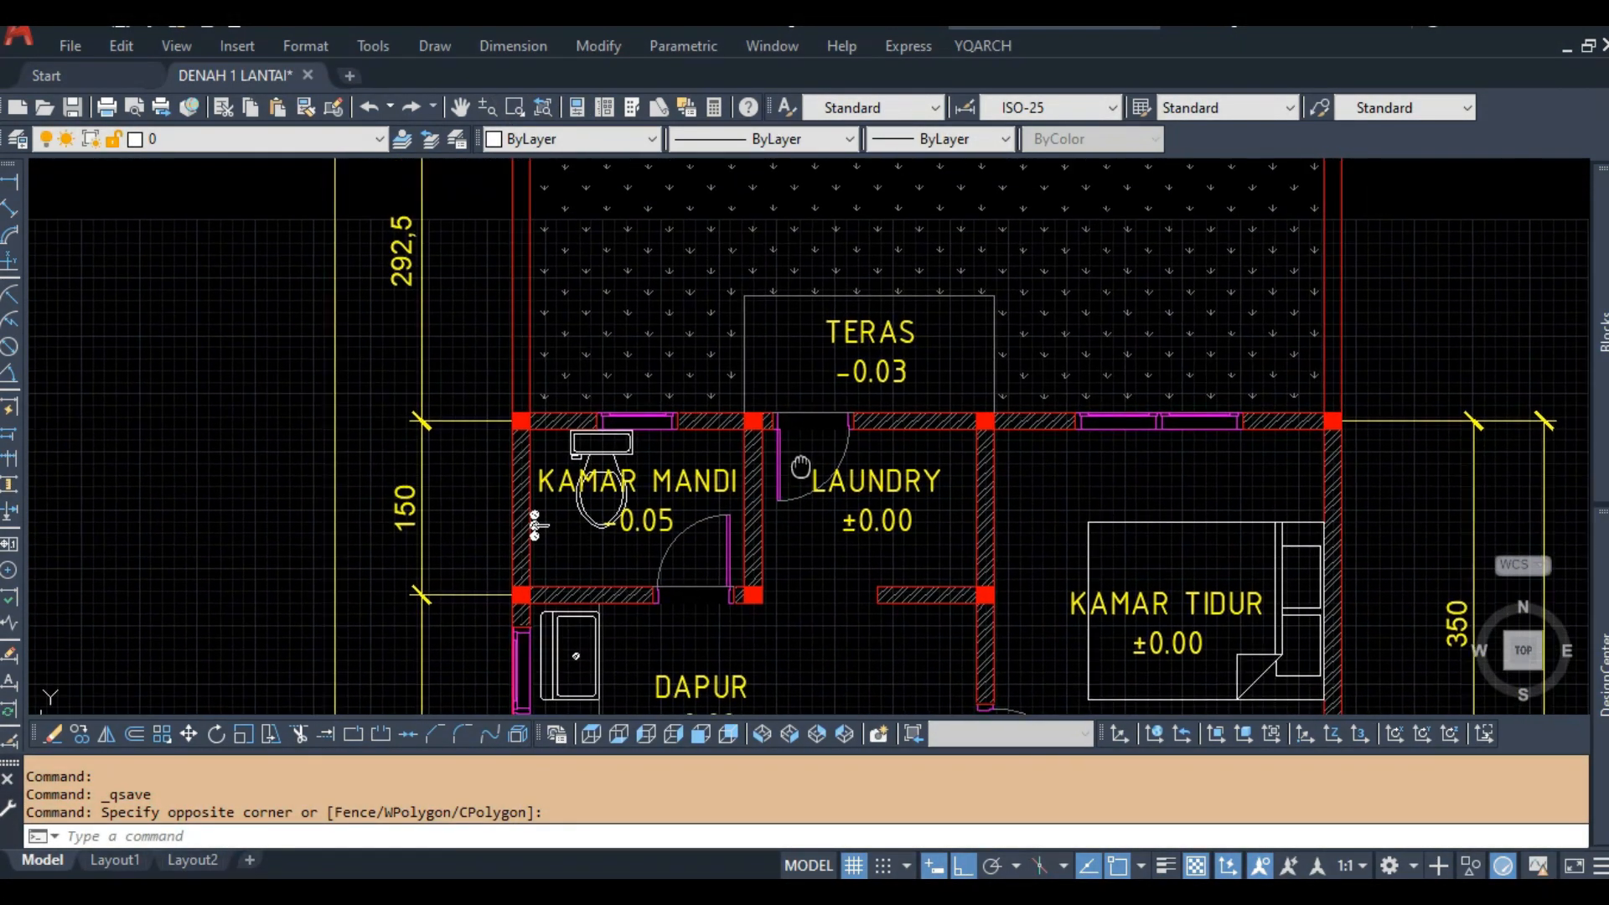
# Examine the finished one-storey floor plan, from the bathroom and laundry rooms down to the front terrace and dimensions.
pyautogui.scroll(-2, 797, 382)
pyautogui.moveTo(823, 595); pyautogui.dragTo(765, 453, button='middle')
pyautogui.moveTo(781, 506); pyautogui.dragTo(783, 373, button='middle')
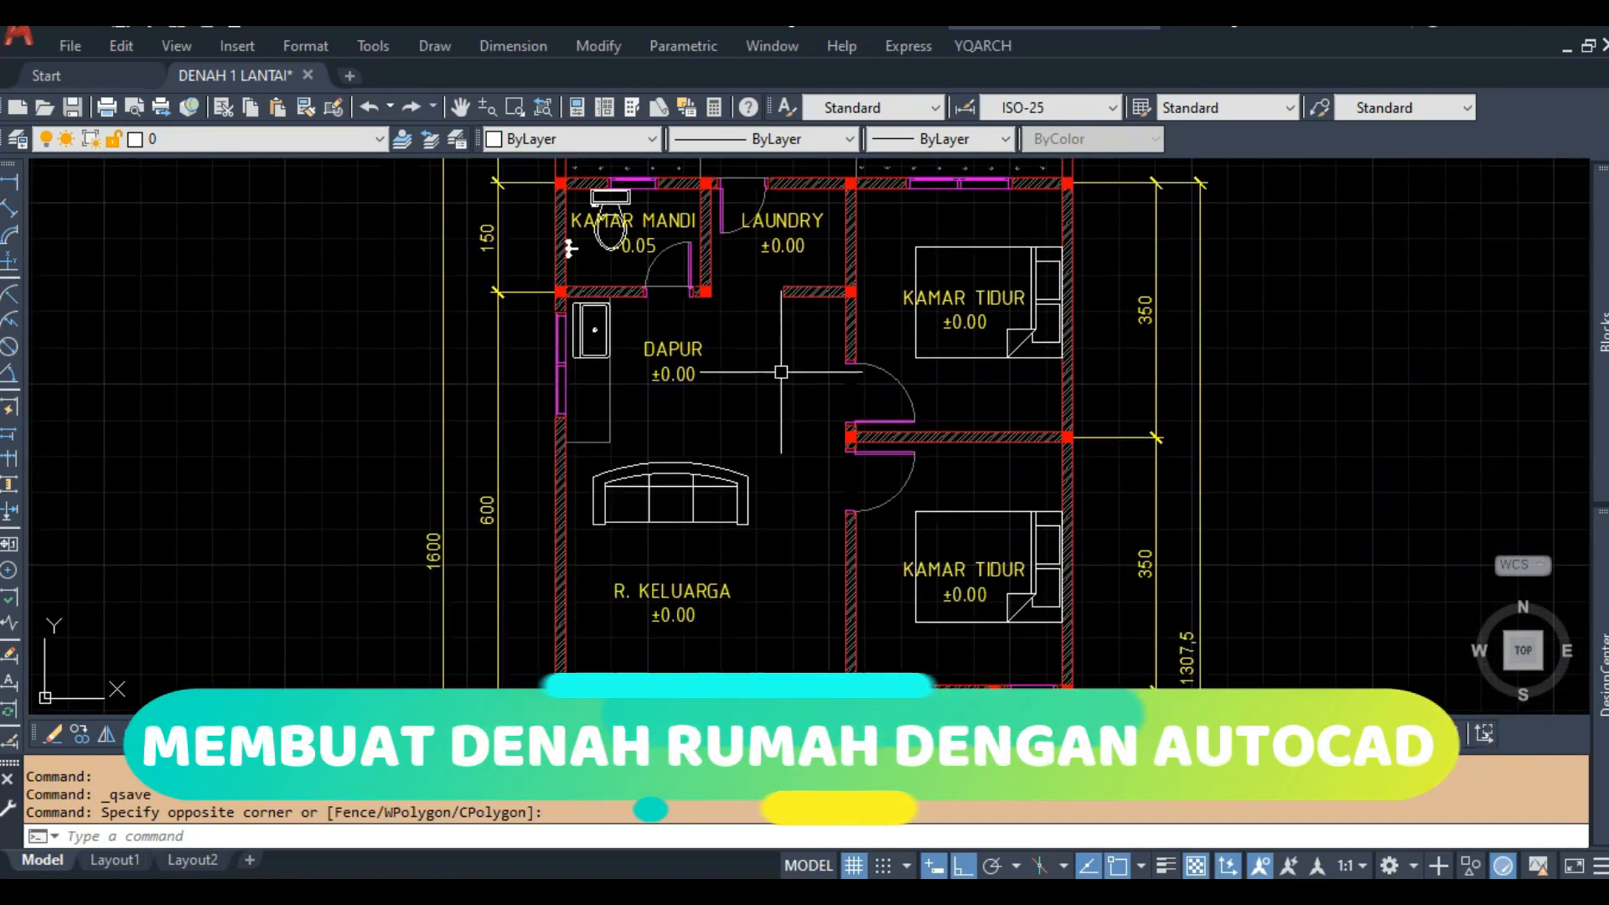
pyautogui.moveTo(890, 598); pyautogui.dragTo(839, 311, button='middle')
pyautogui.scroll(3, 936, 443)
pyautogui.moveTo(775, 569); pyautogui.dragTo(909, 311, button='middle')
pyautogui.moveTo(778, 503); pyautogui.dragTo(912, 287, button='middle')
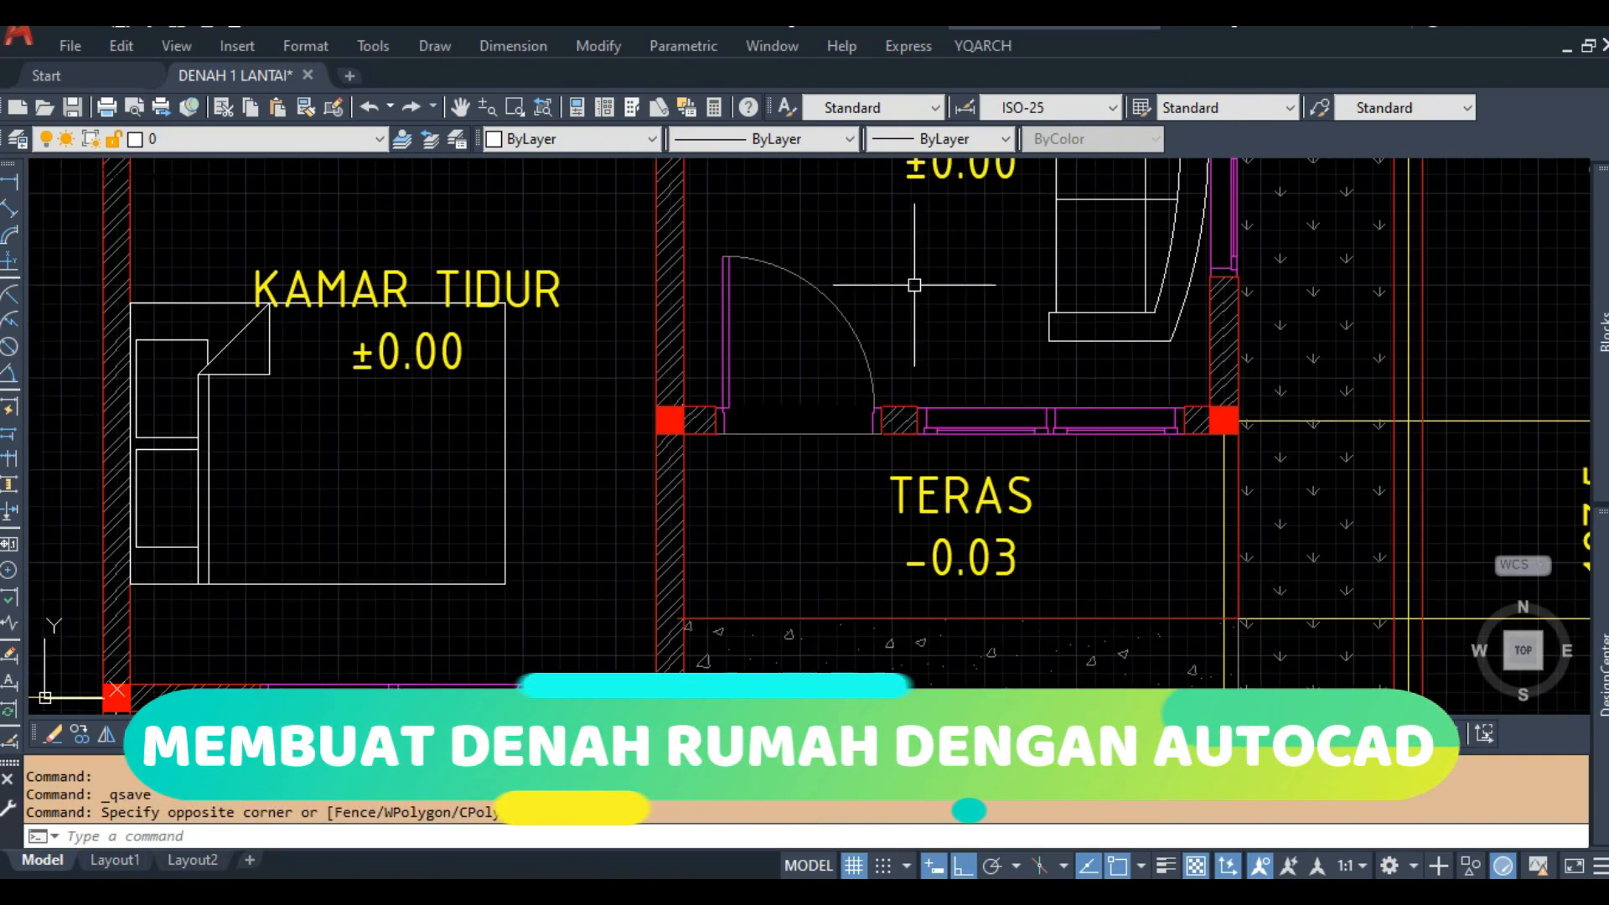
pyautogui.moveTo(771, 533); pyautogui.dragTo(872, 381, button='middle')
pyautogui.scroll(-2, 872, 381)
pyautogui.moveTo(780, 580); pyautogui.dragTo(852, 508, button='middle')
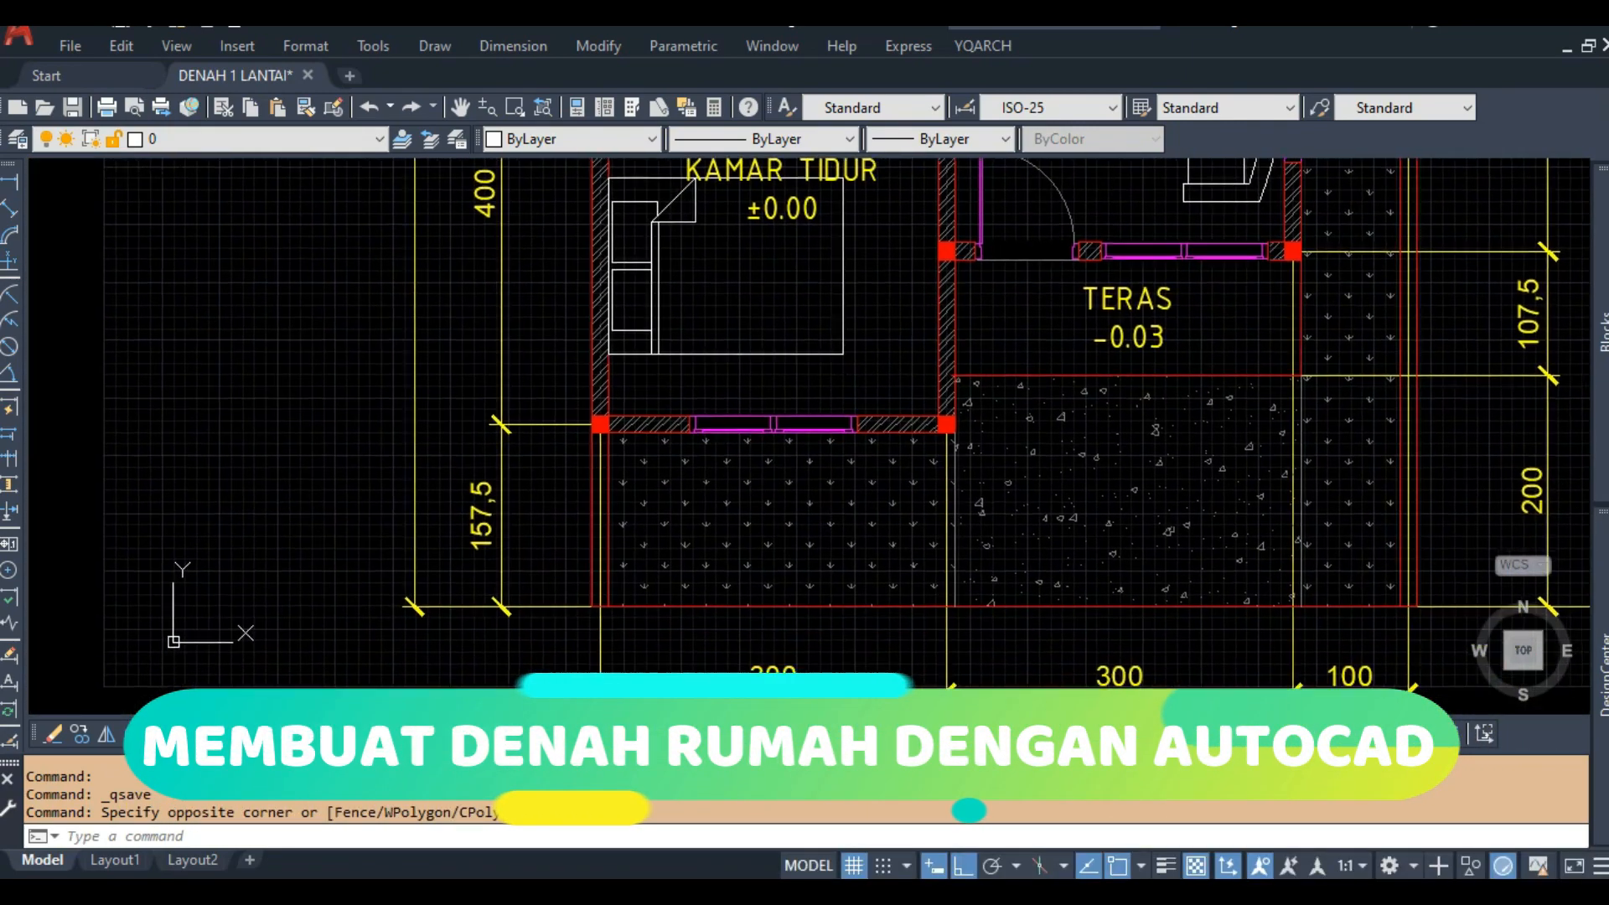
pyautogui.scroll(2, 851, 508)
pyautogui.scroll(-4, 851, 508)
pyautogui.scroll(2, 754, 209)
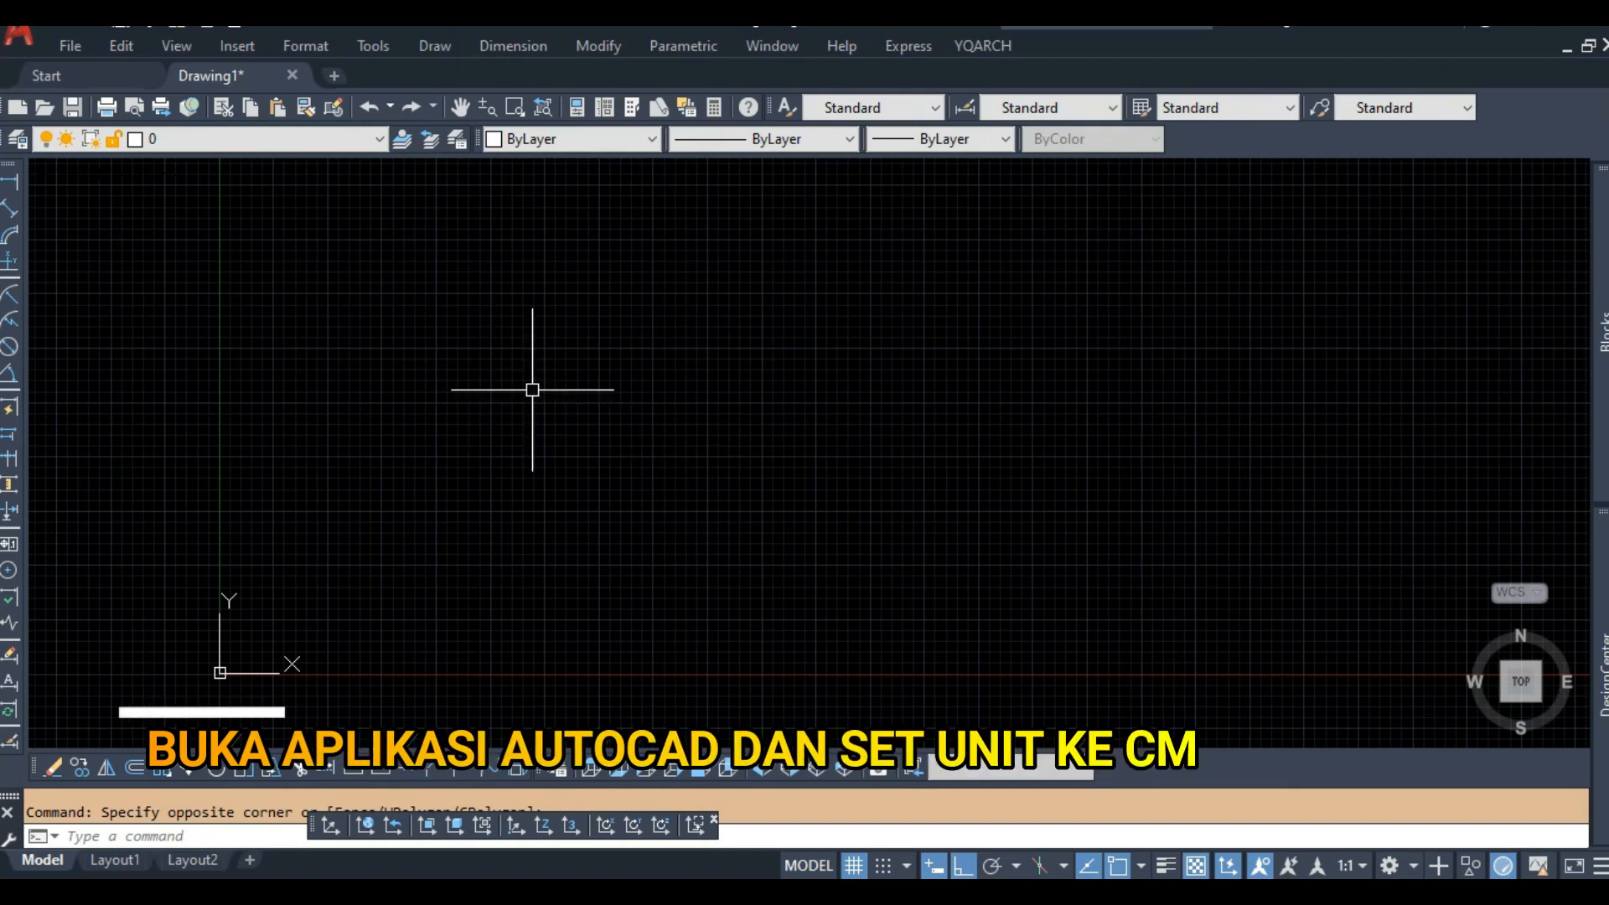
# Set the drawing's insertion scale units to Centimeters.
pyautogui.write('un')
pyautogui.press('Return')
pyautogui.click(702, 433)
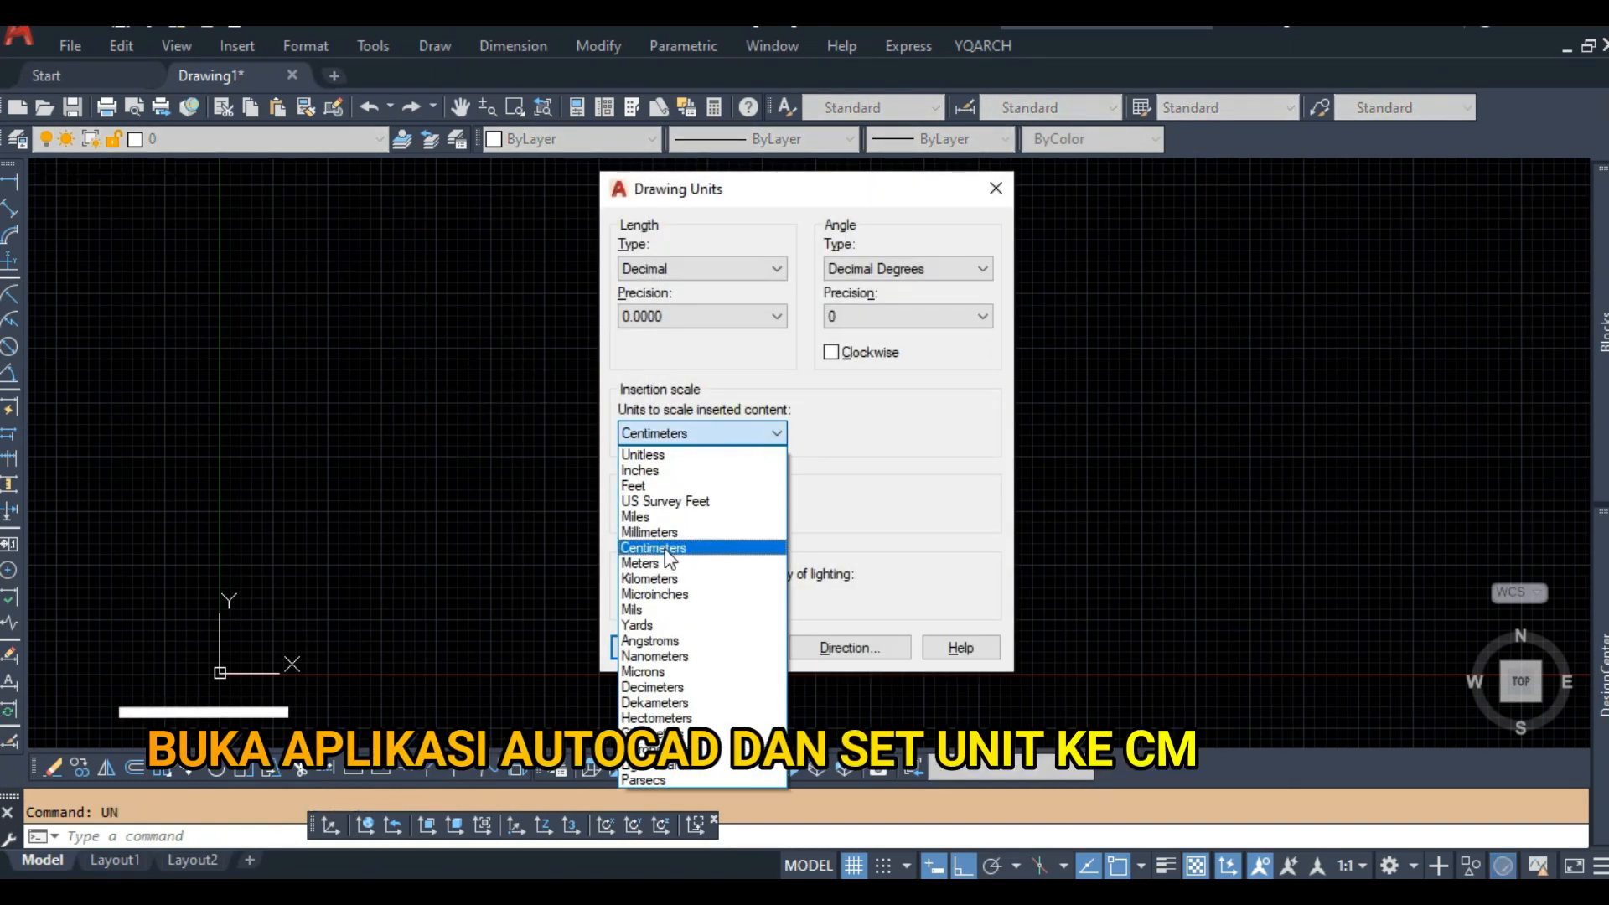
pyautogui.click(671, 545)
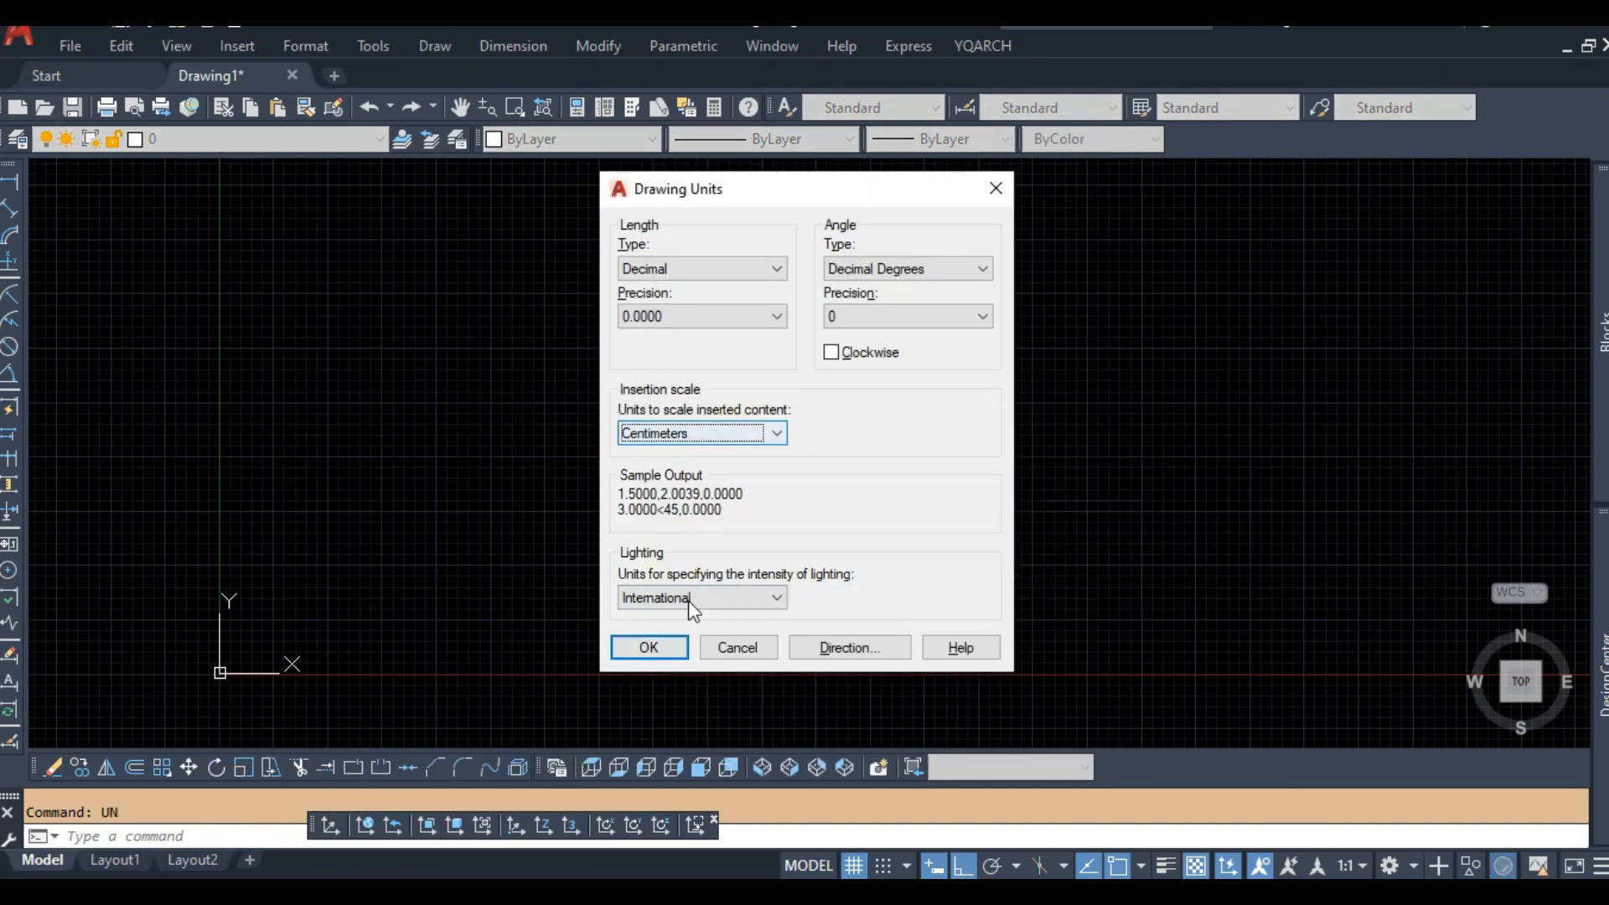
pyautogui.click(653, 647)
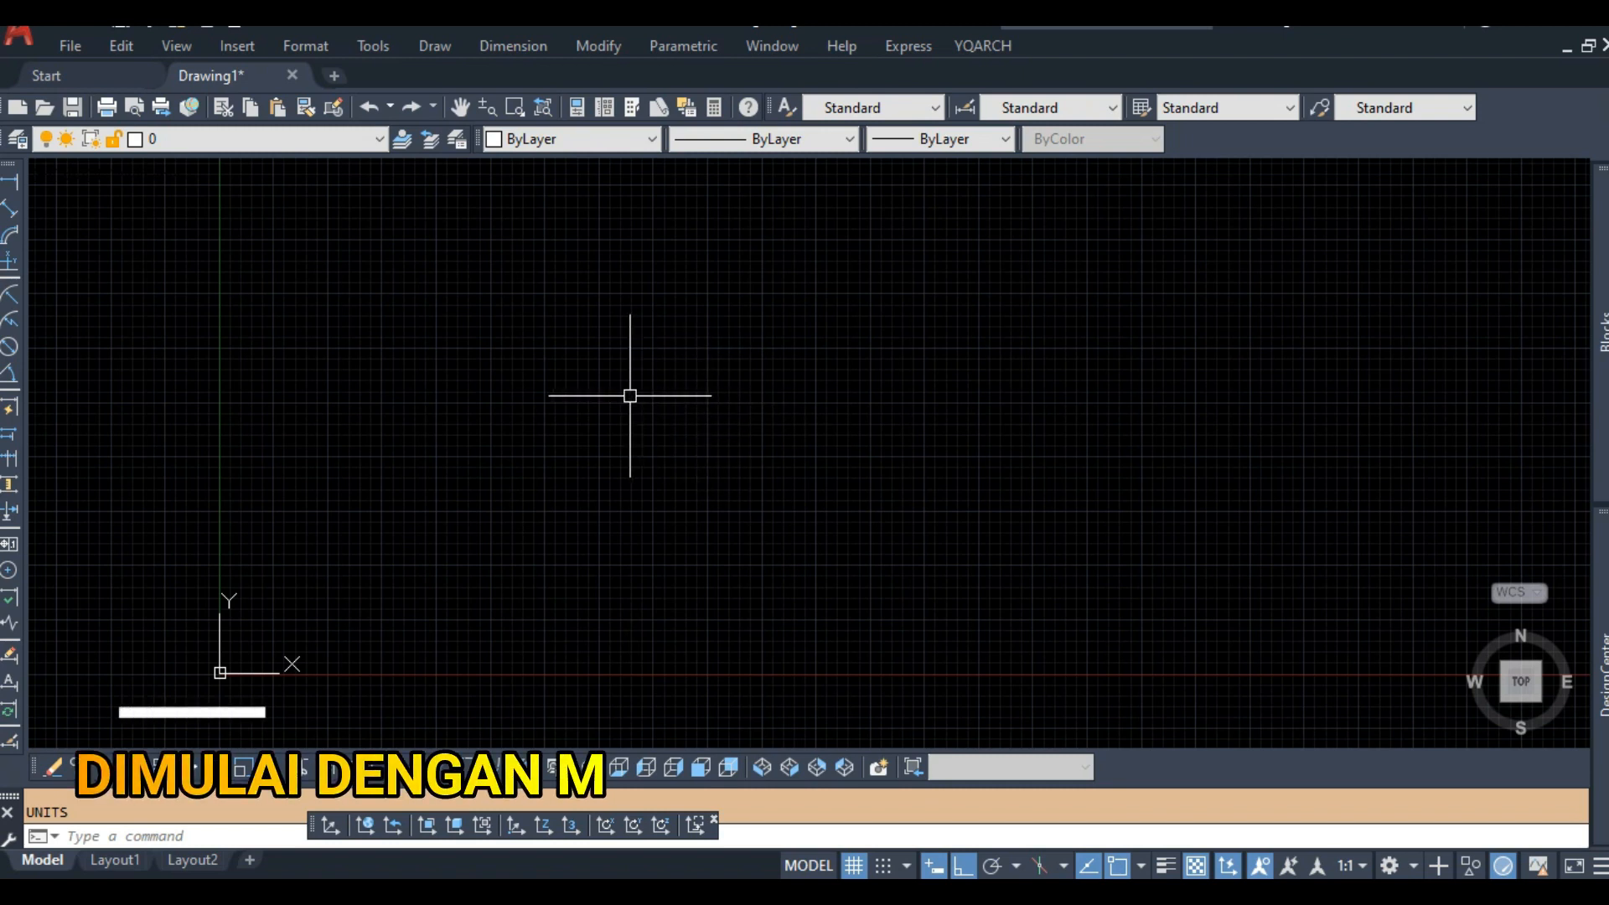
# Create a new layer named DINDING in the layer manager.
pyautogui.write('la')
pyautogui.press('Return')
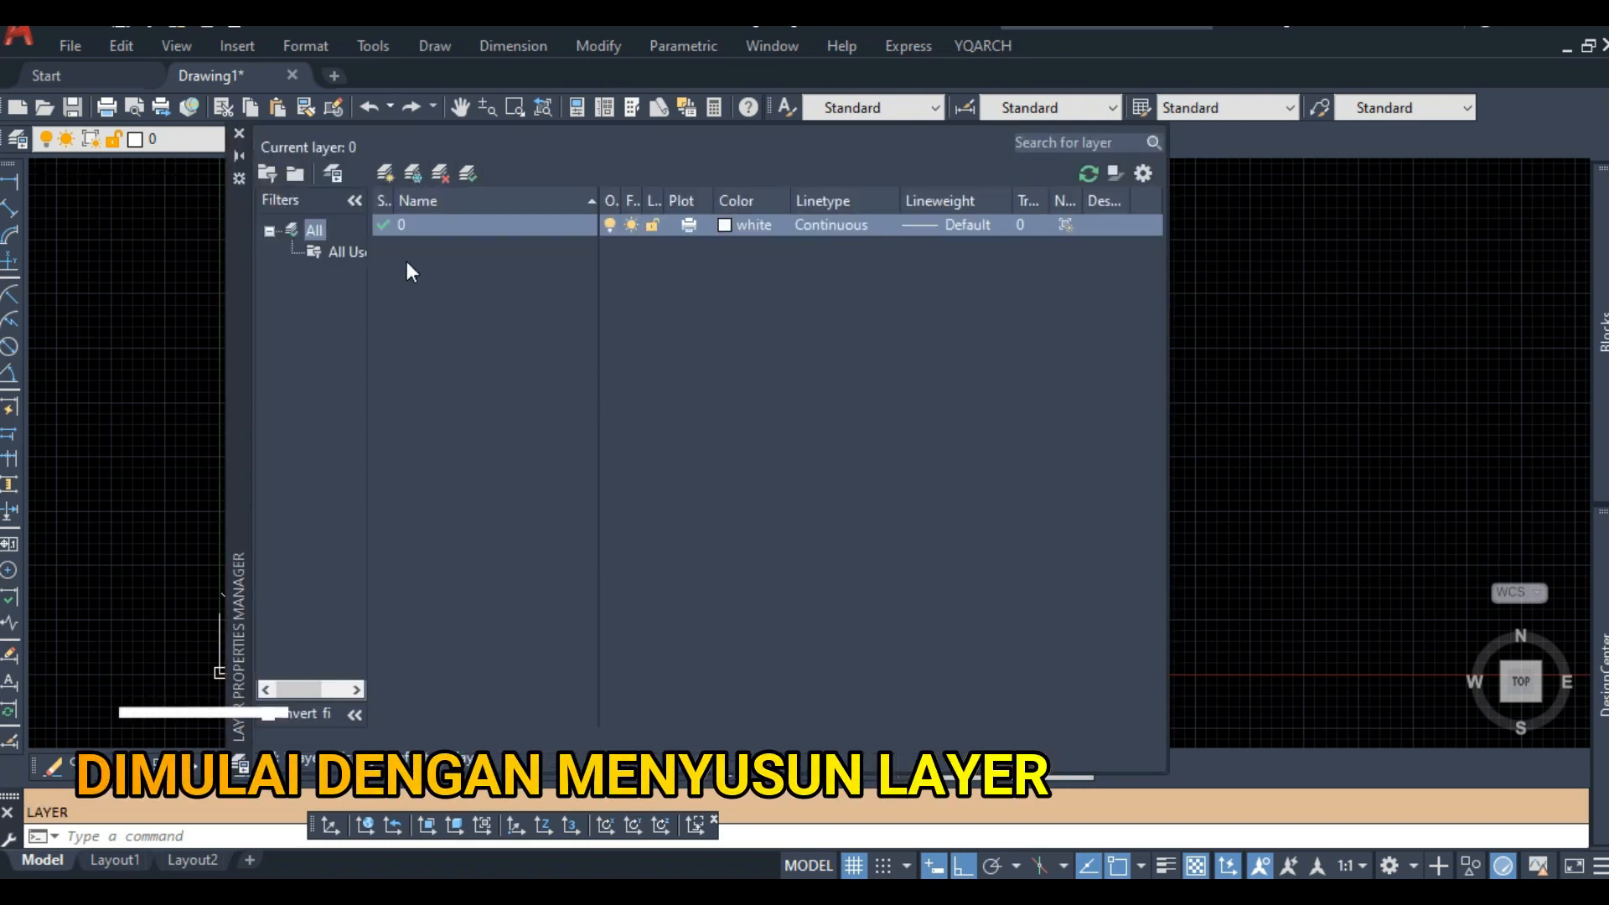
pyautogui.click(386, 174)
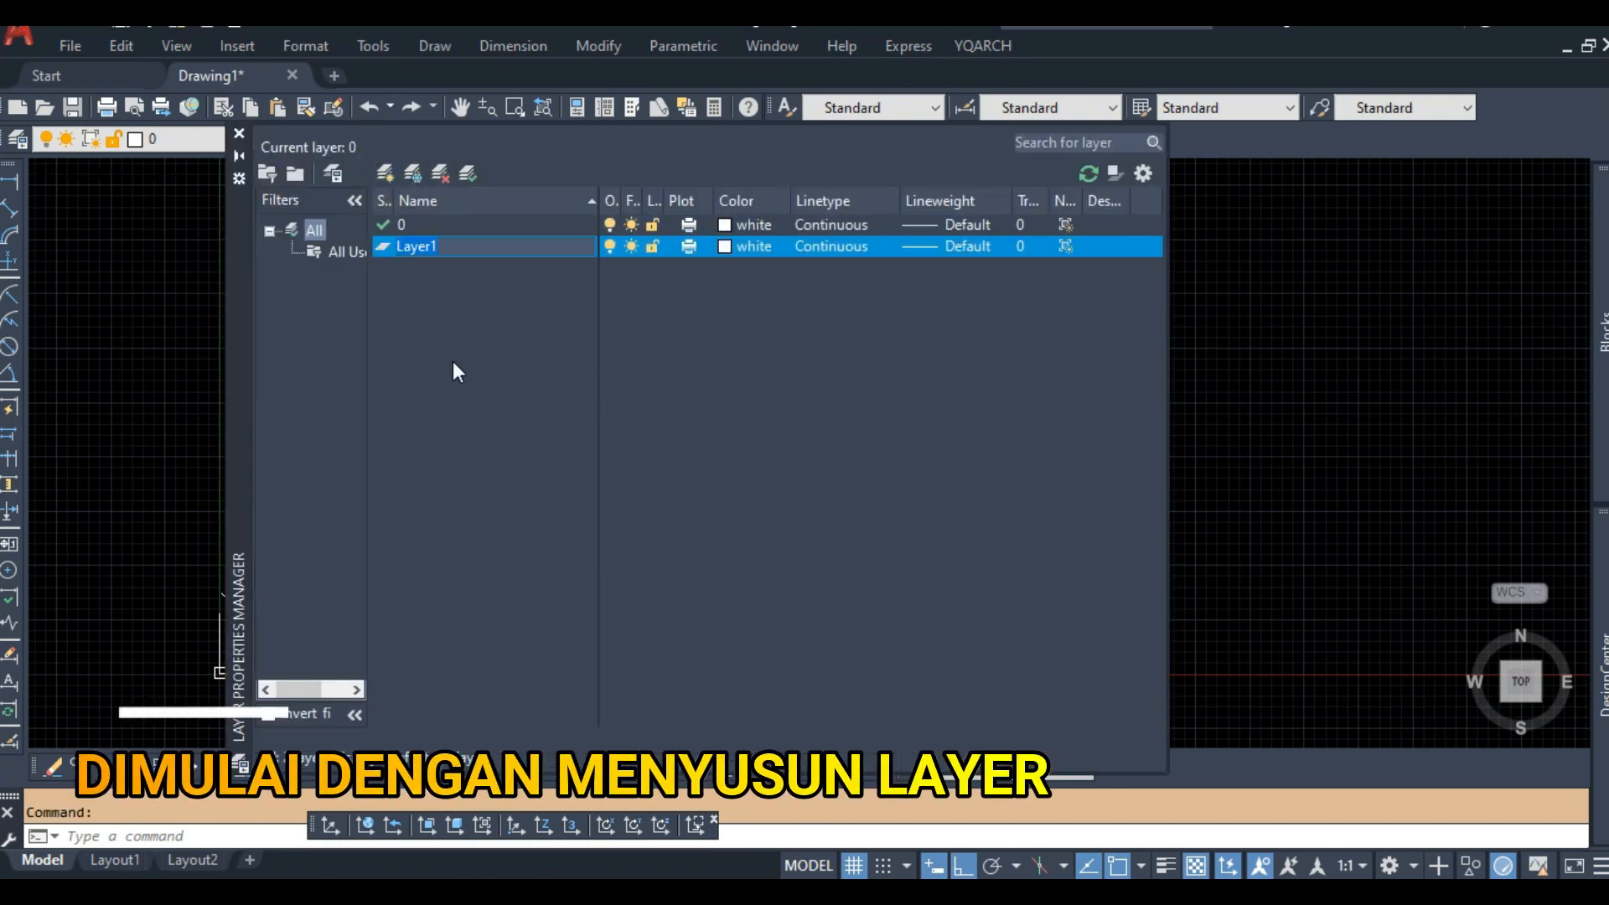
pyautogui.write('DINDING')
pyautogui.press('Return')
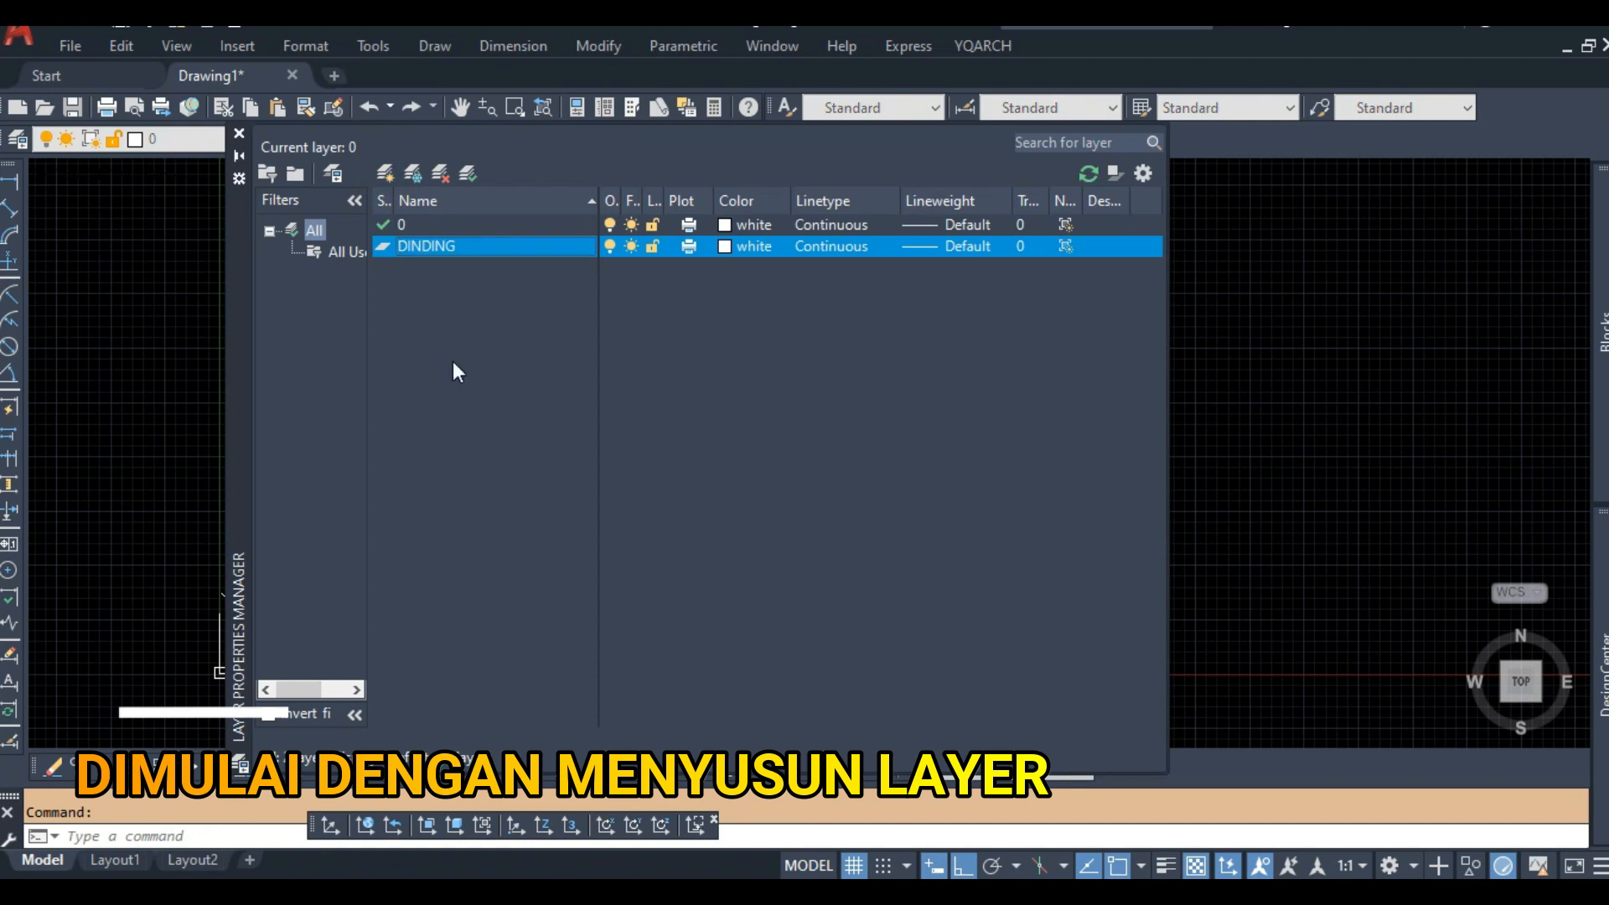
# Add a new layer named KUSEN.
pyautogui.click(385, 173)
pyautogui.press('BackSpace')
pyautogui.press('BackSpace')
pyautogui.press('BackSpace')
pyautogui.press('BackSpace')
pyautogui.press('BackSpace')
pyautogui.press('BackSpace')
pyautogui.write('KUSEN')
pyautogui.press('Return')
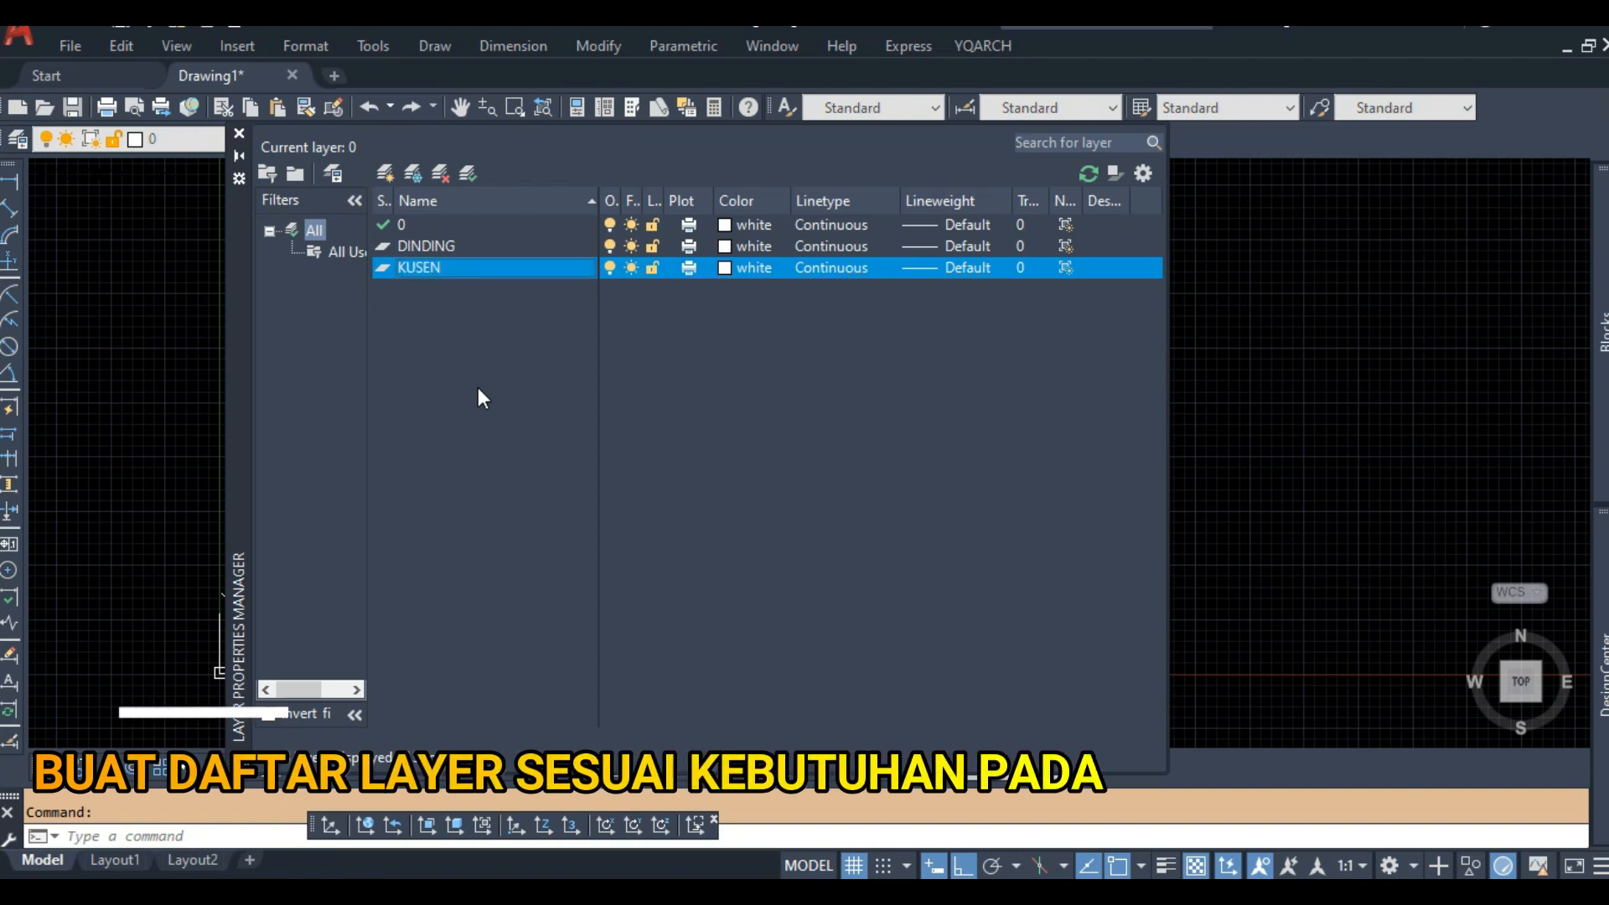
# Add two more layers named DIMENSI and FURNITURE.
pyautogui.click(386, 174)
pyautogui.write('DIMENSI')
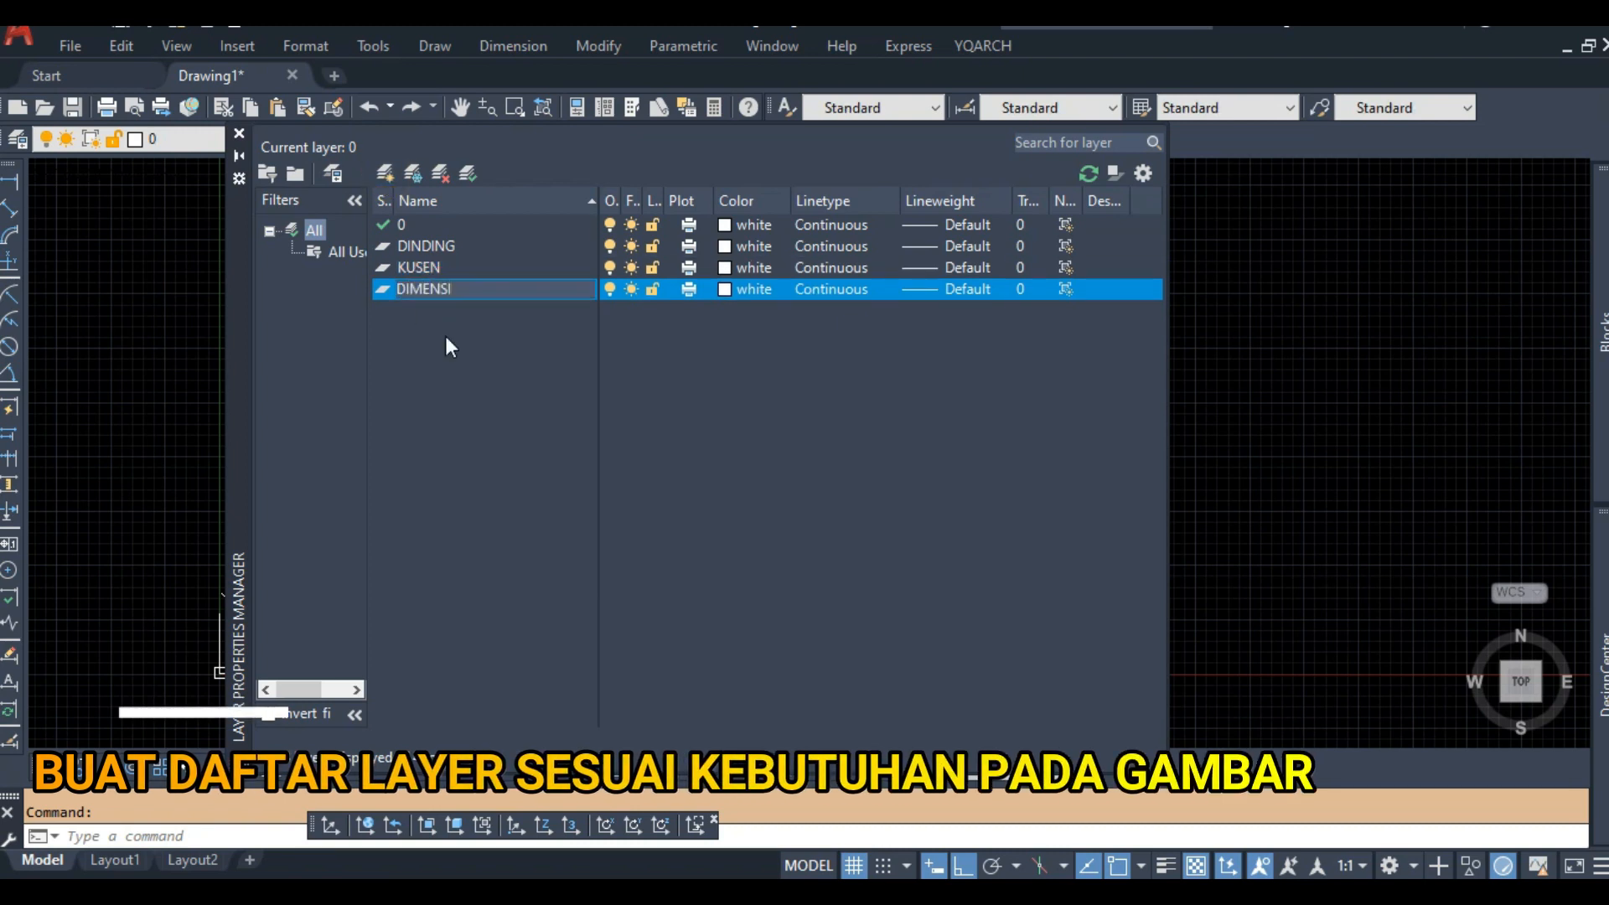
pyautogui.press('Return')
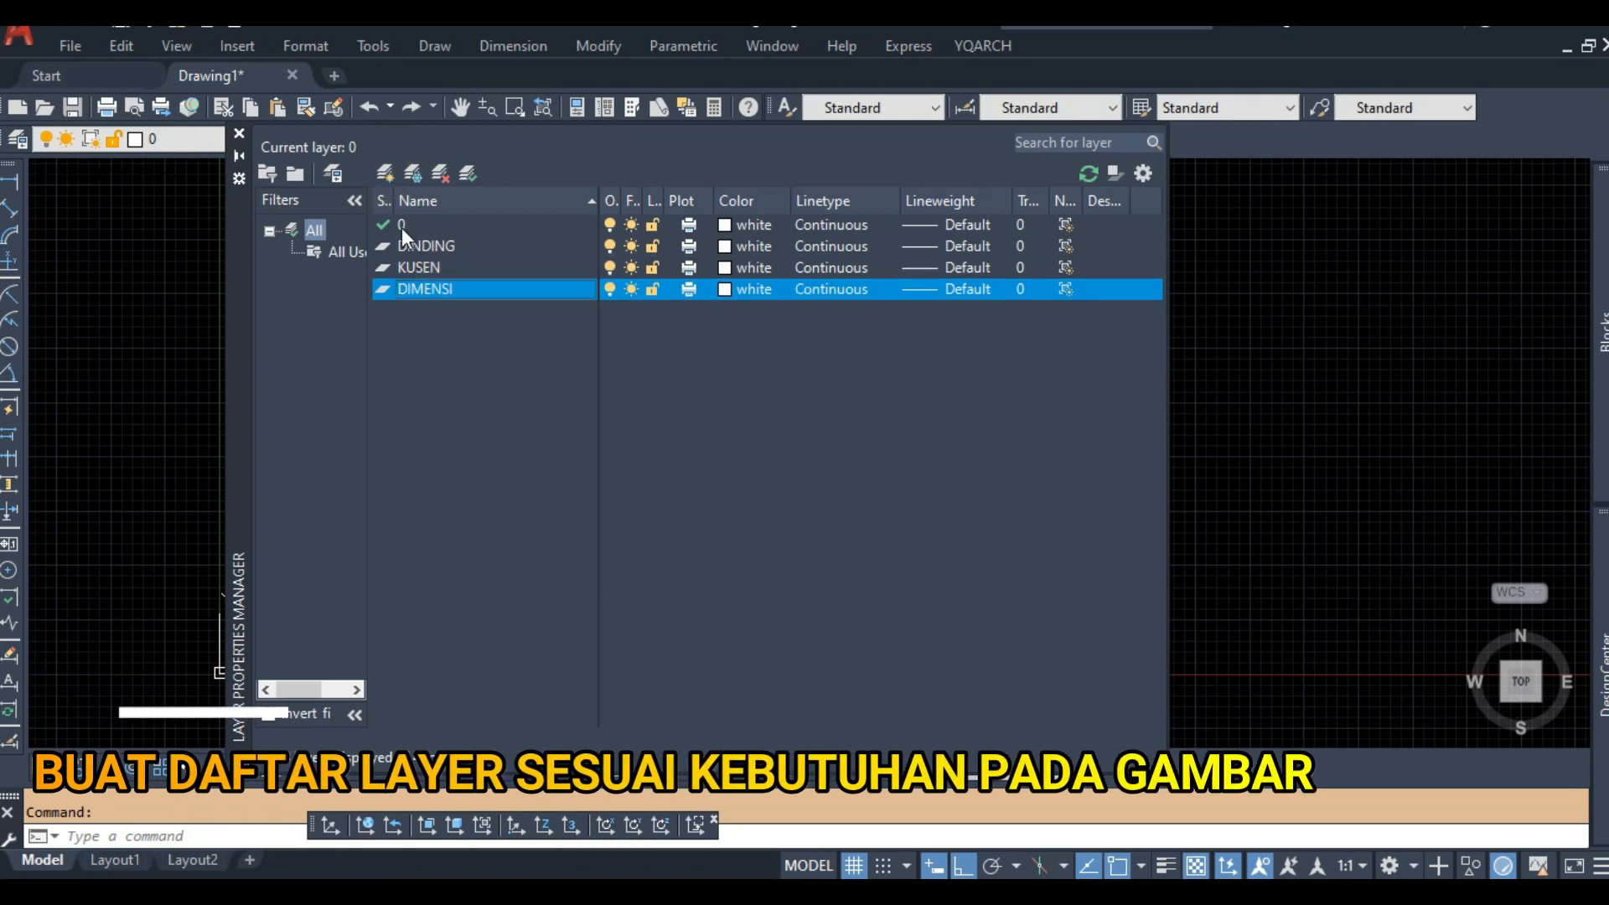
pyautogui.click(385, 174)
pyautogui.write('FURNITURE')
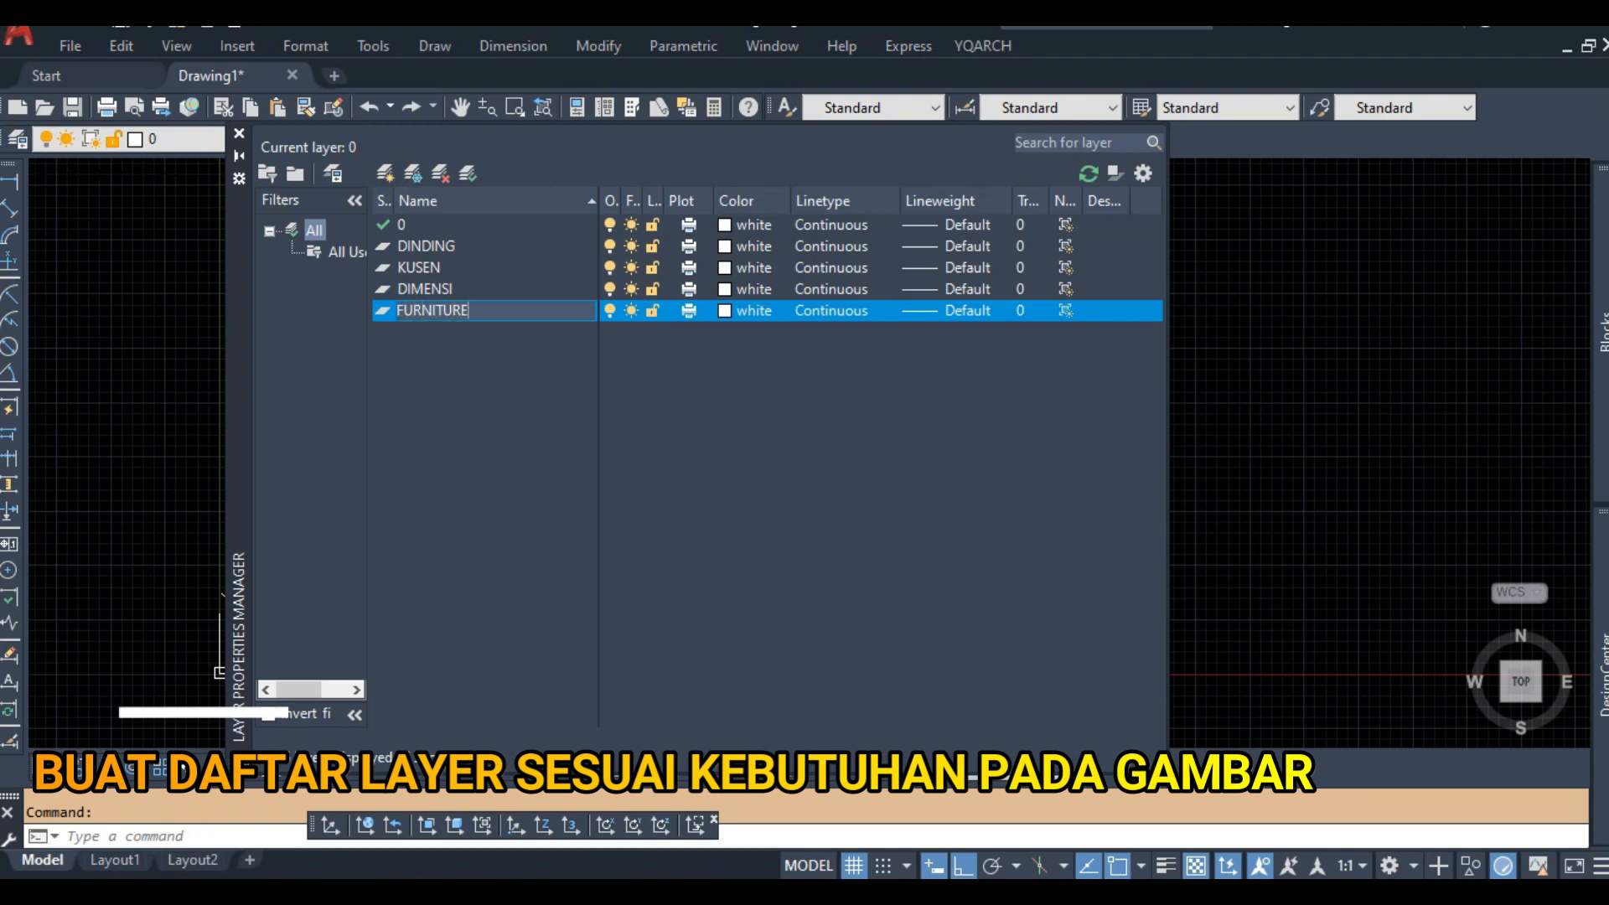
pyautogui.press('Return')
# Add two more layers named ARSIRAN and TEKS KETERANGAN.
pyautogui.click(385, 175)
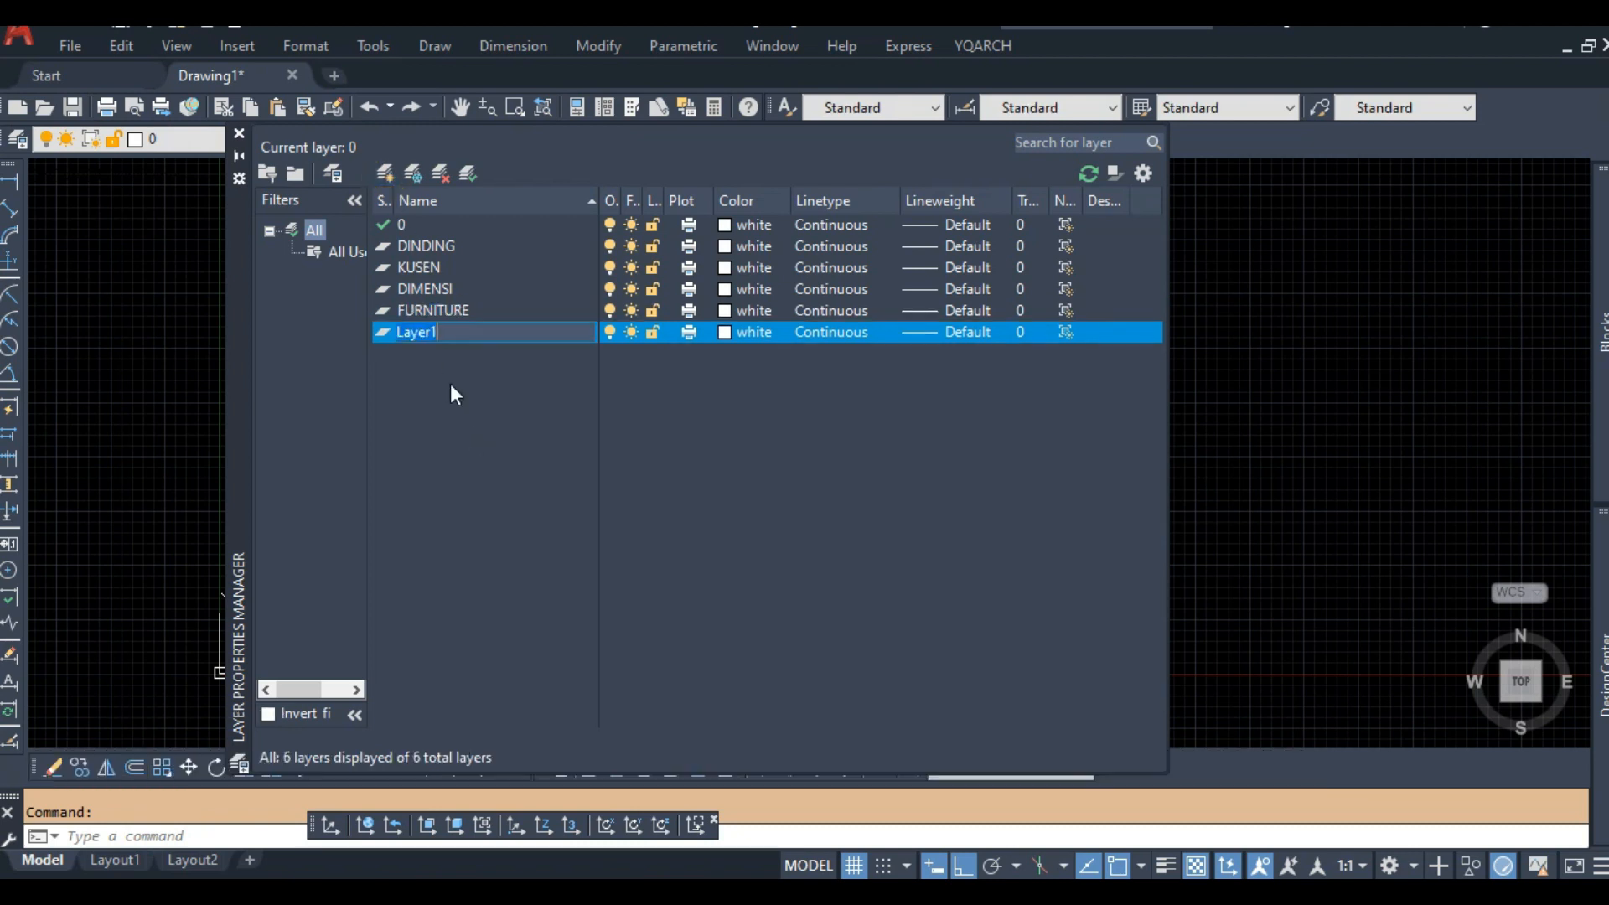
pyautogui.write('ARSIRAN')
pyautogui.press('Return')
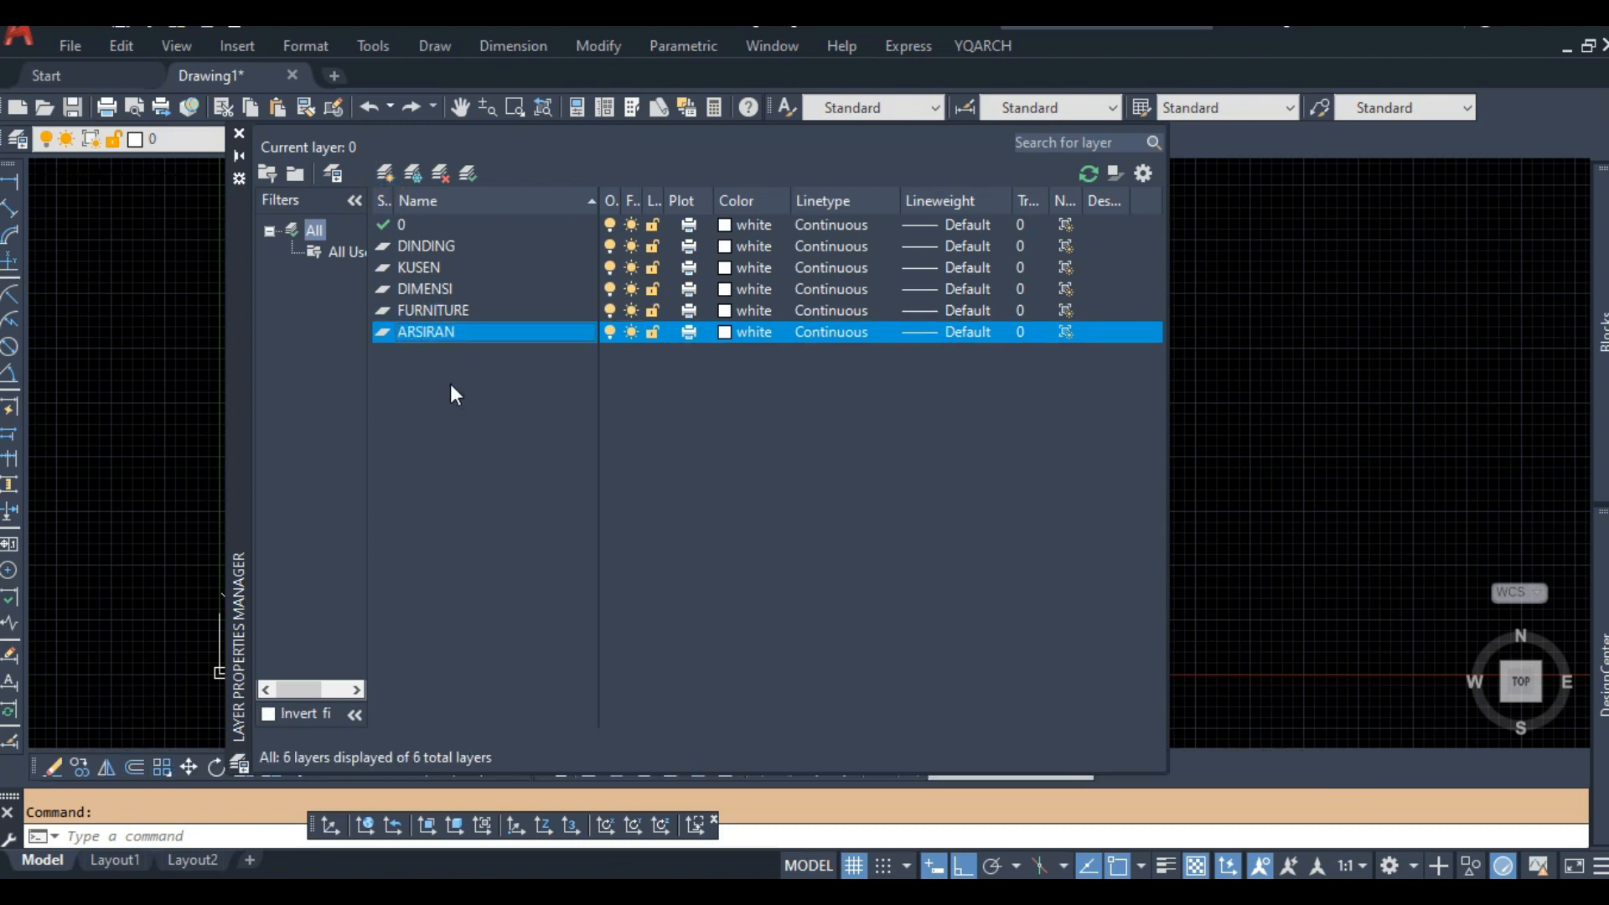
pyautogui.click(385, 176)
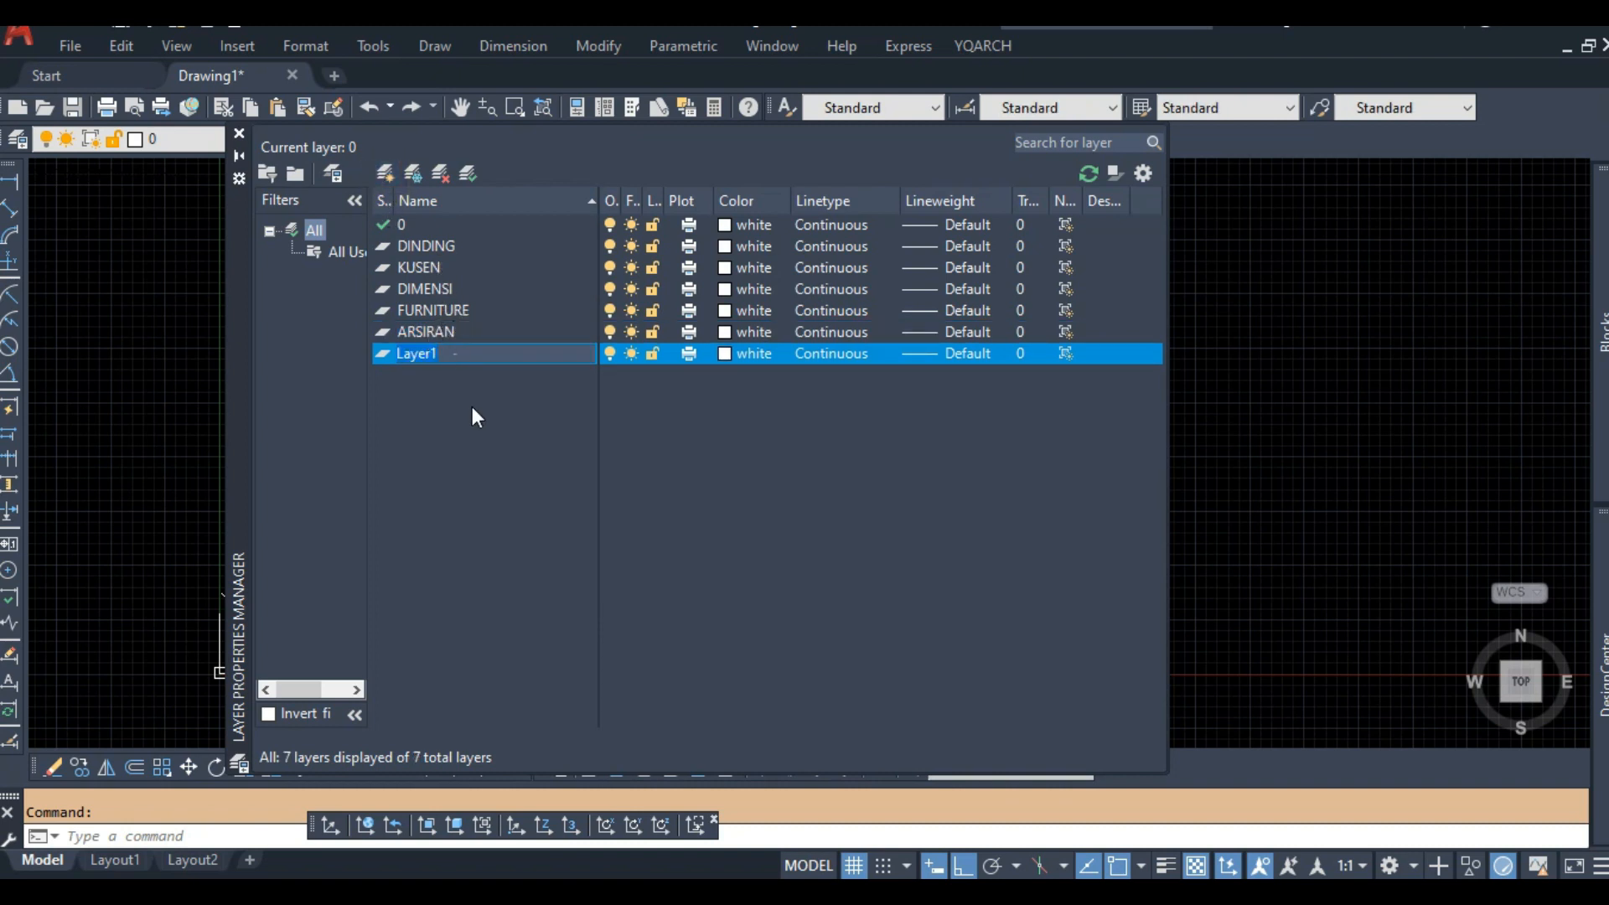
pyautogui.write('TEKS KETERANGAN')
pyautogui.press('Return')
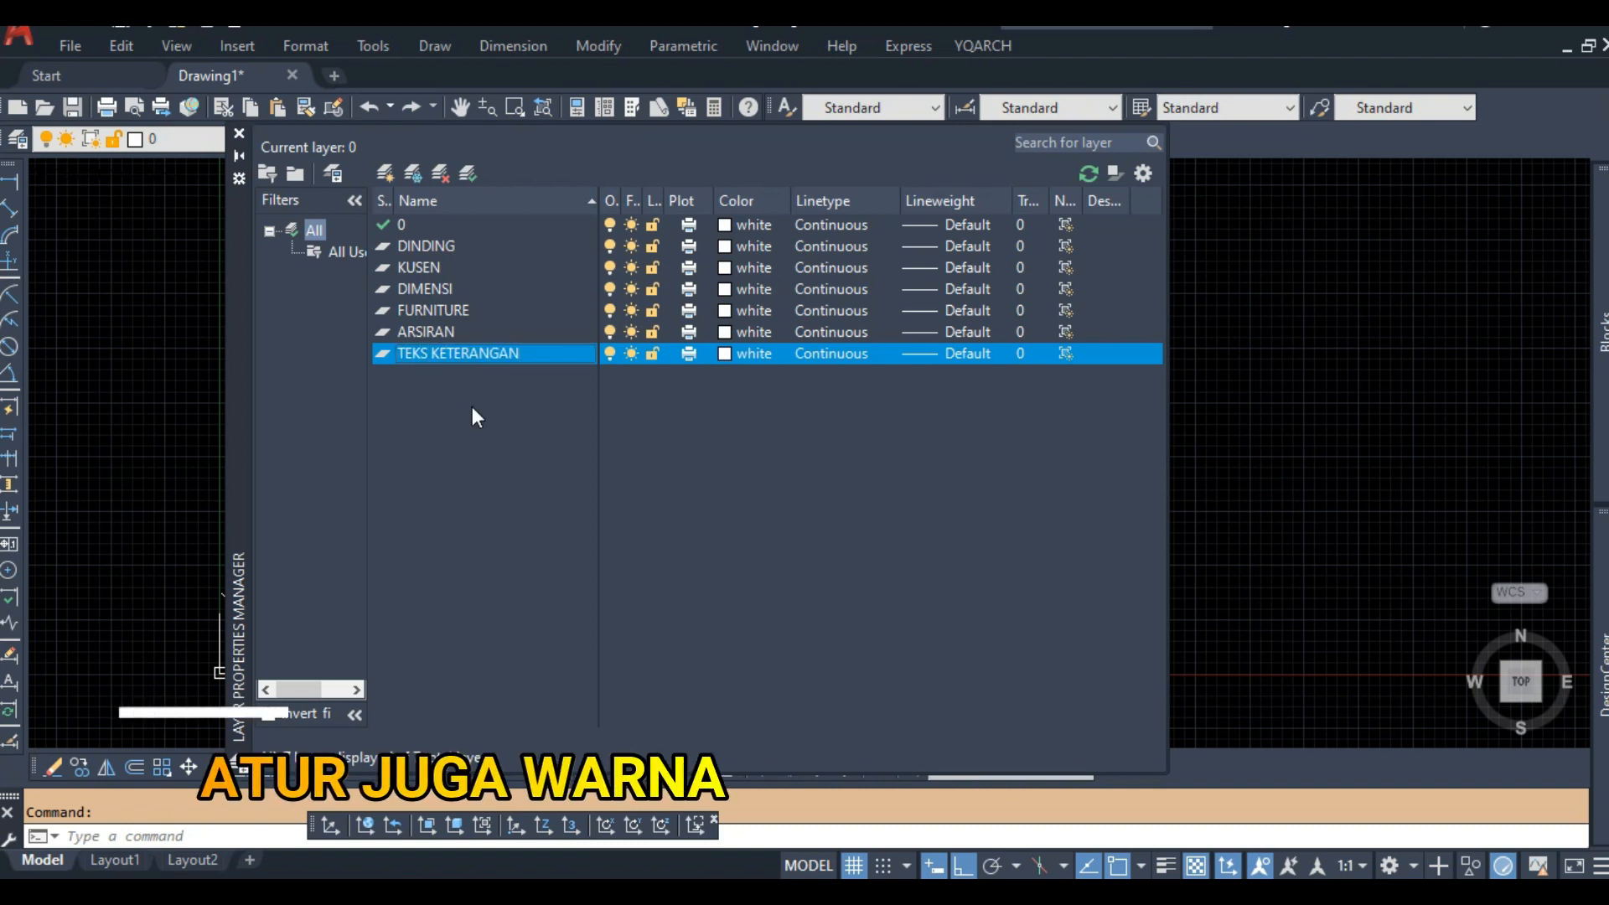
# Set the colour of layer DINDING to red and of layer KUSEN to magenta.
pyautogui.click(728, 245)
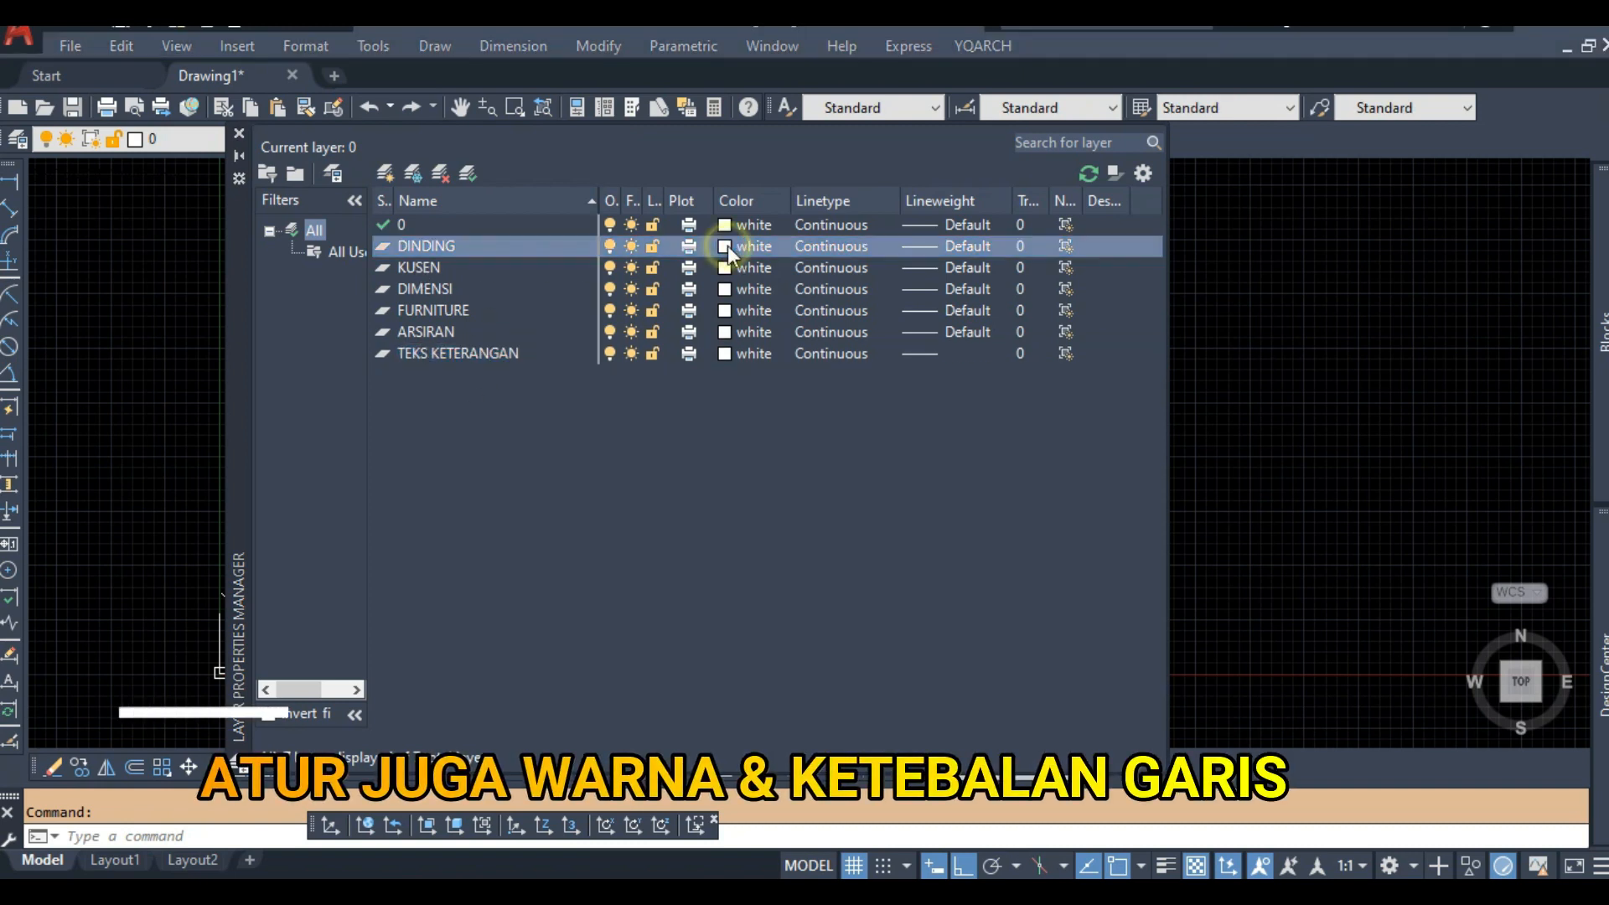
pyautogui.click(622, 488)
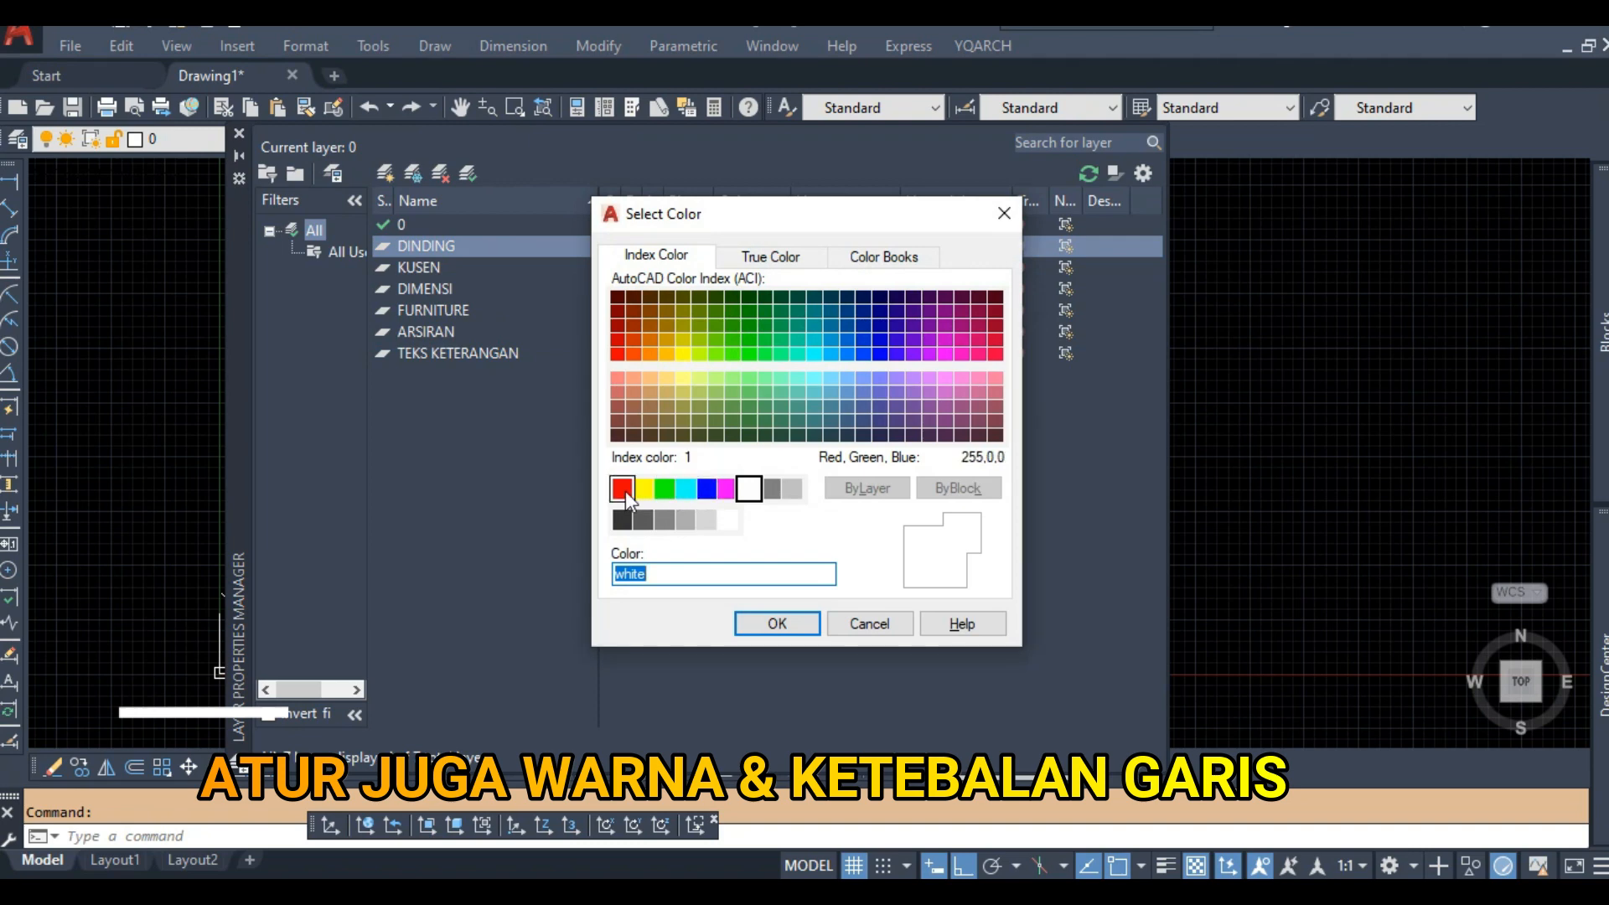
pyautogui.click(771, 622)
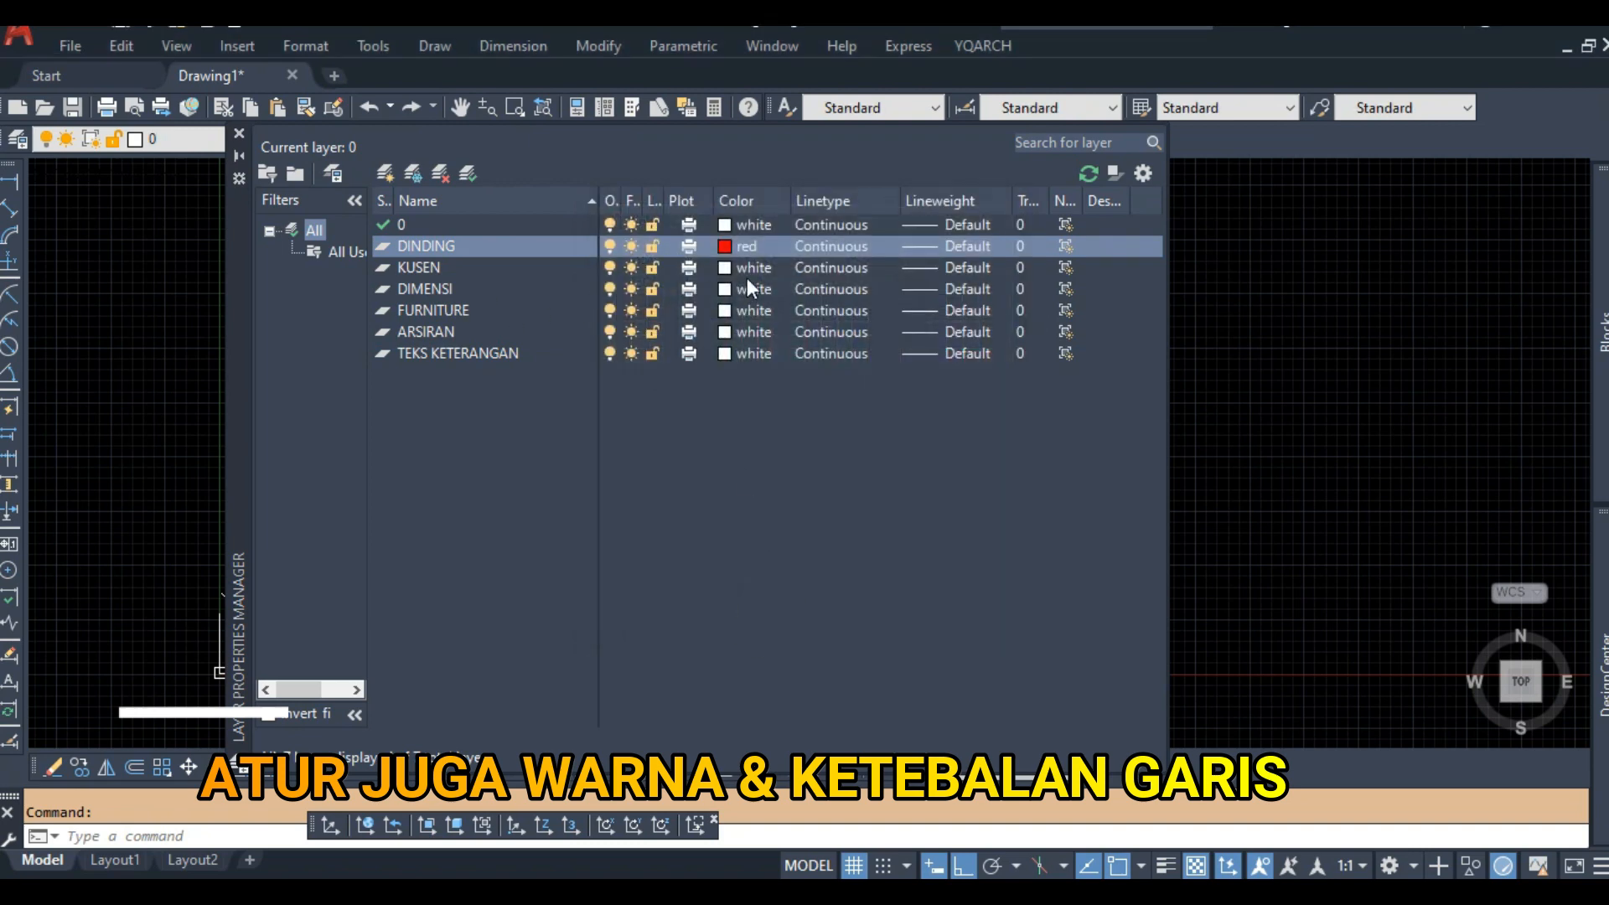
pyautogui.click(724, 266)
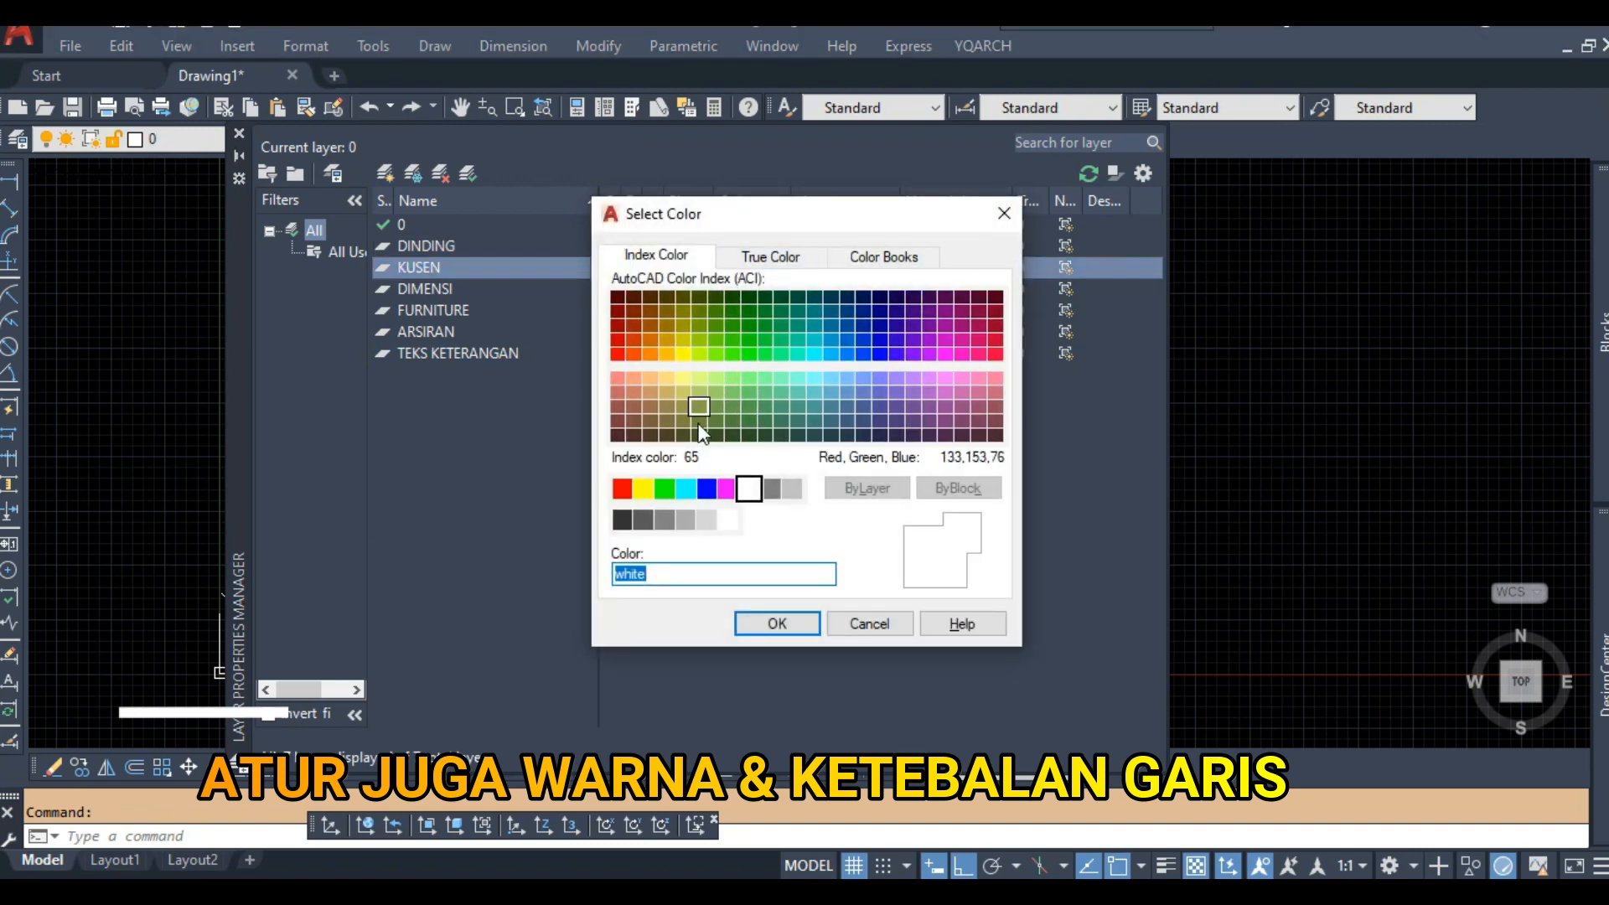
pyautogui.click(725, 489)
pyautogui.click(777, 622)
# Set the colour of layer DIMENSI to yellow and of layer FURNITURE to green.
pyautogui.click(730, 288)
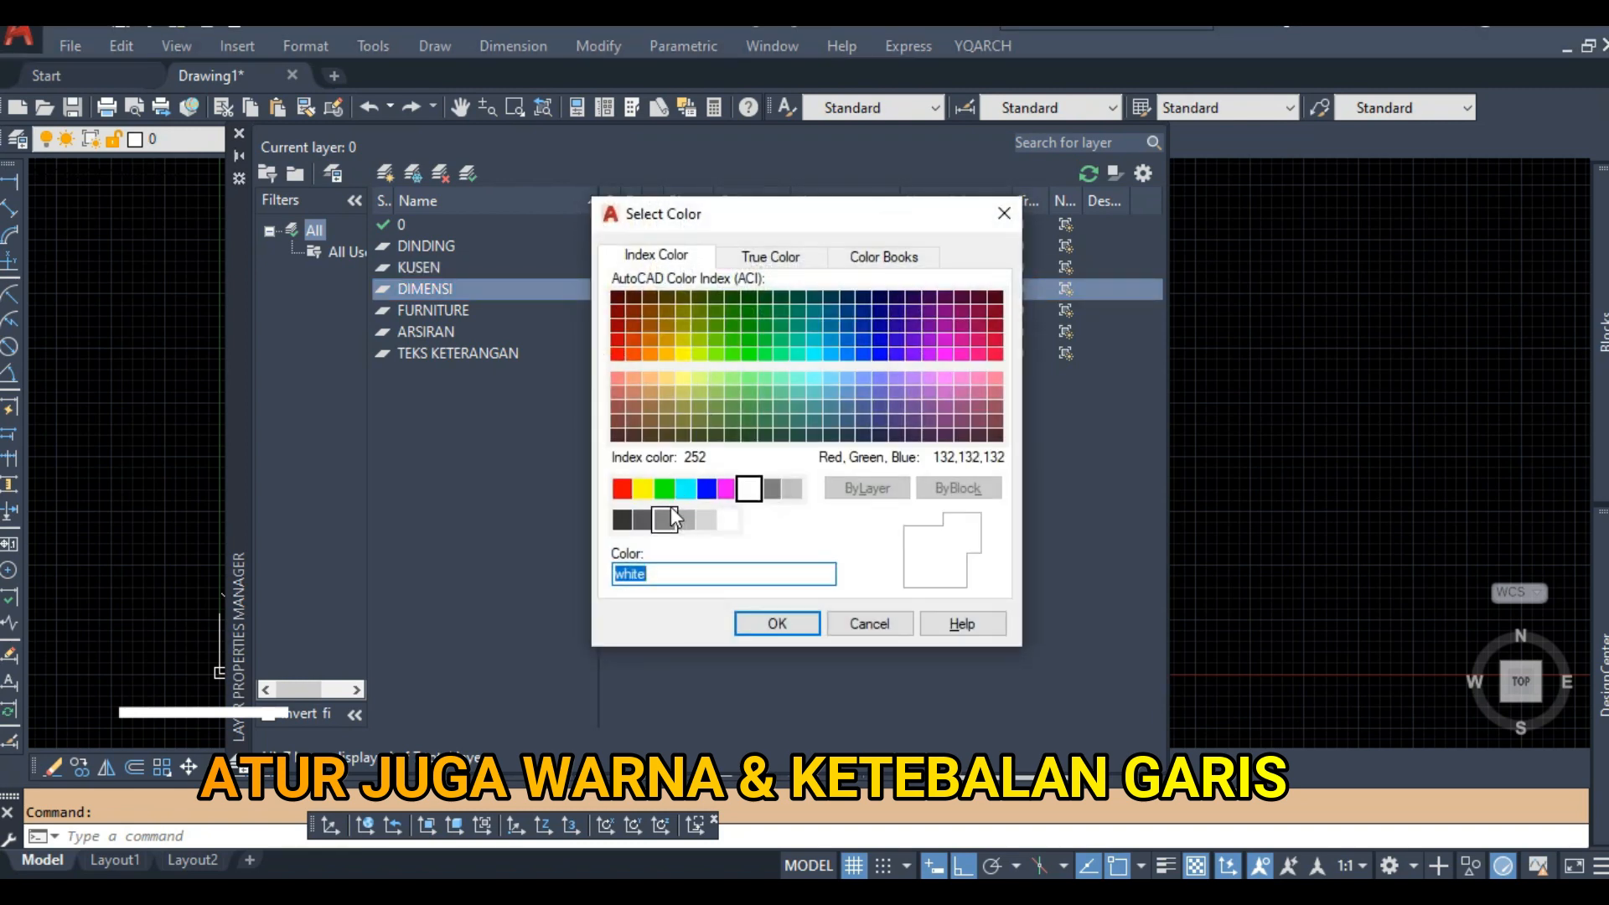
pyautogui.click(666, 488)
pyautogui.click(641, 488)
pyautogui.click(777, 623)
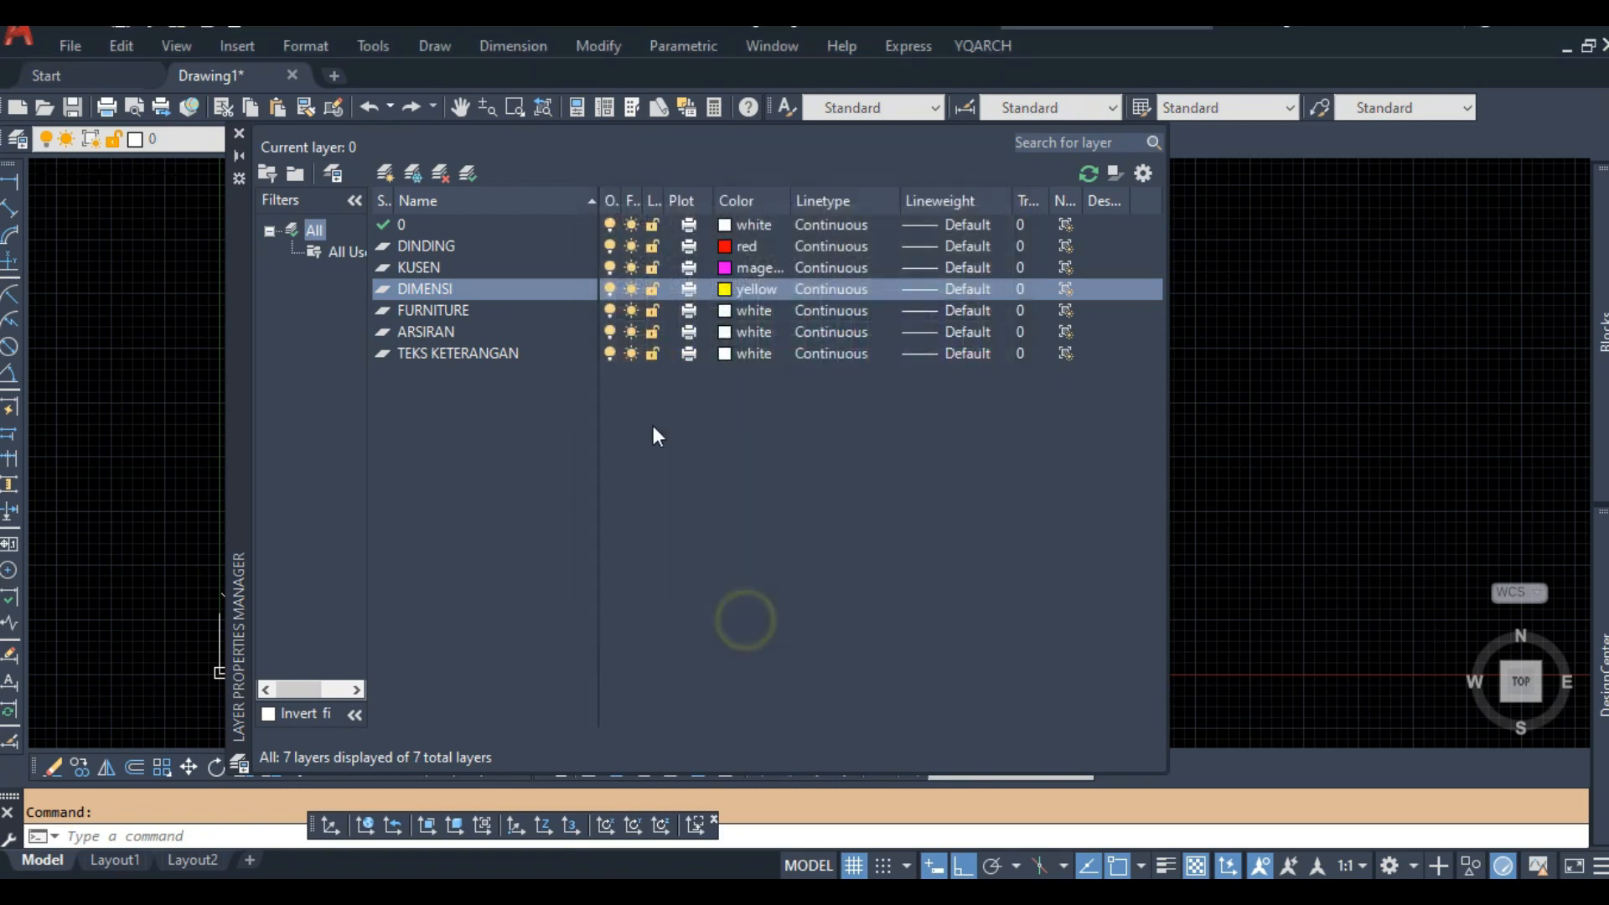
pyautogui.click(722, 312)
pyautogui.click(666, 489)
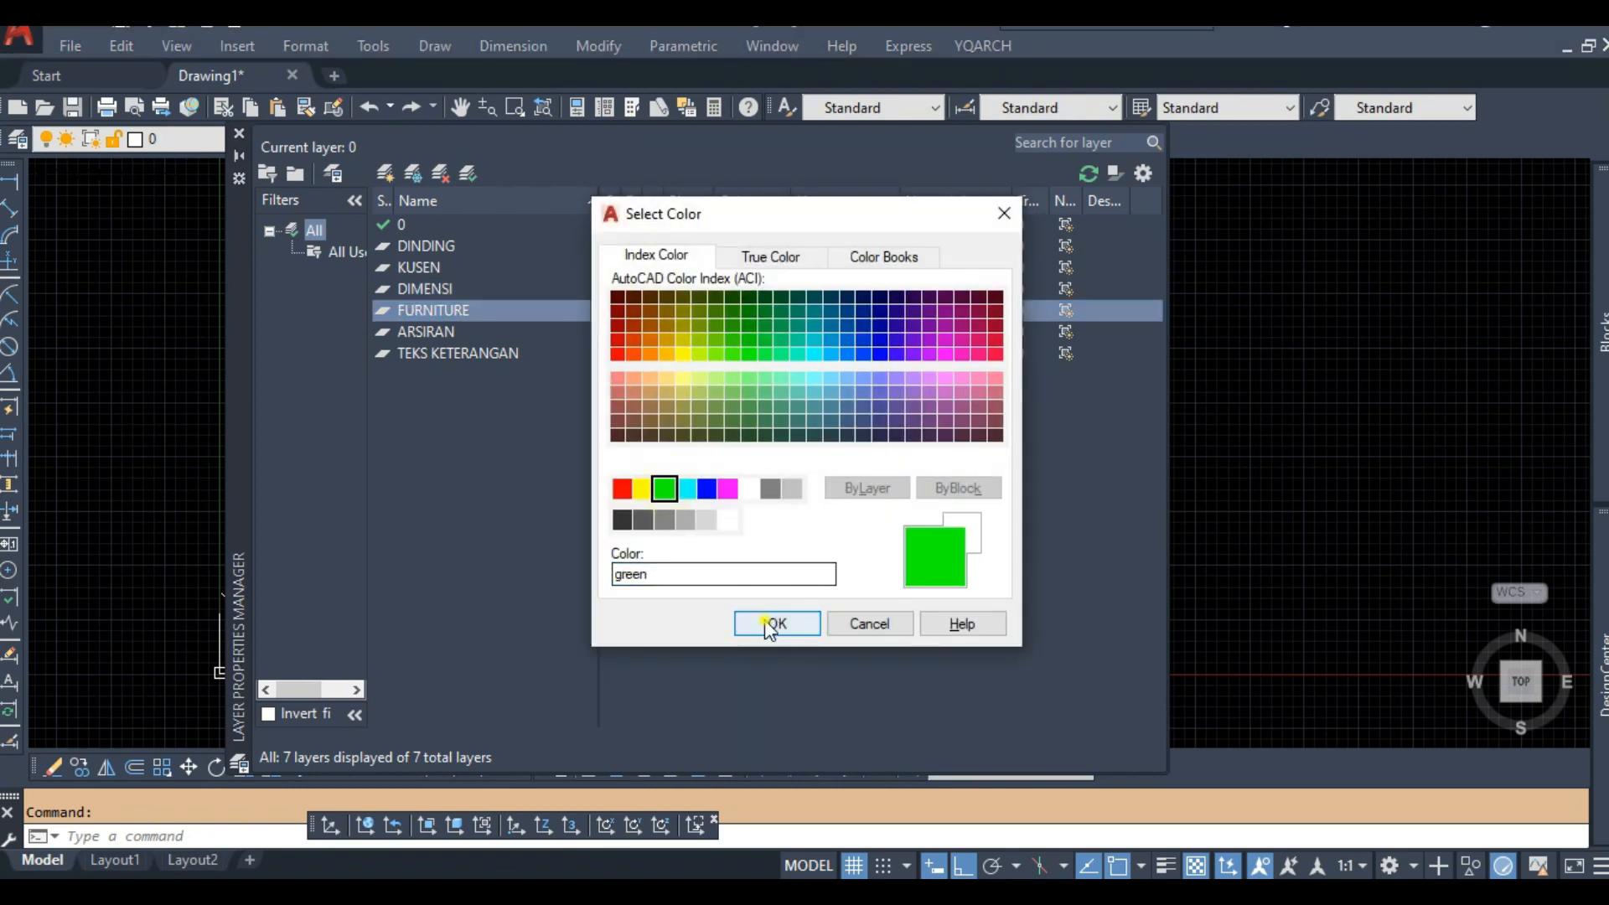
pyautogui.click(777, 624)
# Set the colour of layer ARSIRAN to index 252 and of layer TEKS KETERANGAN to yellow.
pyautogui.click(727, 335)
pyautogui.click(663, 522)
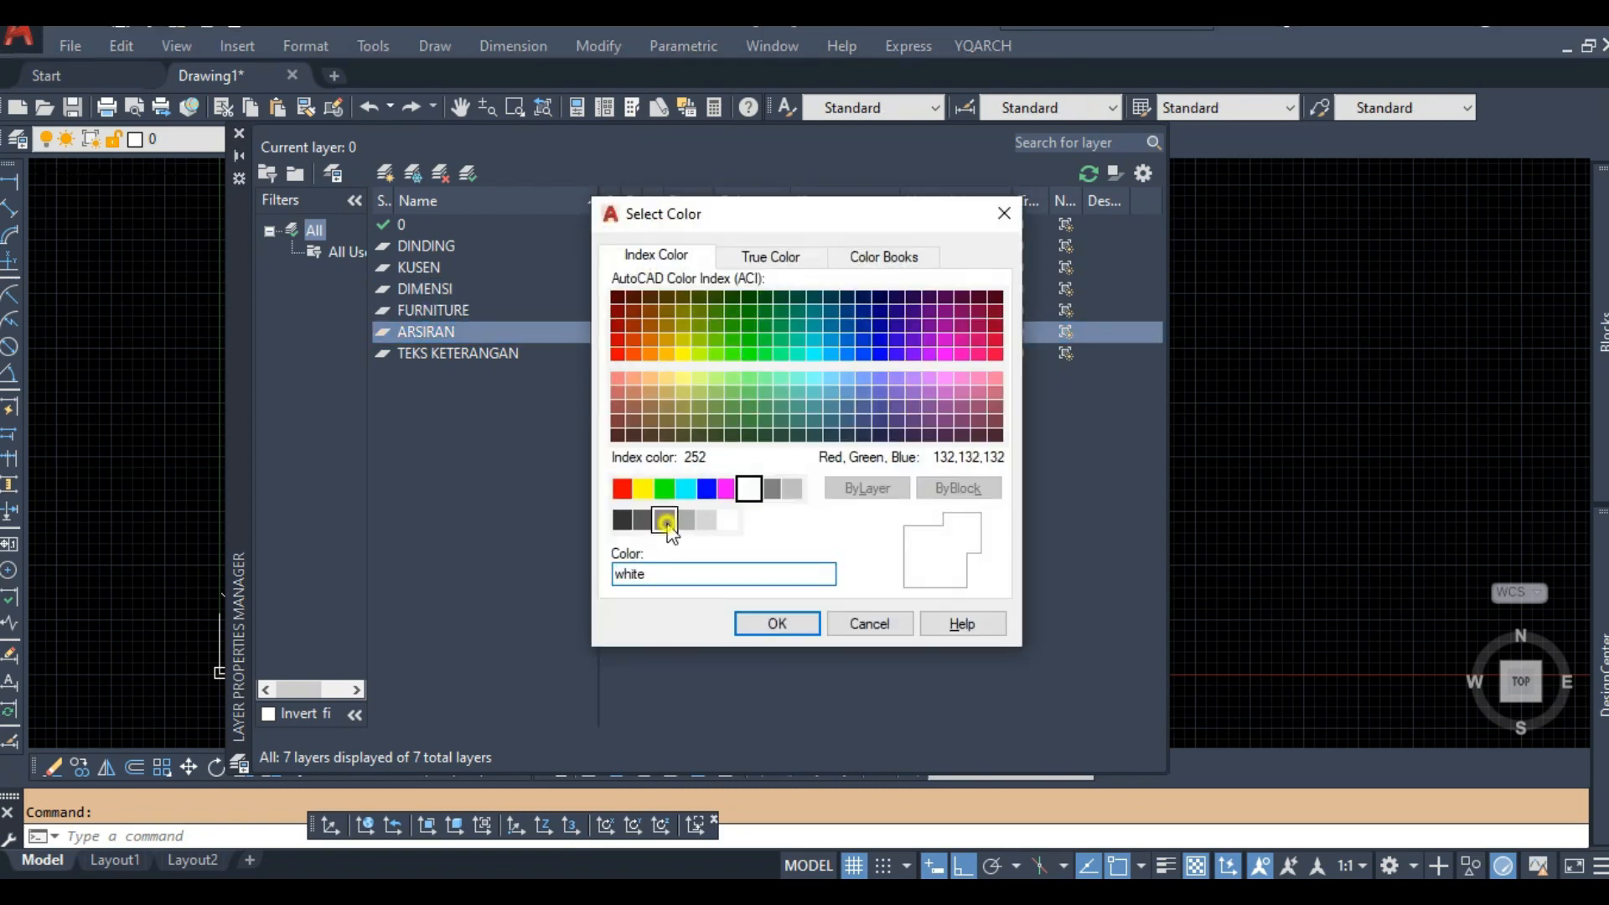
pyautogui.click(761, 620)
pyautogui.click(724, 354)
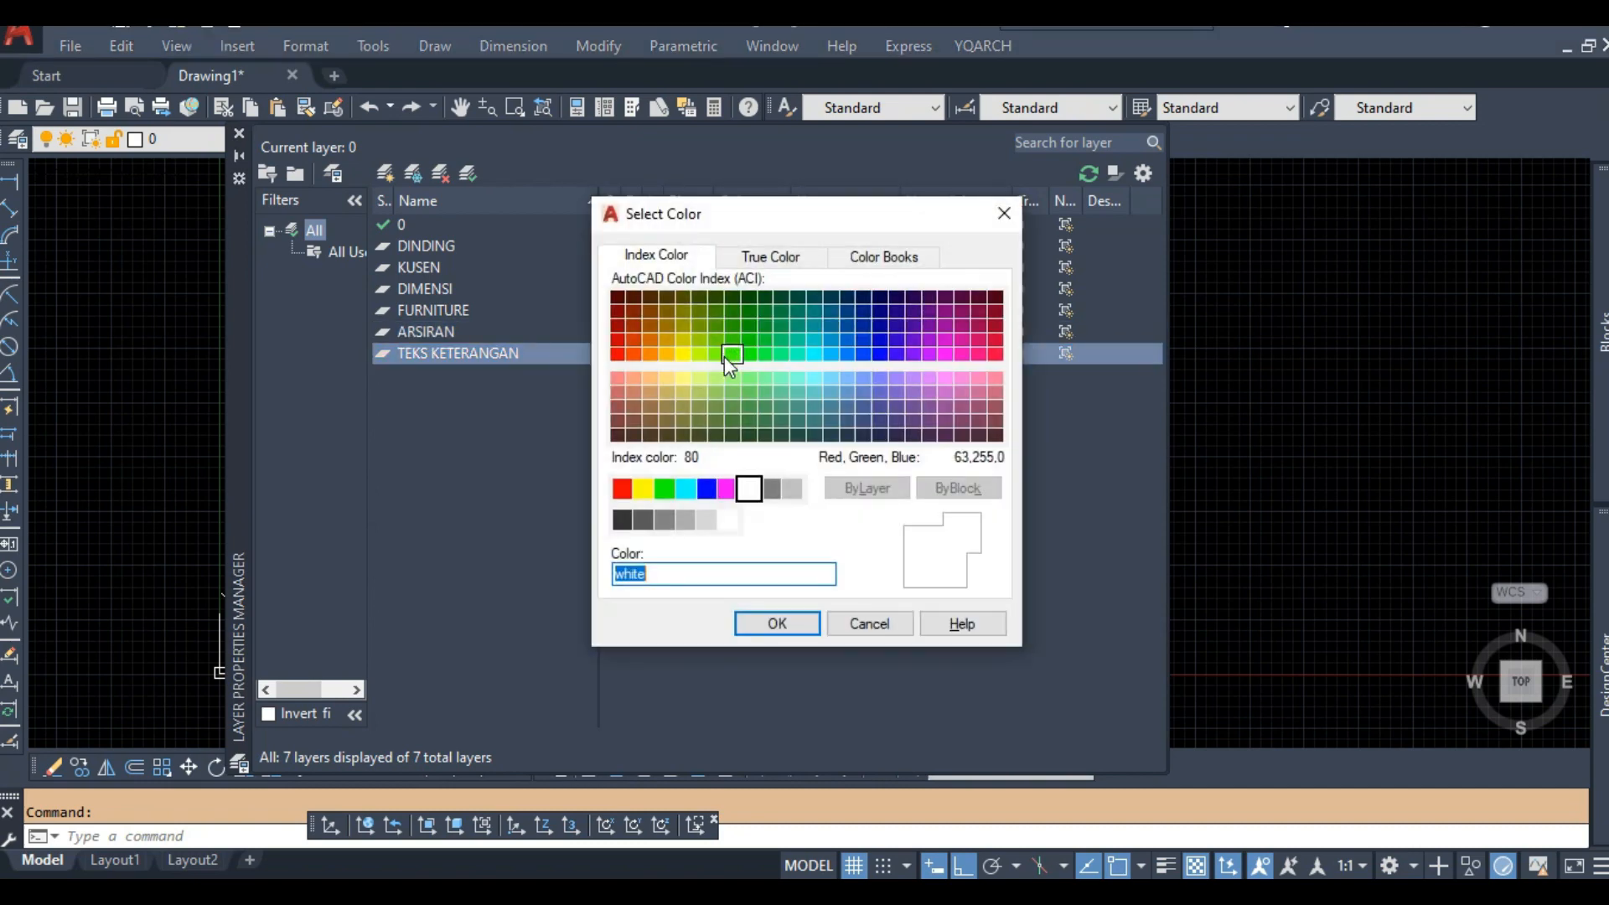
pyautogui.click(643, 490)
pyautogui.click(766, 623)
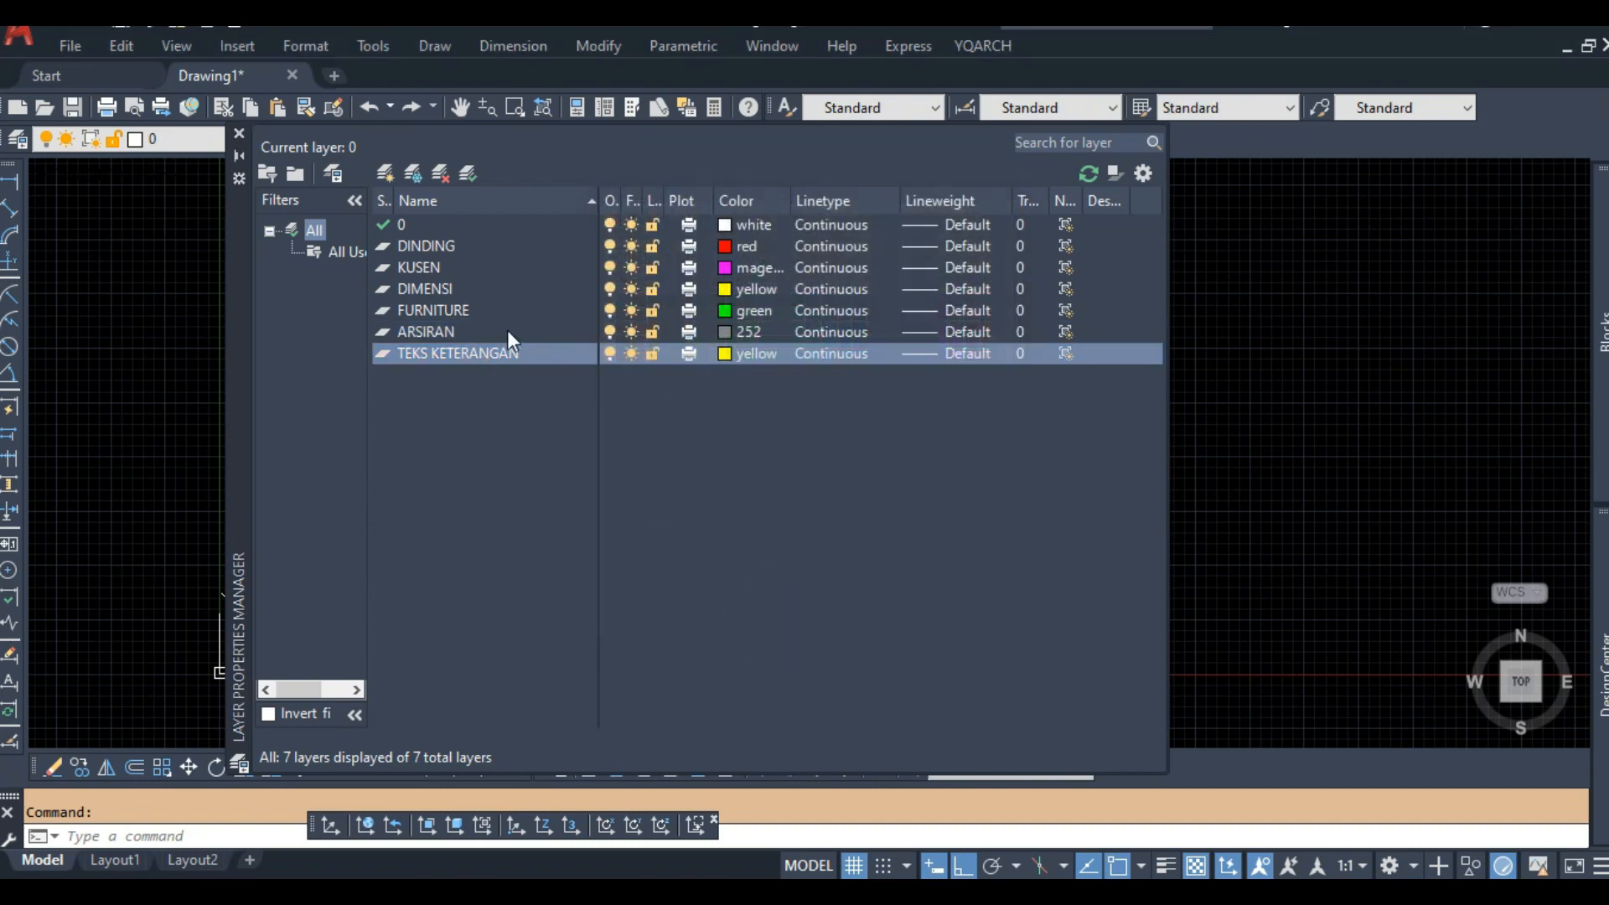
# Set the lineweight of layer ARSIRAN to 0.09 mm and of layer TEKS KETERANGAN to 0.13 mm.
pyautogui.click(954, 334)
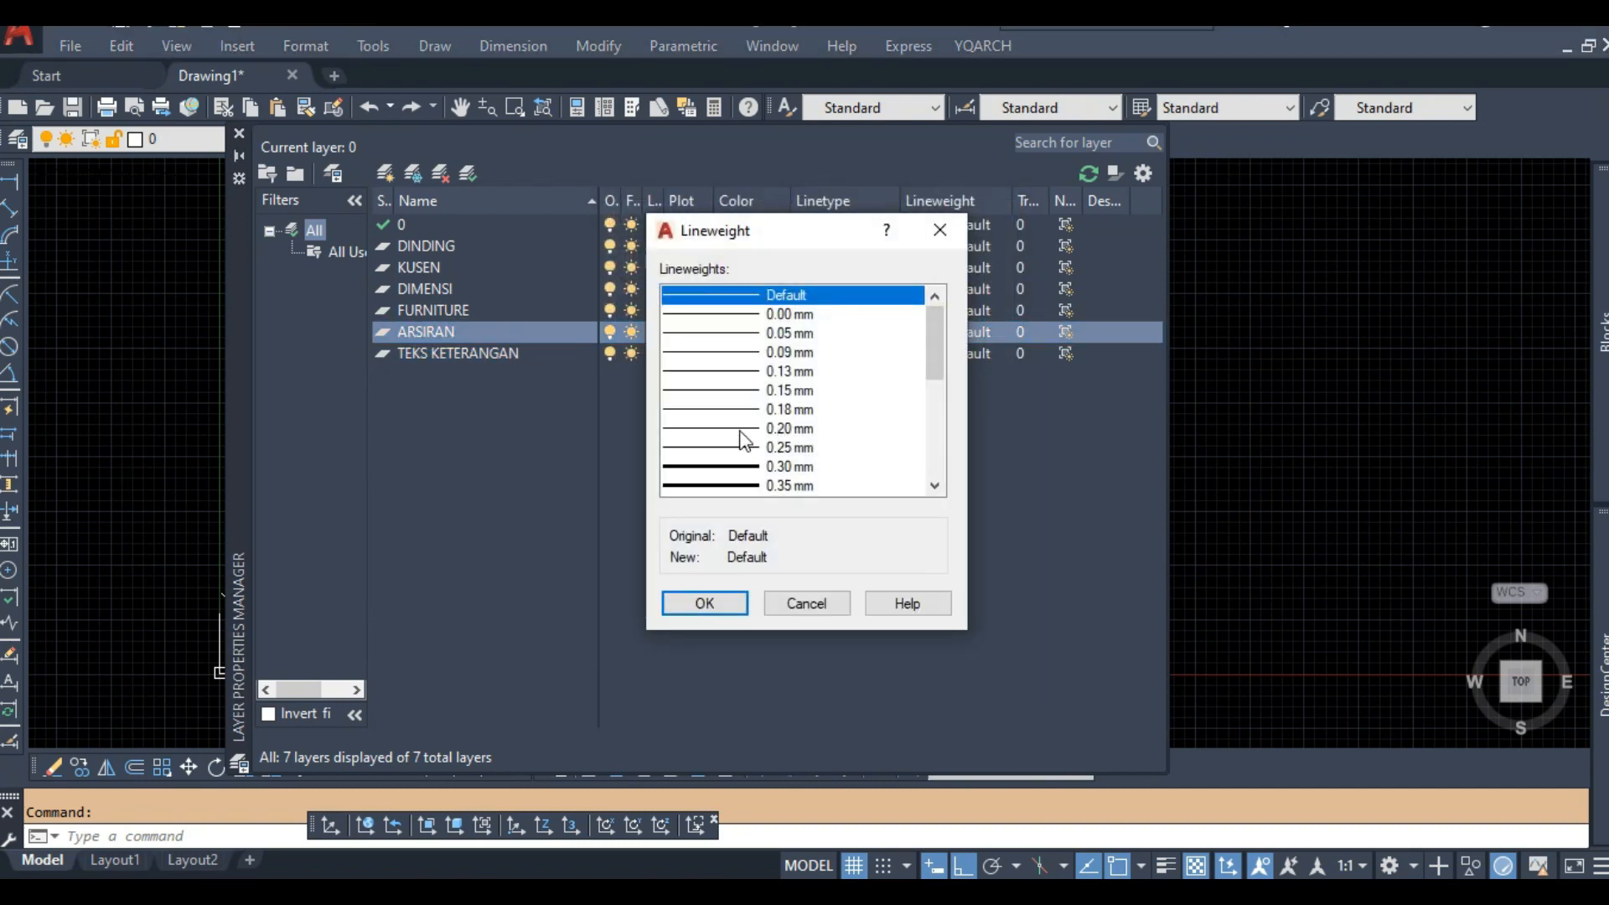
pyautogui.click(769, 353)
pyautogui.click(704, 603)
pyautogui.click(936, 353)
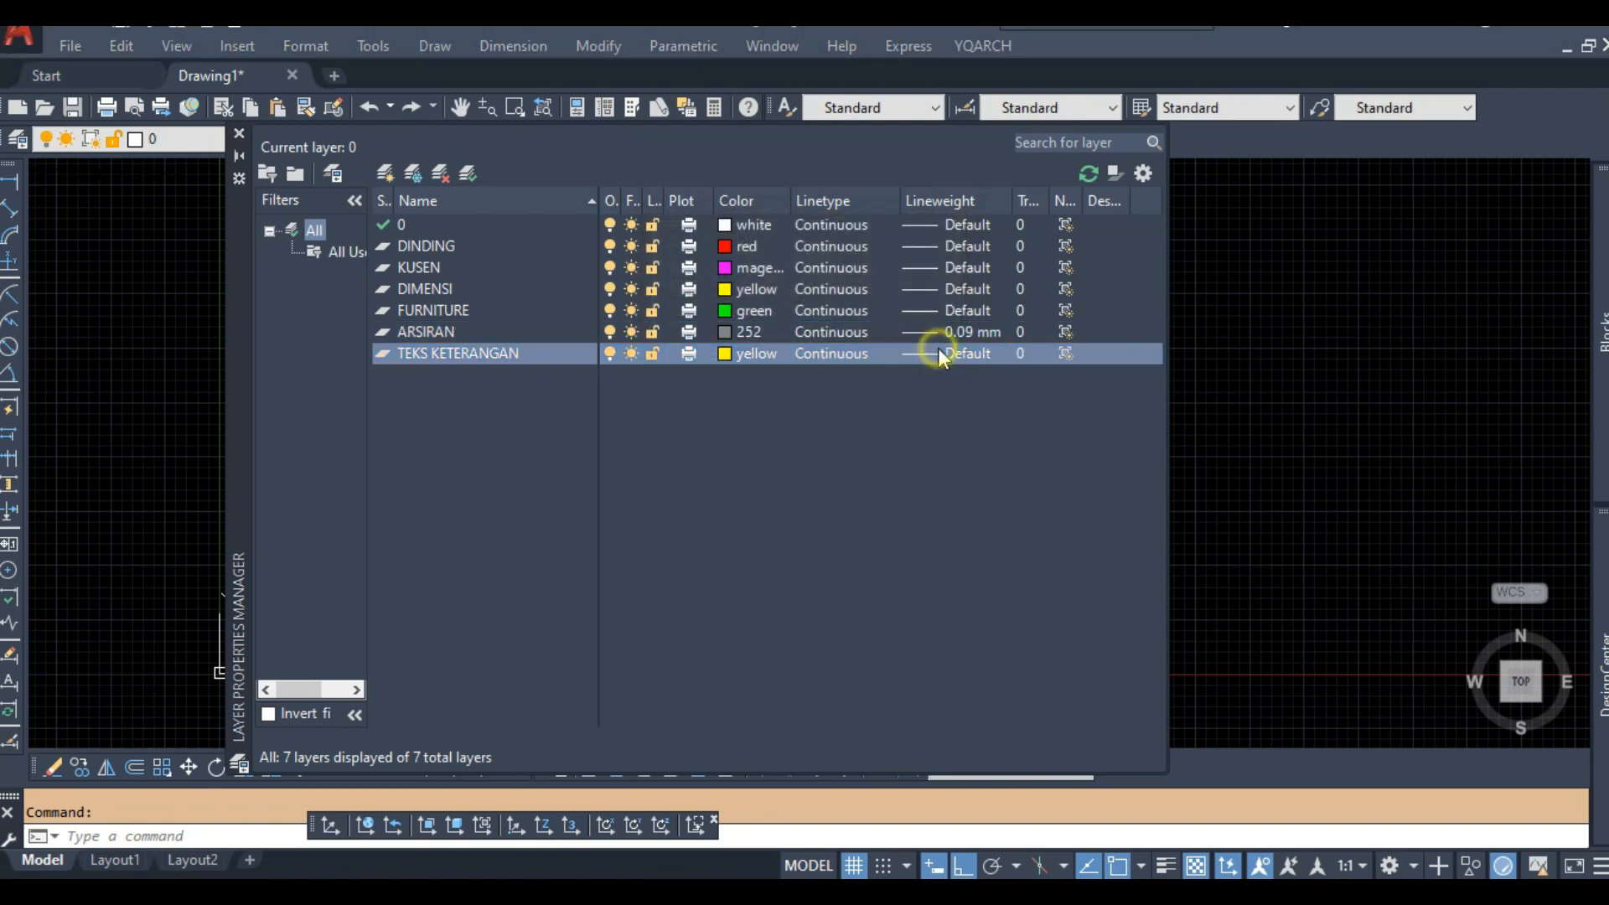
pyautogui.click(786, 371)
pyautogui.click(705, 604)
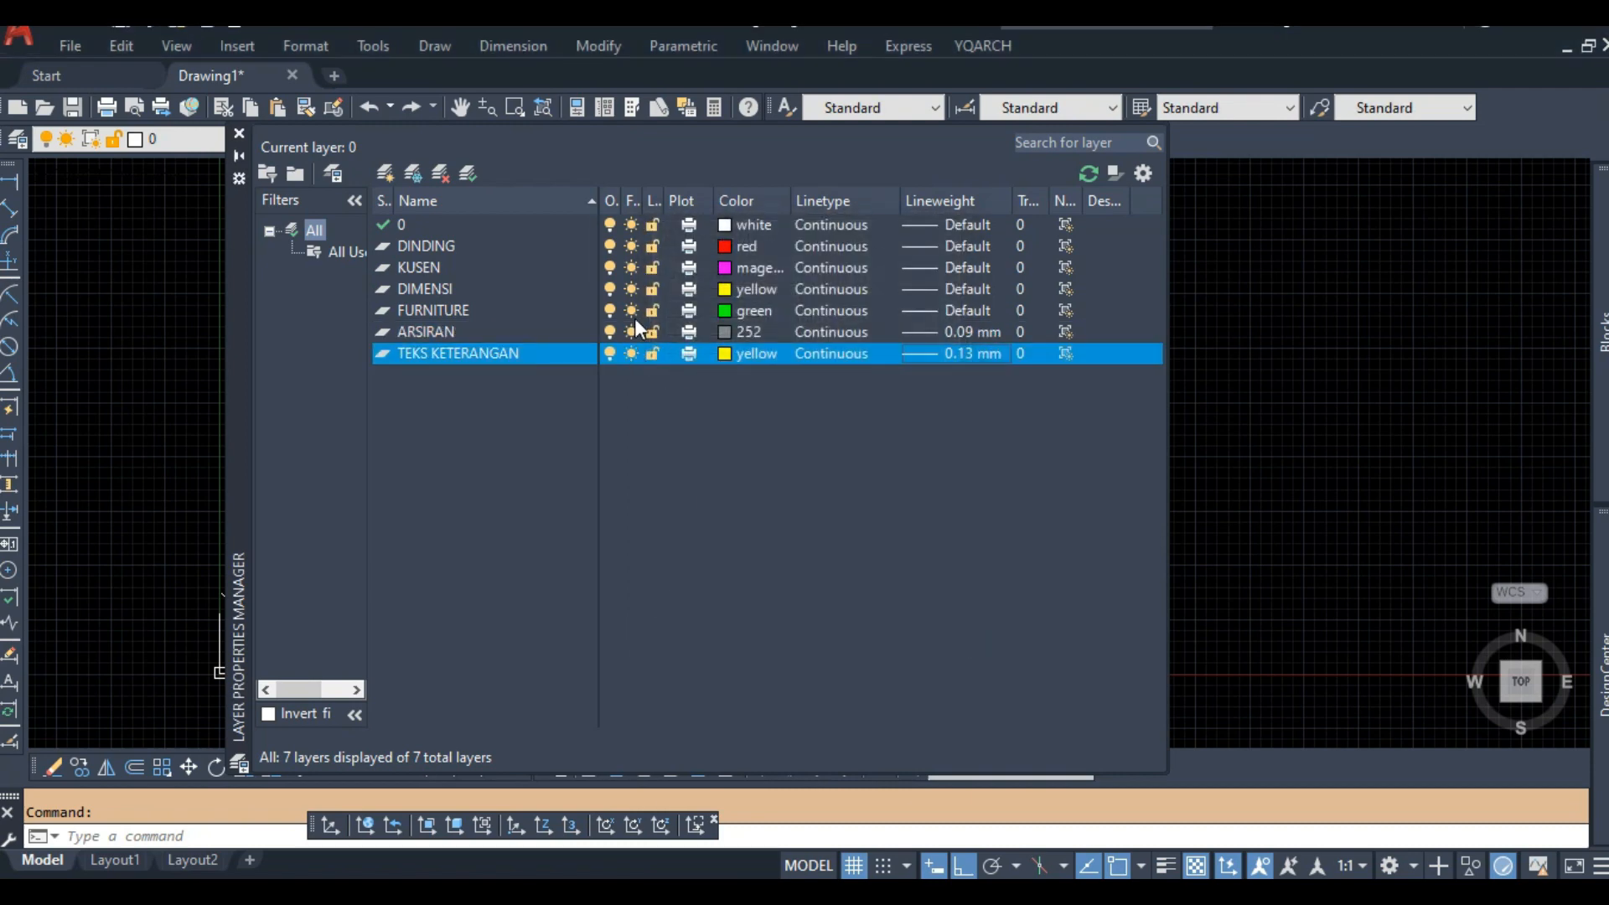
# Set the lineweight of layer DIMENSI to 0.13 mm and close the layer manager.
pyautogui.click(954, 289)
pyautogui.click(765, 371)
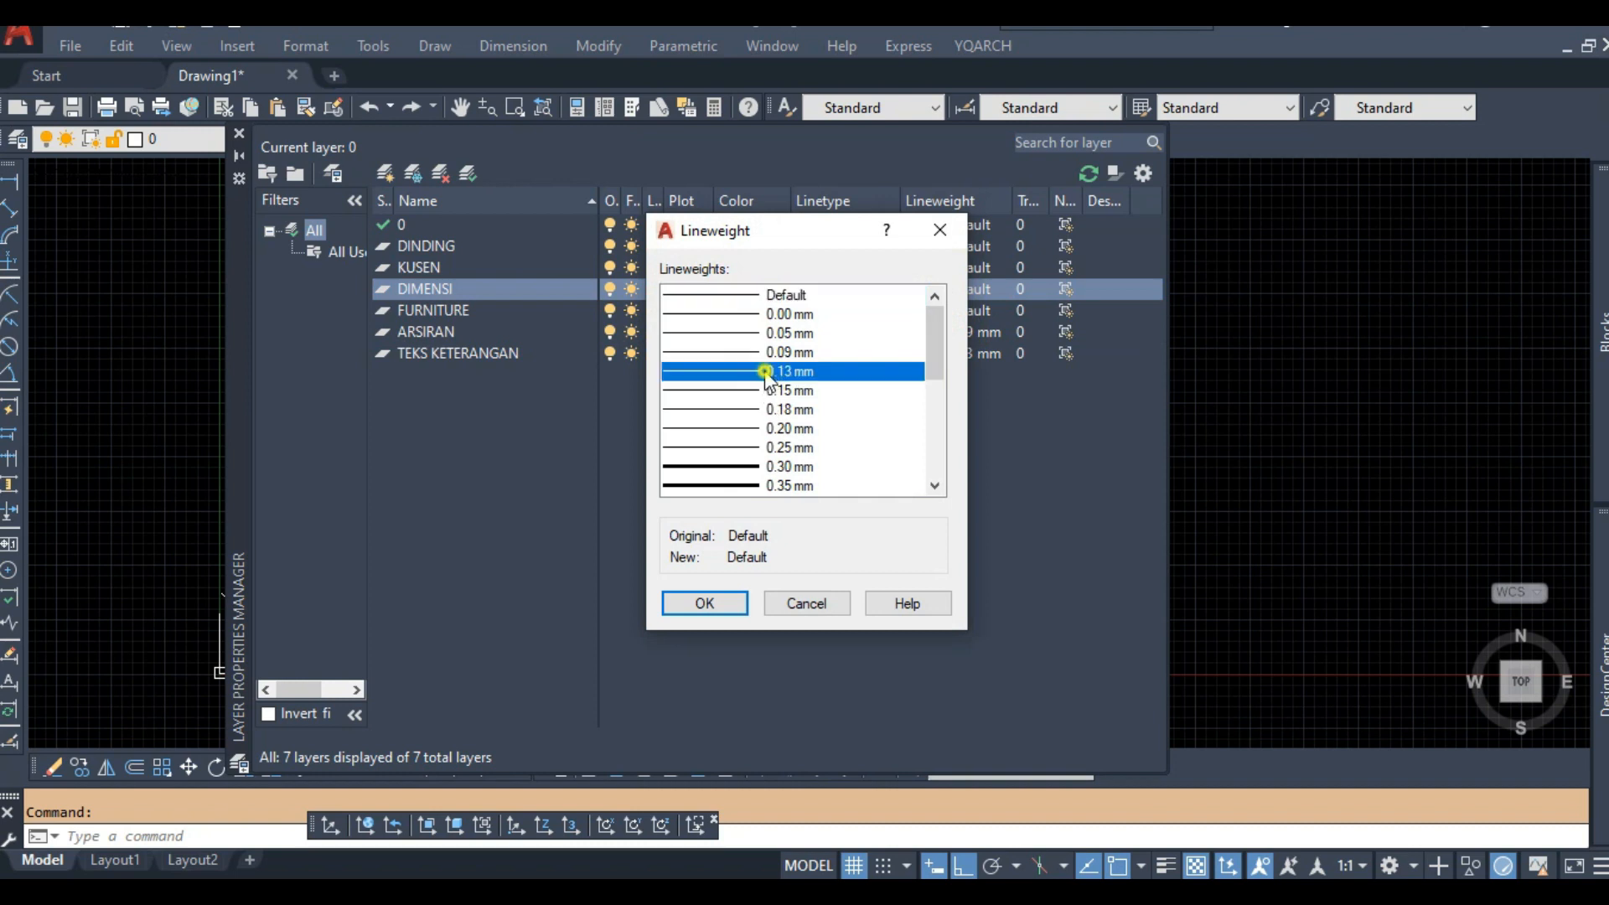
pyautogui.click(708, 603)
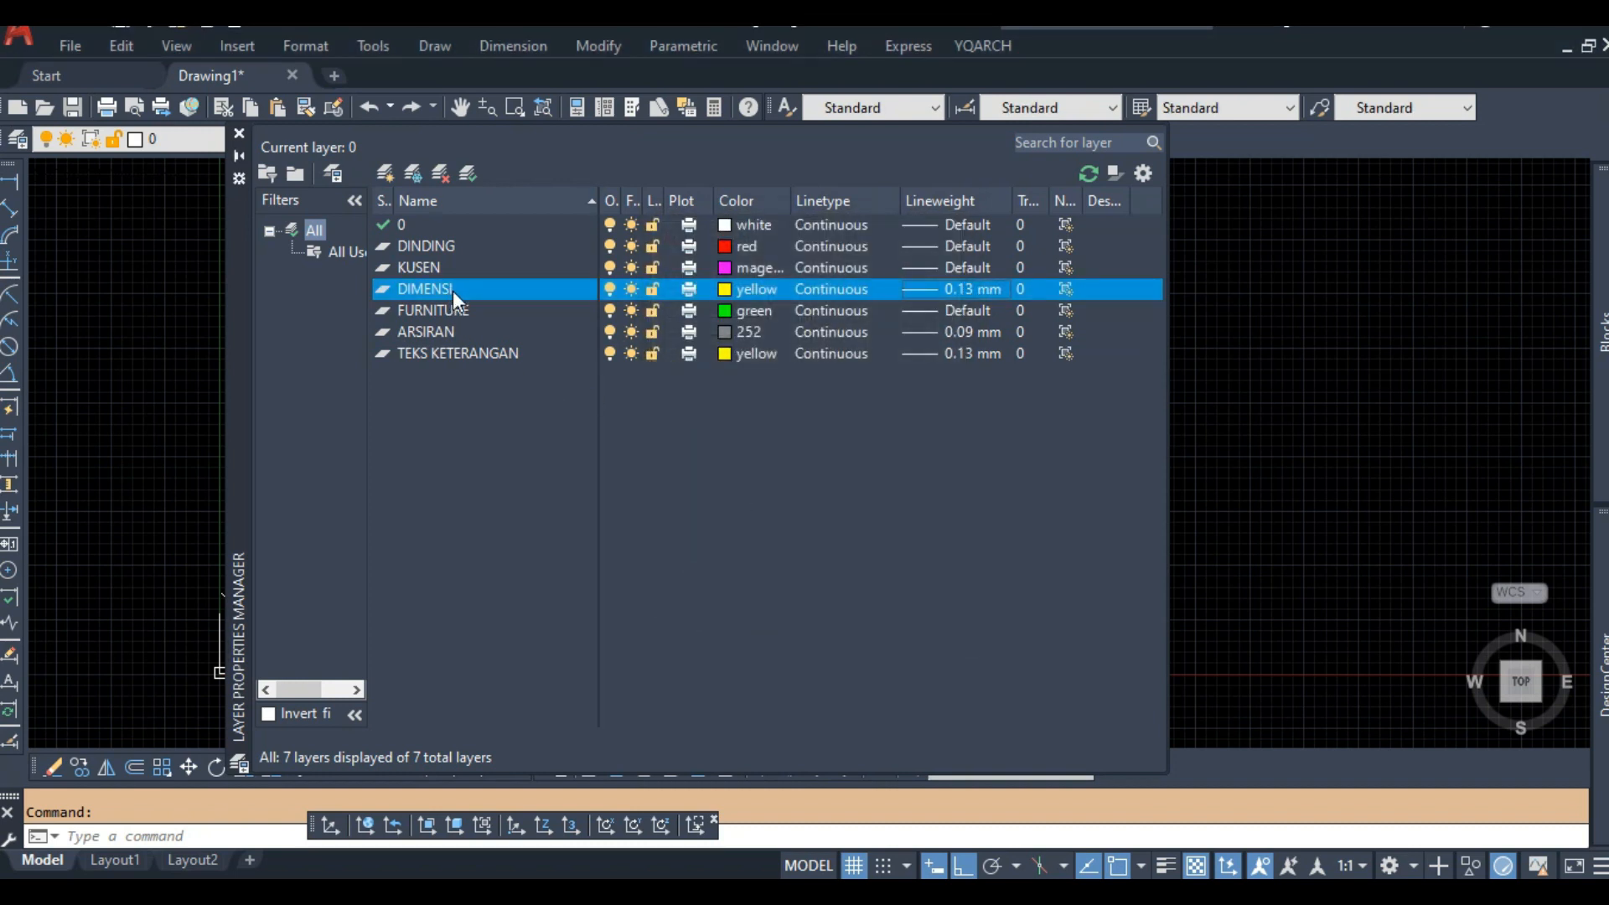
pyautogui.click(239, 134)
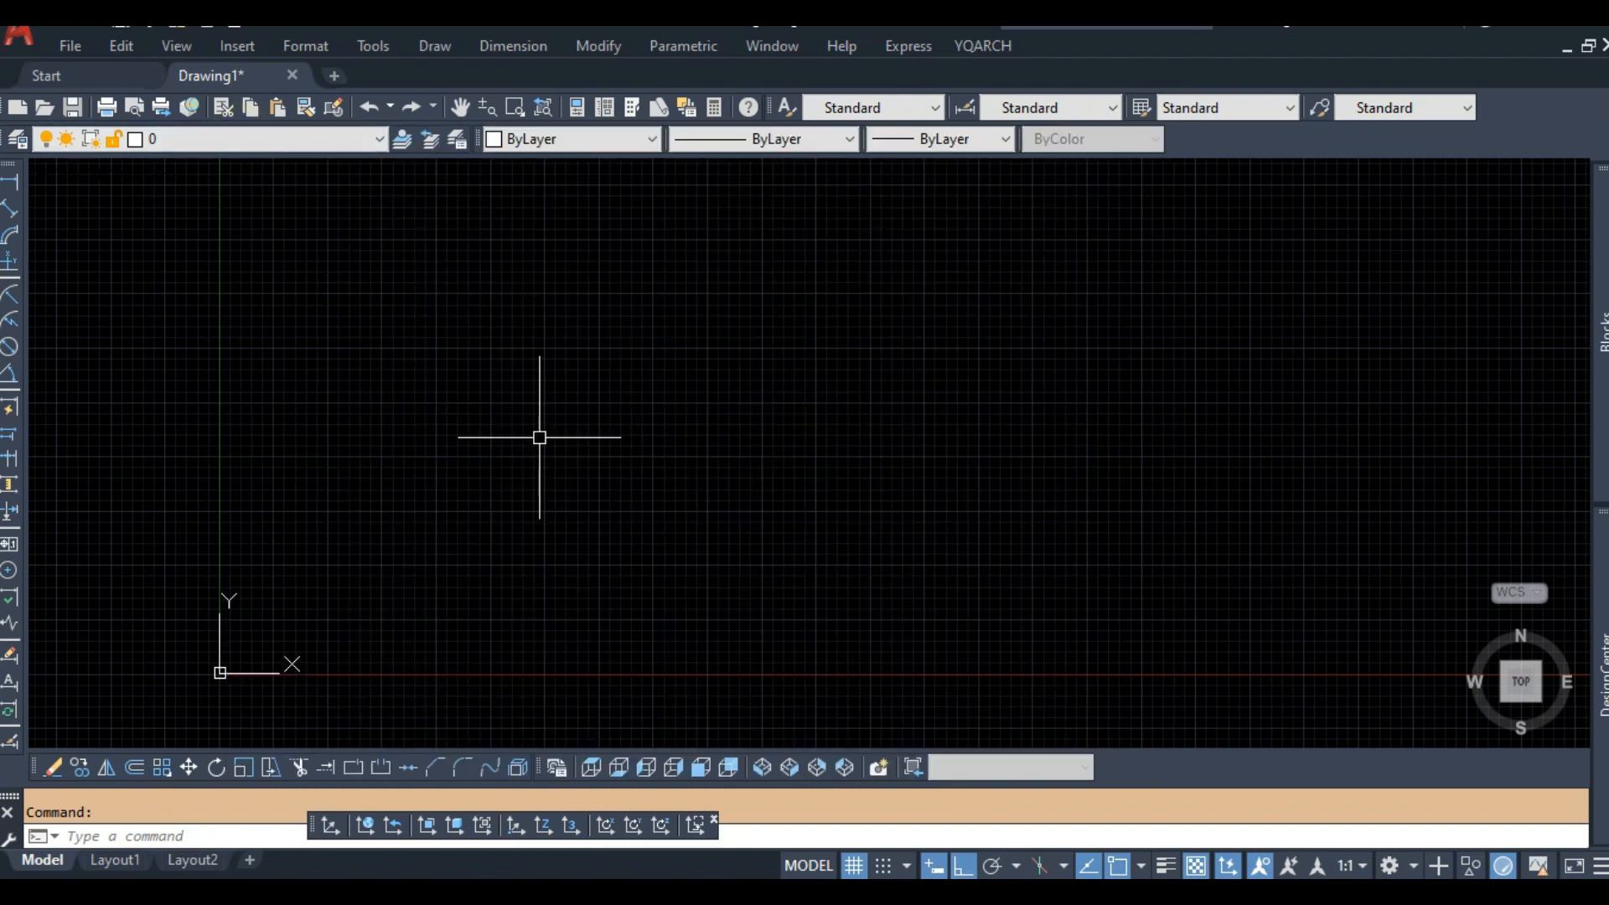
# Draw a horizontal axis line and a taller vertical axis line crossing it near its left end.
pyautogui.press('Return')
pyautogui.click(427, 547)
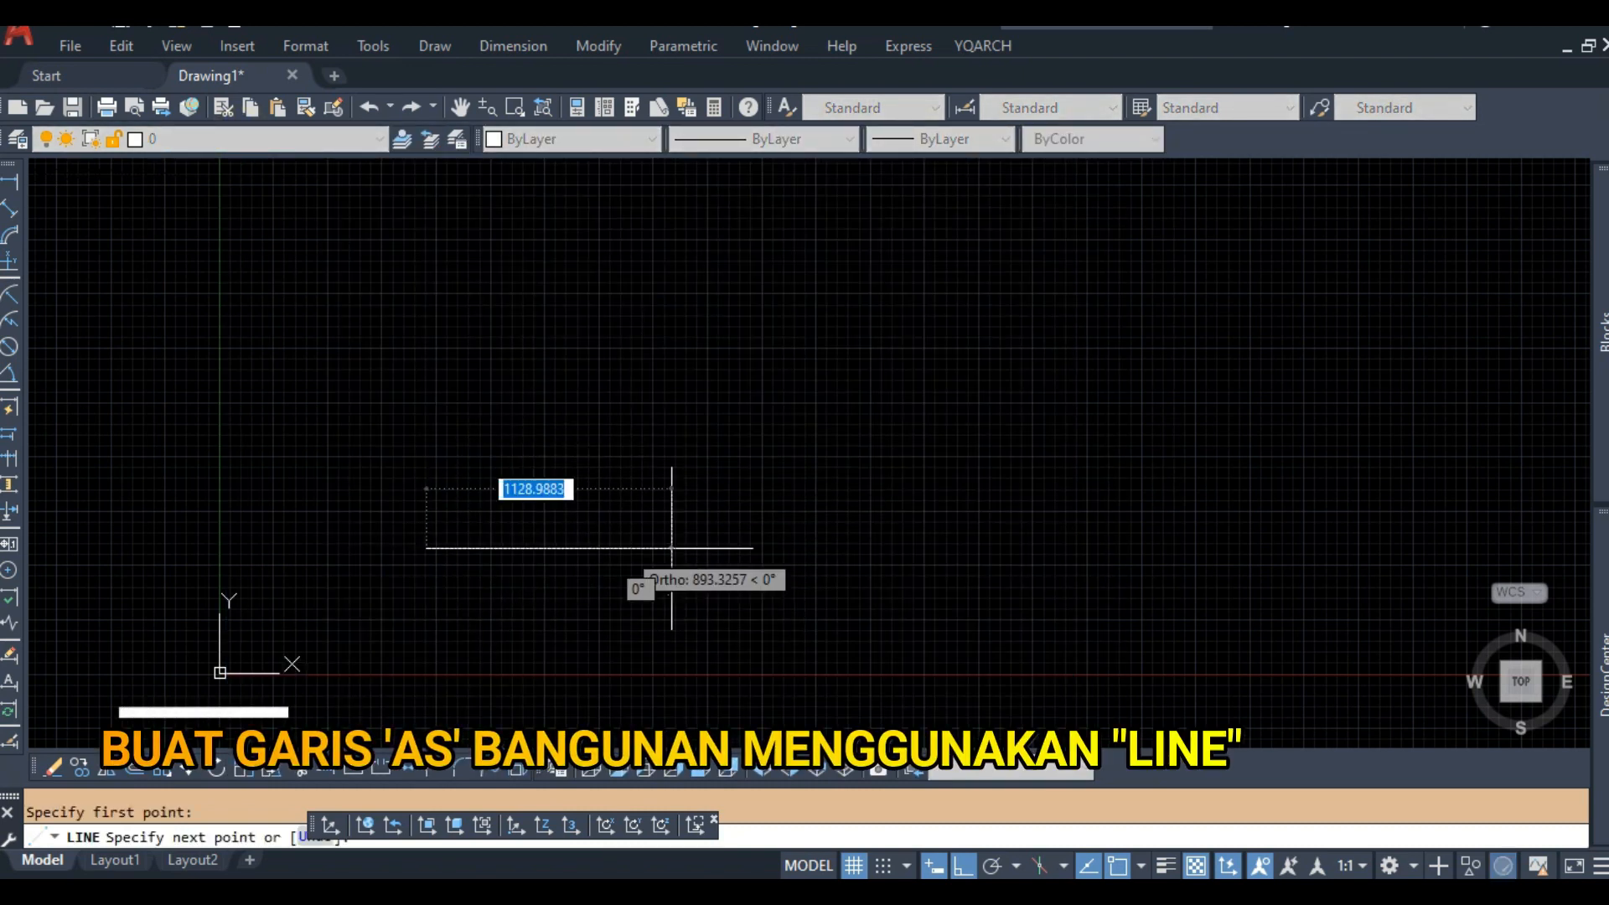
pyautogui.click(744, 547)
pyautogui.press('Return')
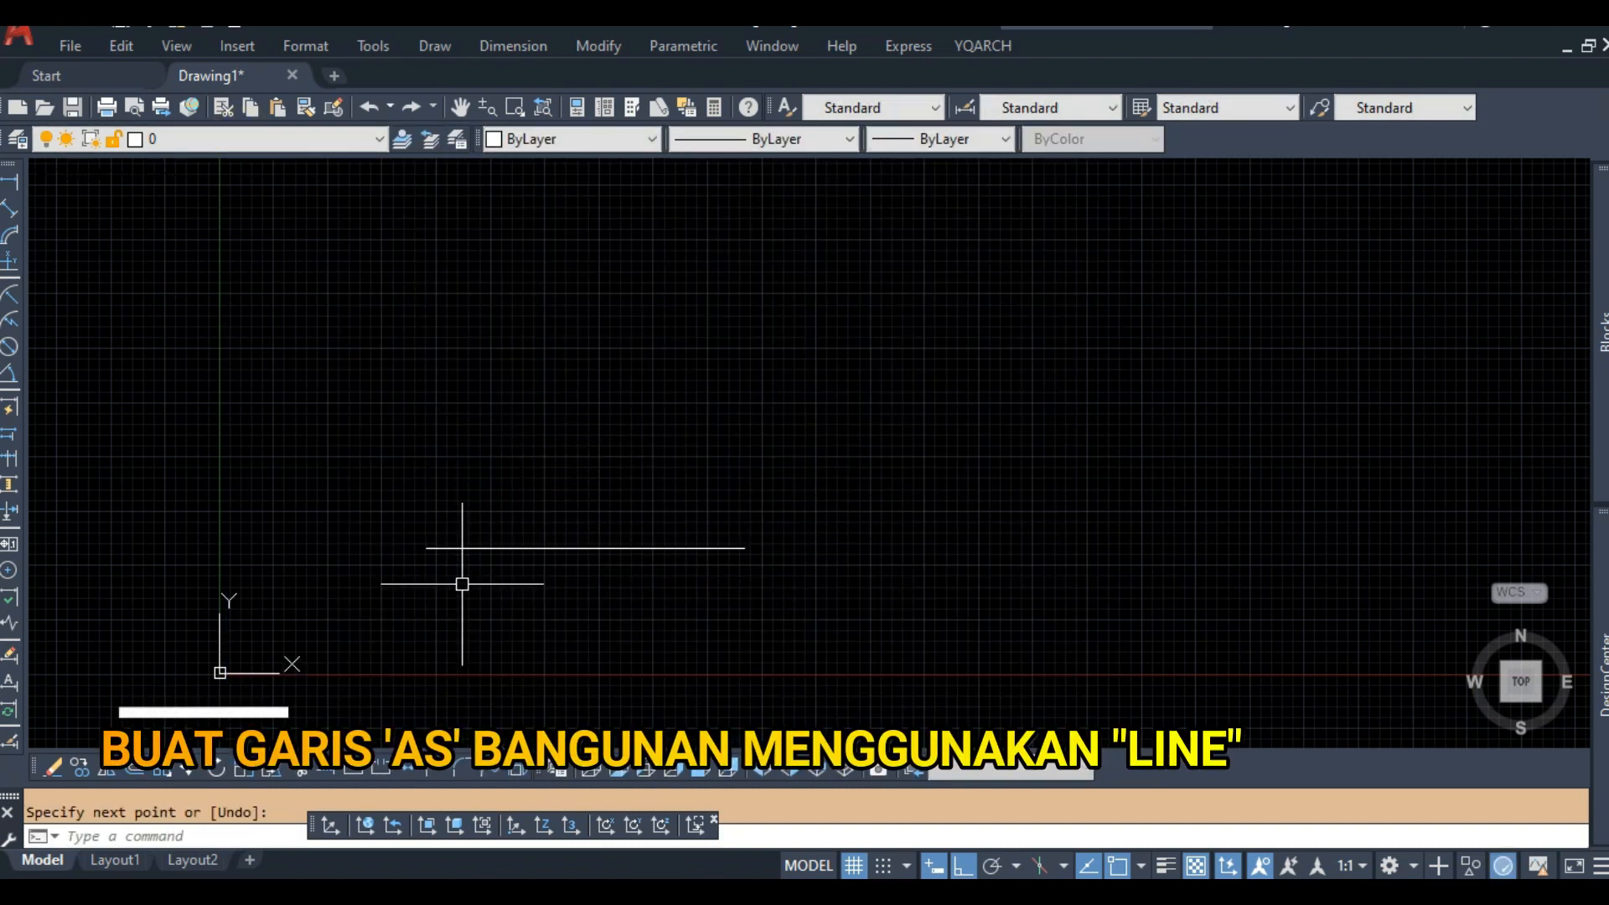
pyautogui.press('Return')
pyautogui.click(464, 595)
pyautogui.click(465, 182)
pyautogui.press('Return')
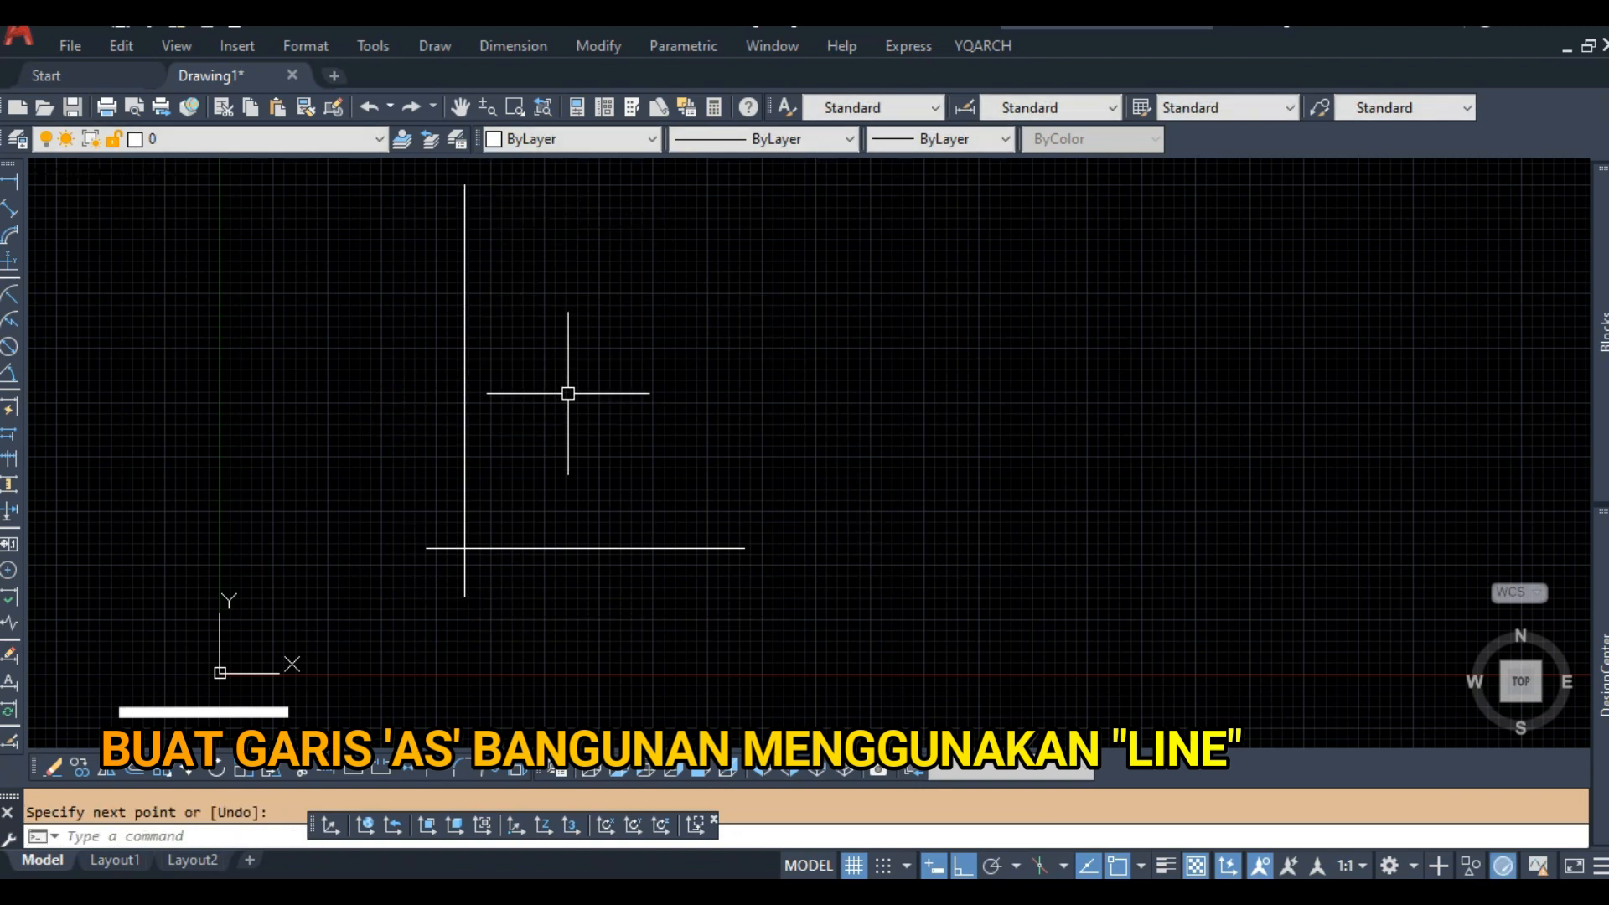
# Offset the vertical axis line 300 cm to the right twice in succession.
pyautogui.write('o')
pyautogui.press('Return')
pyautogui.write('300')
pyautogui.press('Return')
pyautogui.click(465, 445)
pyautogui.click(553, 449)
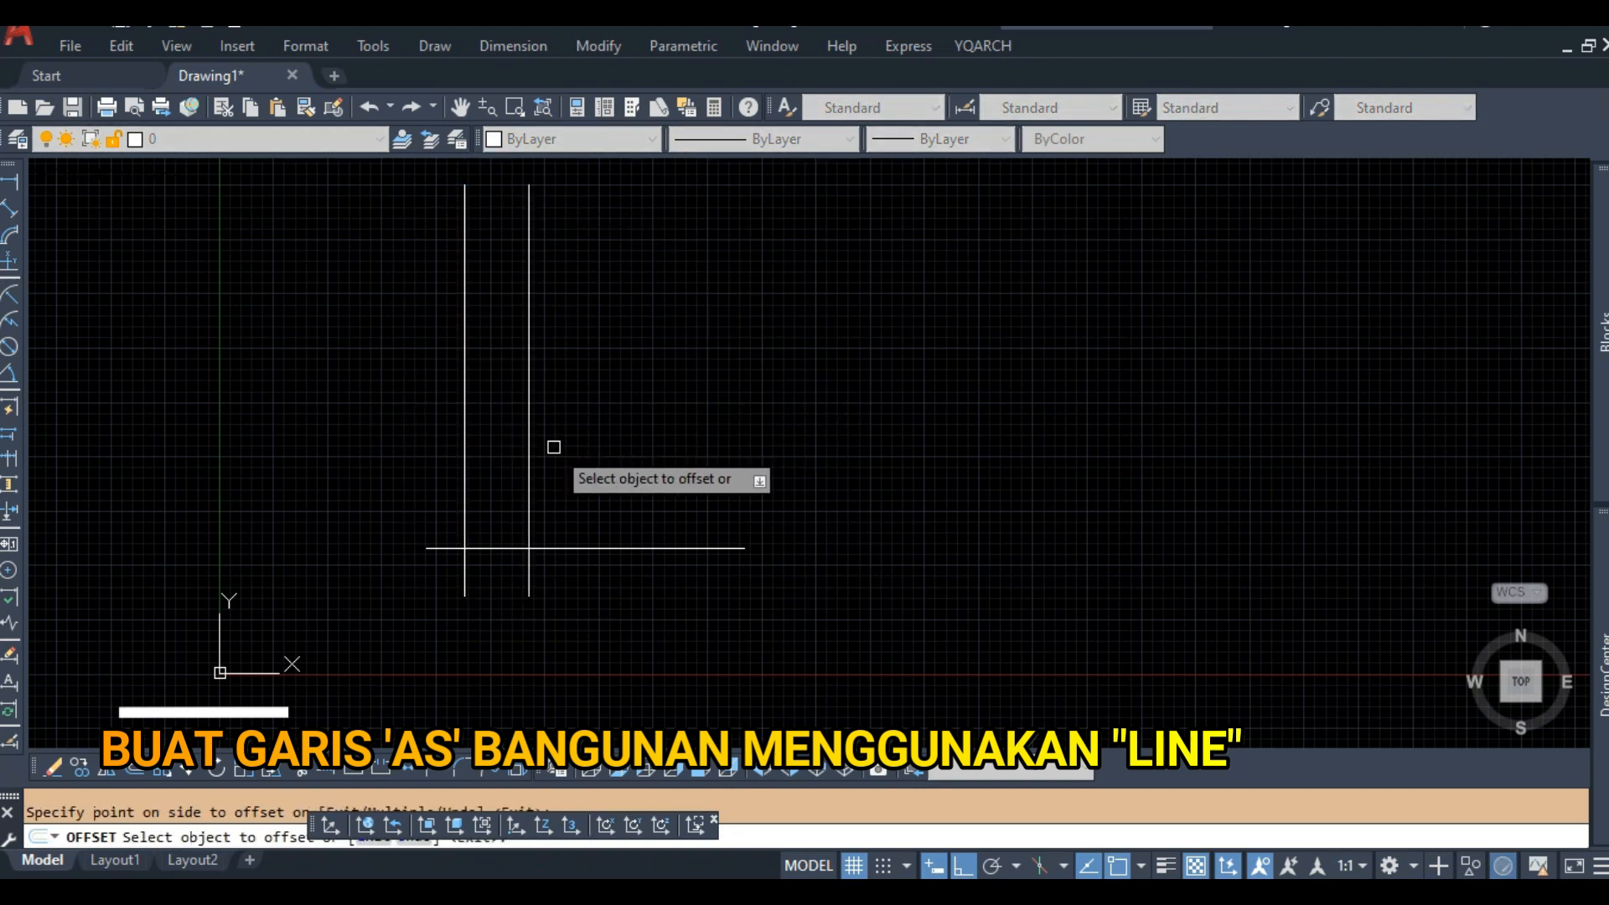
pyautogui.click(531, 475)
pyautogui.click(631, 474)
pyautogui.press('Return')
# Offset the rightmost vertical axis line 100 cm to the right.
pyautogui.press('Return')
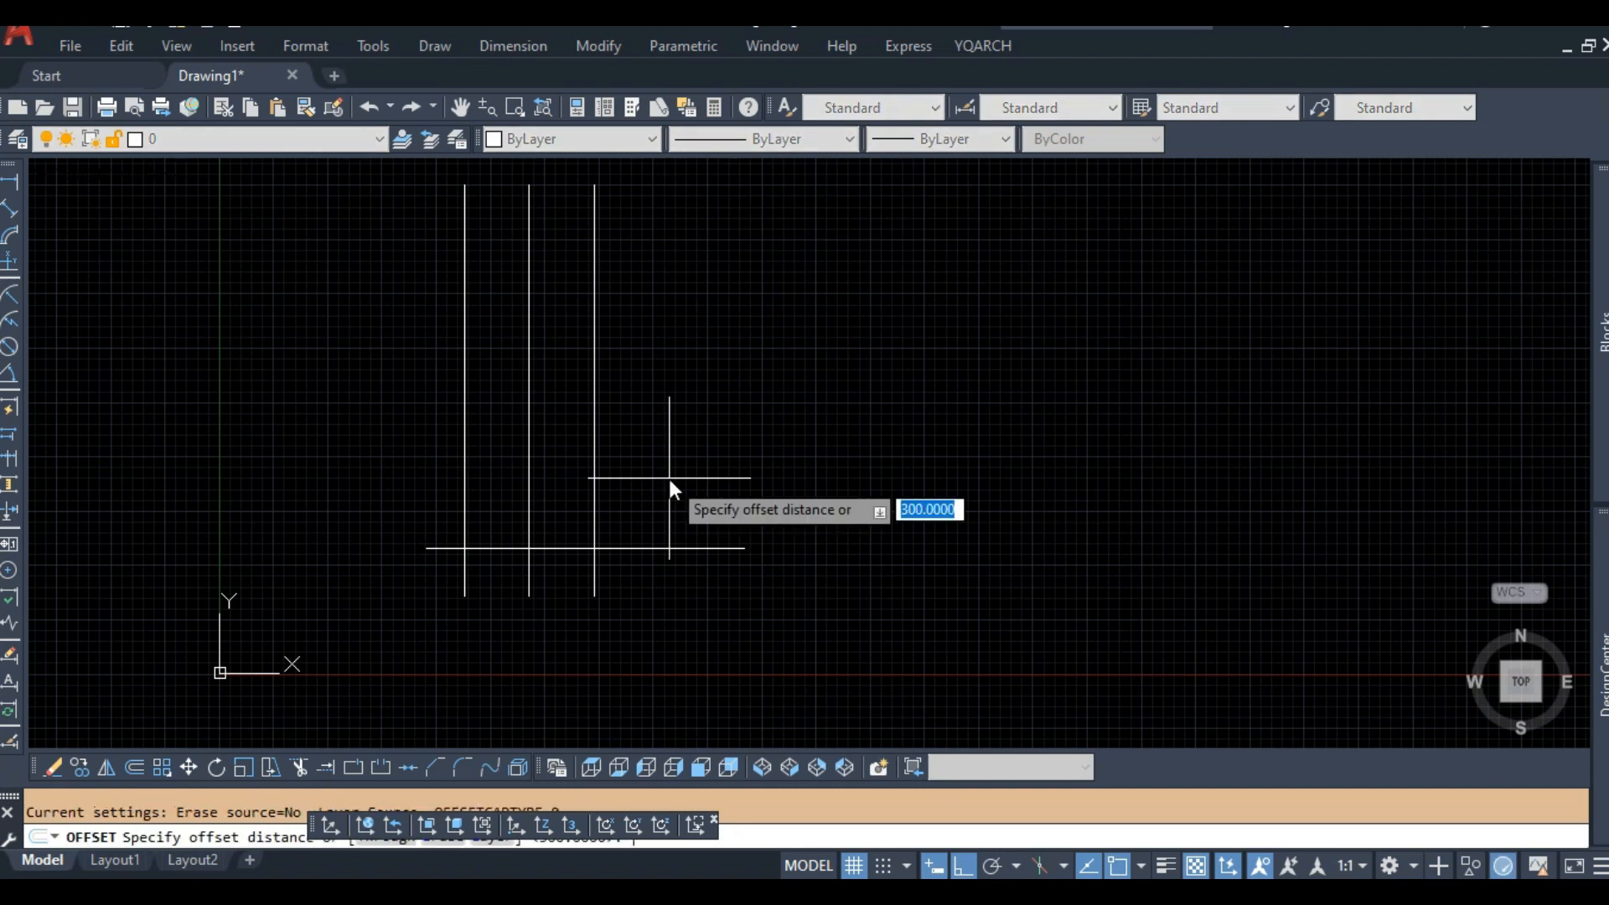
pyautogui.write('100')
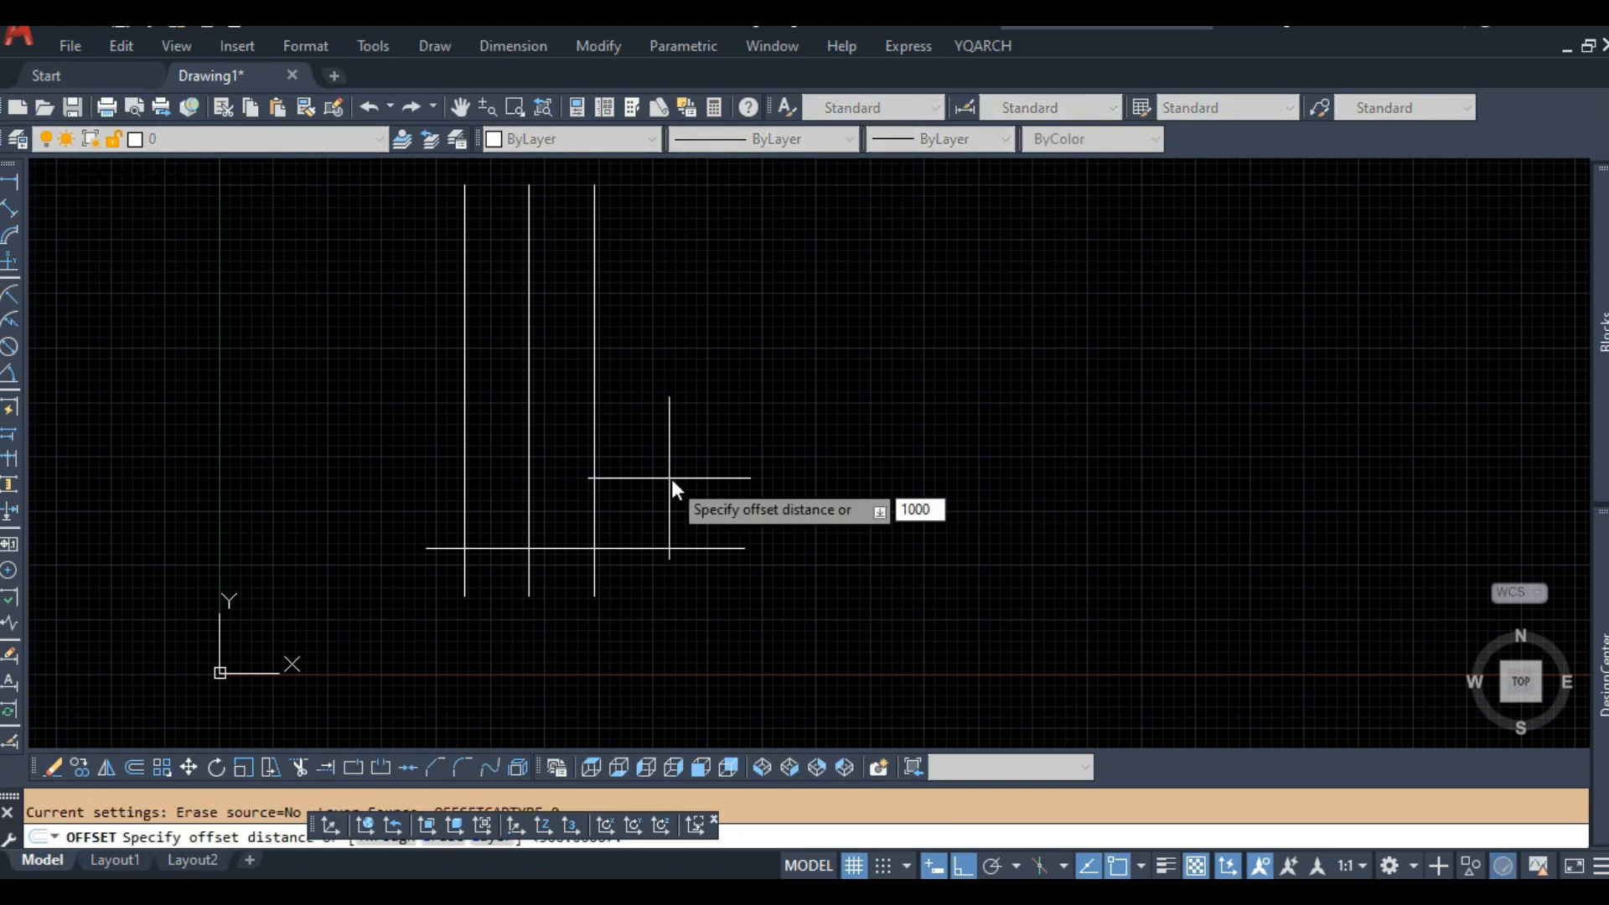
pyautogui.press('Return')
pyautogui.click(596, 484)
pyautogui.click(657, 481)
pyautogui.press('Escape')
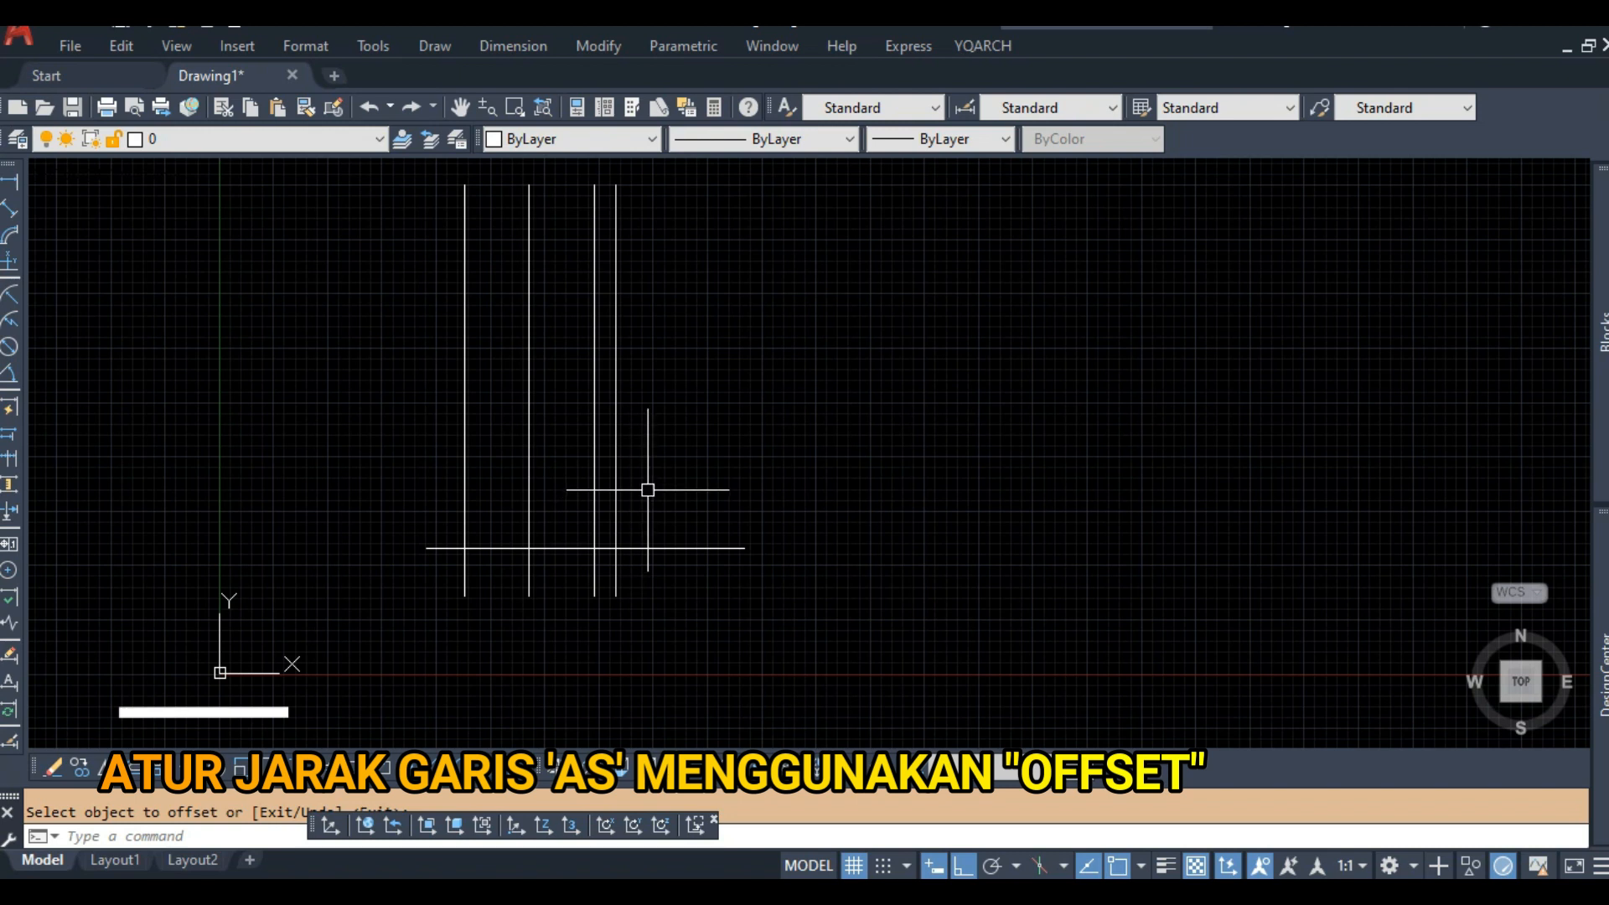
# Offset the horizontal axis line 200 cm upward.
pyautogui.press('Return')
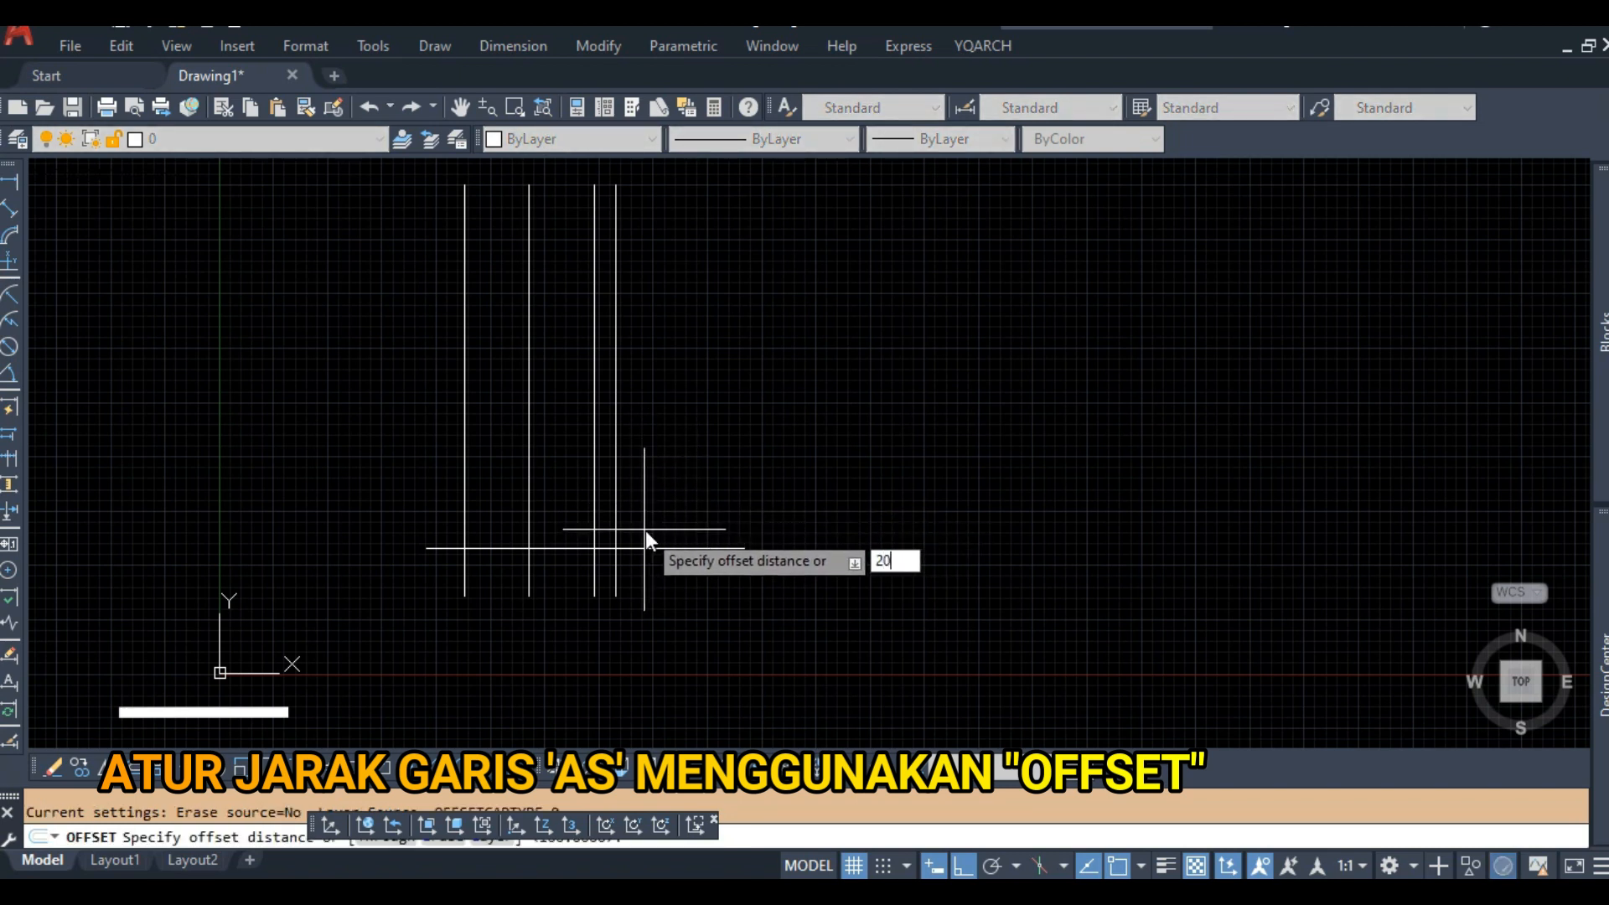
pyautogui.press('Return')
pyautogui.click(621, 549)
pyautogui.click(576, 475)
pyautogui.scroll(4, 556, 500)
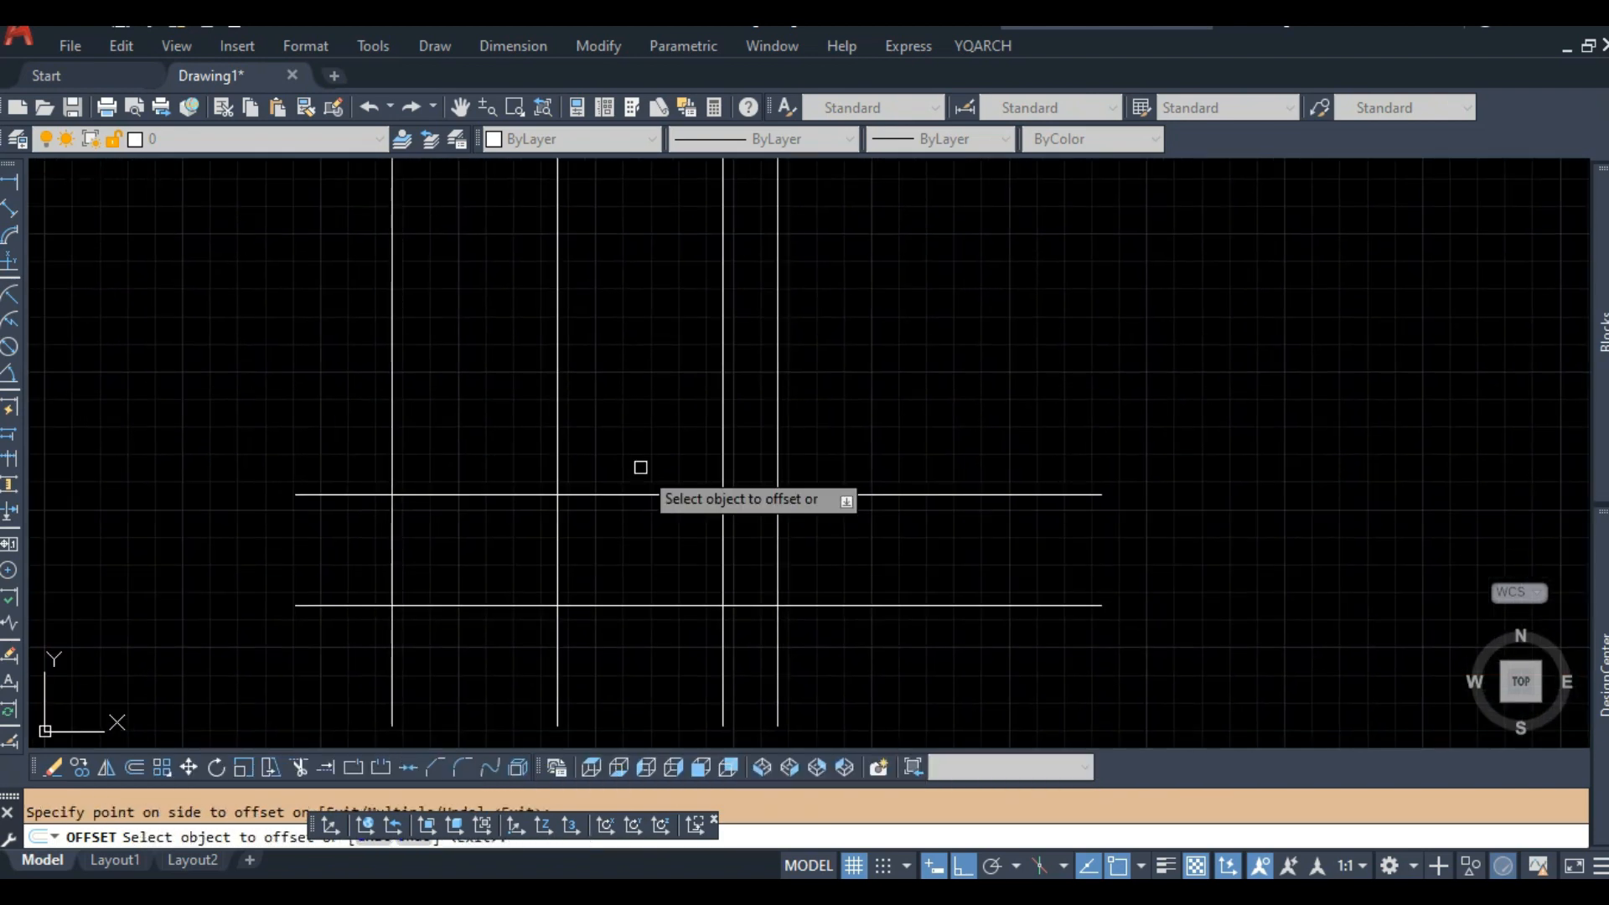
pyautogui.press('Return')
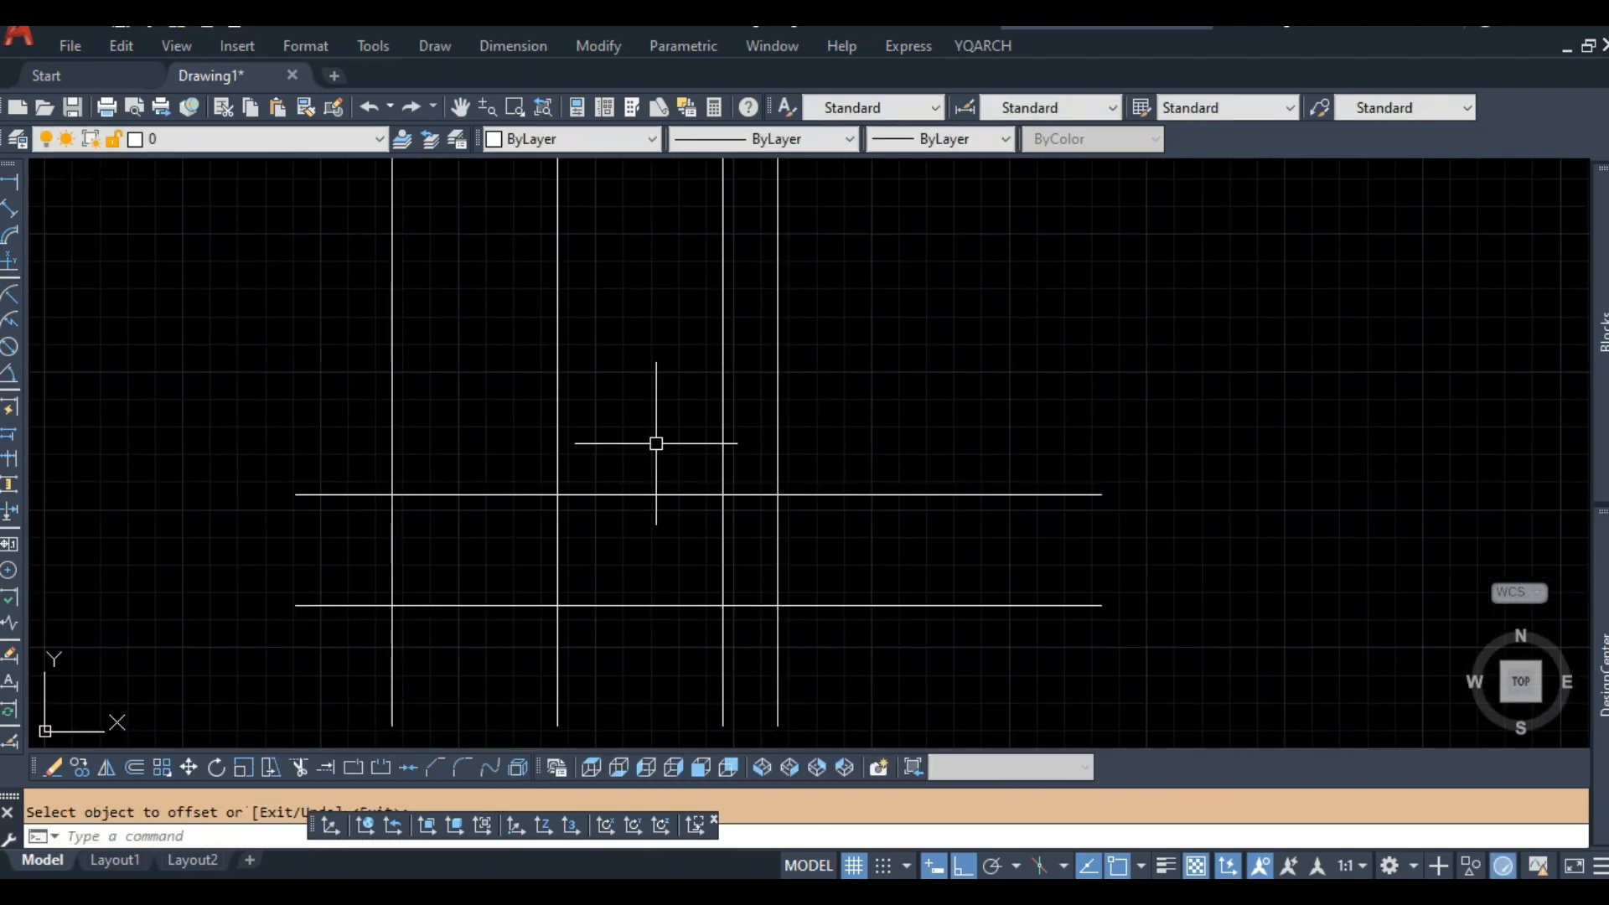
# Offset the upper horizontal axis line 300 cm upward.
pyautogui.press('Return')
pyautogui.write('300')
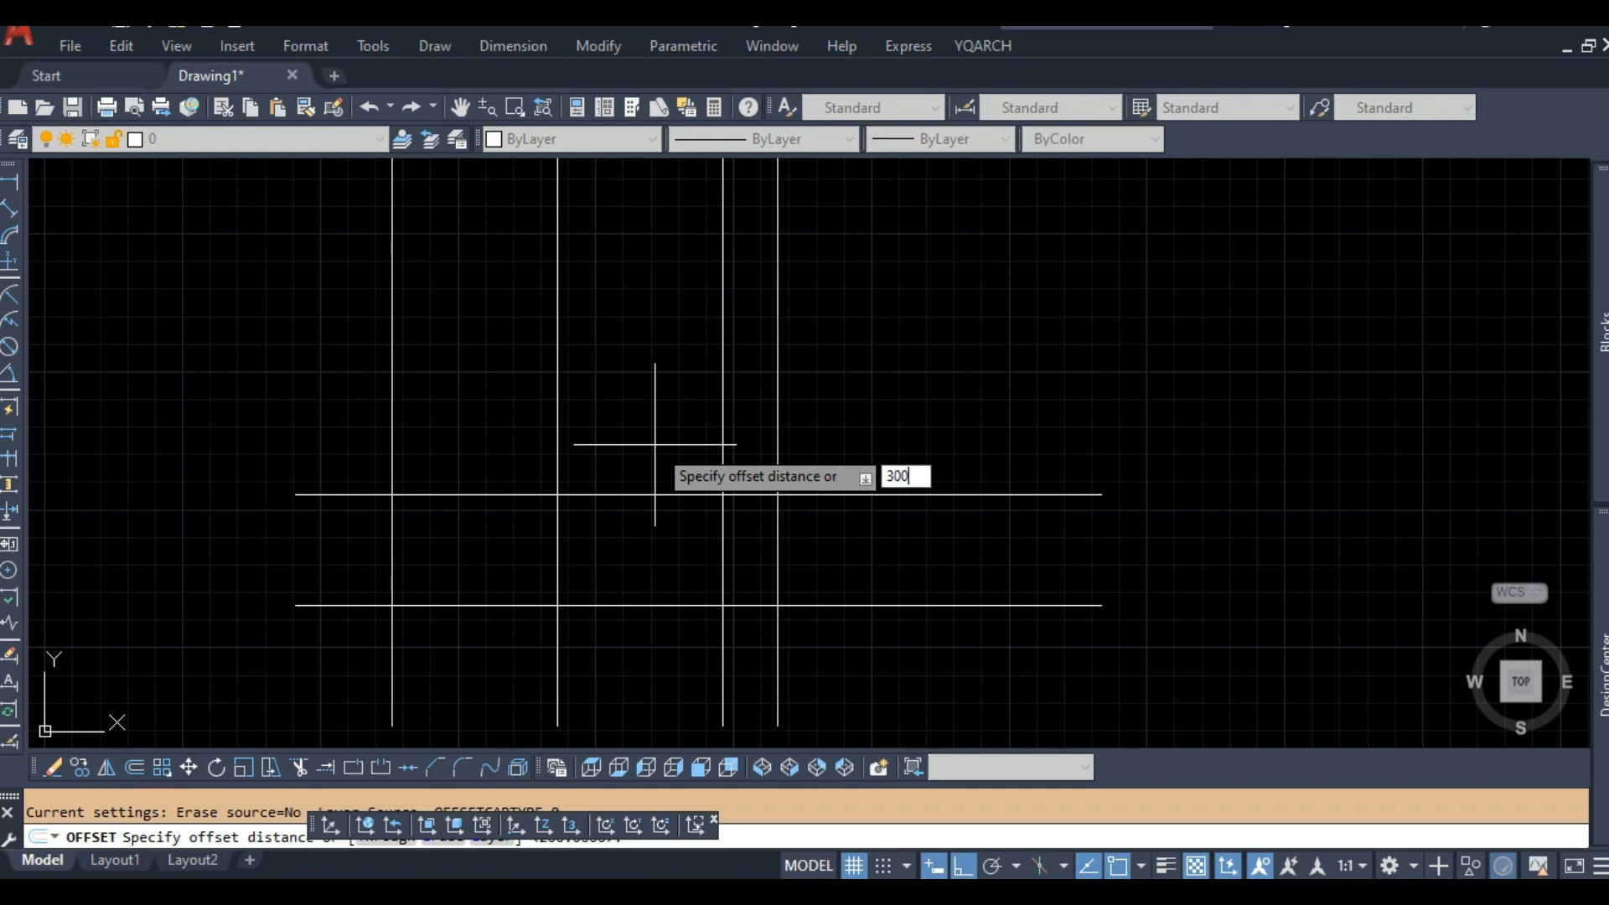
pyautogui.press('Return')
pyautogui.click(651, 495)
pyautogui.click(647, 424)
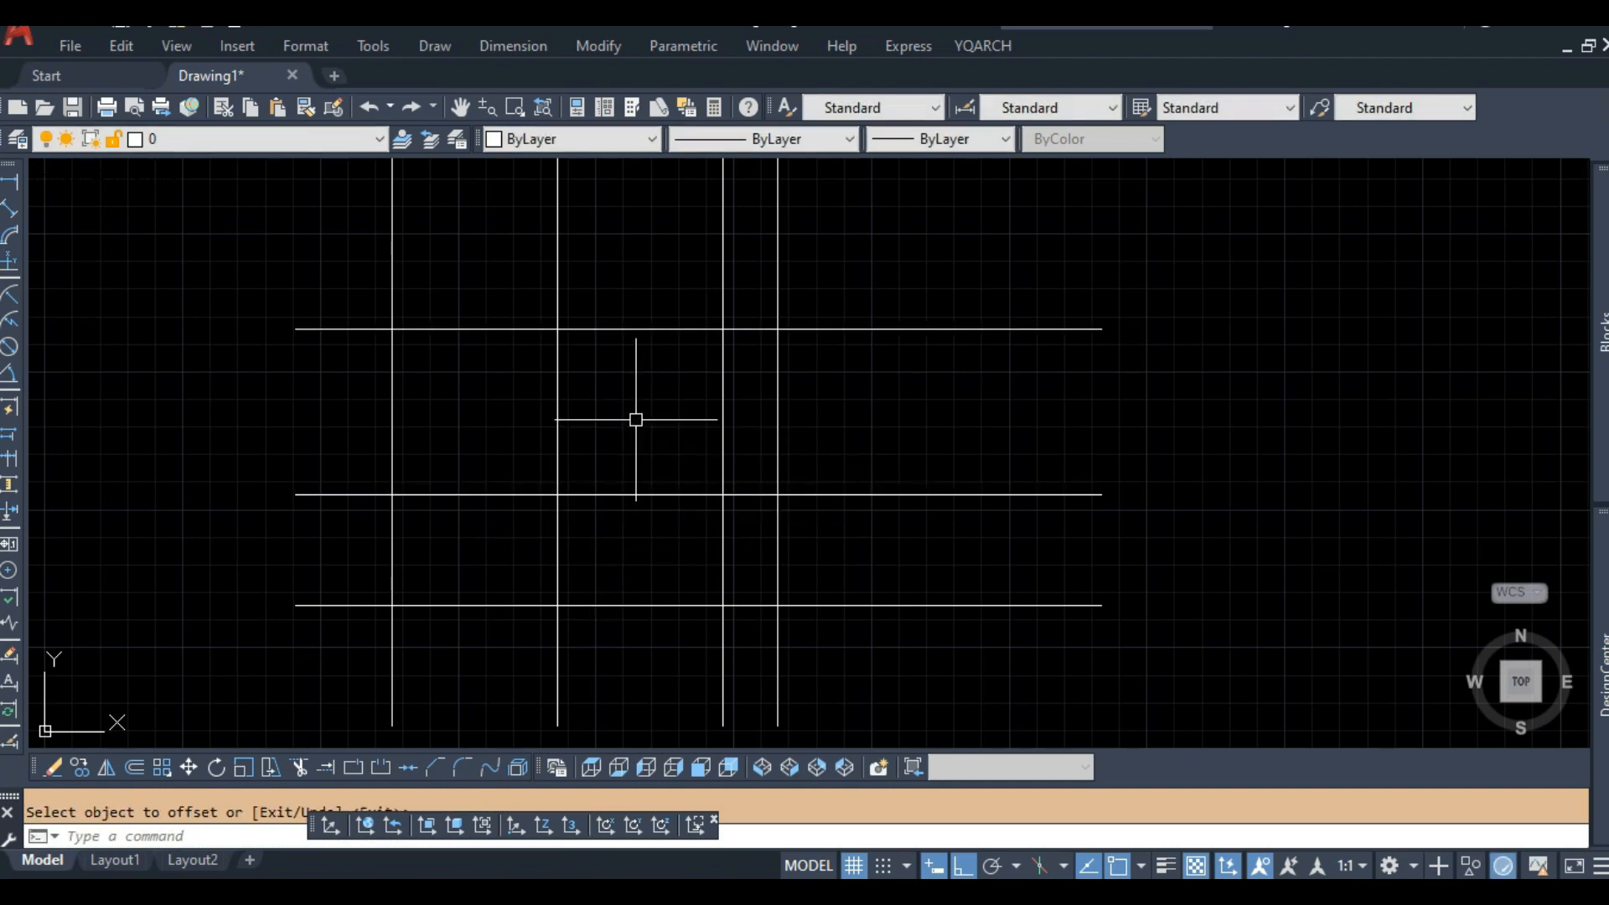
# Offset the rightmost vertical axis line 300 cm to the left.
pyautogui.moveTo(637, 406); pyautogui.dragTo(625, 489, button='middle')
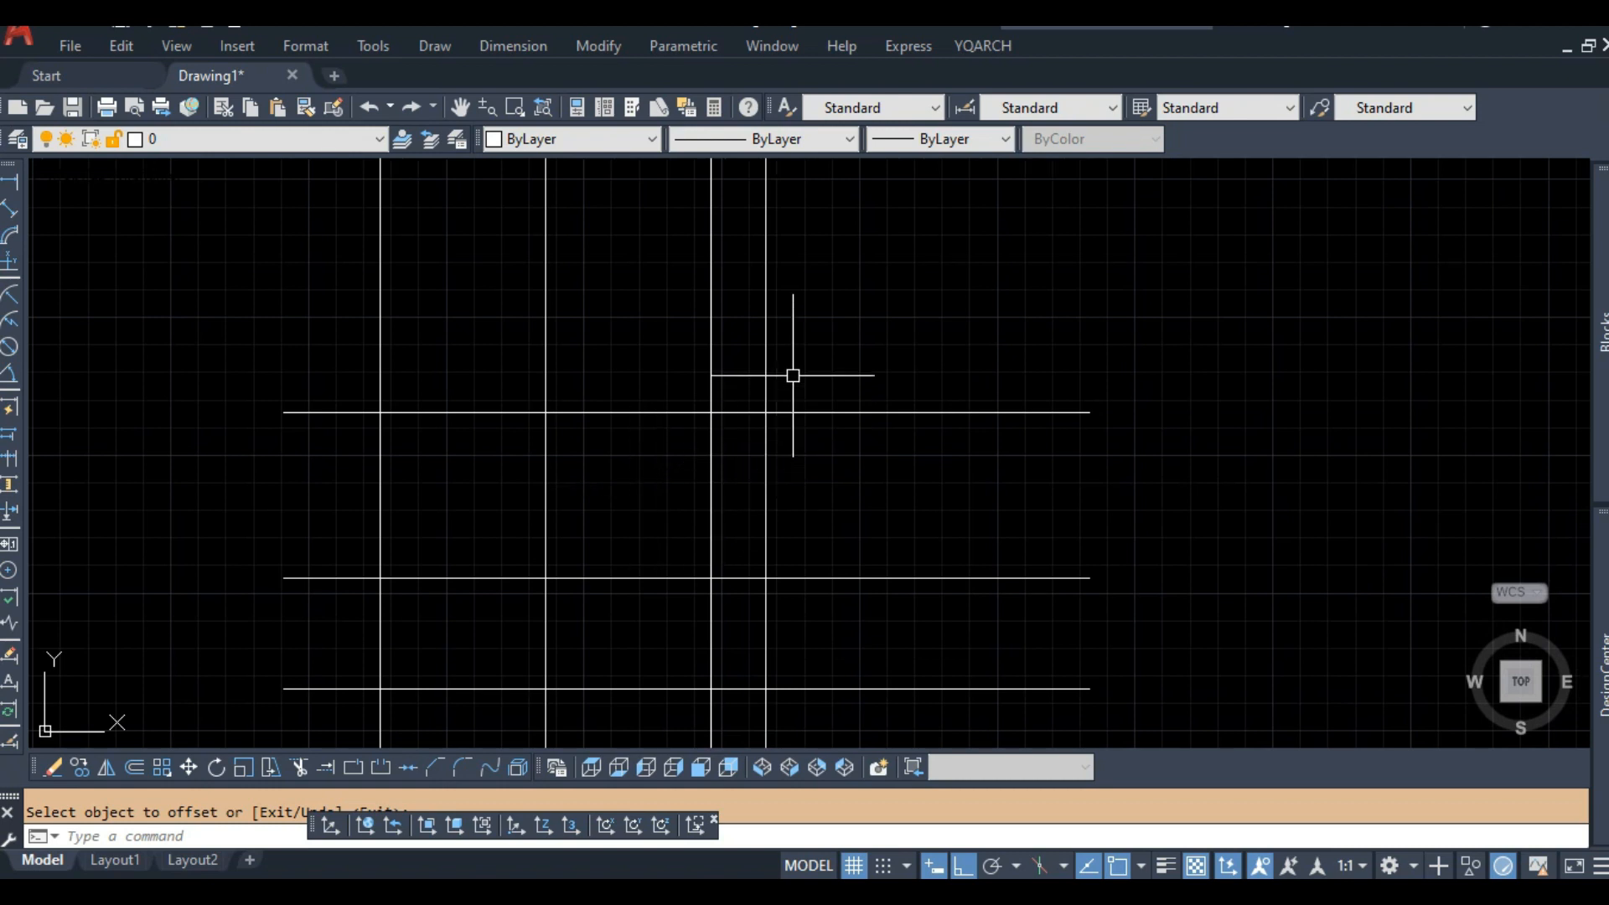
pyautogui.press('Return')
pyautogui.press('Return')
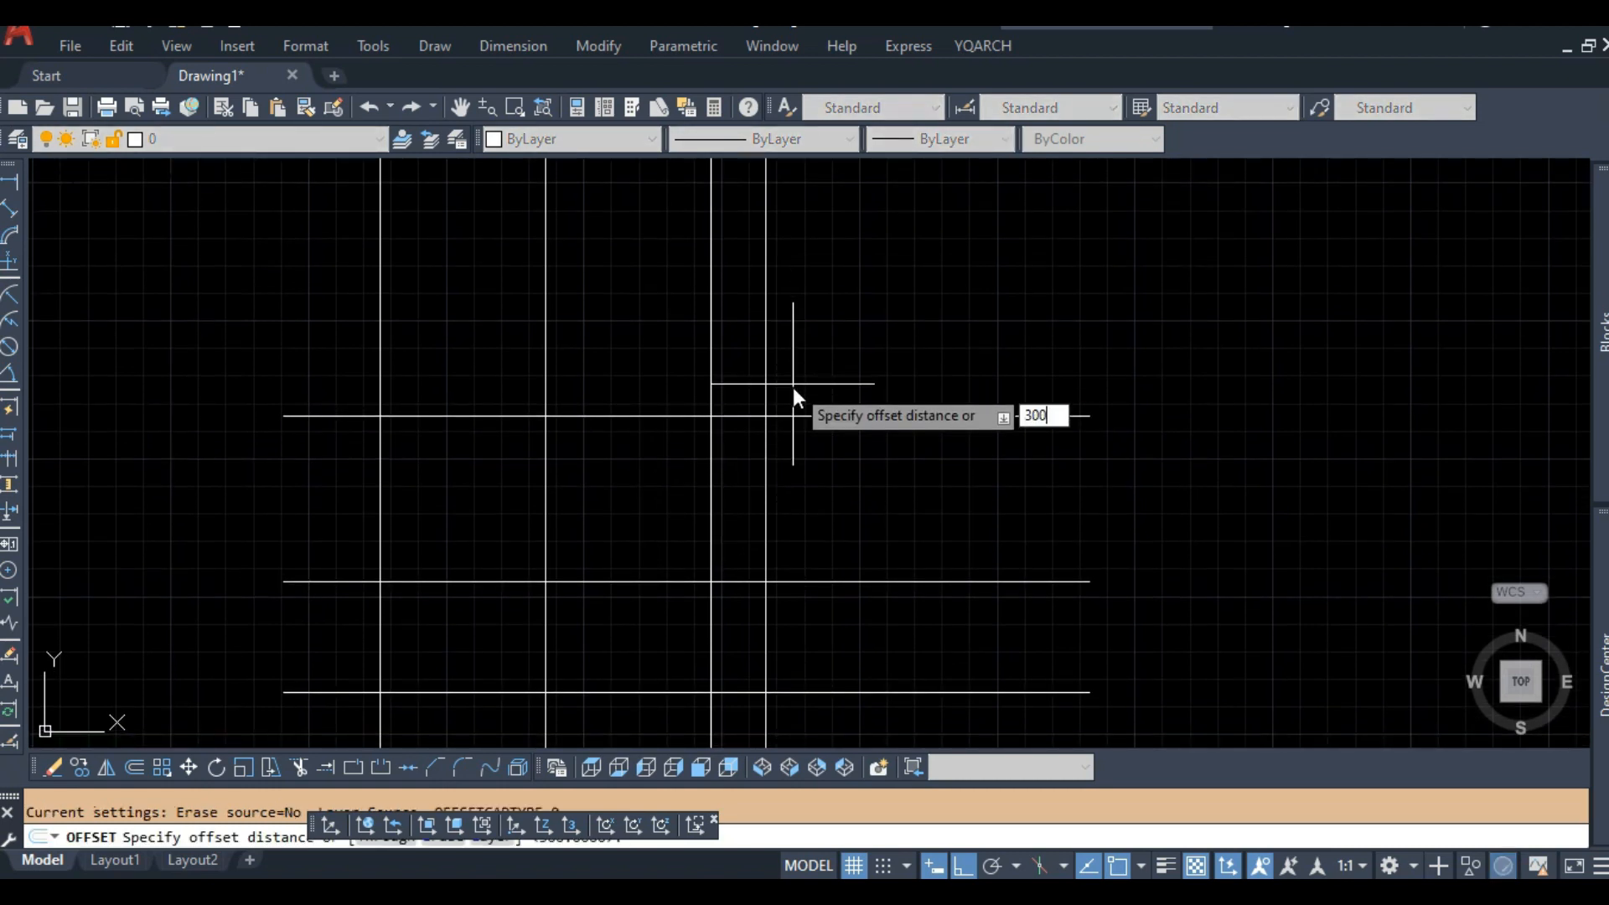
pyautogui.press('Return')
pyautogui.click(765, 359)
pyautogui.click(632, 360)
pyautogui.press('Return')
# Offset the topmost of the three horizontal axis lines 350 cm upward.
pyautogui.moveTo(662, 573)
pyautogui.mouseDown(button='middle')
pyautogui.moveTo(706, 472)
pyautogui.moveTo(665, 543)
pyautogui.moveTo(677, 614)
pyautogui.moveTo(673, 439)
pyautogui.mouseUp(button='middle')
pyautogui.write('O')
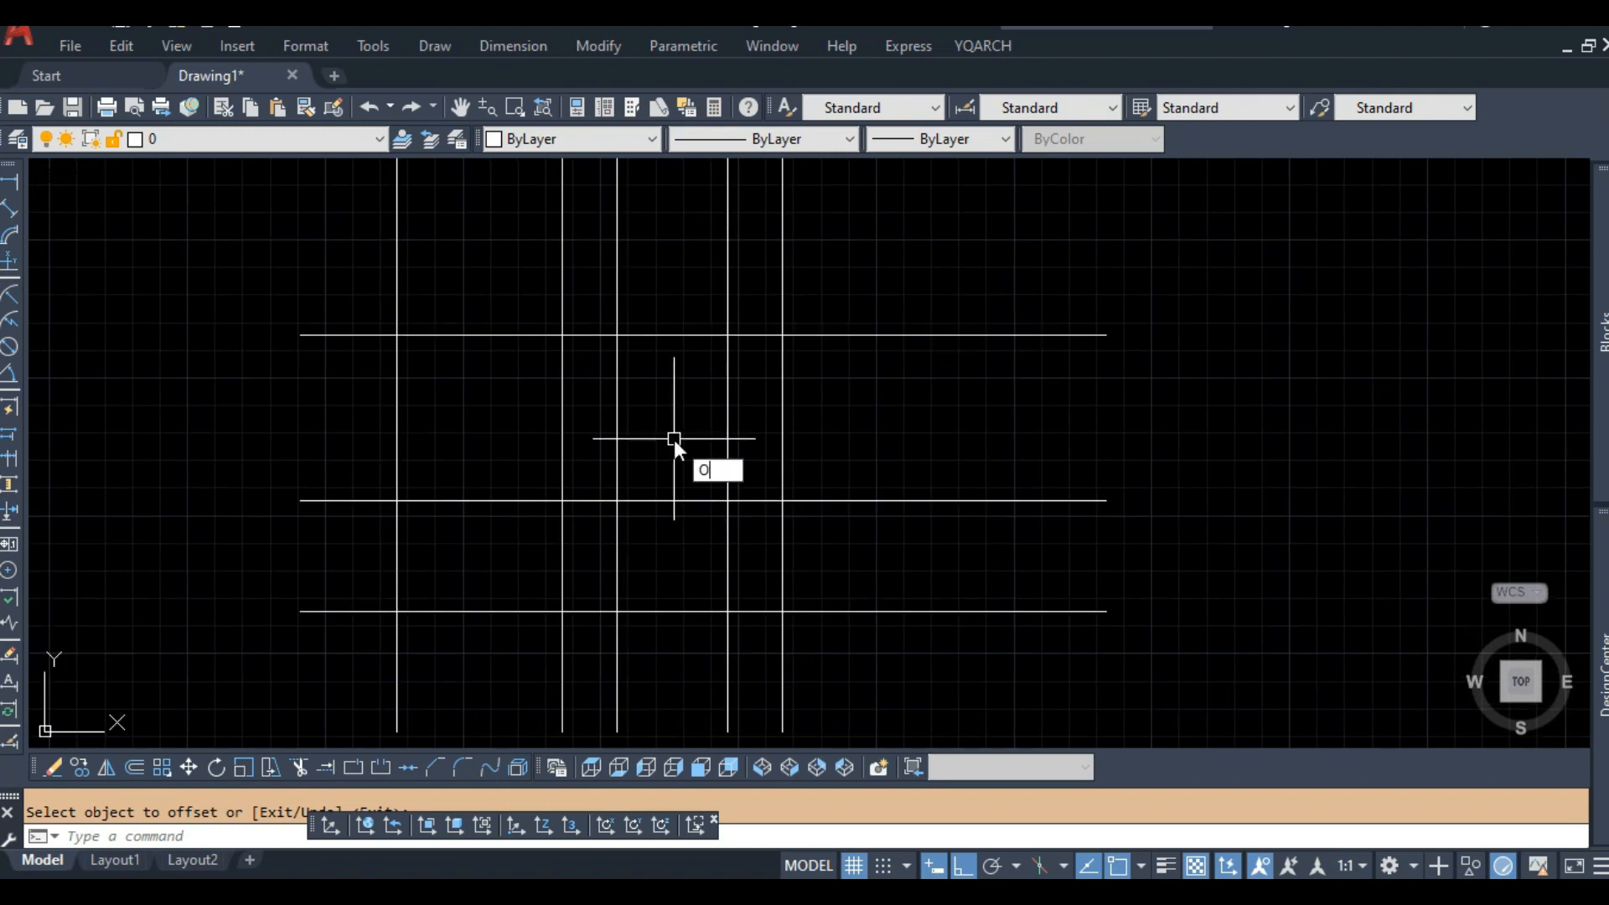
pyautogui.press('Return')
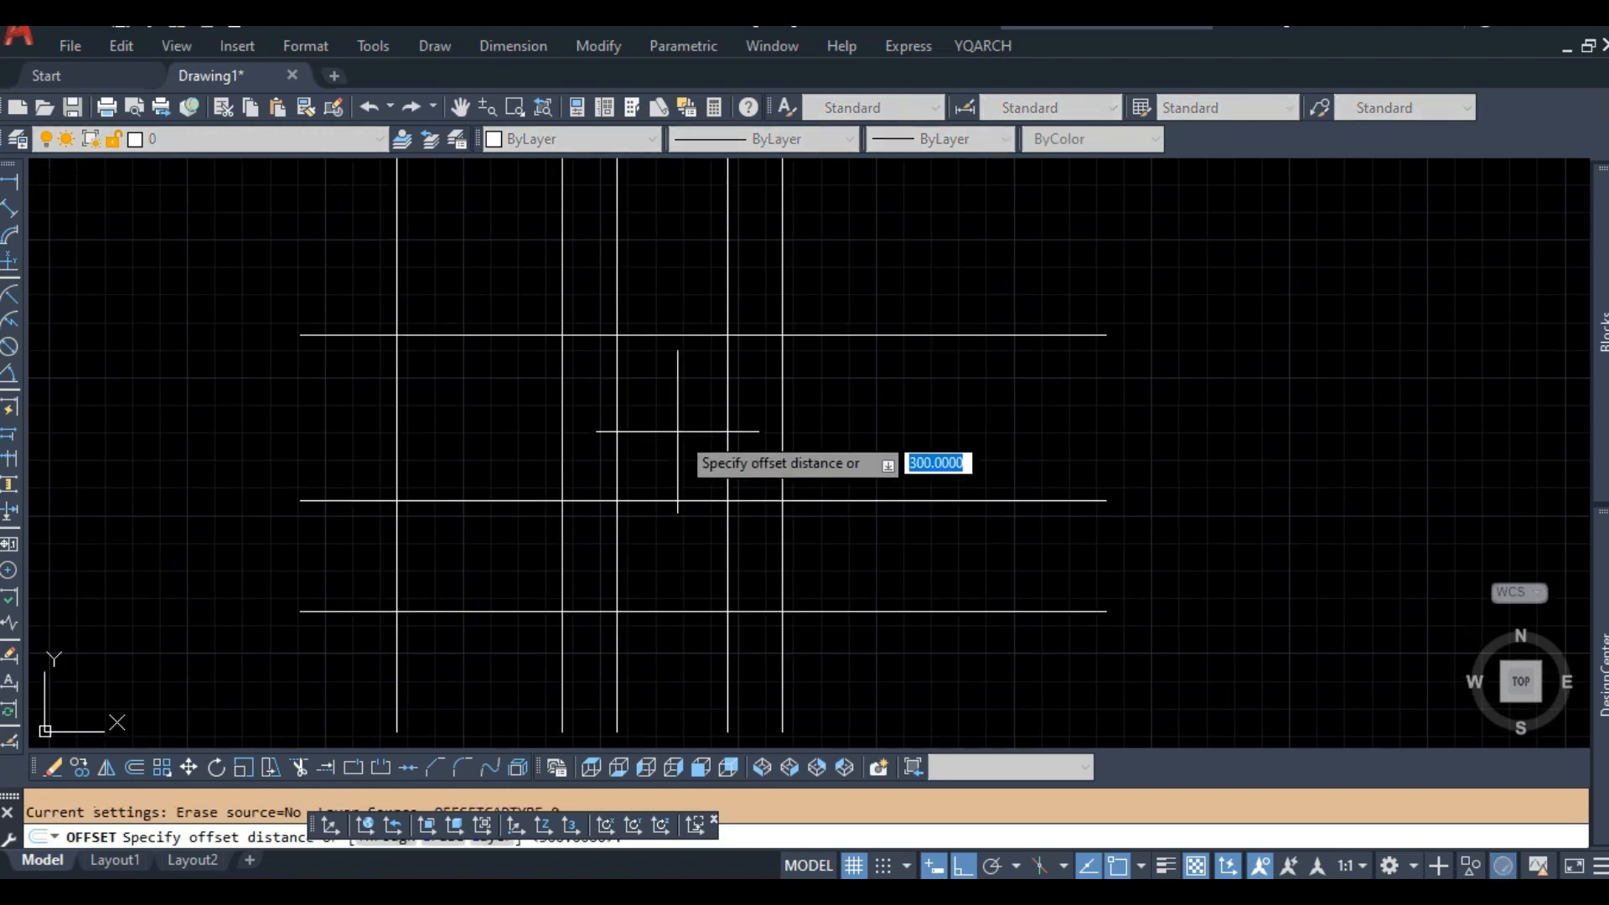
pyautogui.moveTo(676, 395); pyautogui.dragTo(679, 414, button='middle')
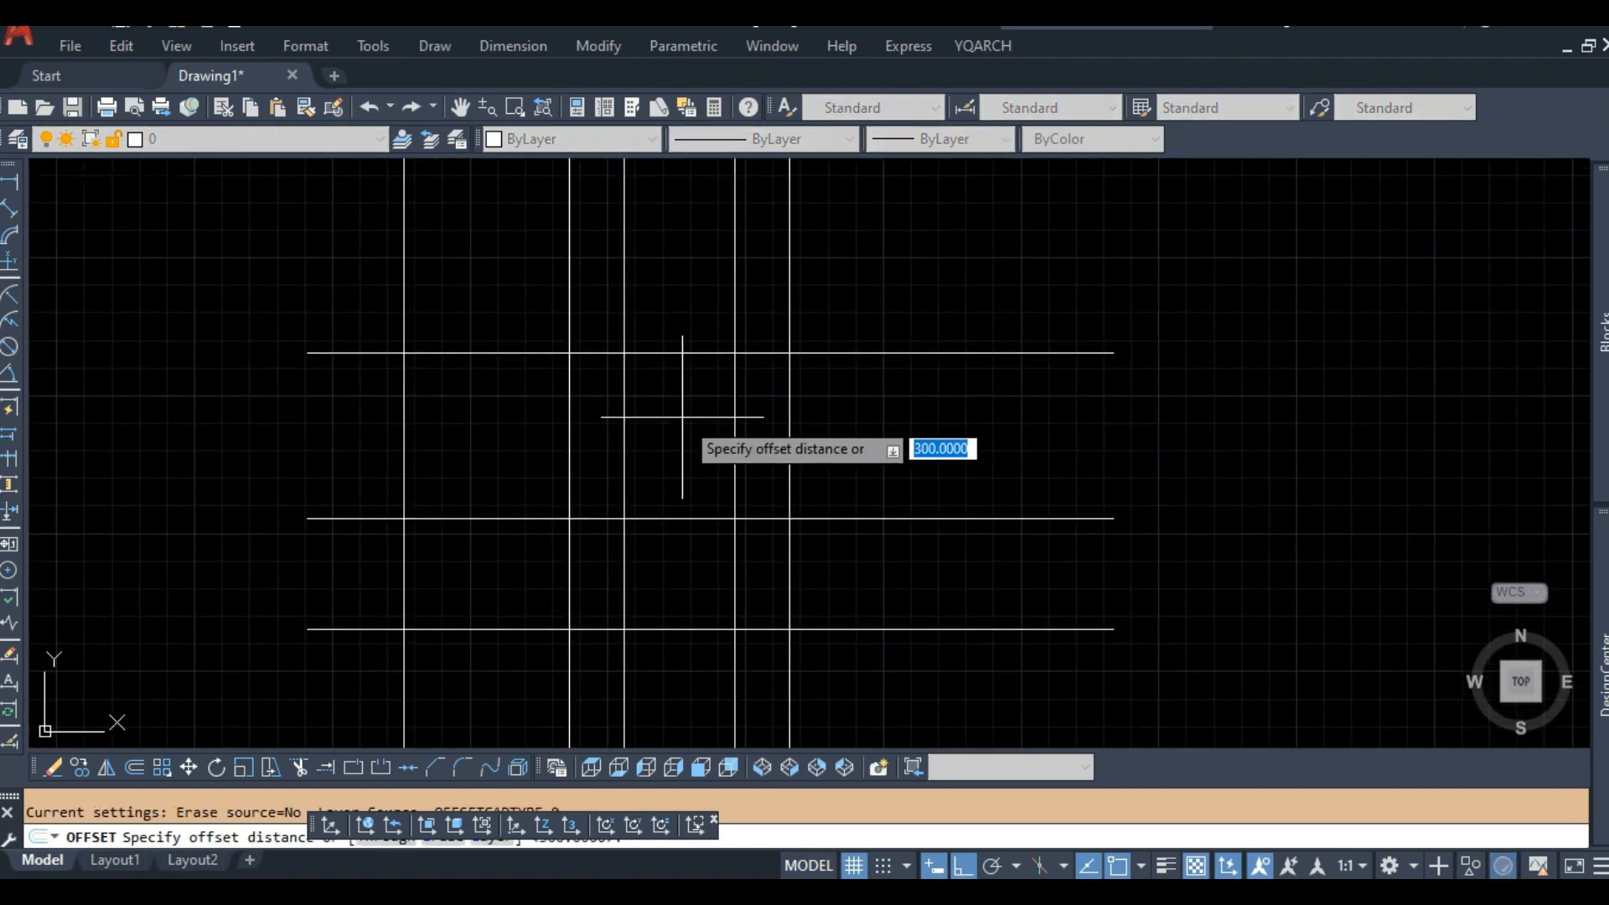
pyautogui.press('Return')
pyautogui.click(684, 353)
pyautogui.scroll(-3, 684, 293)
pyautogui.moveTo(687, 265); pyautogui.dragTo(684, 483, button='middle')
pyautogui.click(686, 277)
pyautogui.scroll(3, 686, 276)
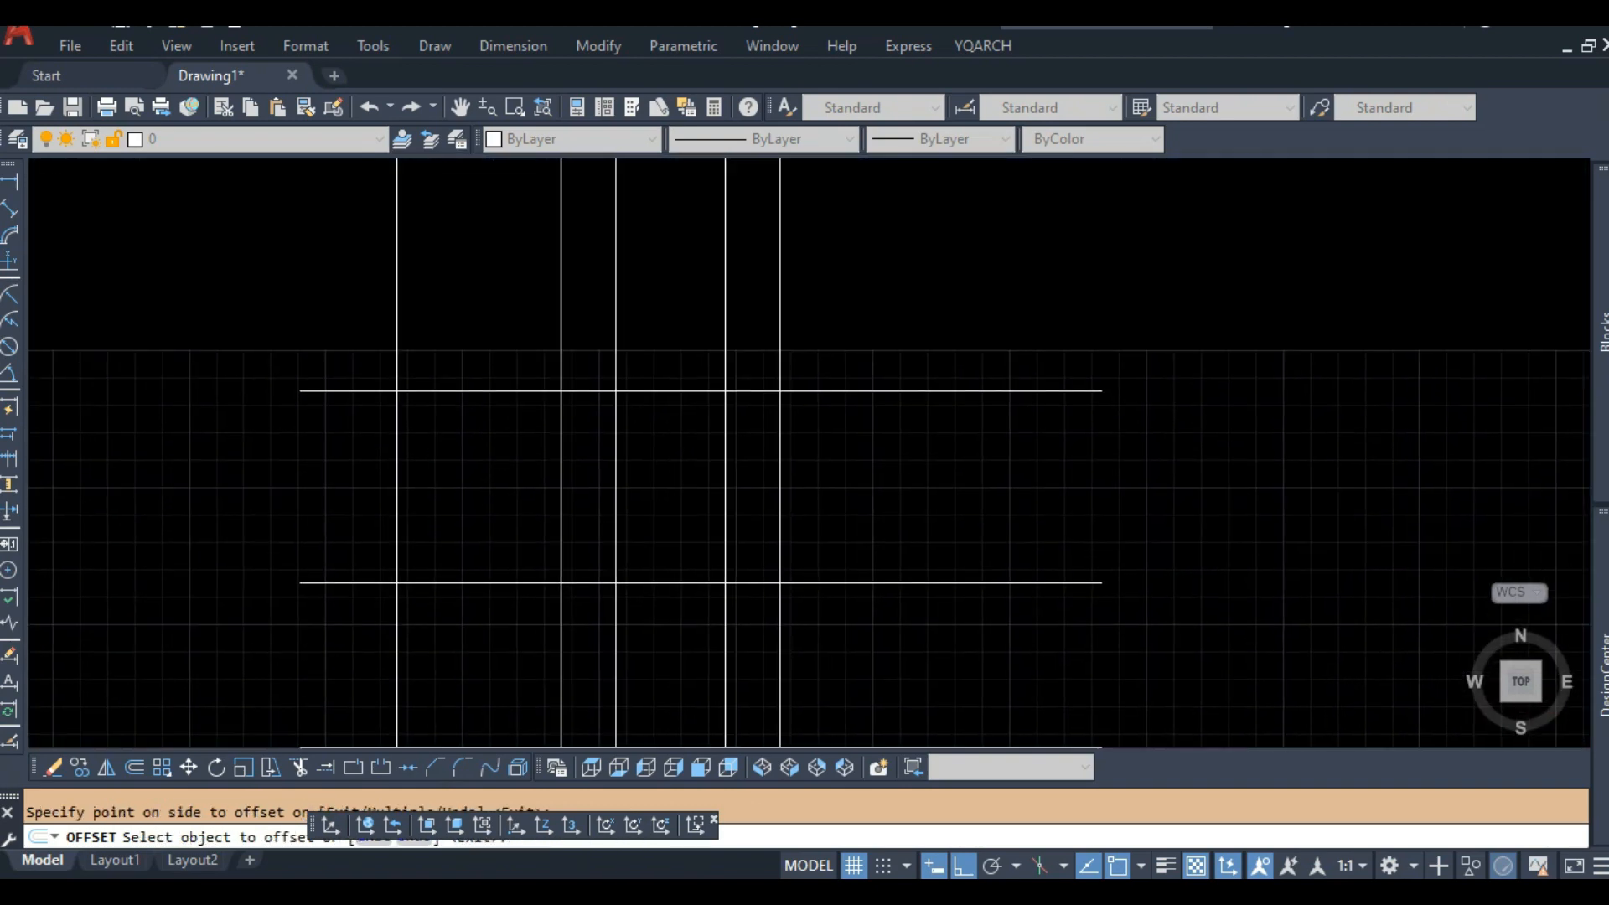
# Add a fifth horizontal axis line by offsetting the new topmost one another 350 cm upward.
pyautogui.click(682, 391)
pyautogui.click(683, 316)
pyautogui.scroll(-3, 683, 352)
pyautogui.scroll(3, 675, 388)
pyautogui.moveTo(675, 388); pyautogui.dragTo(677, 384, button='middle')
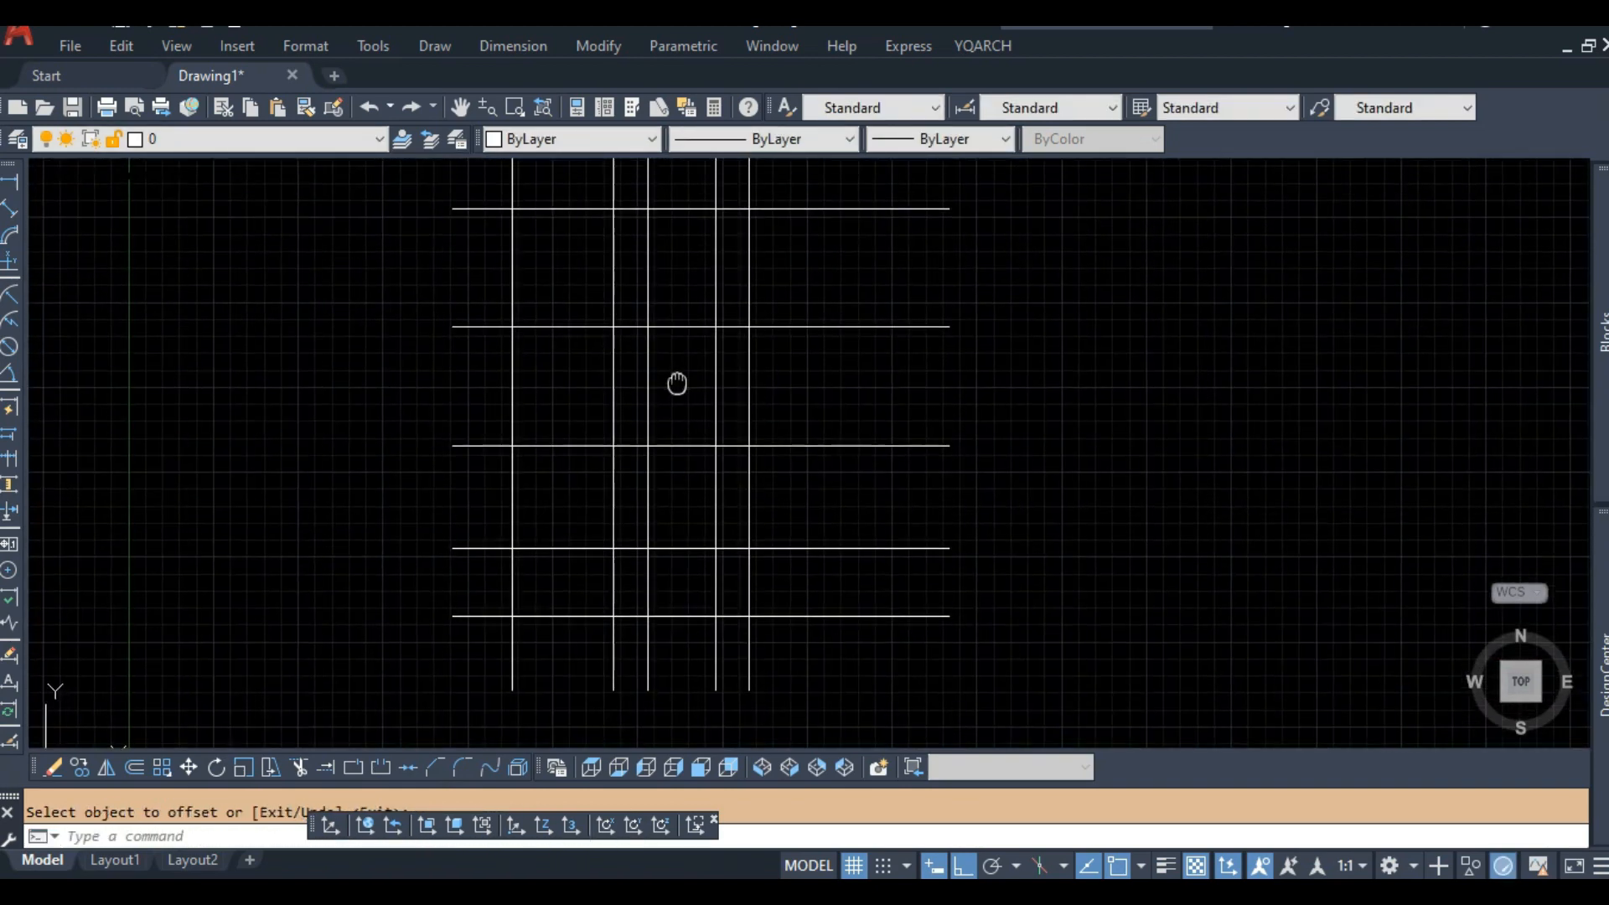
# Offset the topmost horizontal axis line 150 cm downward.
pyautogui.scroll(4, 620, 377)
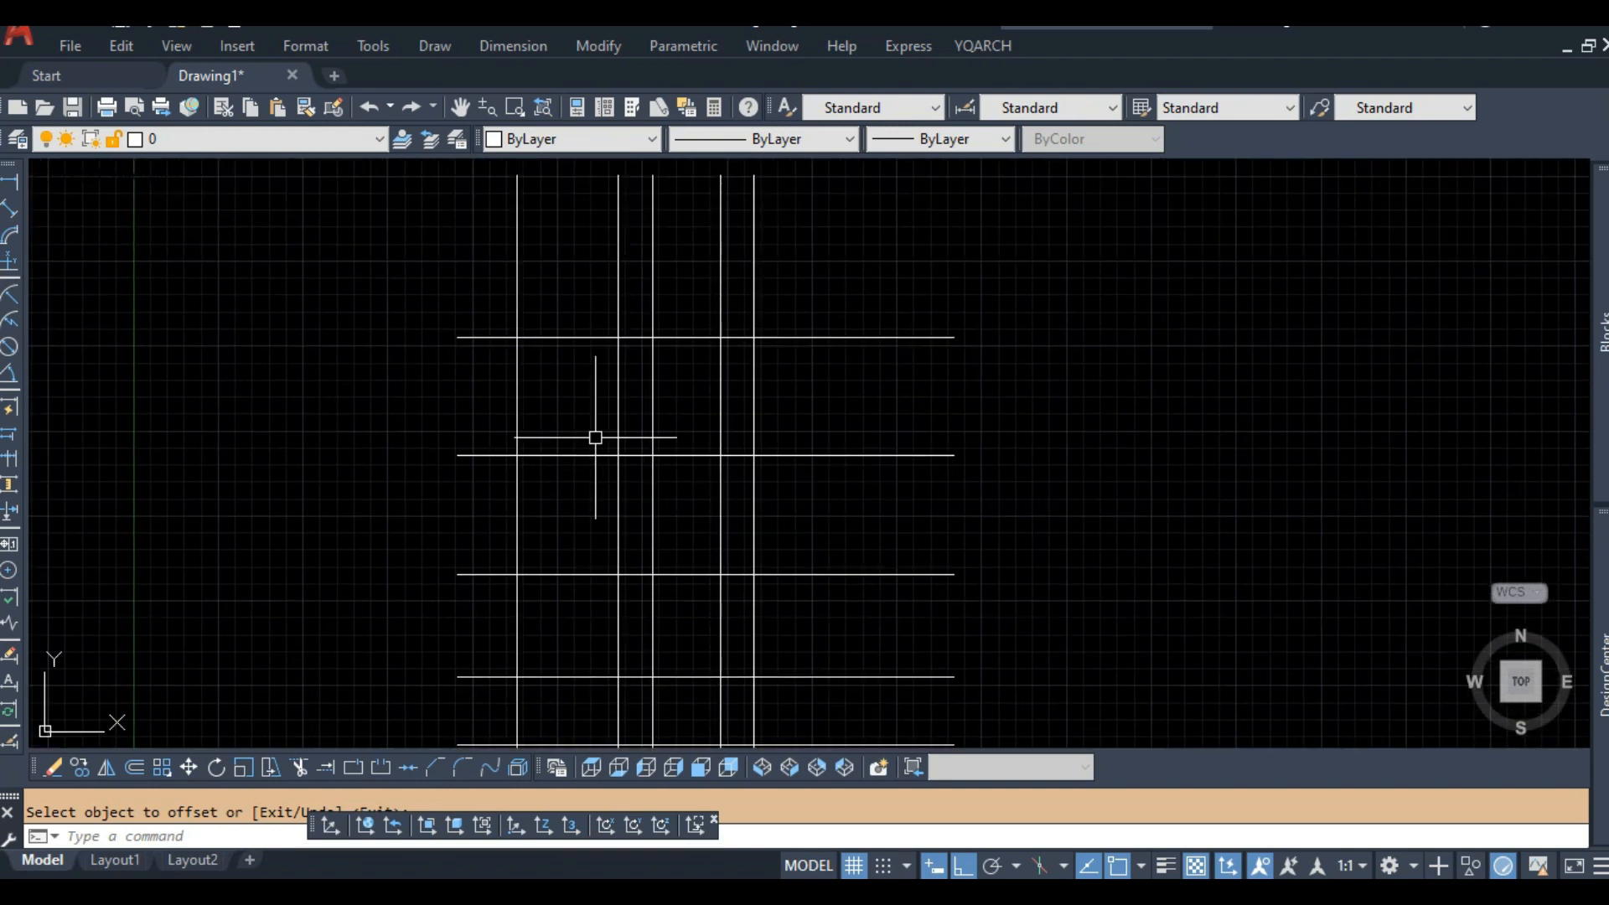
pyautogui.press('Return')
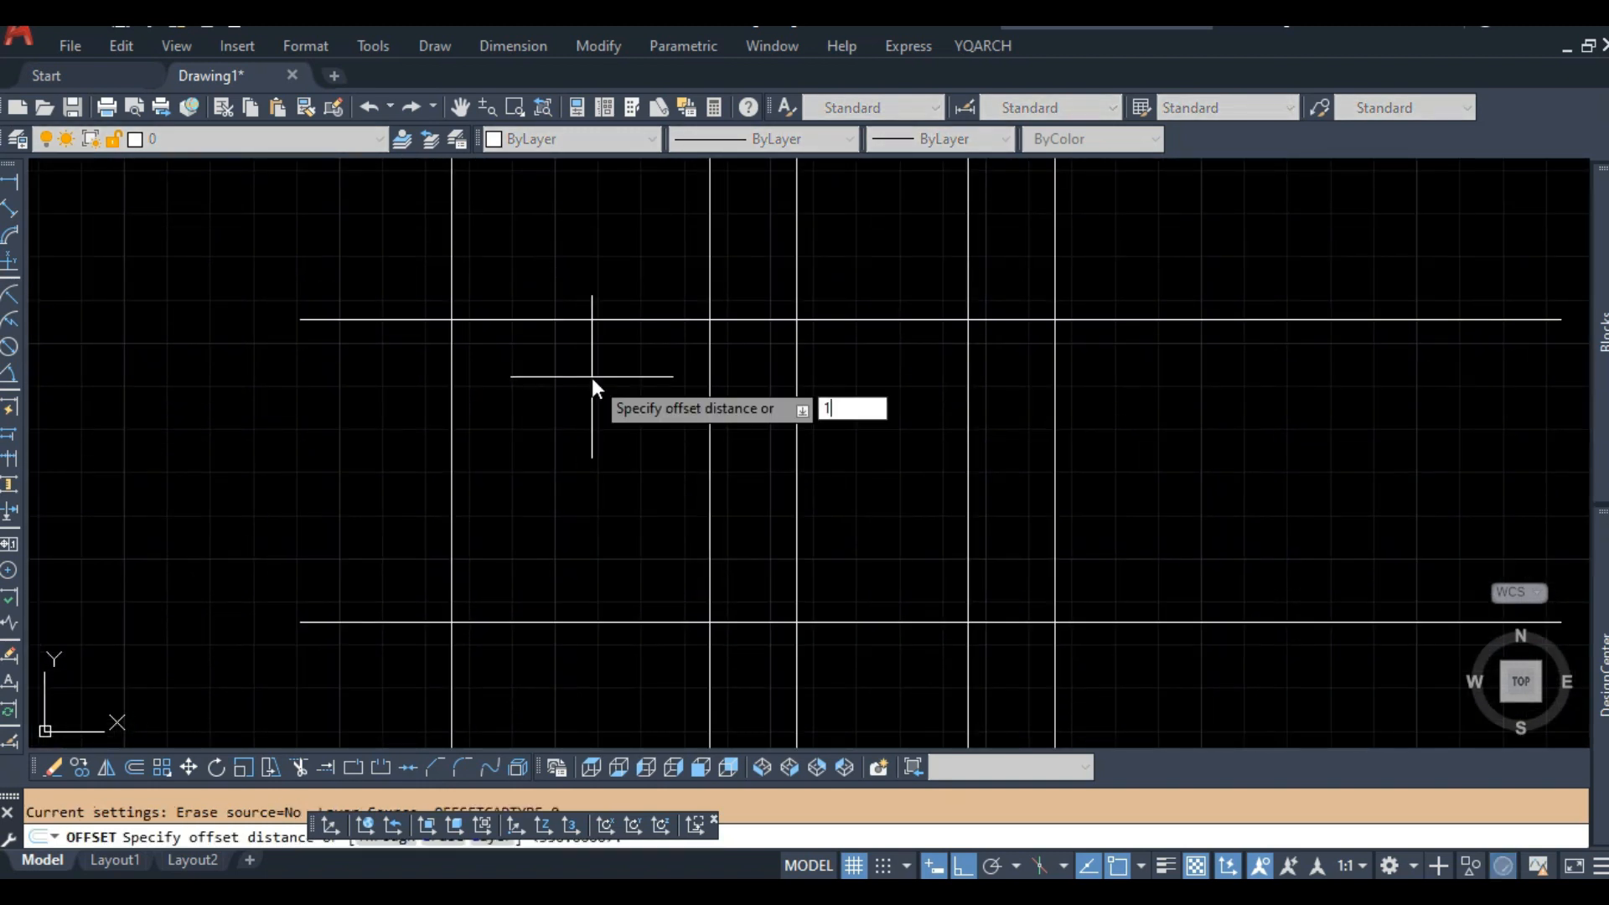
pyautogui.write('150')
pyautogui.press('Return')
pyautogui.click(592, 320)
pyautogui.click(637, 415)
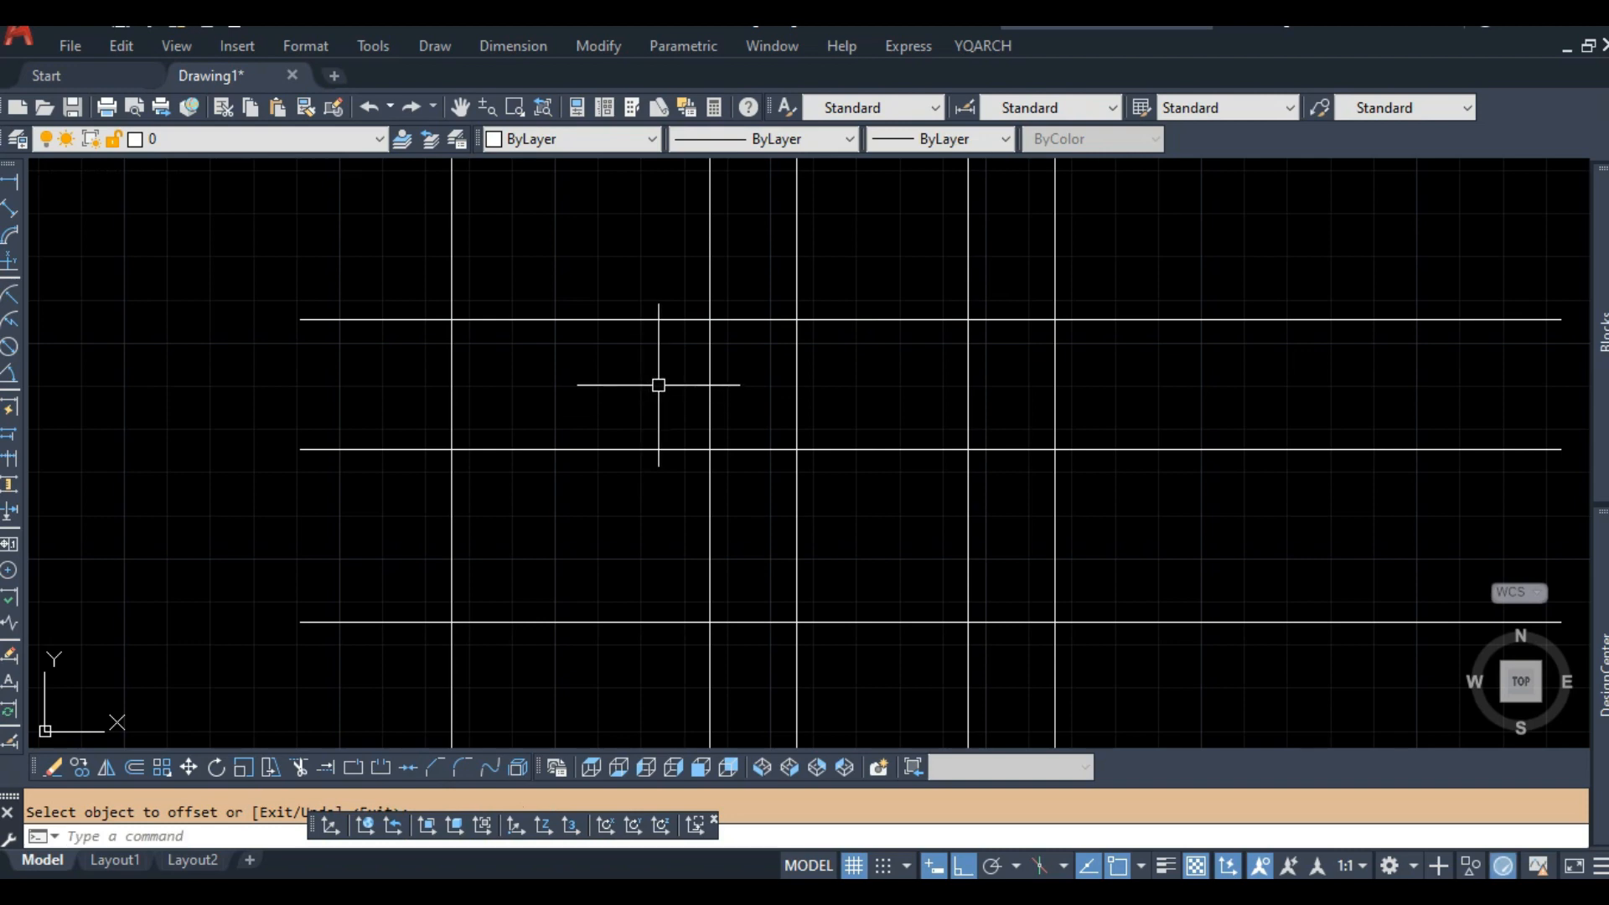
# Trim the axis line ends that project beyond all four sides of the outer grid rectangle.
pyautogui.scroll(-6, 619, 385)
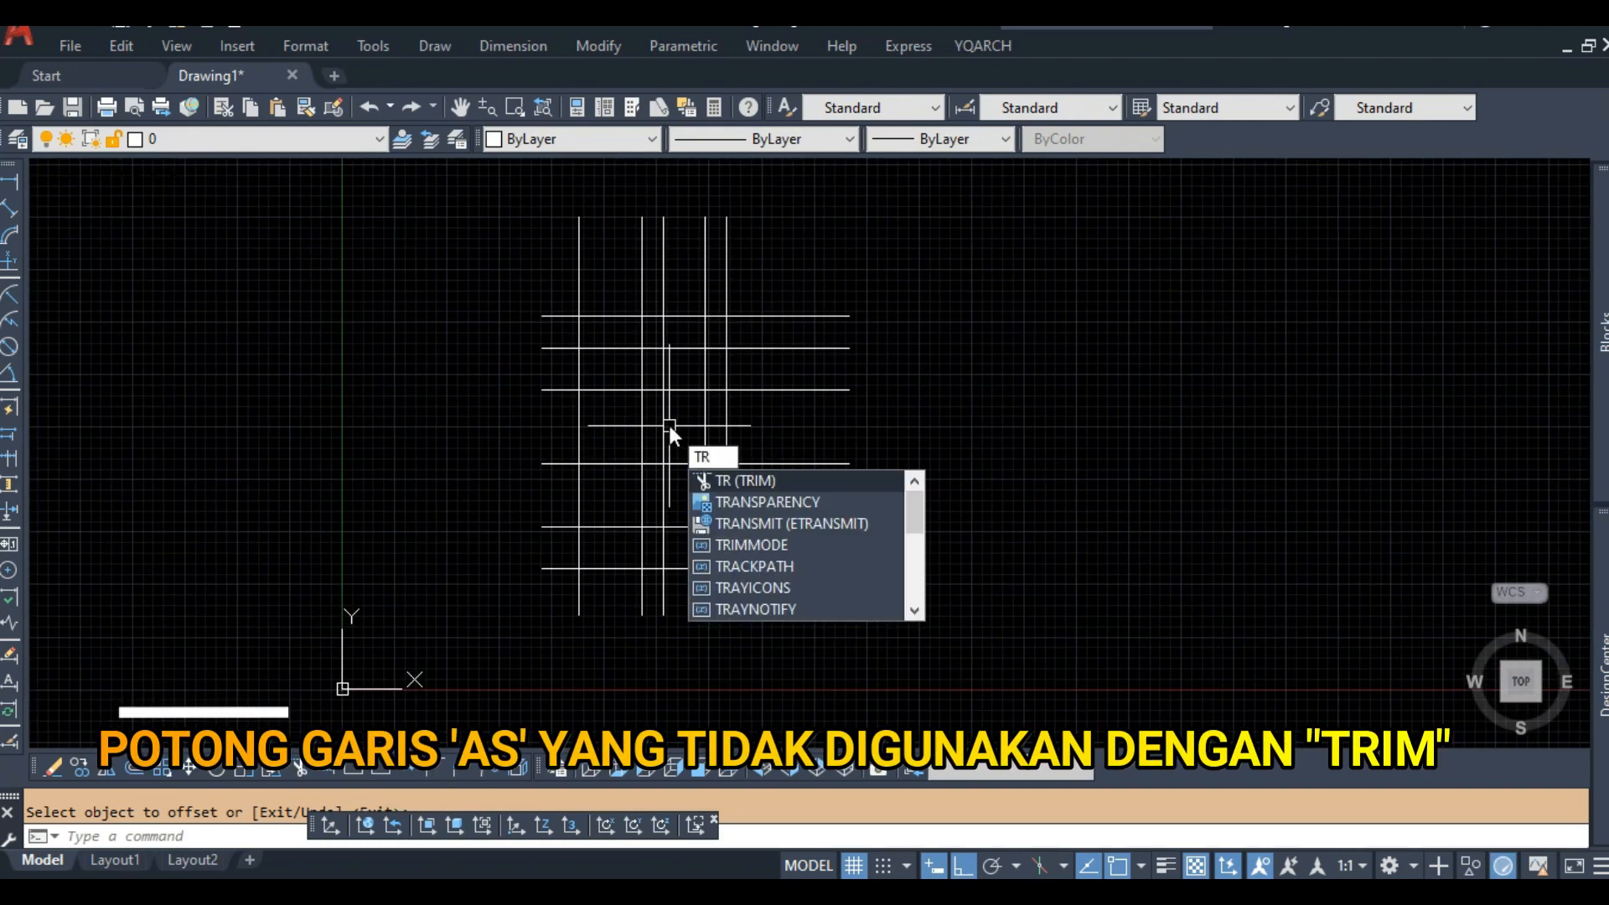
pyautogui.press('Return')
pyautogui.click(753, 591)
pyautogui.click(563, 273)
pyautogui.press('Return')
pyautogui.click(788, 248)
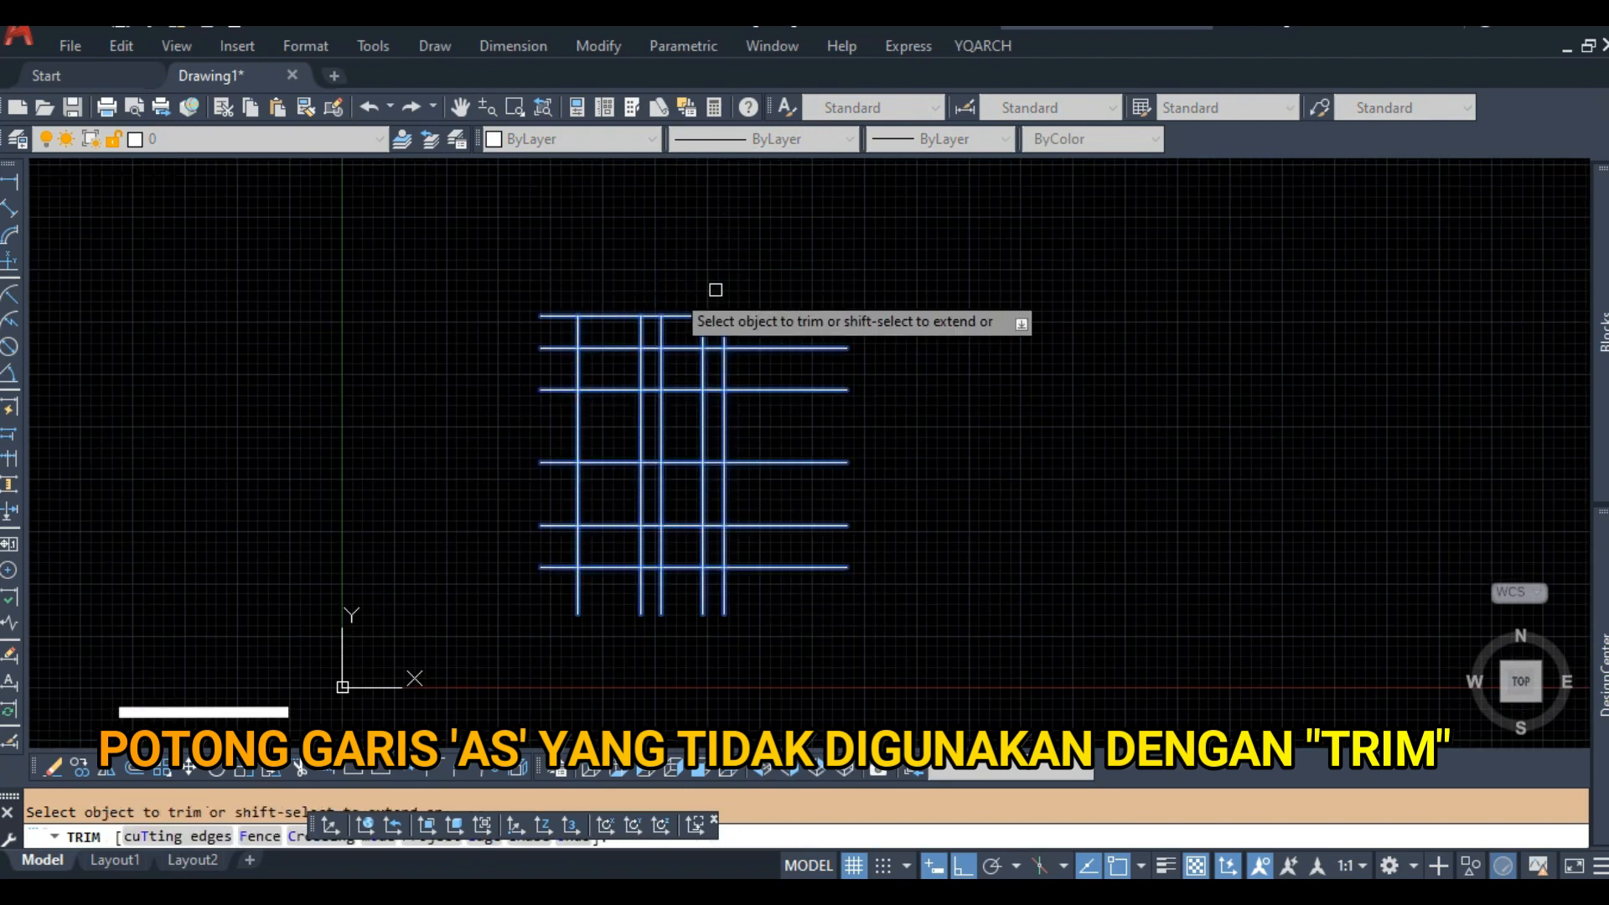
pyautogui.click(746, 595)
pyautogui.click(549, 598)
pyautogui.click(558, 596)
pyautogui.click(509, 281)
pyautogui.press('Return')
pyautogui.scroll(3, 589, 389)
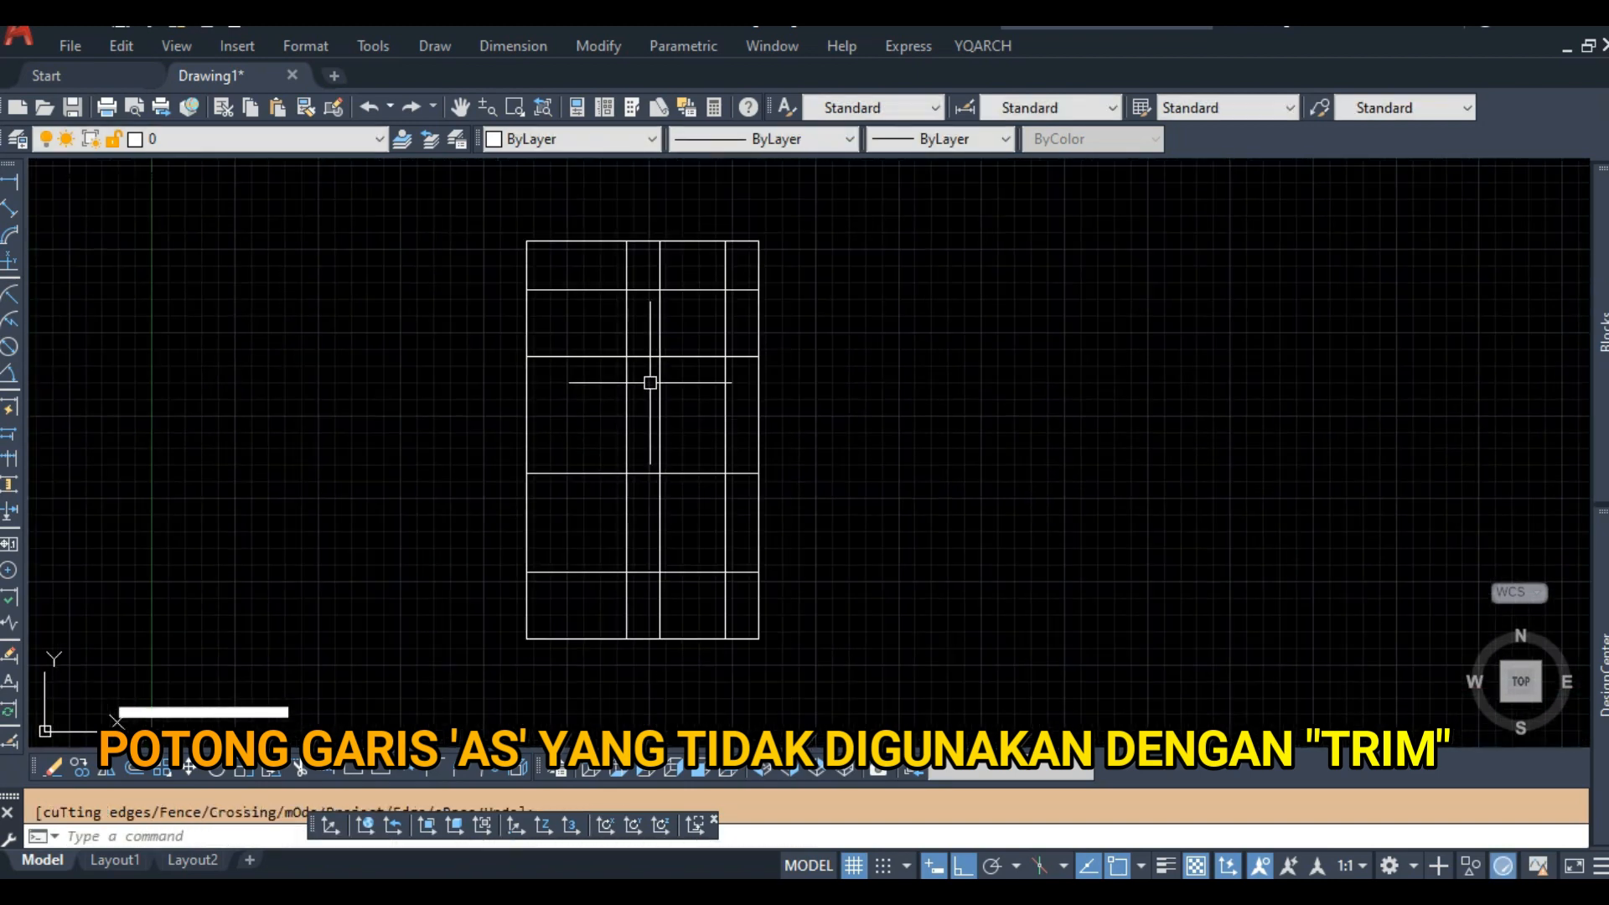
pyautogui.scroll(4, 651, 410)
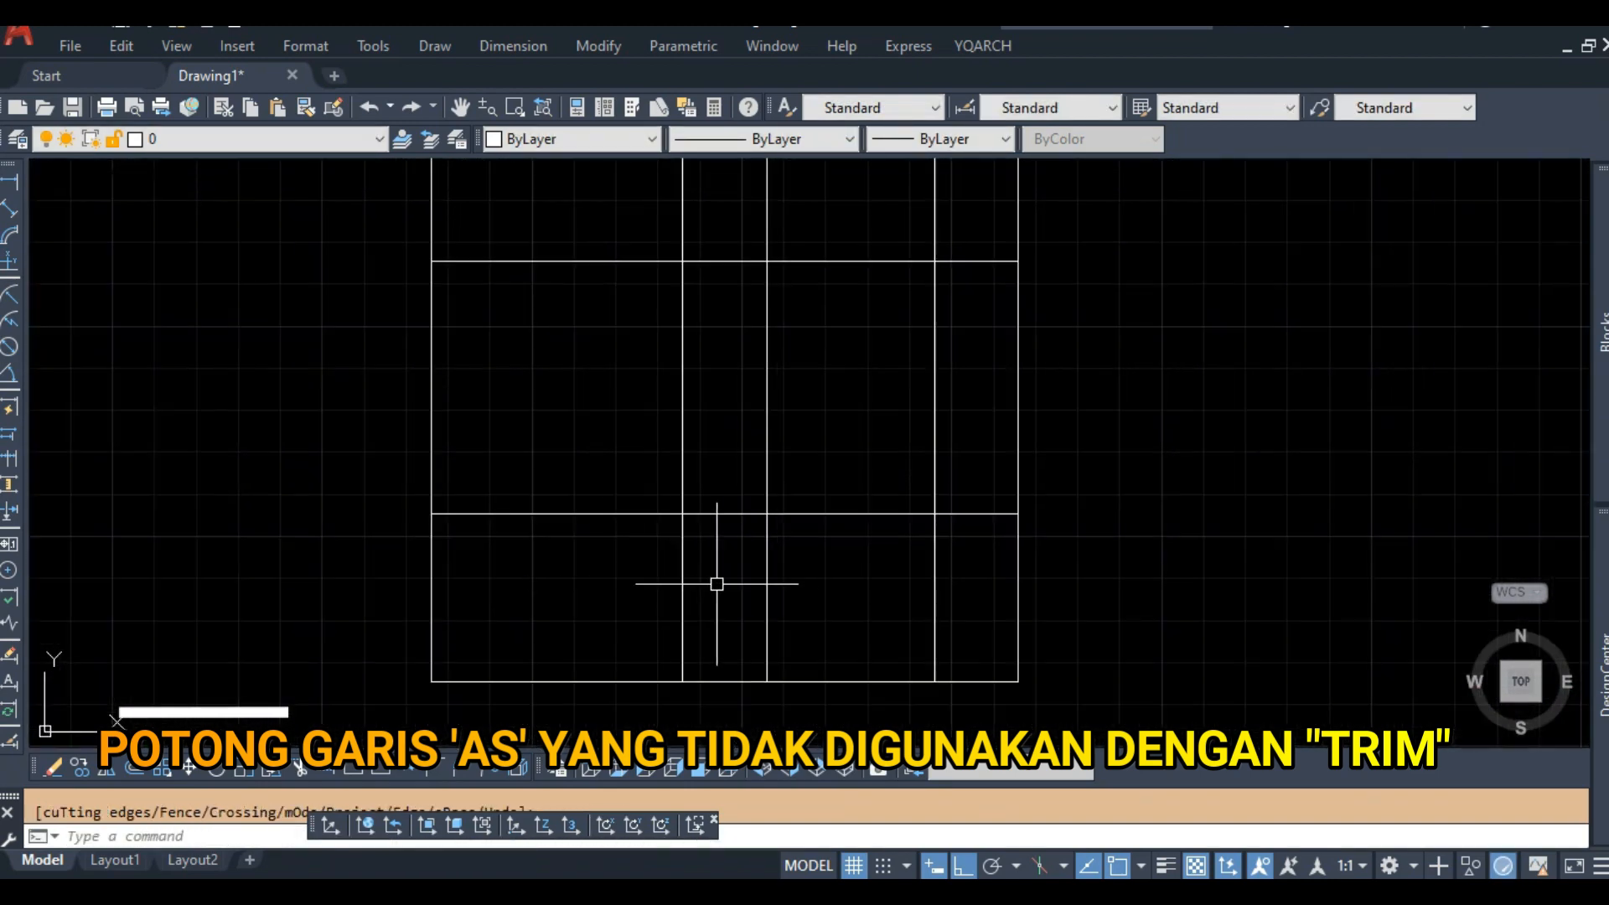
pyautogui.write('o')
pyautogui.press('Return')
pyautogui.write('150')
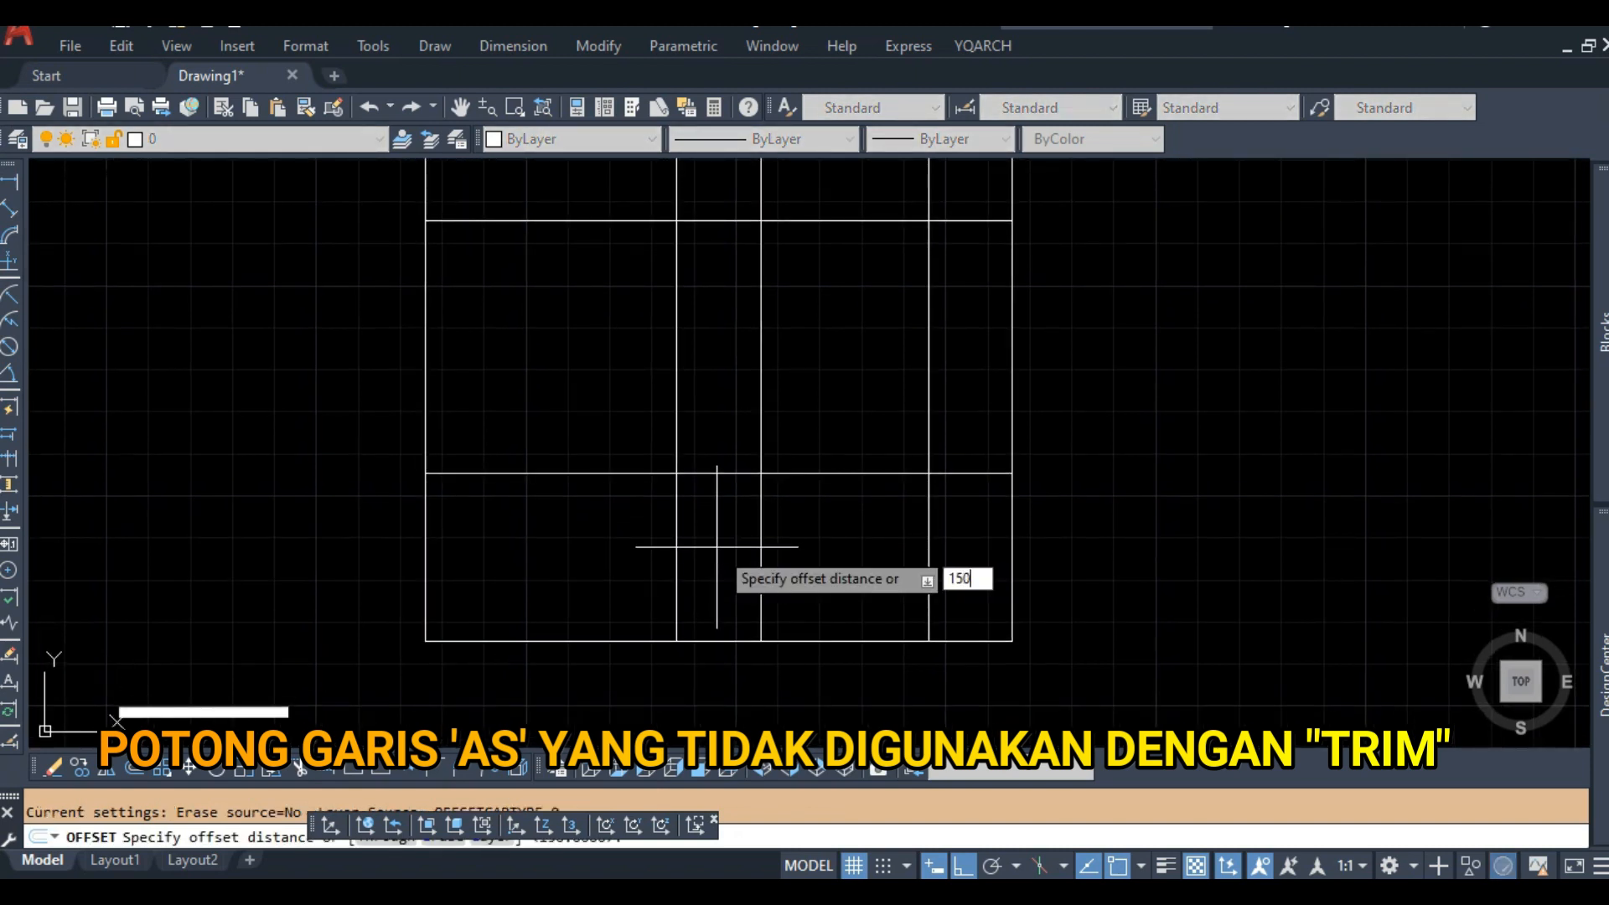
pyautogui.write('0')
pyautogui.press('Return')
pyautogui.scroll(-2, 635, 419)
pyautogui.click(622, 461)
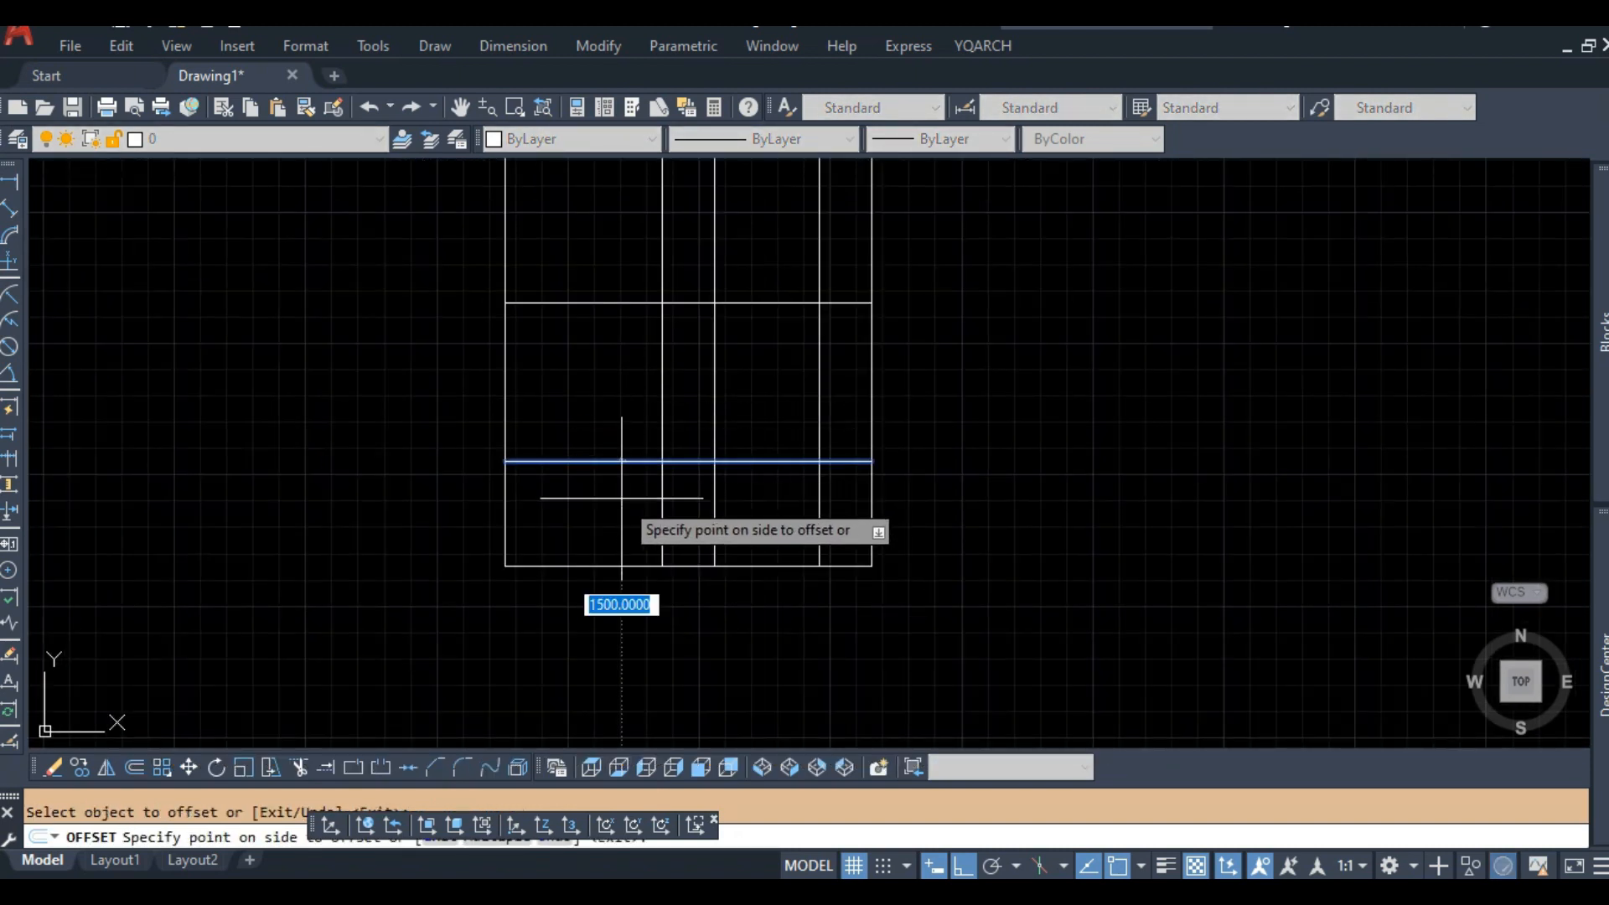
pyautogui.press('Escape')
pyautogui.scroll(2, 630, 501)
pyautogui.write('di')
pyautogui.press('Return')
pyautogui.click(529, 578)
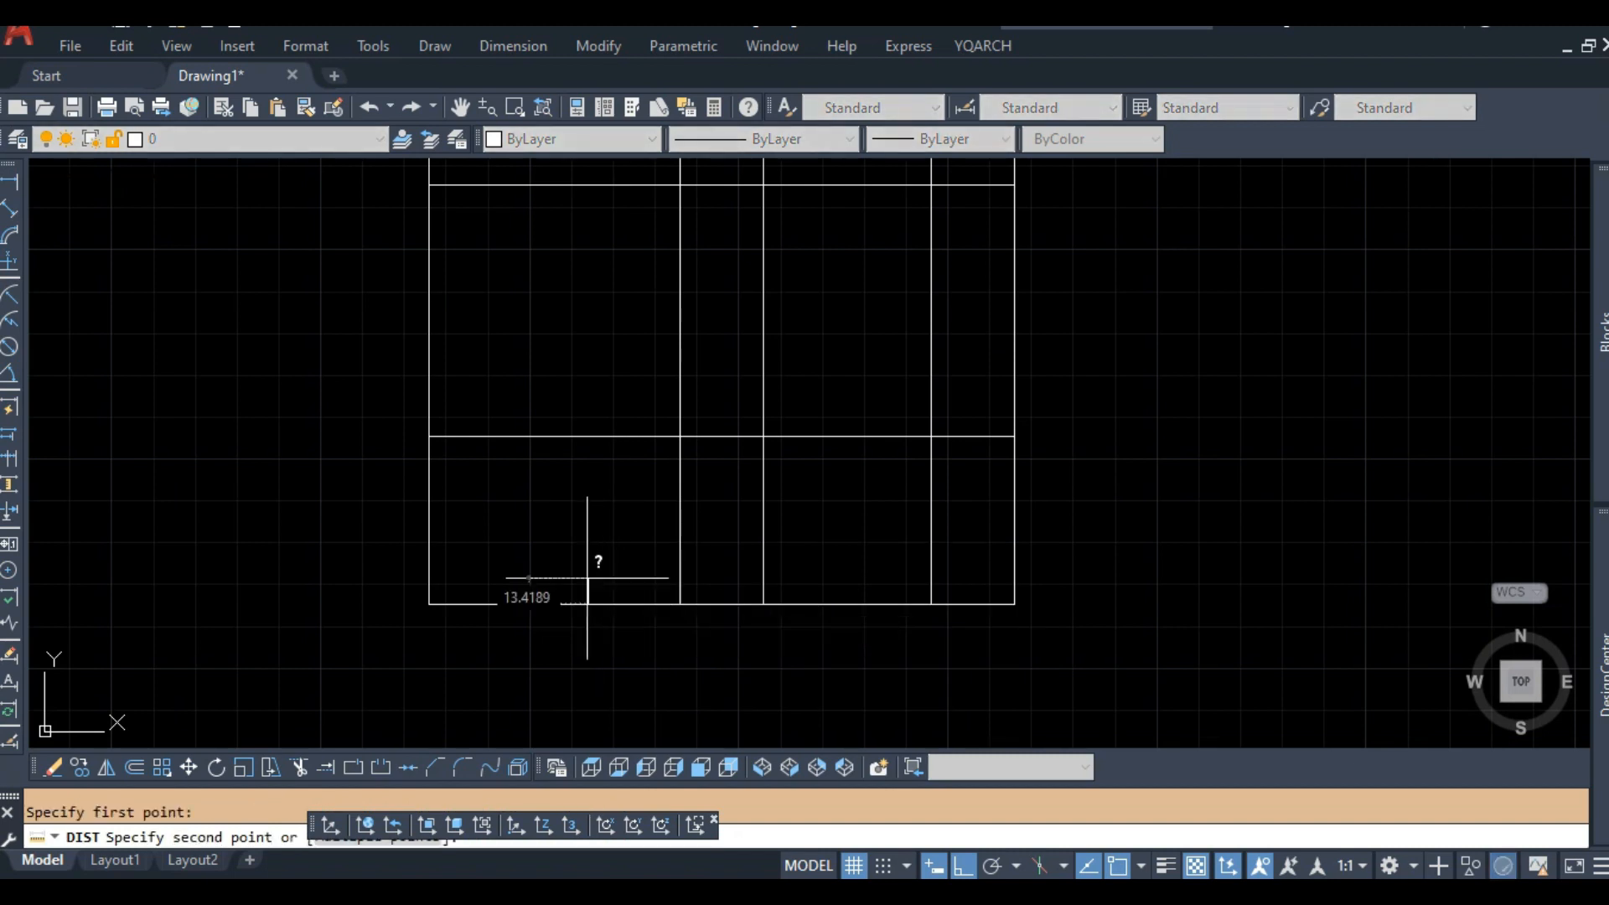
pyautogui.press('Escape')
# Offset the second horizontal axis line from the bottom 150 cm downward.
pyautogui.moveTo(589, 521); pyautogui.dragTo(605, 498, button='middle')
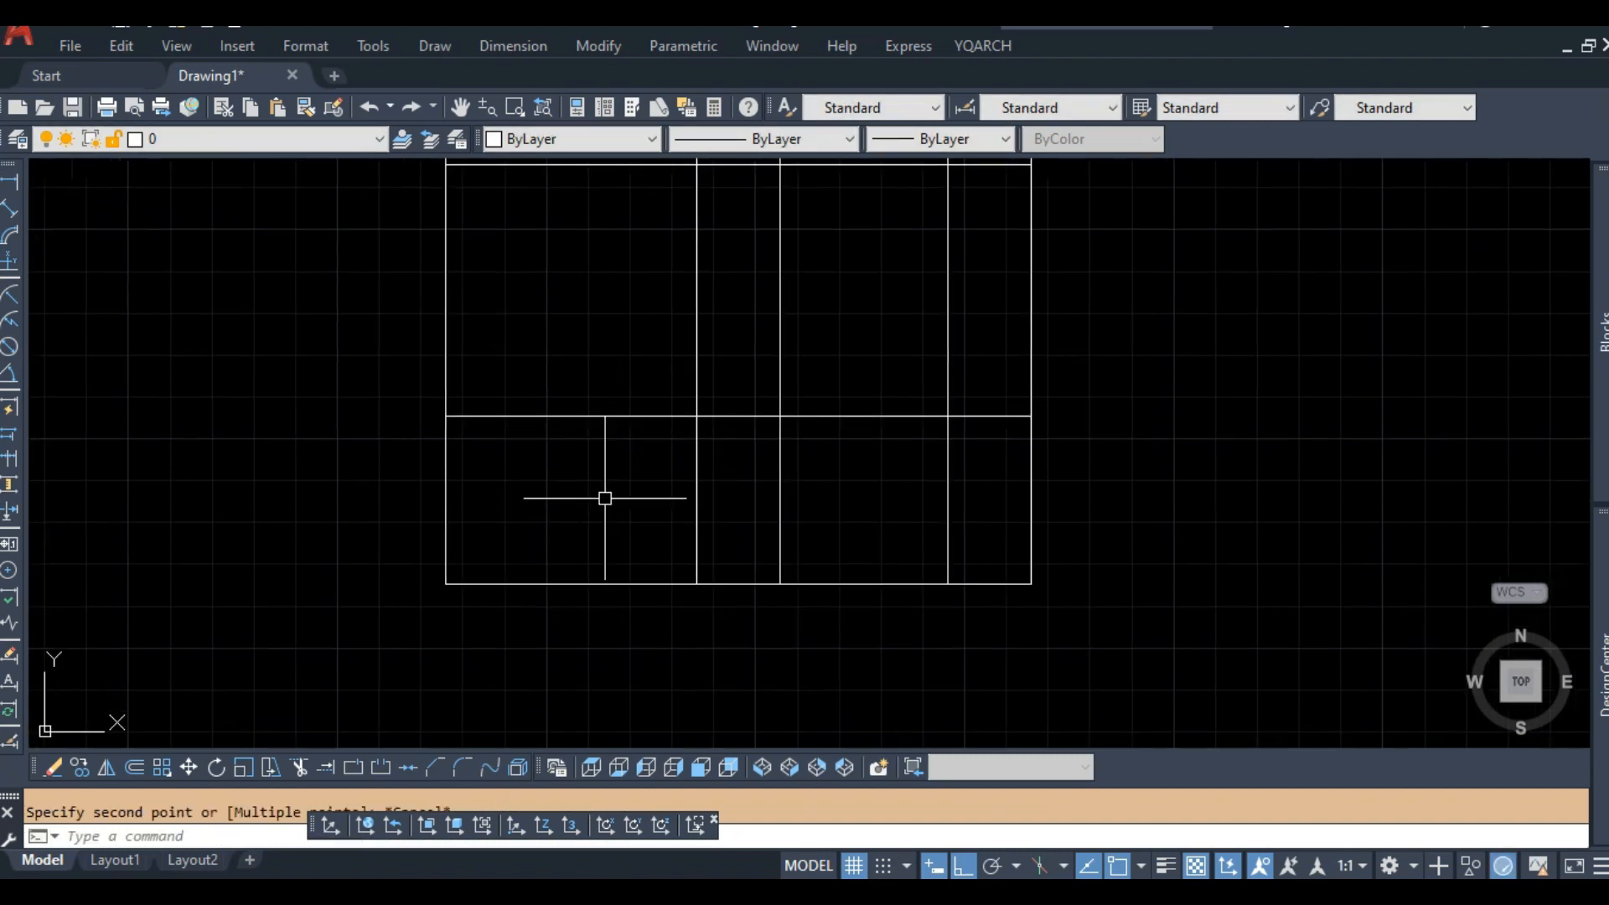
pyautogui.write('o')
pyautogui.press('Return')
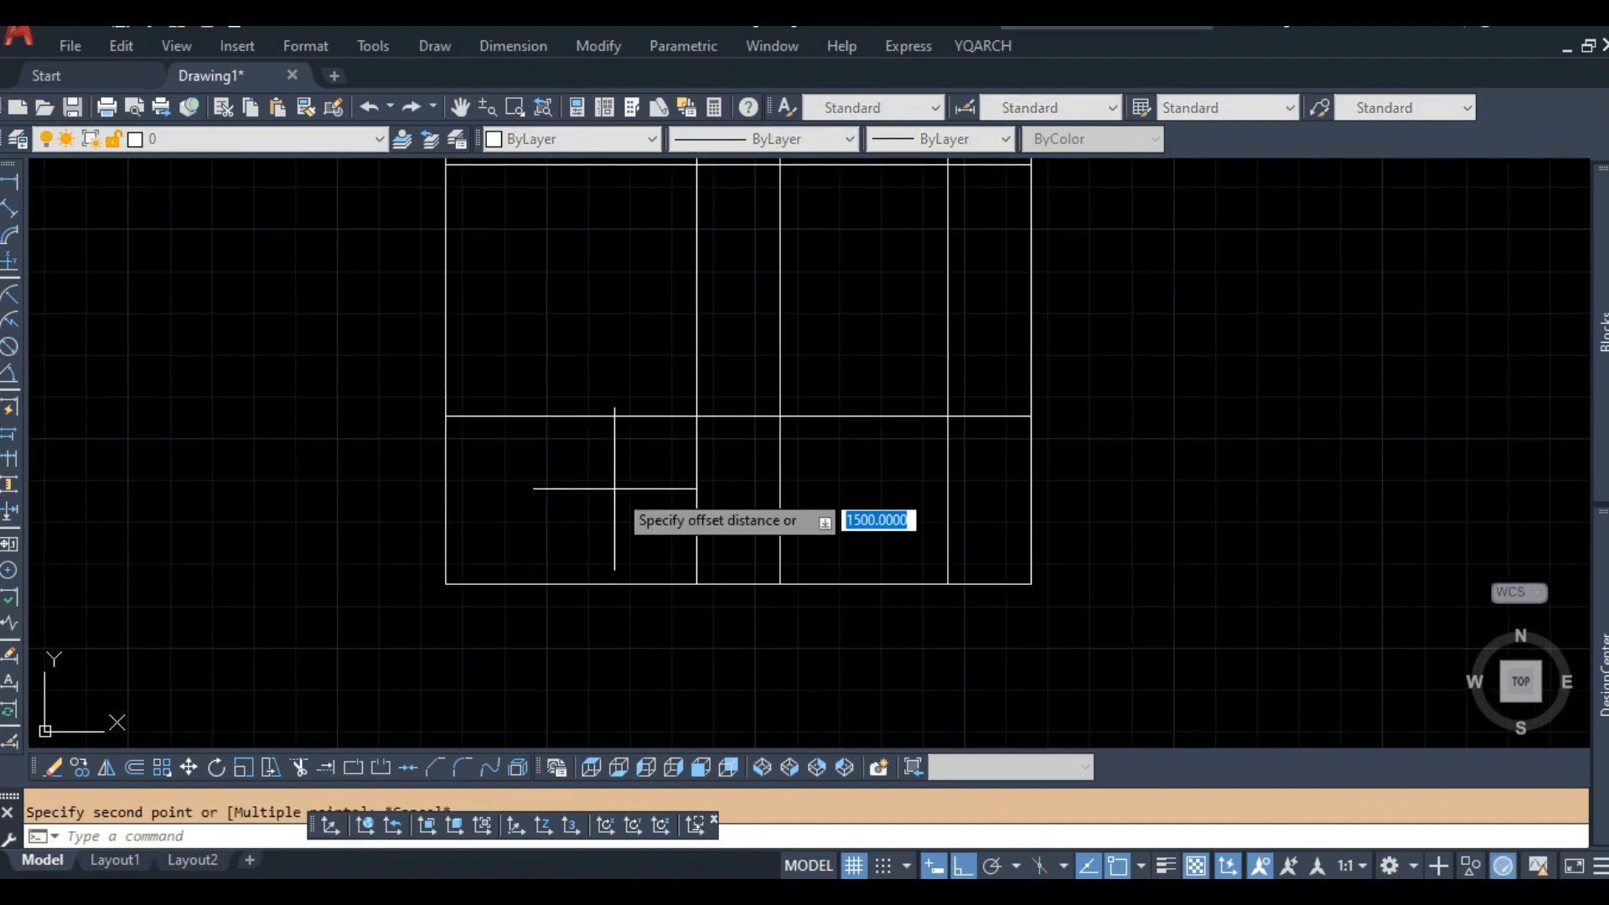
pyautogui.write('150')
pyautogui.press('Return')
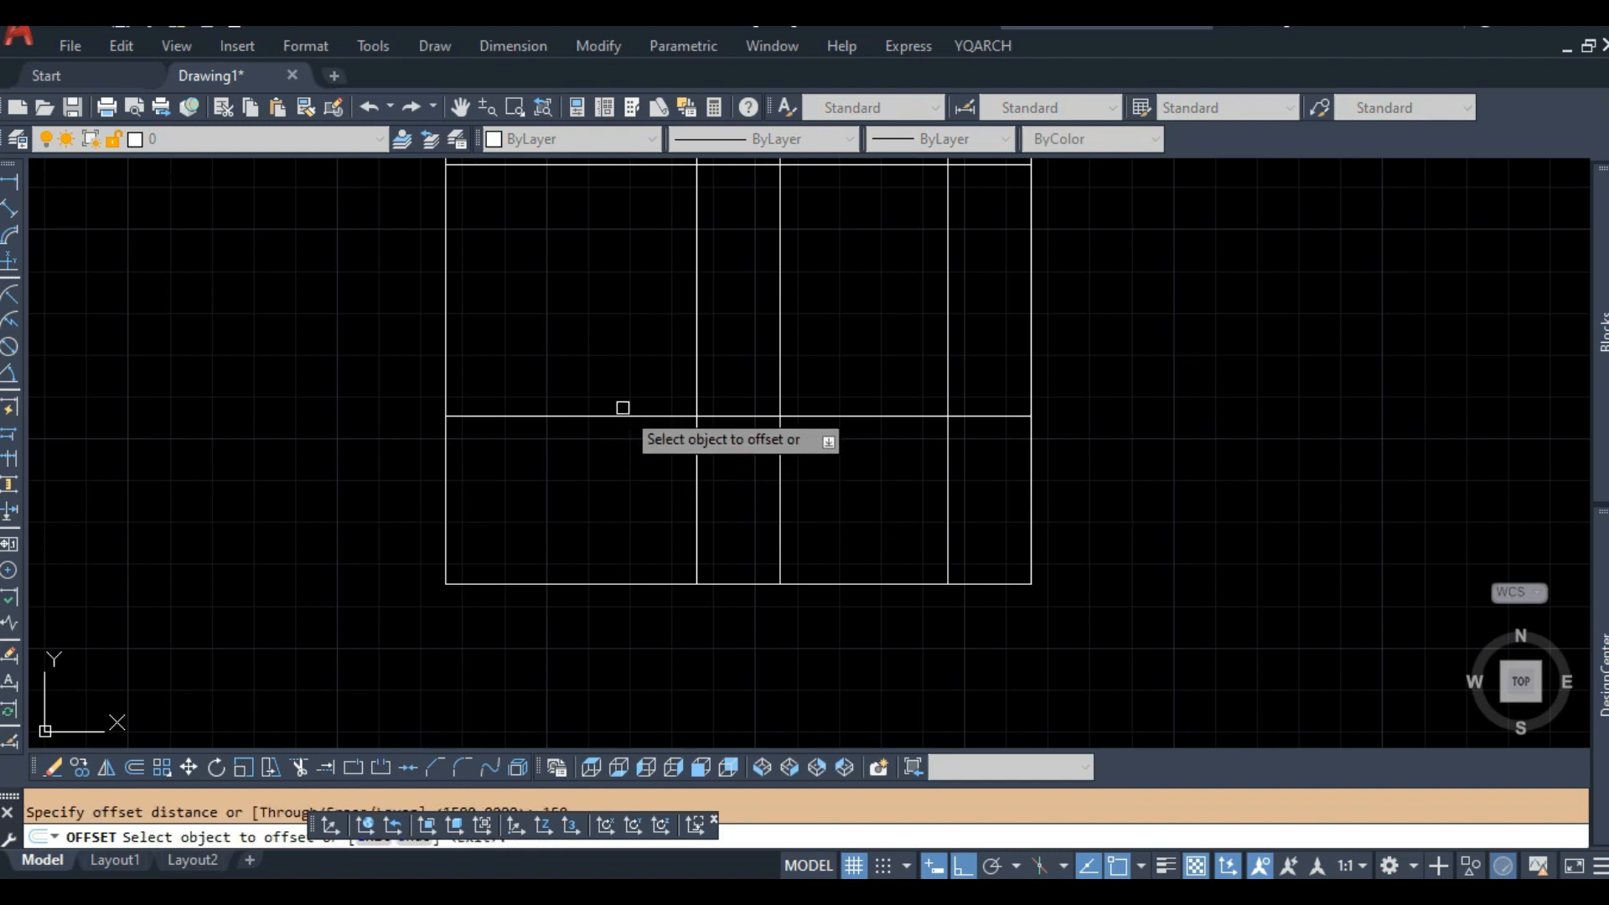
pyautogui.click(622, 415)
pyautogui.click(598, 490)
pyautogui.press('Return')
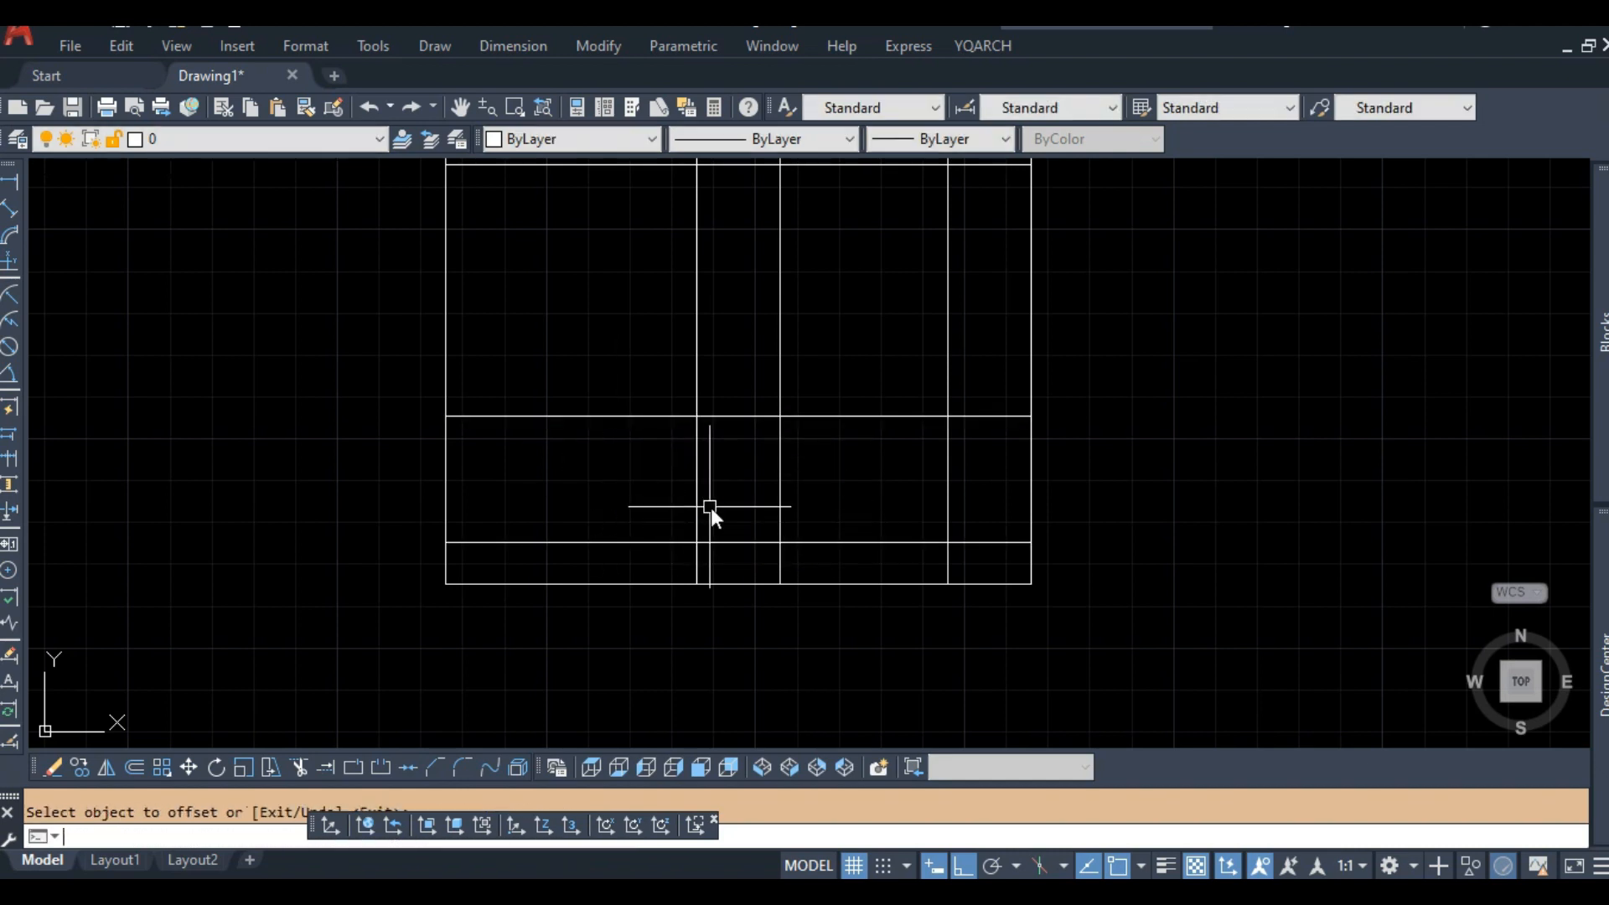
pyautogui.moveTo(731, 561); pyautogui.dragTo(732, 497, button='middle')
pyautogui.scroll(-3, 826, 501)
pyautogui.scroll(4, 833, 505)
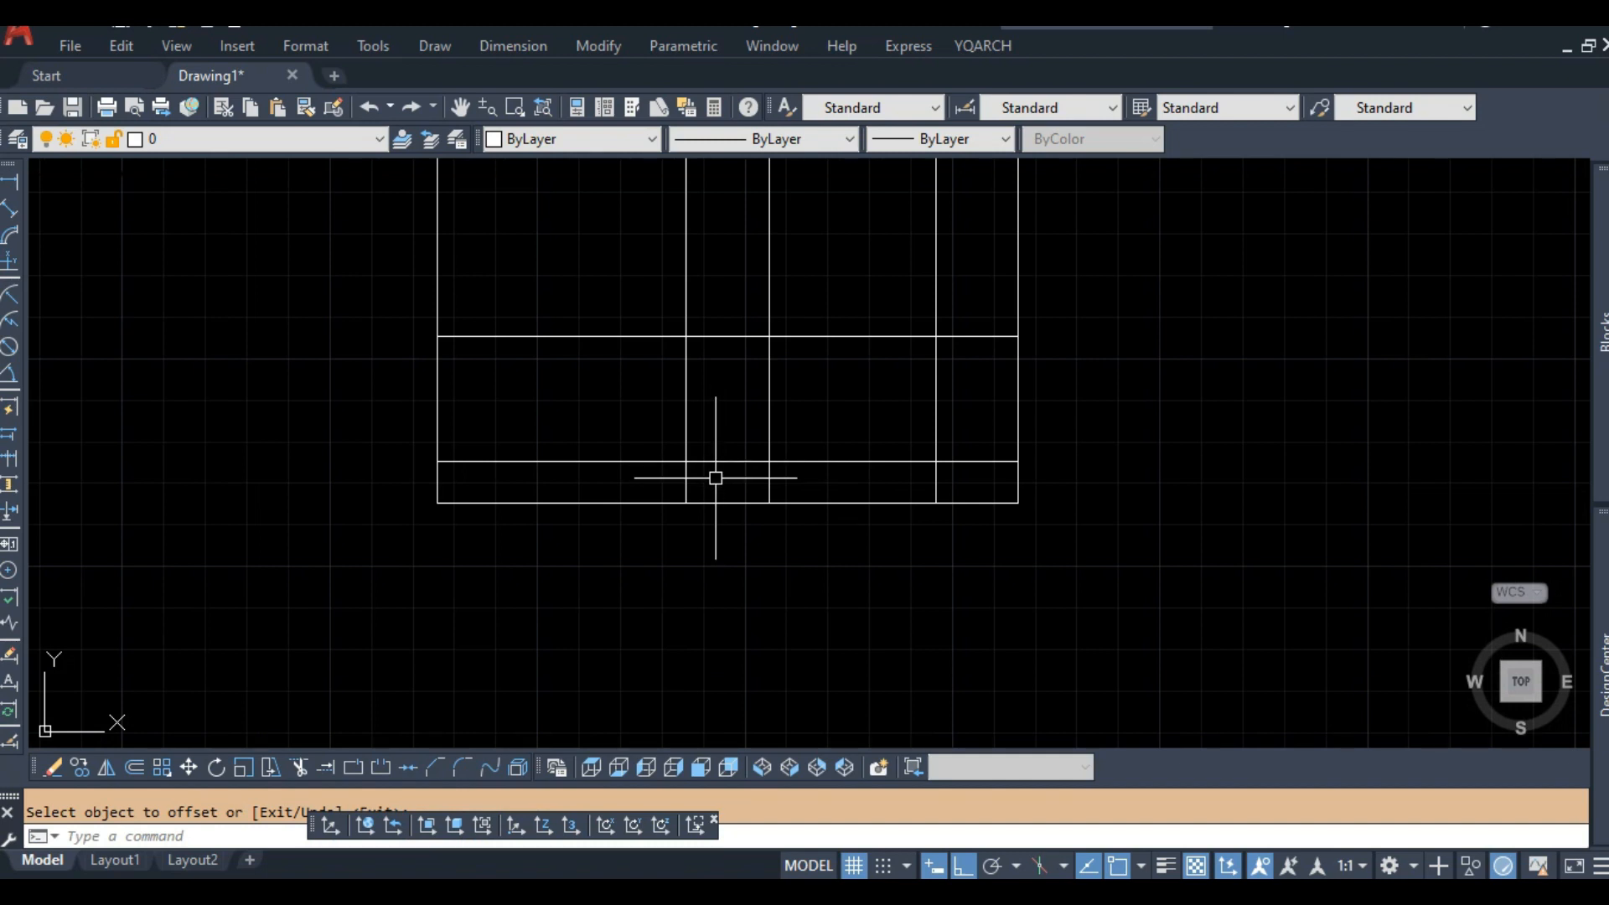
pyautogui.scroll(-4, 716, 478)
pyautogui.scroll(4, 747, 475)
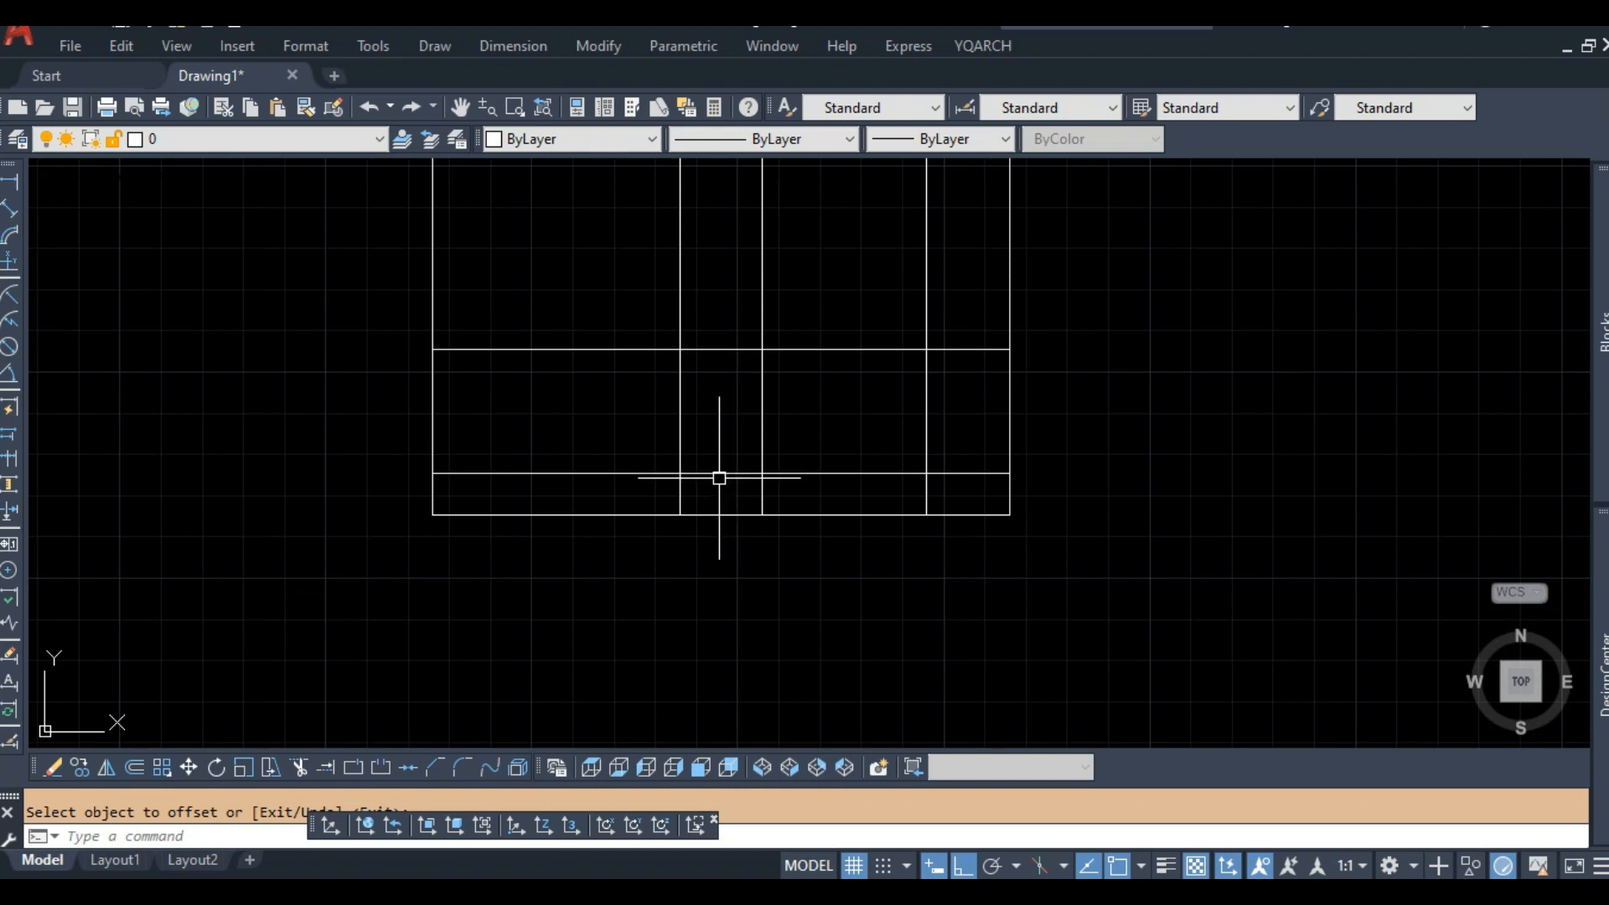
# Stretch the bottom edge of the axis grid, with the vertical line ends, 100 cm downward.
pyautogui.press('Escape')
pyautogui.write('s')
pyautogui.press('Return')
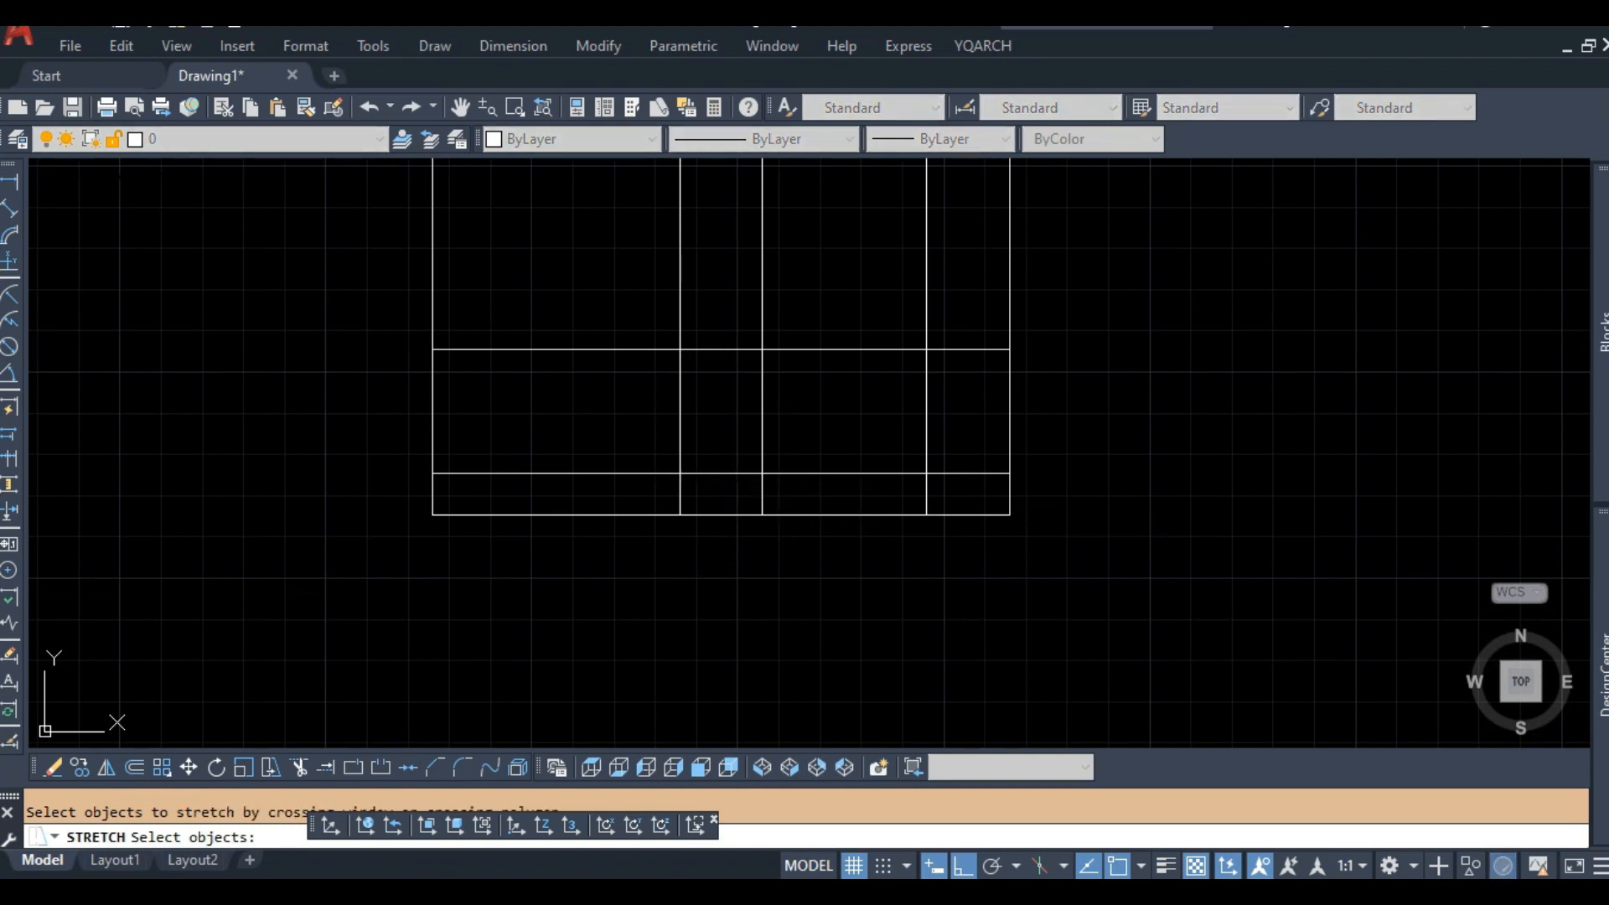
pyautogui.press('Escape')
pyautogui.write('s')
pyautogui.press('Return')
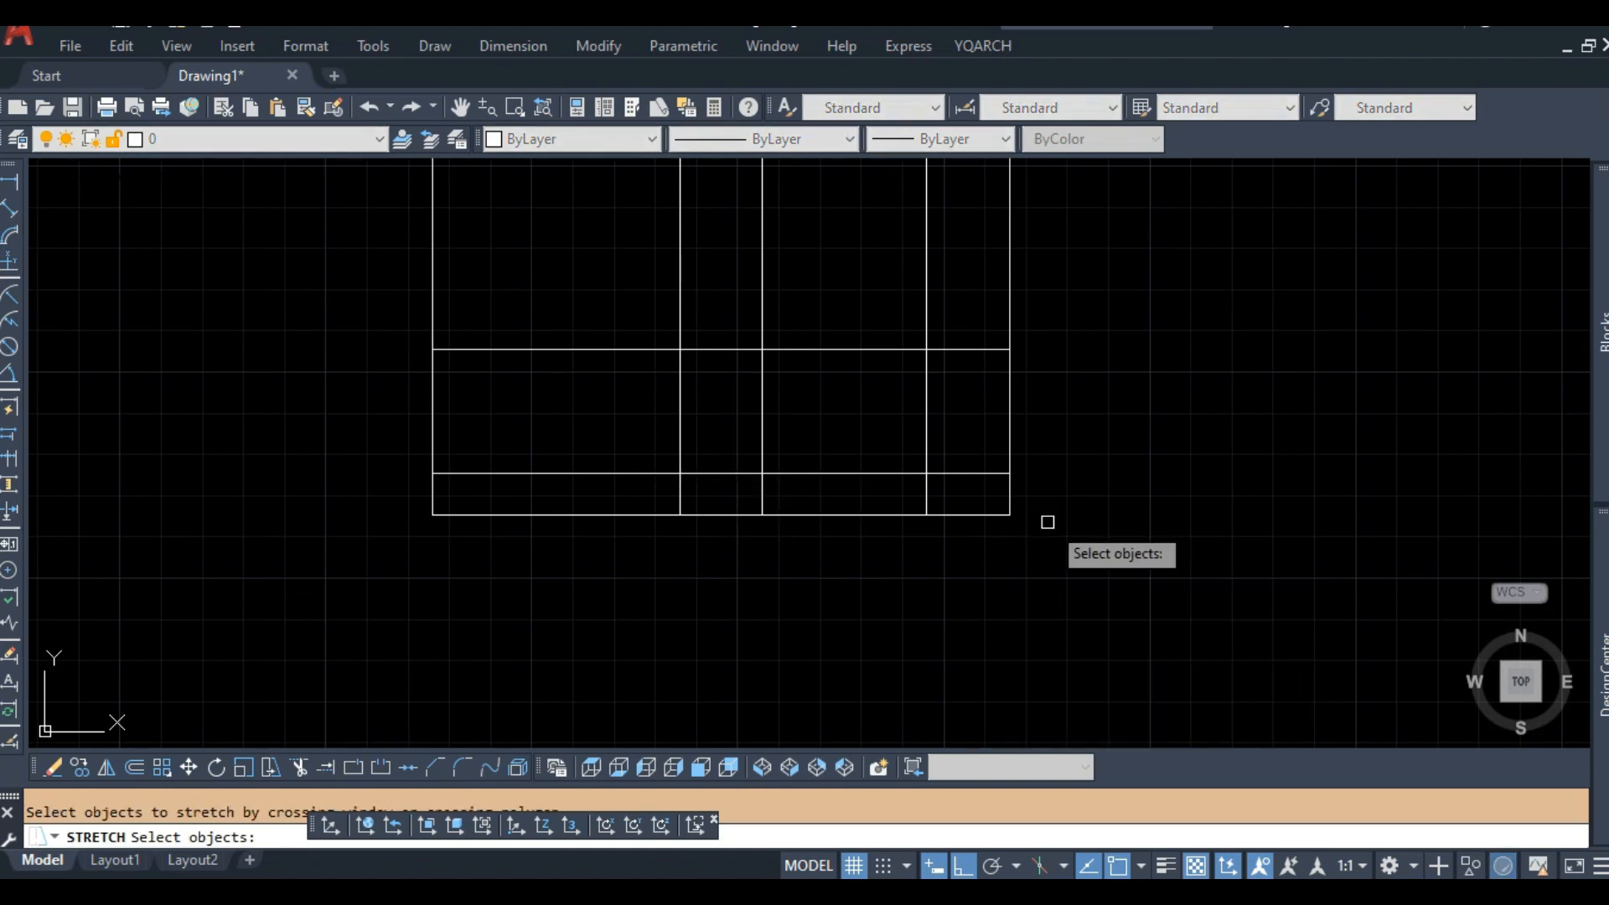
pyautogui.click(1036, 513)
pyautogui.click(955, 501)
pyautogui.press('Return')
pyautogui.click(639, 558)
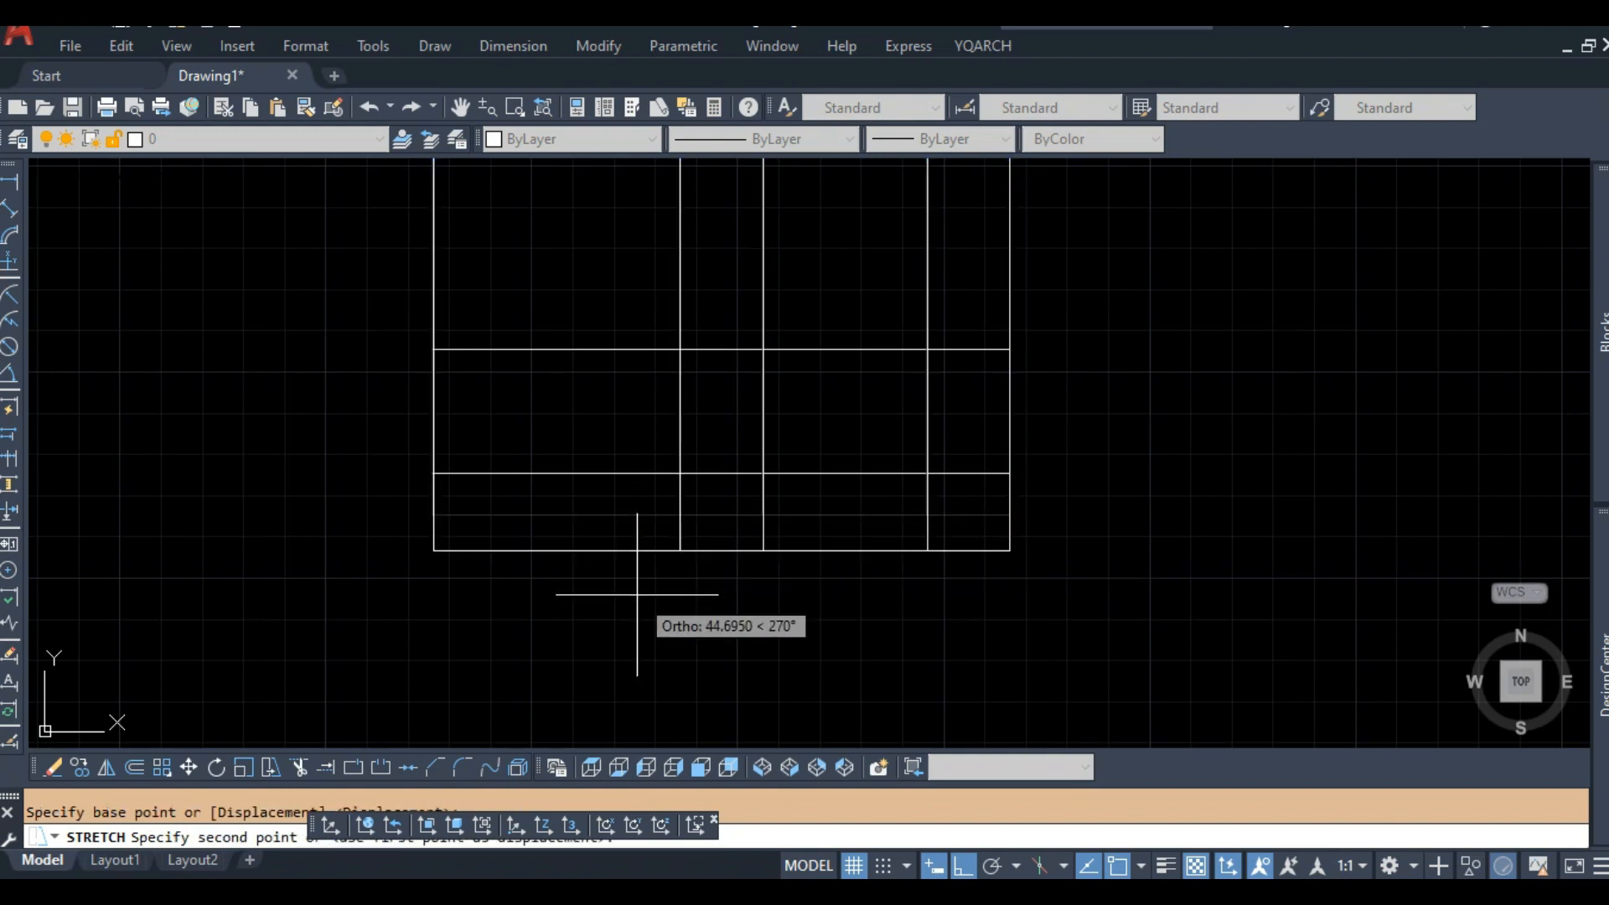
pyautogui.write('100')
pyautogui.press('Return')
pyautogui.scroll(-2, 788, 474)
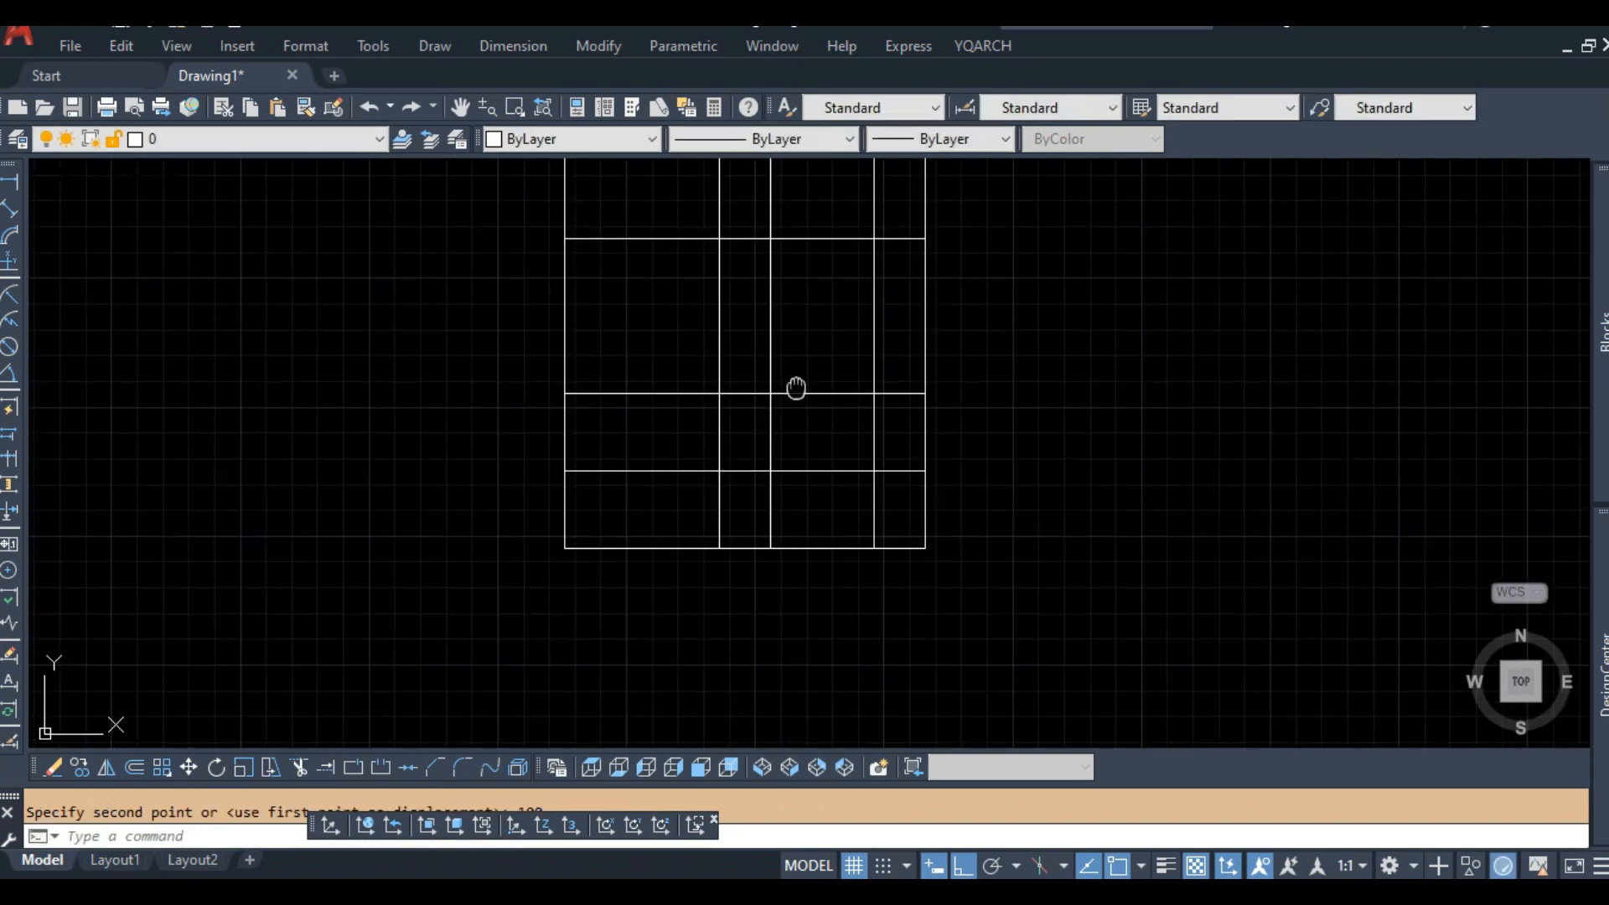
# Trim the third and fourth vertical axis lines from the left below the third horizontal line from the bottom.
pyautogui.moveTo(794, 388); pyautogui.dragTo(784, 498, button='middle')
pyautogui.scroll(2, 783, 498)
pyautogui.write('tr')
pyautogui.press('Return')
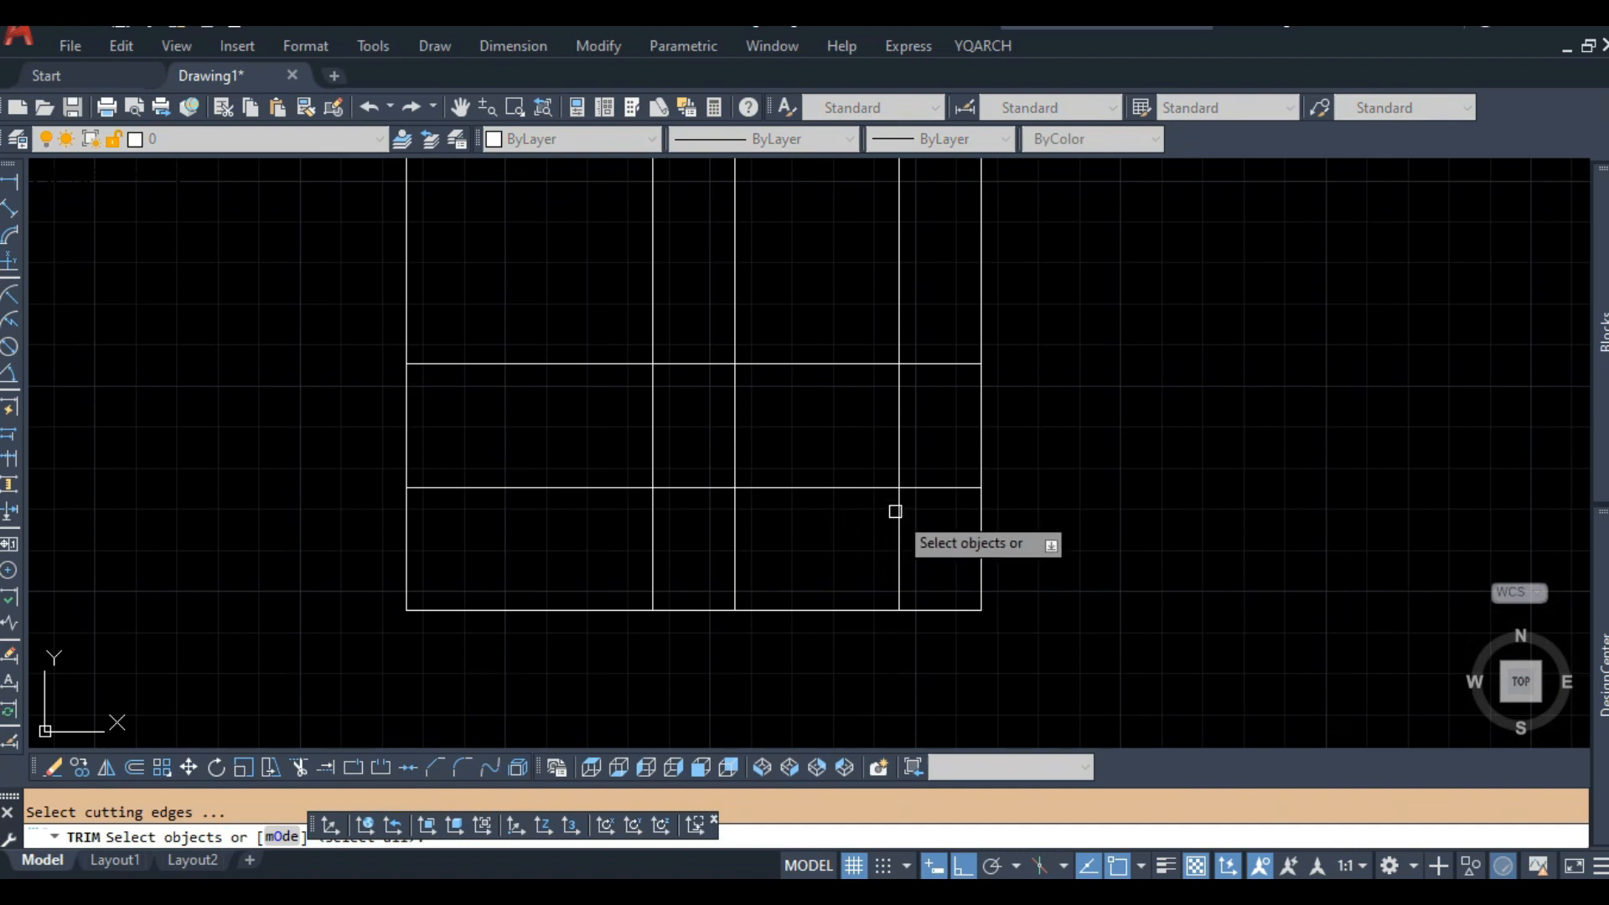
pyautogui.scroll(-1, 831, 482)
pyautogui.scroll(1, 905, 419)
pyautogui.click(900, 349)
pyautogui.click(690, 419)
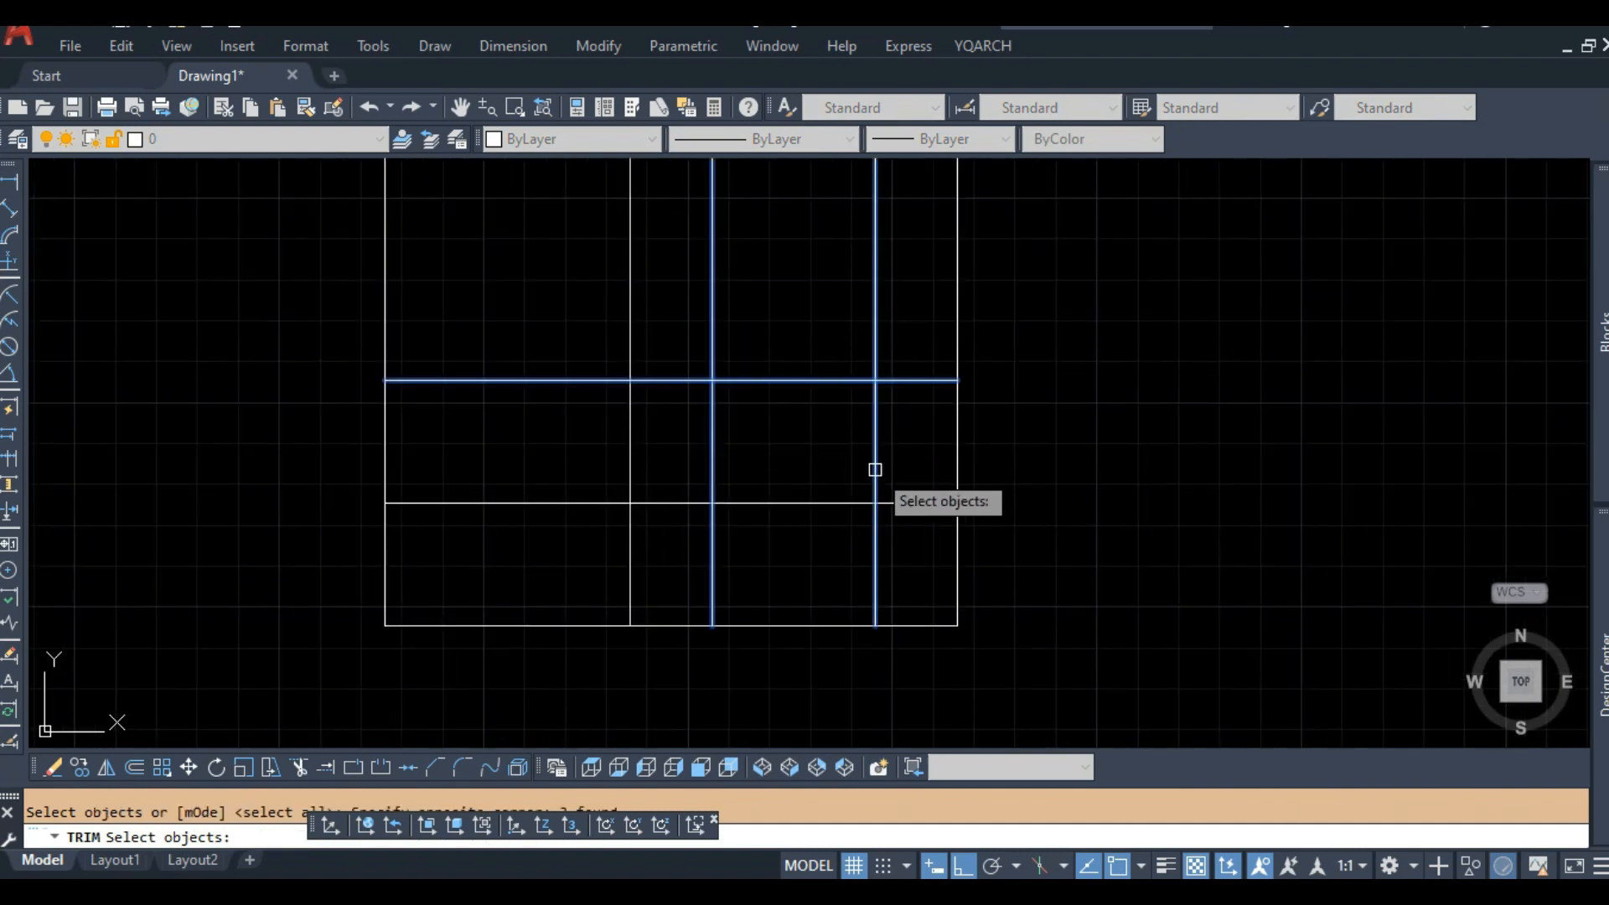
pyautogui.press('Return')
pyautogui.click(911, 441)
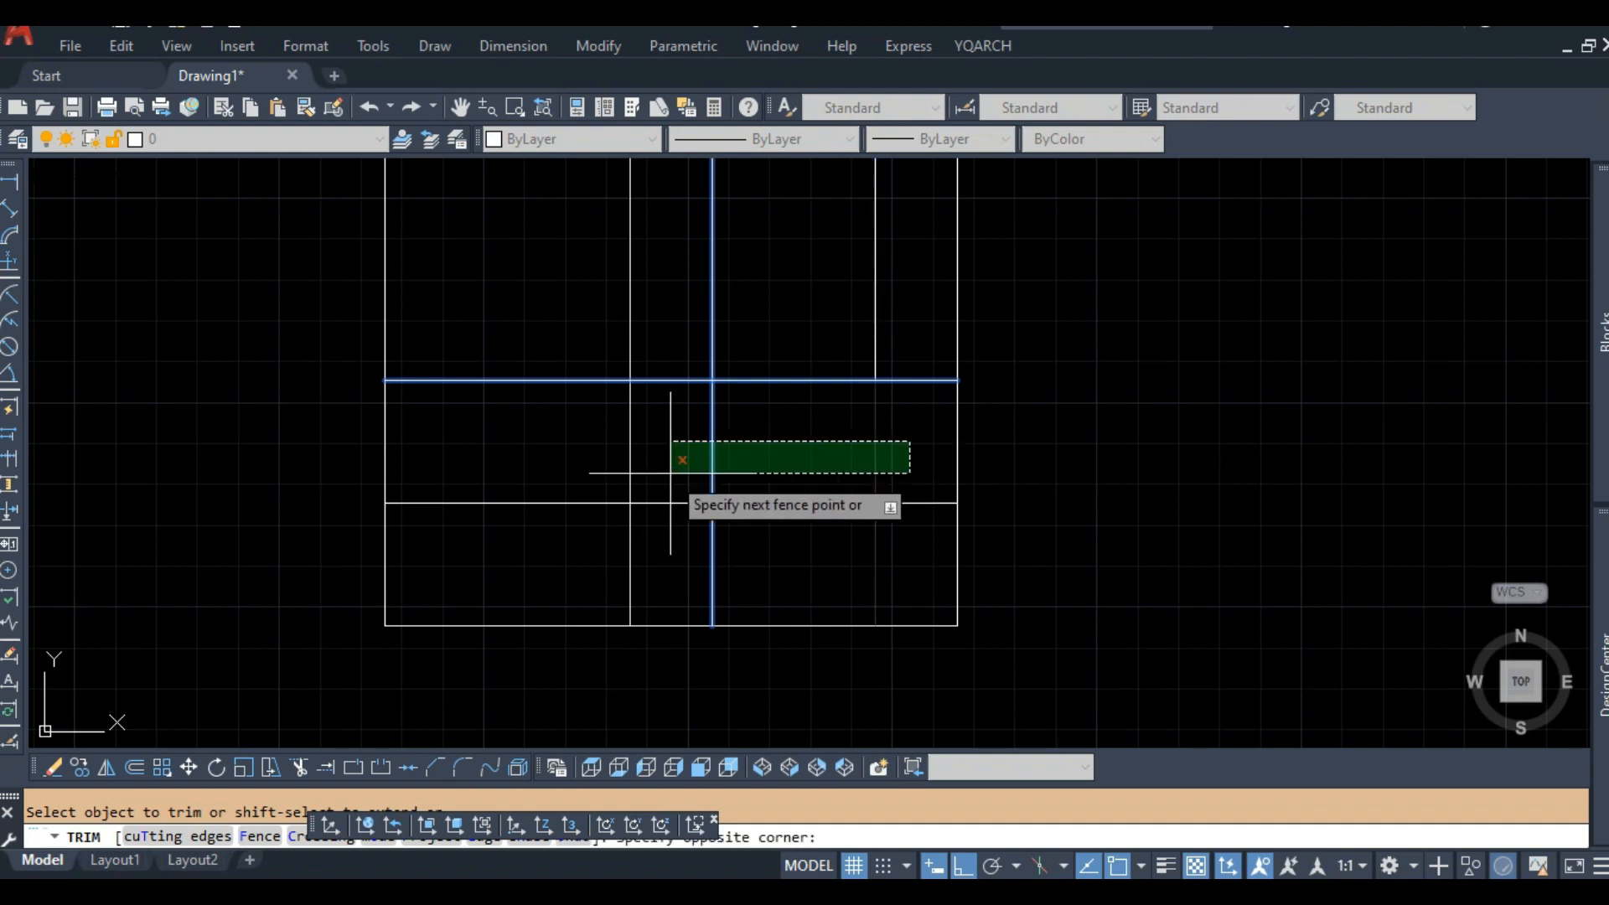
pyautogui.click(668, 475)
pyautogui.press('Return')
pyautogui.press('Return')
pyautogui.click(665, 477)
pyautogui.click(610, 526)
pyautogui.click(734, 462)
pyautogui.click(713, 559)
pyautogui.click(718, 559)
pyautogui.press('Escape')
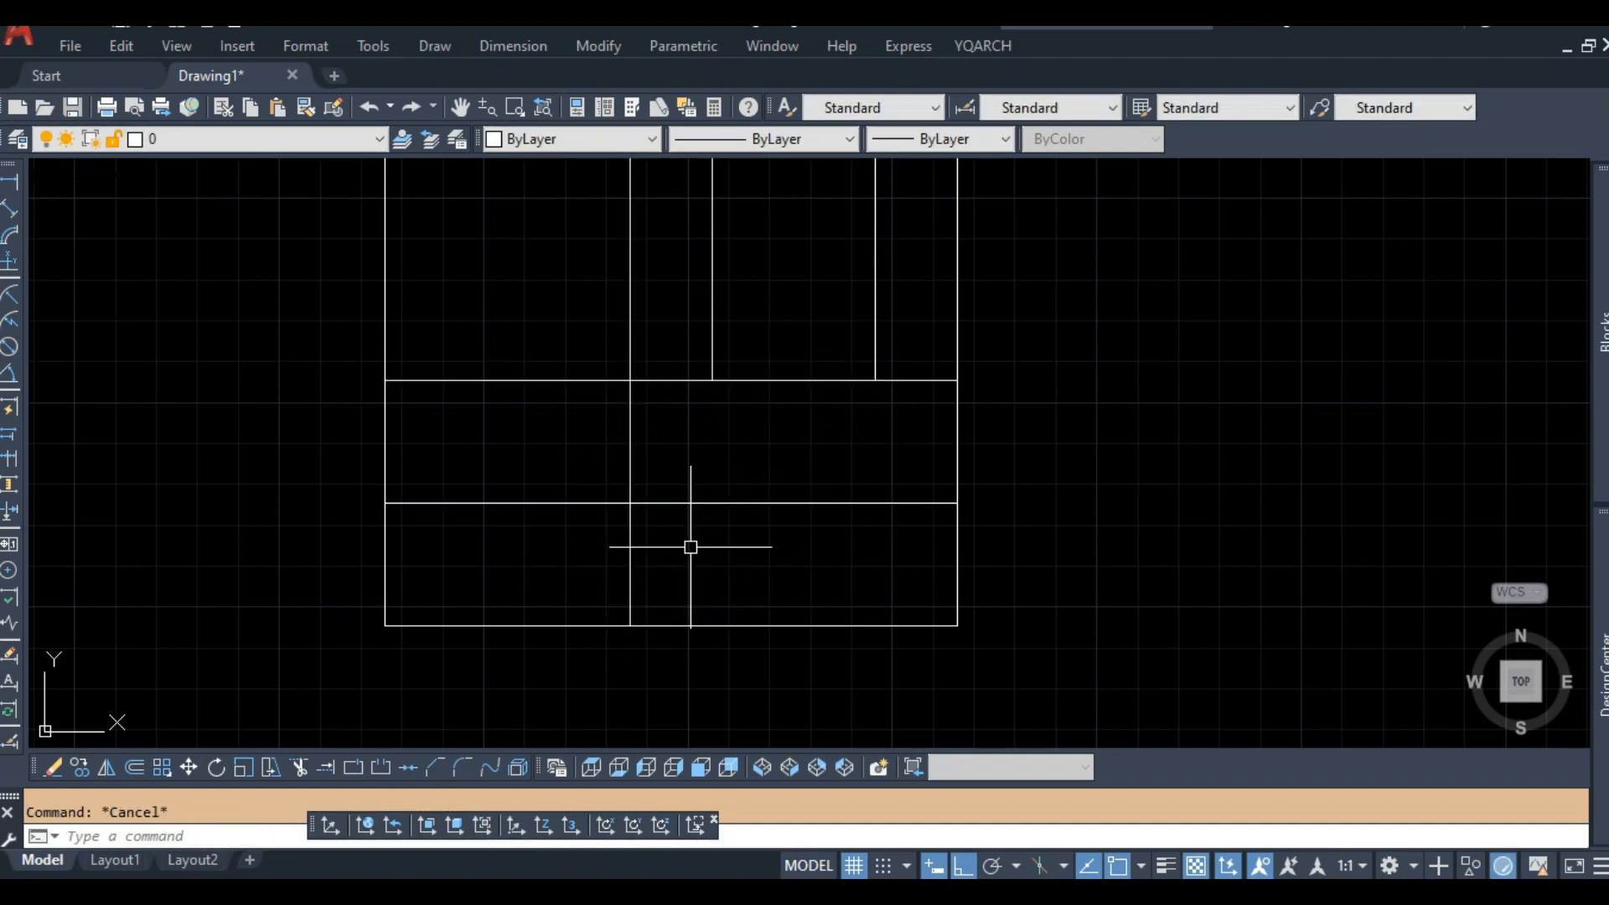
# Fillet the second horizontal line from the bottom with the second vertical line from the left into a sharp corner.
pyautogui.write('f')
pyautogui.press('Return')
pyautogui.click(621, 503)
pyautogui.click(631, 467)
pyautogui.scroll(-2, 651, 532)
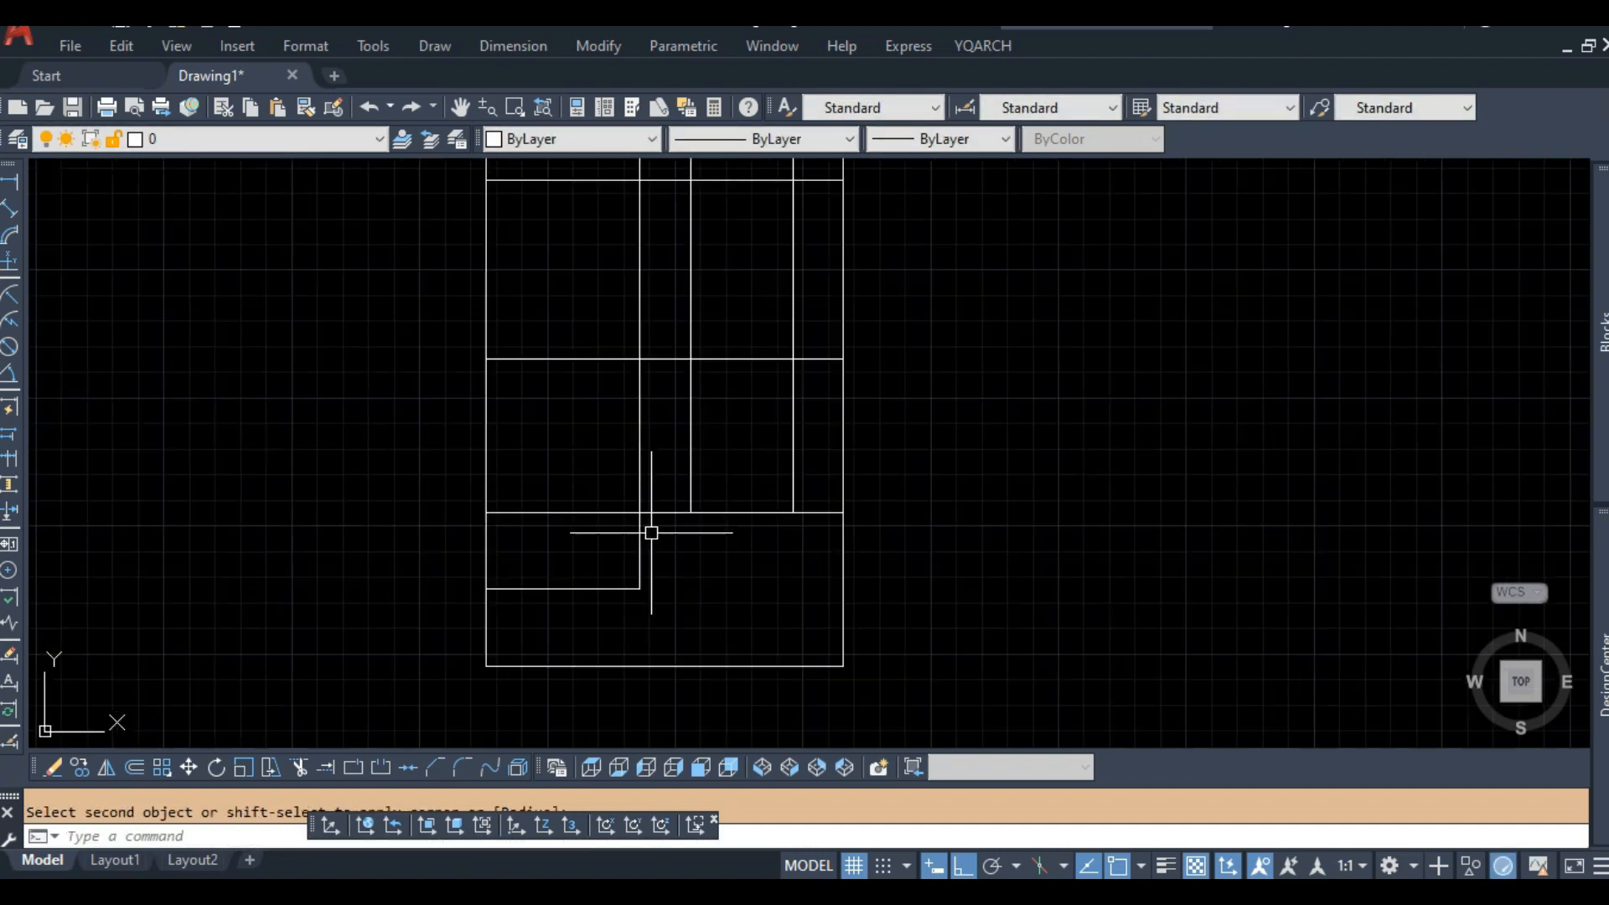
# Trim the second vertical line from the left above the fourth horizontal line from the bottom.
pyautogui.write('tr')
pyautogui.press('Return')
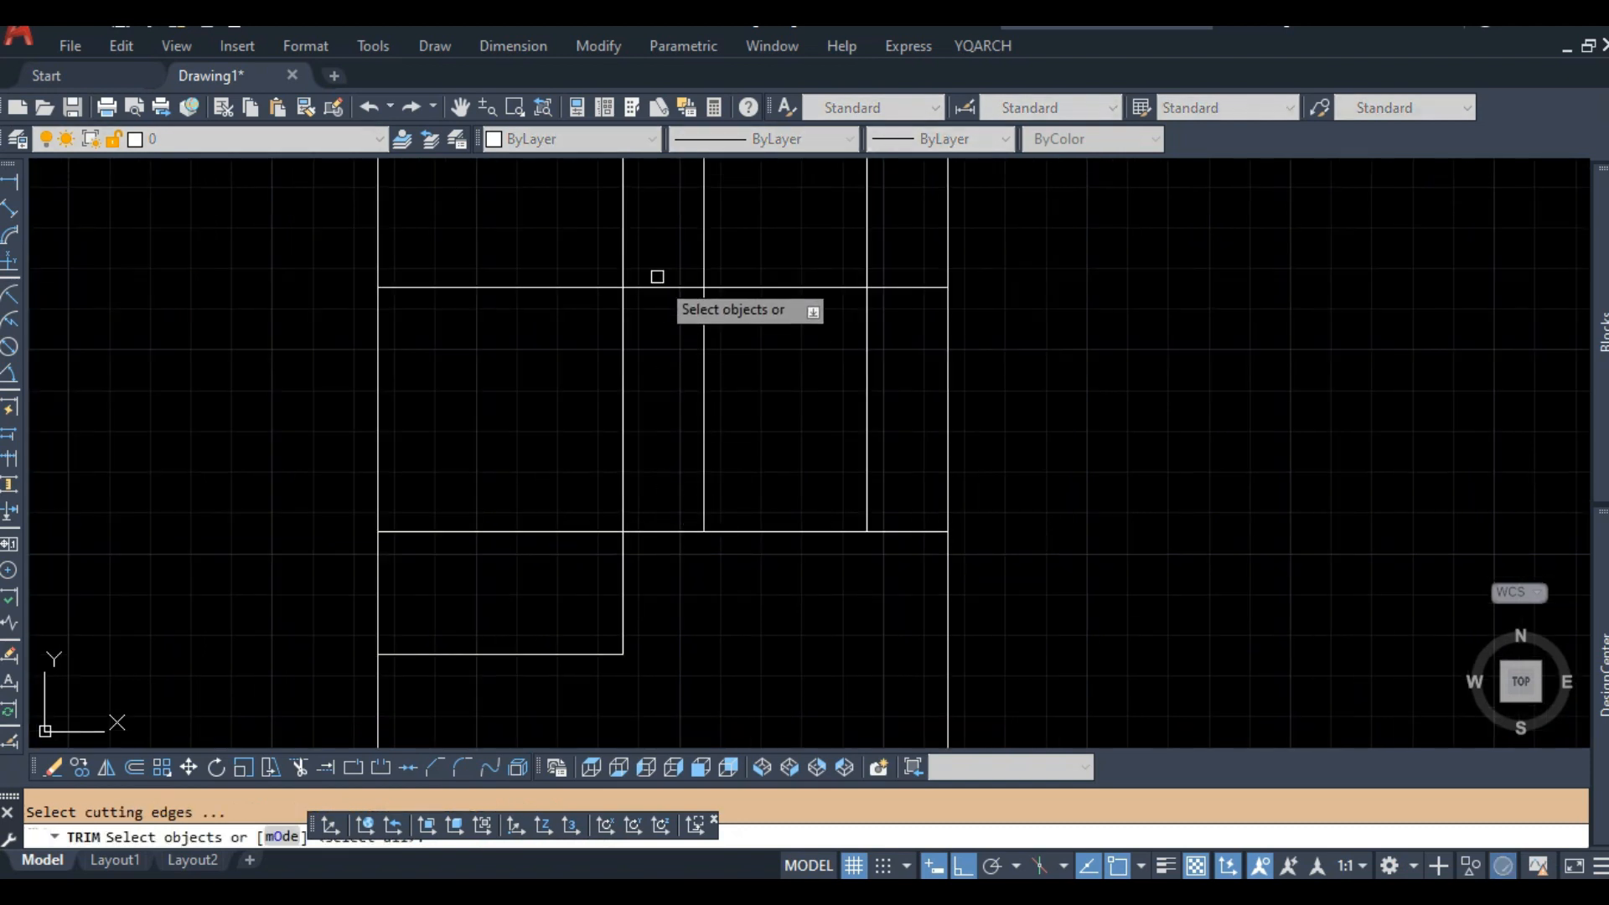
pyautogui.scroll(-3, 666, 334)
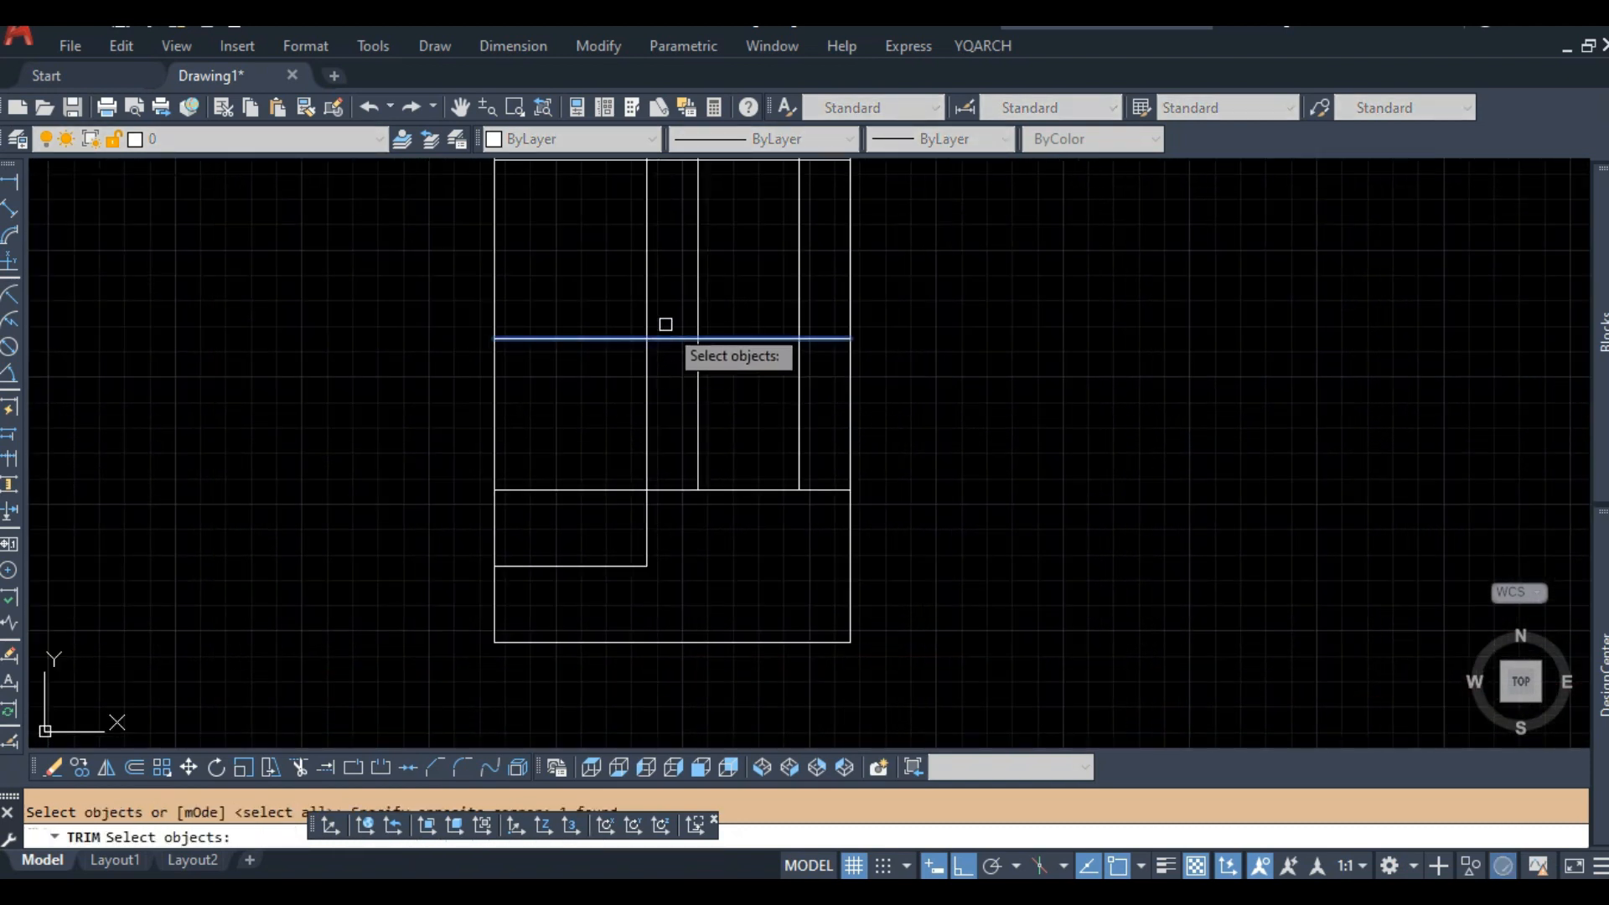
pyautogui.press('space')
pyautogui.click(665, 286)
pyautogui.click(609, 295)
pyautogui.press('space')
# Trim the third horizontal line from the bottom to the left of the second vertical line.
pyautogui.scroll(2, 662, 489)
pyautogui.press('space')
pyautogui.click(662, 463)
pyautogui.click(608, 476)
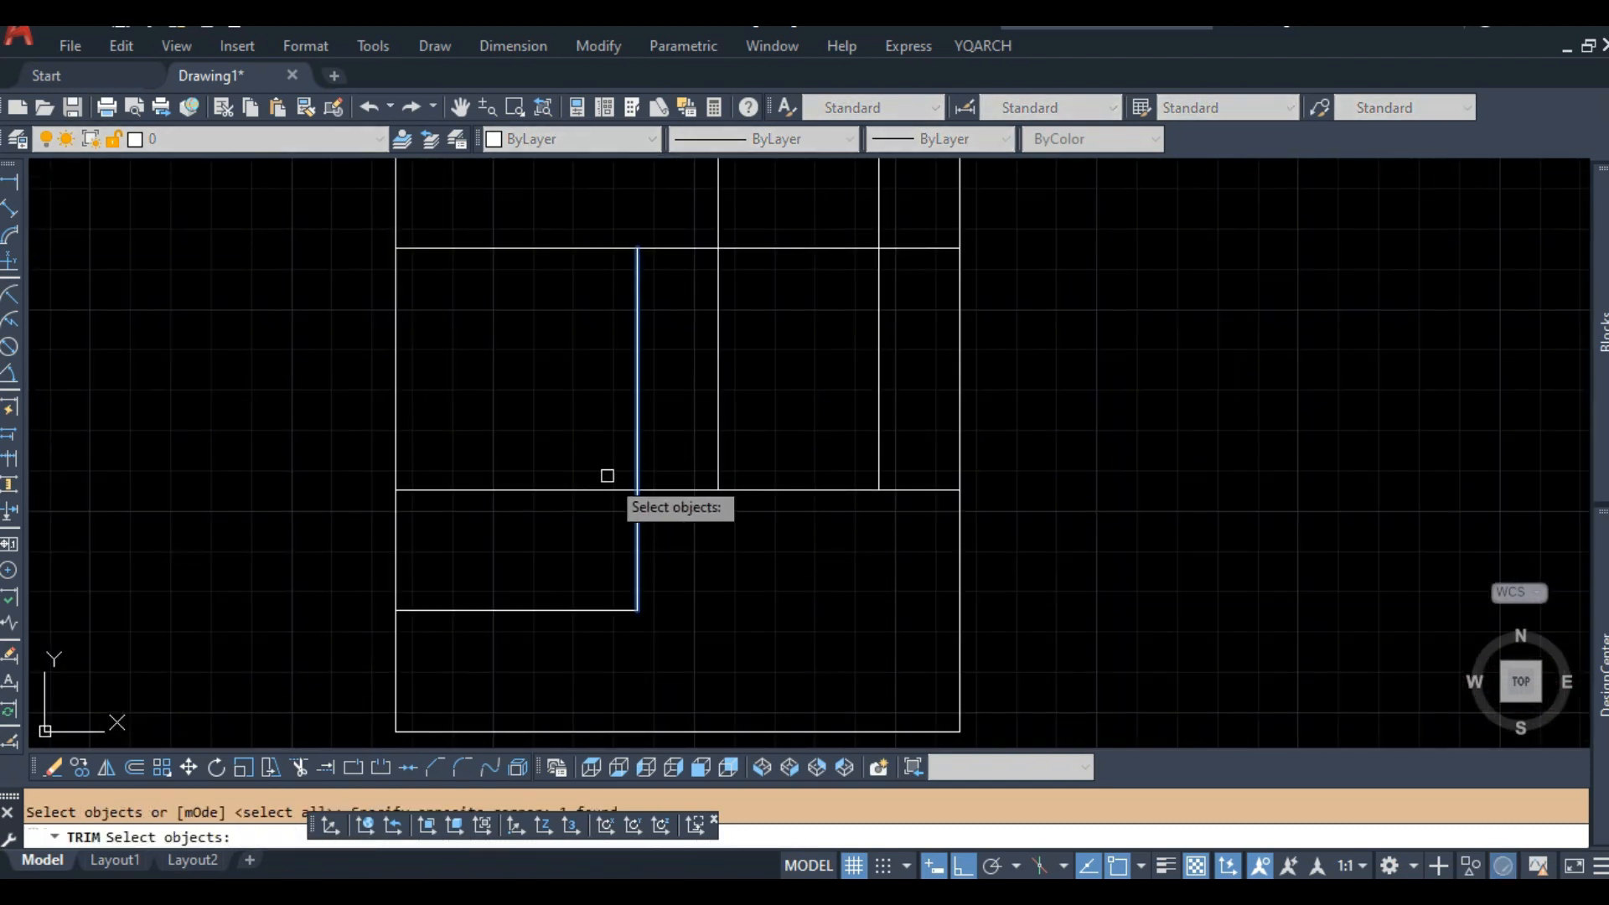
pyautogui.press('space')
pyautogui.click(573, 472)
pyautogui.click(545, 507)
pyautogui.press('space')
# Trim the third vertical line from the left below the fourth horizontal line from the bottom.
pyautogui.moveTo(709, 295); pyautogui.dragTo(704, 442, button='middle')
pyautogui.press('space')
pyautogui.click(747, 378)
pyautogui.click(740, 440)
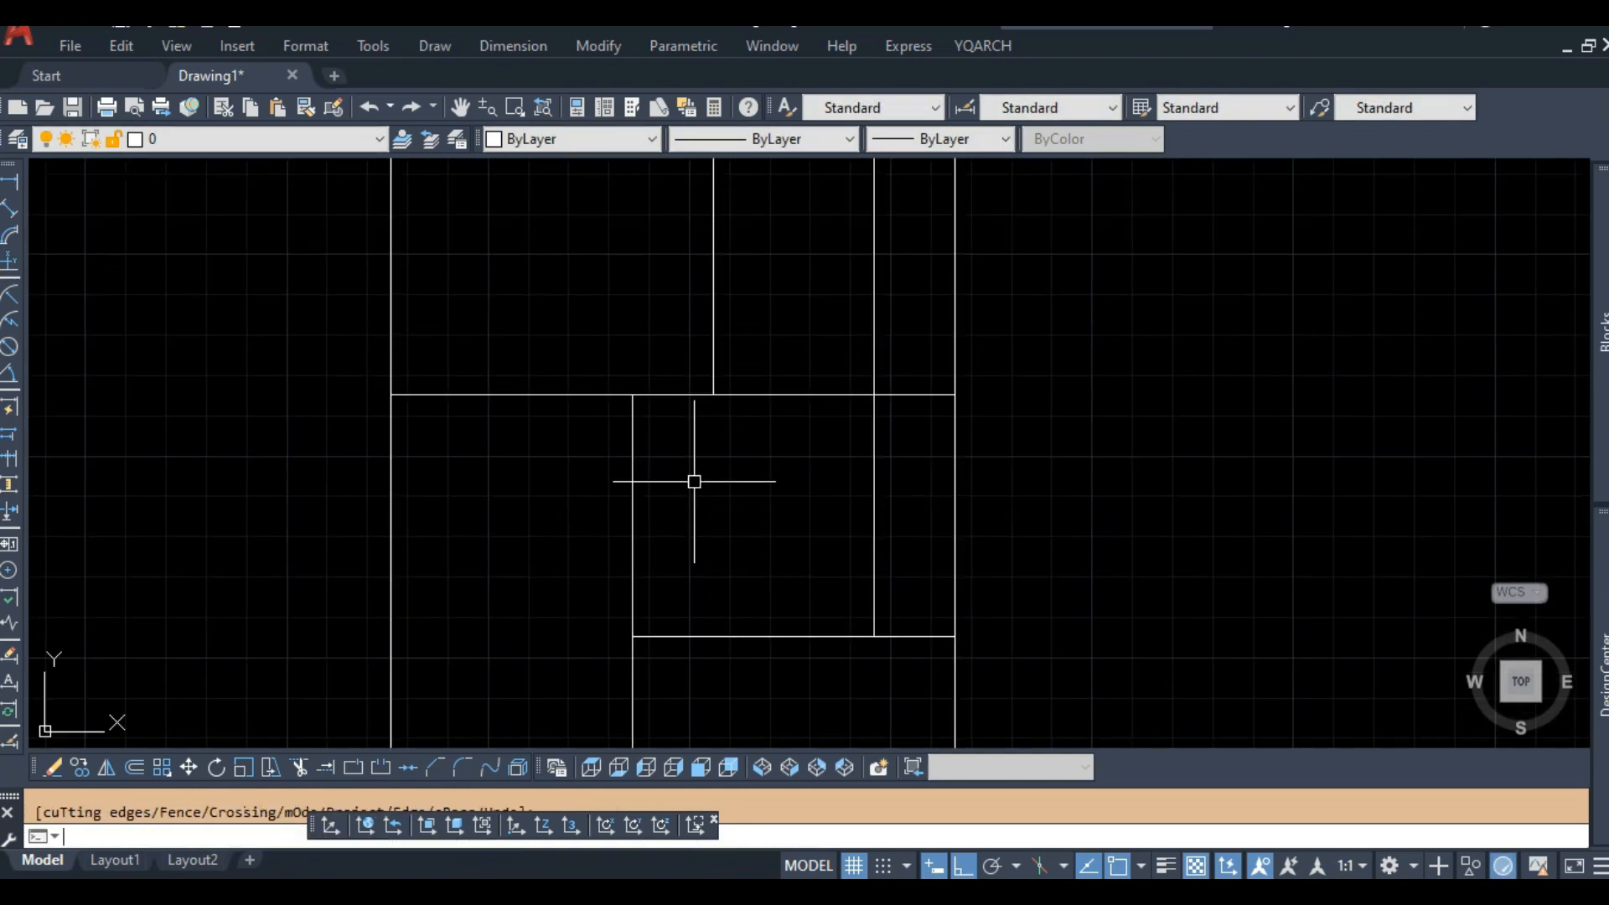
pyautogui.press('space')
# Trim the fourth vertical line from the left above the fourth horizontal line from the bottom.
pyautogui.scroll(-2, 745, 466)
pyautogui.scroll(2, 847, 405)
pyautogui.press('space')
pyautogui.click(842, 431)
pyautogui.click(845, 368)
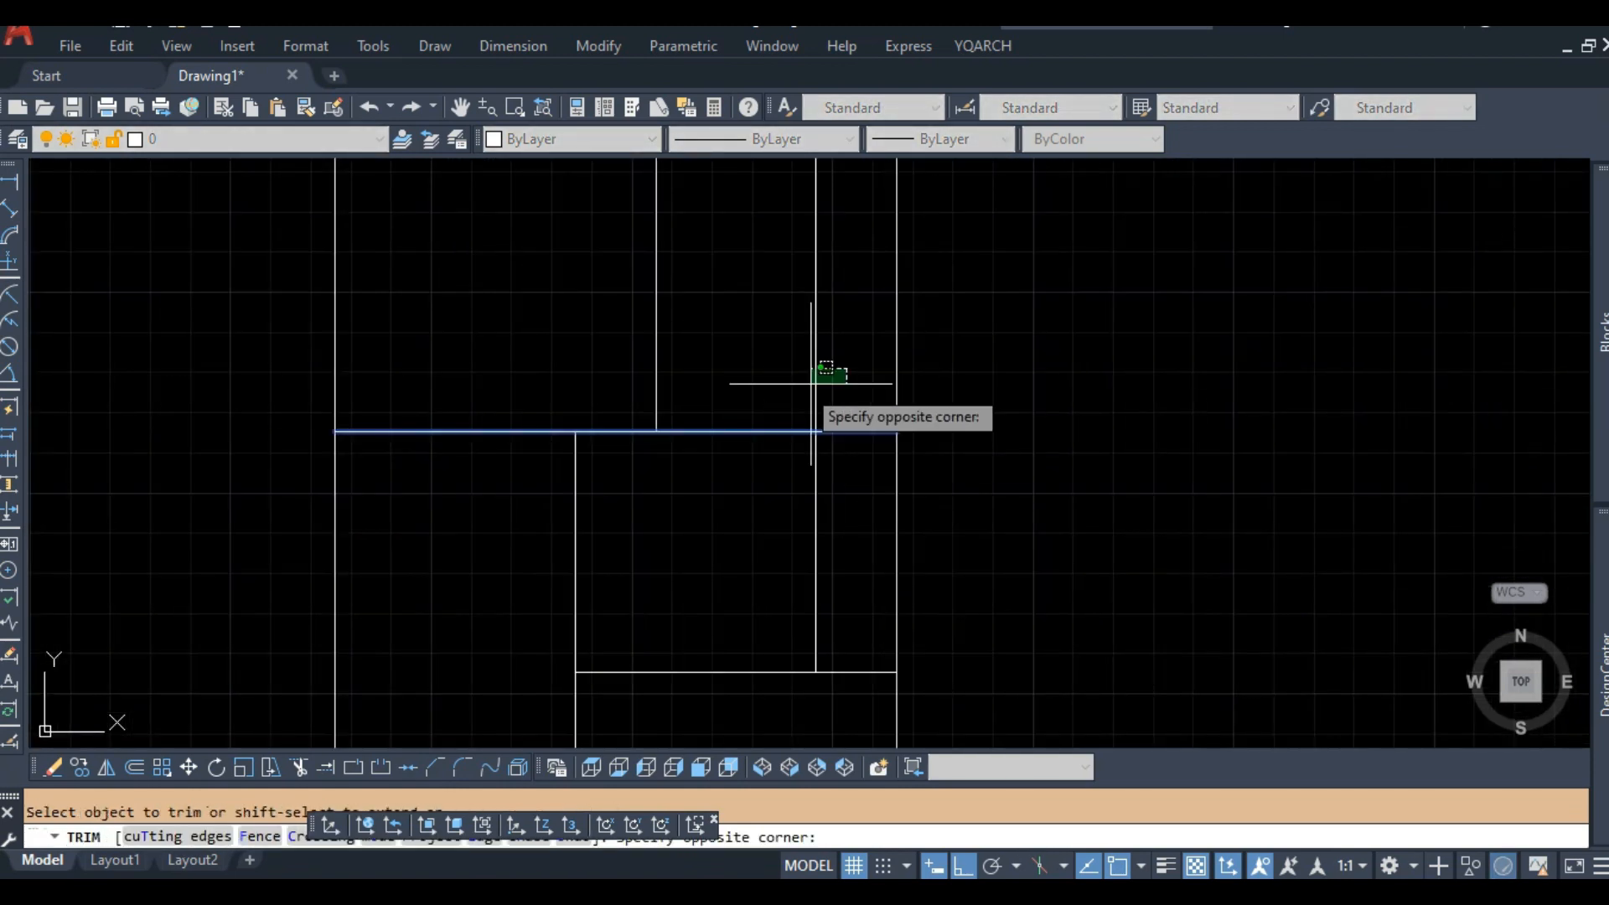
pyautogui.click(796, 386)
pyautogui.press('space')
# Trim the fourth horizontal line from the bottom between the second and third vertical lines.
pyautogui.scroll(2, 622, 452)
pyautogui.press('space')
pyautogui.press('space')
pyautogui.press('space')
pyautogui.press('space')
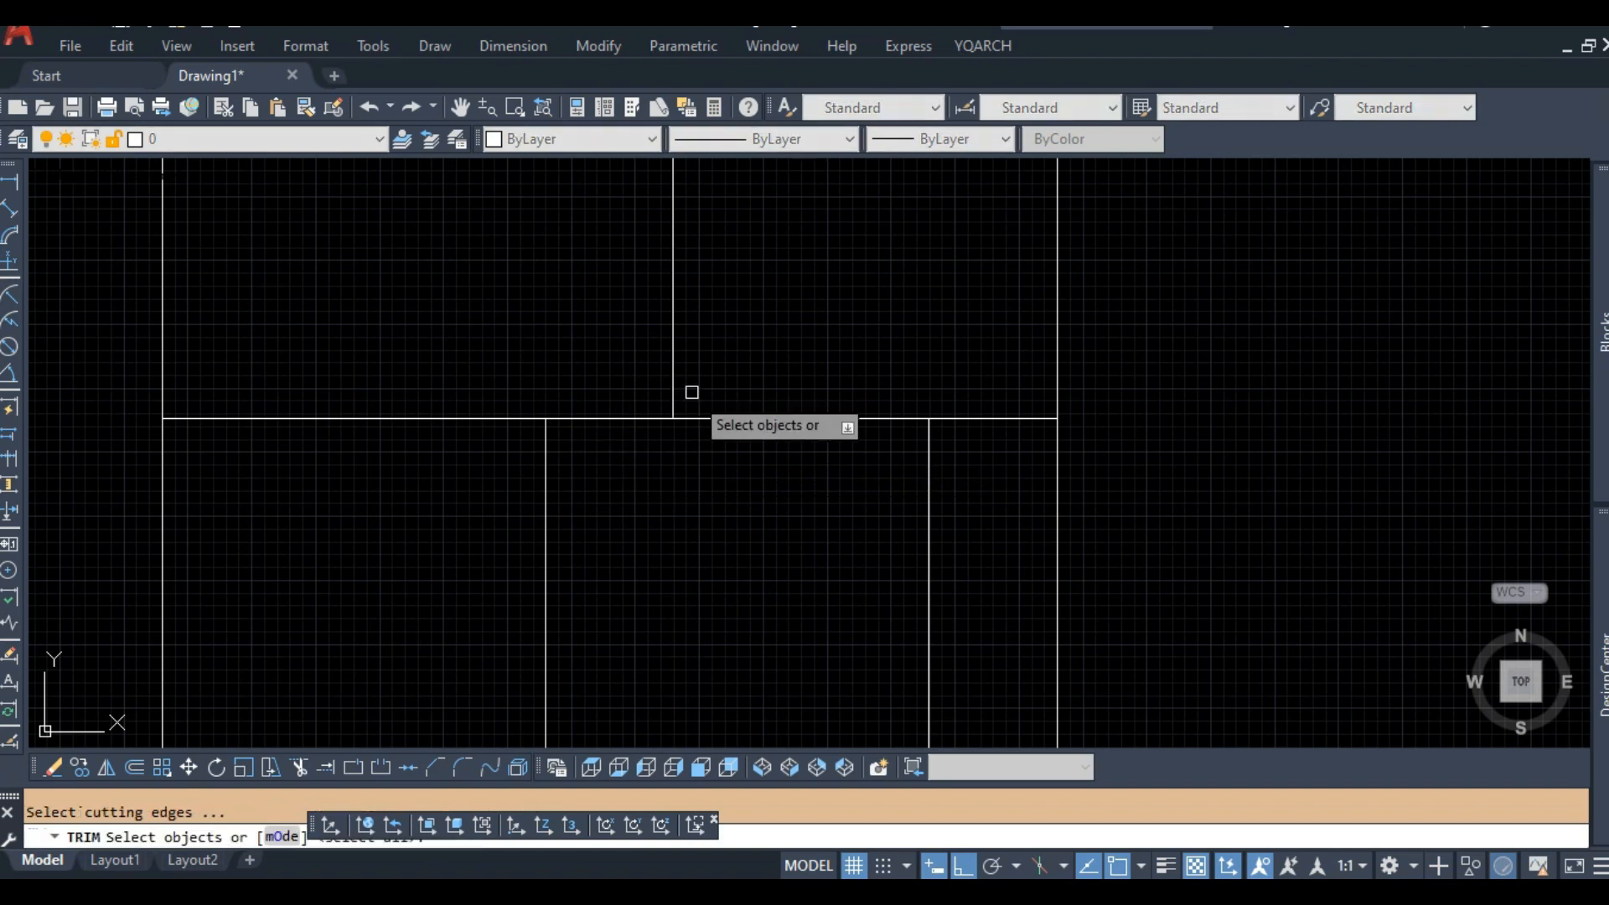
pyautogui.moveTo(693, 391); pyautogui.dragTo(650, 398)
pyautogui.moveTo(568, 469); pyautogui.dragTo(525, 498)
pyautogui.press('space')
pyautogui.click(615, 417)
pyautogui.press('space')
# Offset the leftmost vertical axis line 200 cm to the right.
pyautogui.scroll(-5, 614, 411)
pyautogui.scroll(2, 611, 451)
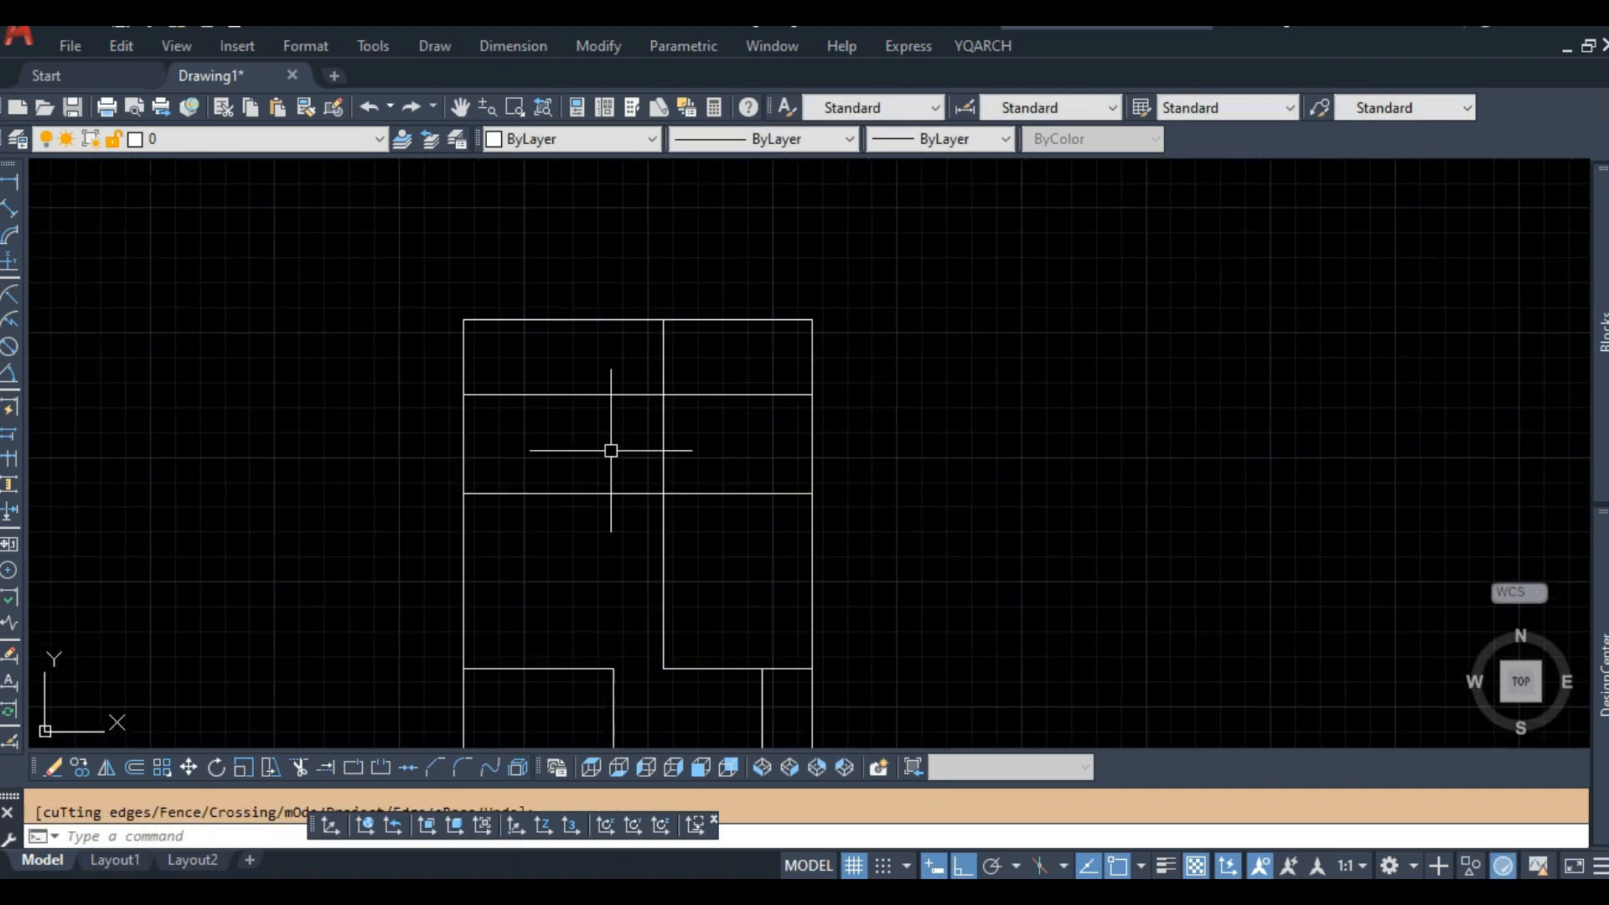
pyautogui.scroll(2, 559, 366)
pyautogui.press('space')
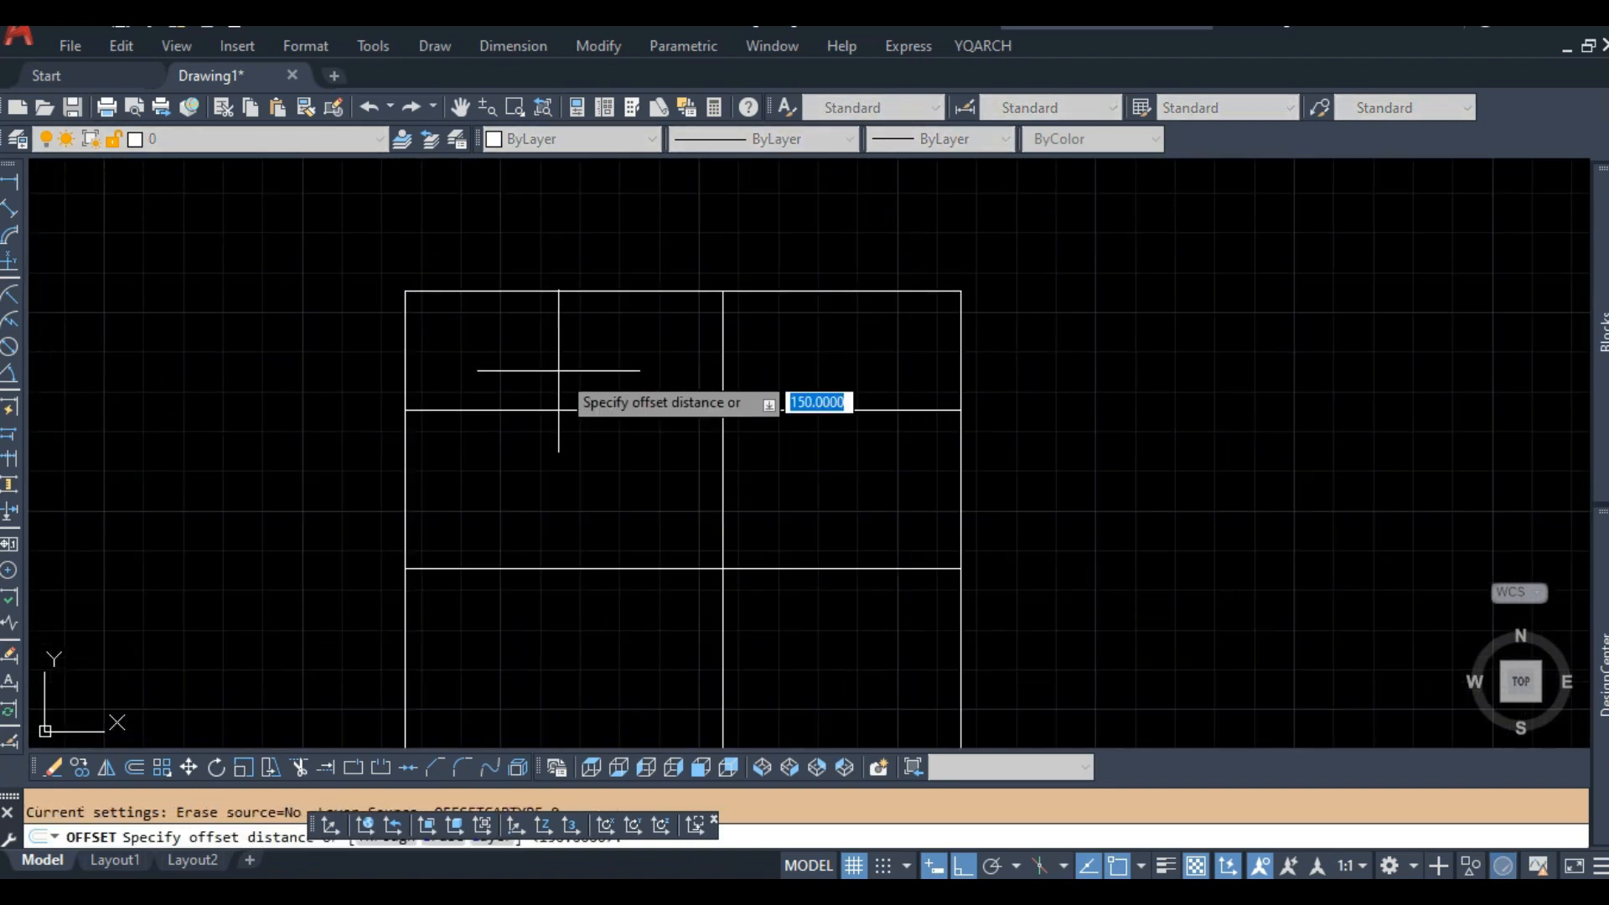
pyautogui.write('200')
pyautogui.press('space')
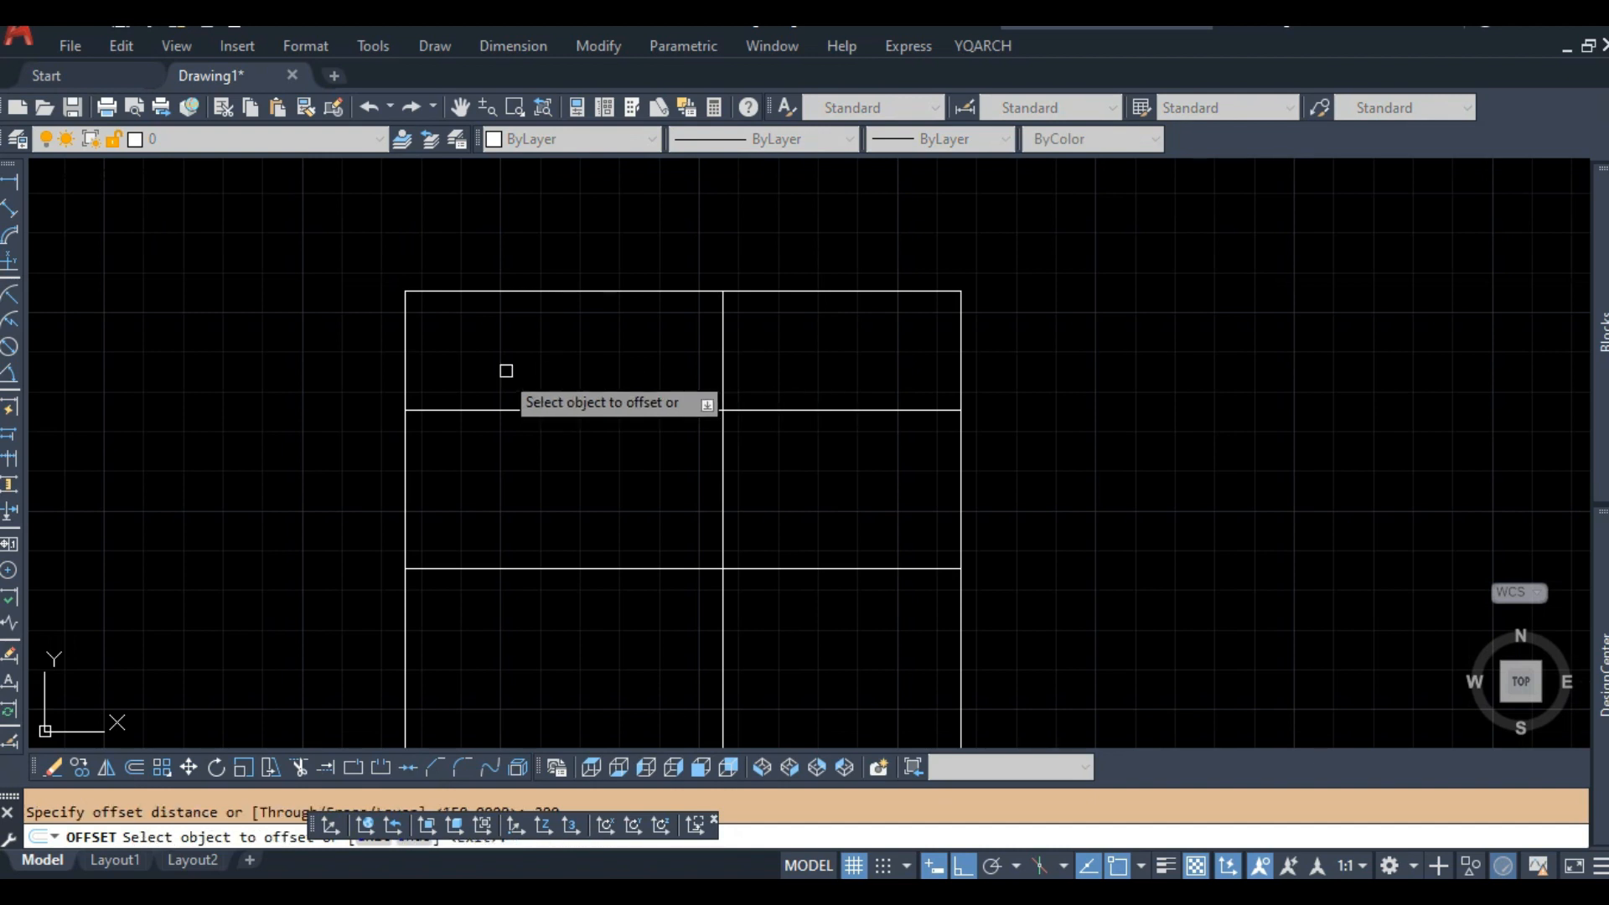
pyautogui.click(405, 360)
pyautogui.click(558, 359)
pyautogui.press('space')
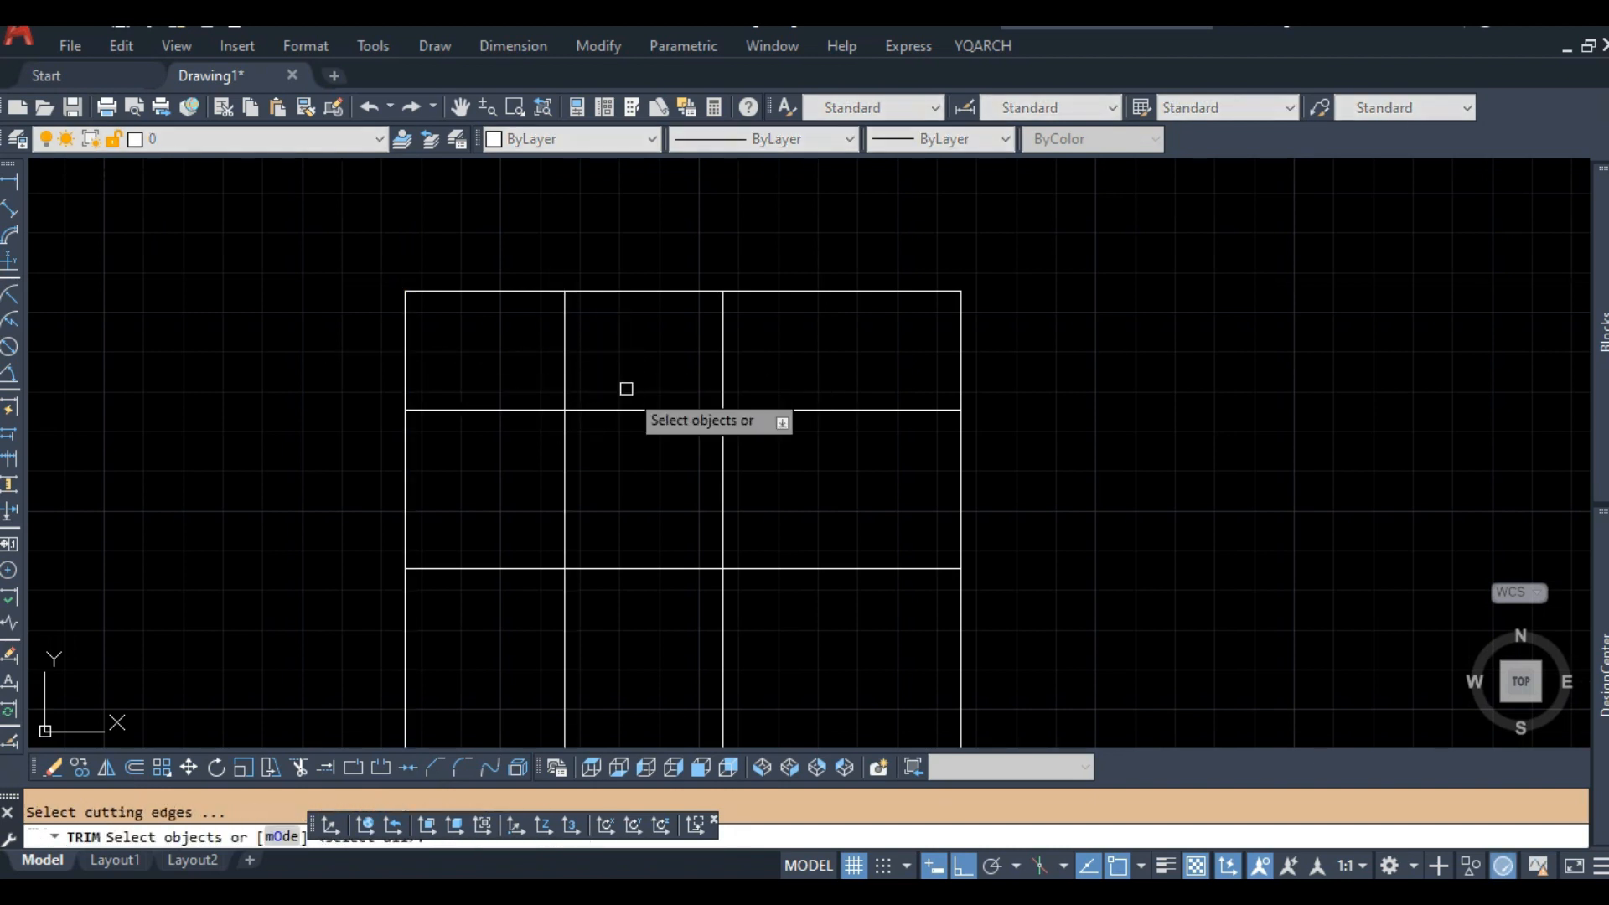
# Trim the newly offset vertical line below the second horizontal line from the top.
pyautogui.click(607, 410)
pyautogui.press('space')
pyautogui.click(564, 457)
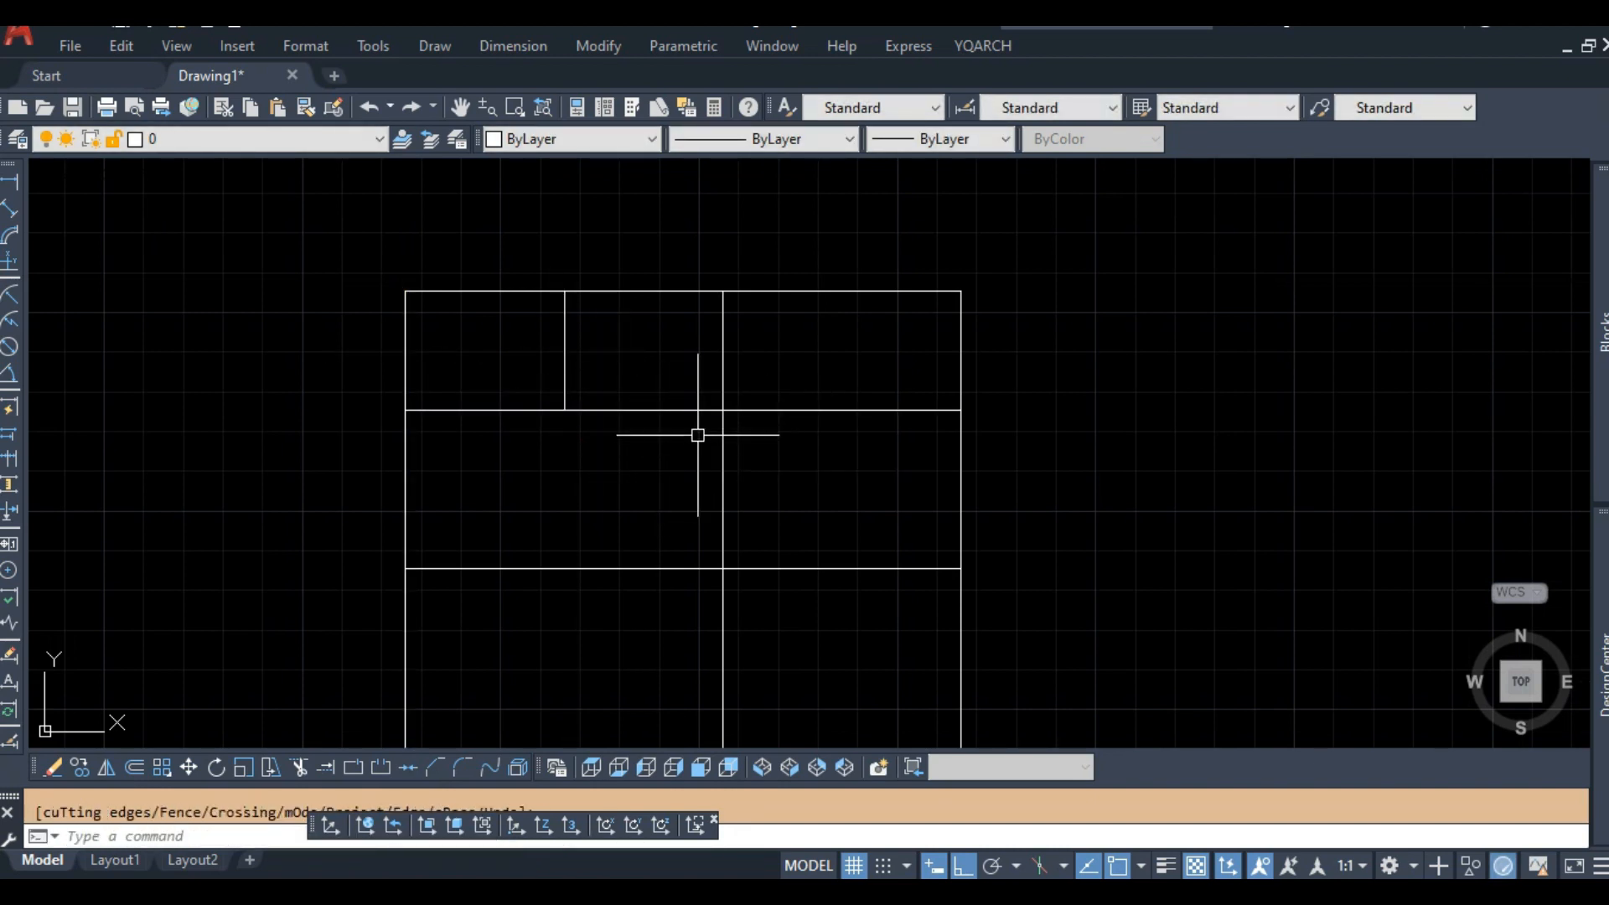
# Trim the second horizontal line from the top to the right of the central vertical line.
pyautogui.press('space')
pyautogui.click(723, 435)
pyautogui.press('space')
pyautogui.click(745, 418)
pyautogui.click(746, 419)
pyautogui.click(747, 410)
pyautogui.press('space')
pyautogui.moveTo(662, 495); pyautogui.dragTo(674, 458, button='middle')
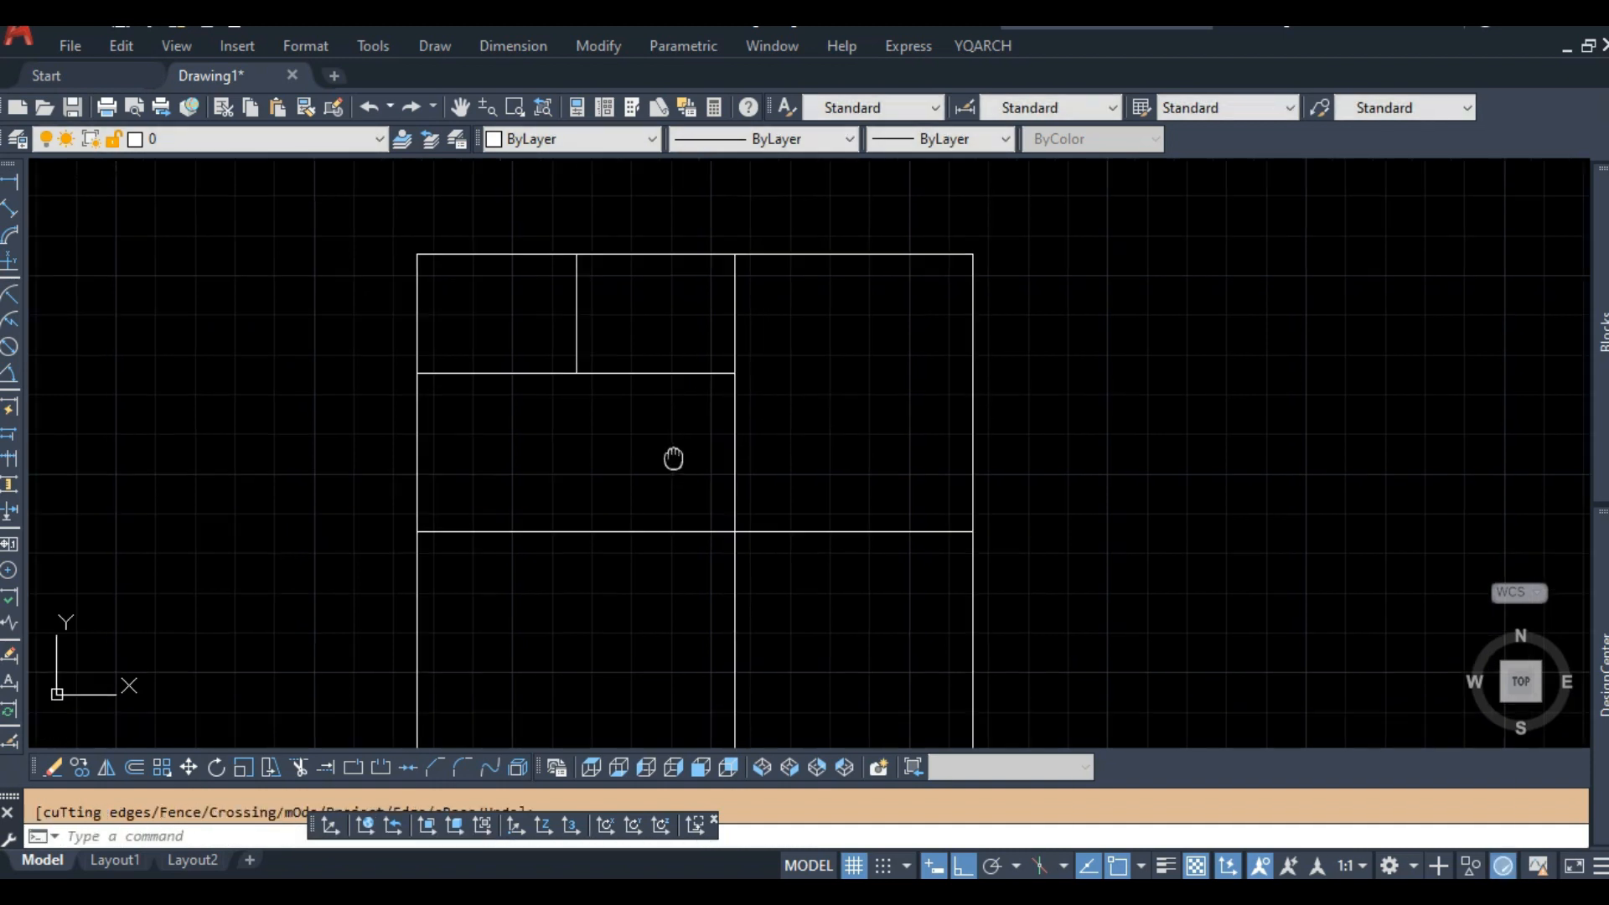
# Trim the third horizontal line from the top to the left of the central vertical line.
pyautogui.press('space')
pyautogui.click(750, 460)
pyautogui.press('space')
pyautogui.click(655, 493)
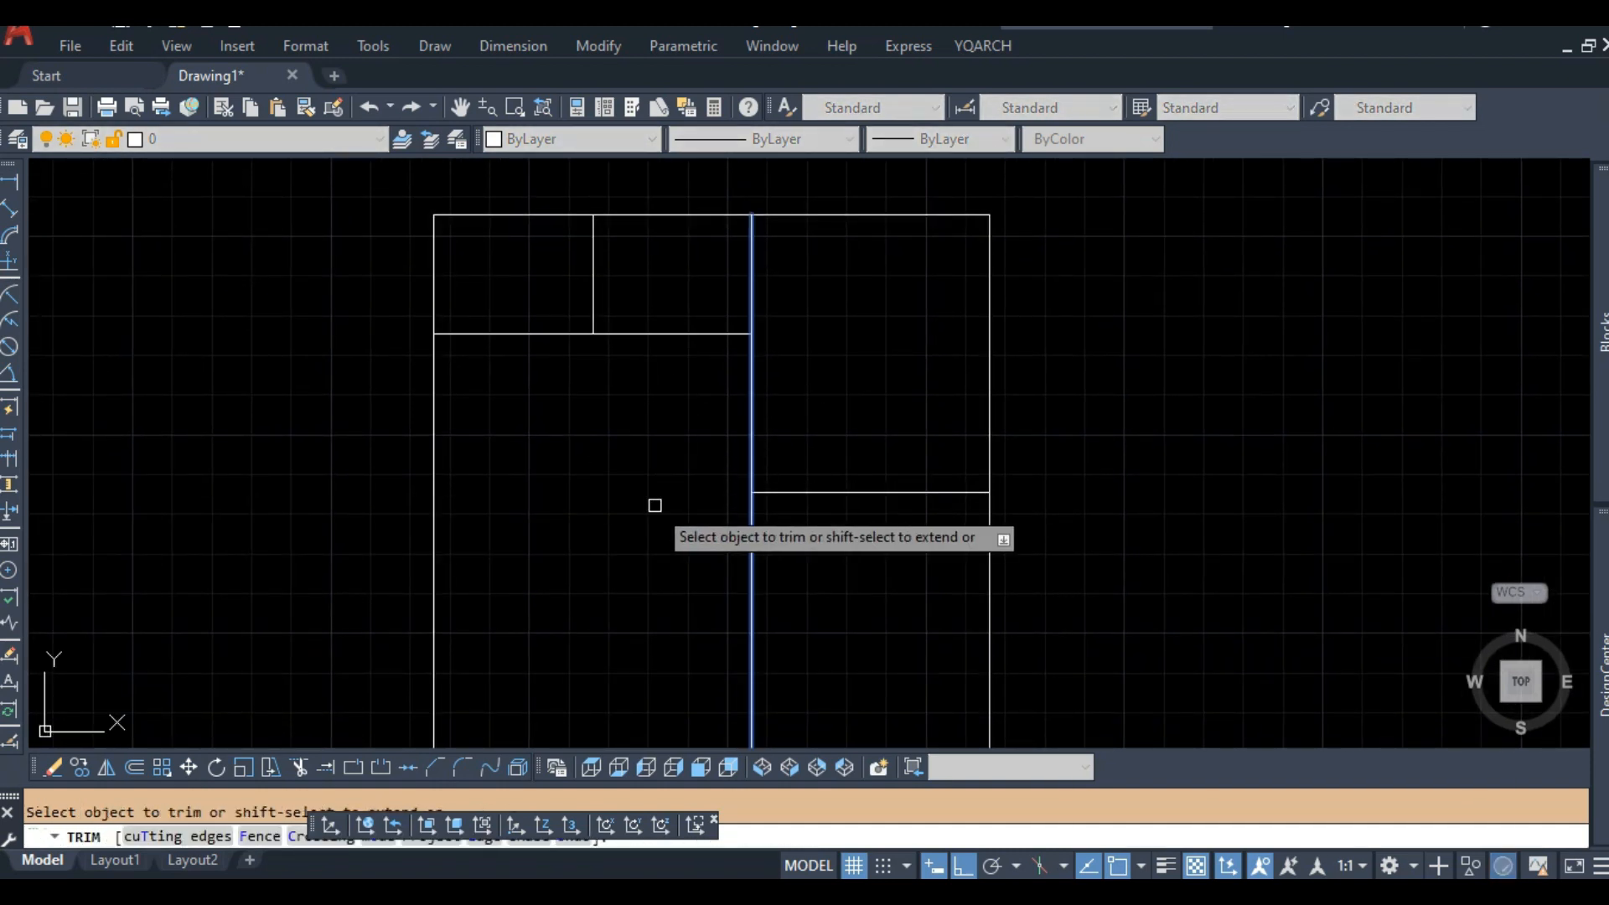
pyautogui.press('space')
# Trim the short horizontal line end between the lower room's right-hand vertical line and the grid's right edge.
pyautogui.scroll(-4, 718, 503)
pyautogui.scroll(2, 735, 534)
pyautogui.moveTo(735, 534); pyautogui.dragTo(735, 350, button='middle')
pyautogui.scroll(4, 826, 578)
pyautogui.press('space')
pyautogui.click(723, 531)
pyautogui.press('space')
pyautogui.click(780, 561)
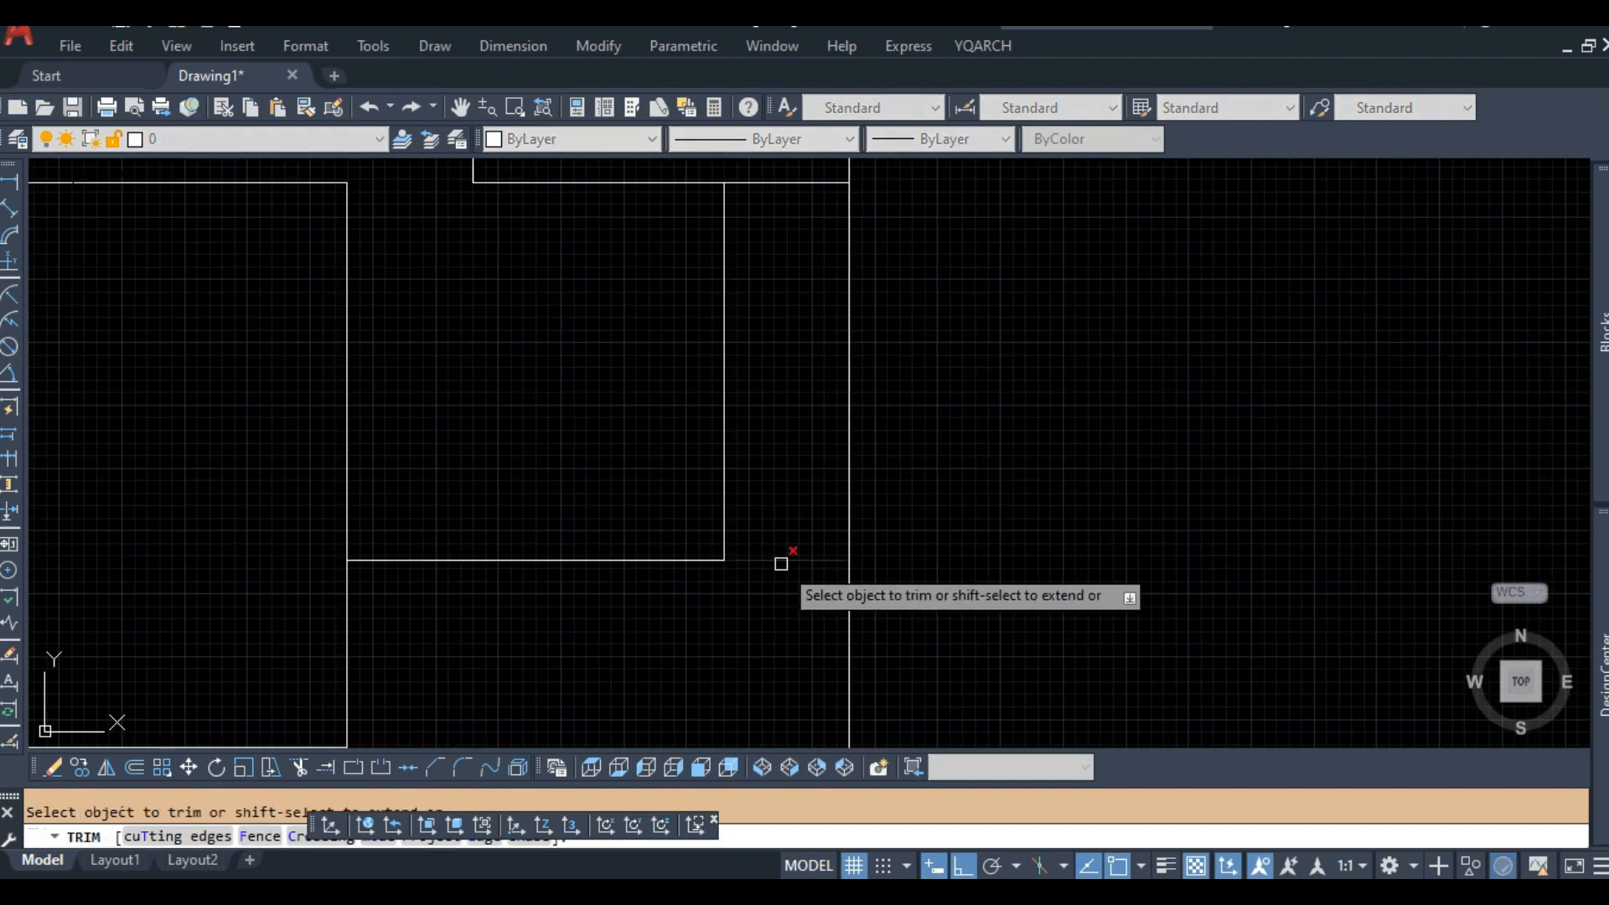
pyautogui.press('space')
pyautogui.scroll(-6, 668, 506)
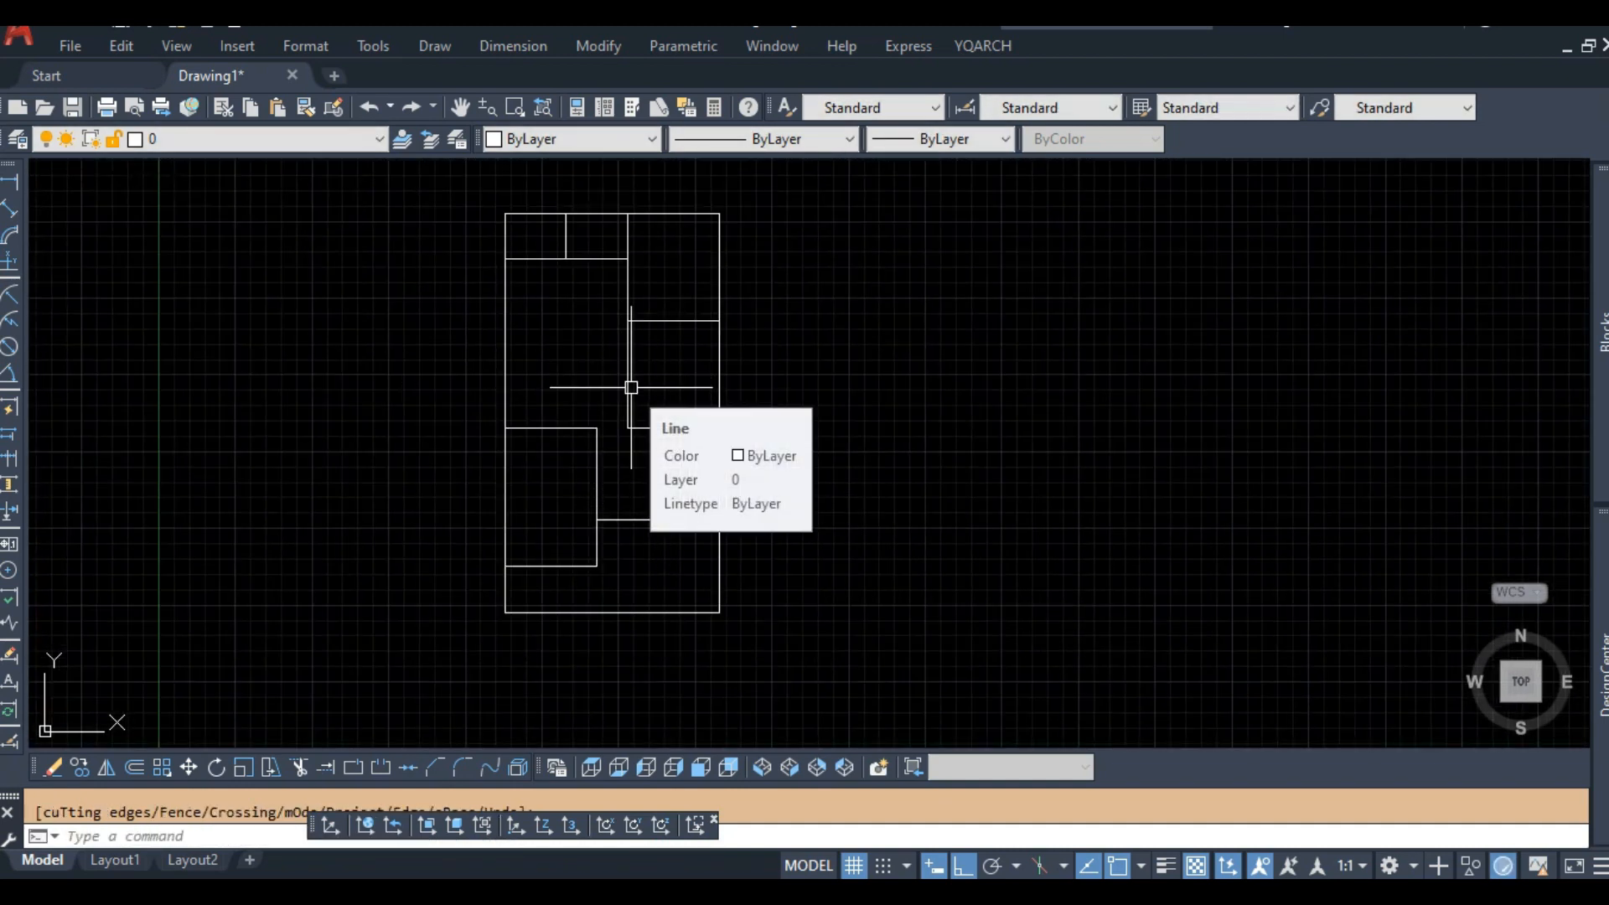
pyautogui.moveTo(577, 333); pyautogui.dragTo(653, 345, button='middle')
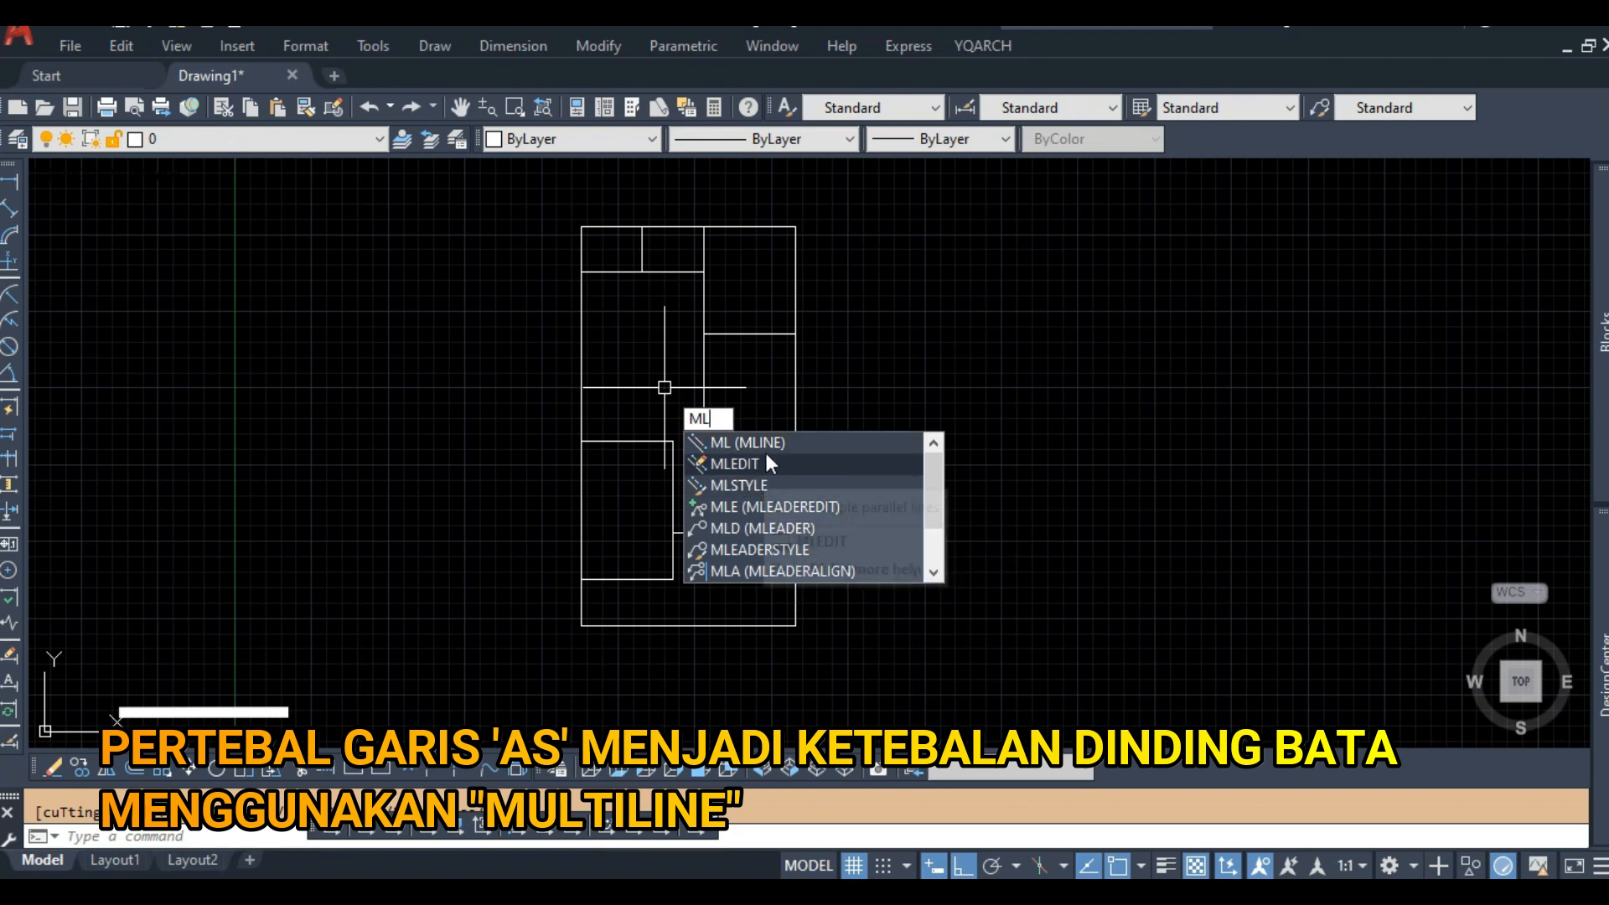
pyautogui.press('Return')
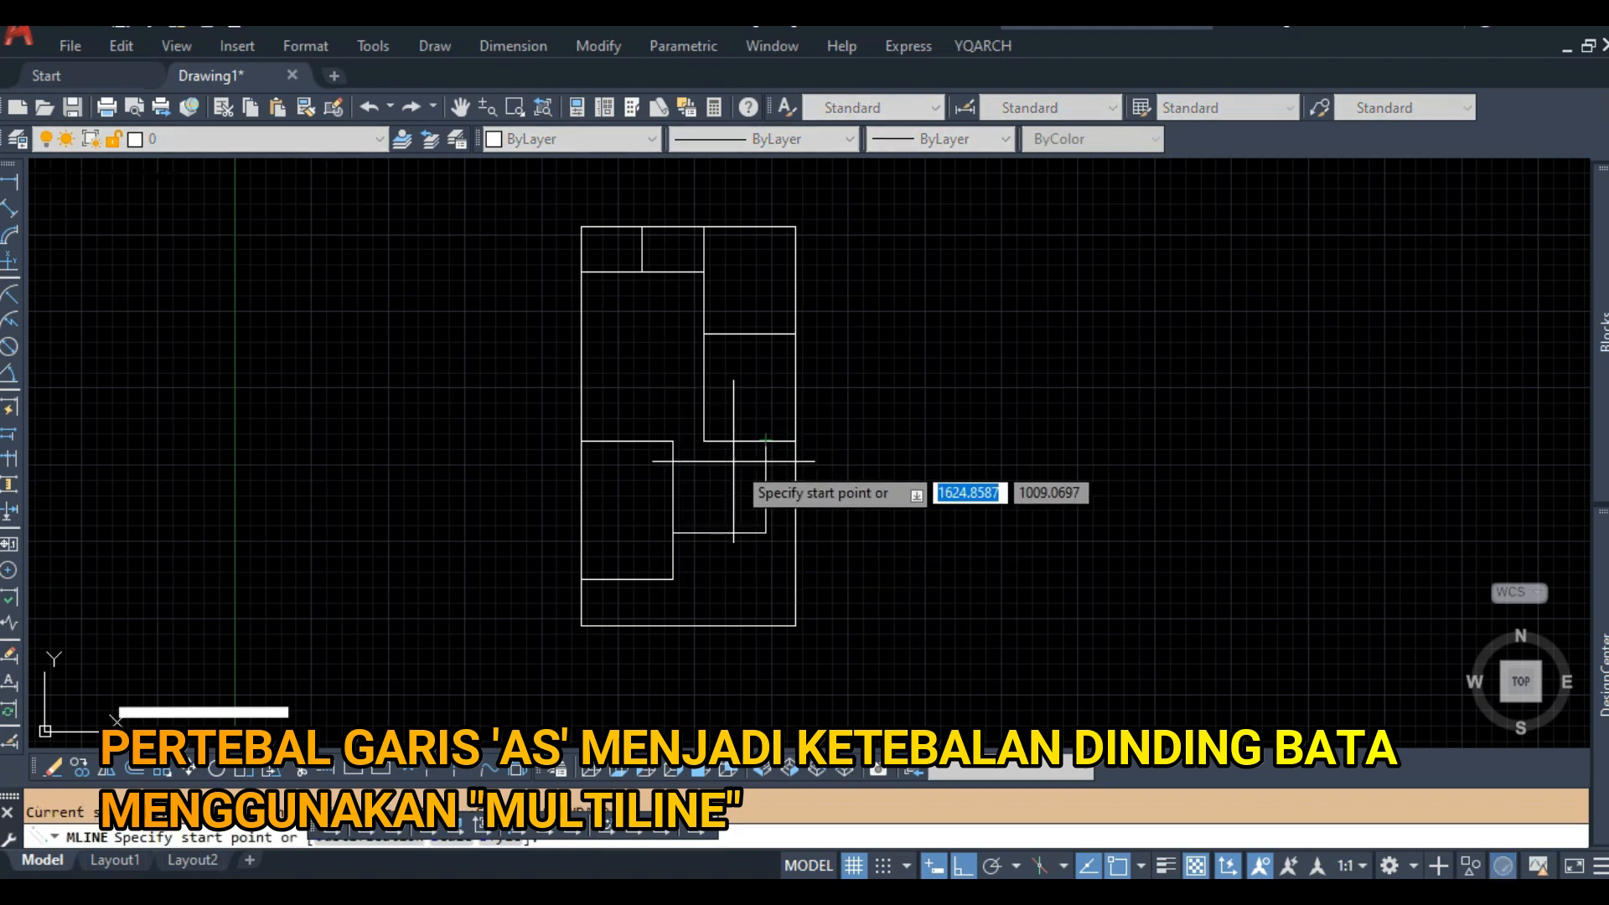
pyautogui.press('Escape')
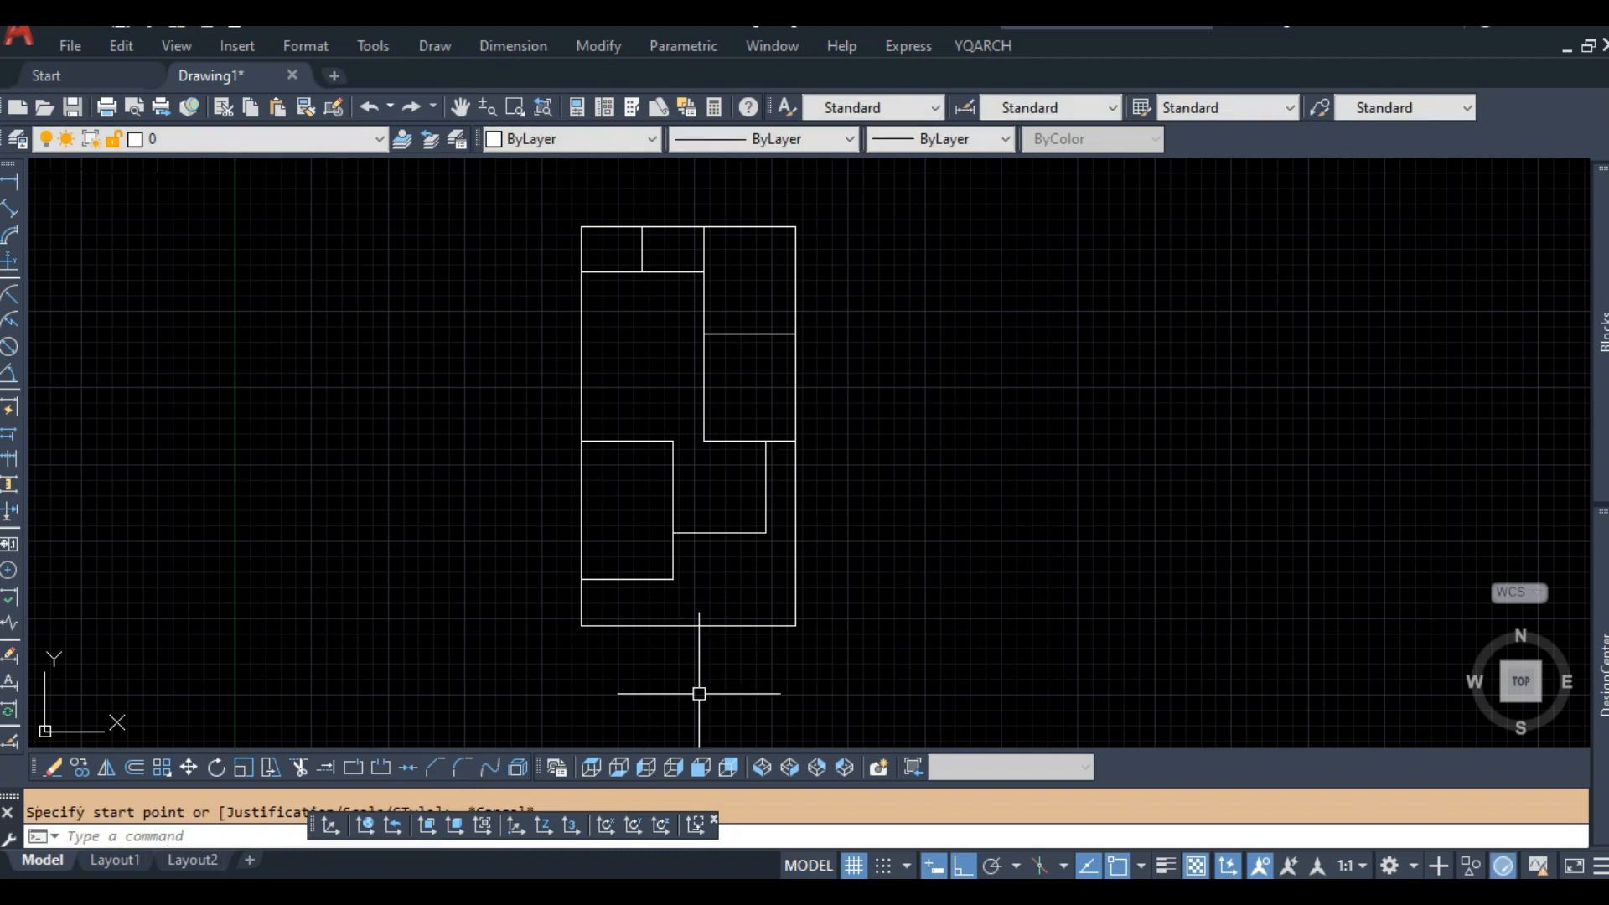
# Dock the floating UCS toolbar clear of the command line, and start a multiline with scale 15 and Zero justification.
pyautogui.moveTo(310, 828); pyautogui.dragTo(1111, 767)
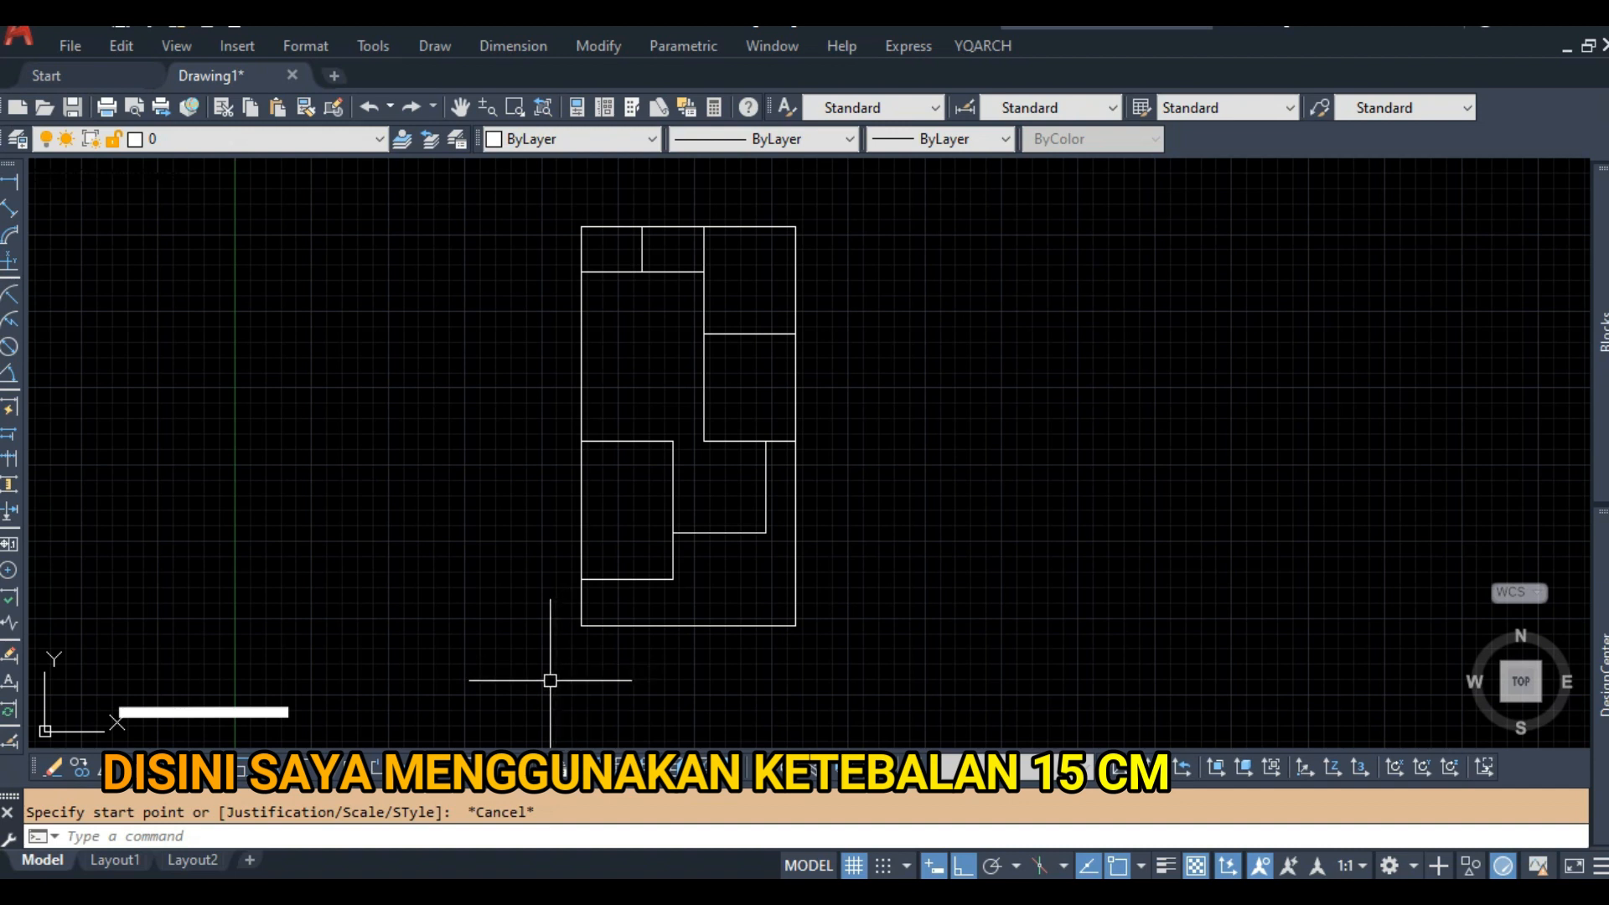
pyautogui.write('ML')
pyautogui.press('Return')
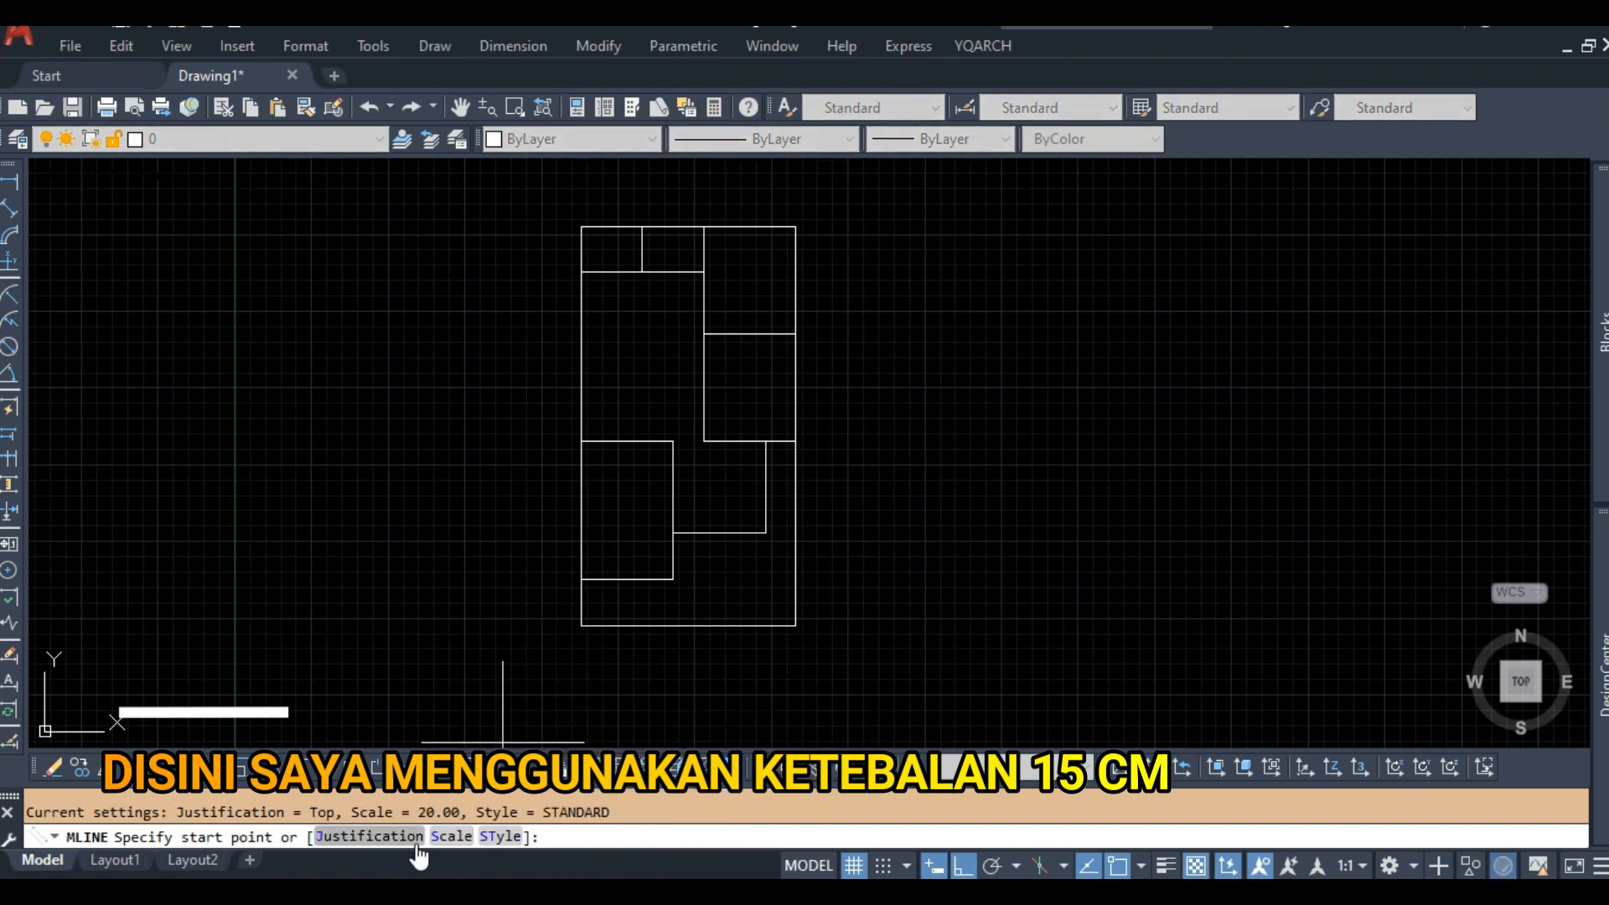
pyautogui.click(452, 836)
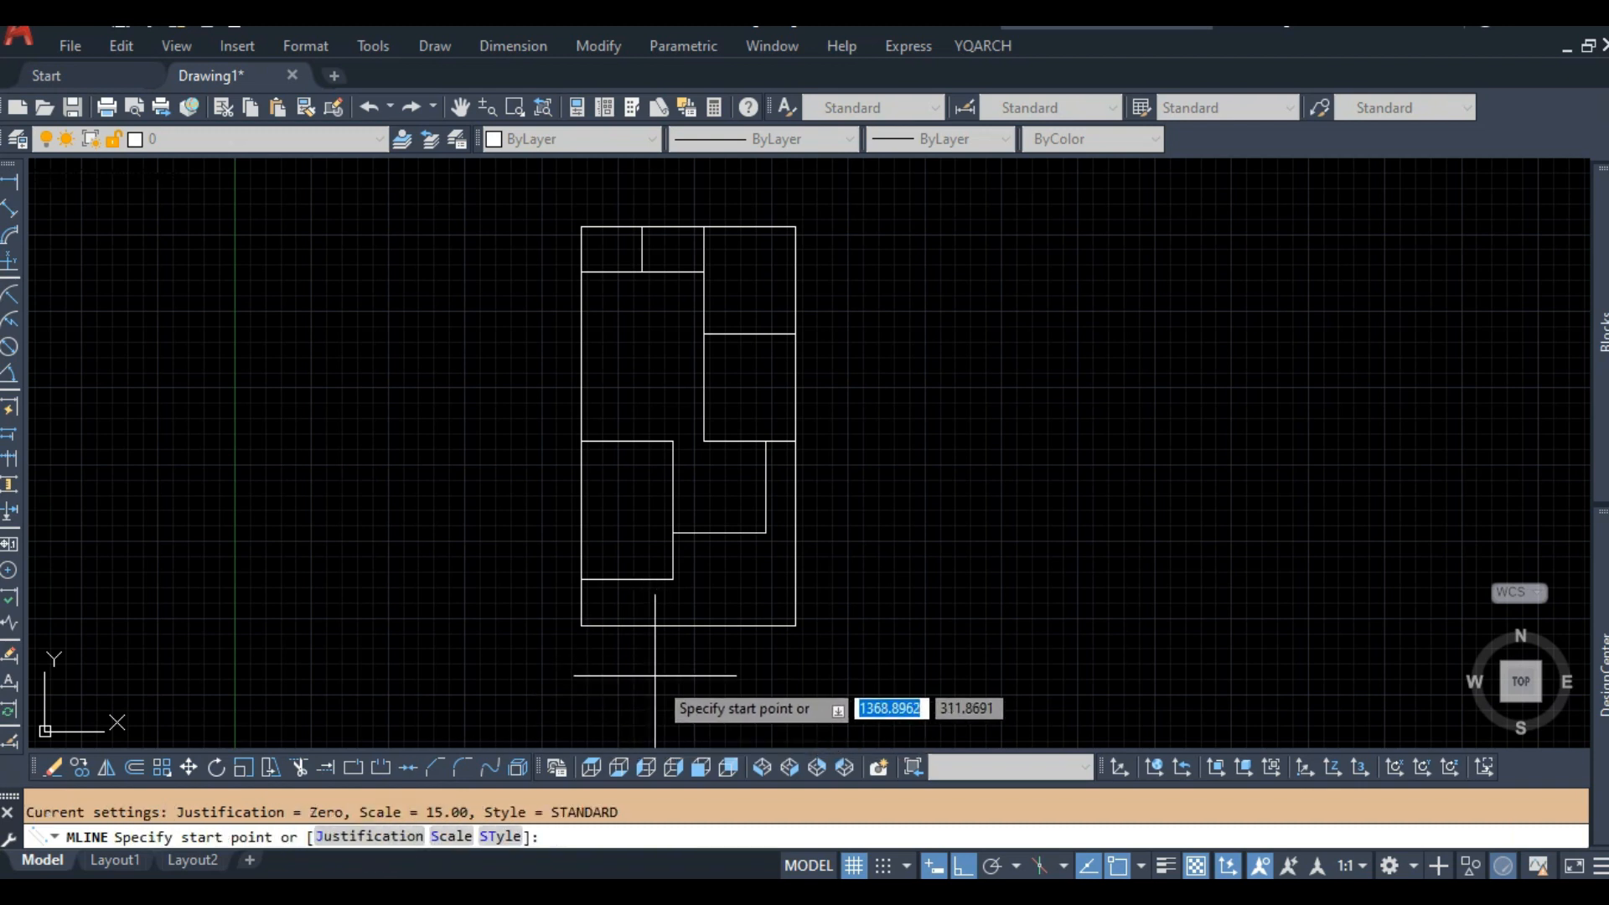
# Draw the outer wall multiline from the plan's lower-left corner along the bottom and up the right side to the upper-right corner.
pyautogui.scroll(4, 650, 670)
pyautogui.scroll(-2, 587, 603)
pyautogui.scroll(2, 537, 600)
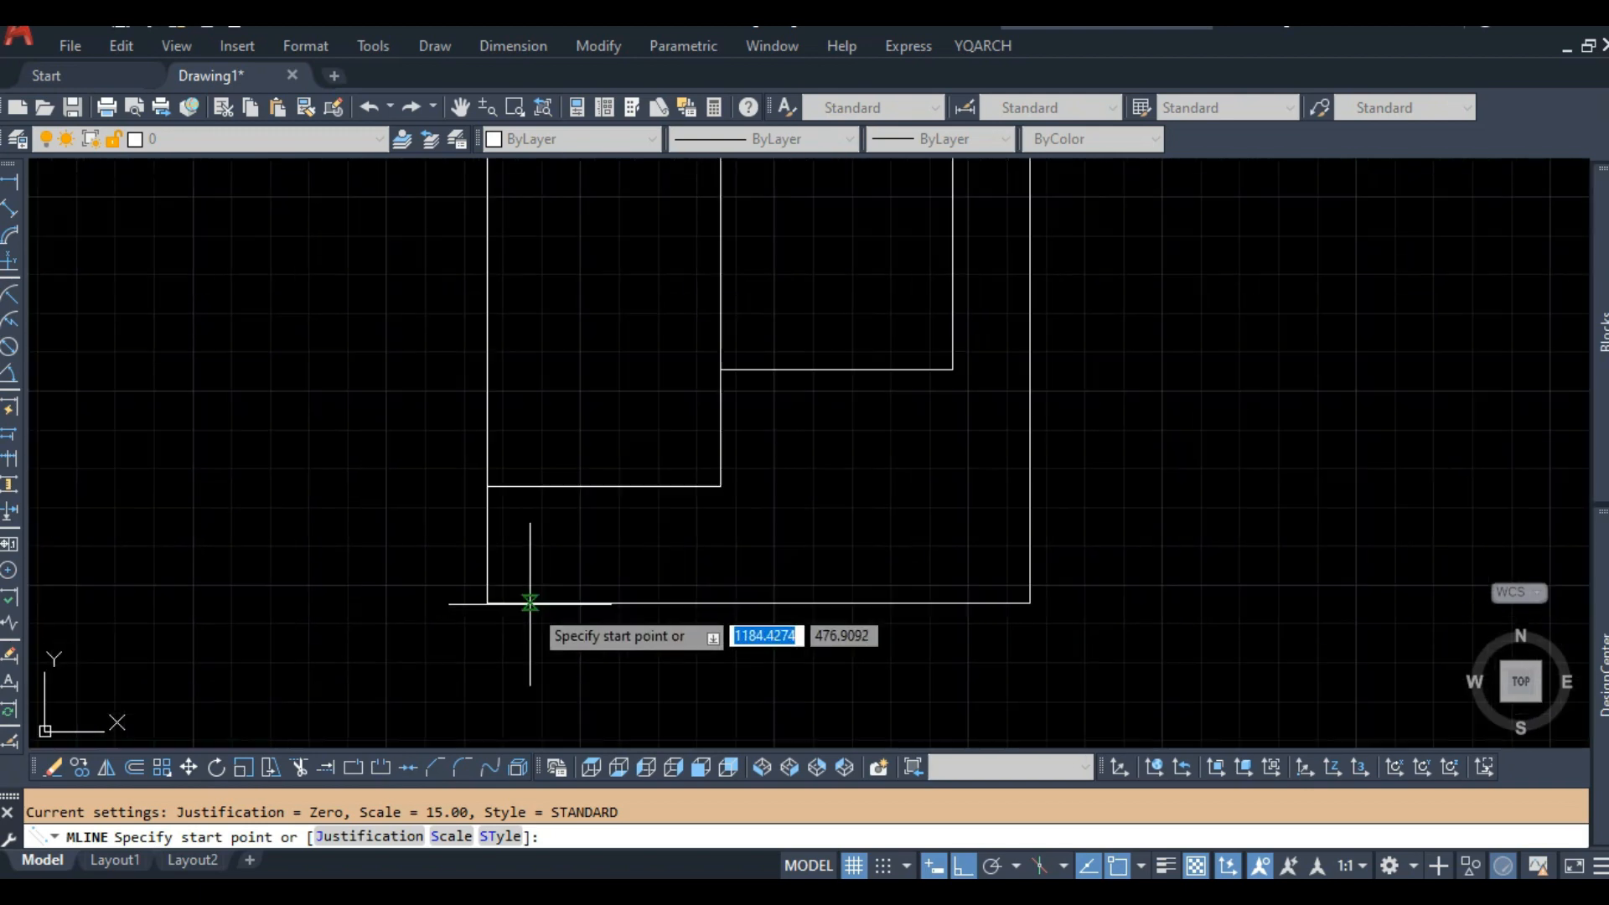
pyautogui.click(487, 602)
pyautogui.click(1033, 603)
pyautogui.scroll(-3, 1042, 566)
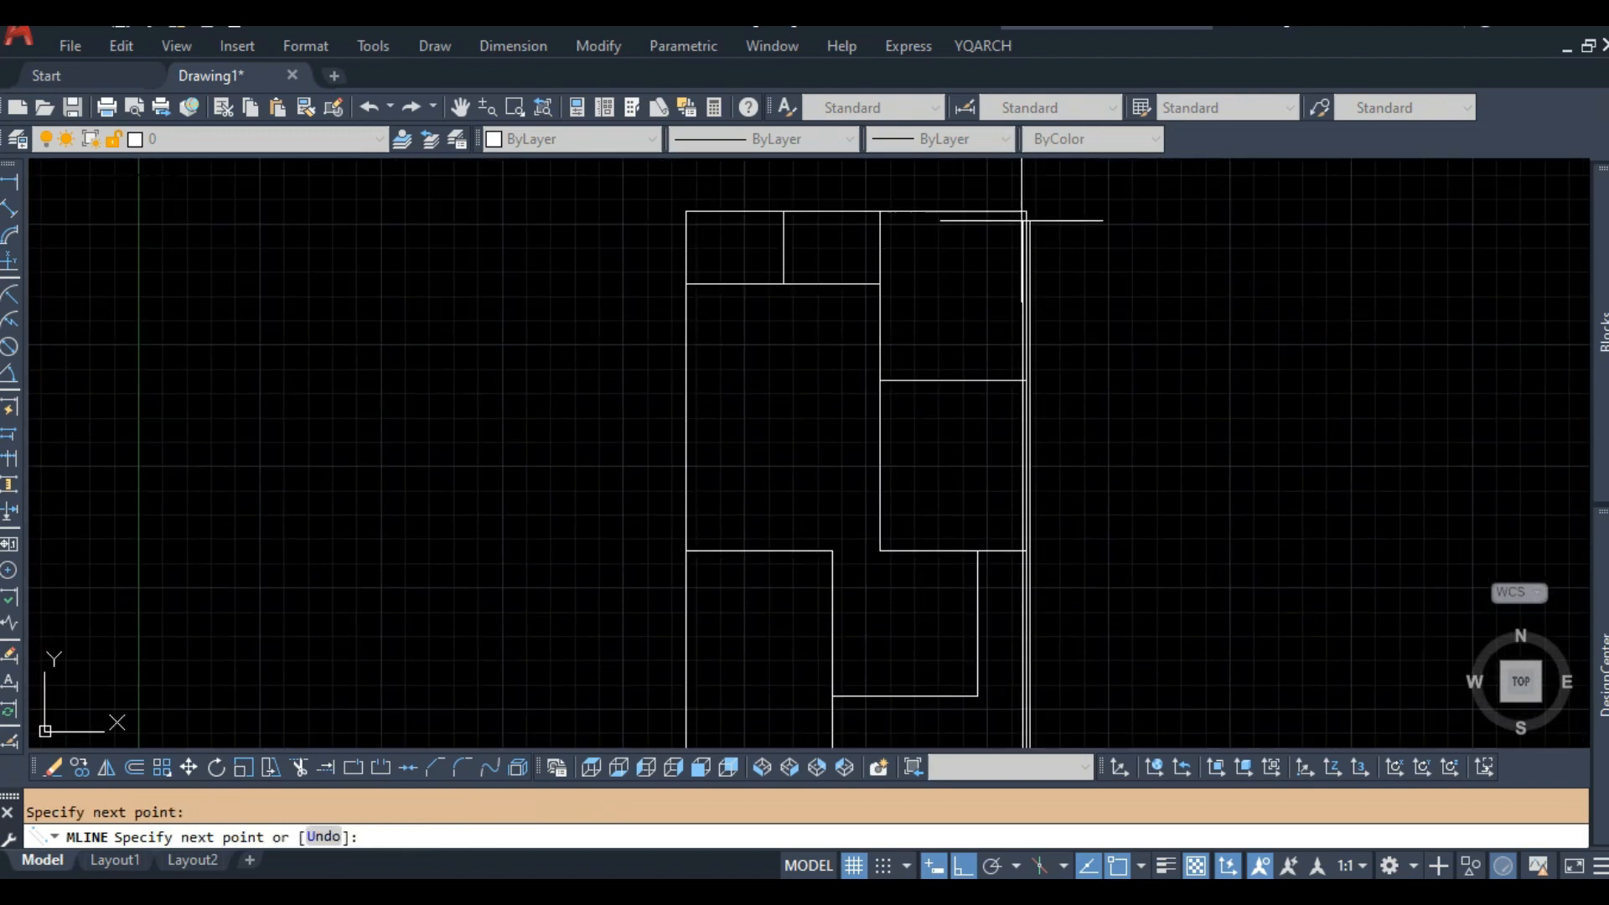
pyautogui.scroll(4, 1033, 191)
pyautogui.click(1035, 192)
# Continue the outer wall multiline along the top edge and down the left side to its starting corner, and finish it.
pyautogui.moveTo(543, 231); pyautogui.dragTo(1128, 282, button='middle')
pyautogui.scroll(2, 289, 262)
pyautogui.click(230, 237)
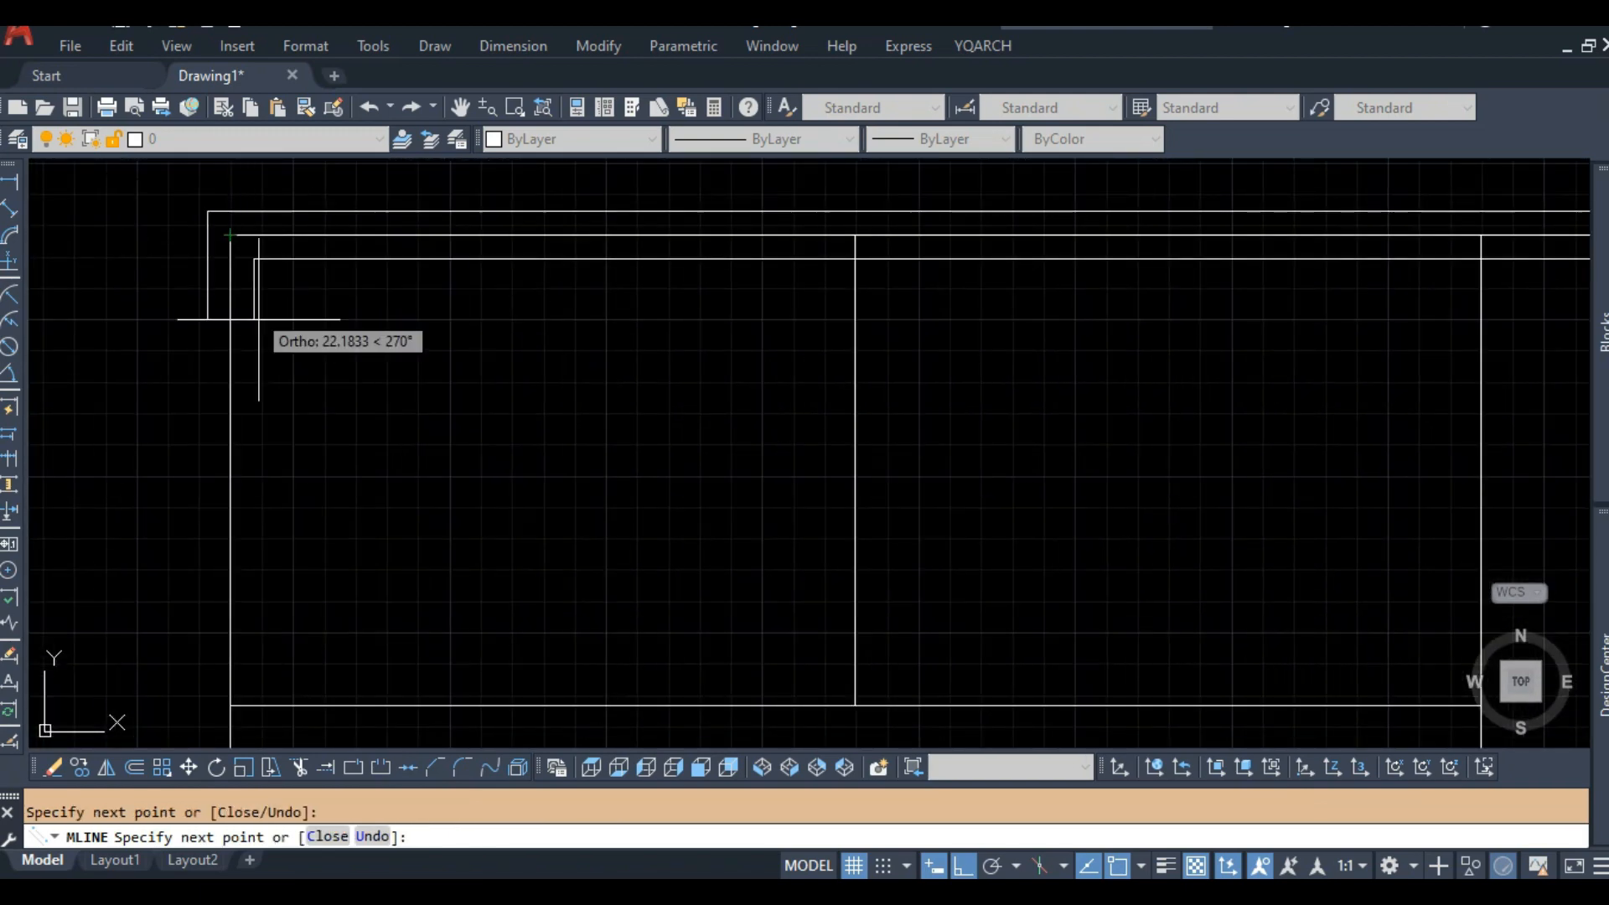
pyautogui.scroll(-9, 281, 352)
pyautogui.moveTo(296, 540); pyautogui.dragTo(424, 248, button='middle')
pyautogui.scroll(7, 415, 410)
pyautogui.scroll(5, 344, 591)
pyautogui.click(354, 567)
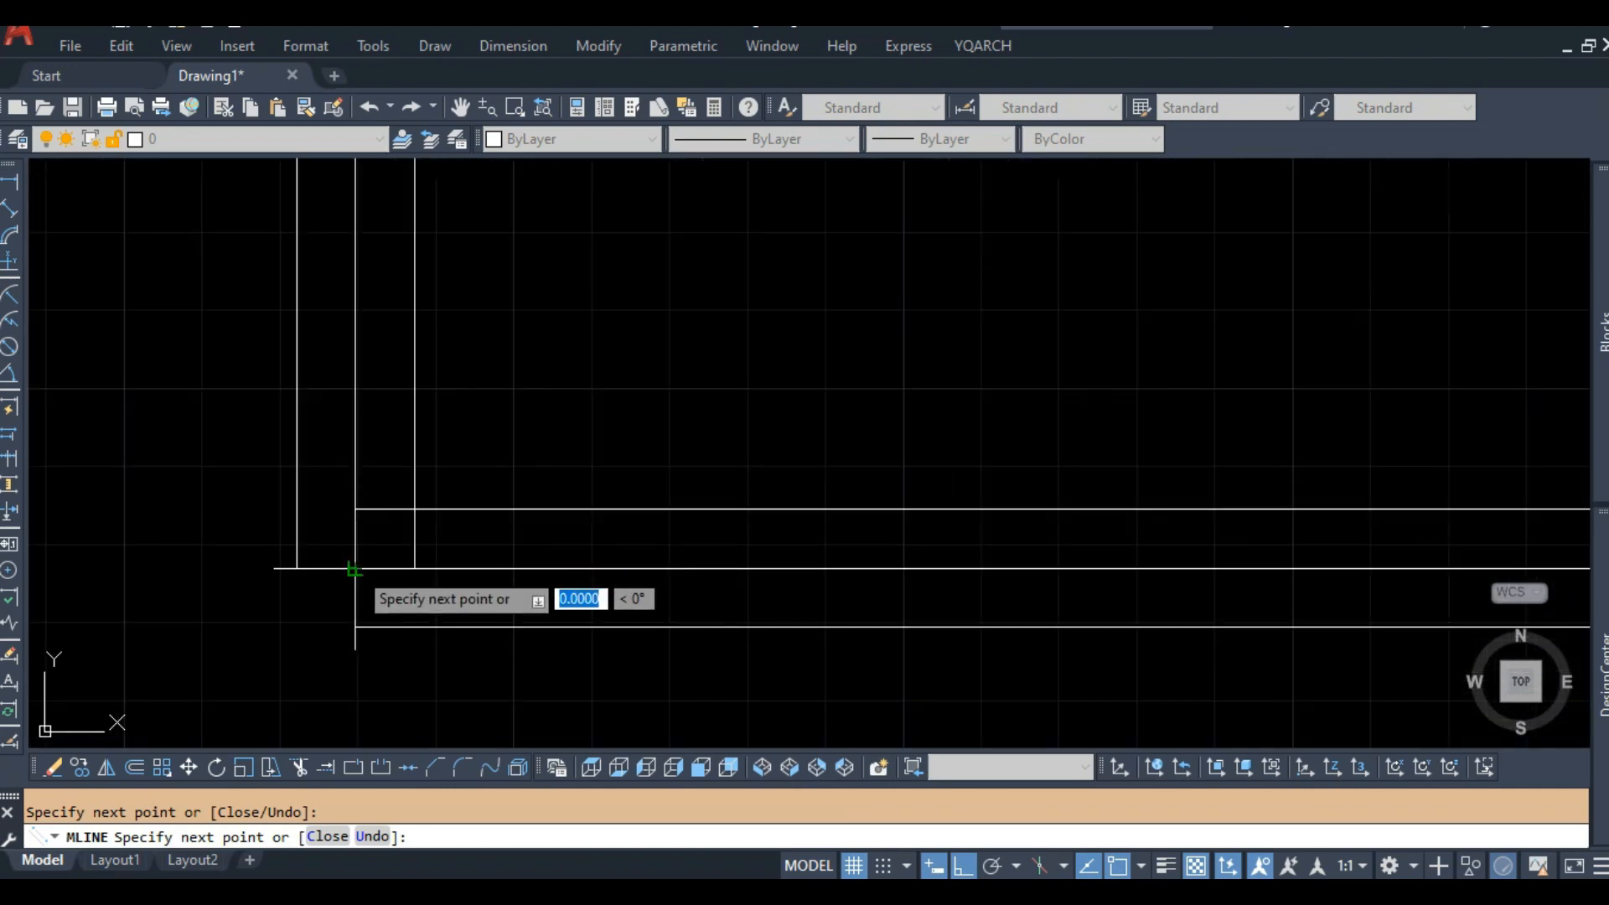
pyautogui.scroll(-11, 358, 568)
pyautogui.press('Return')
# Draw the lower-left room's wall multiline from the left outer wall along its bottom, up its right side and back along its top.
pyautogui.scroll(10, 371, 528)
pyautogui.press('Return')
pyautogui.click(325, 518)
pyautogui.moveTo(1151, 525); pyautogui.dragTo(732, 521, button='middle')
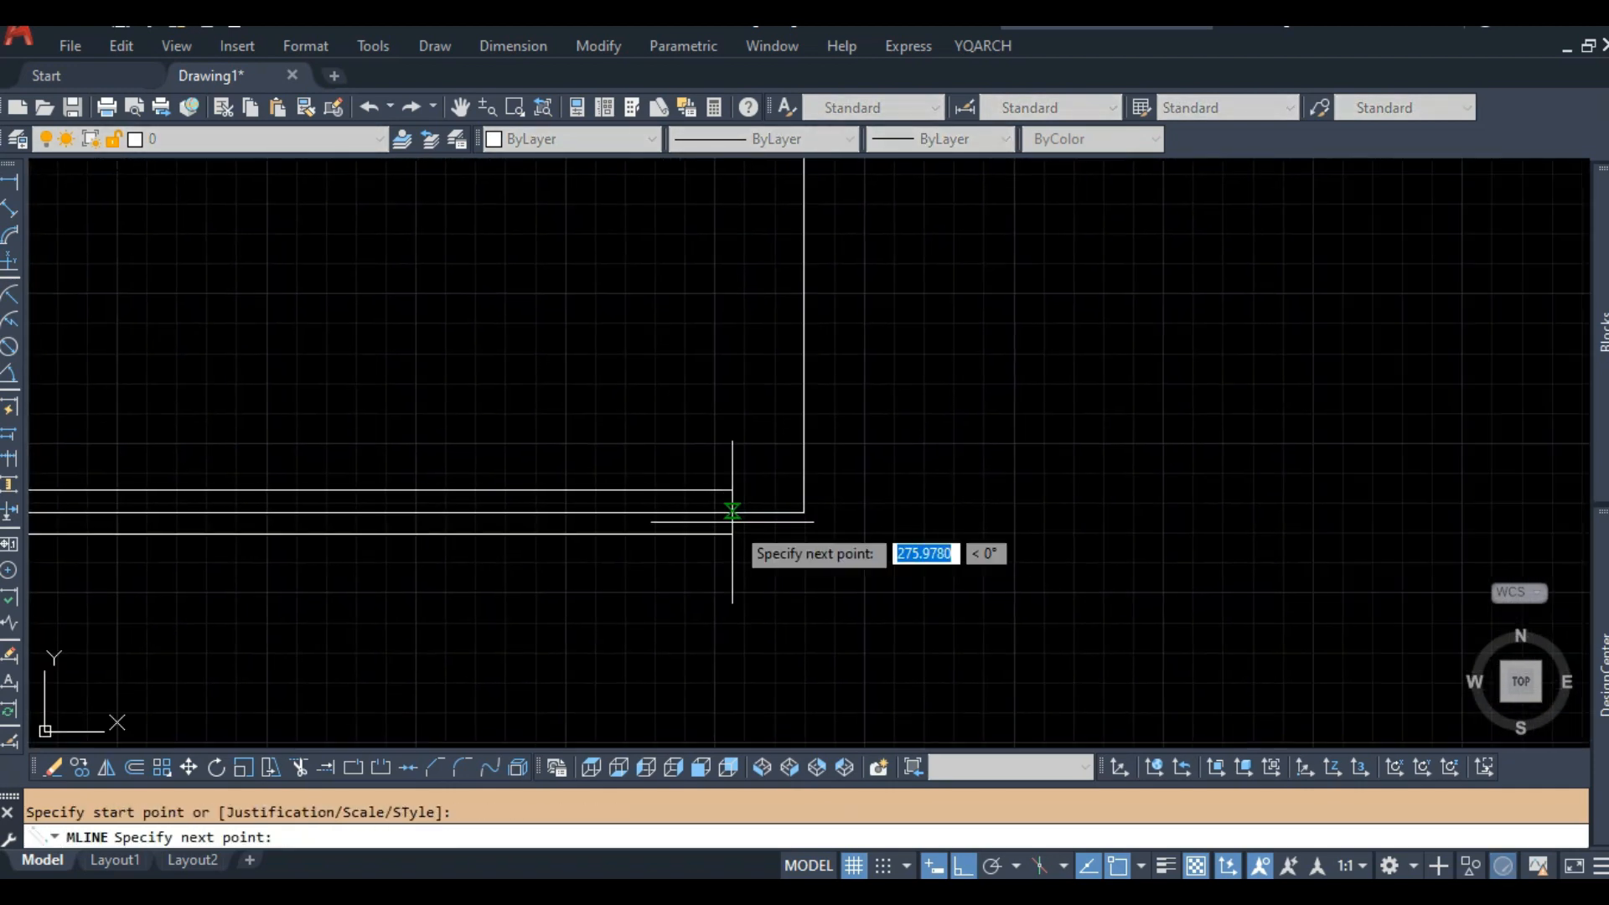
pyautogui.click(804, 511)
pyautogui.scroll(-8, 803, 511)
pyautogui.scroll(4, 812, 331)
pyautogui.click(792, 269)
pyautogui.scroll(6, 489, 268)
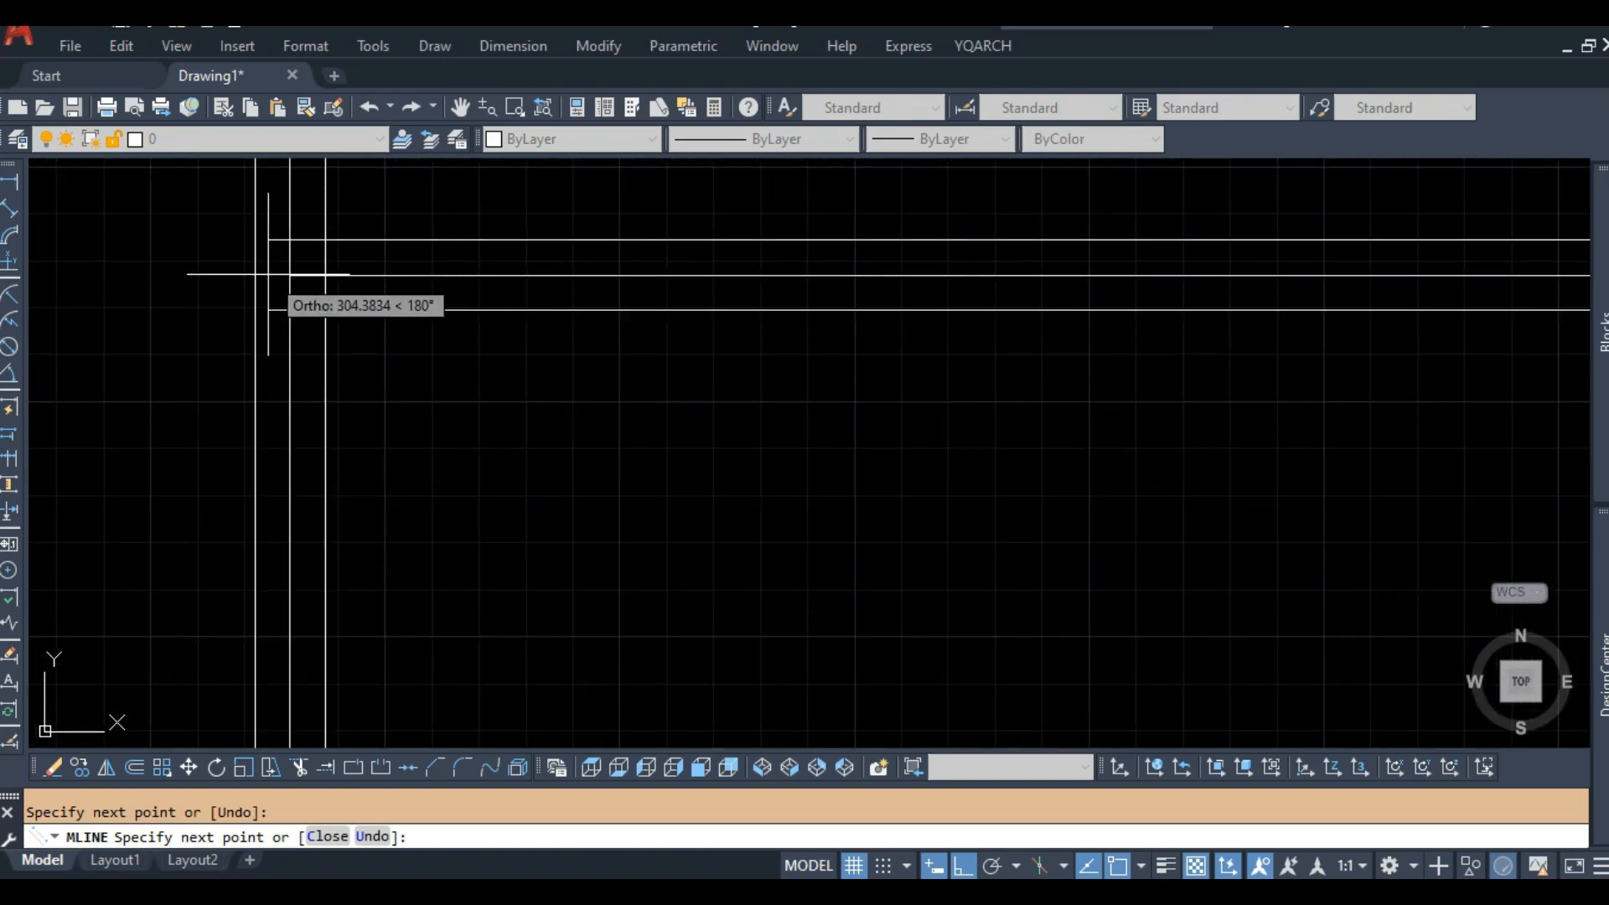
pyautogui.click(290, 275)
pyautogui.press('Return')
# Draw the L-shaped wall multiline along the bottom axis of the right-hand rooms and up their left side to the top outer wall.
pyautogui.scroll(-9, 412, 347)
pyautogui.scroll(2, 528, 477)
pyautogui.moveTo(812, 326); pyautogui.dragTo(812, 539, button='middle')
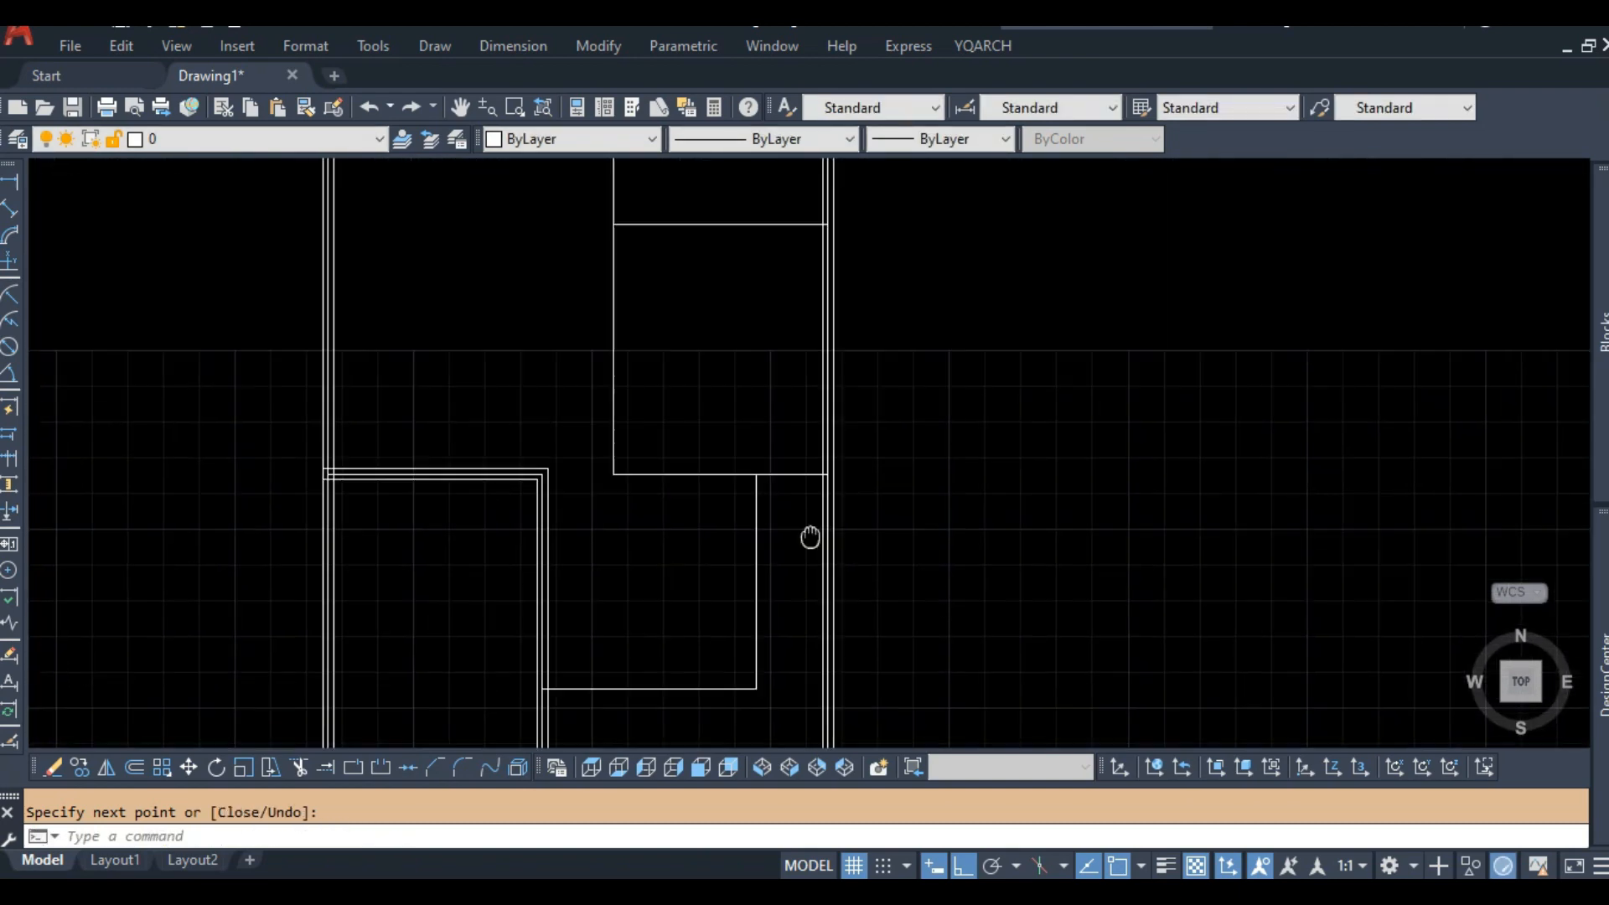
pyautogui.scroll(4, 826, 466)
pyautogui.press('Return')
pyautogui.click(273, 495)
pyautogui.moveTo(310, 252); pyautogui.dragTo(467, 674, button='middle')
pyautogui.scroll(-6, 511, 666)
pyautogui.scroll(10, 499, 429)
pyautogui.click(434, 251)
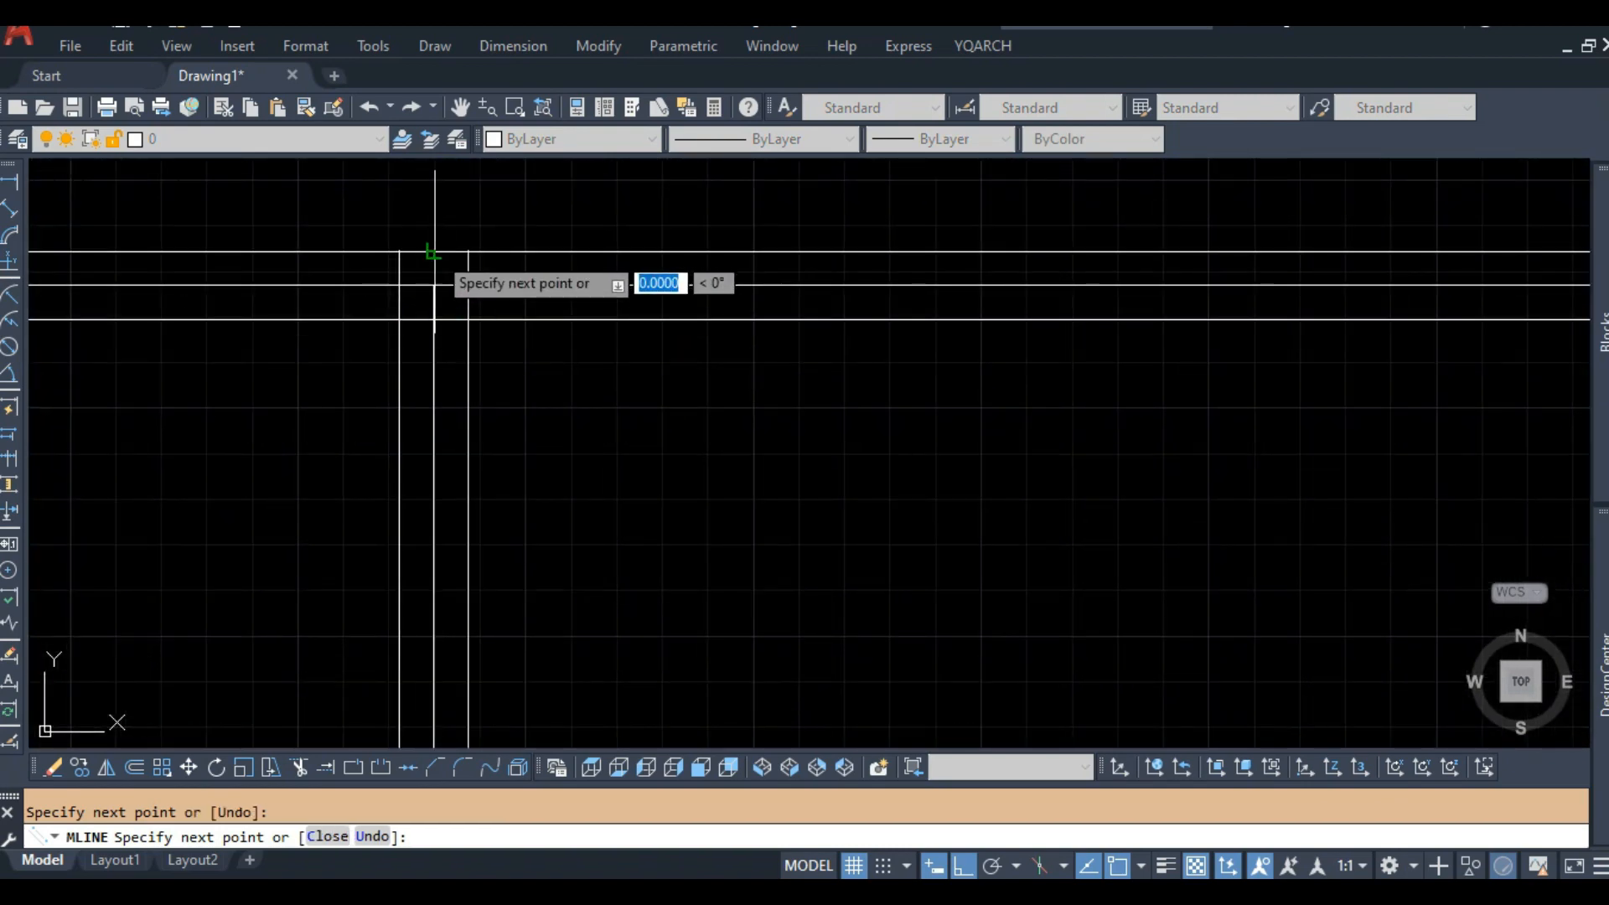
pyautogui.press('Return')
# Draw the horizontal multiline wall separating the two right-hand rooms, from the inner vertical wall to the right outer wall.
pyautogui.scroll(-12, 435, 251)
pyautogui.scroll(9, 438, 388)
pyautogui.press('Return')
pyautogui.click(406, 520)
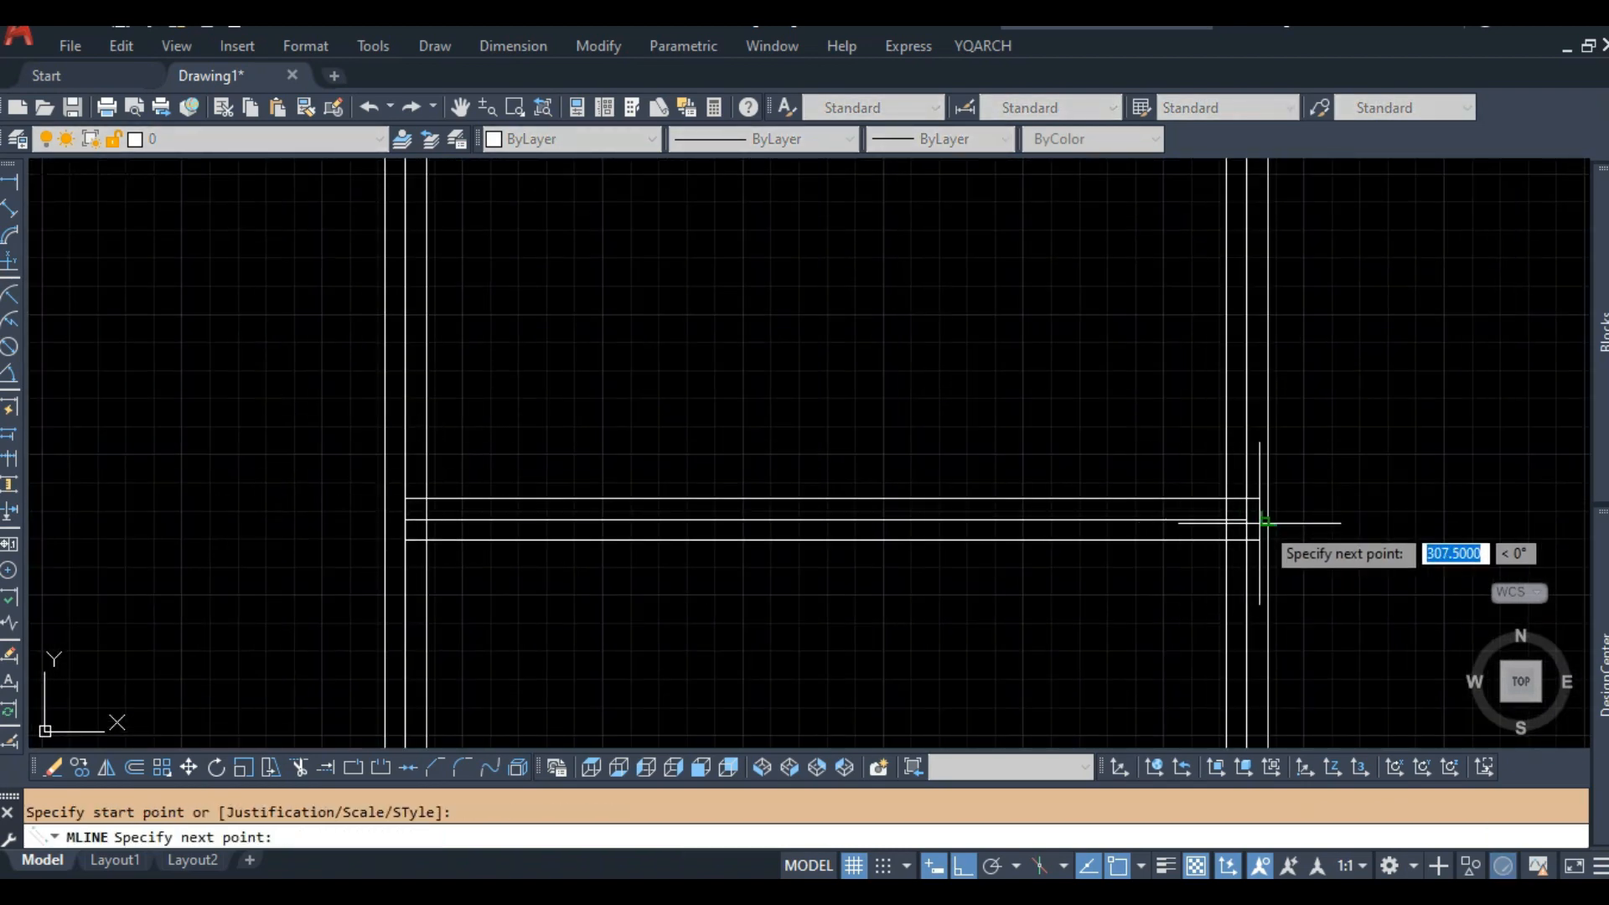
pyautogui.click(1260, 521)
pyautogui.scroll(-3, 1215, 516)
# Draw the horizontal multiline wall beneath the two small upper-left rooms, from the left outer wall to the inner vertical wall.
pyautogui.scroll(2, 1165, 510)
pyautogui.press('Return')
pyautogui.click(533, 388)
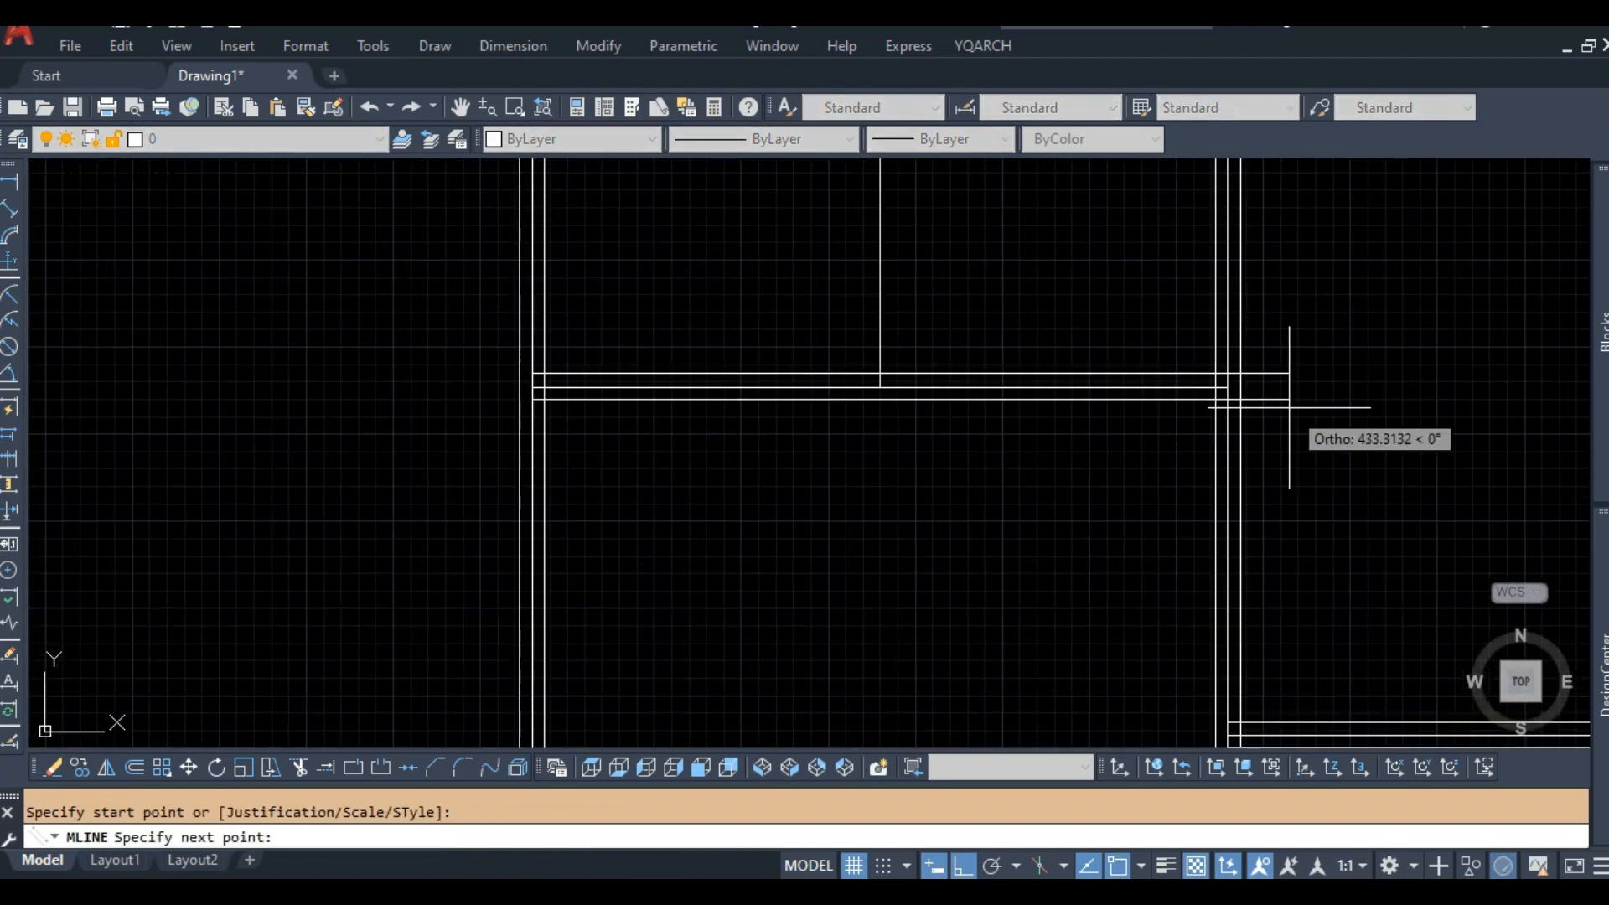
pyautogui.scroll(2, 1280, 408)
pyautogui.click(1215, 374)
pyautogui.press('Return')
# Draw the vertical multiline wall dividing the two small upper-left rooms, from their bottom wall up to the top outer wall.
pyautogui.scroll(-4, 1207, 377)
pyautogui.scroll(6, 989, 326)
pyautogui.press('Return')
pyautogui.click(948, 551)
pyautogui.scroll(-2, 946, 550)
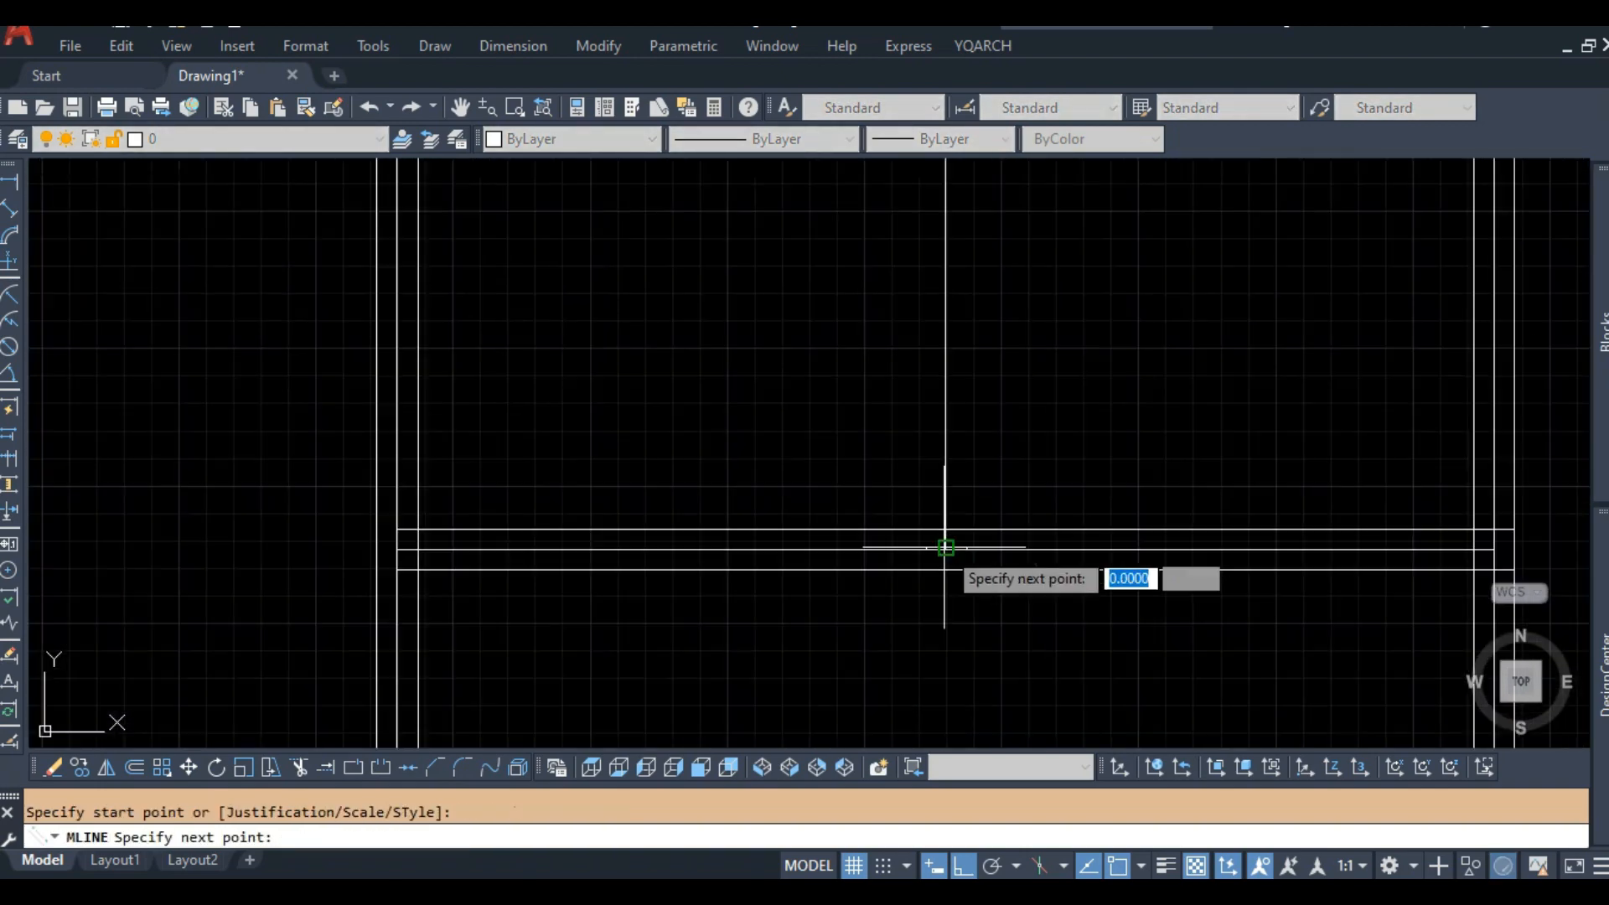
pyautogui.moveTo(953, 340); pyautogui.dragTo(914, 569, button='middle')
pyautogui.click(909, 344)
pyautogui.press('Return')
# Draw an L-shaped multiline wall 300 cm right from the lower-left room's right wall, then up to the right-hand room's bottom wall.
pyautogui.scroll(-6, 963, 215)
pyautogui.moveTo(977, 428); pyautogui.dragTo(731, 253, button='middle')
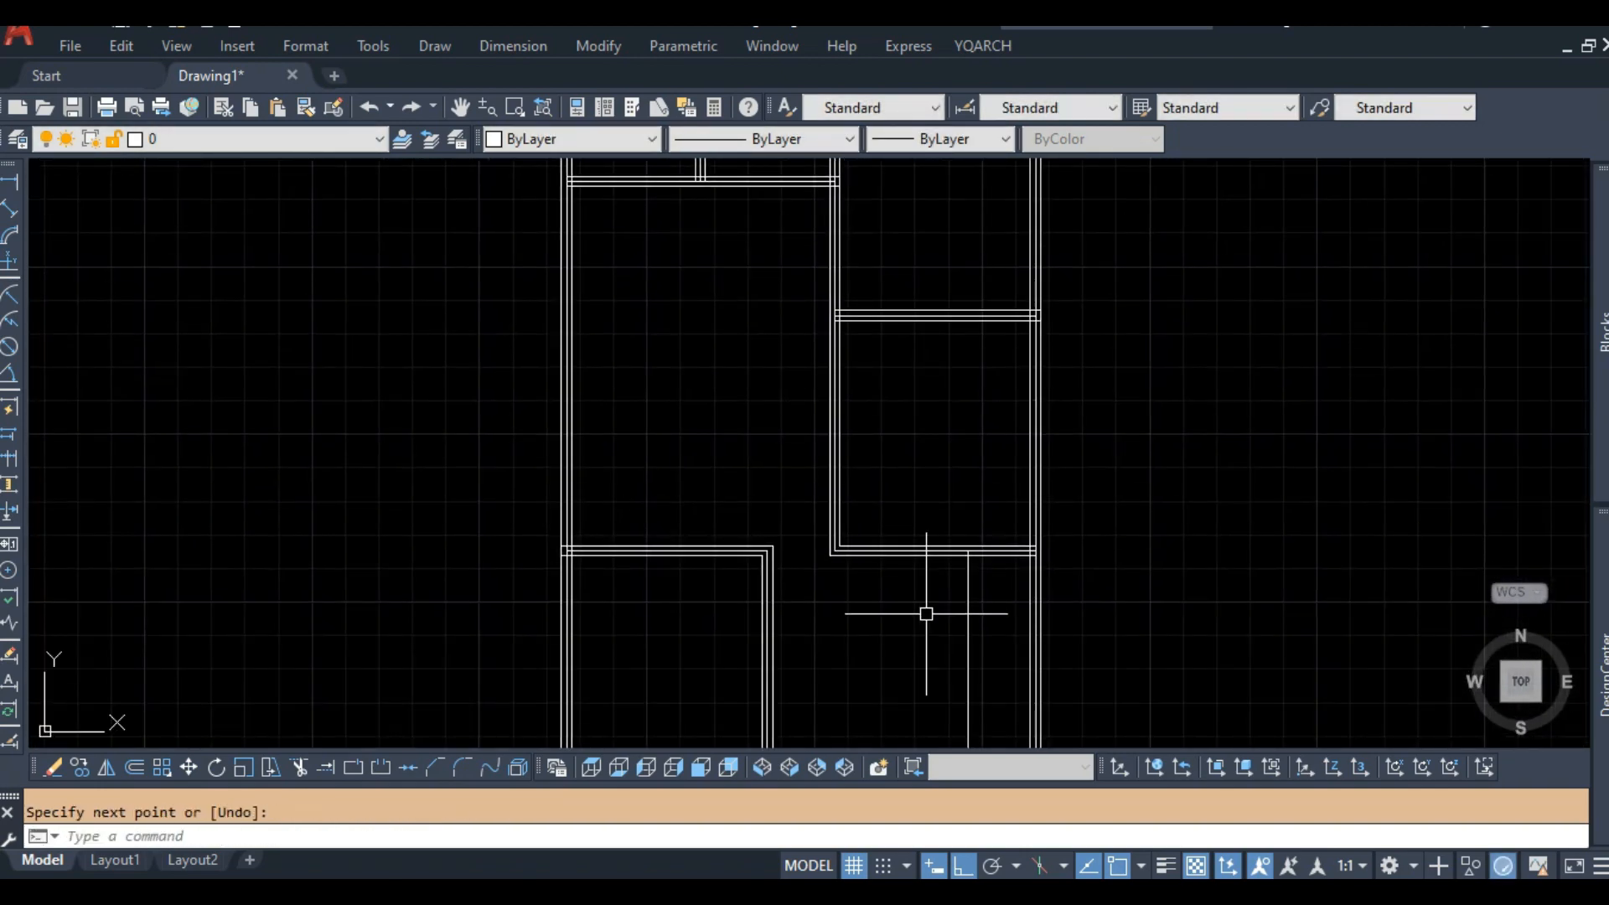
pyautogui.moveTo(927, 615); pyautogui.dragTo(737, 369, button='middle')
pyautogui.scroll(6, 605, 517)
pyautogui.press('Return')
pyautogui.click(492, 523)
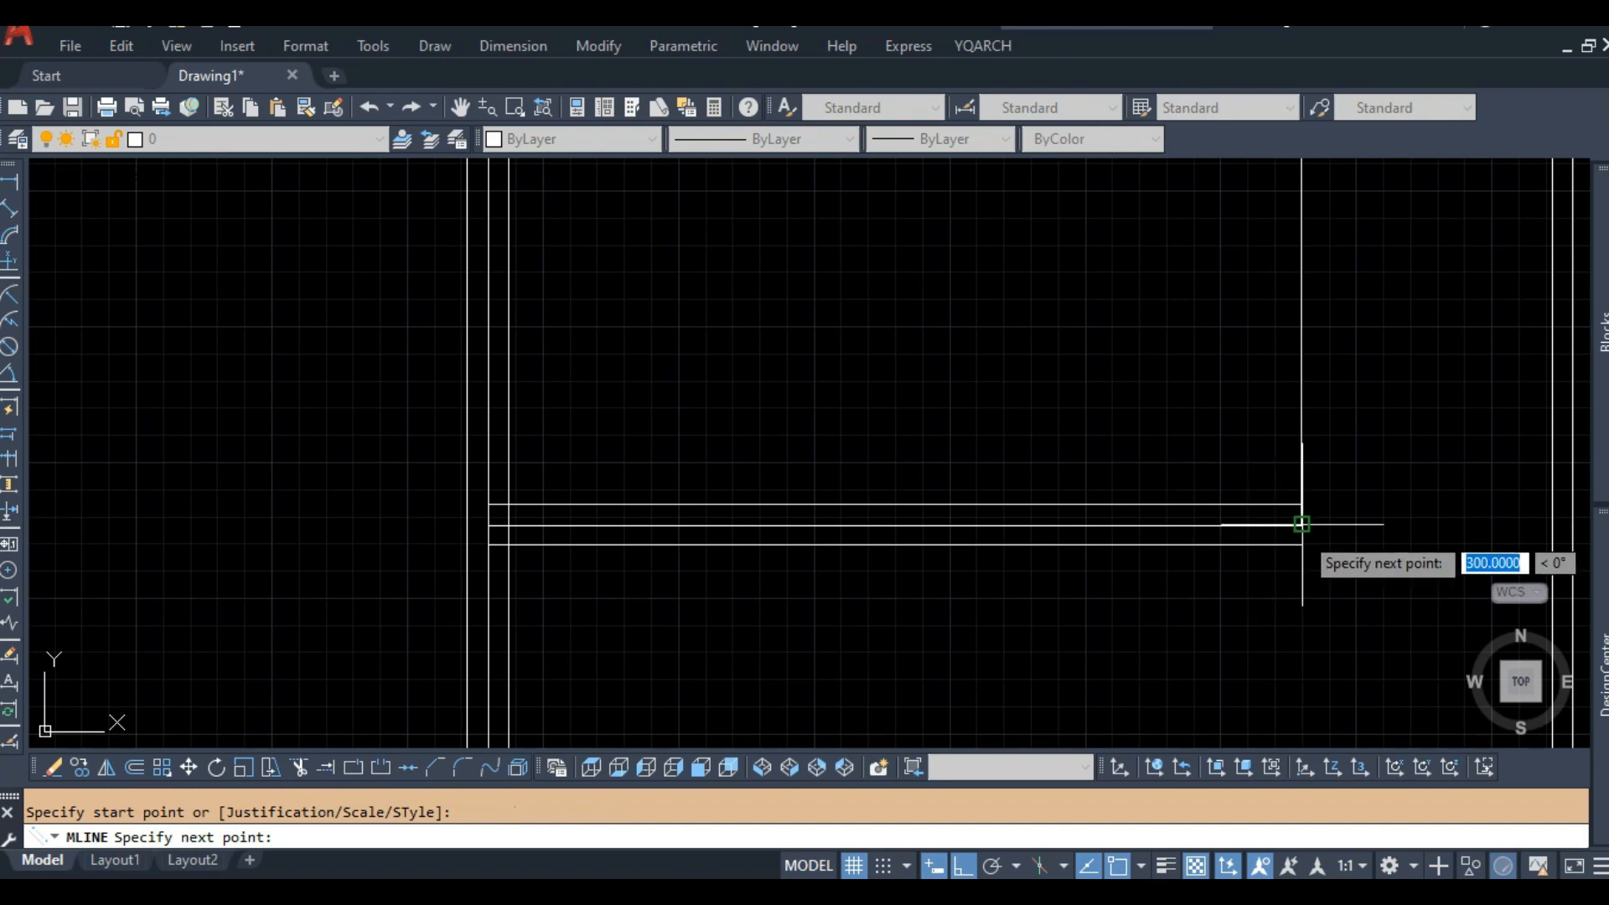
pyautogui.click(1302, 525)
pyautogui.scroll(-4, 1301, 526)
pyautogui.moveTo(1298, 330); pyautogui.dragTo(1207, 545, button='middle')
pyautogui.scroll(6, 1223, 427)
pyautogui.click(1168, 399)
pyautogui.press('Return')
pyautogui.scroll(-5, 1031, 531)
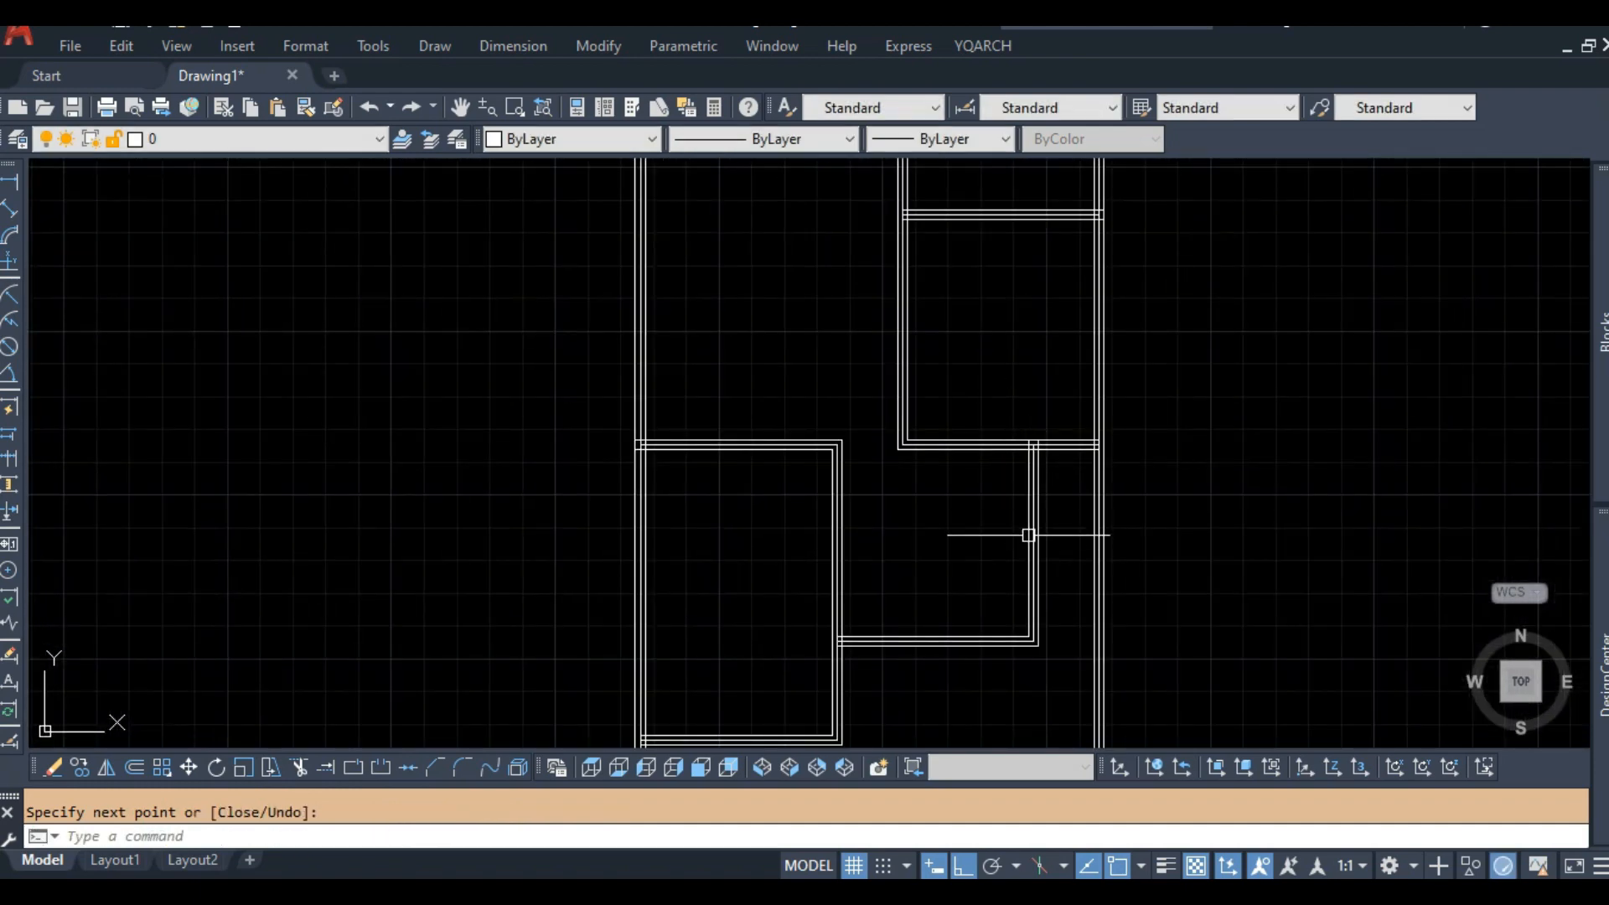
pyautogui.scroll(-2, 963, 511)
pyautogui.moveTo(963, 510); pyautogui.dragTo(872, 532, button='middle')
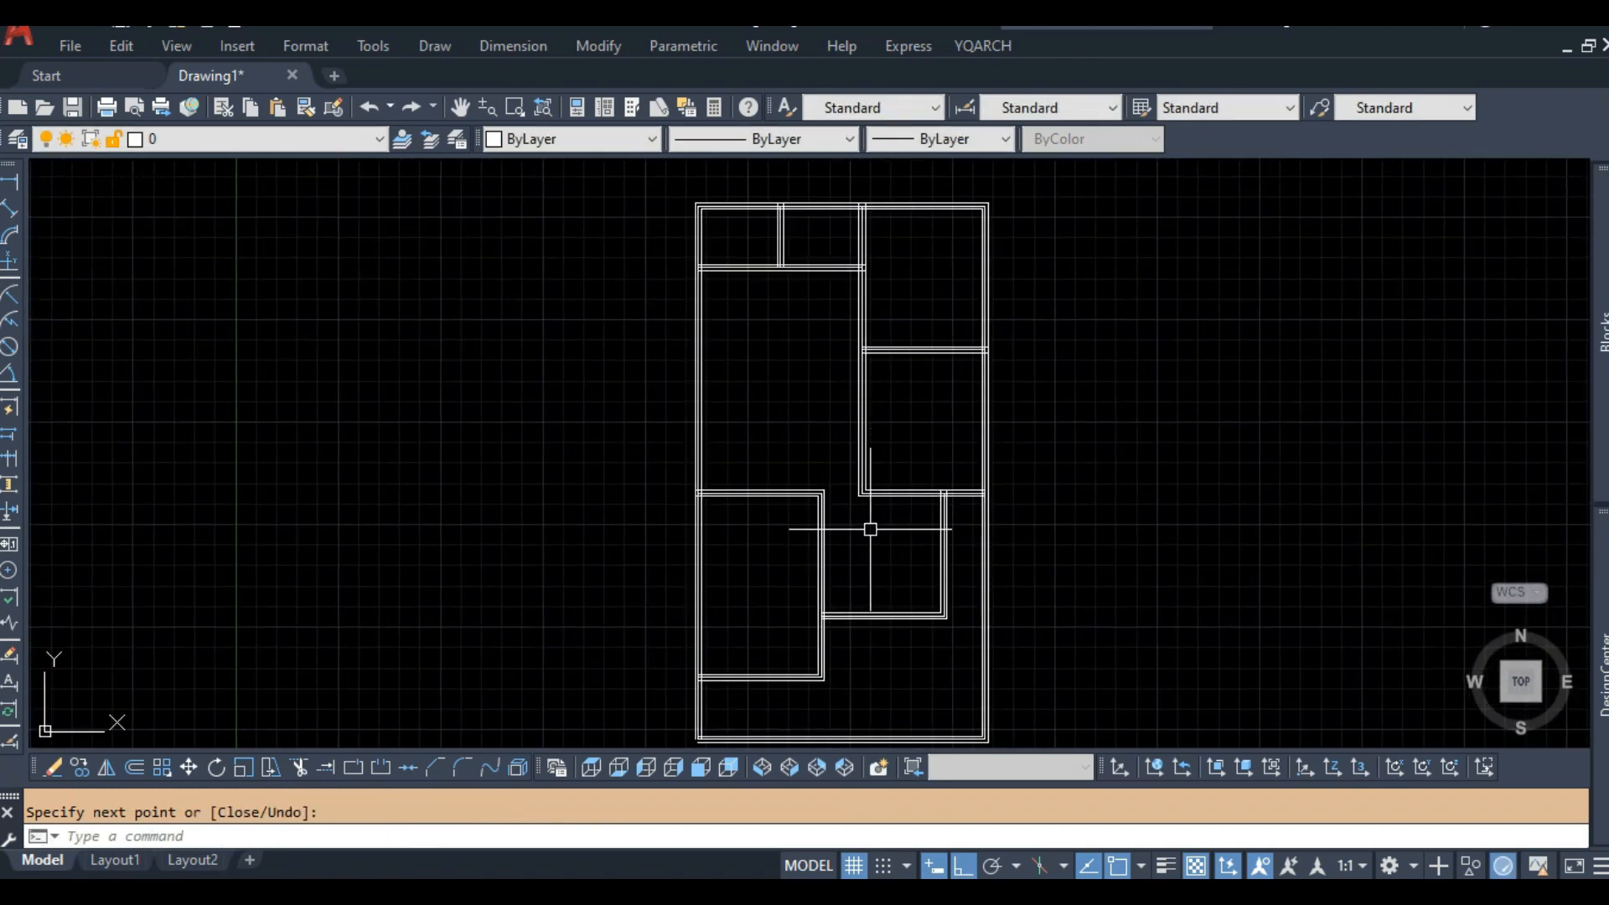
pyautogui.scroll(2, 872, 529)
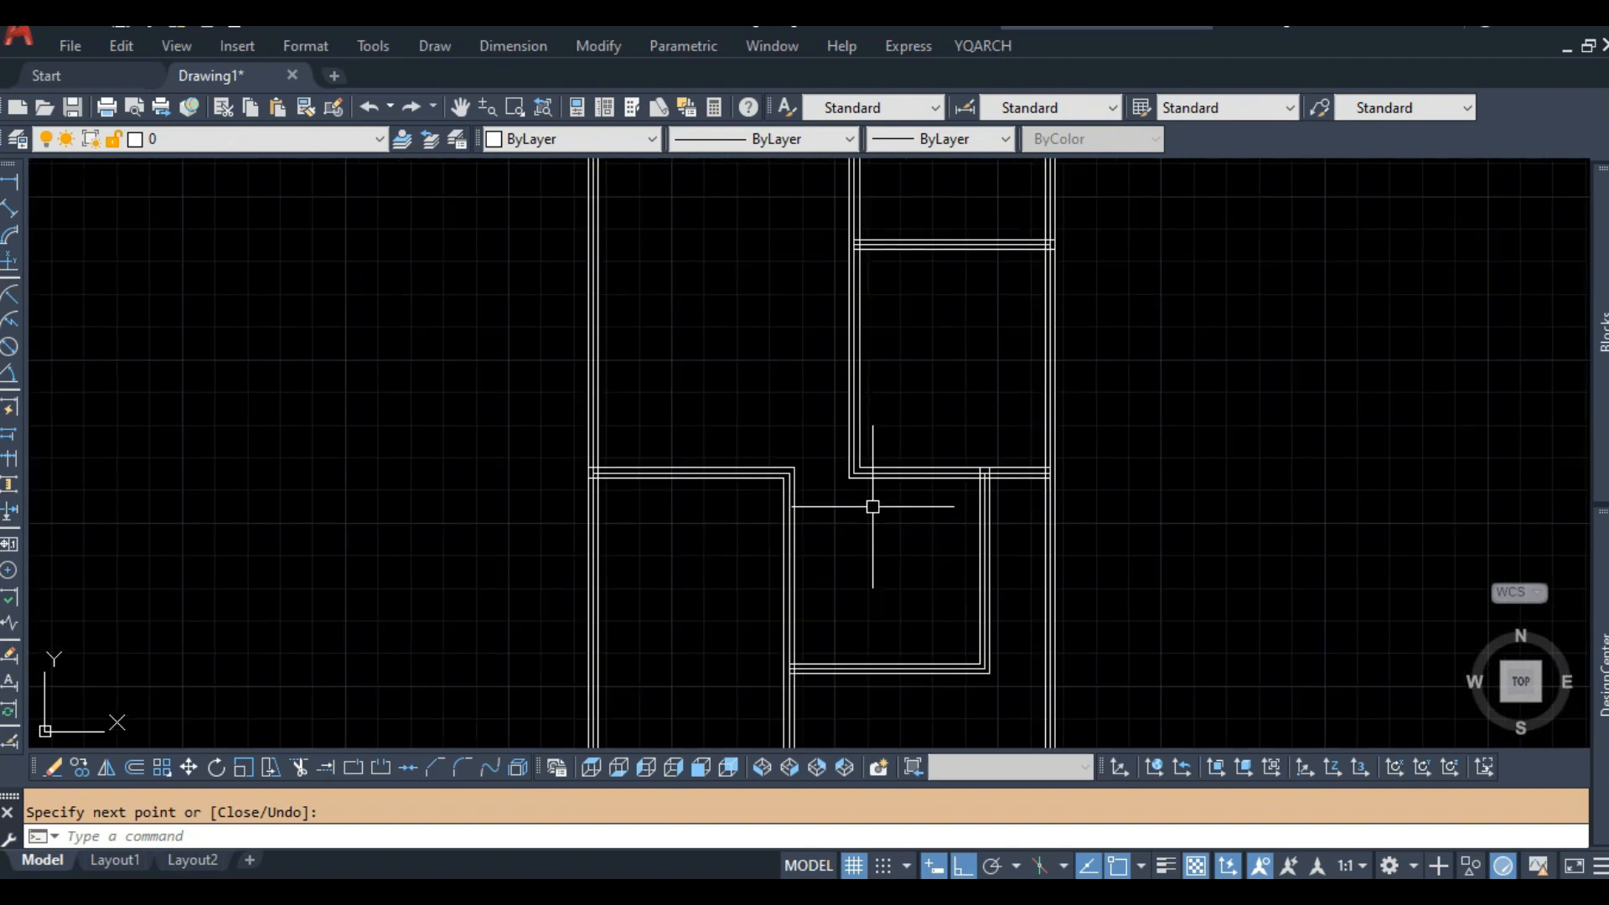
pyautogui.scroll(-4, 872, 503)
pyautogui.scroll(4, 872, 485)
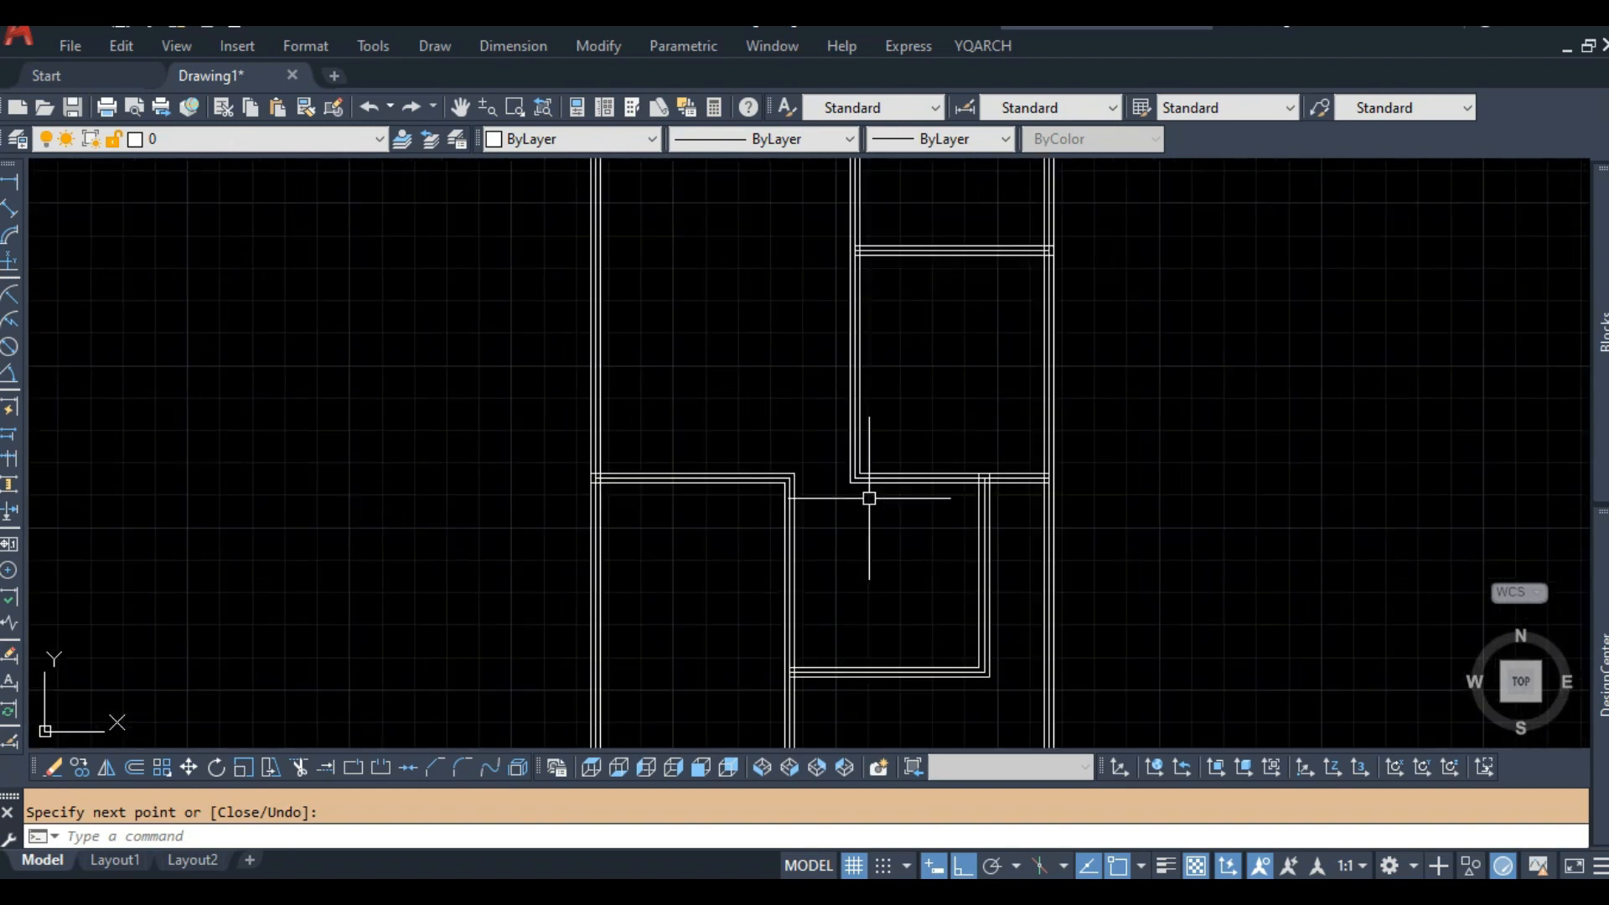
pyautogui.scroll(-2, 926, 423)
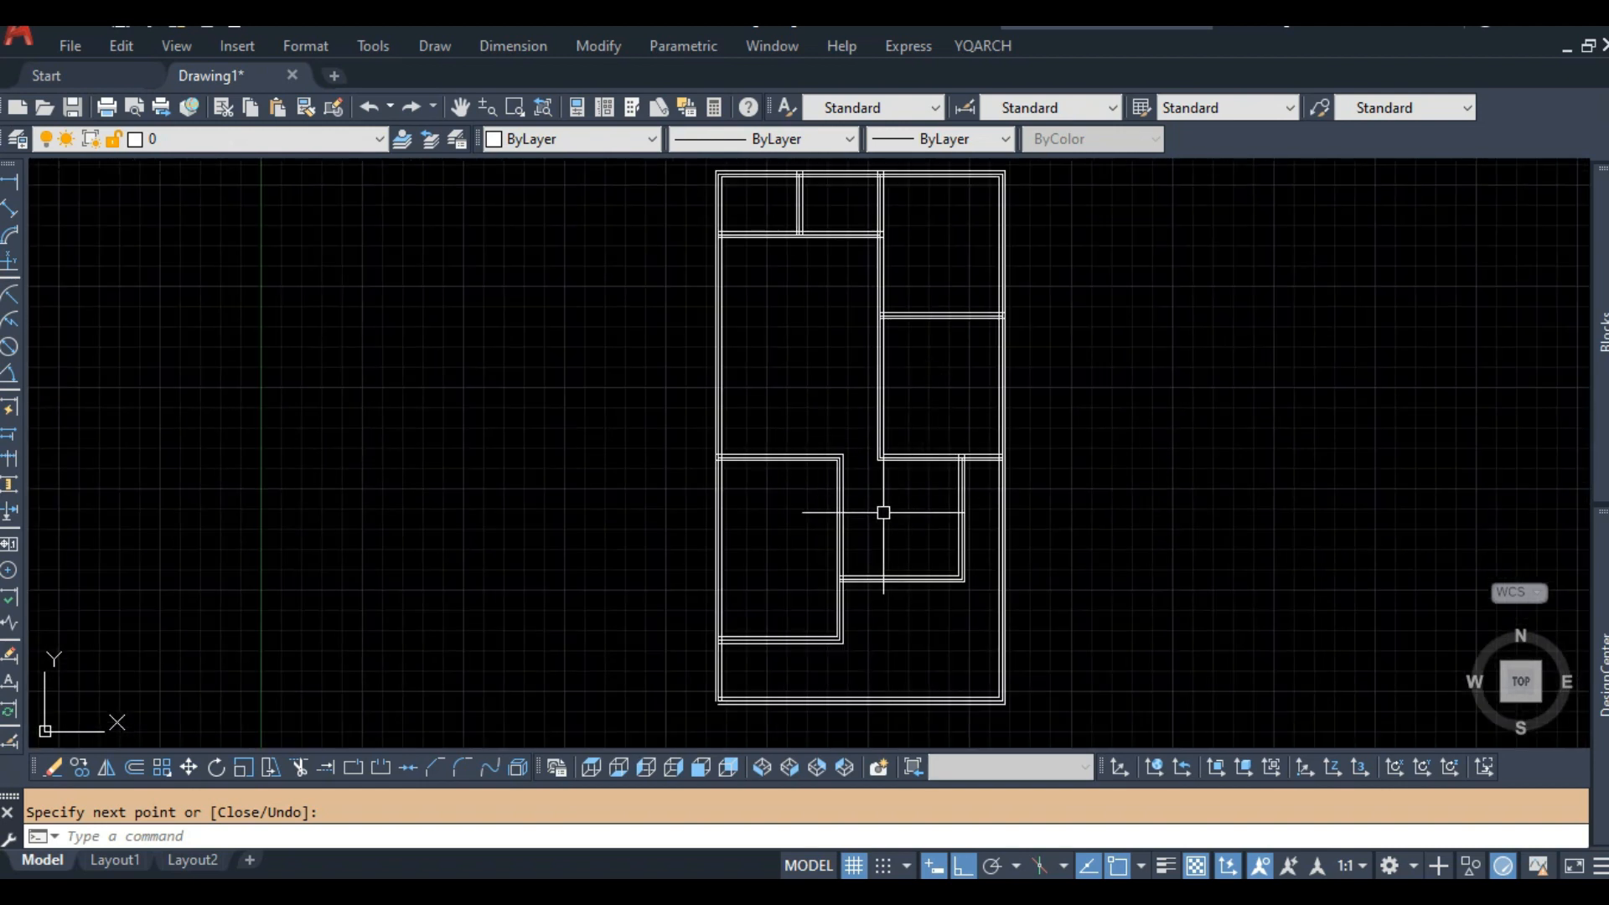
# Stretch the top wall of the lower-left room downward by 50 cm.
pyautogui.moveTo(844, 485); pyautogui.dragTo(942, 435, button='middle')
pyautogui.scroll(2, 941, 435)
pyautogui.write('s')
pyautogui.press('Return')
pyautogui.click(959, 362)
pyautogui.click(664, 438)
pyautogui.press('Return')
pyautogui.click(881, 447)
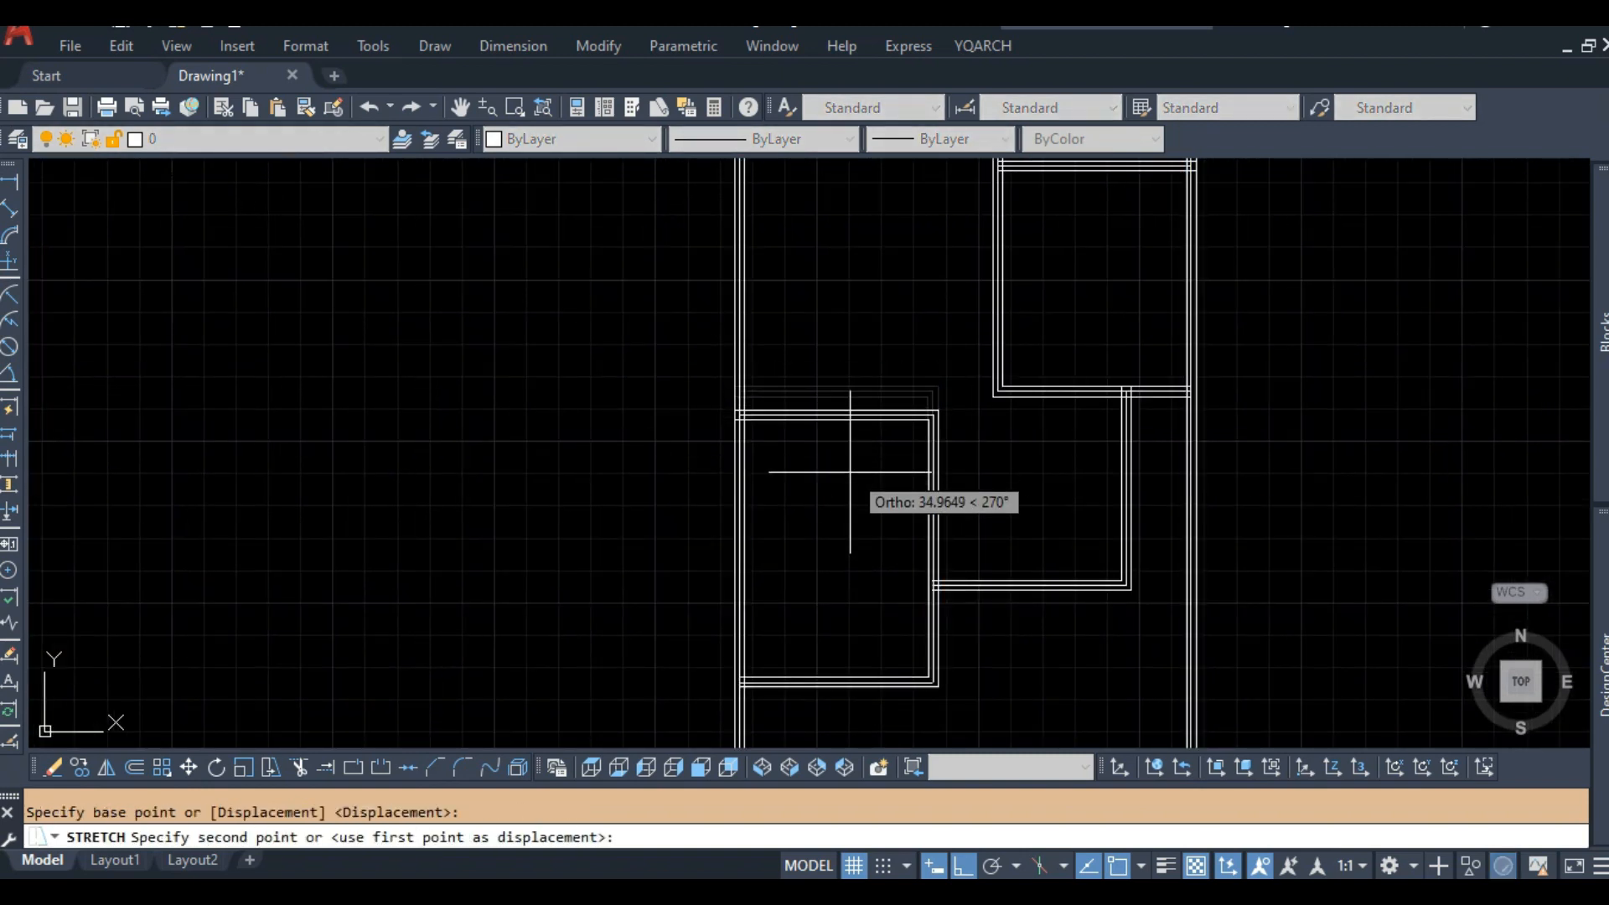
pyautogui.write('50')
pyautogui.press('Return')
pyautogui.scroll(2, 852, 467)
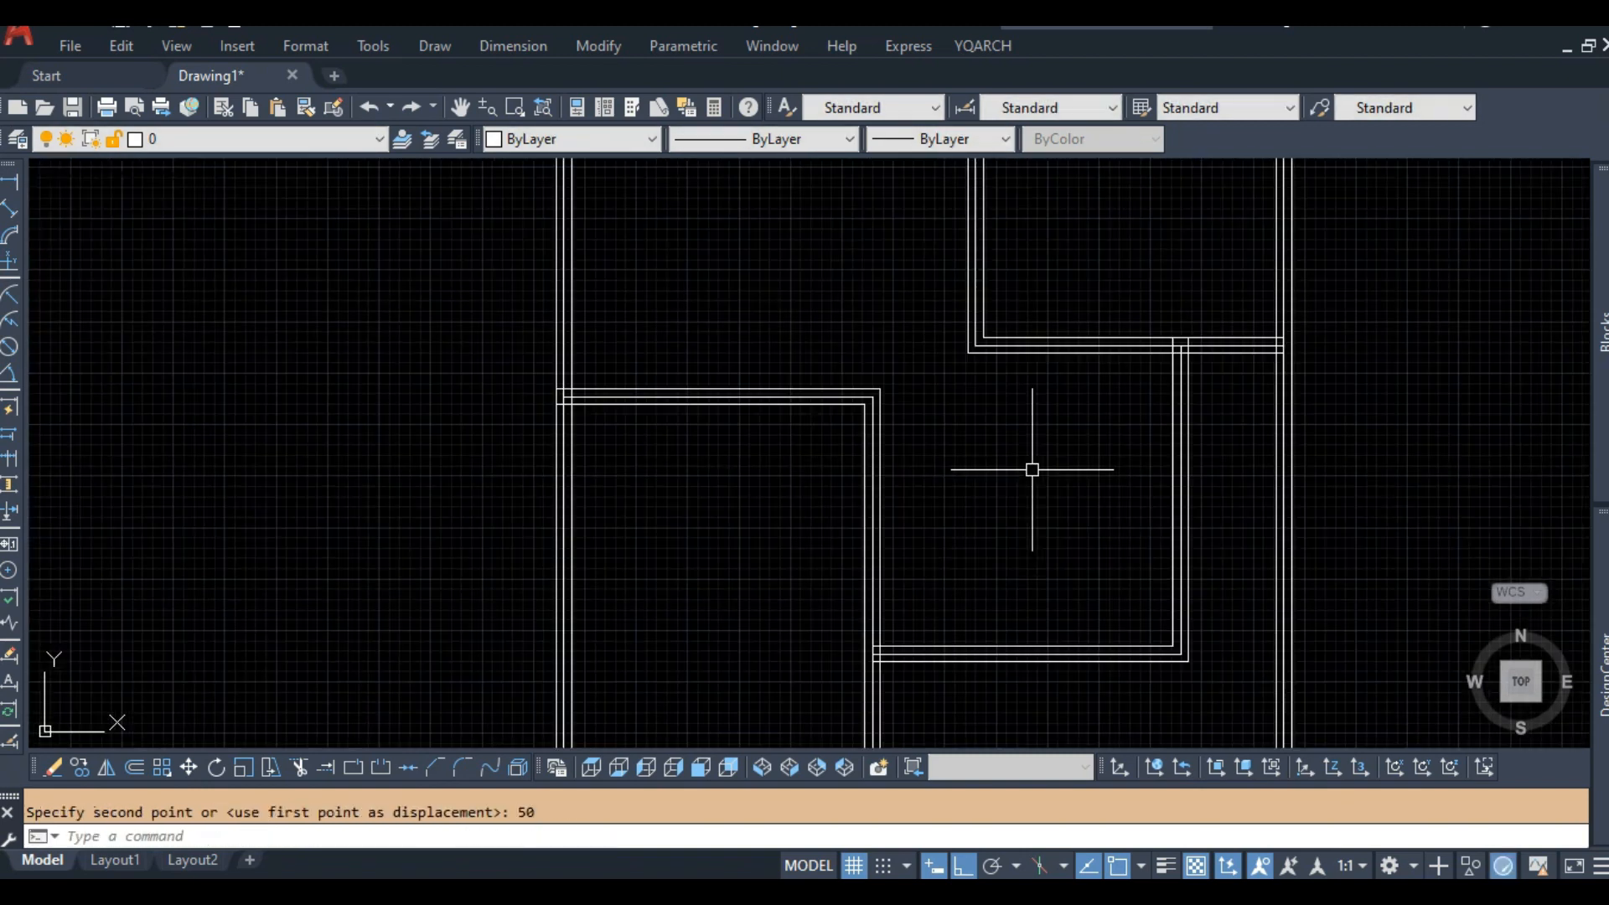
# Examine the room layout and the wall junctions throughout the plan, including the open lower-left corner and the right outer wall.
pyautogui.moveTo(1034, 467); pyautogui.dragTo(850, 457, button='middle')
pyautogui.scroll(-4, 758, 363)
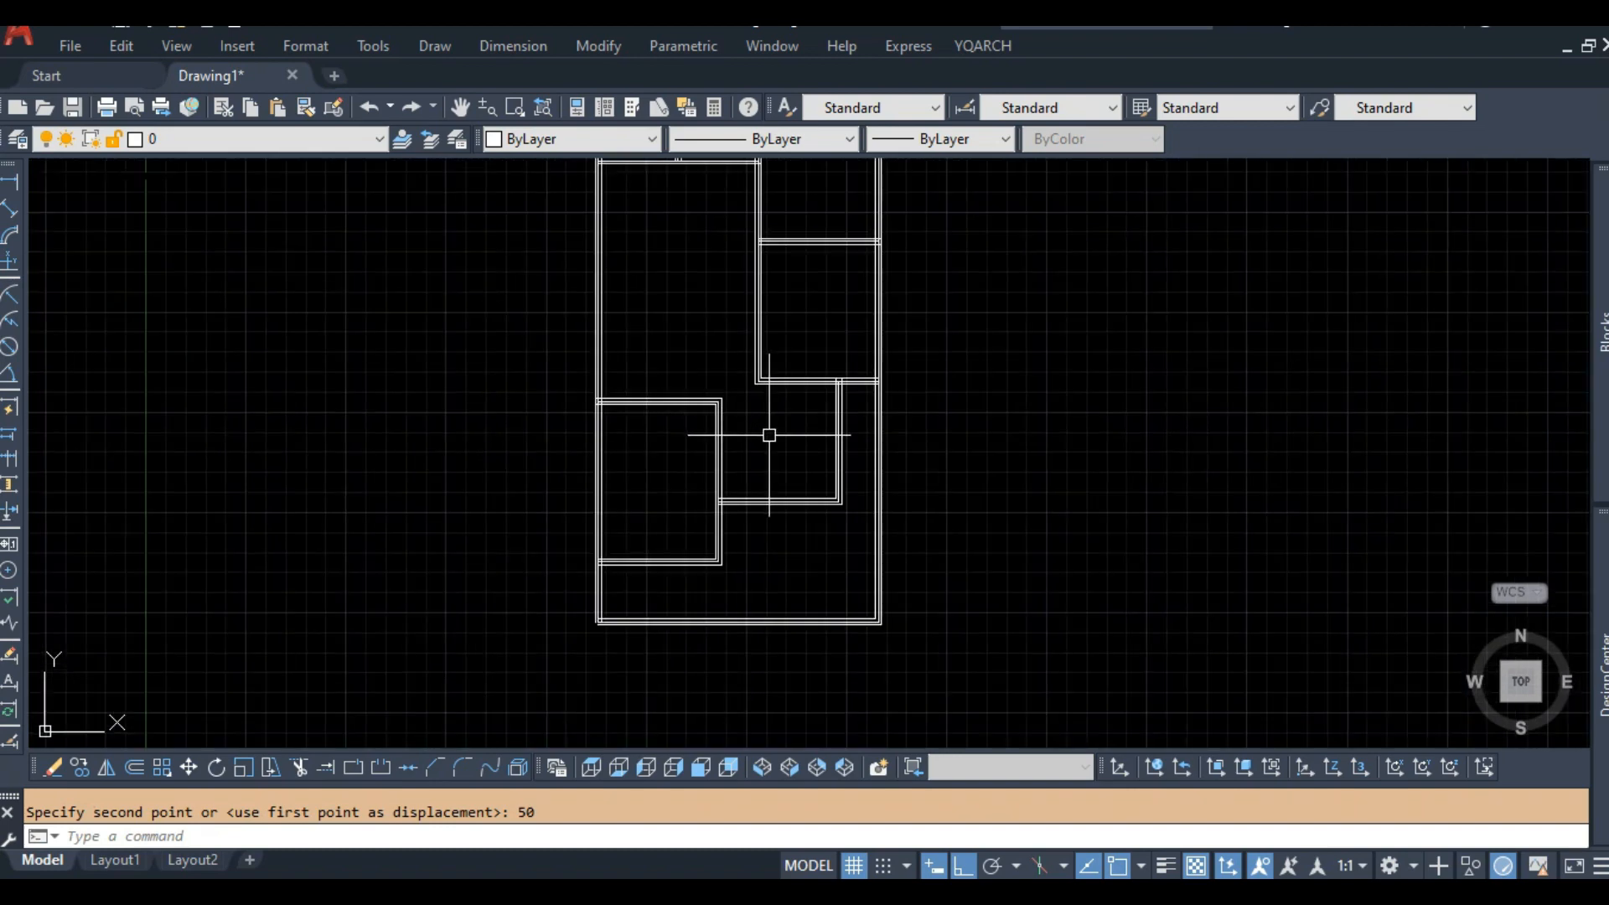
pyautogui.moveTo(765, 431); pyautogui.dragTo(848, 468, button='middle')
pyautogui.scroll(5, 847, 468)
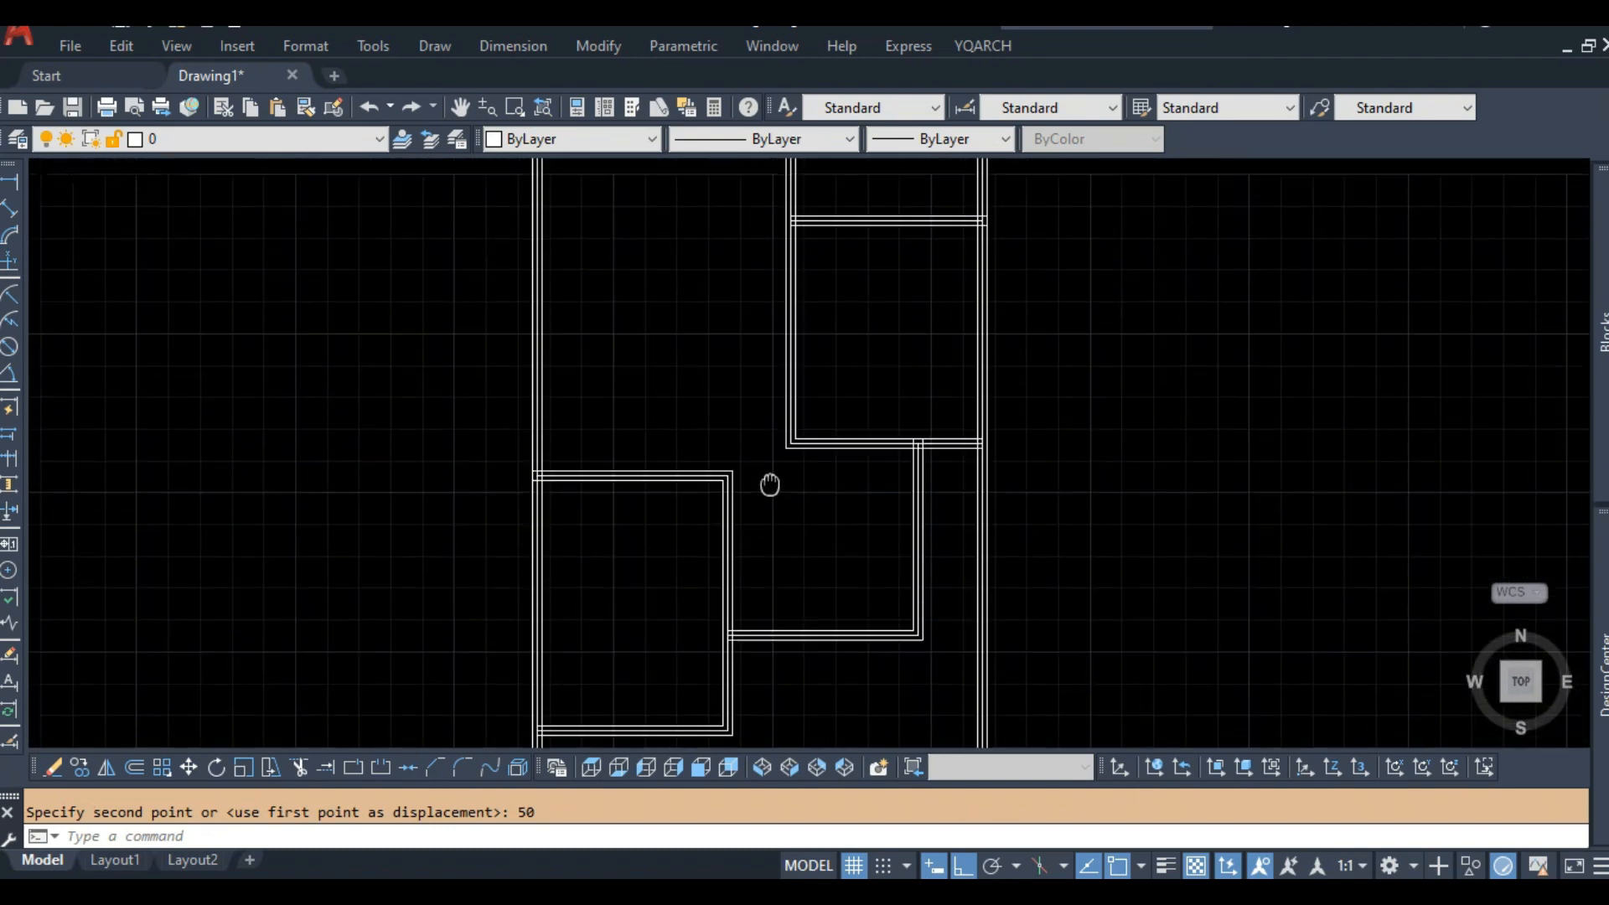
pyautogui.scroll(-2, 764, 503)
pyautogui.moveTo(833, 438); pyautogui.dragTo(832, 503, button='middle')
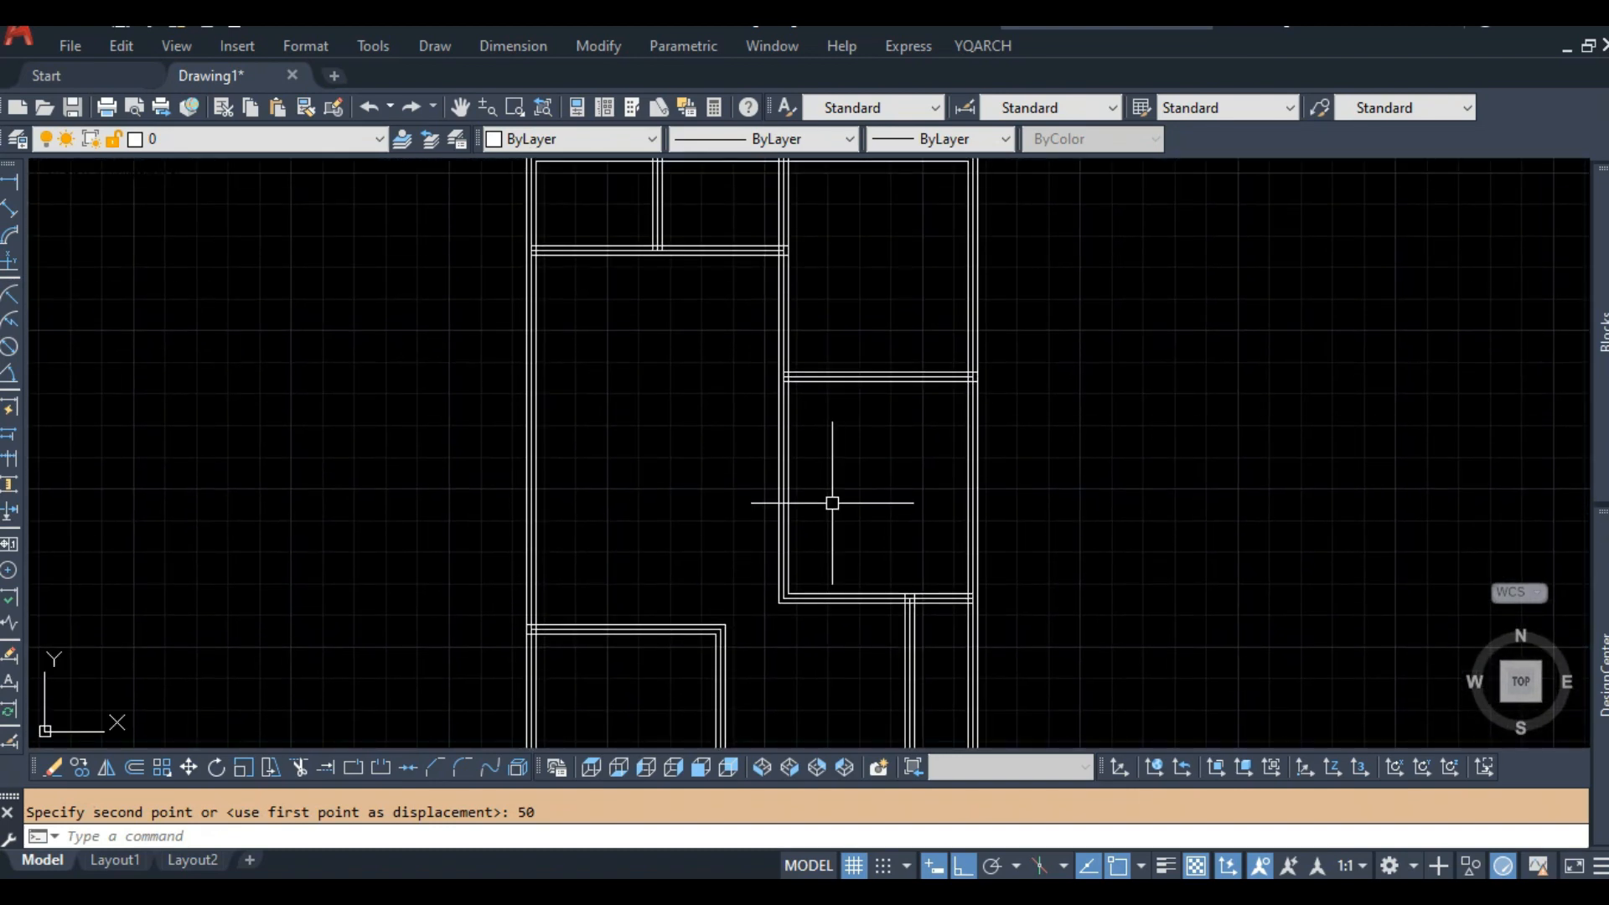
pyautogui.scroll(-2, 758, 485)
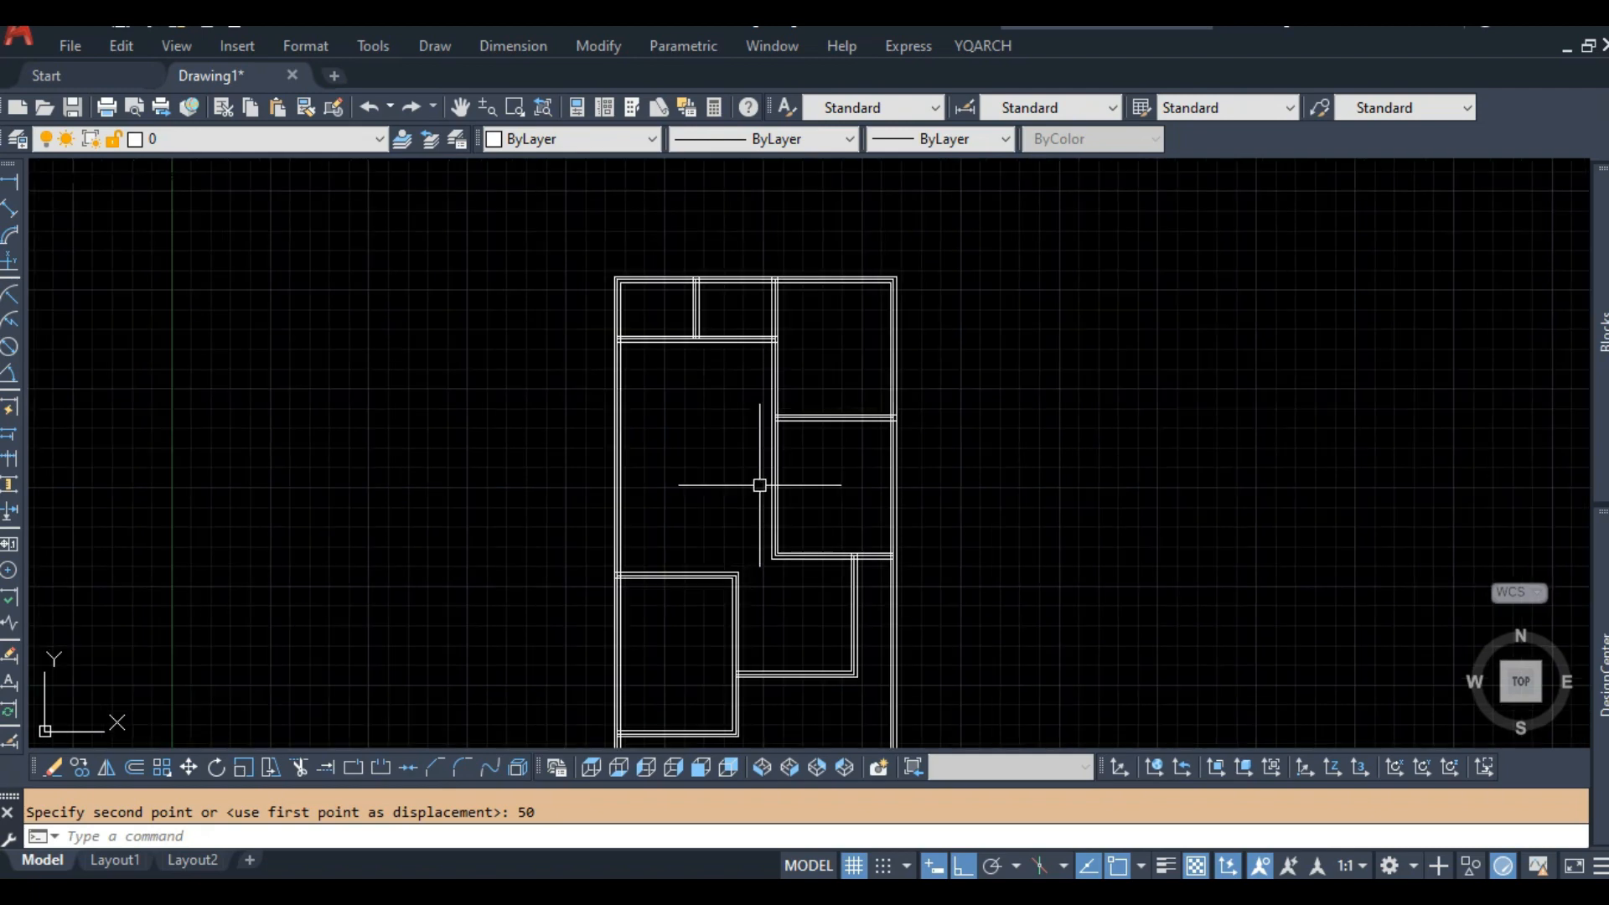
pyautogui.moveTo(756, 718); pyautogui.dragTo(754, 542, button='middle')
pyautogui.scroll(6, 753, 543)
pyautogui.scroll(-2, 758, 535)
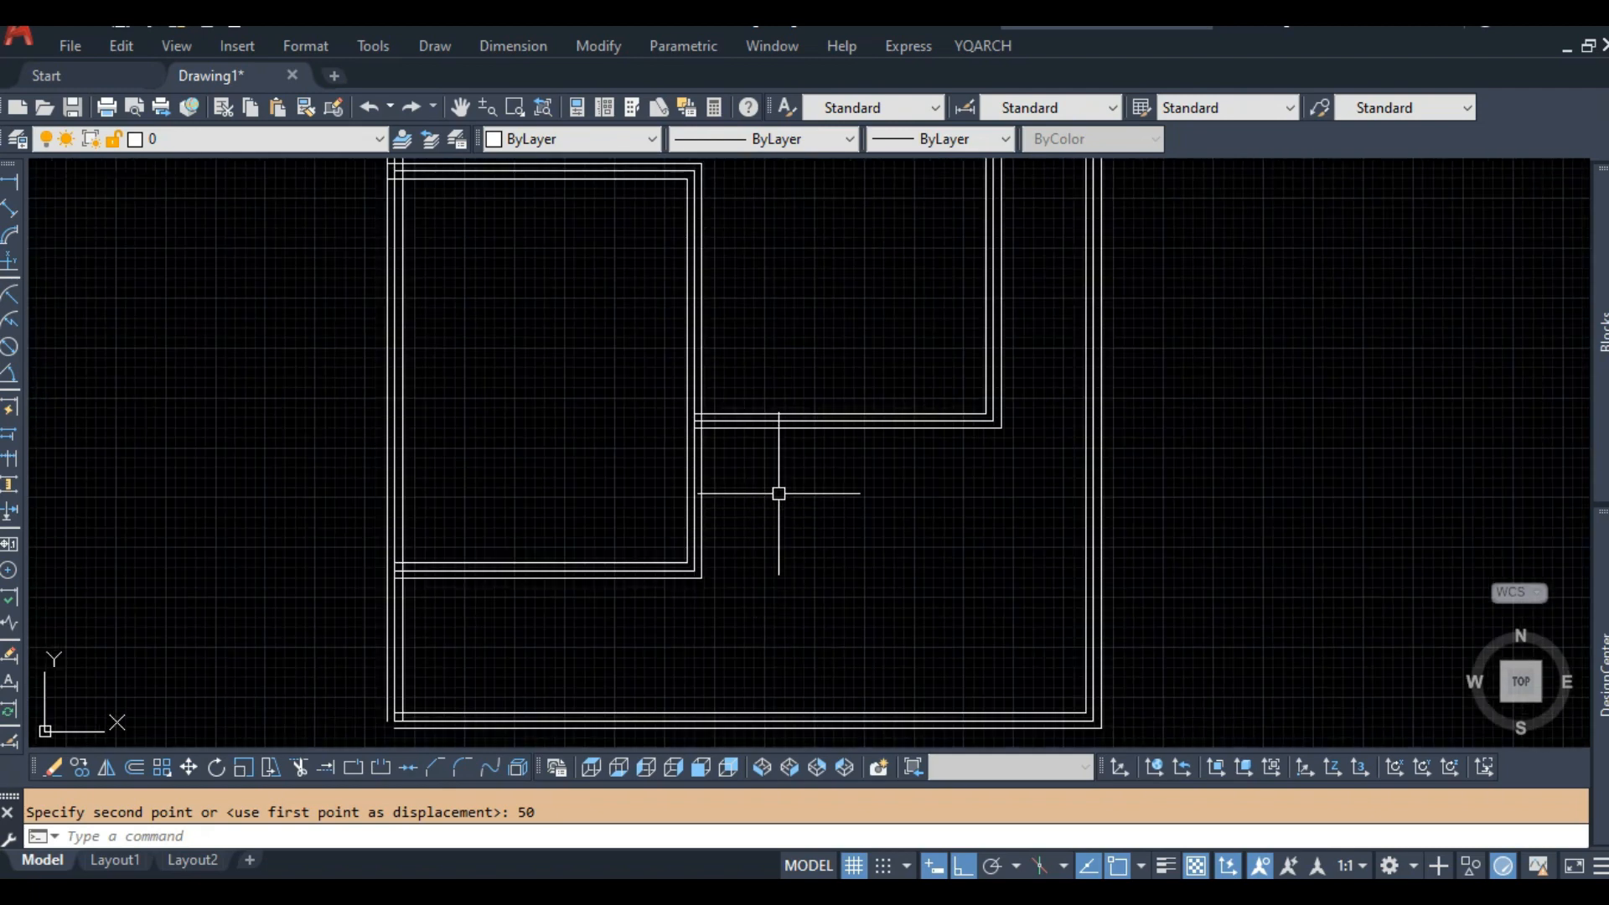
pyautogui.scroll(2, 702, 420)
pyautogui.scroll(-3, 709, 426)
pyautogui.scroll(1, 538, 515)
pyautogui.scroll(2, 509, 666)
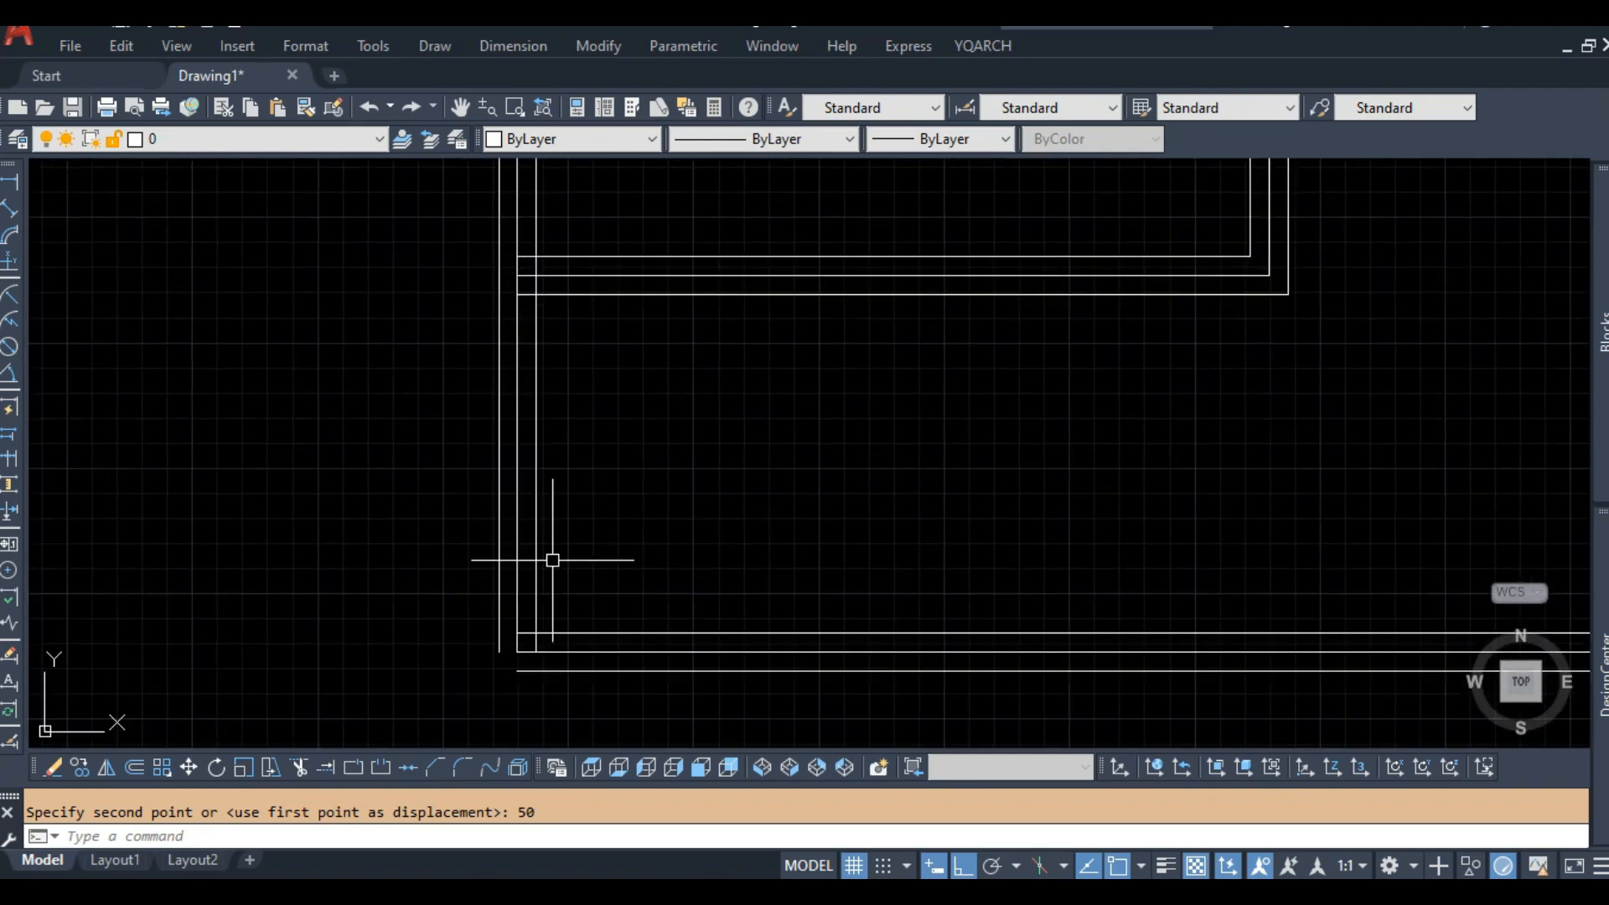
pyautogui.moveTo(548, 608); pyautogui.dragTo(564, 451, button='middle')
pyautogui.scroll(-3, 607, 481)
pyautogui.moveTo(1169, 272); pyautogui.dragTo(855, 524, button='middle')
pyautogui.moveTo(924, 236); pyautogui.dragTo(903, 432, button='middle')
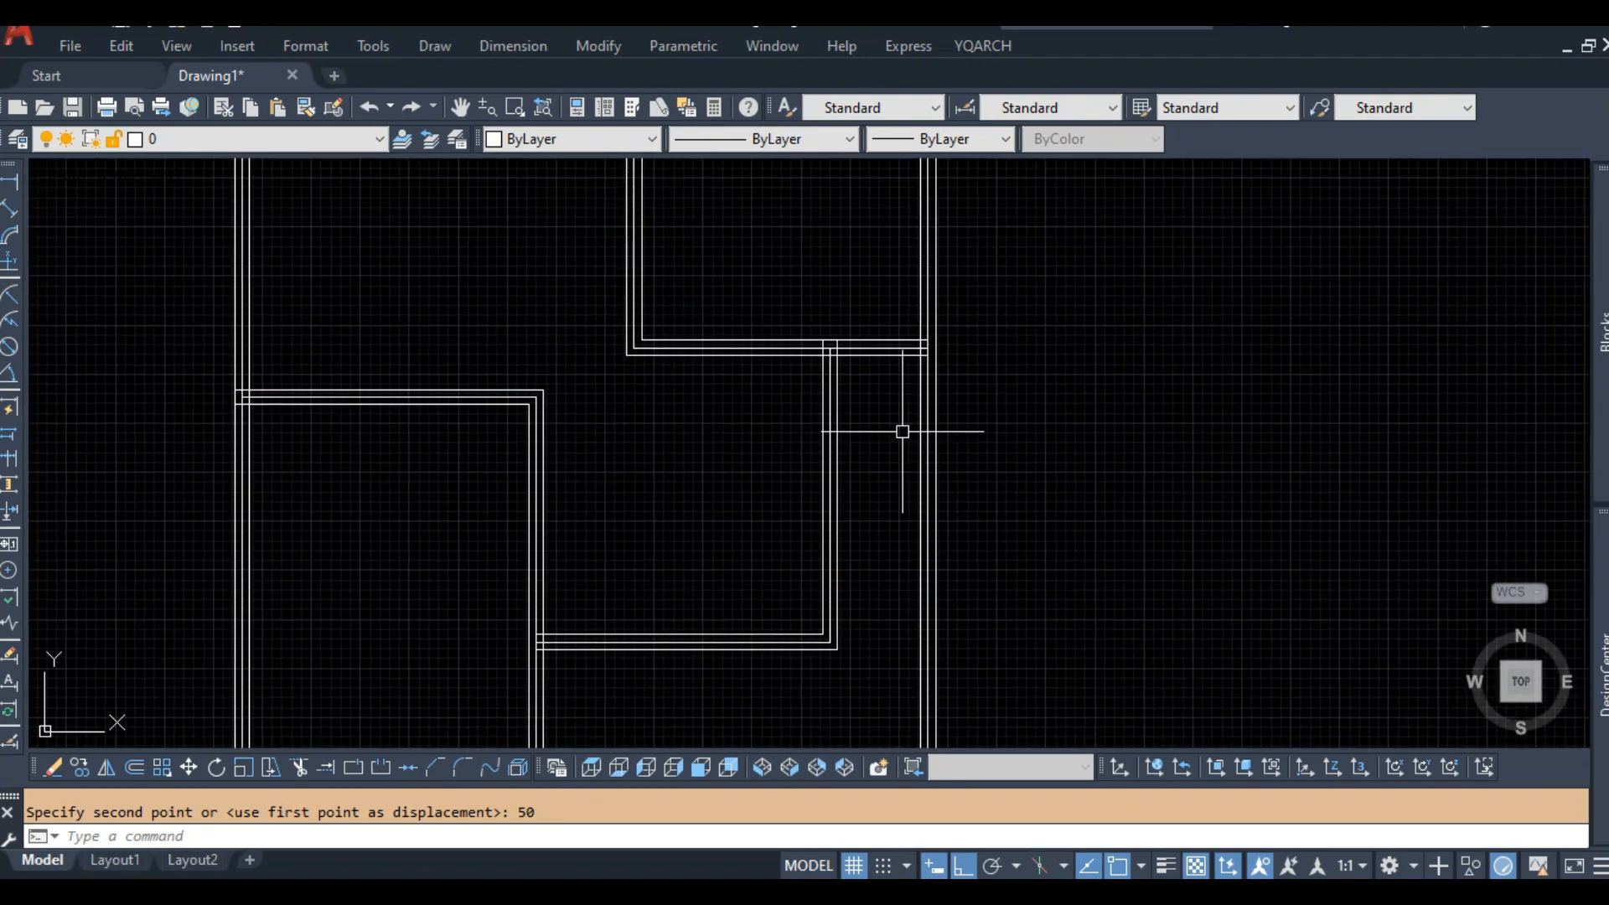
pyautogui.scroll(3, 903, 368)
pyautogui.moveTo(901, 377); pyautogui.dragTo(884, 424, button='middle')
pyautogui.scroll(2, 902, 403)
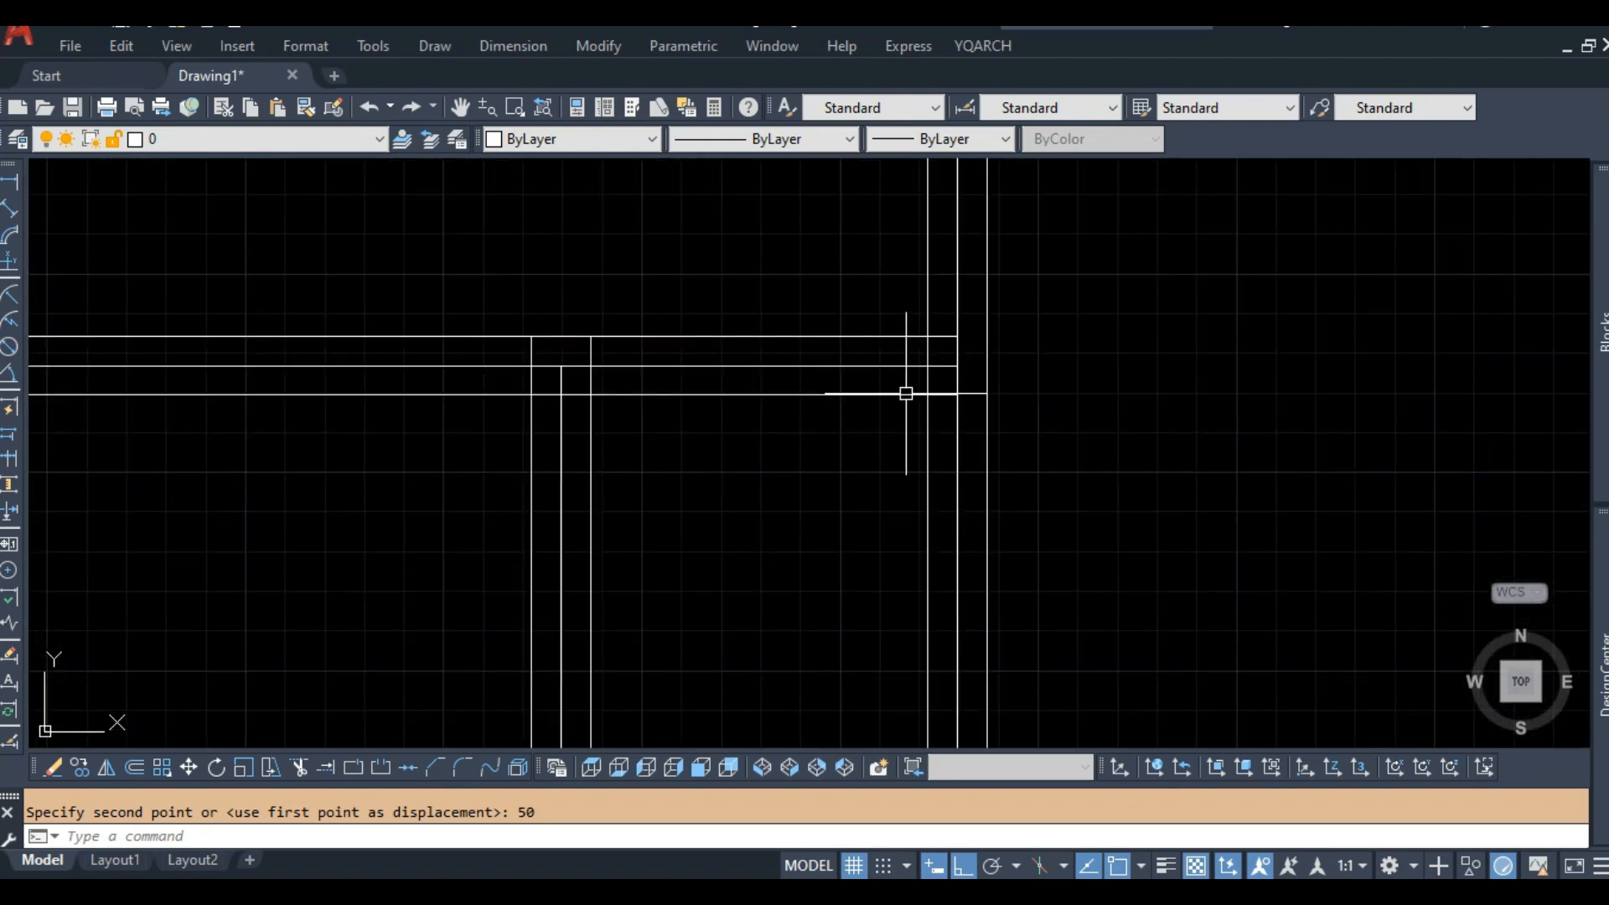
# Close the outer wall's lower-left corner with the Corner Joint multiline edit tool.
pyautogui.write('ML')
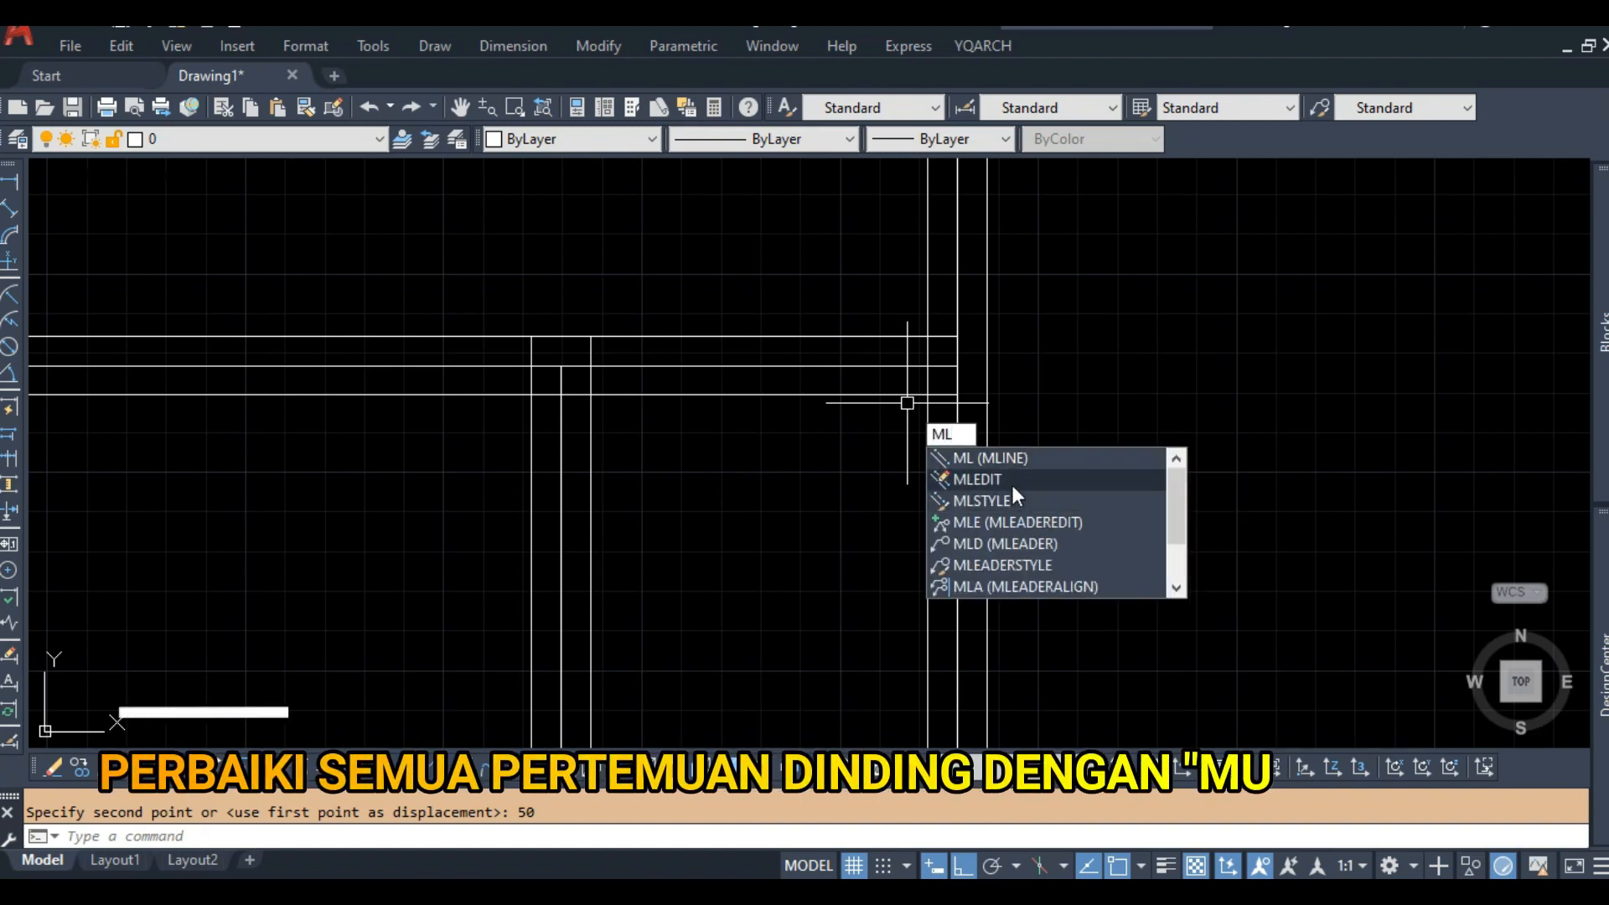
pyautogui.click(1011, 485)
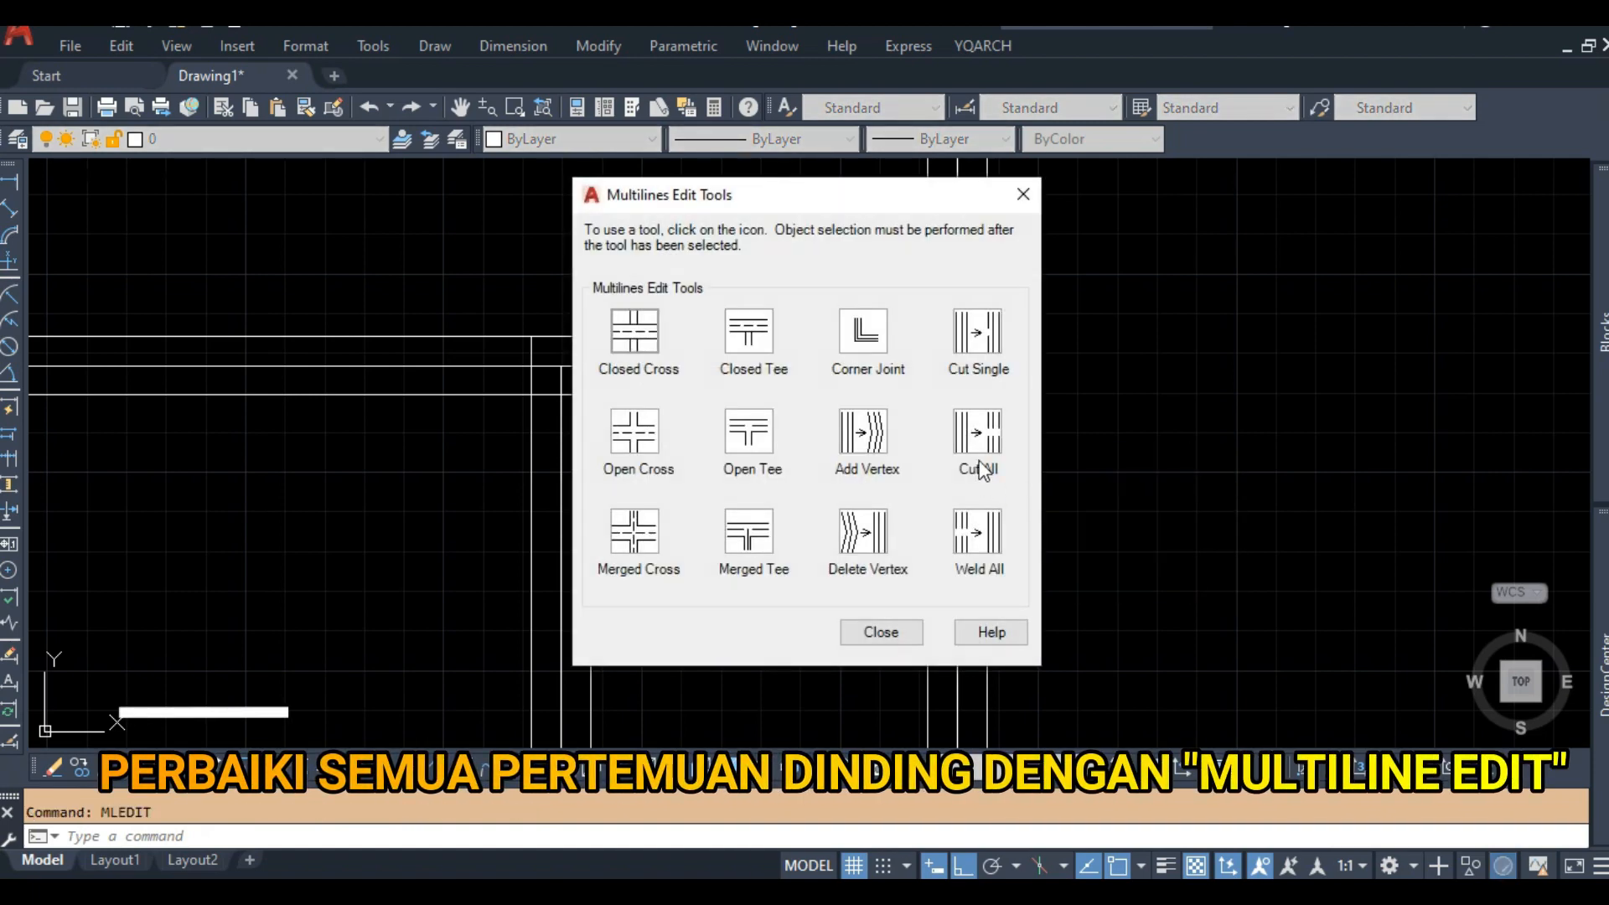
pyautogui.click(869, 356)
pyautogui.scroll(-3, 898, 374)
pyautogui.scroll(5, 551, 470)
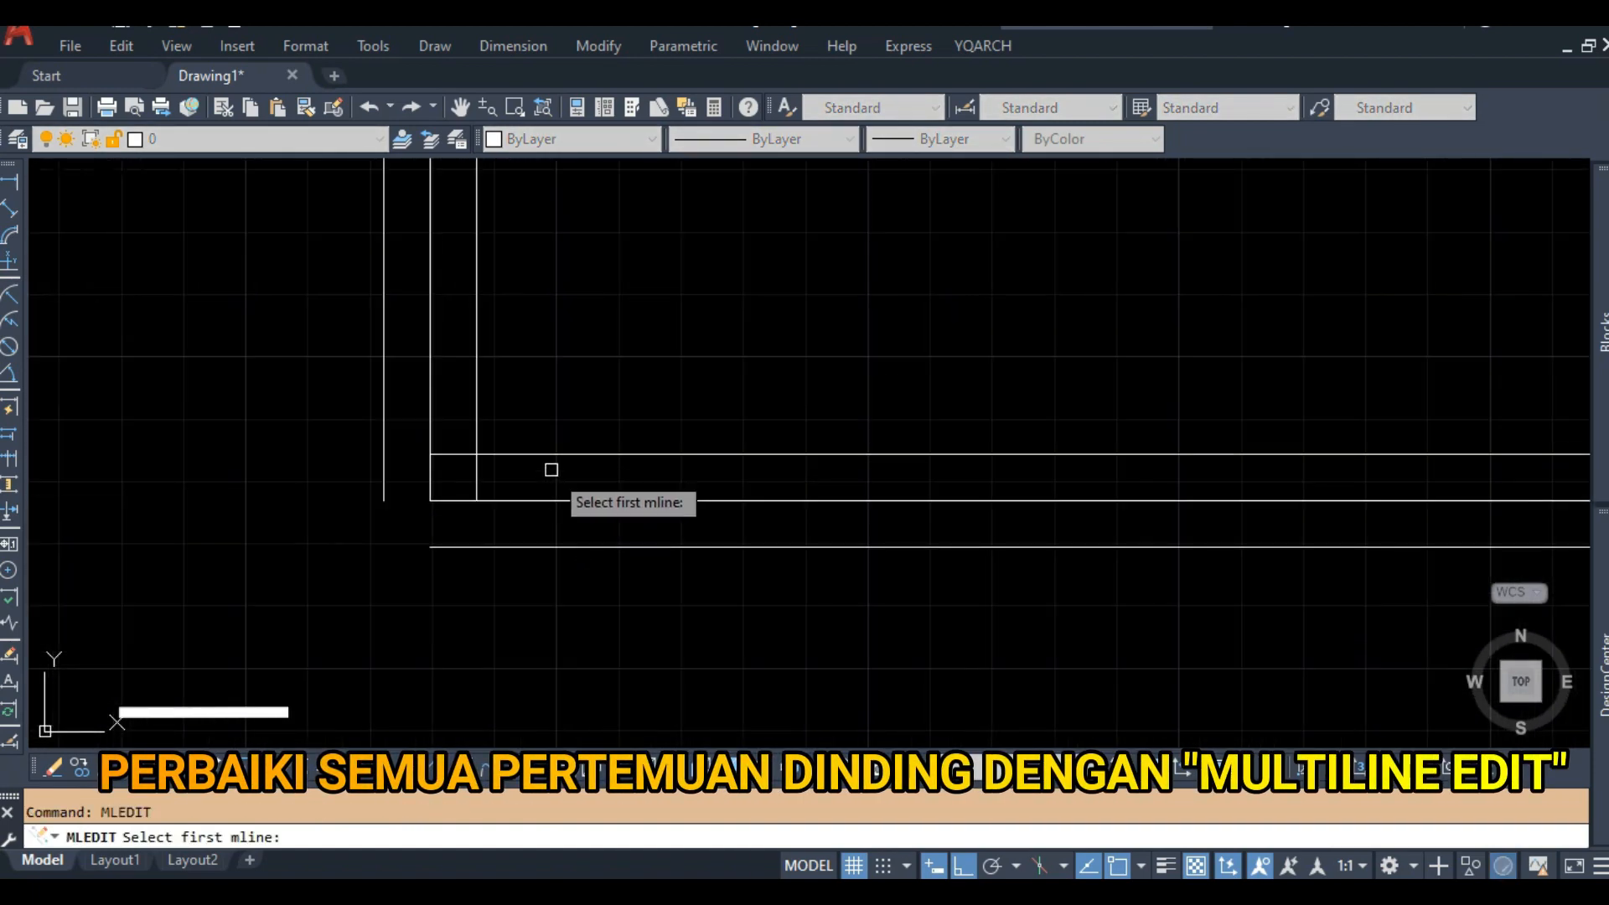
pyautogui.scroll(-3, 528, 408)
pyautogui.press('Return')
# Apply Open Tee where the lower-left room's bottom wall meets the outer wall and where the middle room's bottom wall meets the lower-left room.
pyautogui.scroll(5, 470, 442)
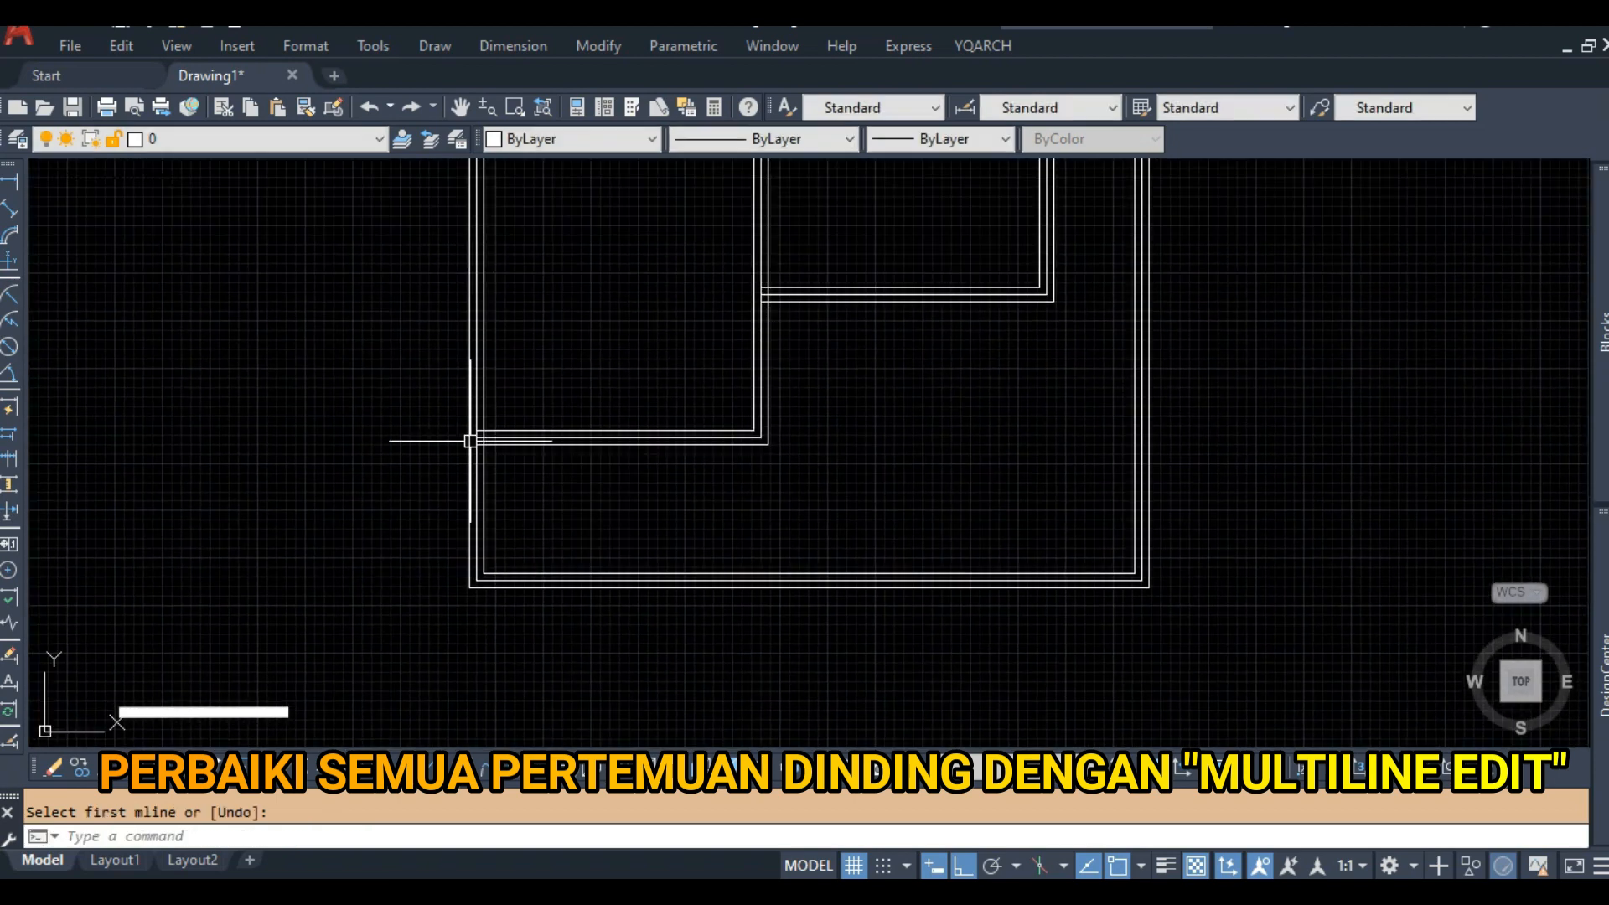
pyautogui.press('Return')
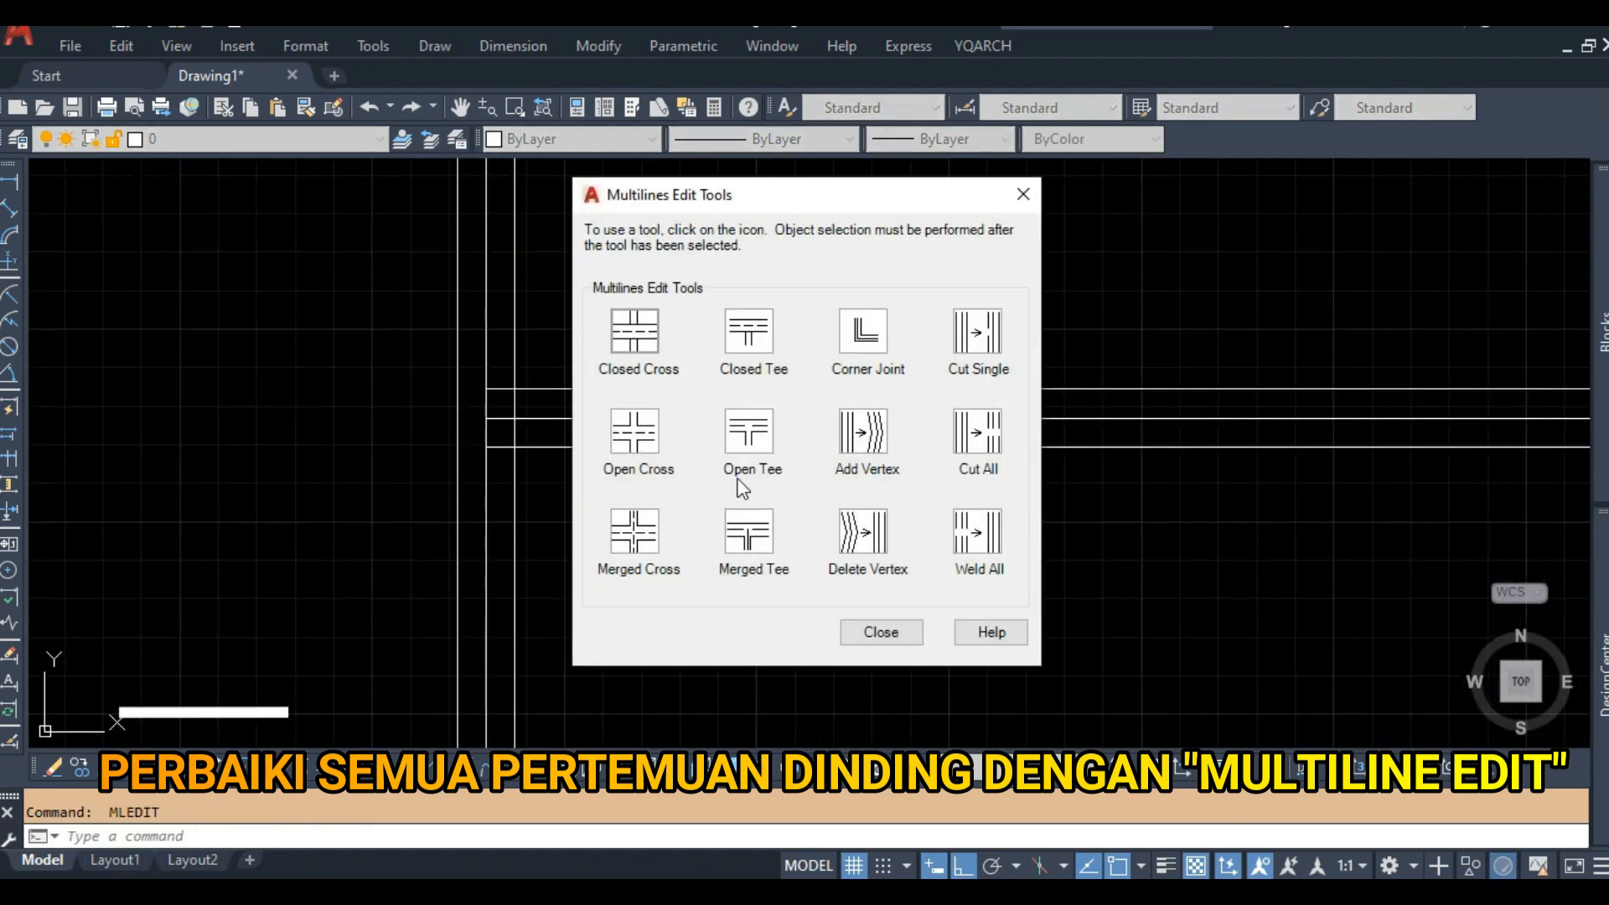
pyautogui.click(750, 431)
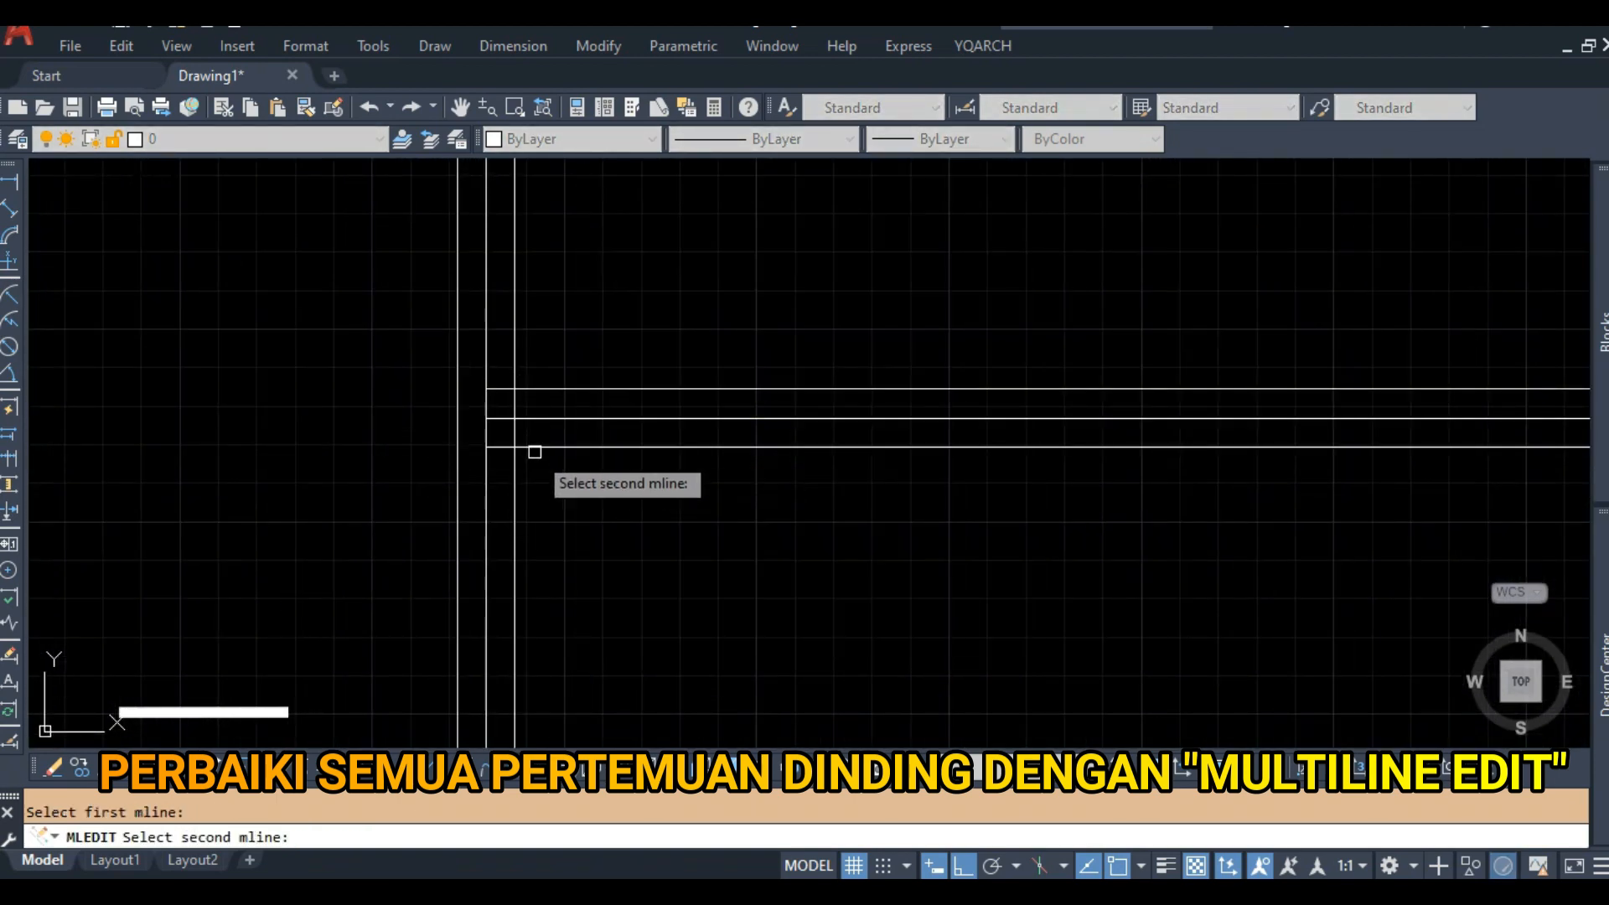
pyautogui.click(535, 451)
pyautogui.scroll(-3, 786, 432)
pyautogui.scroll(4, 714, 381)
pyautogui.click(717, 371)
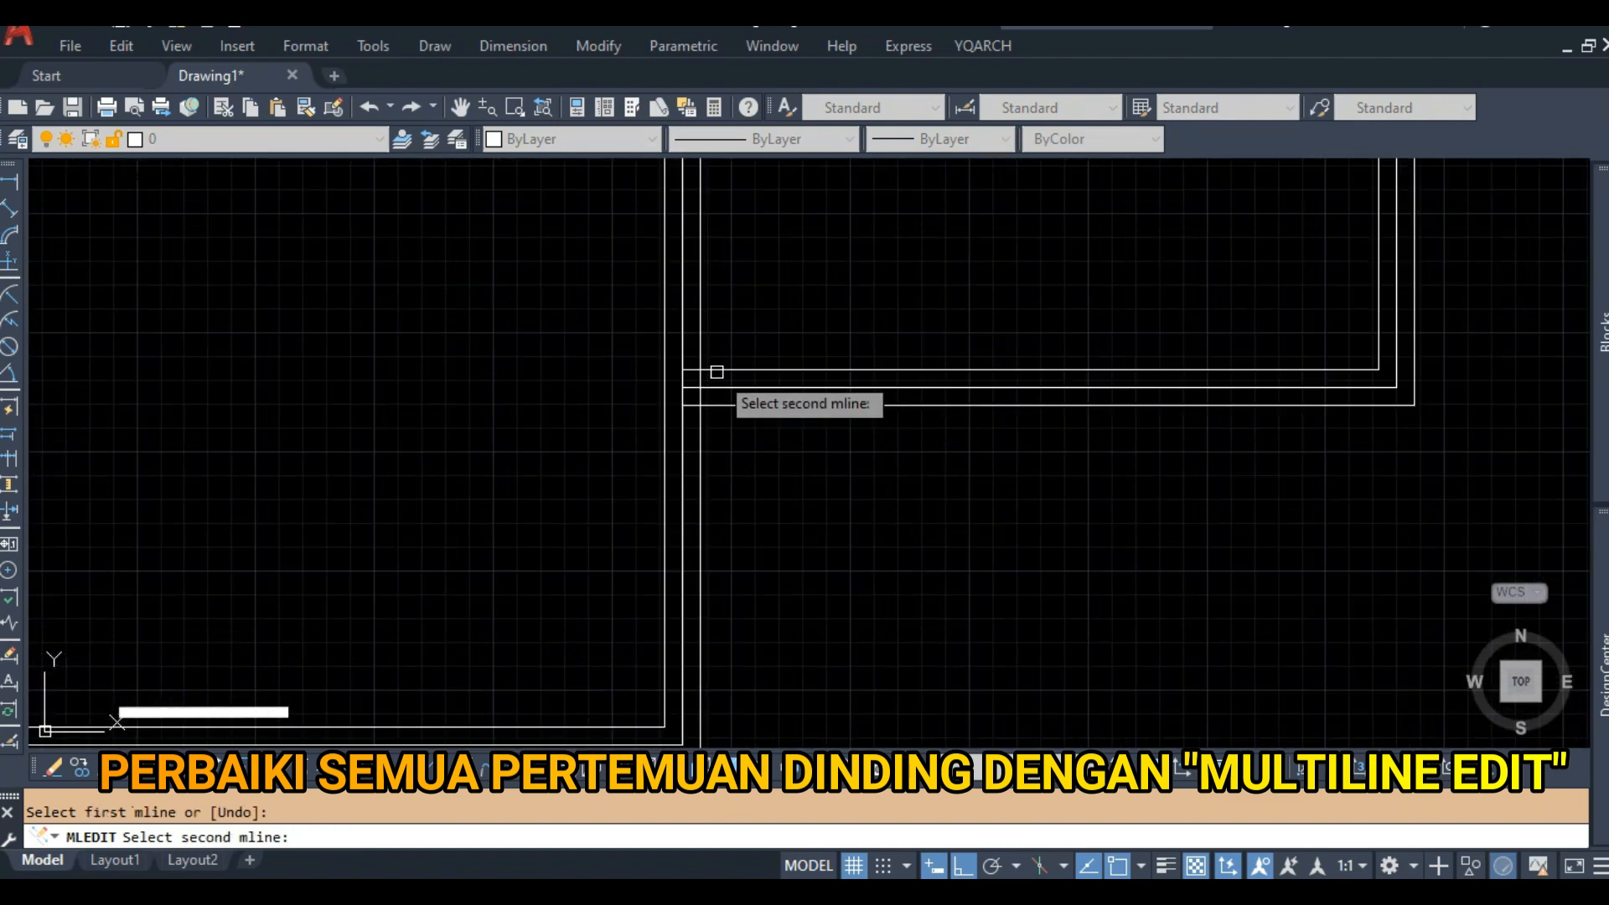
# Open the tee junction between the right-hand room's bottom wall and the right outer wall.
pyautogui.scroll(-2, 820, 567)
pyautogui.scroll(3, 923, 542)
pyautogui.click(923, 541)
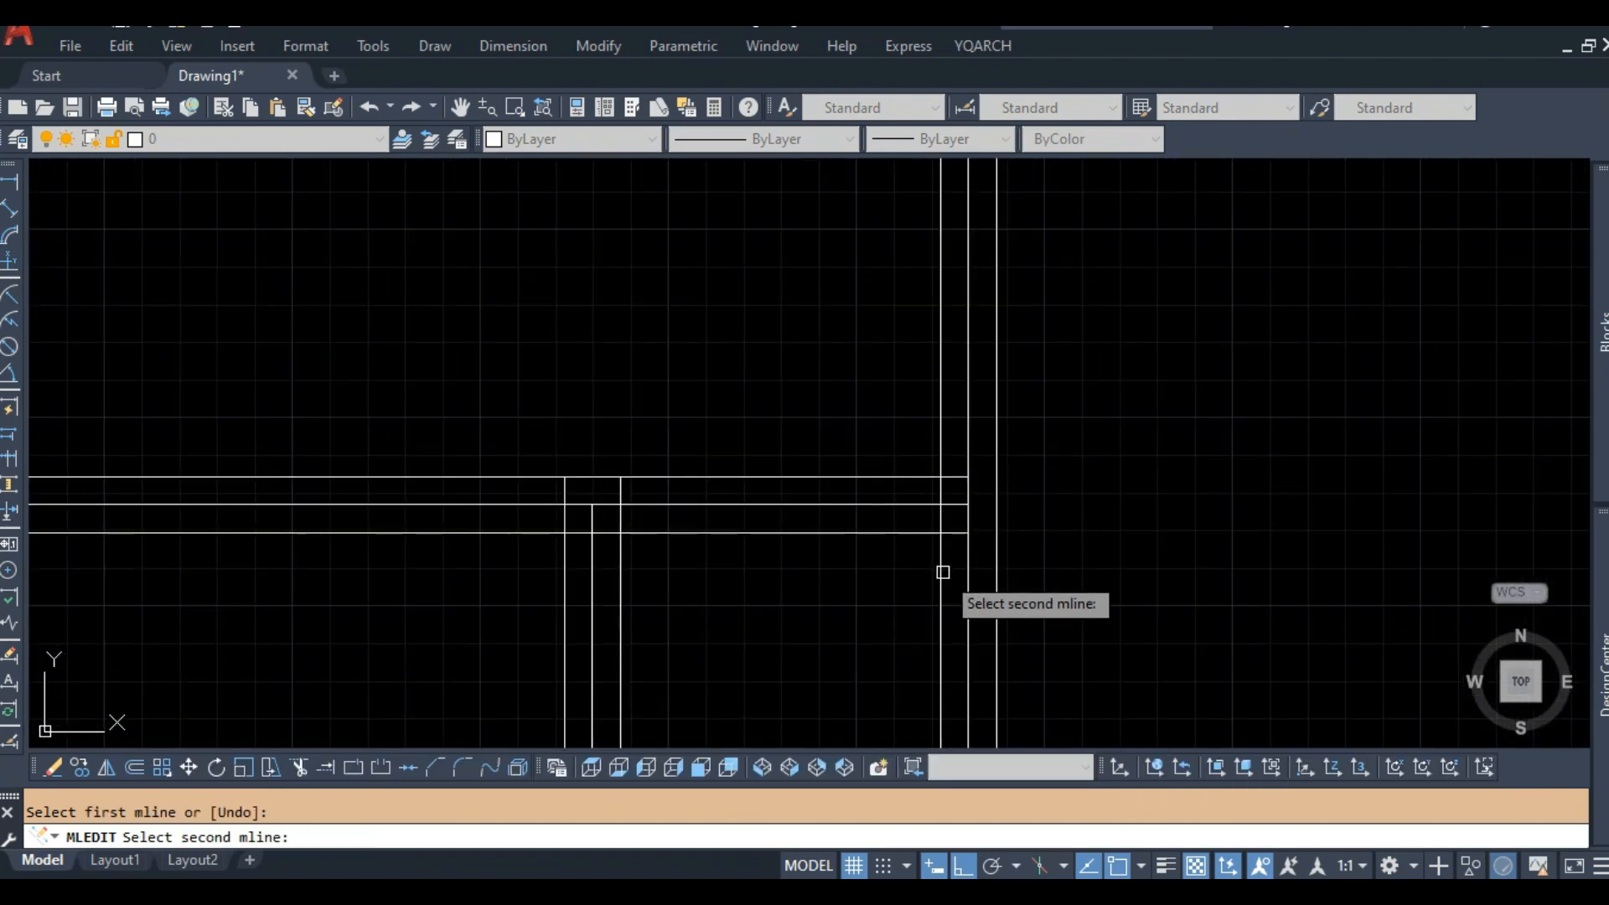
pyautogui.click(941, 567)
# Open the tee junctions at both ends of the wall separating the two right-hand rooms.
pyautogui.scroll(-2, 699, 537)
pyautogui.scroll(-4, 699, 537)
pyautogui.moveTo(524, 211); pyautogui.dragTo(772, 424, button='middle')
pyautogui.scroll(4, 772, 424)
pyautogui.click(743, 390)
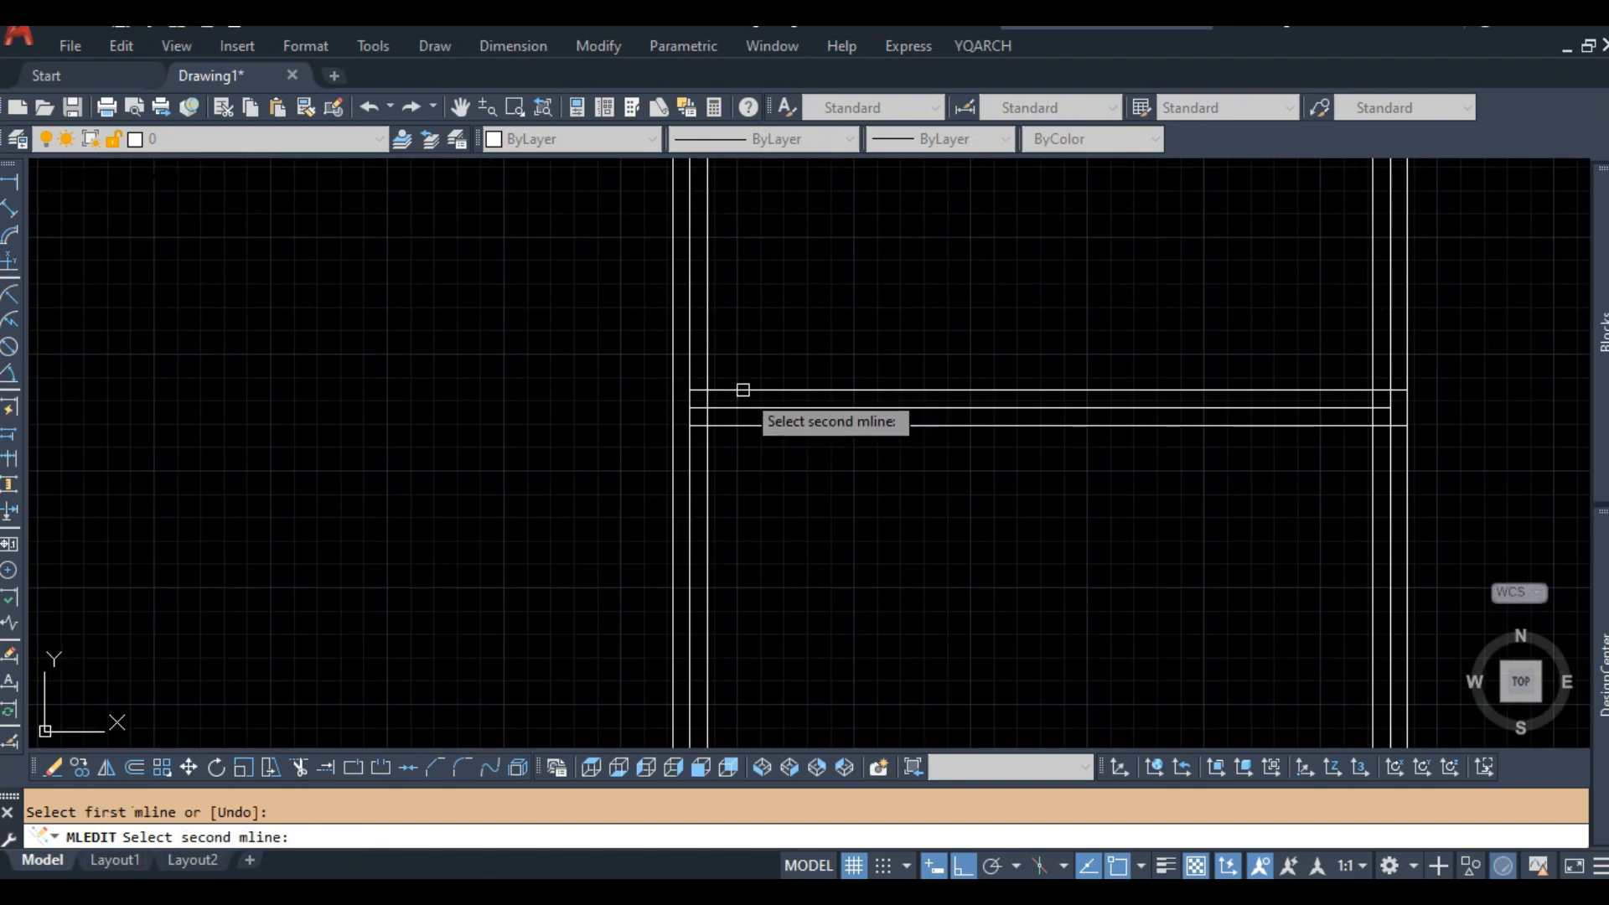
pyautogui.scroll(-4, 722, 366)
pyautogui.scroll(6, 1010, 376)
pyautogui.click(880, 351)
# Try to open the tee where the middle room's right-hand vertical wall meets the bottom wall of the right-hand room.
pyautogui.scroll(-8, 880, 354)
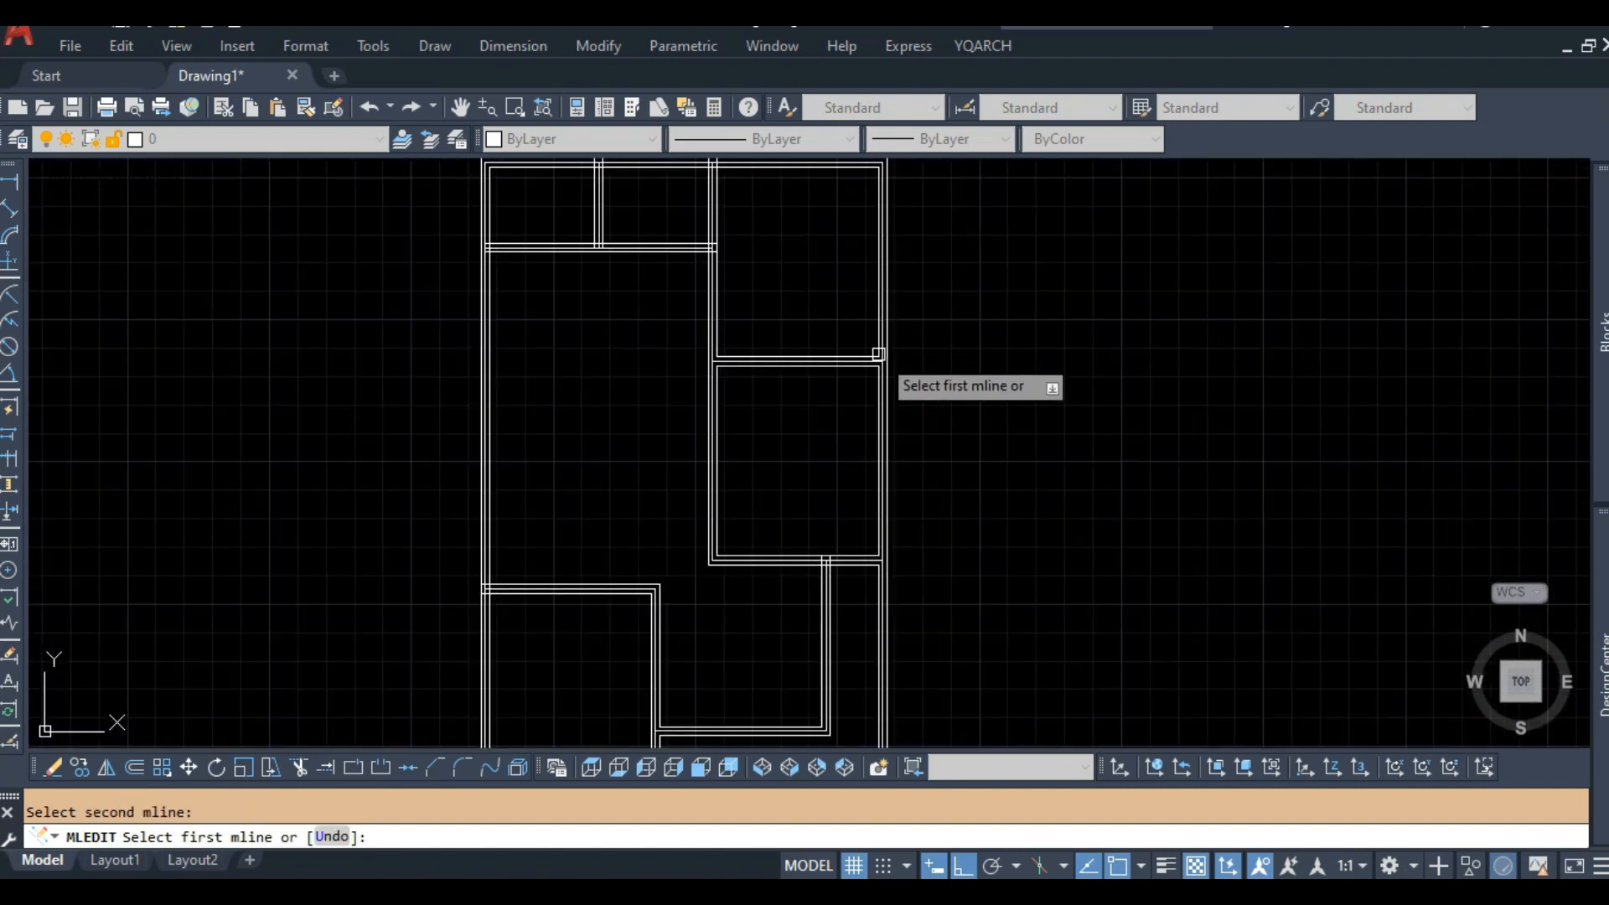
pyautogui.scroll(6, 867, 581)
pyautogui.scroll(2, 758, 524)
pyautogui.click(718, 492)
pyautogui.click(699, 521)
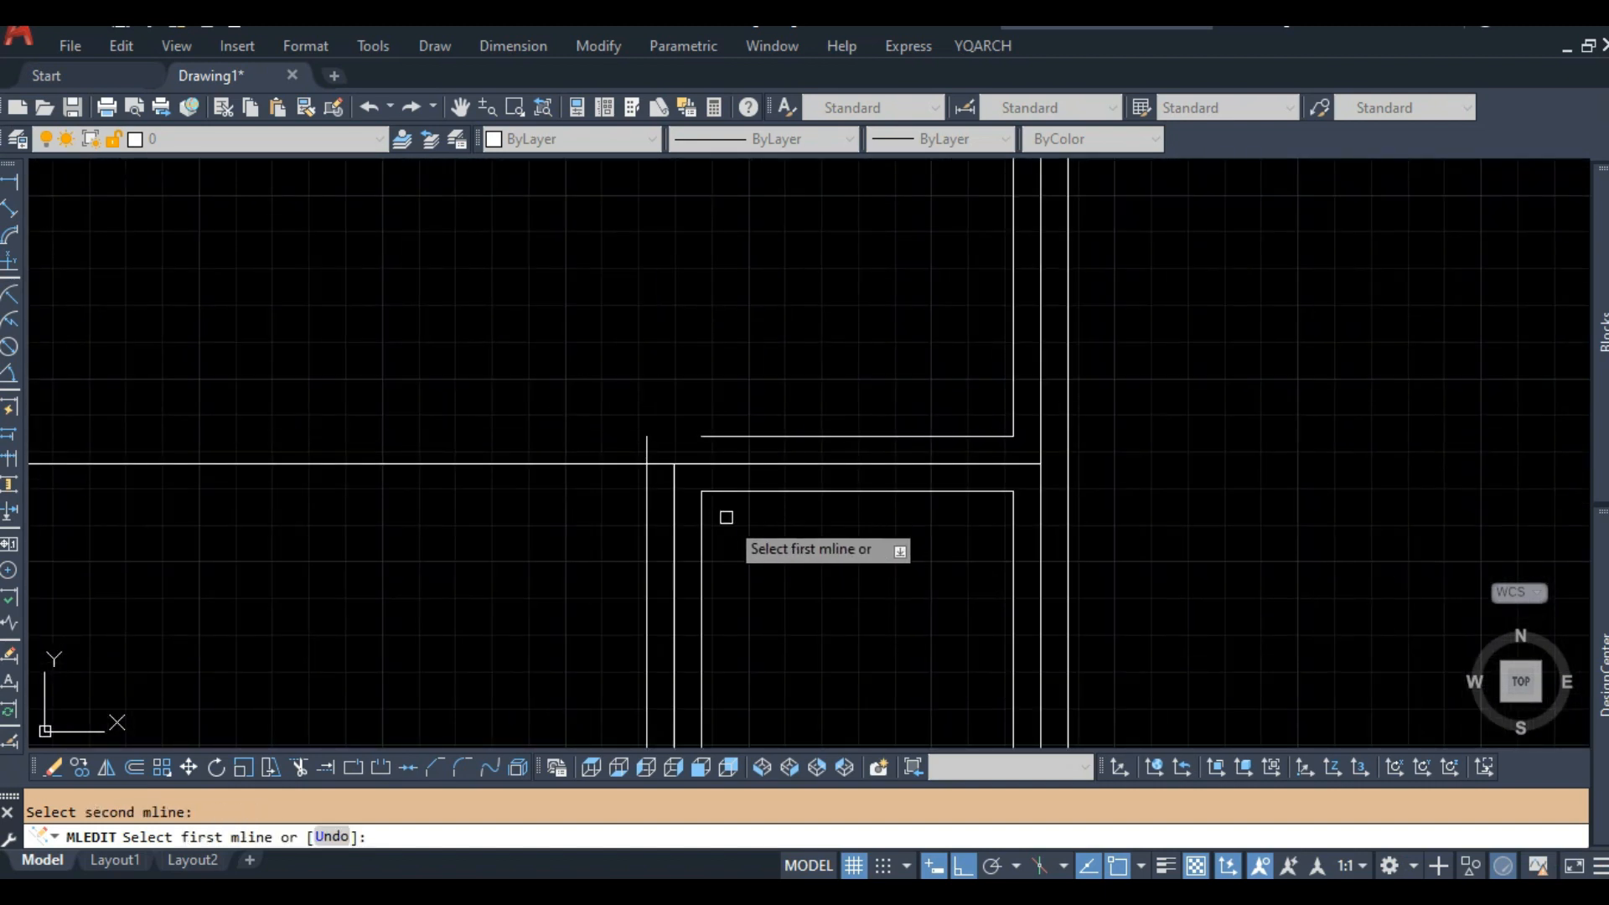
# Undo the last tee edit and reopen the junction of the middle room's right-hand wall with the right-hand room's bottom wall.
pyautogui.hotkey('ctrl', 'z')
pyautogui.scroll(-8, 726, 517)
pyautogui.scroll(6, 673, 401)
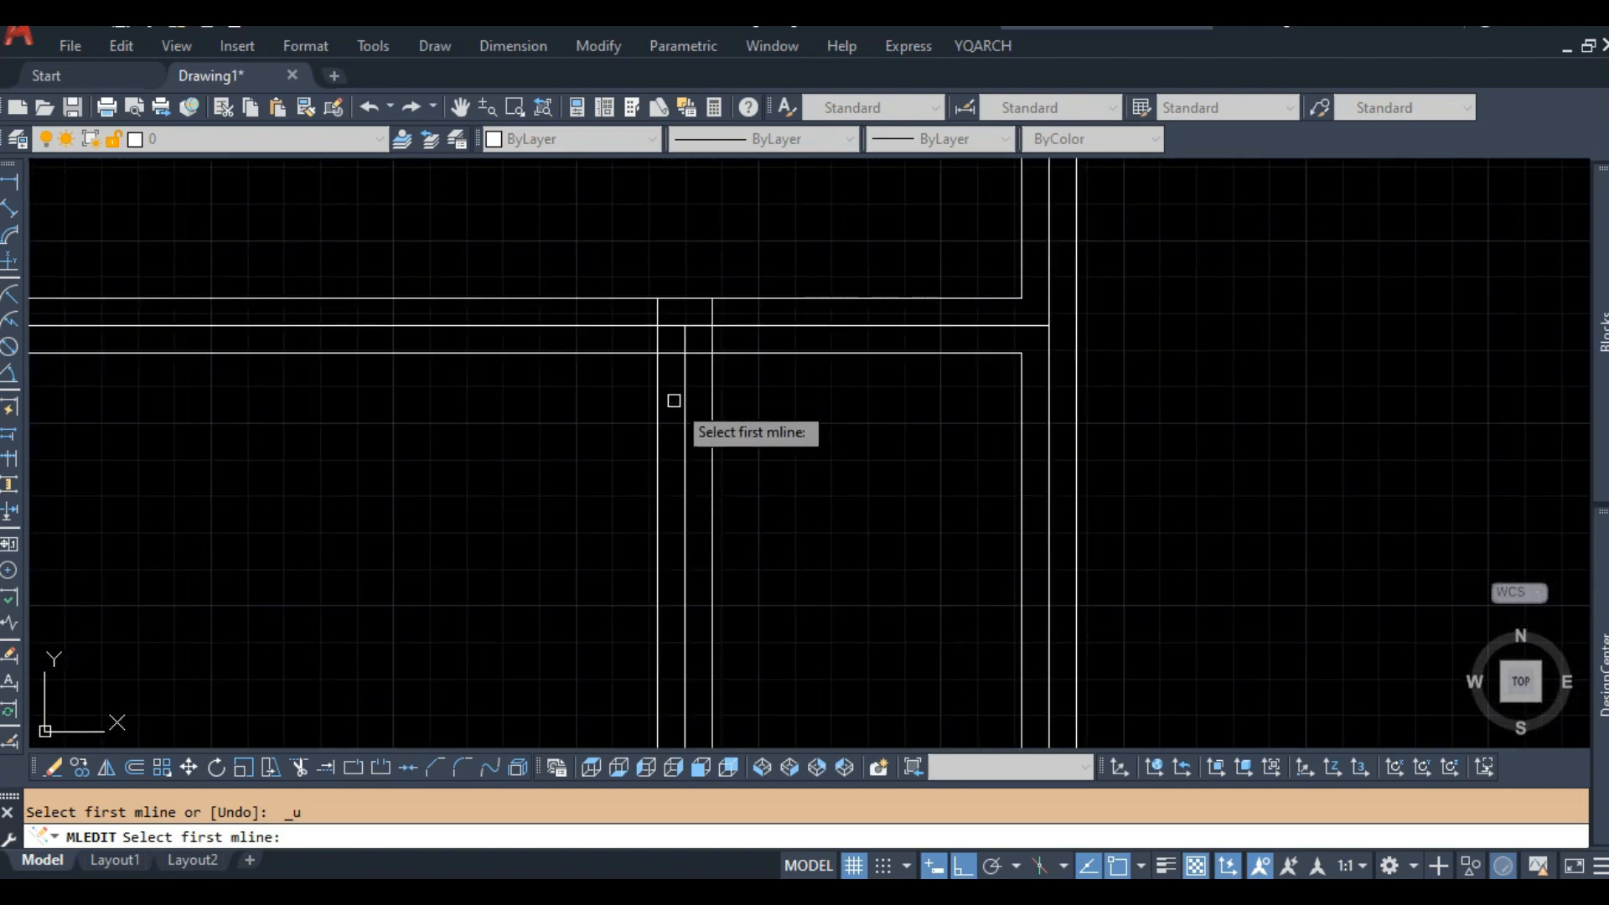
# Open the tees where the small upper-left rooms' bottom wall meets the left outer wall and the wall dividing those rooms.
pyautogui.scroll(-8, 627, 415)
pyautogui.scroll(6, 509, 402)
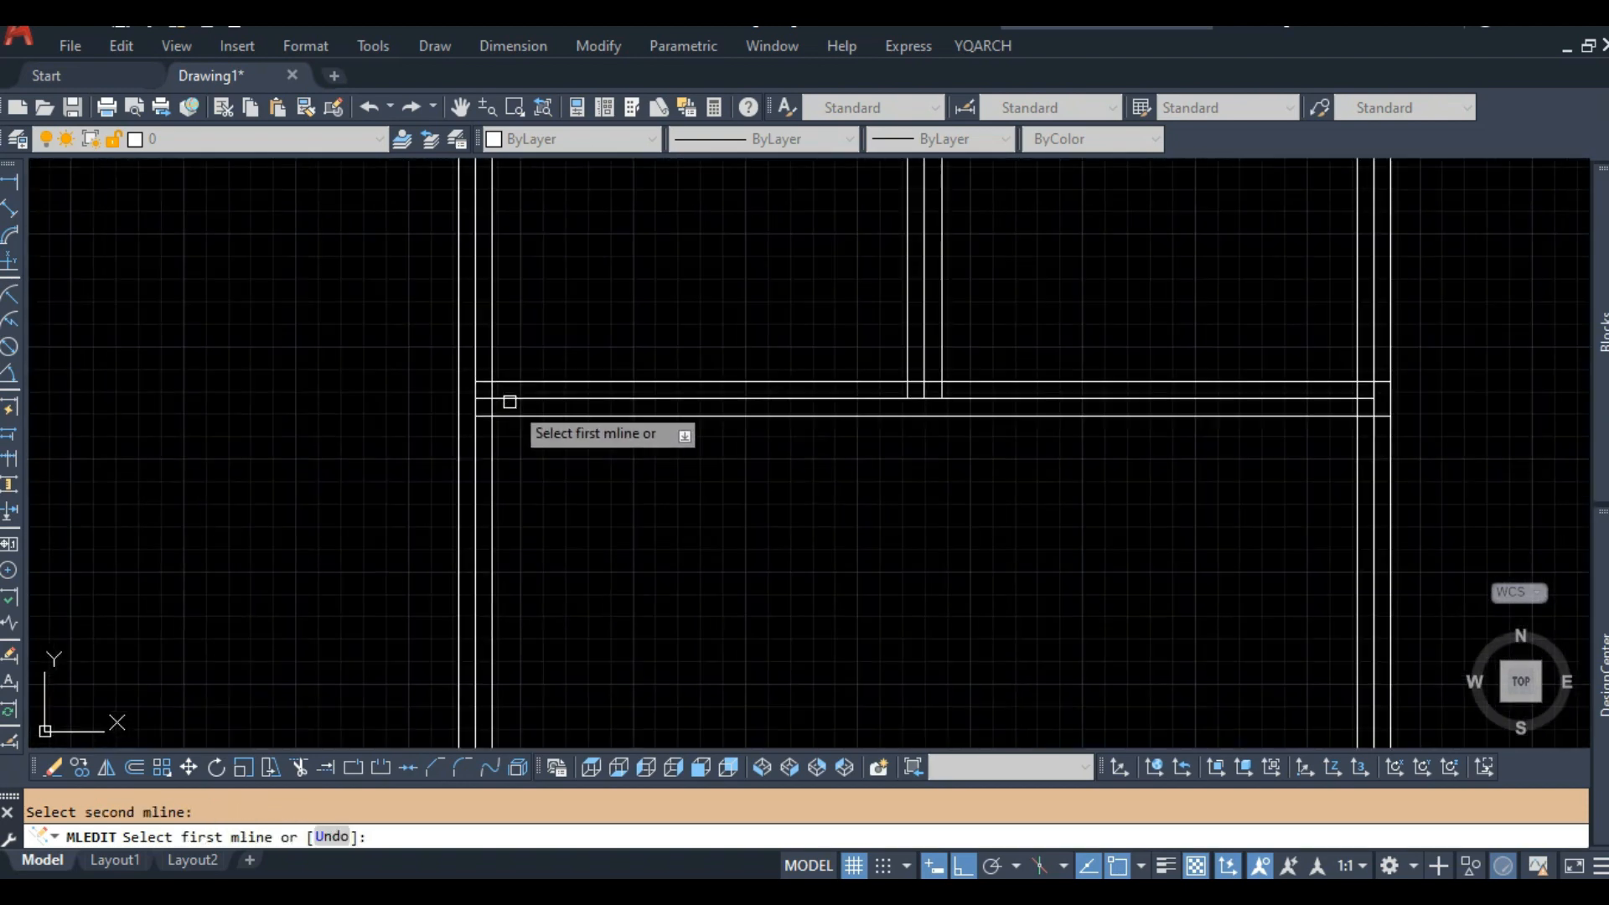
pyautogui.click(514, 416)
pyautogui.scroll(2, 890, 350)
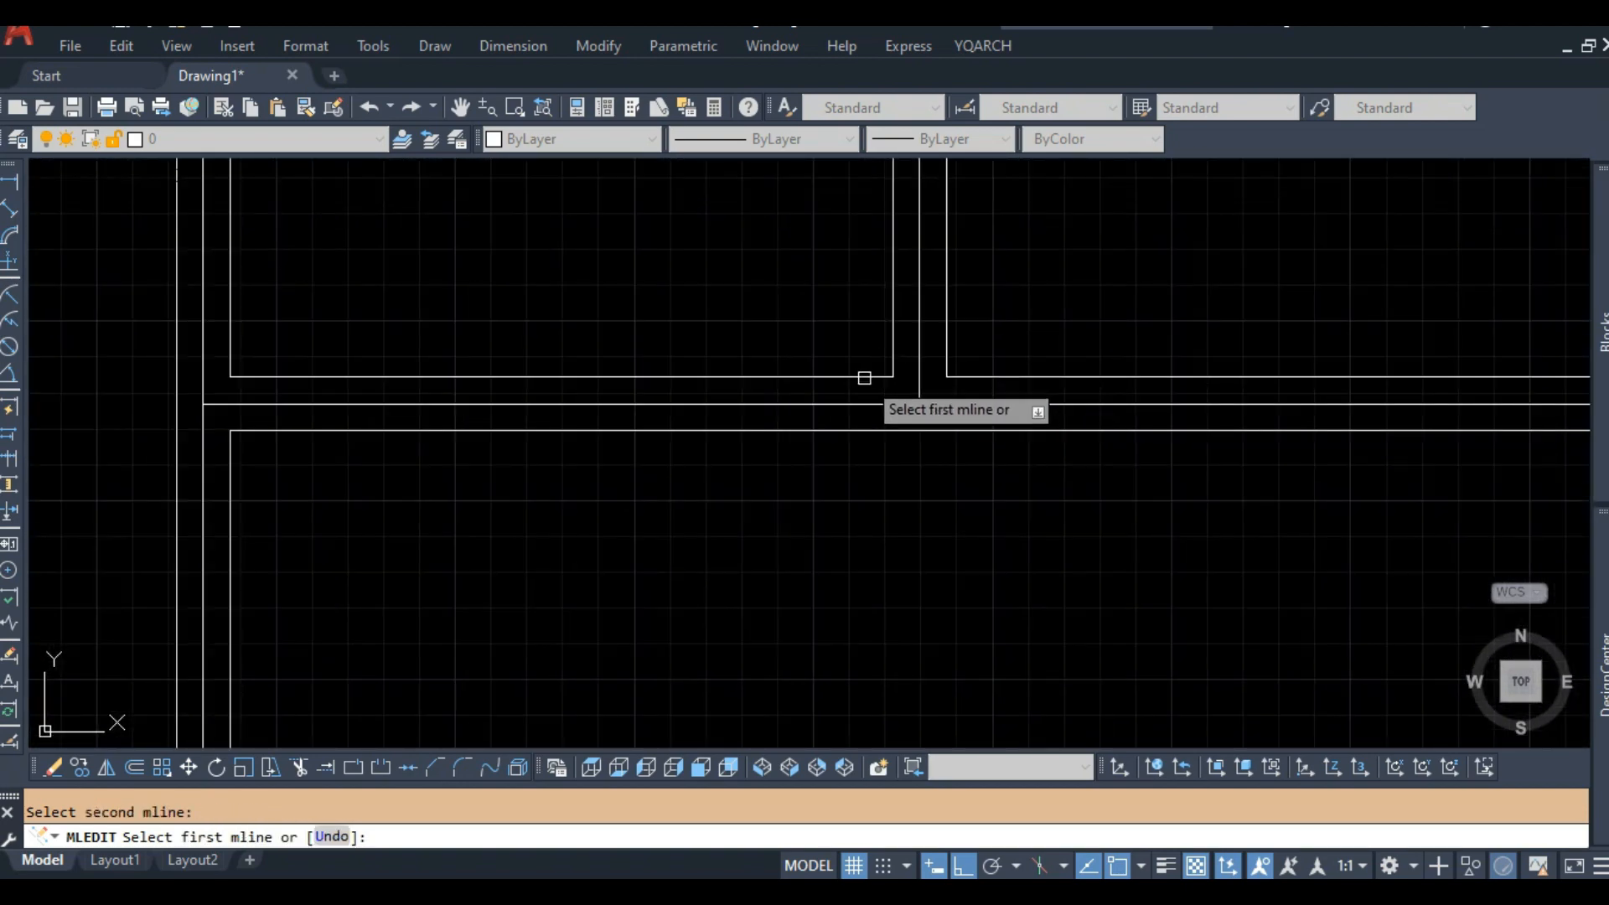
# Open the tees where the two interior vertical walls meet the top outer wall.
pyautogui.scroll(-2, 908, 467)
pyautogui.scroll(2, 866, 432)
pyautogui.click(866, 433)
pyautogui.scroll(-4, 1149, 428)
pyautogui.scroll(6, 1282, 426)
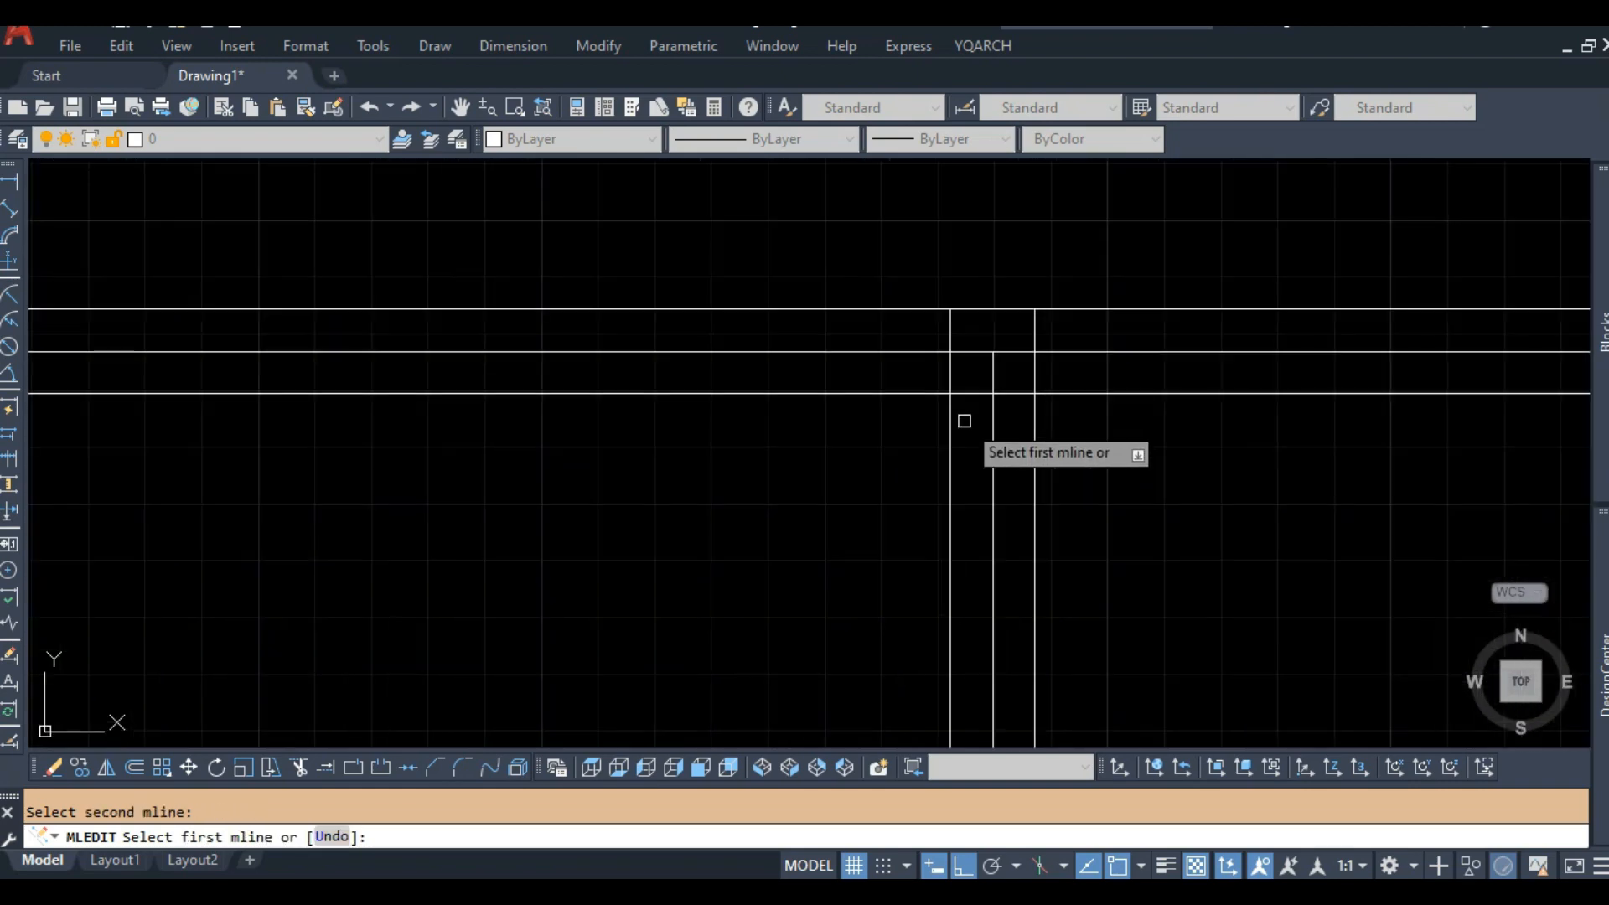
pyautogui.click(934, 402)
pyautogui.scroll(-4, 935, 402)
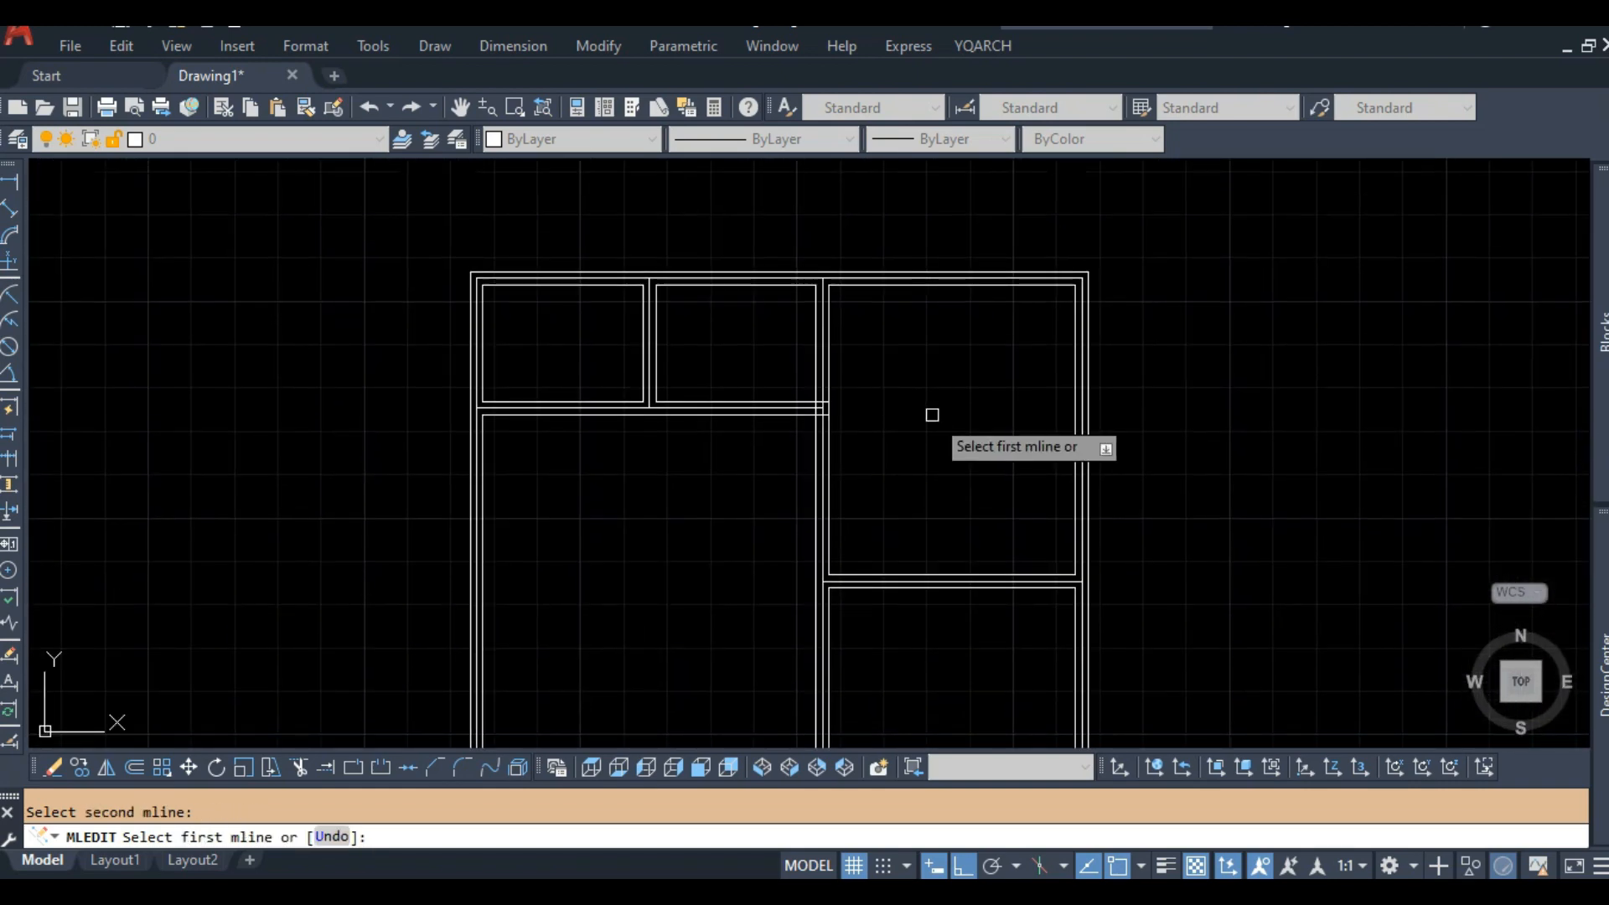
# Apply Open Tee where the lower-left room's top wall meets the left outer wall.
pyautogui.scroll(-1, 930, 413)
pyautogui.press('space')
pyautogui.moveTo(802, 544); pyautogui.dragTo(710, 363, button='middle')
pyautogui.scroll(10, 564, 406)
pyautogui.press('space')
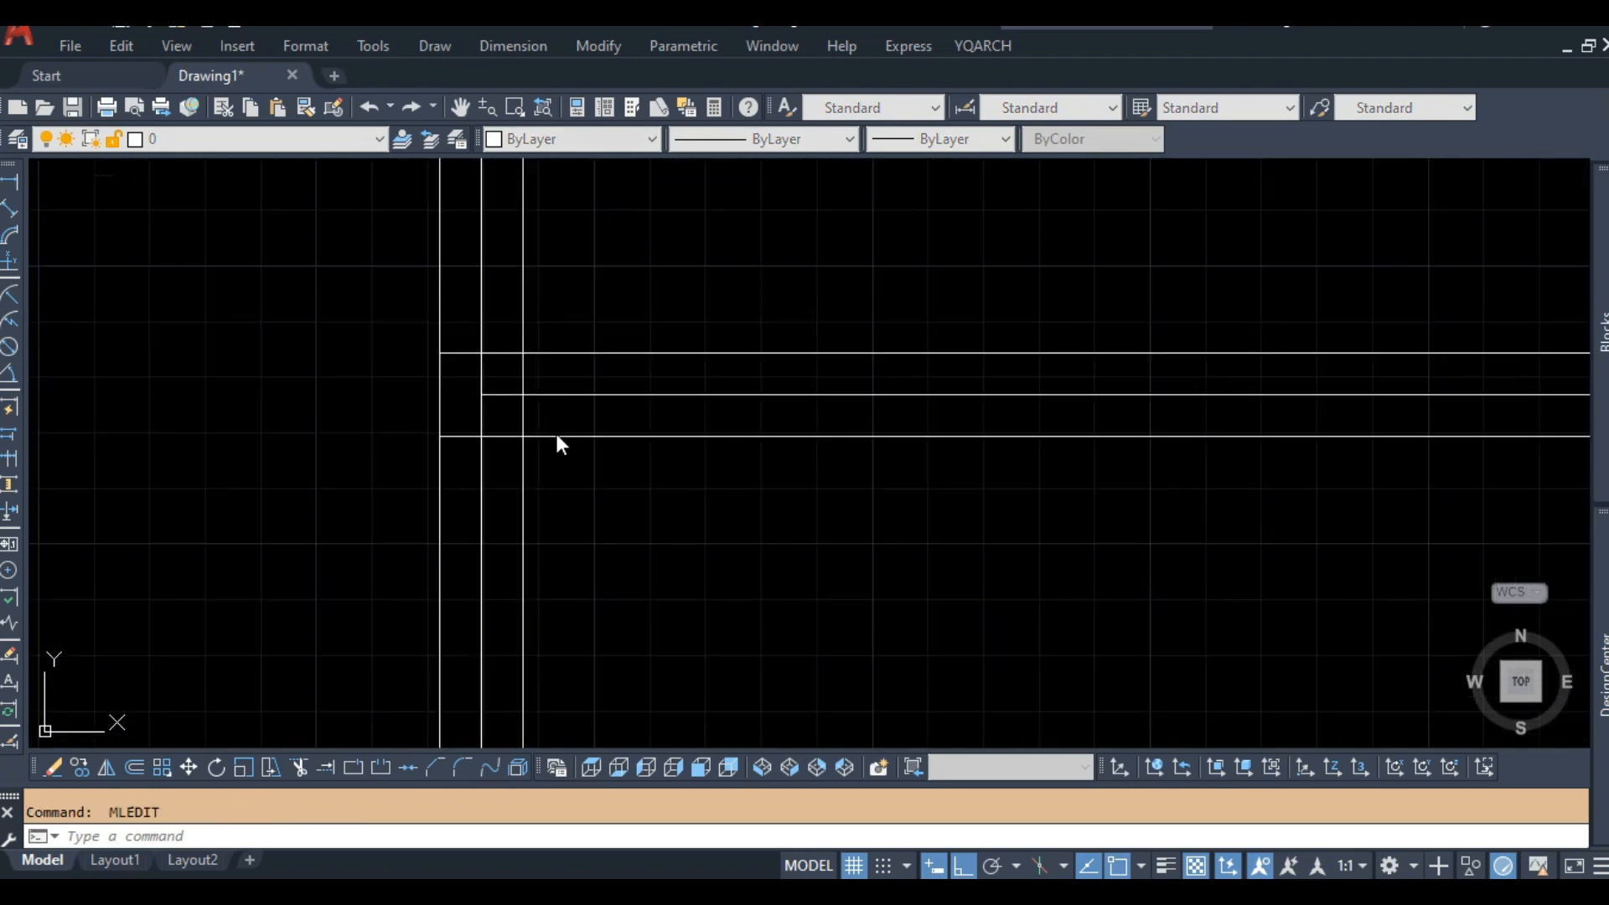
pyautogui.click(746, 437)
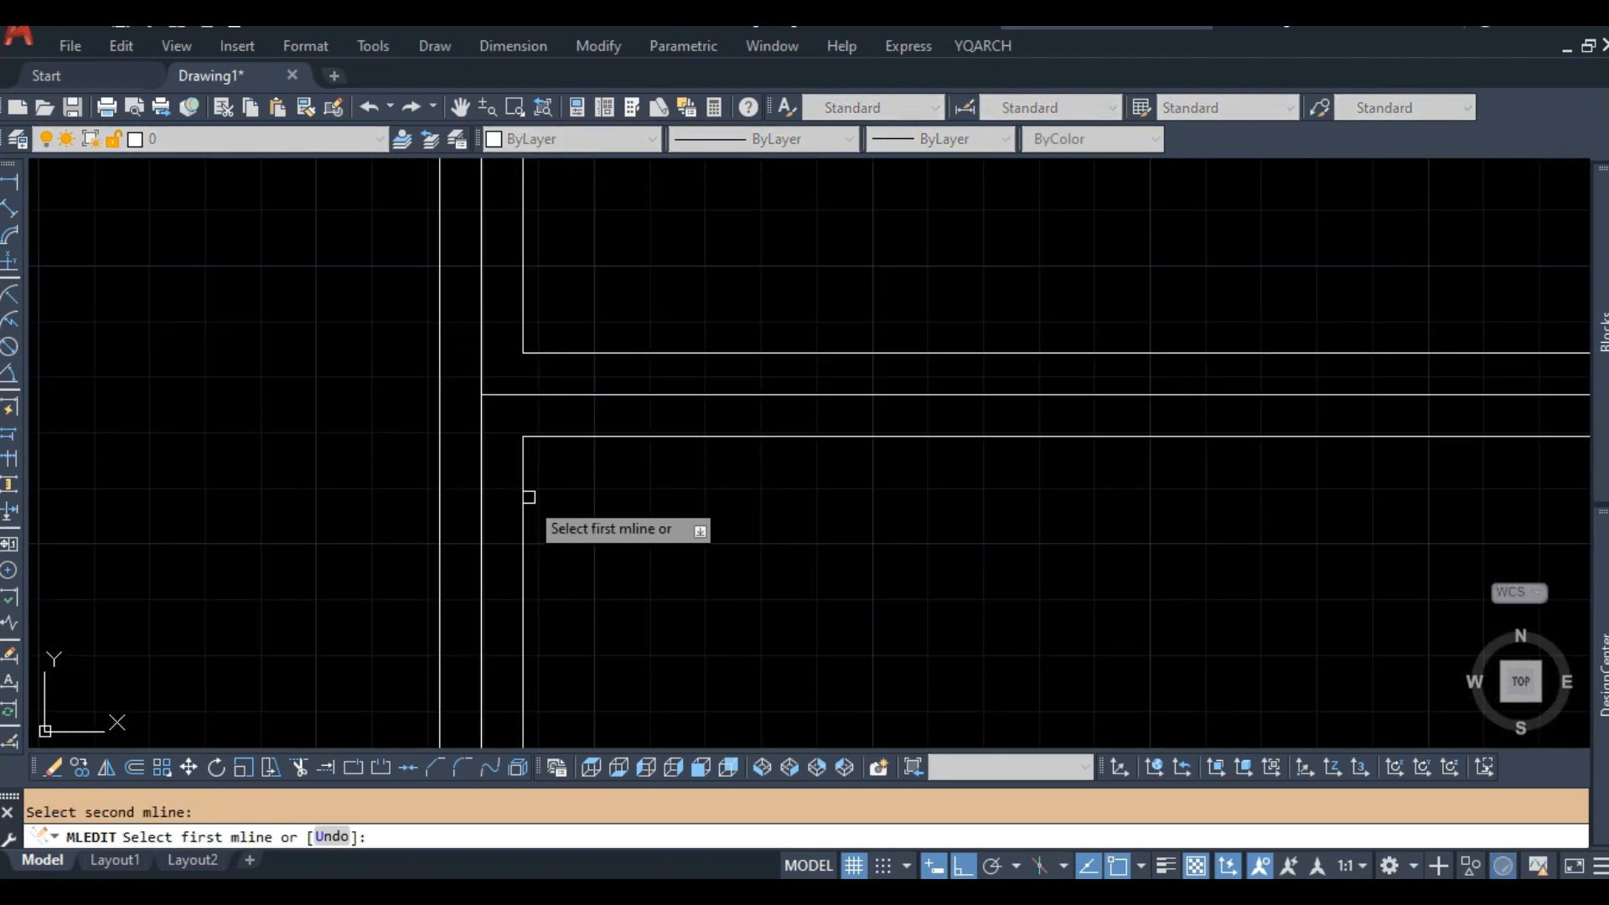
pyautogui.scroll(-4, 637, 482)
pyautogui.press('space')
# Examine the wall junctions across the whole floor plan.
pyautogui.scroll(-3, 654, 501)
pyautogui.moveTo(655, 654); pyautogui.dragTo(680, 520, button='middle')
pyautogui.scroll(3, 679, 551)
pyautogui.scroll(-3, 683, 539)
pyautogui.moveTo(735, 421); pyautogui.dragTo(723, 491, button='middle')
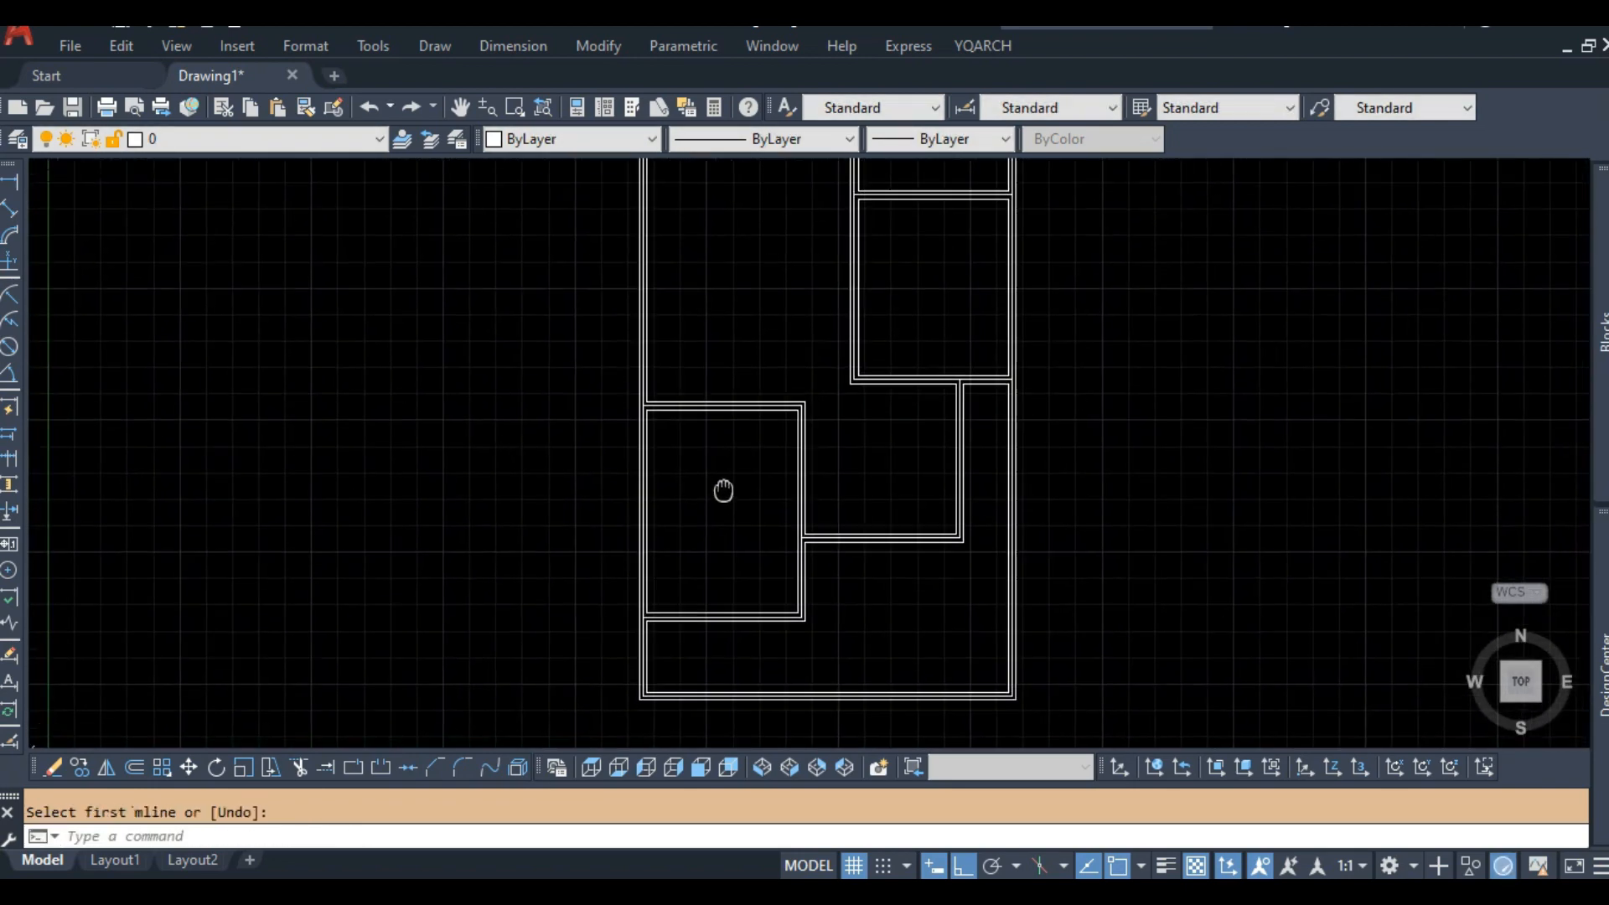
pyautogui.scroll(-2, 723, 490)
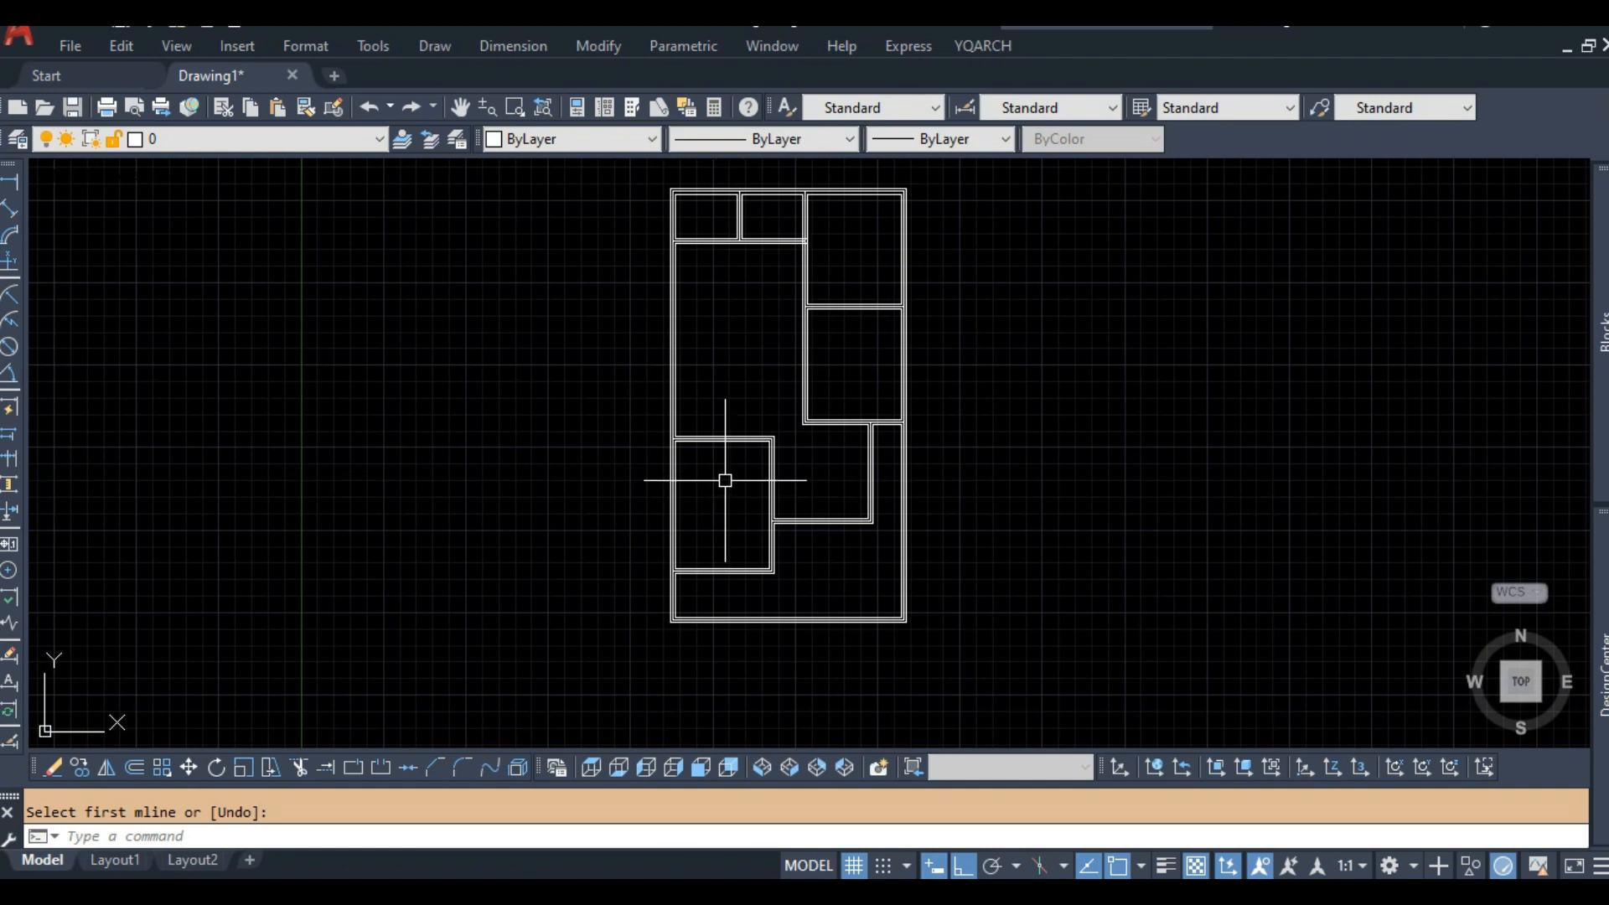
pyautogui.moveTo(731, 353); pyautogui.dragTo(631, 414, button='middle')
pyautogui.scroll(5, 697, 359)
pyautogui.scroll(-5, 697, 360)
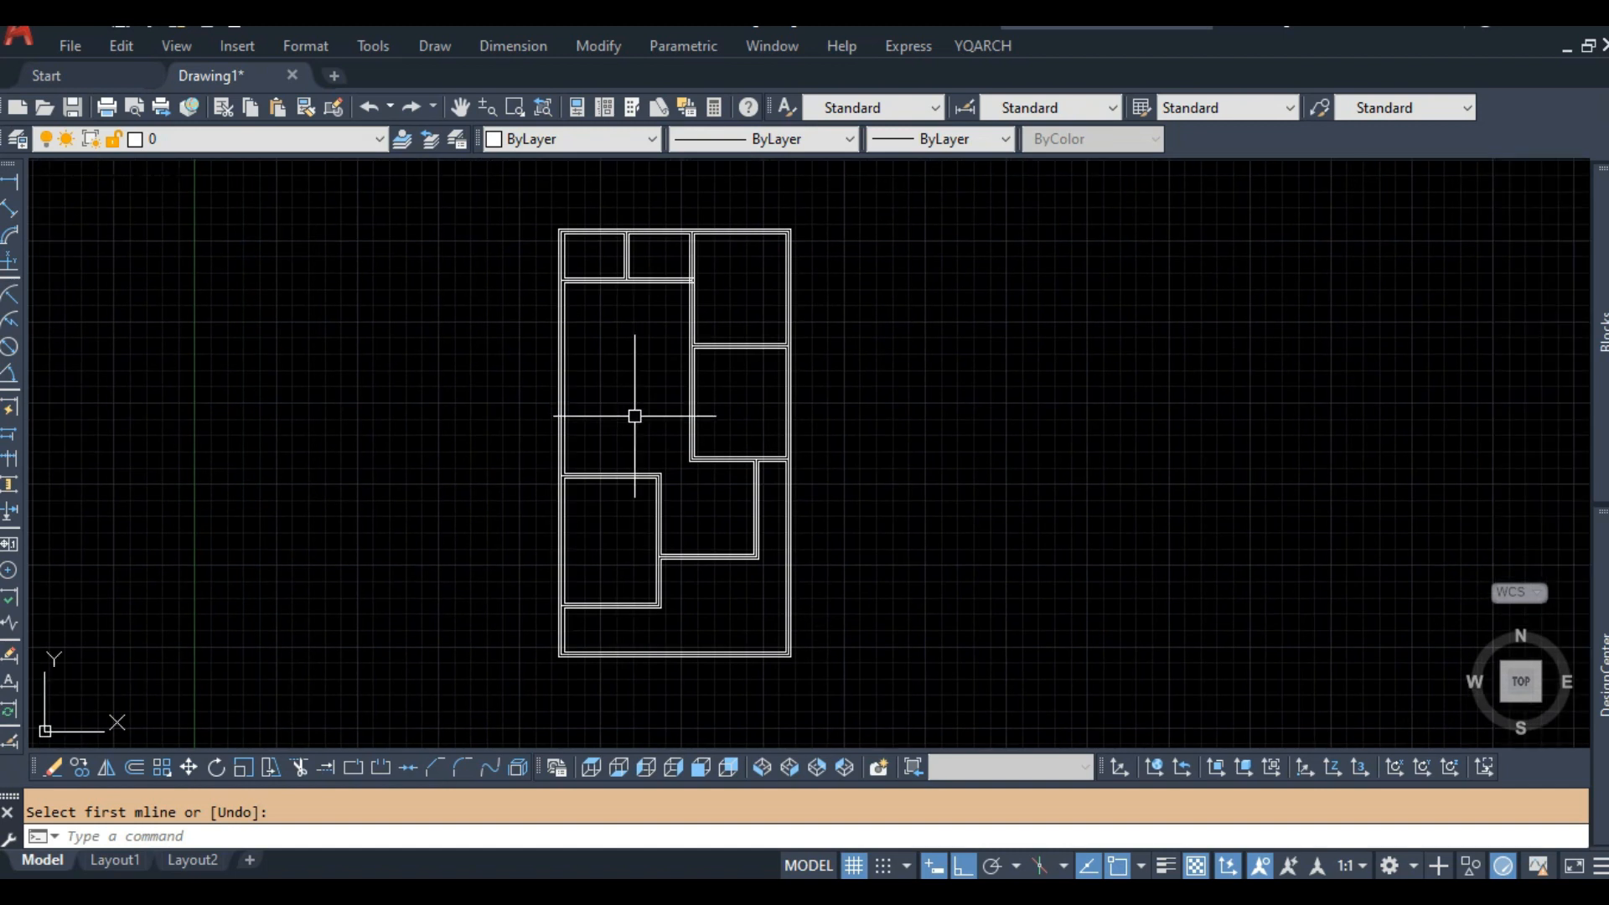
pyautogui.scroll(-1, 916, 388)
pyautogui.scroll(2, 700, 406)
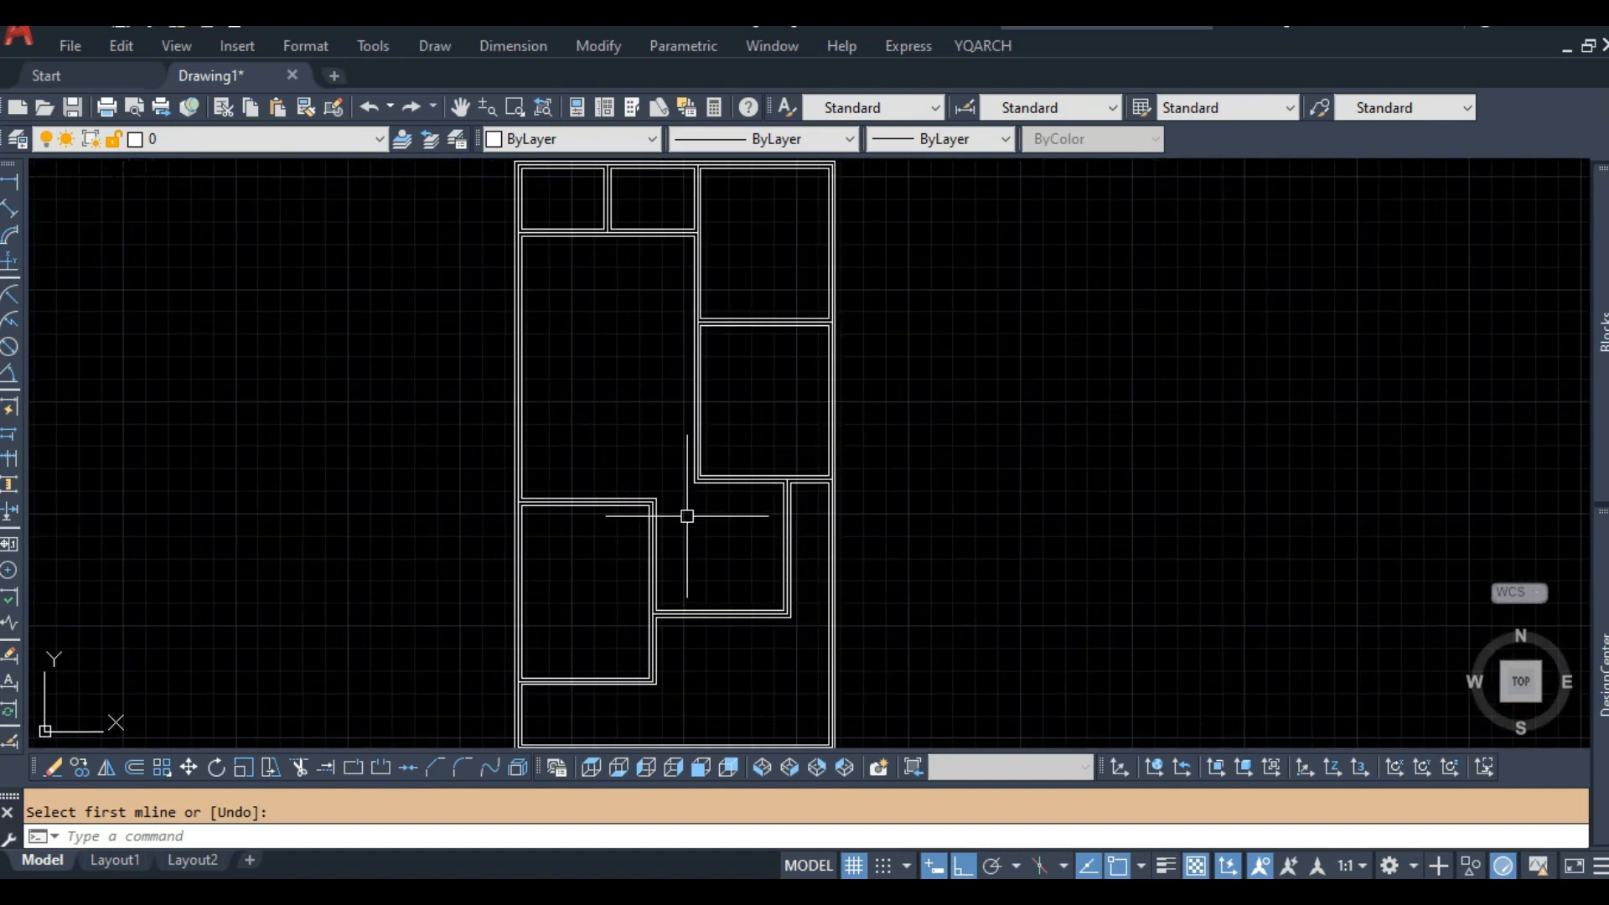
pyautogui.scroll(4, 671, 539)
pyautogui.scroll(-5, 600, 546)
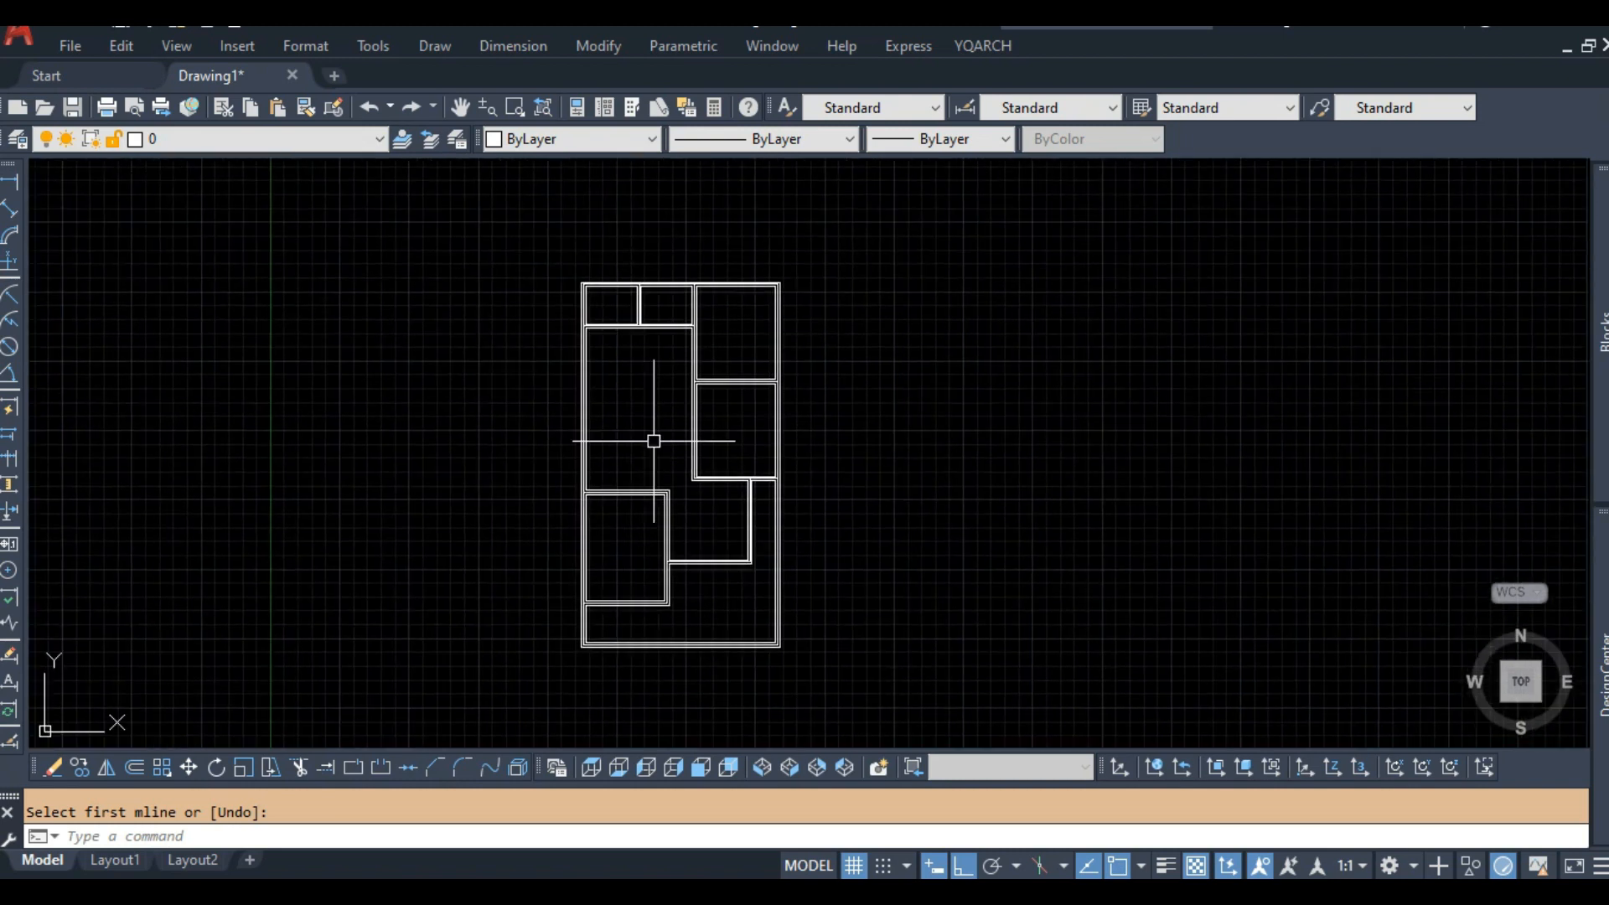
pyautogui.scroll(2, 654, 441)
pyautogui.scroll(-2, 650, 431)
# Explode all the multiline walls of the floor plan into separate lines.
pyautogui.write('x')
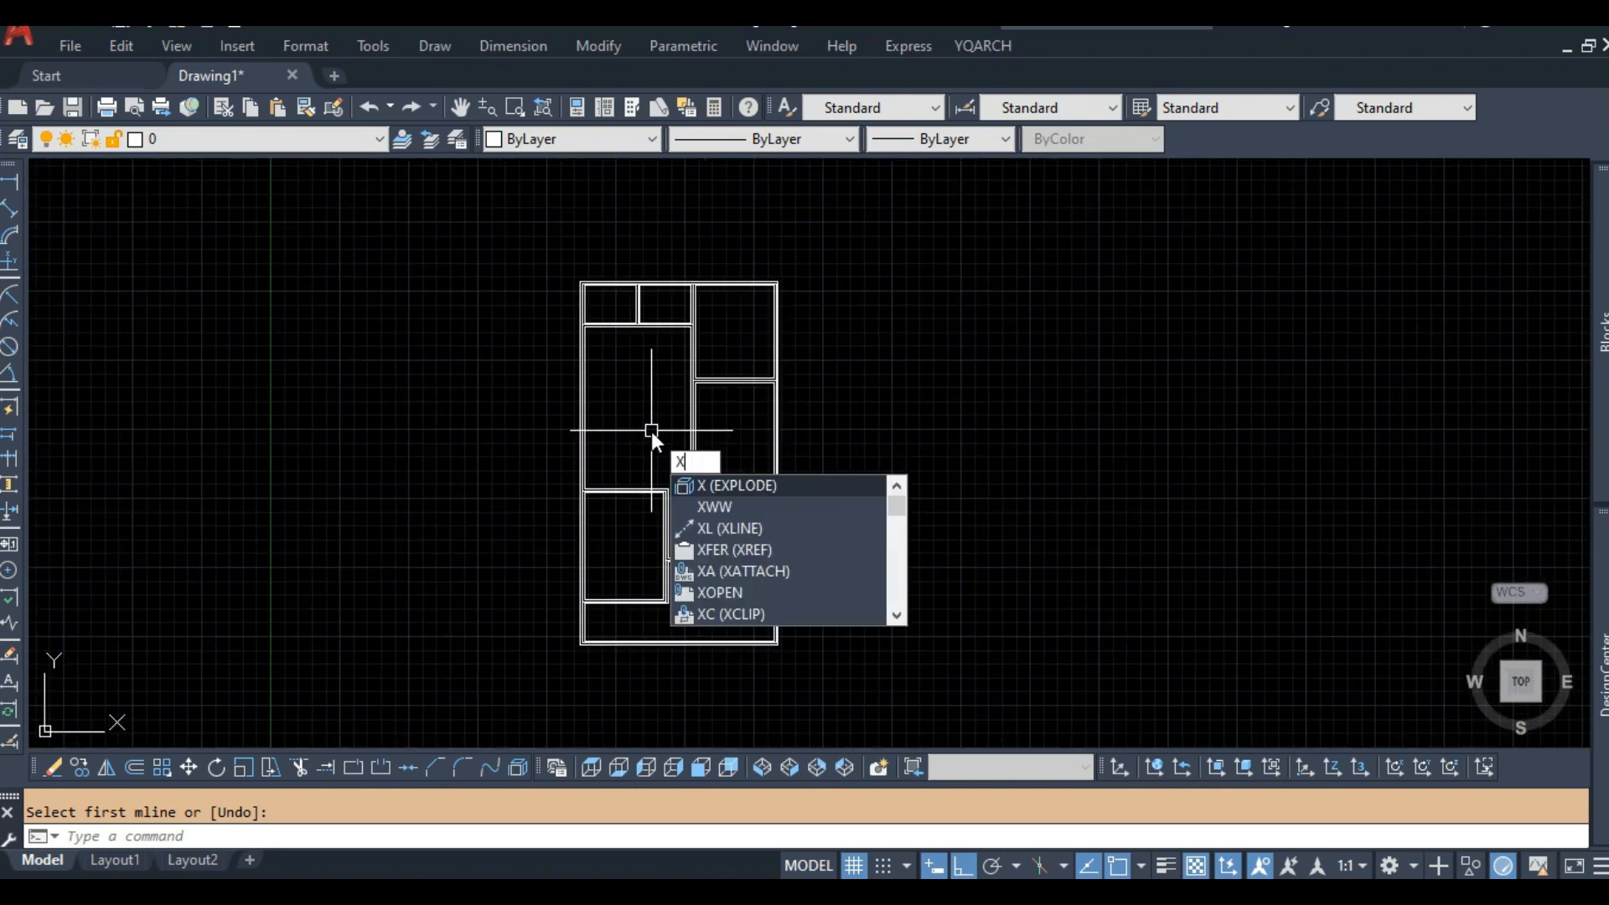
pyautogui.press('Return')
pyautogui.click(511, 240)
pyautogui.click(830, 674)
pyautogui.press('Return')
# Extend the outer line of the lower-left room's bottom wall to the left outer wall's exterior line.
pyautogui.scroll(5, 587, 612)
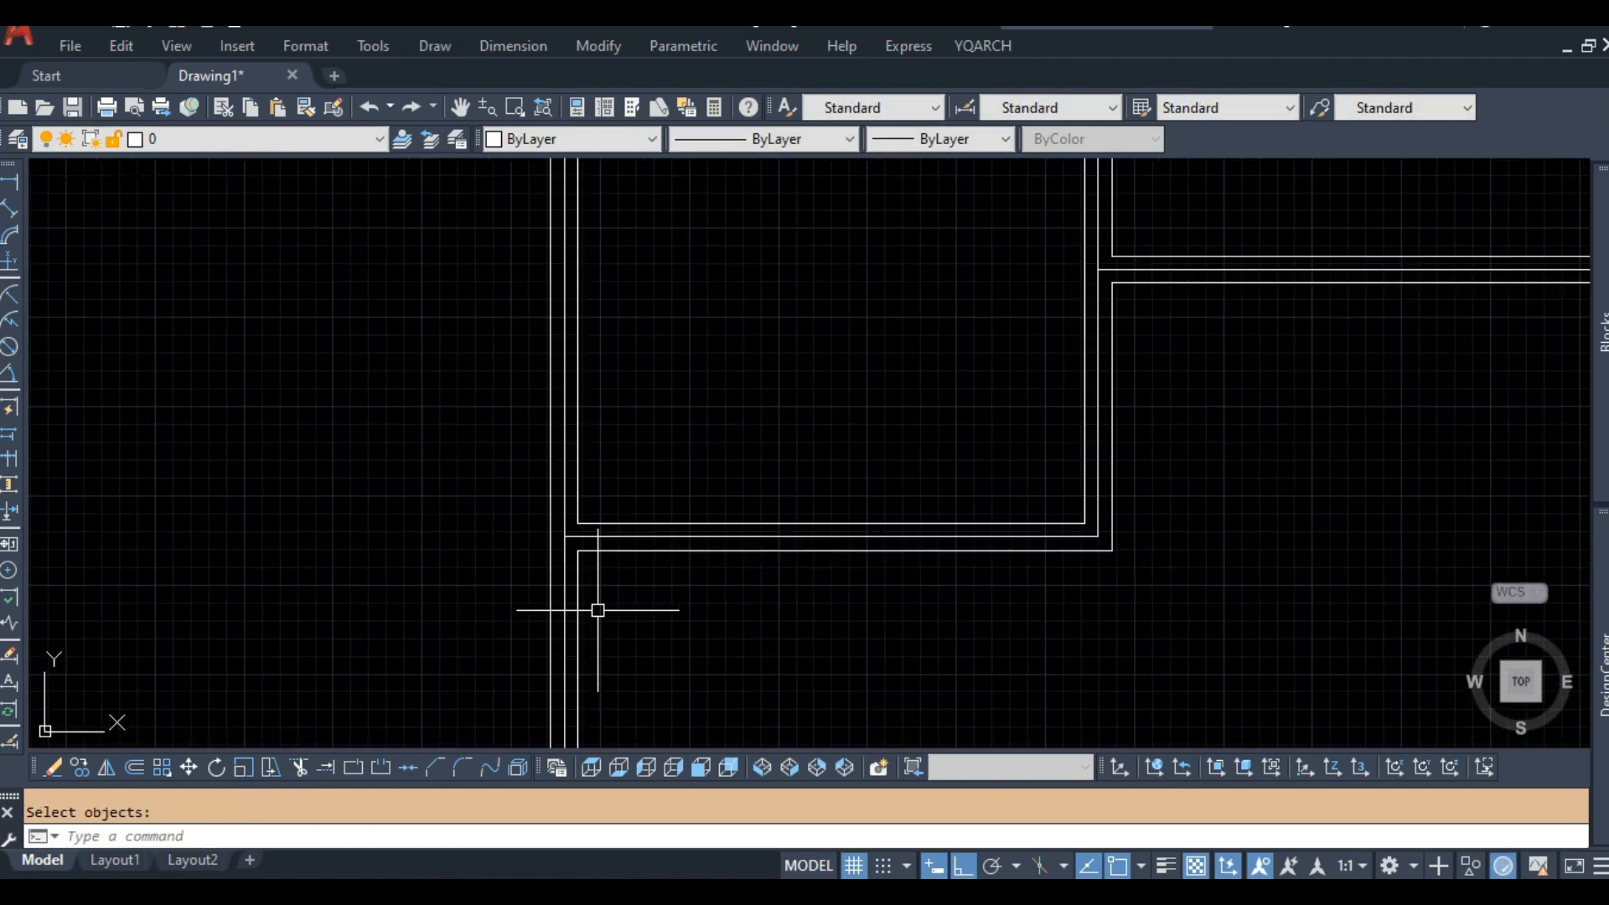
pyautogui.moveTo(596, 611); pyautogui.dragTo(650, 498, button='middle')
pyautogui.scroll(2, 641, 574)
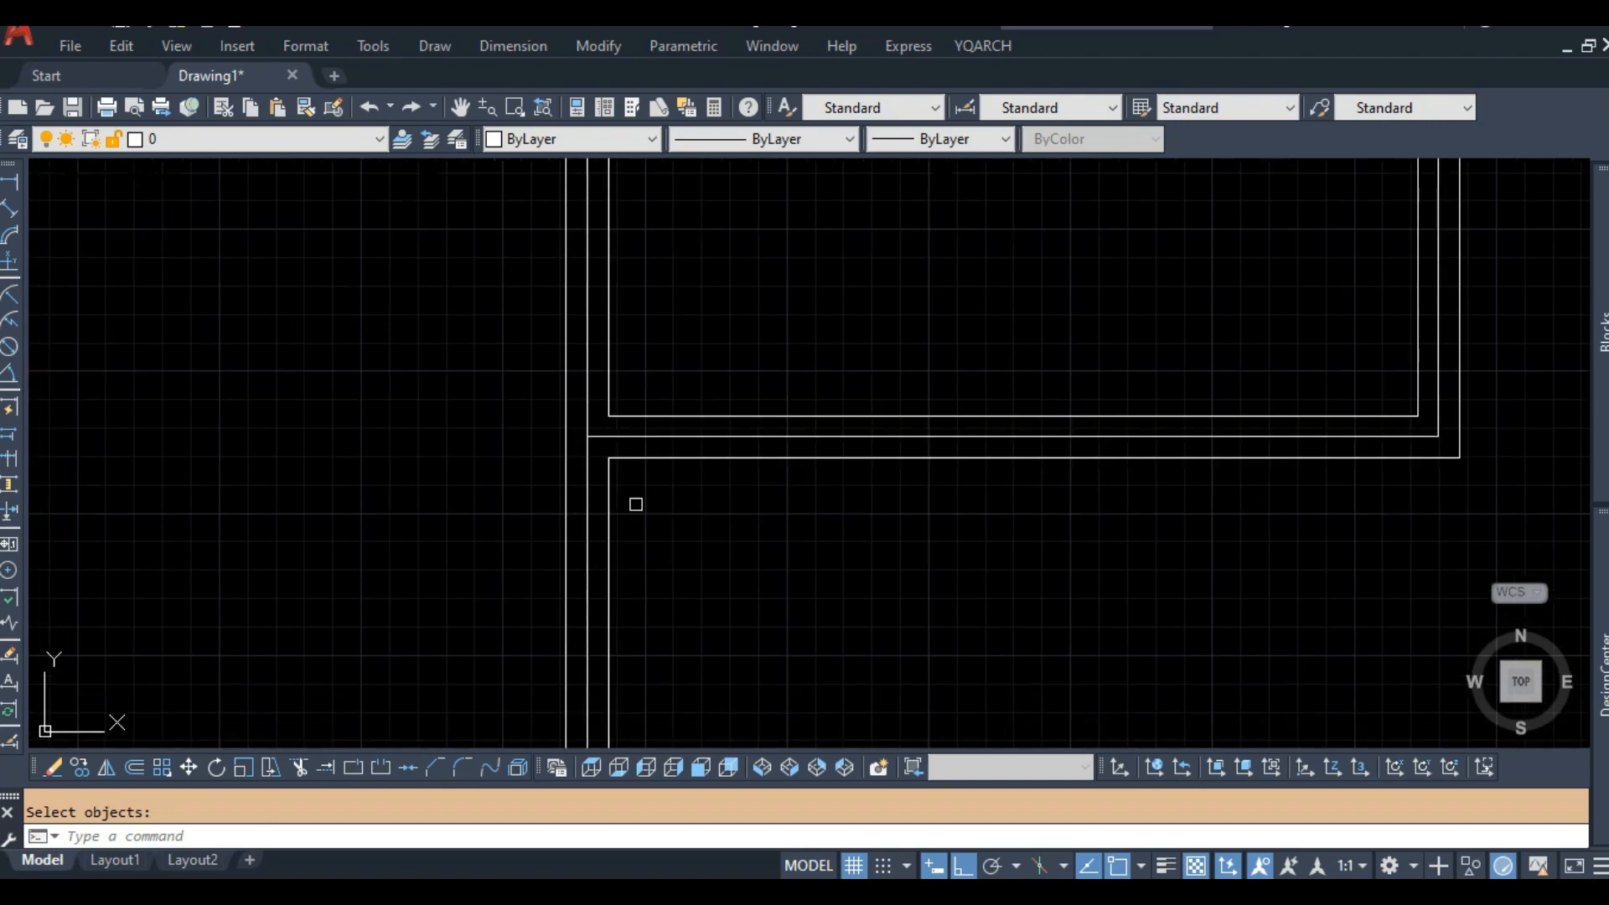
pyautogui.write('ex')
pyautogui.press('Return')
pyautogui.click(558, 466)
pyautogui.click(581, 476)
pyautogui.click(568, 478)
pyautogui.press('Return')
pyautogui.click(651, 464)
pyautogui.press('Return')
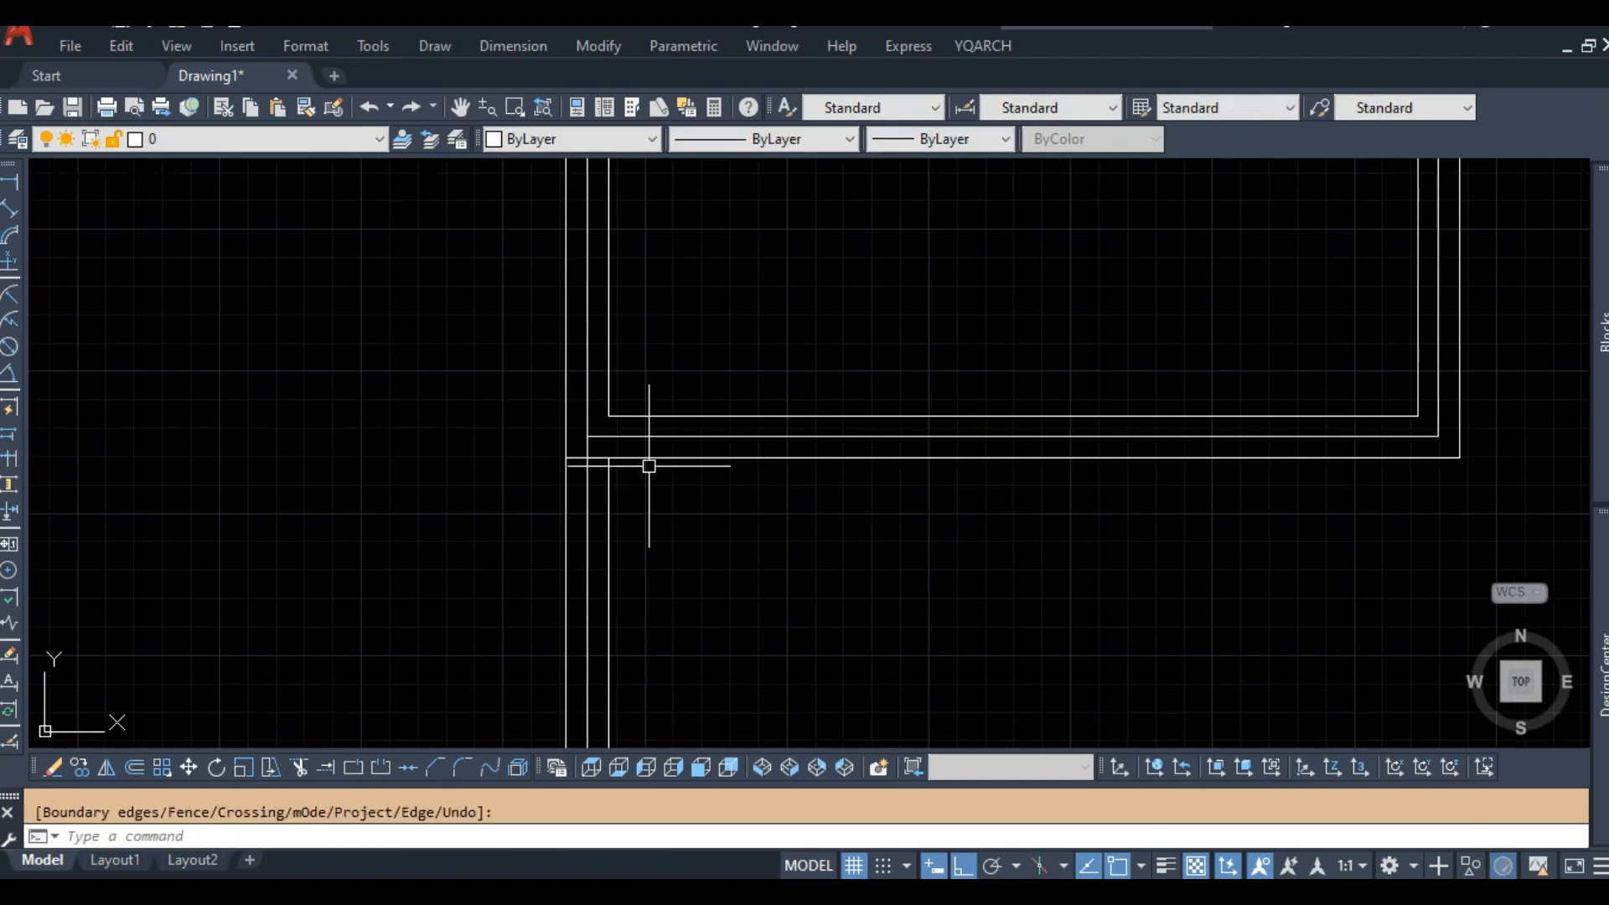
# Erase the inner and centre lines of the left and bottom outer walls around the area below the lower-left room.
pyautogui.scroll(-6, 650, 466)
pyautogui.scroll(6, 623, 513)
pyautogui.click(620, 472)
pyautogui.click(558, 569)
pyautogui.scroll(-2, 607, 555)
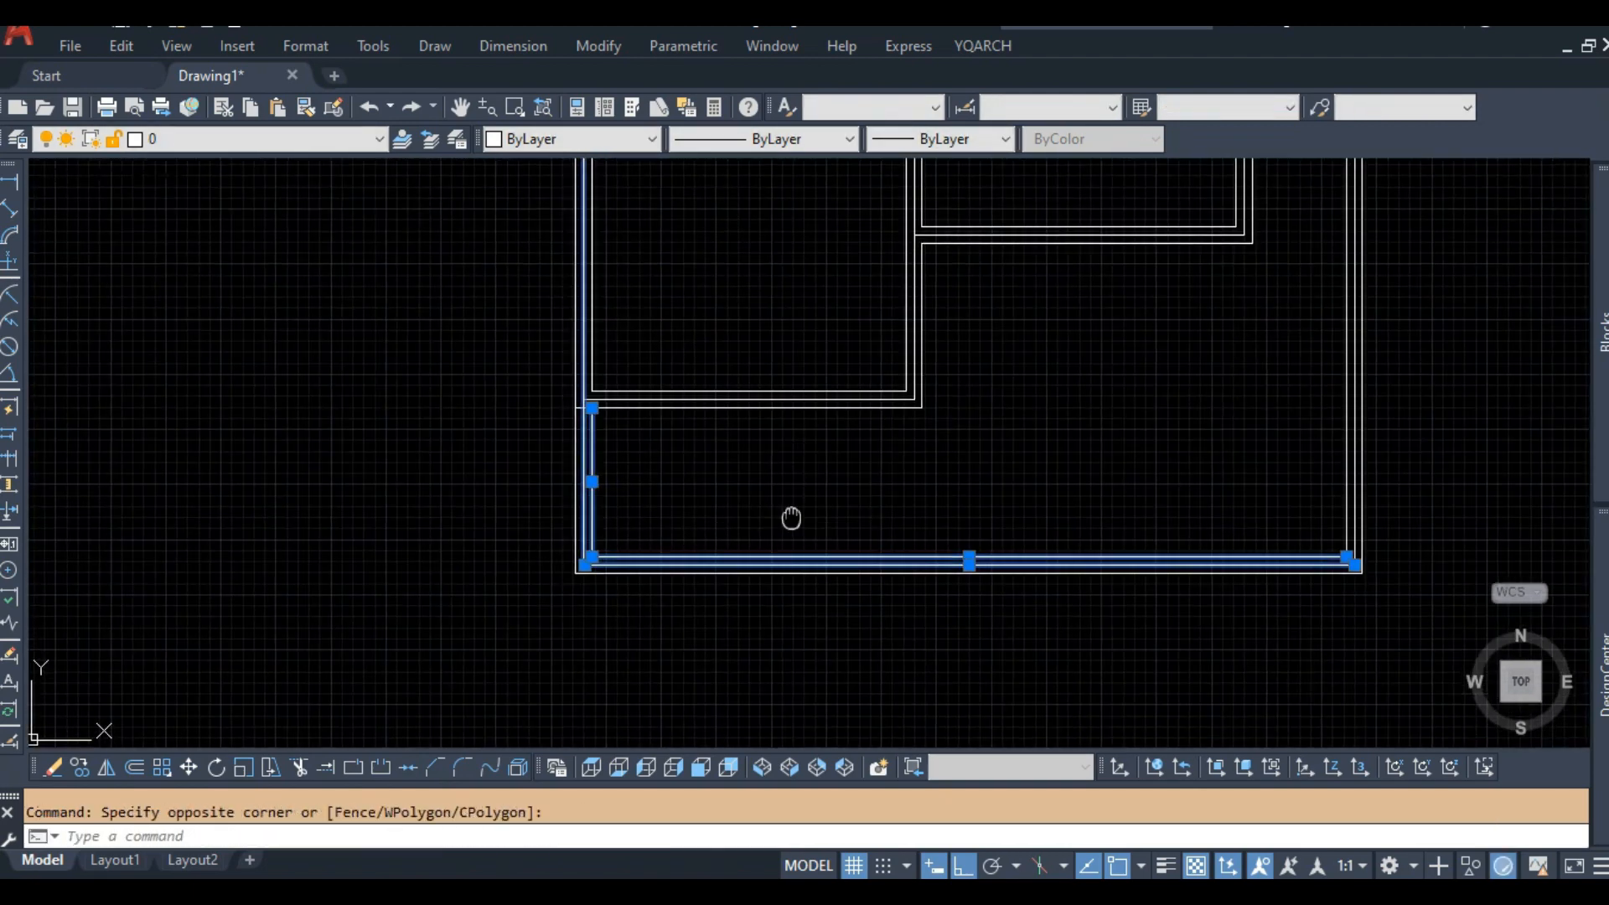
pyautogui.press('Delete')
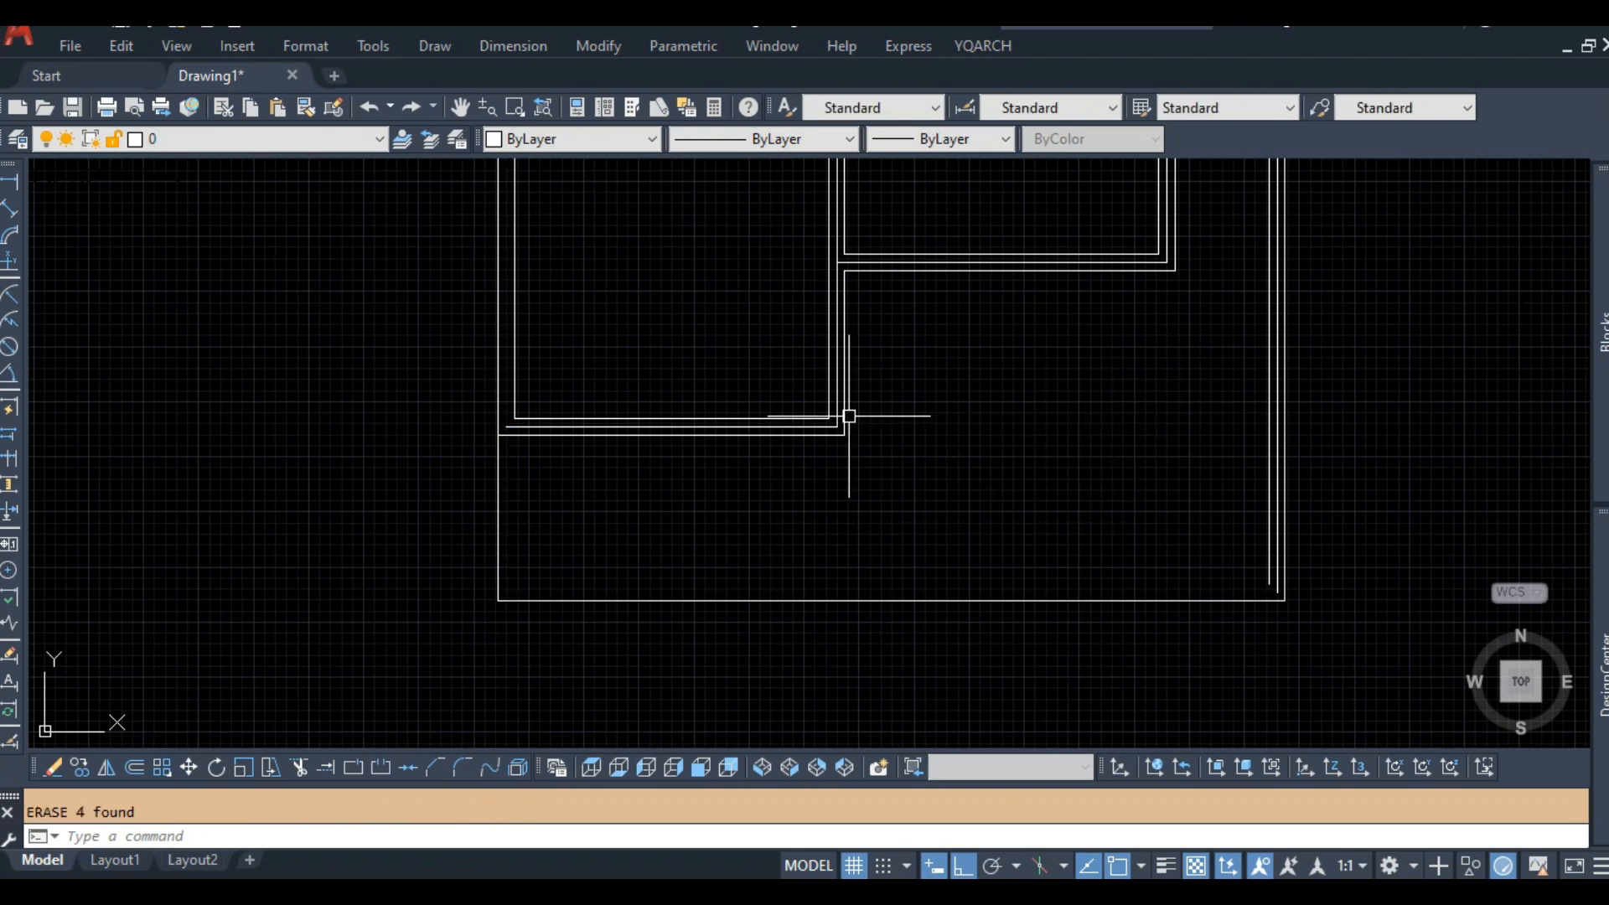
# Erase the centre lines of the lower-left room's right-hand and bottom walls.
pyautogui.scroll(6, 845, 423)
pyautogui.click(822, 416)
pyautogui.click(804, 448)
pyautogui.click(779, 432)
pyautogui.press('Delete')
pyautogui.scroll(-6, 814, 432)
# Erase the centre lines of the middle room's bottom wall and the lower-left room's top wall.
pyautogui.scroll(2, 873, 272)
pyautogui.moveTo(873, 272); pyautogui.dragTo(849, 491, button='middle')
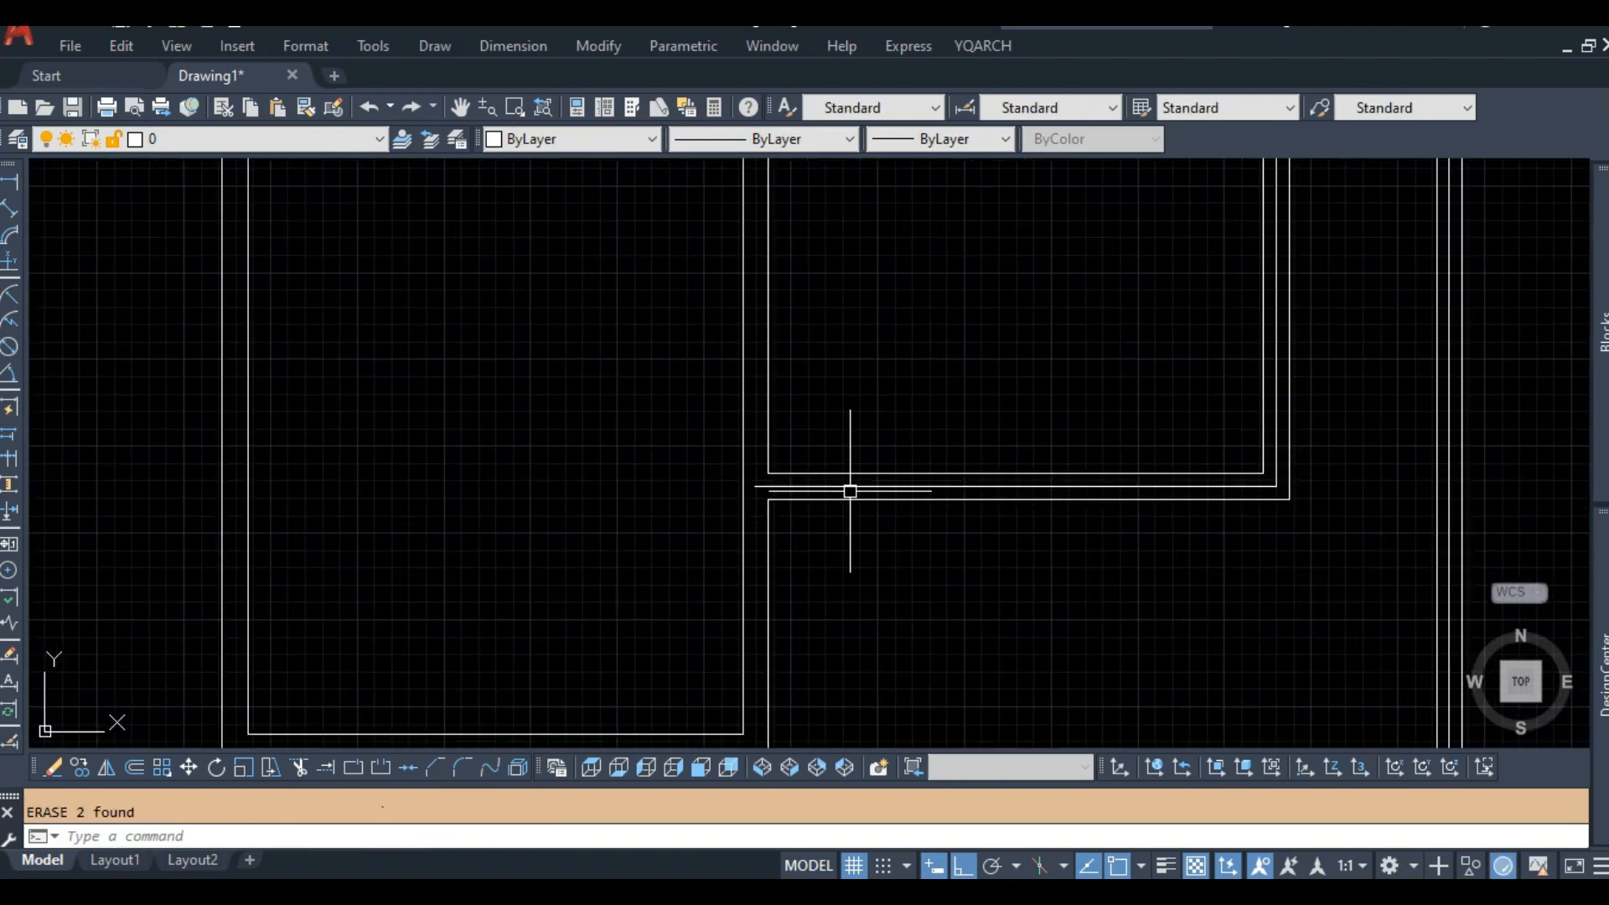
pyautogui.click(850, 490)
pyautogui.moveTo(774, 327); pyautogui.dragTo(783, 630, button='middle')
pyautogui.scroll(-2, 797, 351)
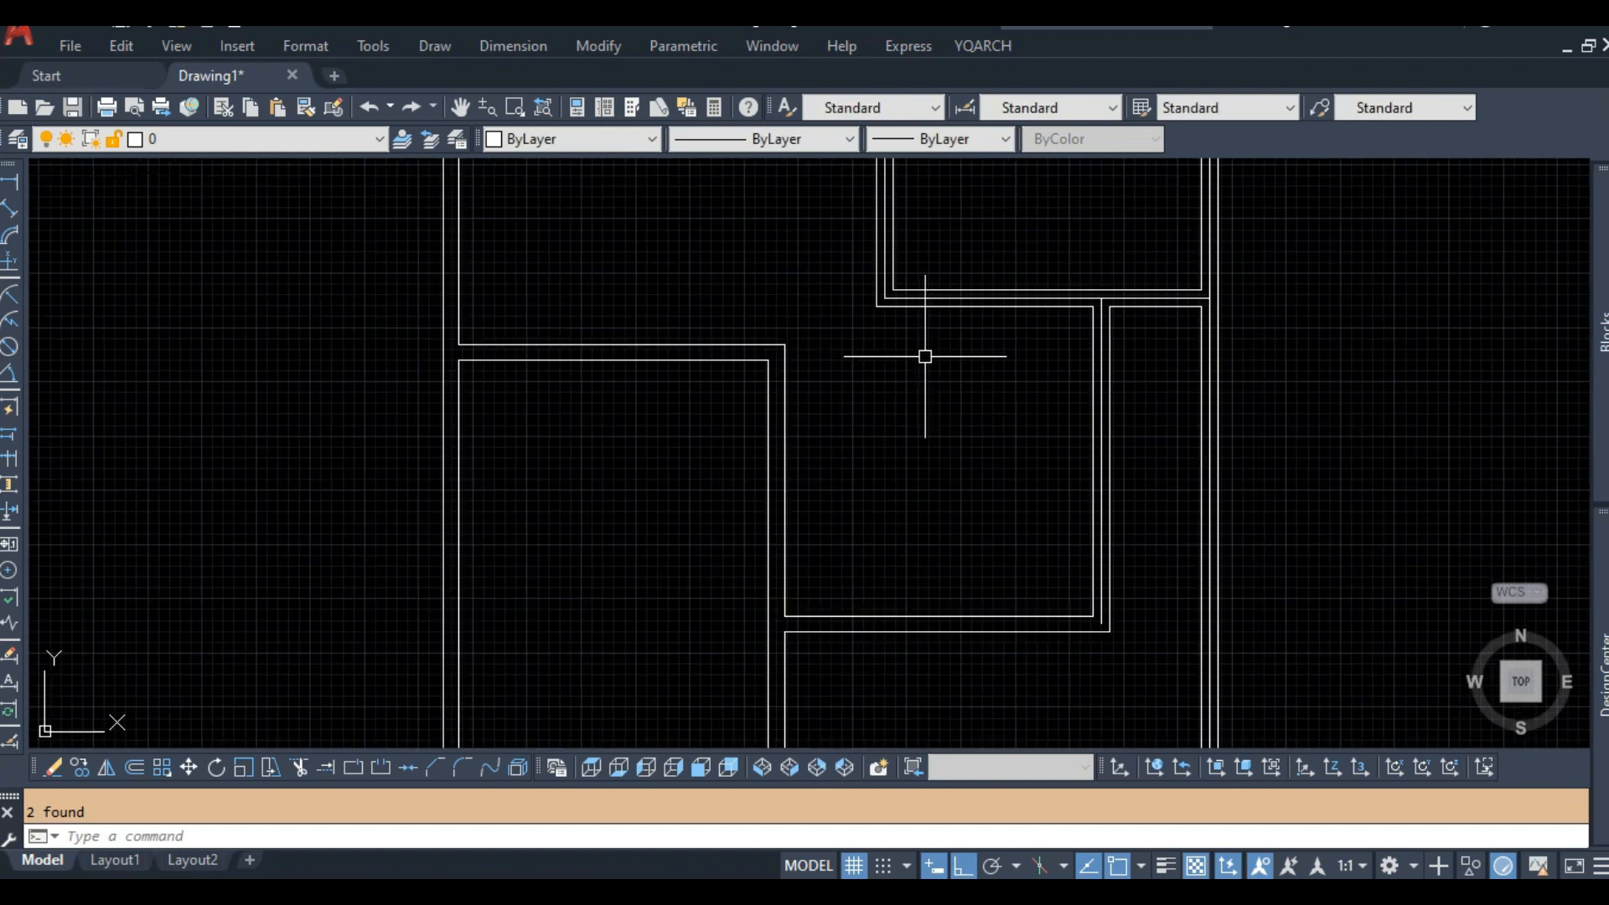
# Erase the centre lines meeting where the middle room's right-hand wall joins the right-hand room's bottom wall.
pyautogui.moveTo(917, 455); pyautogui.dragTo(822, 354, button='middle')
pyautogui.scroll(3, 1034, 255)
pyautogui.moveTo(1035, 255); pyautogui.dragTo(1014, 468, button='middle')
pyautogui.scroll(3, 1025, 324)
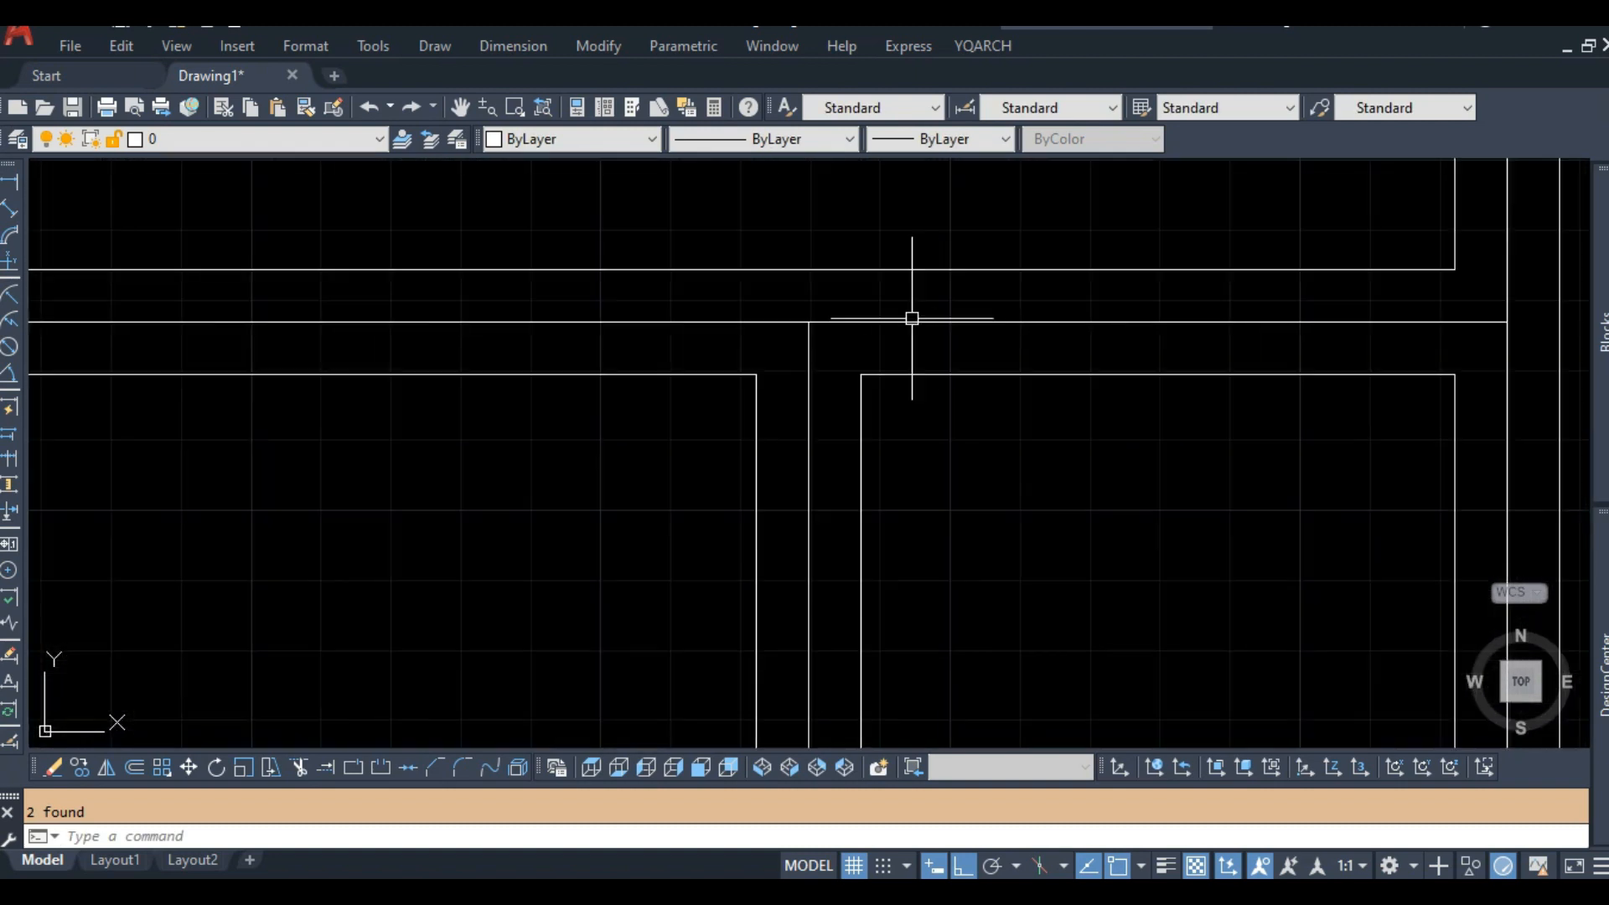
pyautogui.click(842, 347)
pyautogui.click(784, 300)
pyautogui.press('Delete')
# Erase the centre line of the vertical wall along the left side of the right-hand rooms.
pyautogui.scroll(-3, 794, 342)
pyautogui.click(248, 280)
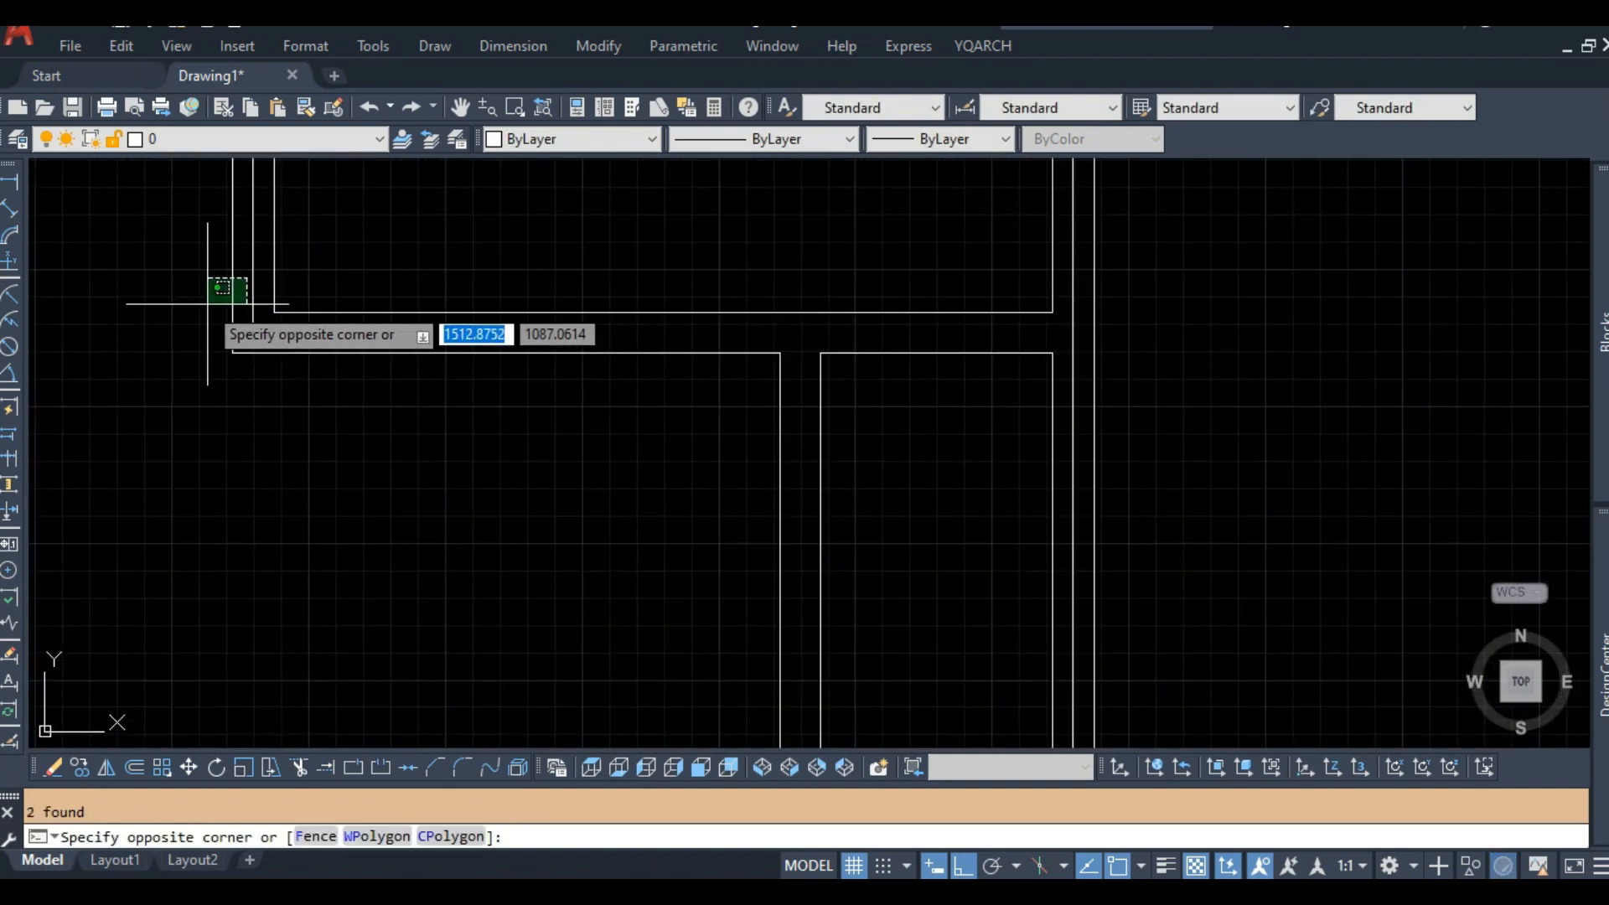
pyautogui.click(242, 276)
pyautogui.click(255, 255)
pyautogui.press('Delete')
# Extend the lower line of the right-hand room's bottom wall to the right outer wall's exterior line.
pyautogui.scroll(-5, 1074, 339)
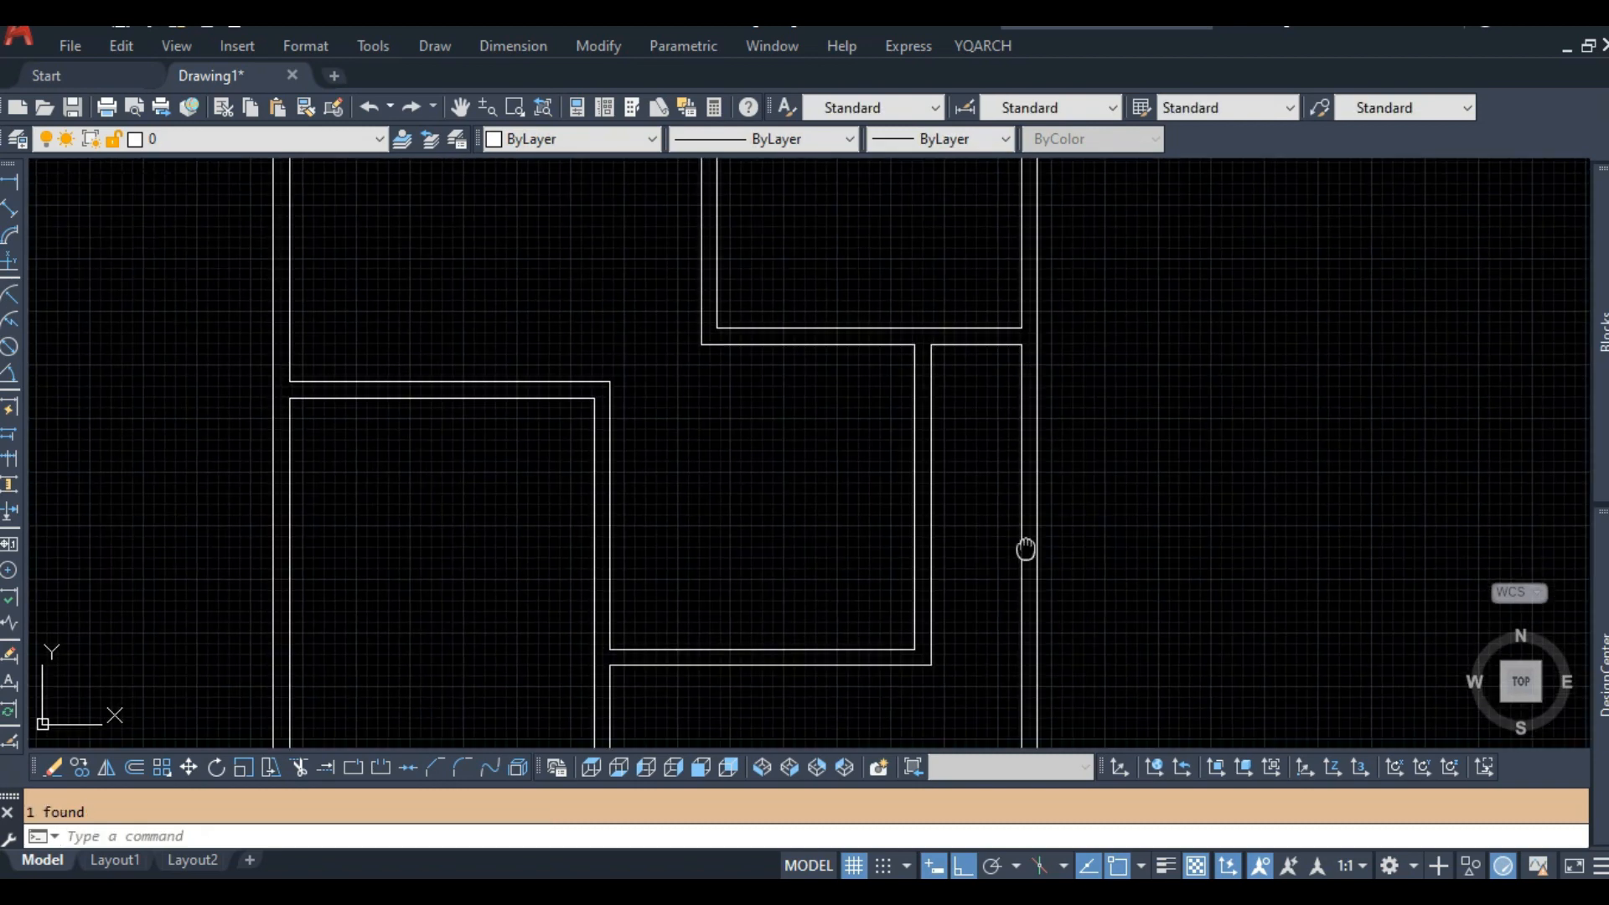
pyautogui.scroll(7, 1008, 312)
pyautogui.write('ex')
pyautogui.press('space')
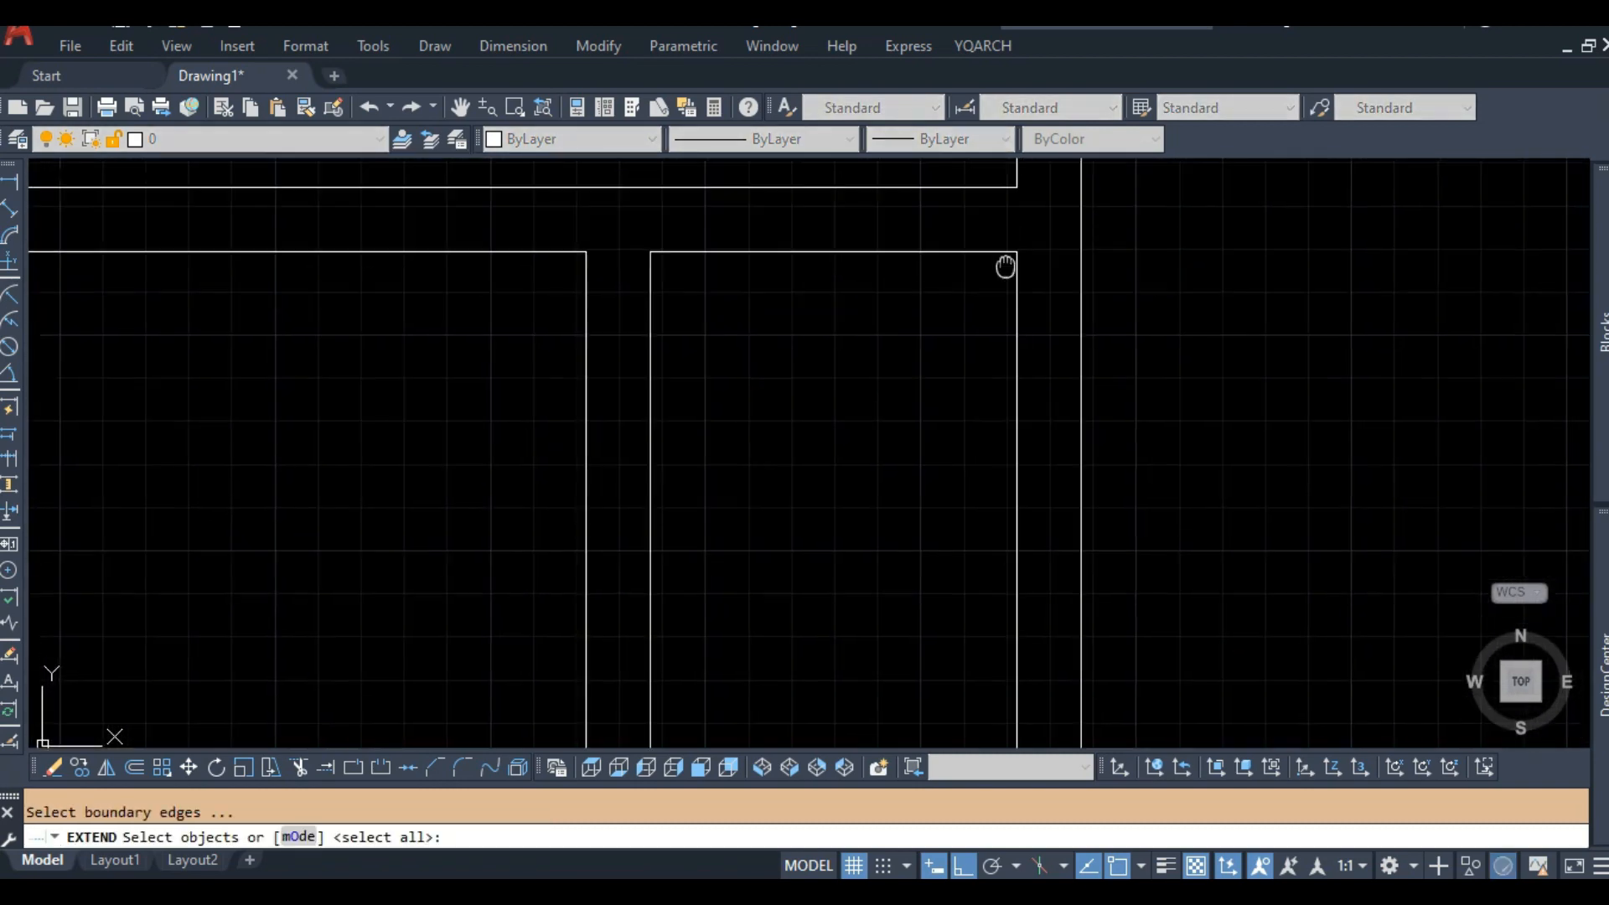
pyautogui.click(1060, 364)
pyautogui.click(1003, 393)
pyautogui.press('space')
pyautogui.click(928, 378)
pyautogui.press('space')
# Erase the right outer wall's inner line below the right-hand room.
pyautogui.click(984, 419)
pyautogui.click(912, 450)
pyautogui.press('Delete')
pyautogui.scroll(-8, 889, 420)
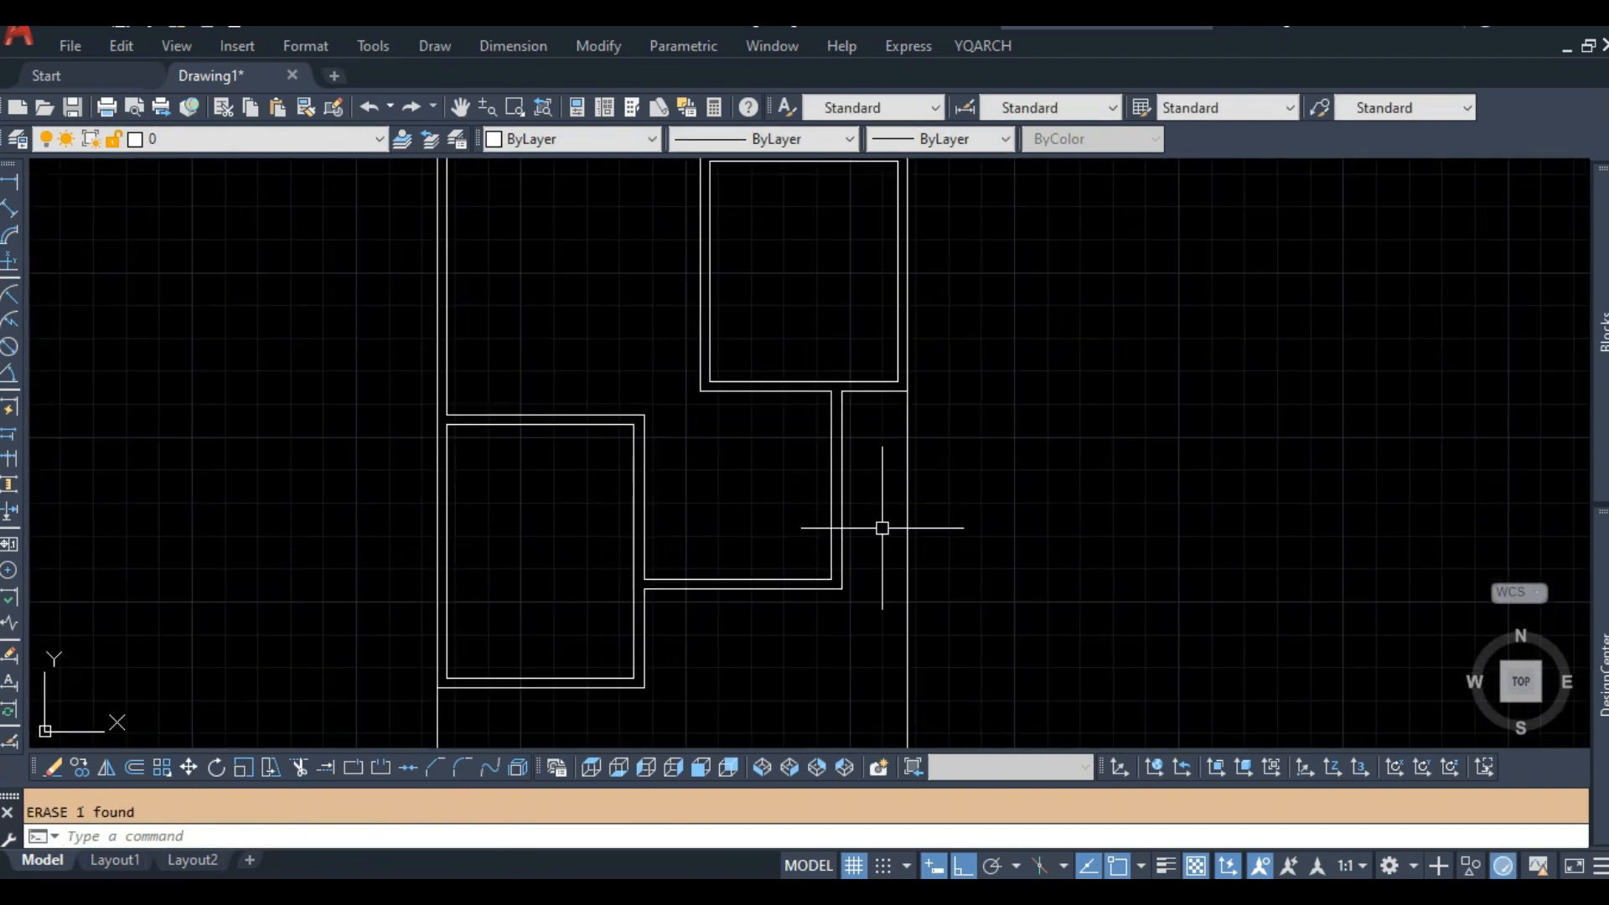
# Erase the centre lines of the top outer wall and the walls around the small upper-left rooms.
pyautogui.moveTo(938, 581); pyautogui.dragTo(963, 395, button='middle')
pyautogui.moveTo(952, 316); pyautogui.dragTo(1013, 578, button='middle')
pyautogui.scroll(-2, 1002, 528)
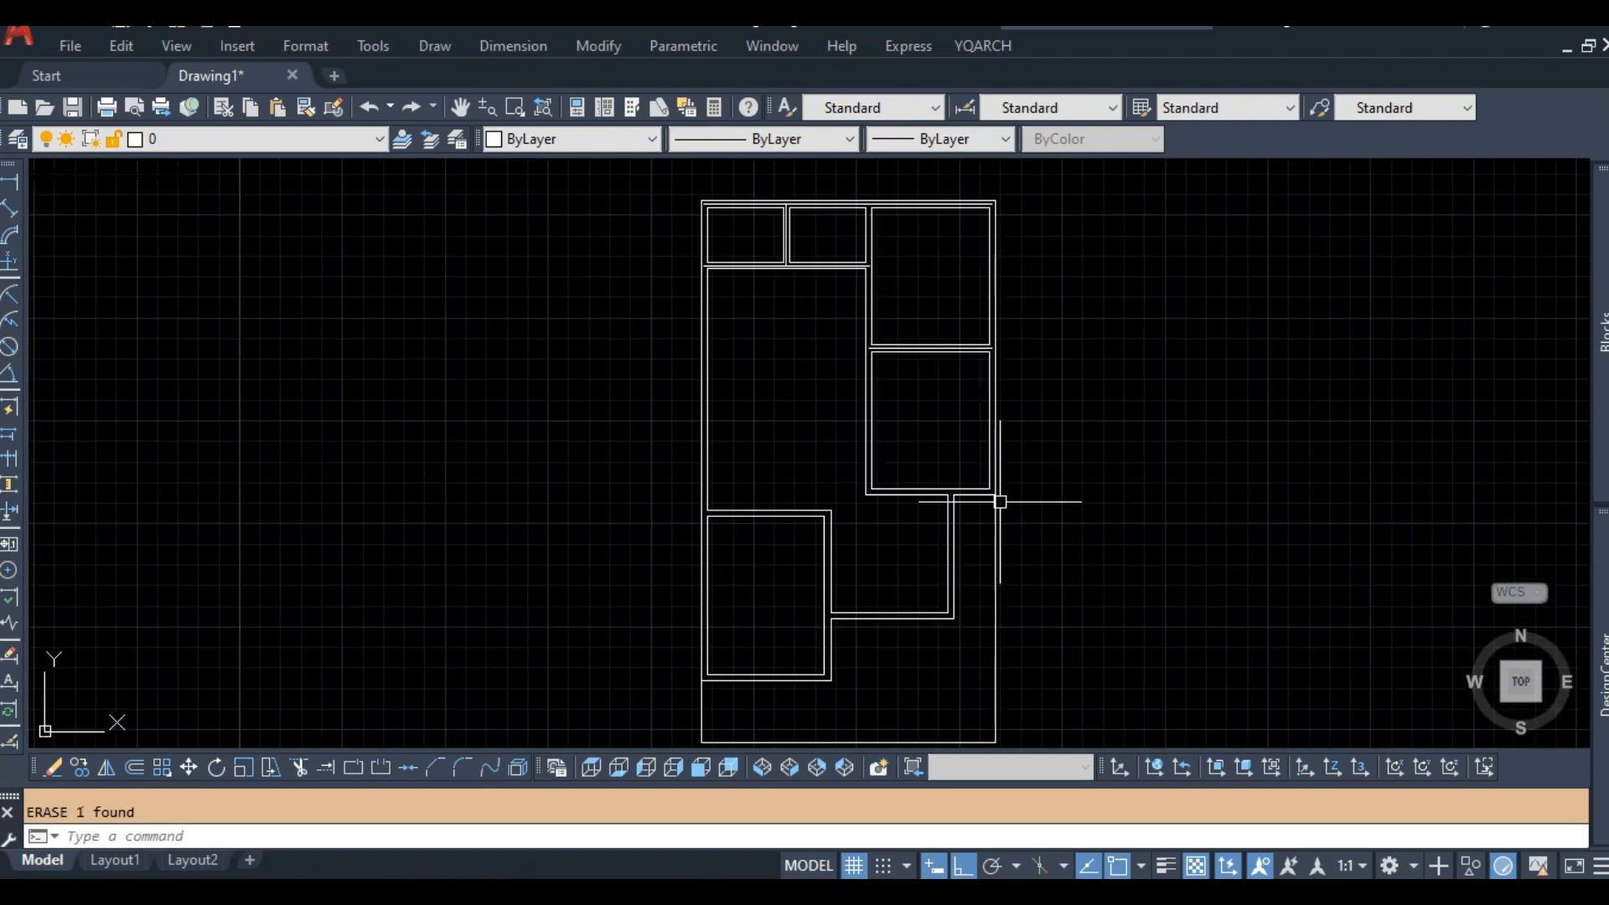
pyautogui.scroll(2, 909, 205)
pyautogui.scroll(8, 737, 209)
pyautogui.click(735, 186)
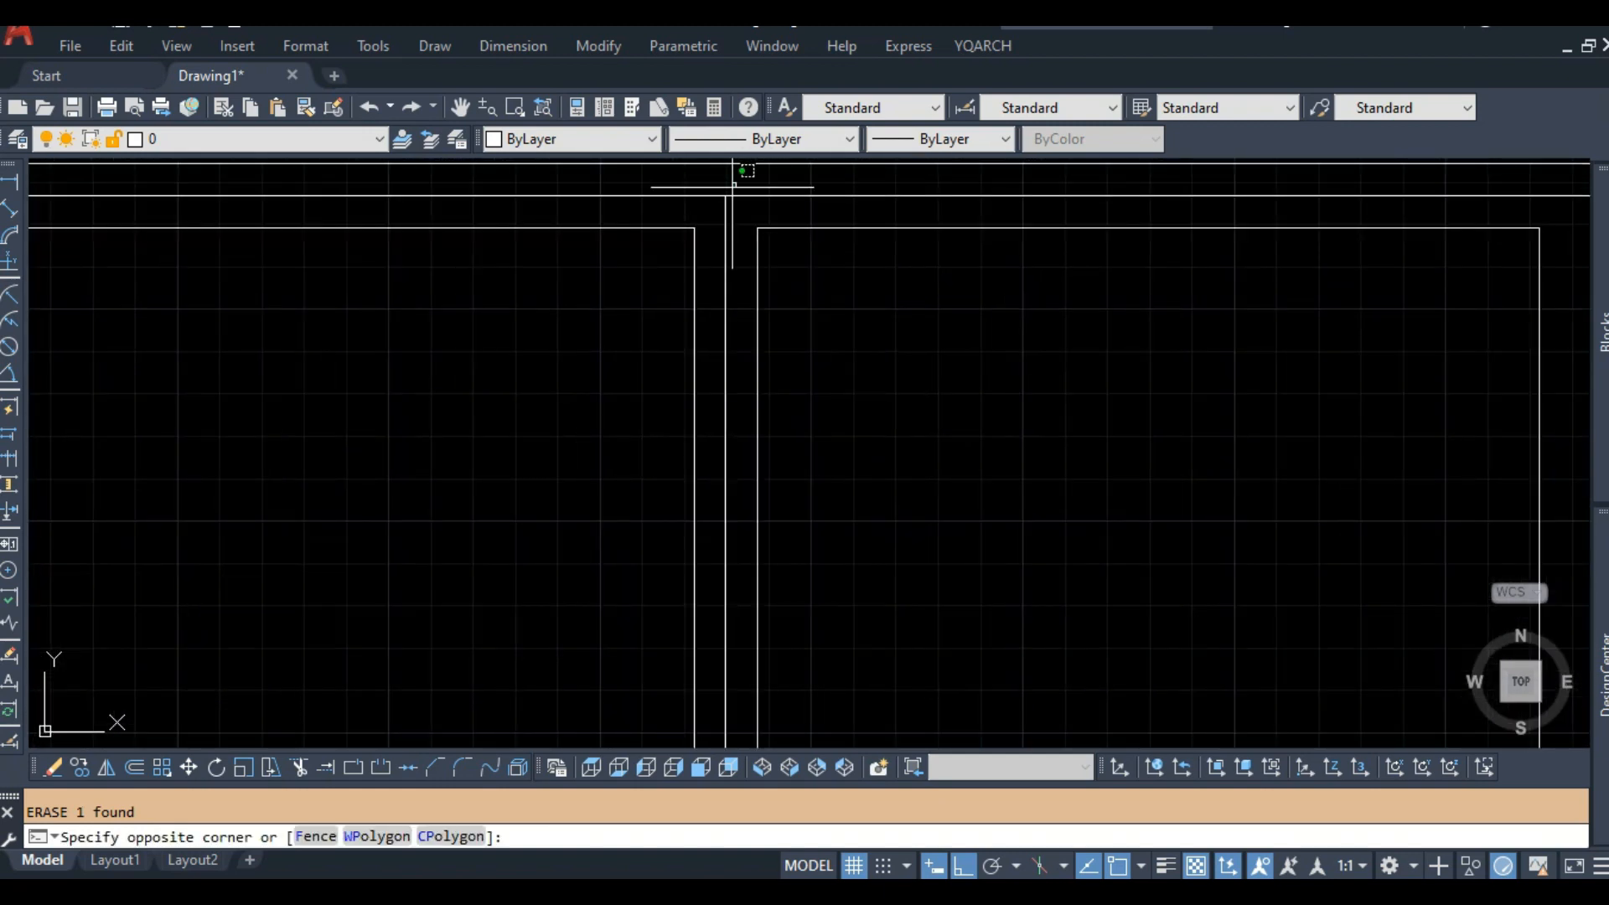
pyautogui.click(722, 217)
pyautogui.scroll(-2, 723, 219)
pyautogui.press('Delete')
pyautogui.press('Delete')
pyautogui.scroll(-3, 724, 392)
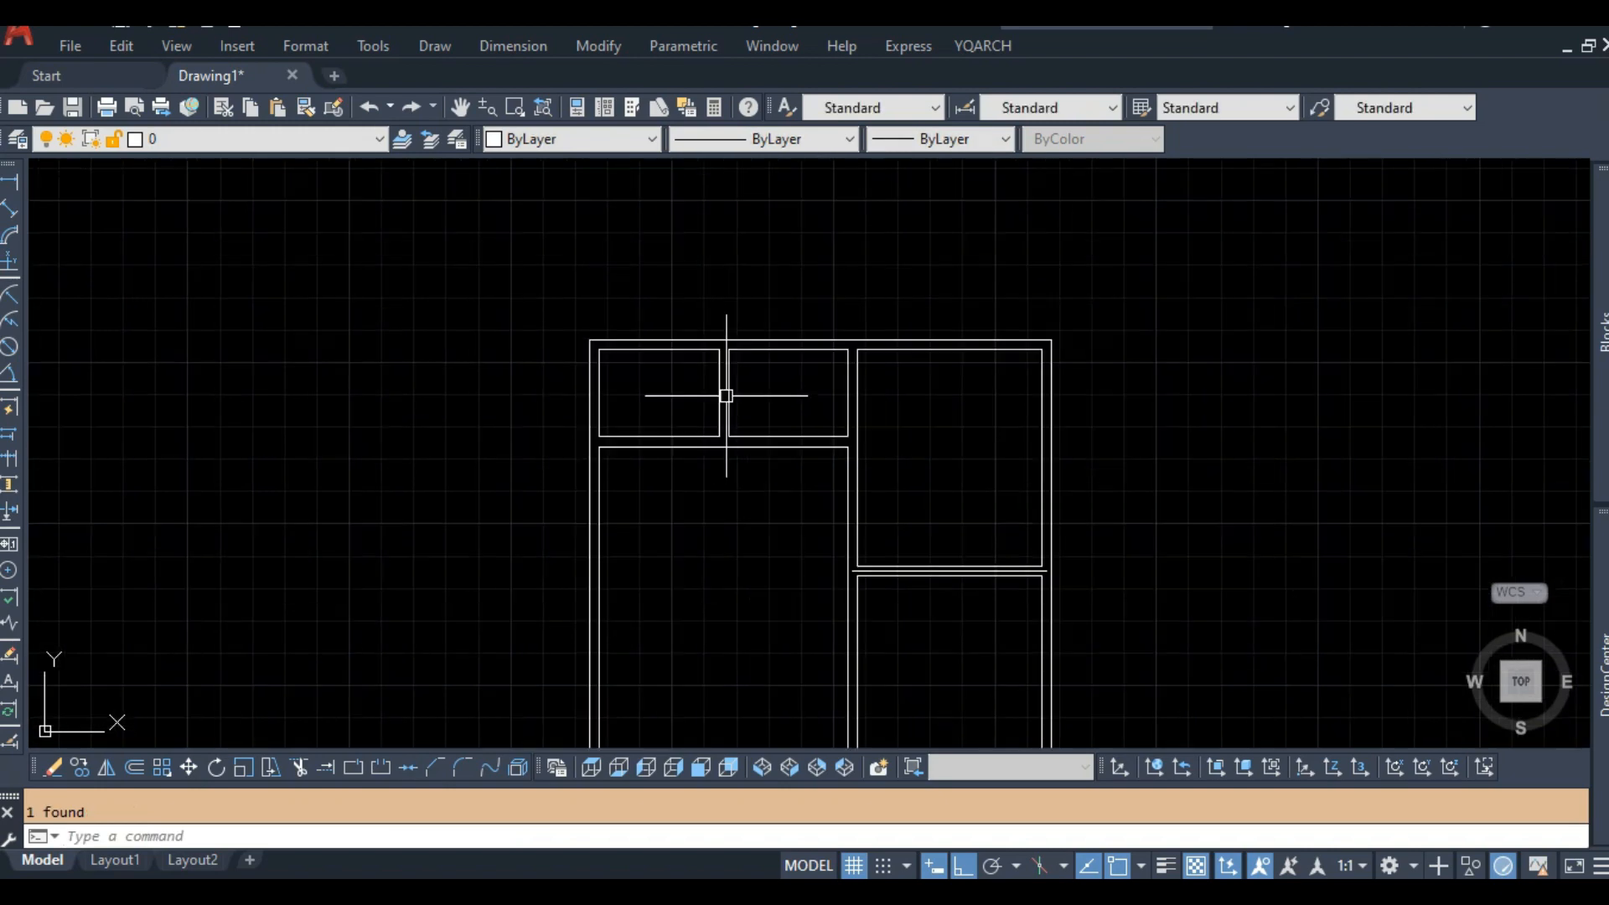
# Erase the centre line of the wall separating the two right-hand rooms.
pyautogui.moveTo(732, 518); pyautogui.dragTo(733, 428, button='middle')
pyautogui.scroll(2, 917, 459)
pyautogui.click(868, 478)
pyautogui.press('Delete')
pyautogui.scroll(-3, 841, 435)
pyautogui.moveTo(841, 435); pyautogui.dragTo(853, 305, button='middle')
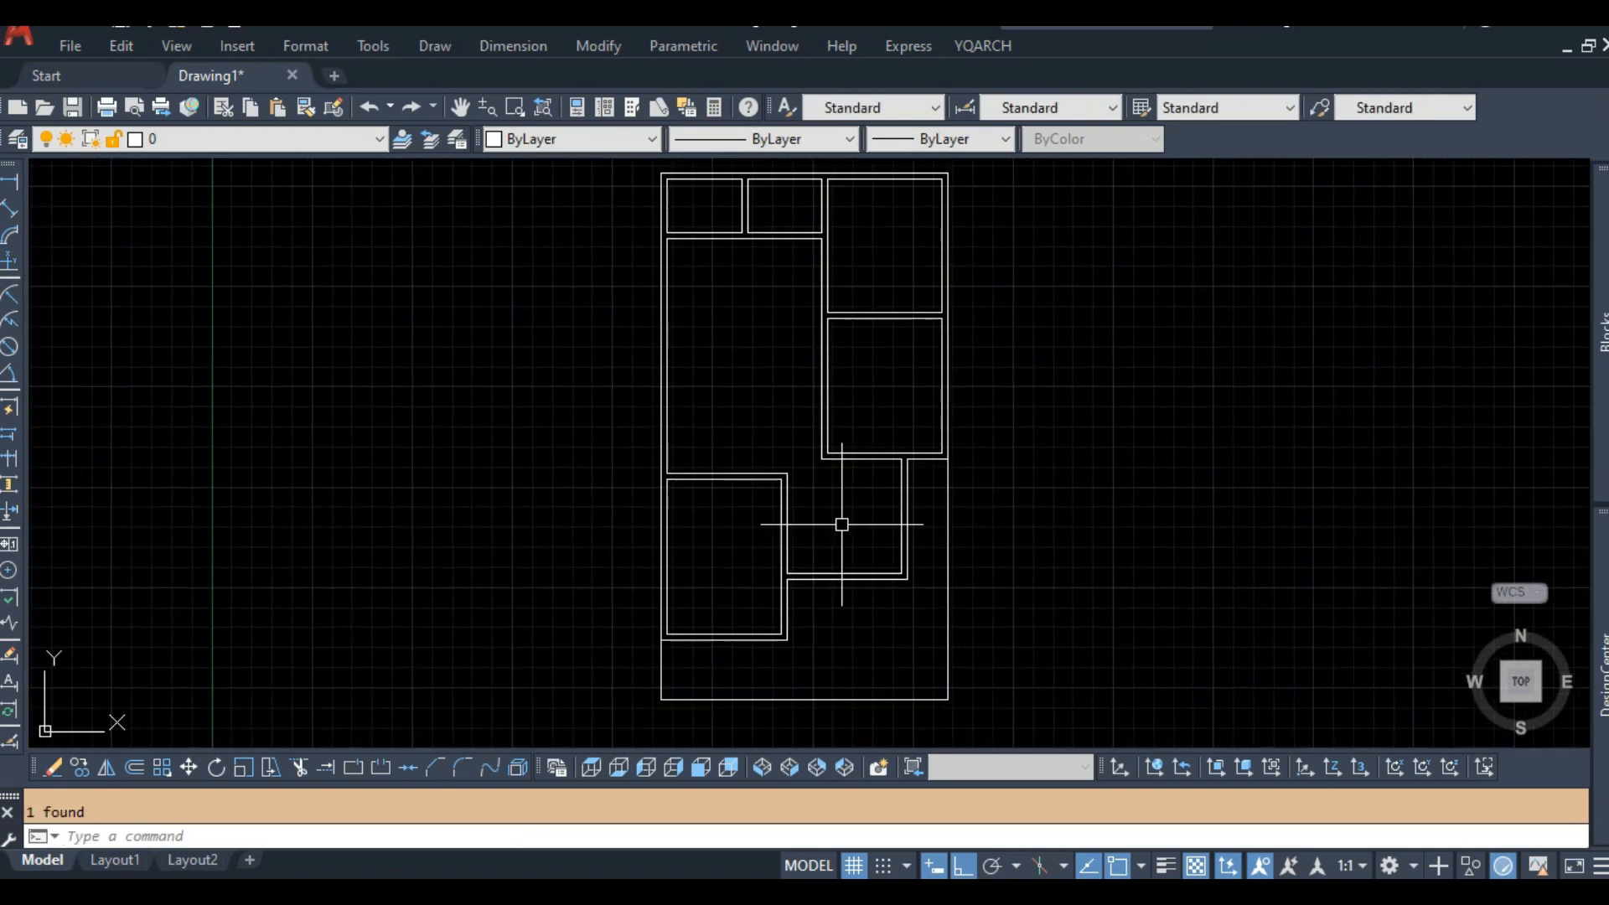
# Offset the left exterior line 15 cm inward beside the open area below the lower-left room.
pyautogui.scroll(2, 841, 525)
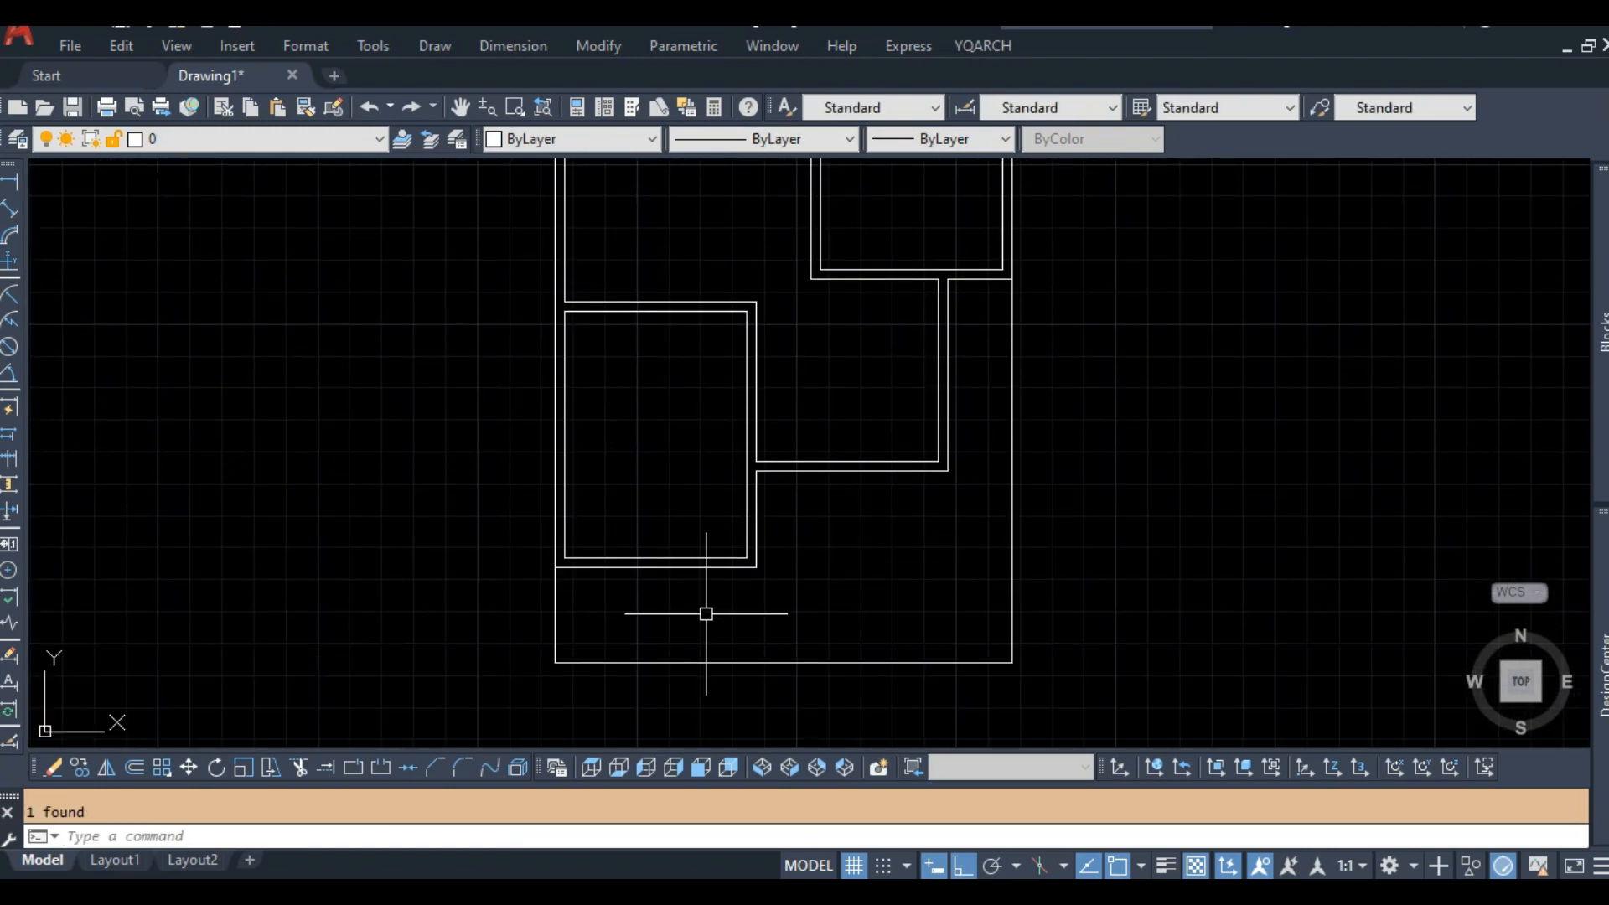
pyautogui.moveTo(600, 647); pyautogui.dragTo(606, 550, button='middle')
pyautogui.scroll(2, 606, 549)
pyautogui.press('Escape')
pyautogui.scroll(2, 556, 492)
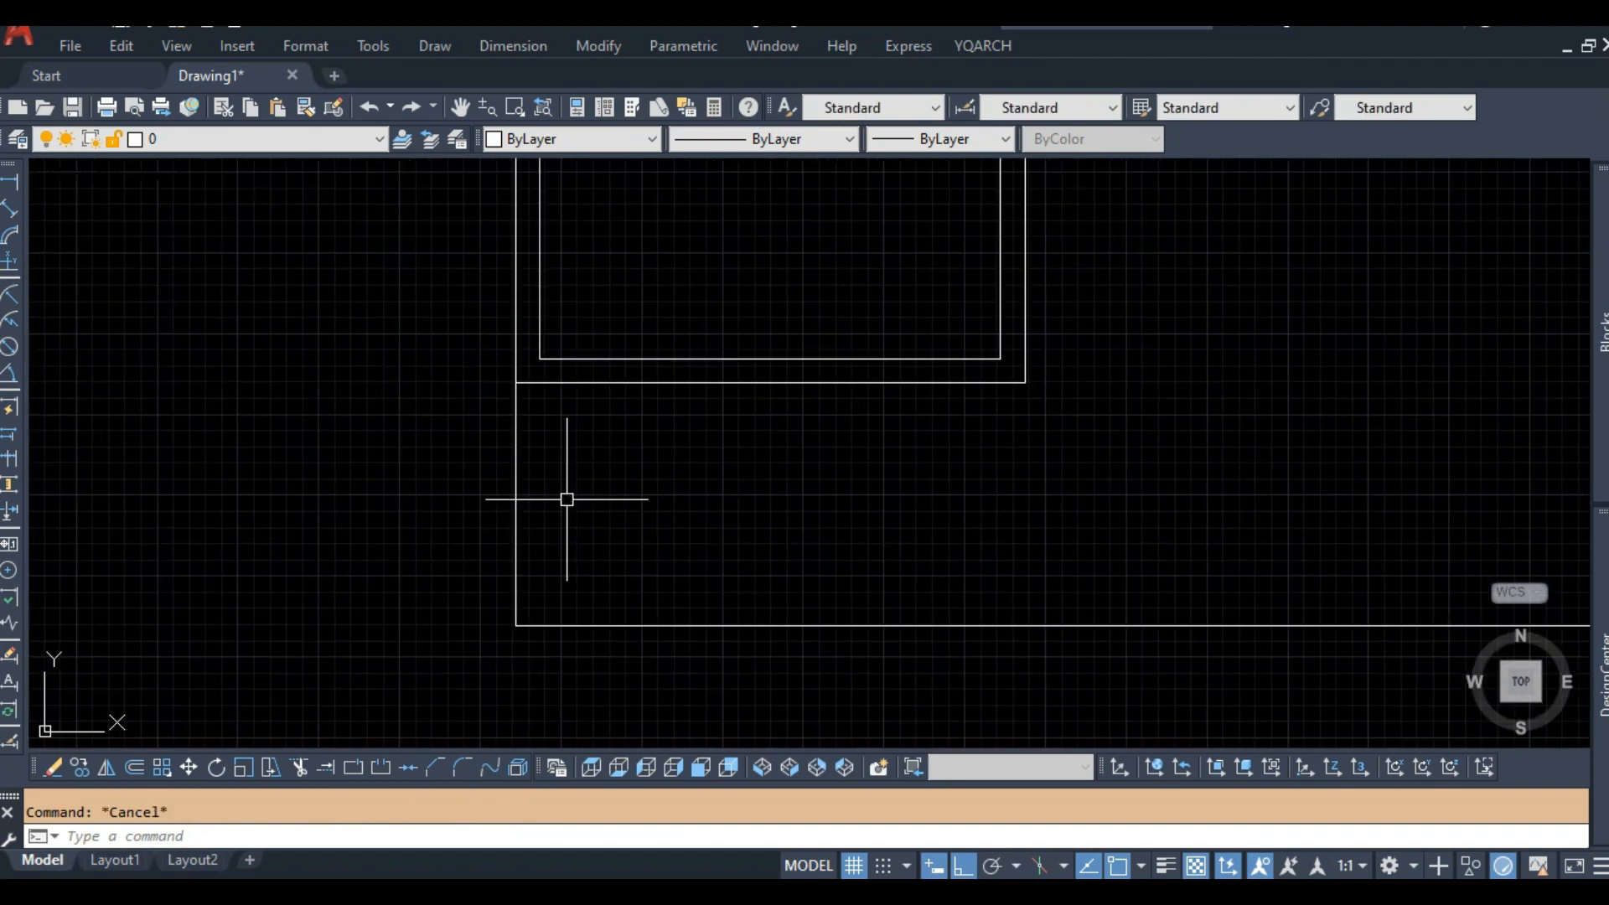
pyautogui.write('o')
pyautogui.press('Return')
pyautogui.write('15')
pyautogui.click(524, 492)
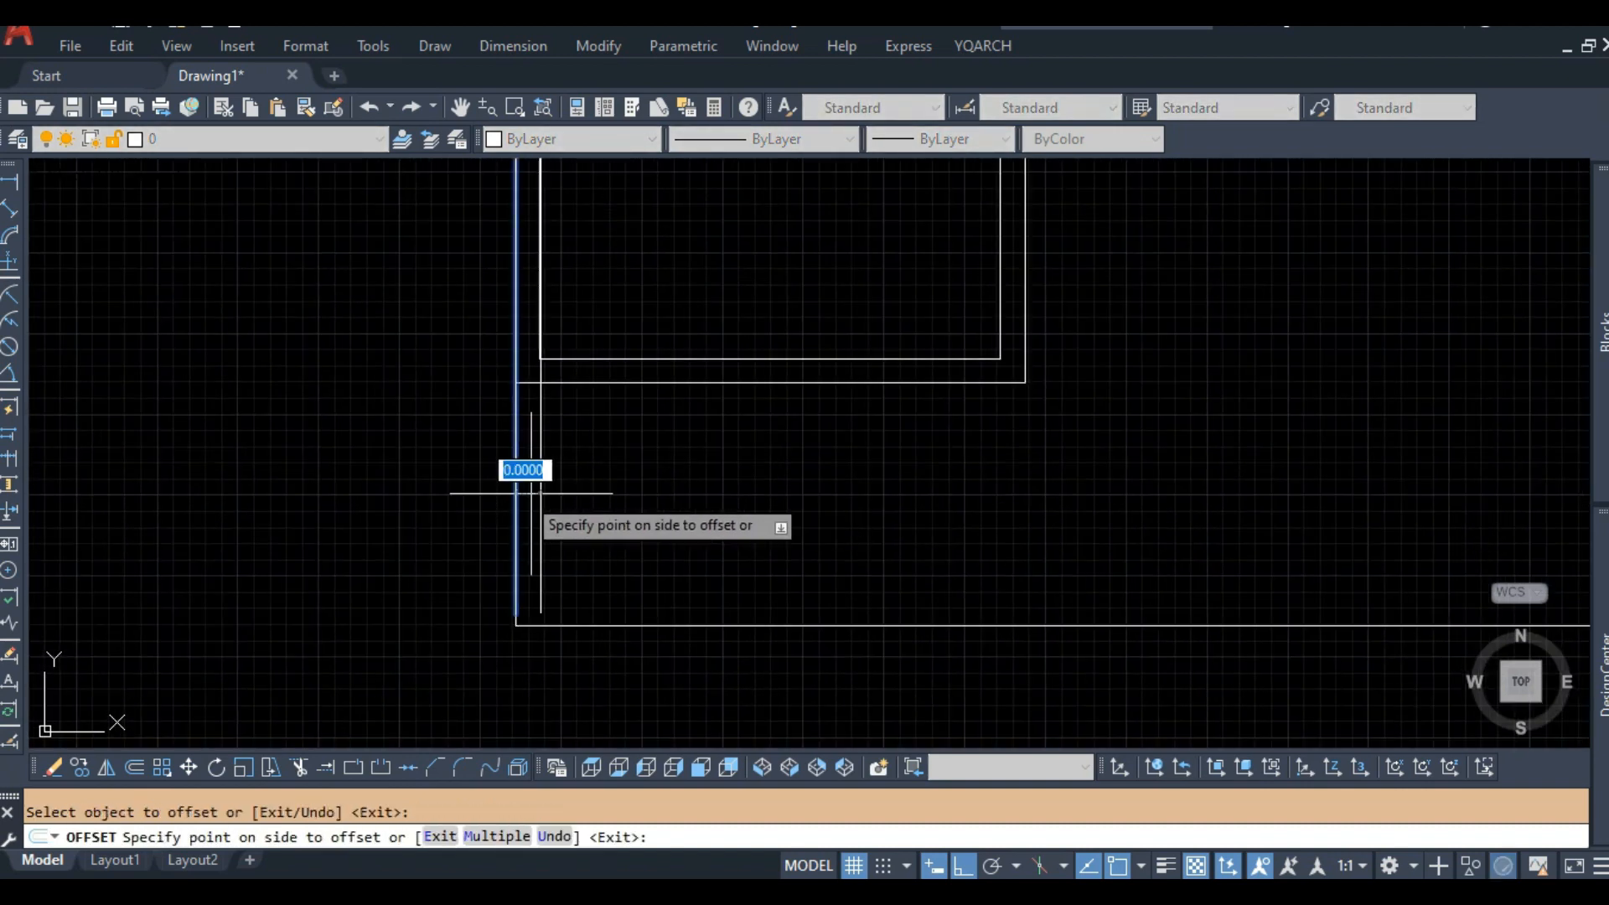
pyautogui.click(580, 500)
pyautogui.press('Return')
# Erase the short leftover line segment at the plan's lower-left outer corner.
pyautogui.press('Escape')
pyautogui.click(575, 592)
pyautogui.click(475, 582)
pyautogui.scroll(3, 523, 633)
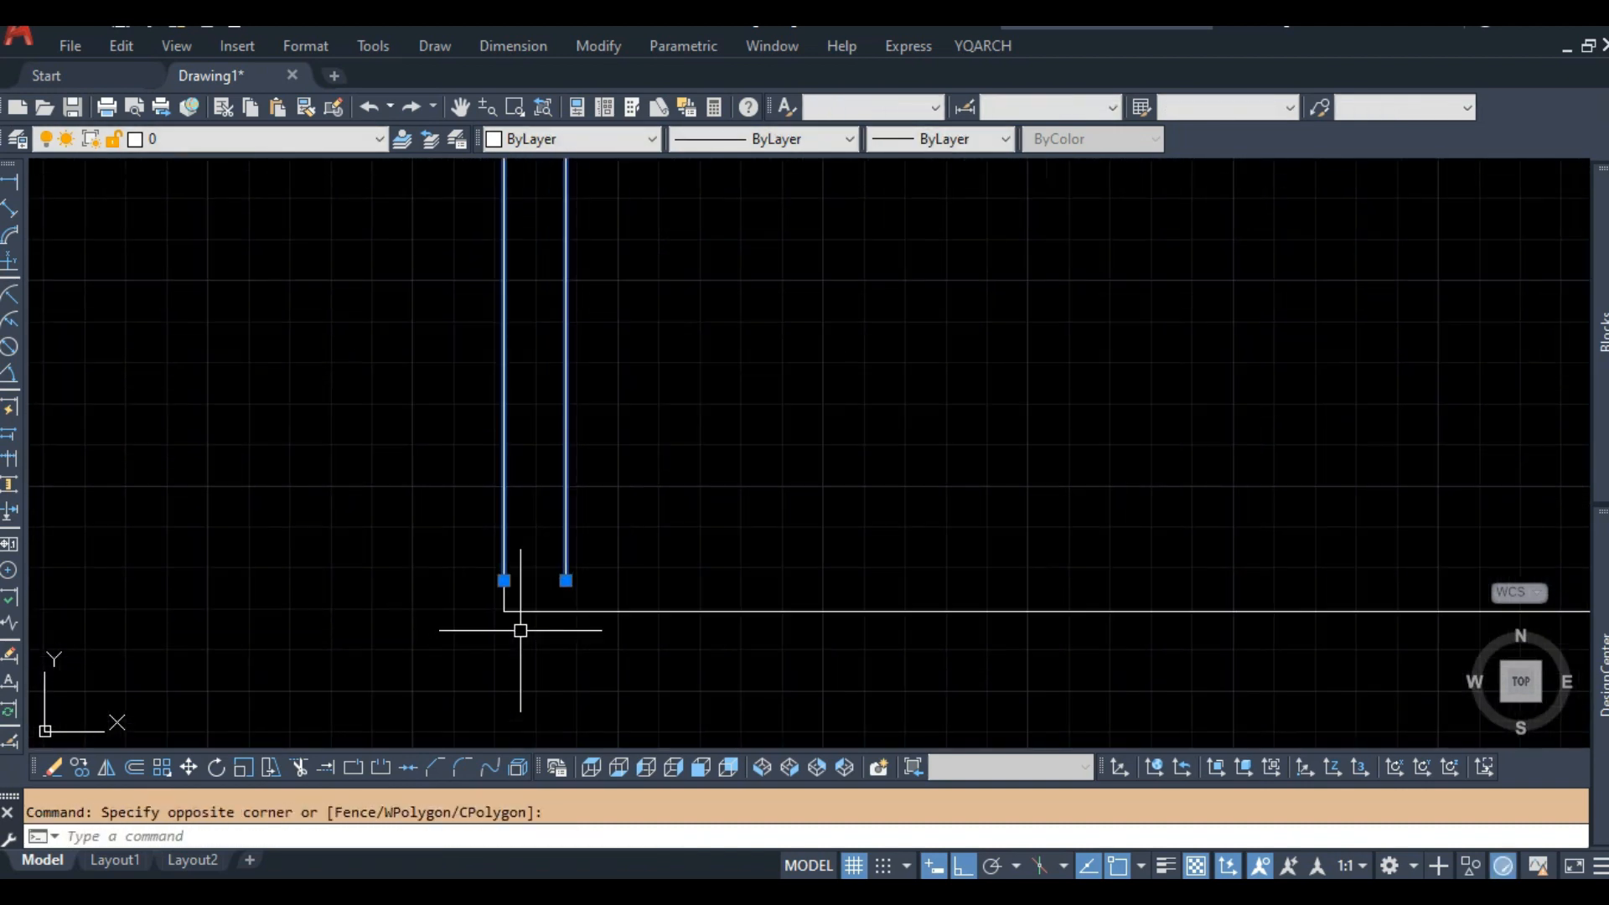
pyautogui.press('Escape')
pyautogui.click(435, 533)
pyautogui.click(632, 649)
pyautogui.press('Delete')
pyautogui.scroll(-2, 603, 621)
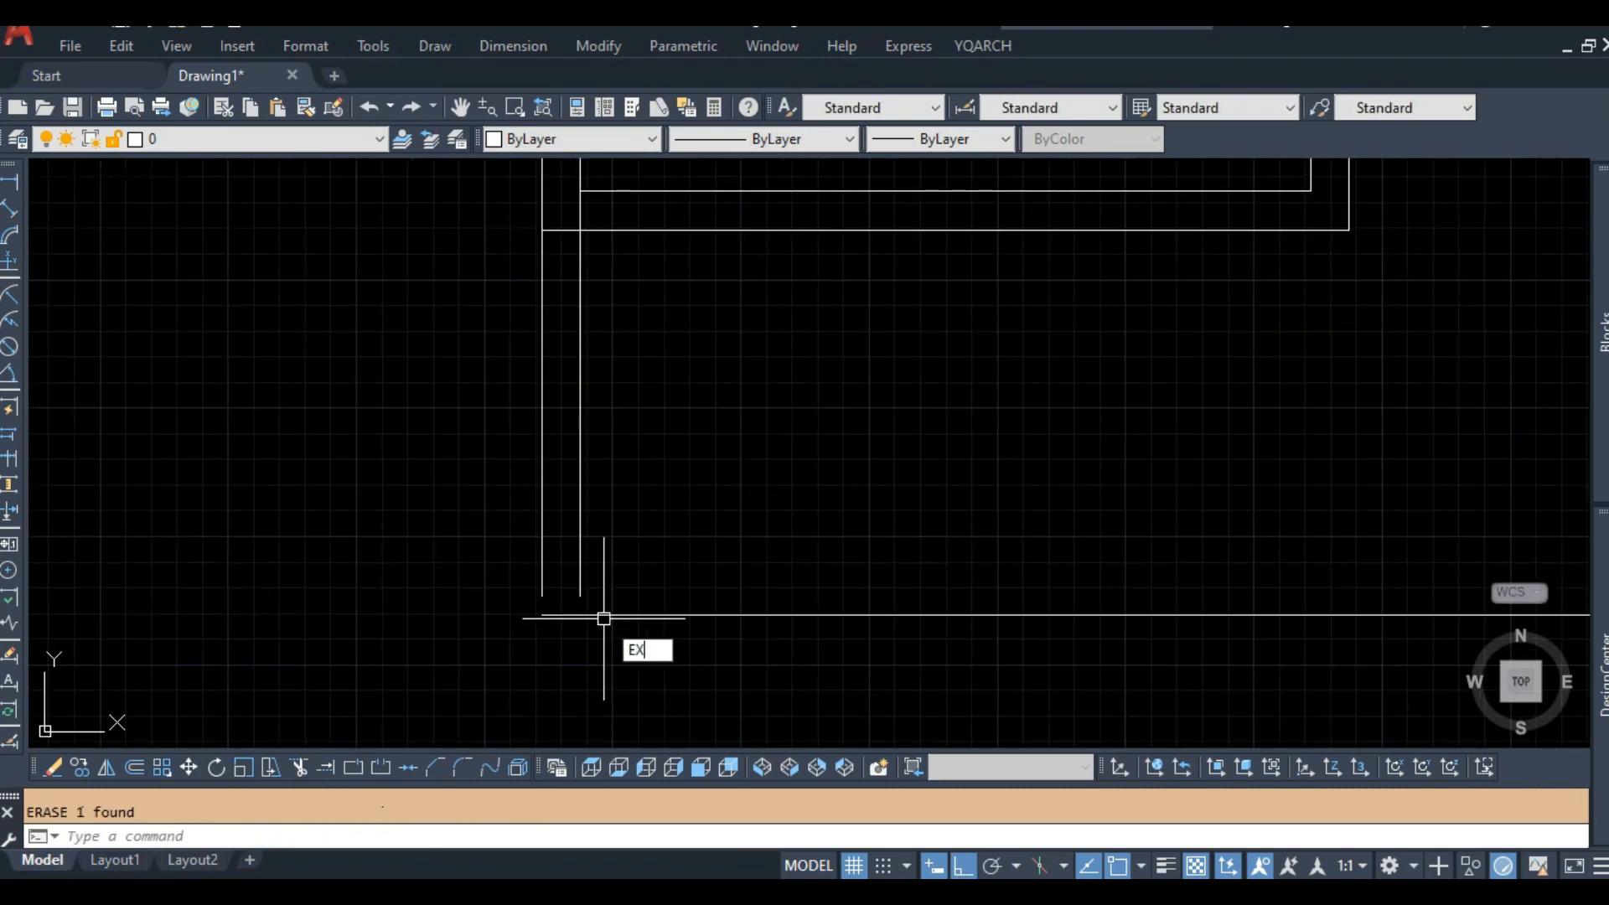
# Extend both lines of the left outer wall down to the bottom boundary line.
pyautogui.press('Return')
pyautogui.click(608, 579)
pyautogui.click(475, 600)
pyautogui.scroll(-4, 483, 600)
pyautogui.press('Return')
pyautogui.moveTo(1131, 436); pyautogui.dragTo(1023, 514, button='middle')
# Offset the right exterior line 15 cm inward beside the open front area.
pyautogui.write('o')
pyautogui.press('Return')
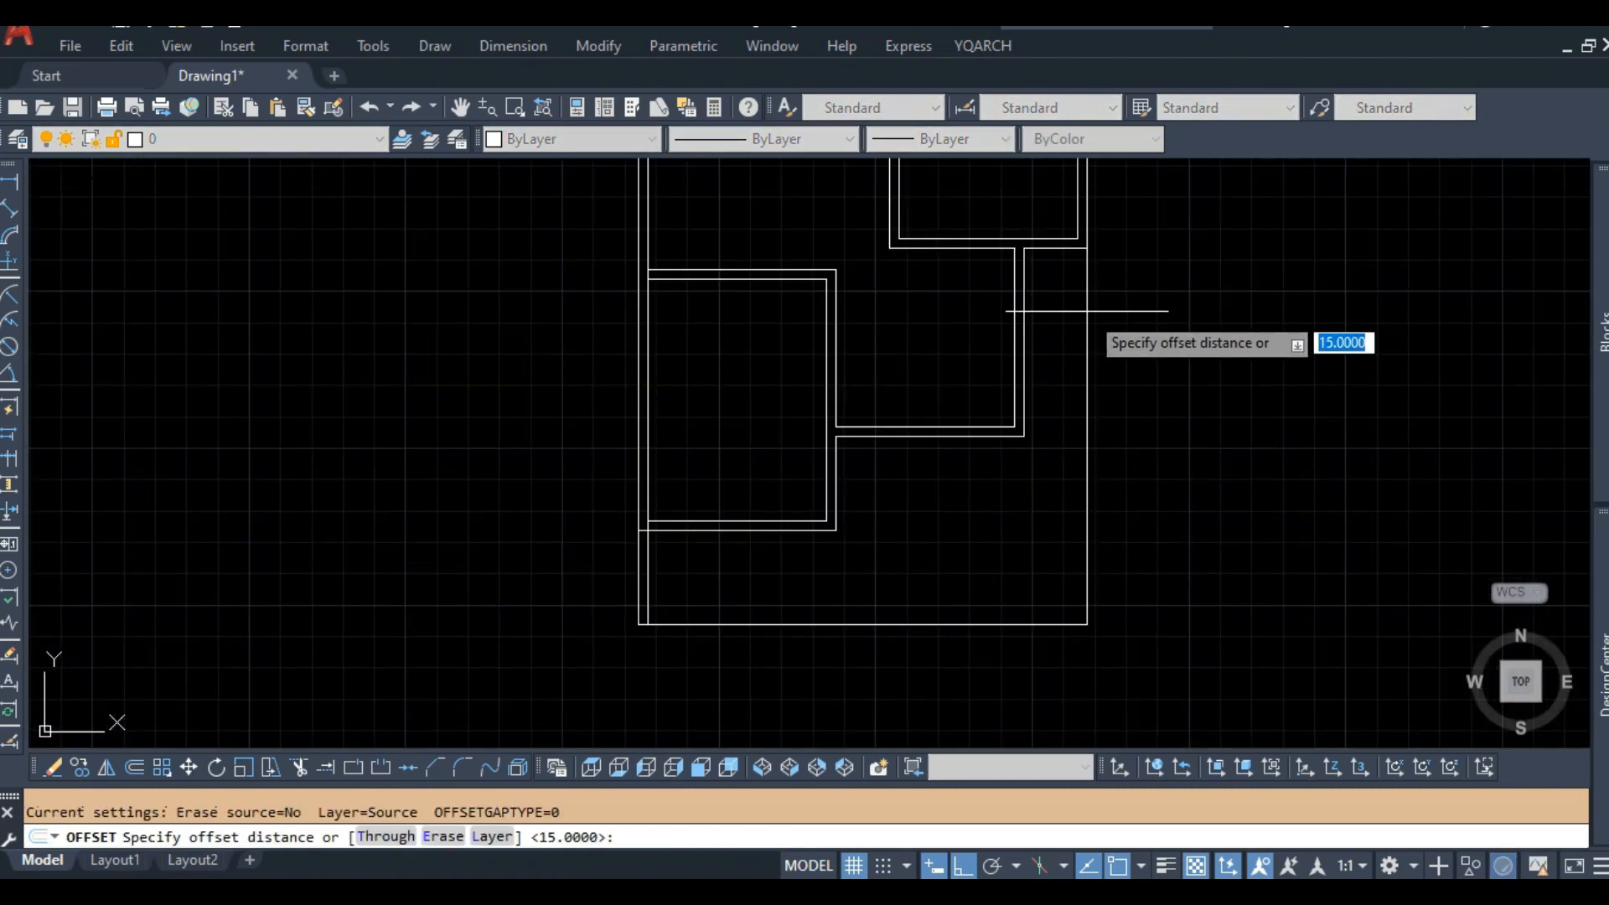
pyautogui.press('Return')
pyautogui.click(1093, 259)
pyautogui.click(1046, 279)
pyautogui.press('Return')
# Trim the new inner wall line where it overlaps the right-hand rooms, using the lower right room's bottom wall line as cutting edge.
pyautogui.write('tr')
pyautogui.press('Return')
pyautogui.click(1044, 307)
pyautogui.click(1022, 358)
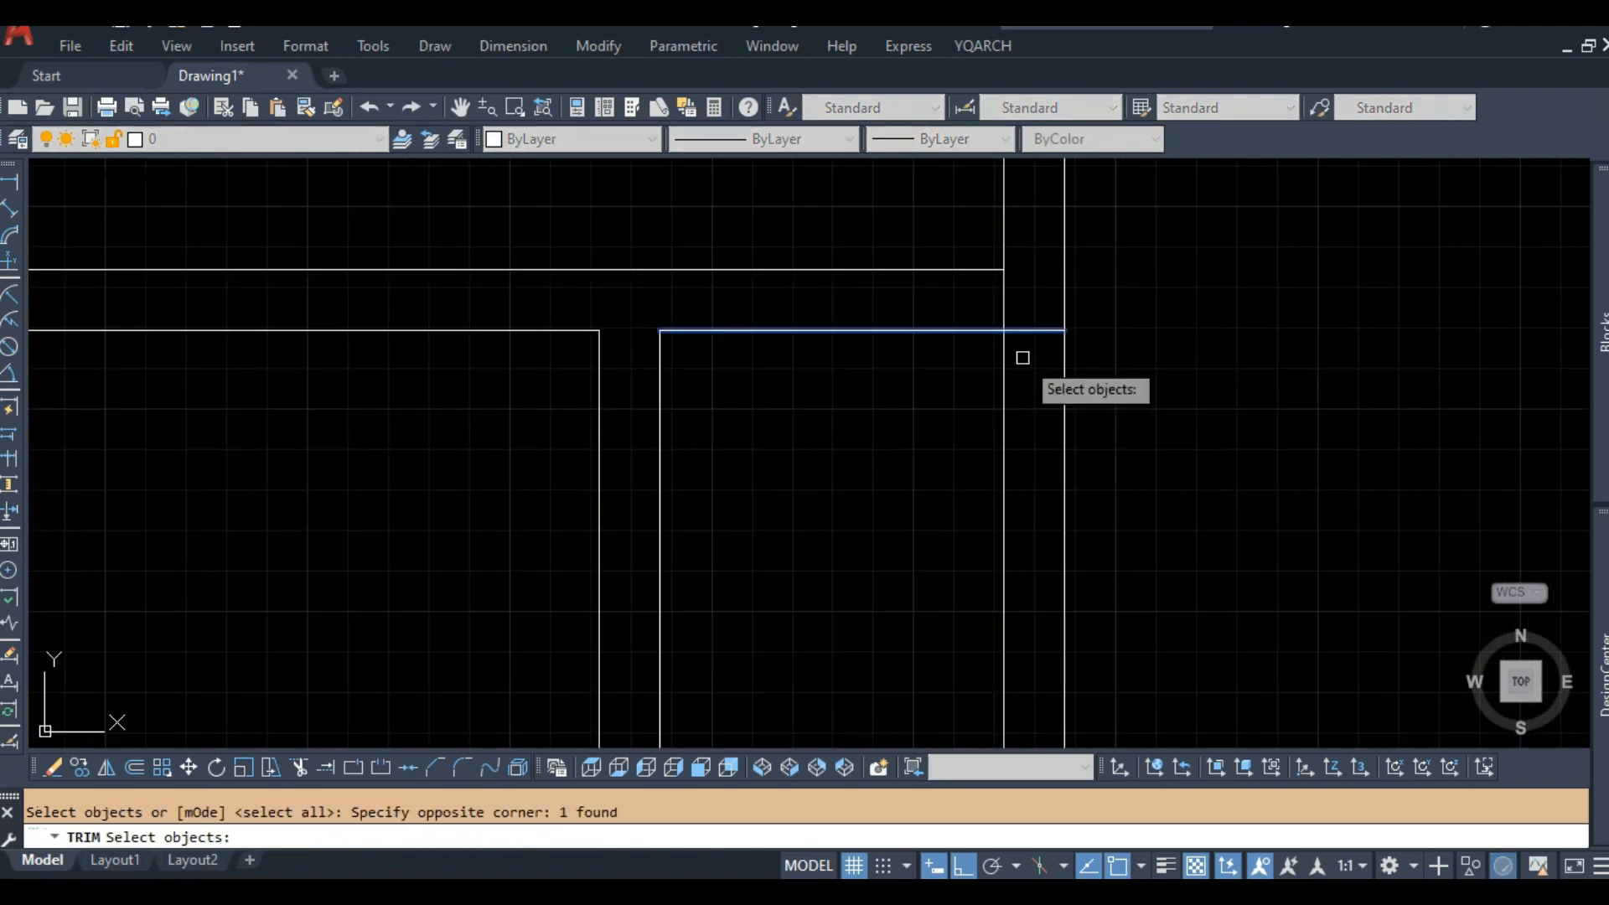
pyautogui.press('Return')
# Trim the left wall's inner line above the lower-left room's outer bottom wall line, opening that wall junction.
pyautogui.scroll(-4, 988, 312)
pyautogui.moveTo(989, 316); pyautogui.dragTo(990, 679, button='middle')
pyautogui.scroll(2, 990, 680)
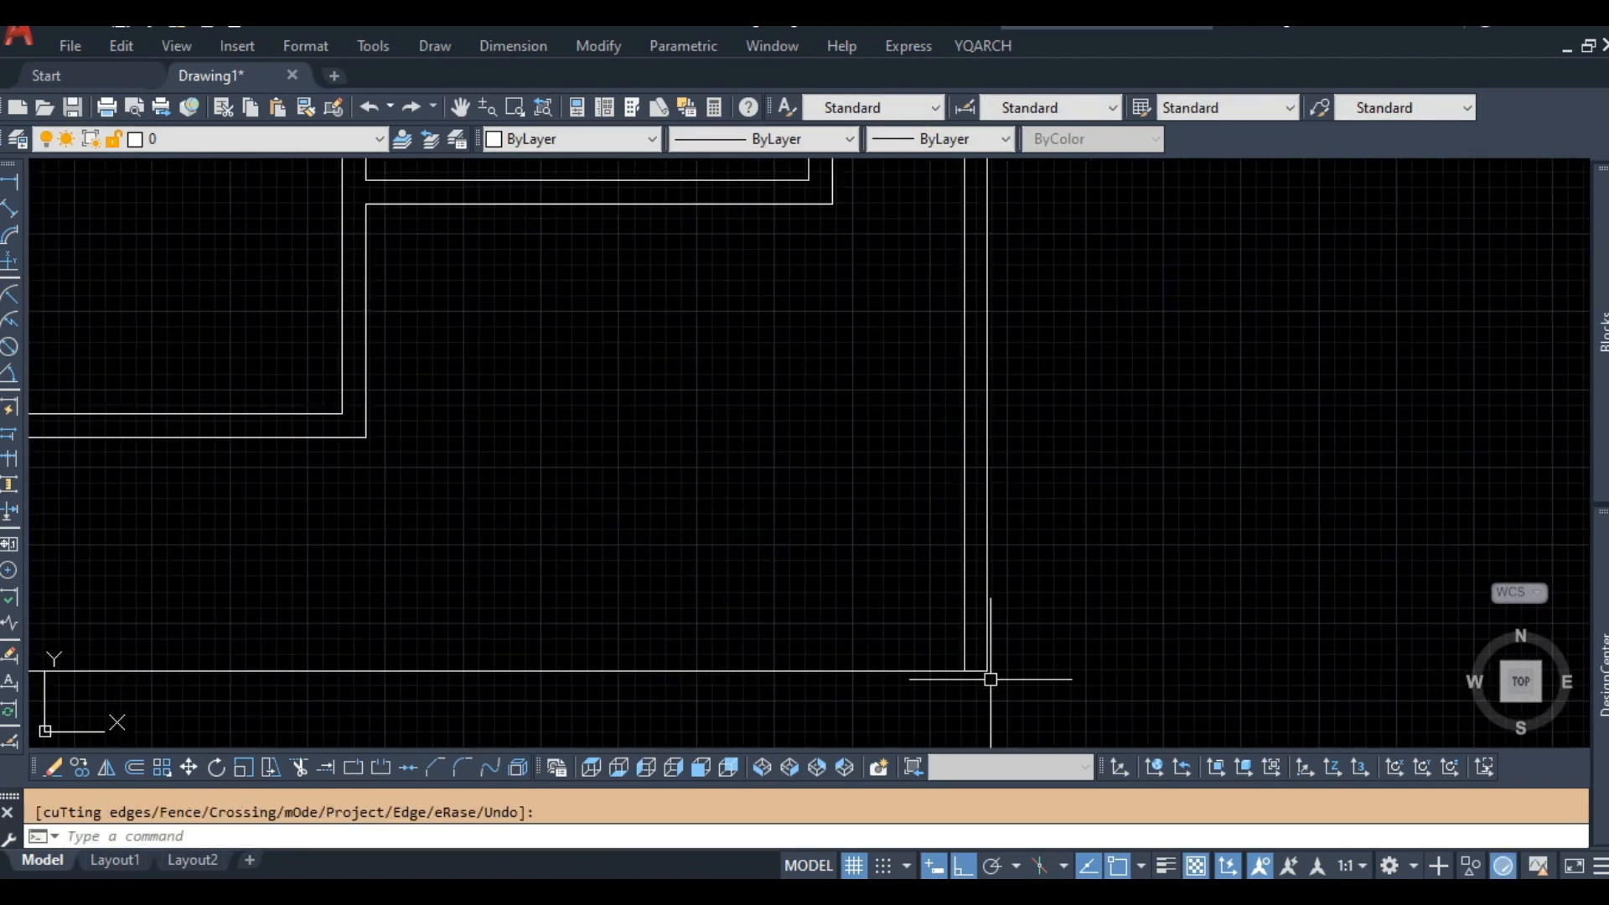
pyautogui.scroll(-3, 991, 680)
pyautogui.scroll(-2, 909, 567)
pyautogui.moveTo(909, 567); pyautogui.dragTo(774, 484, button='middle')
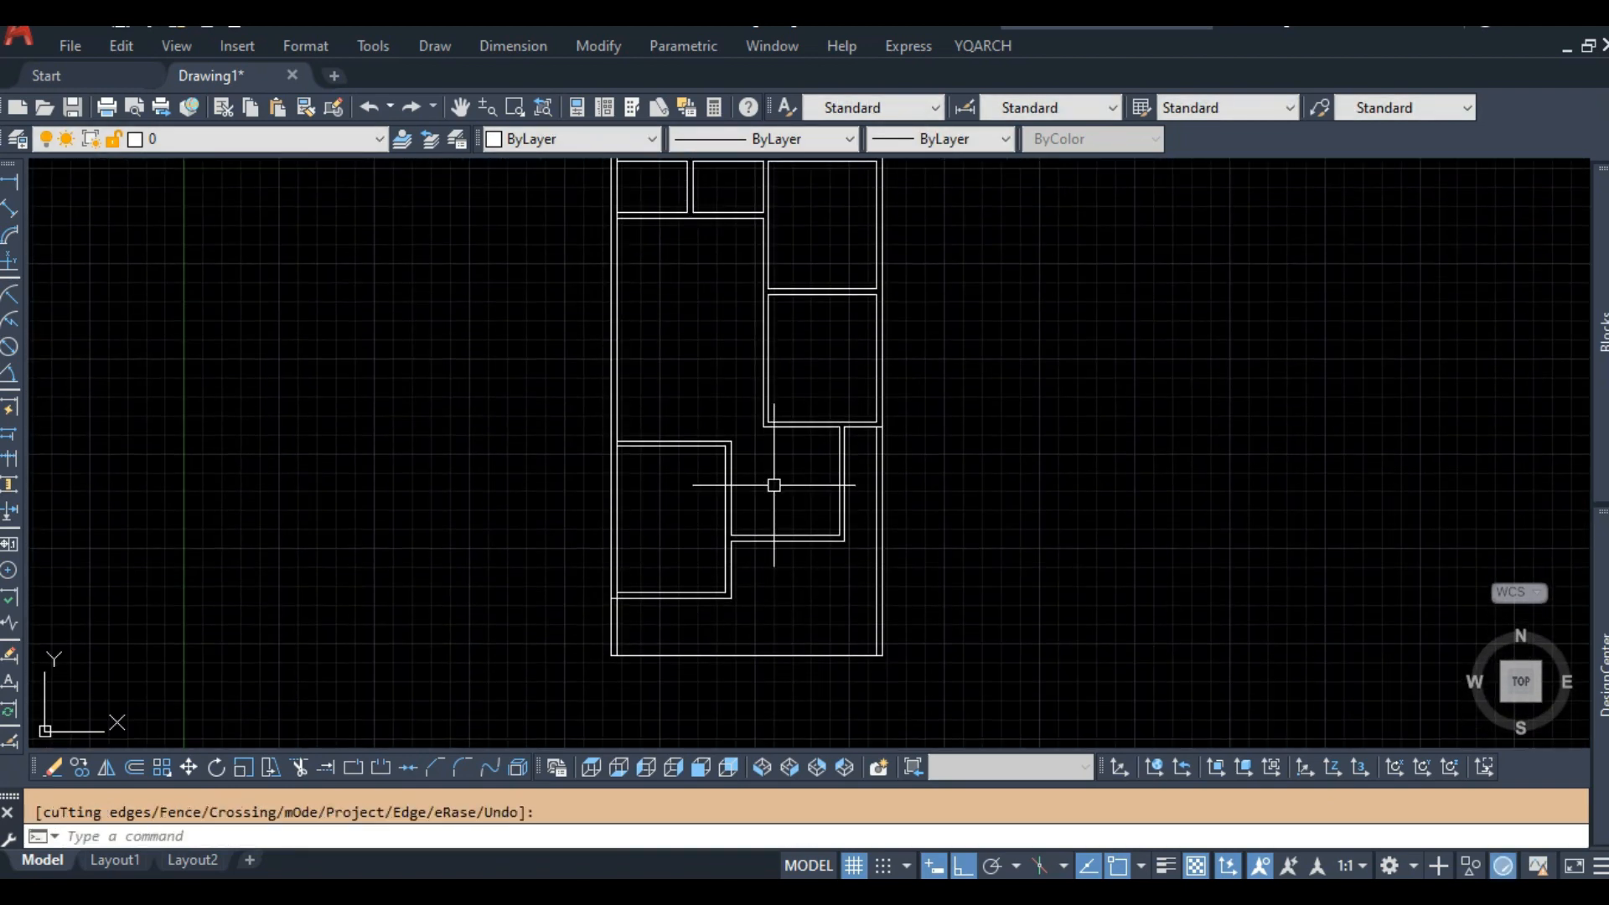
pyautogui.scroll(2, 778, 438)
pyautogui.moveTo(693, 644); pyautogui.dragTo(794, 435, button='middle')
pyautogui.scroll(3, 655, 502)
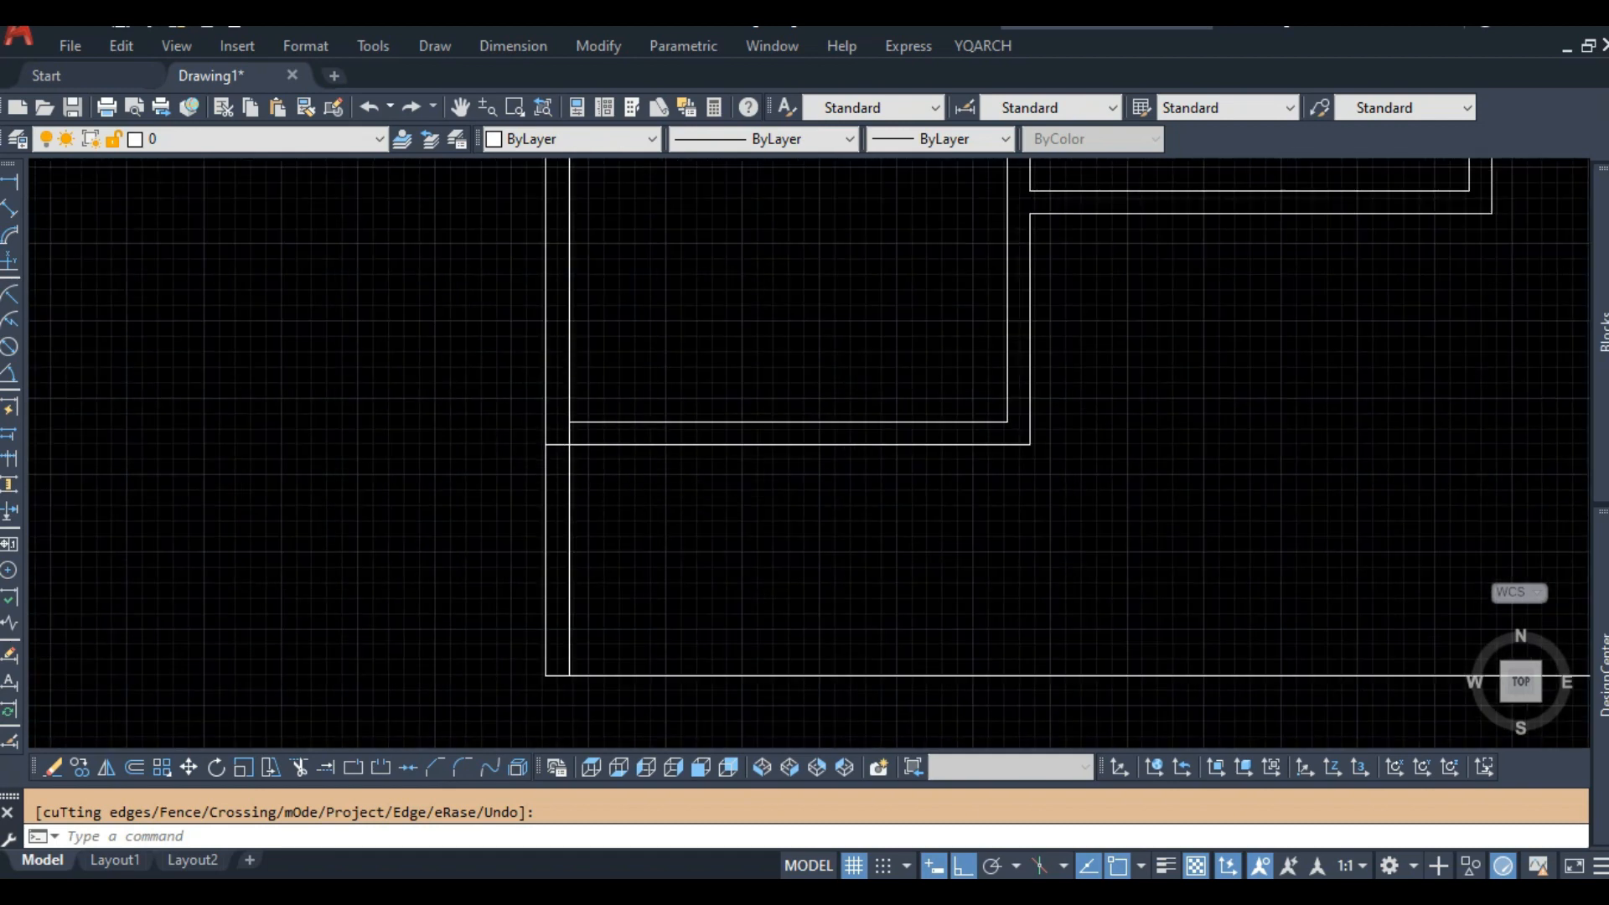
pyautogui.scroll(3, 578, 436)
pyautogui.scroll(2, 579, 436)
pyautogui.click(578, 435)
pyautogui.click(579, 467)
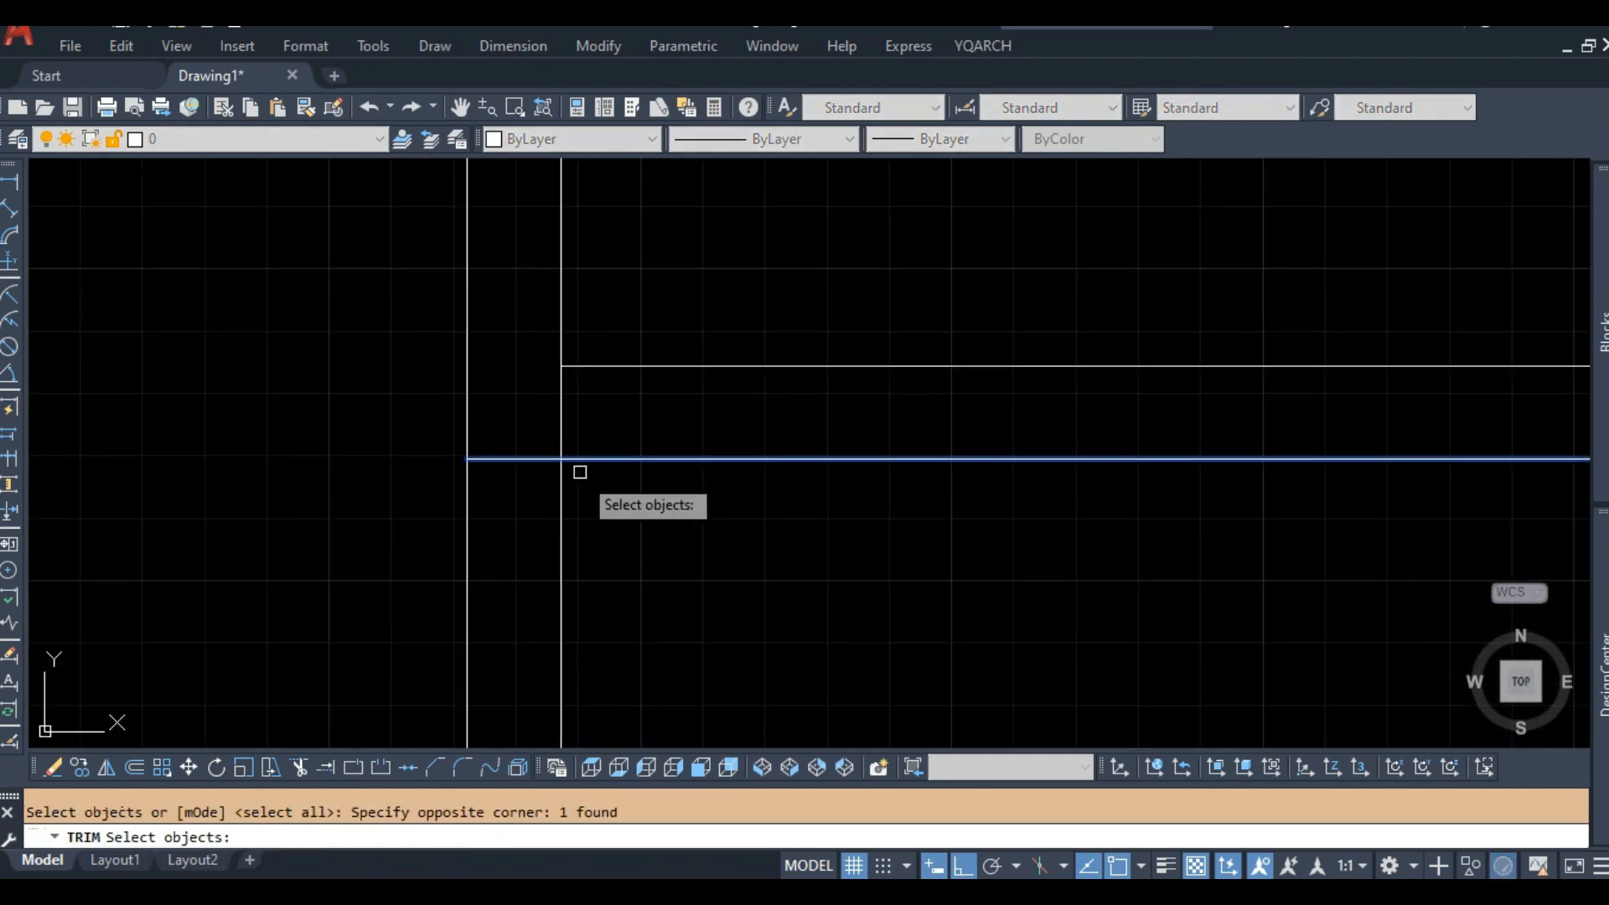
pyautogui.press('Return')
# Draw a 15 x 15 cm column rectangle across the wall corner at the lower-left room's lower-right corner.
pyautogui.scroll(-6, 561, 434)
pyautogui.scroll(3, 893, 299)
pyautogui.moveTo(893, 299); pyautogui.dragTo(855, 293, button='middle')
pyautogui.scroll(-2, 855, 293)
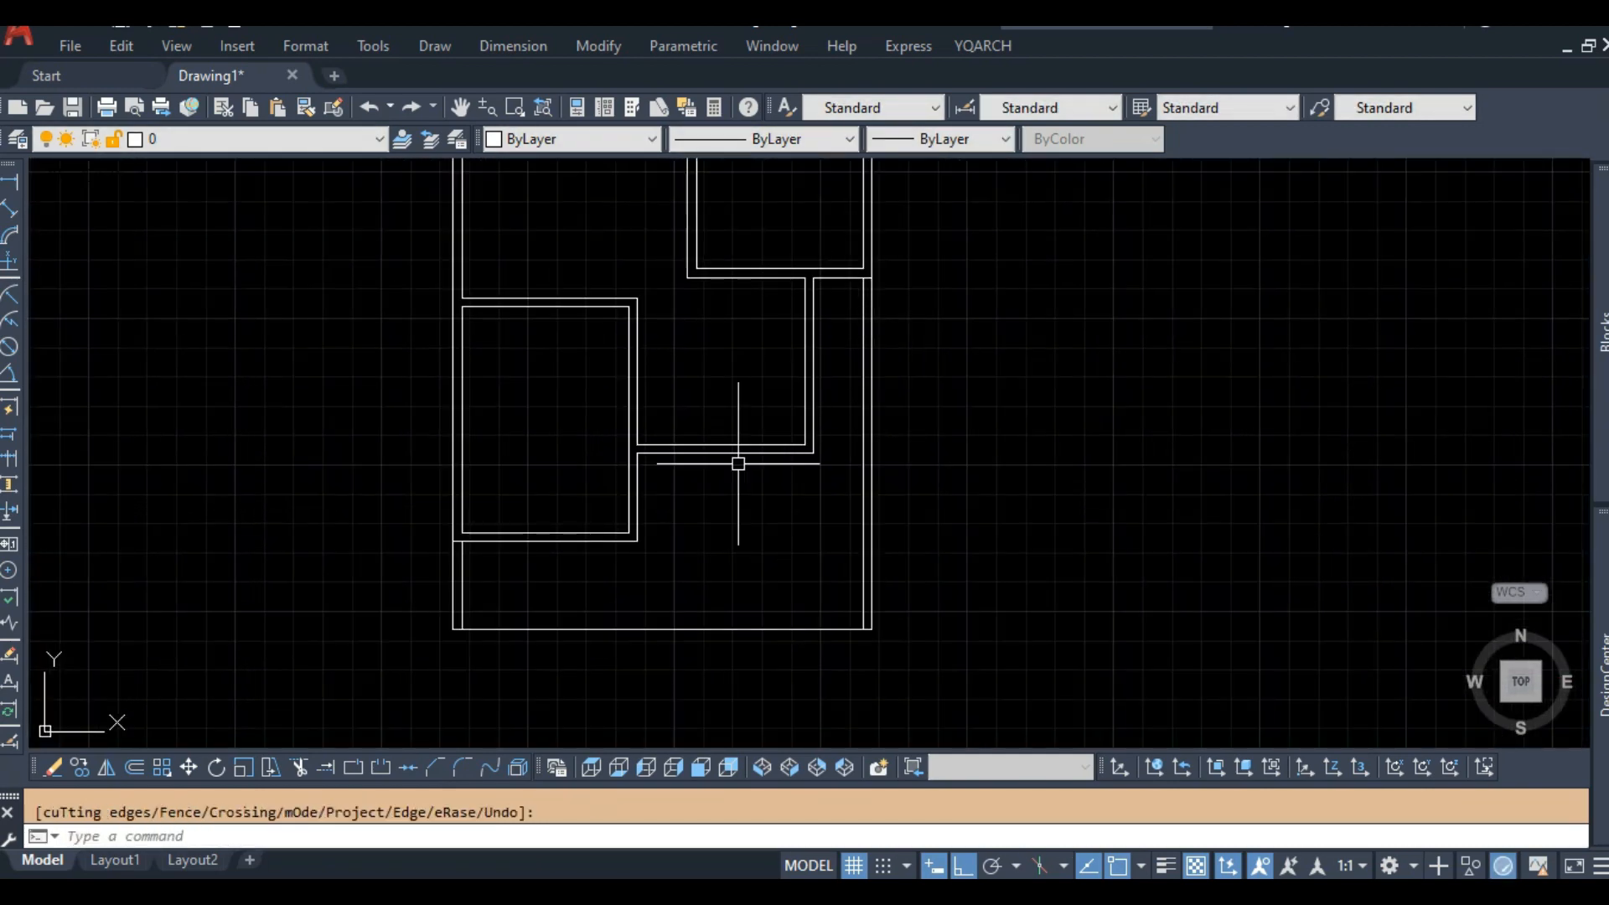
pyautogui.scroll(2, 500, 584)
pyautogui.scroll(-1, 701, 492)
pyautogui.scroll(1, 668, 527)
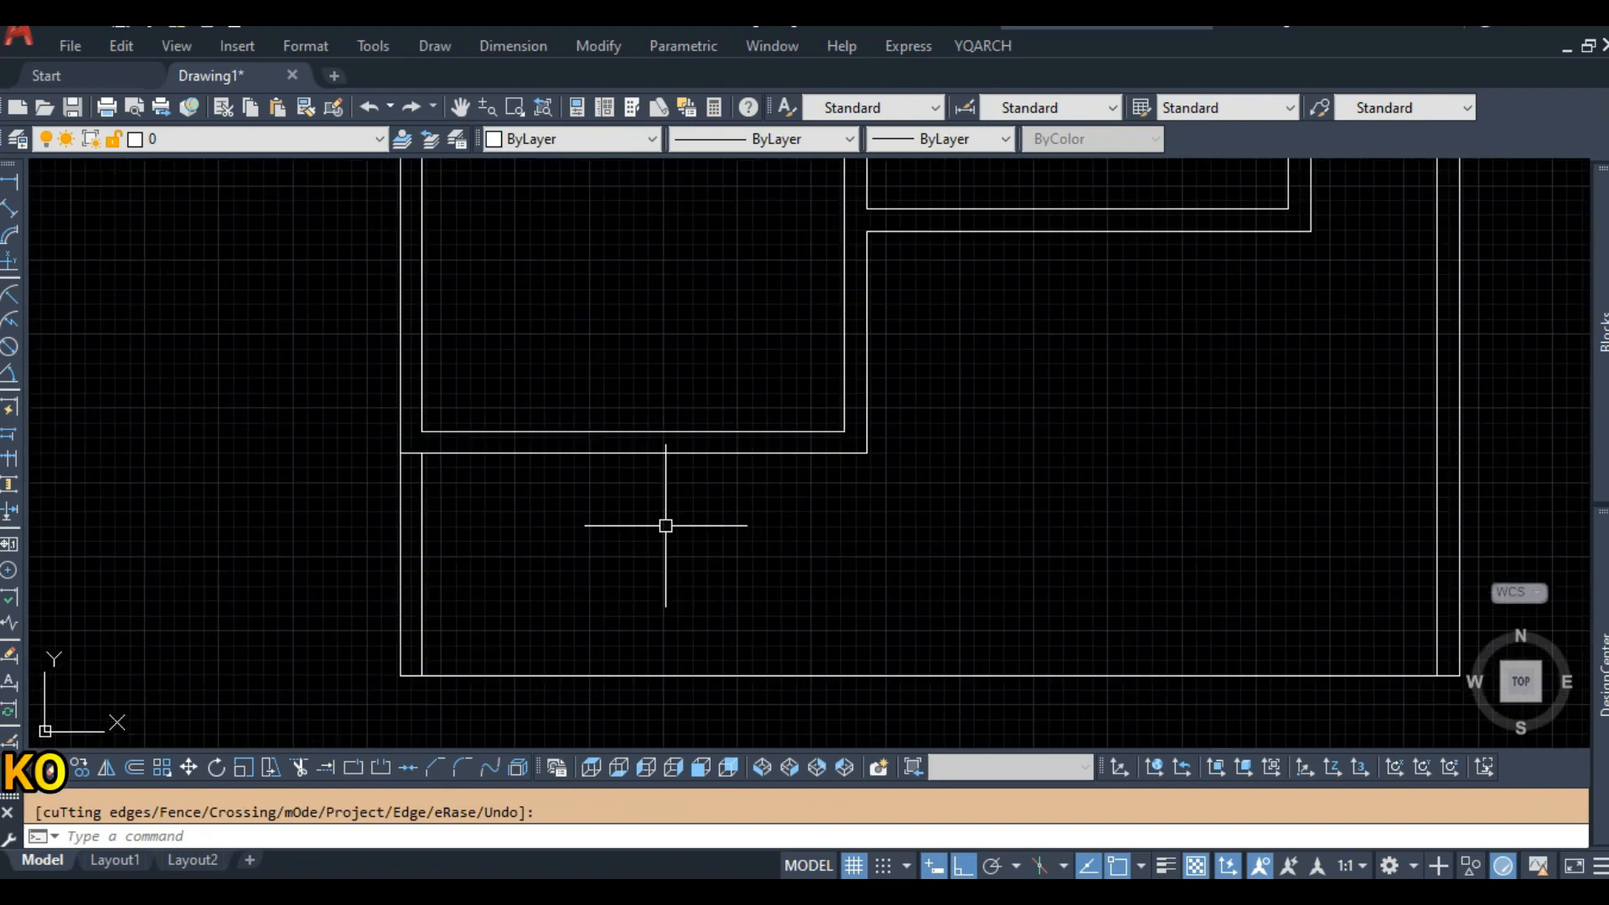
pyautogui.scroll(2, 872, 450)
pyautogui.write('REC')
pyautogui.press('Return')
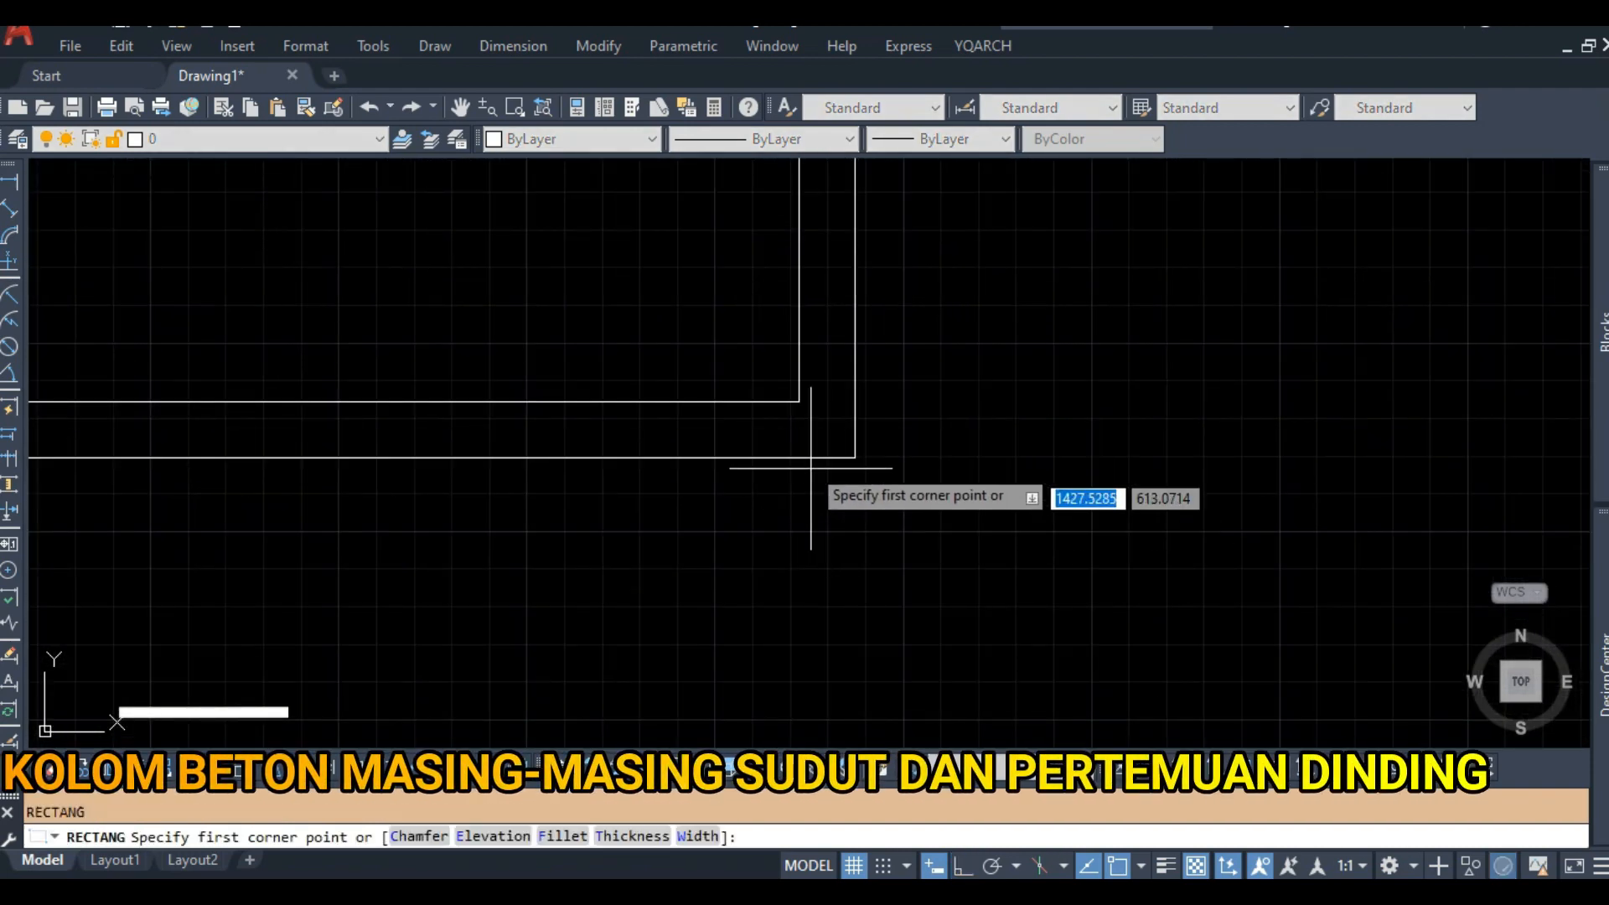
pyautogui.scroll(2, 805, 444)
pyautogui.click(795, 374)
pyautogui.scroll(-2, 883, 460)
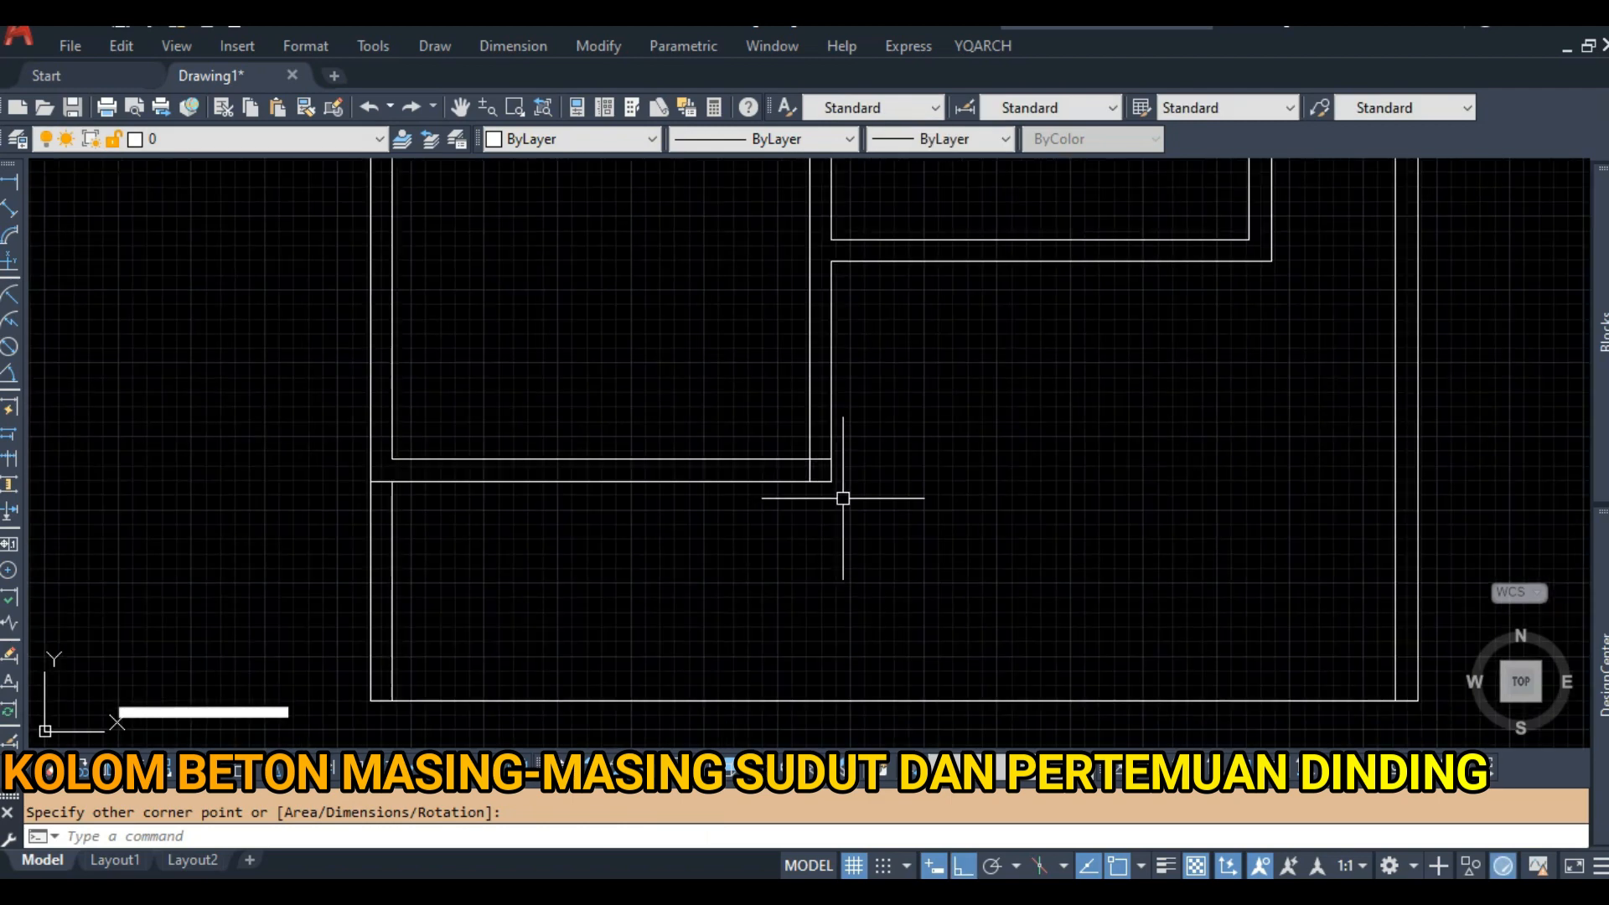
# Fill the column square with a SOLID hatch.
pyautogui.scroll(2, 844, 495)
pyautogui.write('H')
pyautogui.press('Return')
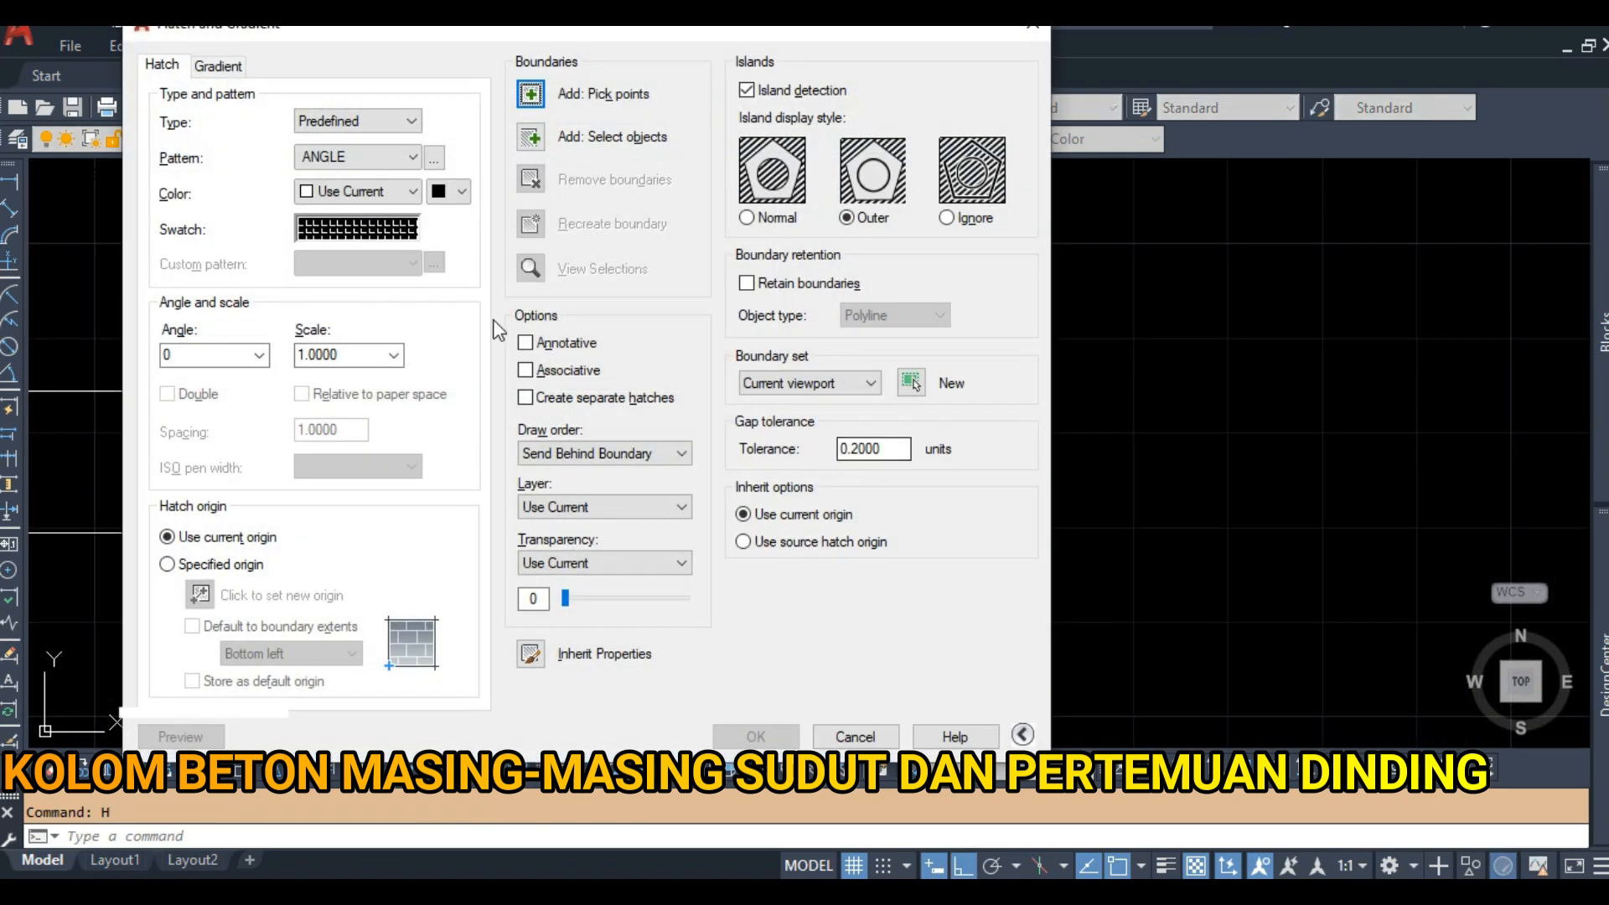
pyautogui.click(393, 236)
pyautogui.click(521, 653)
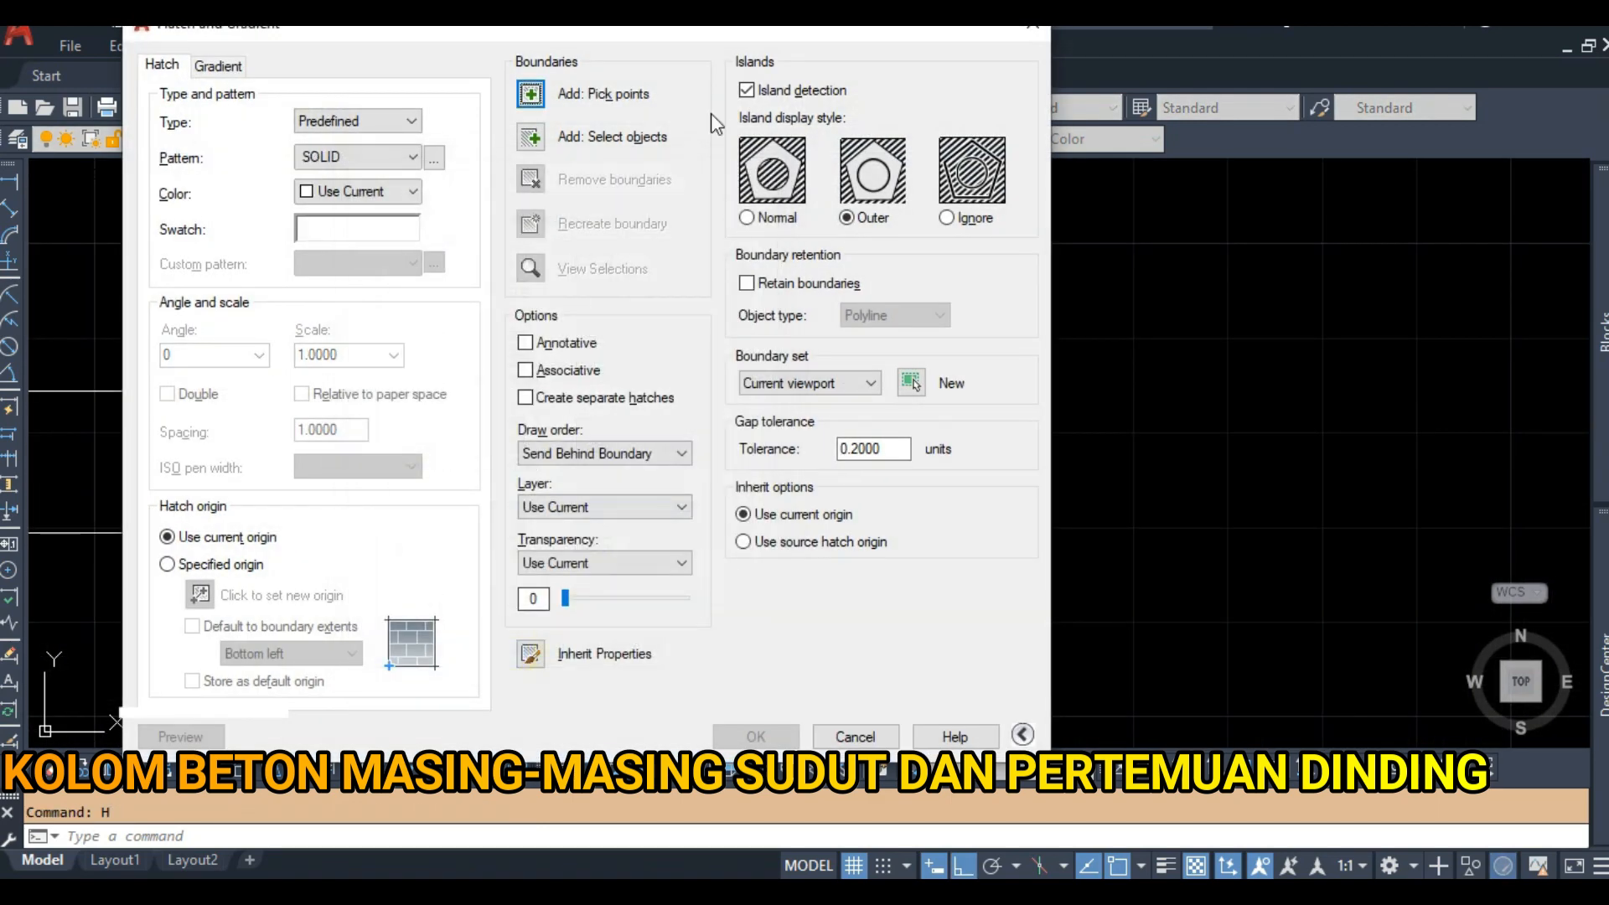
pyautogui.click(533, 97)
pyautogui.click(848, 502)
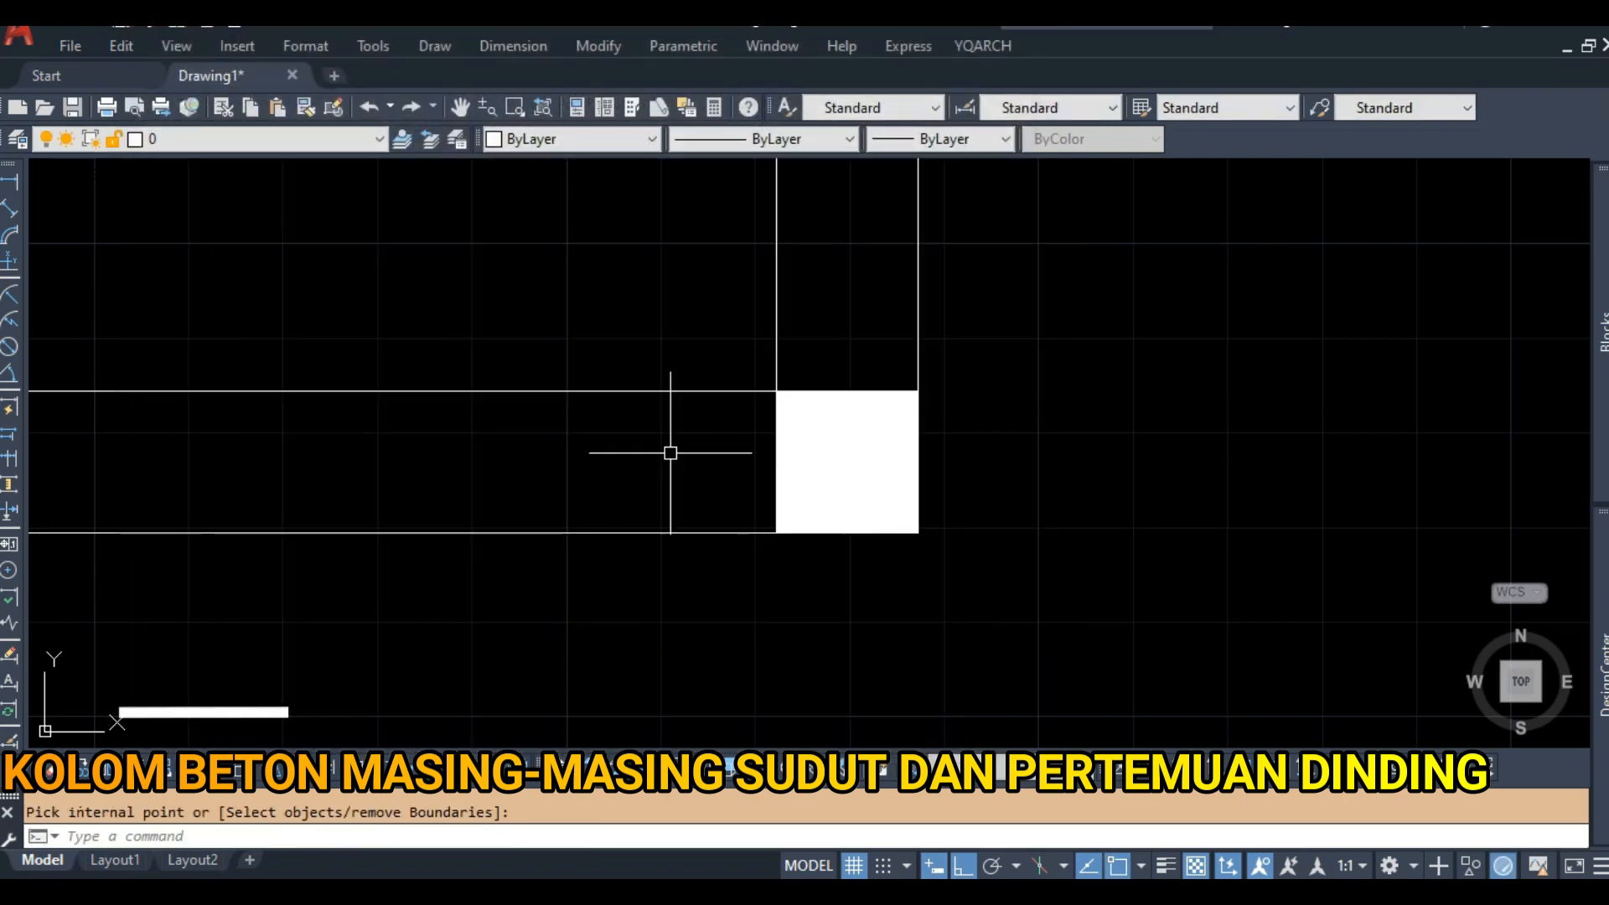
# Copy the column to the lower-left room's lower-left corner and to the junction higher up on that room's right wall.
pyautogui.scroll(-3, 671, 449)
pyautogui.write('C')
pyautogui.click(636, 399)
pyautogui.click(747, 491)
pyautogui.press('space')
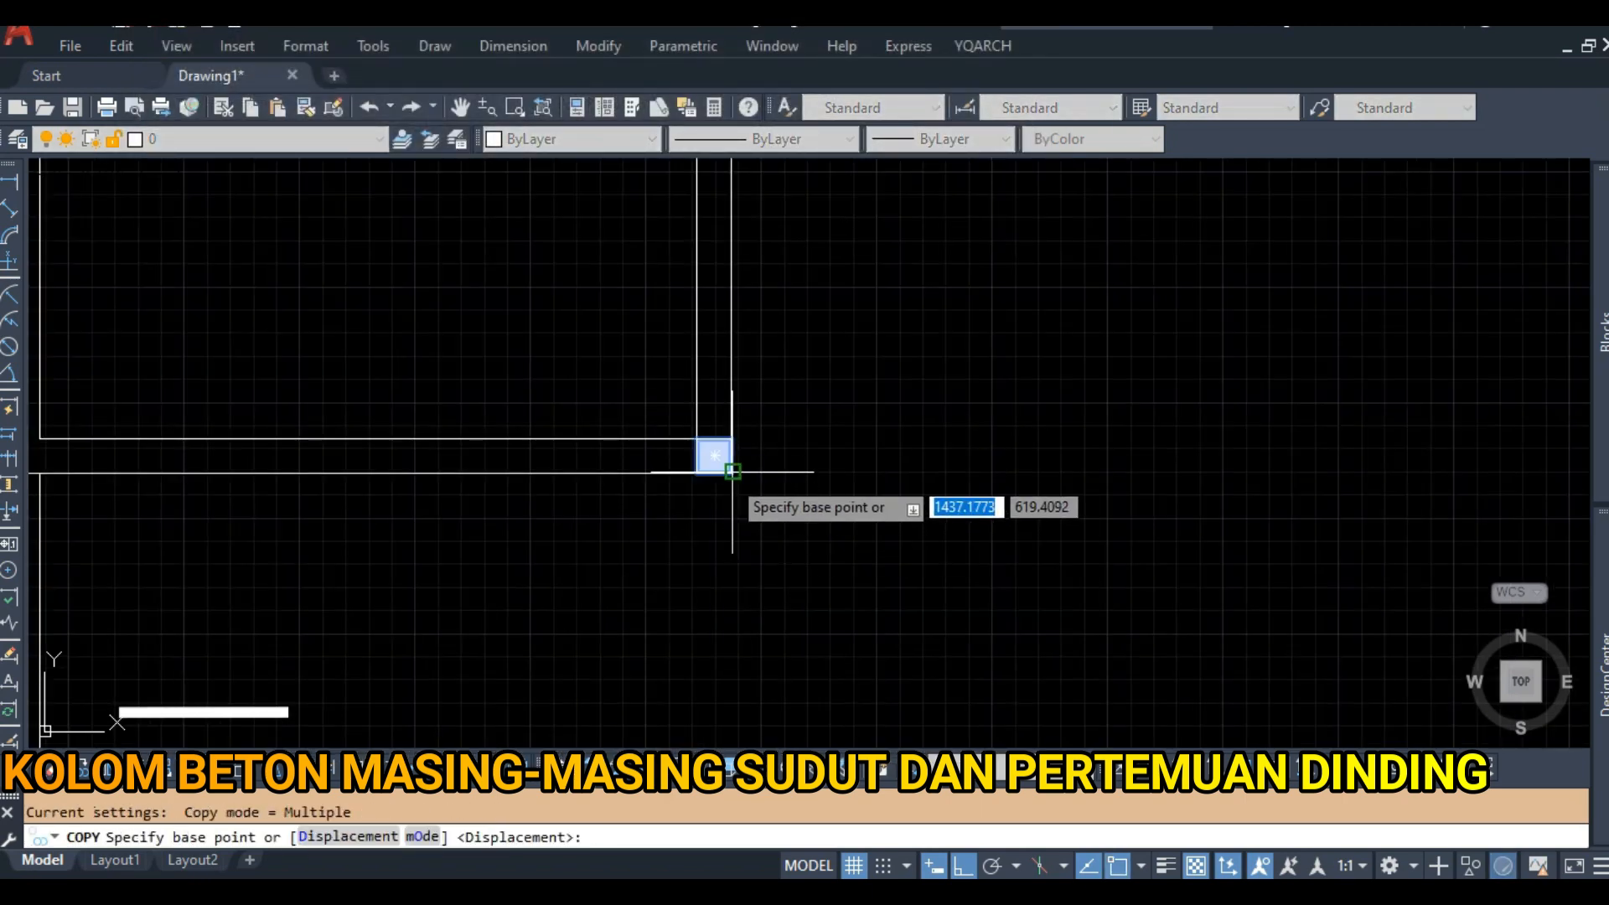
pyautogui.click(732, 473)
pyautogui.moveTo(324, 490); pyautogui.dragTo(766, 510, button='middle')
pyautogui.scroll(3, 546, 487)
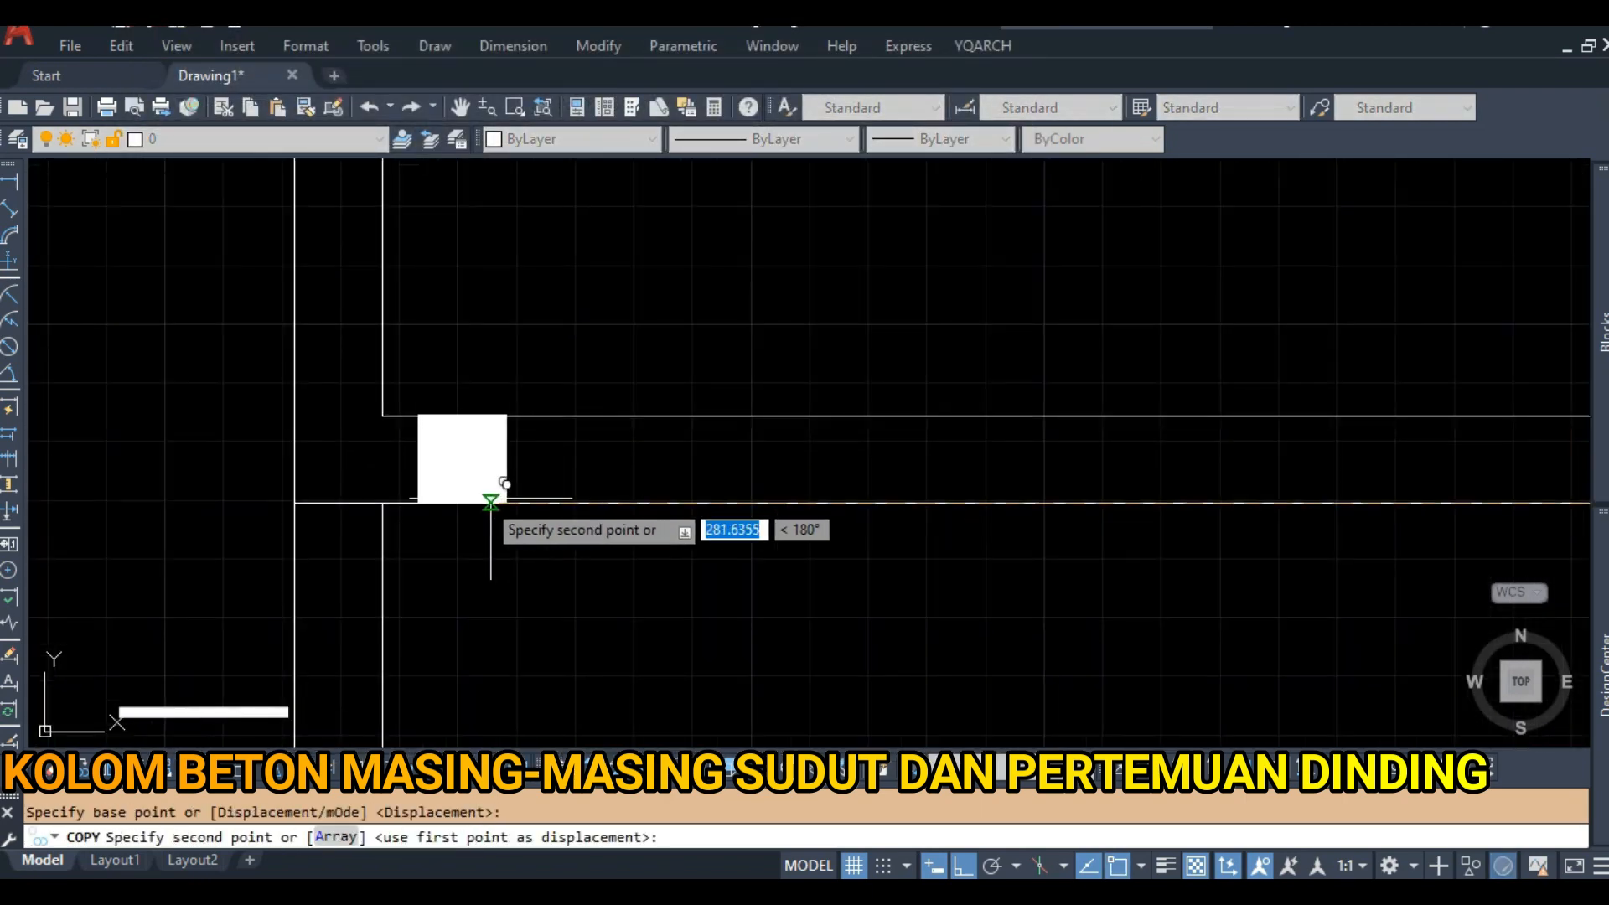
pyautogui.click(381, 503)
pyautogui.scroll(-6, 392, 515)
pyautogui.scroll(6, 654, 400)
pyautogui.click(673, 316)
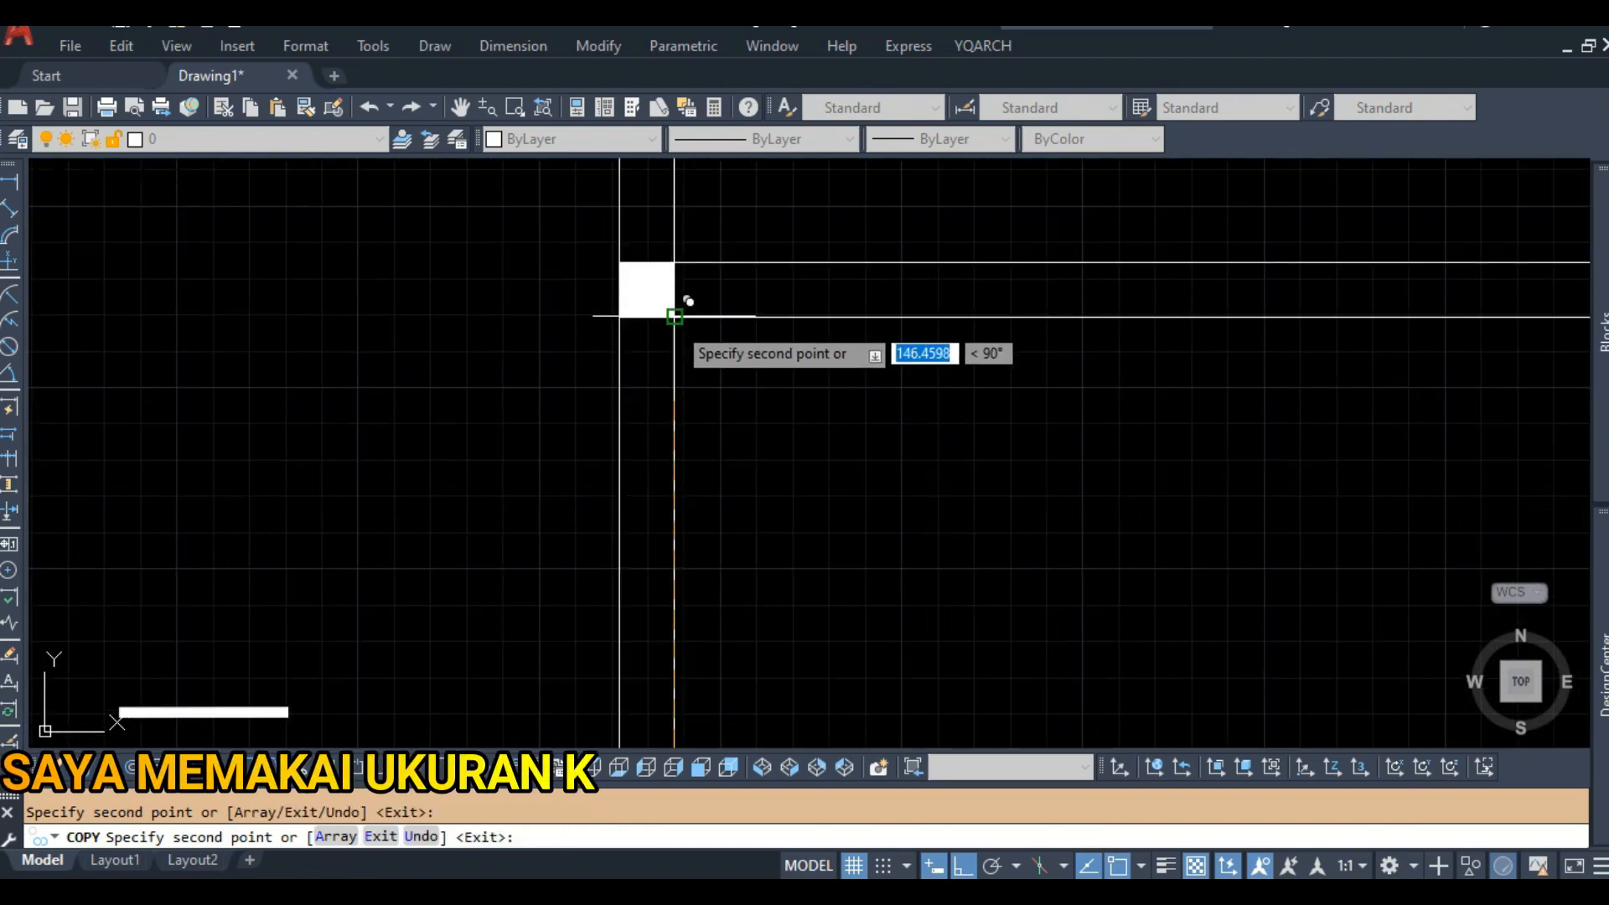
# Place column copies around the entry area, below the lower right room, and at the left end of the wall between the right-hand rooms.
pyautogui.moveTo(1457, 361); pyautogui.dragTo(736, 449, button='middle')
pyautogui.scroll(-6, 1024, 409)
pyautogui.moveTo(1024, 409); pyautogui.dragTo(955, 615, button='middle')
pyautogui.scroll(4, 968, 387)
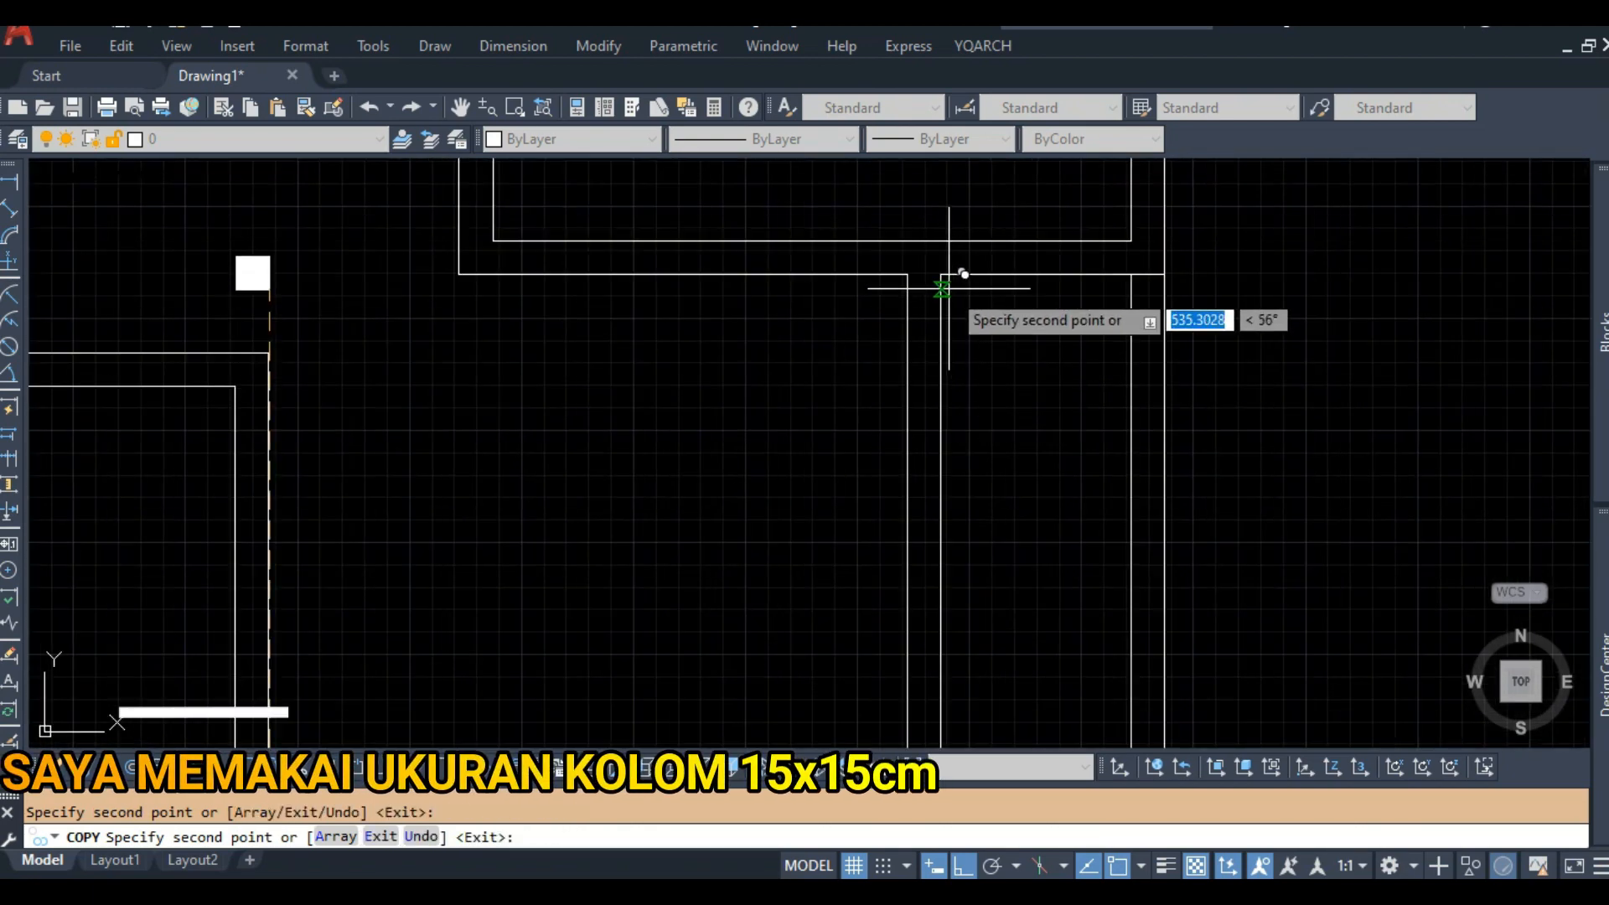
pyautogui.scroll(-4, 1006, 292)
pyautogui.moveTo(793, 311); pyautogui.dragTo(808, 679, button='middle')
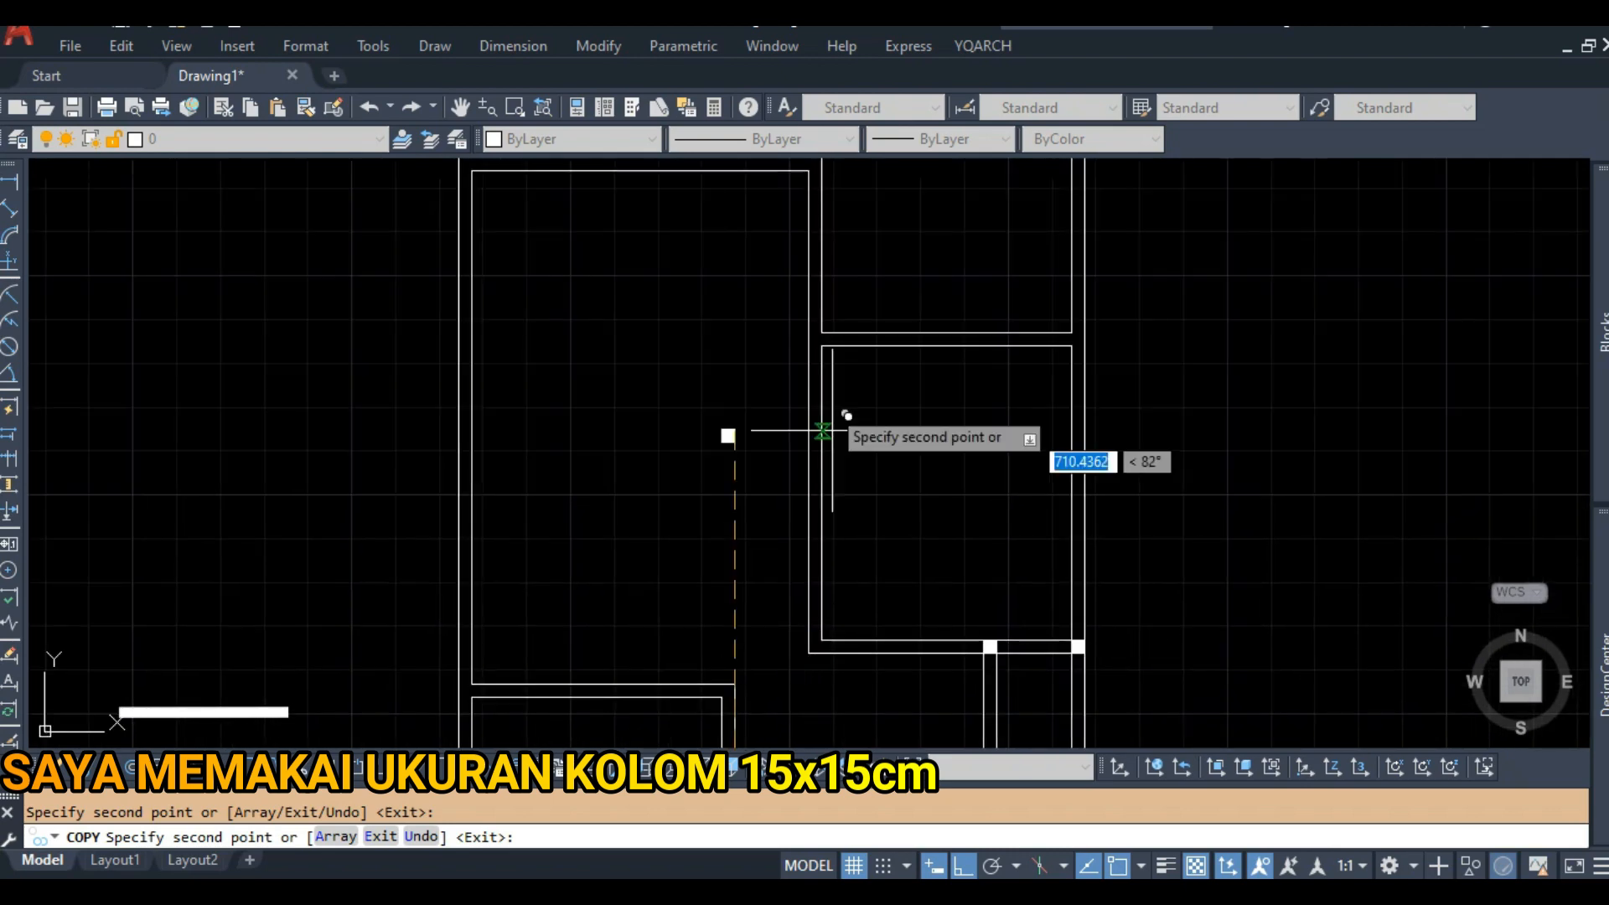
pyautogui.scroll(4, 827, 347)
pyautogui.click(826, 344)
# Place column copies at the top-left corner, the left end of the small rooms' lower wall, and both upper partition junctions.
pyautogui.scroll(-4, 827, 342)
pyautogui.moveTo(846, 268); pyautogui.dragTo(838, 488, button='middle')
pyautogui.scroll(2, 744, 395)
pyautogui.scroll(-2, 738, 394)
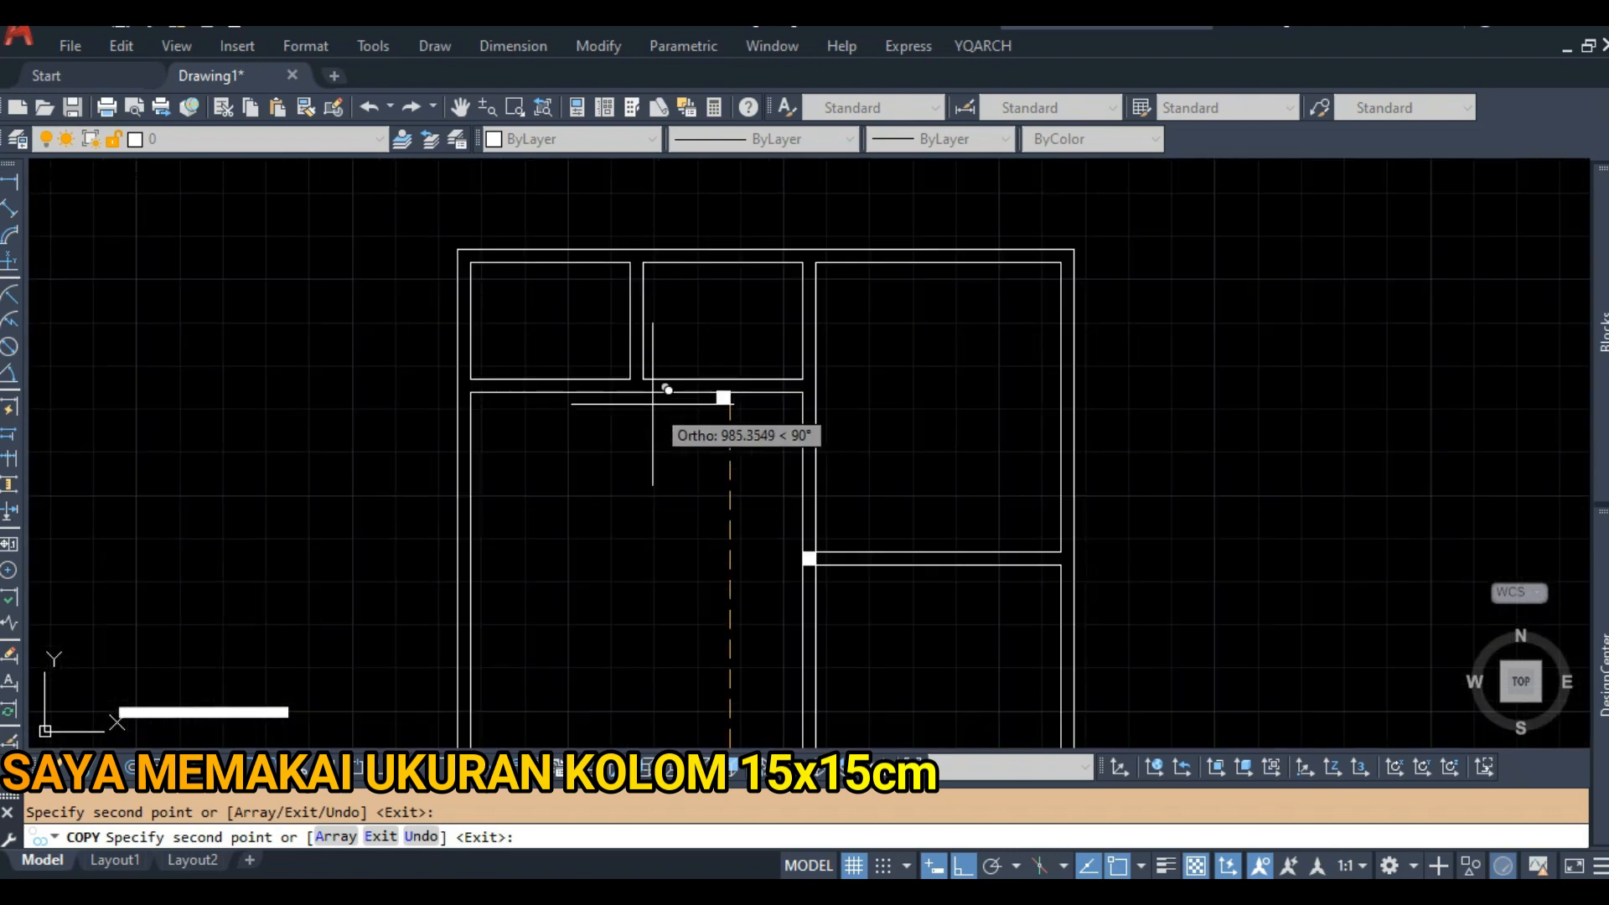
pyautogui.scroll(4, 469, 219)
pyautogui.scroll(-2, 484, 399)
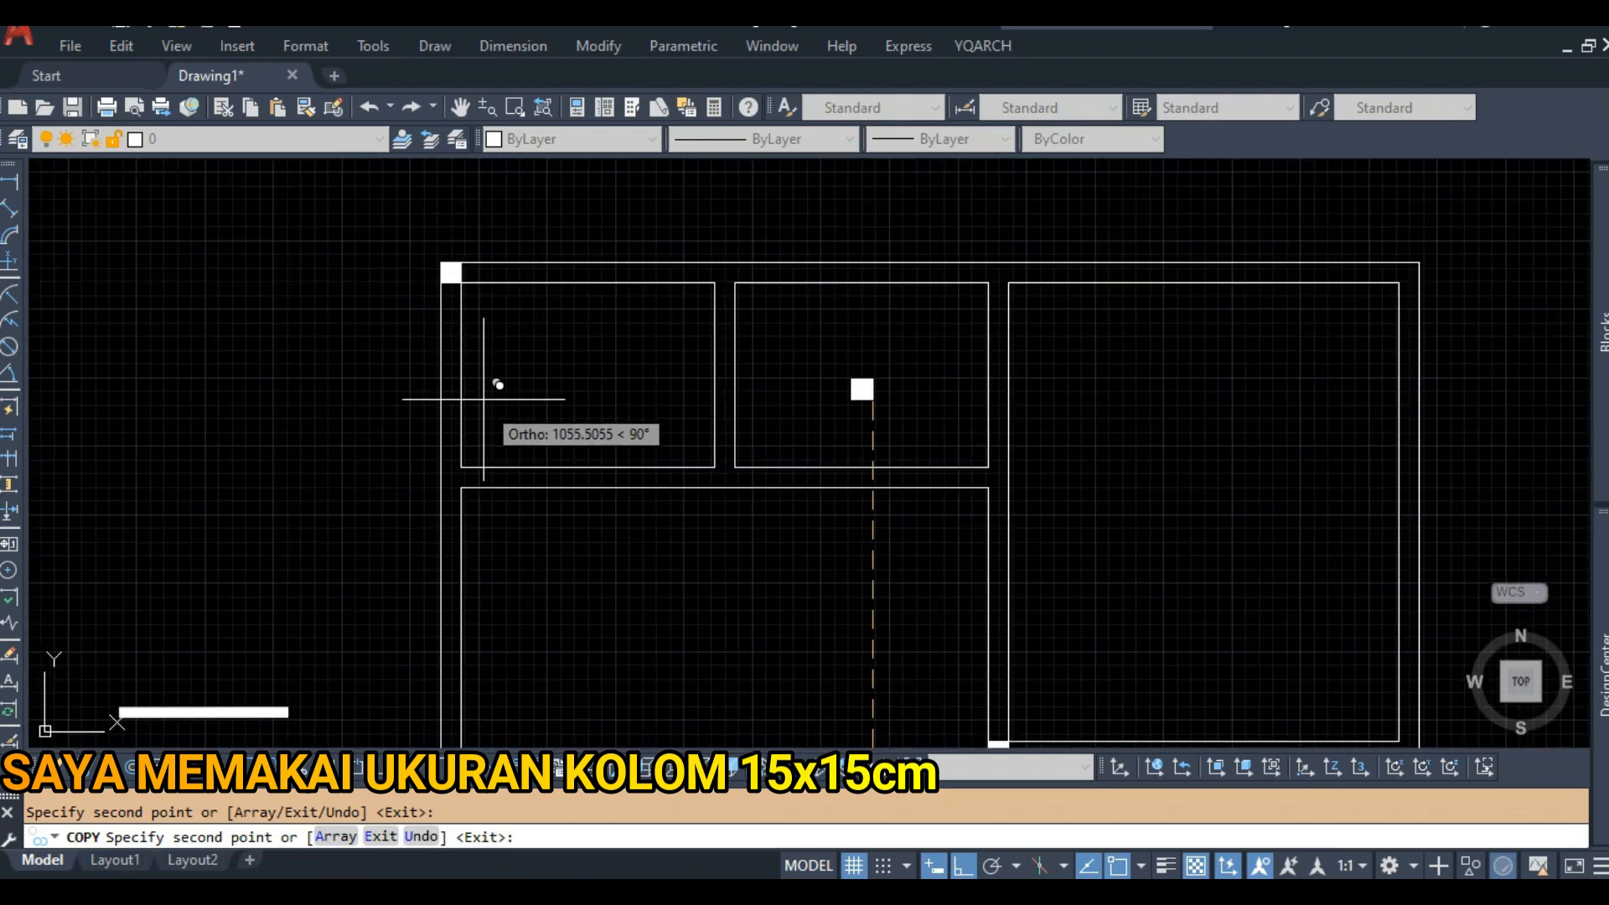
pyautogui.click(462, 491)
pyautogui.scroll(2, 641, 481)
pyautogui.moveTo(801, 260); pyautogui.dragTo(787, 349, button='middle')
pyautogui.click(775, 253)
pyautogui.scroll(-2, 792, 349)
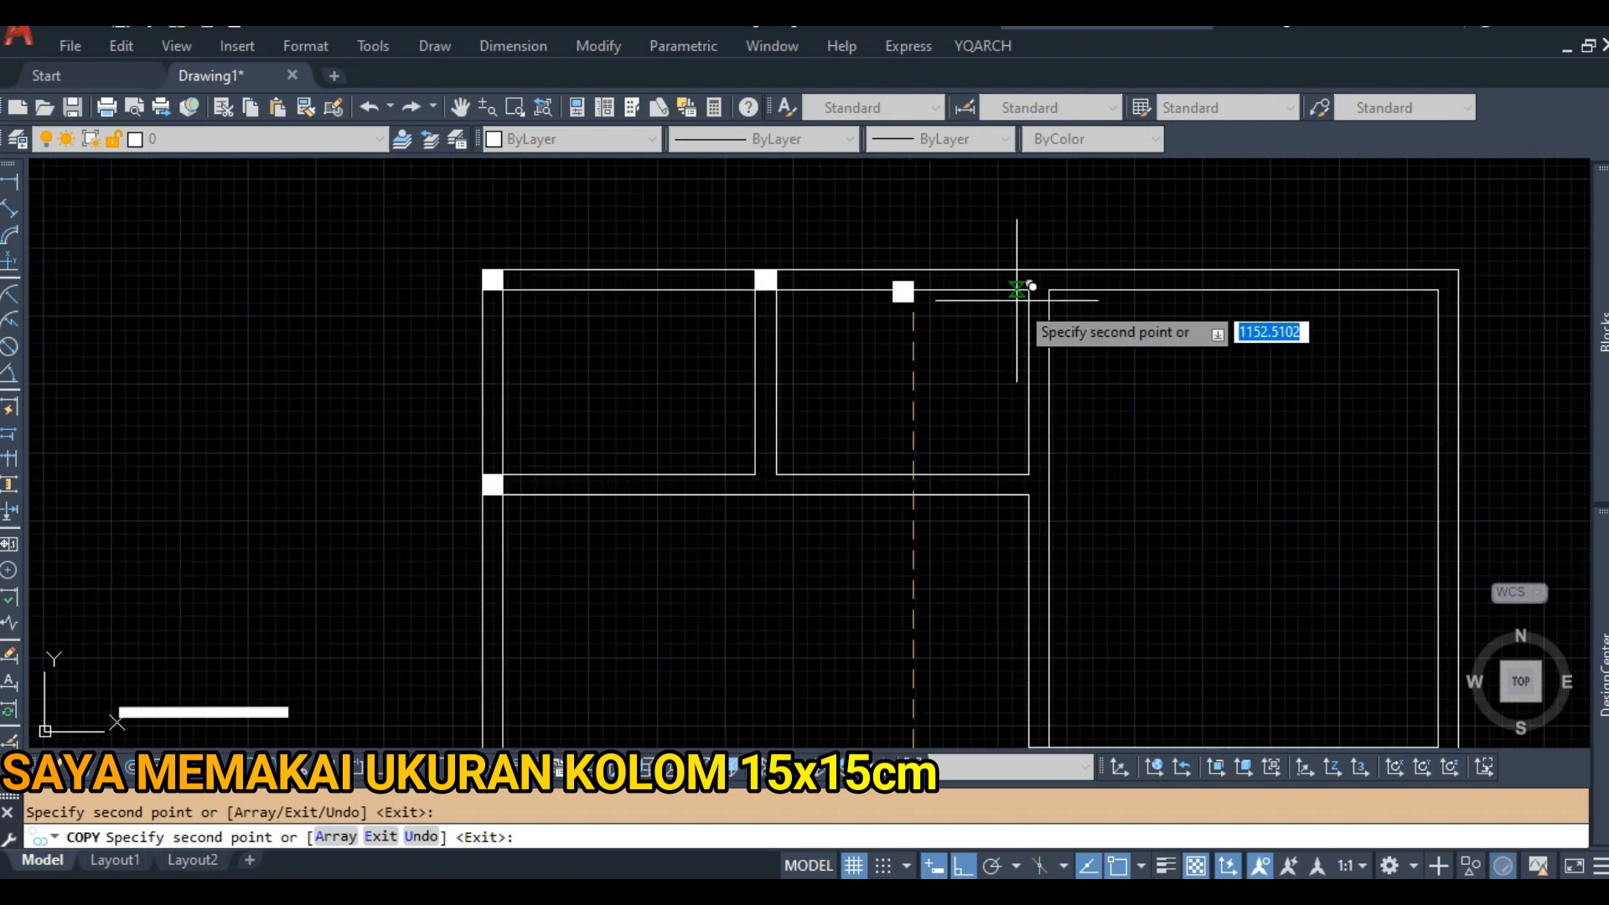
pyautogui.click(1039, 281)
pyautogui.press('Return')
# Copy the top-left corner column to the right end of the small rooms' lower wall and the plan's top-right corner.
pyautogui.scroll(-3, 901, 369)
pyautogui.scroll(3, 727, 338)
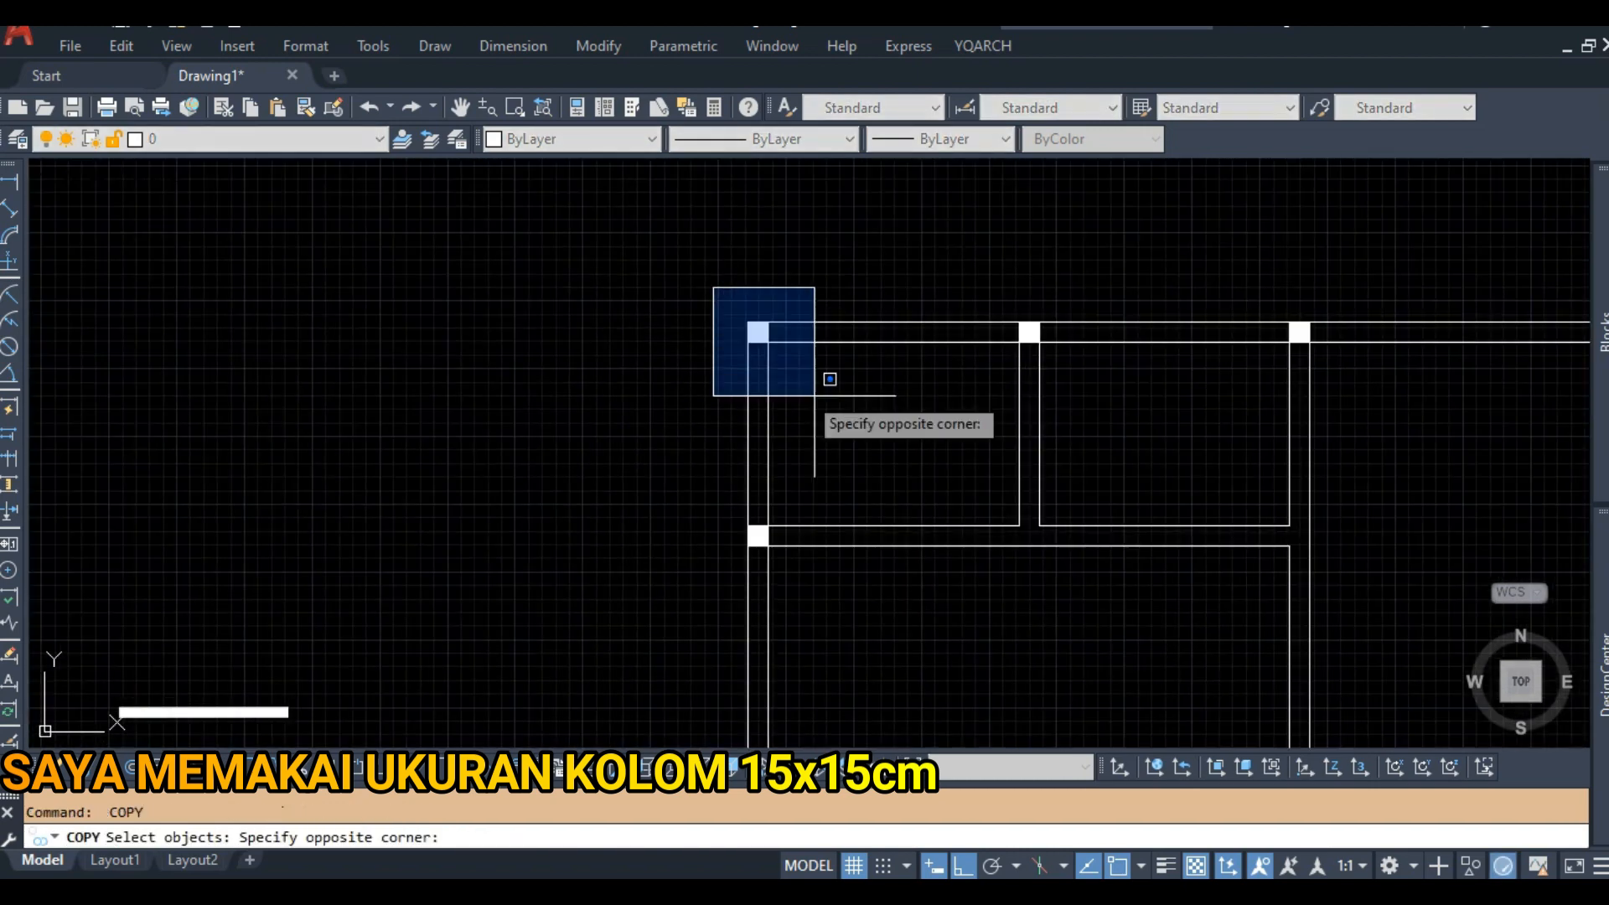
pyautogui.click(814, 395)
pyautogui.press('Return')
pyautogui.scroll(2, 766, 362)
pyautogui.moveTo(1112, 565); pyautogui.dragTo(590, 408, button='middle')
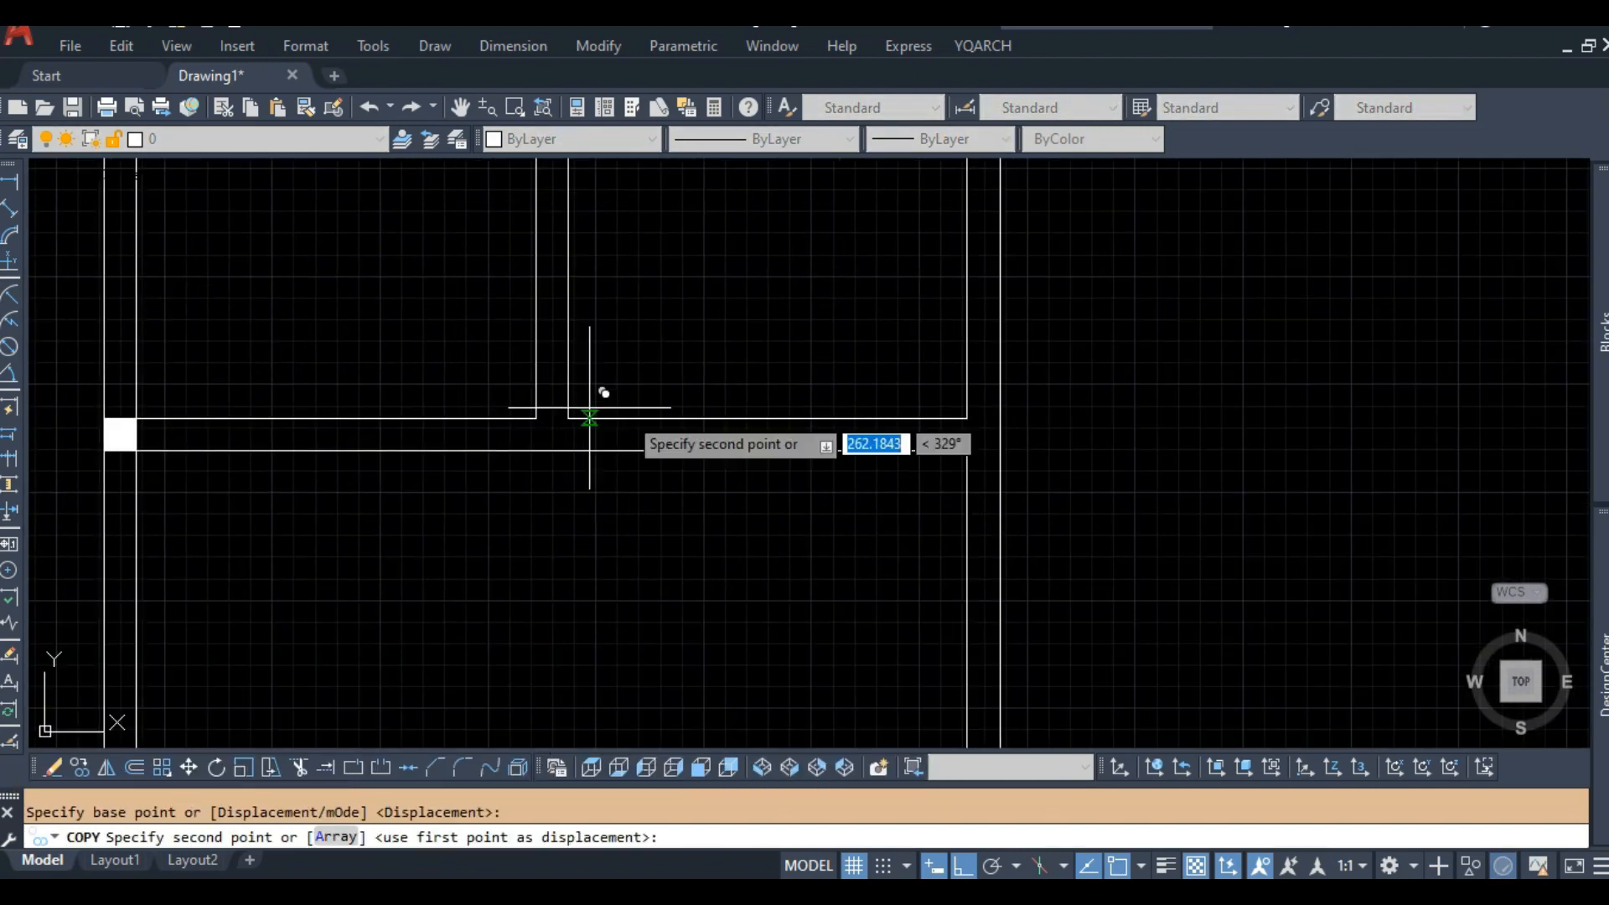
pyautogui.click(968, 450)
pyautogui.scroll(-3, 1031, 394)
pyautogui.scroll(3, 1204, 295)
pyautogui.scroll(-3, 973, 363)
pyautogui.scroll(3, 1016, 502)
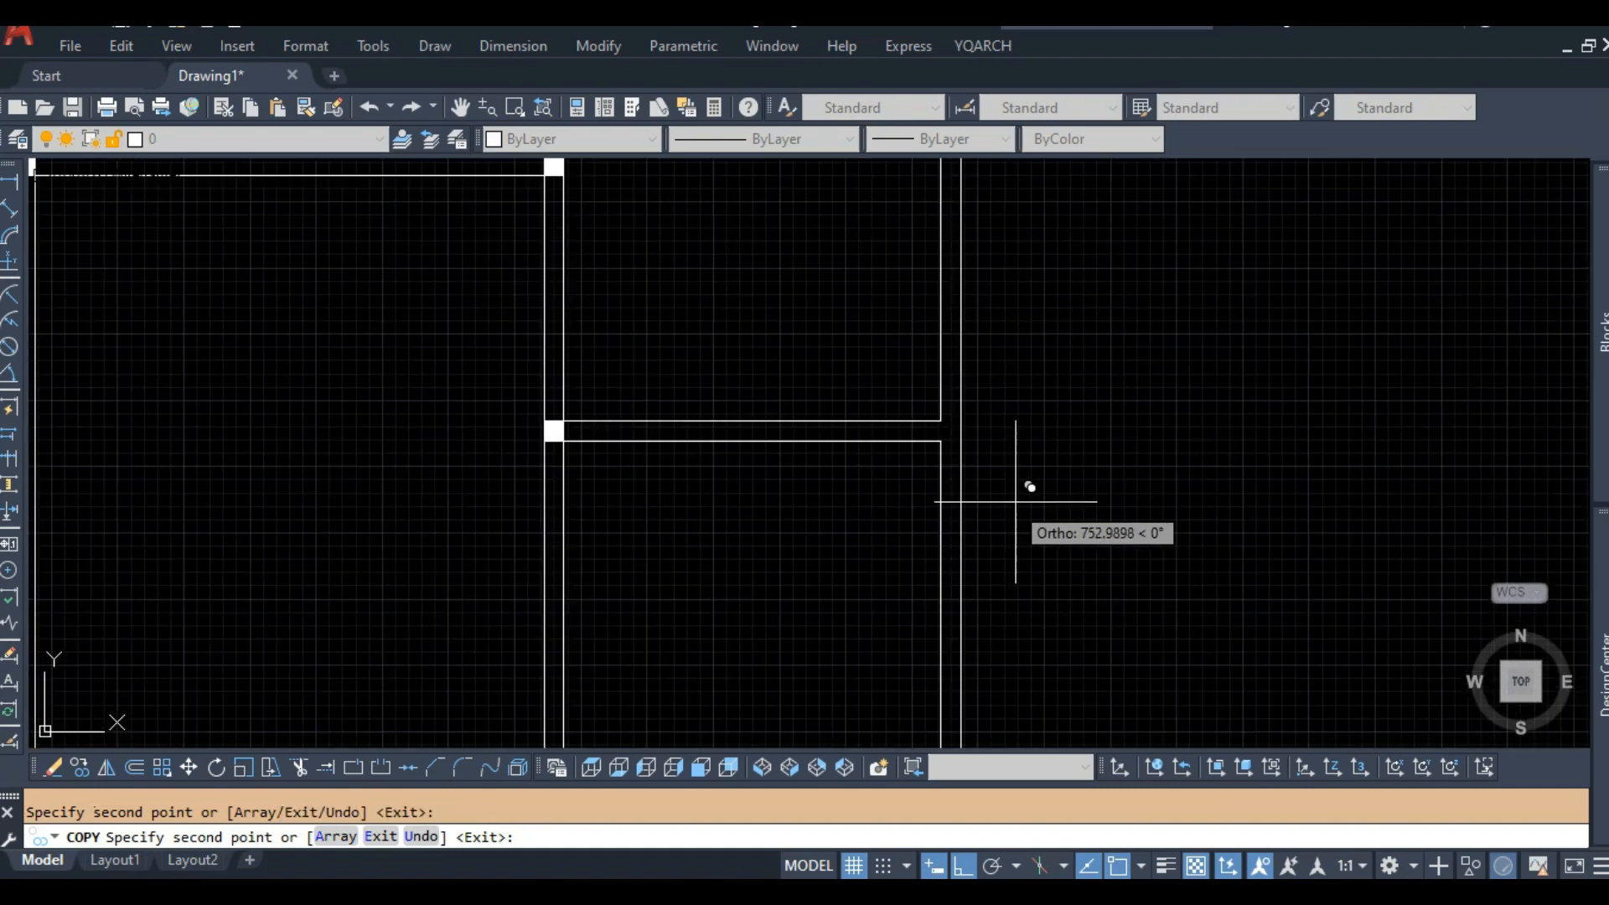
# Place column copies at the right end of the wall between the right-hand rooms and at the lower-left room's upper-right corner.
pyautogui.scroll(-3, 855, 528)
pyautogui.scroll(4, 829, 416)
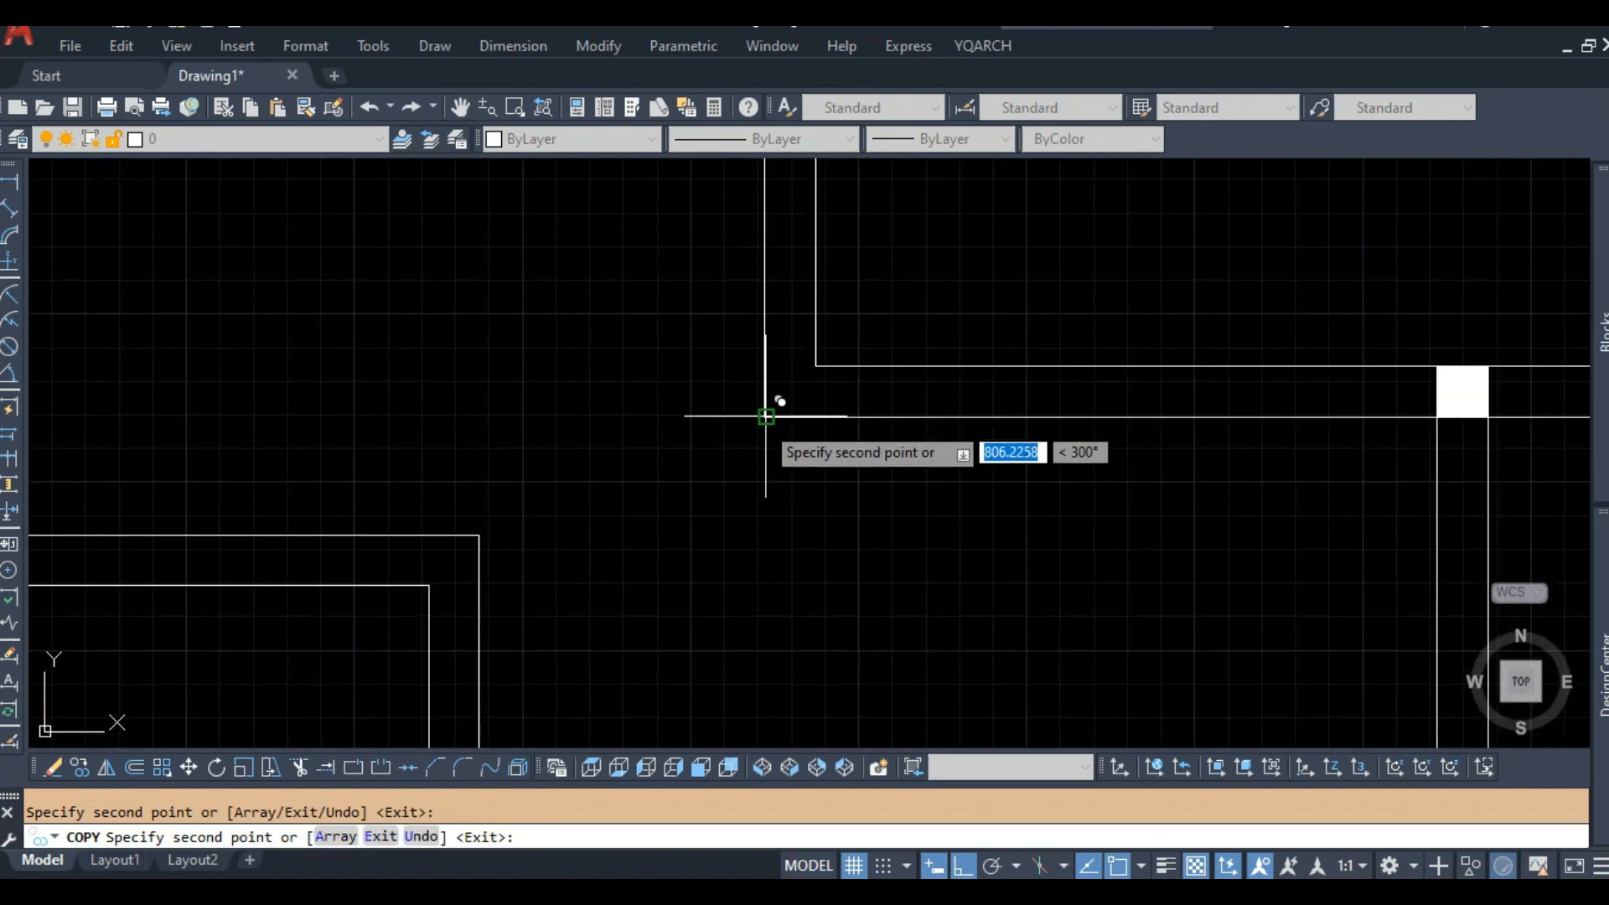
pyautogui.click(429, 584)
pyautogui.scroll(-3, 524, 545)
pyautogui.moveTo(510, 600); pyautogui.dragTo(704, 536, button='middle')
pyautogui.scroll(-1, 697, 419)
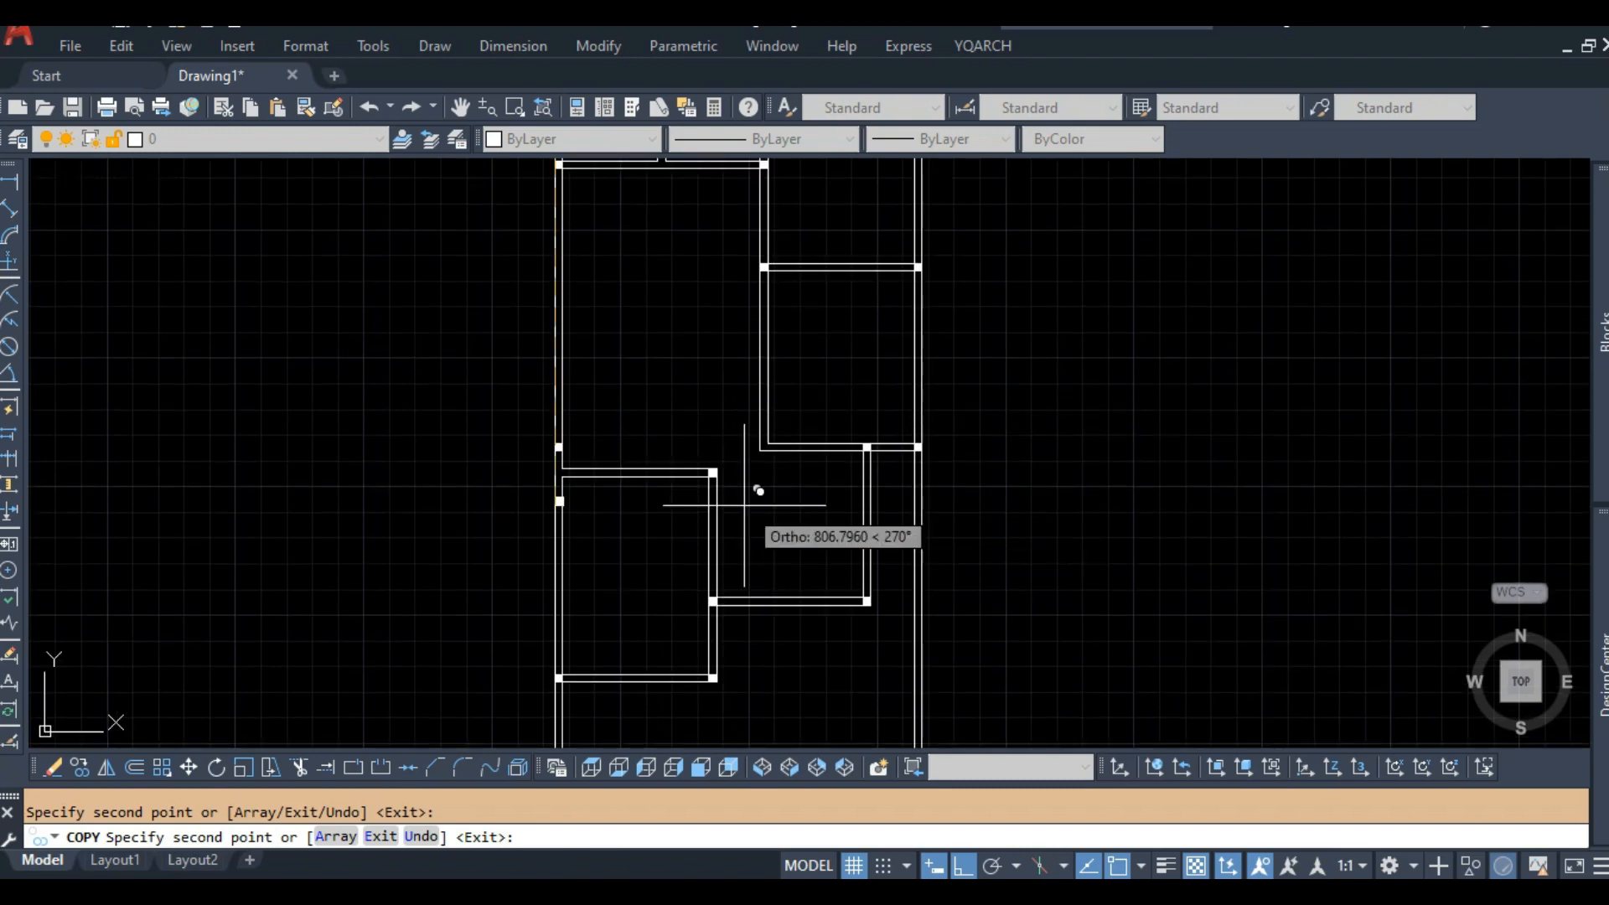
pyautogui.scroll(2, 622, 504)
pyautogui.press('space')
pyautogui.scroll(-2, 641, 438)
pyautogui.scroll(2, 703, 426)
# Copy the lower-left room's upper-right column across to that room's upper-left corner on the left exterior wall.
pyautogui.press('space')
pyautogui.click(687, 363)
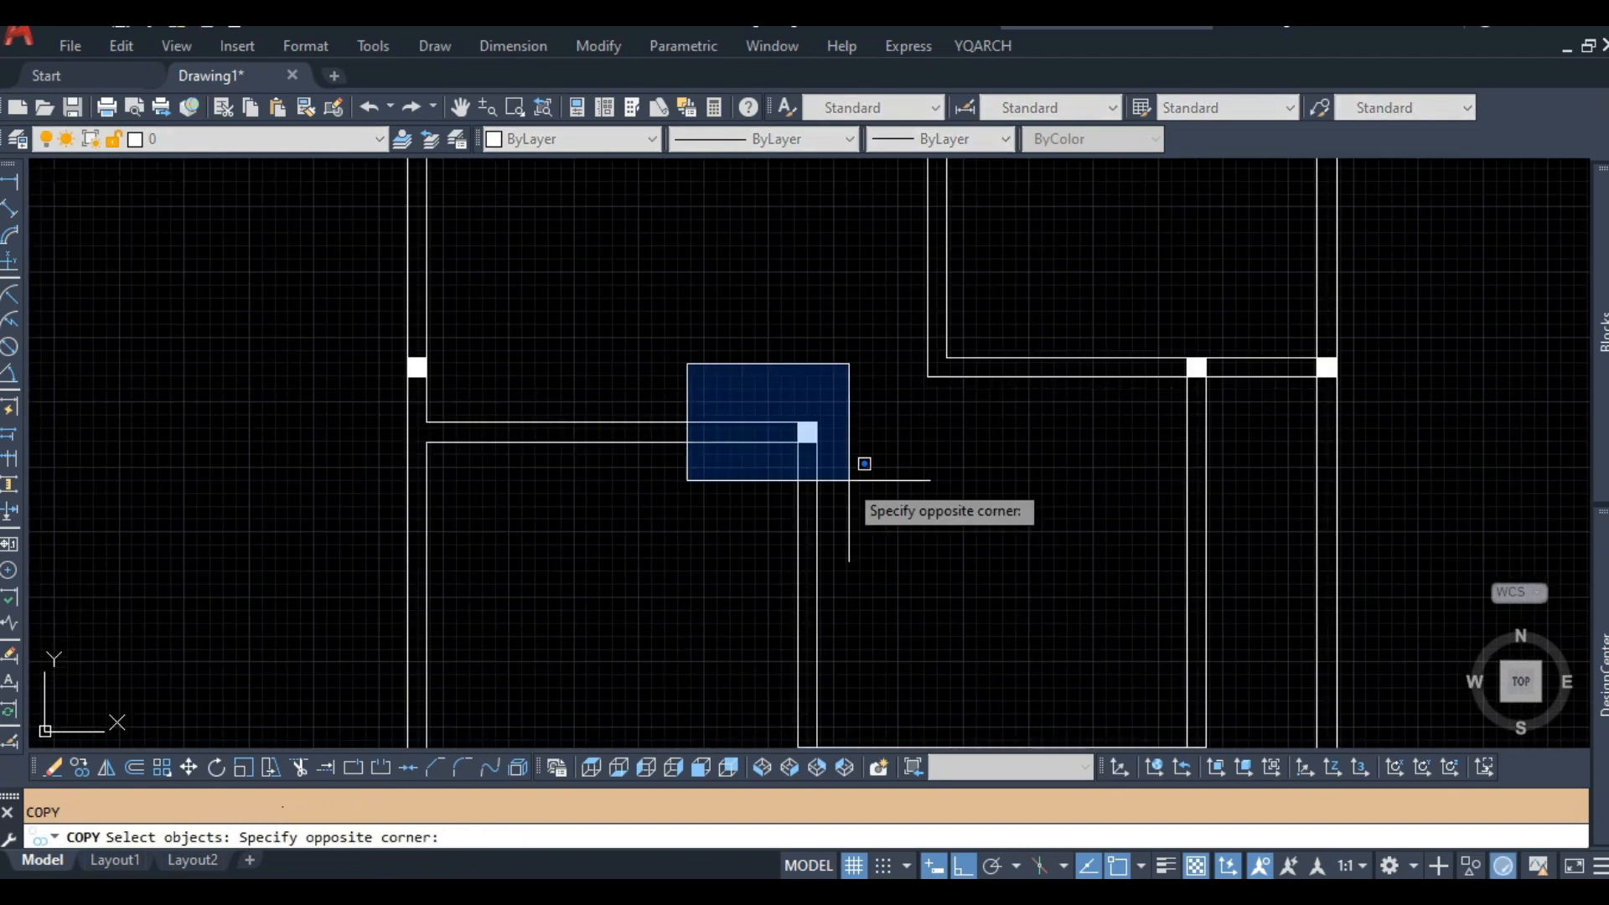
pyautogui.click(847, 478)
pyautogui.press('space')
pyautogui.scroll(2, 449, 446)
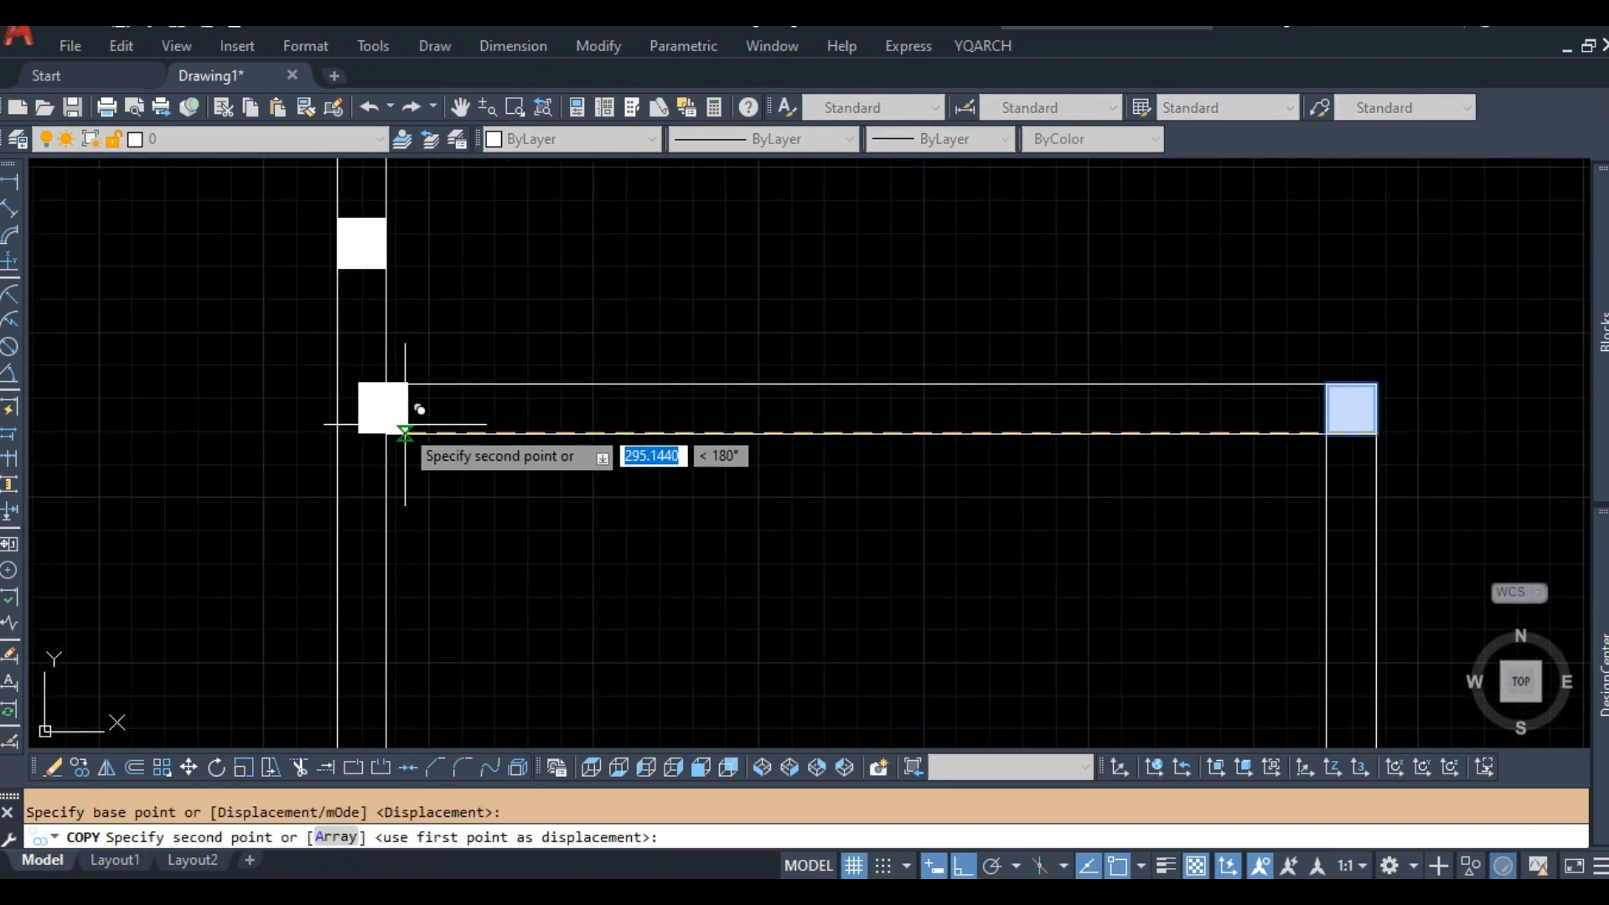
pyautogui.click(389, 434)
pyautogui.scroll(-3, 389, 434)
pyautogui.press('space')
# Erase the stray column on the left exterior wall just above the lower-left room.
pyautogui.scroll(2, 378, 388)
pyautogui.click(349, 357)
pyautogui.click(447, 420)
pyautogui.write('e')
pyautogui.press('Return')
# Copy the column at the top of the partition between the two small upper rooms down to its lower end.
pyautogui.scroll(-3, 503, 469)
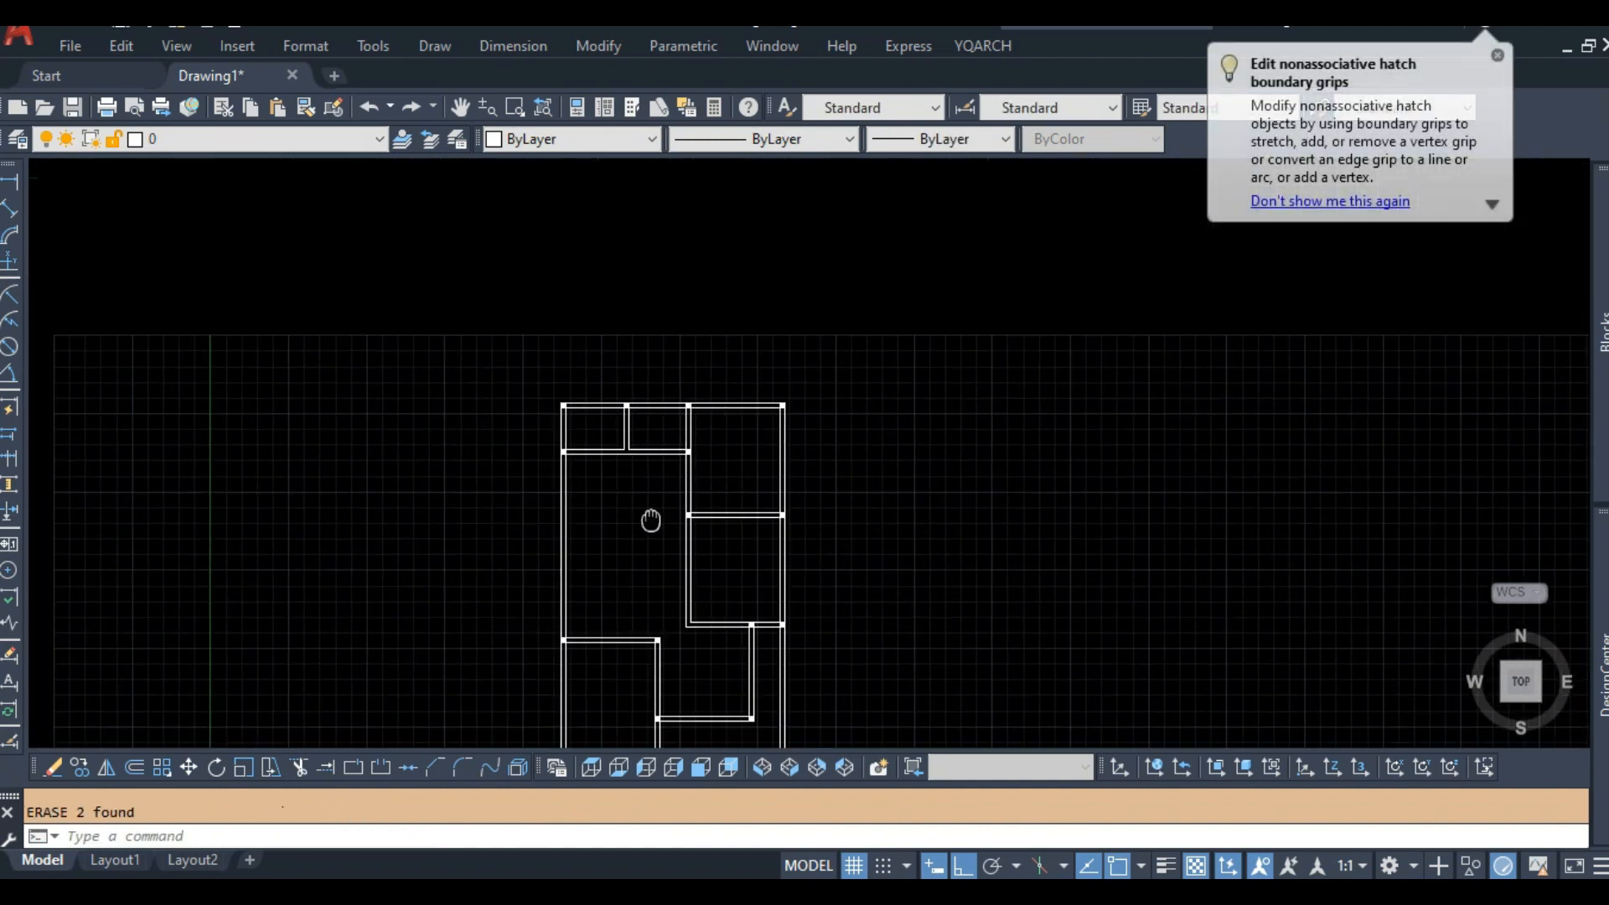
pyautogui.scroll(2, 633, 460)
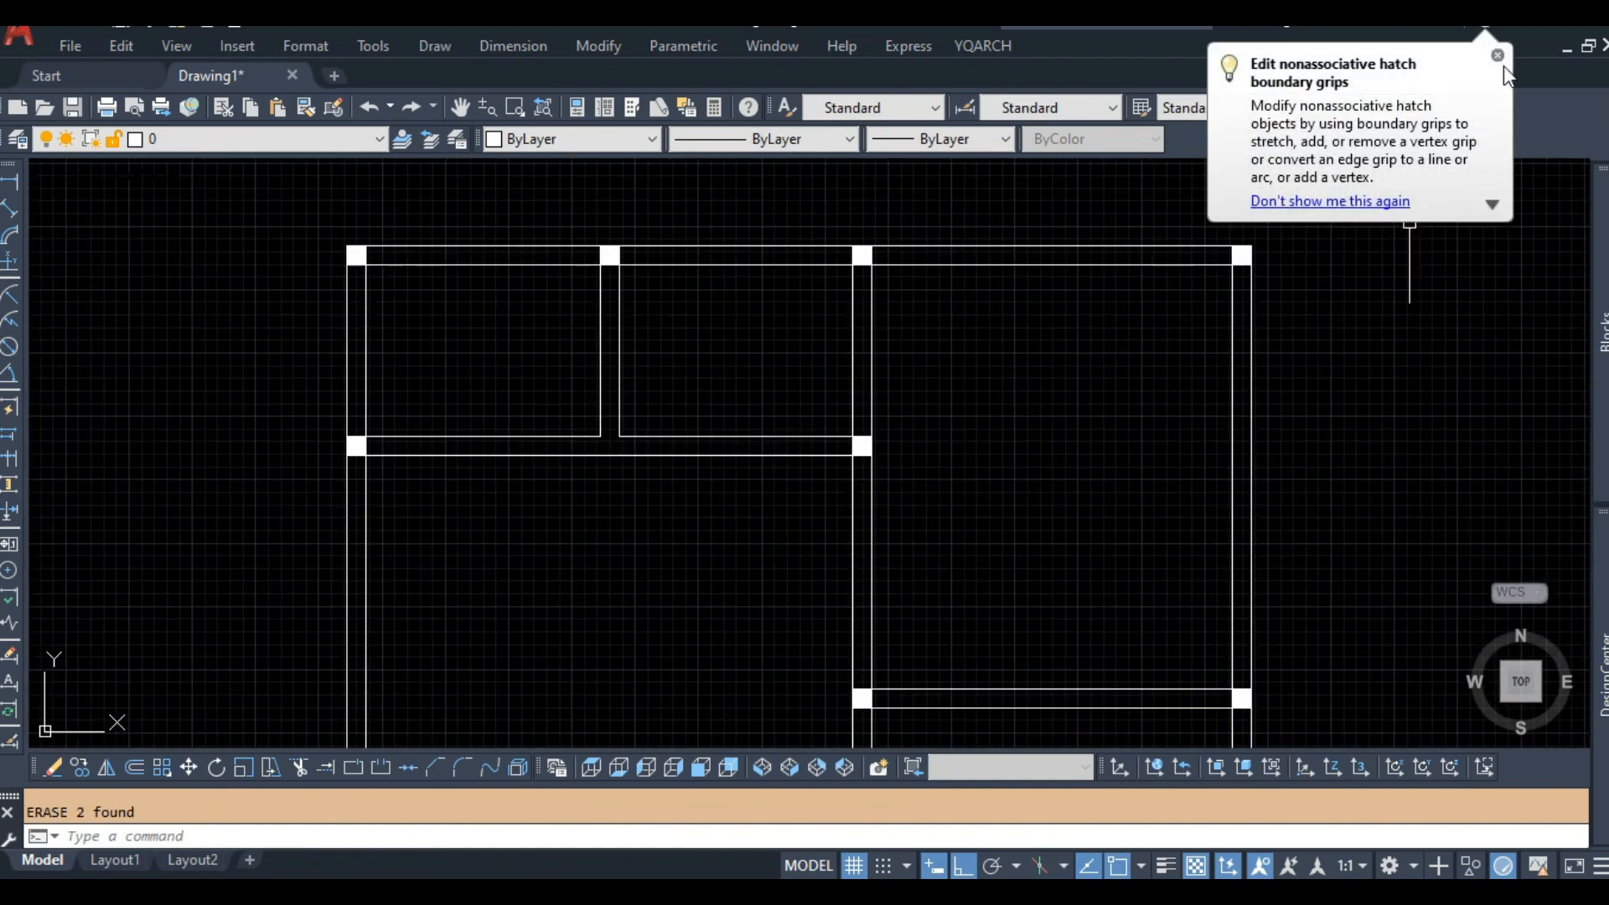
pyautogui.click(1498, 55)
pyautogui.write('co')
pyautogui.press('space')
pyautogui.click(578, 231)
pyautogui.click(622, 277)
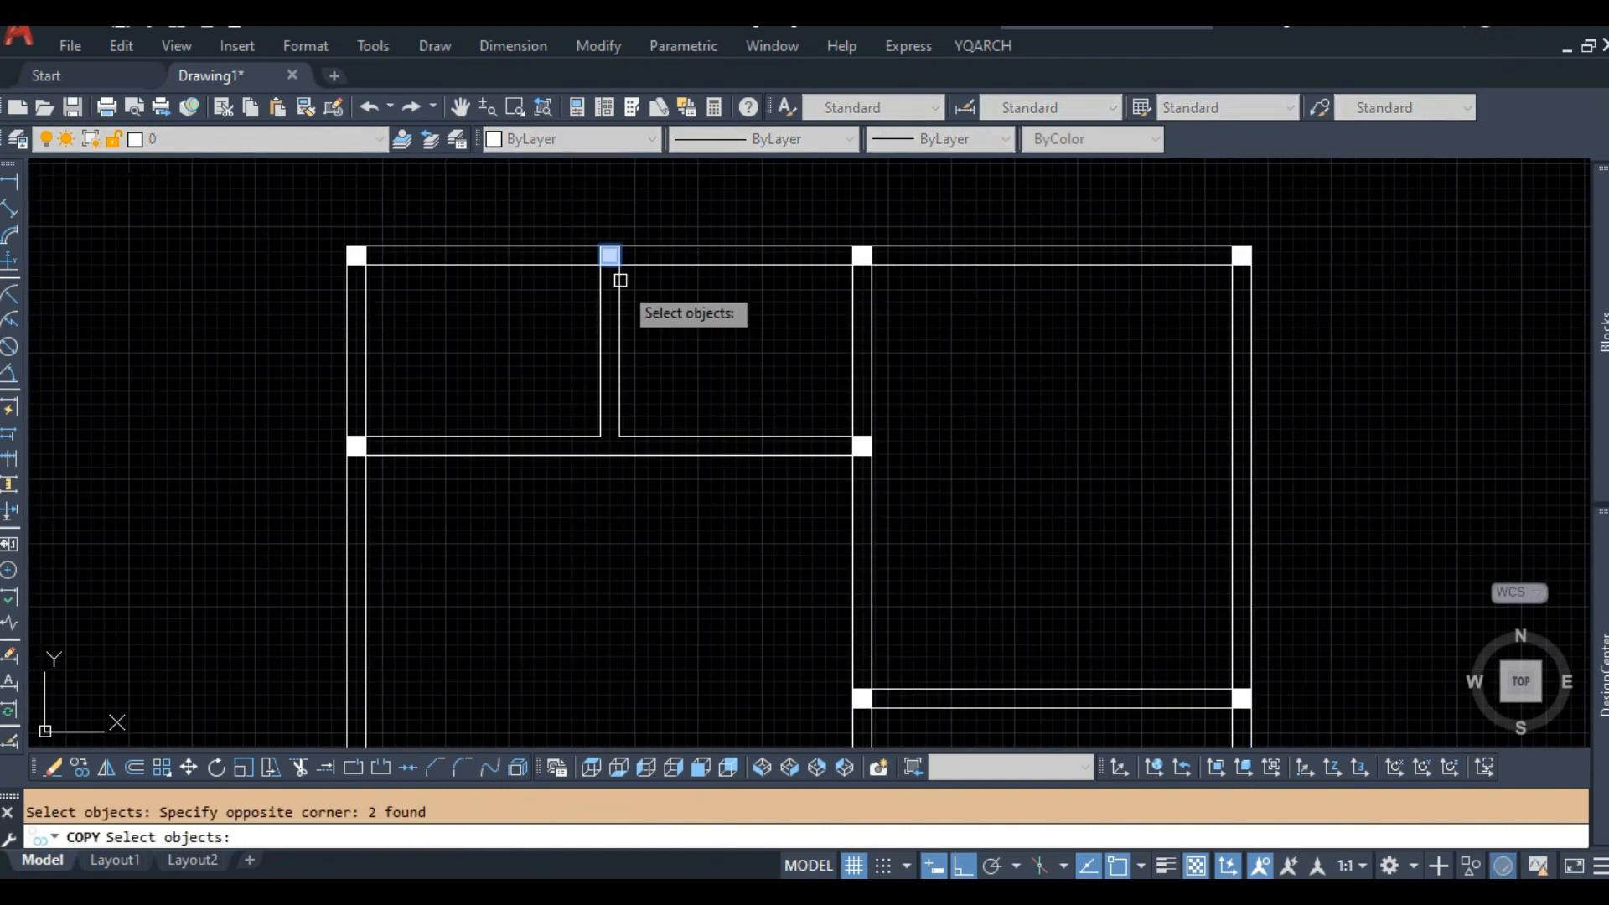
pyautogui.scroll(2, 627, 279)
pyautogui.press('space')
pyautogui.click(657, 257)
pyautogui.click(657, 558)
pyautogui.press('space')
# Move the entire floor plan, walls and columns, to the DINDING layer.
pyautogui.scroll(-3, 752, 417)
pyautogui.scroll(1, 891, 651)
pyautogui.moveTo(891, 650); pyautogui.dragTo(796, 646, button='middle')
pyautogui.scroll(-1, 796, 646)
pyautogui.scroll(-2, 713, 520)
pyautogui.moveTo(682, 544); pyautogui.dragTo(758, 384, button='middle')
pyautogui.scroll(2, 805, 395)
pyautogui.scroll(-2, 793, 385)
pyautogui.click(578, 228)
pyautogui.click(879, 665)
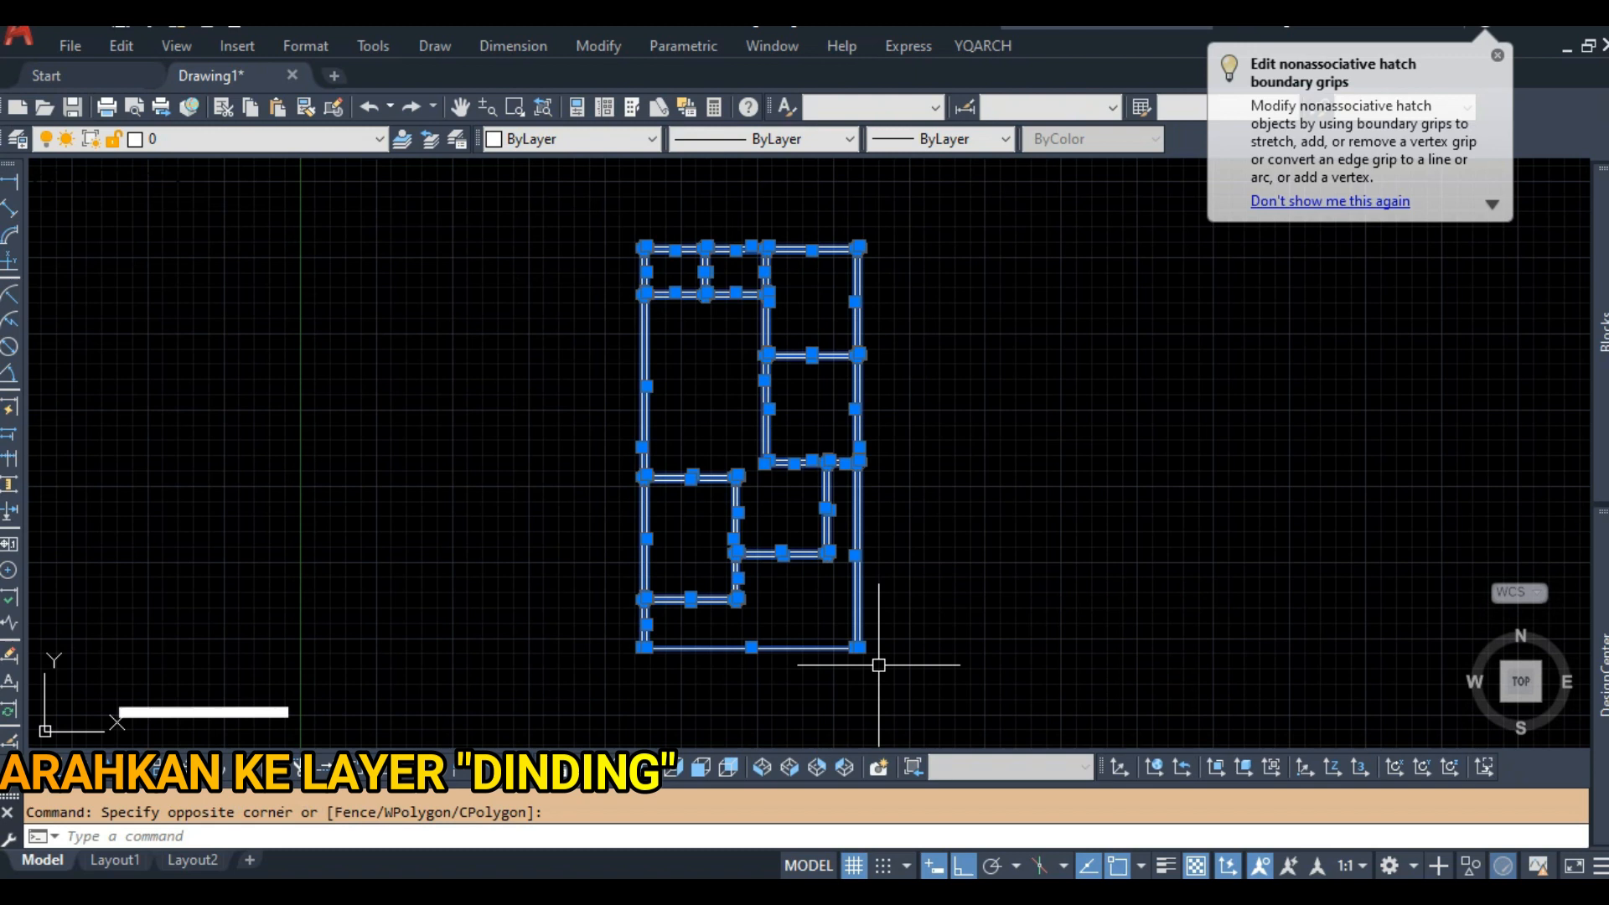
pyautogui.click(344, 149)
pyautogui.click(215, 214)
pyautogui.press('Escape')
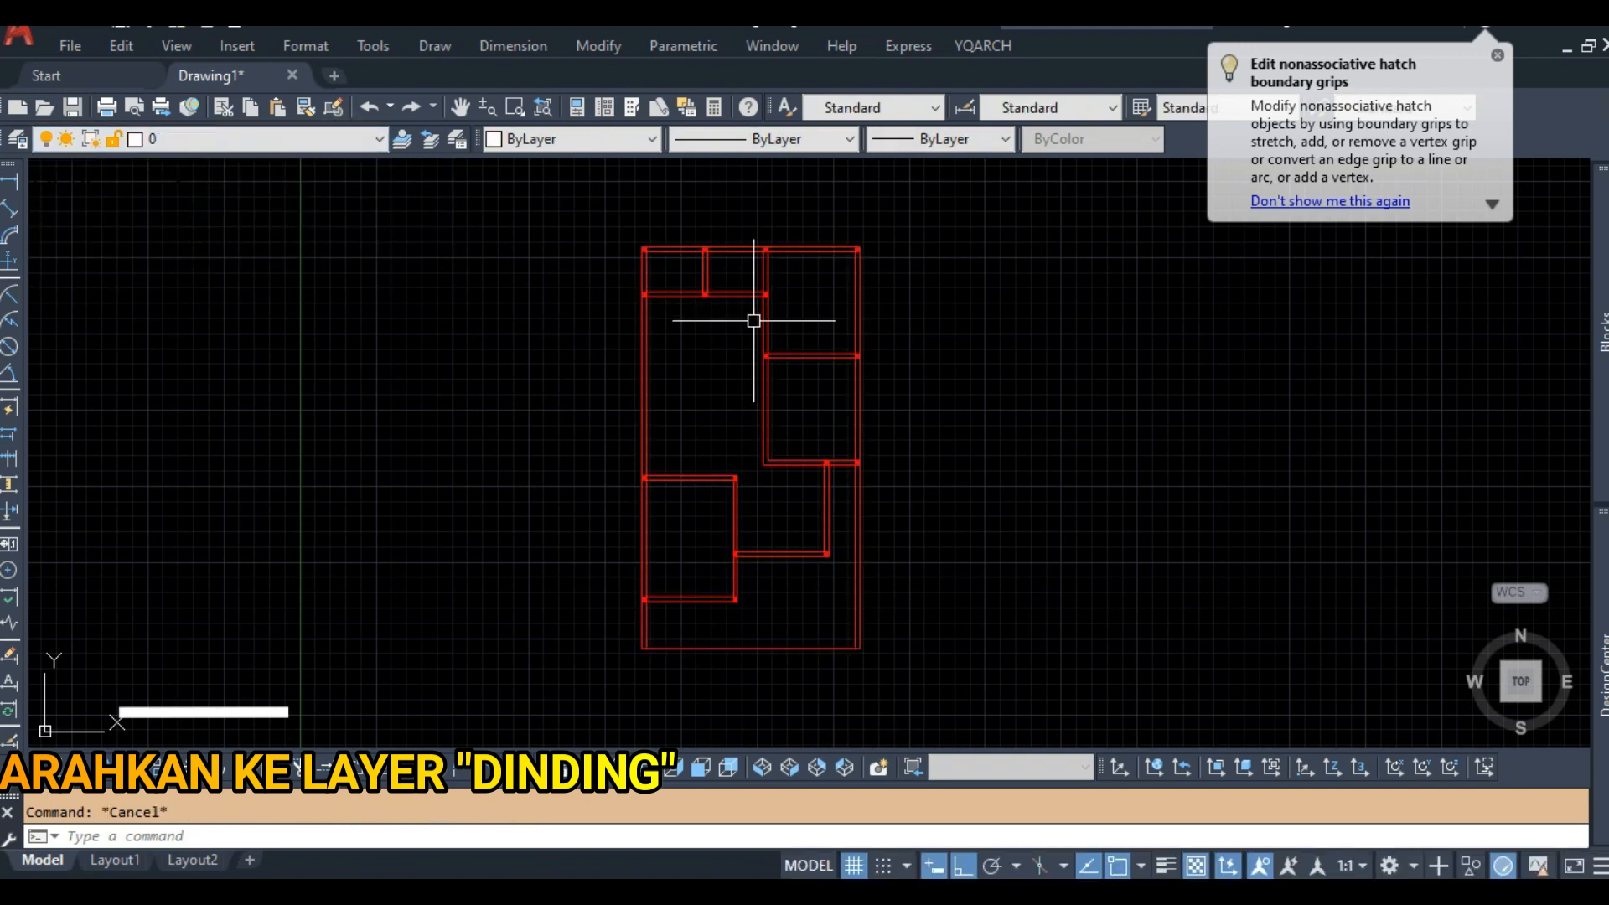
pyautogui.scroll(4, 724, 333)
pyautogui.moveTo(690, 514)
pyautogui.mouseDown(button='middle')
pyautogui.moveTo(593, 528)
pyautogui.moveTo(642, 403)
pyautogui.moveTo(601, 363)
pyautogui.mouseUp(button='middle')
pyautogui.scroll(2, 563, 462)
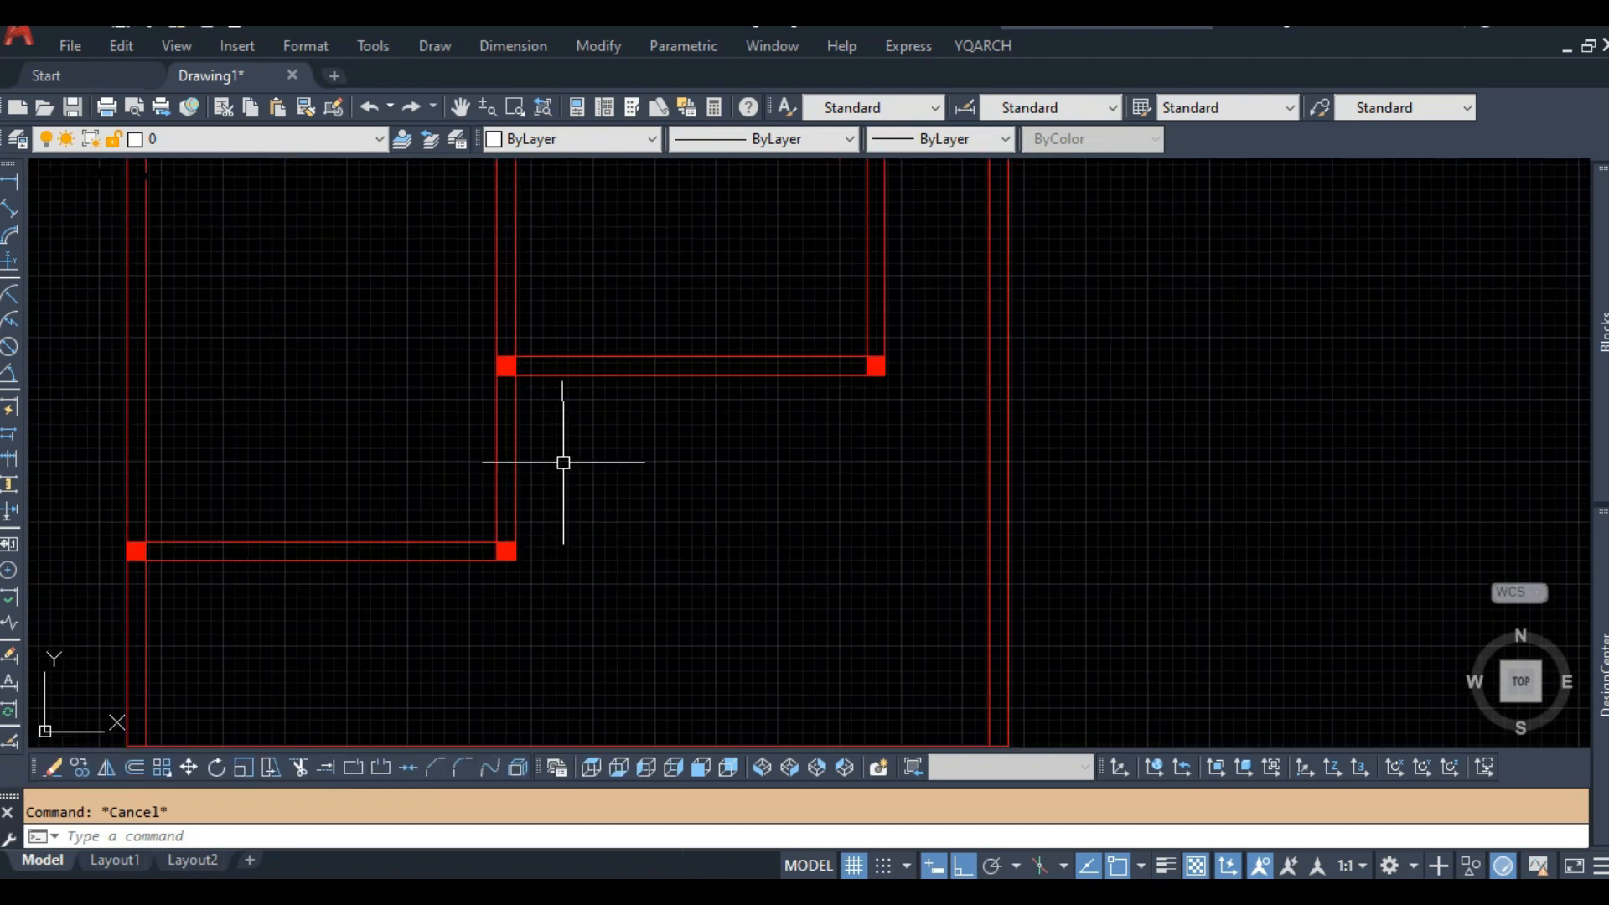
pyautogui.scroll(2, 576, 469)
pyautogui.moveTo(560, 585); pyautogui.dragTo(560, 463, button='middle')
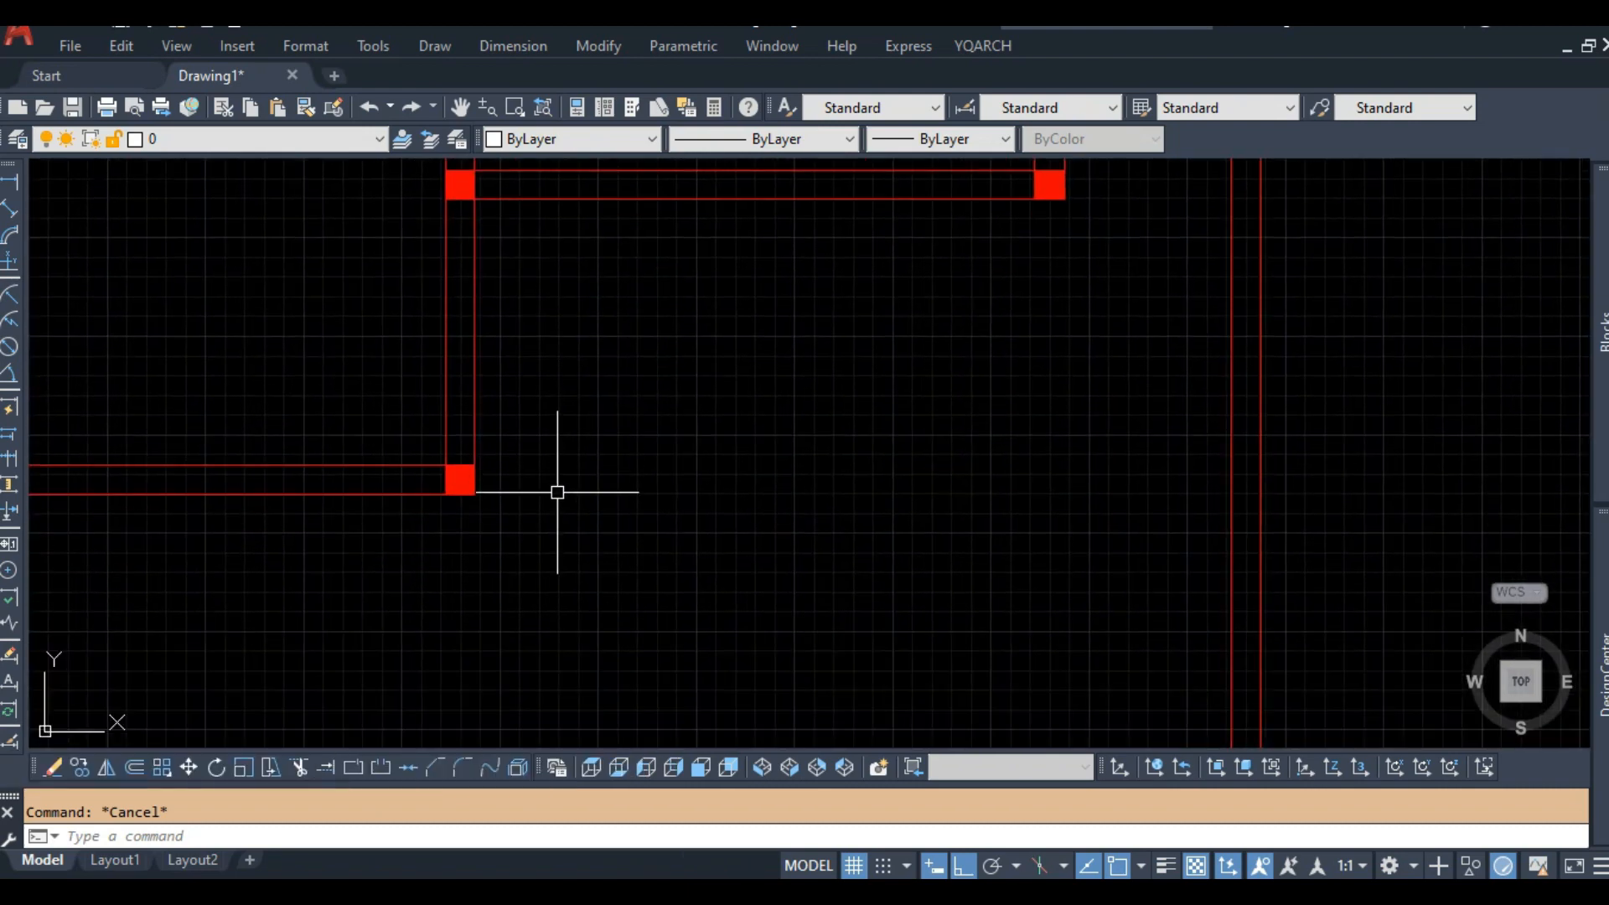
# Begin the door jamb outline beside the lower-left room with lines 5 cm to the right, 11 cm up and 1 cm to the left.
pyautogui.scroll(4, 558, 491)
pyautogui.scroll(-2, 558, 488)
pyautogui.scroll(2, 560, 486)
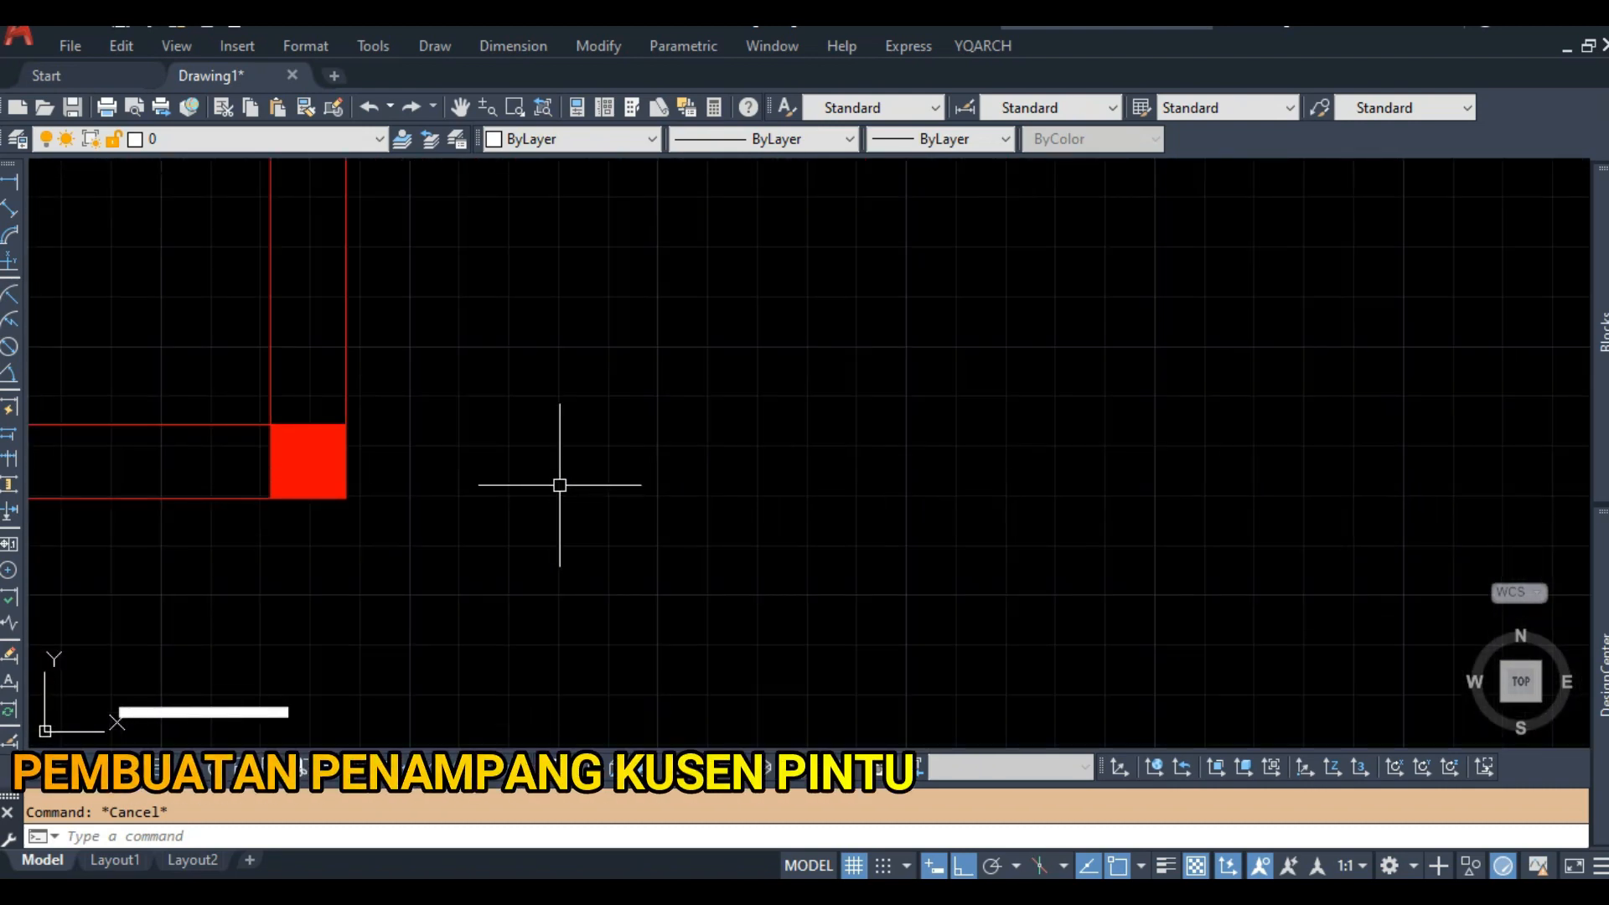
pyautogui.press('Return')
pyautogui.scroll(2, 566, 482)
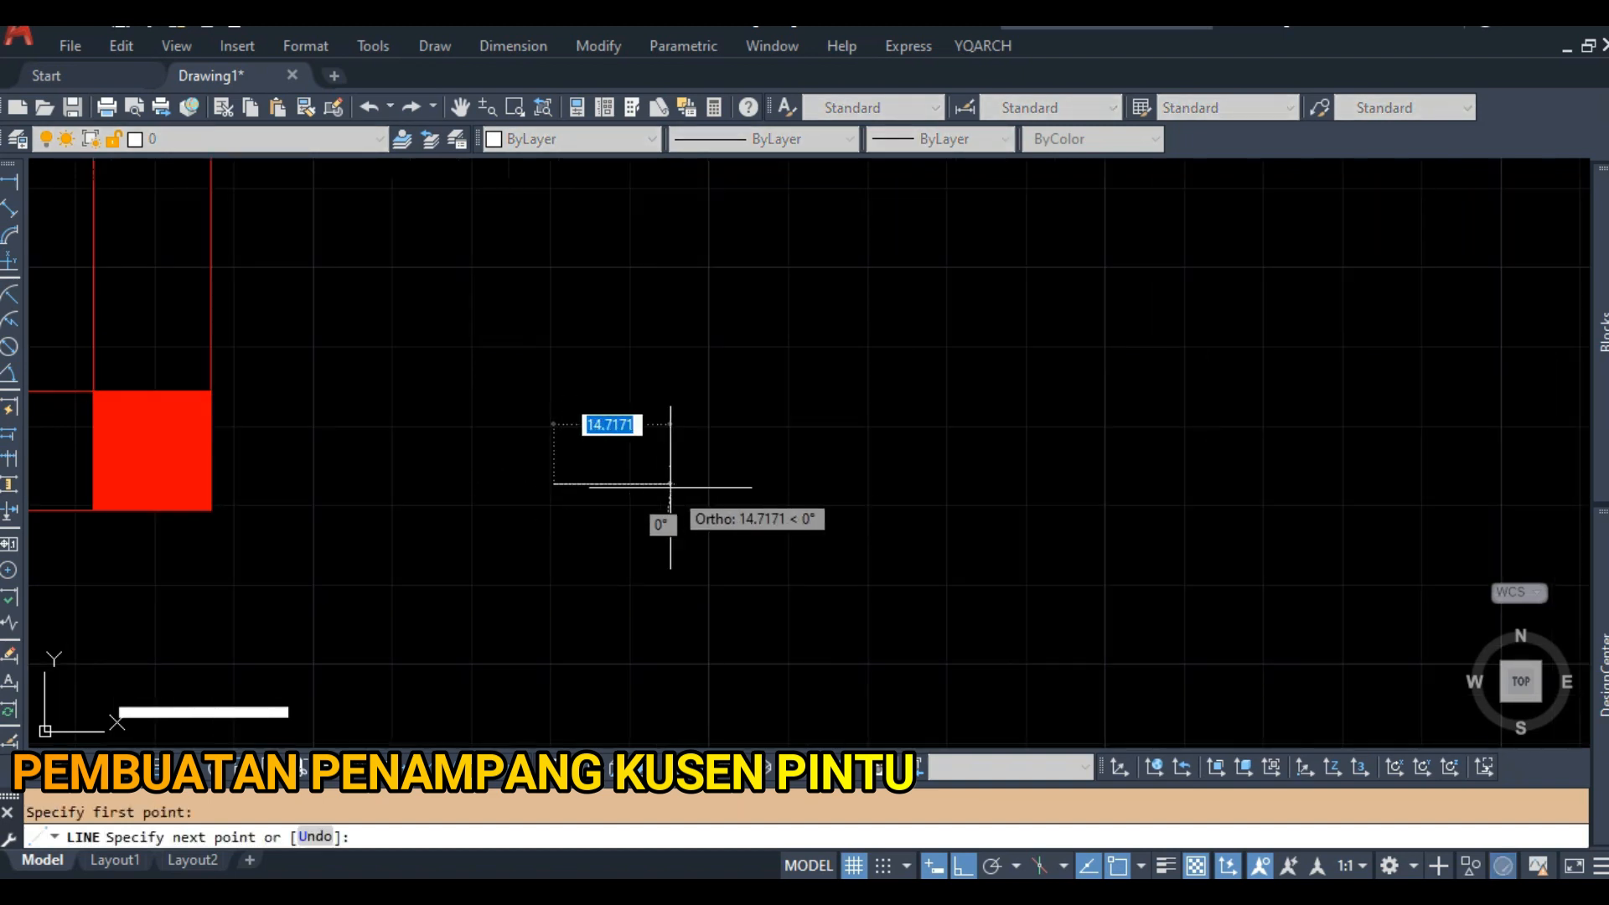
pyautogui.write('5')
pyautogui.press('Return')
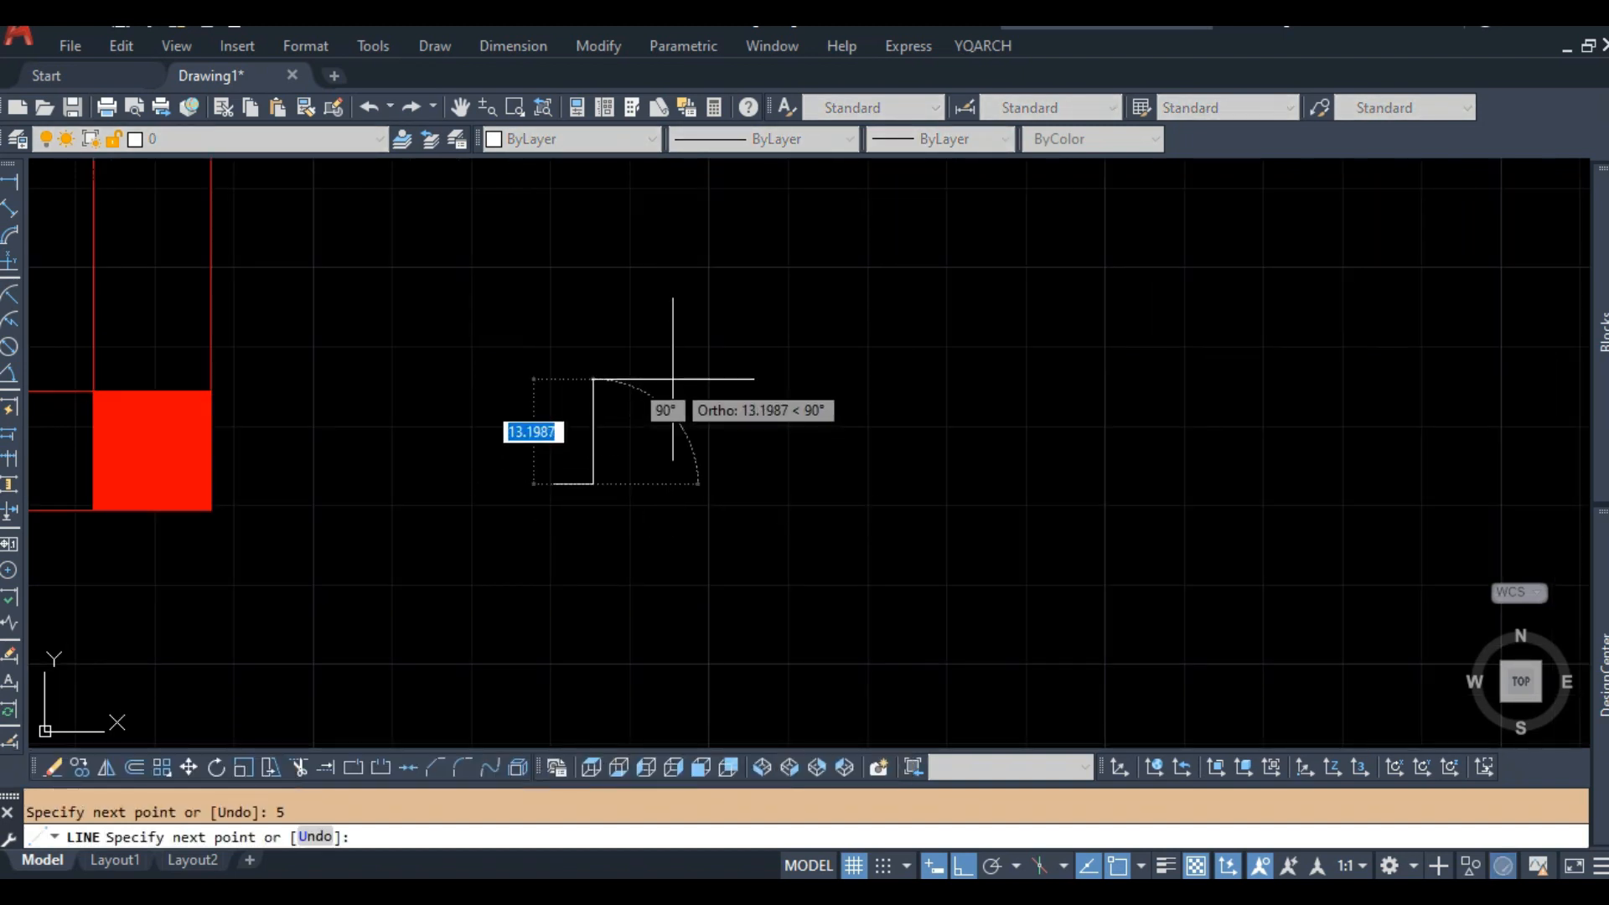
pyautogui.write('15')
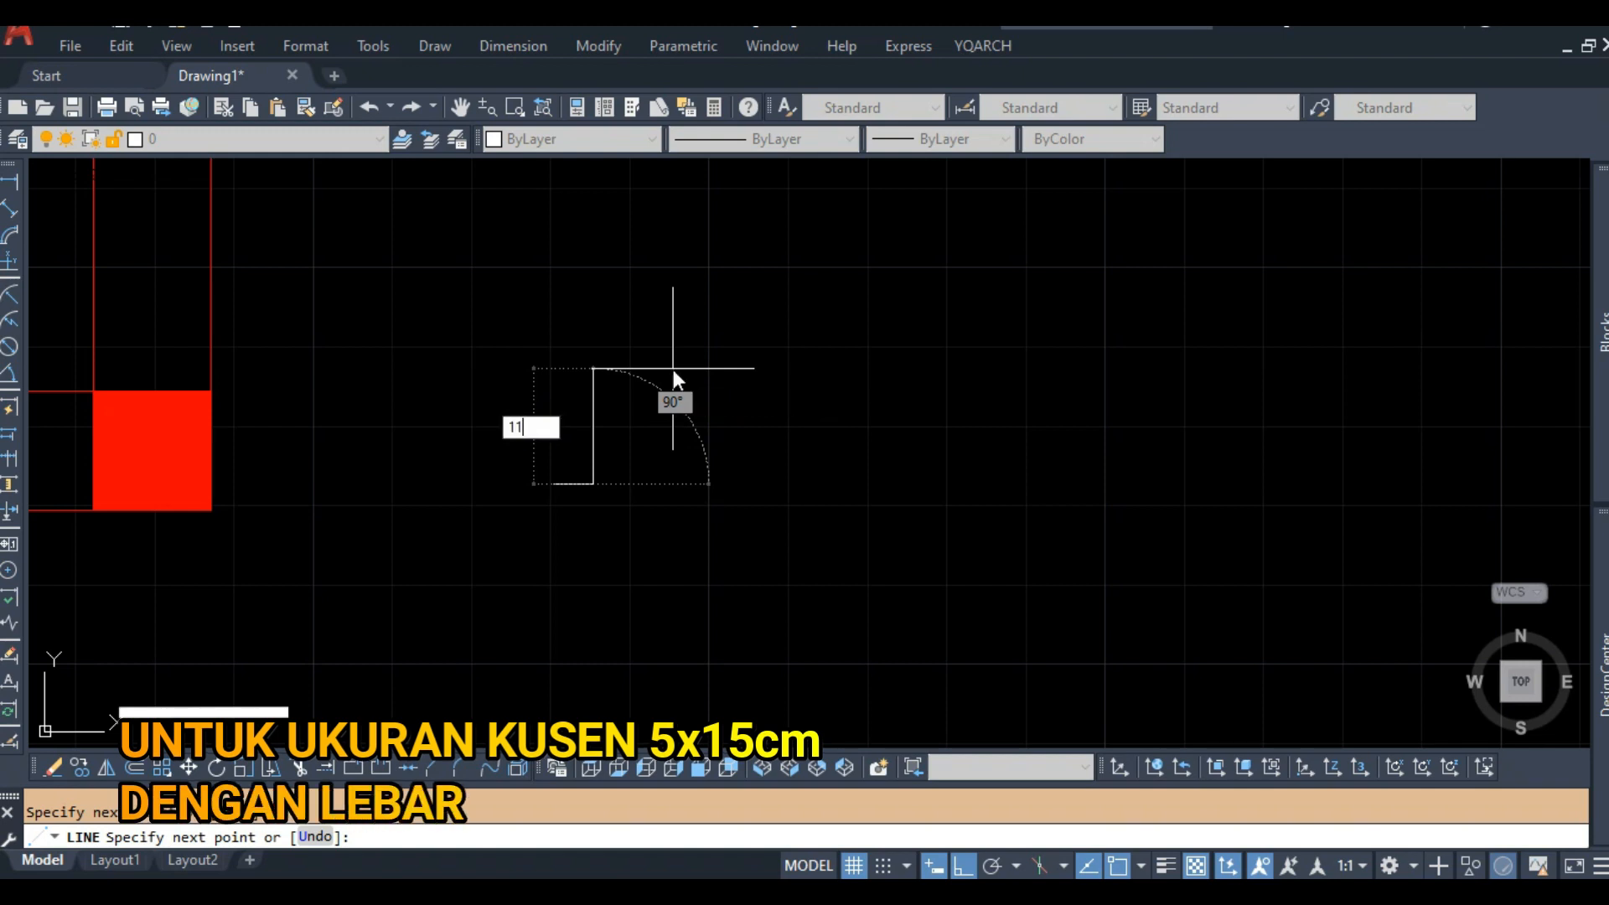
pyautogui.press('Return')
pyautogui.write('1')
pyautogui.press('Return')
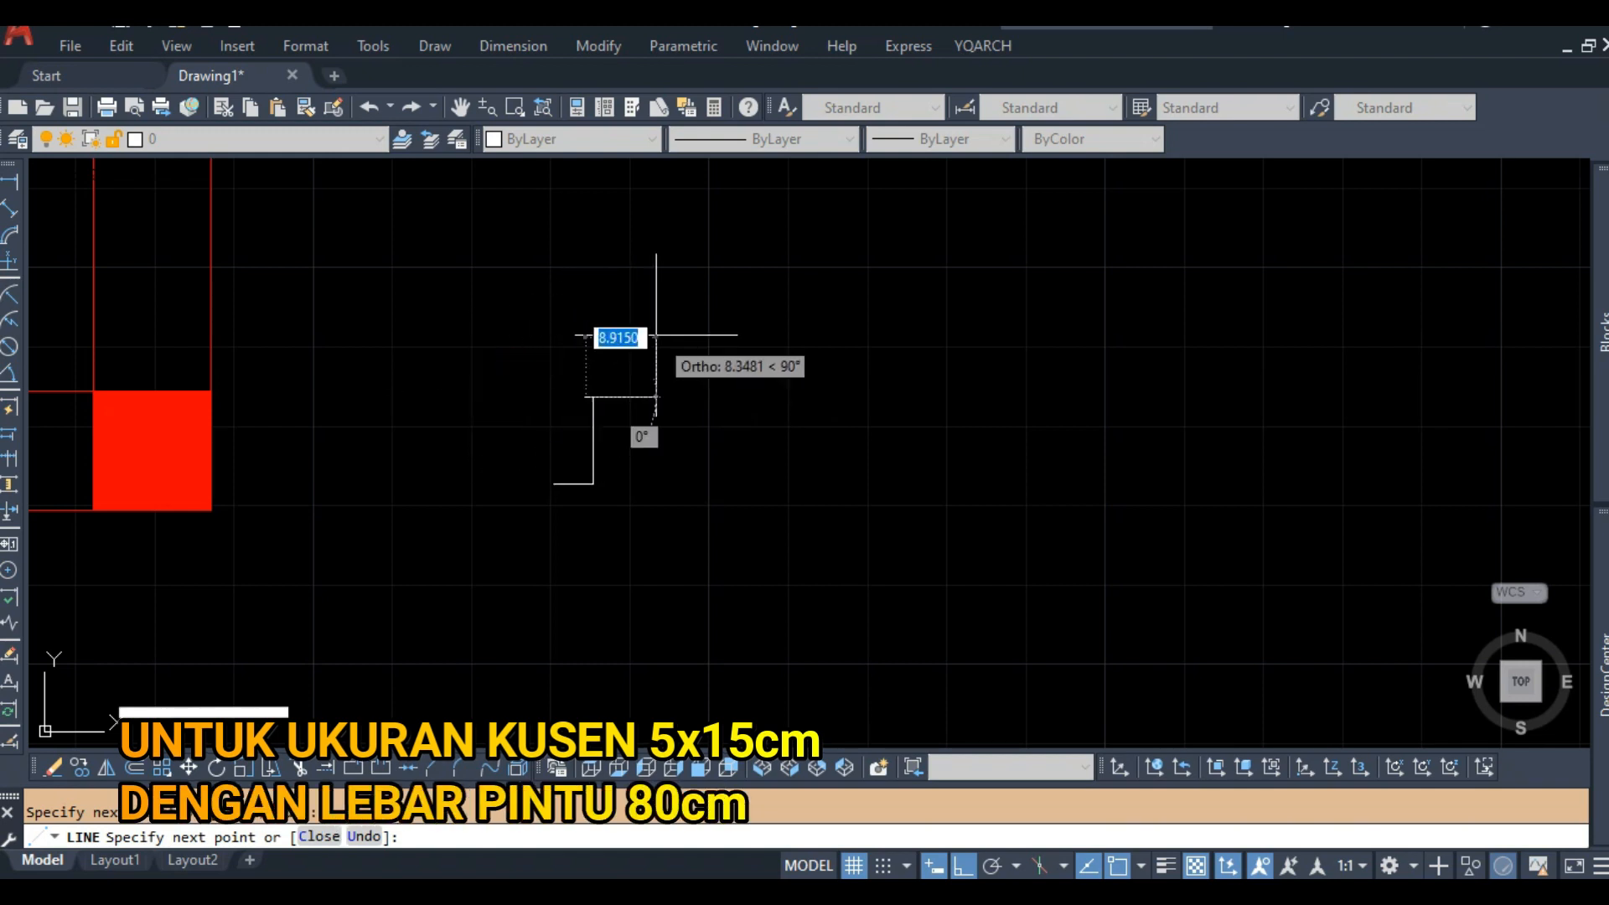
# Continue the jamb outline 3 cm upward, across to align with its starting point, and down to close it.
pyautogui.scroll(2, 614, 369)
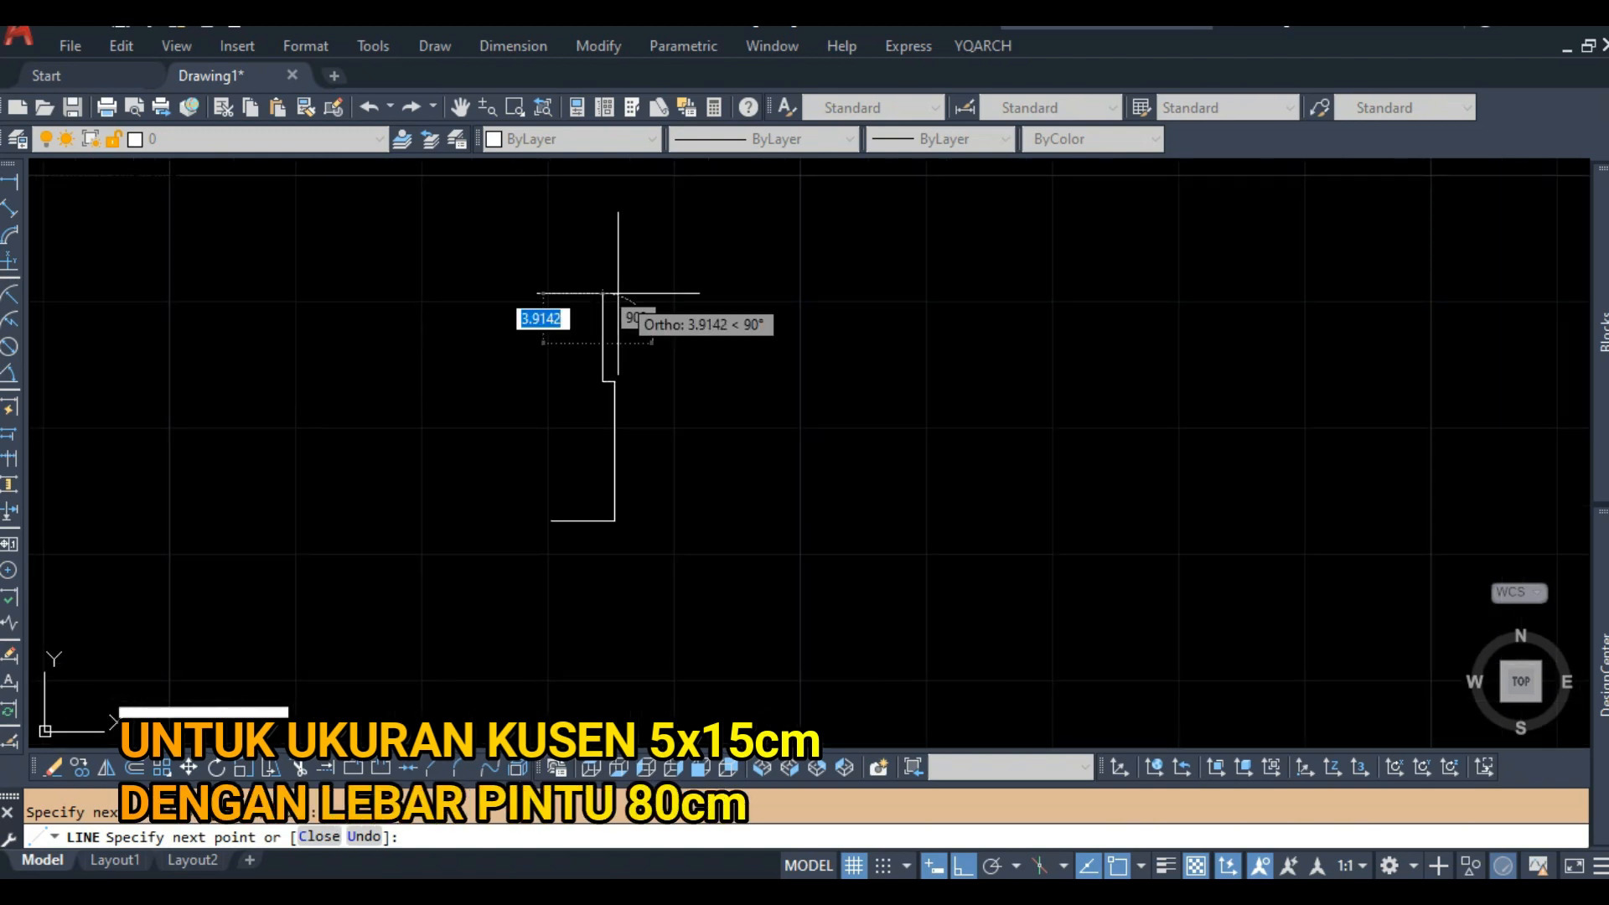
pyautogui.write('3')
pyautogui.press('Return')
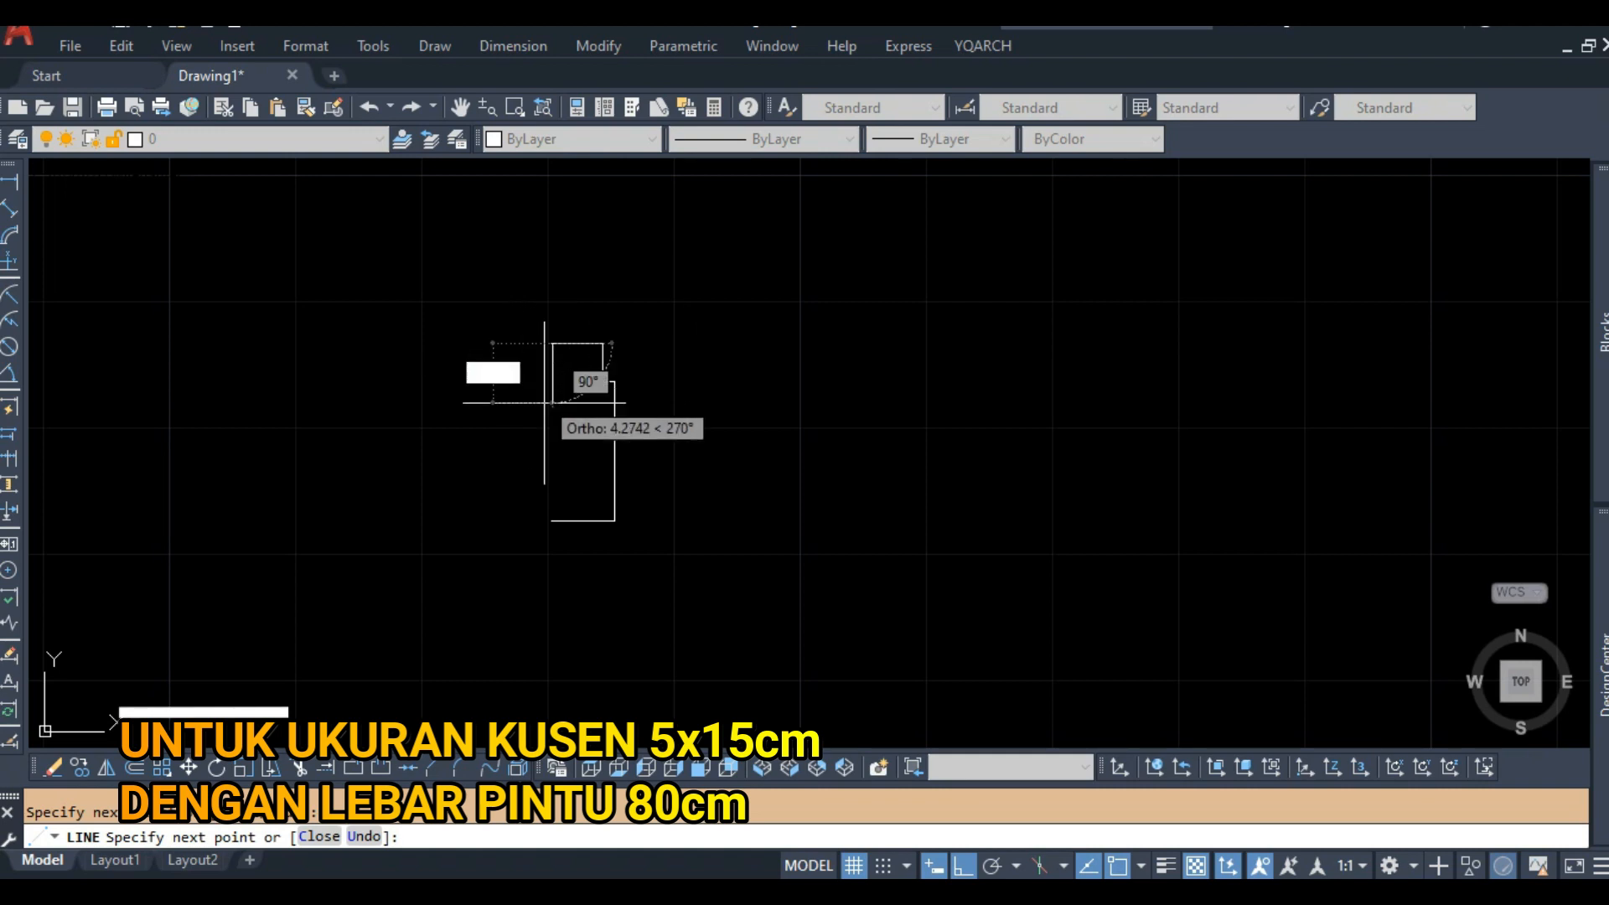
pyautogui.click(553, 521)
pyautogui.press('Return')
# Draw an 80 cm horizontal threshold line to the right from the jamb's lower-right corner.
pyautogui.scroll(-4, 618, 434)
pyautogui.moveTo(689, 460); pyautogui.dragTo(617, 454, button='middle')
pyautogui.scroll(2, 618, 453)
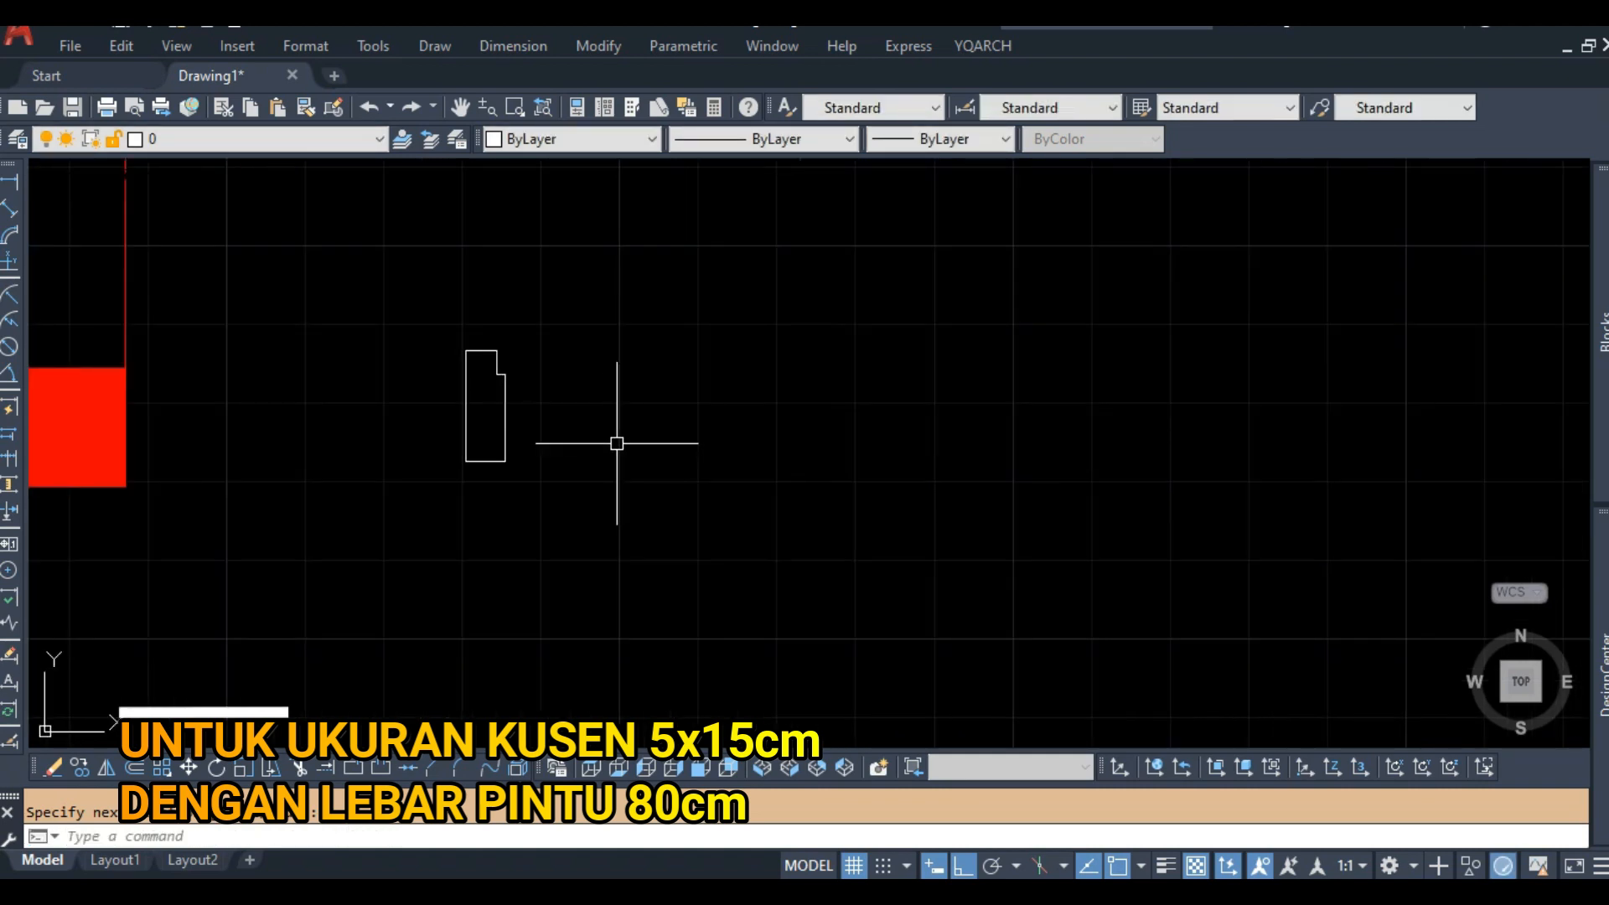
pyautogui.click(505, 460)
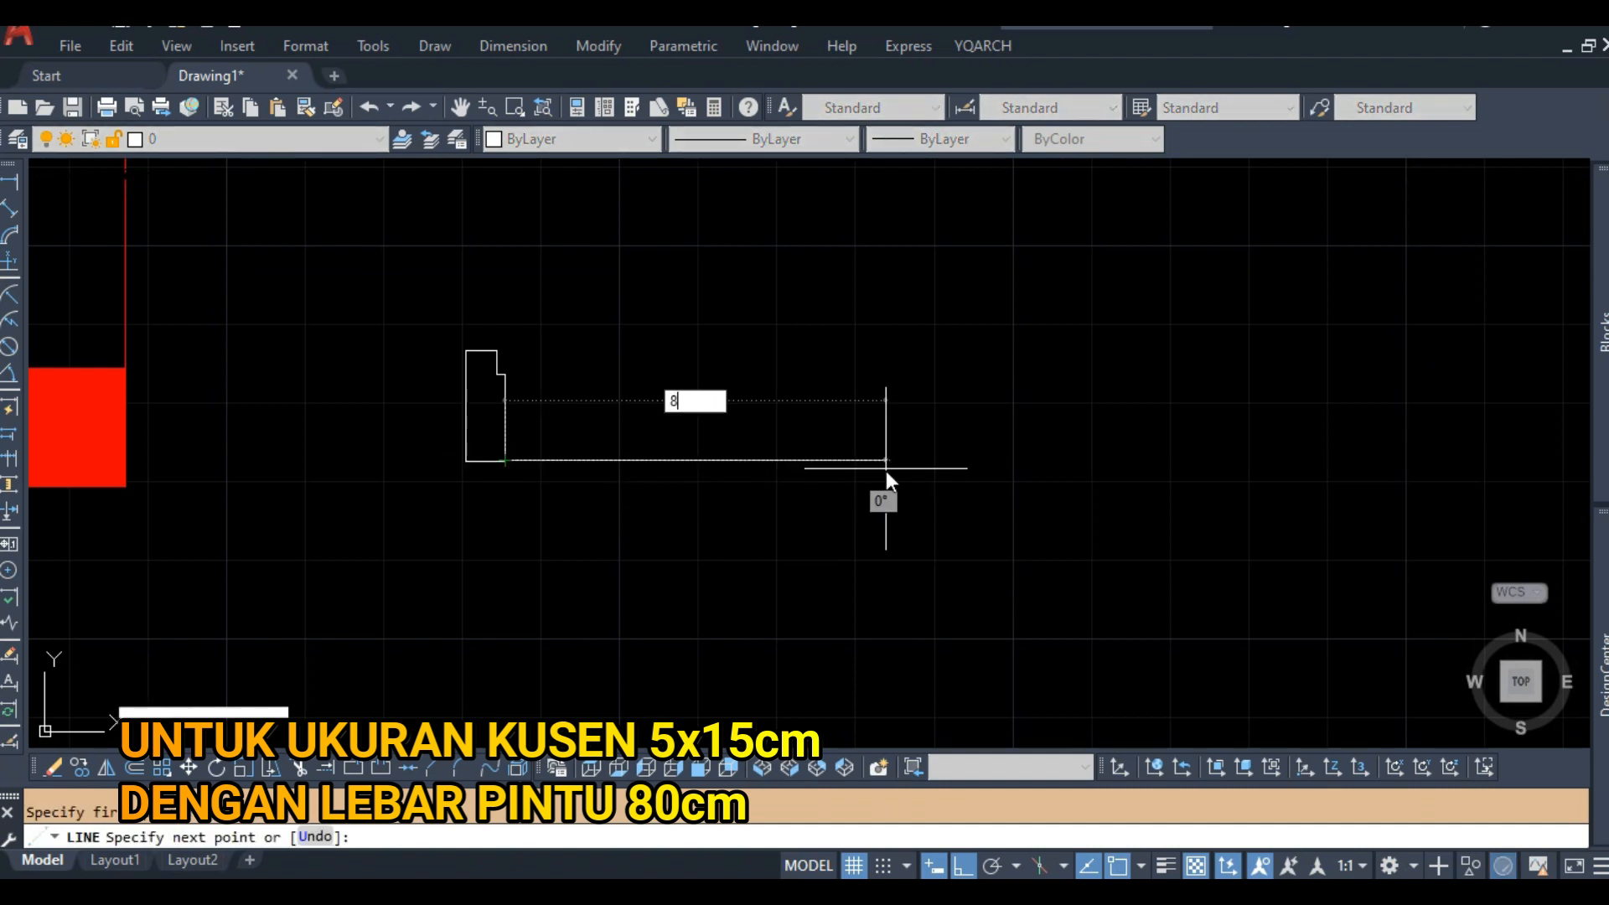
pyautogui.press('Return')
pyautogui.moveTo(794, 416); pyautogui.dragTo(783, 446, button='middle')
# Mirror the left jamb about the threshold line's midpoint to the opposite end, keeping the original.
pyautogui.write('mi')
pyautogui.press('Return')
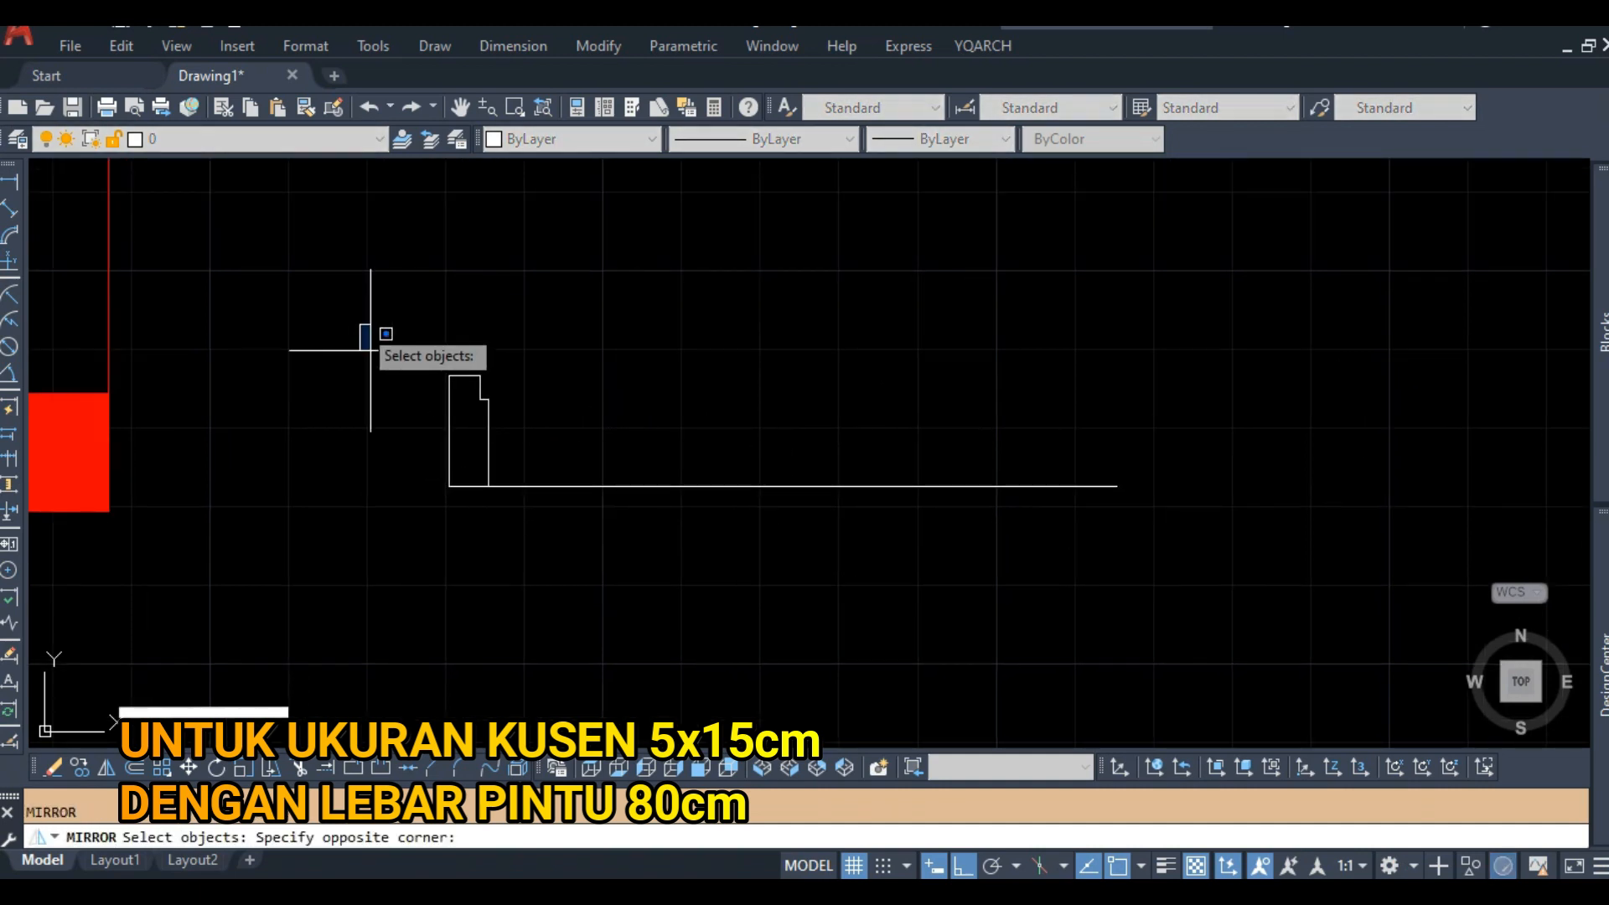
pyautogui.click(361, 324)
pyautogui.click(517, 515)
pyautogui.scroll(-4, 780, 500)
pyautogui.press('Return')
pyautogui.click(789, 493)
pyautogui.click(783, 440)
pyautogui.press('Return')
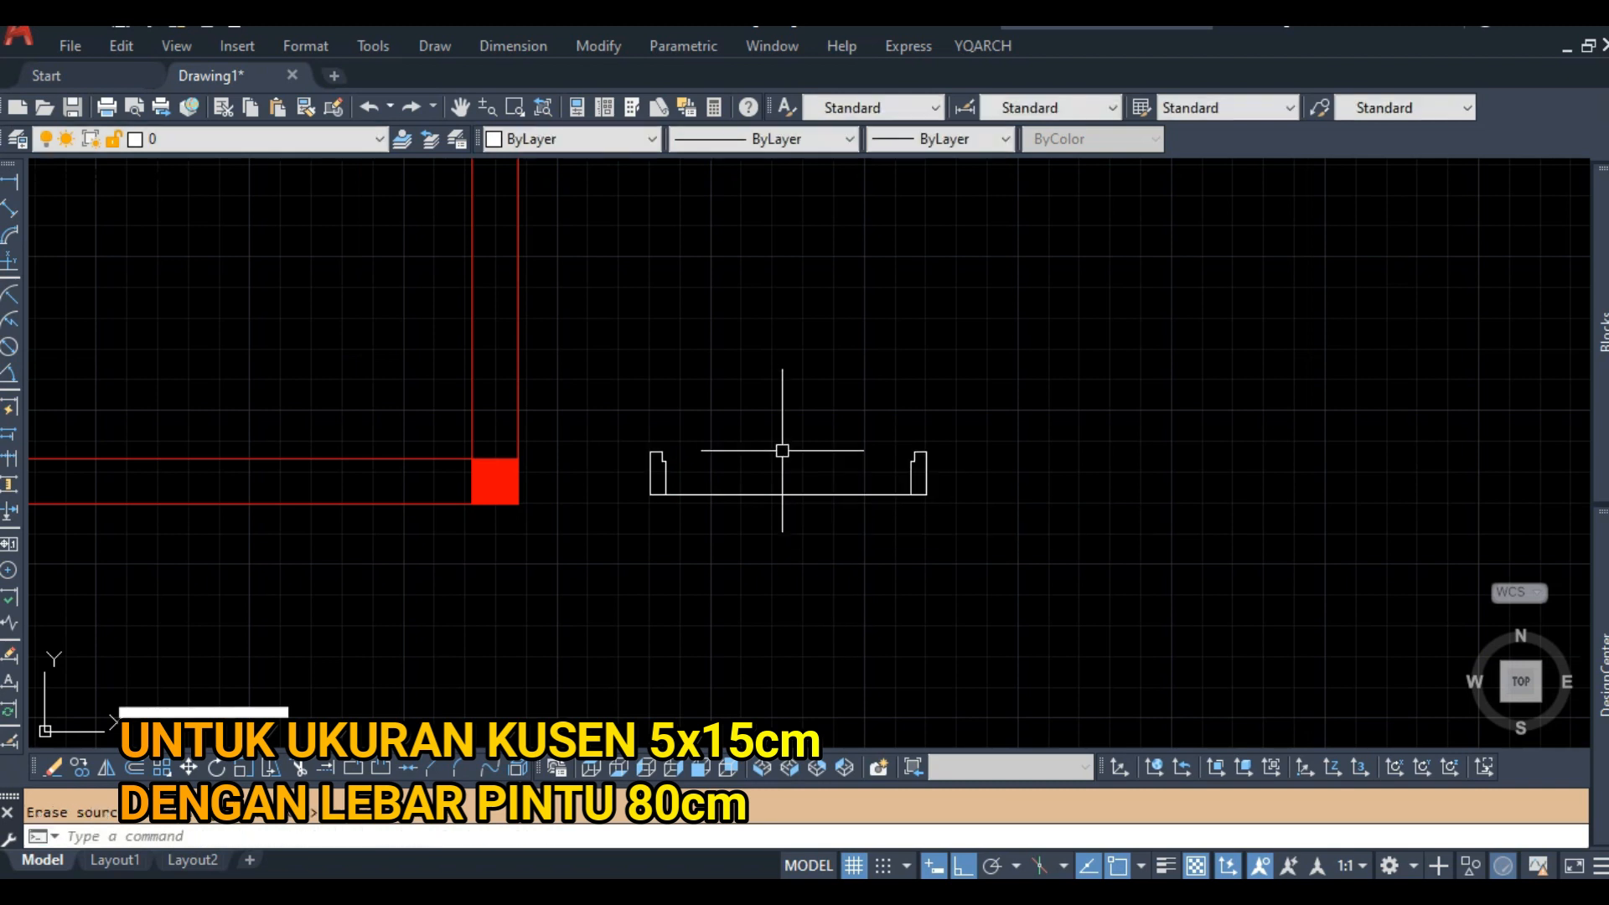
# Draw the door leaf as a rectangle spanning the rebates of the two jambs.
pyautogui.scroll(2, 729, 457)
pyautogui.moveTo(739, 458); pyautogui.dragTo(650, 438, button='middle')
pyautogui.scroll(2, 567, 439)
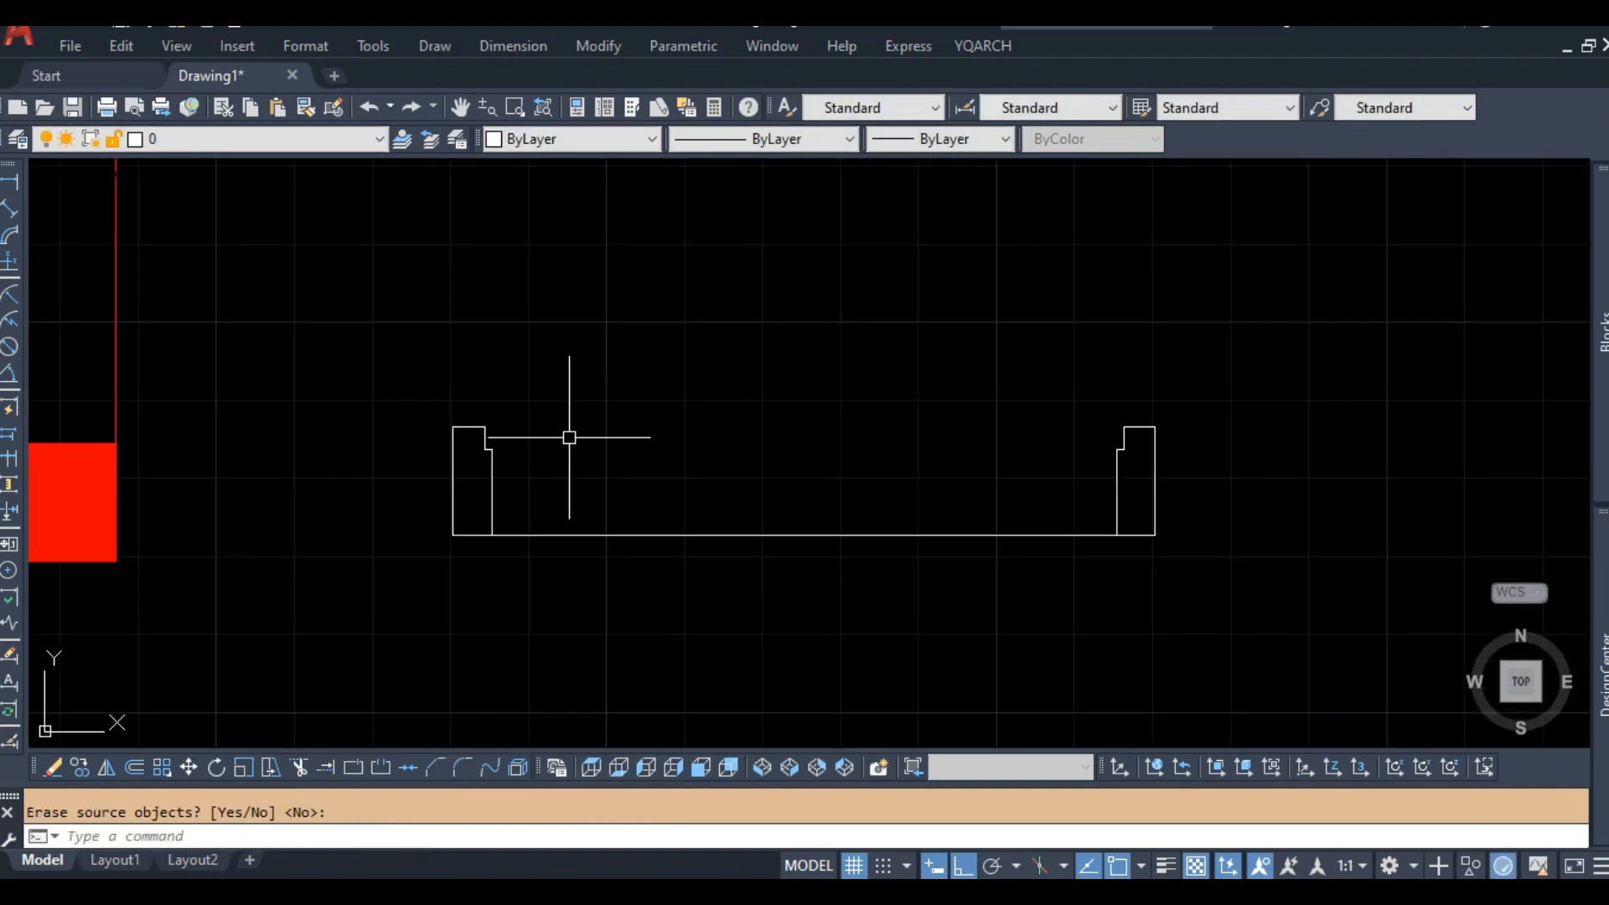
pyautogui.write('rec')
pyautogui.press('Return')
pyautogui.click(485, 428)
pyautogui.scroll(2, 1111, 437)
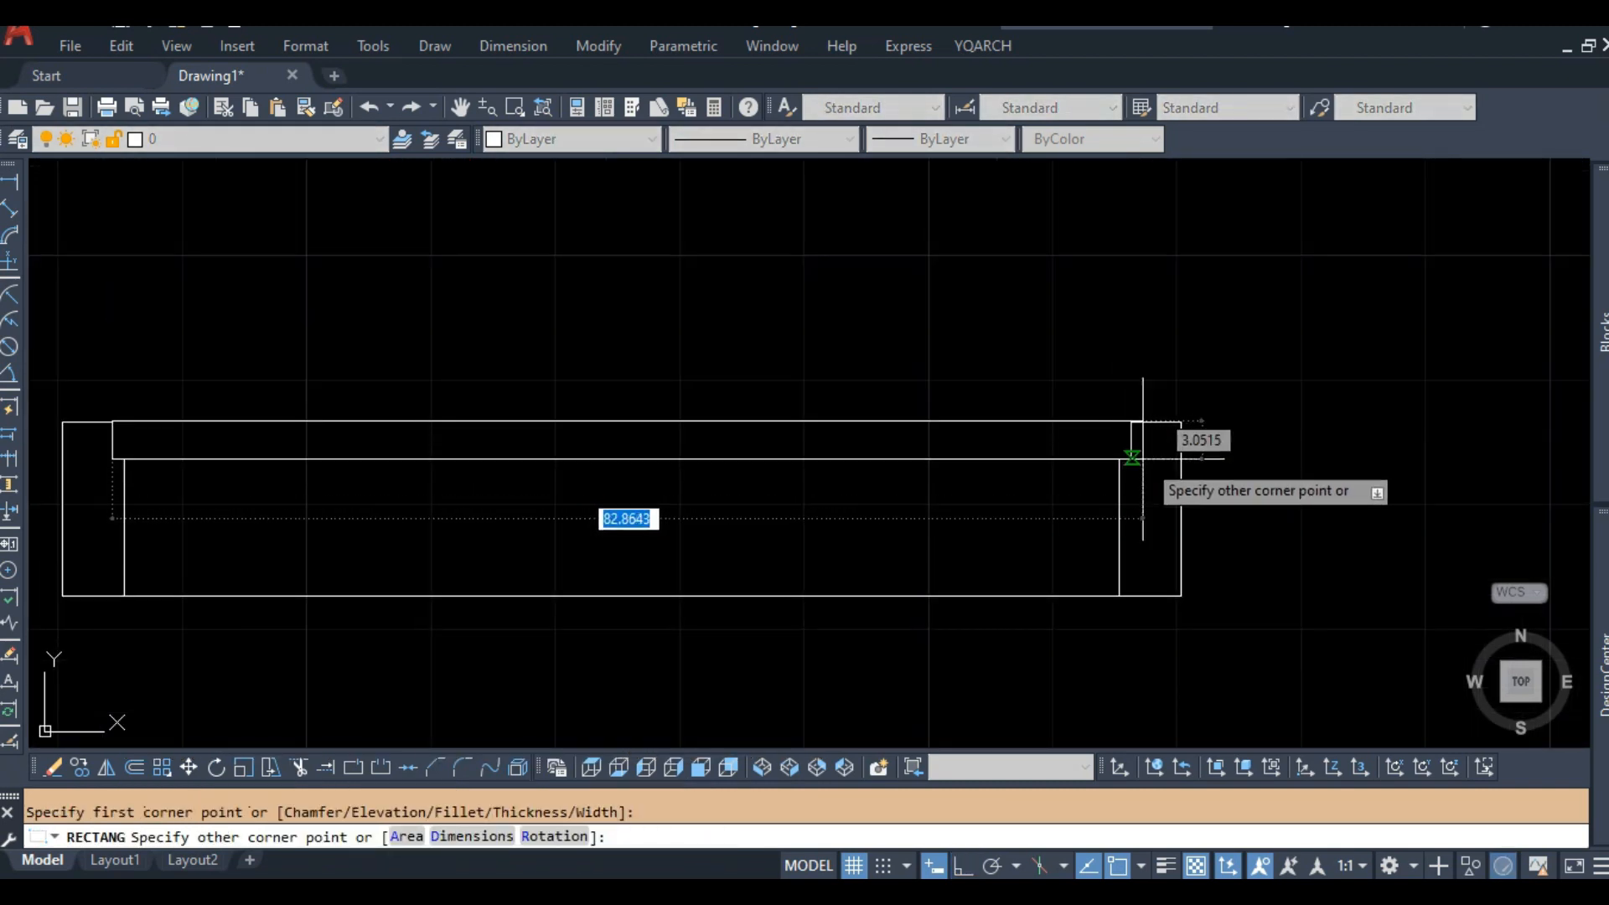
pyautogui.click(1132, 457)
pyautogui.scroll(-2, 883, 495)
# Rotate the door leaf 90 degrees about its upper-left corner so it stands open vertically above the left jamb.
pyautogui.write('ro')
pyautogui.press('Return')
pyautogui.click(632, 492)
pyautogui.click(581, 449)
pyautogui.press('Return')
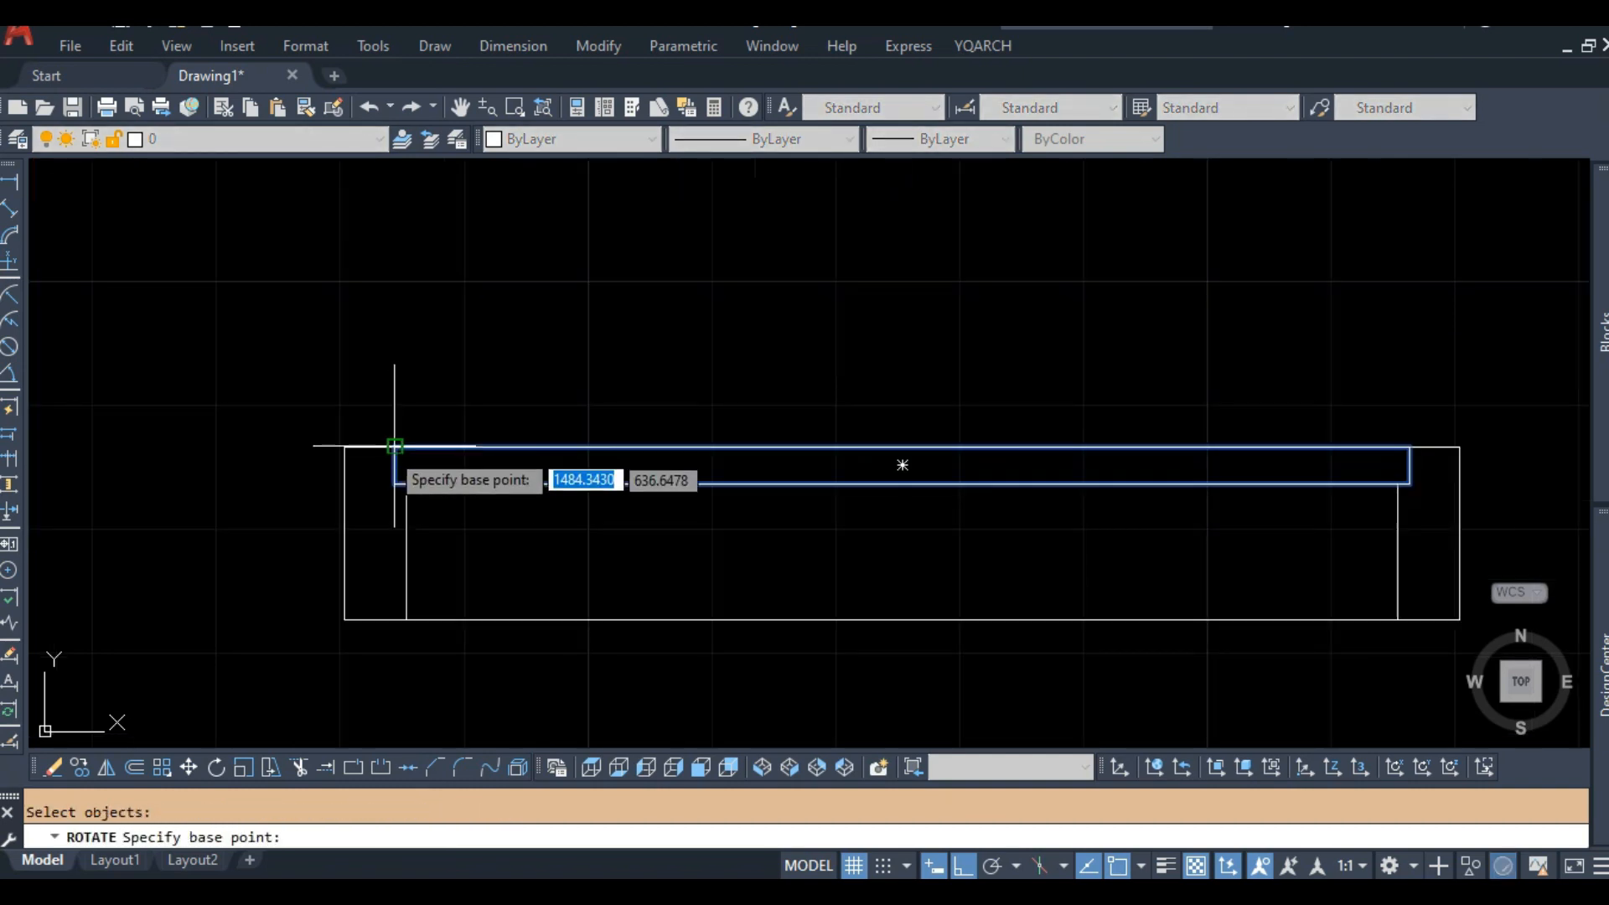
pyautogui.click(395, 447)
pyautogui.scroll(4, 408, 375)
pyautogui.click(415, 415)
pyautogui.scroll(-8, 415, 415)
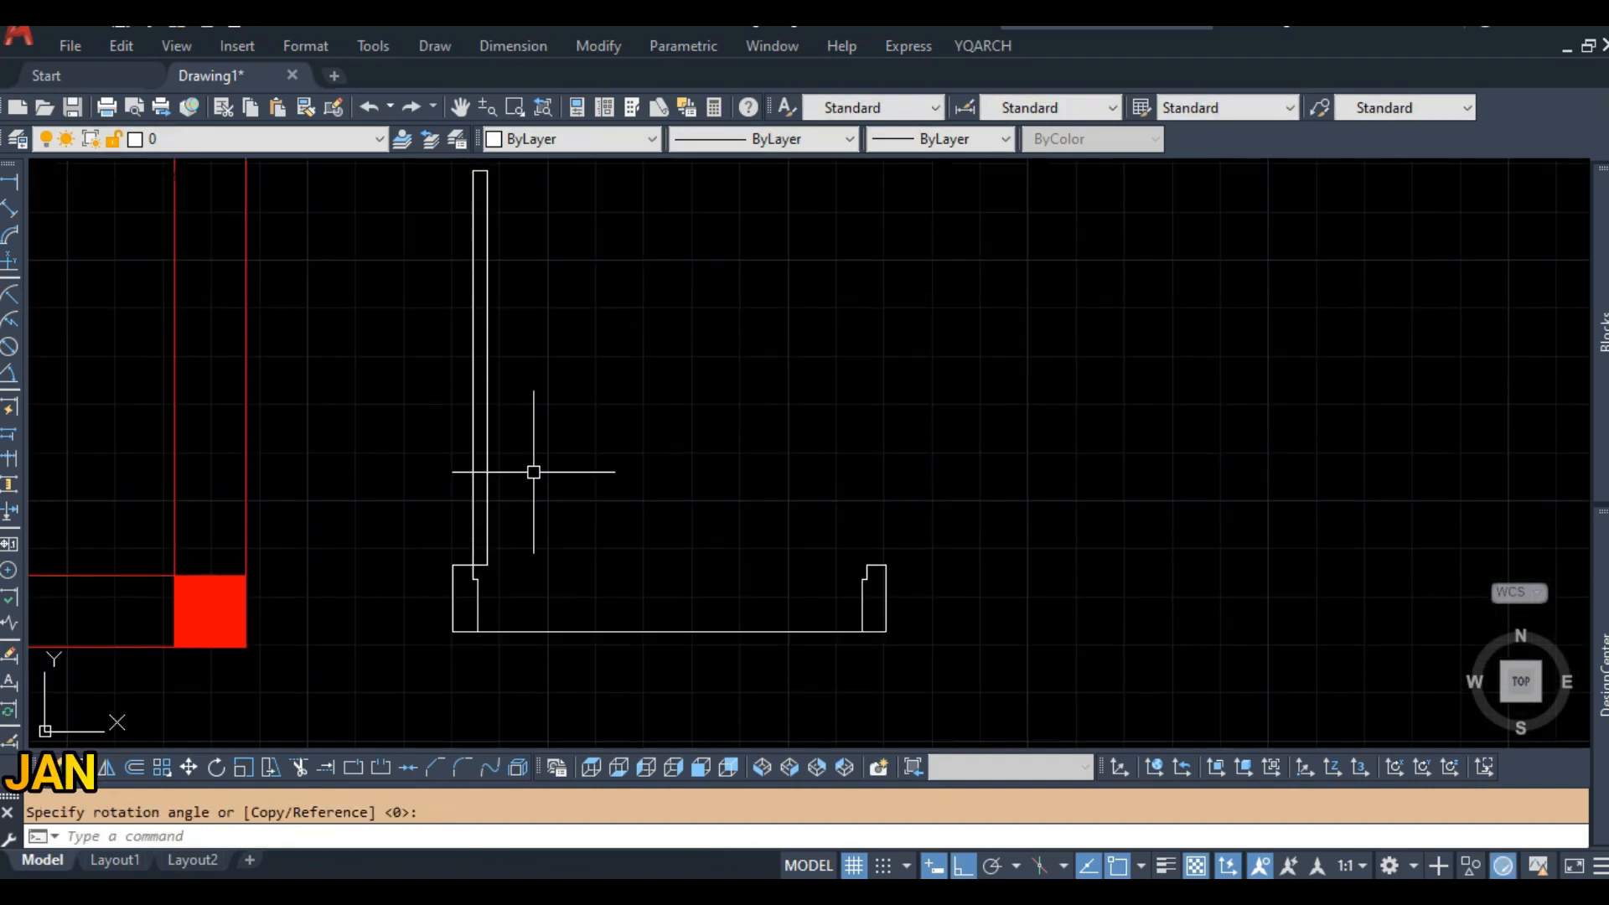
# Assign the door jambs, leaf and threshold line to the KUSEN layer.
pyautogui.scroll(1, 532, 467)
pyautogui.click(431, 248)
pyautogui.click(826, 593)
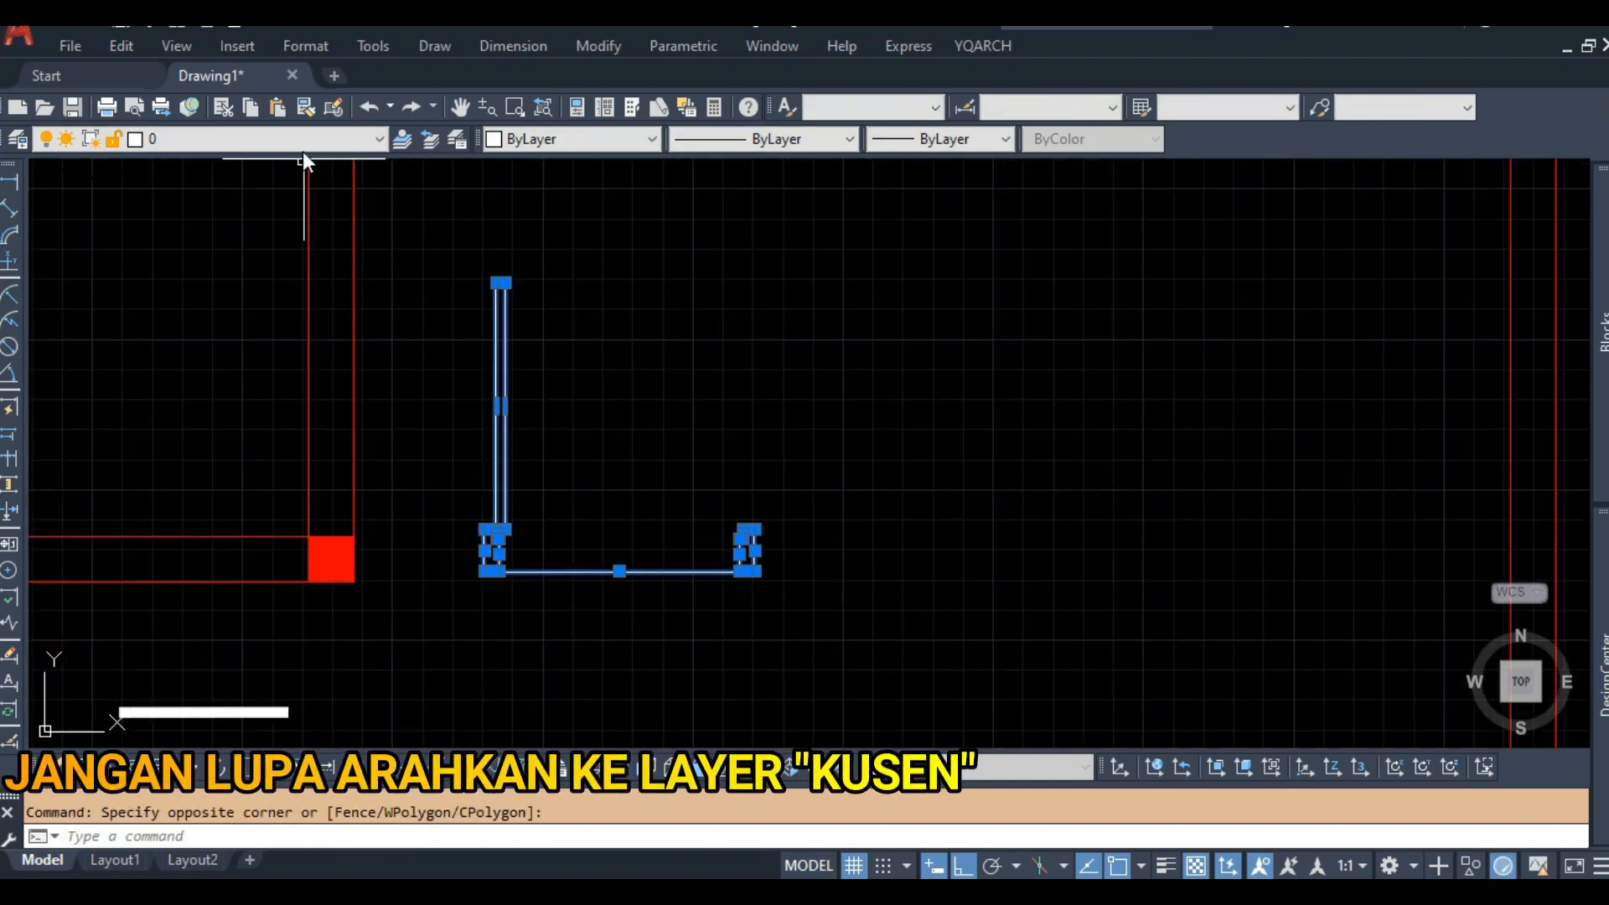
pyautogui.click(251, 138)
pyautogui.click(179, 258)
pyautogui.press('Escape')
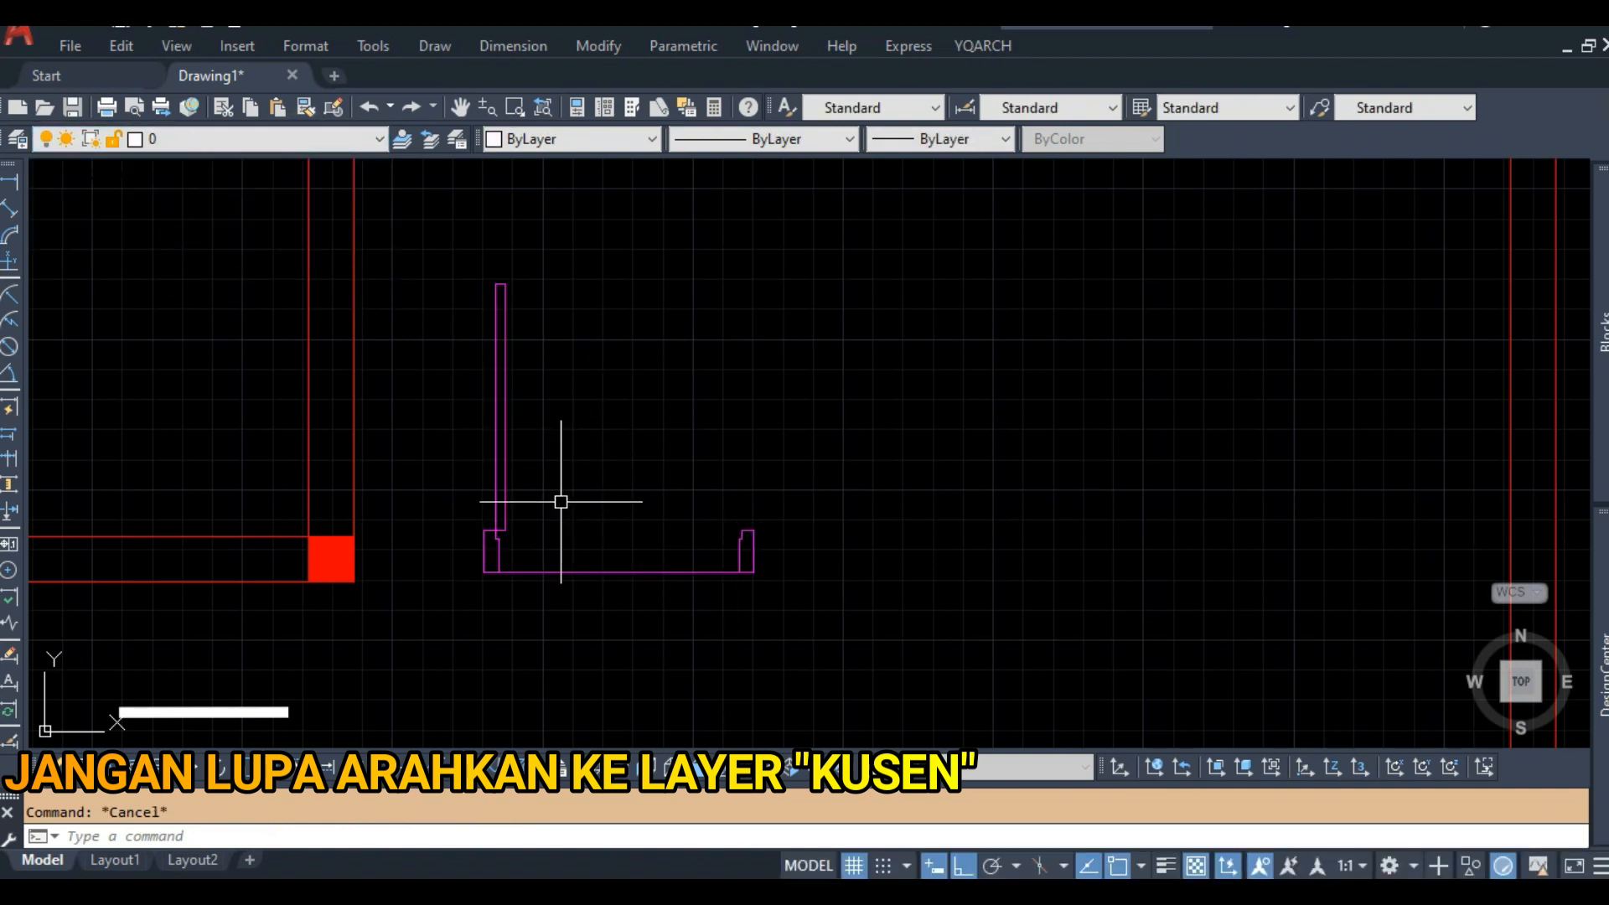
# Draw the door swing circle centred on the open leaf's hinge corner, with its radius reaching the right jamb.
pyautogui.write('c')
pyautogui.press('Return')
pyautogui.scroll(4, 521, 539)
pyautogui.click(430, 539)
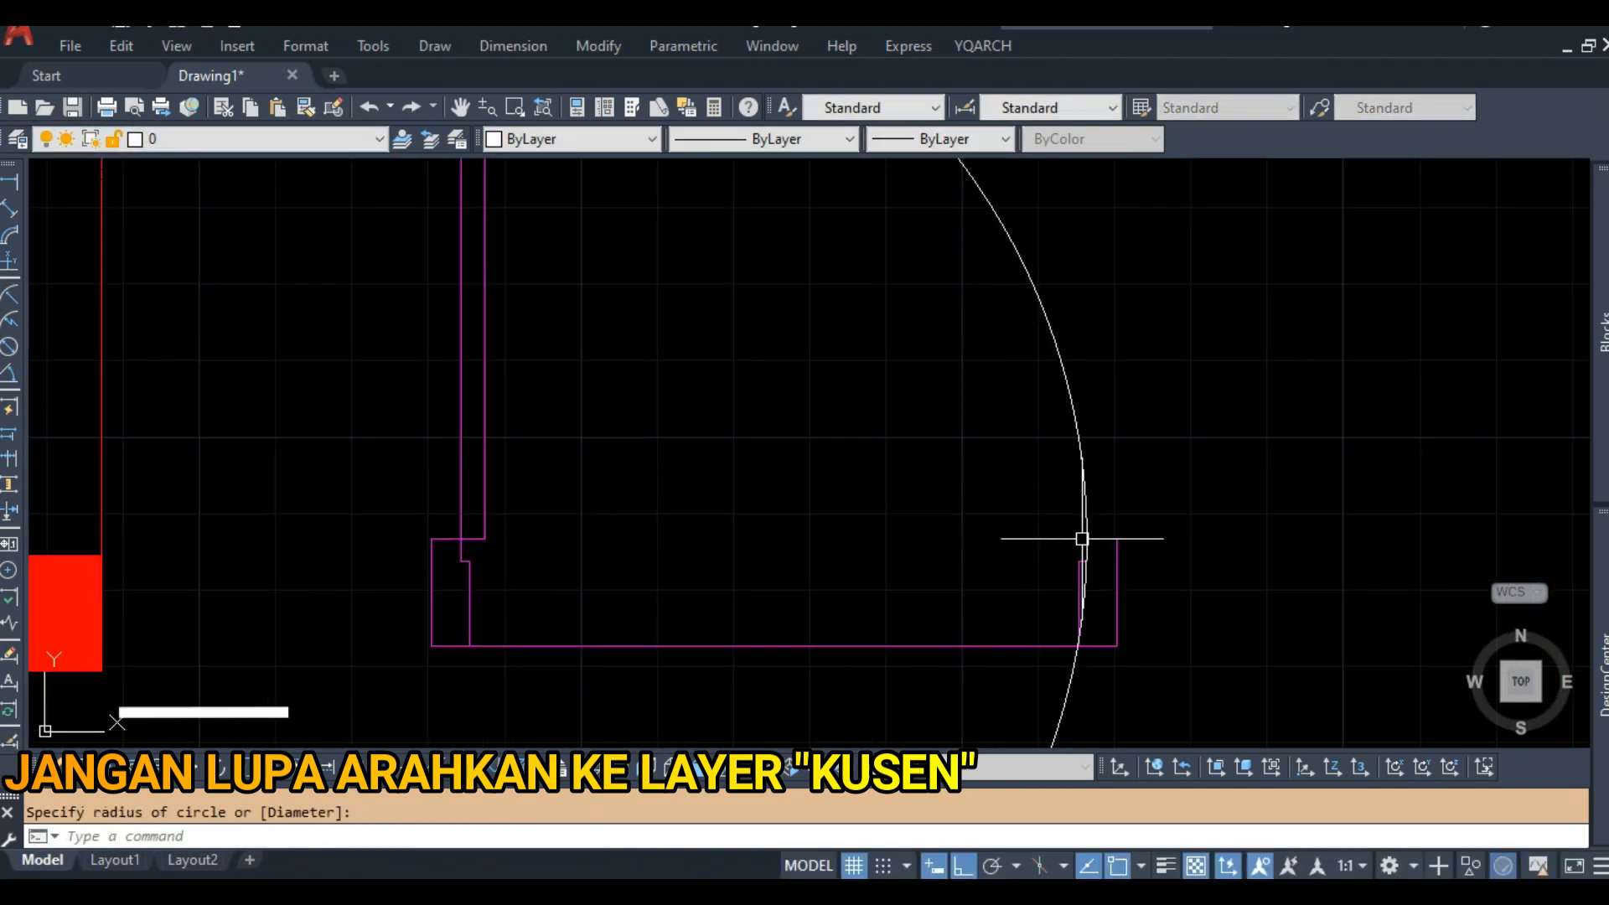
pyautogui.scroll(-5, 687, 587)
pyautogui.scroll(8, 629, 427)
# Trim the swing circle to a quarter arc between the leaf's top and the right jamb.
pyautogui.press('Return')
pyautogui.scroll(-2, 646, 513)
pyautogui.click(634, 525)
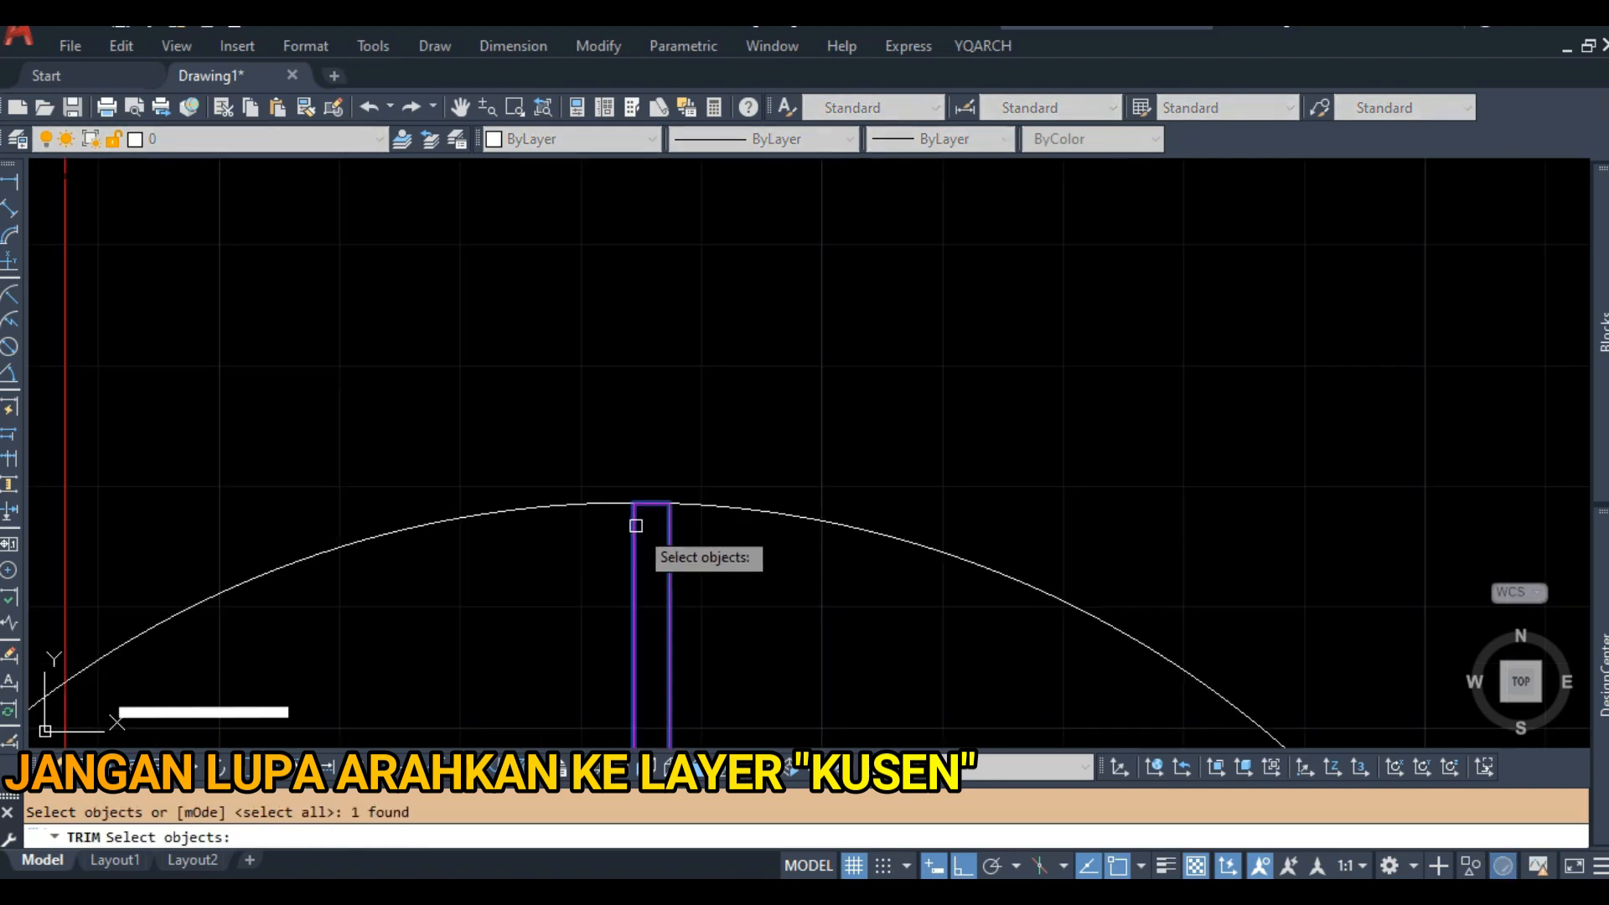
pyautogui.scroll(-7, 654, 469)
pyautogui.scroll(5, 937, 579)
pyautogui.click(844, 543)
pyautogui.press('Return')
pyautogui.press('Return')
pyautogui.scroll(-5, 754, 587)
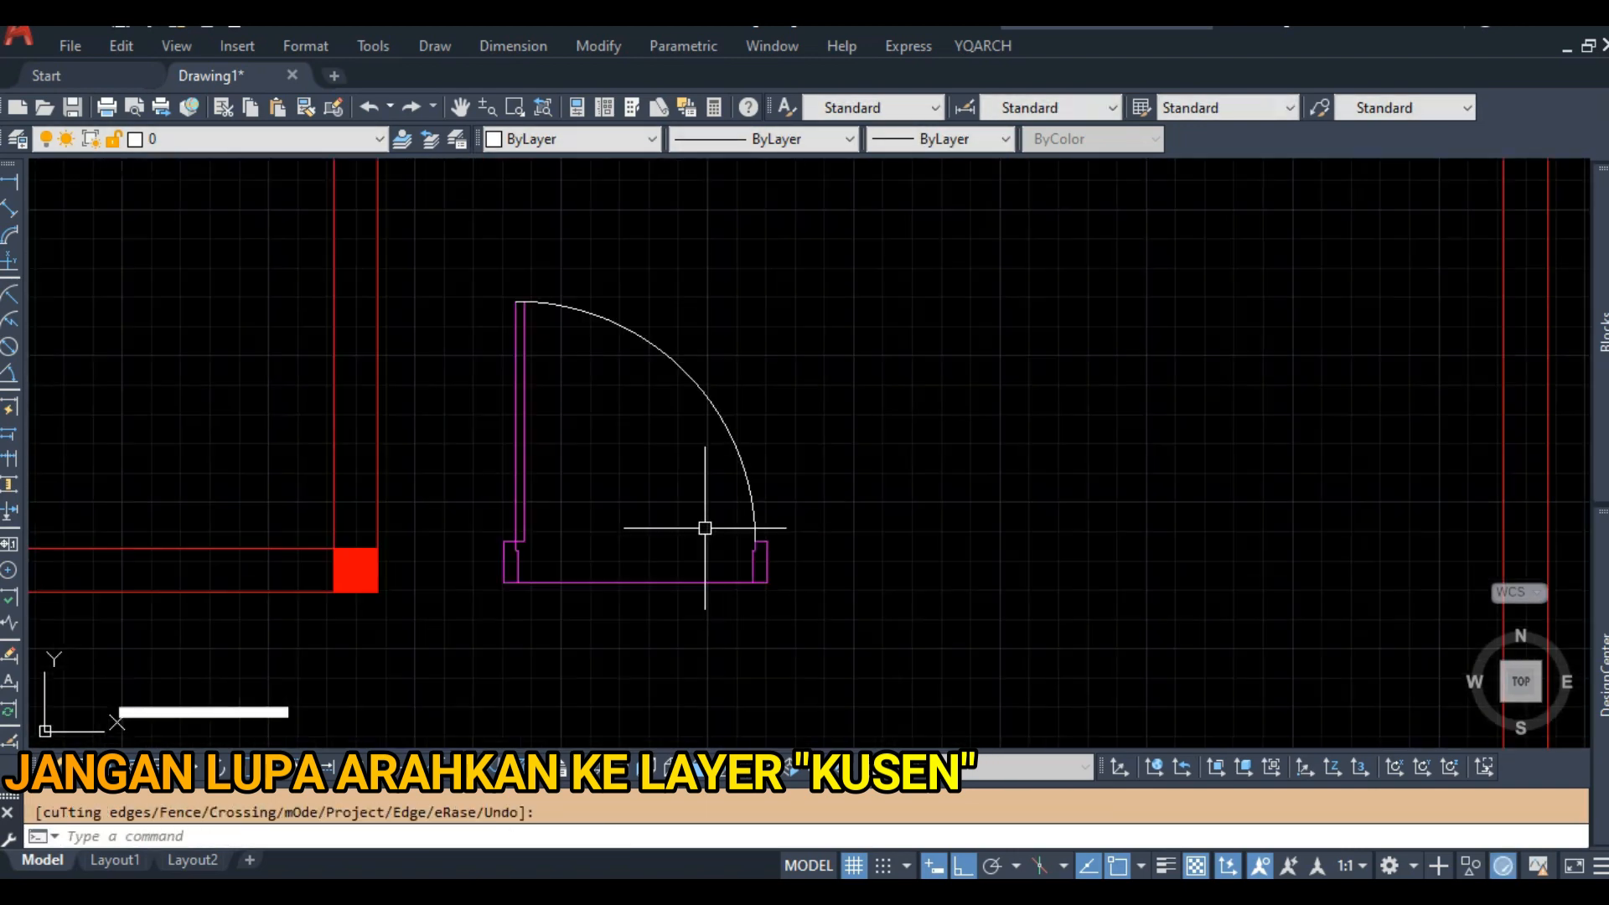
# Move the door swing arc to the ARSIRAN layer and erase the threshold line between the jambs.
pyautogui.scroll(2, 621, 325)
pyautogui.click(276, 139)
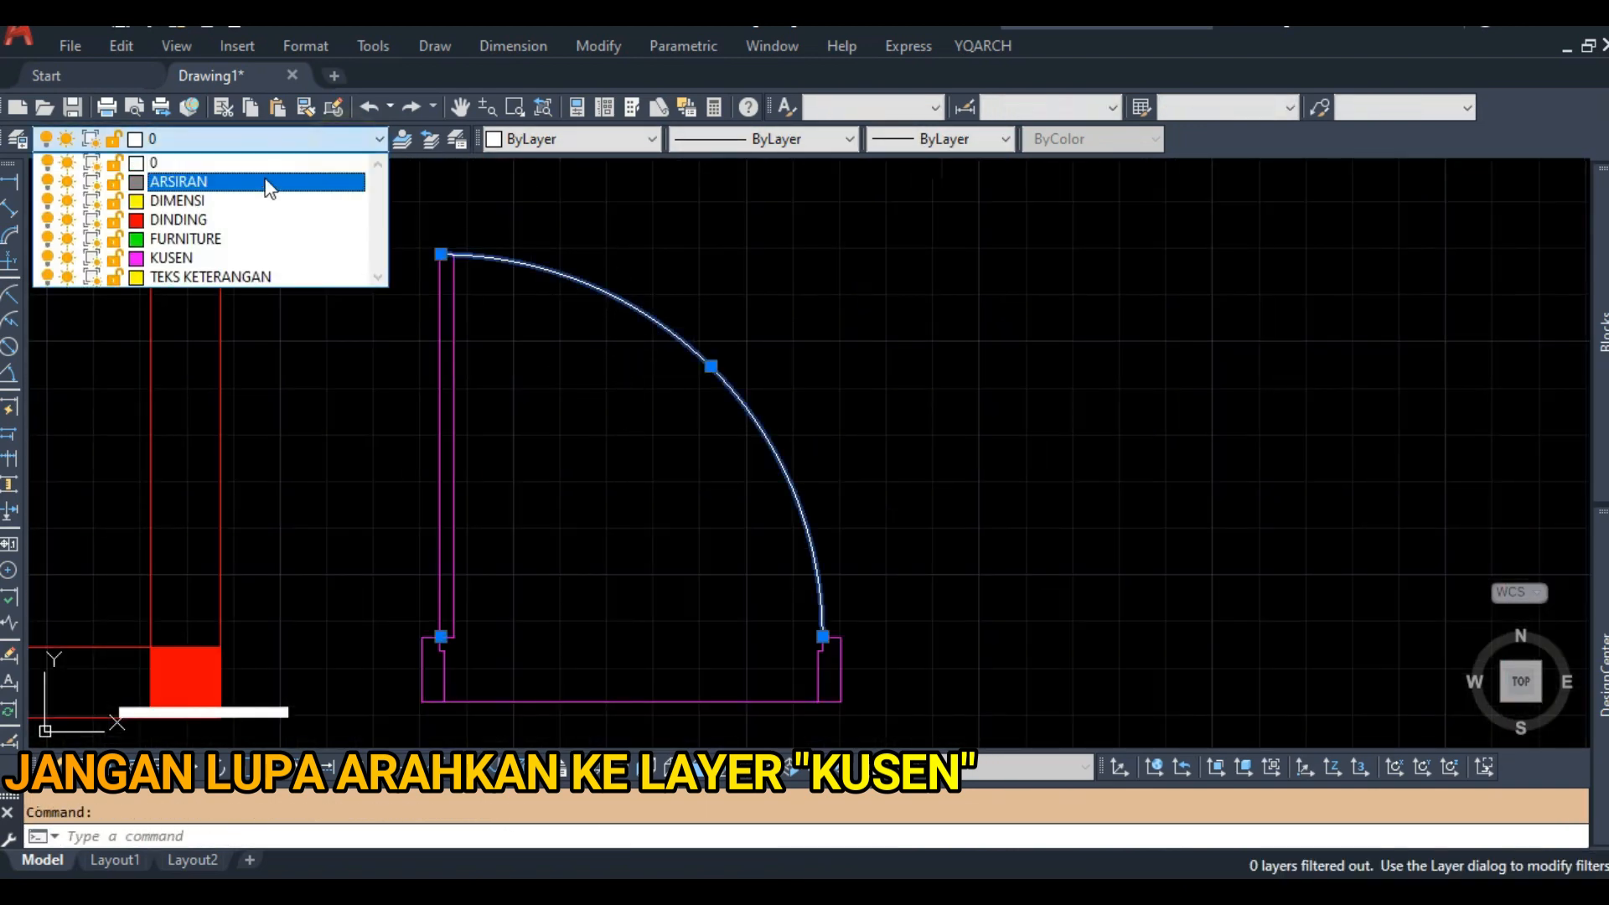
pyautogui.click(217, 182)
pyautogui.scroll(-2, 707, 449)
pyautogui.scroll(-2, 670, 473)
pyautogui.scroll(2, 754, 592)
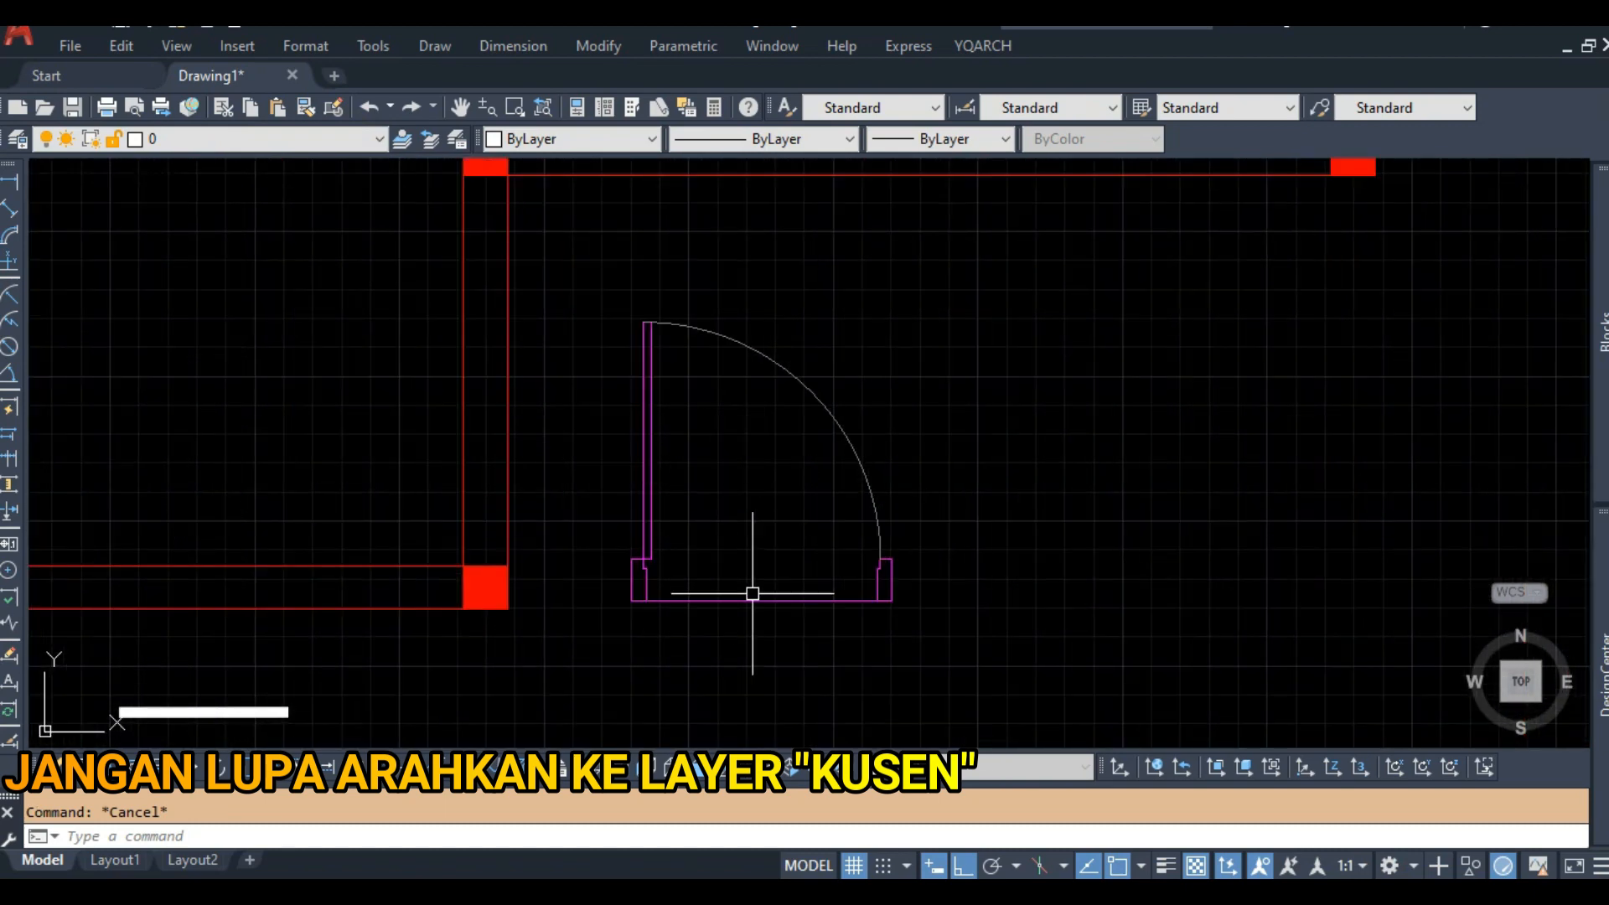
pyautogui.click(761, 598)
pyautogui.scroll(-2, 714, 432)
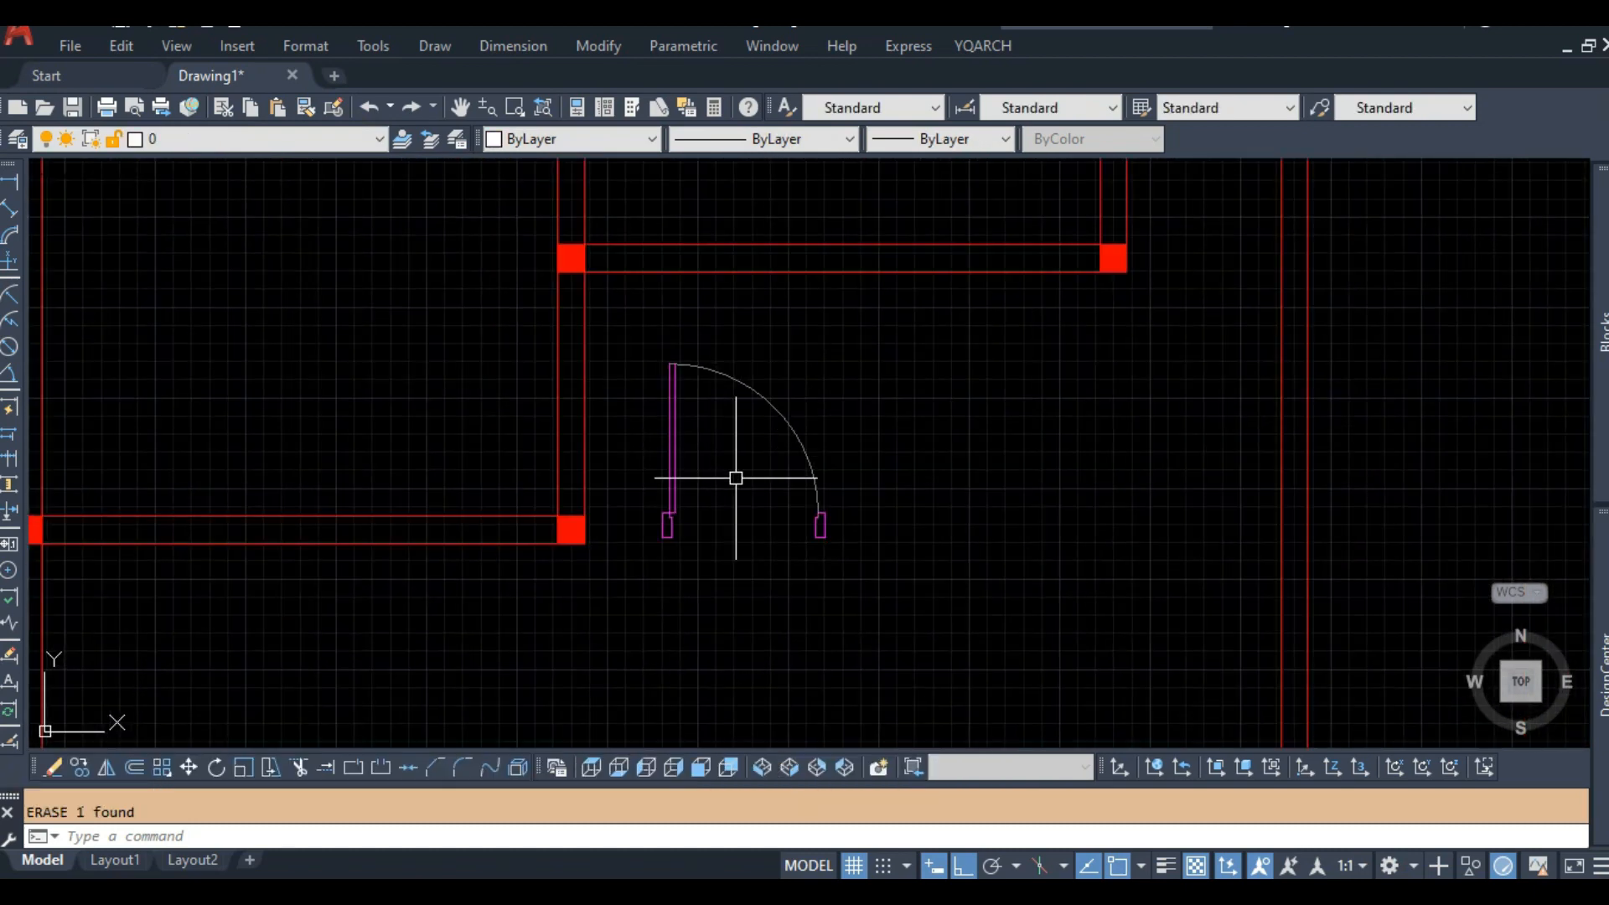
# Copy the door's left jamb horizontally into the empty area right of the door as the window frame's first jamb.
pyautogui.scroll(2, 736, 478)
pyautogui.scroll(3, 507, 522)
pyautogui.click(385, 408)
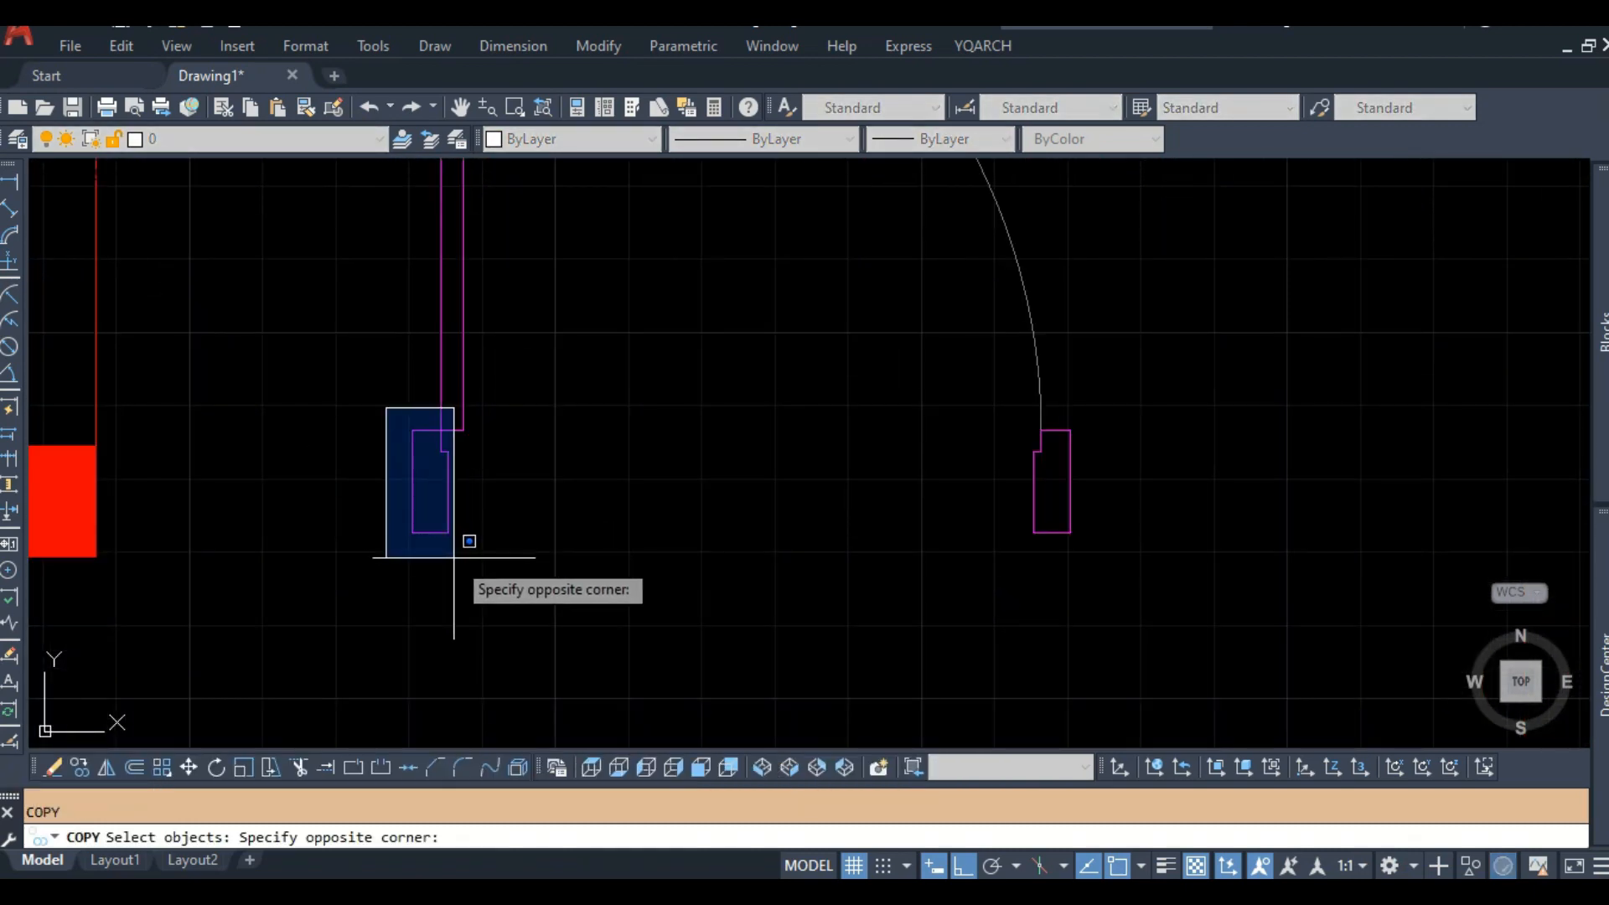
pyautogui.click(458, 559)
pyautogui.press('Return')
pyautogui.click(571, 481)
pyautogui.scroll(-2, 784, 501)
pyautogui.moveTo(1014, 507); pyautogui.dragTo(421, 485, button='middle')
pyautogui.scroll(-2, 802, 473)
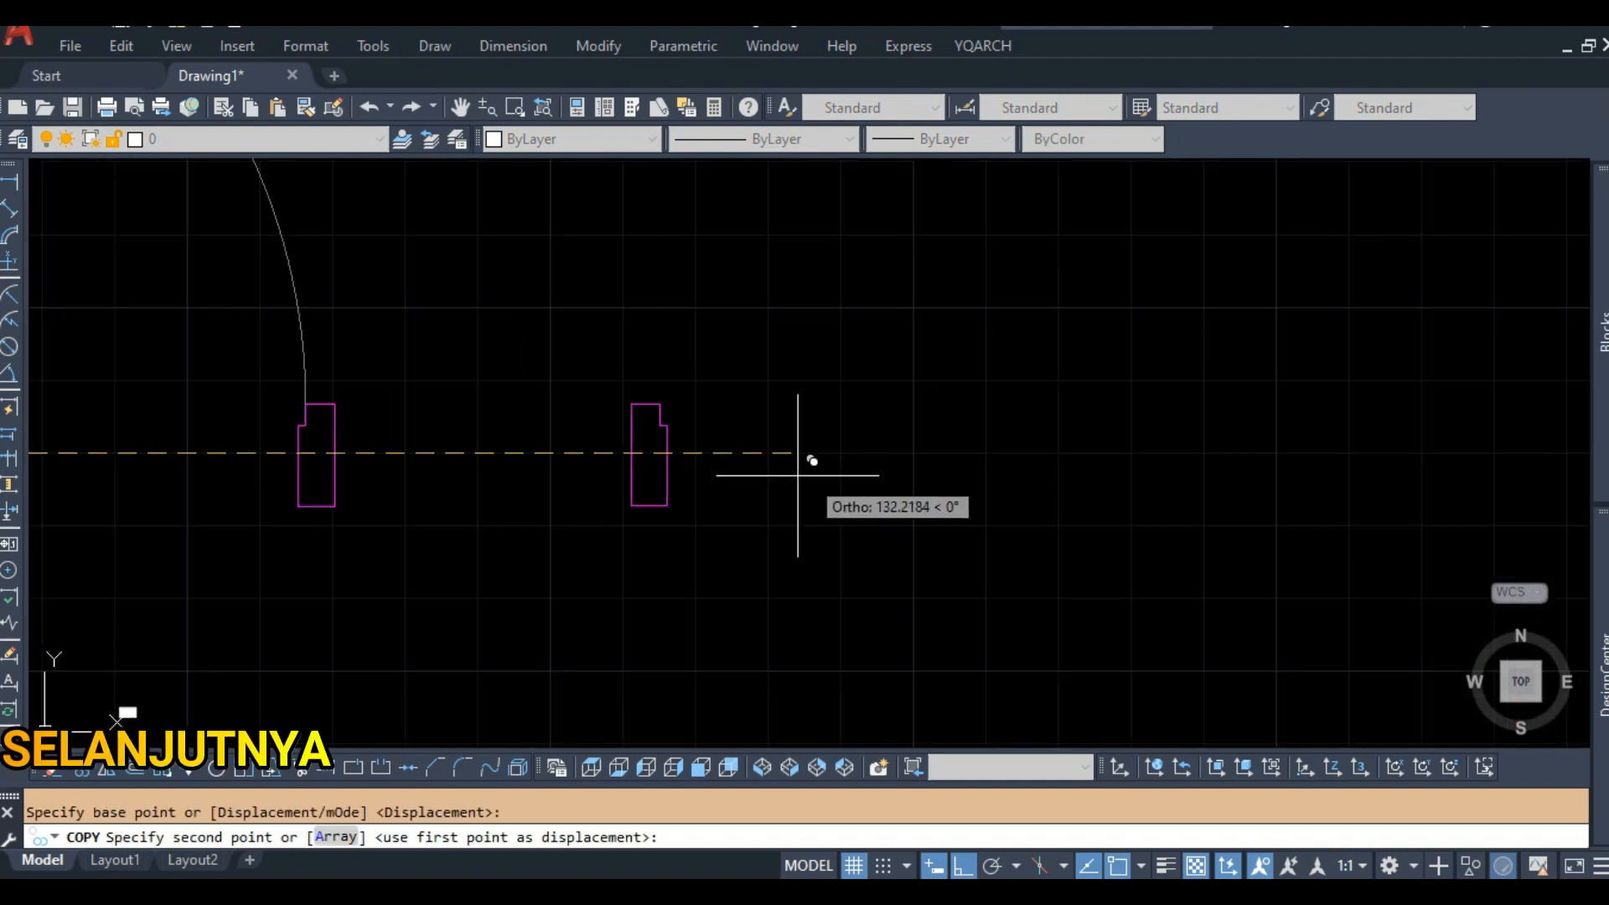
pyautogui.click(806, 477)
pyautogui.press('Return')
# Flip the copied jamb upward about a horizontal axis and delete the unflipped original.
pyautogui.write('mi')
pyautogui.press('Return')
pyautogui.click(741, 535)
pyautogui.click(641, 389)
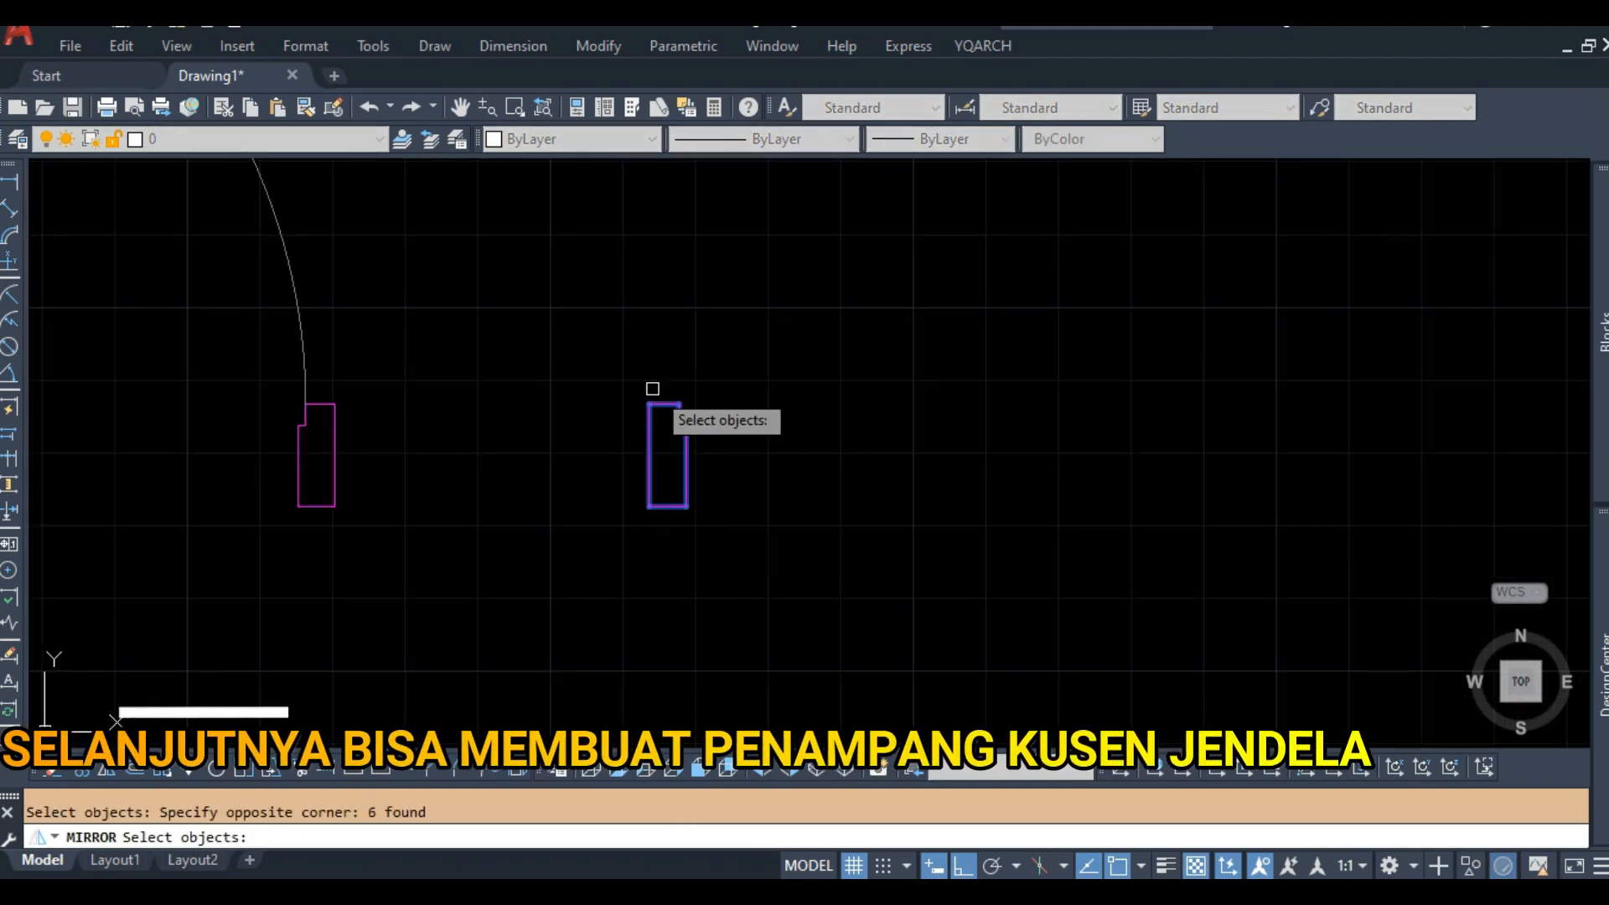
pyautogui.press('Return')
pyautogui.click(658, 377)
pyautogui.click(748, 383)
pyautogui.press('Return')
pyautogui.press('Delete')
# Draw a 70 cm horizontal line to the right from the flipped jamb's upper-right corner.
pyautogui.moveTo(759, 362); pyautogui.dragTo(686, 471, button='middle')
pyautogui.write('l')
pyautogui.press('Return')
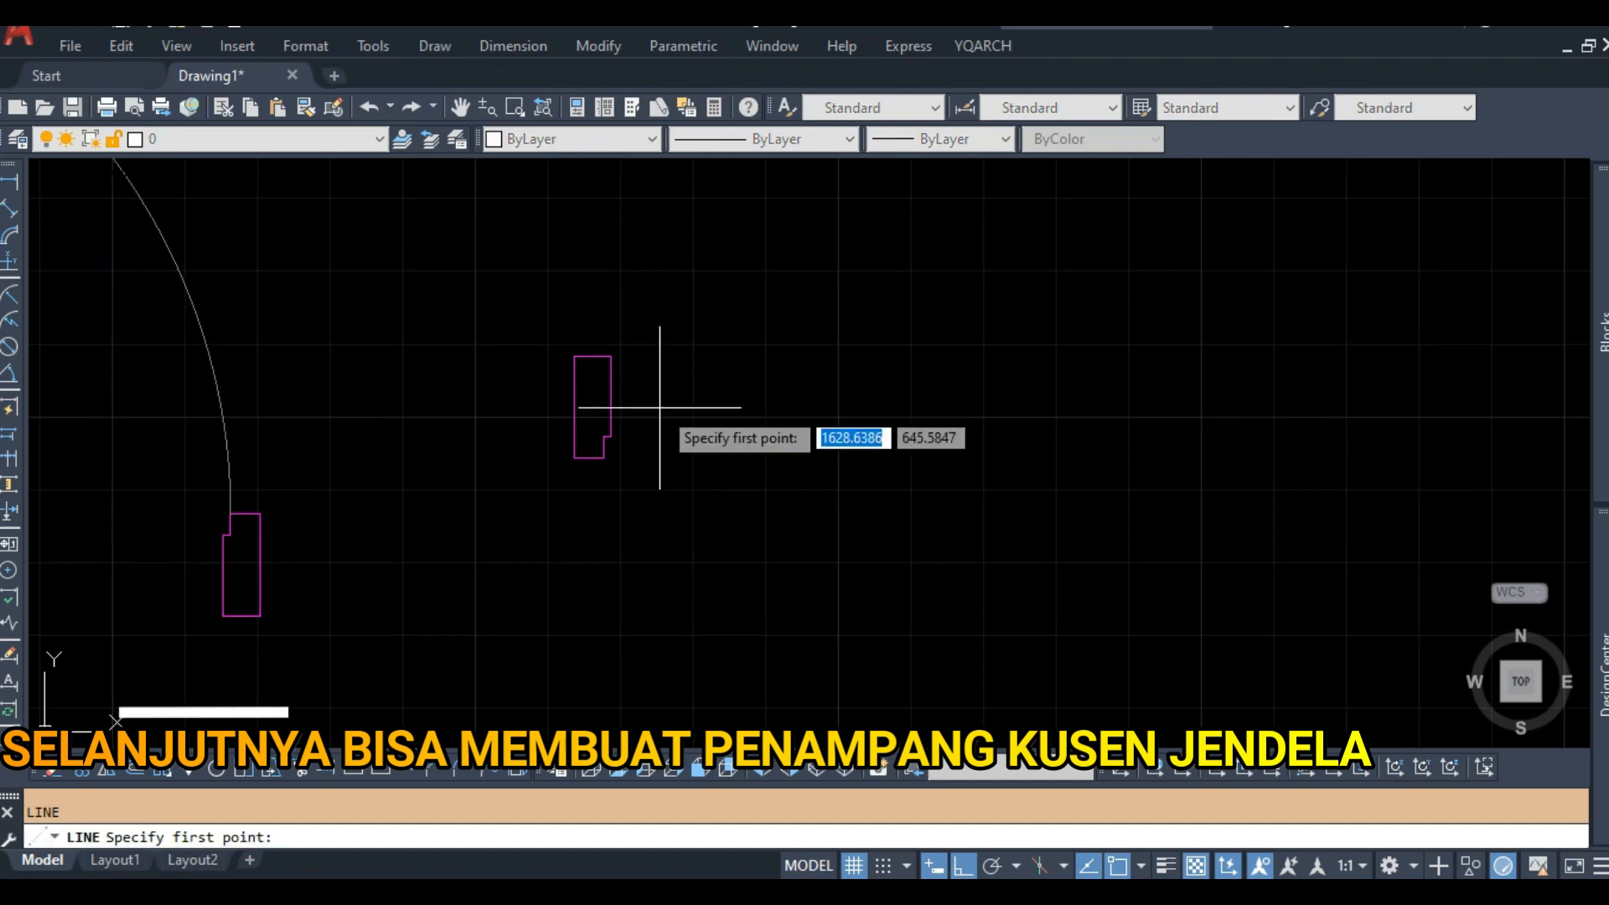
pyautogui.click(612, 355)
pyautogui.write('70')
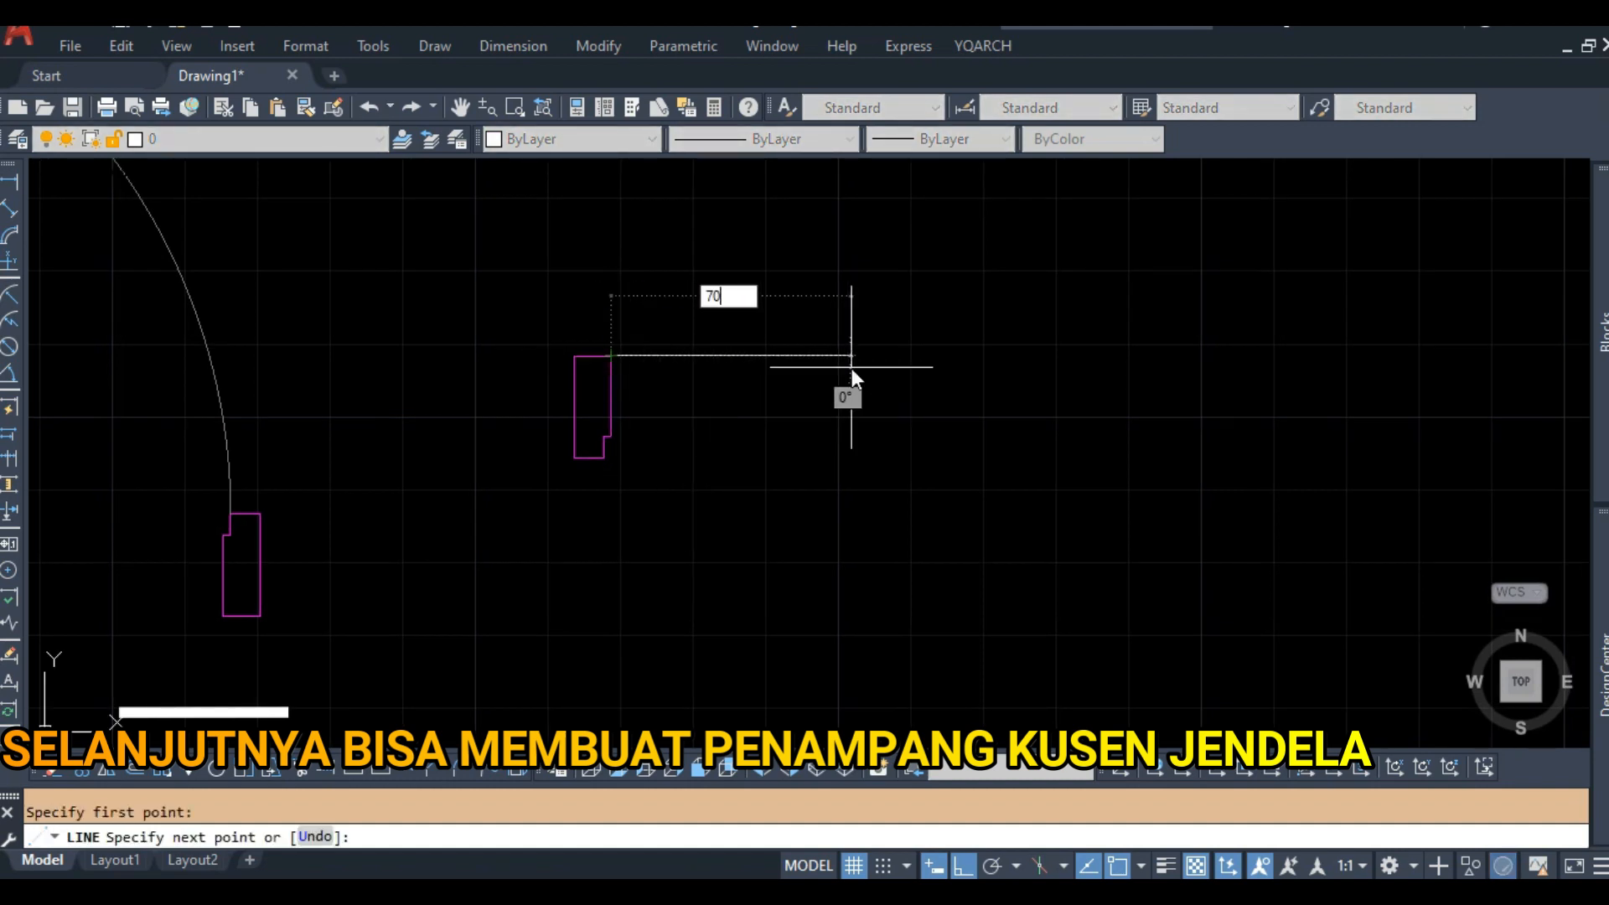
pyautogui.press('Return')
pyautogui.press('Return')
pyautogui.scroll(-6, 828, 419)
pyautogui.scroll(6, 829, 424)
pyautogui.moveTo(820, 427); pyautogui.dragTo(774, 473, button='middle')
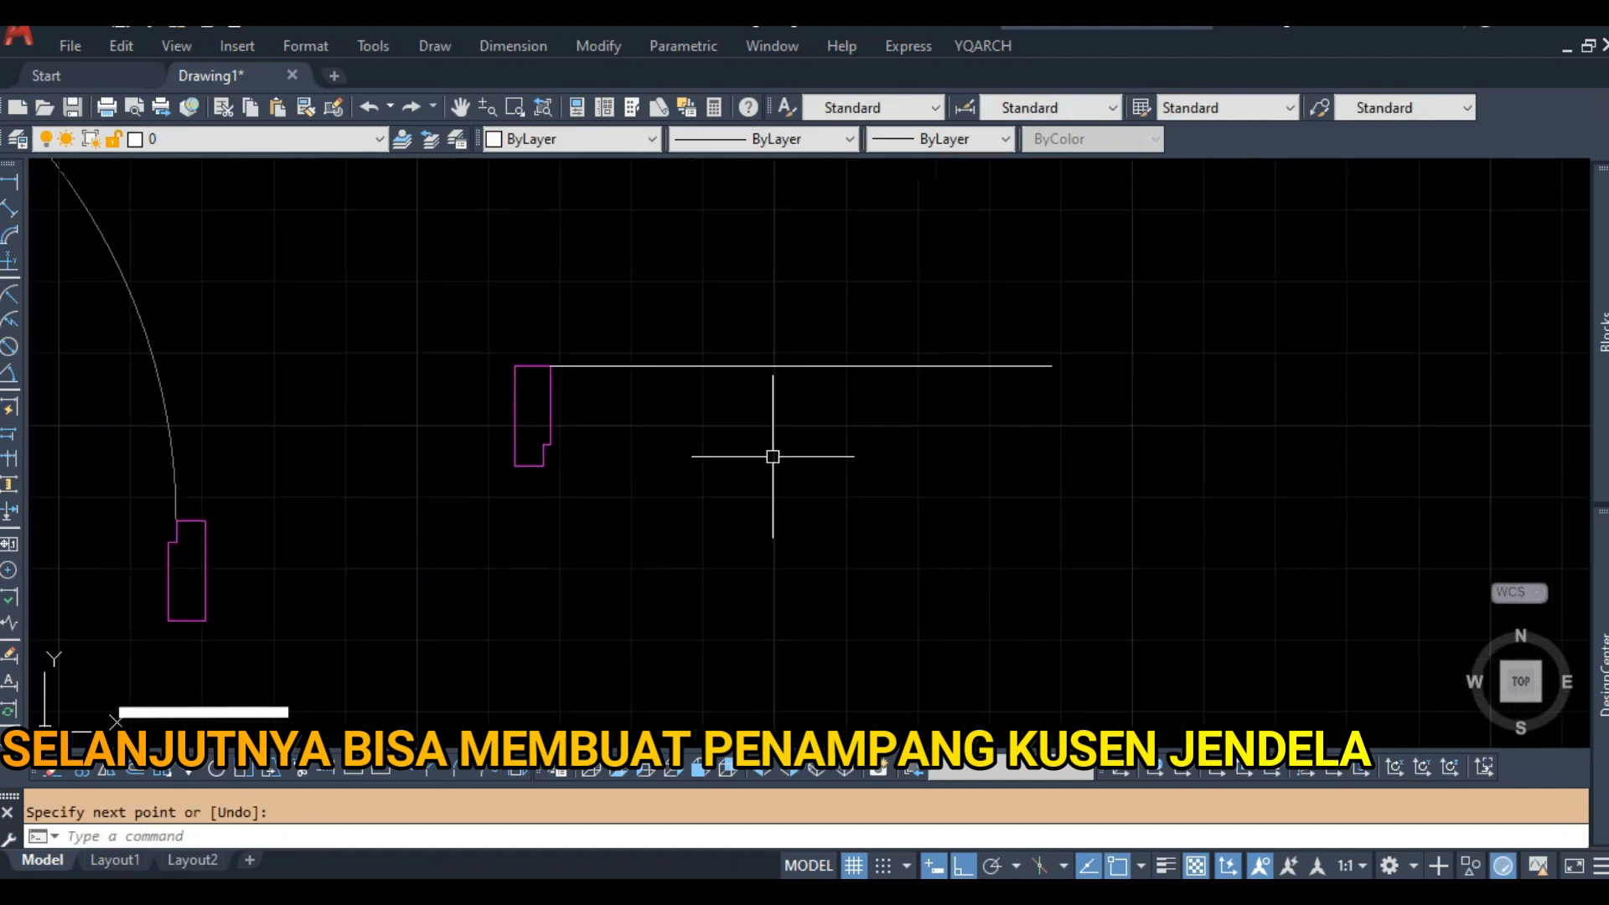
# Mirror the window jamb about the 70 cm line's midpoint to the opposite end, keeping the original.
pyautogui.press('Return')
pyautogui.click(428, 329)
pyautogui.click(581, 494)
pyautogui.press('Return')
pyautogui.click(800, 366)
pyautogui.click(801, 454)
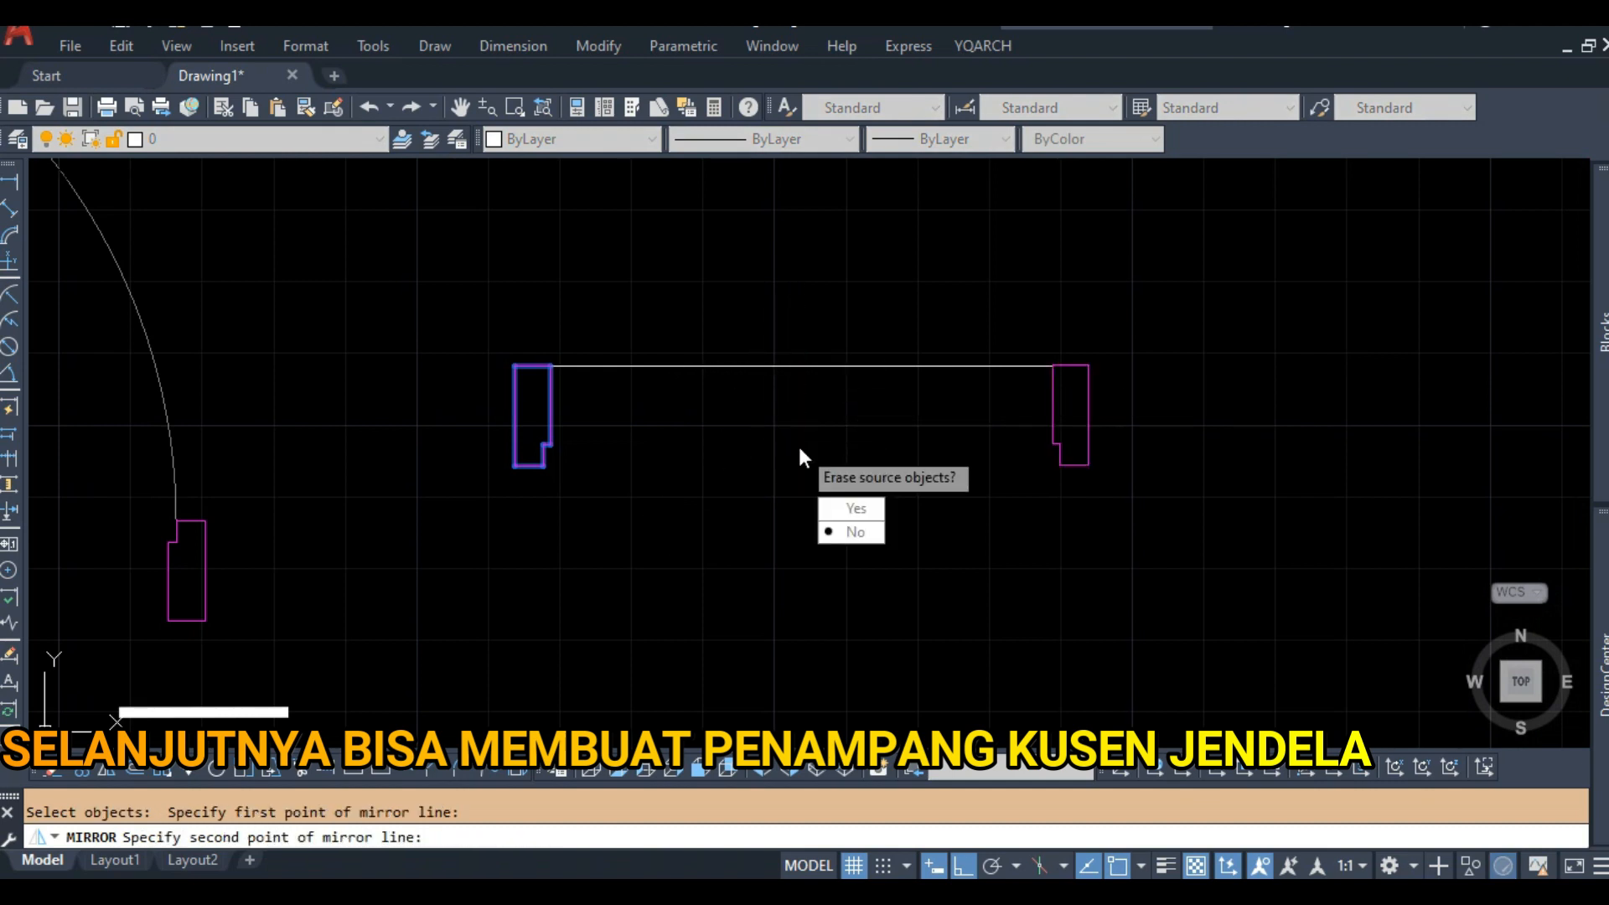
pyautogui.press('Return')
# Mirror the right window jamb's rebate lines about its vertical centreline to add a matching rebate on the outer side.
pyautogui.moveTo(1039, 452); pyautogui.dragTo(764, 457, button='middle')
pyautogui.scroll(4, 764, 458)
pyautogui.press('Return')
pyautogui.click(759, 375)
pyautogui.click(859, 507)
pyautogui.press('Return')
pyautogui.click(837, 240)
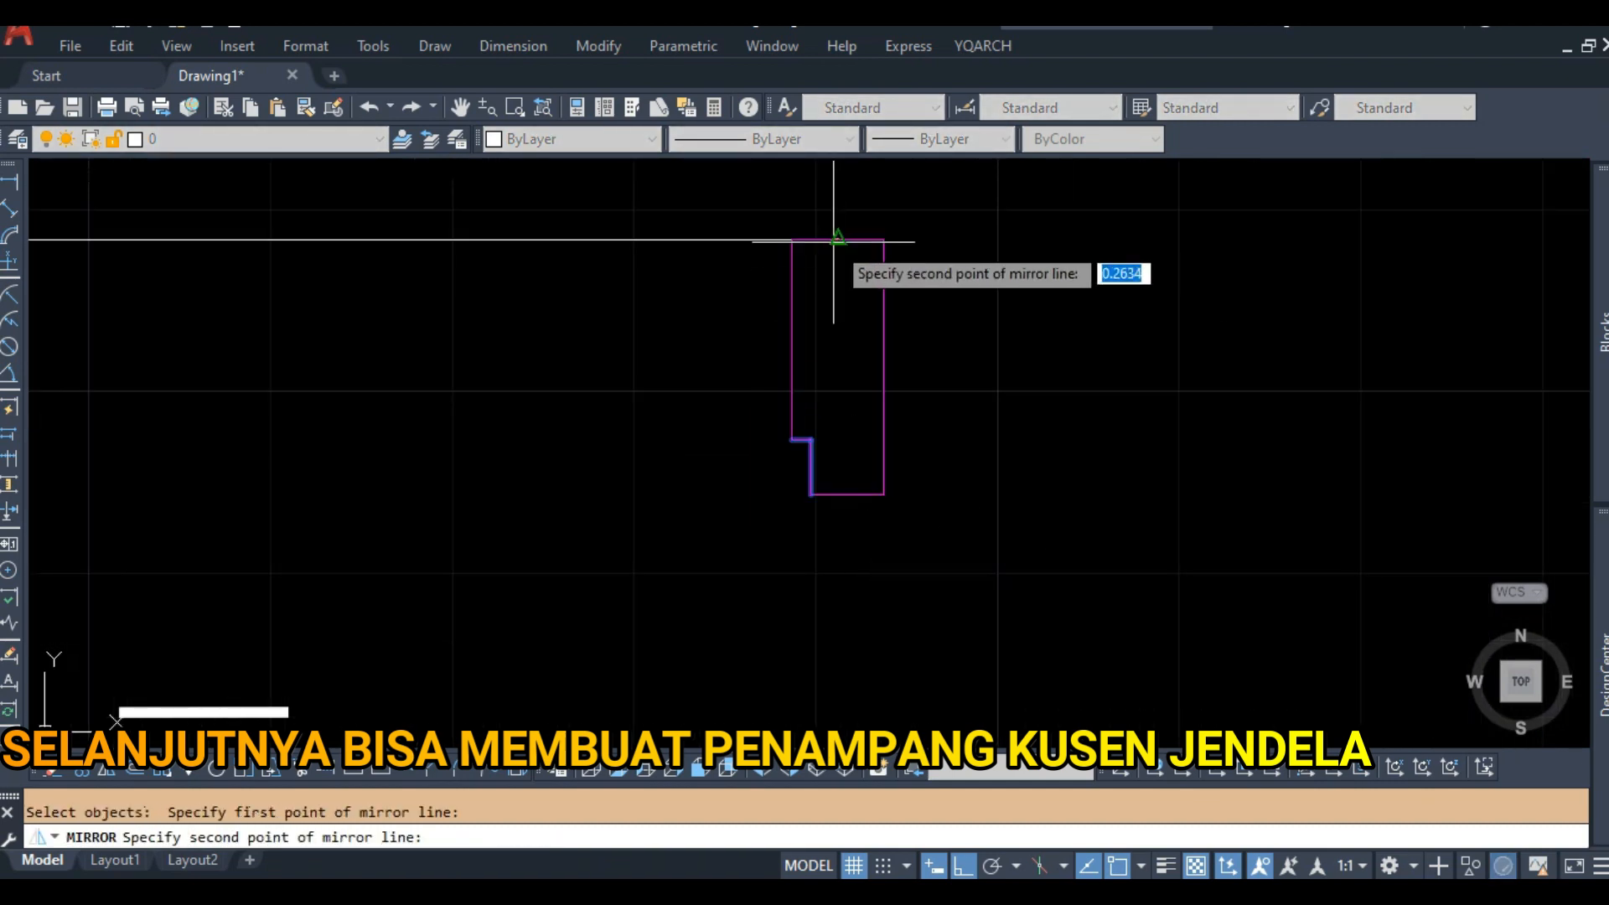
pyautogui.click(837, 332)
pyautogui.press('Return')
# Trim away the right window jamb's outer corner outside the mirrored rebate.
pyautogui.write('tr')
pyautogui.press('Return')
pyautogui.scroll(4, 878, 479)
pyautogui.press('Return')
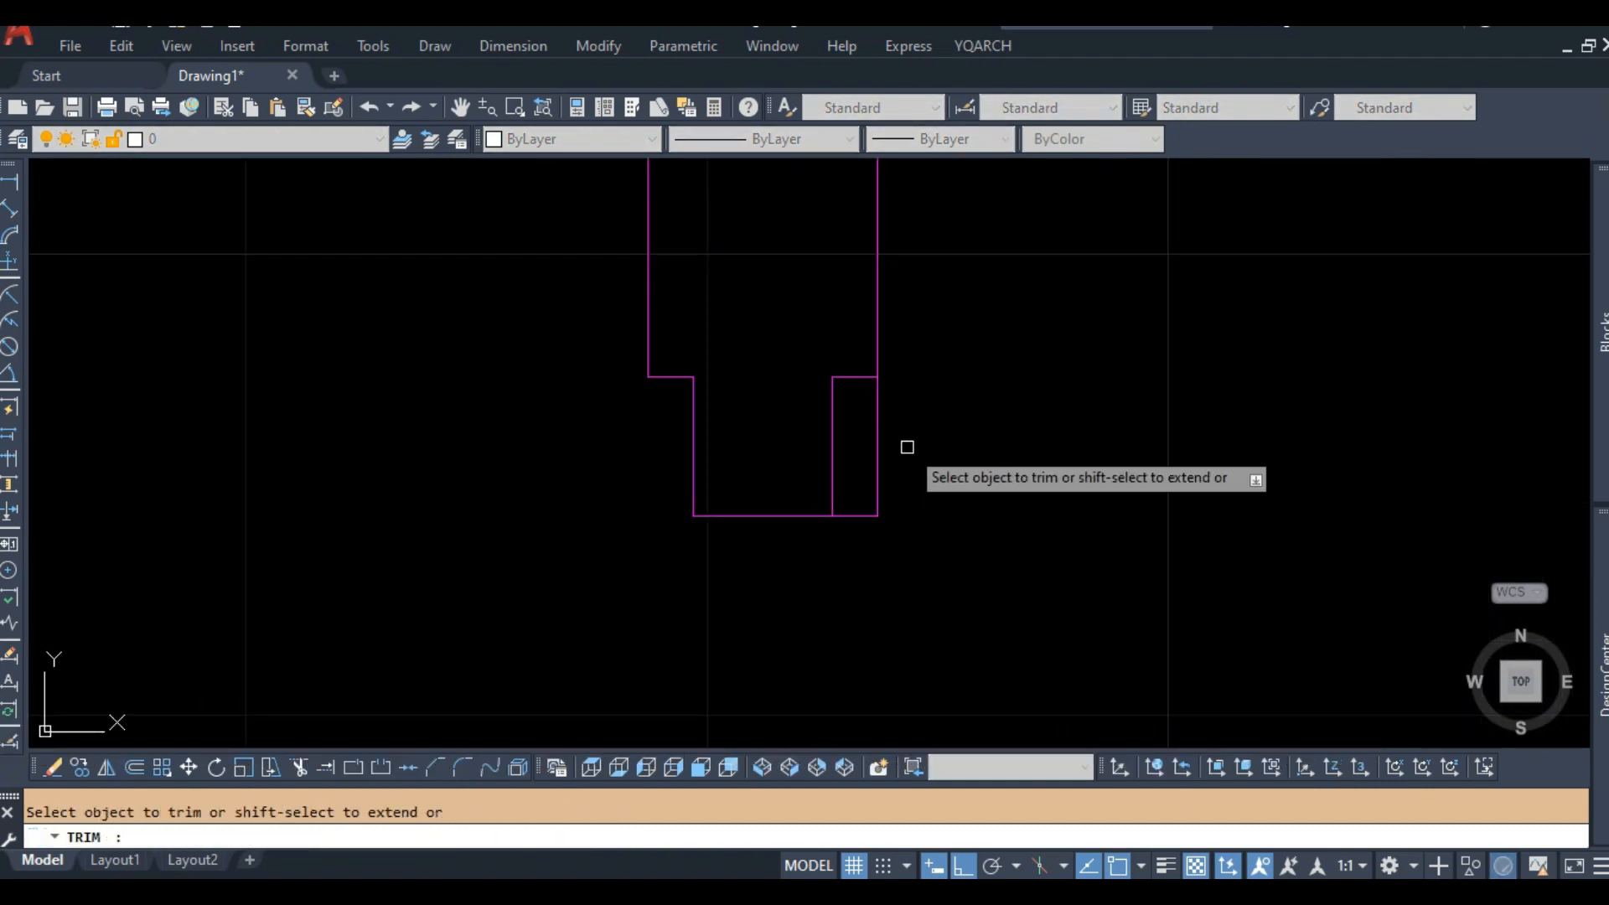
pyautogui.click(856, 521)
pyautogui.scroll(-7, 855, 521)
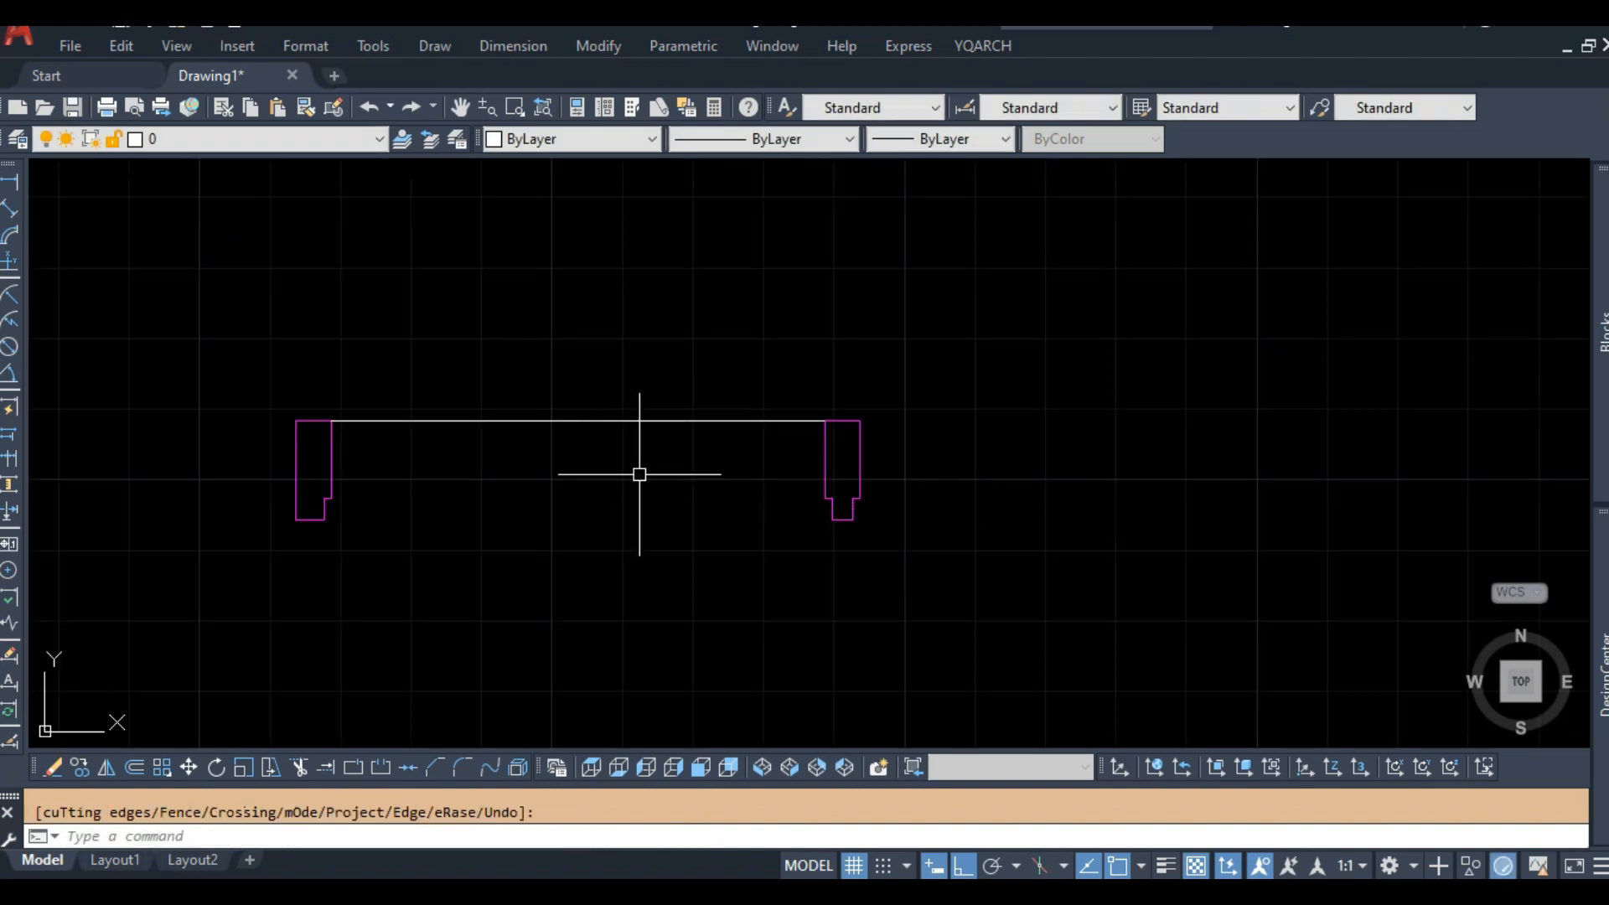
# Match the 70 cm window line's properties to those of the right jamb.
pyautogui.write('ma')
pyautogui.press('Return')
pyautogui.click(826, 463)
pyautogui.click(773, 421)
pyautogui.press('Return')
pyautogui.moveTo(543, 534); pyautogui.dragTo(565, 489, button='middle')
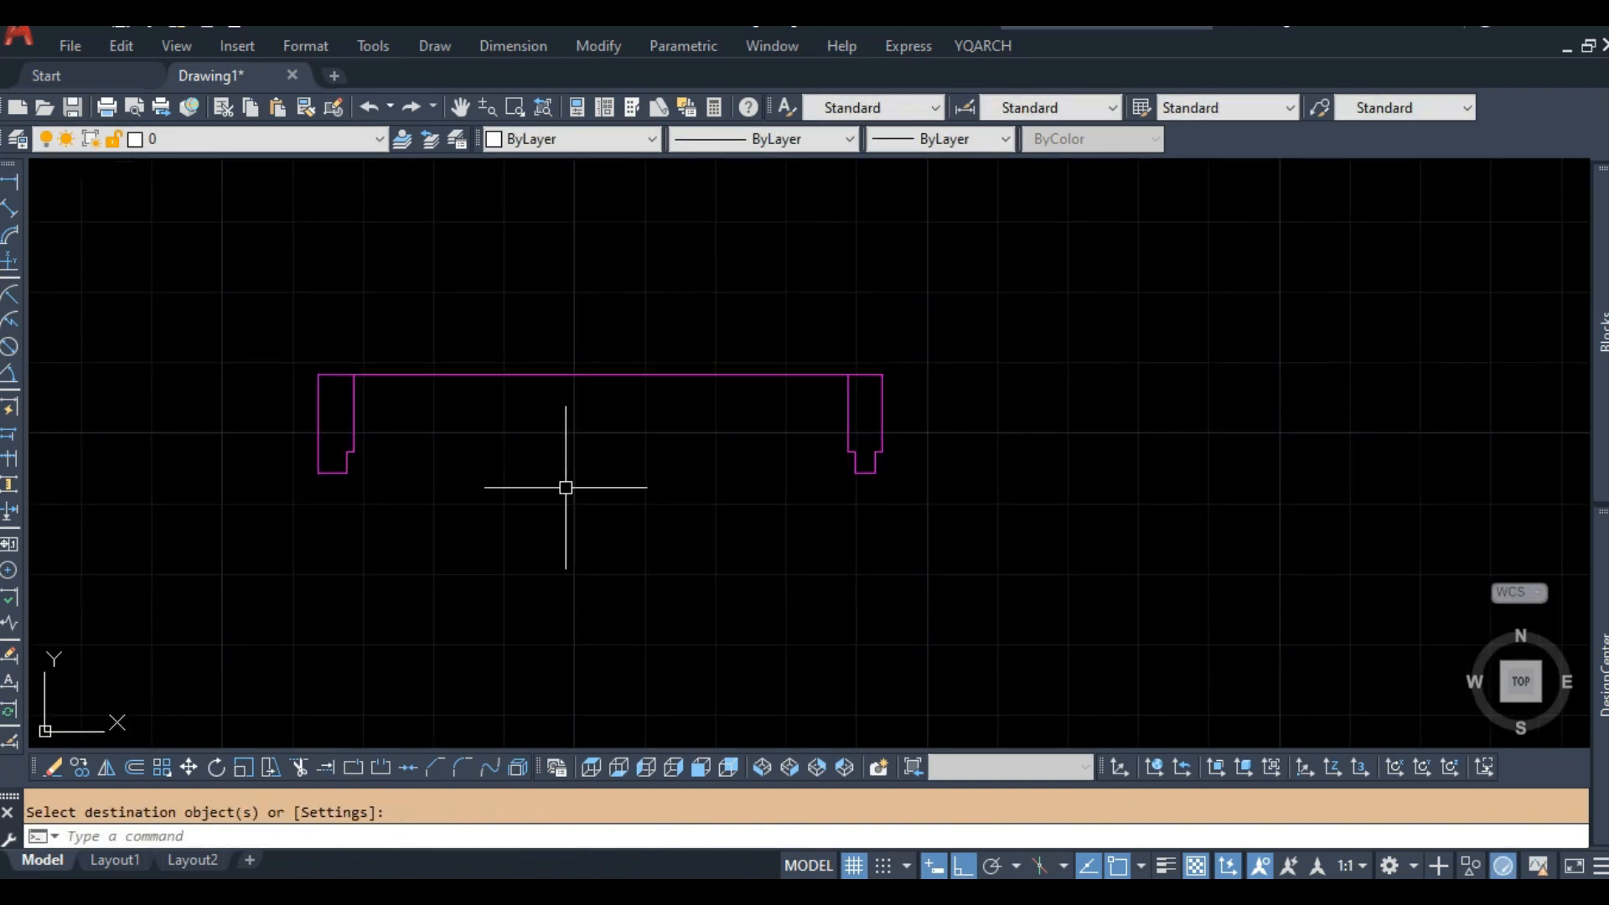
# Draw two horizontal lines joining the window jambs, one along their lower edges and one at the rebate shoulders.
pyautogui.press('l')
pyautogui.press('Return')
pyautogui.scroll(4, 375, 487)
pyautogui.click(297, 450)
pyautogui.moveTo(1022, 463); pyautogui.dragTo(823, 464, button='middle')
pyautogui.scroll(-2, 855, 465)
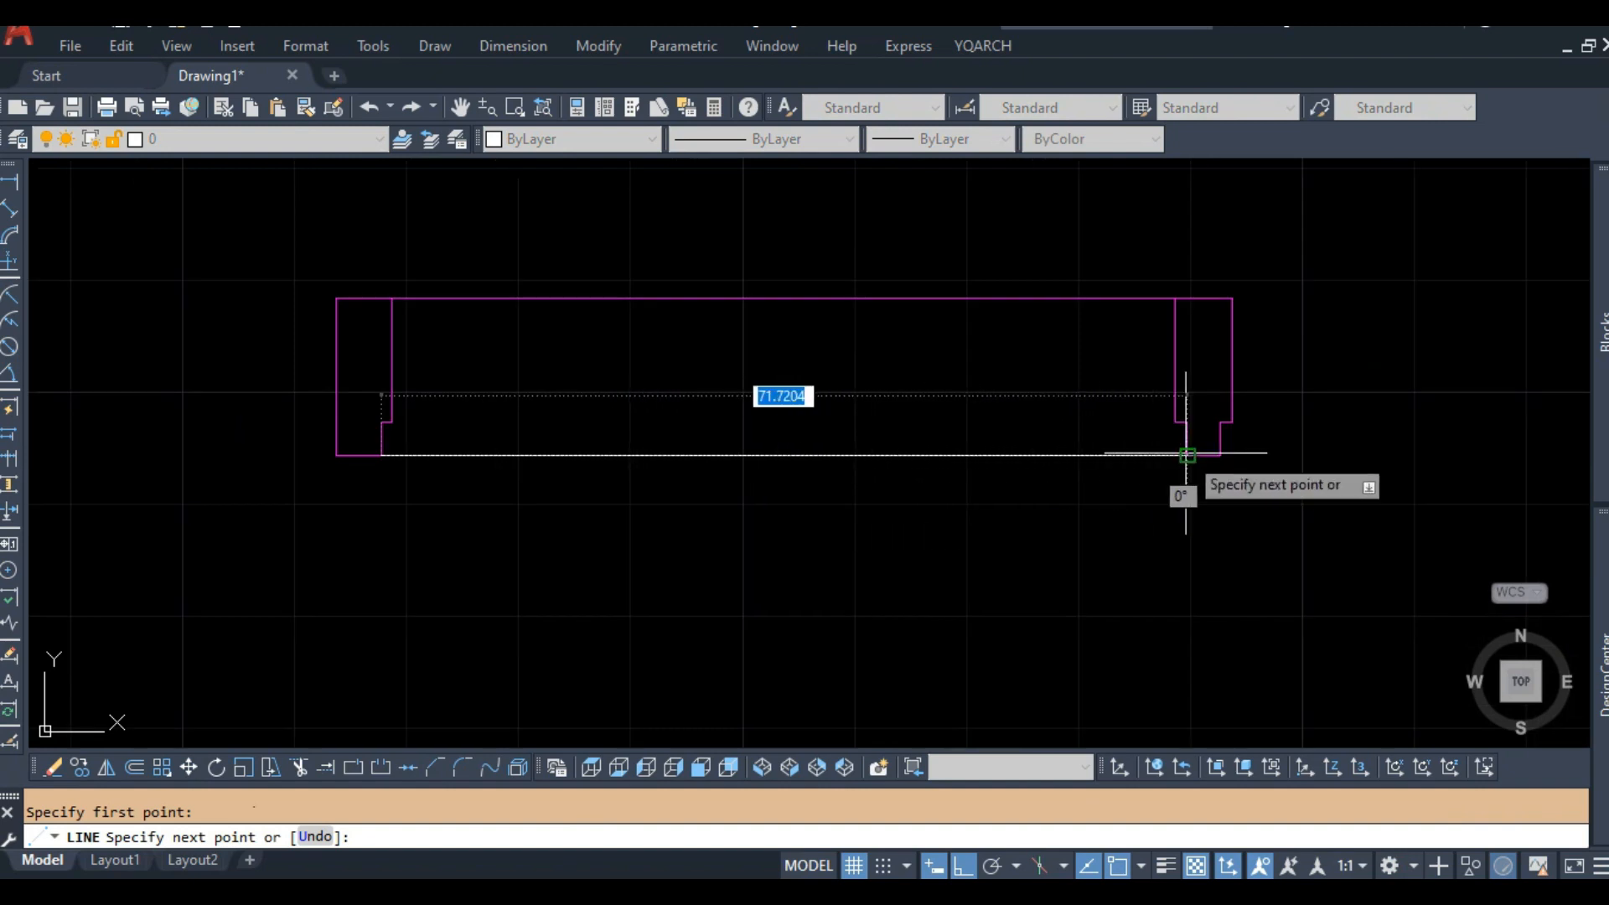
pyautogui.click(1186, 455)
pyautogui.press('Return')
pyautogui.press('Return')
pyautogui.click(1173, 422)
pyautogui.click(393, 420)
pyautogui.press('Return')
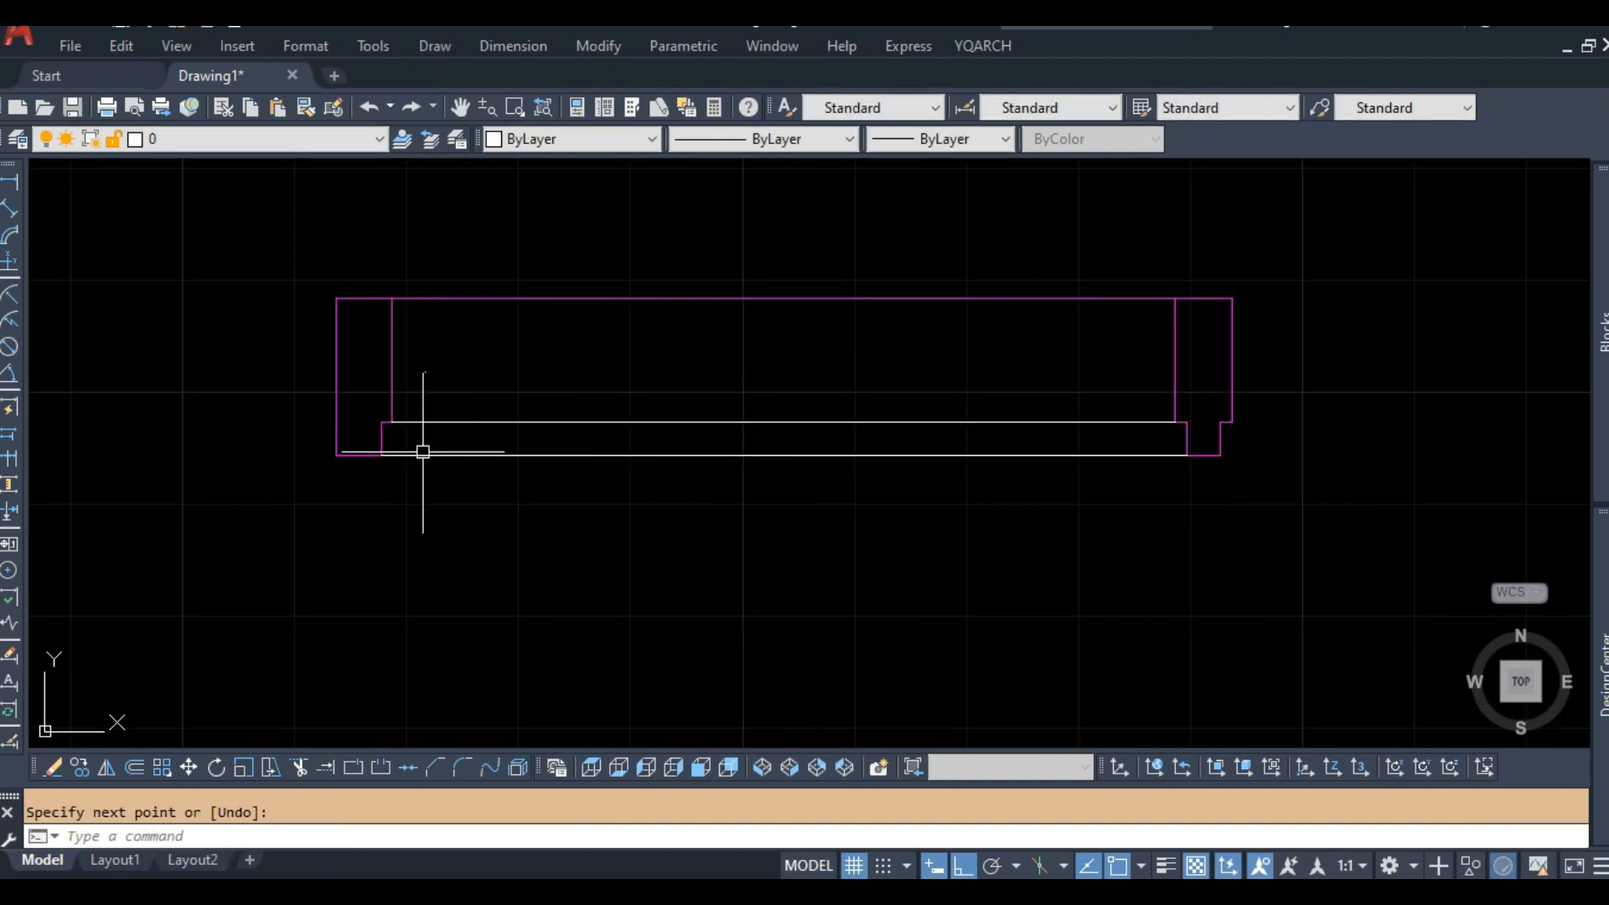
# Offset the inner rebate edges of the left and right window jambs 7 cm inward to form the sash stiles.
pyautogui.scroll(2, 424, 450)
pyautogui.moveTo(424, 449); pyautogui.dragTo(596, 427, button='middle')
pyautogui.press('o')
pyautogui.press('Return')
pyautogui.press('Escape')
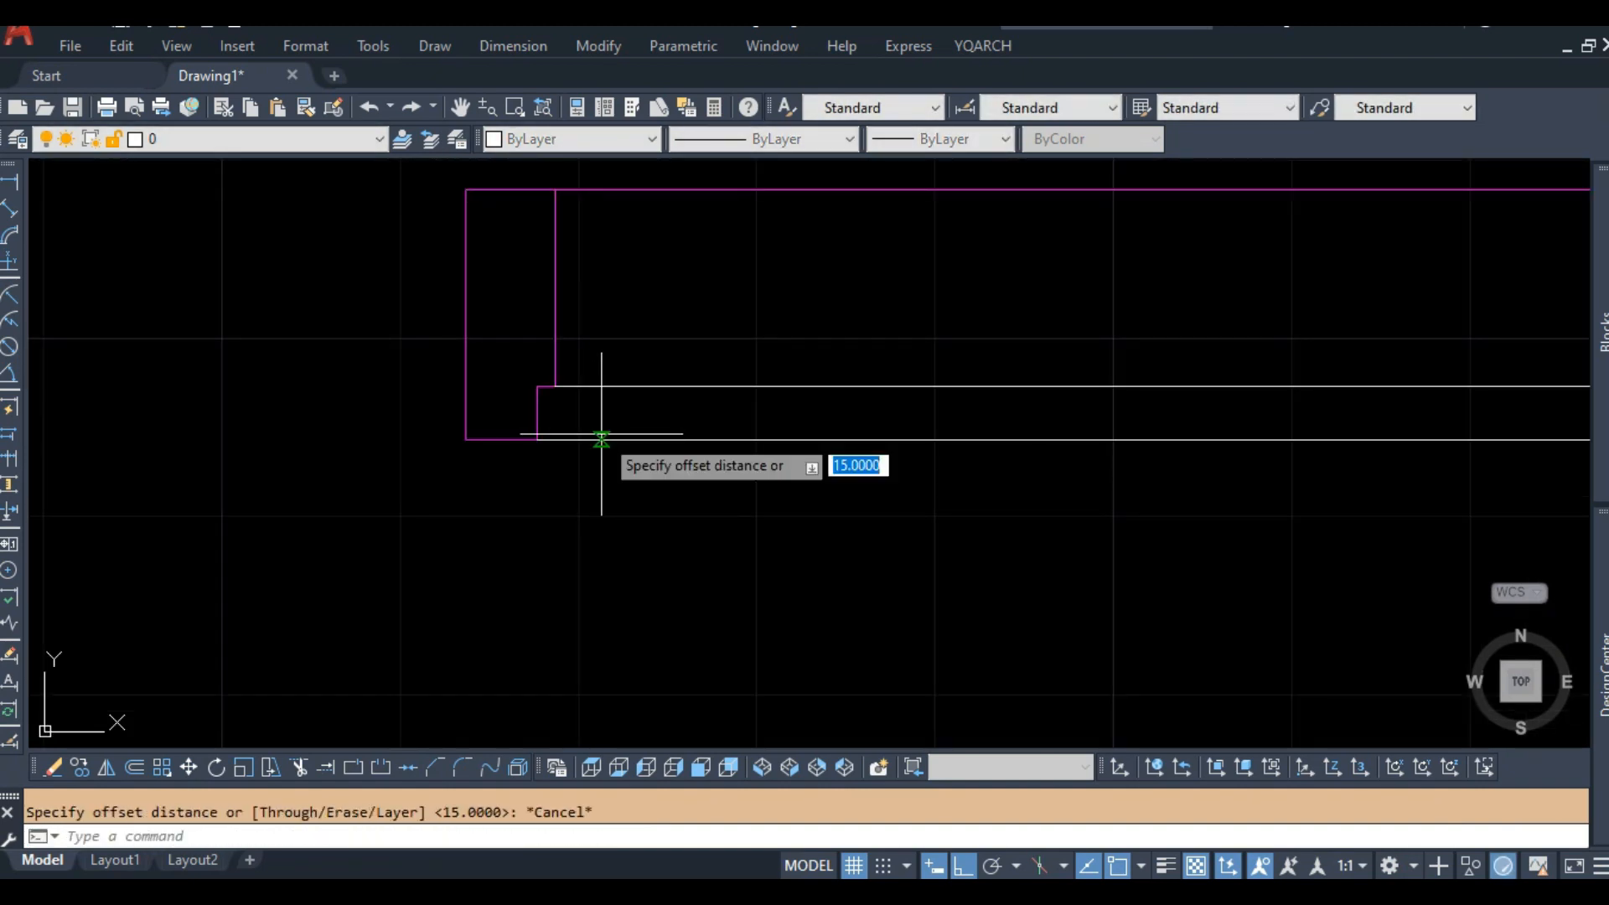
pyautogui.write('7')
pyautogui.press('Return')
pyautogui.click(537, 414)
pyautogui.click(657, 417)
pyautogui.scroll(-2, 657, 417)
pyautogui.click(1383, 423)
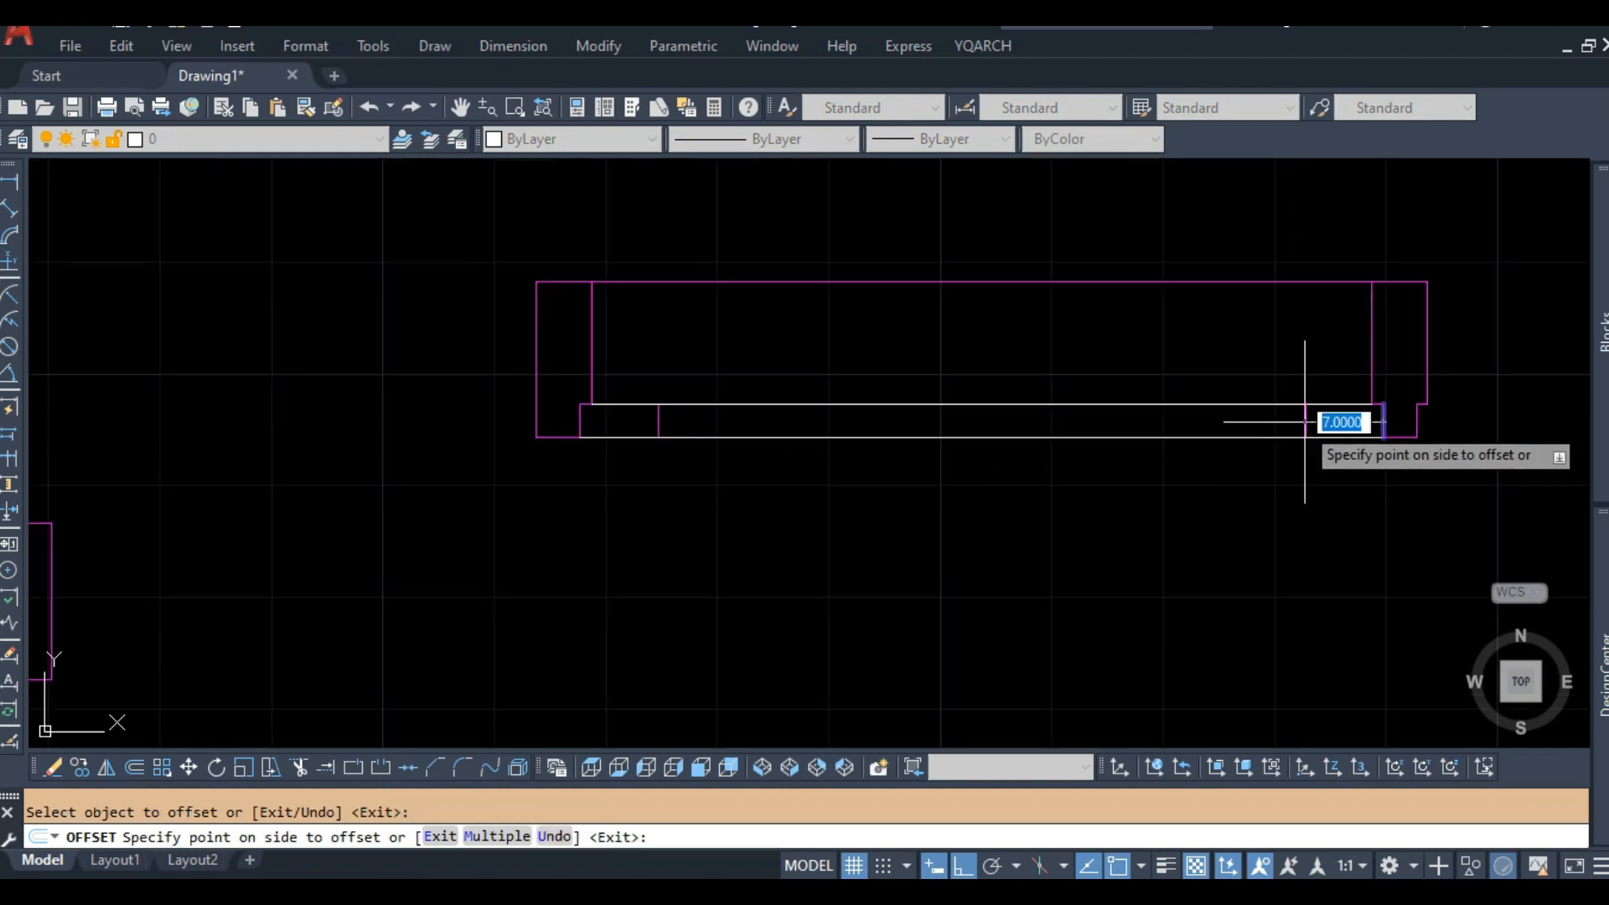
pyautogui.click(1304, 421)
pyautogui.press('Return')
# Draw the horizontal glass line between the midpoints of the two sash stiles' inner edges.
pyautogui.press('l')
pyautogui.press('Return')
pyautogui.click(1305, 420)
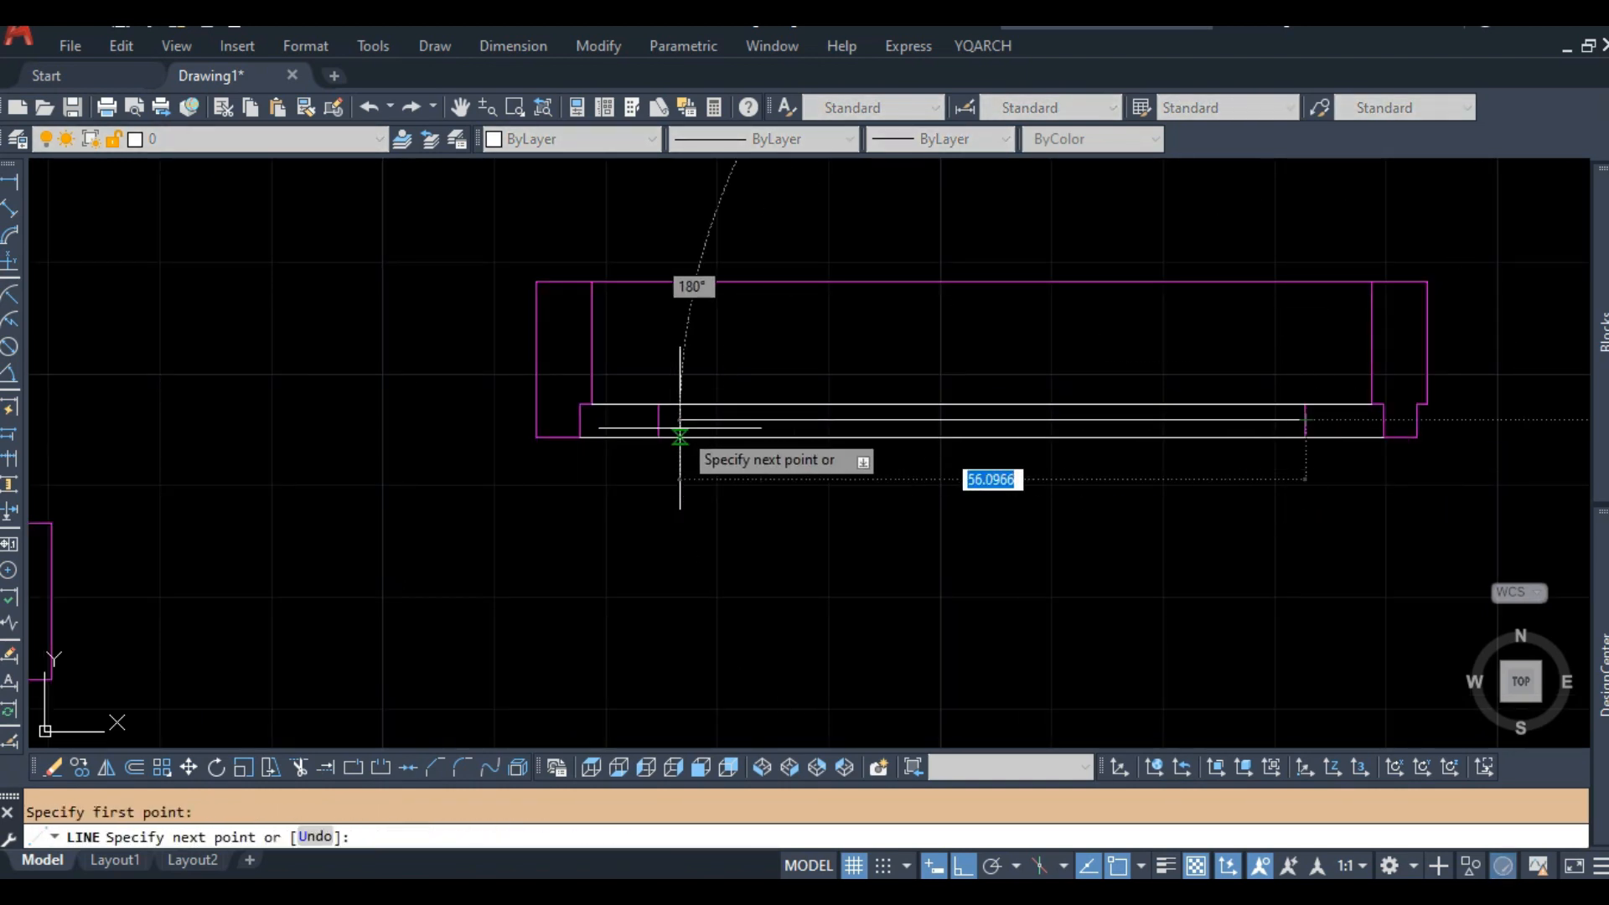
pyautogui.press('Return')
# Match the properties of the new sash and glass lines to those of the left window jamb.
pyautogui.write('ma')
pyautogui.press('Return')
pyautogui.click(593, 364)
pyautogui.click(883, 374)
pyautogui.click(722, 474)
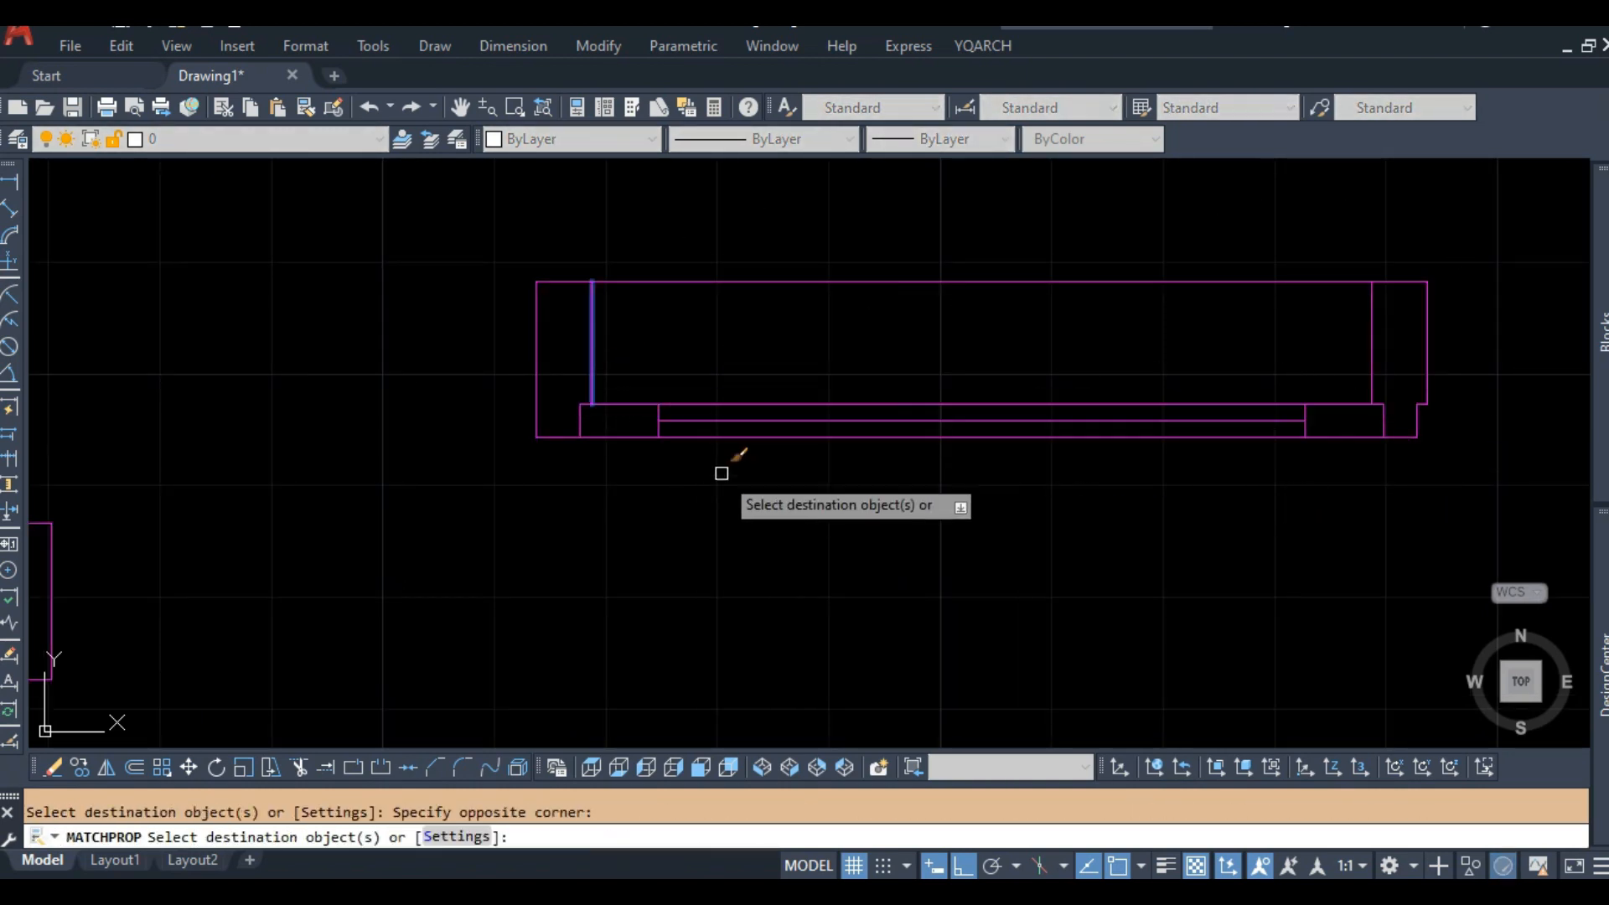
pyautogui.press('Return')
# Mirror the window frame and sash about the right jamb's vertical centreline, keeping the original, to make a double window.
pyautogui.scroll(-2, 719, 449)
pyautogui.write('MI')
pyautogui.press('Return')
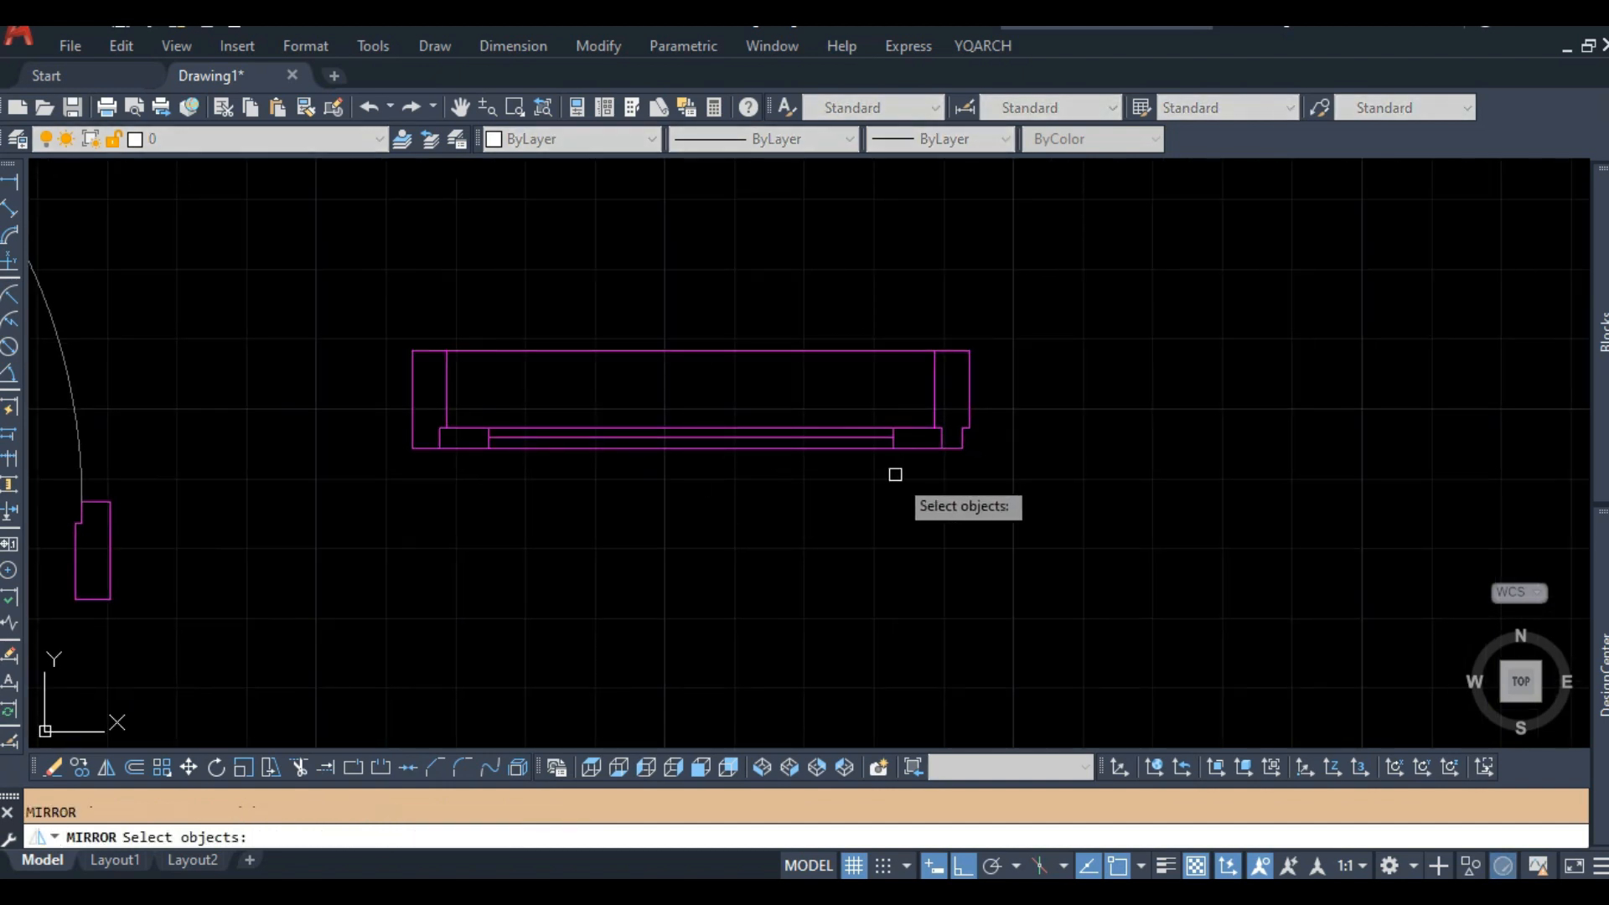
pyautogui.click(907, 465)
pyautogui.click(463, 337)
pyautogui.scroll(2, 1006, 380)
pyautogui.press('Return')
pyautogui.click(940, 341)
pyautogui.click(934, 419)
pyautogui.press('Return')
pyautogui.scroll(-2, 913, 366)
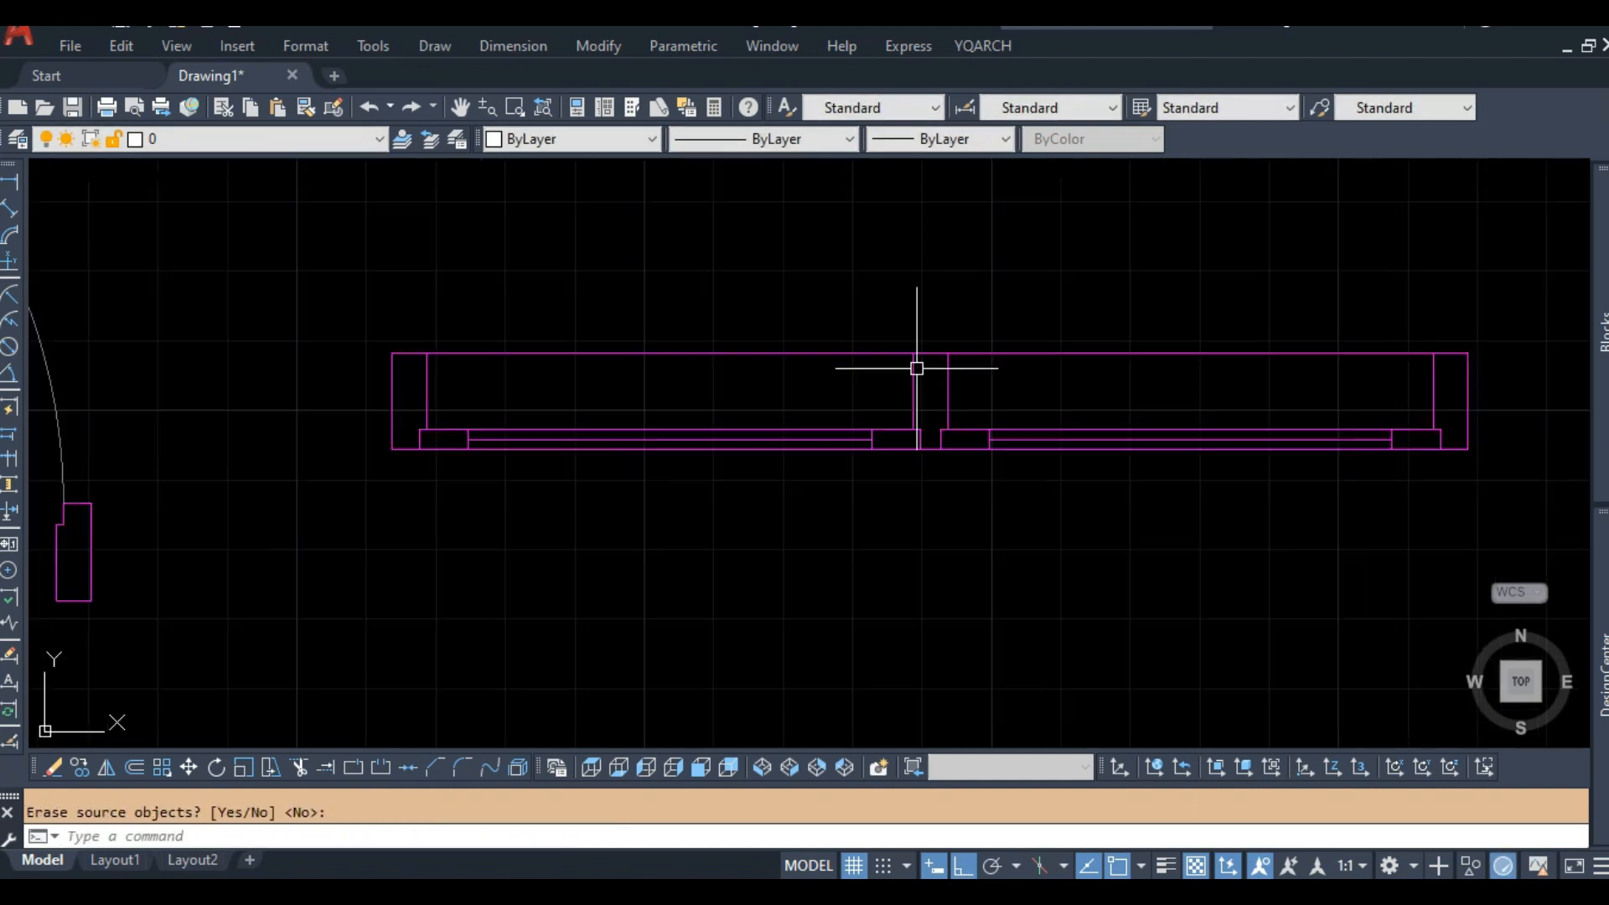
# Copy the complete door with its jambs, leaf and swing arc straight down below the original.
pyautogui.moveTo(1229, 397); pyautogui.dragTo(908, 455, button='middle')
pyautogui.scroll(-2, 767, 446)
pyautogui.moveTo(664, 380); pyautogui.dragTo(915, 421, button='middle')
pyautogui.moveTo(762, 497); pyautogui.dragTo(746, 431, button='middle')
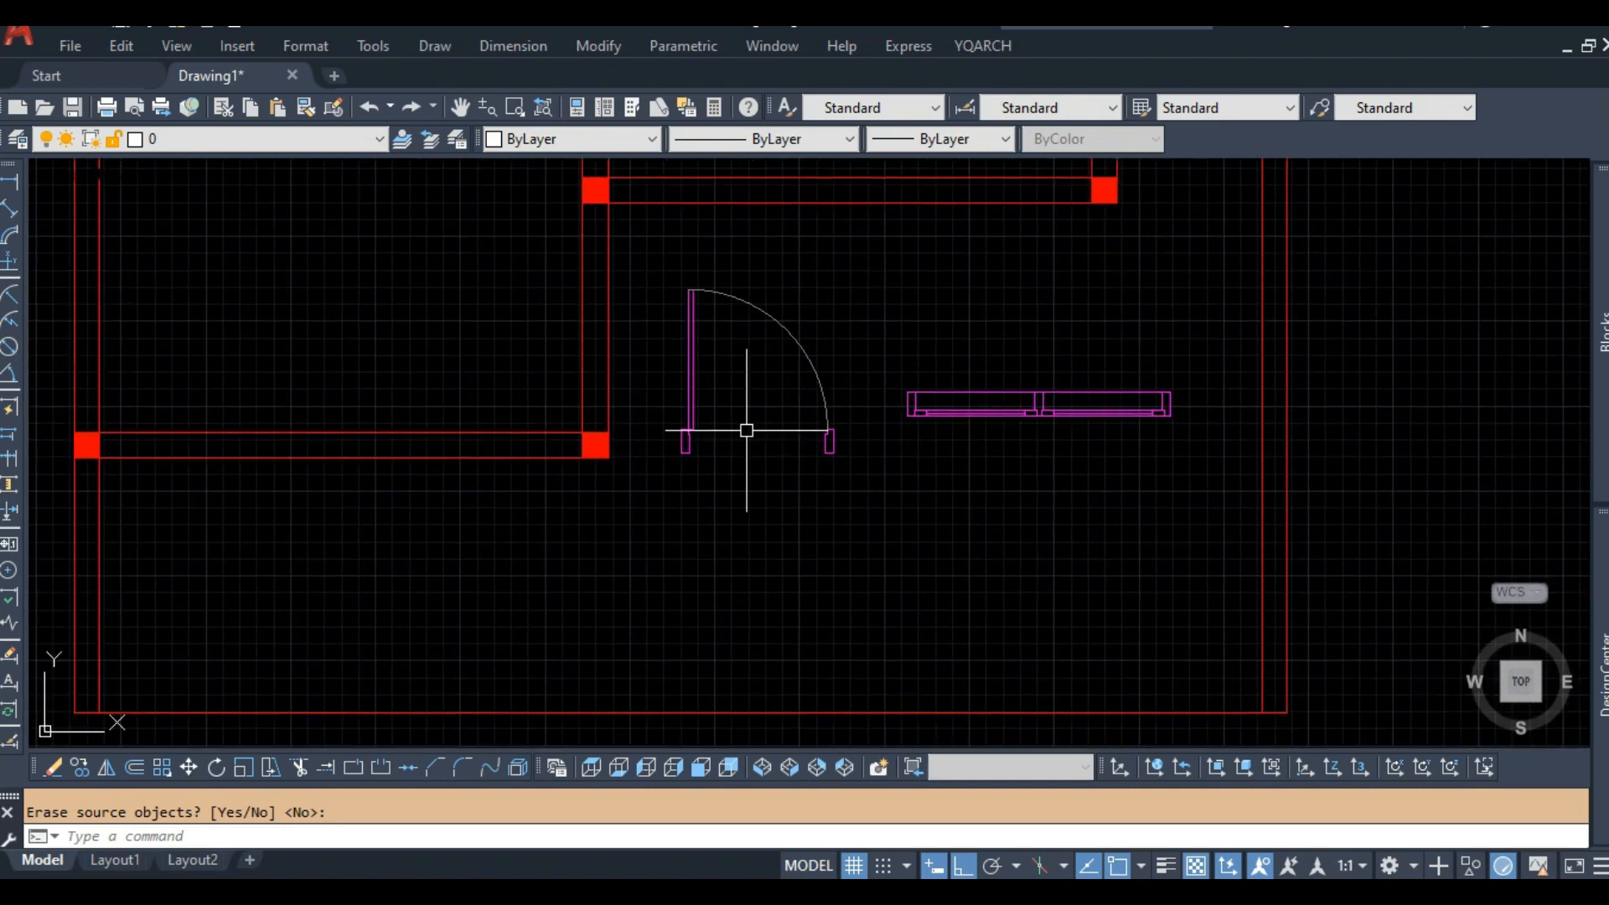
pyautogui.scroll(2, 751, 423)
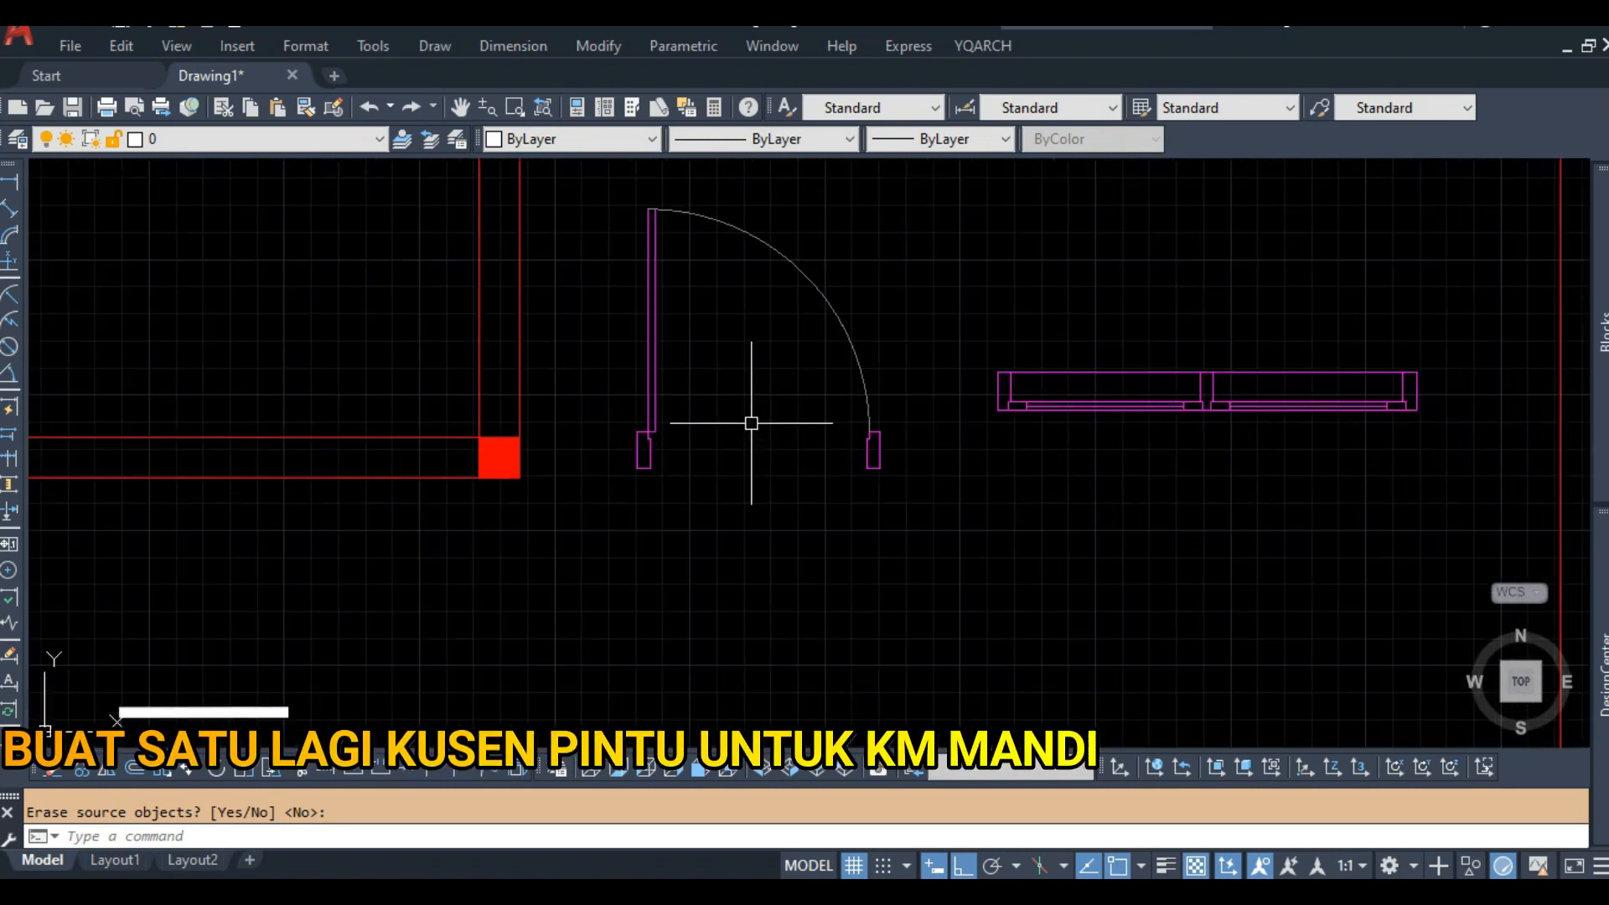
pyautogui.click(596, 193)
pyautogui.click(898, 495)
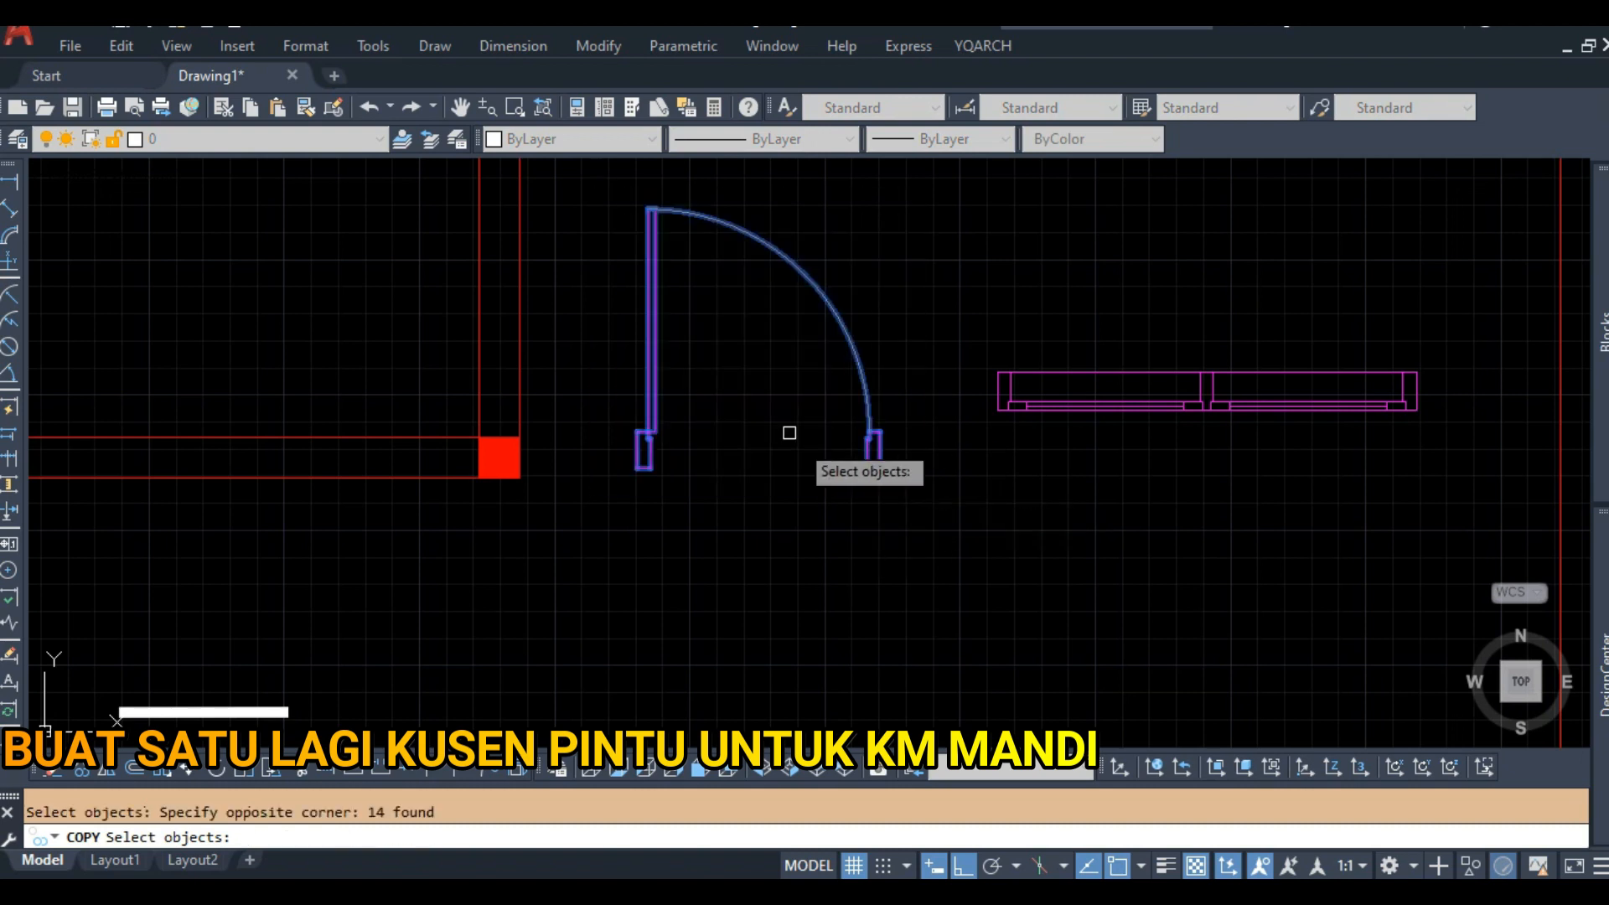
pyautogui.press('Return')
pyautogui.click(767, 345)
pyautogui.scroll(-2, 764, 434)
pyautogui.moveTo(766, 492); pyautogui.dragTo(765, 392, button='middle')
pyautogui.scroll(2, 769, 471)
pyautogui.click(758, 495)
pyautogui.press('Escape')
# Erase the swing arc from the copied door.
pyautogui.click(811, 411)
pyautogui.click(753, 461)
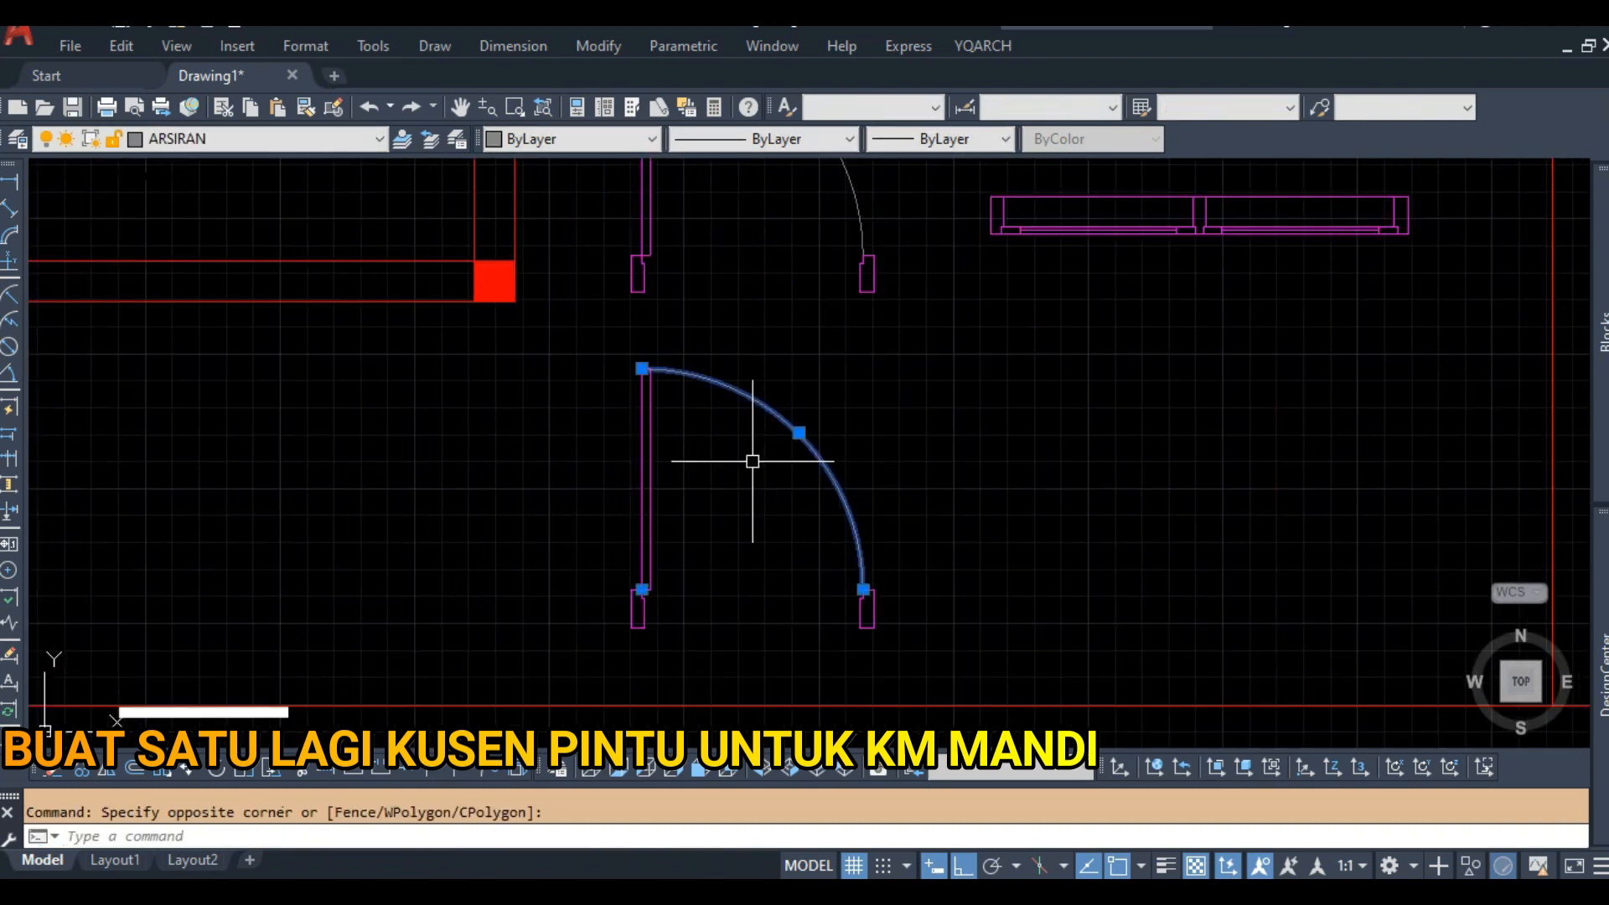
# Stretch the copied door's right jamb horizontally to resize the opening for the bathroom door.
pyautogui.moveTo(754, 563); pyautogui.dragTo(809, 492, button='middle')
pyautogui.scroll(2, 818, 492)
pyautogui.click(977, 456)
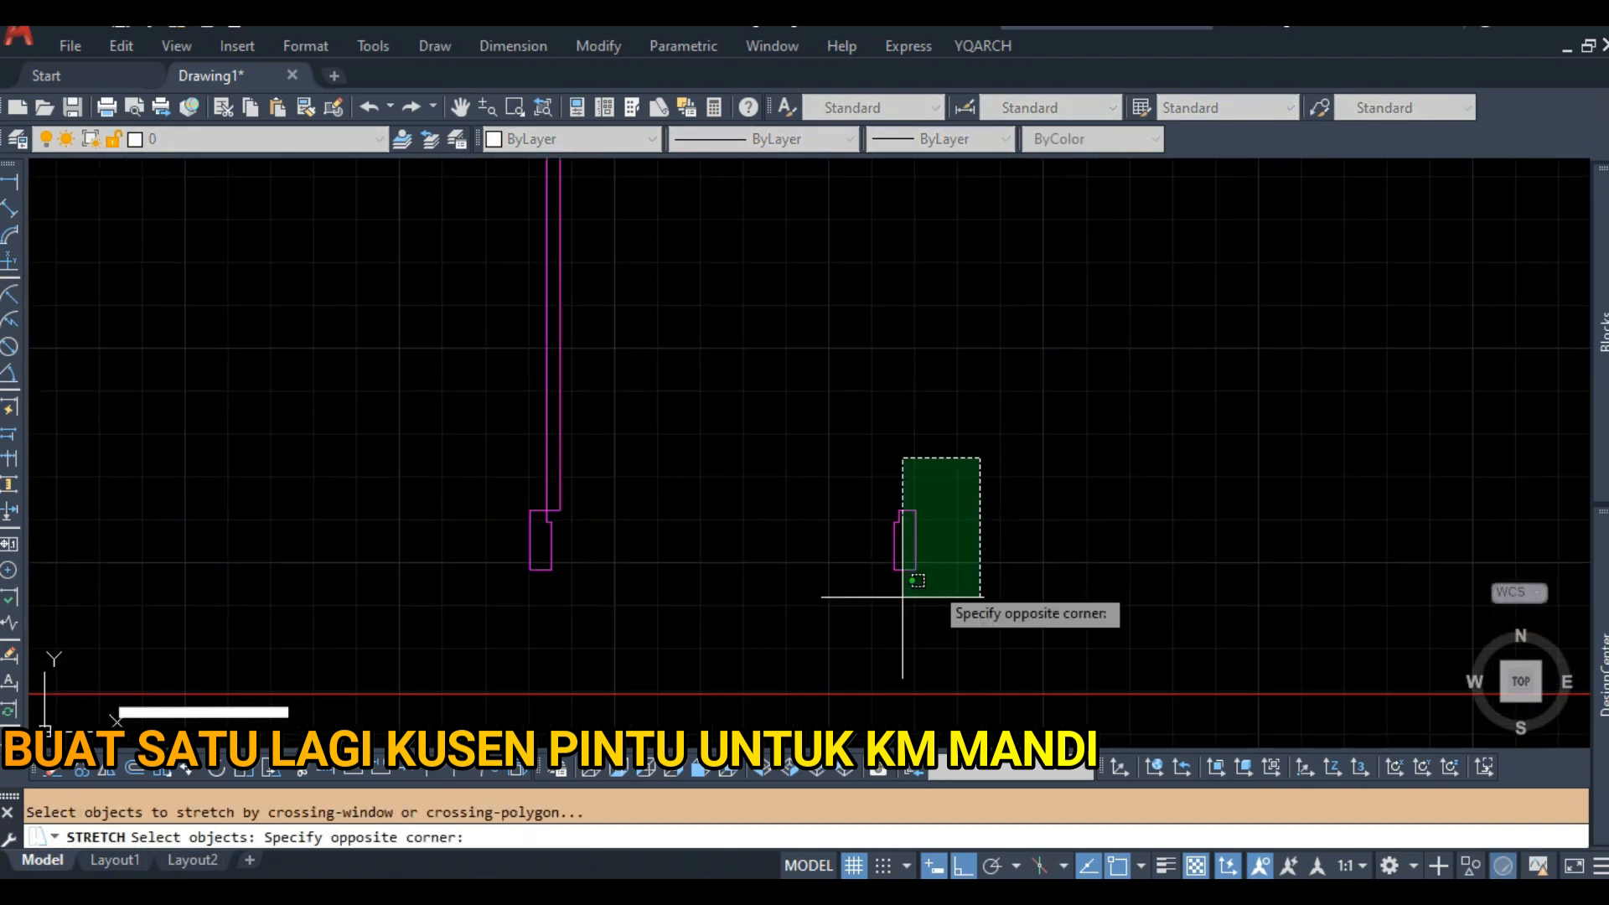
pyautogui.click(898, 593)
pyautogui.press('Return')
pyautogui.click(954, 625)
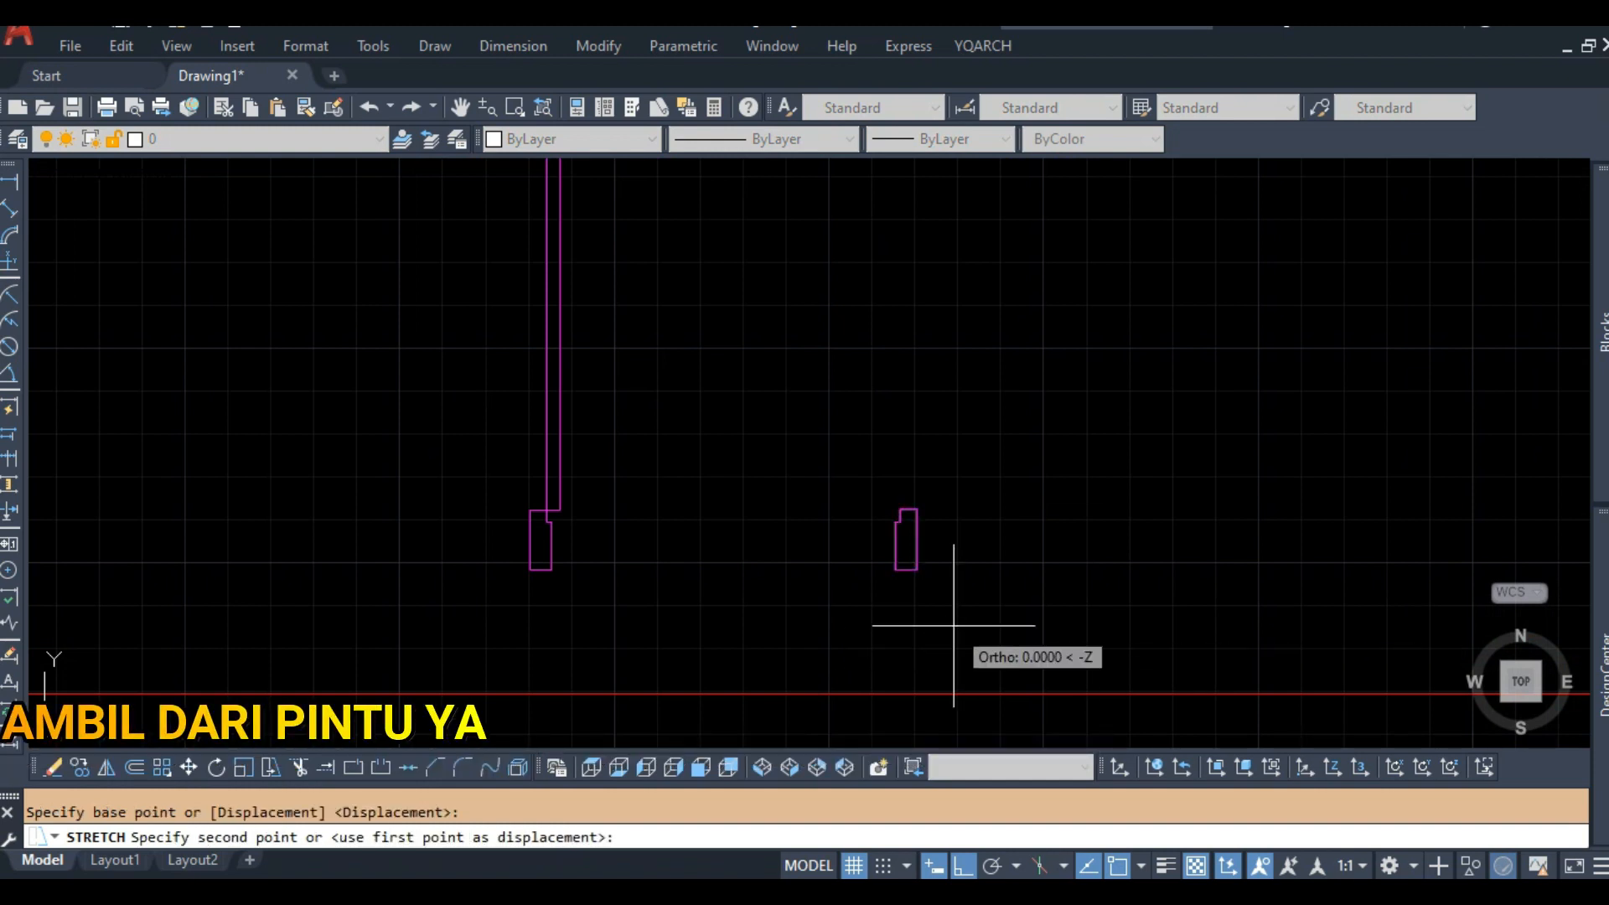
# Finish resizing the smaller door's frame opening and stretch its door leaf's upper end by 20 units.
pyautogui.press('Return')
pyautogui.moveTo(706, 450); pyautogui.dragTo(738, 491, button='middle')
pyautogui.press('Return')
pyautogui.click(647, 249)
pyautogui.click(509, 167)
pyautogui.press('Return')
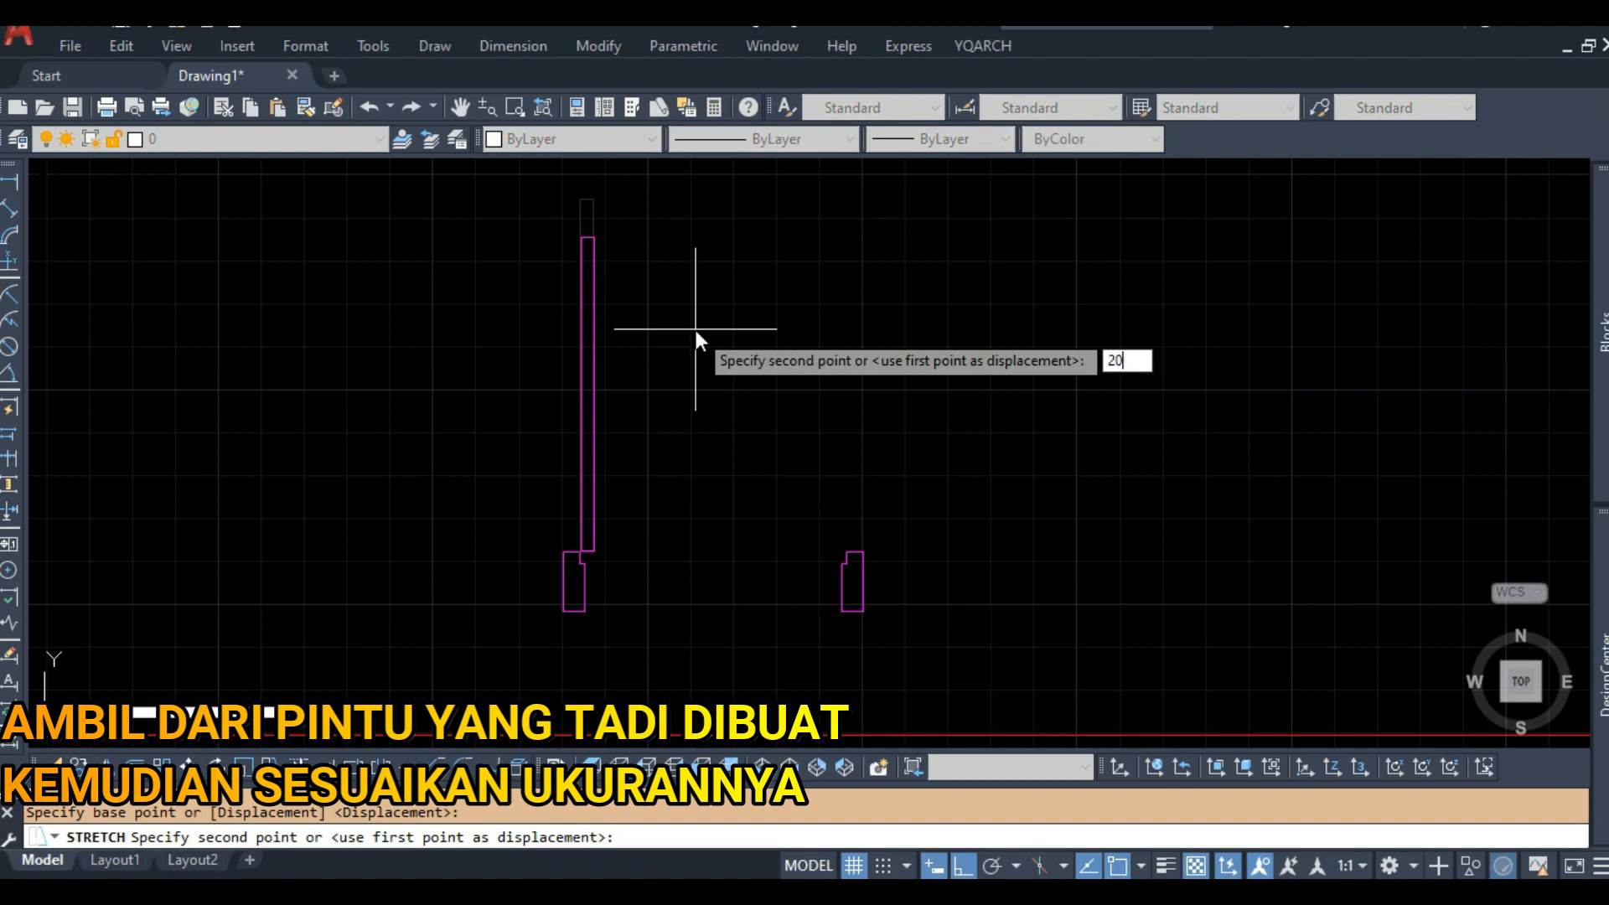
pyautogui.press('Return')
# Draw a circle centred on the smaller door leaf's hinge corner, with its radius reaching the opposite jamb.
pyautogui.write('c')
pyautogui.press('Return')
pyautogui.scroll(3, 536, 557)
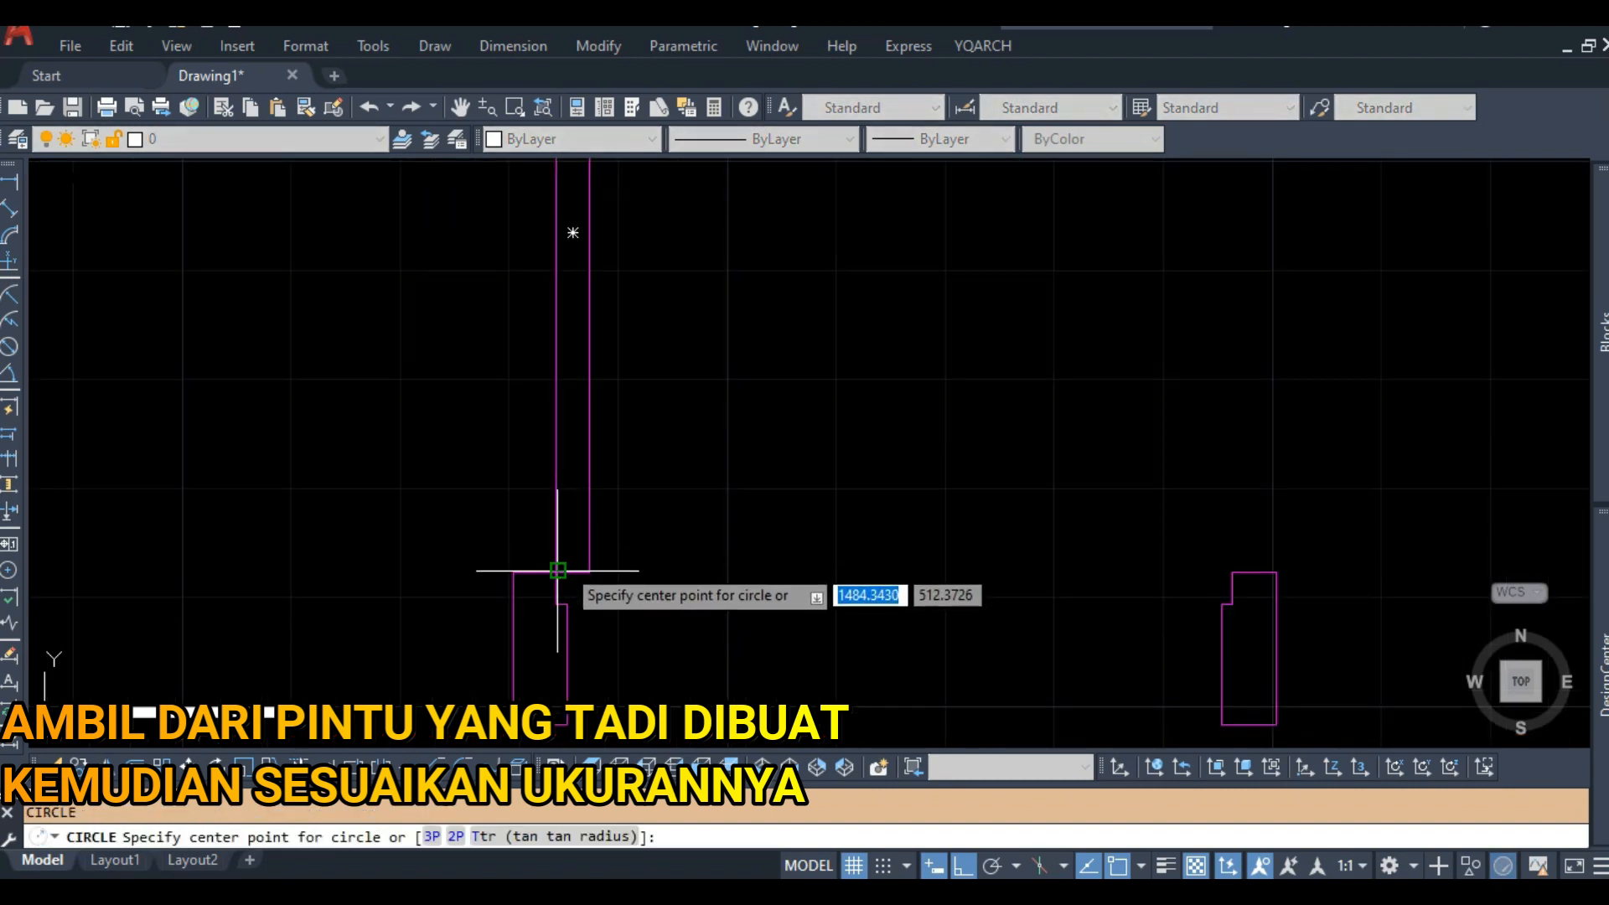
pyautogui.click(550, 568)
pyautogui.scroll(-3, 1016, 560)
pyautogui.moveTo(957, 508); pyautogui.dragTo(912, 481, button='middle')
# Trim the circle against the door leaf and the opposite jamb, leaving a quarter-circle swing arc.
pyautogui.write('tr')
pyautogui.press('Return')
pyautogui.scroll(2, 1079, 548)
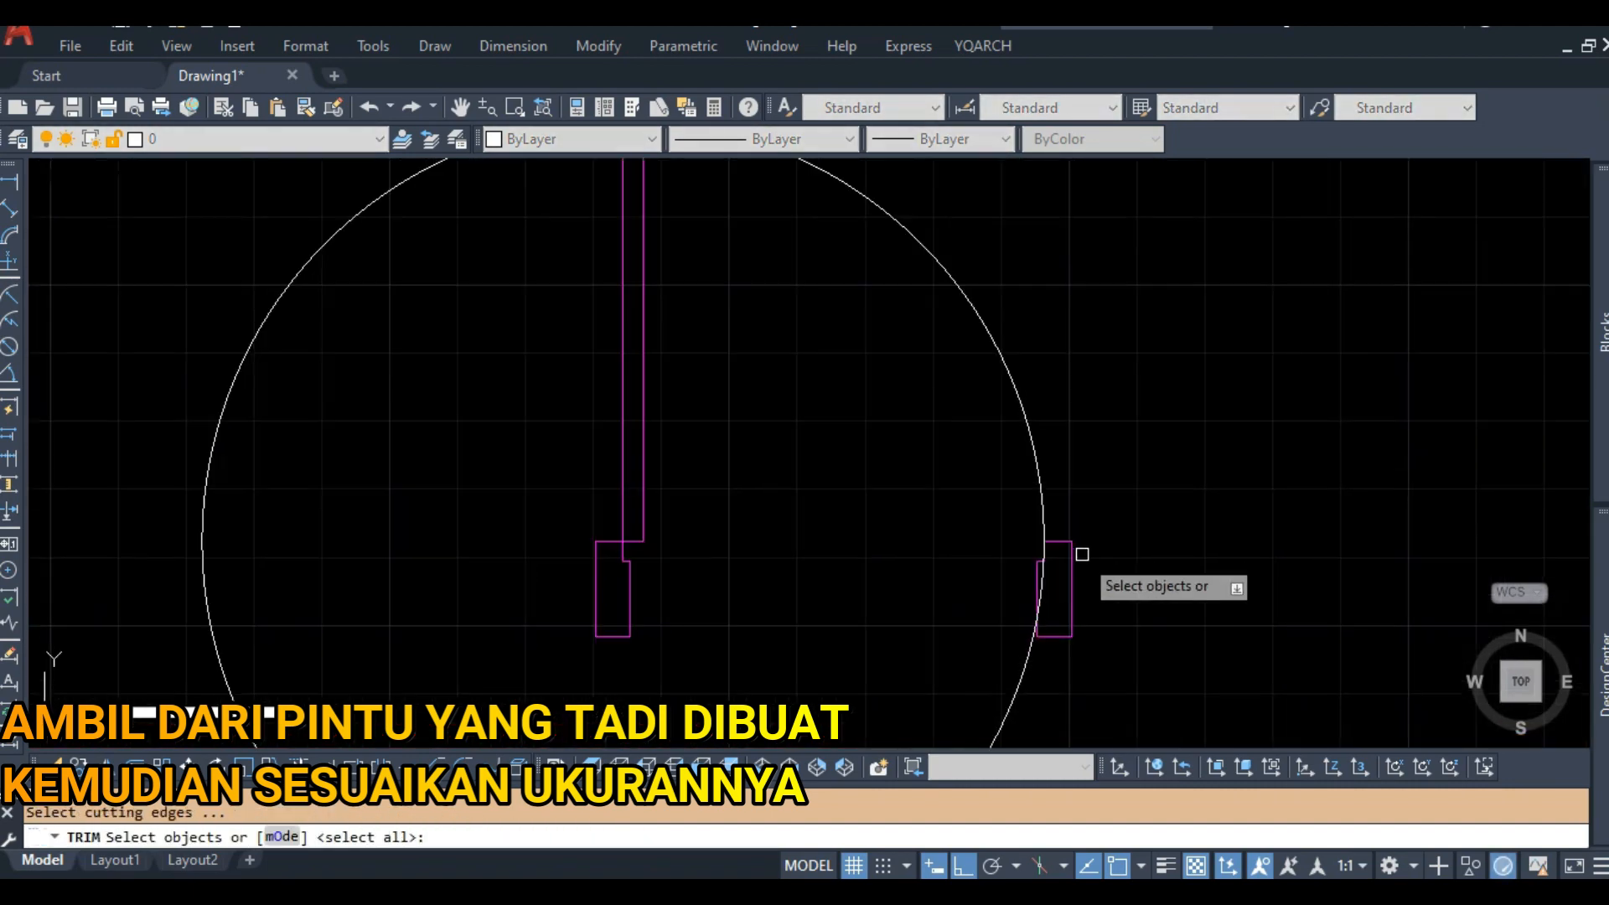
pyautogui.click(1070, 543)
pyautogui.scroll(-3, 1014, 546)
pyautogui.scroll(5, 830, 319)
pyautogui.scroll(3, 736, 436)
pyautogui.click(730, 421)
pyautogui.scroll(-6, 719, 395)
pyautogui.press('Return')
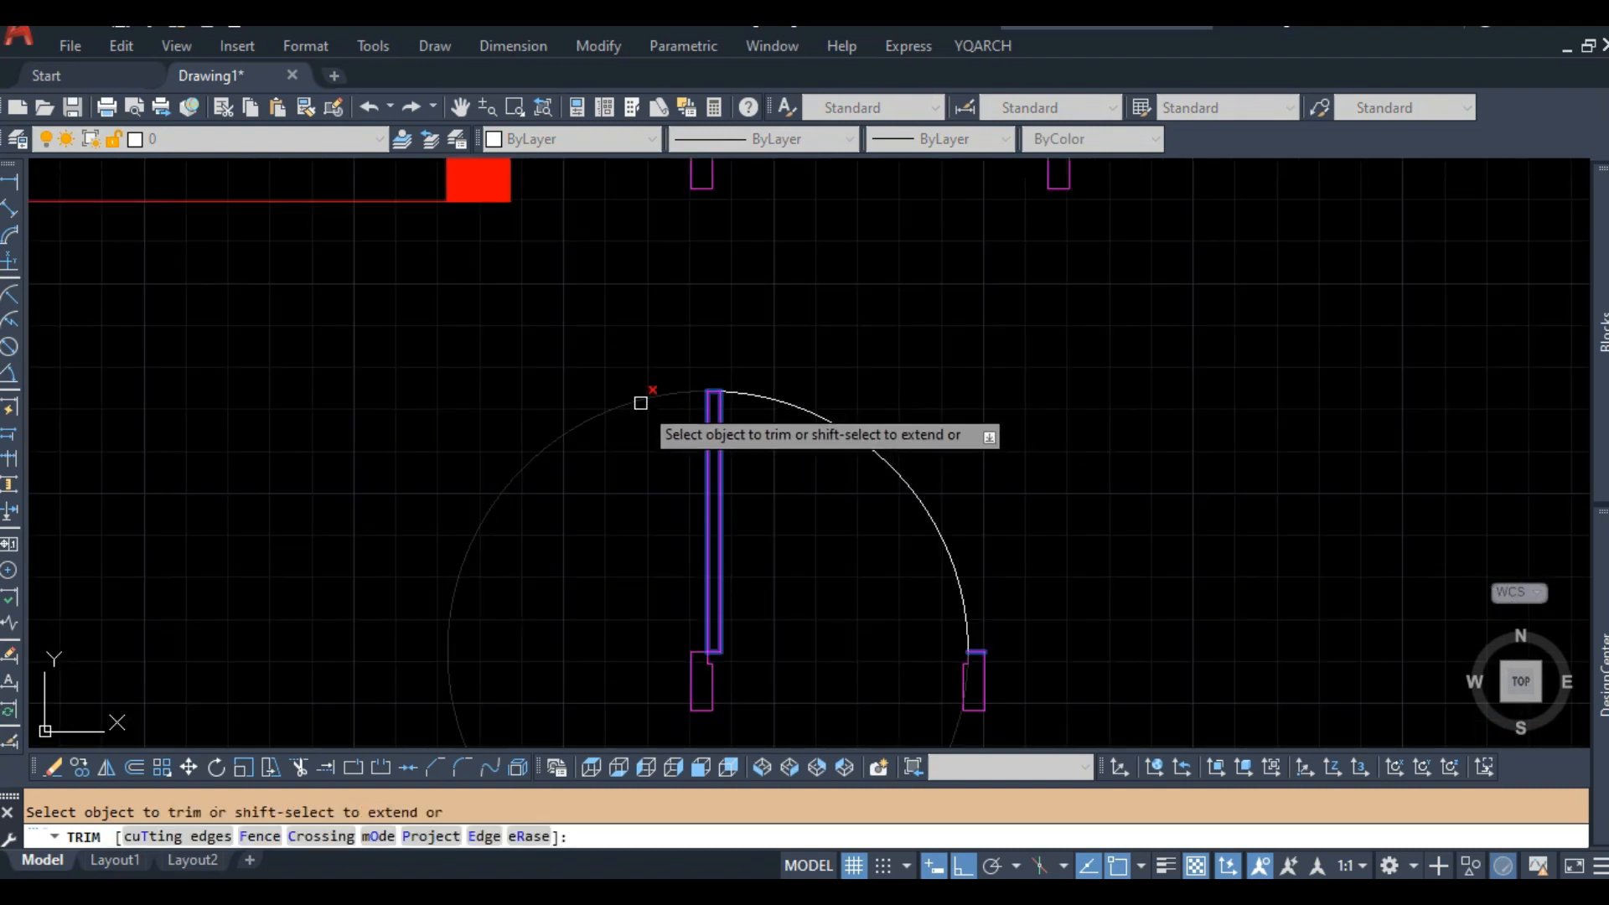
pyautogui.click(643, 403)
pyautogui.press('Return')
# Match the properties of the larger door's swing arc onto the smaller door's arc.
pyautogui.scroll(-3, 704, 405)
pyautogui.click(762, 428)
pyautogui.press('Return')
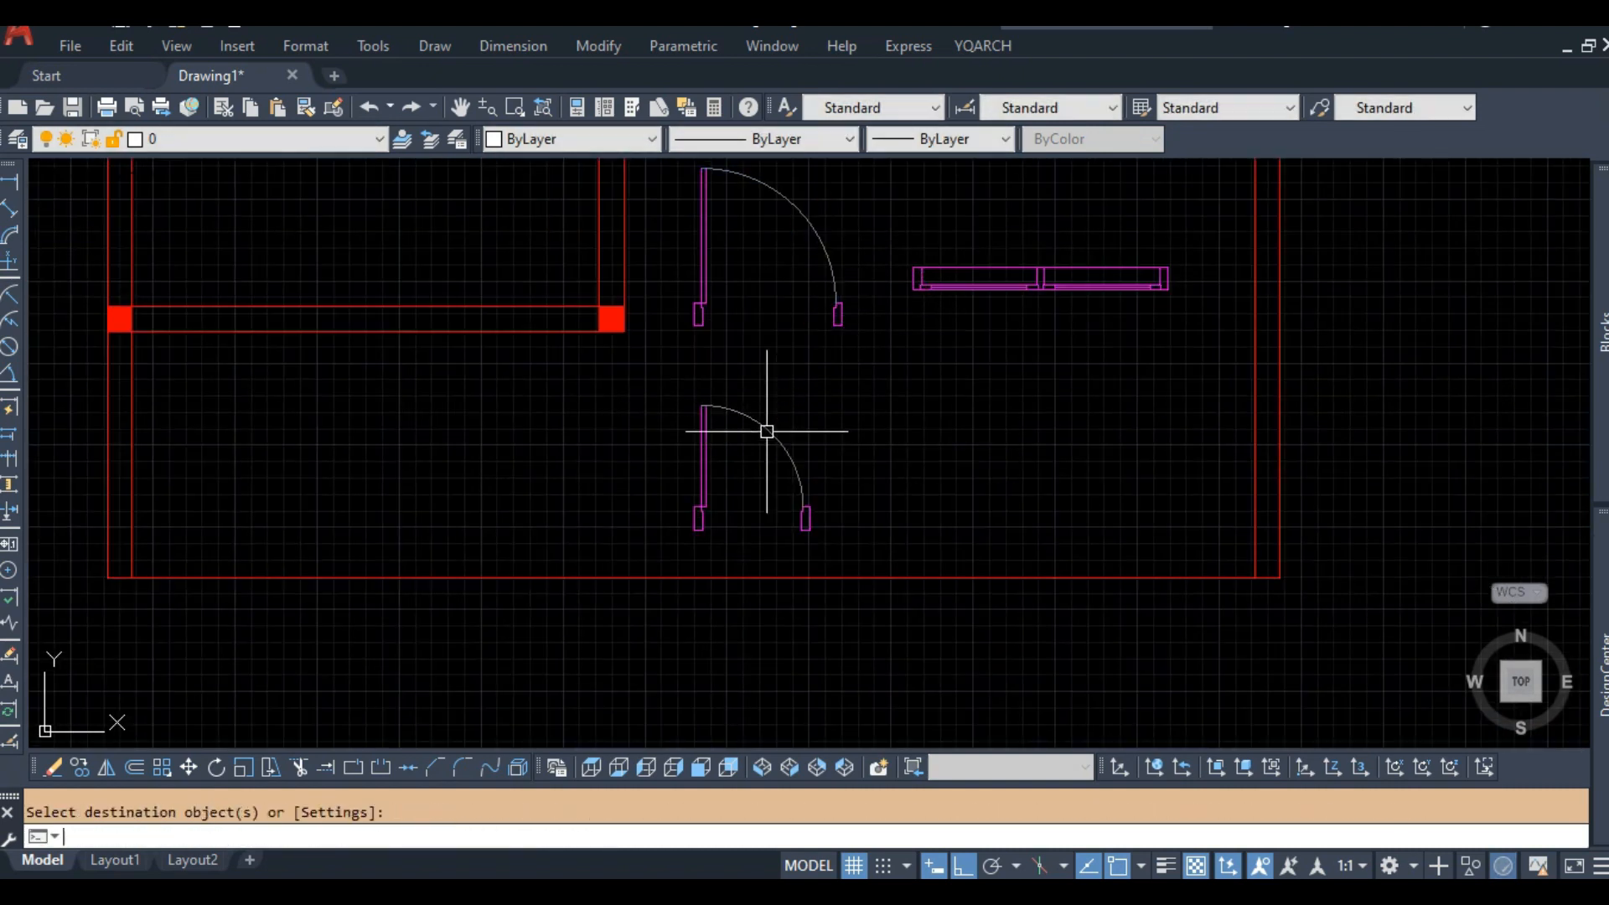
pyautogui.scroll(-3, 762, 428)
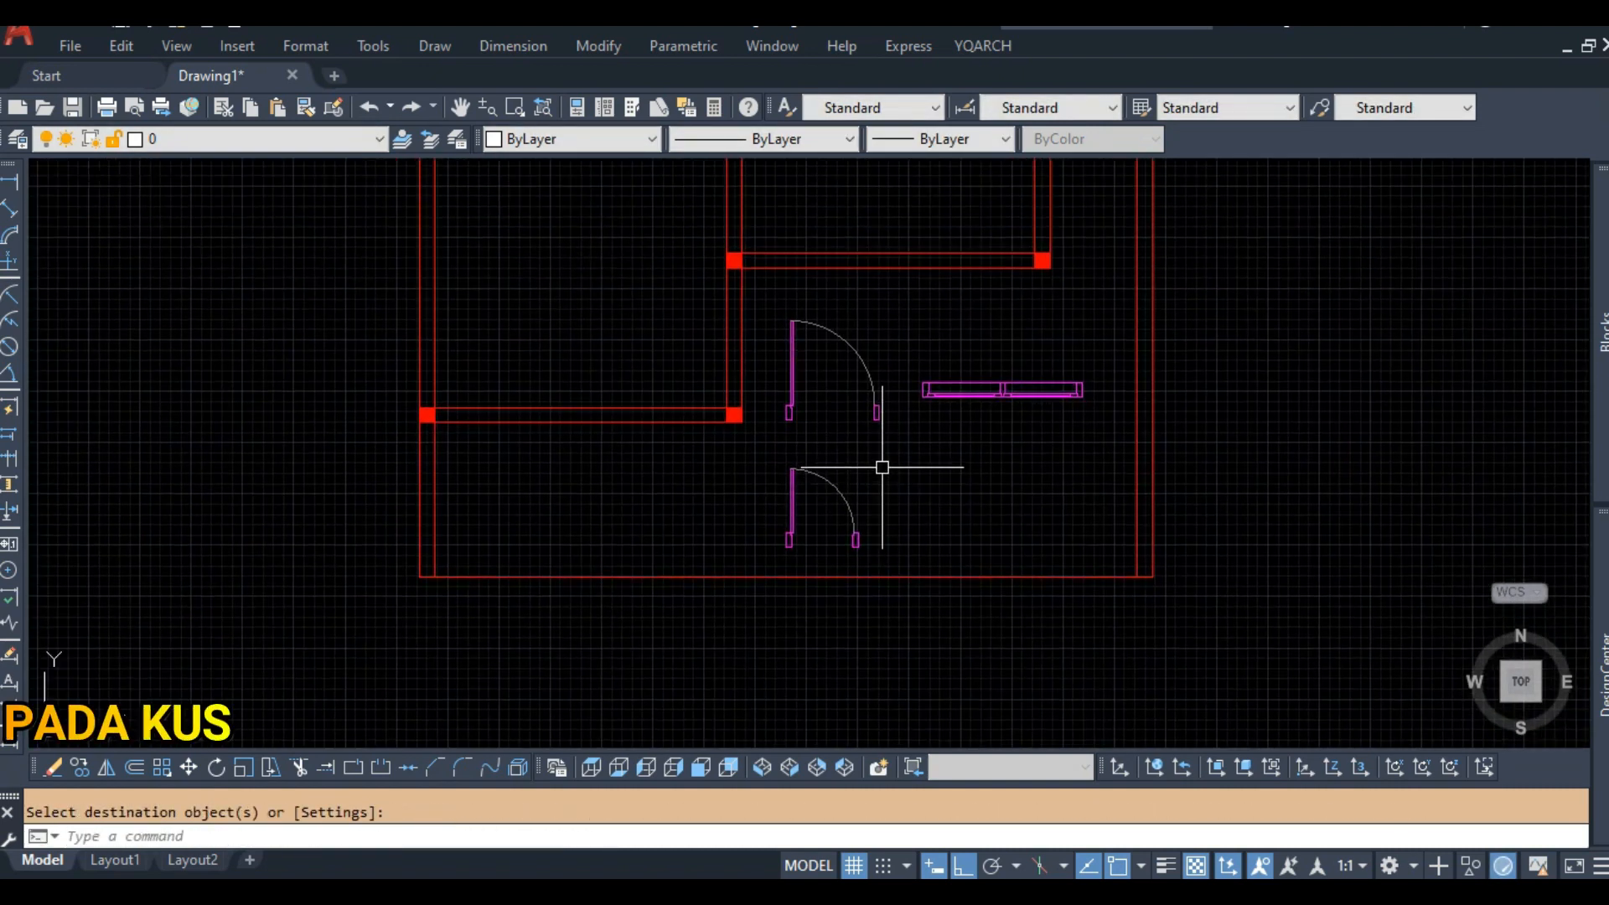
# Copy the left half of the double window, including its middle post, to the space below it.
pyautogui.scroll(5, 962, 441)
pyautogui.write('co')
pyautogui.press('Return')
pyautogui.click(501, 204)
pyautogui.click(1340, 525)
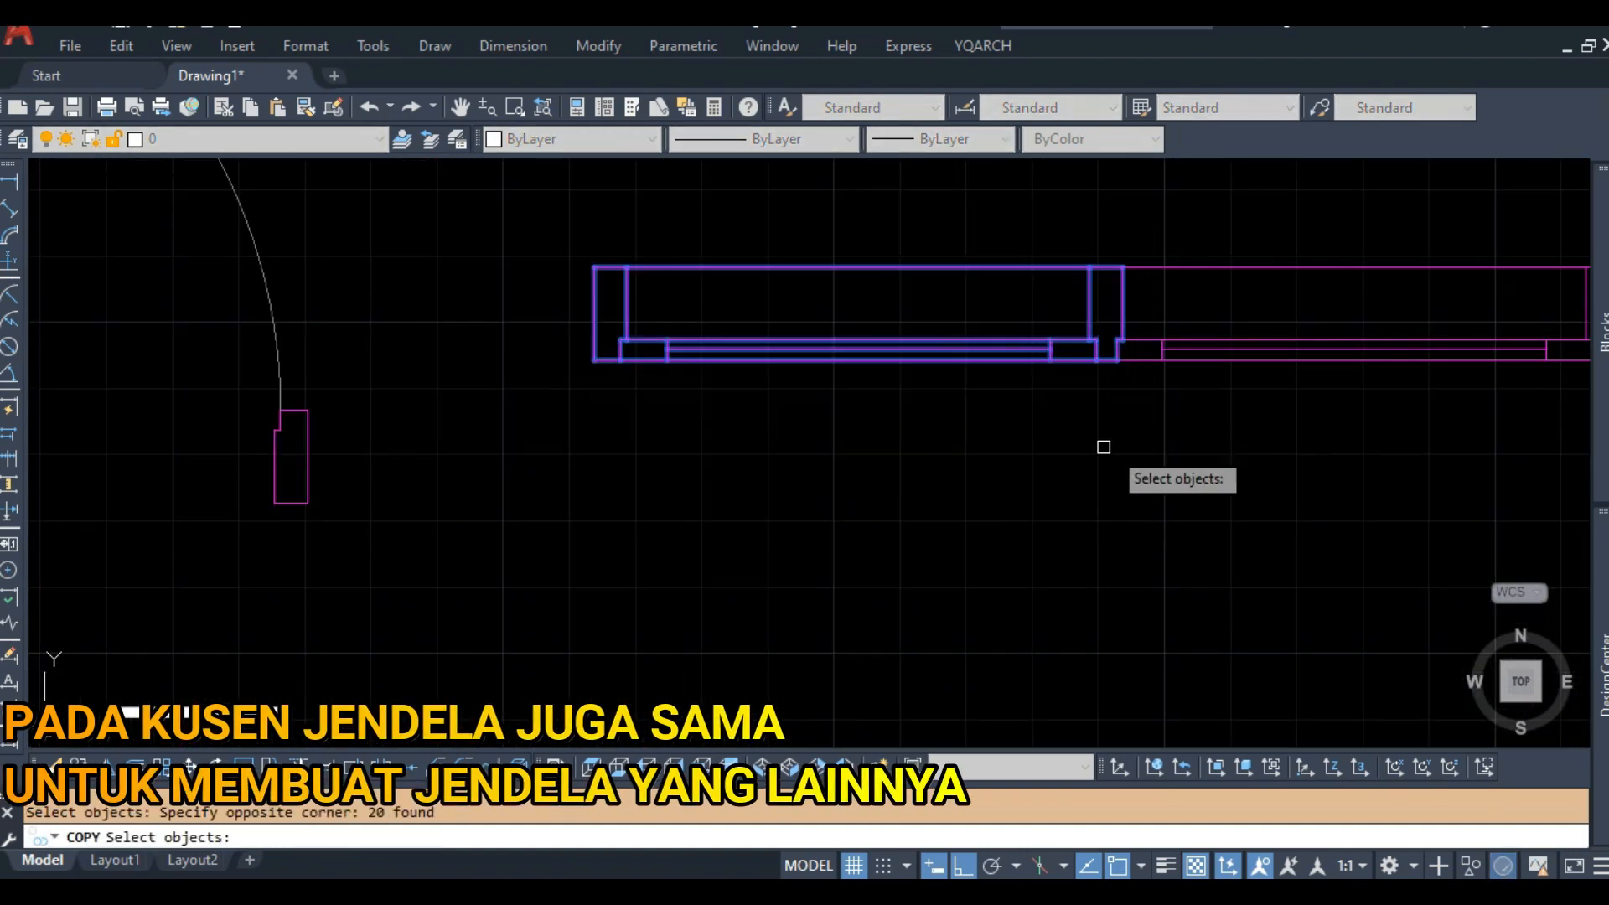
pyautogui.press('Return')
pyautogui.click(1097, 361)
pyautogui.moveTo(970, 611); pyautogui.dragTo(962, 503, button='middle')
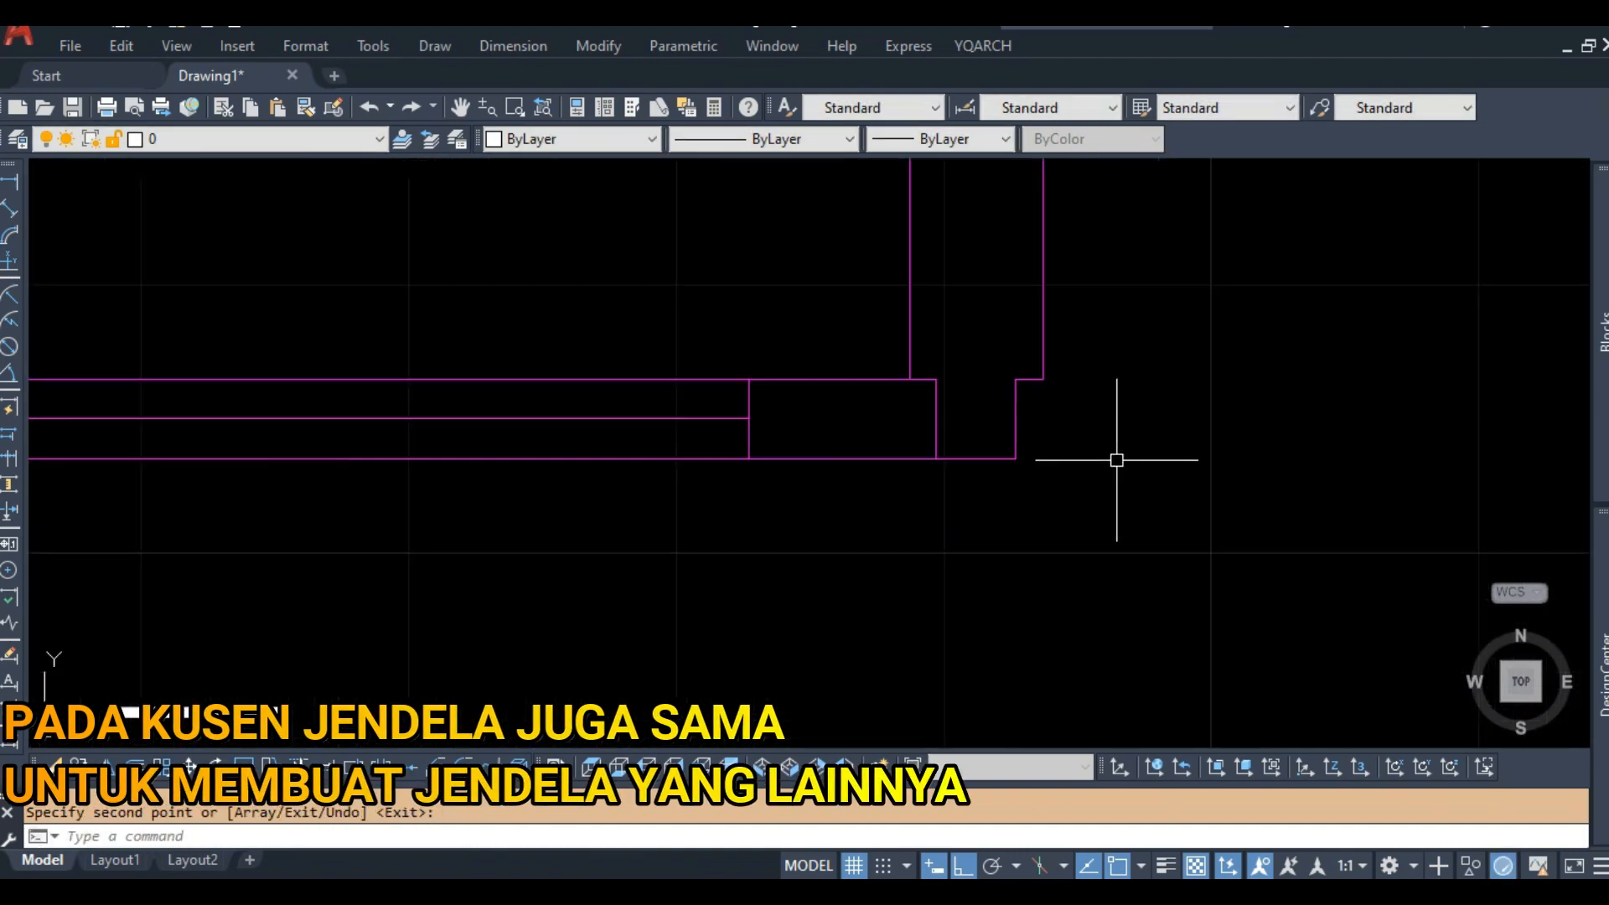
# Square off the copied window frame's outer corner with a zero-radius fillet and erase the leftover notch lines.
pyautogui.write('f')
pyautogui.press('Return')
pyautogui.click(996, 459)
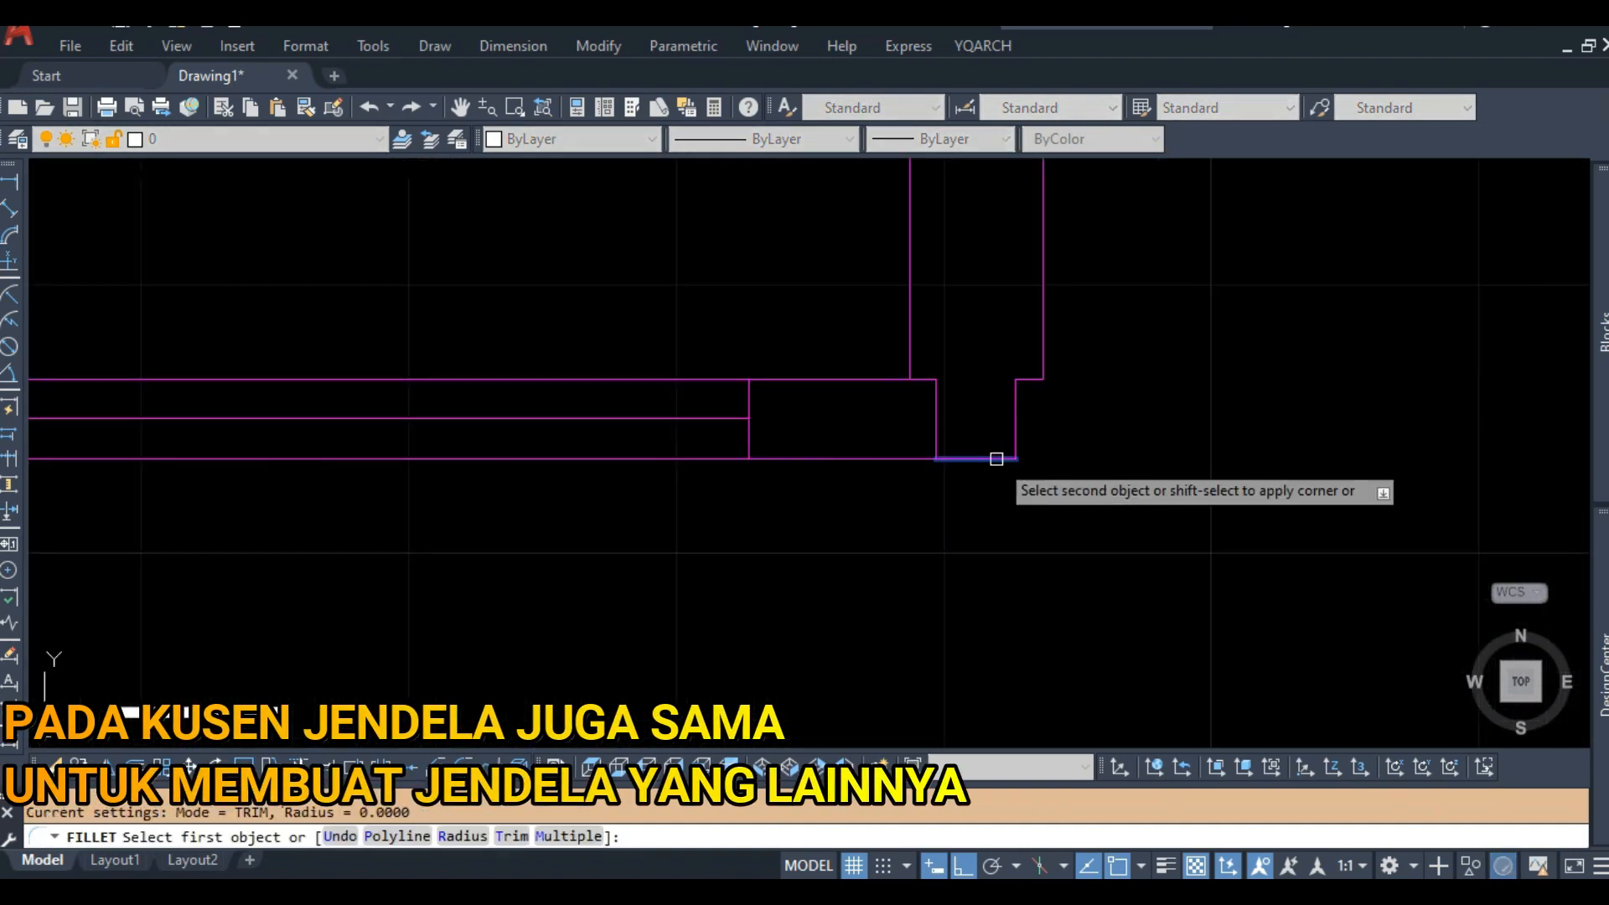
pyautogui.click(1042, 360)
pyautogui.click(986, 347)
pyautogui.click(1092, 496)
pyautogui.write('e')
pyautogui.press('Return')
# Stretch the right end of the copied single window inward by 10 units to narrow it.
pyautogui.scroll(-10, 1097, 487)
pyautogui.moveTo(1128, 492); pyautogui.dragTo(1040, 544, button='middle')
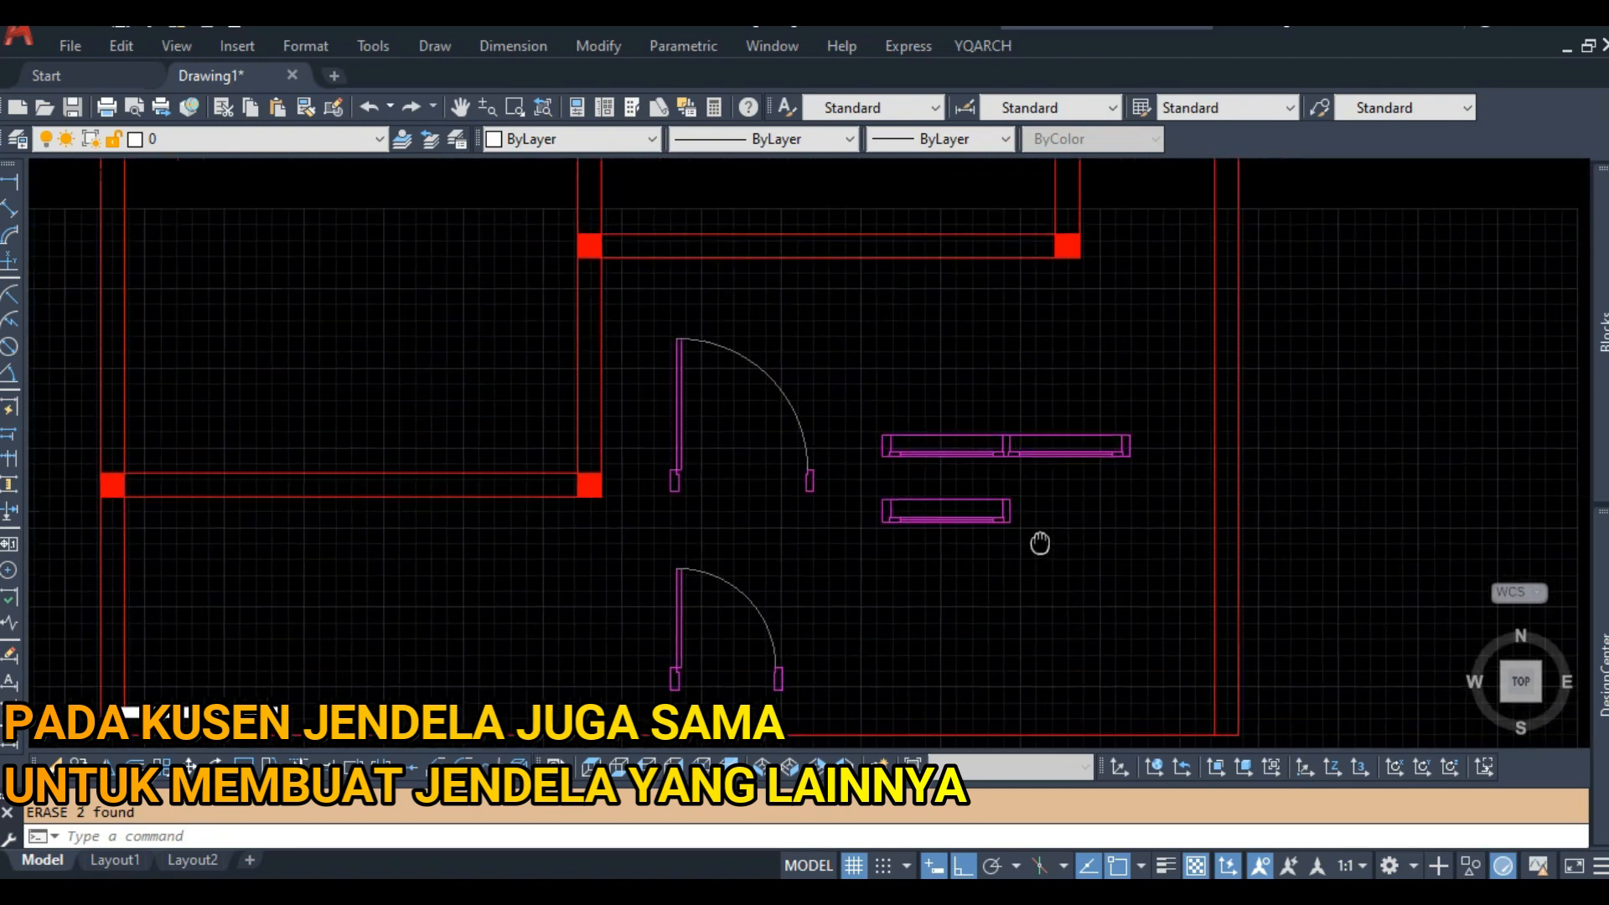
pyautogui.scroll(-4, 960, 628)
pyautogui.scroll(4, 961, 627)
pyautogui.write('s')
pyautogui.press('Return')
pyautogui.scroll(6, 960, 608)
pyautogui.moveTo(927, 628); pyautogui.dragTo(1006, 514, button='middle')
pyautogui.click(1067, 444)
pyautogui.click(779, 633)
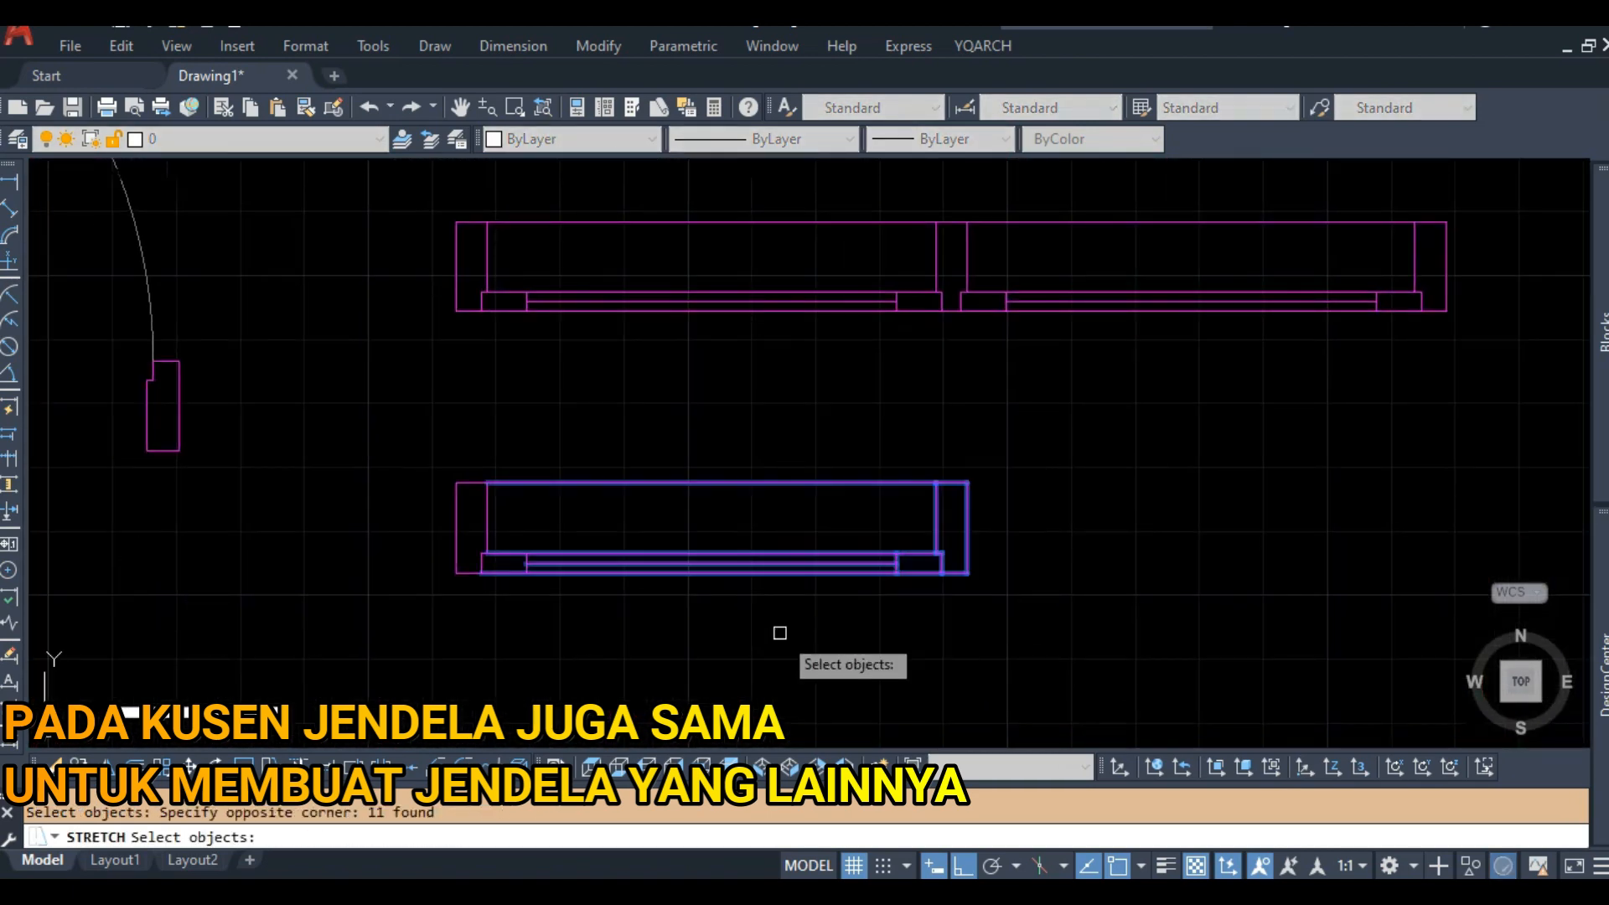
pyautogui.press('Return')
pyautogui.click(911, 647)
pyautogui.write('10')
pyautogui.press('Return')
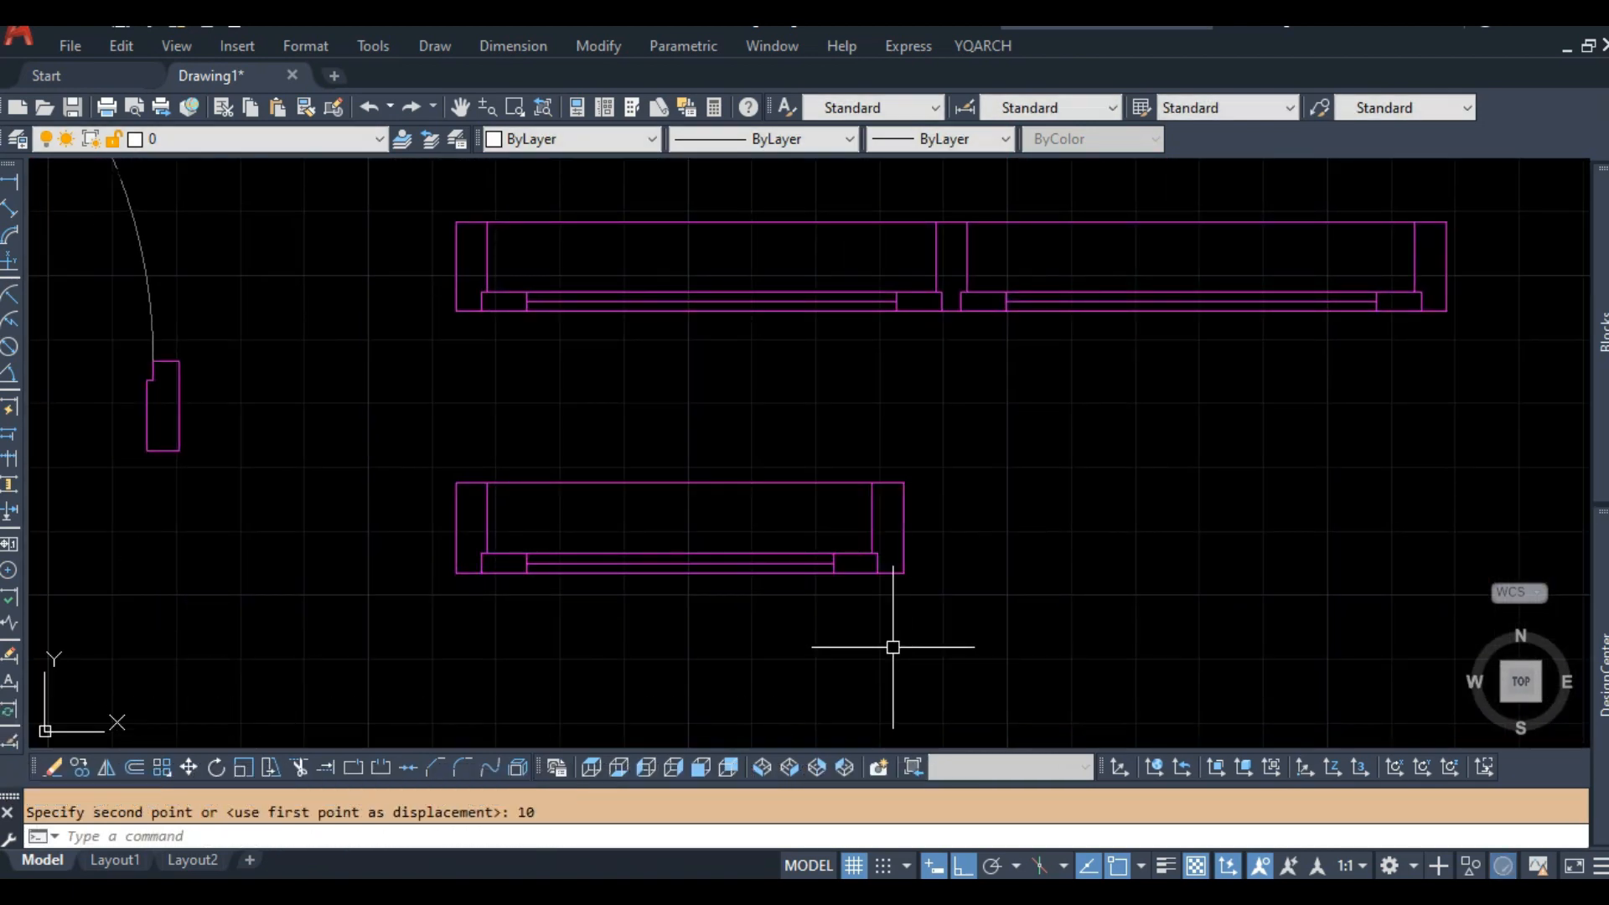
pyautogui.scroll(-10, 862, 587)
pyautogui.moveTo(838, 424)
pyautogui.mouseDown(button='middle')
pyautogui.moveTo(834, 529)
pyautogui.moveTo(854, 426)
pyautogui.mouseUp(button='middle')
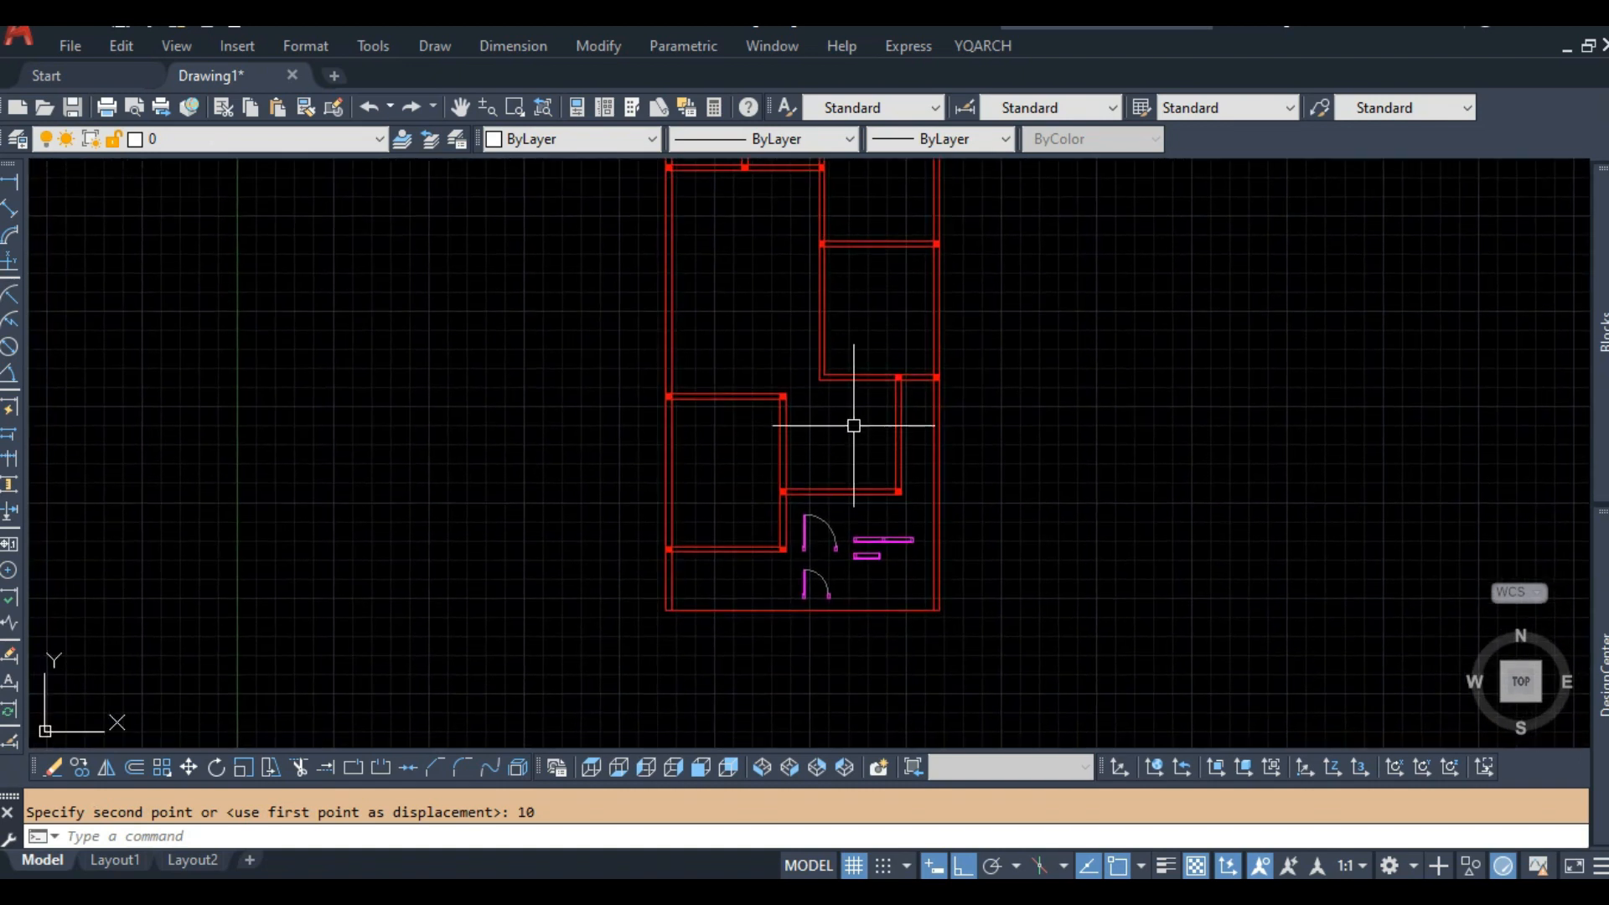
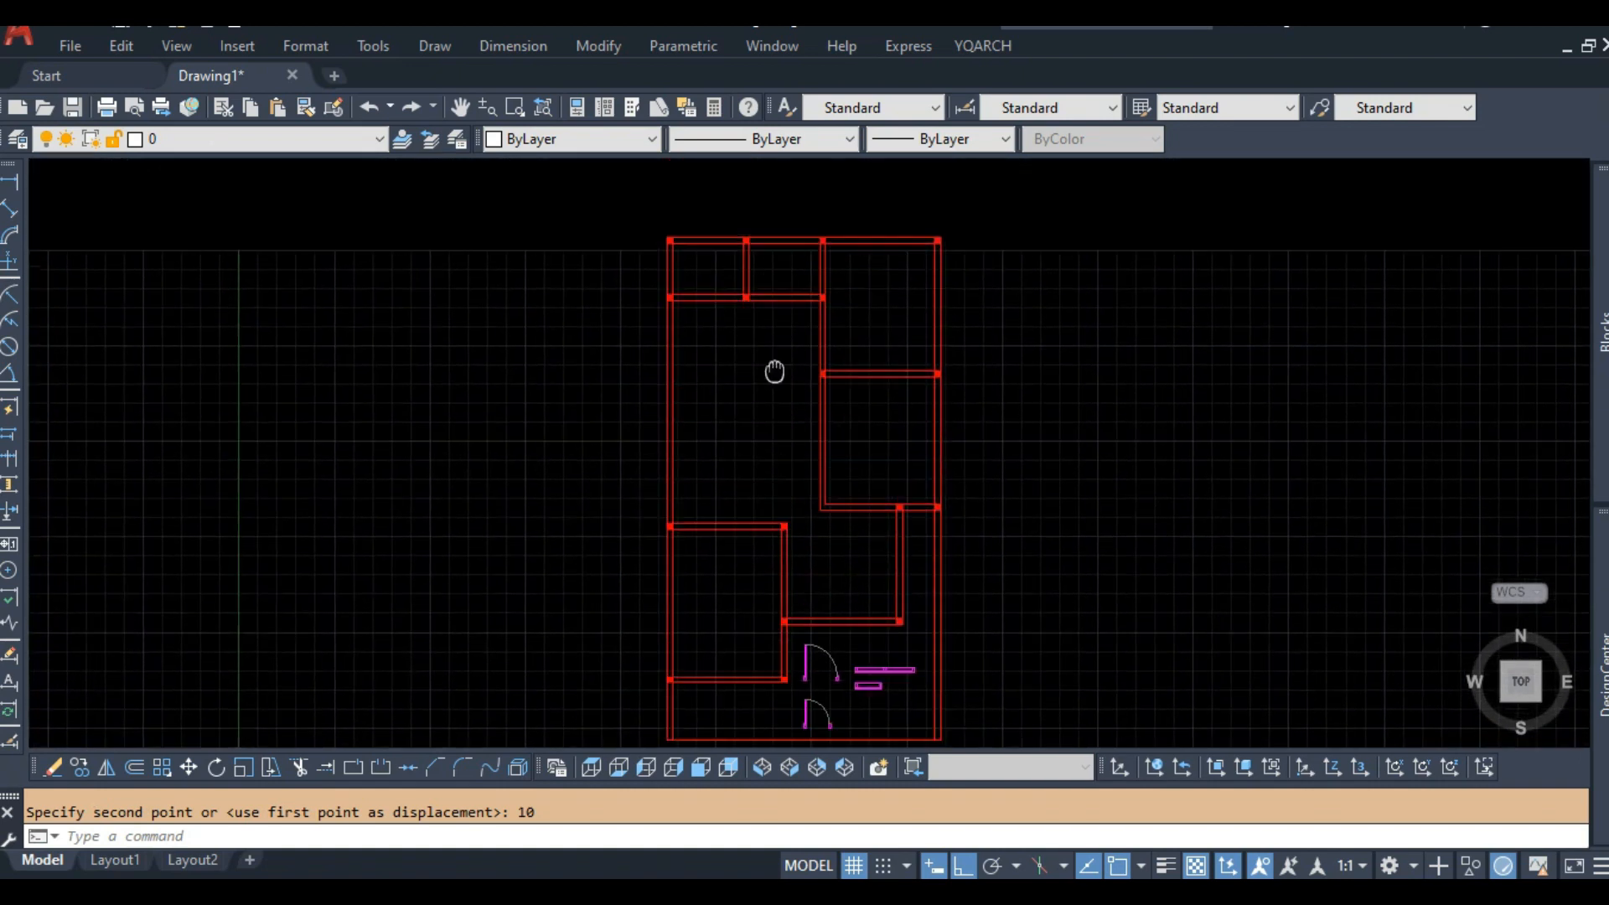
pyautogui.scroll(6, 755, 402)
pyautogui.write('o')
pyautogui.press('Return')
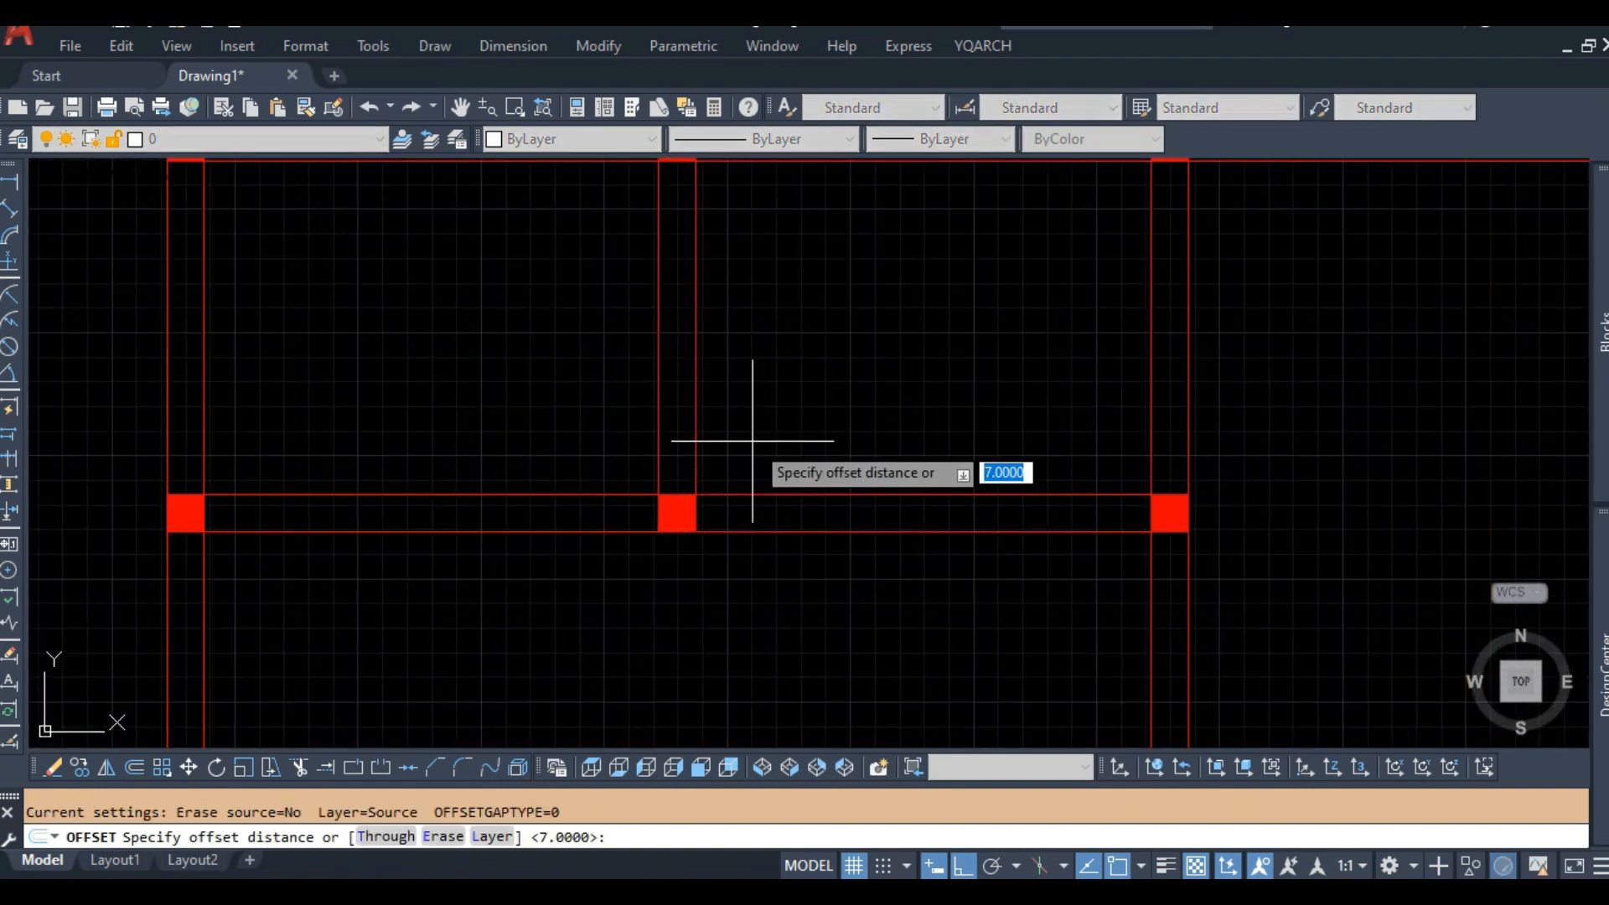
pyautogui.write('1')
pyautogui.press('Return')
pyautogui.click(694, 435)
pyautogui.press('Escape')
# Offset the right line of the partition between the two small upper rooms 100 units to the right.
pyautogui.press('Return')
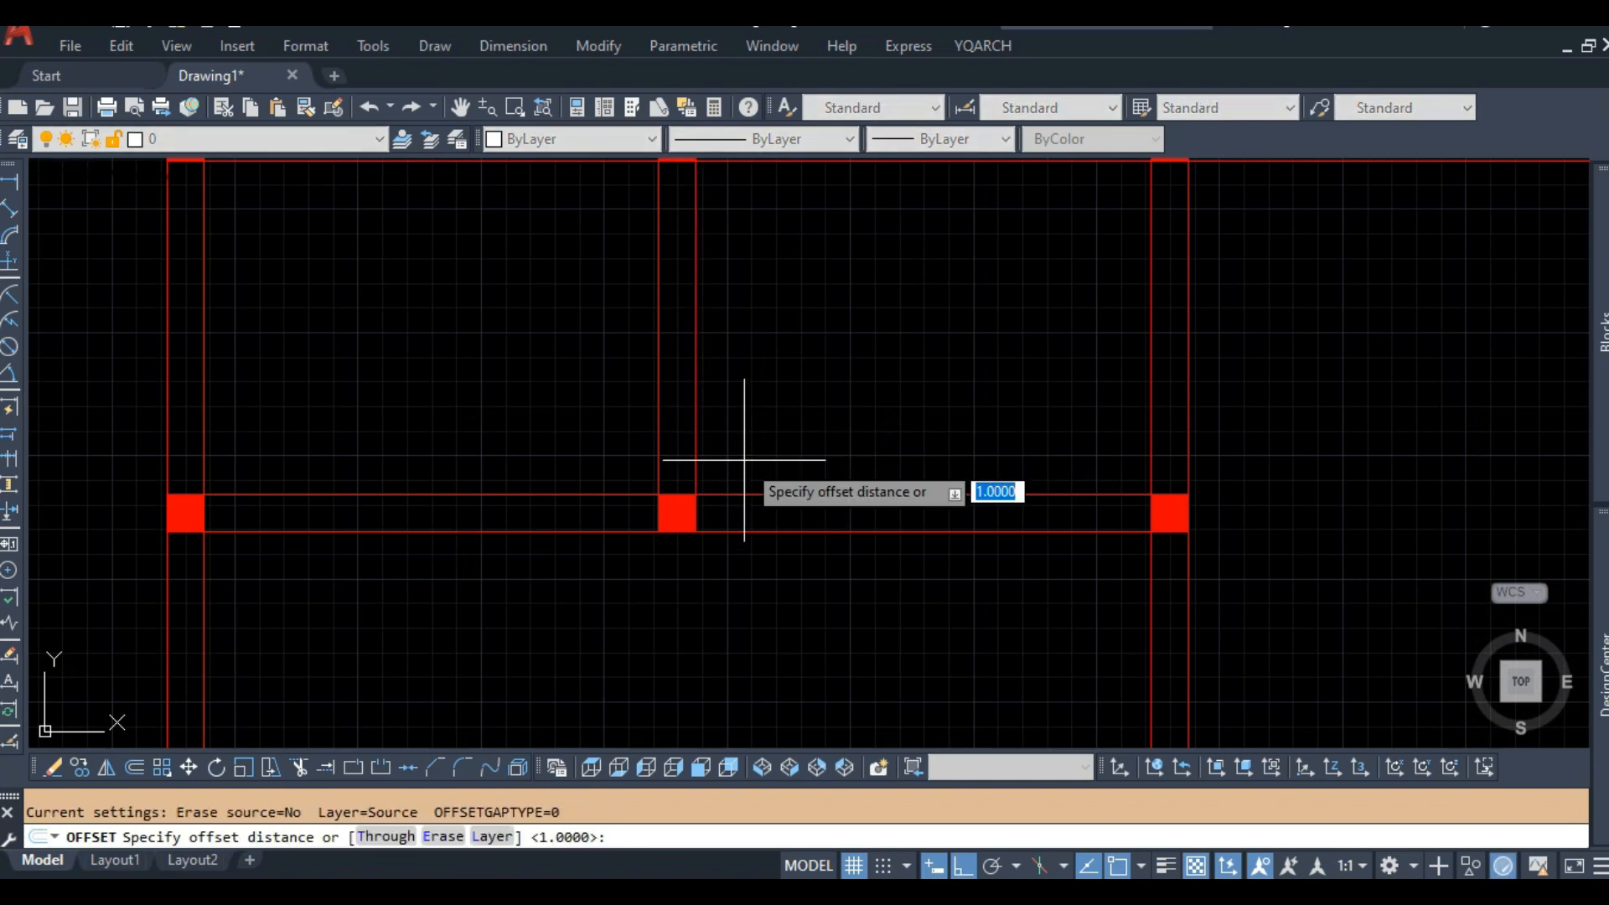
pyautogui.write('100')
pyautogui.press('Return')
pyautogui.click(695, 432)
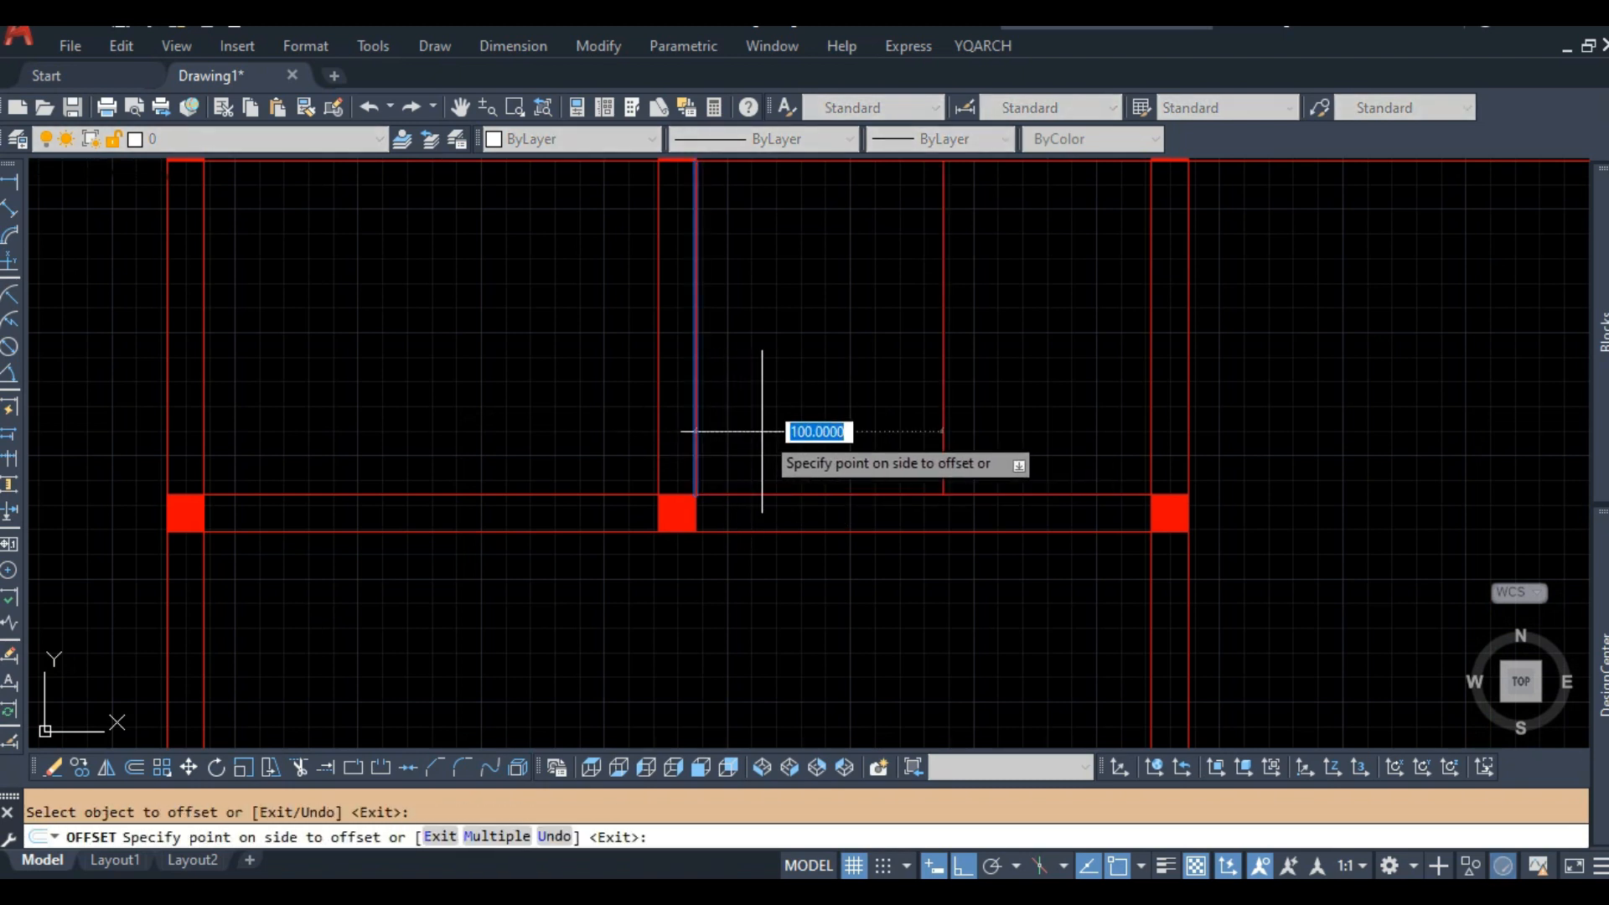
pyautogui.click(798, 431)
pyautogui.press('Return')
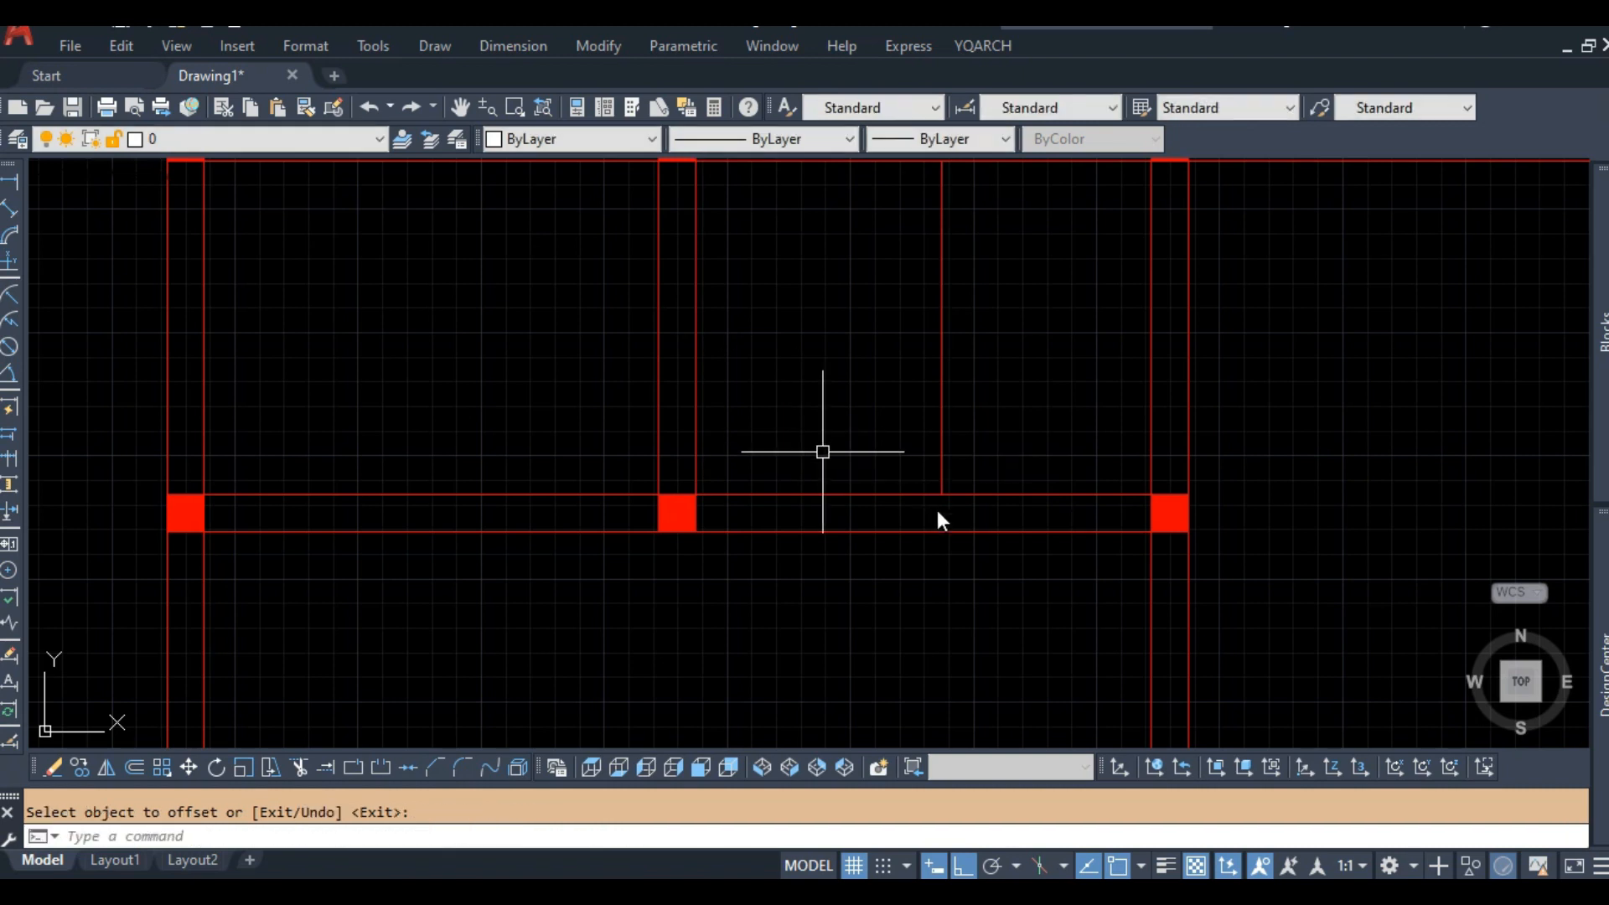
# Extend the offset line down to the lower line of the horizontal wall.
pyautogui.scroll(2, 963, 512)
pyautogui.write('E')
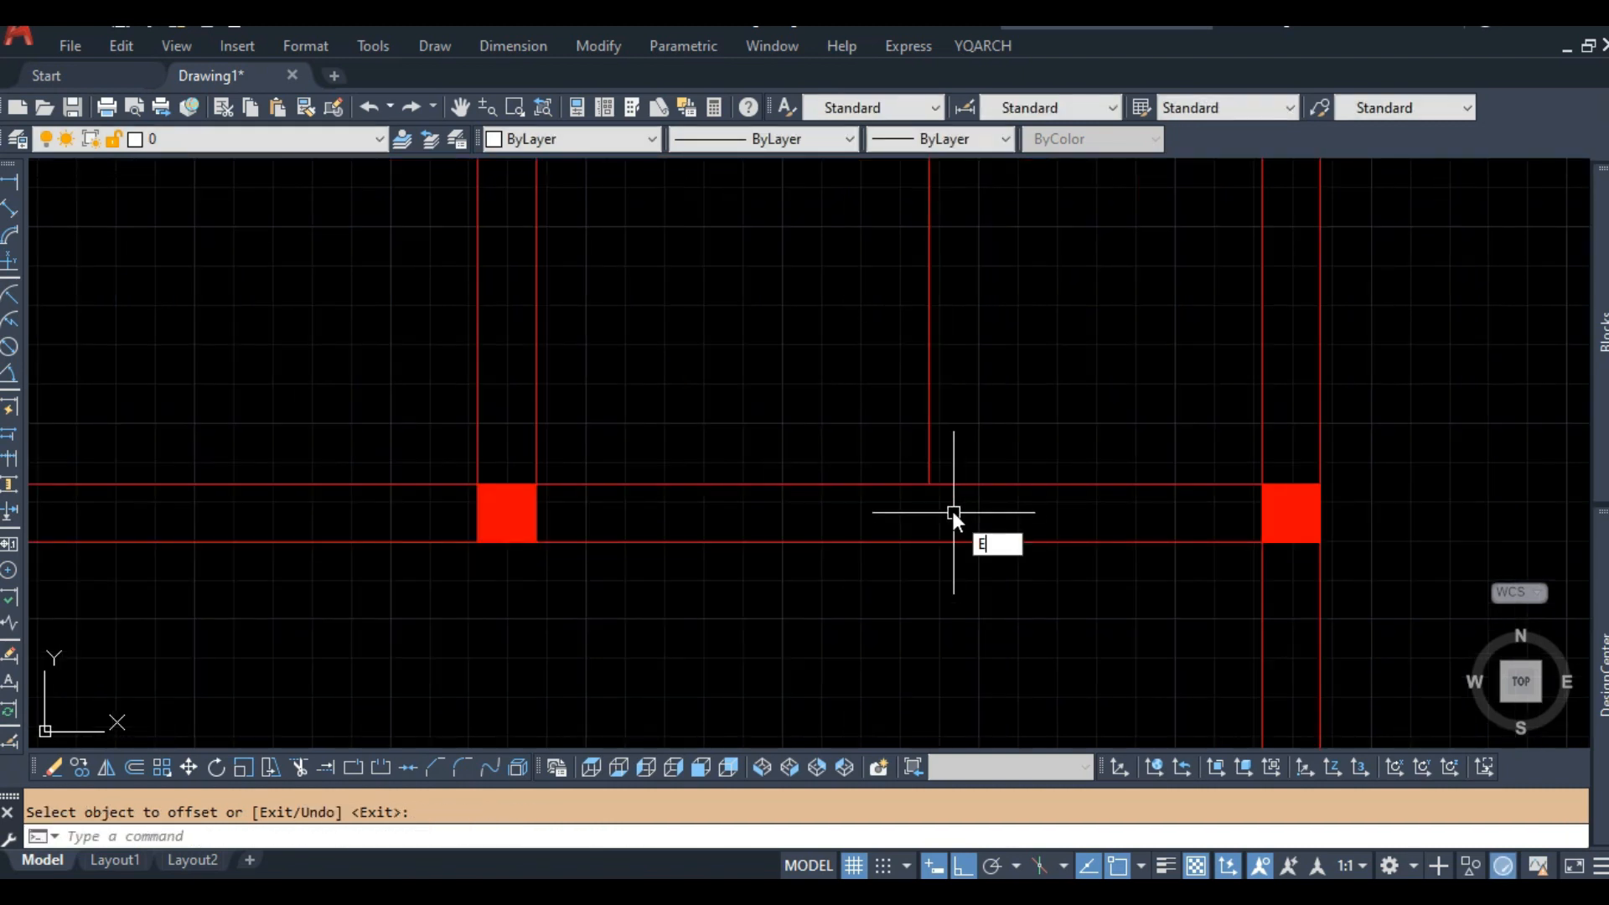
pyautogui.write('X')
pyautogui.press('Return')
pyautogui.click(930, 475)
pyautogui.press('Return')
# Try to trim the horizontal wall lines between the middle column and the offset line.
pyautogui.write('TR')
pyautogui.press('Return')
pyautogui.click(1013, 393)
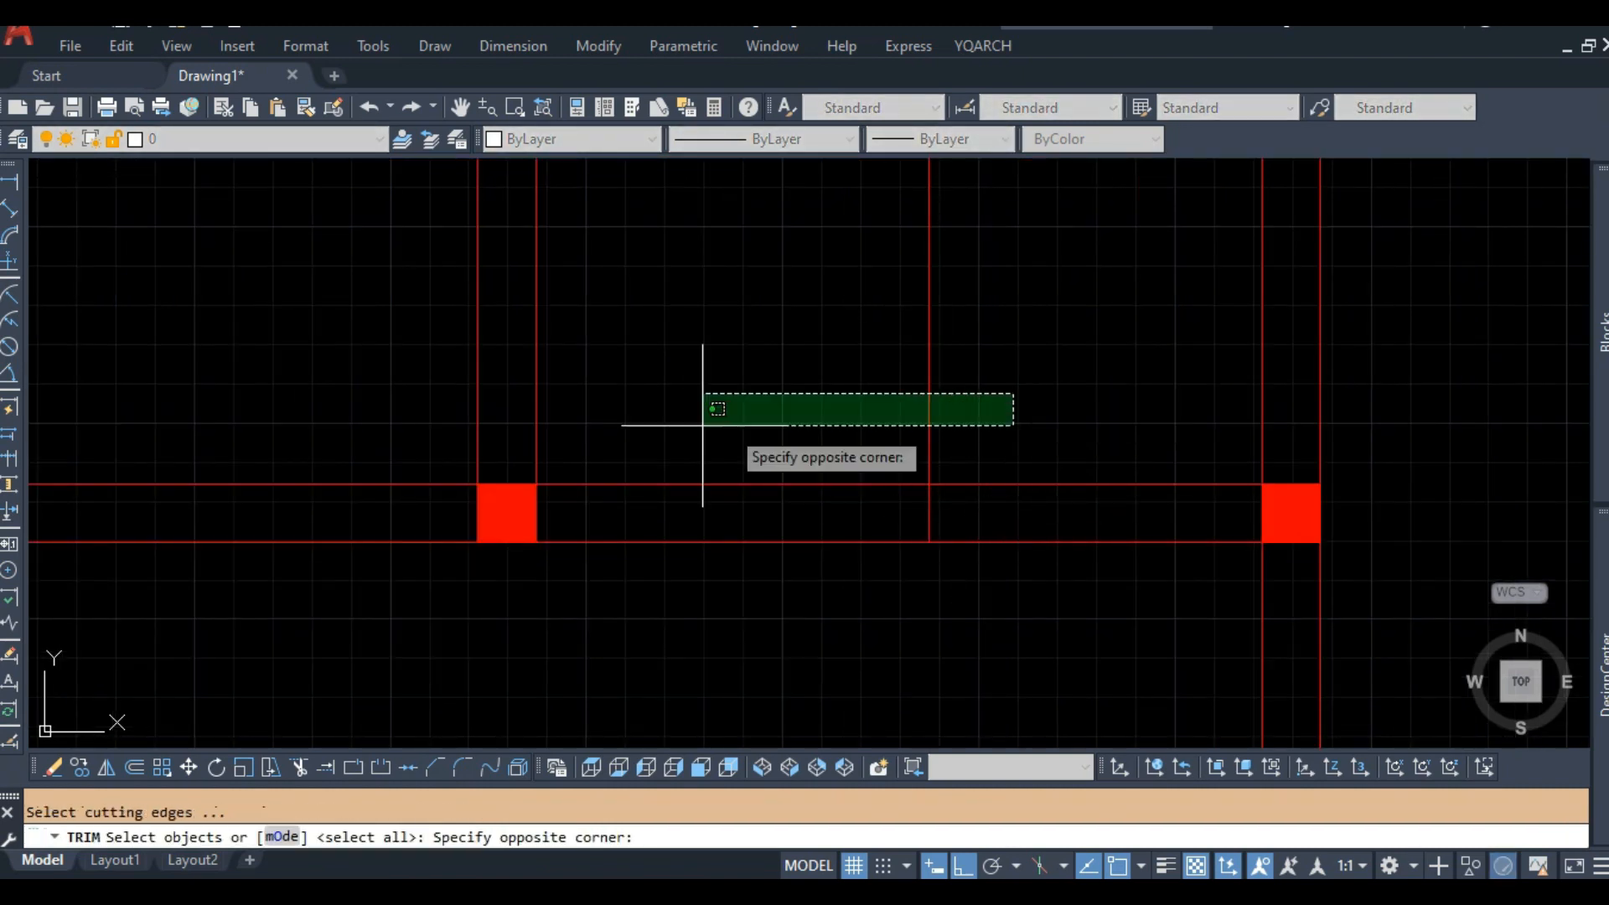
pyautogui.click(703, 425)
pyautogui.scroll(2, 534, 492)
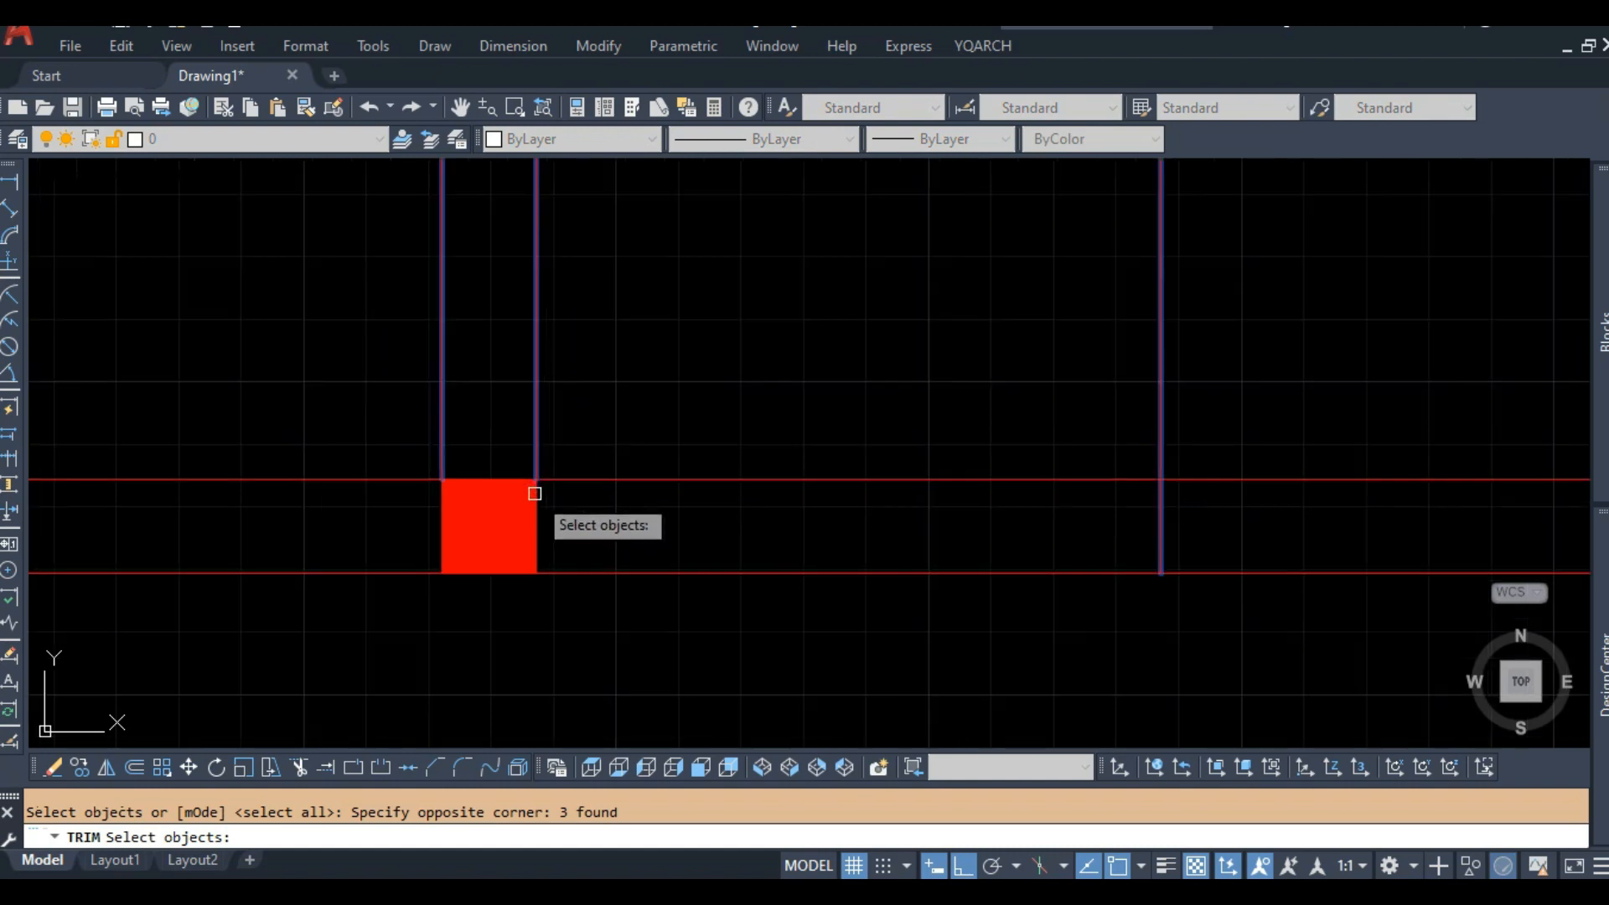
pyautogui.click(580, 517)
pyautogui.click(529, 528)
pyautogui.scroll(-4, 631, 525)
pyautogui.press('Return')
pyautogui.click(887, 466)
pyautogui.click(844, 492)
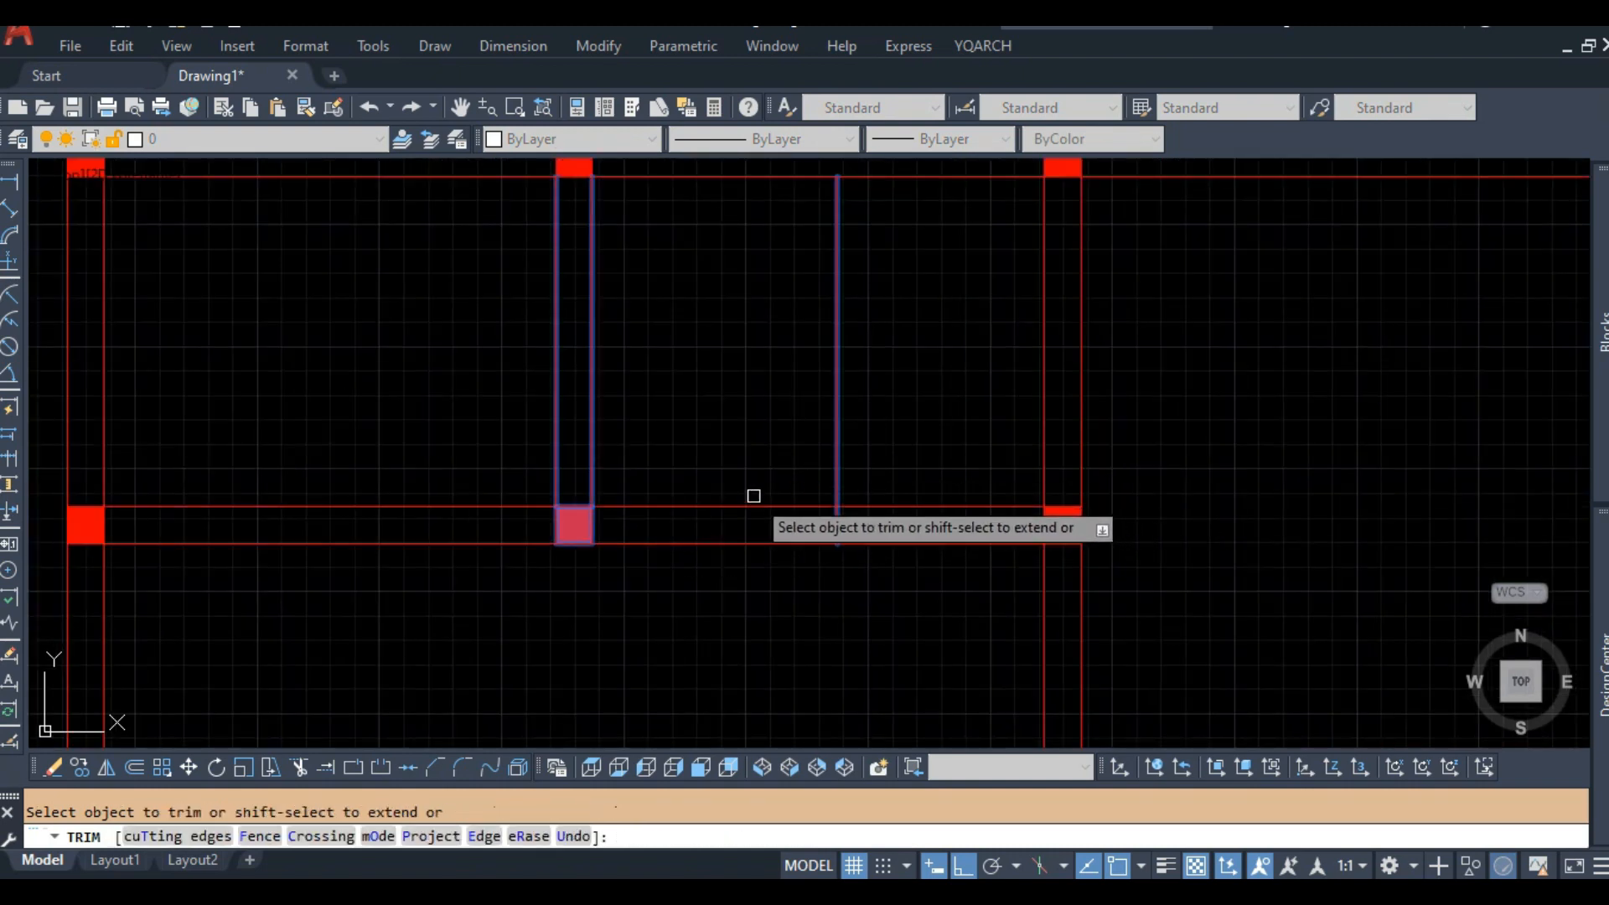
pyautogui.press('Escape')
pyautogui.click(750, 494)
pyautogui.click(707, 571)
pyautogui.press('Escape')
# Trim both horizontal wall lines between the middle column and the offset line to open a doorway.
pyautogui.write('TR')
pyautogui.press('Return')
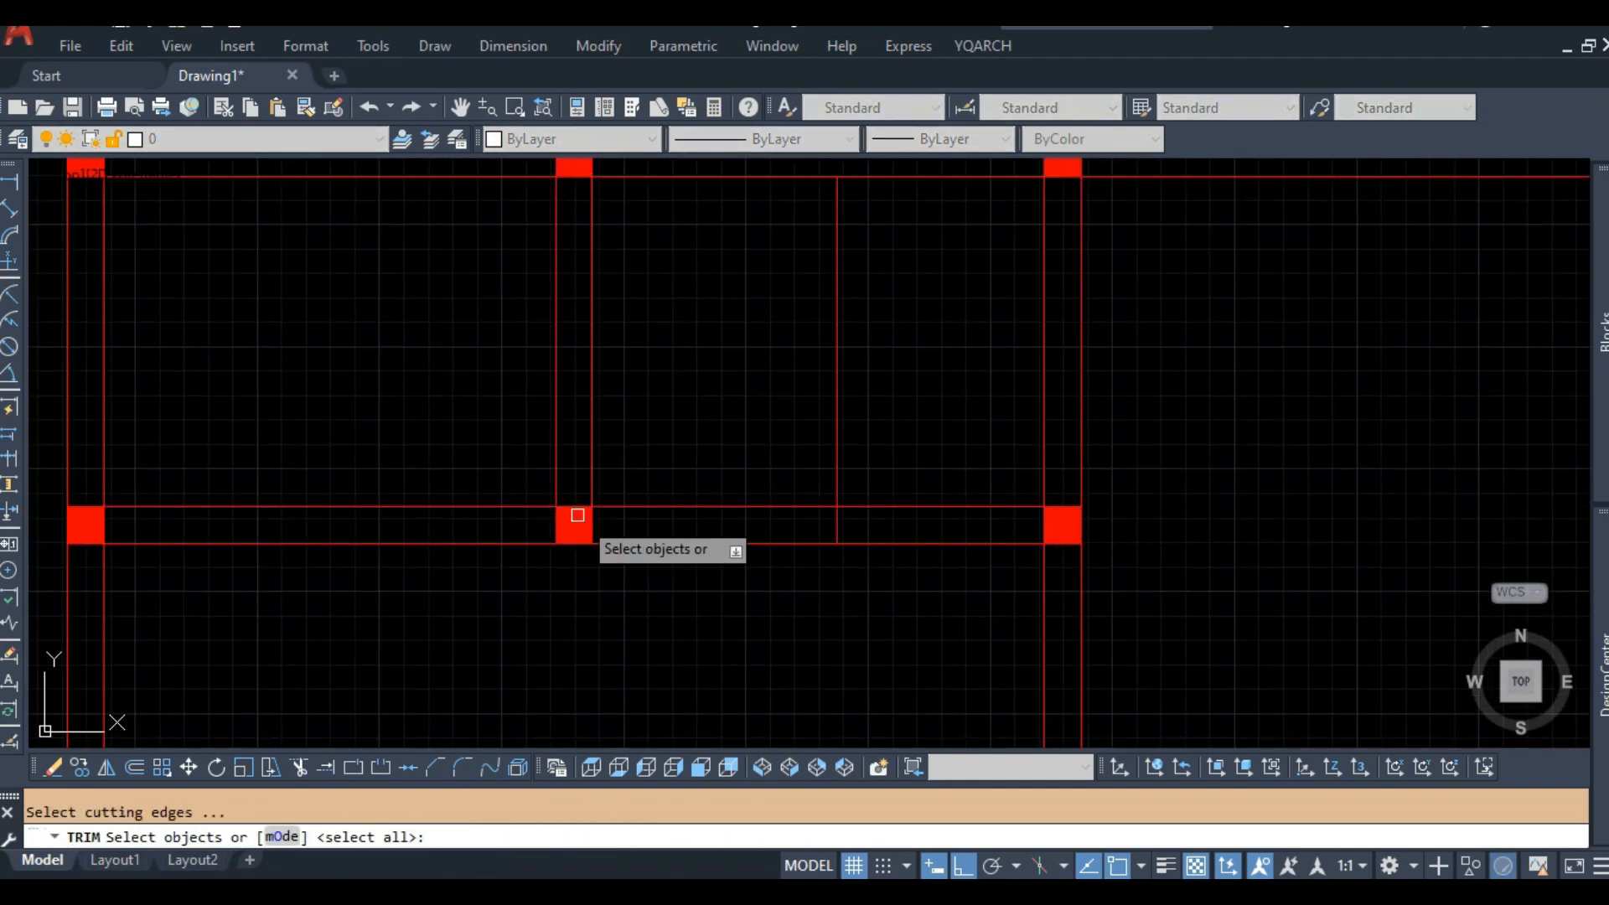
pyautogui.scroll(2, 590, 525)
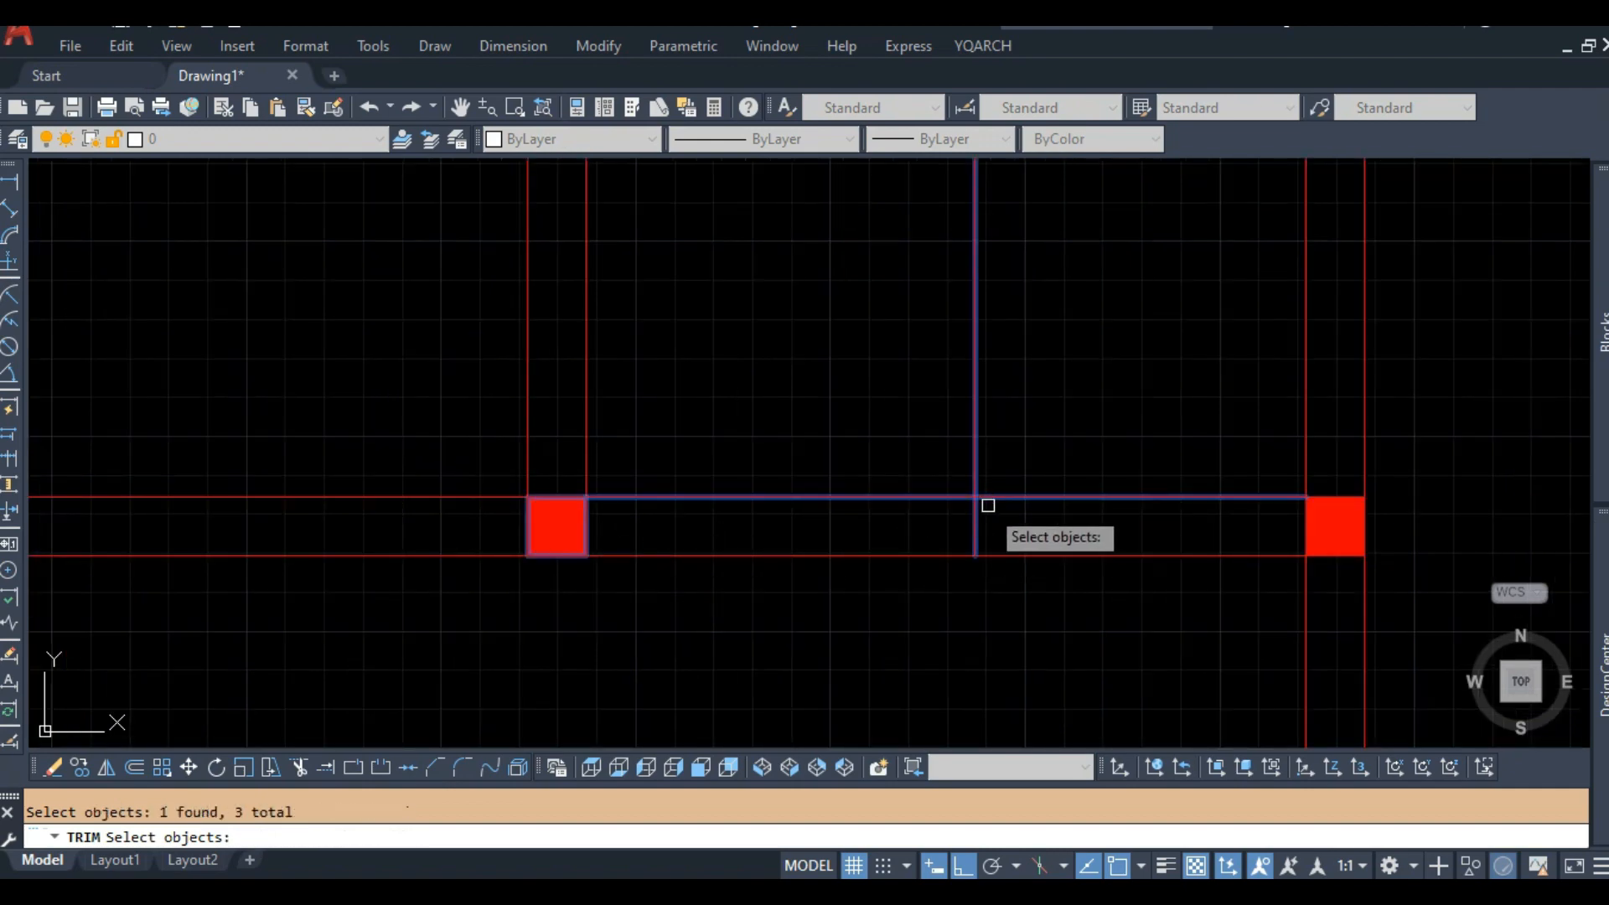
pyautogui.press('Return')
pyautogui.click(904, 496)
pyautogui.click(883, 554)
pyautogui.press('Return')
pyautogui.scroll(-6, 858, 497)
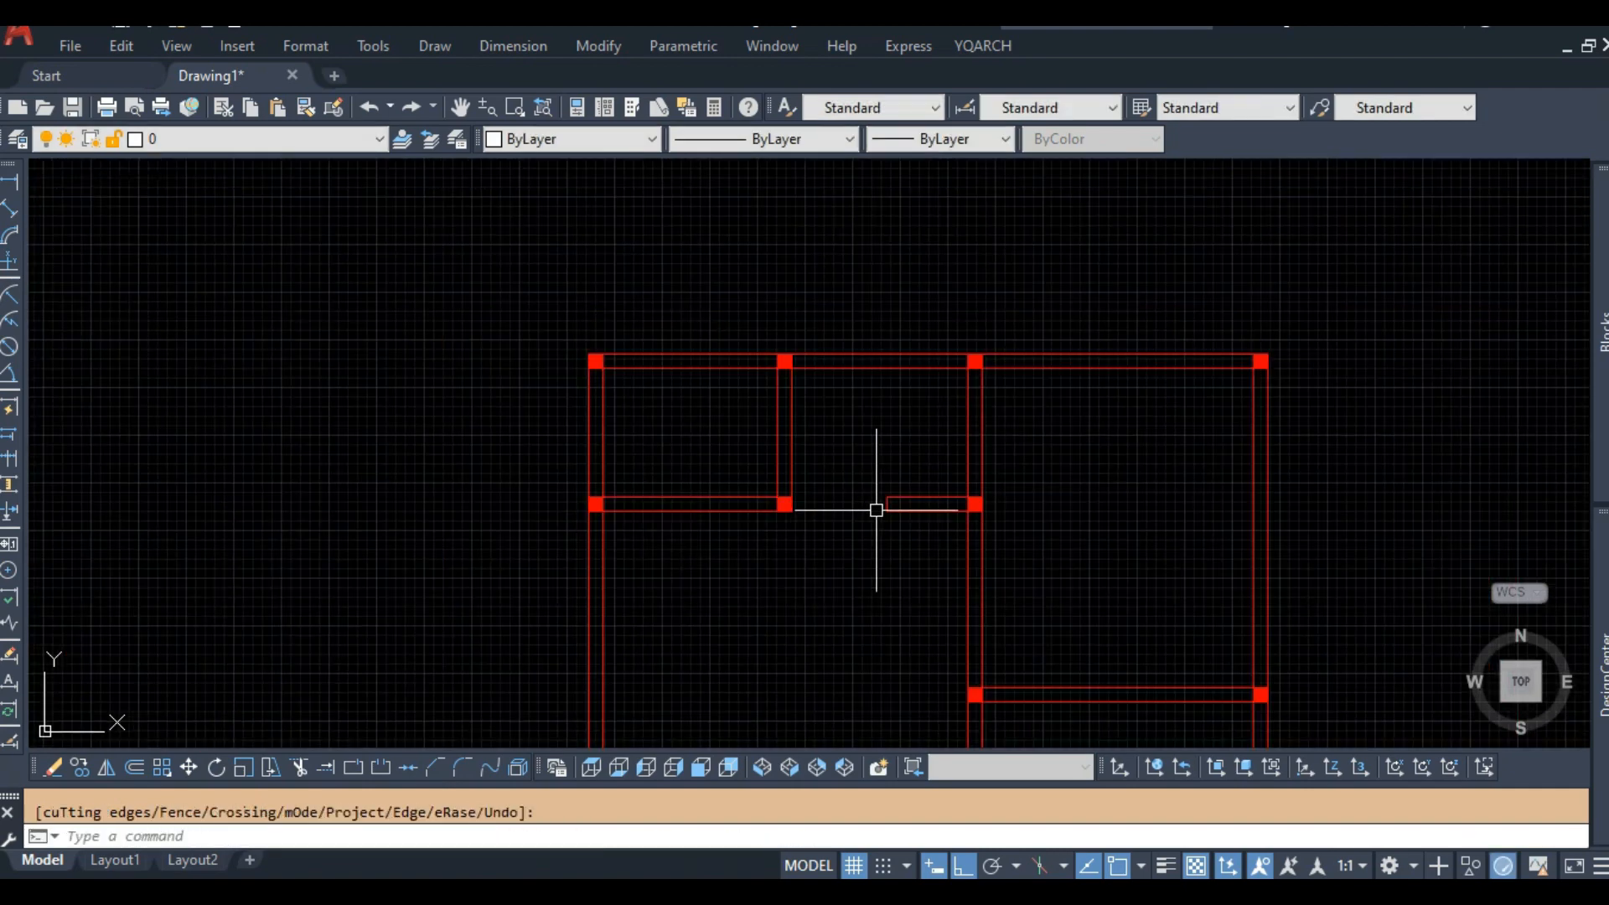
pyautogui.scroll(-4, 876, 510)
pyautogui.moveTo(776, 391); pyautogui.dragTo(804, 580, button='middle')
pyautogui.scroll(5, 822, 632)
pyautogui.scroll(-2, 827, 618)
pyautogui.scroll(3, 798, 549)
pyautogui.scroll(4, 840, 568)
pyautogui.scroll(-6, 805, 550)
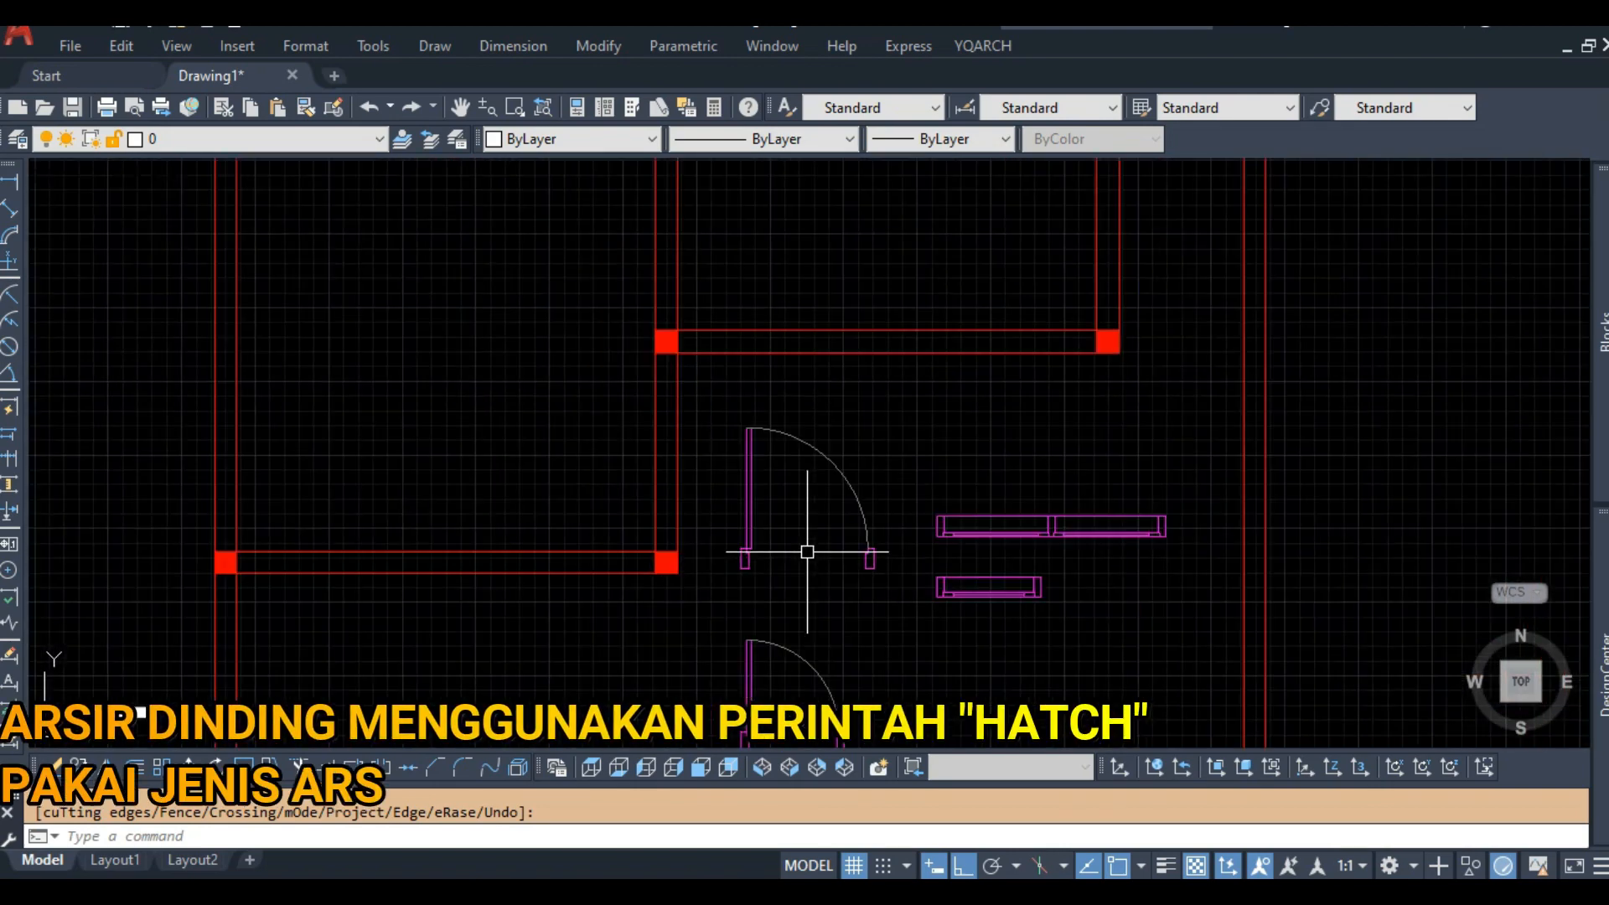
# Hatch the horizontal wall segment between the two columns above the door symbols with the predefined ANSI32 pattern.
pyautogui.moveTo(869, 403); pyautogui.dragTo(791, 590, button='middle')
pyautogui.scroll(2, 793, 579)
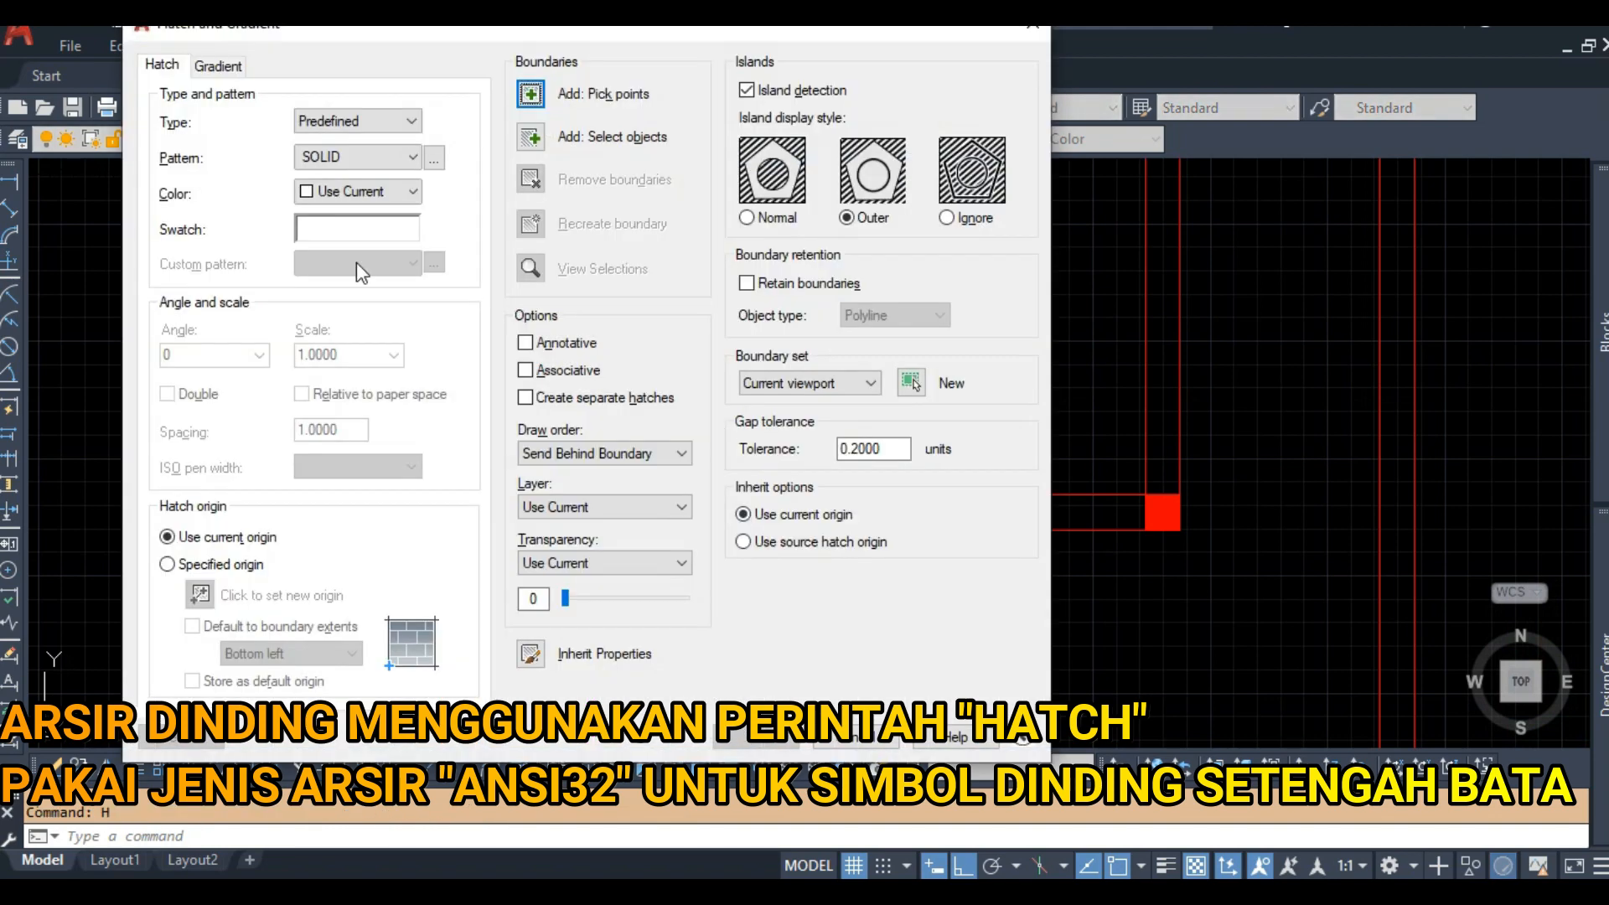
pyautogui.click(436, 156)
pyautogui.click(379, 212)
pyautogui.click(553, 655)
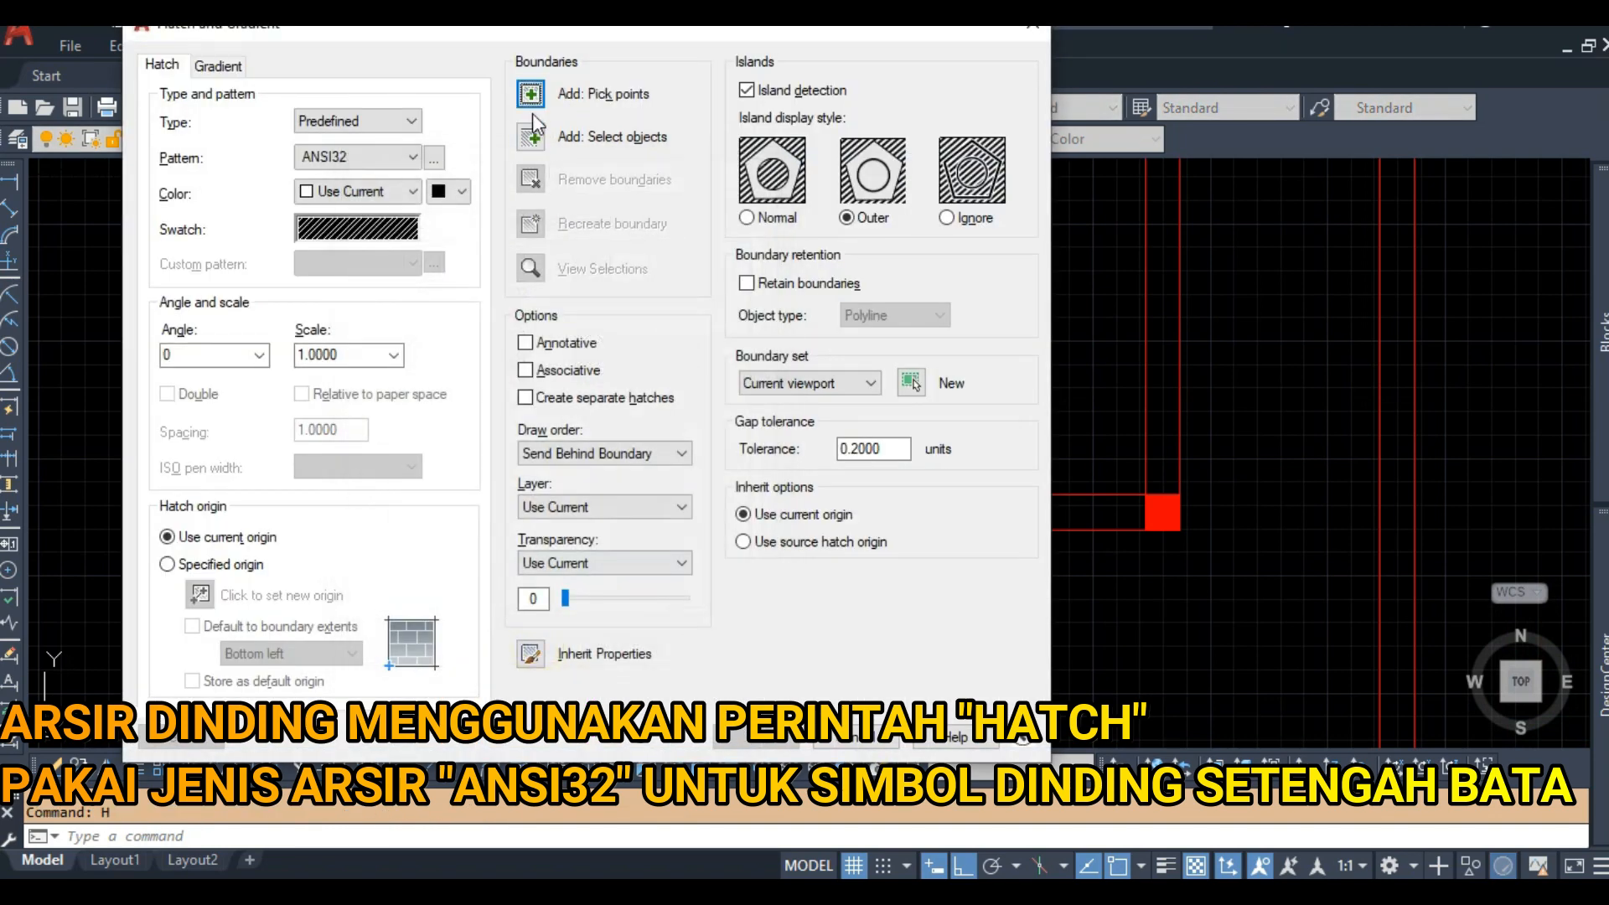
pyautogui.click(530, 93)
pyautogui.click(738, 507)
pyautogui.press('Return')
pyautogui.click(180, 736)
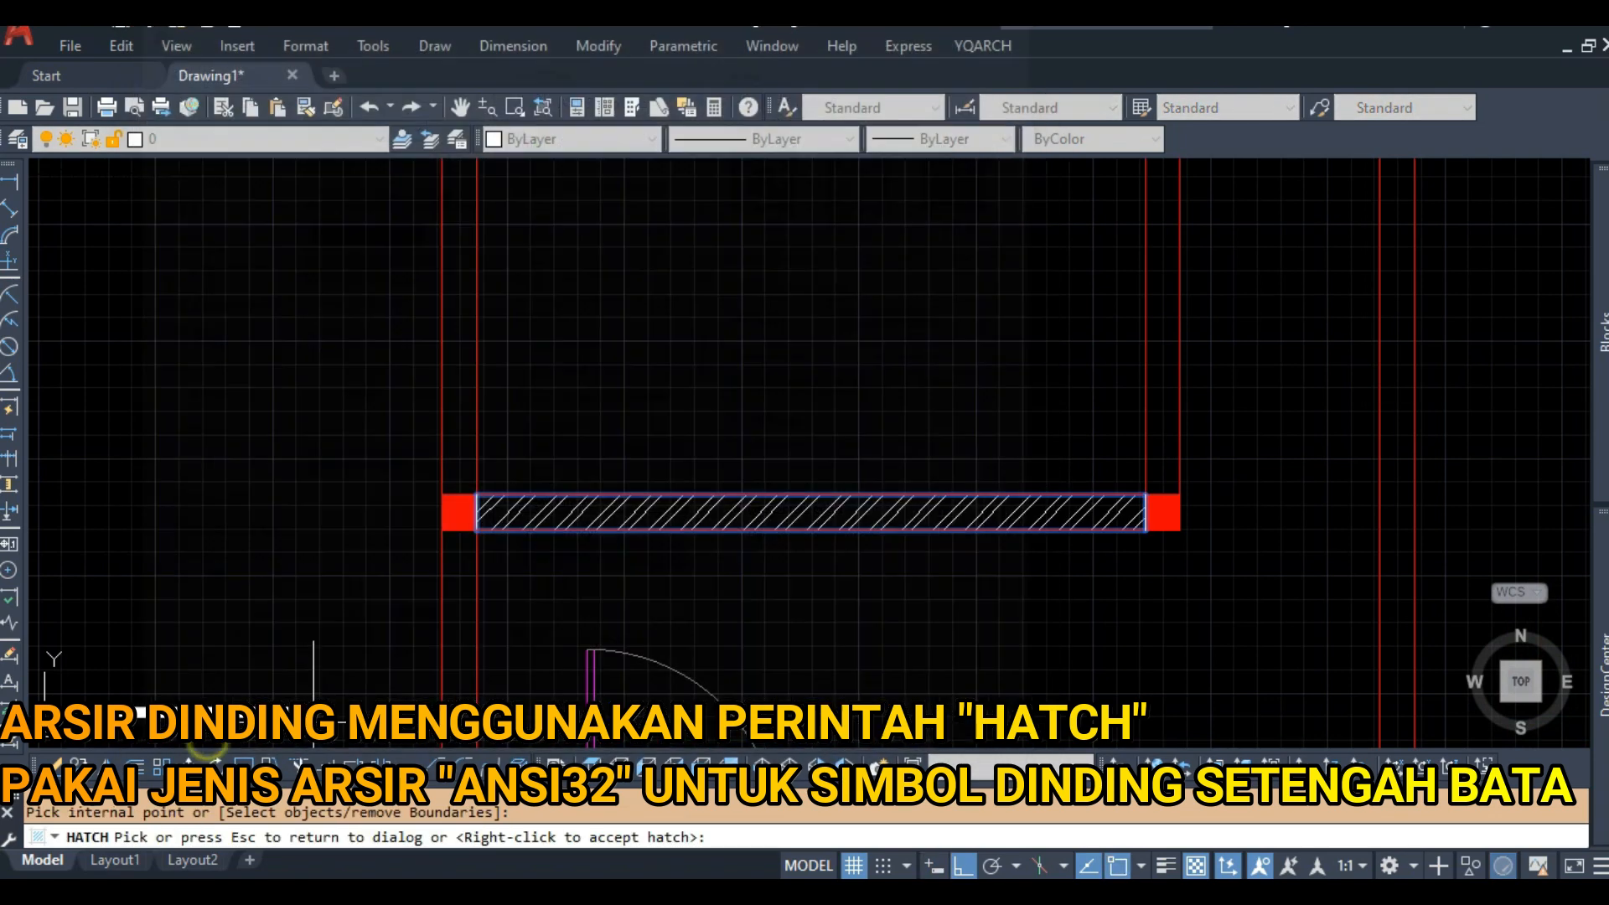
pyautogui.scroll(2, 759, 494)
pyautogui.press('Escape')
pyautogui.click(748, 740)
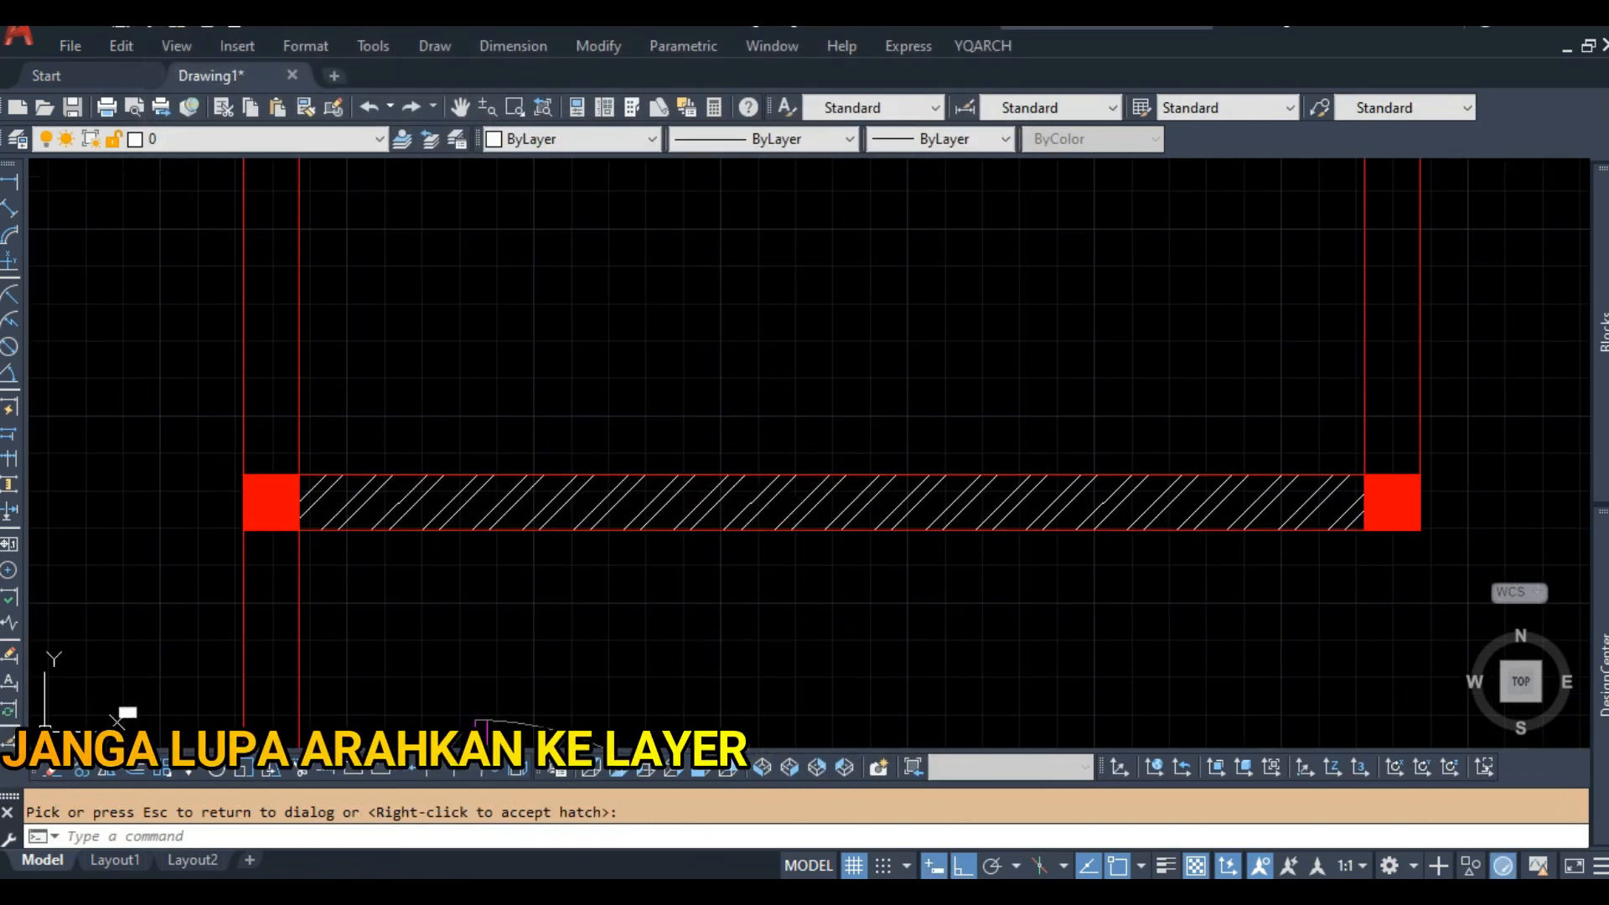
# Move the new wall hatch to the ARSIR layer.
pyautogui.click(579, 503)
pyautogui.click(373, 140)
pyautogui.click(193, 185)
pyautogui.press('Escape')
pyautogui.scroll(-5, 784, 438)
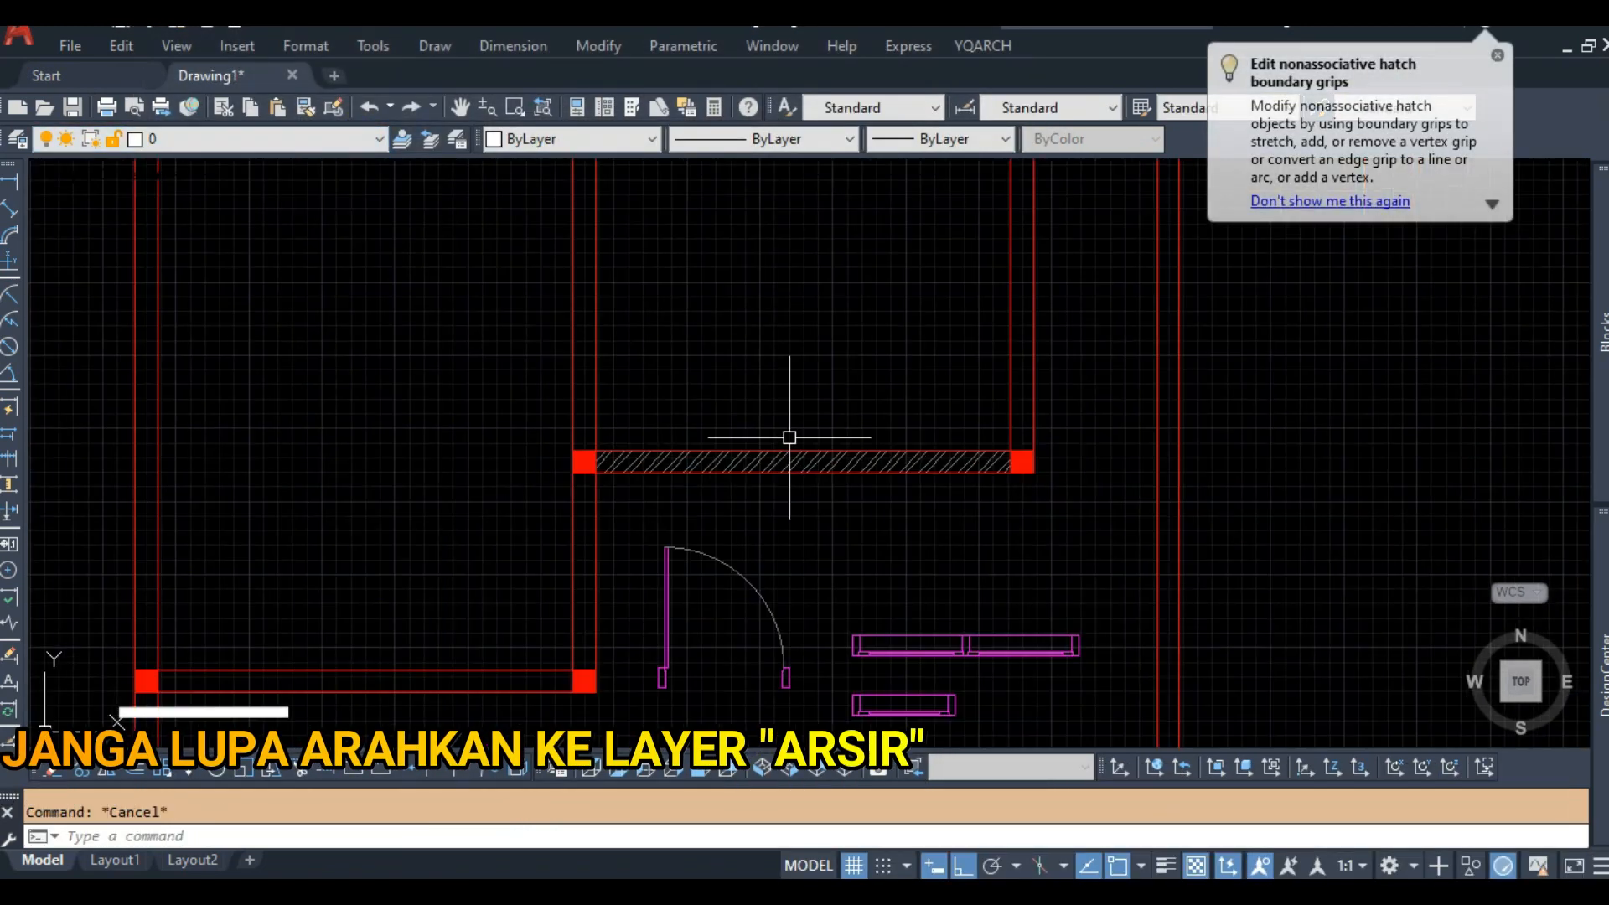
# Hatch all the wall segments around the lower-left room with the ANSI32 pattern.
pyautogui.write('h')
pyautogui.press('Return')
pyautogui.click(541, 97)
pyautogui.scroll(2, 659, 527)
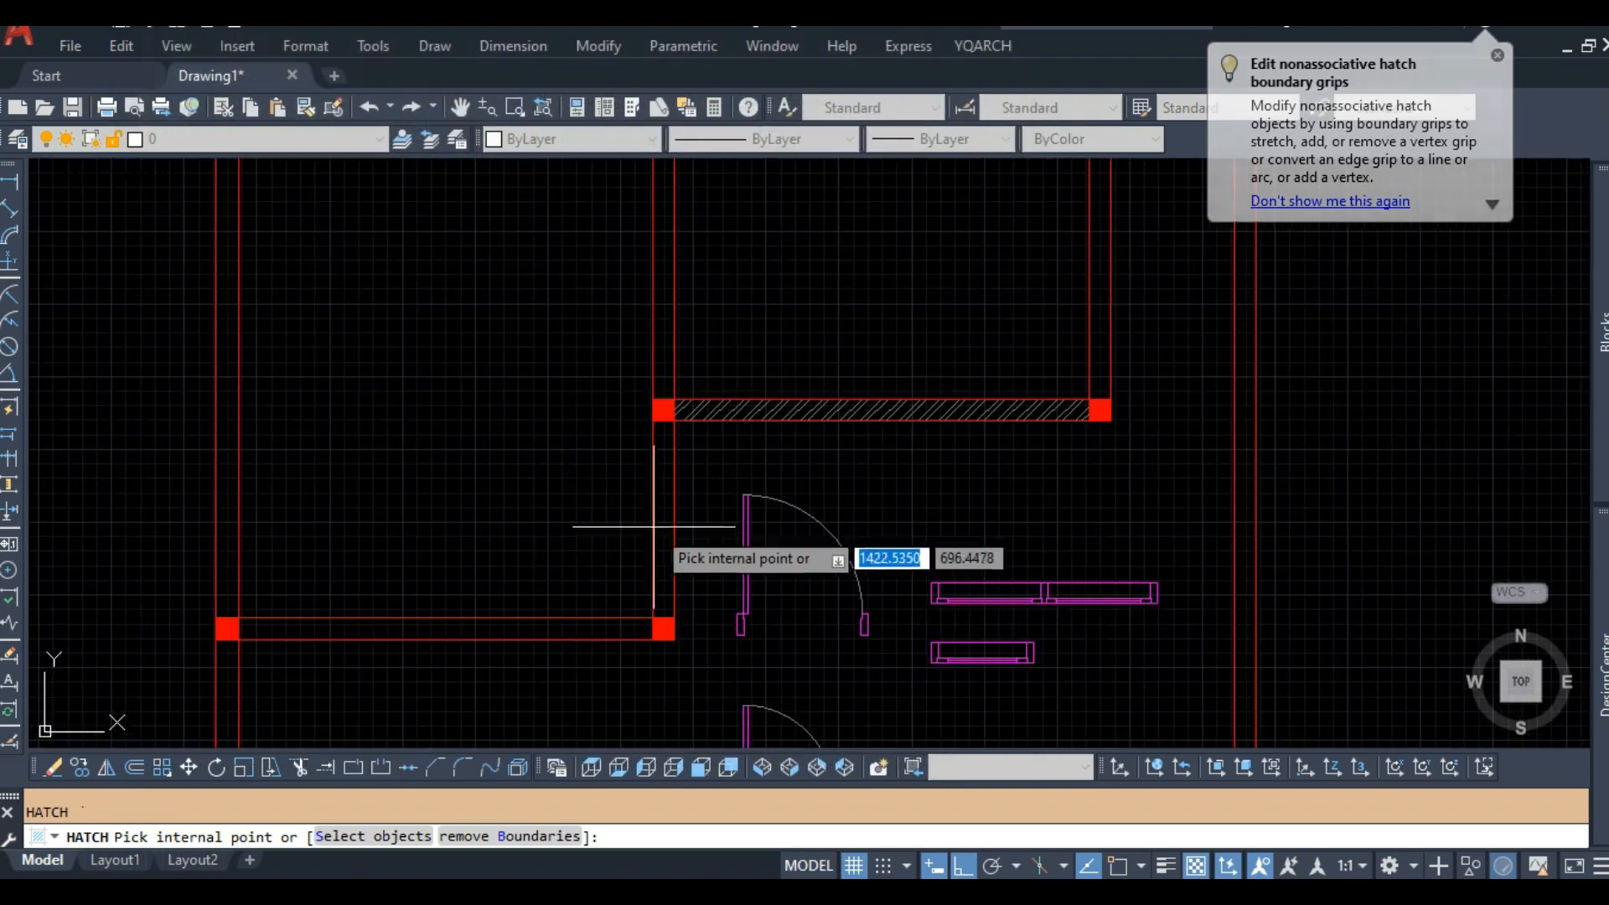
pyautogui.click(660, 528)
pyautogui.click(589, 630)
pyautogui.scroll(-2, 367, 520)
pyautogui.moveTo(334, 444); pyautogui.dragTo(445, 520, button='middle')
pyautogui.click(391, 474)
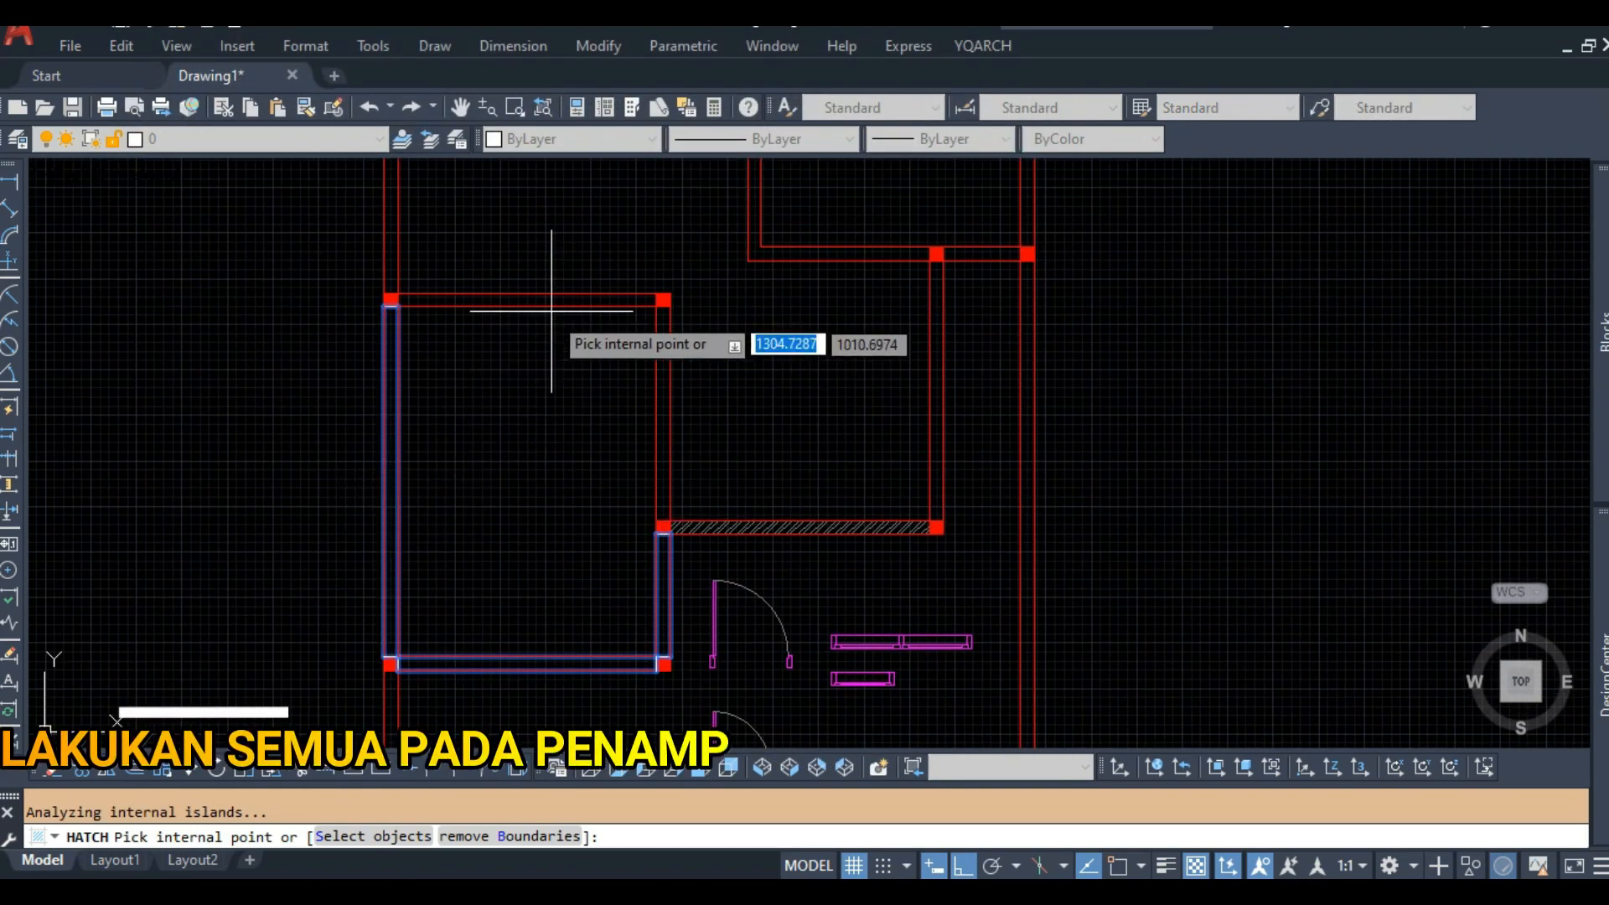
pyautogui.click(565, 300)
pyautogui.click(664, 381)
pyautogui.press('Return')
pyautogui.press('Return')
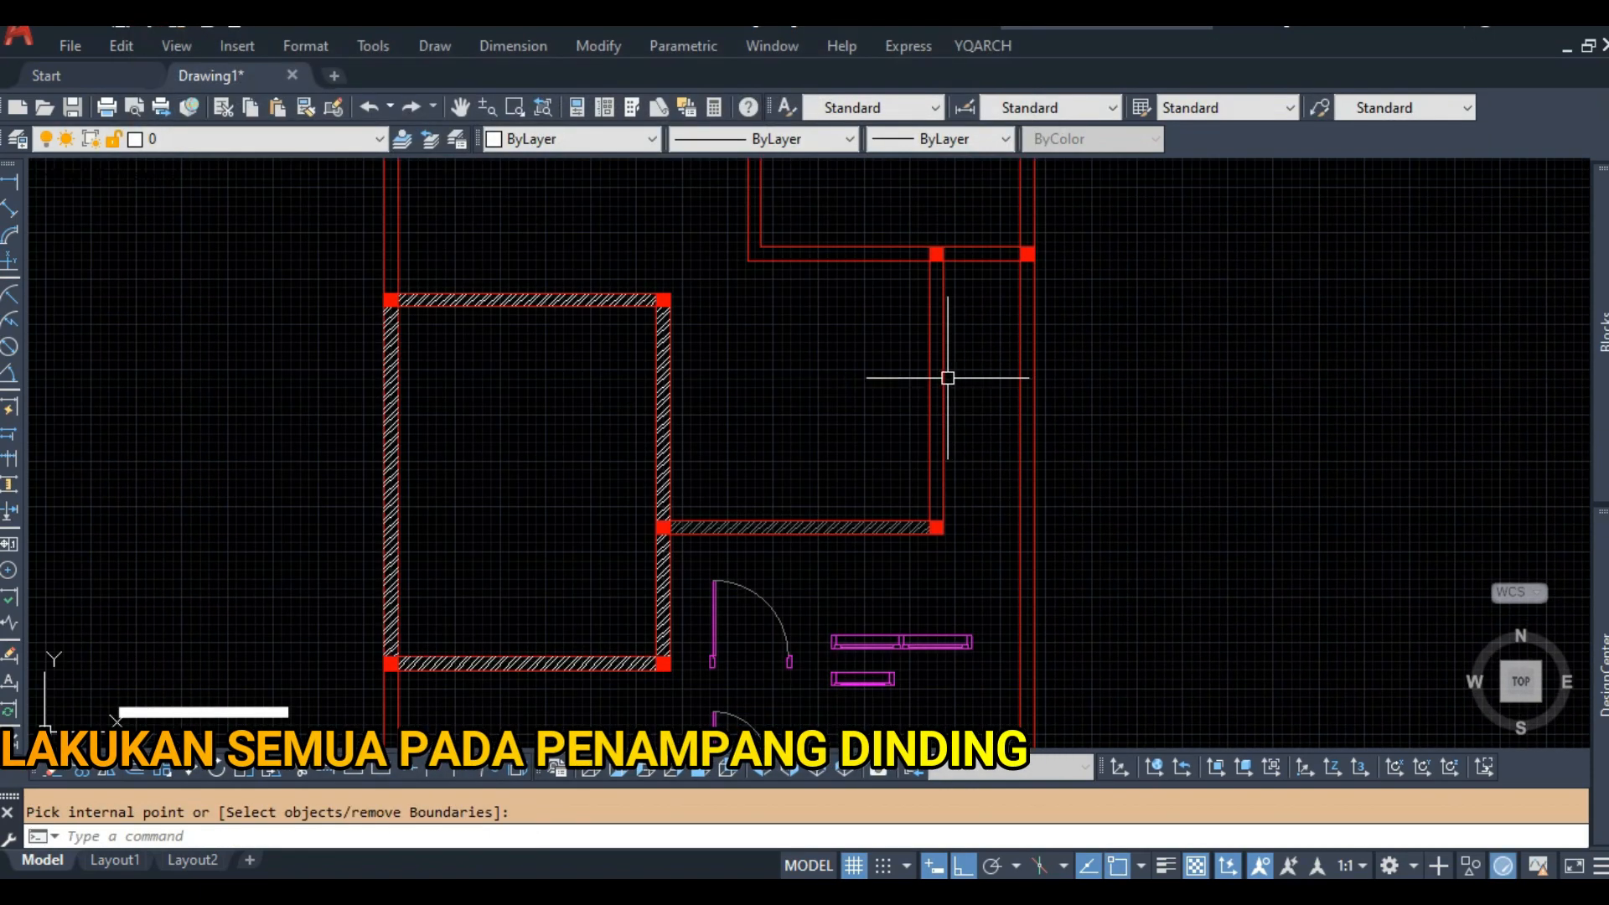
pyautogui.press('Return')
pyautogui.click(937, 352)
pyautogui.press('Escape')
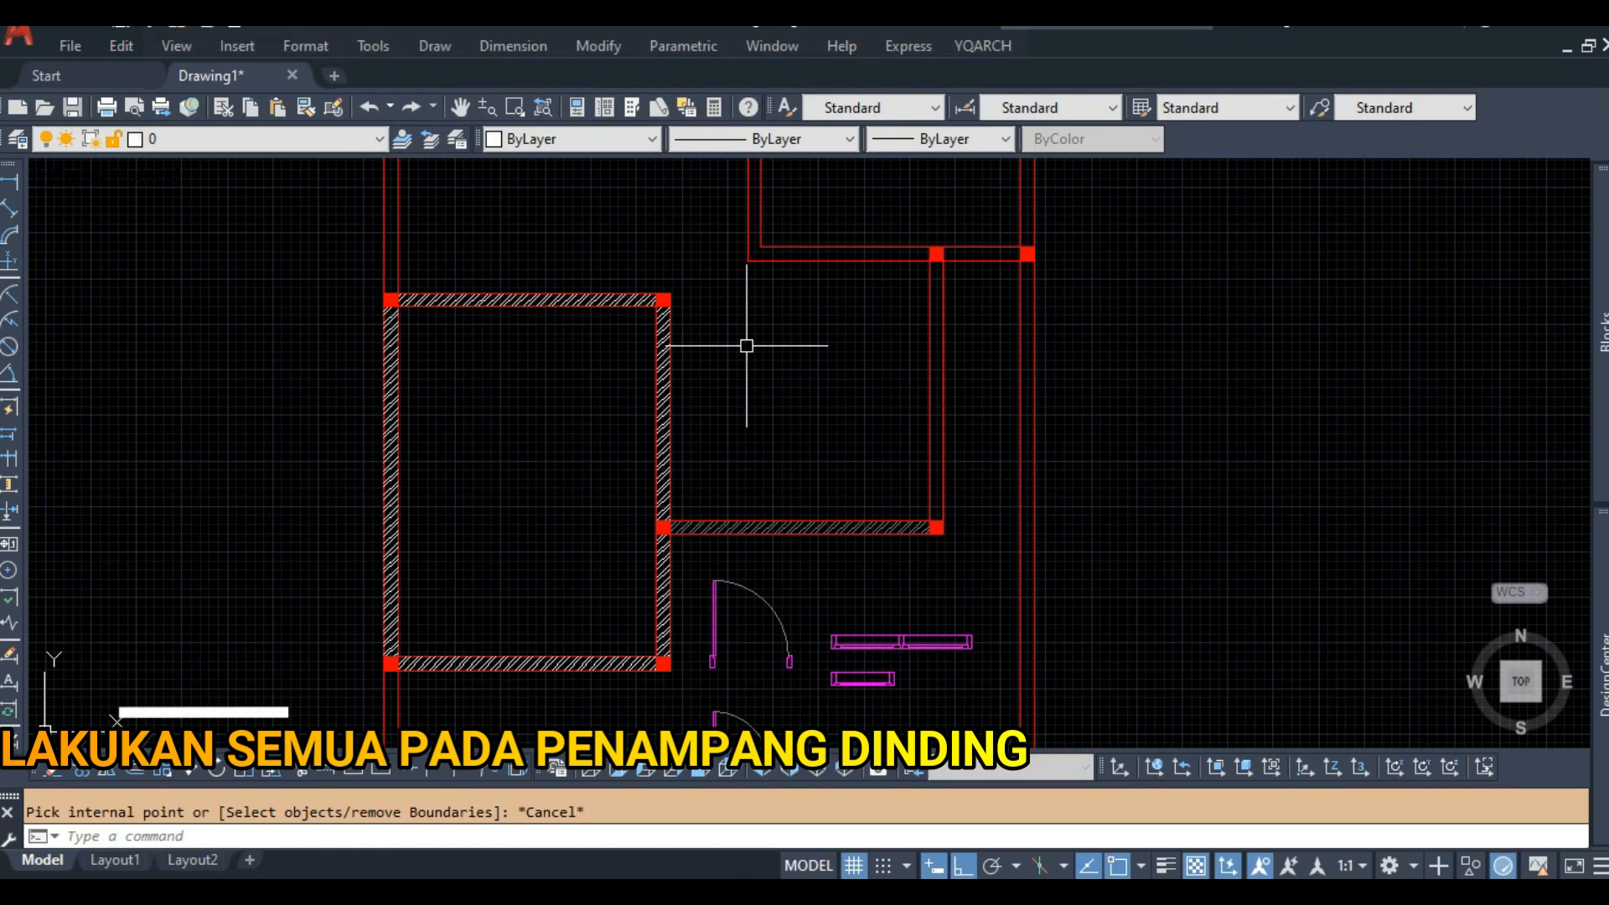
# Erase the hatch from the wall segments around the lower-left room.
pyautogui.scroll(2, 675, 356)
pyautogui.click(662, 339)
pyautogui.write('E')
pyautogui.press('Return')
# Set up a new associative ANSI32 hatch that is placed on the ARSIRAN layer.
pyautogui.write('H')
pyautogui.press('Return')
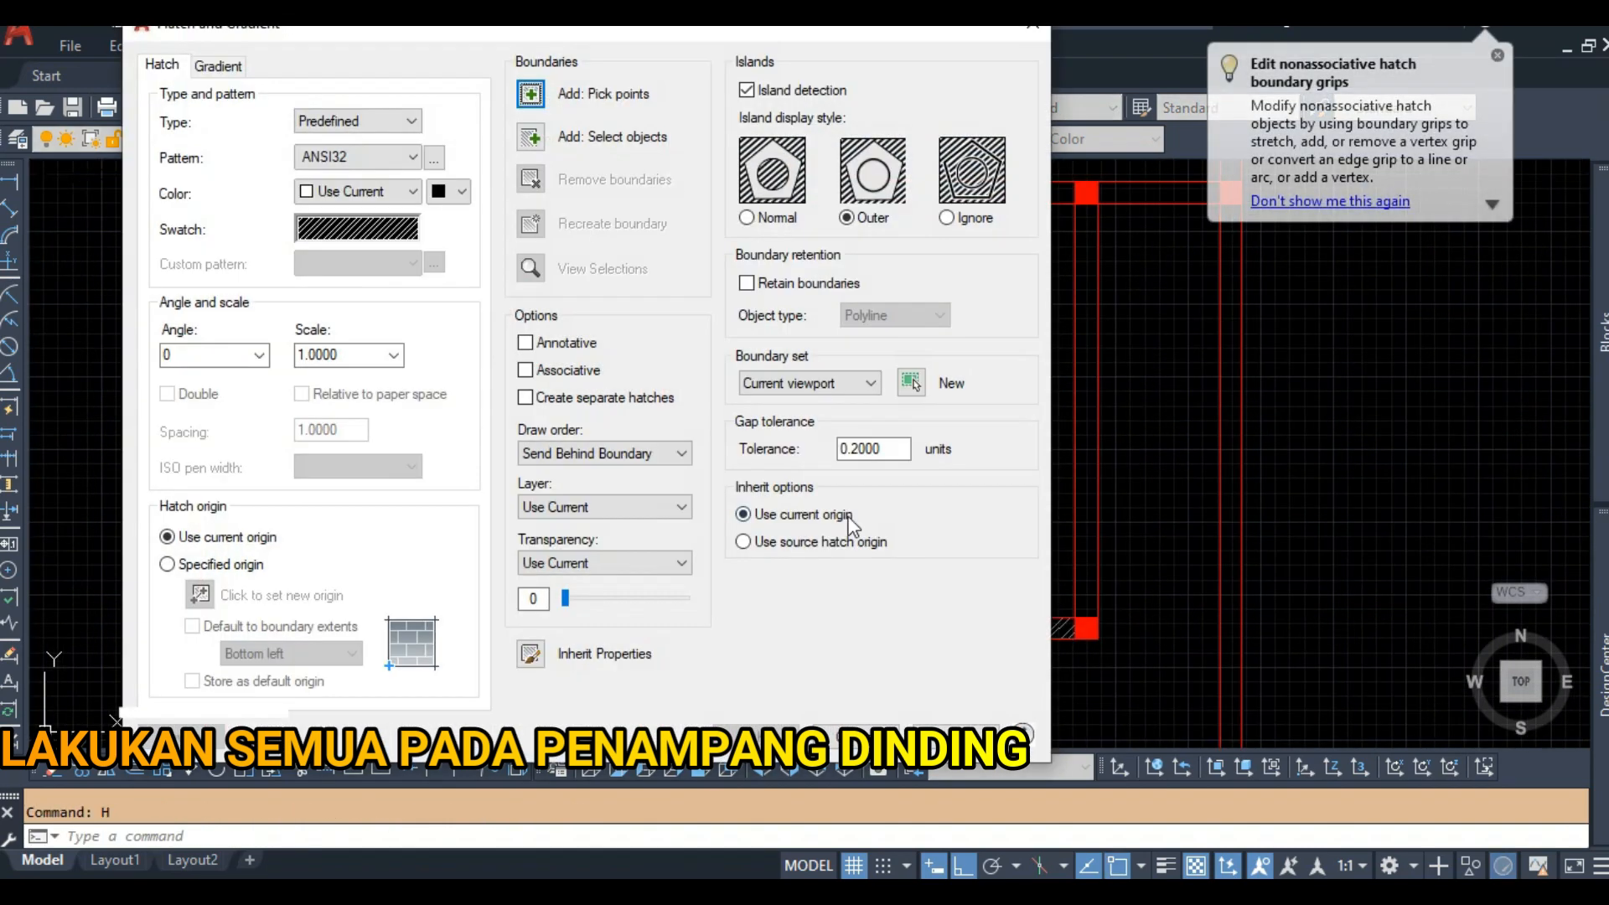
pyautogui.click(639, 508)
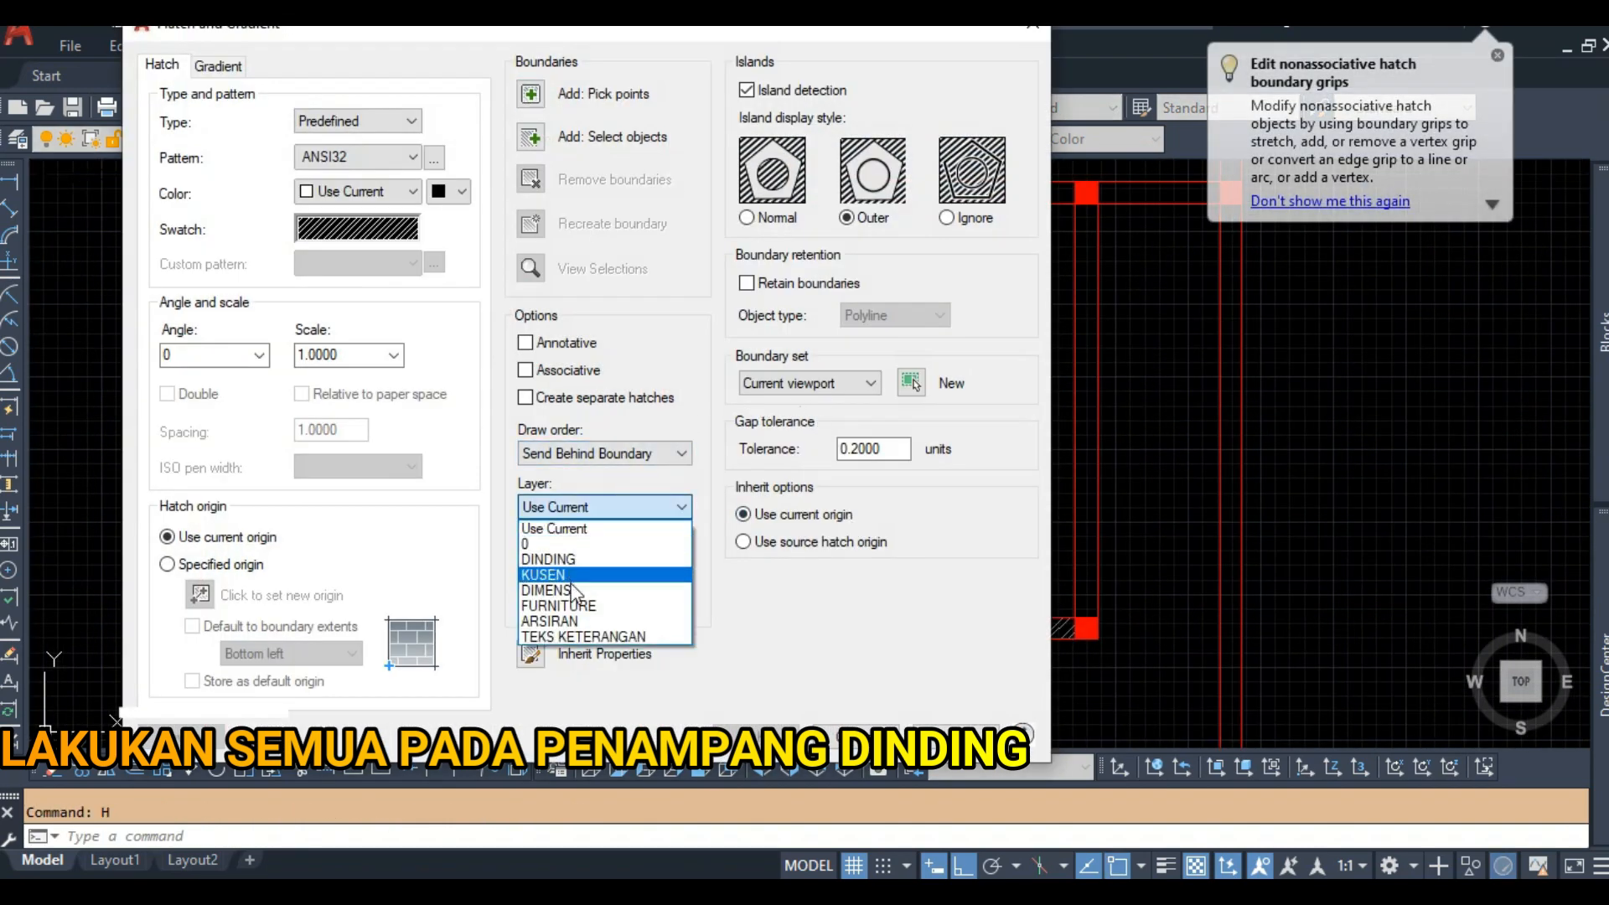
pyautogui.click(549, 621)
pyautogui.click(1023, 735)
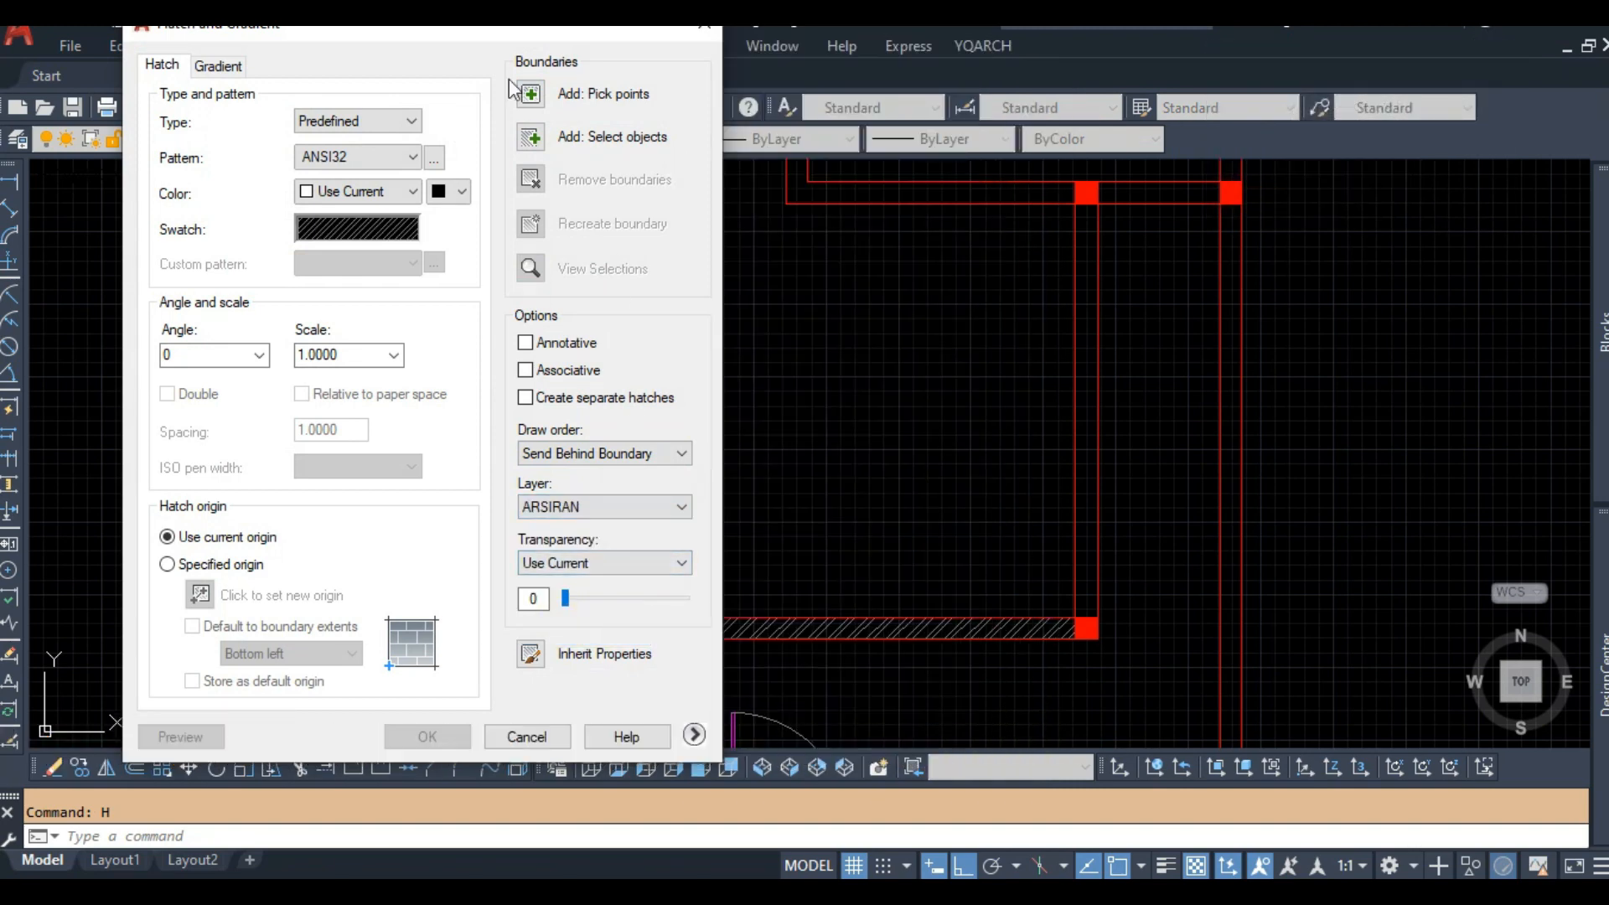
pyautogui.moveTo(461, 37); pyautogui.dragTo(888, 62)
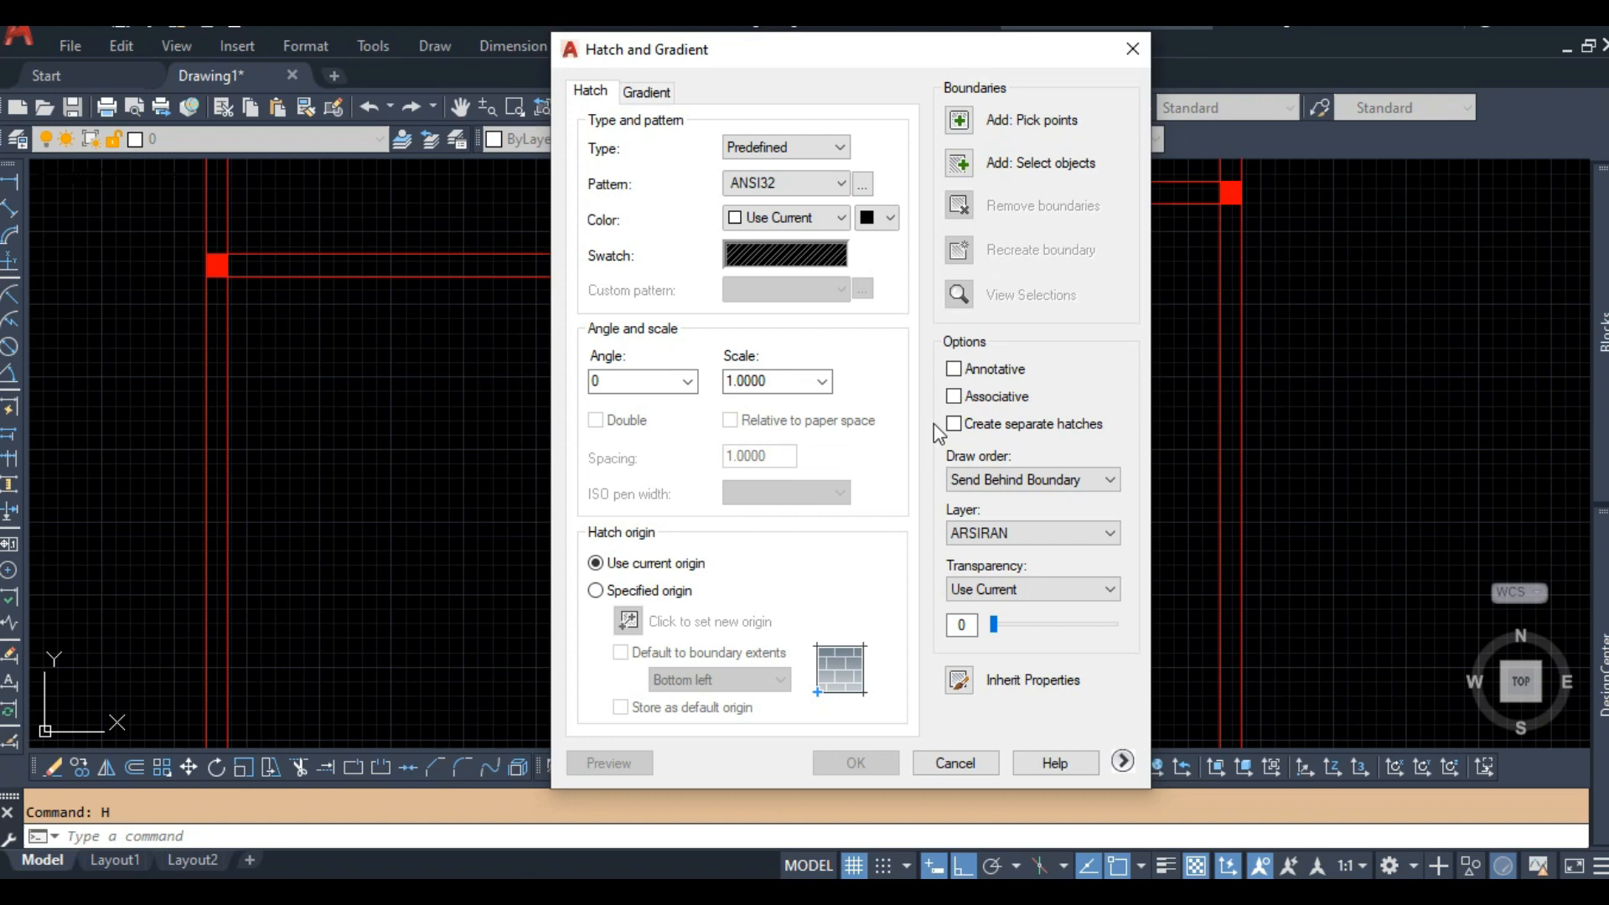
pyautogui.click(965, 396)
# Hatch all the wall segments around the lower-left room with the ANSI32 pattern.
pyautogui.click(971, 128)
pyautogui.scroll(-2, 743, 548)
pyautogui.moveTo(743, 548); pyautogui.dragTo(865, 482, button='middle')
pyautogui.click(808, 558)
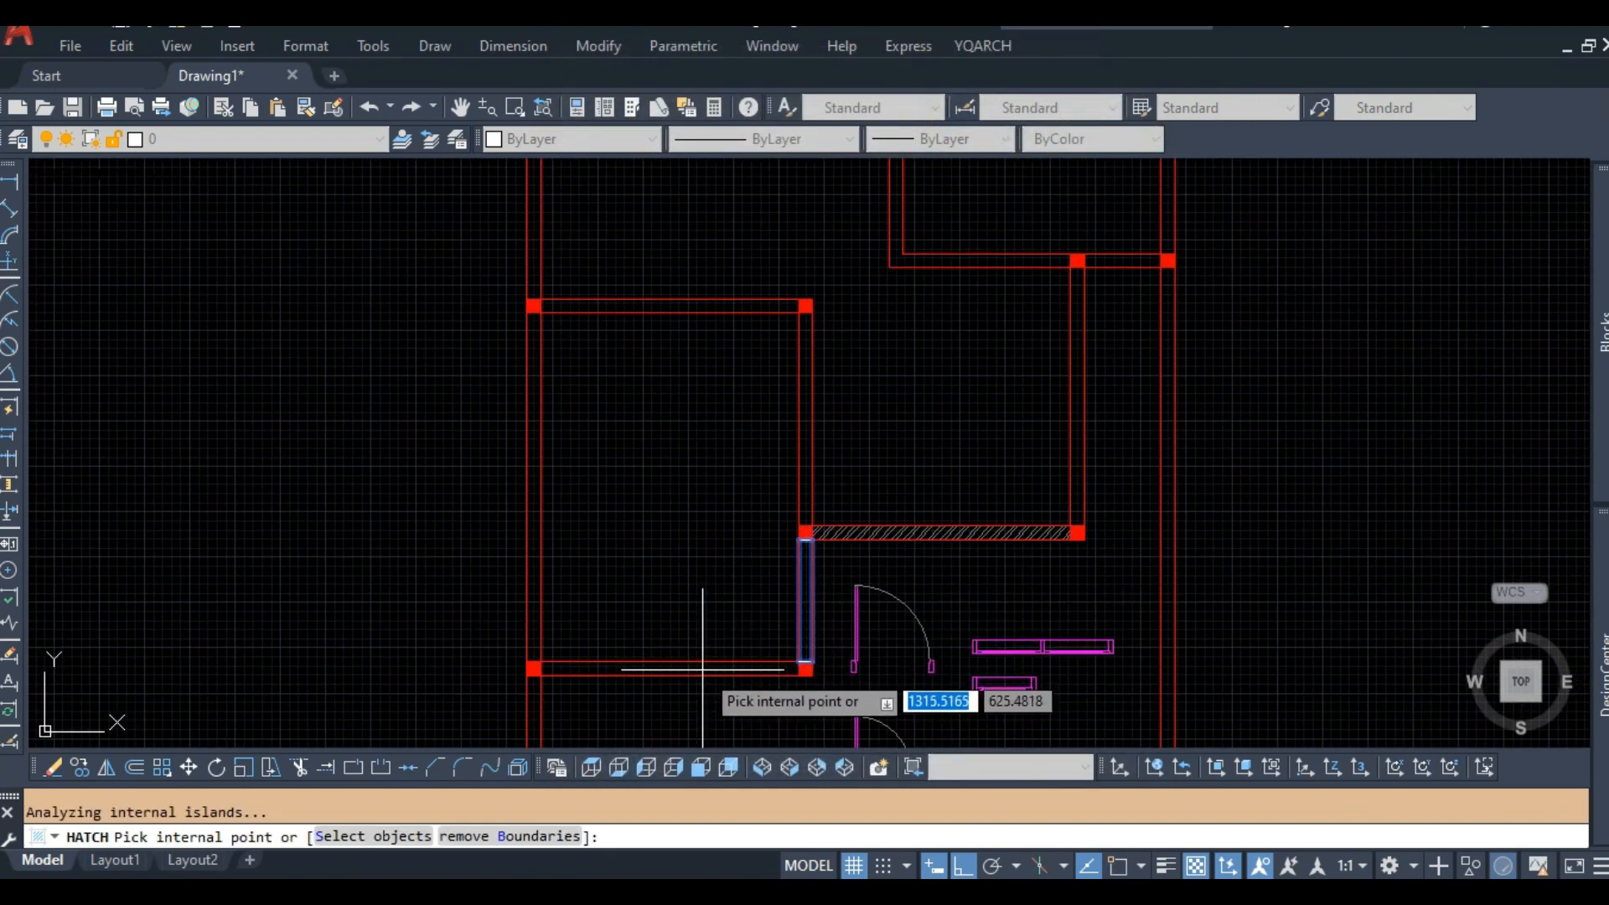
pyautogui.click(806, 386)
pyautogui.press('Return')
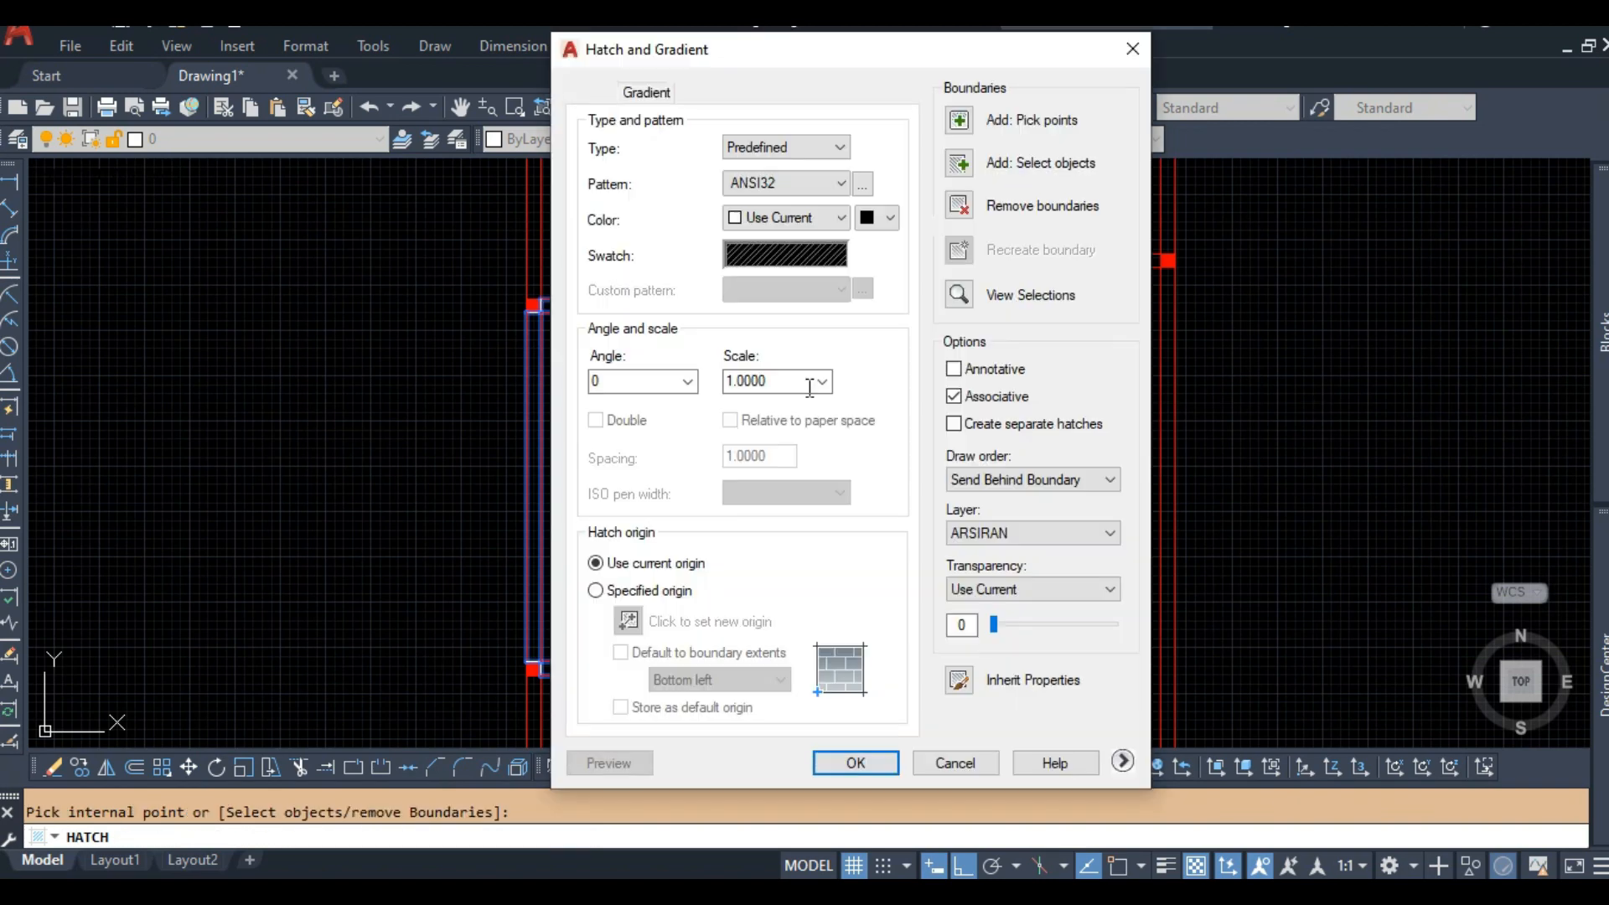
pyautogui.press('Return')
# Hatch the vertical wall that rises from the end of the horizontal wall above the door symbols with ANSI32.
pyautogui.moveTo(994, 316); pyautogui.dragTo(818, 488, button='middle')
pyautogui.press('Return')
pyautogui.click(894, 482)
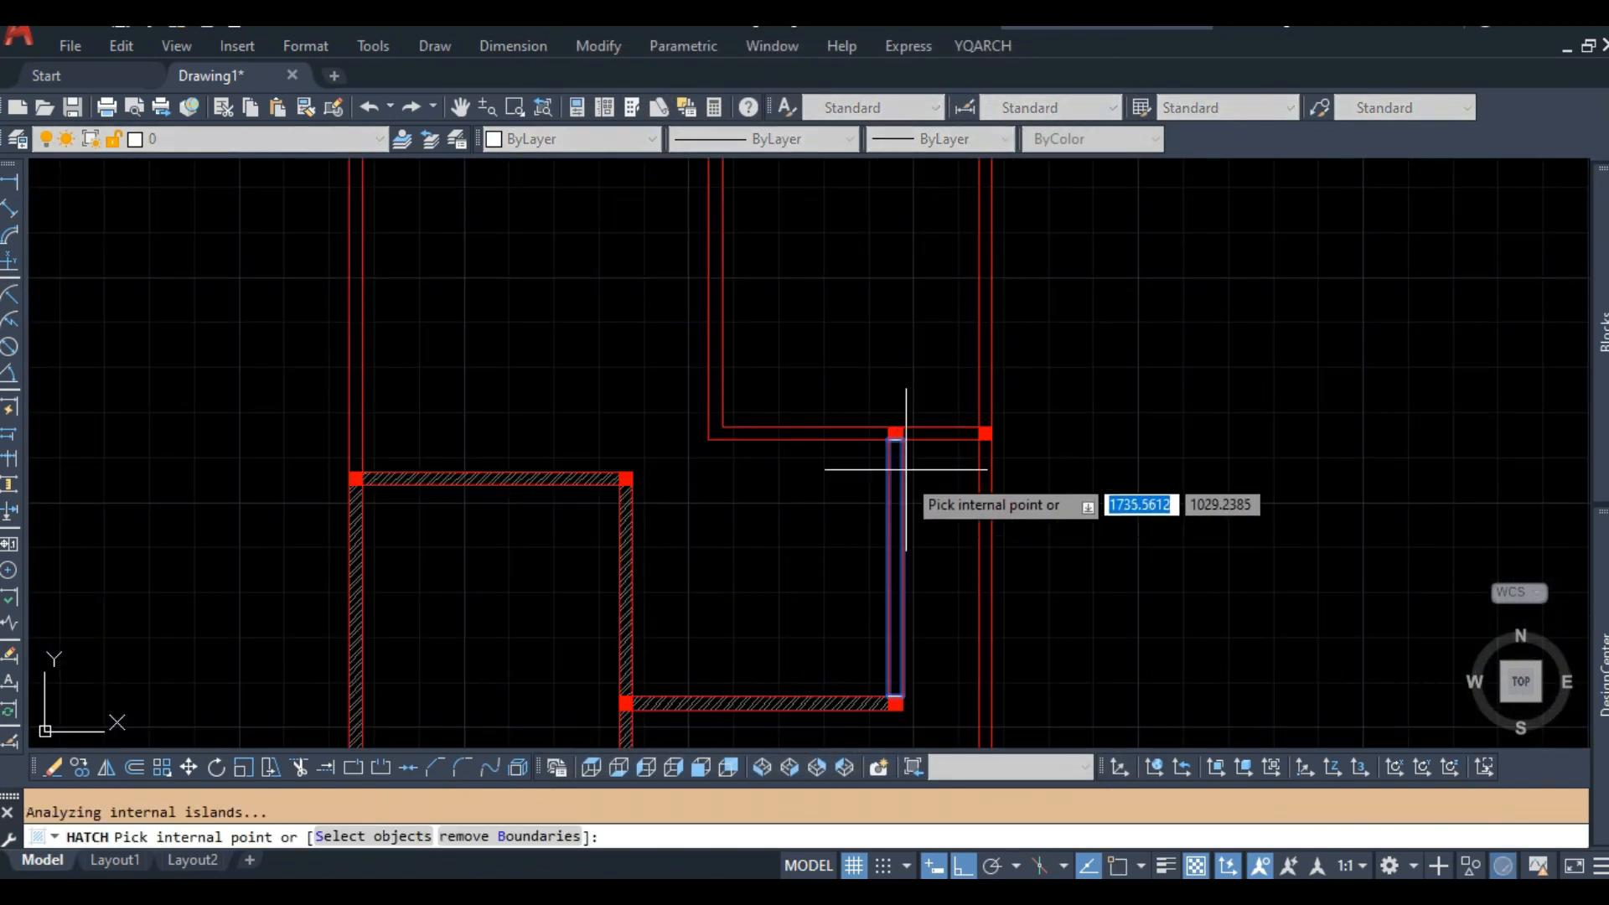
pyautogui.press('Return')
# Copy the column at the top of the newly hatched vertical wall to the lower-left wall corner of the middle-right room.
pyautogui.scroll(2, 840, 455)
pyautogui.write('co')
pyautogui.press('Return')
pyautogui.click(943, 401)
pyautogui.click(913, 445)
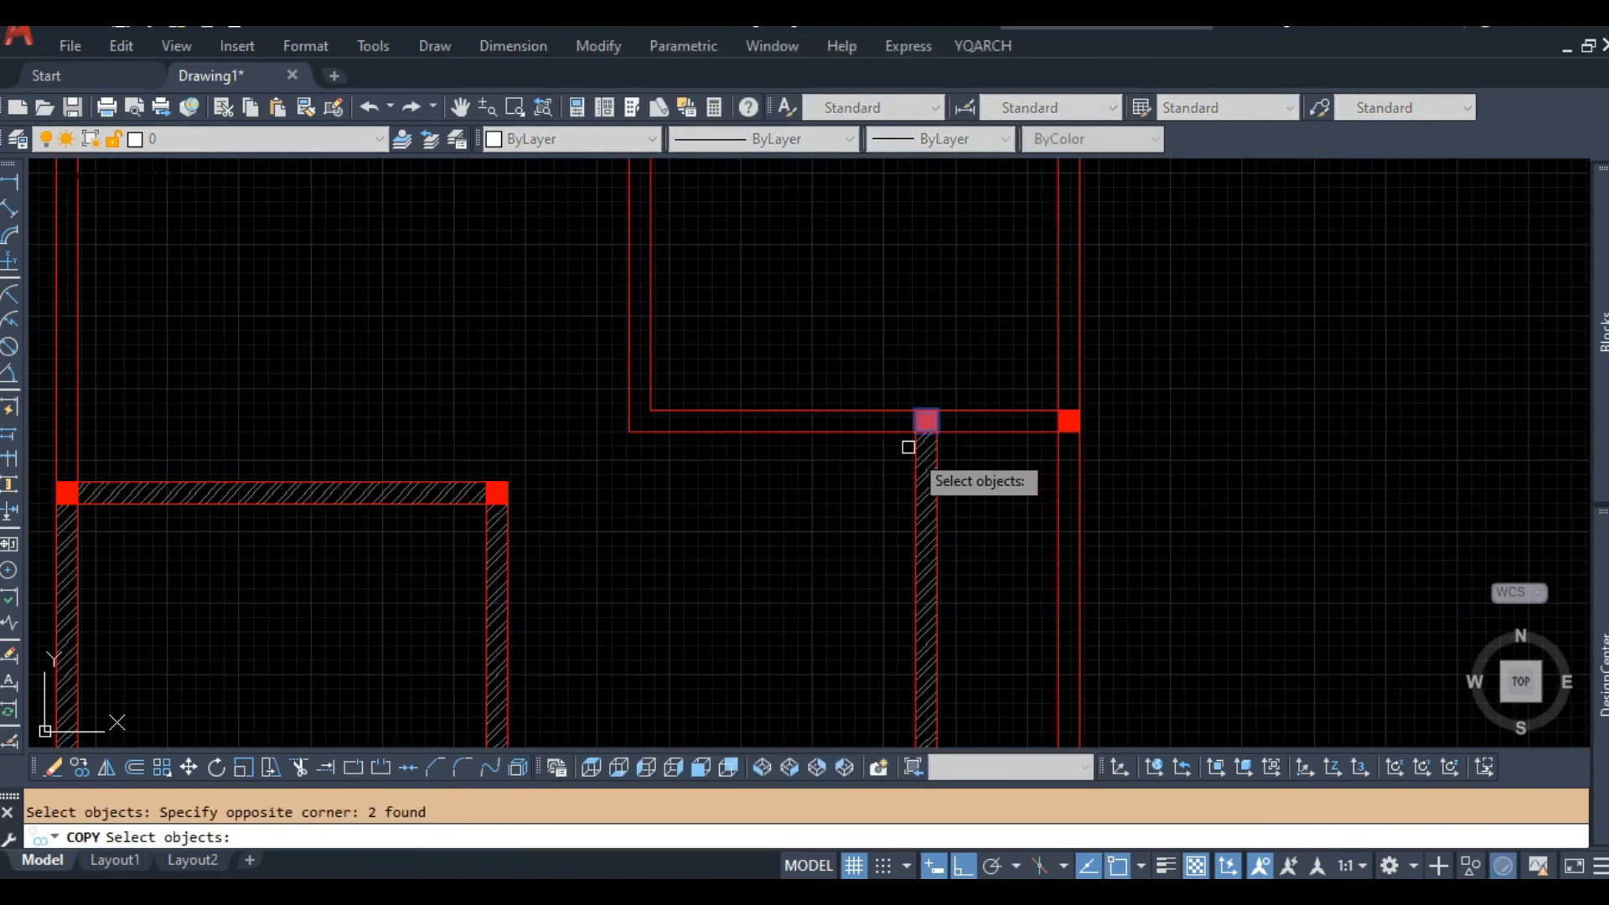
pyautogui.scroll(3, 913, 446)
pyautogui.press('Return')
pyautogui.click(977, 359)
pyautogui.click(251, 358)
pyautogui.press('Return')
# Hatch the bottom, left and right walls of the middle-right room with the ANSI32 pattern.
pyautogui.scroll(-5, 338, 345)
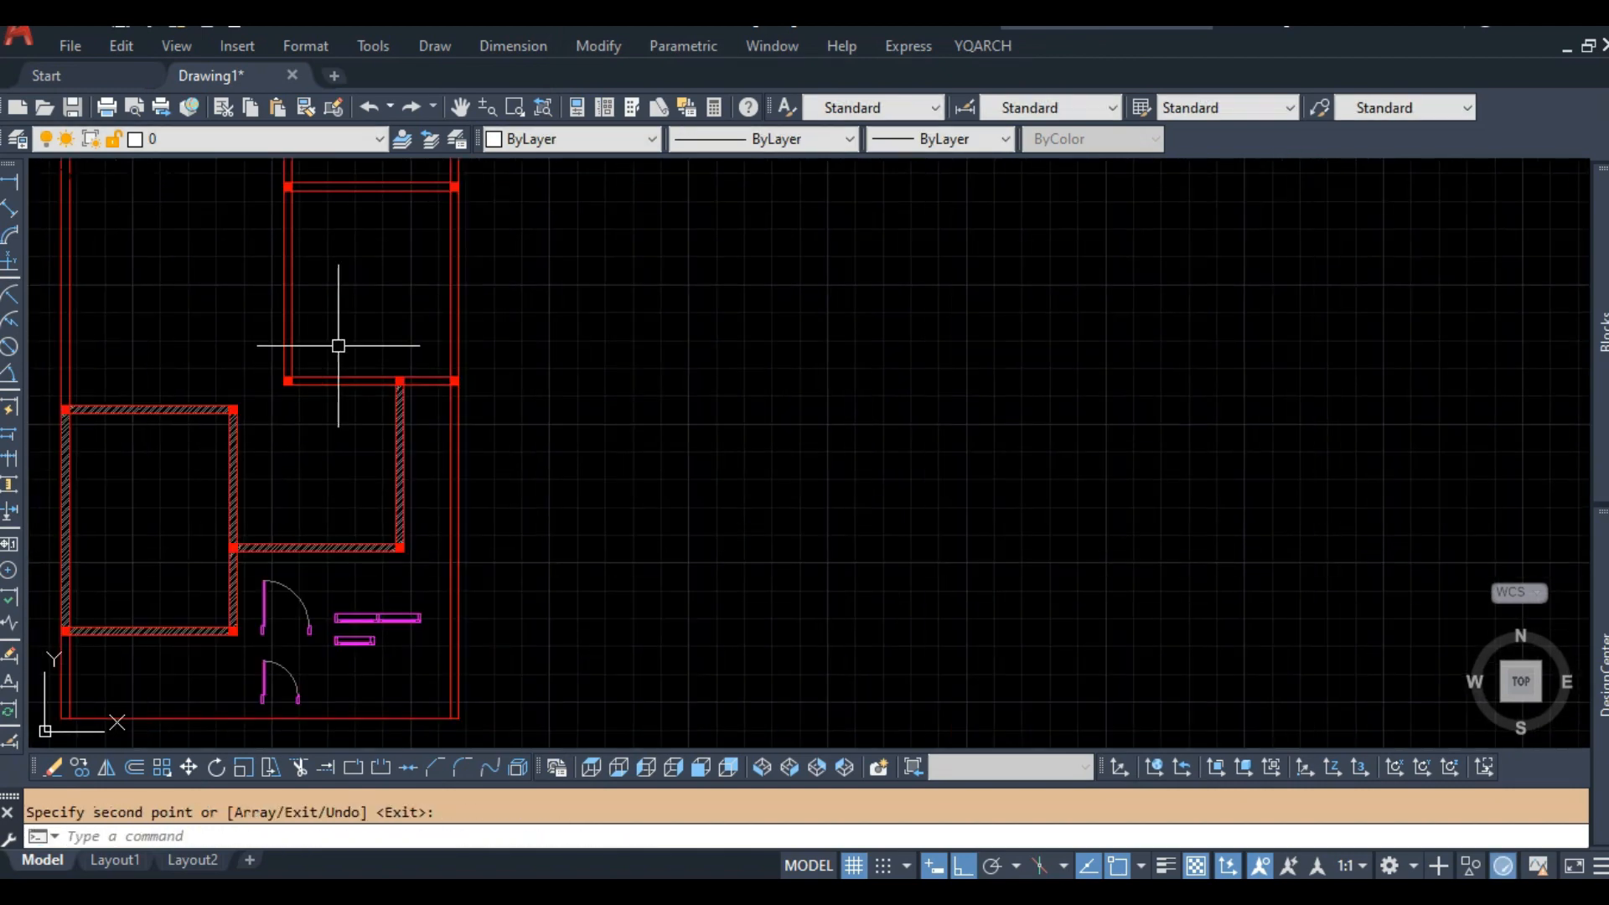
pyautogui.scroll(6, 637, 524)
pyautogui.write('h')
pyautogui.press('Return')
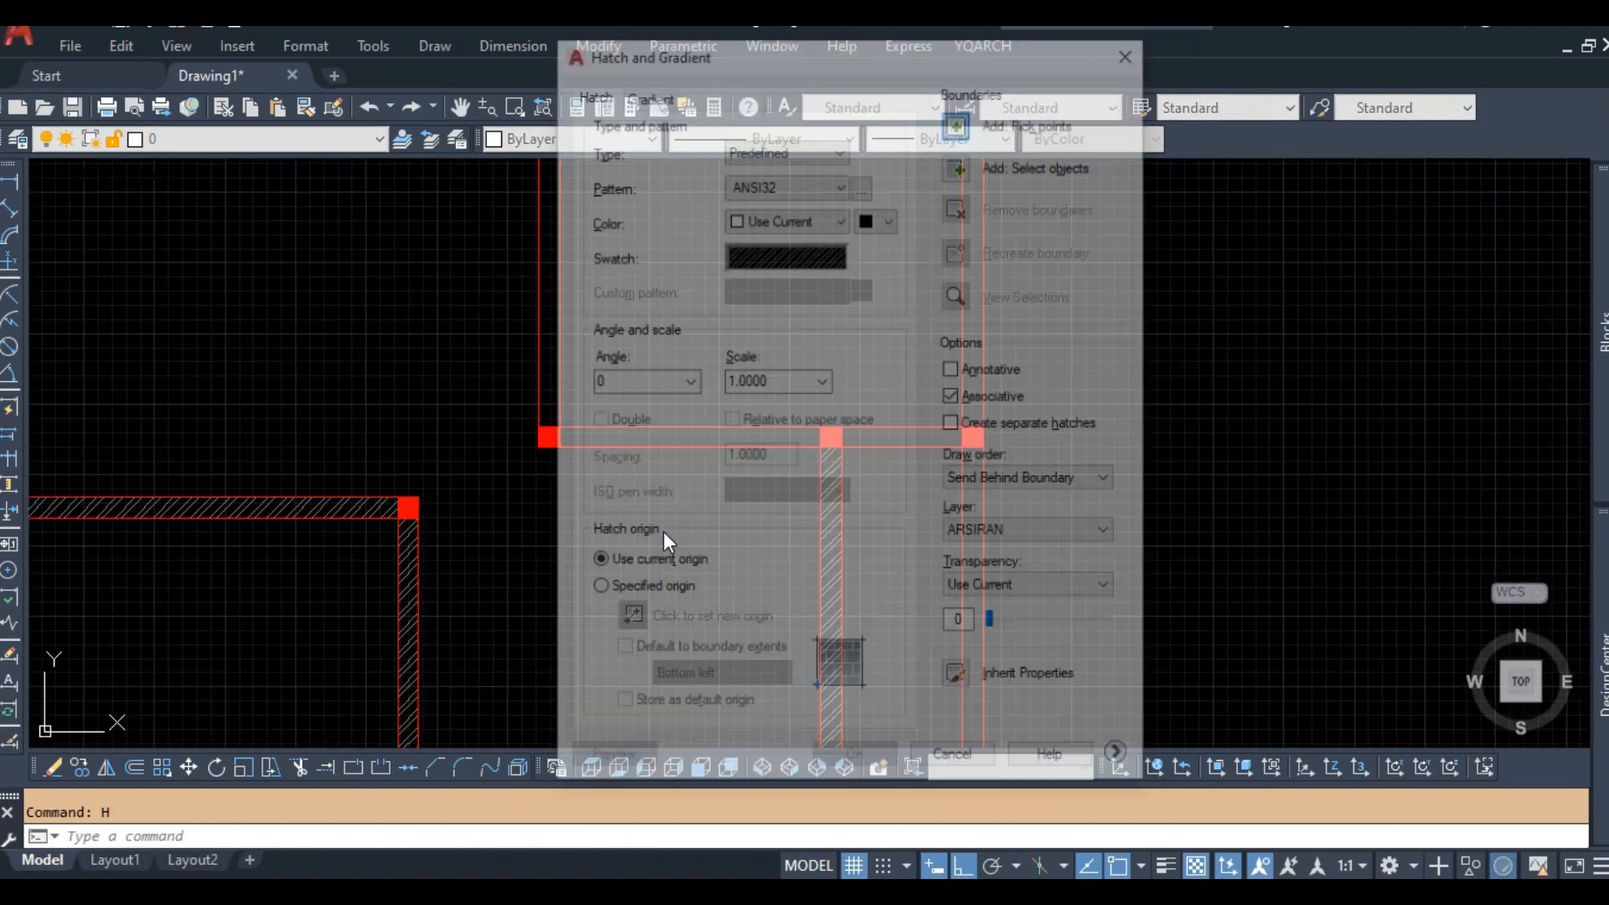
pyautogui.press('k')
pyautogui.click(682, 436)
pyautogui.click(871, 437)
pyautogui.scroll(-2, 924, 379)
pyautogui.moveTo(925, 379); pyautogui.dragTo(913, 541, button='middle')
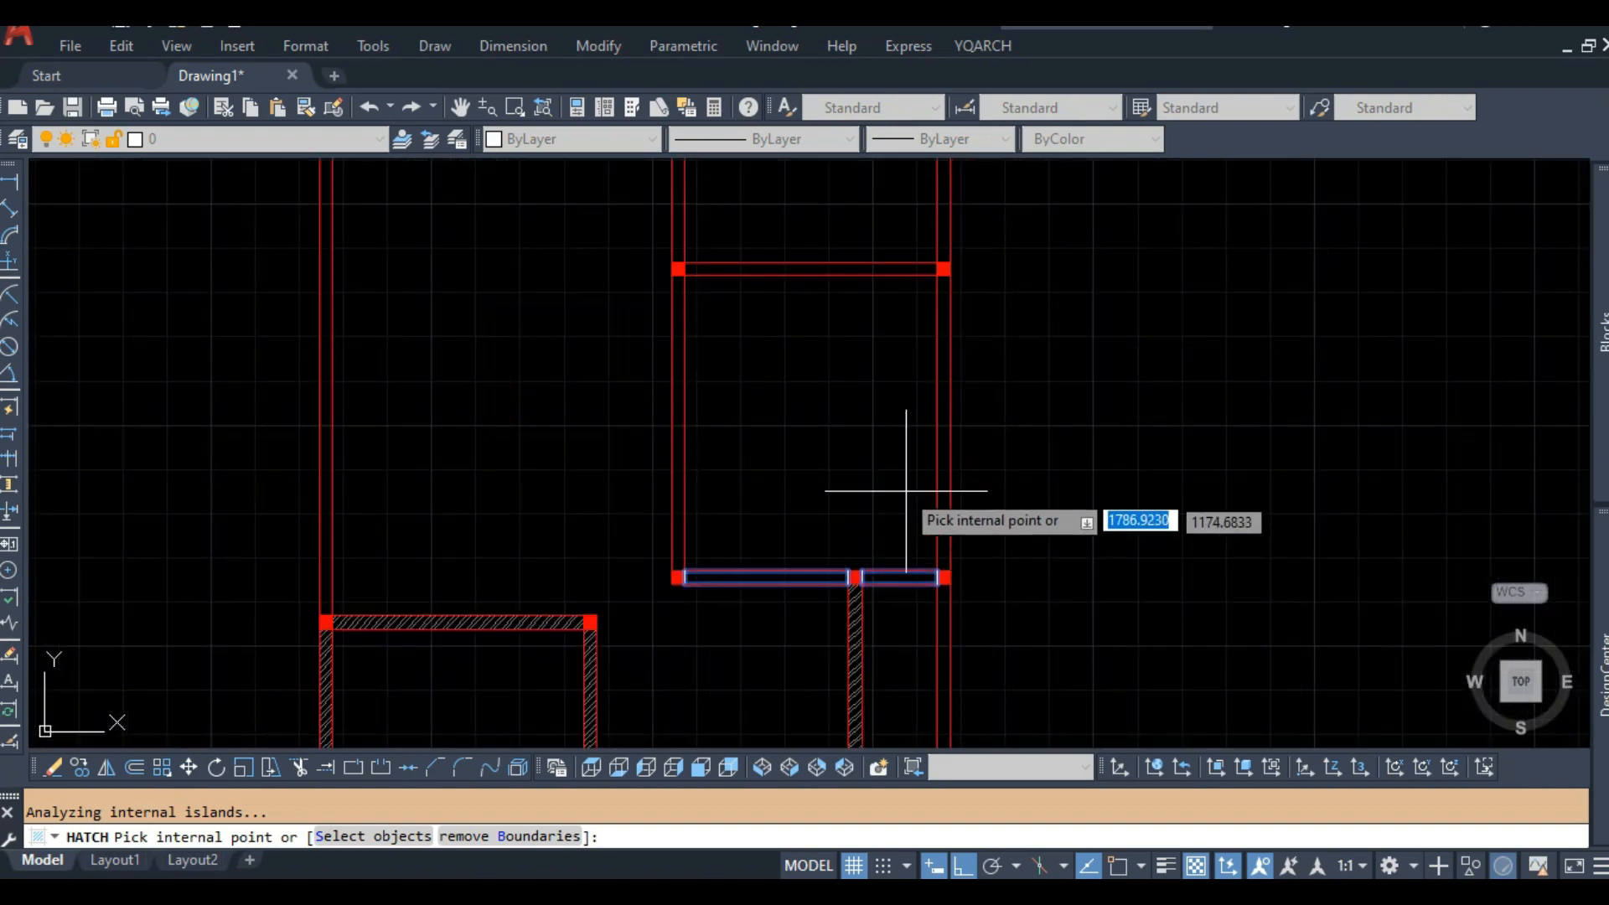
pyautogui.click(679, 424)
pyautogui.press('Return')
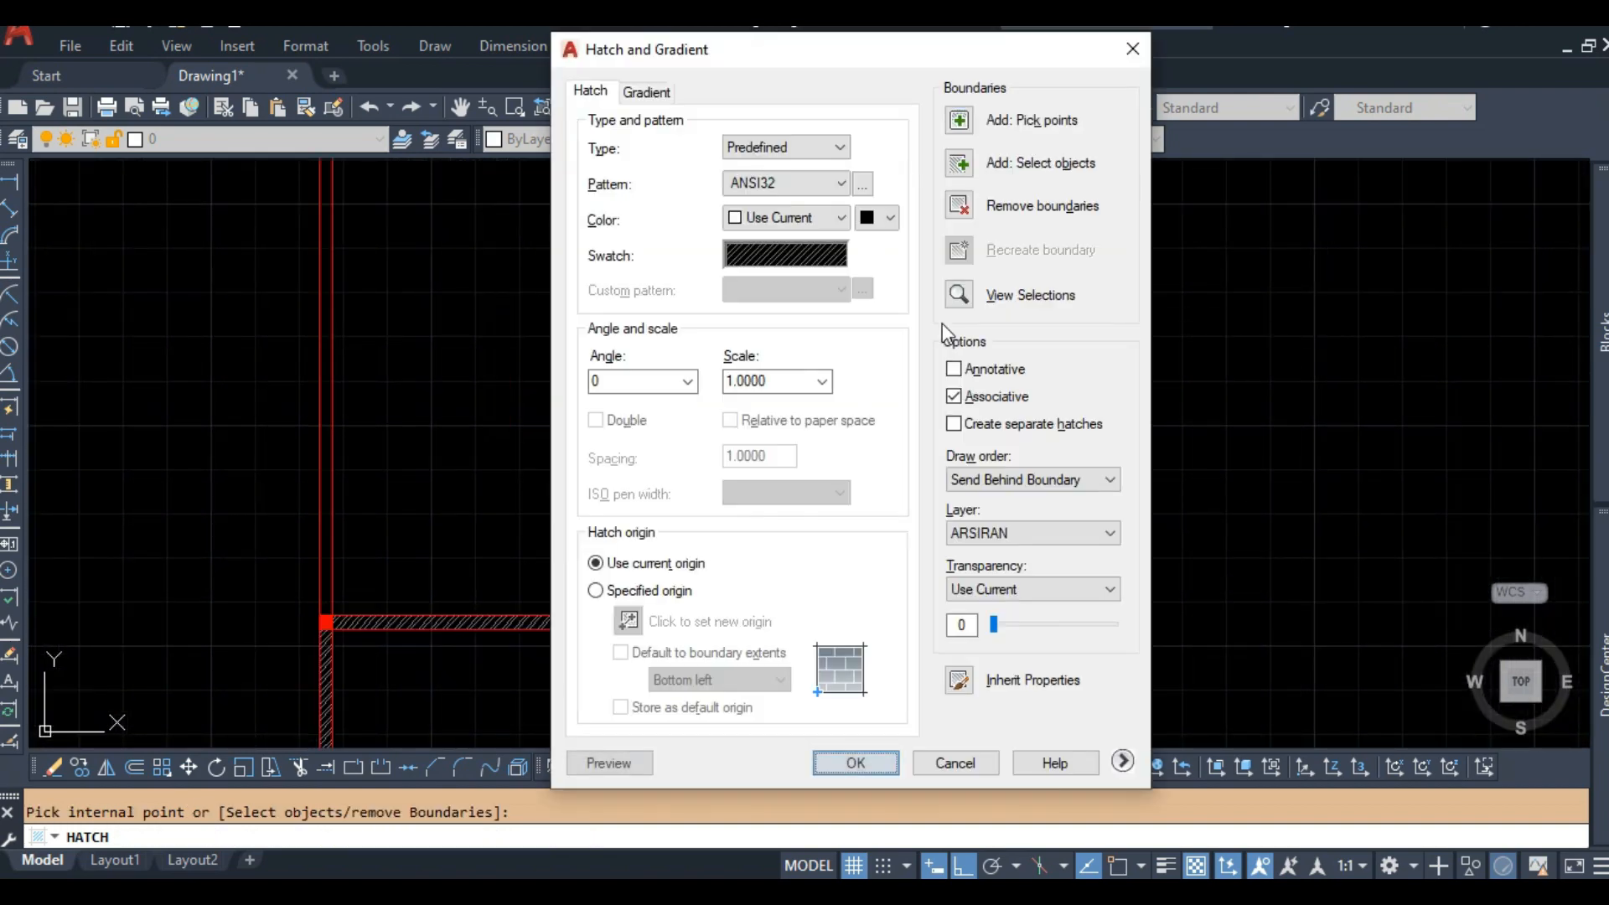
pyautogui.press('Return')
# Hatch all the walls around the upper-right room, including the one shared with the room below, with the ANSI32 pattern.
pyautogui.scroll(-3, 855, 355)
pyautogui.scroll(4, 841, 391)
pyautogui.moveTo(840, 391); pyautogui.dragTo(880, 558, button='middle')
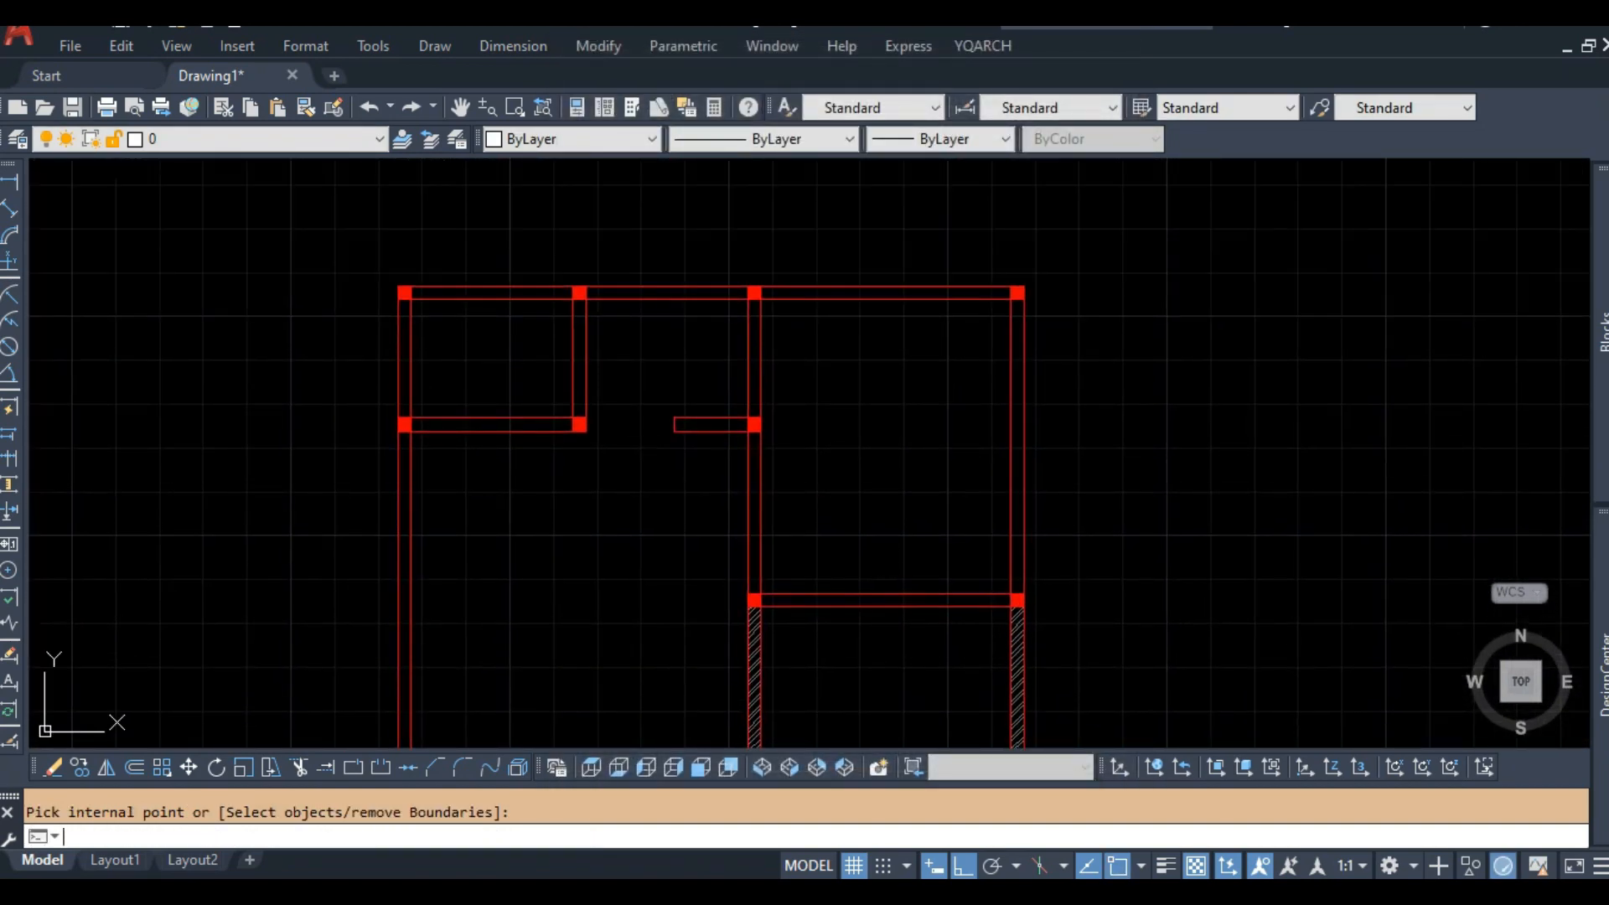
pyautogui.scroll(2, 873, 594)
pyautogui.click(873, 593)
pyautogui.click(1138, 402)
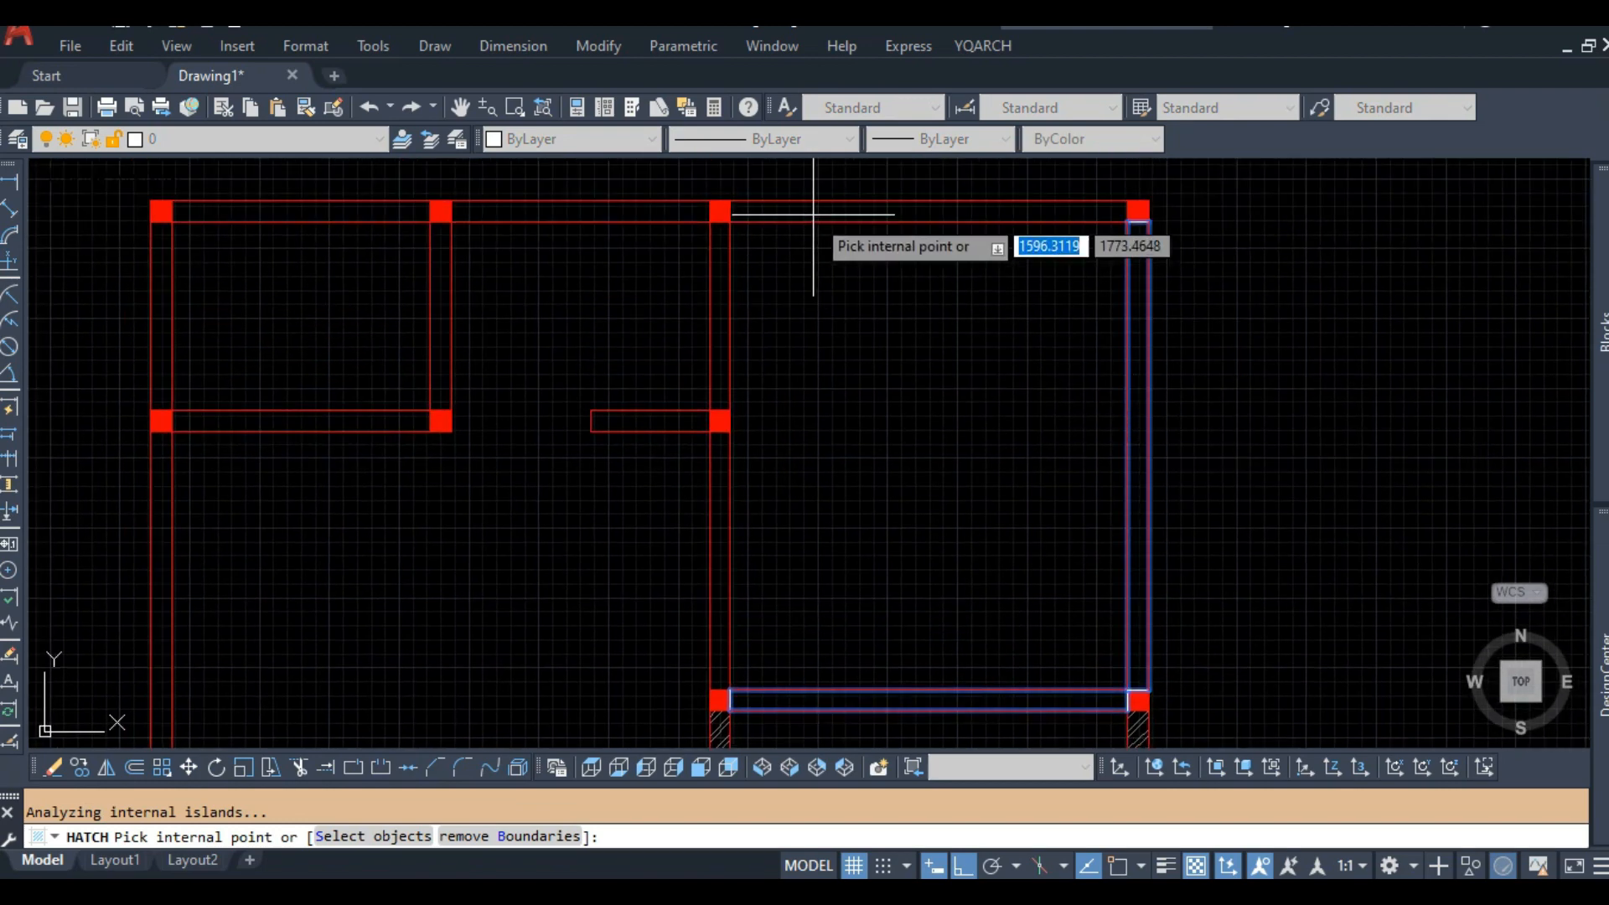
pyautogui.click(816, 211)
pyautogui.click(726, 337)
pyautogui.click(723, 478)
pyautogui.press('Return')
pyautogui.press('Return')
# Hatch the walls of the small upper-left room, the adjoining top wall and the short wall stub with ANSI32.
pyautogui.moveTo(630, 444); pyautogui.dragTo(883, 452, button='middle')
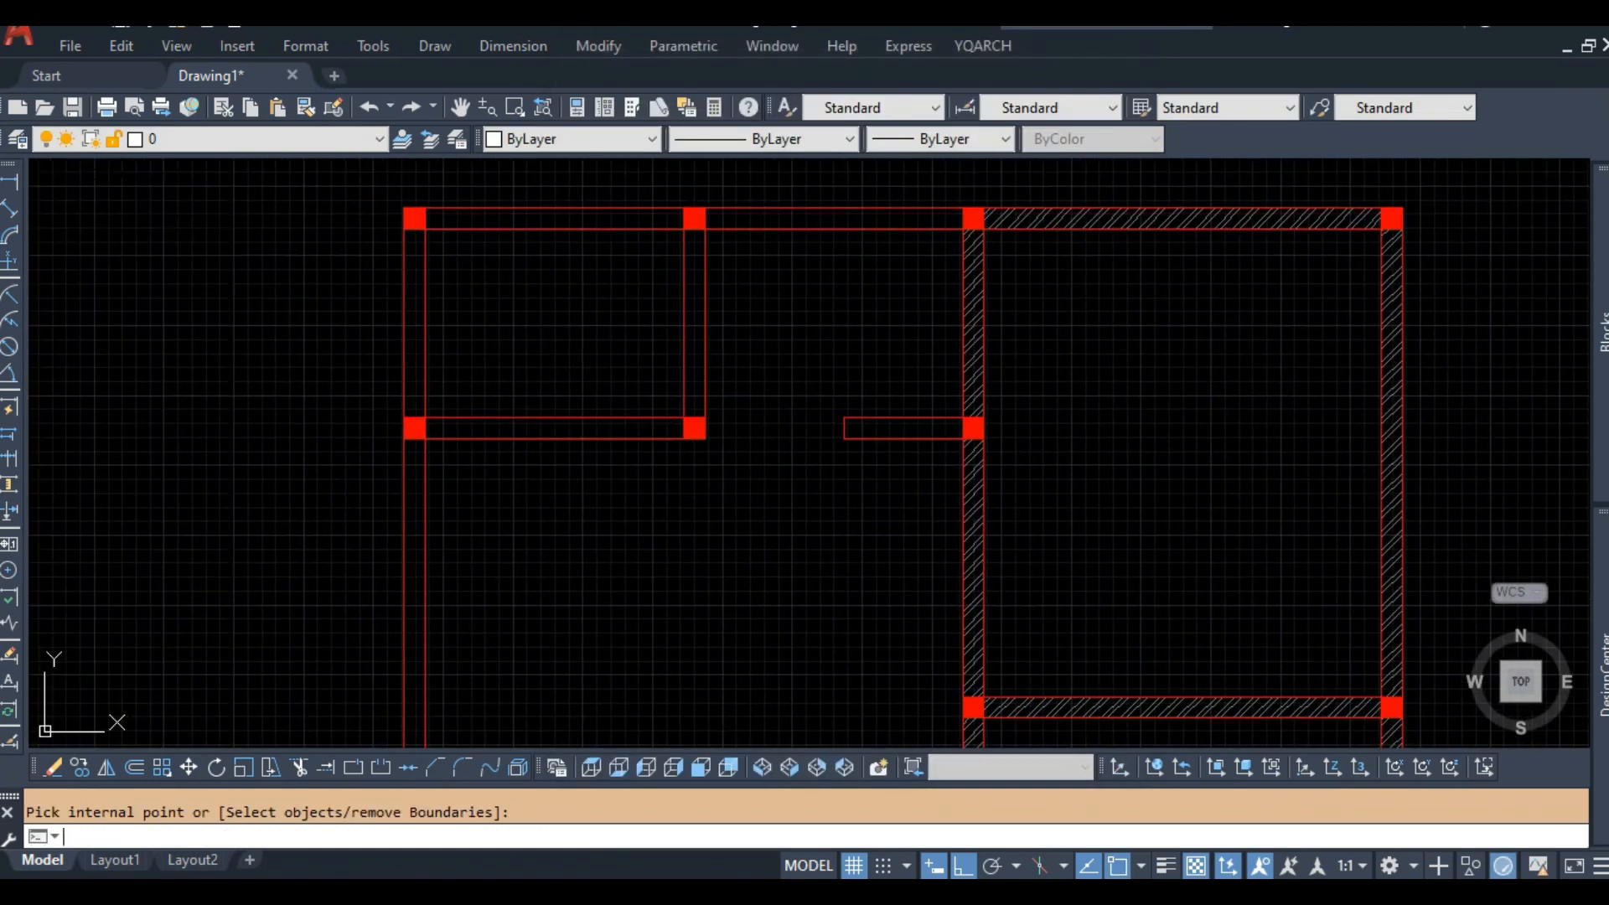
pyautogui.click(891, 427)
pyautogui.click(837, 218)
pyautogui.click(694, 339)
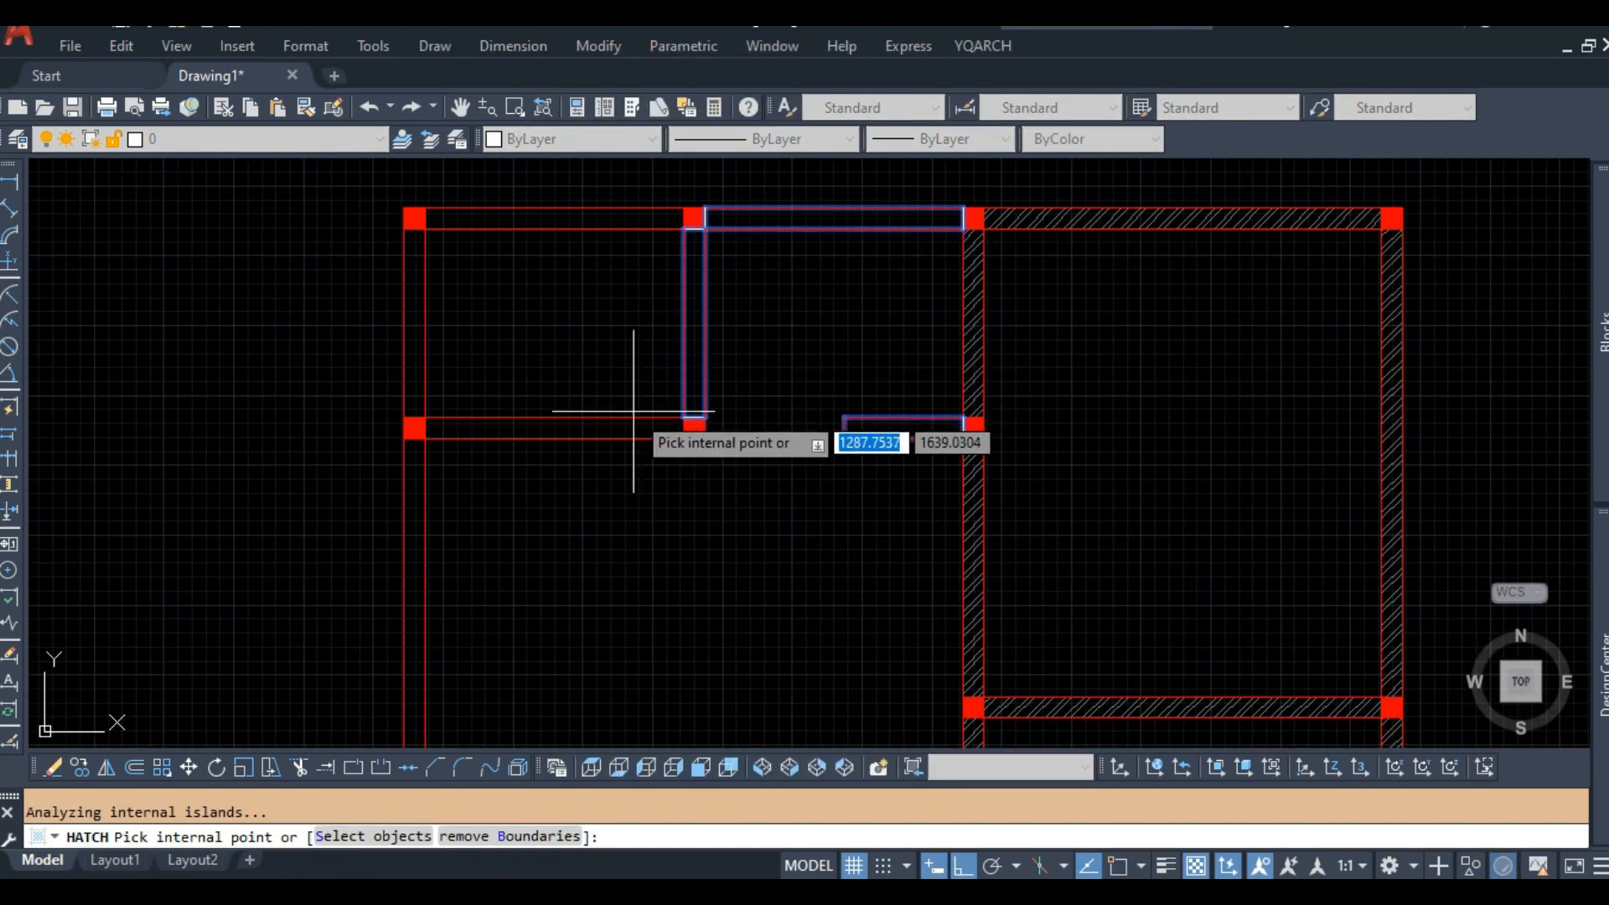
pyautogui.click(537, 428)
pyautogui.click(415, 318)
pyautogui.click(489, 220)
pyautogui.press('Return')
pyautogui.press('Return')
# Hatch the long left outer wall between the small upper-left room and the lower-left room with ANSI32.
pyautogui.scroll(-2, 489, 225)
pyautogui.moveTo(441, 597); pyautogui.dragTo(539, 410, button='middle')
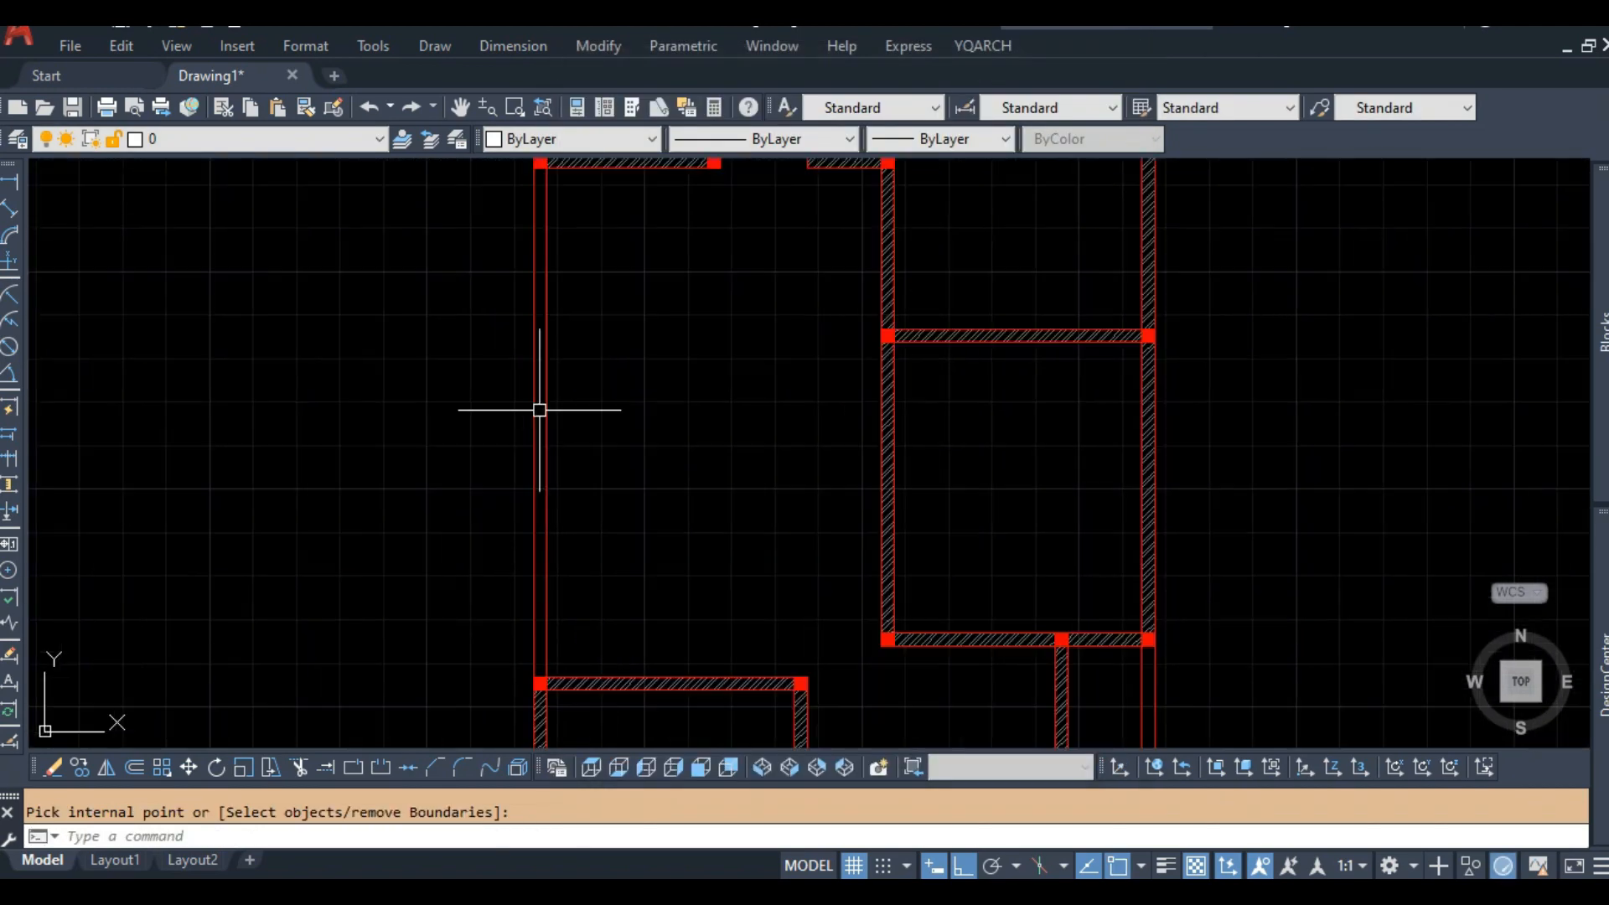
pyautogui.press('Return')
pyautogui.click(542, 359)
pyautogui.press('Return')
pyautogui.press('Return')
# Convert the larger door symbol into a block named P1, with its base point at the lower-right corner of the right jamb.
pyautogui.scroll(-3, 673, 431)
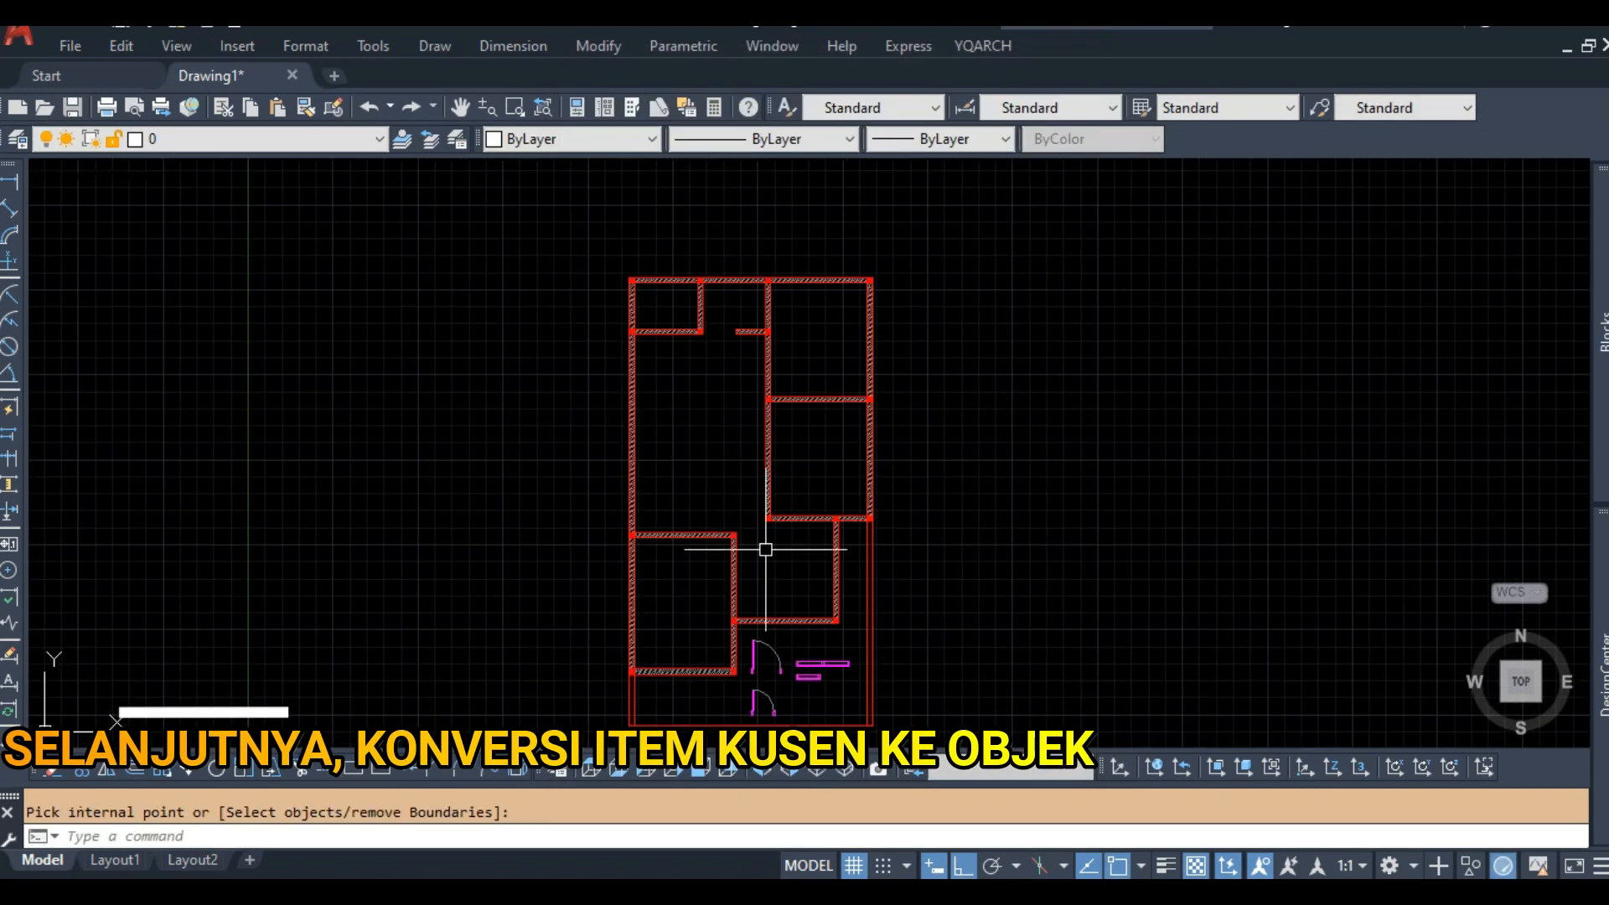
pyautogui.scroll(8, 761, 545)
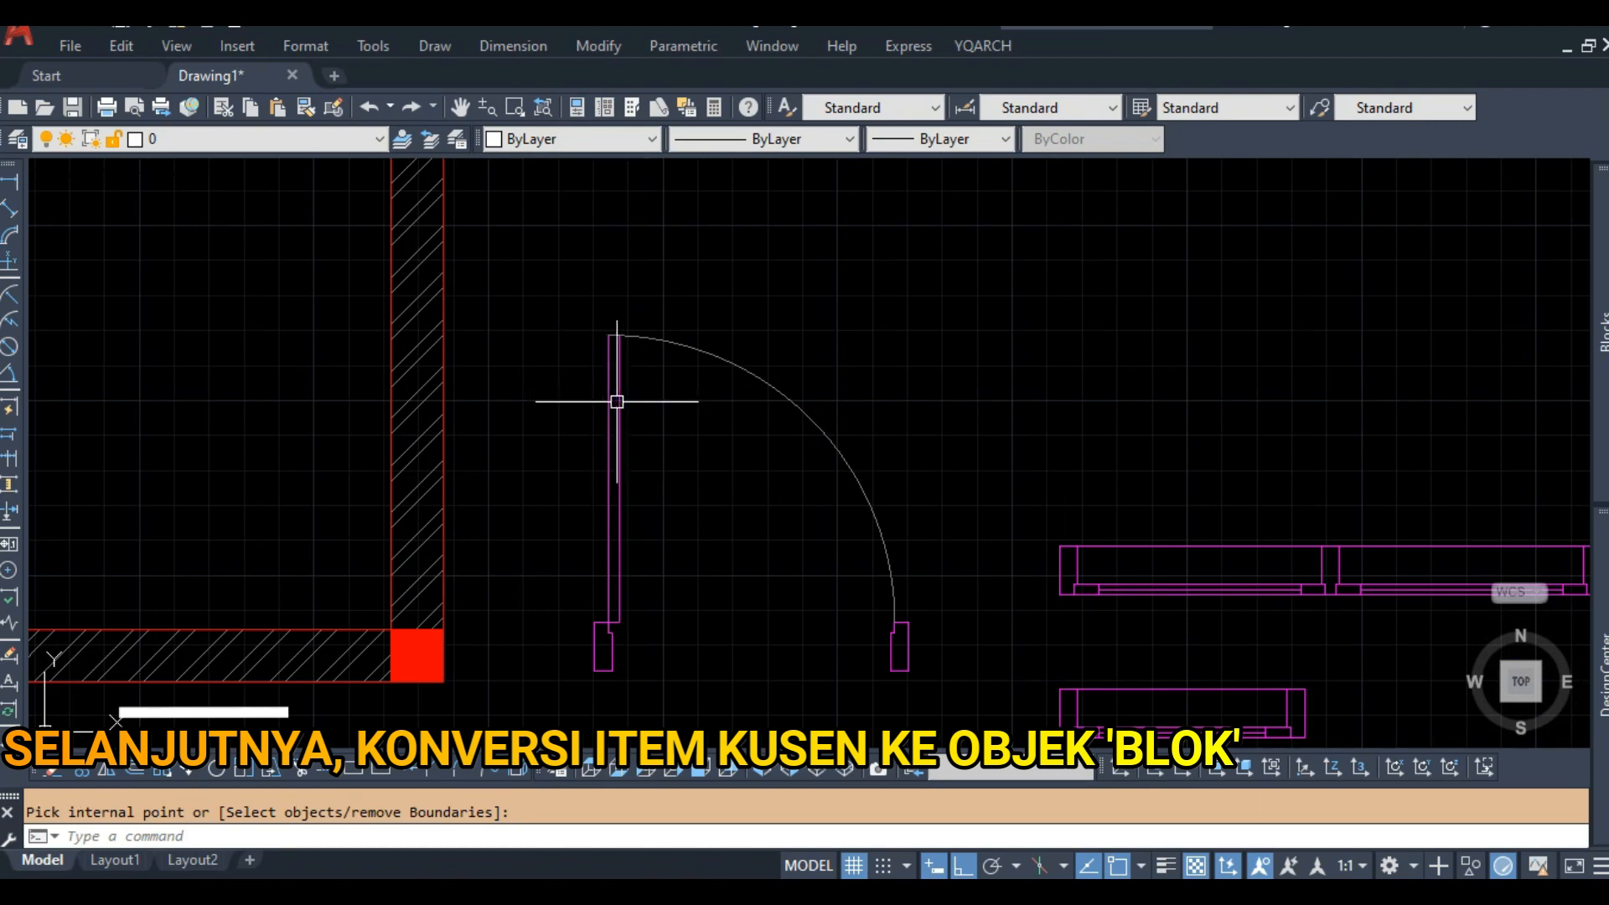
pyautogui.write('B')
pyautogui.press('Return')
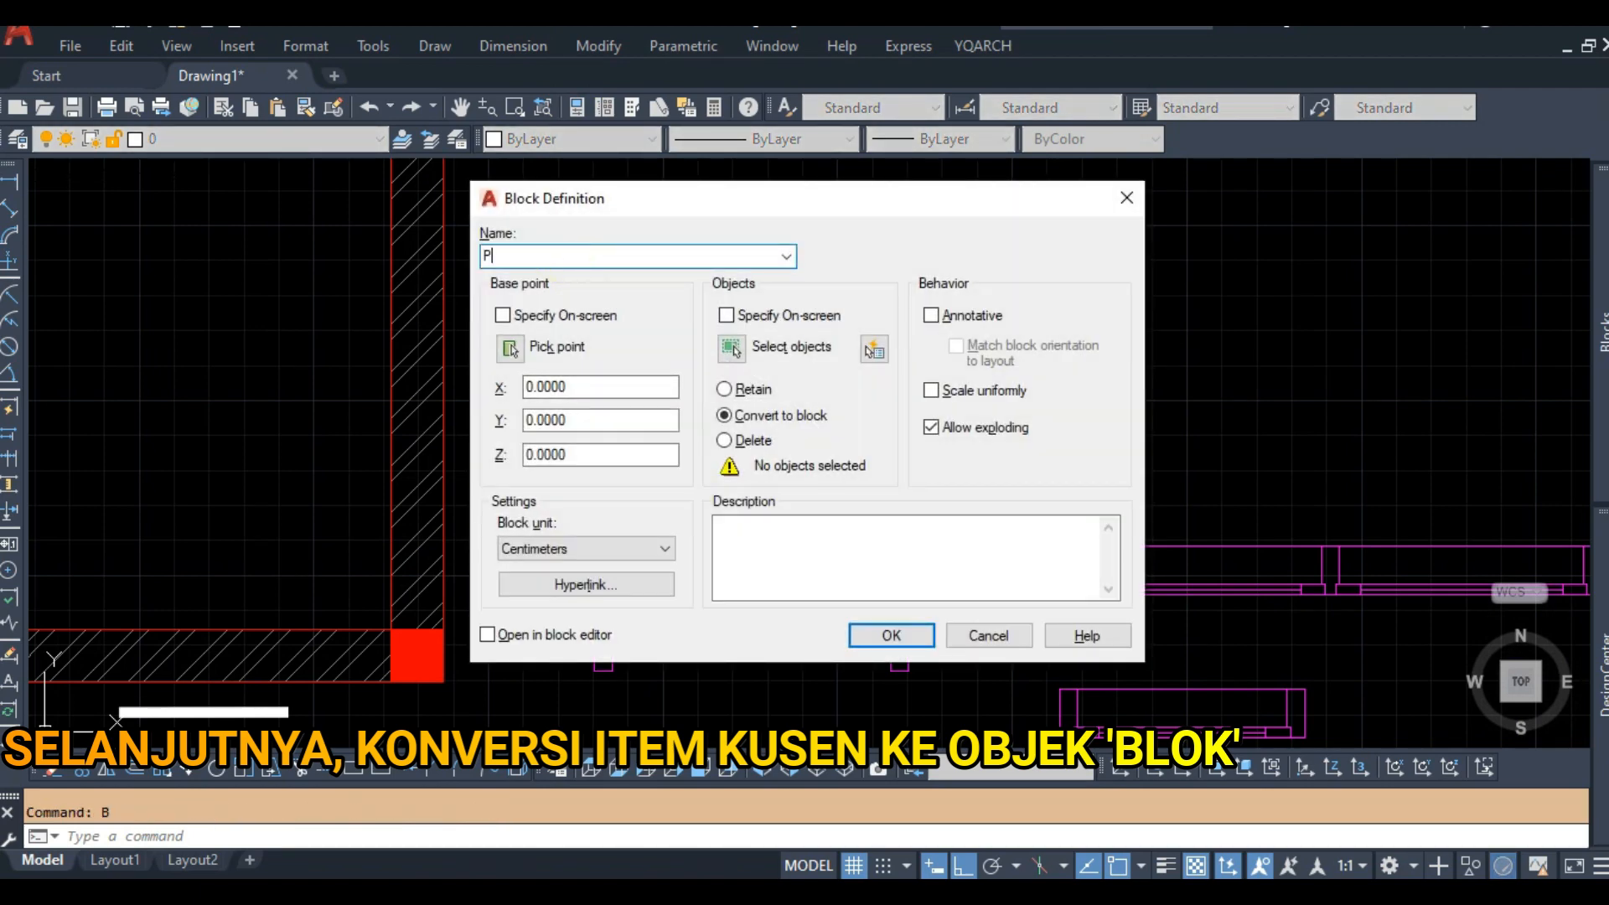
pyautogui.click(513, 349)
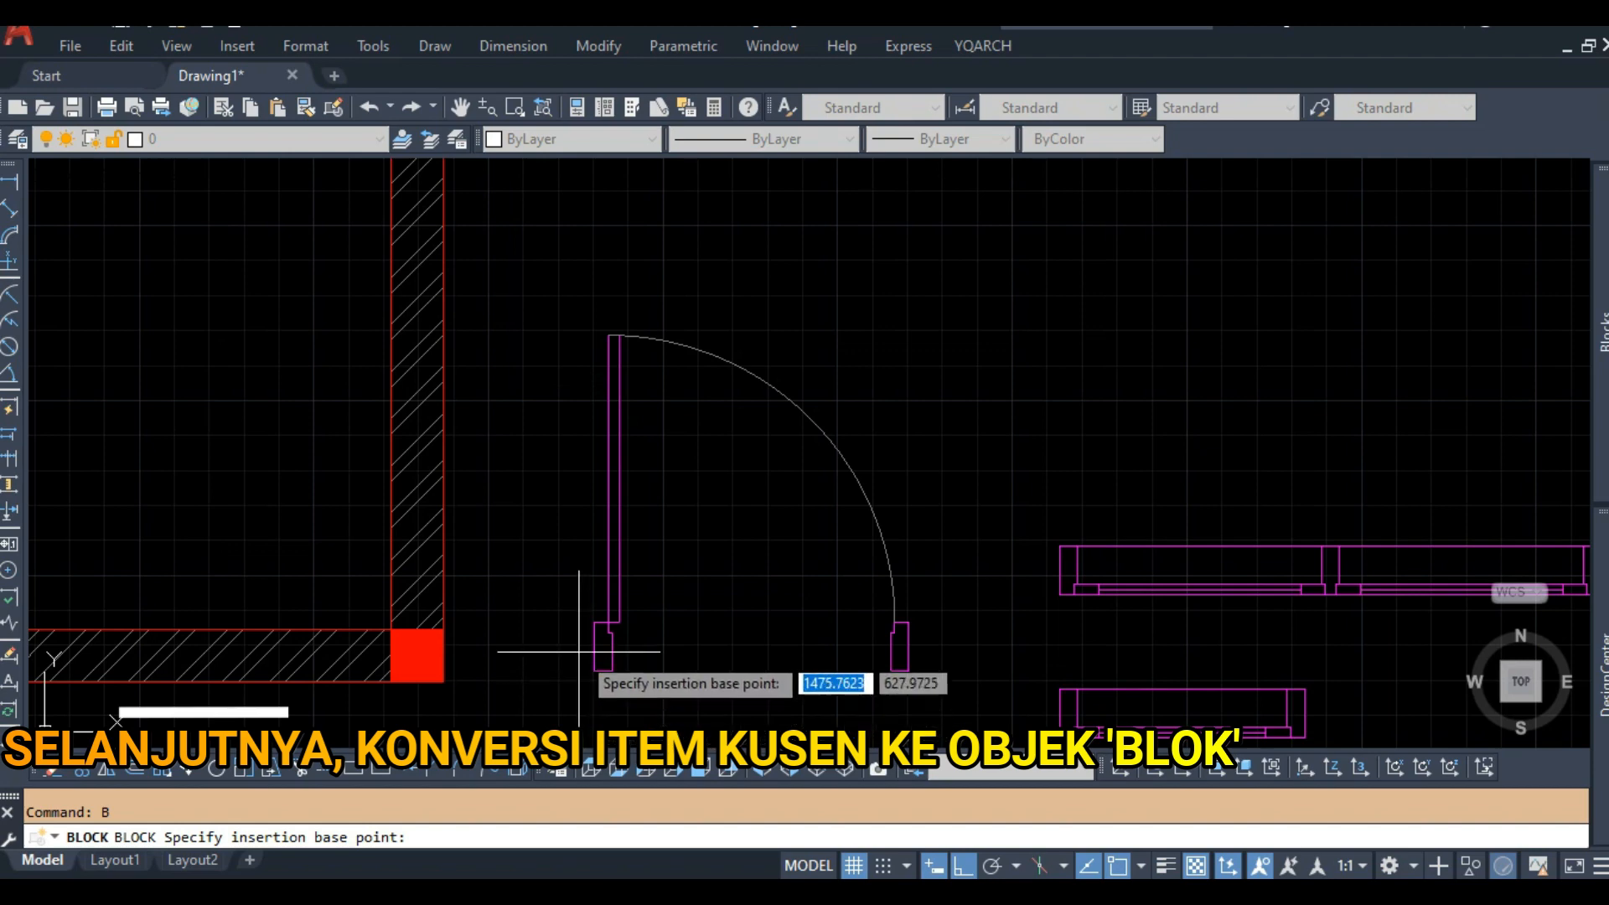
pyautogui.click(908, 670)
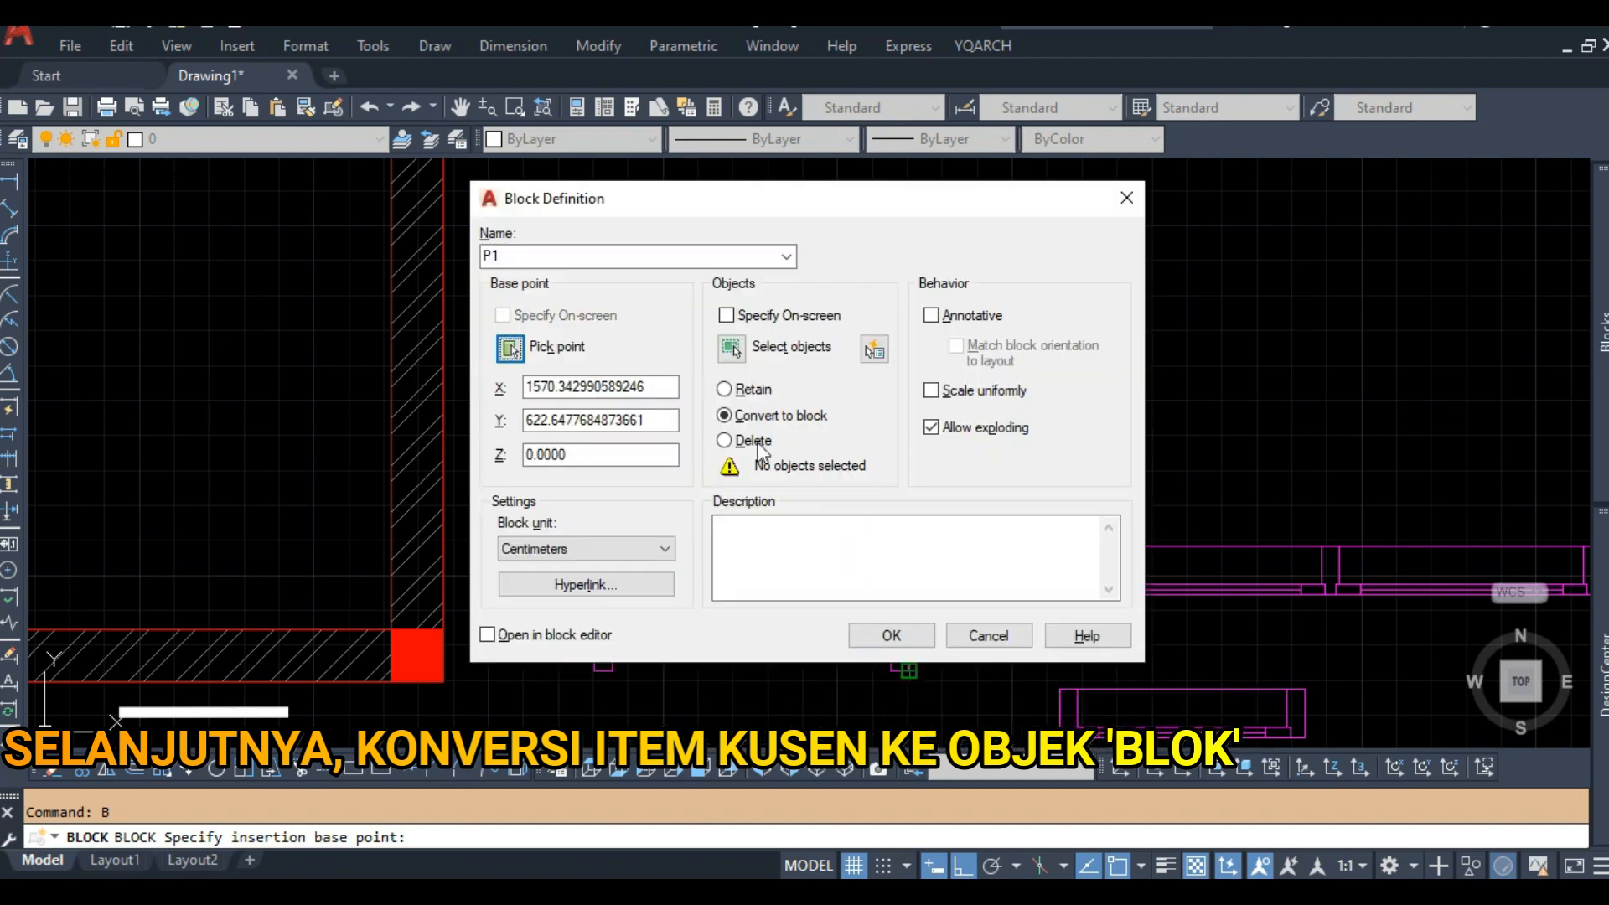
pyautogui.click(731, 348)
pyautogui.click(528, 299)
pyautogui.click(920, 610)
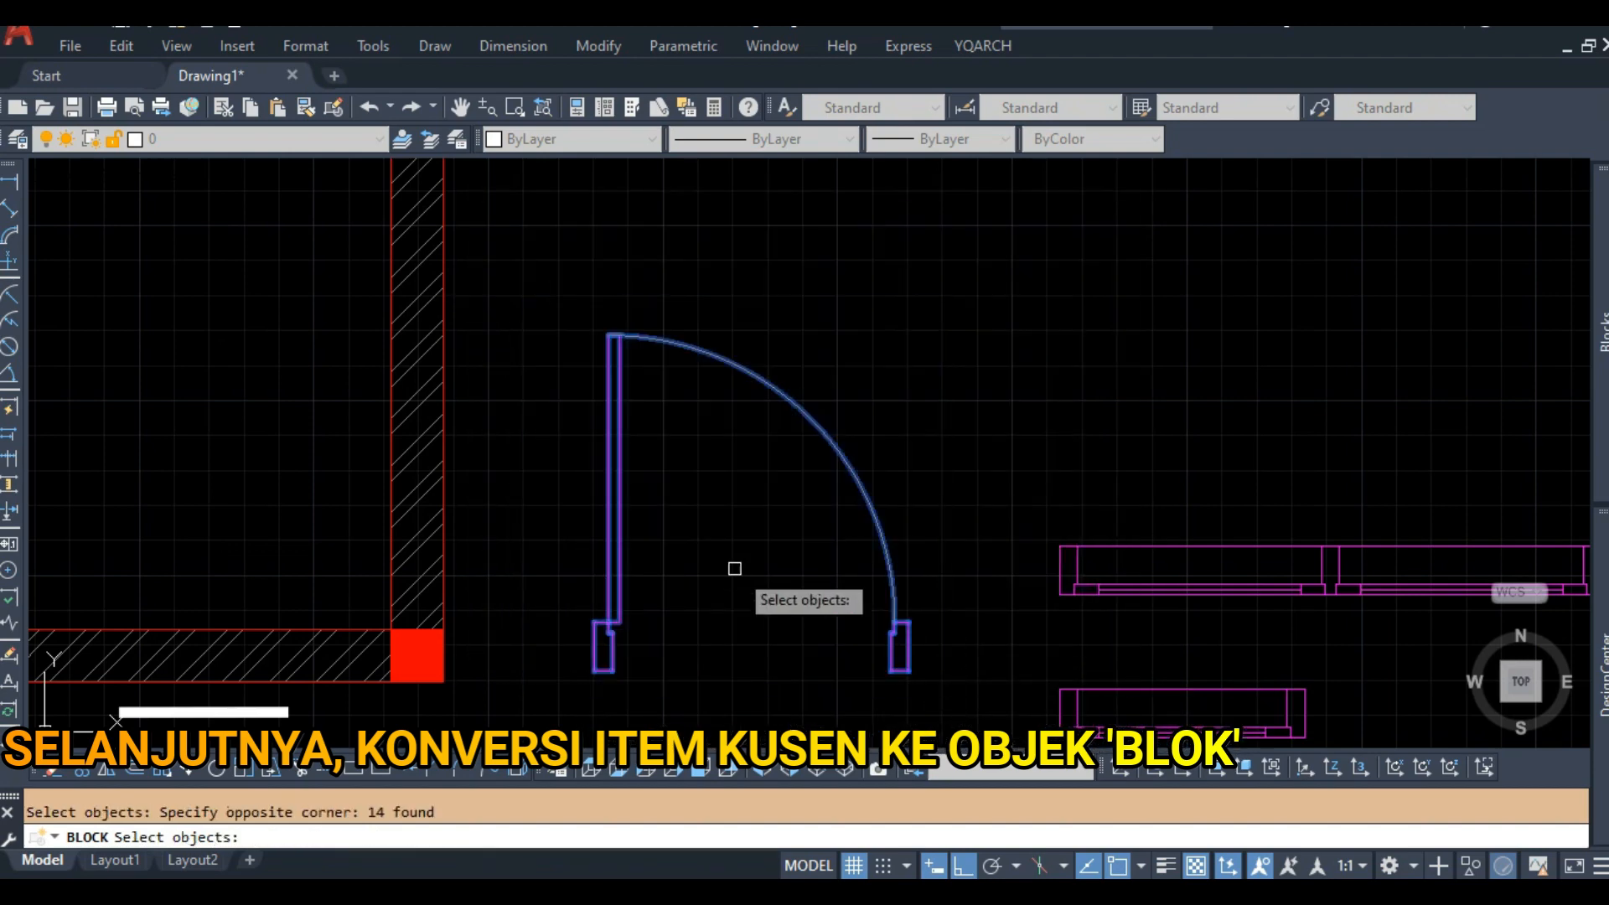
pyautogui.press('Return')
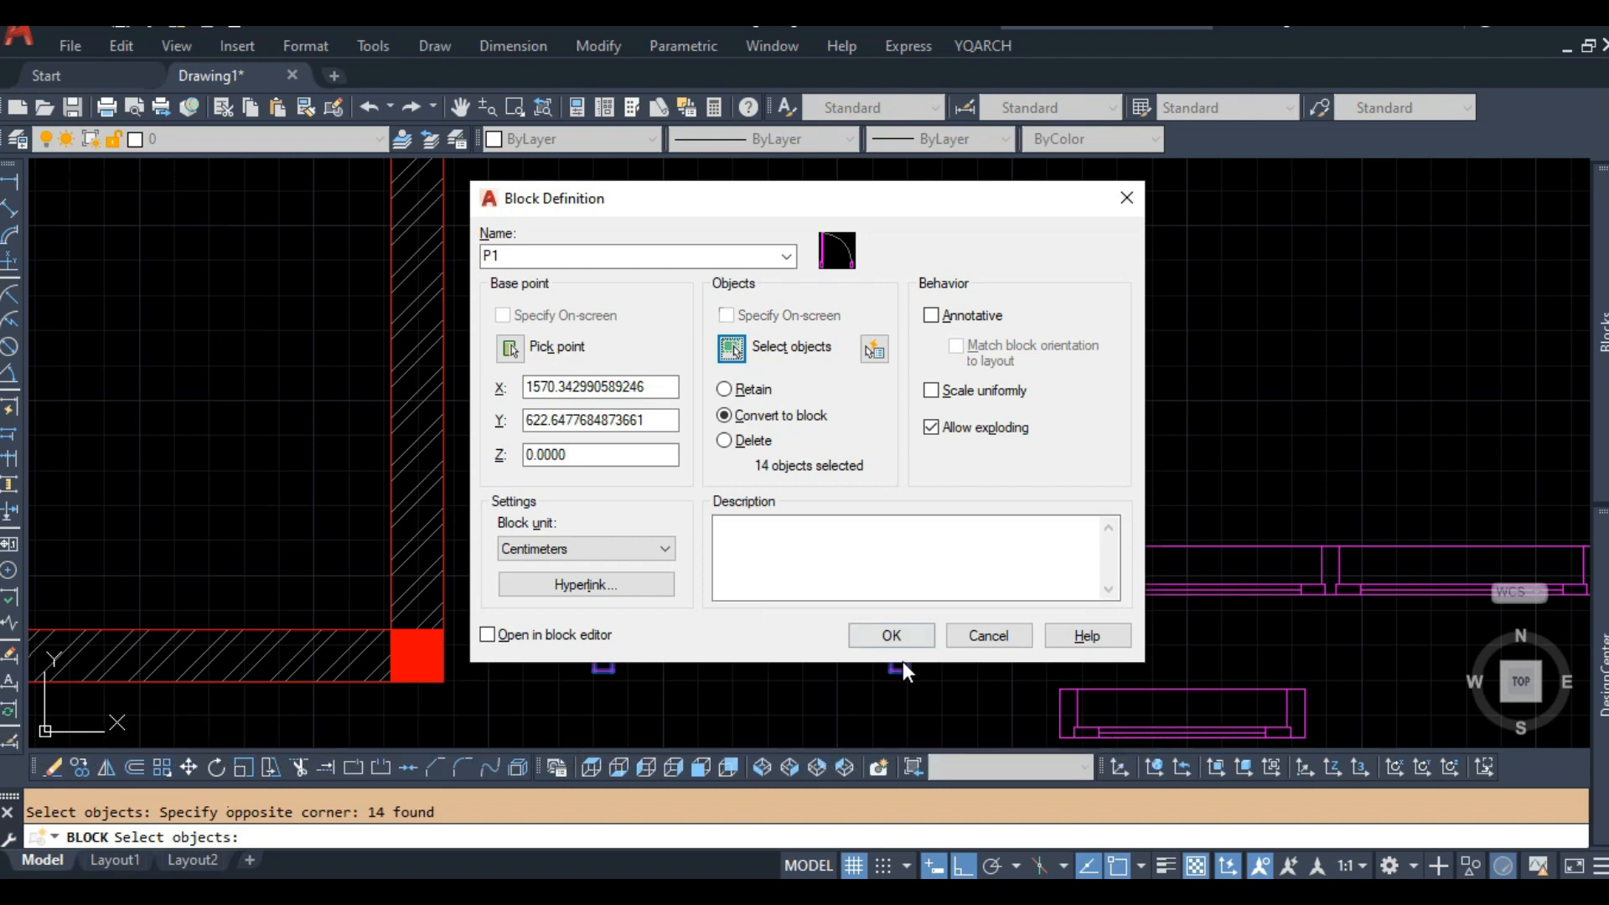
pyautogui.click(891, 642)
# Convert the smaller door symbol into a block named P2, with its base point at the lower-right corner of the right jamb.
pyautogui.scroll(-3, 847, 629)
pyautogui.moveTo(772, 662); pyautogui.dragTo(726, 289, button='middle')
pyautogui.scroll(3, 674, 469)
pyautogui.press('Return')
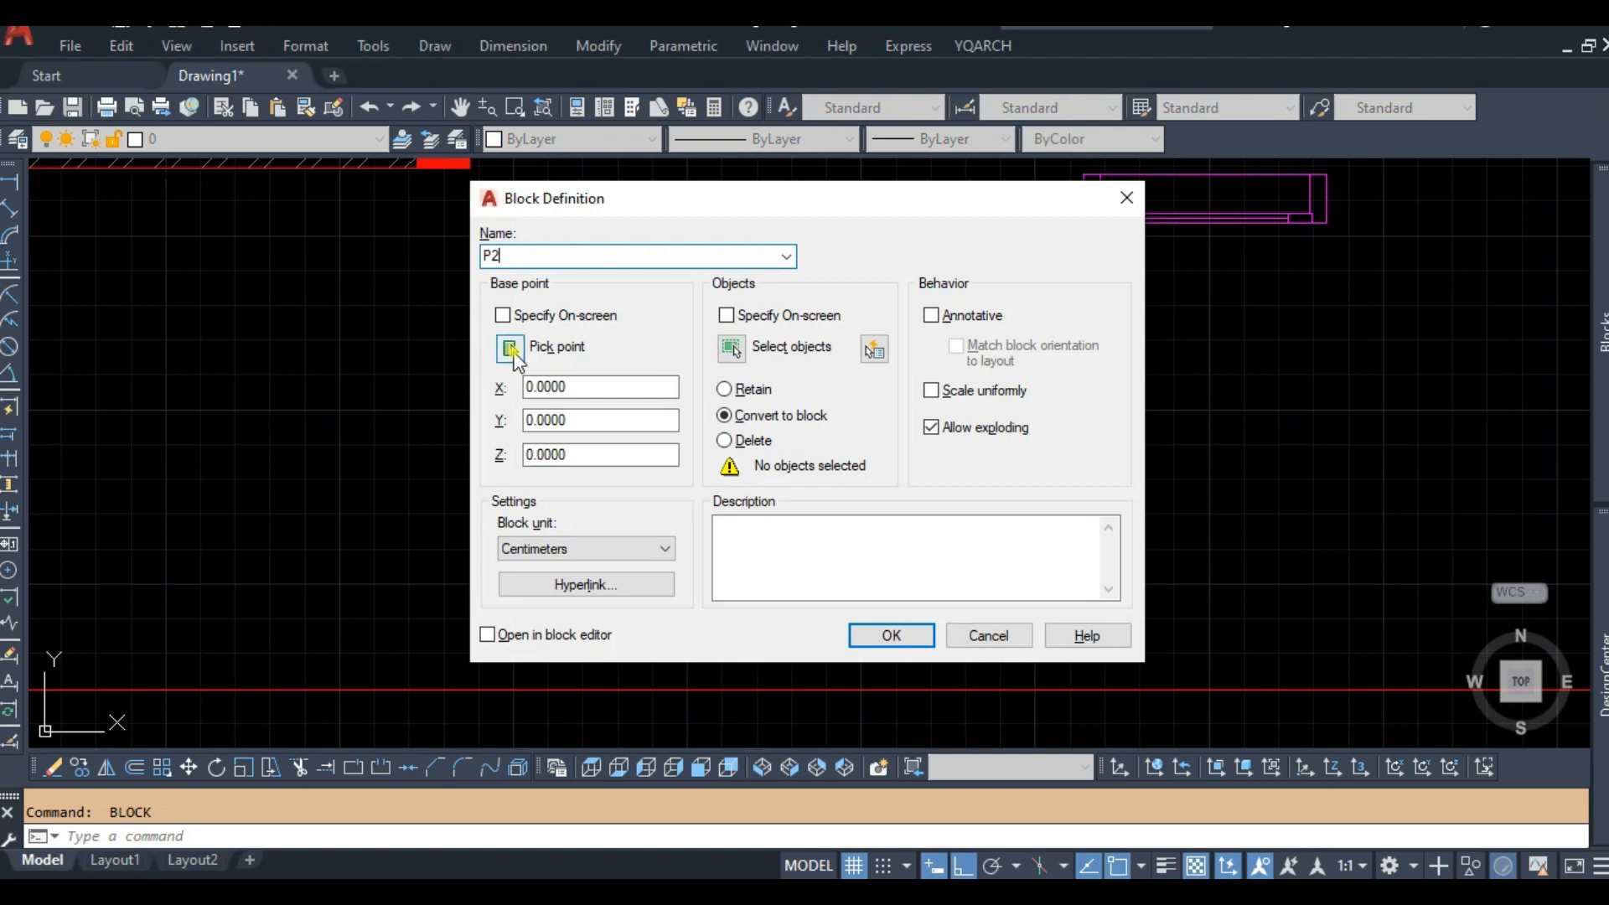
pyautogui.click(512, 349)
pyautogui.click(862, 589)
pyautogui.click(731, 348)
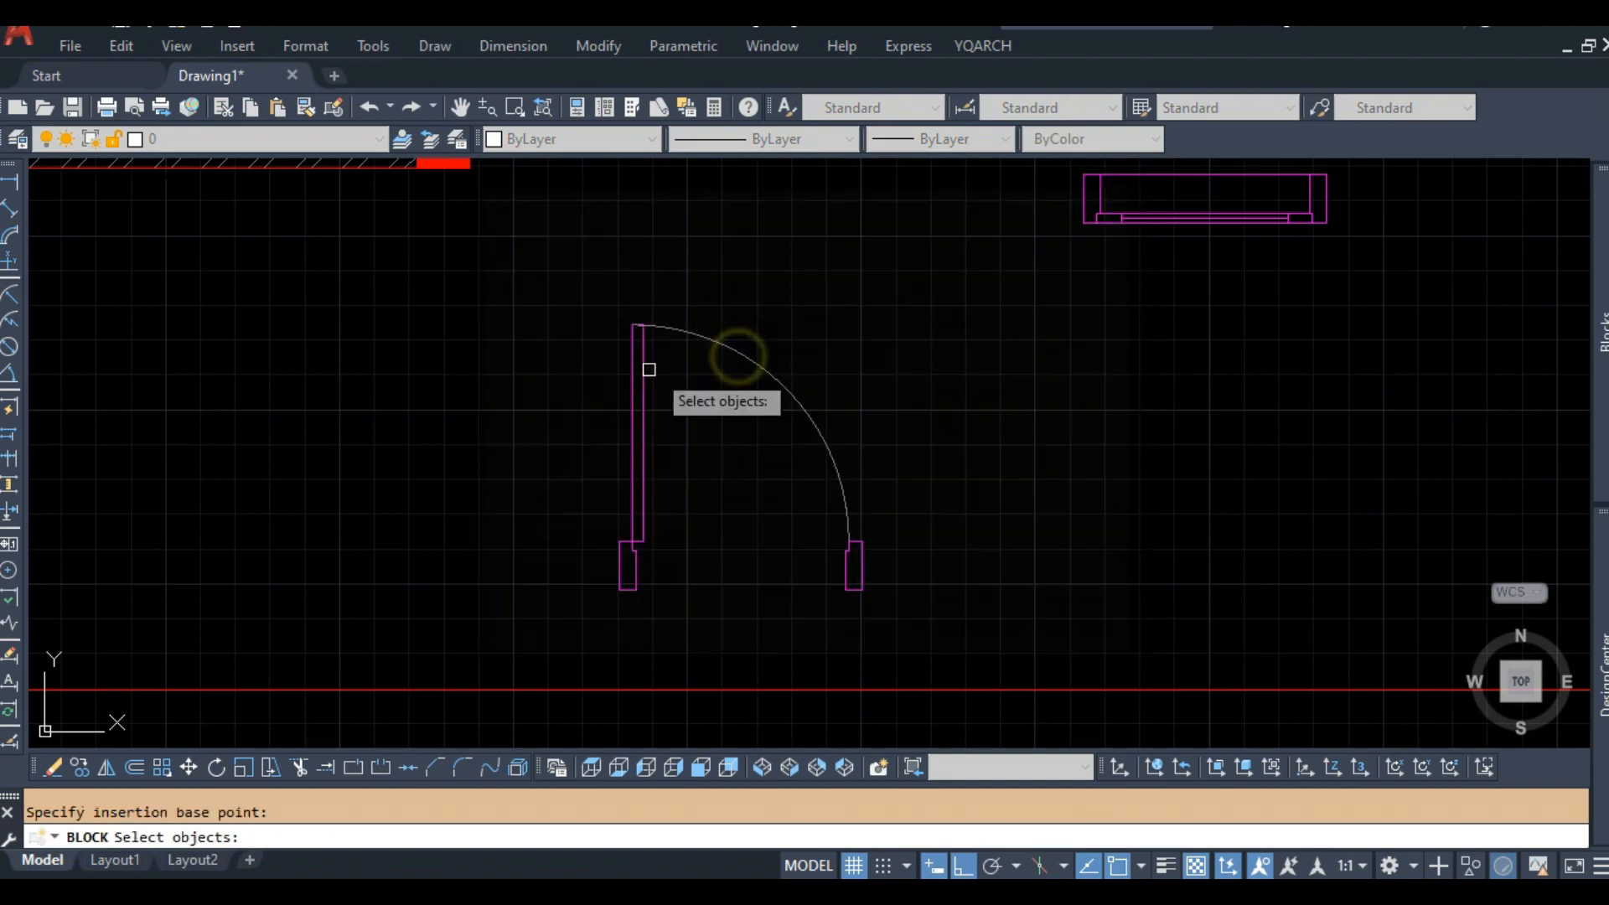
pyautogui.click(525, 287)
pyautogui.click(895, 597)
pyautogui.press('Return')
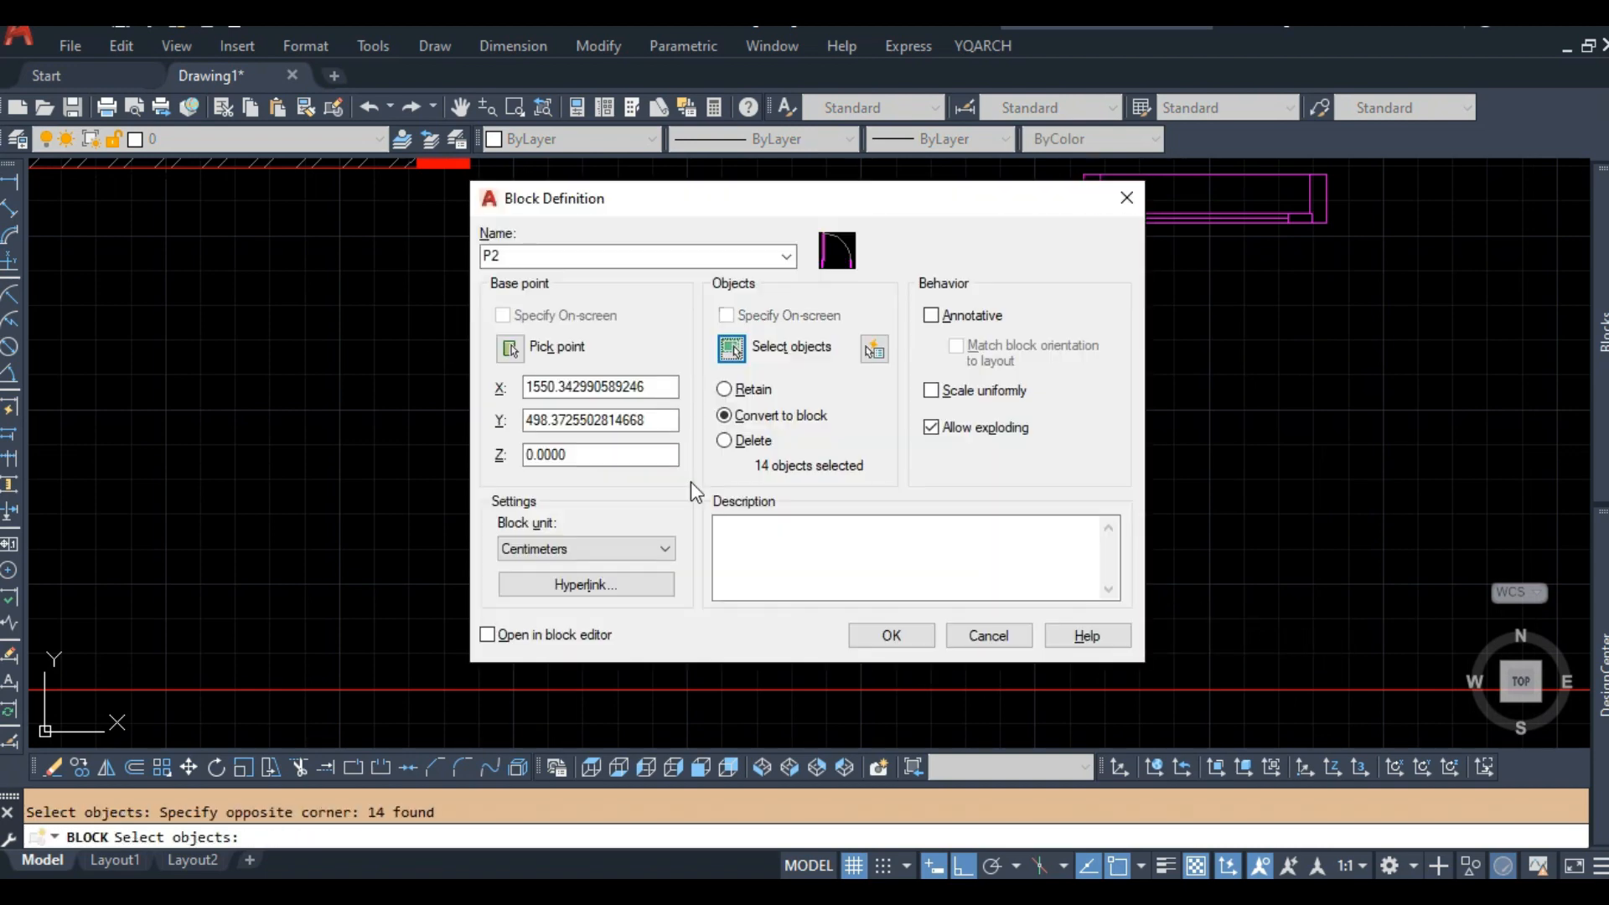
pyautogui.click(890, 635)
# Convert the double window symbol into a block named J1, with its base point at the lower-left corner.
pyautogui.scroll(-4, 905, 489)
pyautogui.scroll(4, 794, 520)
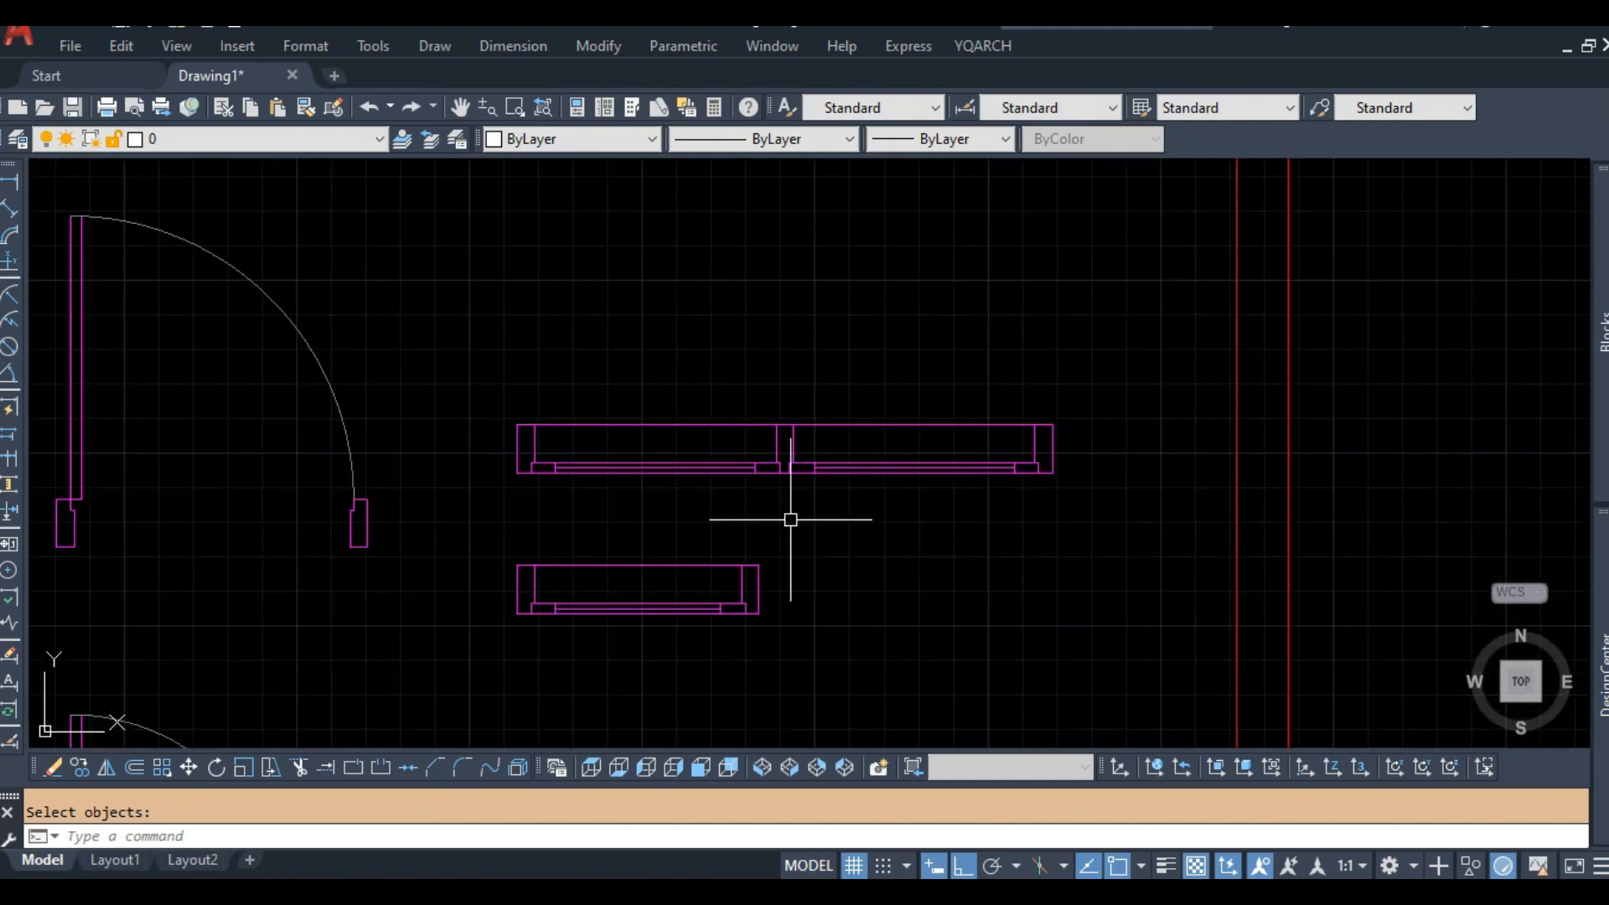
pyautogui.press('Return')
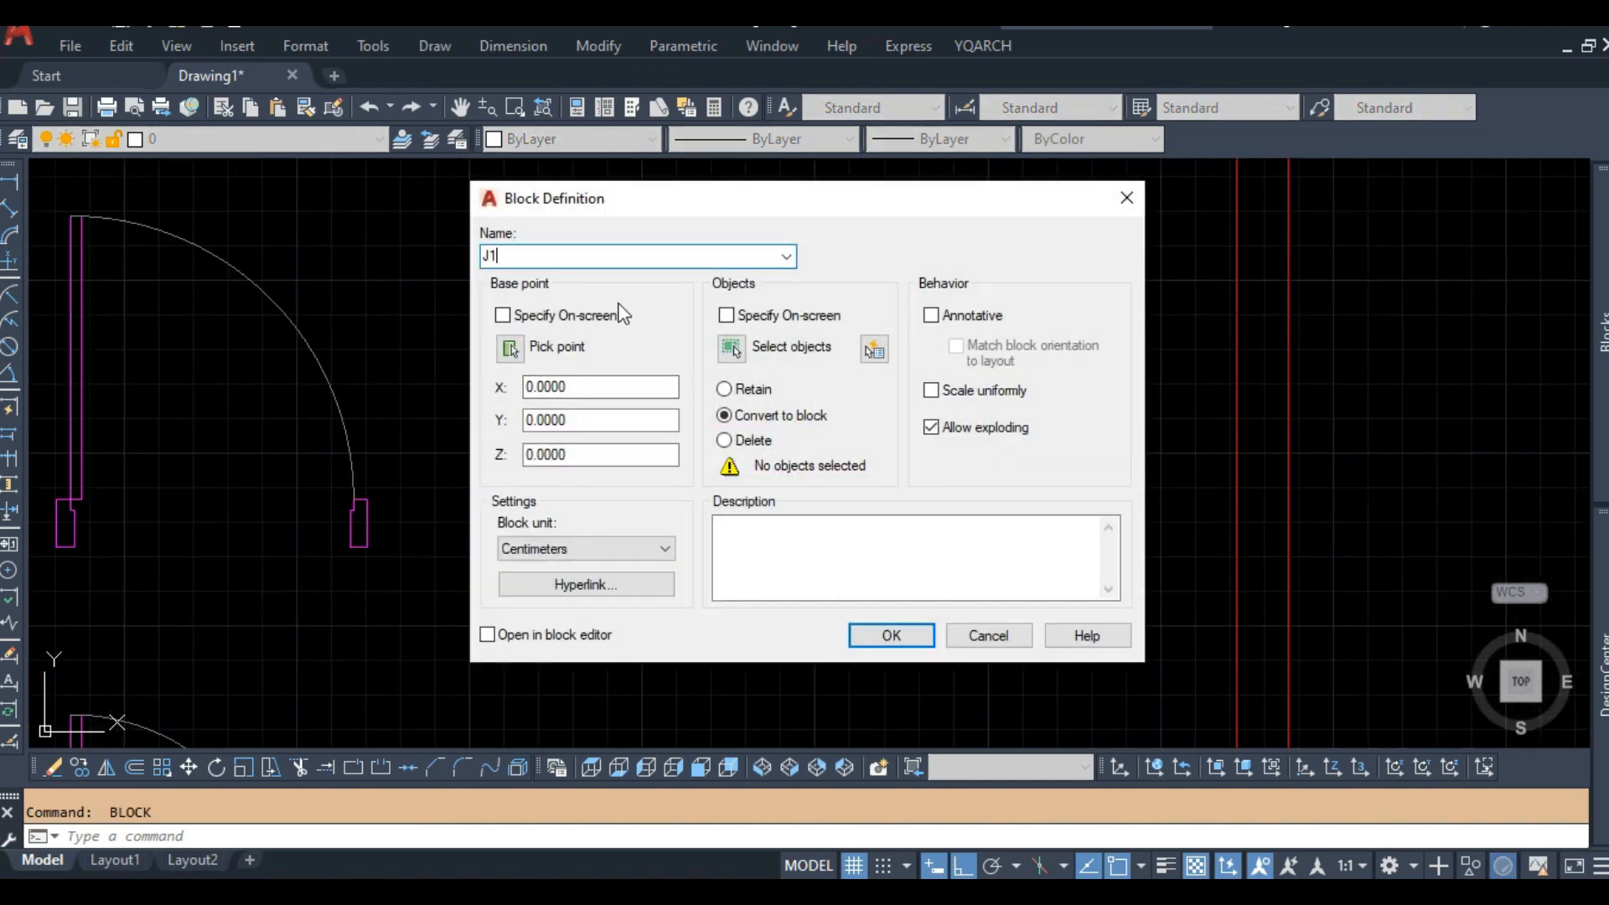
pyautogui.click(511, 349)
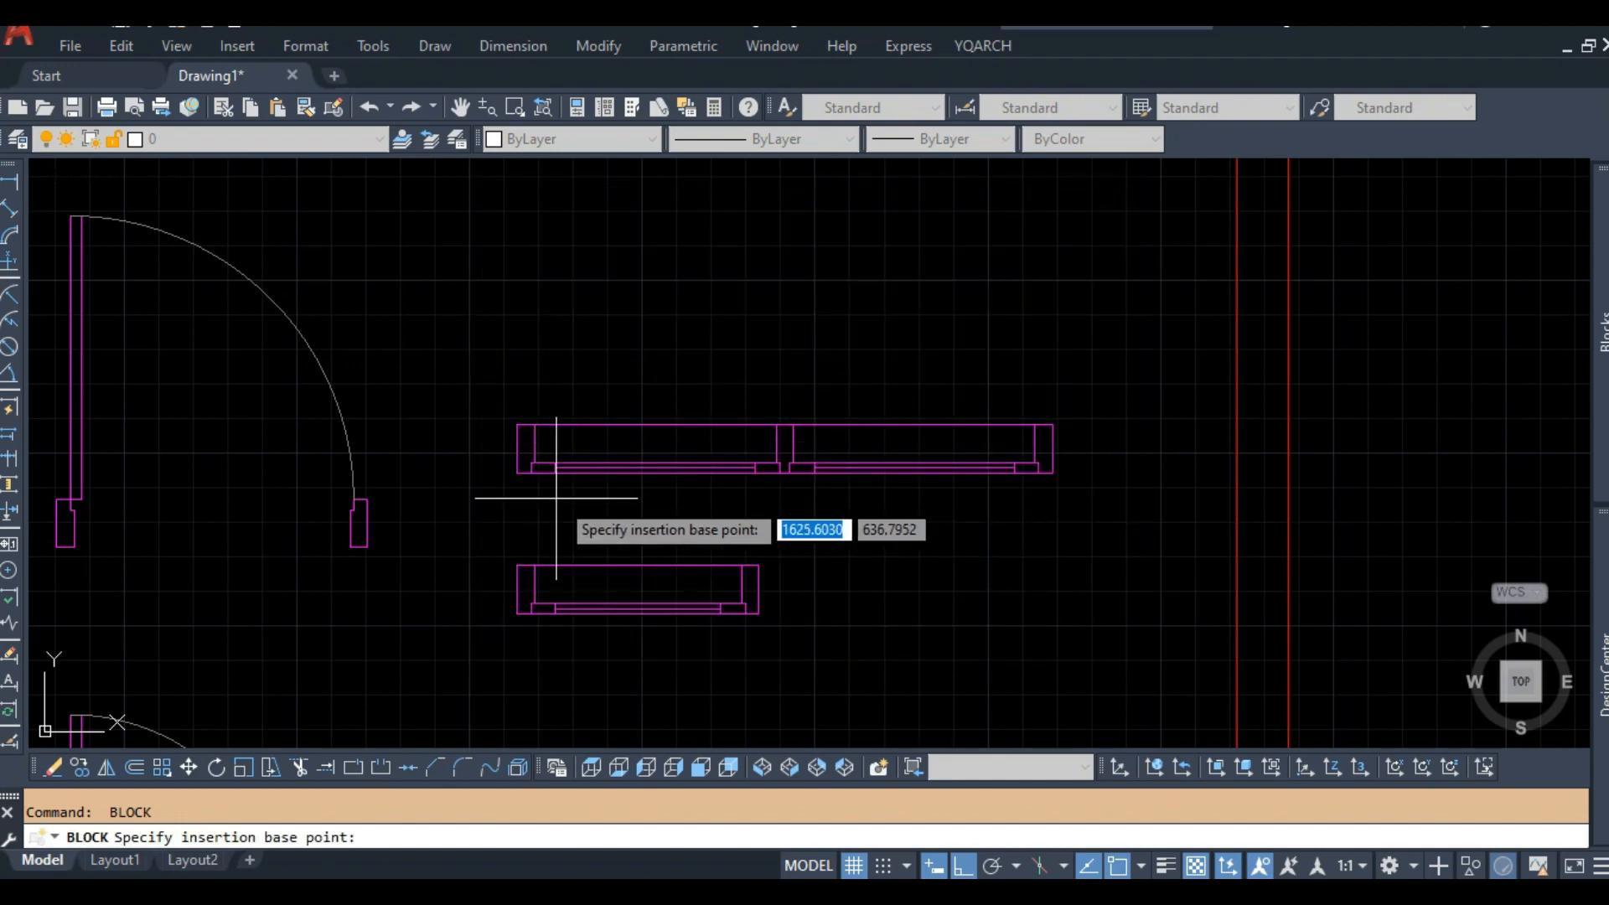
pyautogui.click(518, 472)
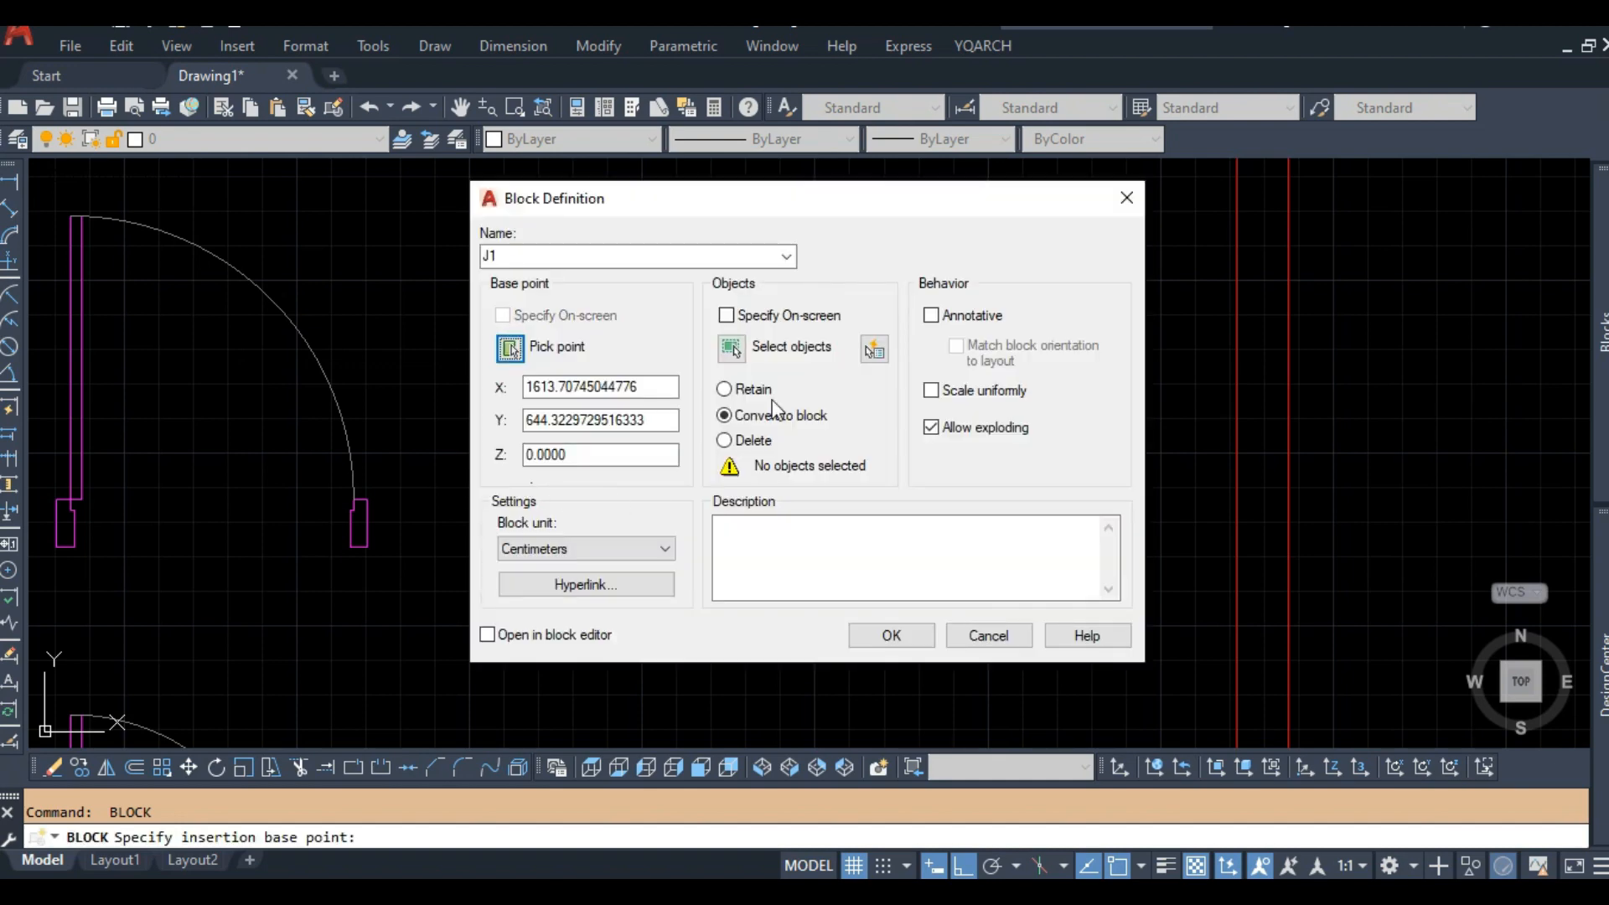
pyautogui.click(730, 349)
pyautogui.click(460, 365)
pyautogui.click(1040, 495)
pyautogui.press('Return')
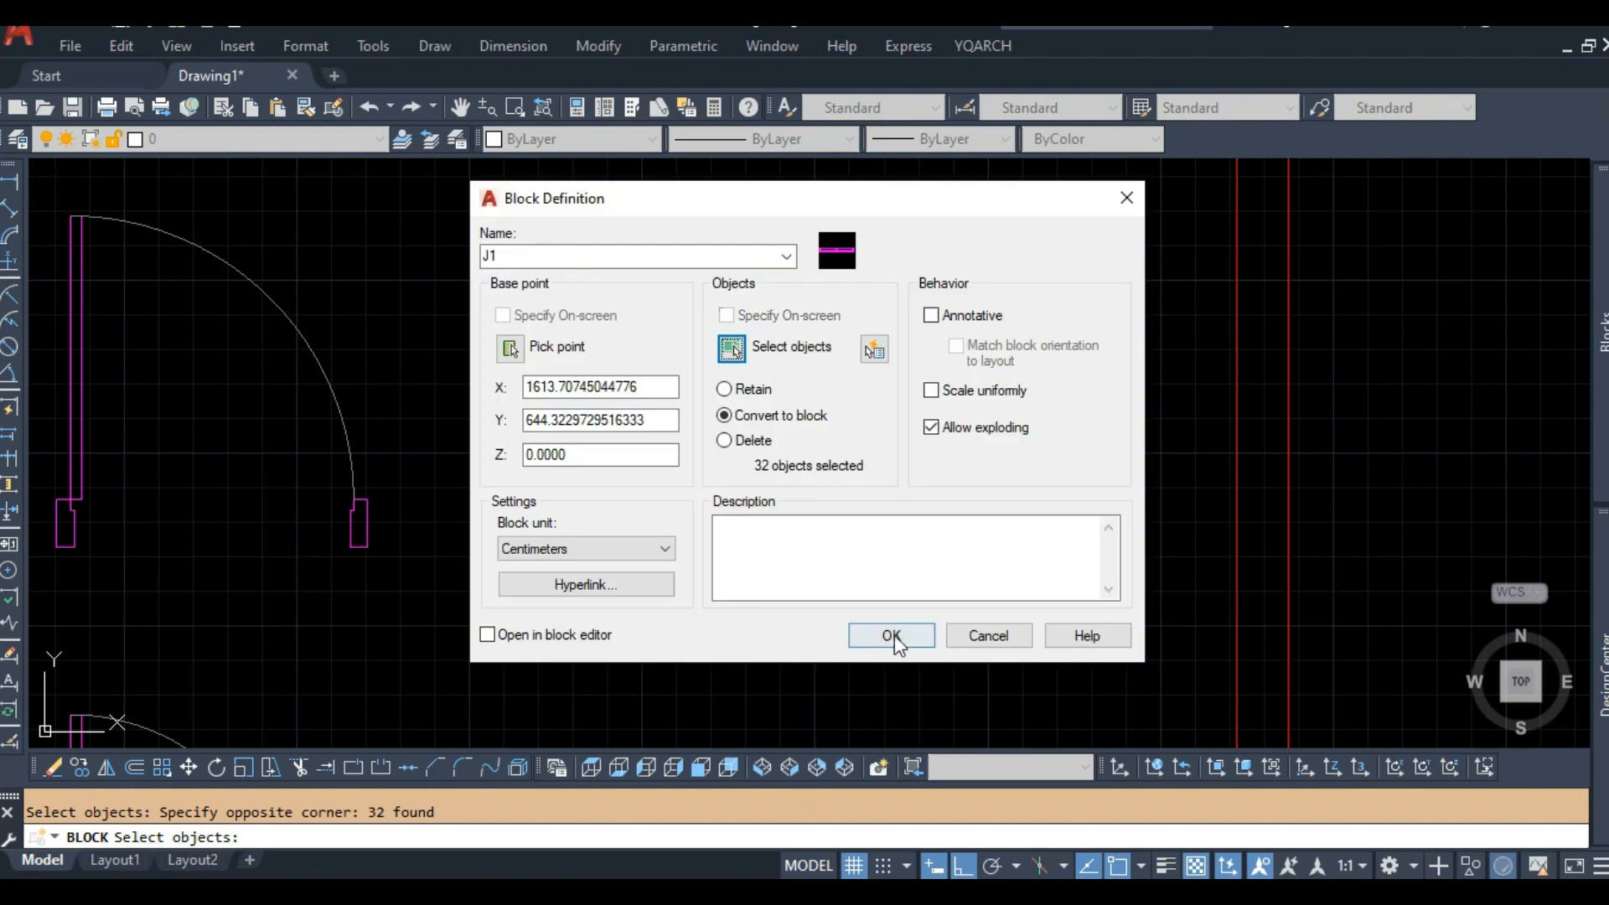
pyautogui.click(891, 636)
# Convert the single window symbol into a block named J2, with its base point at the lower-left corner.
pyautogui.press('Return')
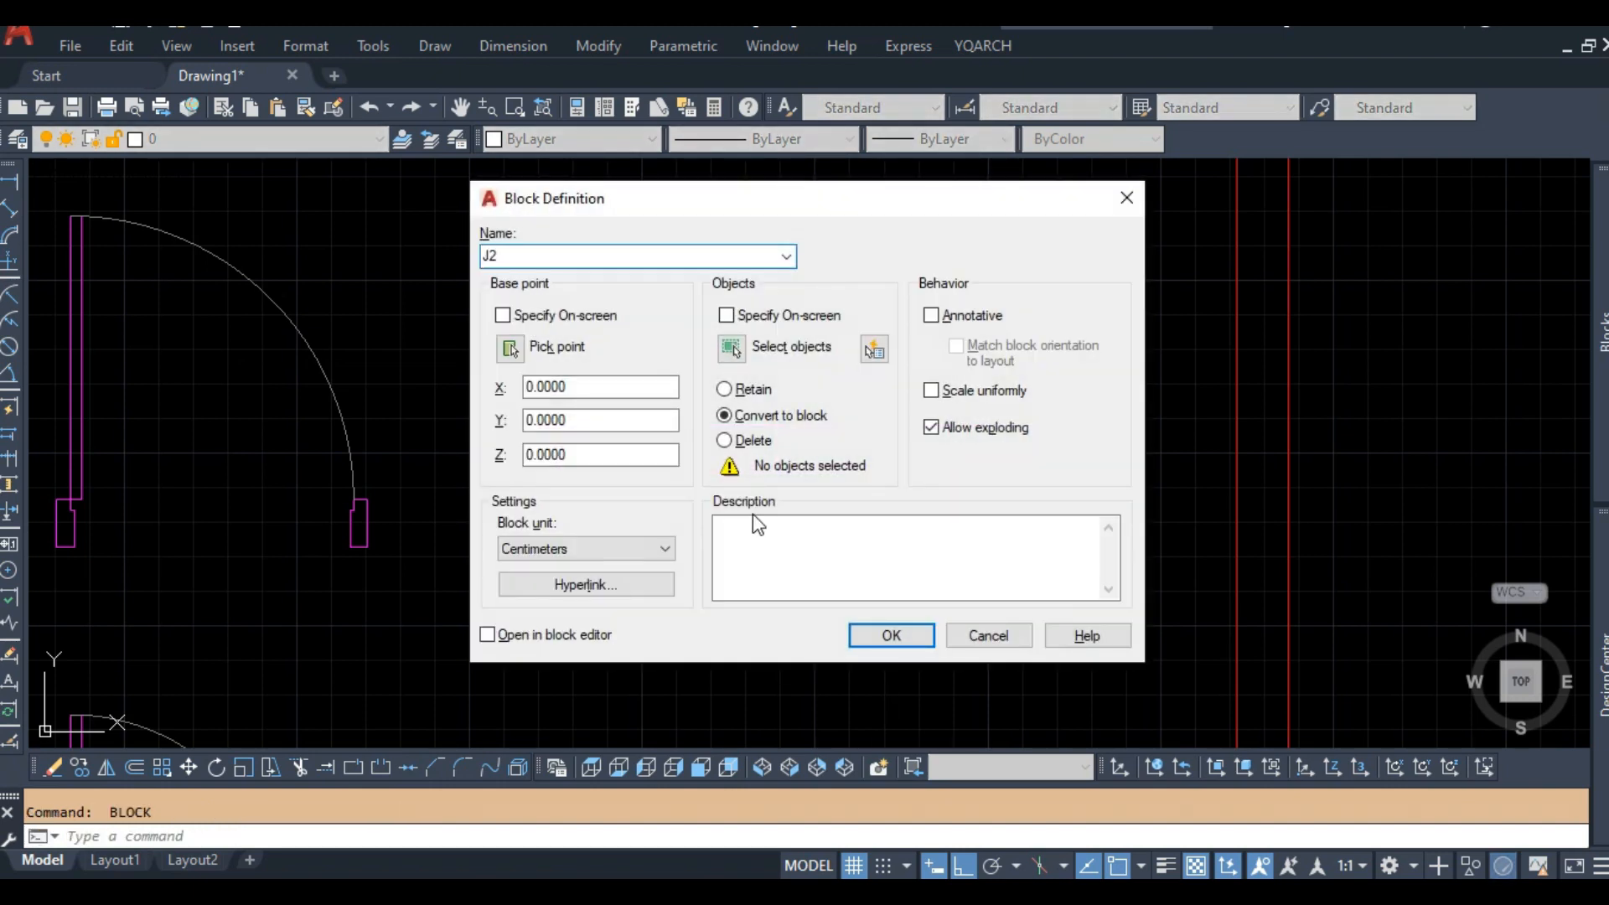
pyautogui.write('J2')
pyautogui.click(511, 351)
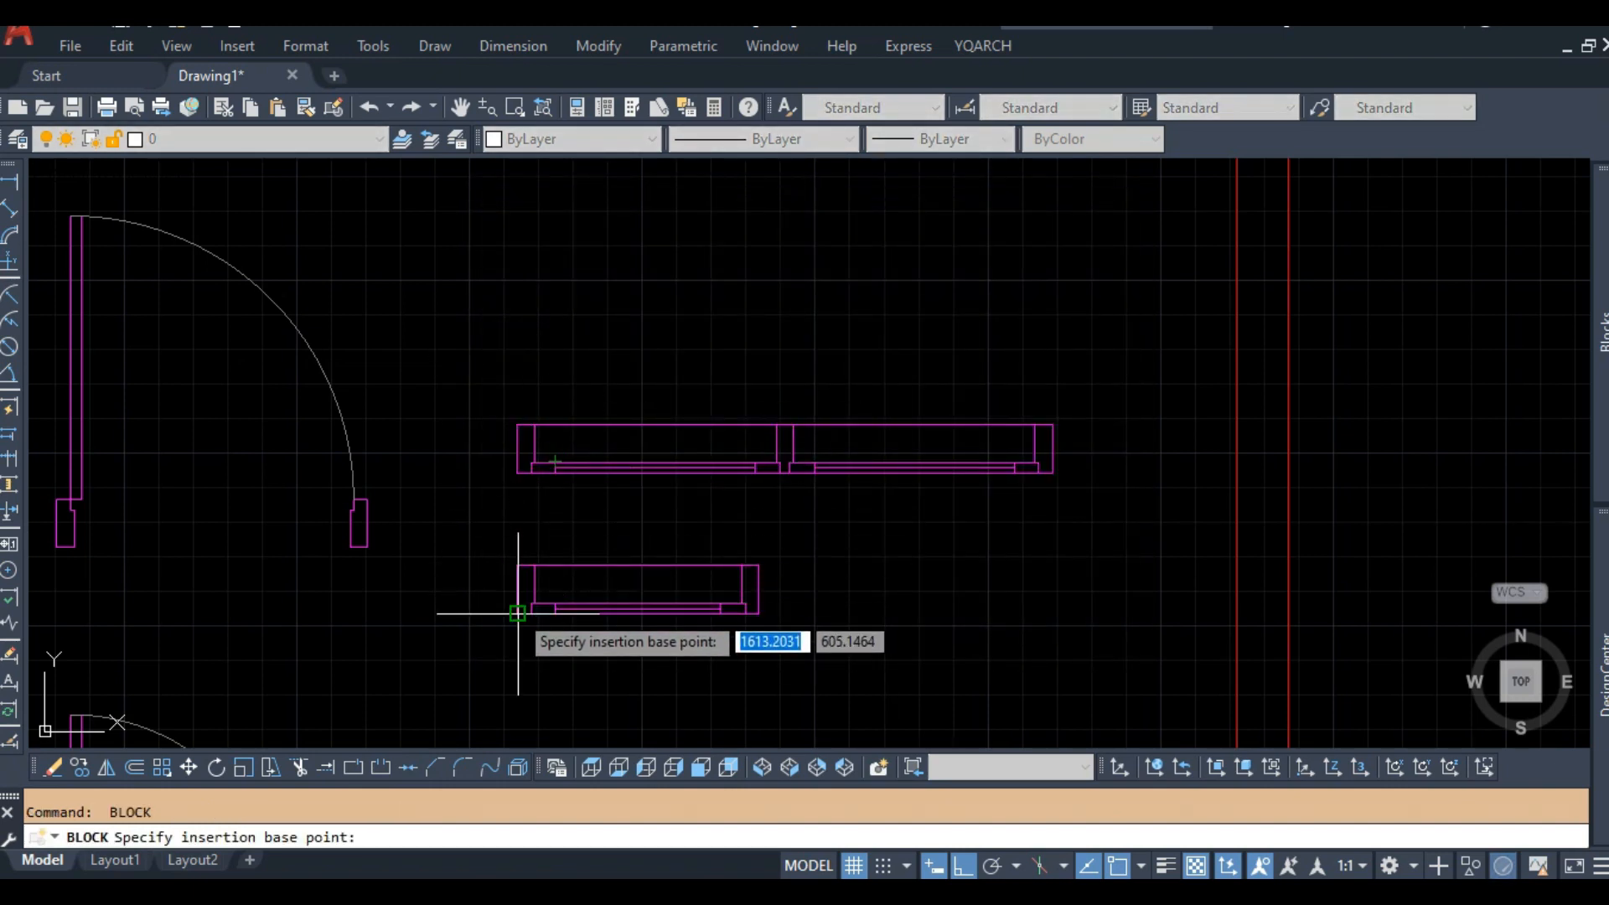
pyautogui.click(522, 611)
pyautogui.click(732, 353)
pyautogui.click(482, 560)
pyautogui.click(738, 624)
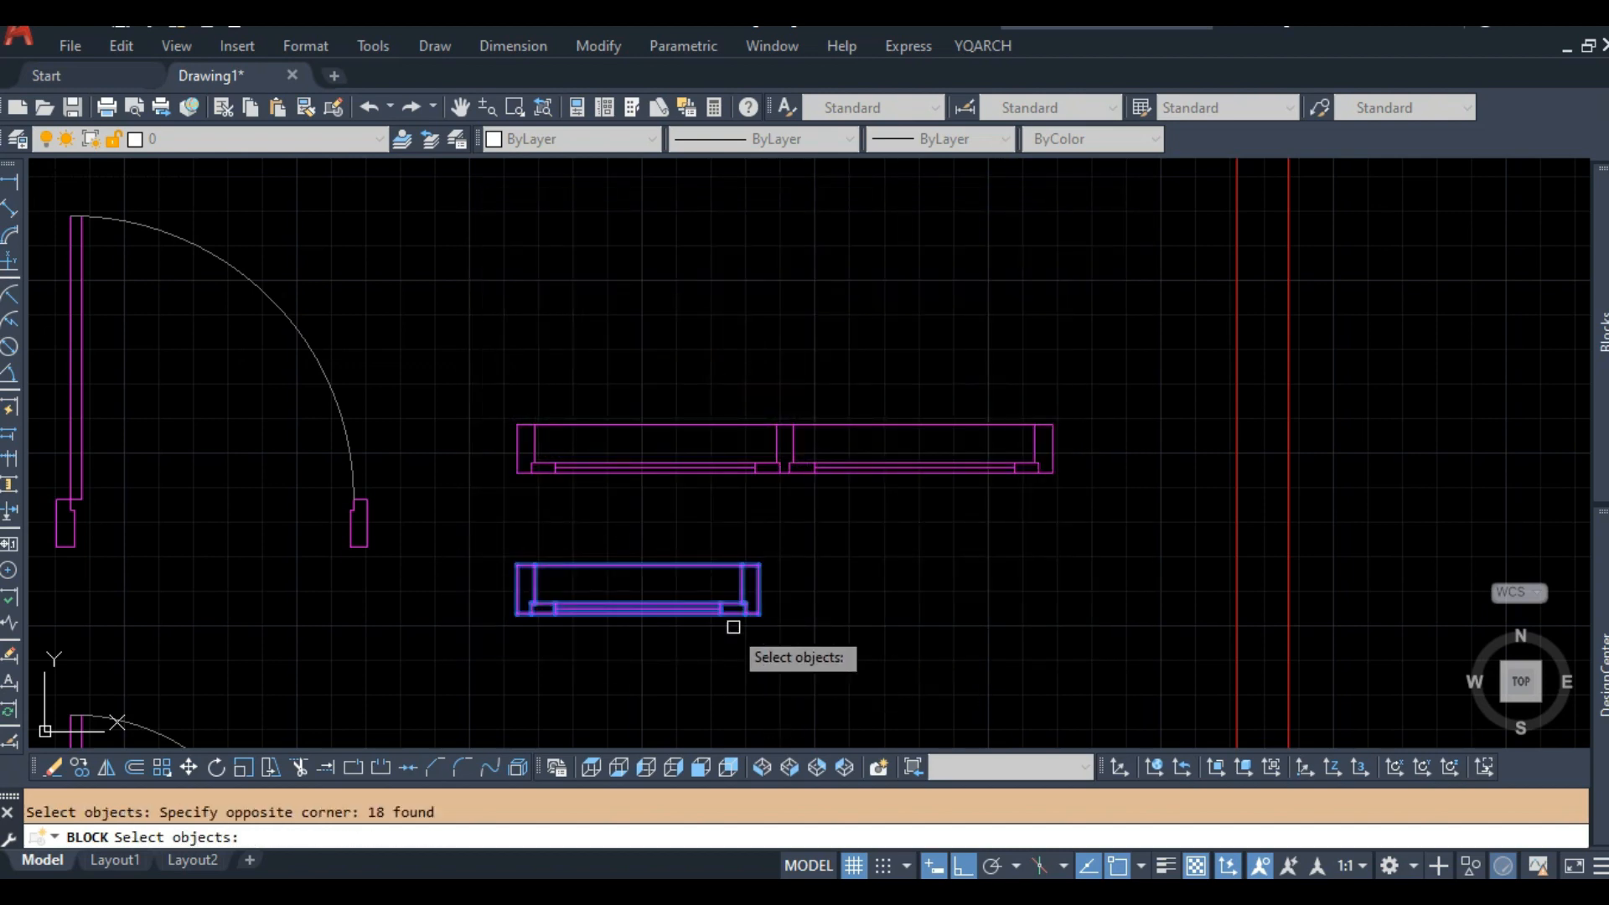
pyautogui.press('Return')
pyautogui.click(891, 635)
# Open the larger door block P1 for editing in the Block Editor.
pyautogui.scroll(-2, 738, 444)
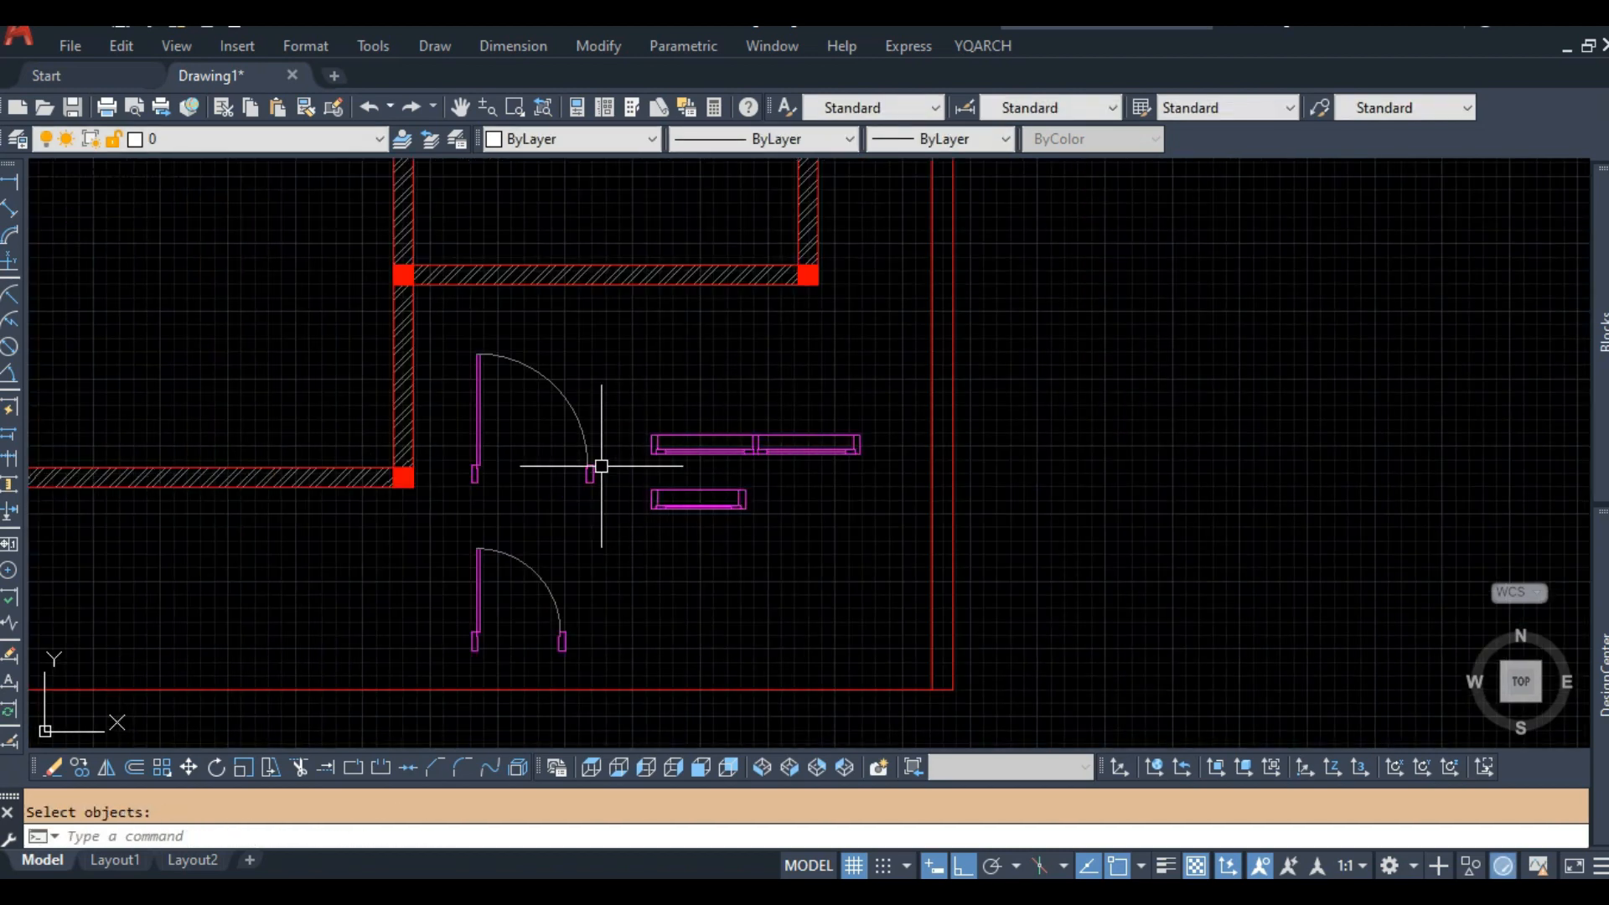
pyautogui.scroll(2, 514, 384)
pyautogui.moveTo(514, 384); pyautogui.dragTo(629, 395, button='middle')
pyautogui.doubleClick(630, 356)
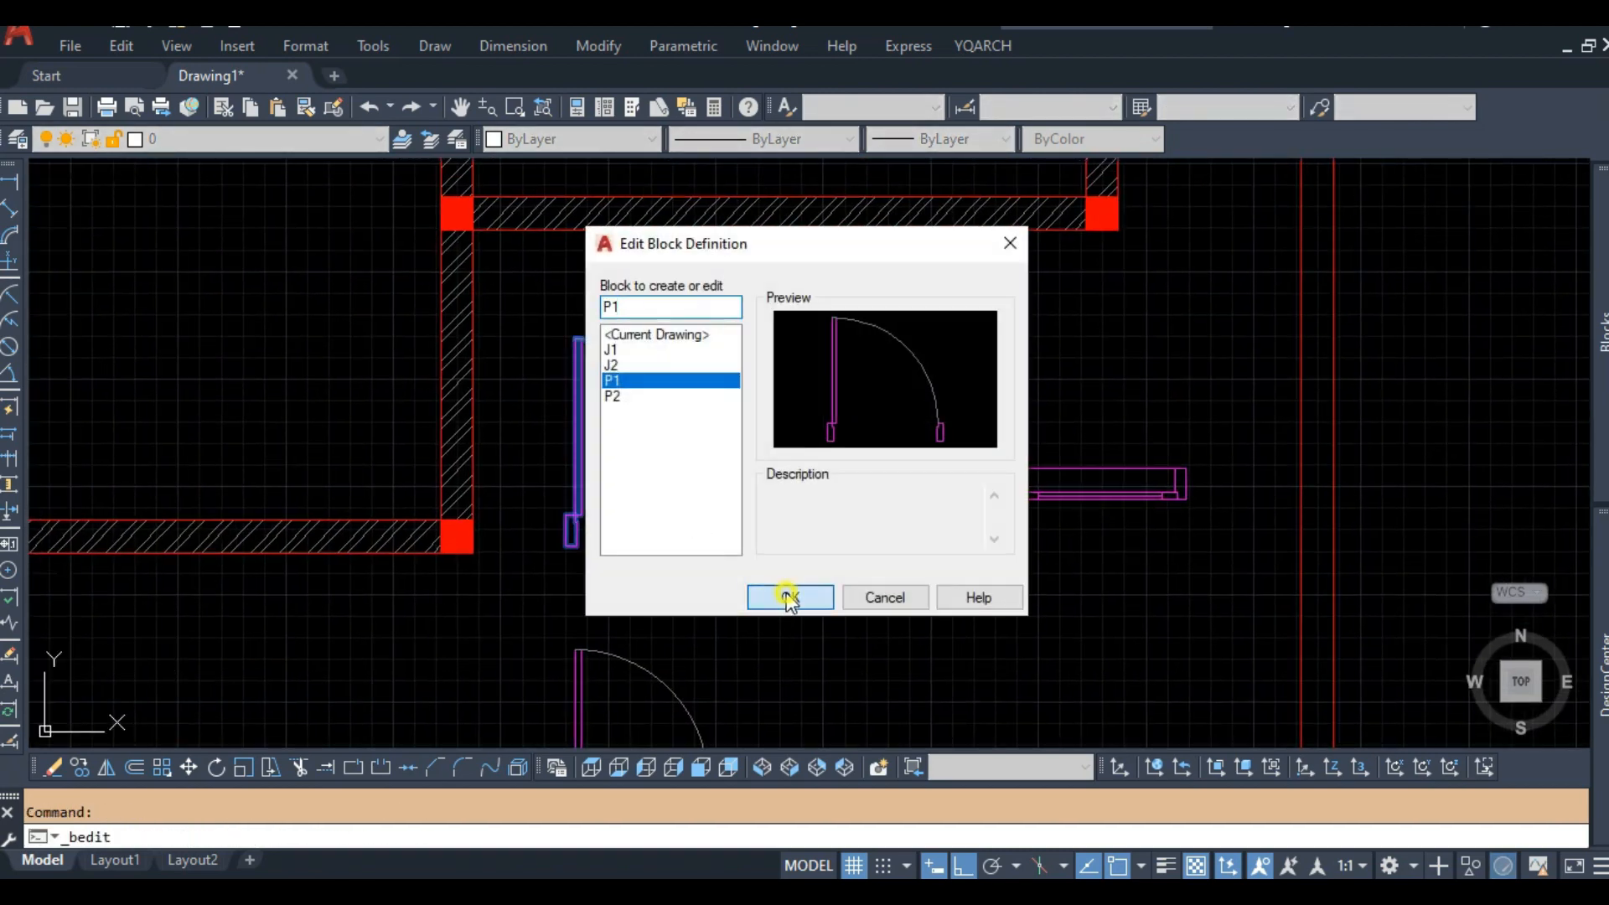
pyautogui.click(789, 597)
pyautogui.scroll(-3, 823, 453)
pyautogui.scroll(3, 898, 427)
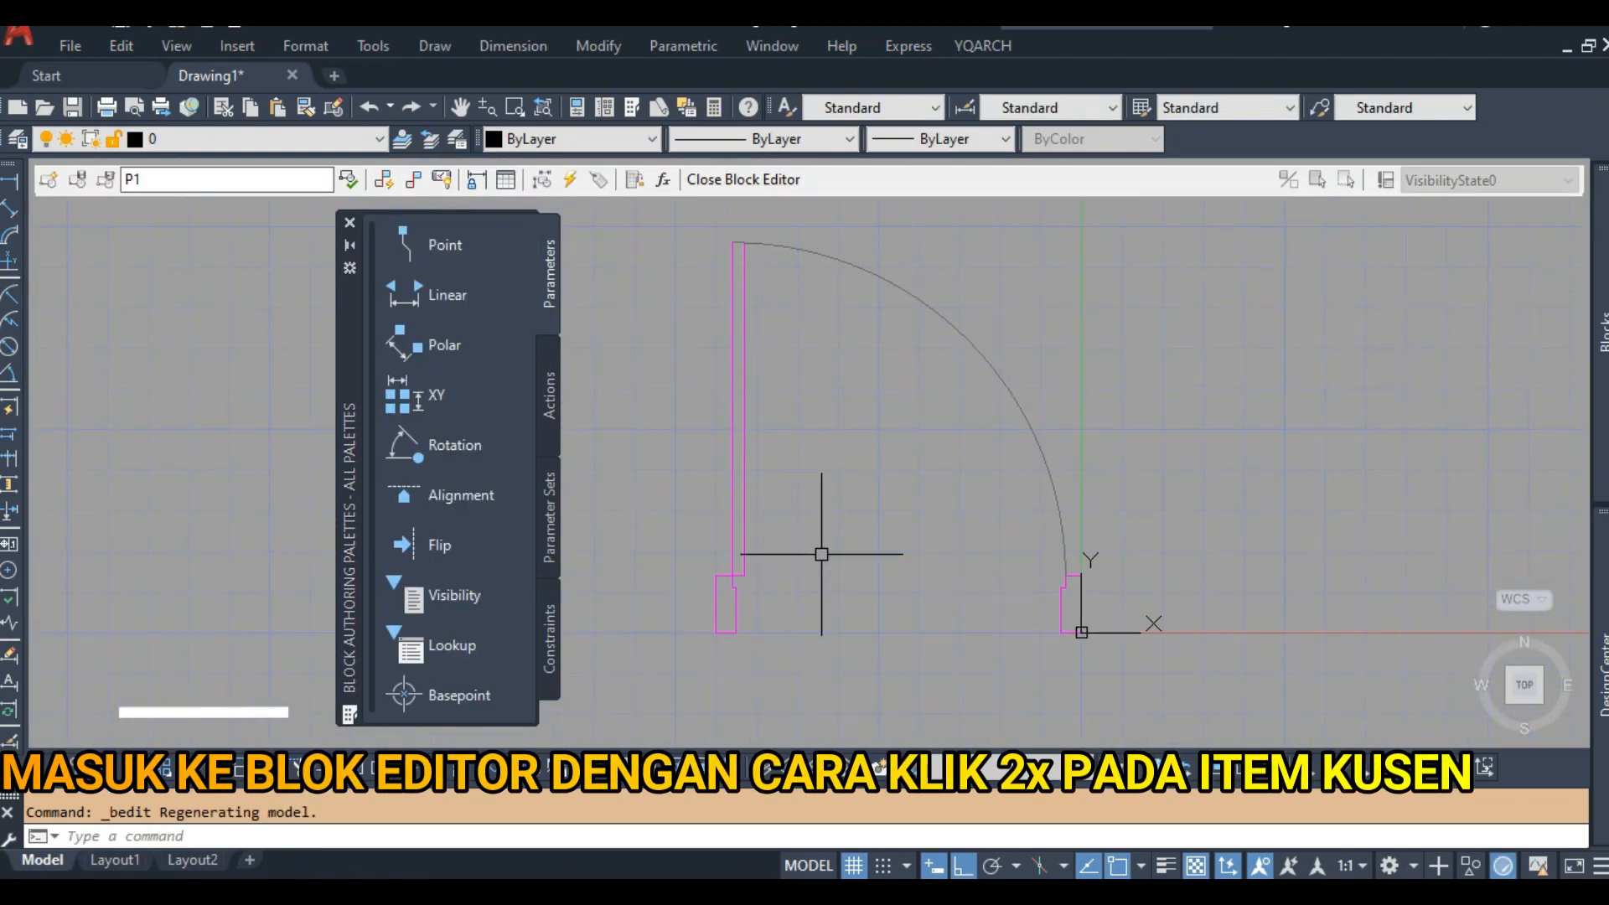
# Measure the outer side of the door's left jamb from its bottom corner to its top corner and close the Block Editor.
pyautogui.scroll(2, 821, 554)
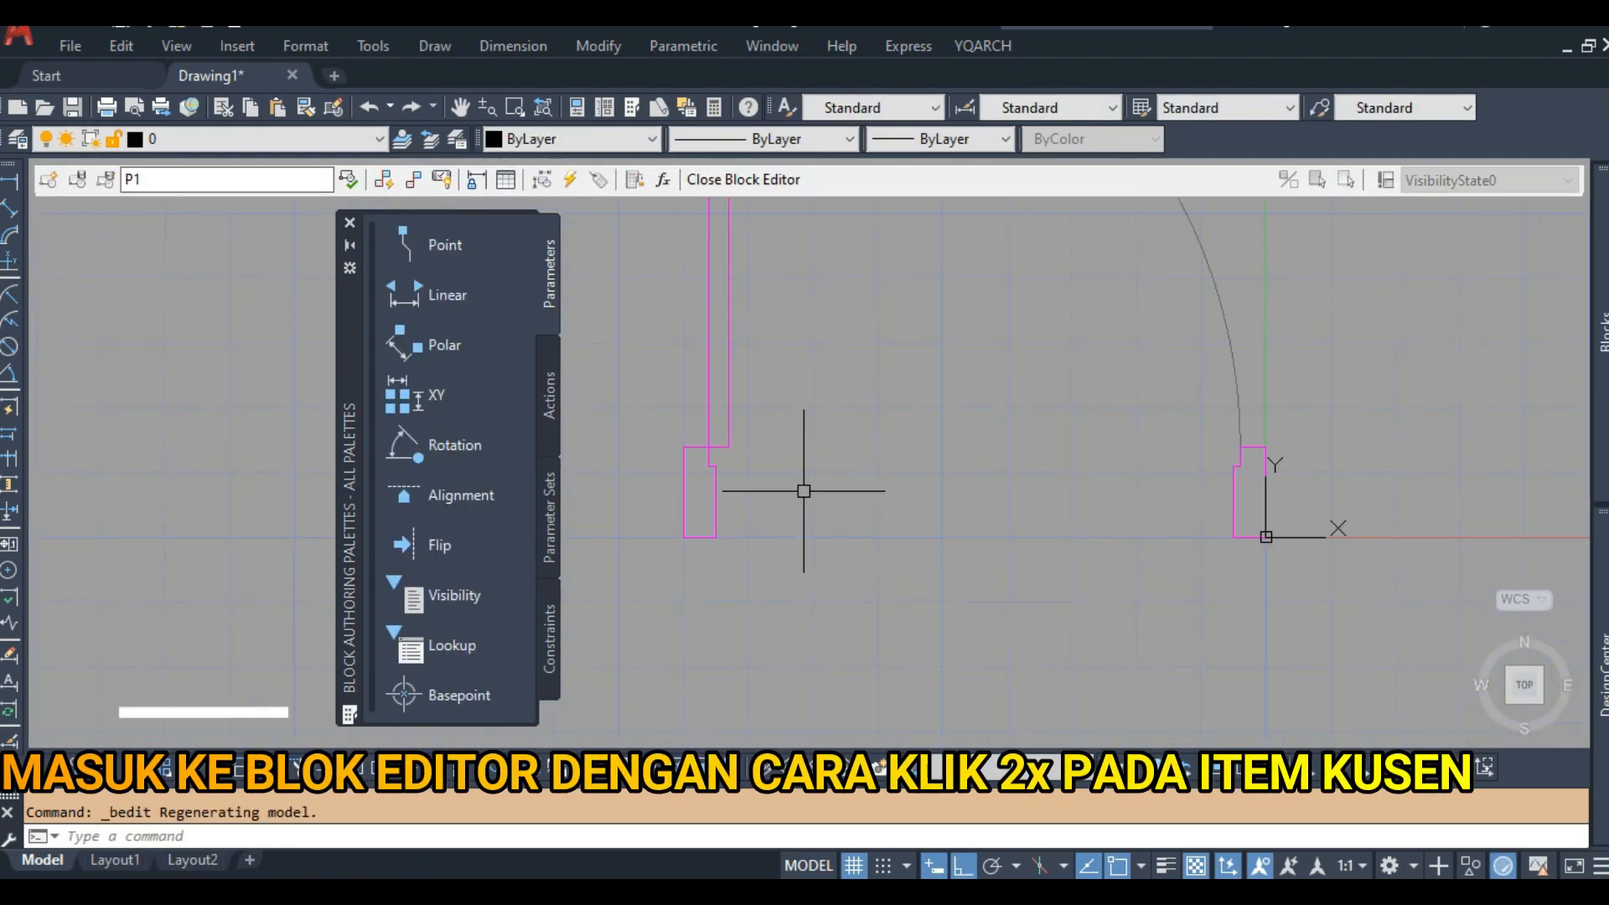
pyautogui.write('IST')
pyautogui.press('Return')
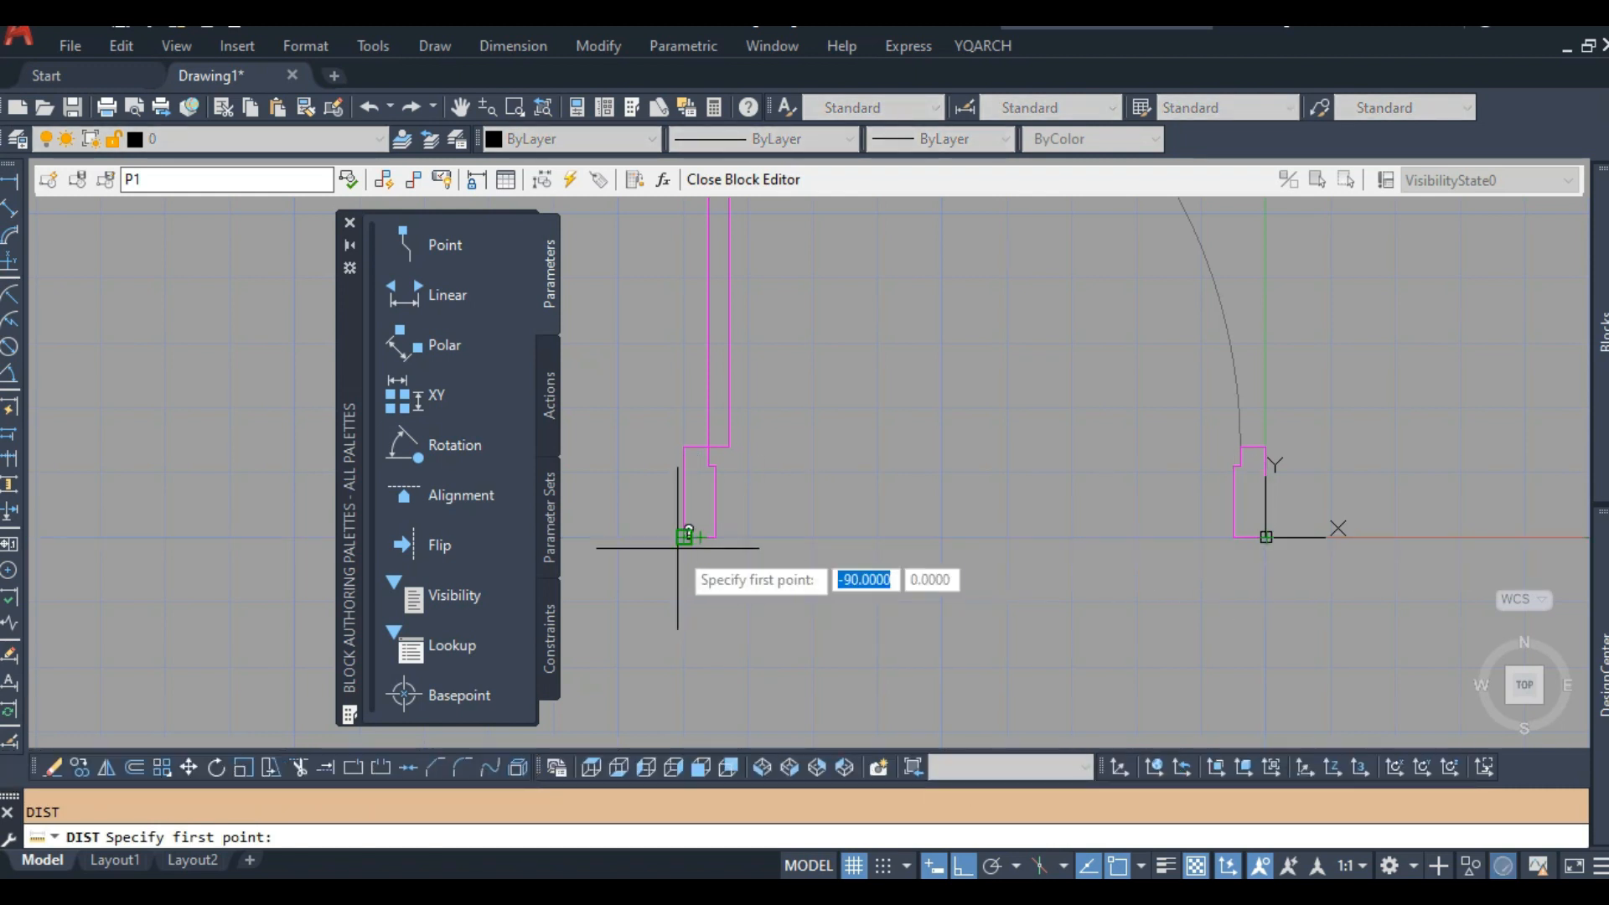
pyautogui.click(684, 536)
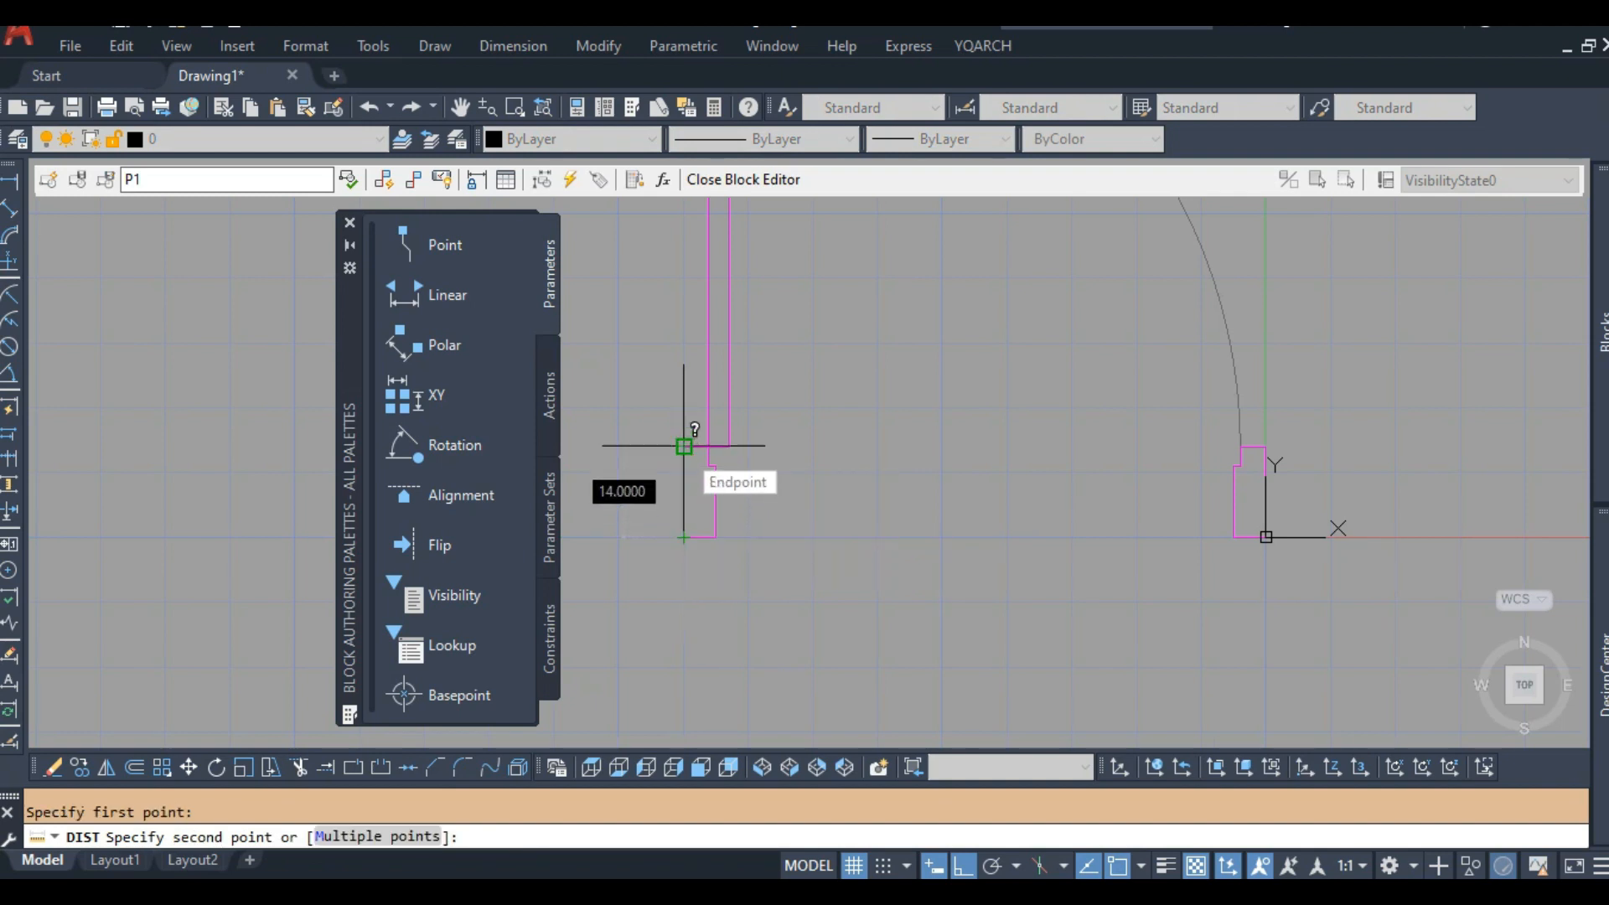
pyautogui.scroll(2, 629, 467)
pyautogui.press('Escape')
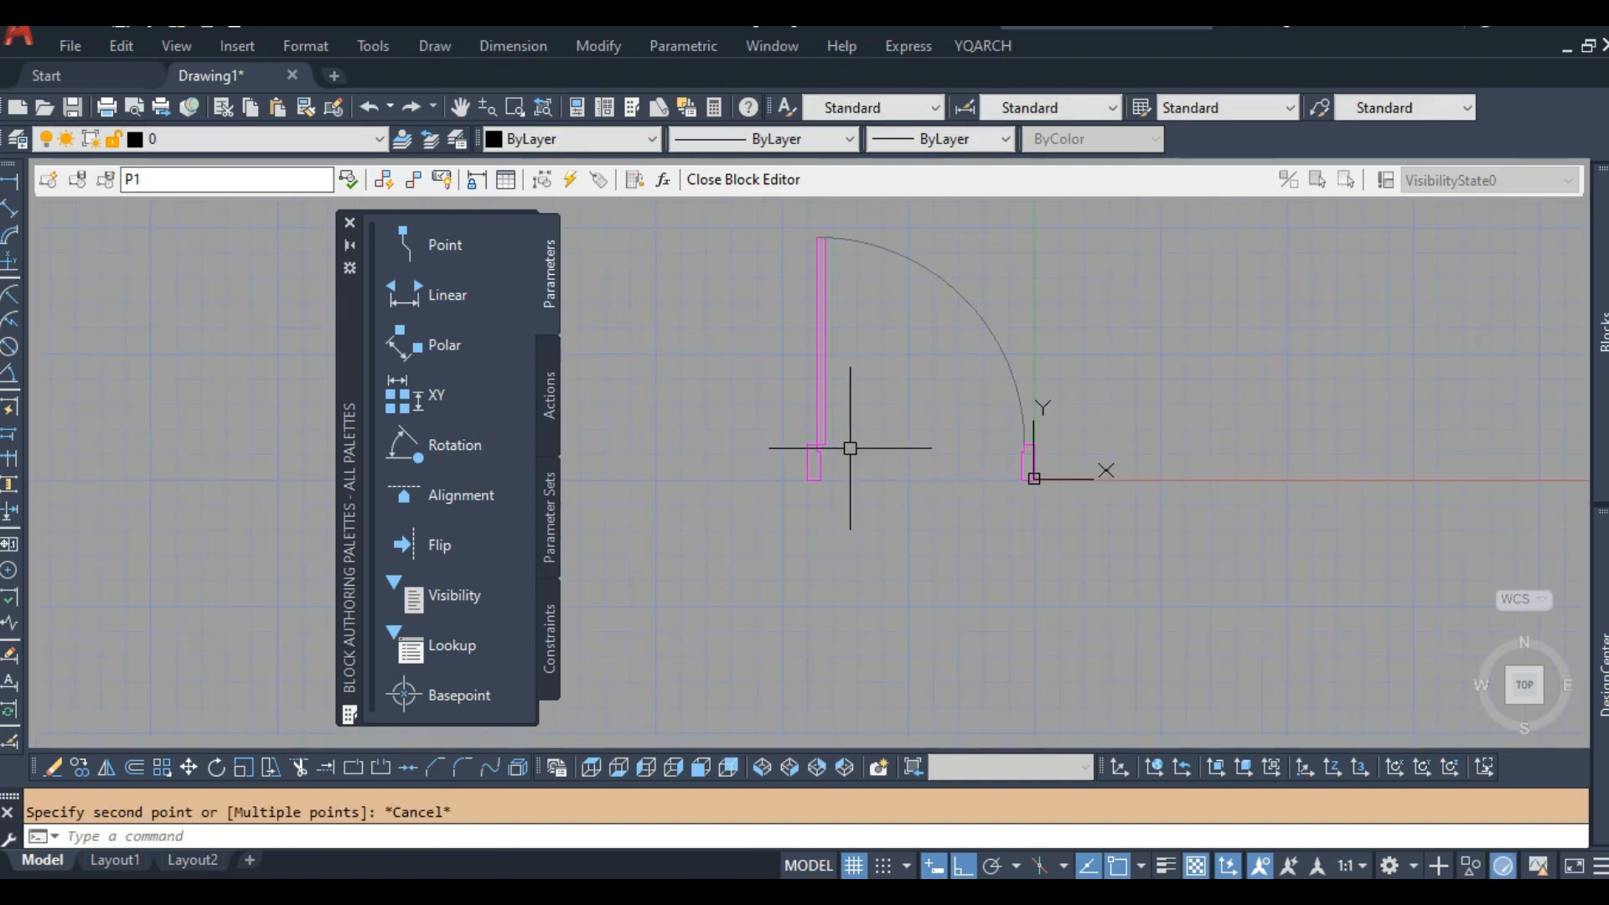
pyautogui.scroll(4, 850, 448)
pyautogui.click(769, 186)
pyautogui.click(707, 405)
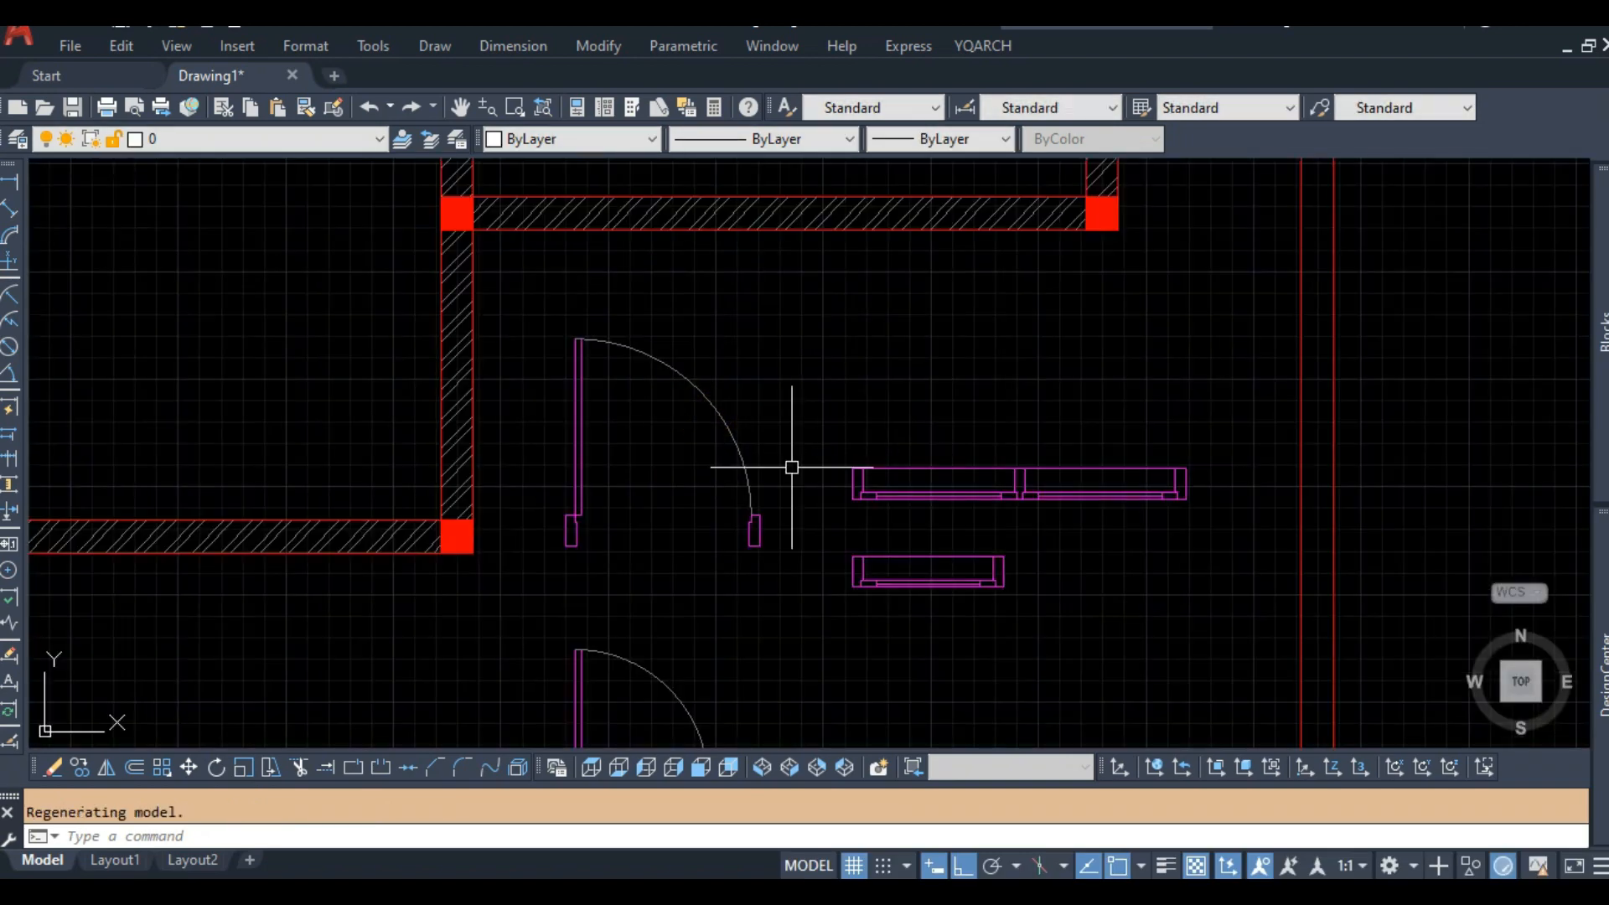
# Set the drawing's length precision to 0.00 in the units settings.
pyautogui.write('UN')
pyautogui.press('Return')
pyautogui.click(775, 315)
pyautogui.click(672, 366)
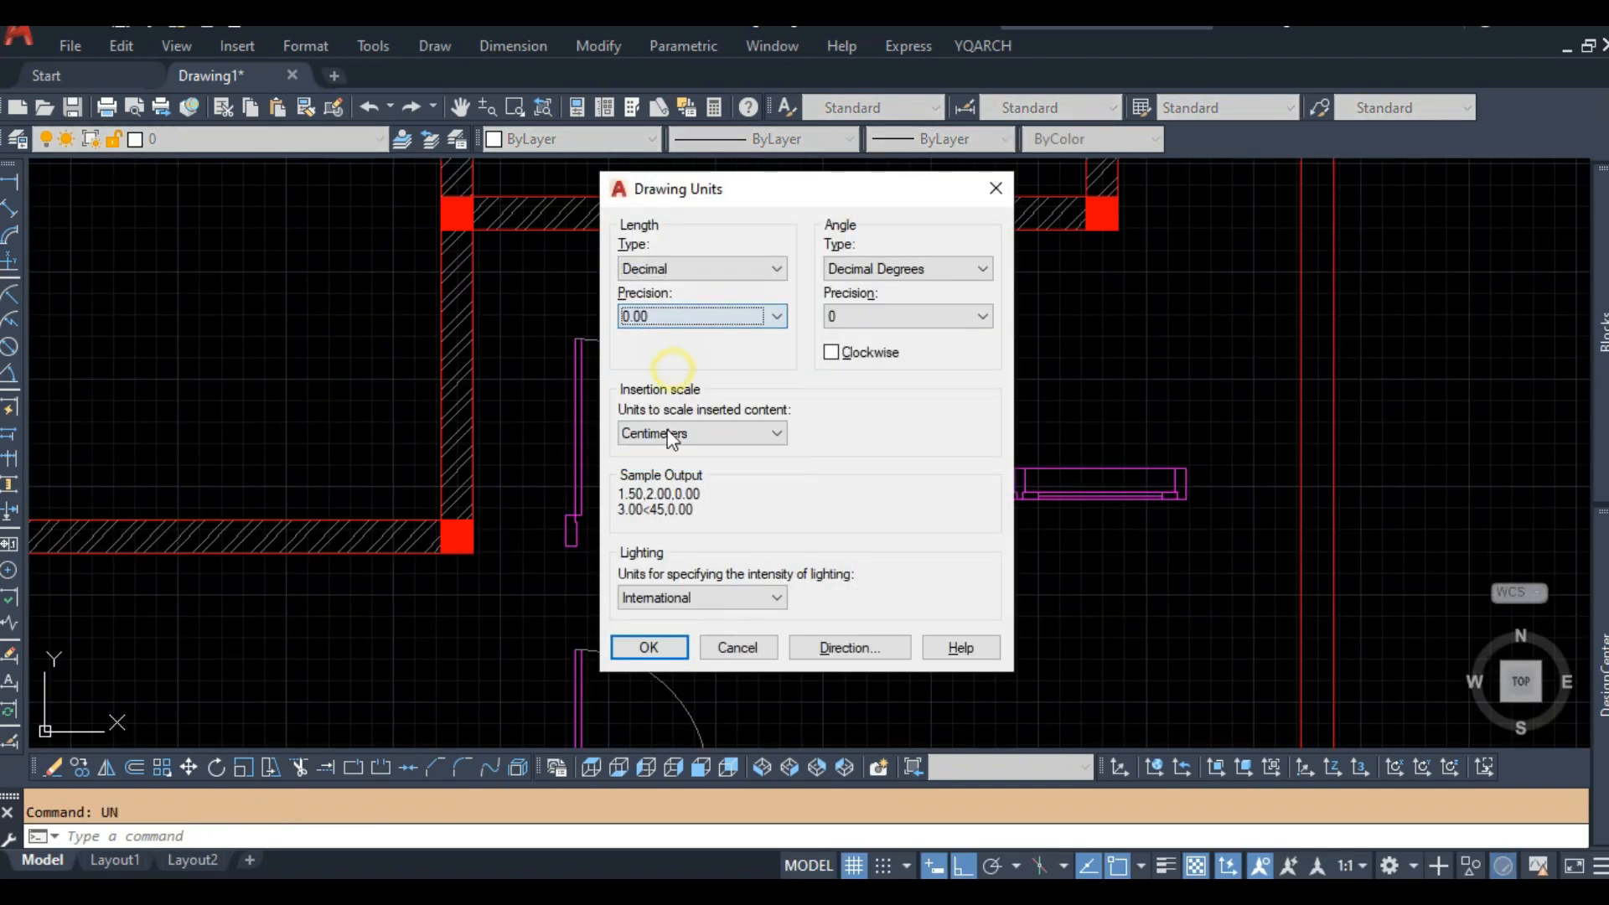
pyautogui.click(658, 644)
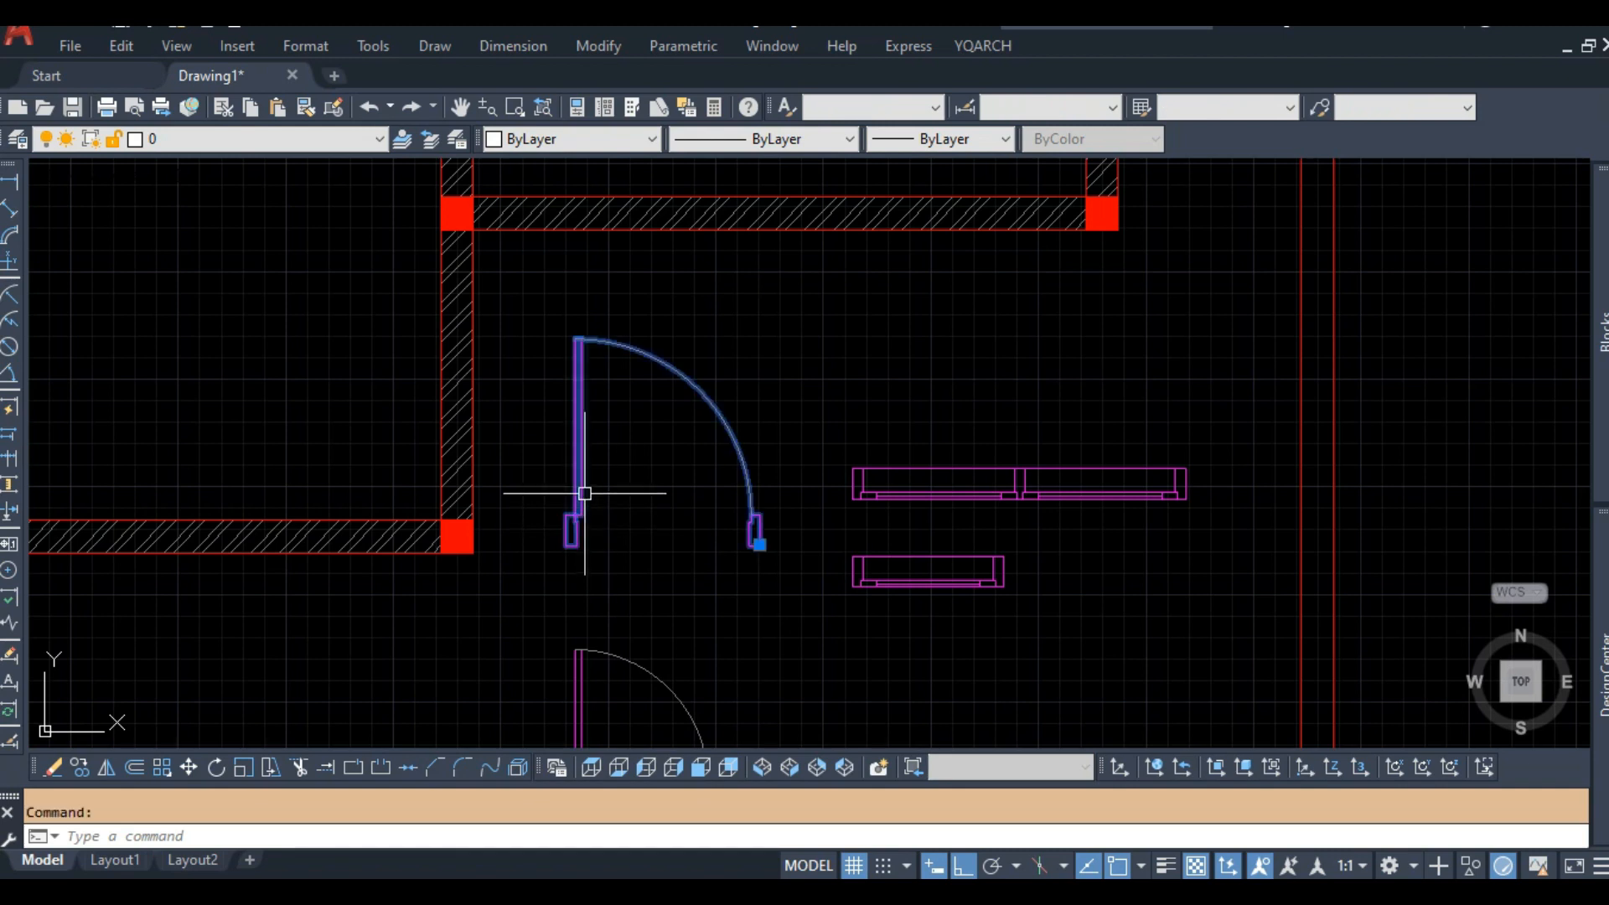
# Reopen the larger door block P1 in the Block Editor.
pyautogui.doubleClick(584, 494)
pyautogui.click(788, 597)
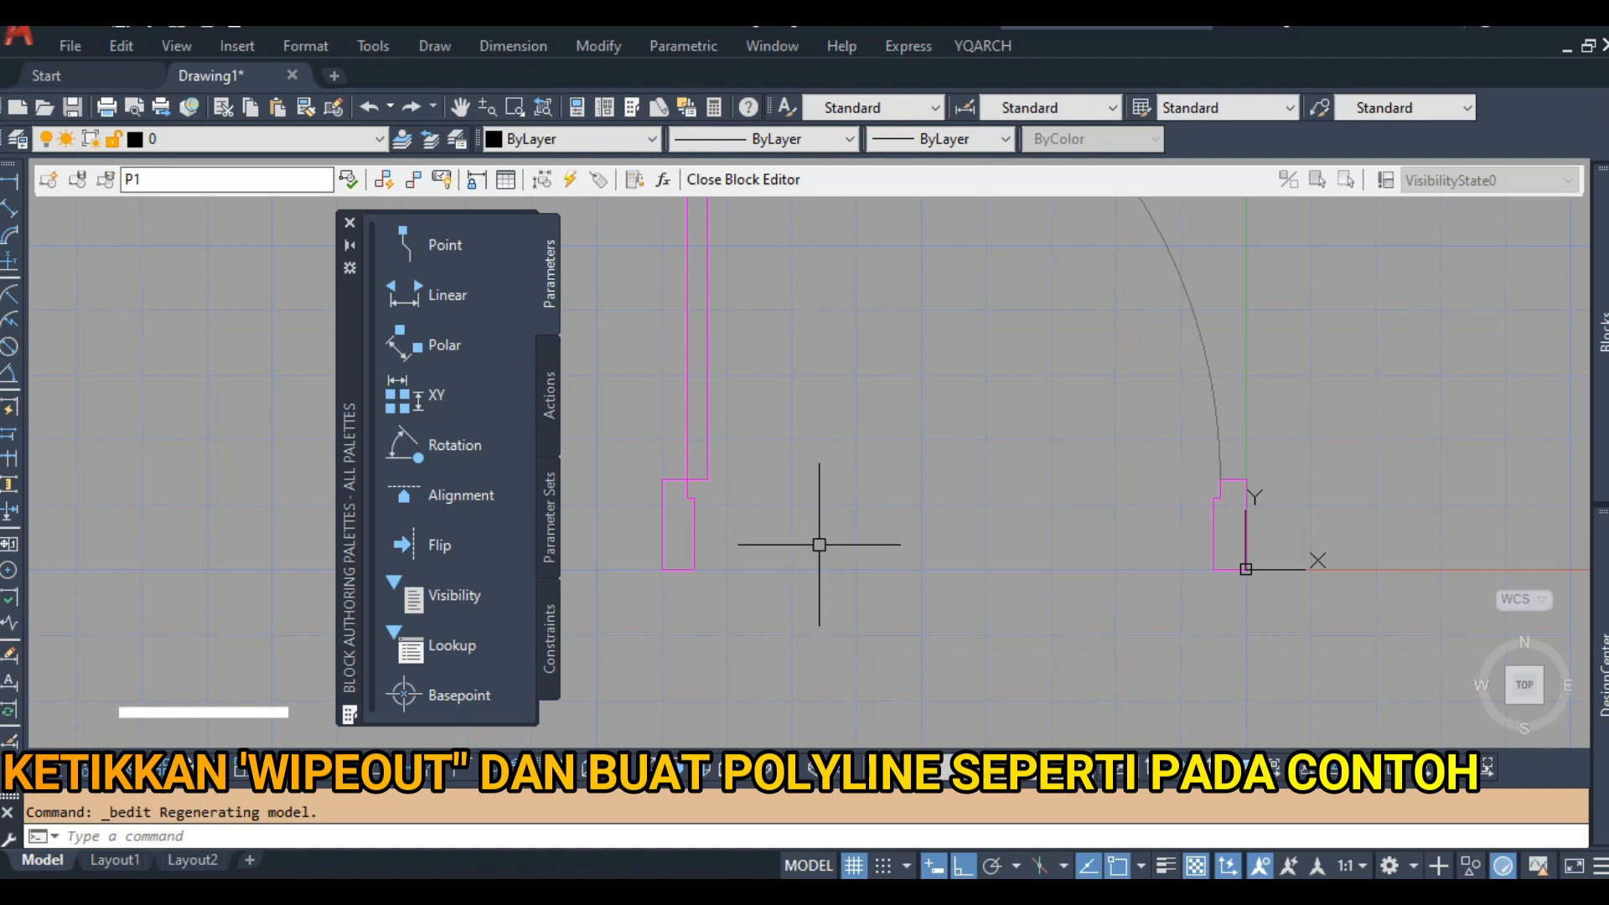
# Try covering the door opening with a rectangular wipeout spanning the outer corners of both jambs.
pyautogui.write('E')
pyautogui.press('Return')
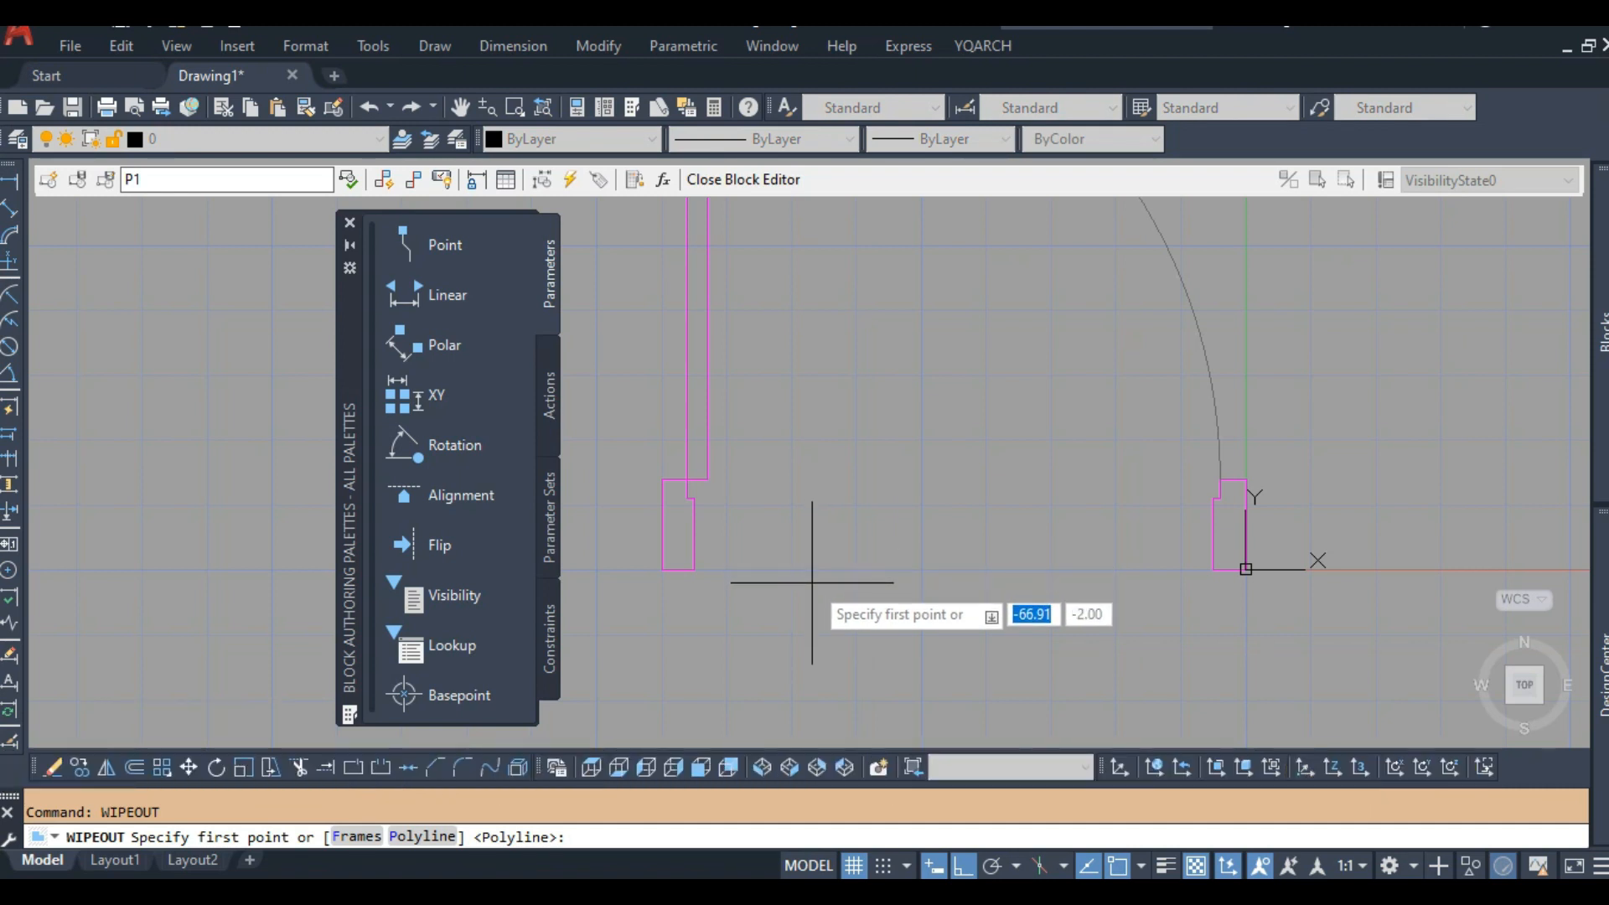
pyautogui.click(664, 480)
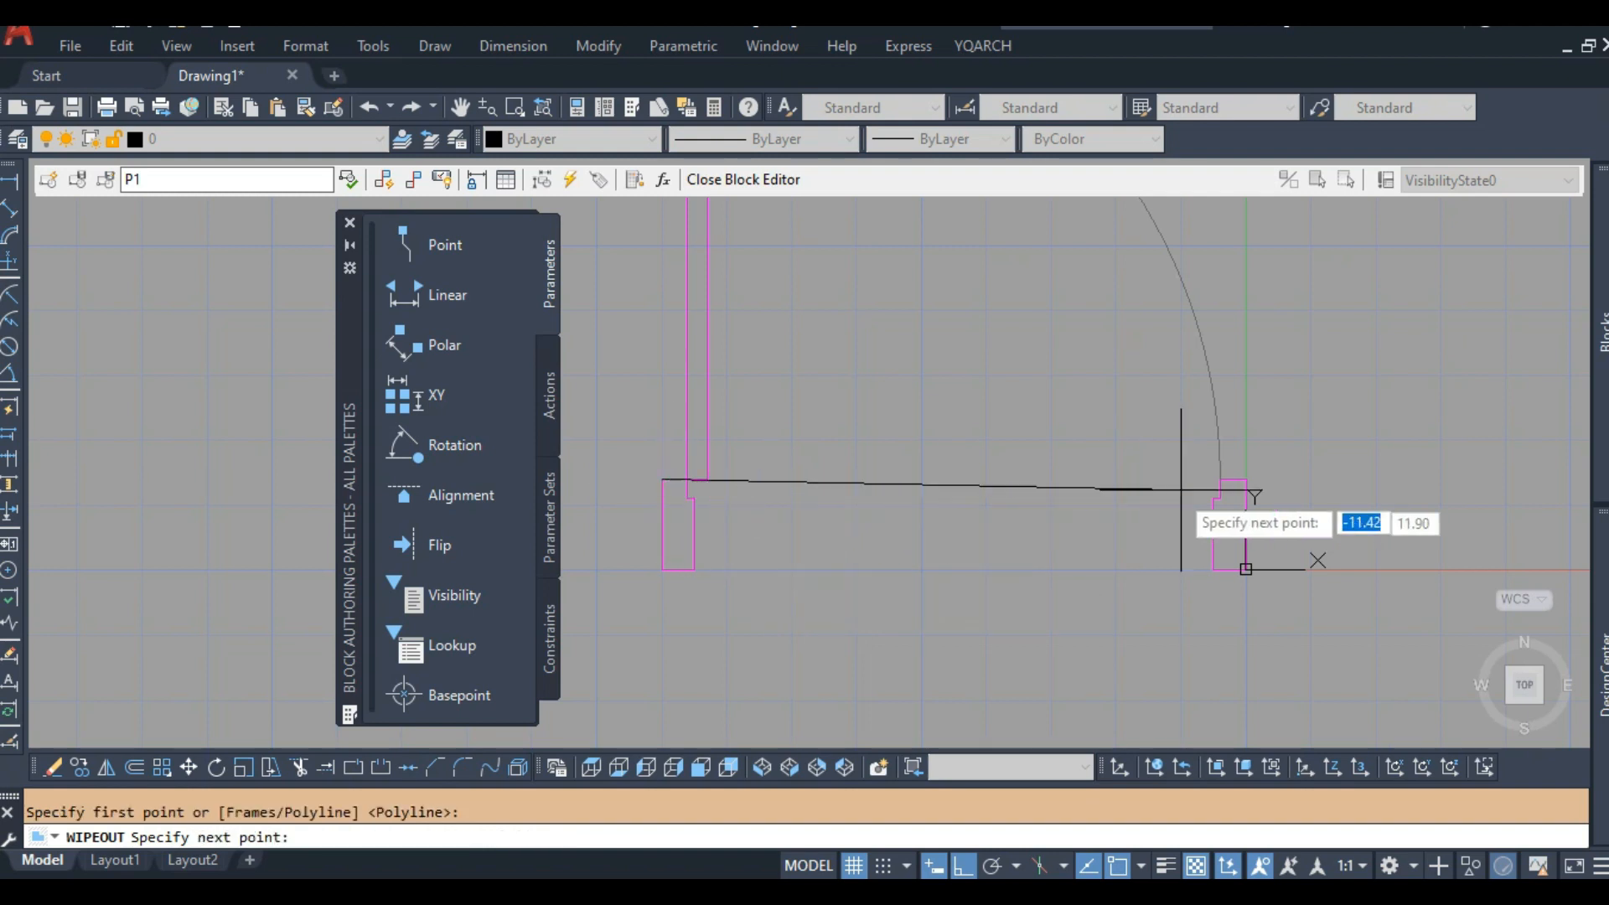
pyautogui.click(1241, 480)
pyautogui.click(1246, 569)
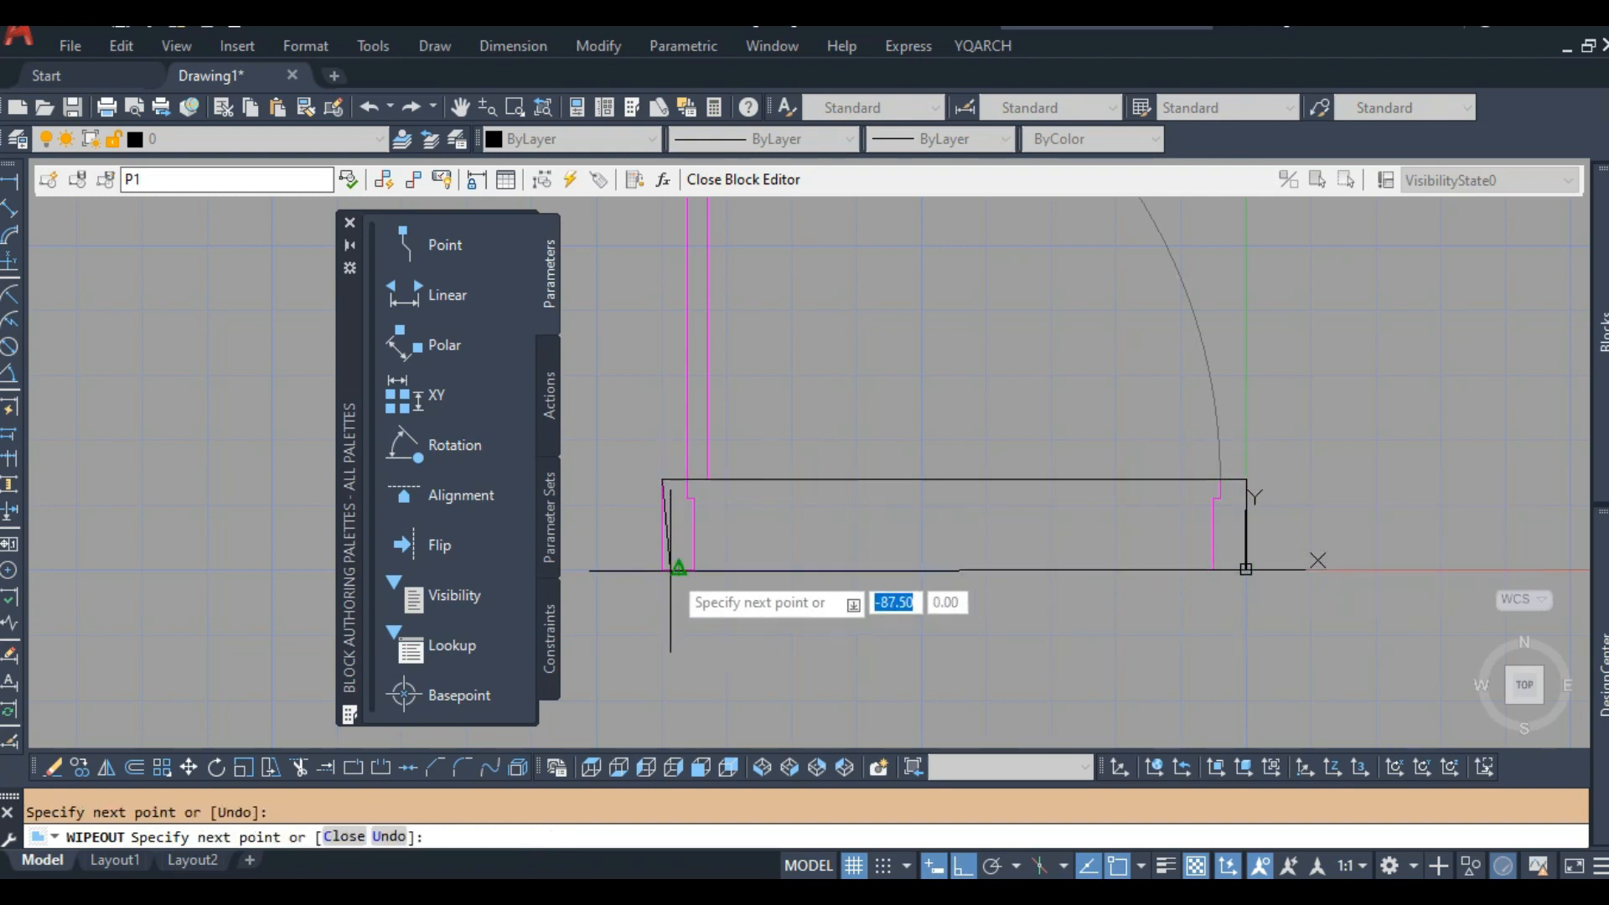
pyautogui.press('Return')
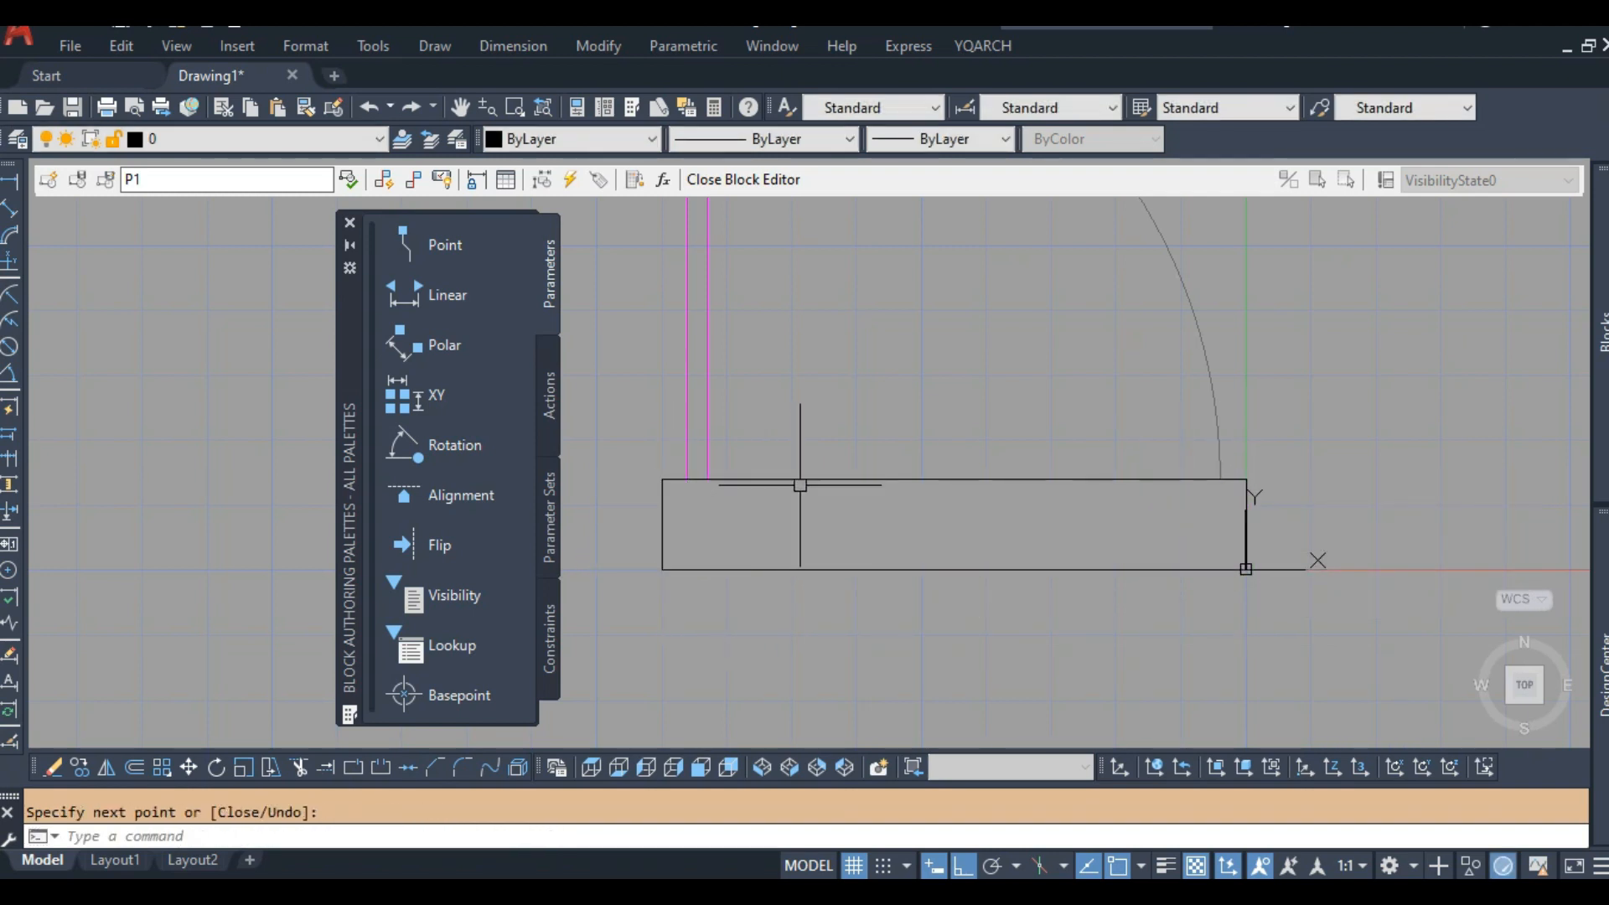
# Stretch the wipeout's two upper corners upward by 1 unit each.
pyautogui.click(800, 484)
pyautogui.scroll(3, 708, 520)
pyautogui.click(632, 456)
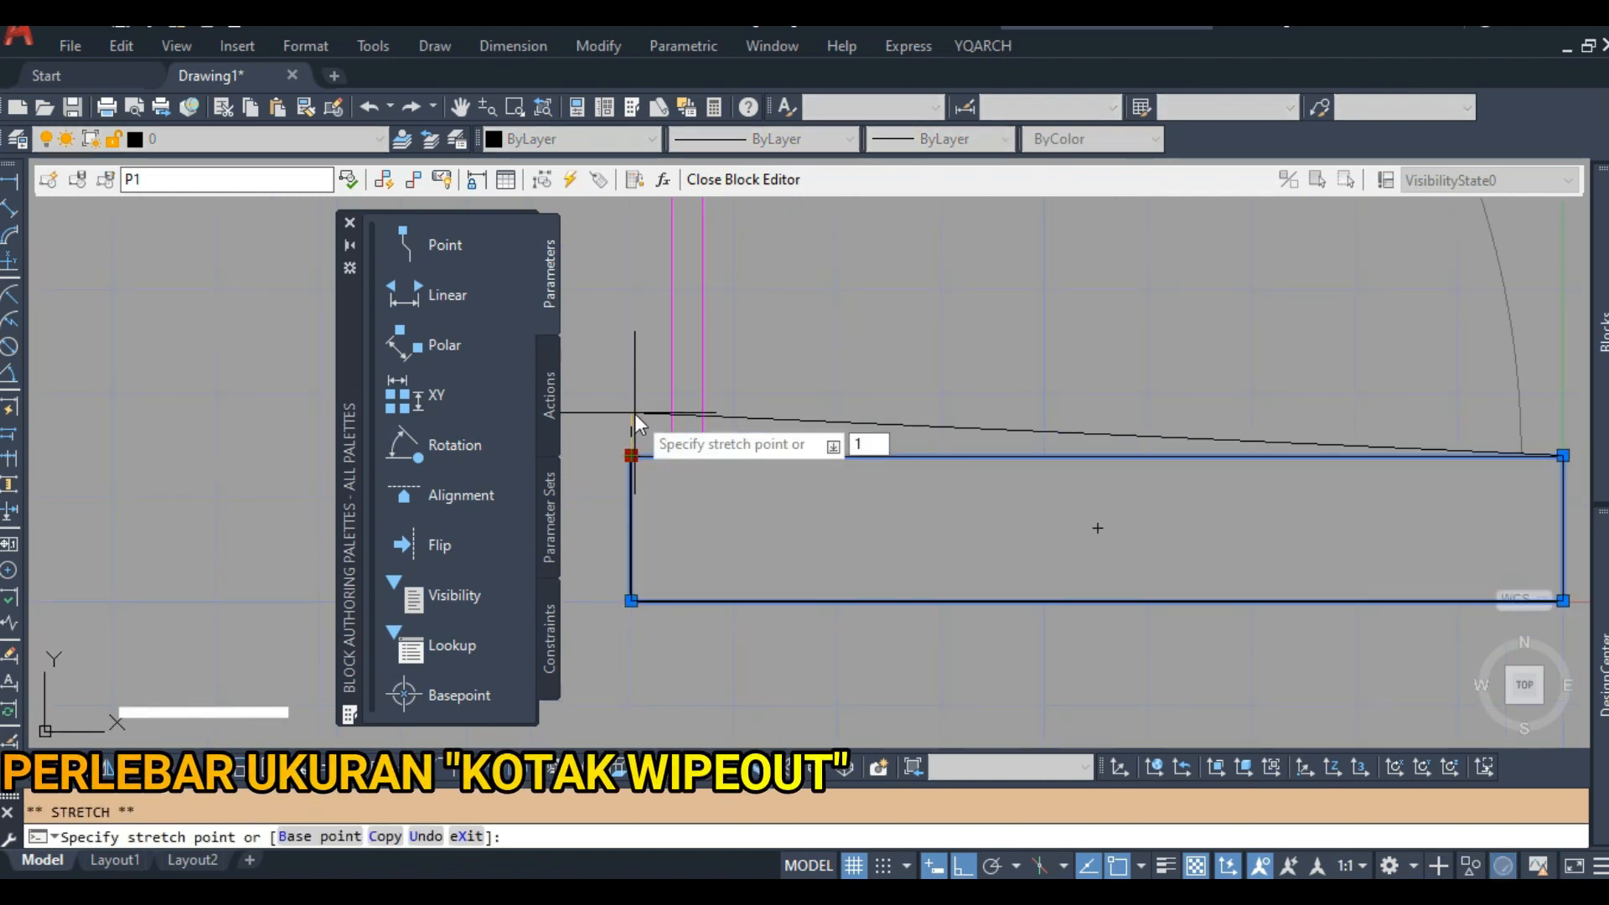
pyautogui.press('Return')
pyautogui.moveTo(1249, 467); pyautogui.dragTo(721, 456, button='middle')
pyautogui.scroll(2, 1013, 445)
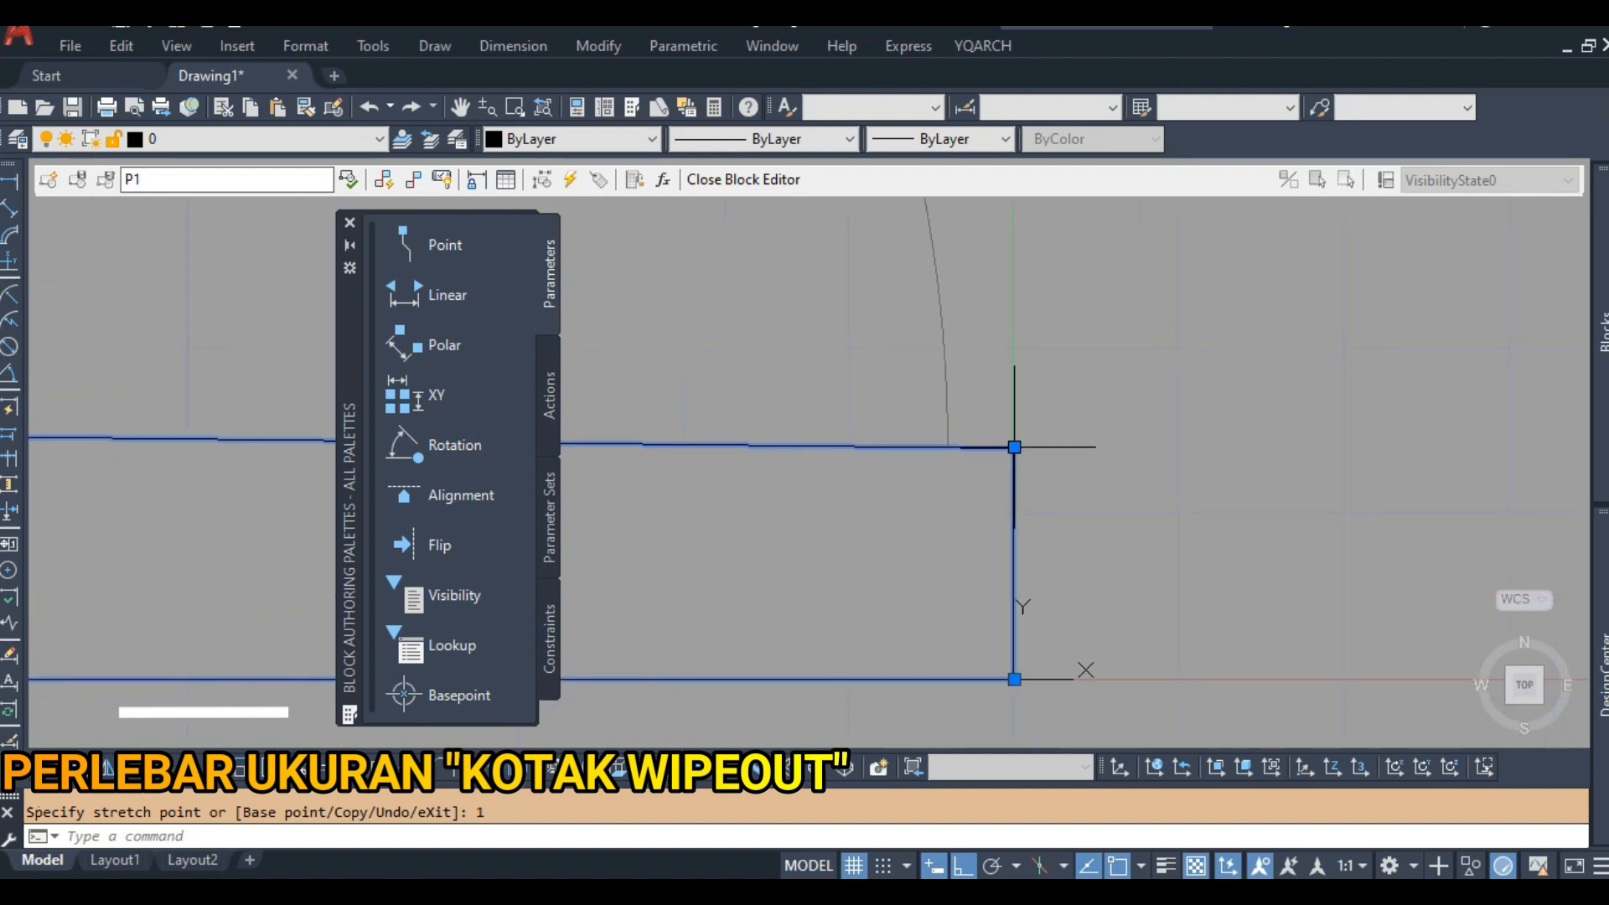
pyautogui.click(1013, 446)
pyautogui.write('1')
pyautogui.press('Return')
# Stretch the wipeout's two lower corners downward by 1 unit each.
pyautogui.moveTo(998, 604); pyautogui.dragTo(1046, 374, button='middle')
pyautogui.click(1062, 448)
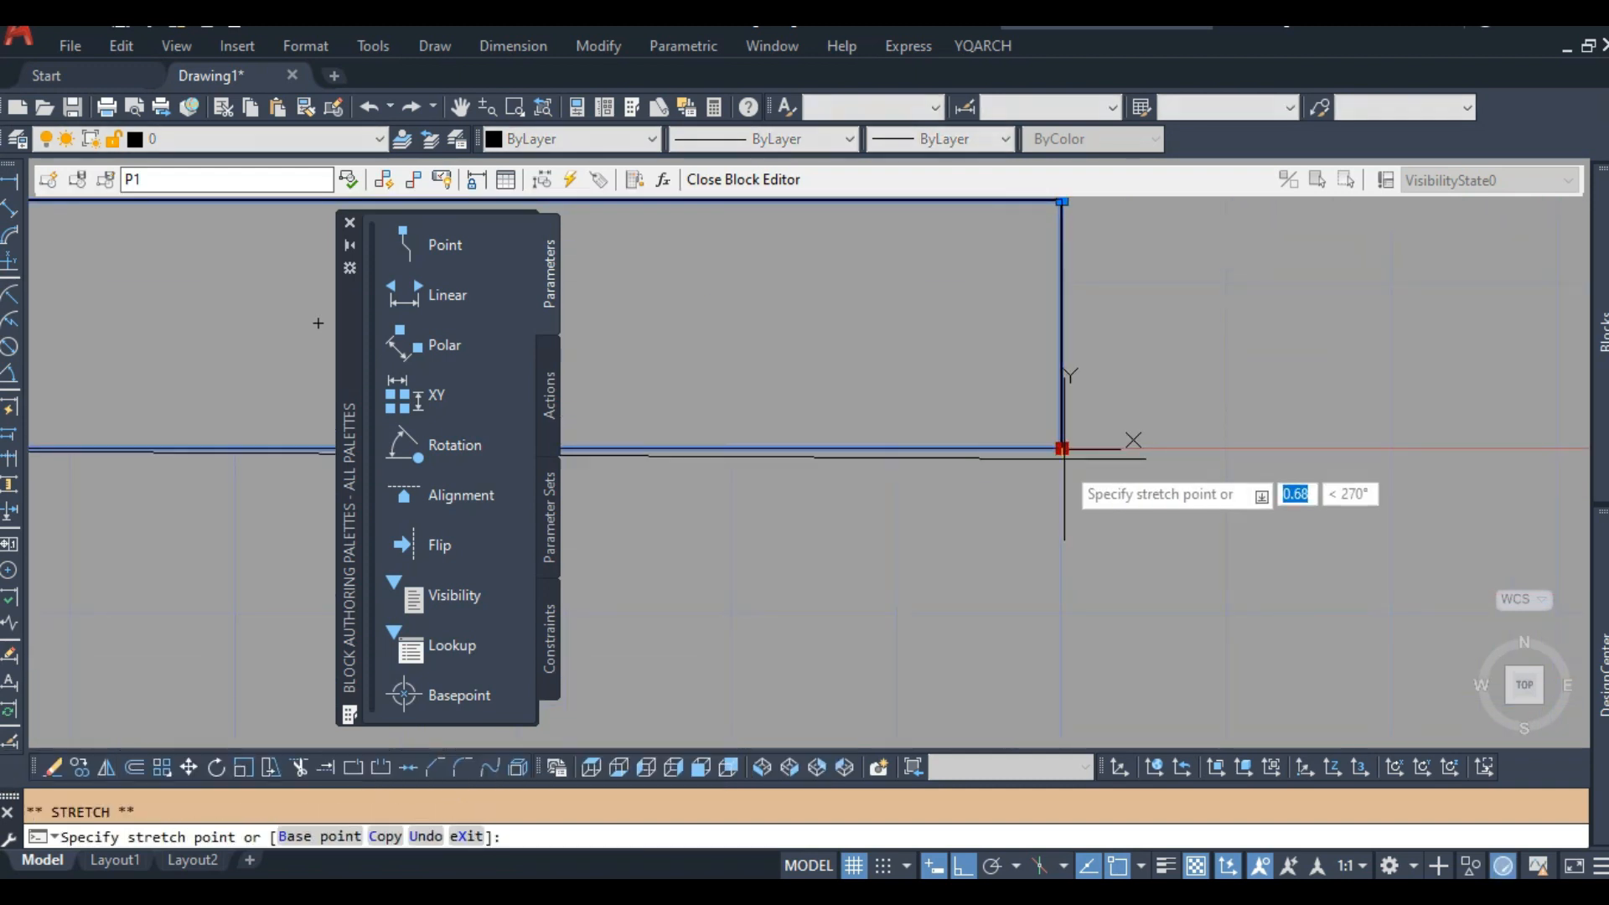
pyautogui.write('1')
pyautogui.press('Return')
pyautogui.scroll(-4, 922, 511)
pyautogui.moveTo(717, 517); pyautogui.dragTo(1232, 509, button='middle')
pyautogui.scroll(5, 898, 479)
pyautogui.click(896, 452)
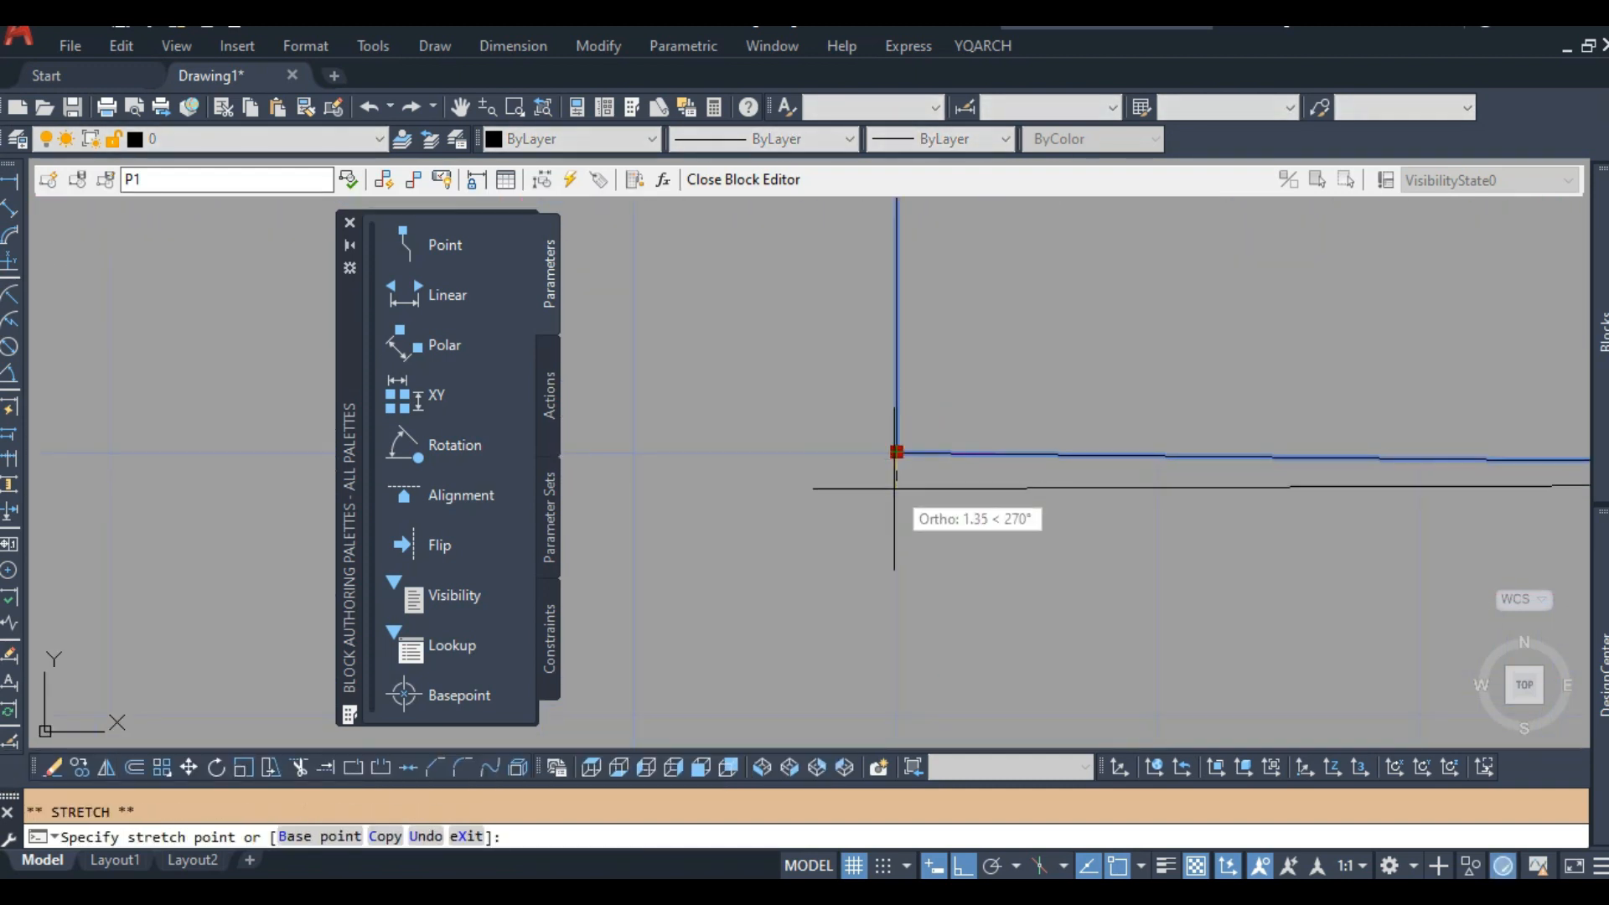
pyautogui.write('1')
pyautogui.press('Return')
pyautogui.scroll(-4, 849, 504)
pyautogui.scroll(4, 841, 458)
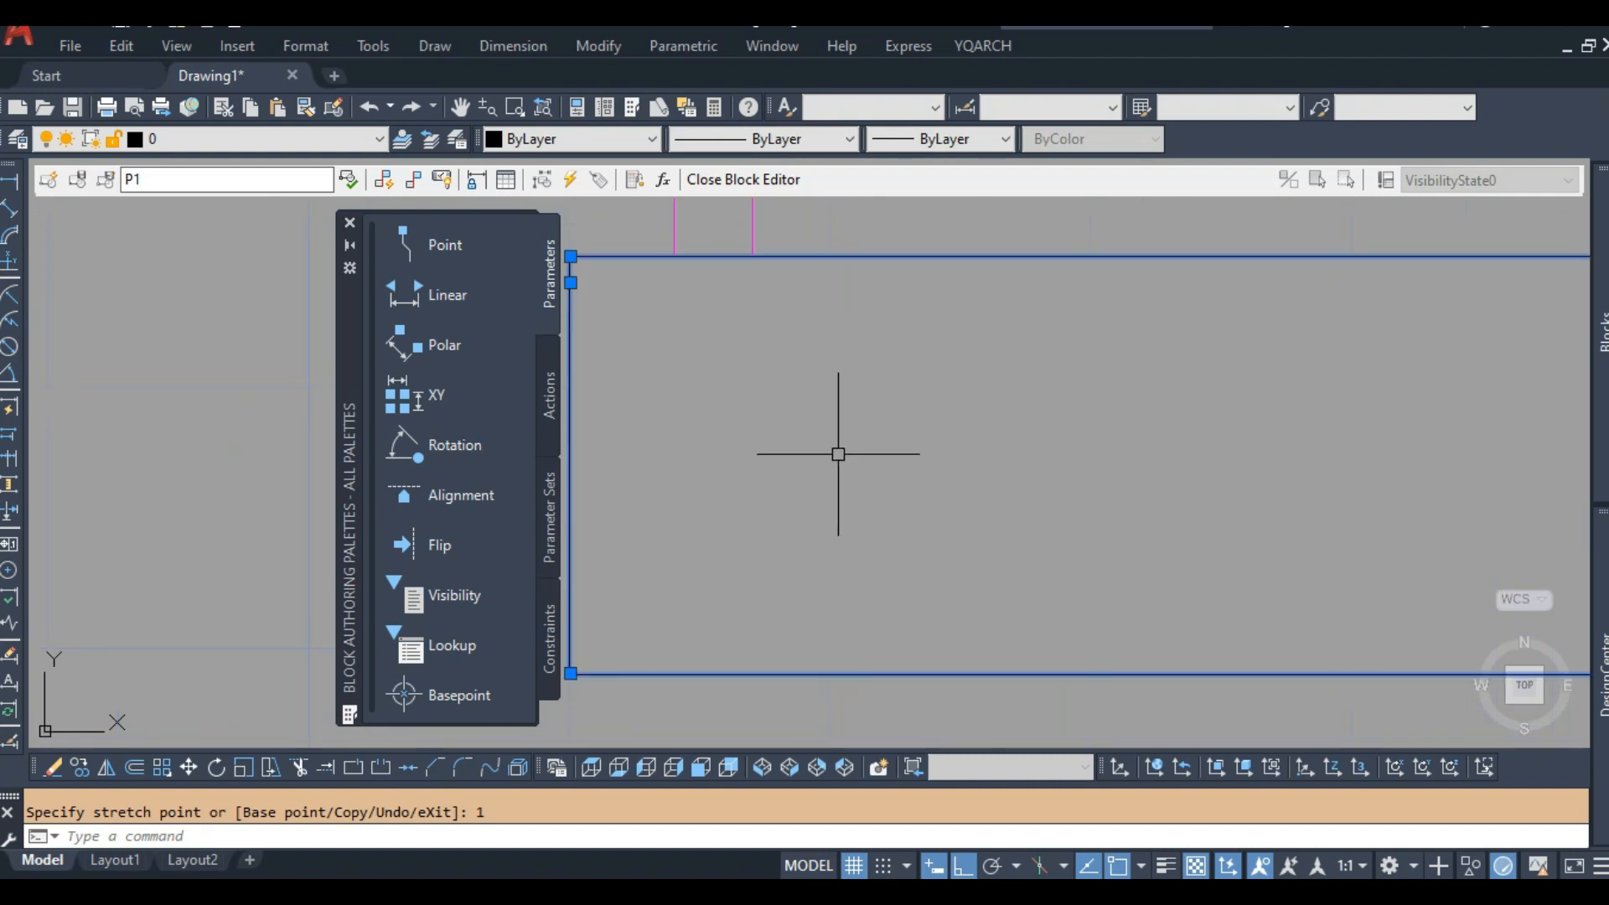
pyautogui.scroll(-4, 840, 452)
pyautogui.press('Escape')
# Delete the stretched wipeout from the P1 door block.
pyautogui.click(858, 378)
pyautogui.scroll(-4, 858, 399)
pyautogui.scroll(4, 1166, 419)
pyautogui.scroll(-2, 1166, 419)
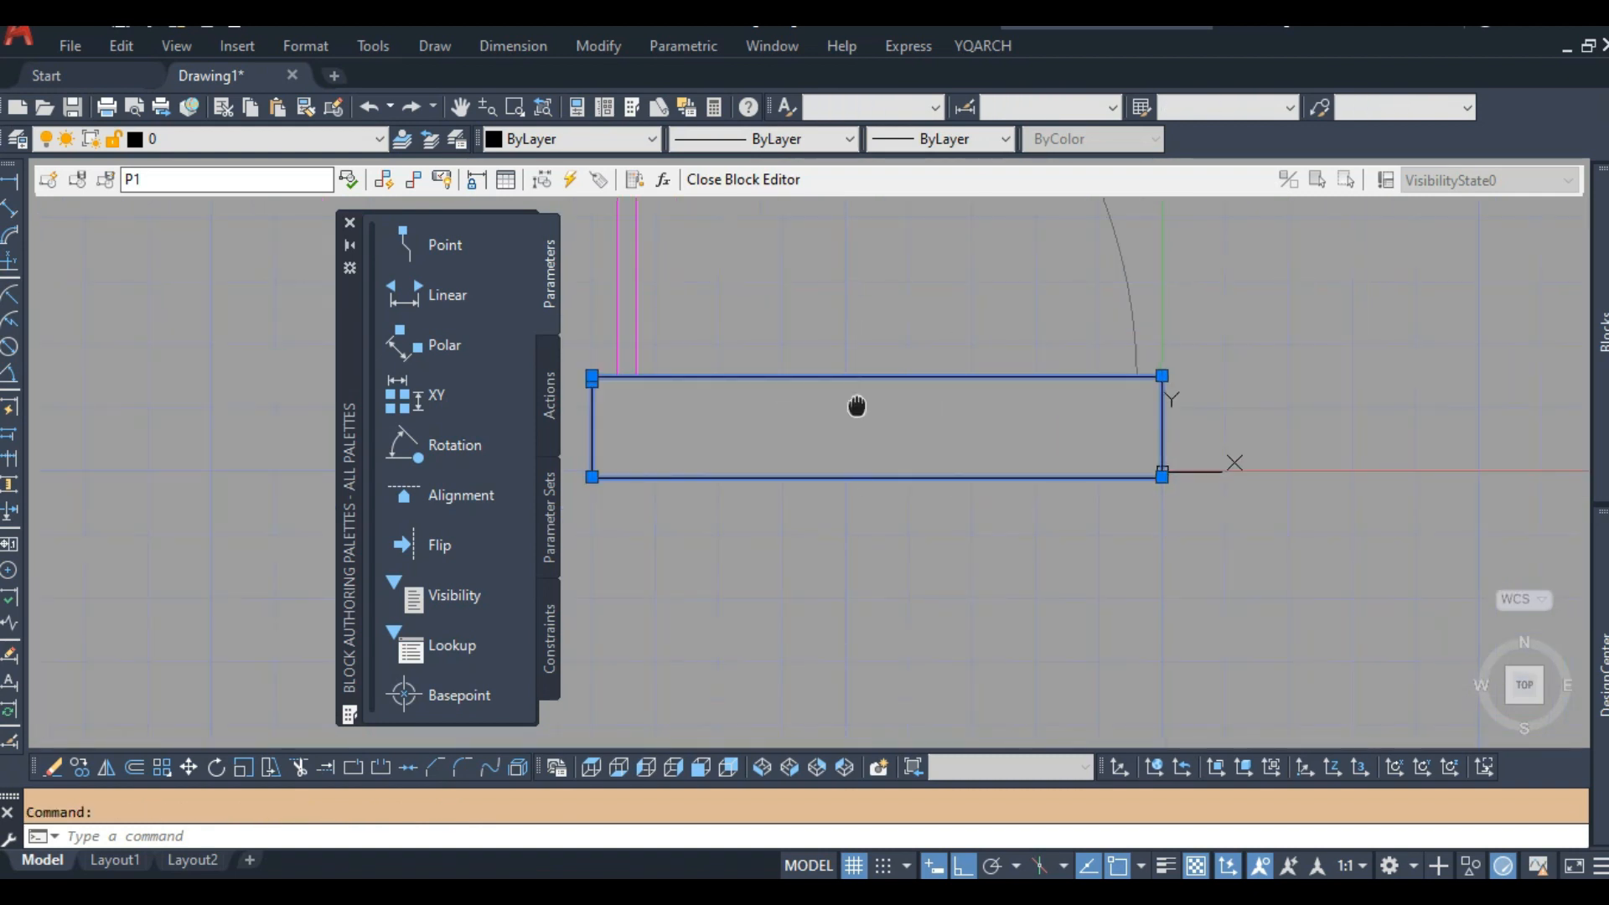
pyautogui.moveTo(855, 406); pyautogui.dragTo(880, 384, button='middle')
pyautogui.scroll(2, 845, 384)
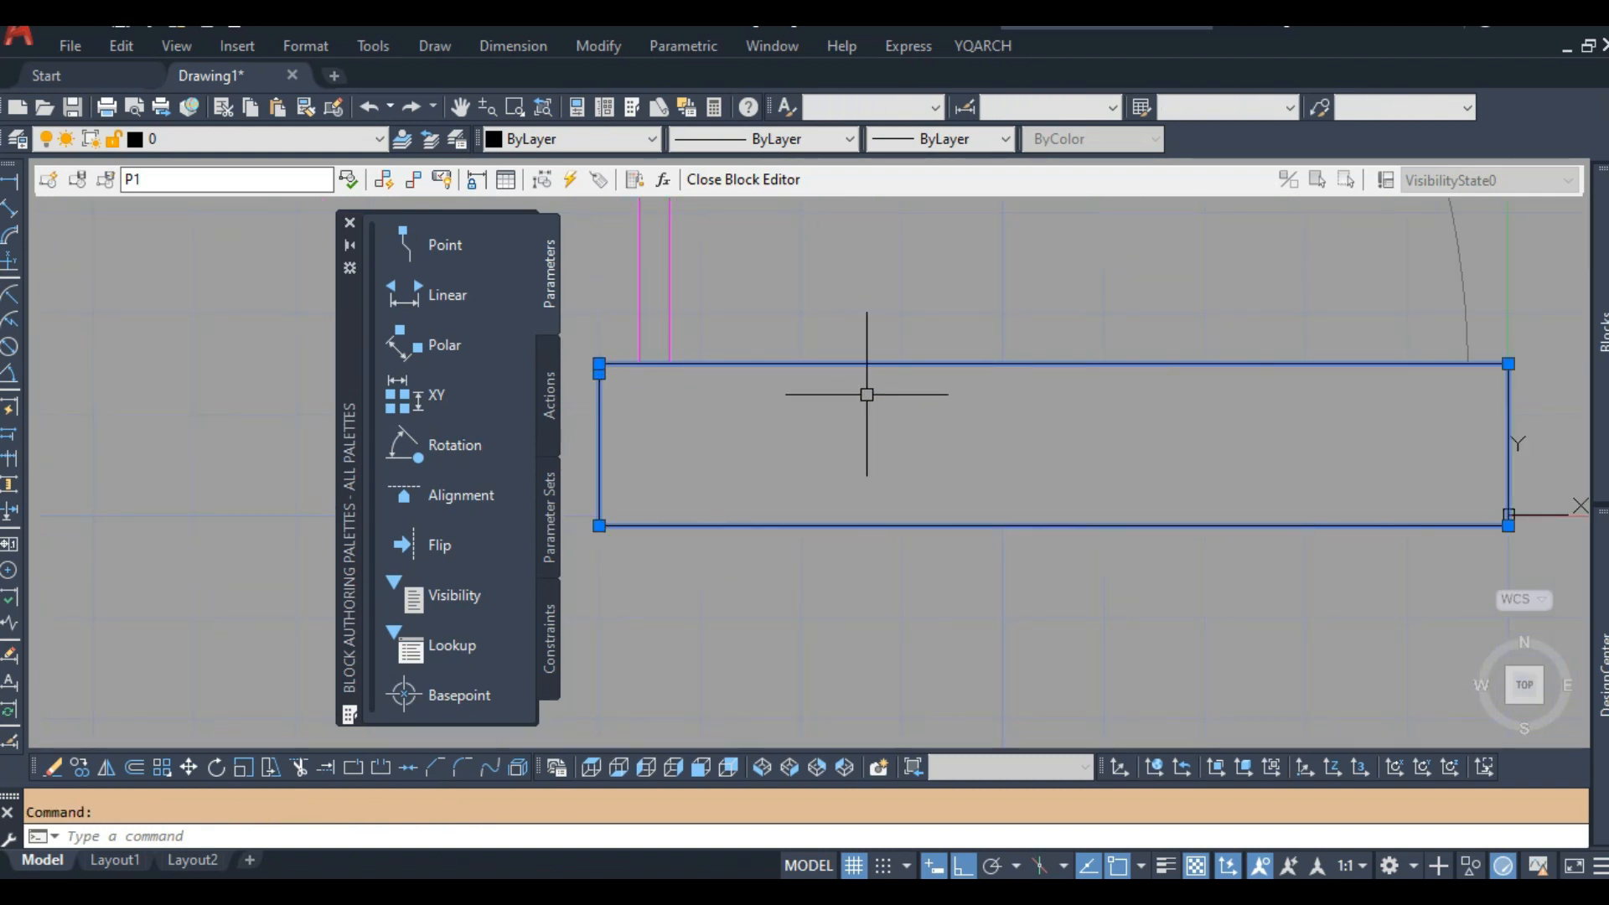
pyautogui.press('Delete')
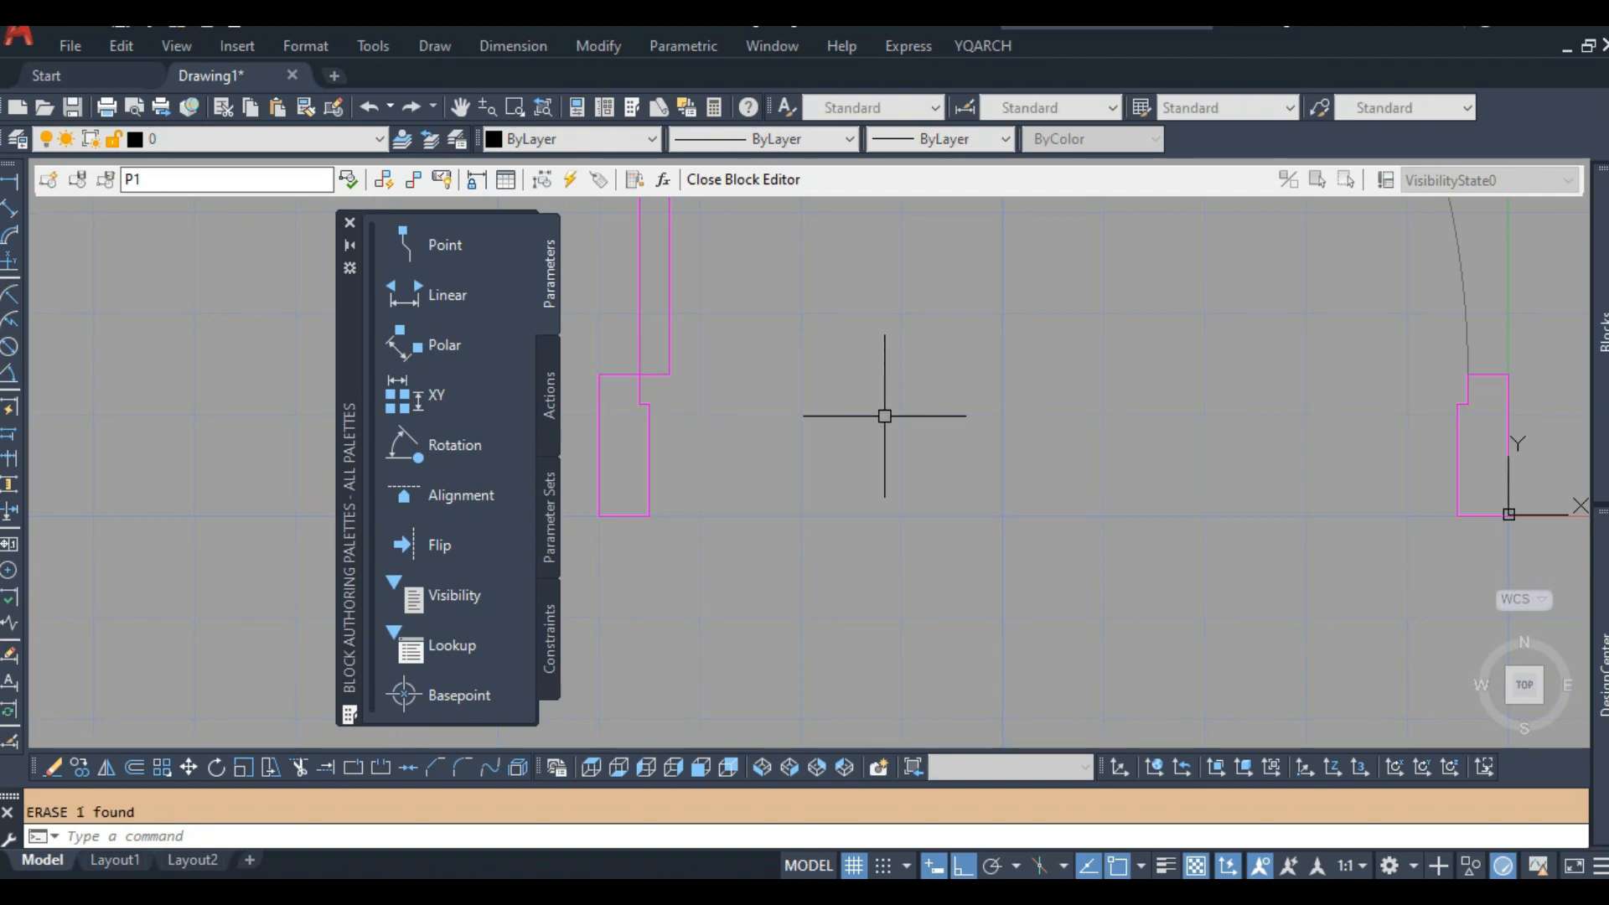
# Draw a new rectangular wipeout over the door opening through the outer top and bottom corners of both jambs.
pyautogui.write('WIPE')
pyautogui.press('Return')
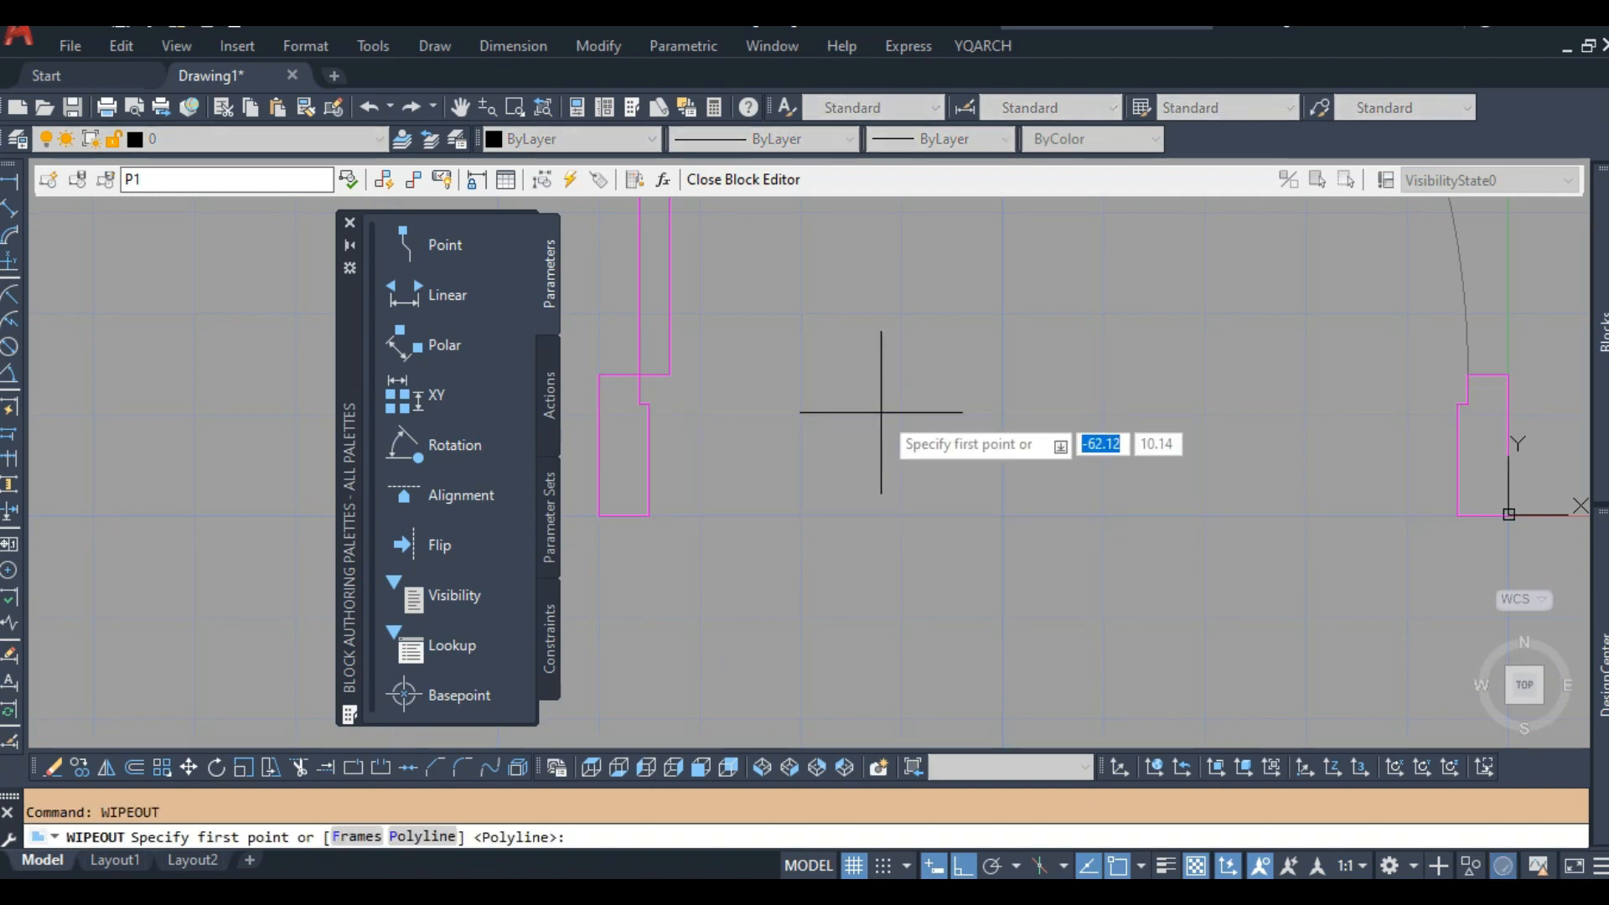
pyautogui.click(599, 373)
pyautogui.click(1508, 374)
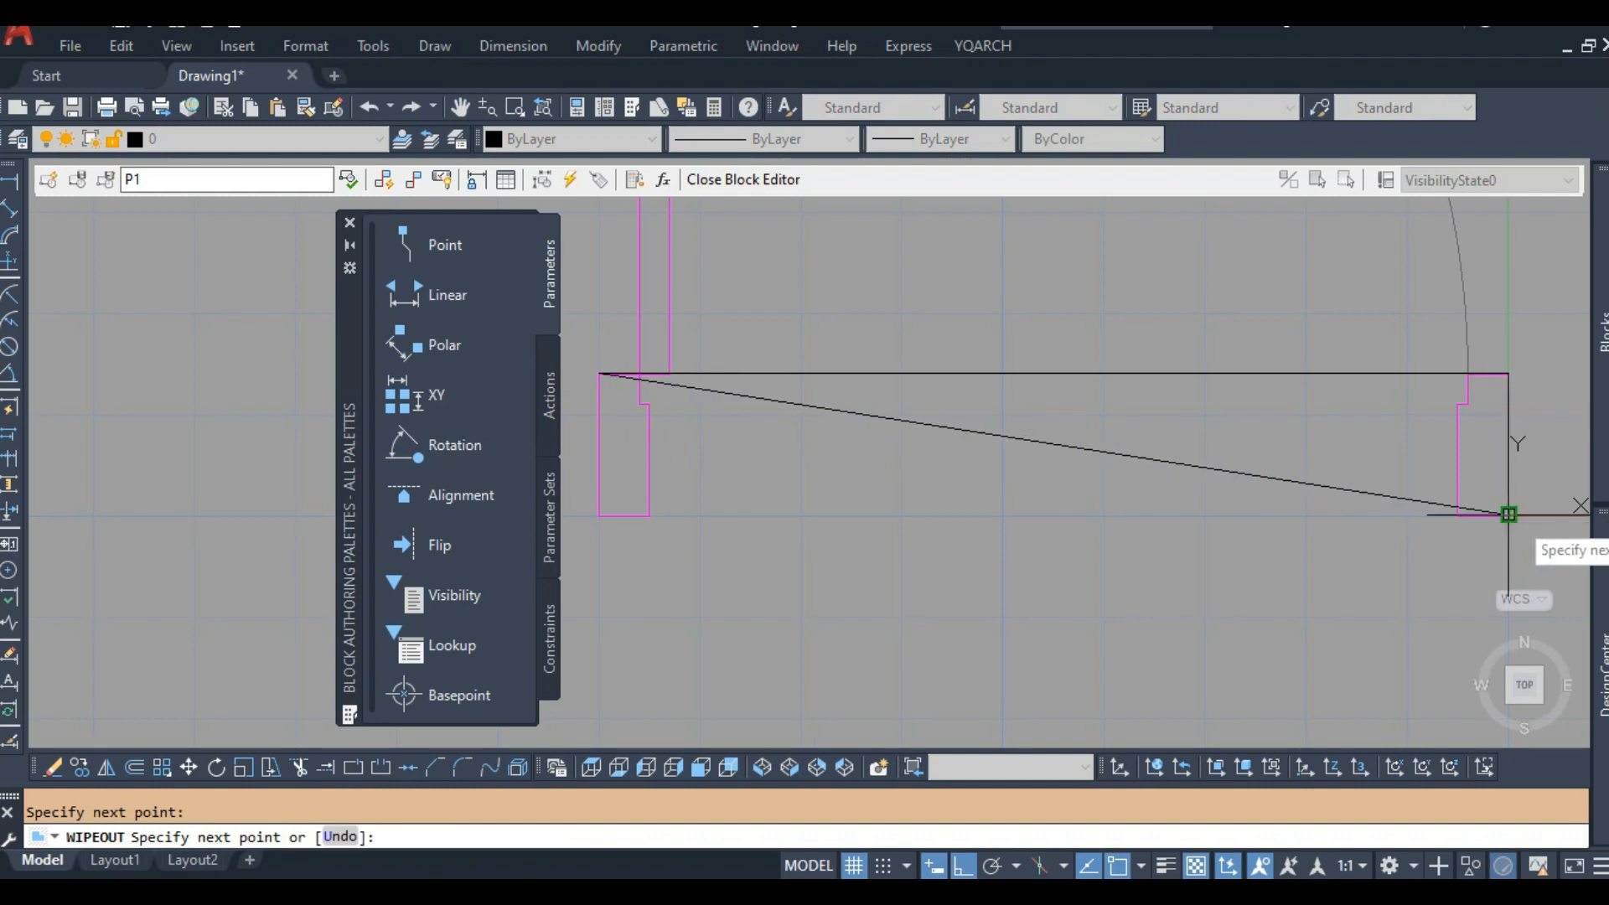
pyautogui.click(1508, 515)
pyautogui.click(598, 515)
pyautogui.press('Return')
# Stretch the new wipeout's two upper corners upward by 1 unit each.
pyautogui.click(795, 375)
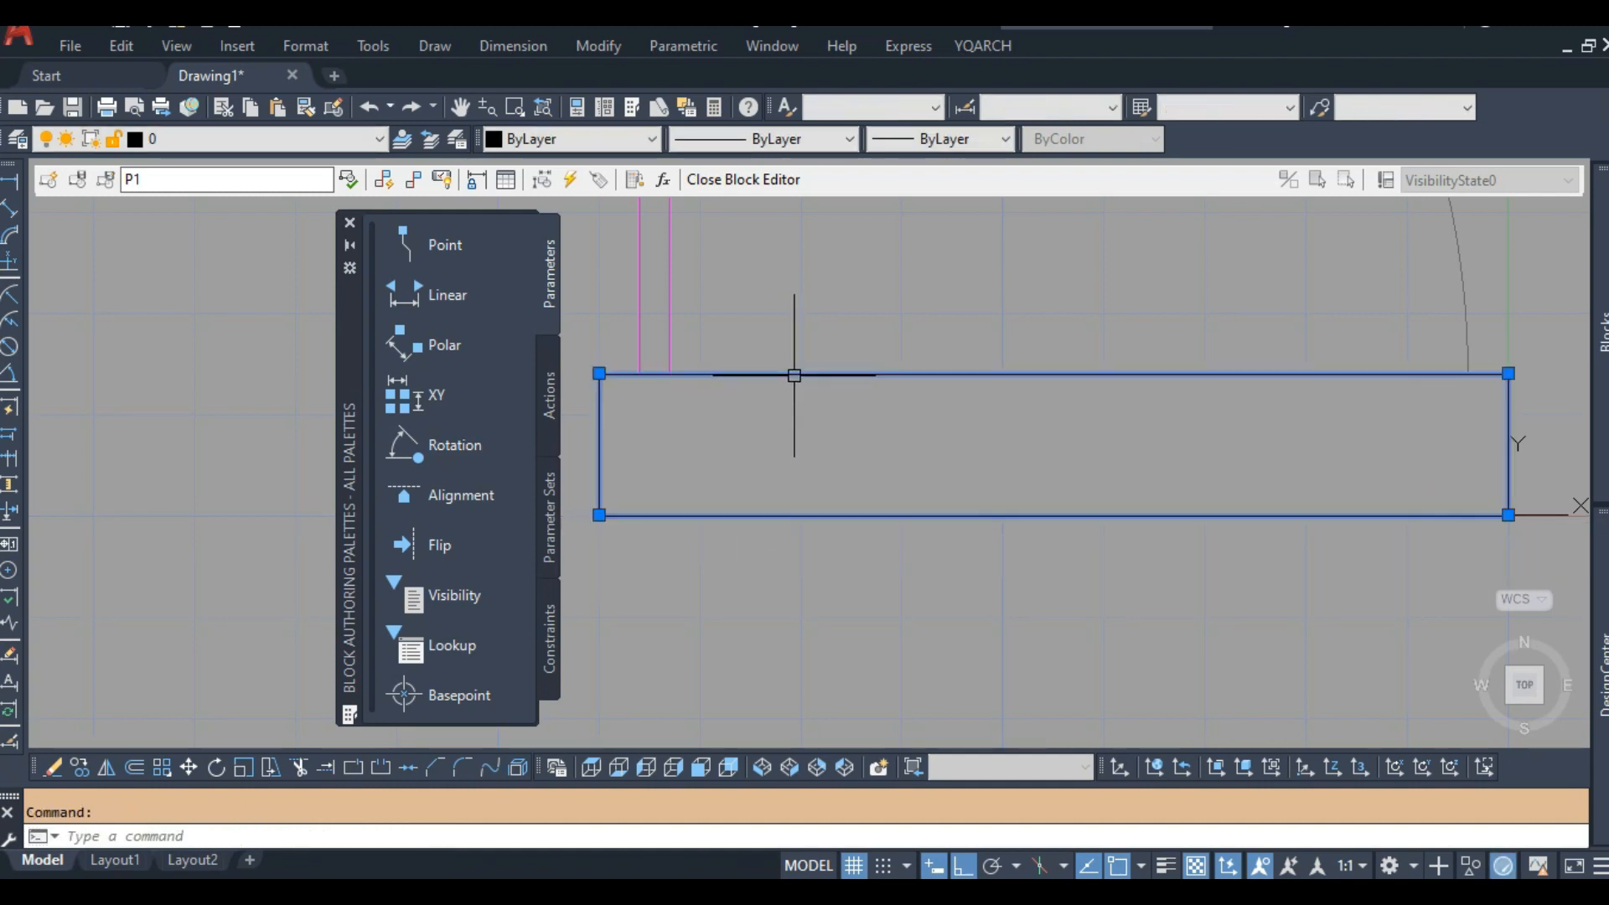
pyautogui.click(604, 373)
pyautogui.write('1')
pyautogui.press('Return')
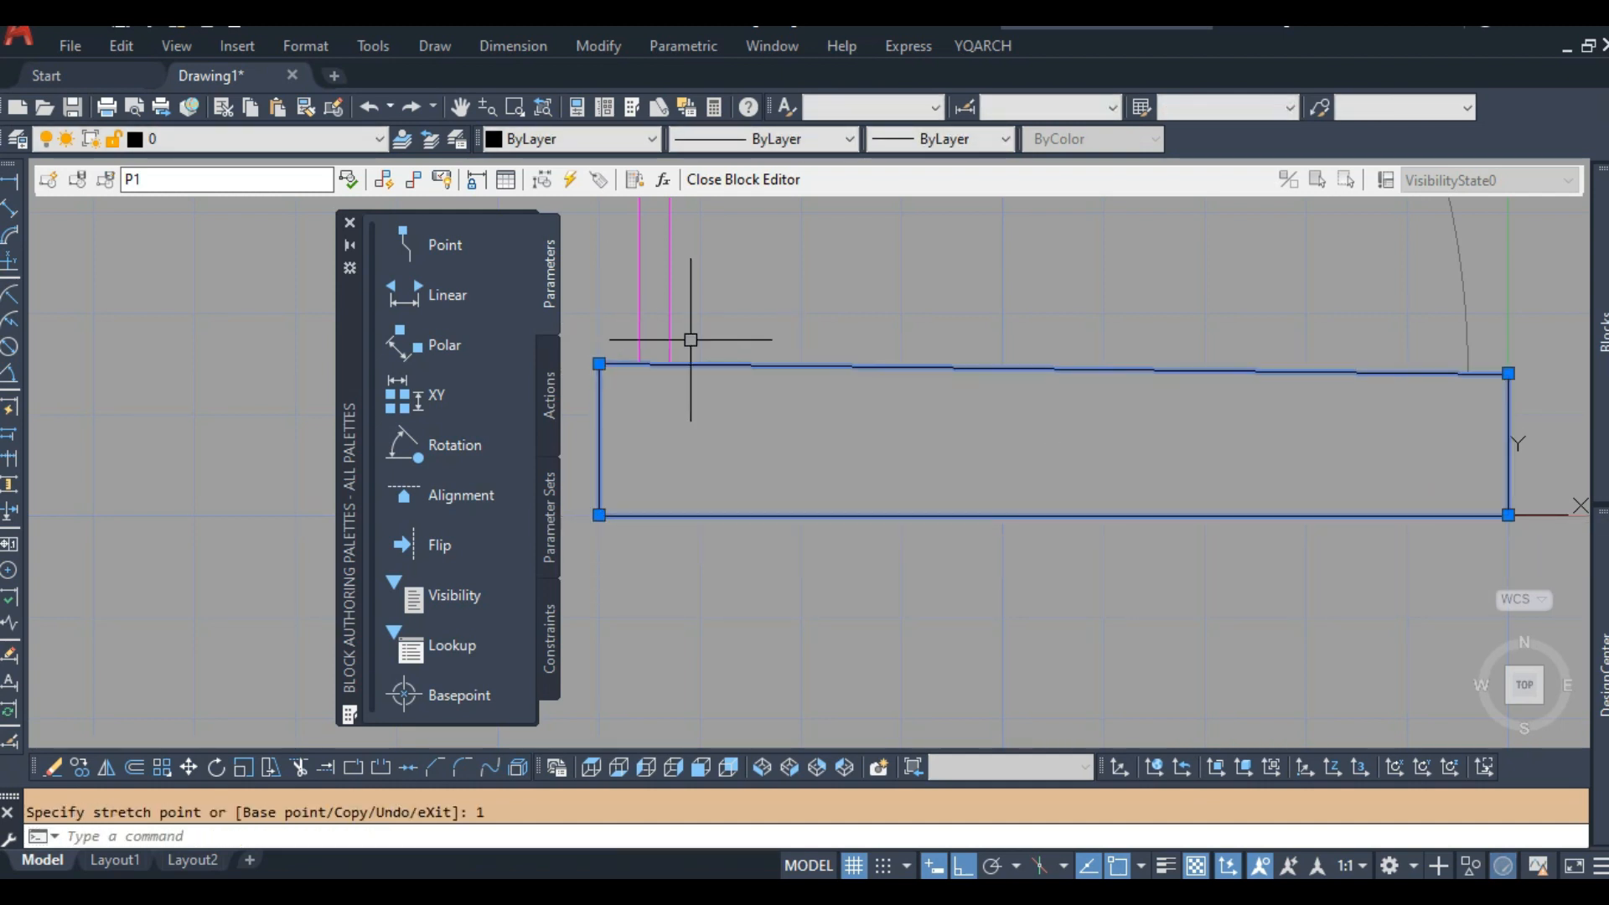
pyautogui.click(1507, 372)
pyautogui.write('1')
pyautogui.press('Return')
# Stretch the new wipeout's two lower corners downward by 1 unit each.
pyautogui.click(1509, 514)
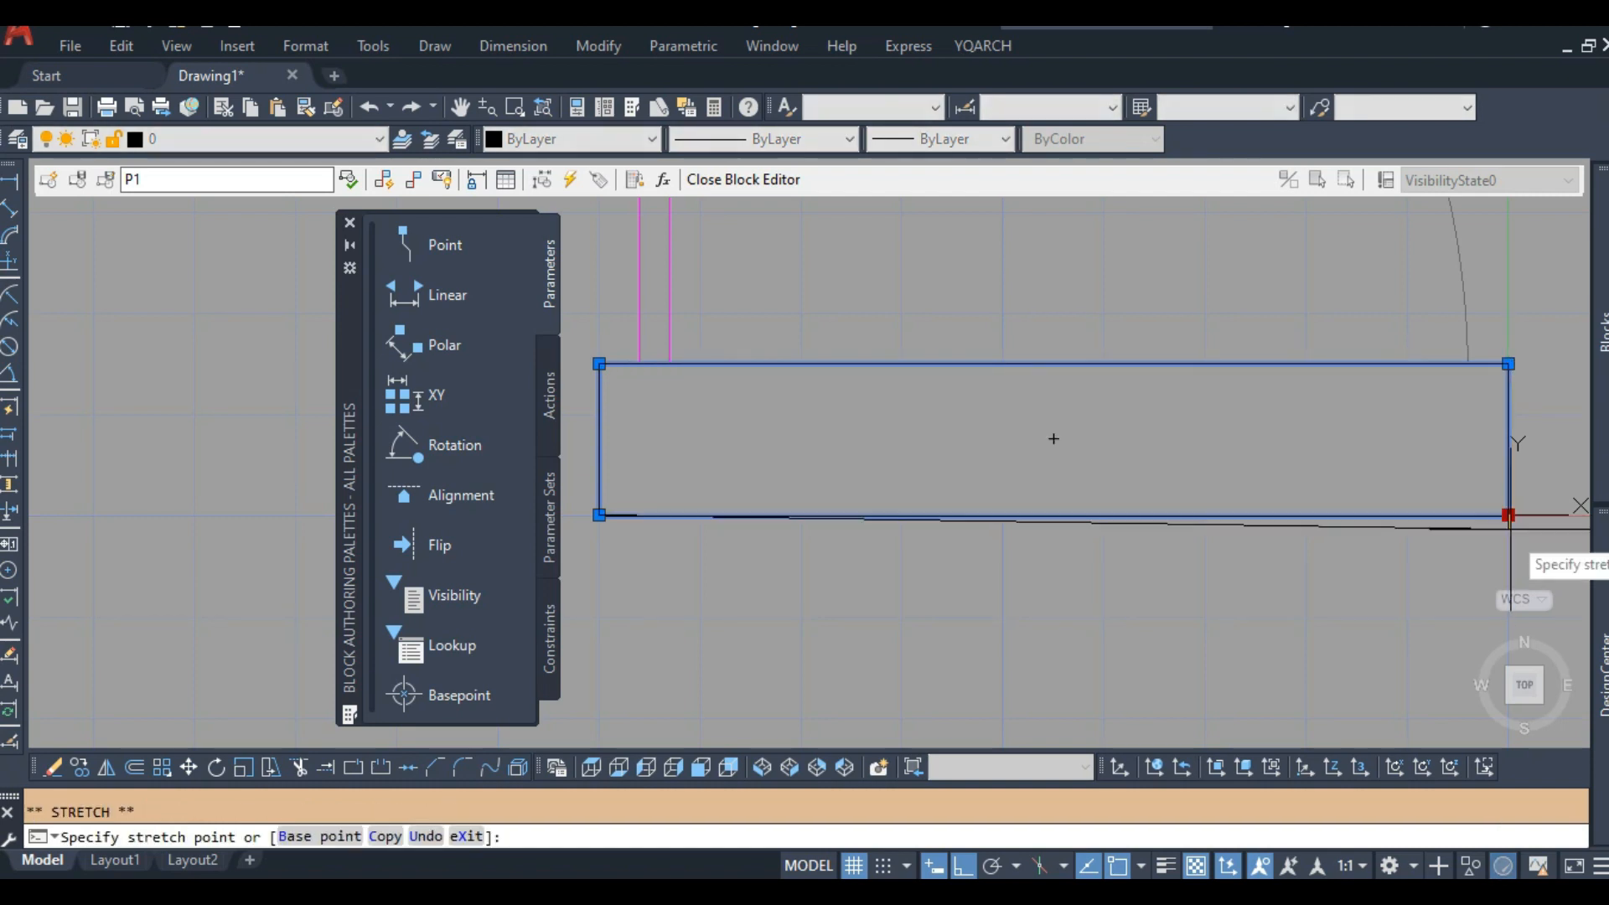
pyautogui.click(598, 514)
pyautogui.write('1')
pyautogui.press('Return')
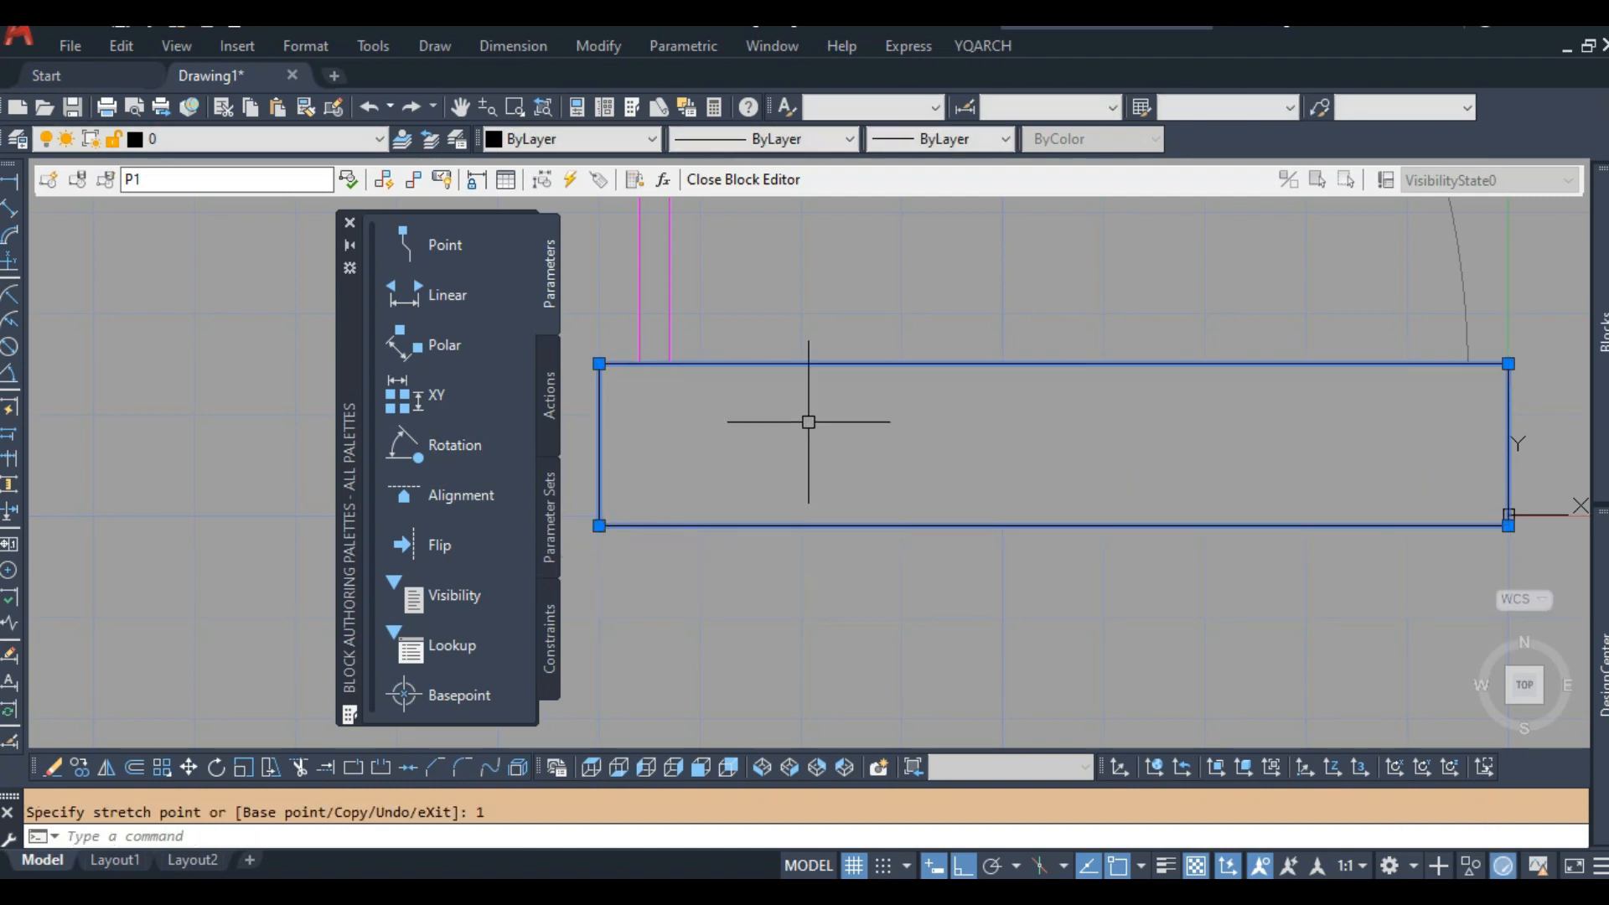
# Send the wipeout to the back of the draw order, behind the door jambs.
pyautogui.rightClick(830, 363)
pyautogui.moveTo(1002, 587)
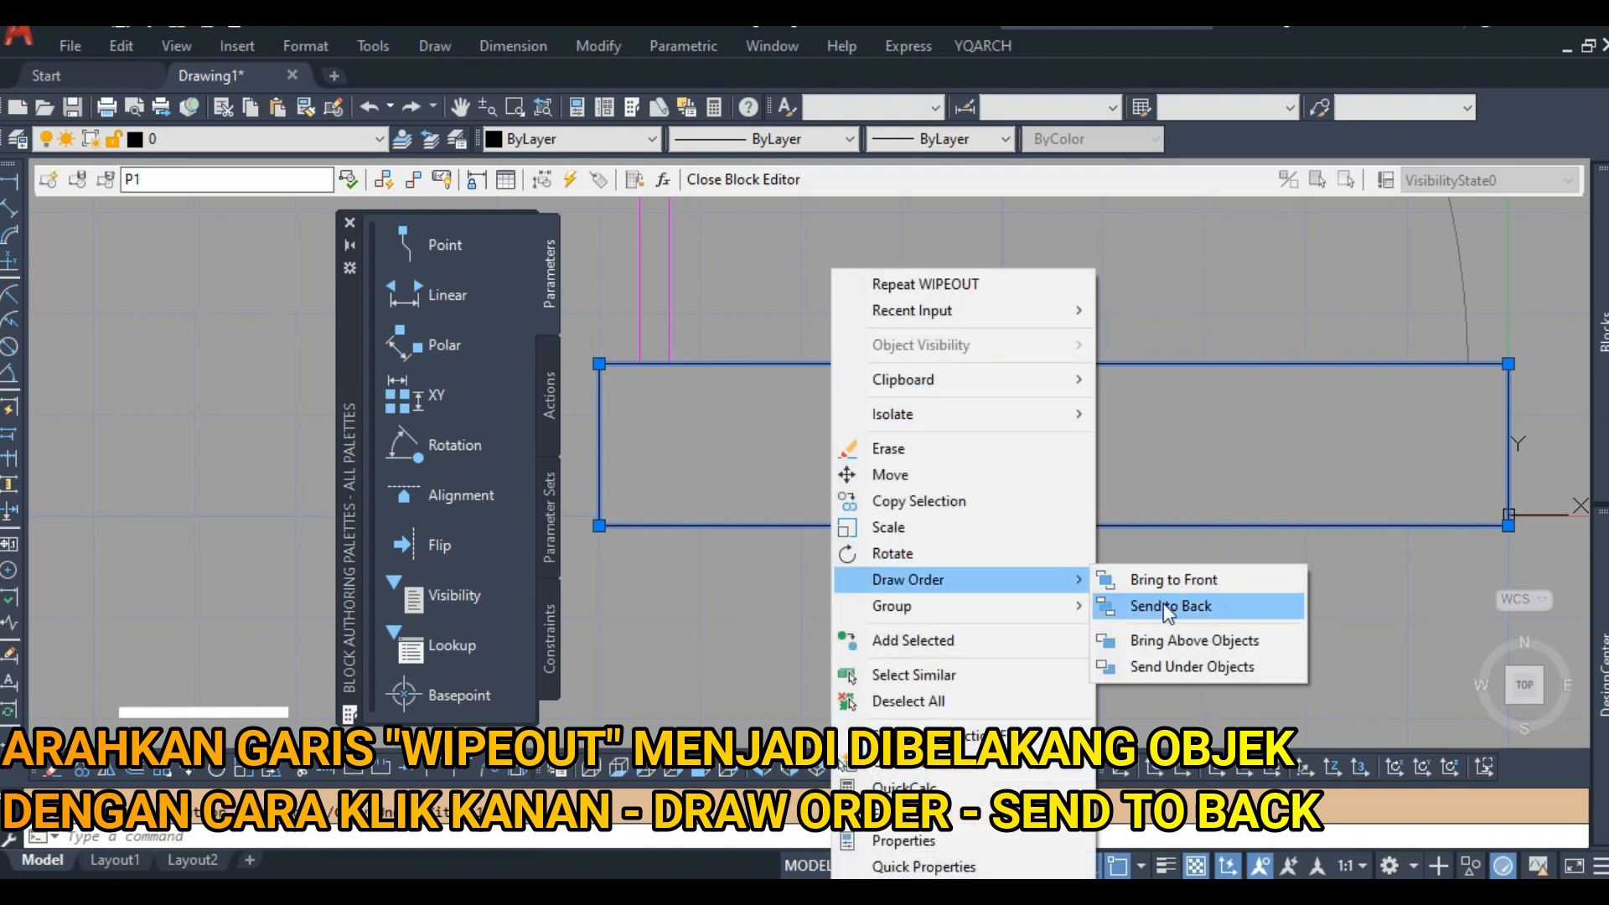
pyautogui.click(1129, 609)
# Hide the wipeout outlines by setting the WIPEOUTFRAME variable to 0.
pyautogui.write('WIPEOUT')
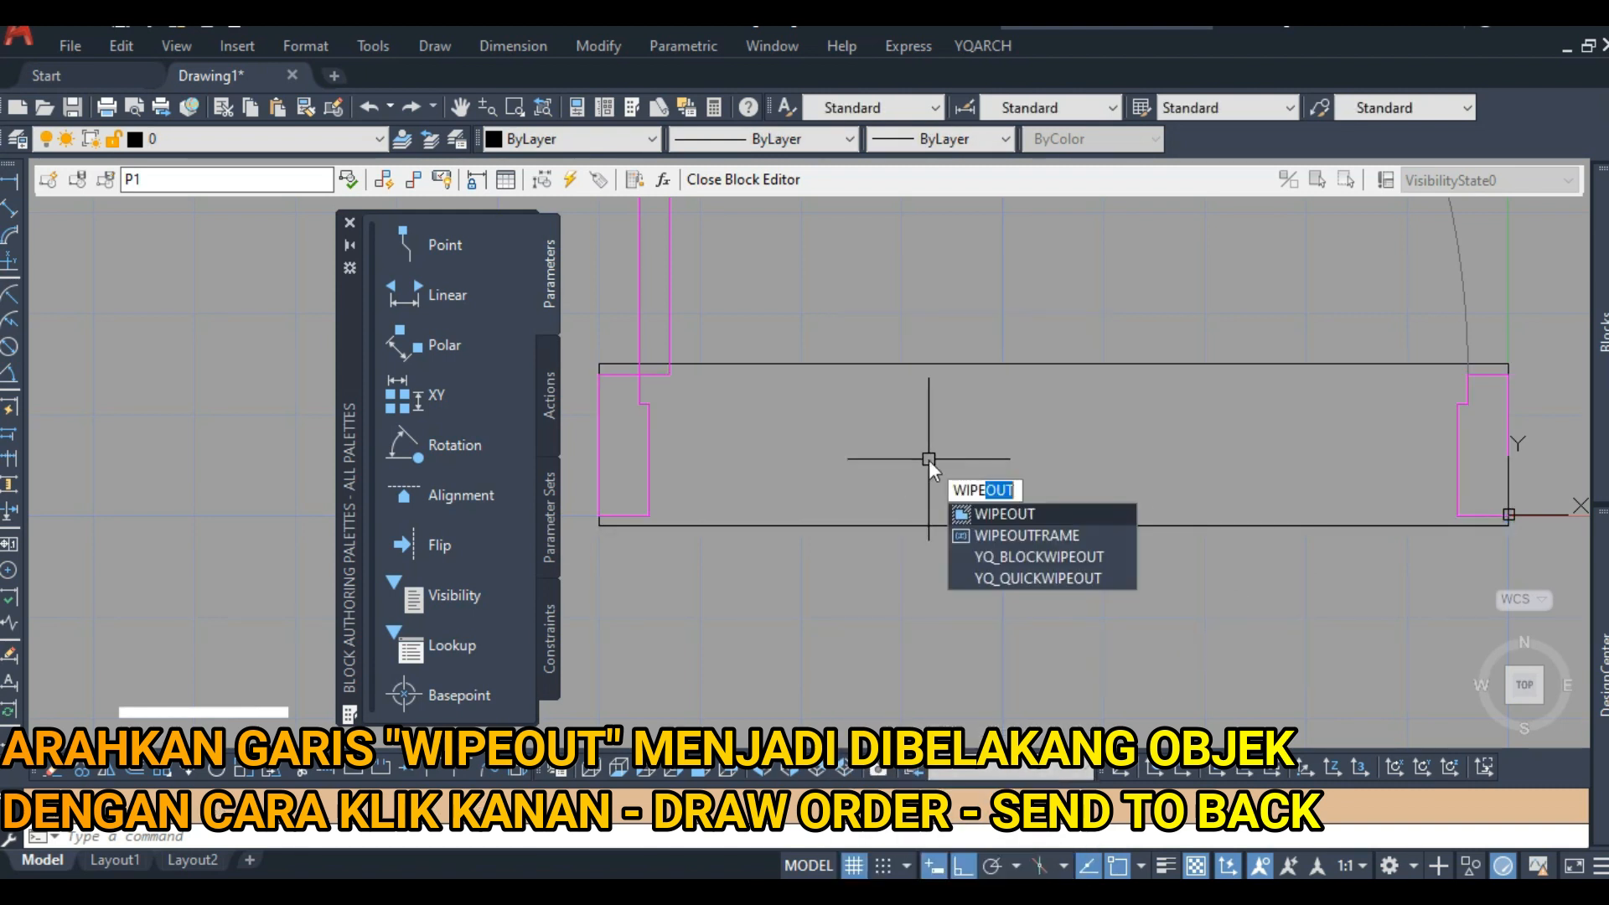
pyautogui.click(1019, 536)
pyautogui.write('0')
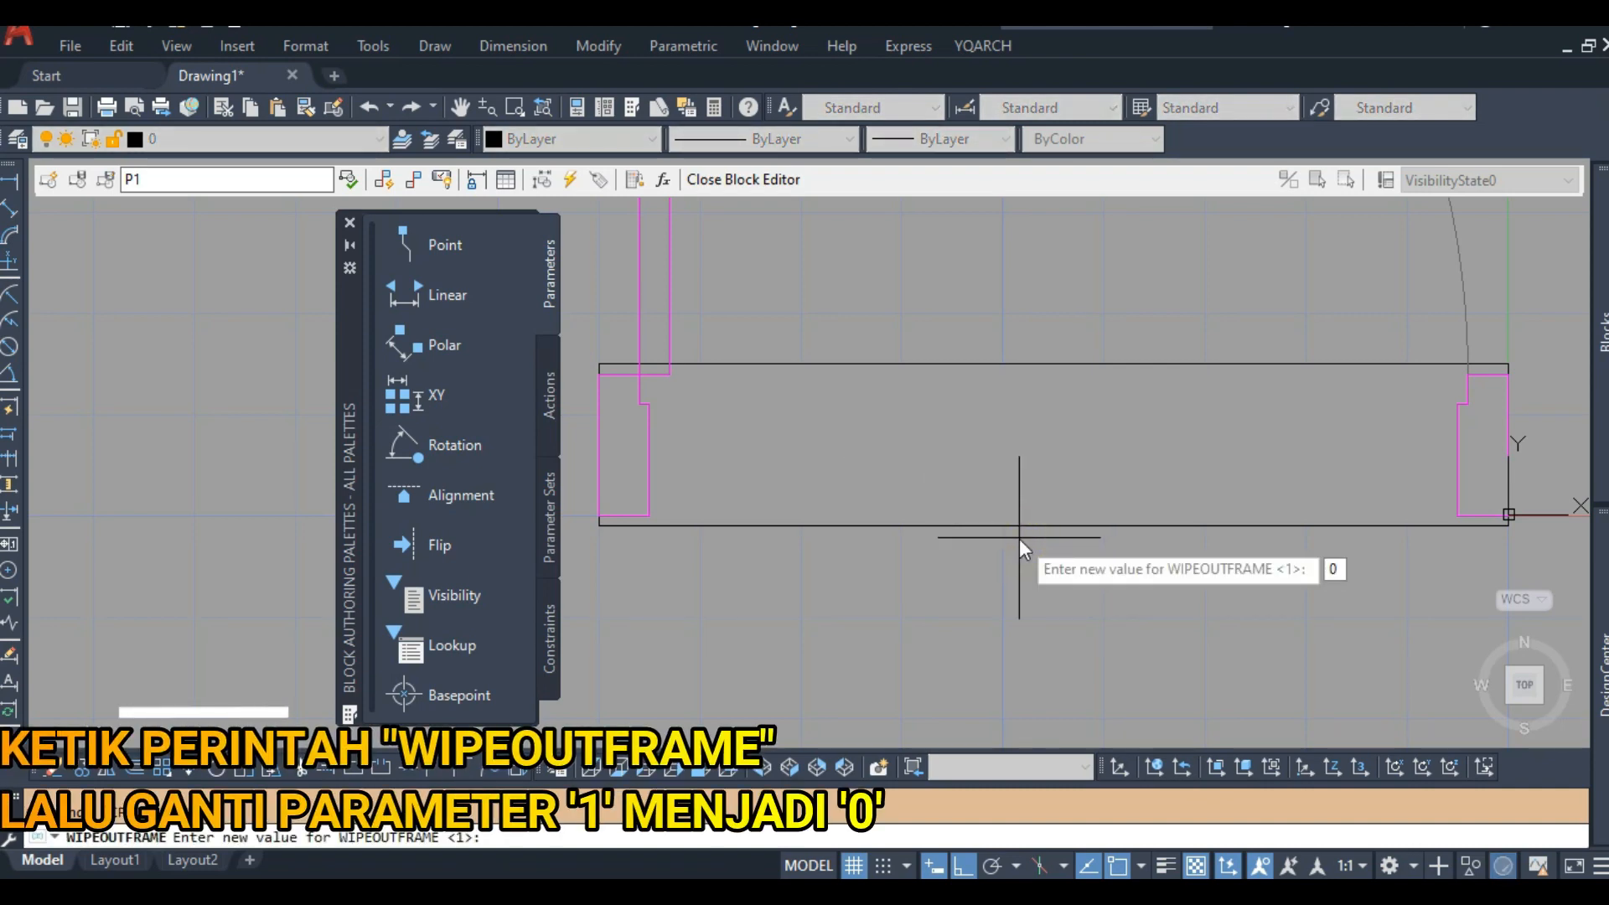
pyautogui.press('Return')
# Close the block editor and save the changes to the larger door block P1.
pyautogui.click(729, 180)
pyautogui.click(697, 409)
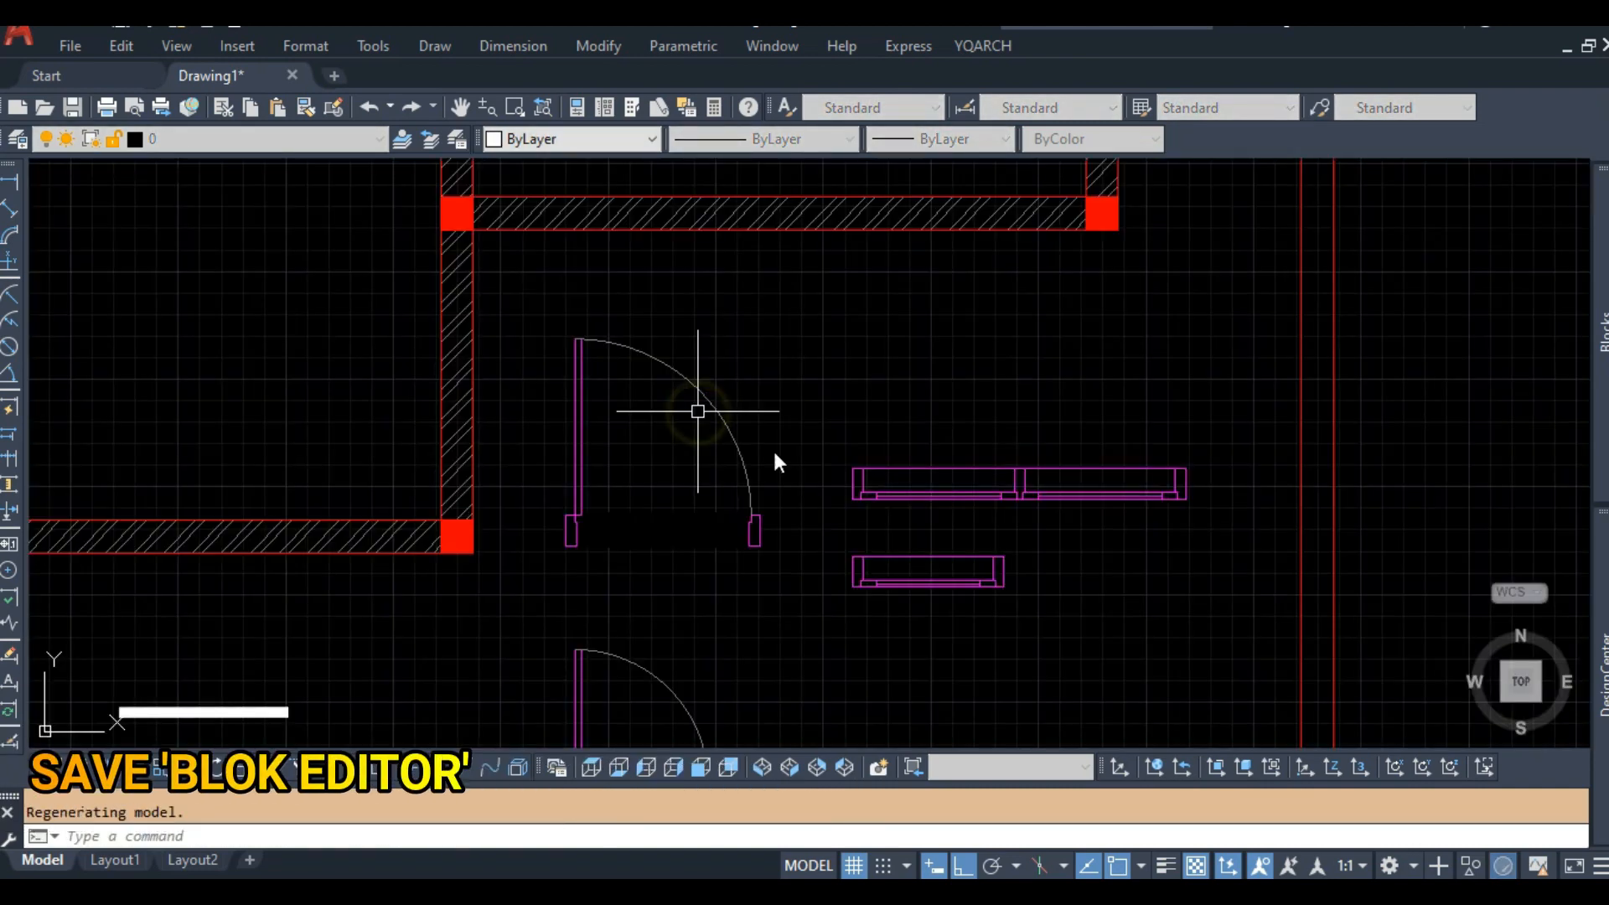
pyautogui.scroll(-2, 688, 467)
pyautogui.click(682, 413)
pyautogui.scroll(2, 670, 511)
pyautogui.press('Escape')
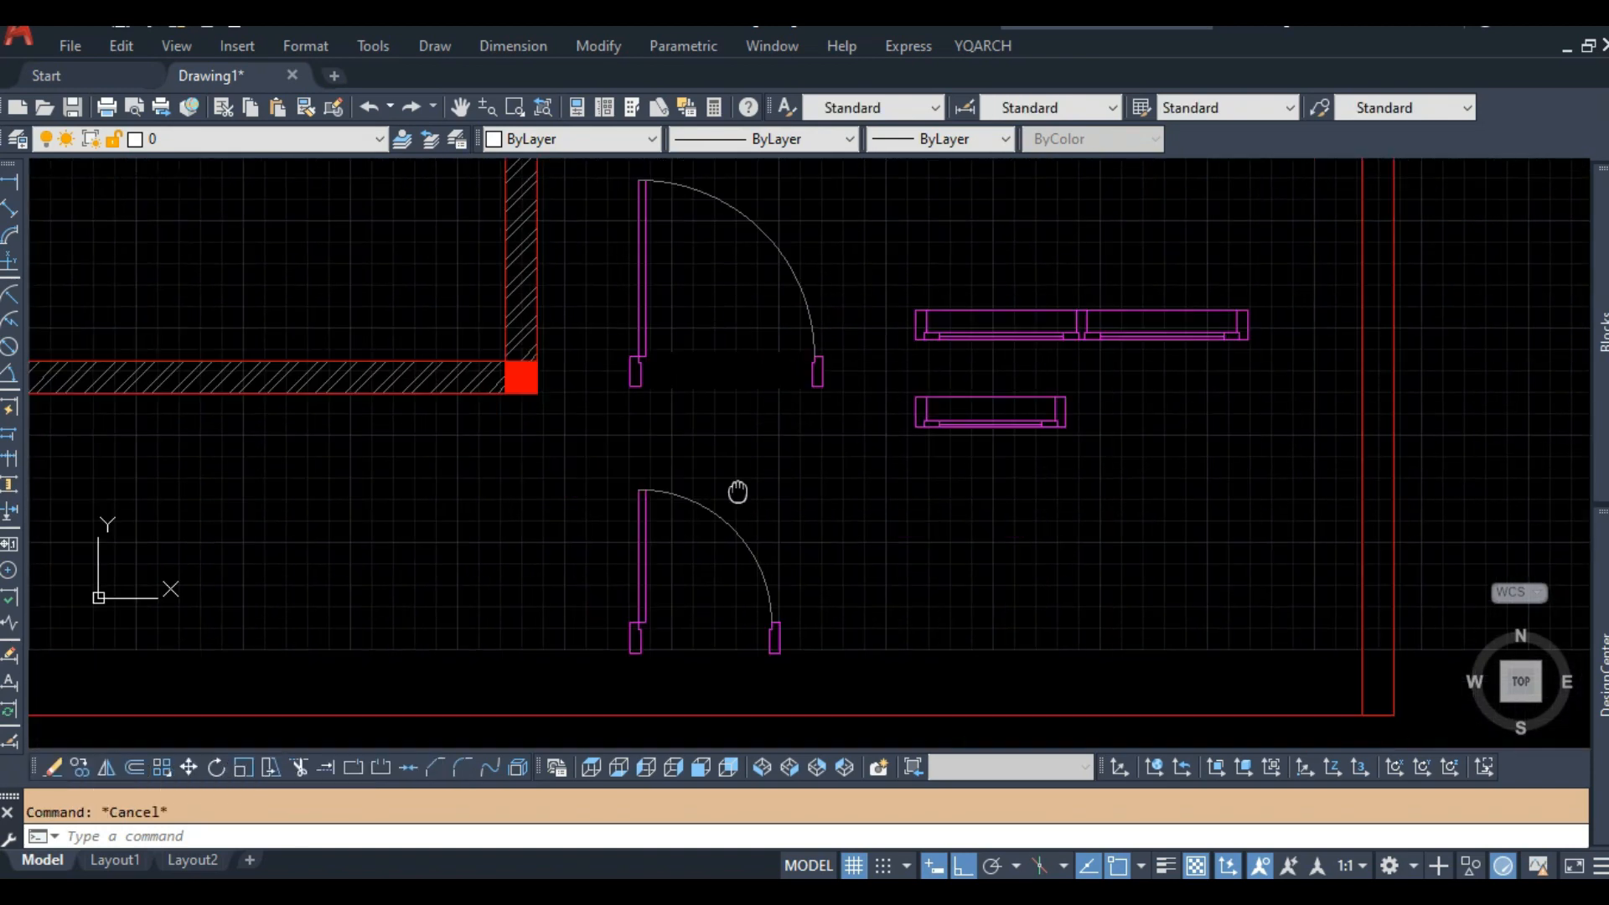
# Open the smaller door block P2 in the block editor.
pyautogui.scroll(4, 736, 492)
pyautogui.doubleClick(593, 435)
pyautogui.click(790, 597)
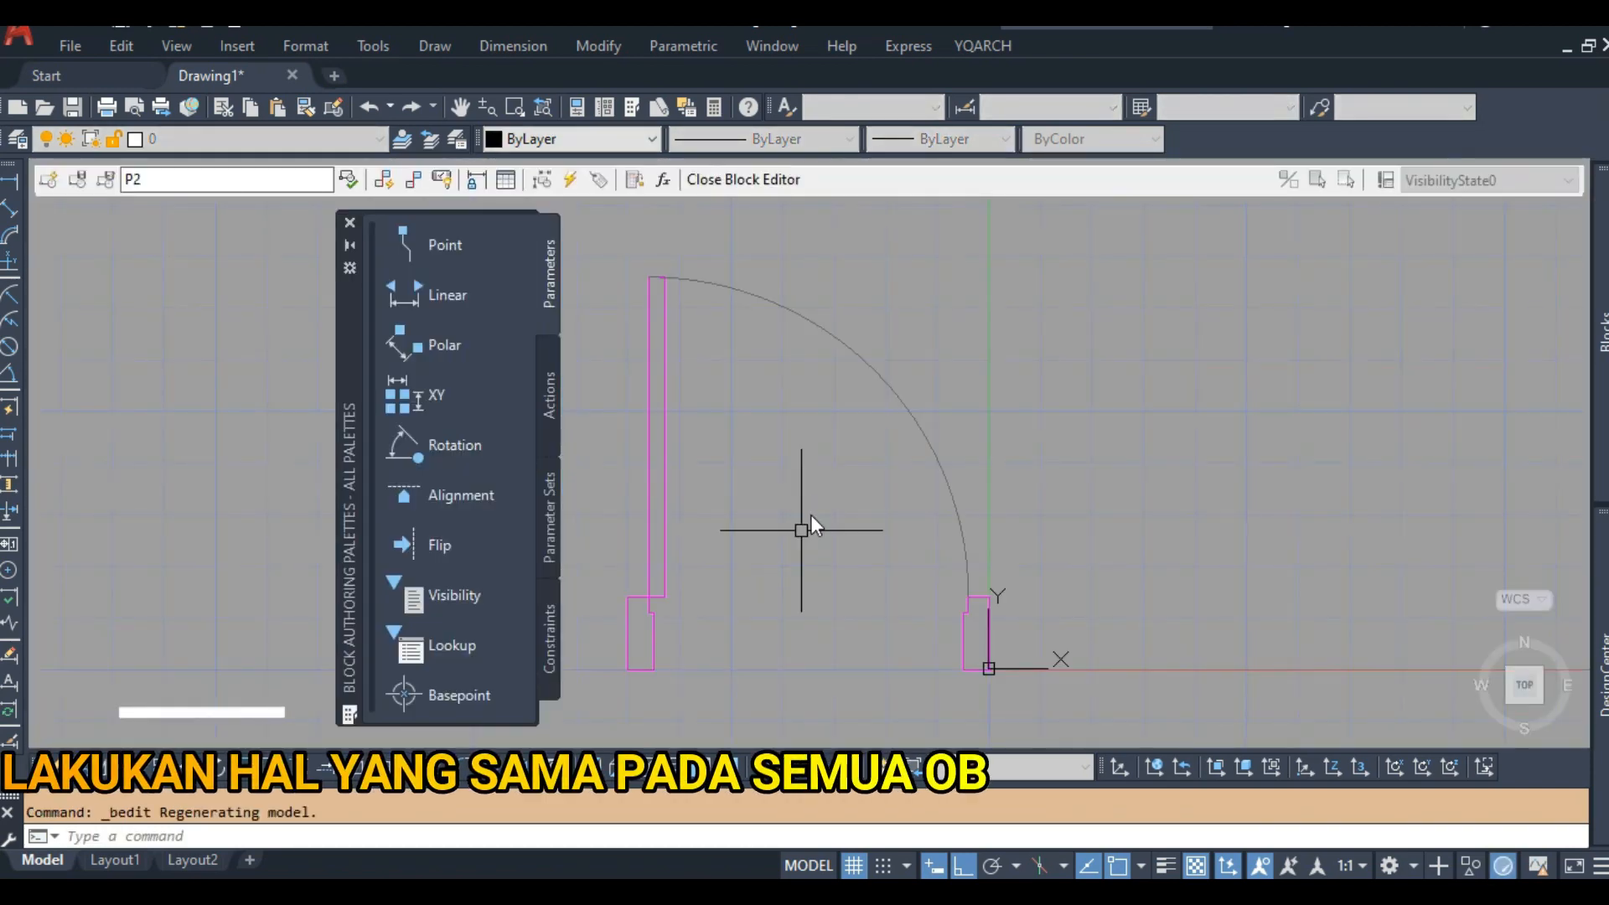
# Draw a rectangular wipeout over the P2 door opening through the outer top and bottom corners of both jambs.
pyautogui.write('WIPEOUT')
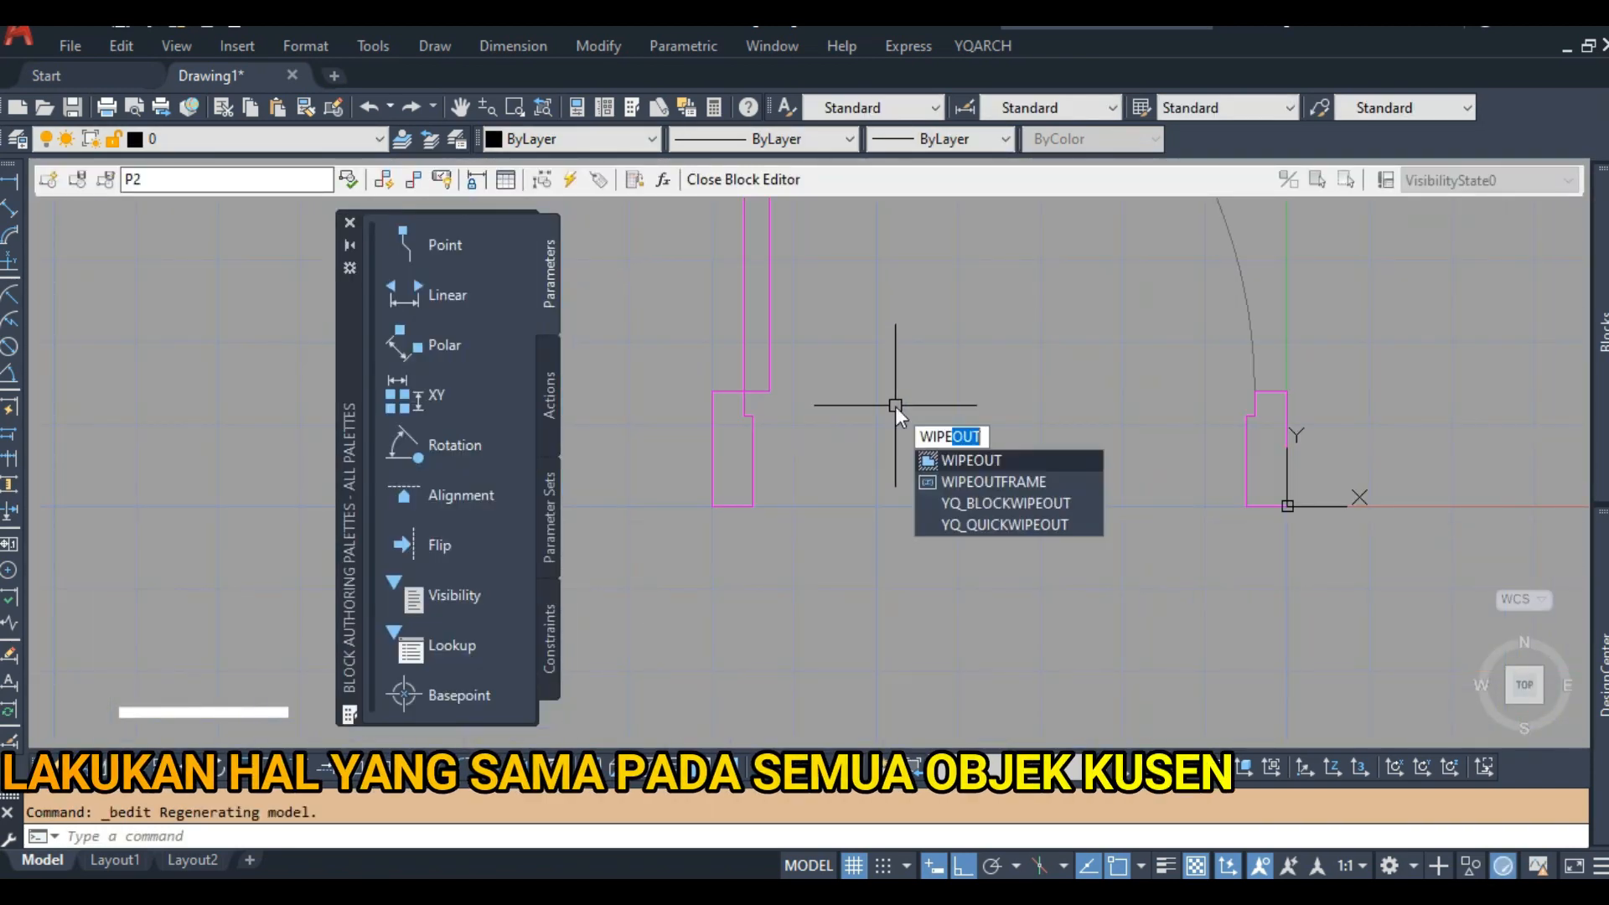
pyautogui.press('Return')
pyautogui.click(713, 391)
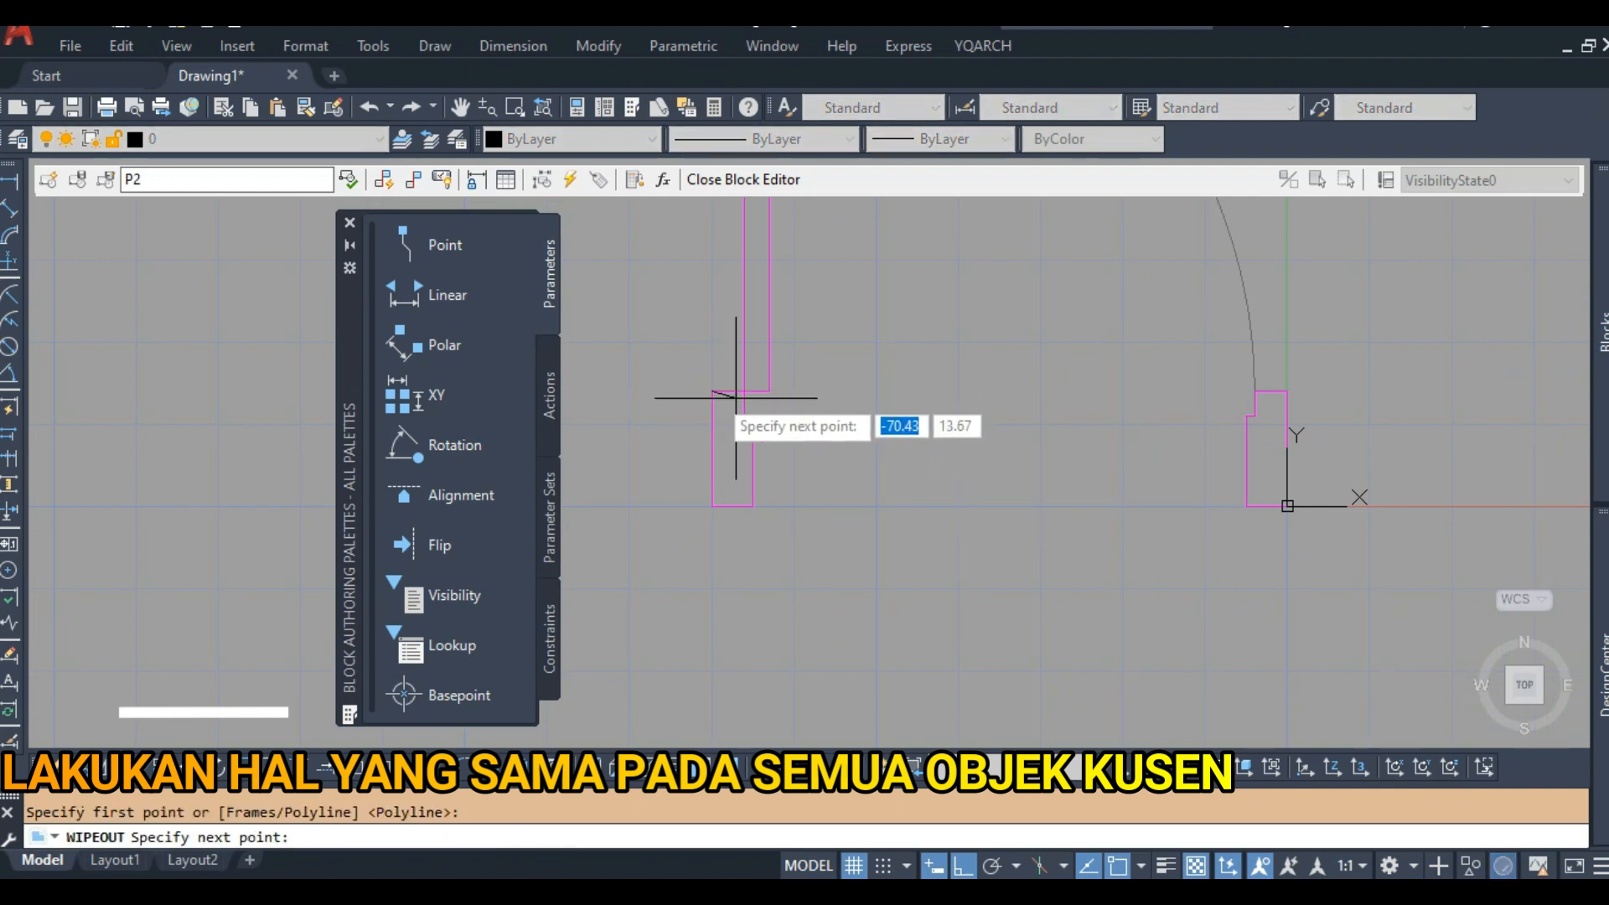
pyautogui.click(1287, 390)
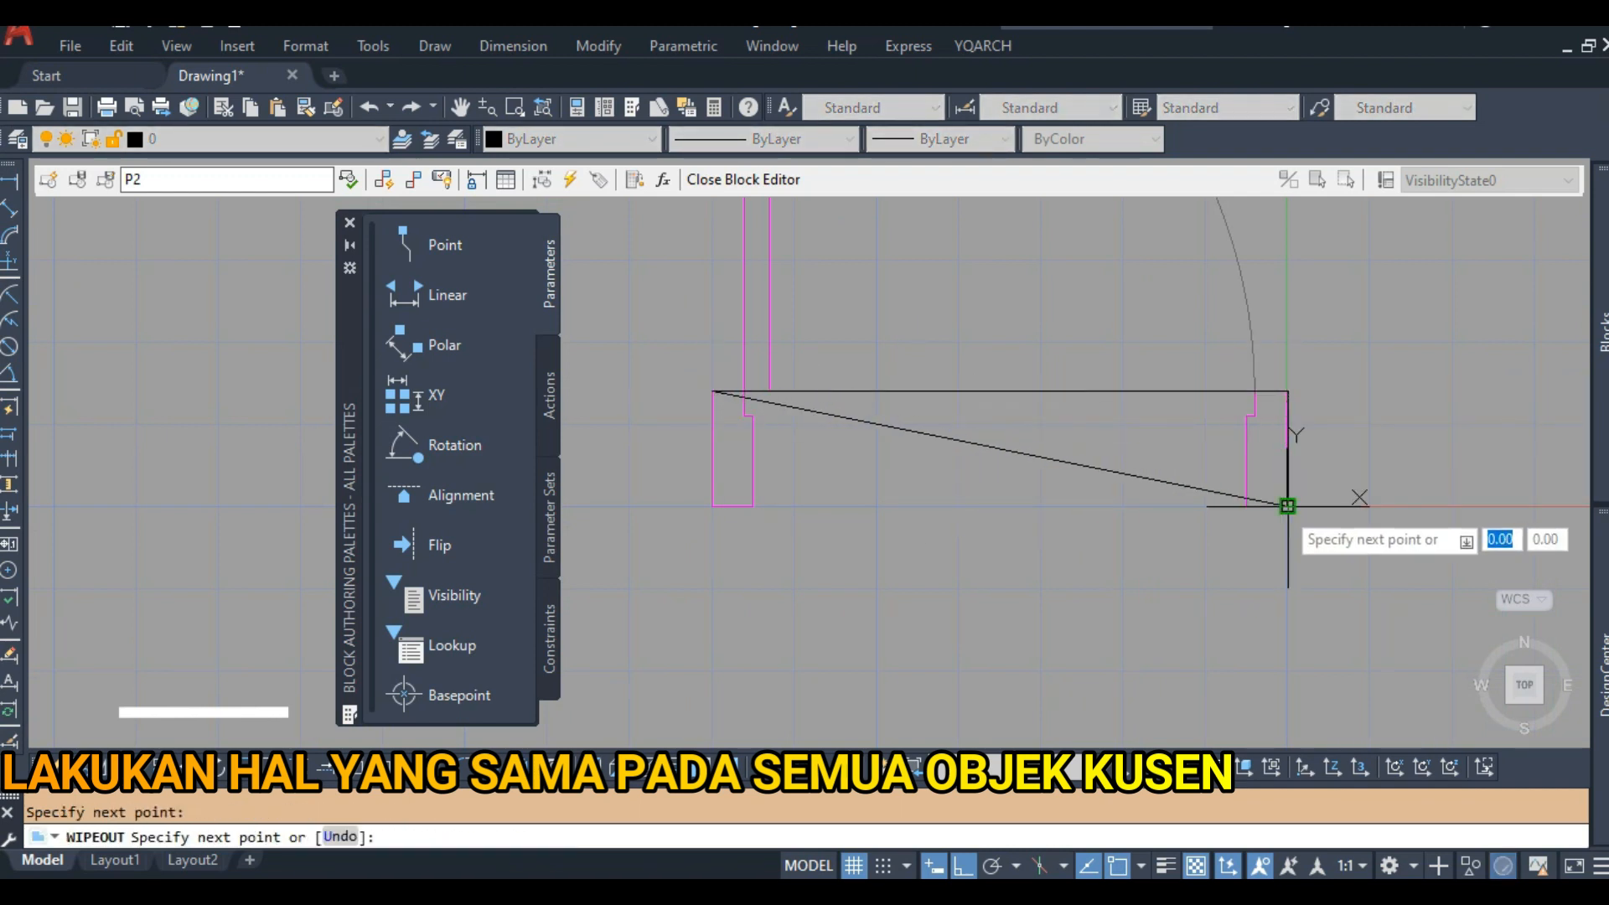
pyautogui.click(712, 506)
pyautogui.press('Return')
# Send the P2 wipeout to the back of the draw order and save the changes to P2.
pyautogui.click(901, 387)
pyautogui.click(880, 399)
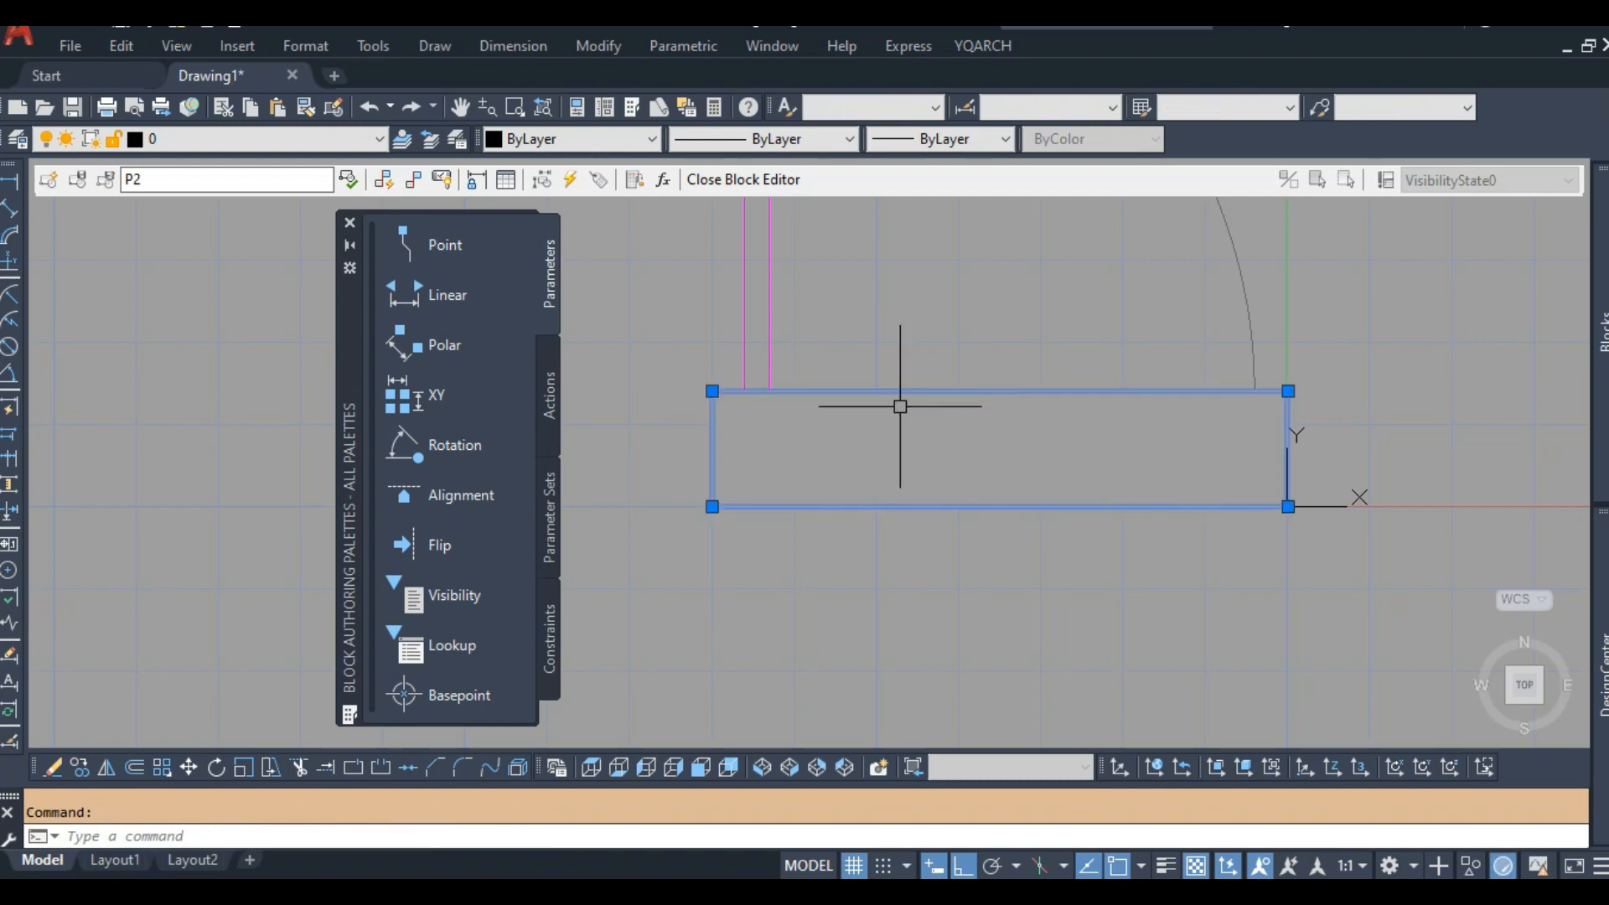
pyautogui.rightClick(907, 392)
pyautogui.moveTo(1061, 580)
pyautogui.click(1241, 607)
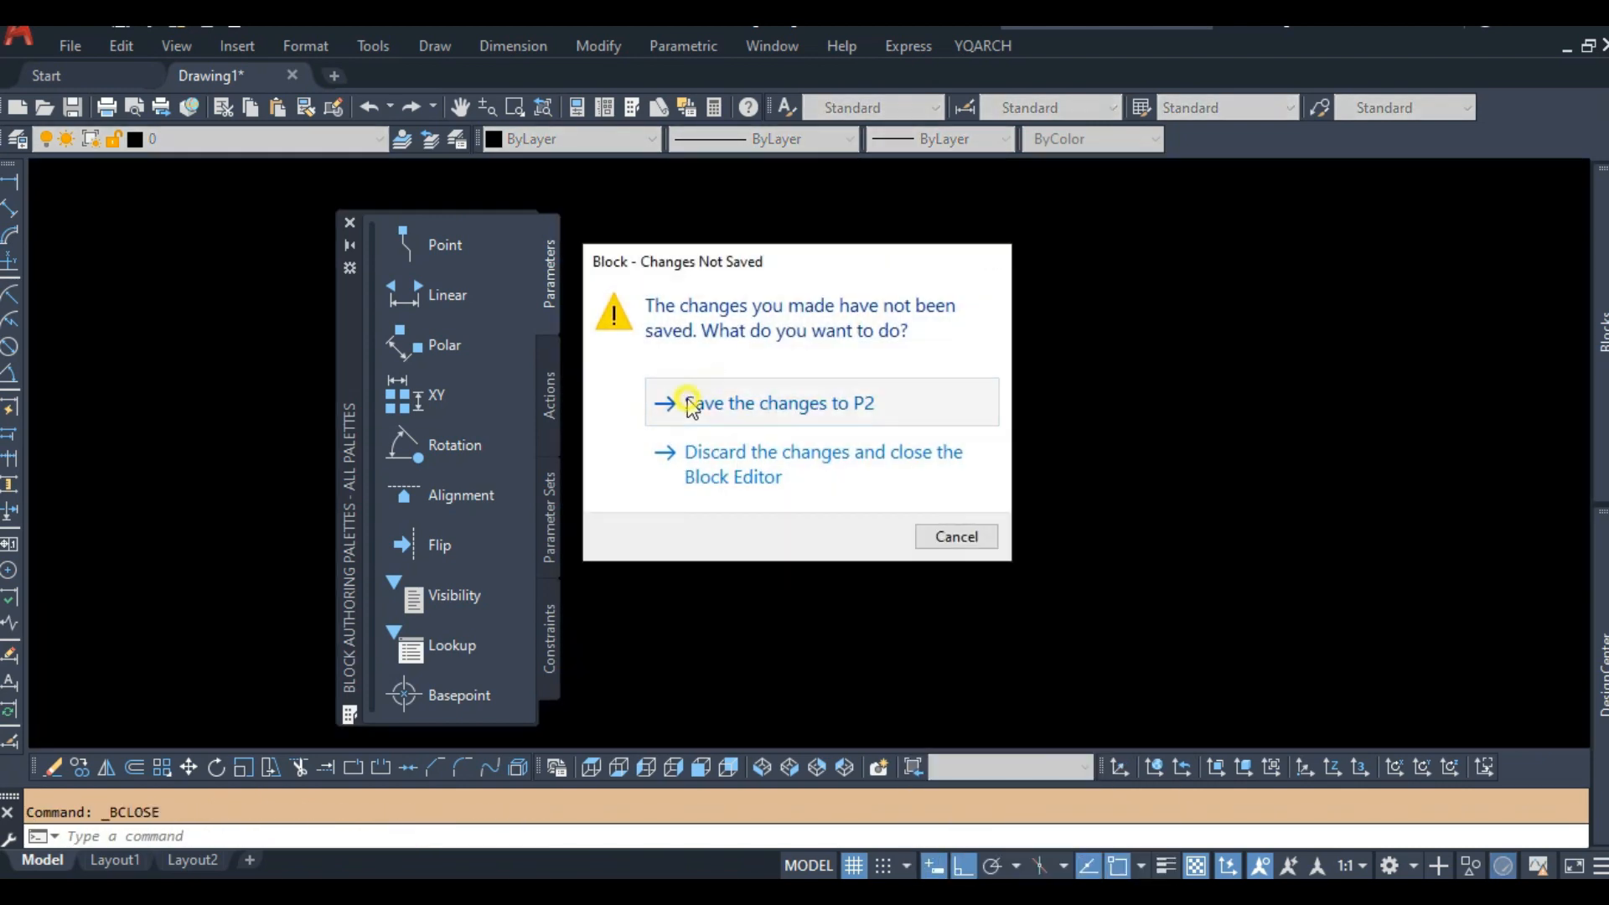
pyautogui.click(721, 406)
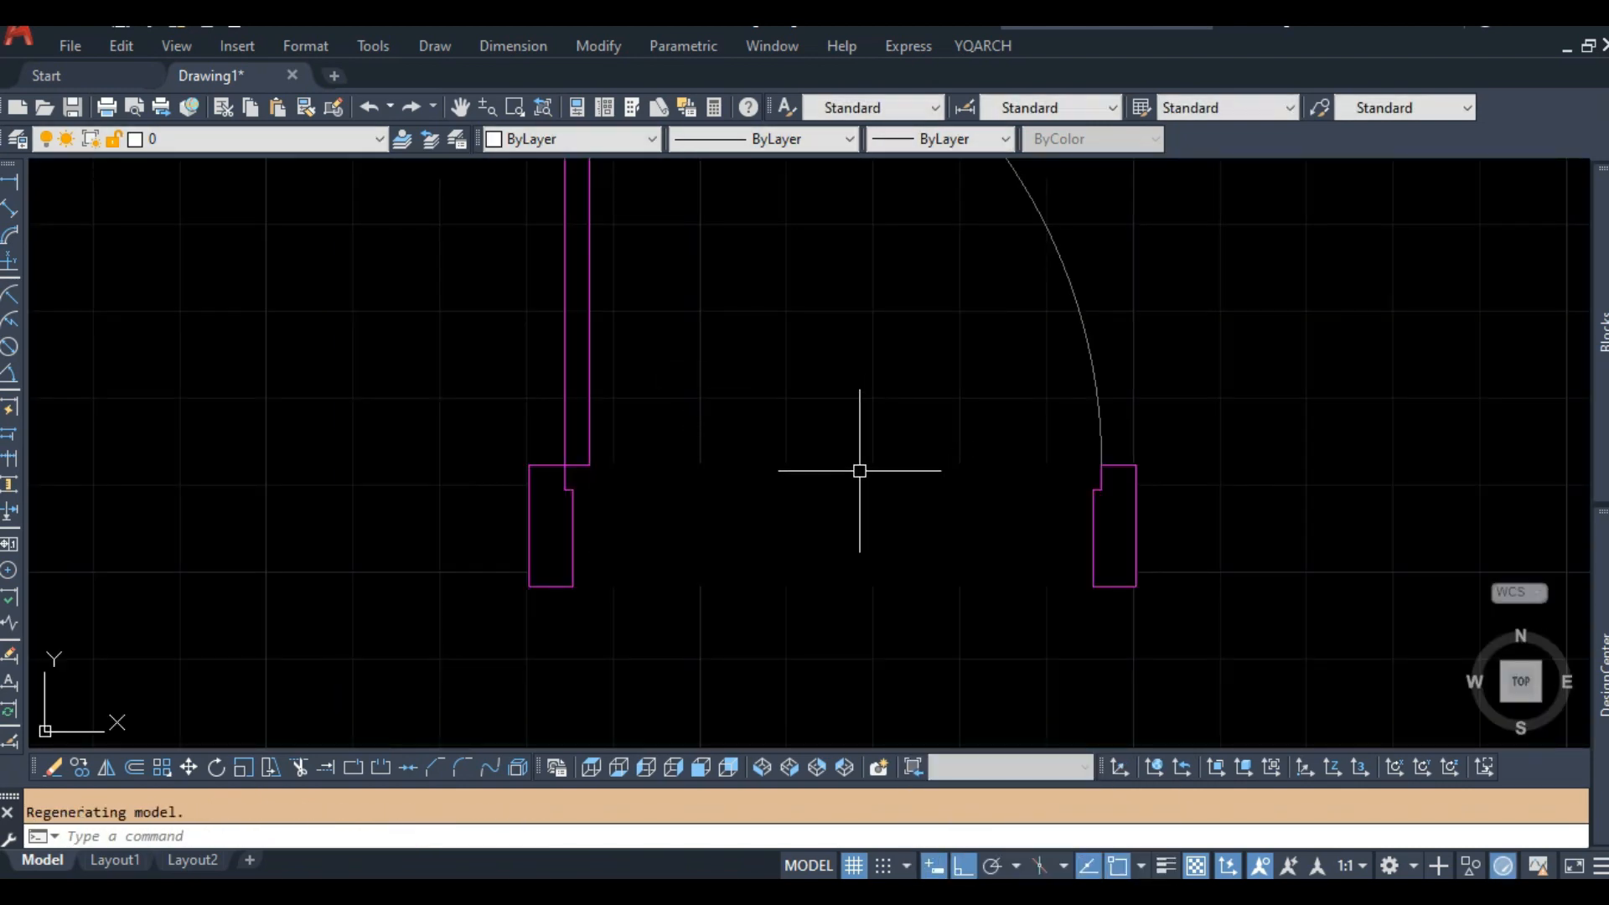
# Open the double window block J1 in the block editor.
pyautogui.scroll(-5, 859, 471)
pyautogui.scroll(5, 794, 456)
pyautogui.doubleClick(786, 448)
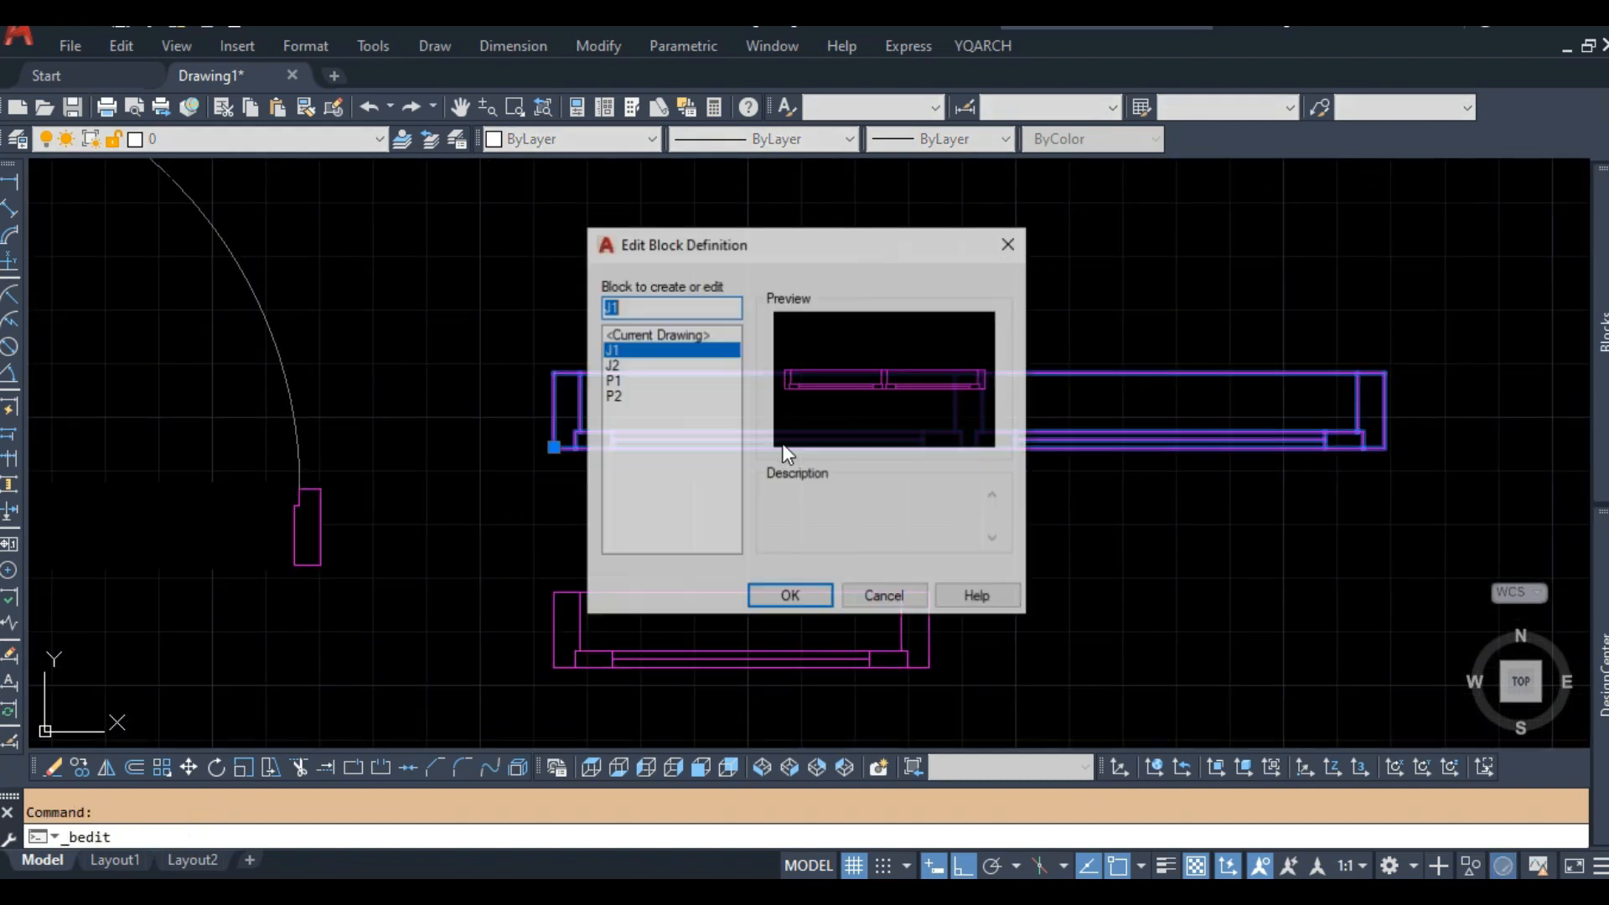
pyautogui.click(790, 596)
# Draw a rectangular wipeout through the four outer corners of the J1 window frame.
pyautogui.scroll(-2, 755, 564)
pyautogui.scroll(3, 880, 531)
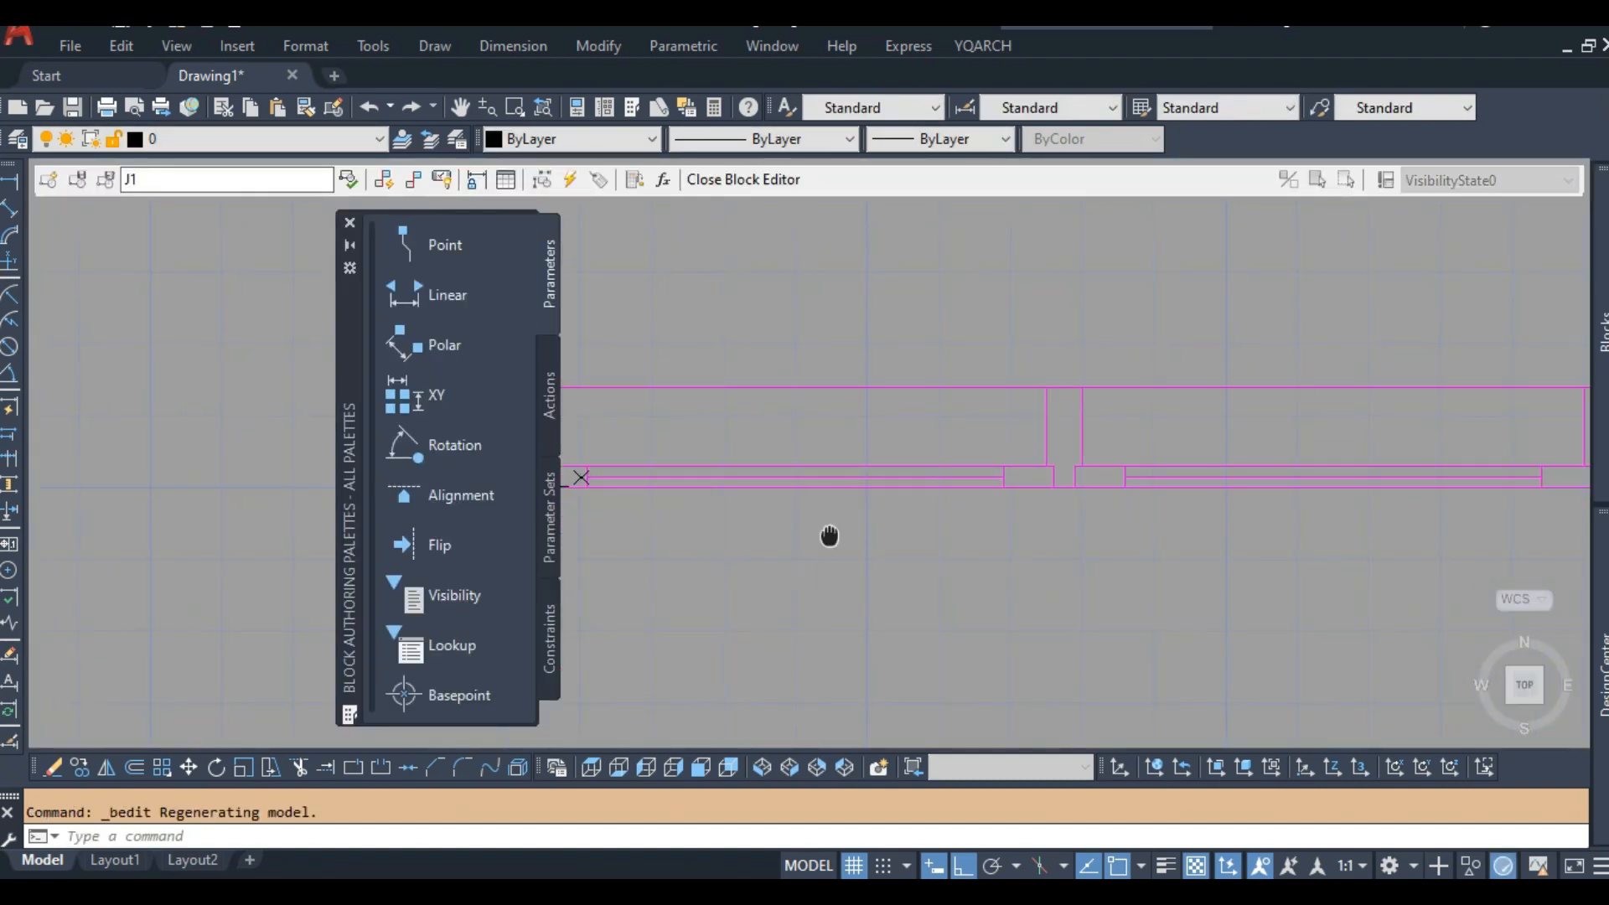
pyautogui.moveTo(830, 537); pyautogui.dragTo(935, 540, button='middle')
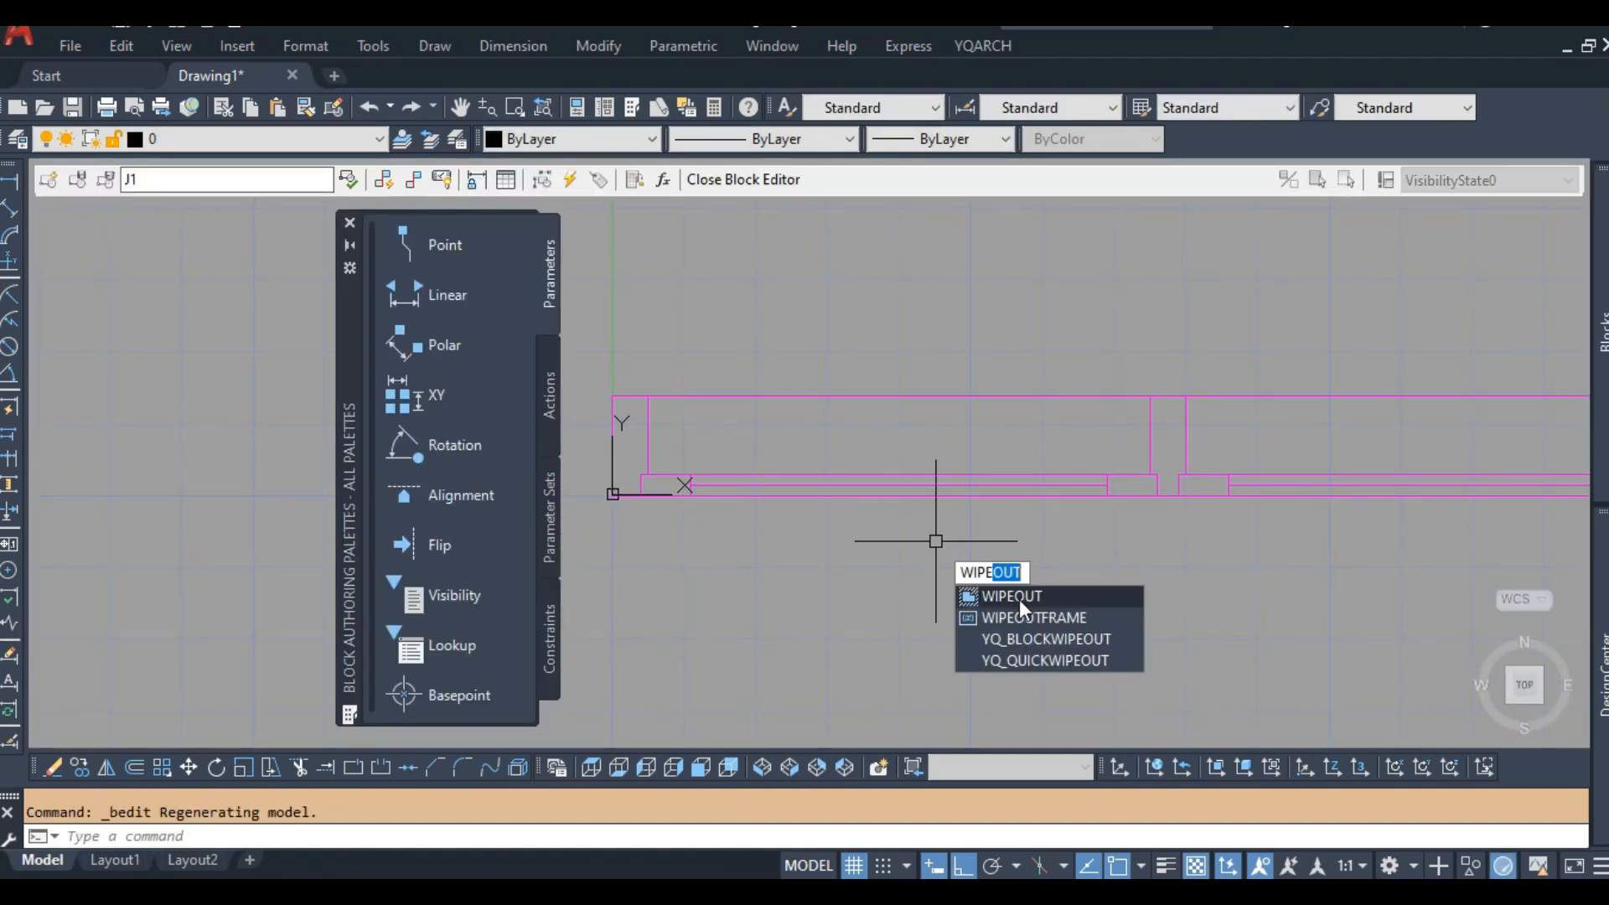
pyautogui.press('Return')
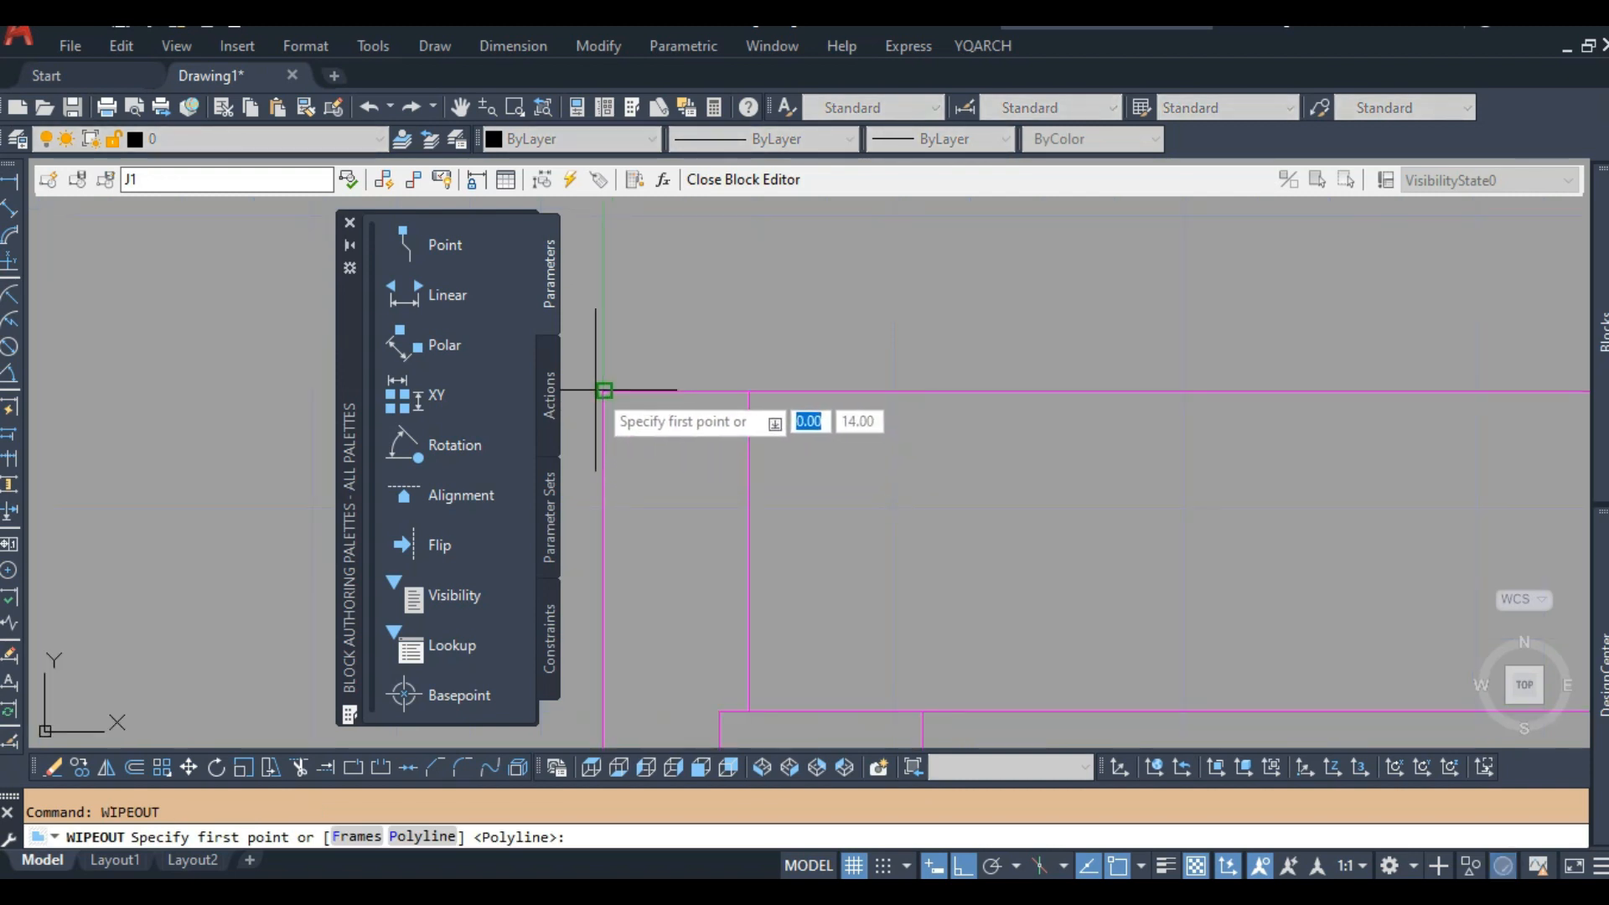
pyautogui.click(612, 401)
pyautogui.click(1332, 371)
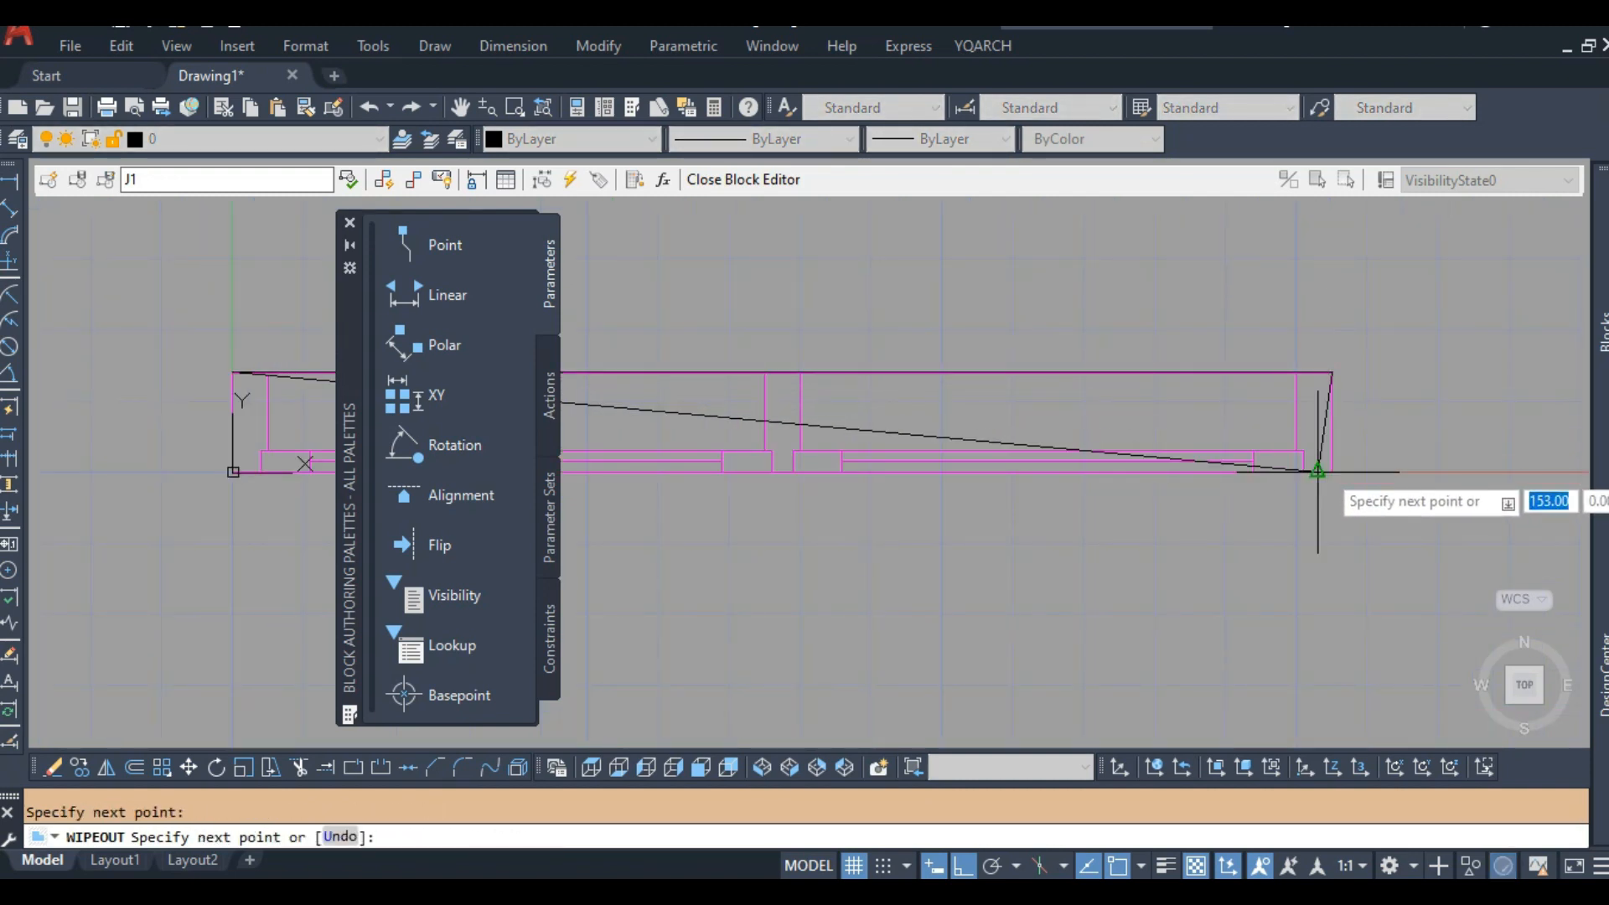
pyautogui.click(1332, 472)
pyautogui.scroll(5, 962, 470)
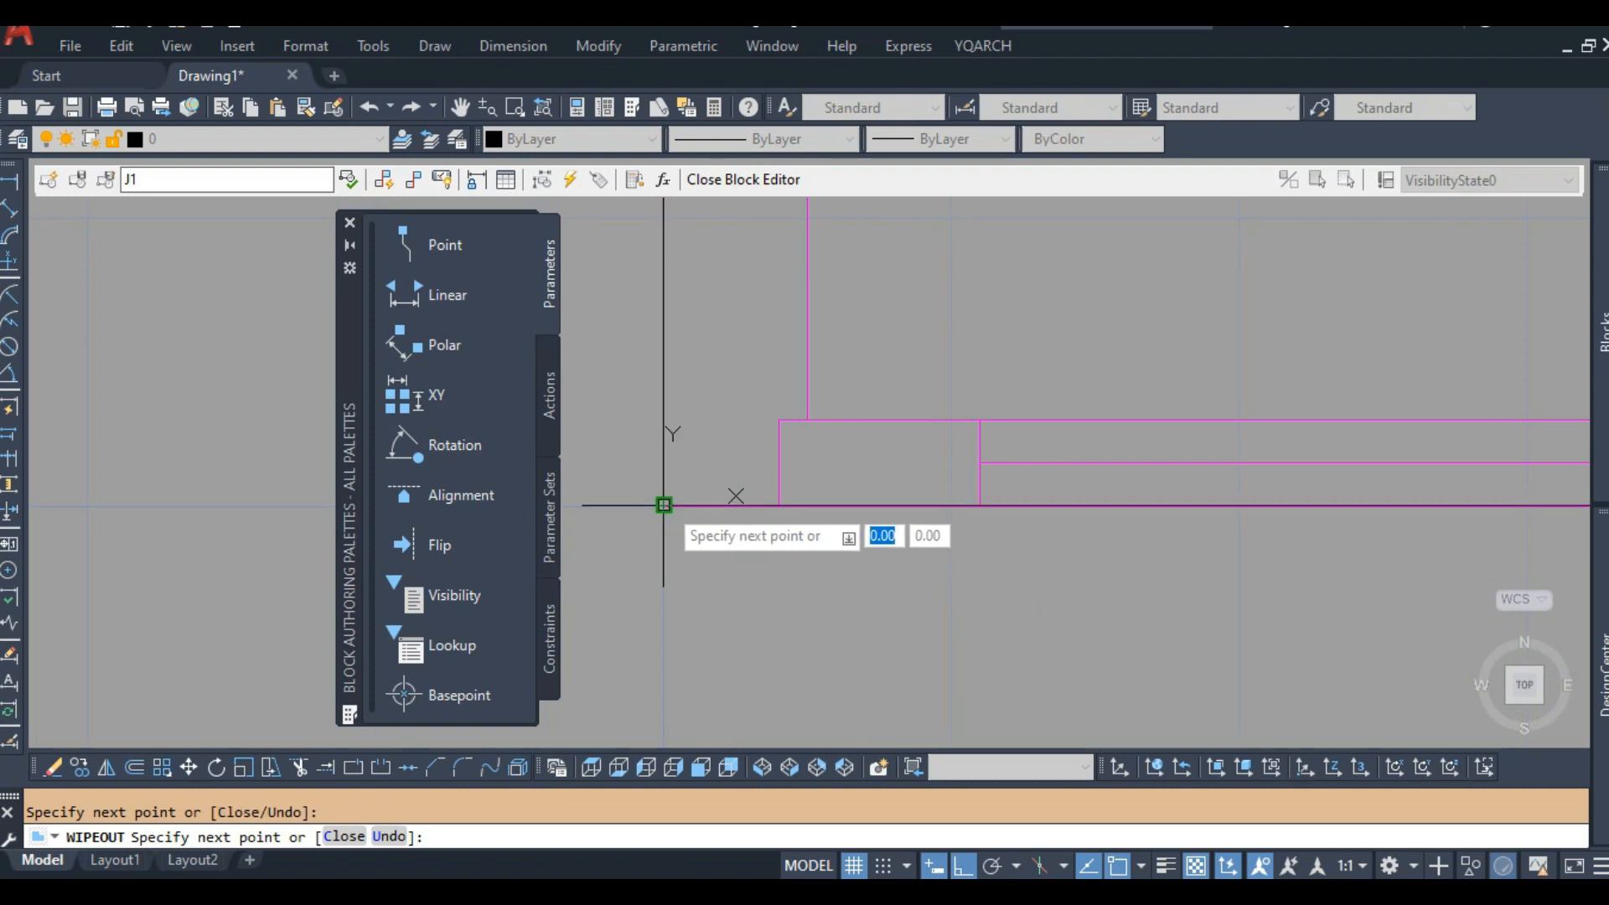
pyautogui.click(665, 502)
pyautogui.press('Return')
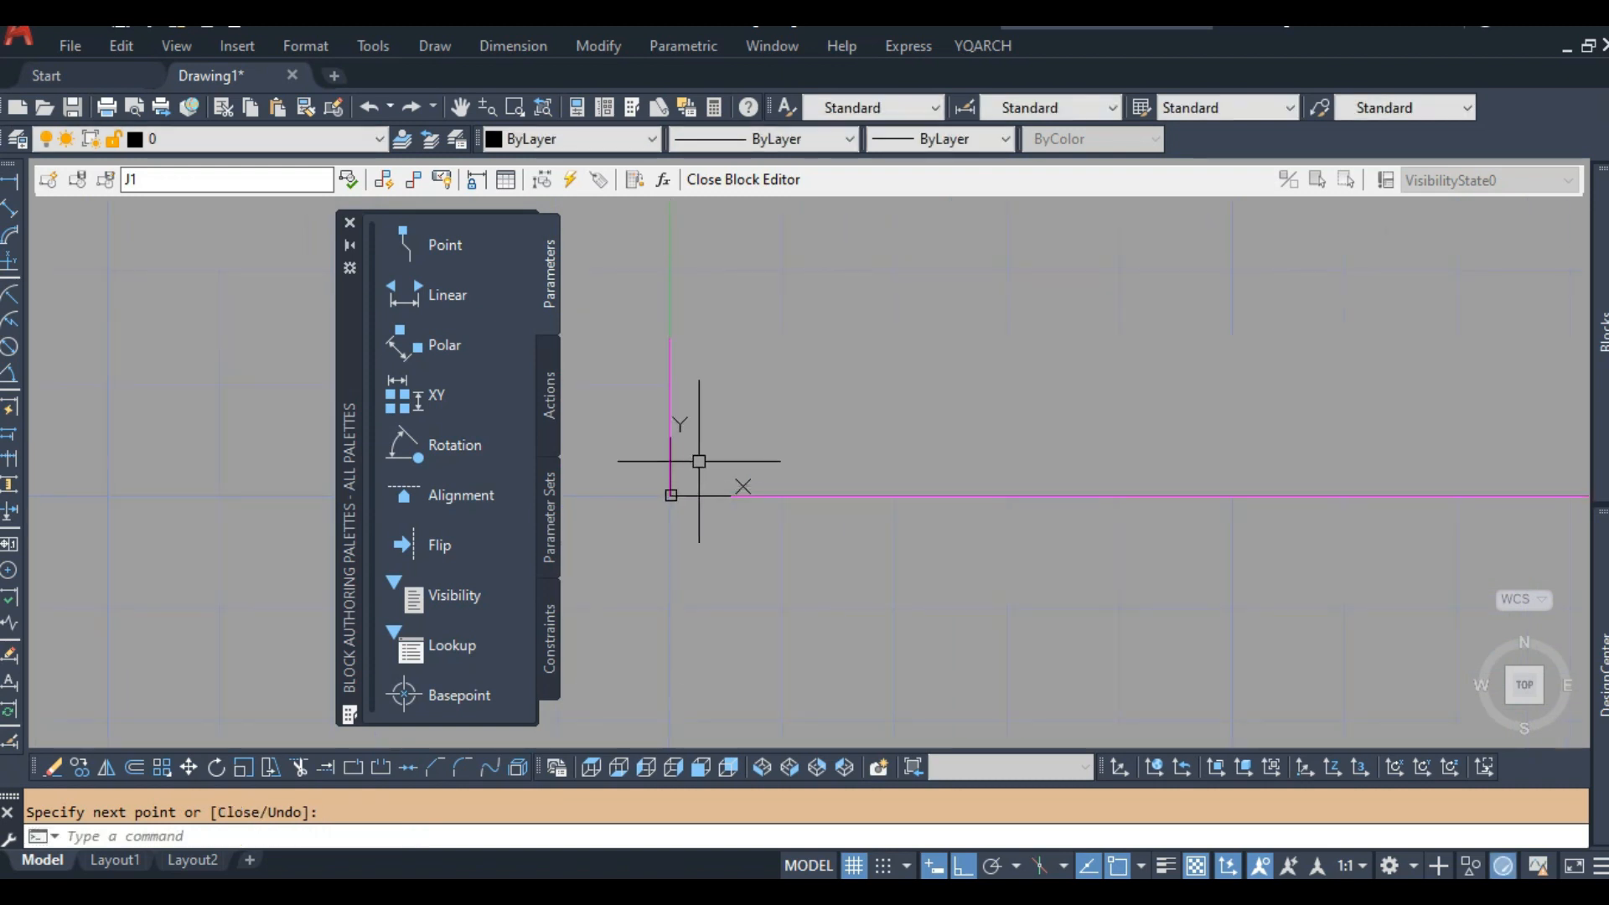
# Stretch both upper corners of the J1 wipeout upward by 1 unit each.
pyautogui.click(698, 339)
pyautogui.click(671, 338)
pyautogui.press('Return')
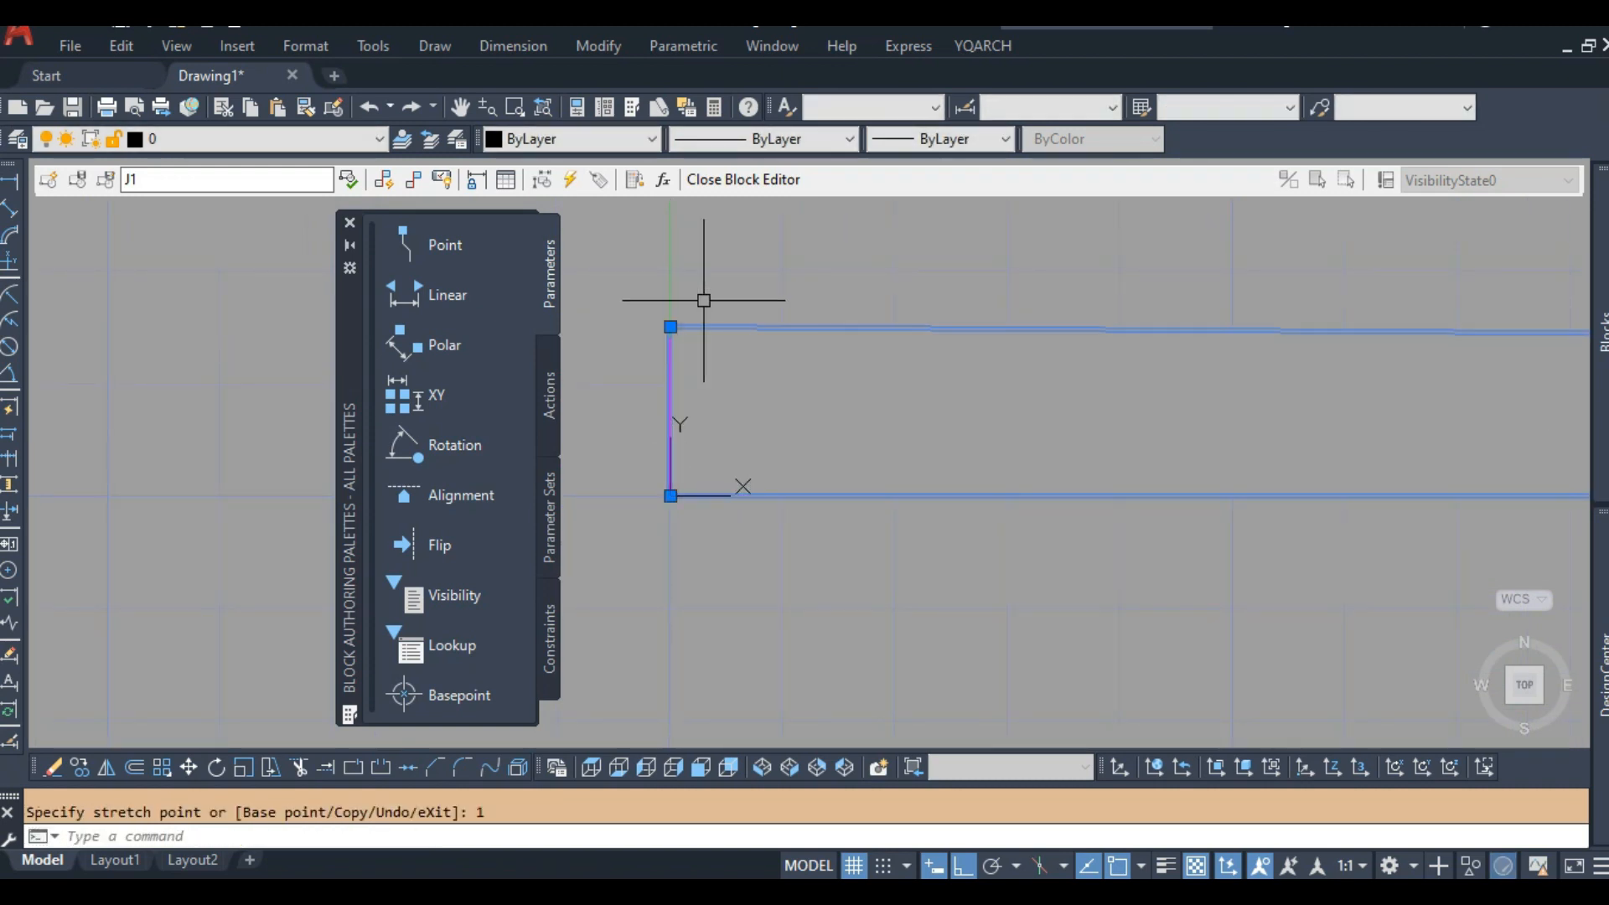
pyautogui.moveTo(1216, 326); pyautogui.dragTo(587, 399, button='middle')
pyautogui.moveTo(1500, 435); pyautogui.dragTo(887, 460, button='middle')
pyautogui.scroll(4, 1152, 449)
pyautogui.click(1199, 412)
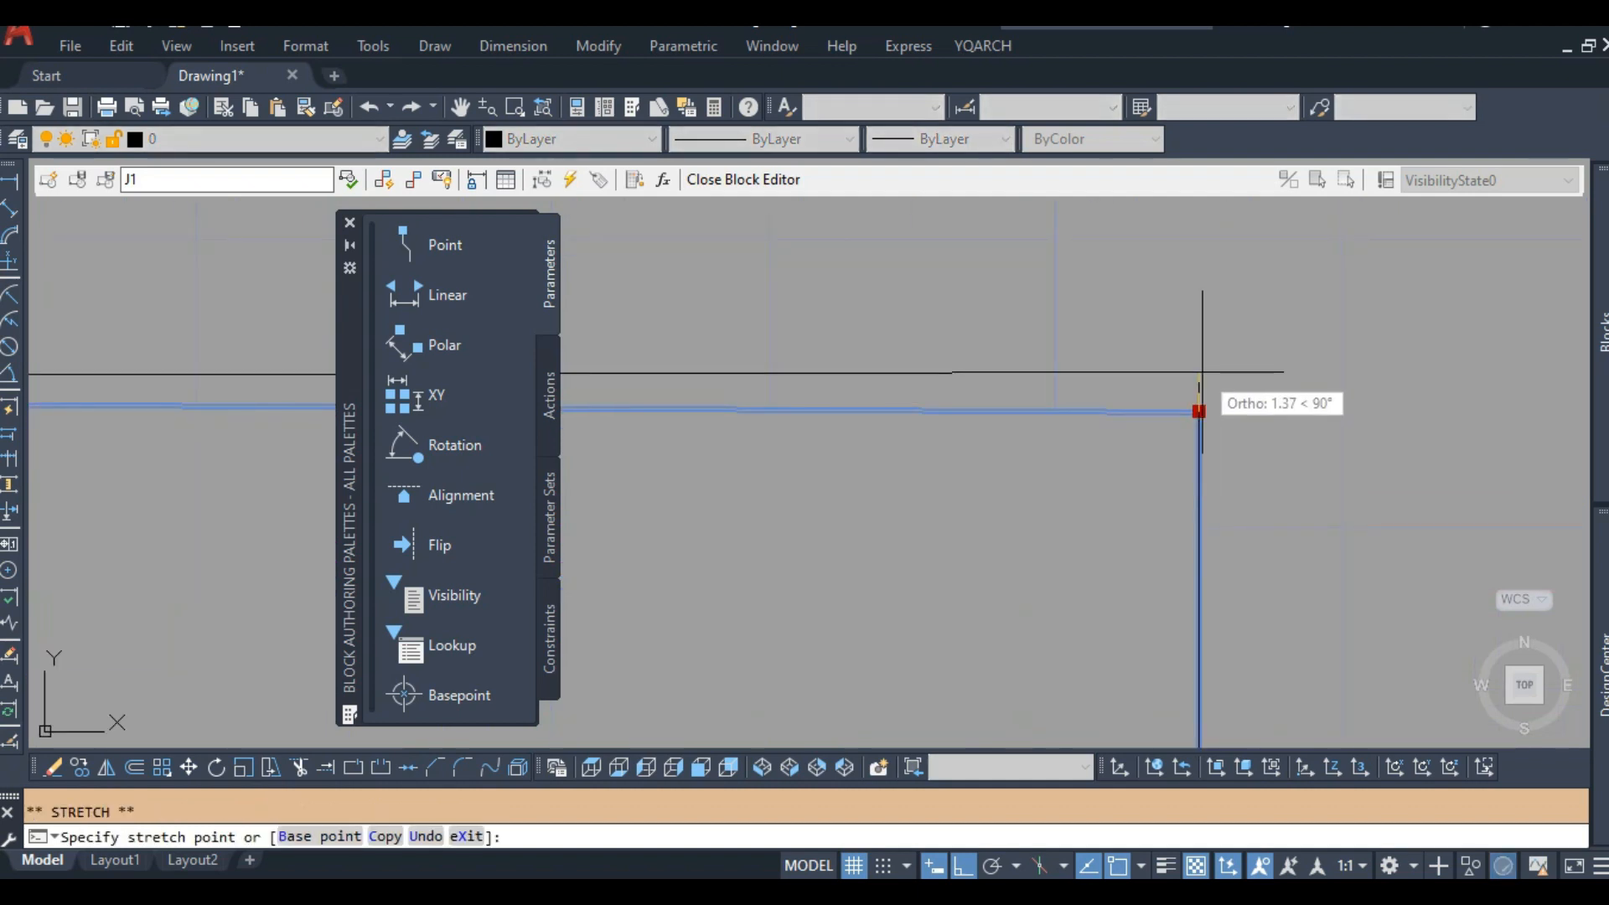
pyautogui.write('1')
pyautogui.press('Return')
# Stretch both lower corners of the J1 wipeout downward by 1 unit each.
pyautogui.scroll(-4, 1204, 374)
pyautogui.scroll(4, 1218, 495)
pyautogui.click(1203, 458)
pyautogui.write('1')
pyautogui.press('Return')
pyautogui.scroll(-4, 1209, 495)
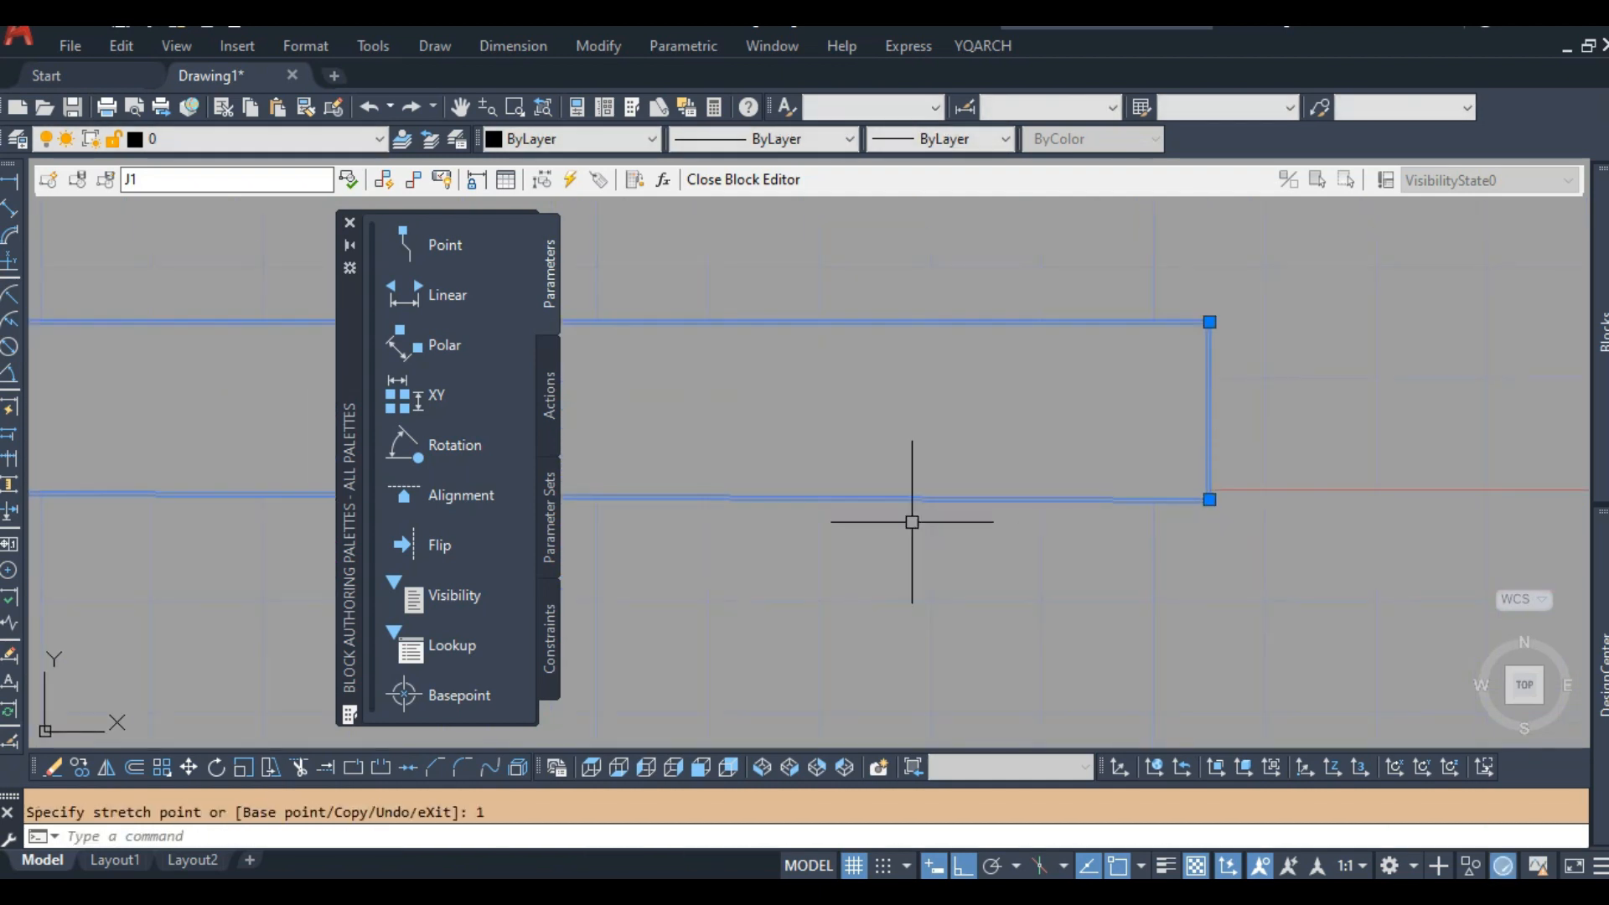
pyautogui.moveTo(670, 523); pyautogui.dragTo(1542, 521, button='middle')
pyautogui.moveTo(587, 532); pyautogui.dragTo(1039, 508, button='middle')
pyautogui.scroll(4, 999, 490)
pyautogui.click(1010, 467)
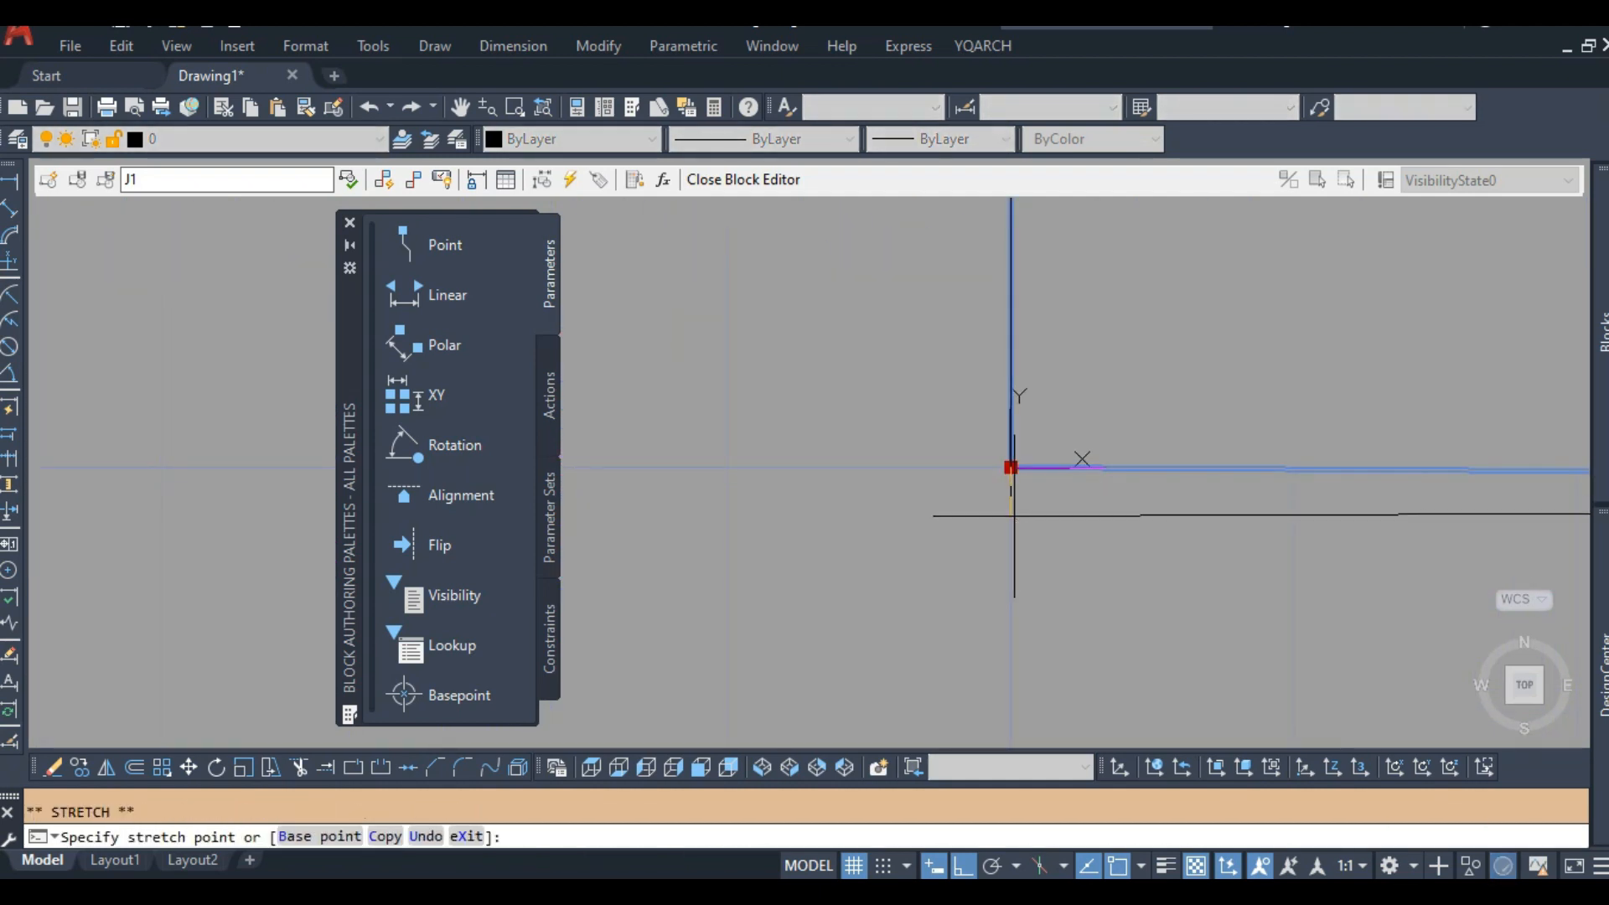
pyautogui.write('1')
pyautogui.press('Return')
# Send the J1 wipeout to the back of the draw order, behind the window frame.
pyautogui.scroll(-2, 1012, 513)
pyautogui.rightClick(1049, 509)
pyautogui.moveTo(1196, 581)
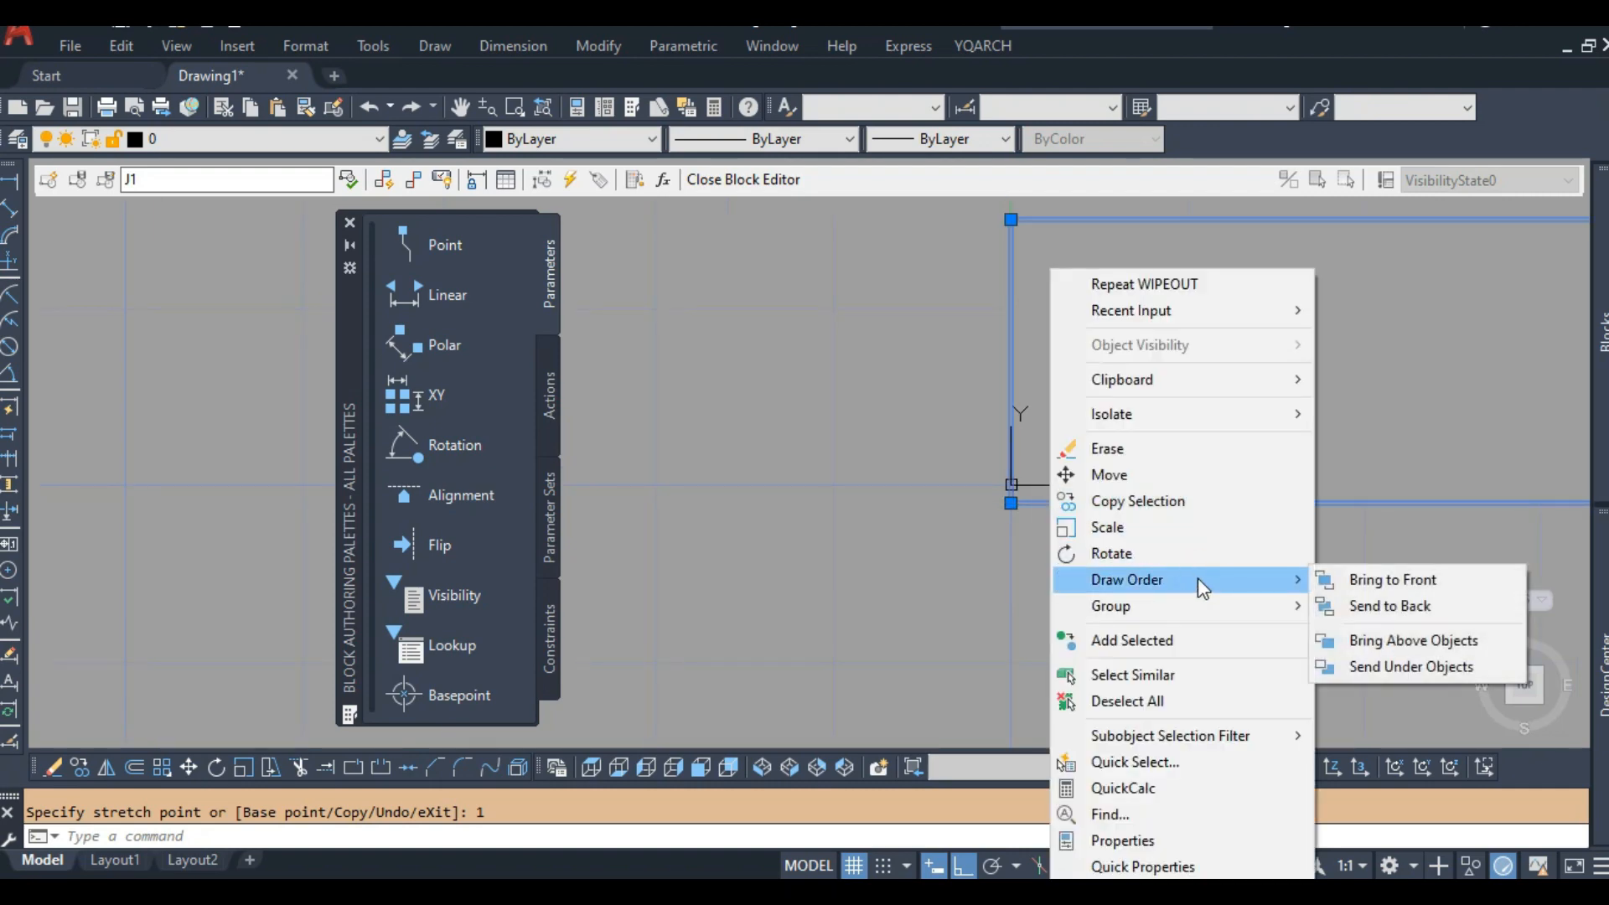
pyautogui.click(1364, 618)
# Save the changes to J1 and open the single window block J2 in the block editor.
pyautogui.click(744, 180)
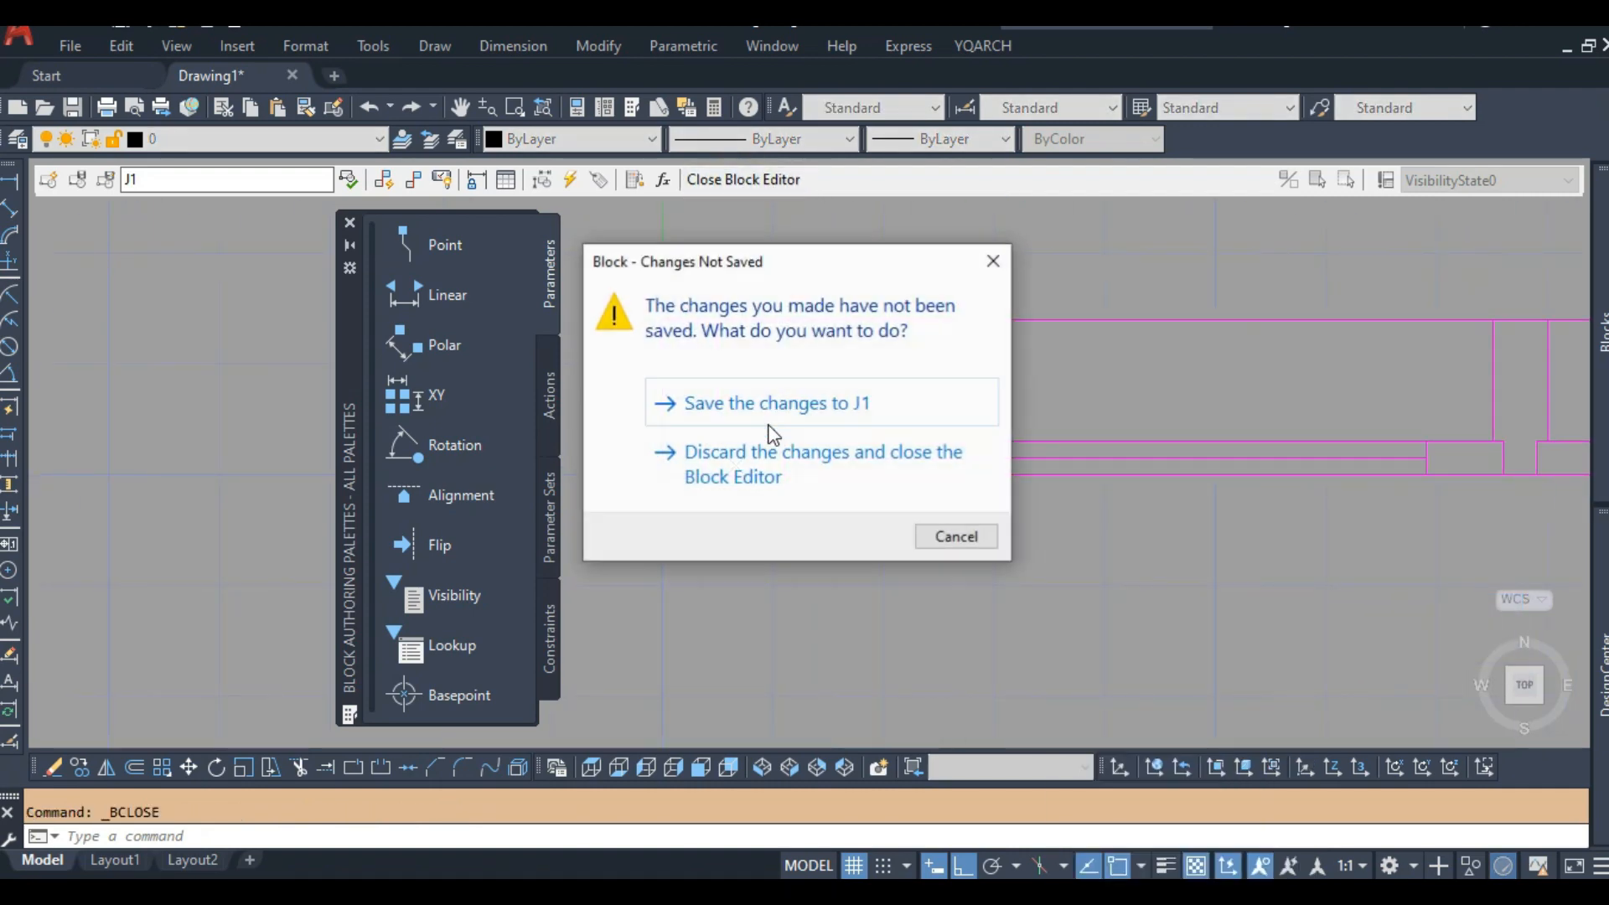
pyautogui.click(718, 429)
pyautogui.doubleClick(866, 464)
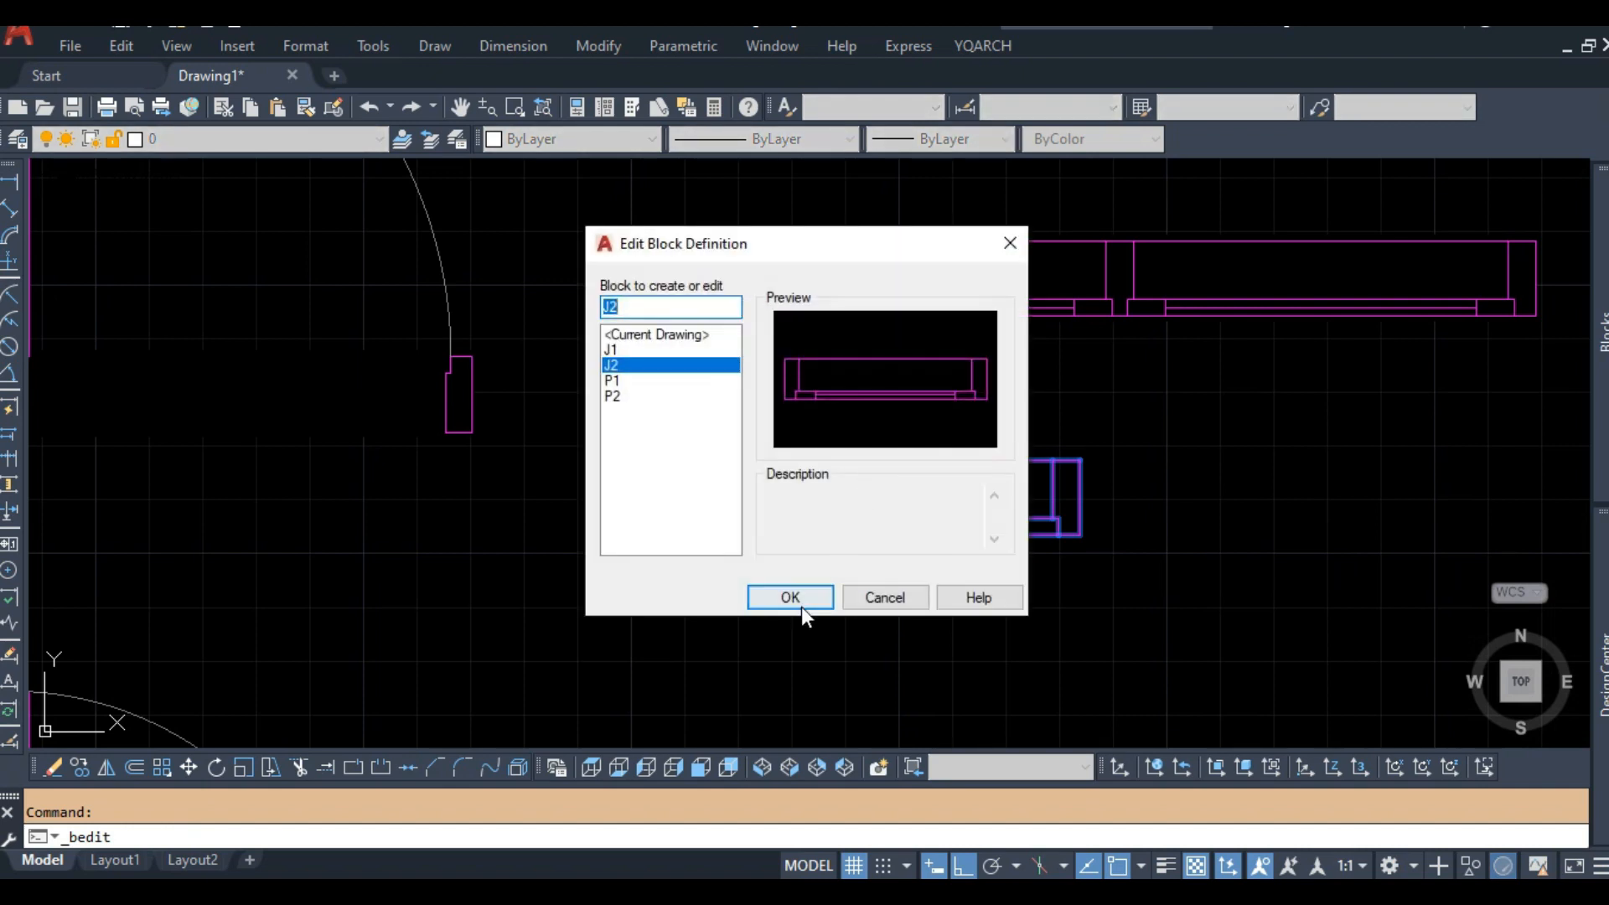
pyautogui.click(798, 598)
# Draw a rectangular wipeout through the four outer corners of the J2 window frame.
pyautogui.scroll(-2, 666, 484)
pyautogui.moveTo(665, 483); pyautogui.dragTo(917, 463, button='middle')
pyautogui.scroll(1, 795, 445)
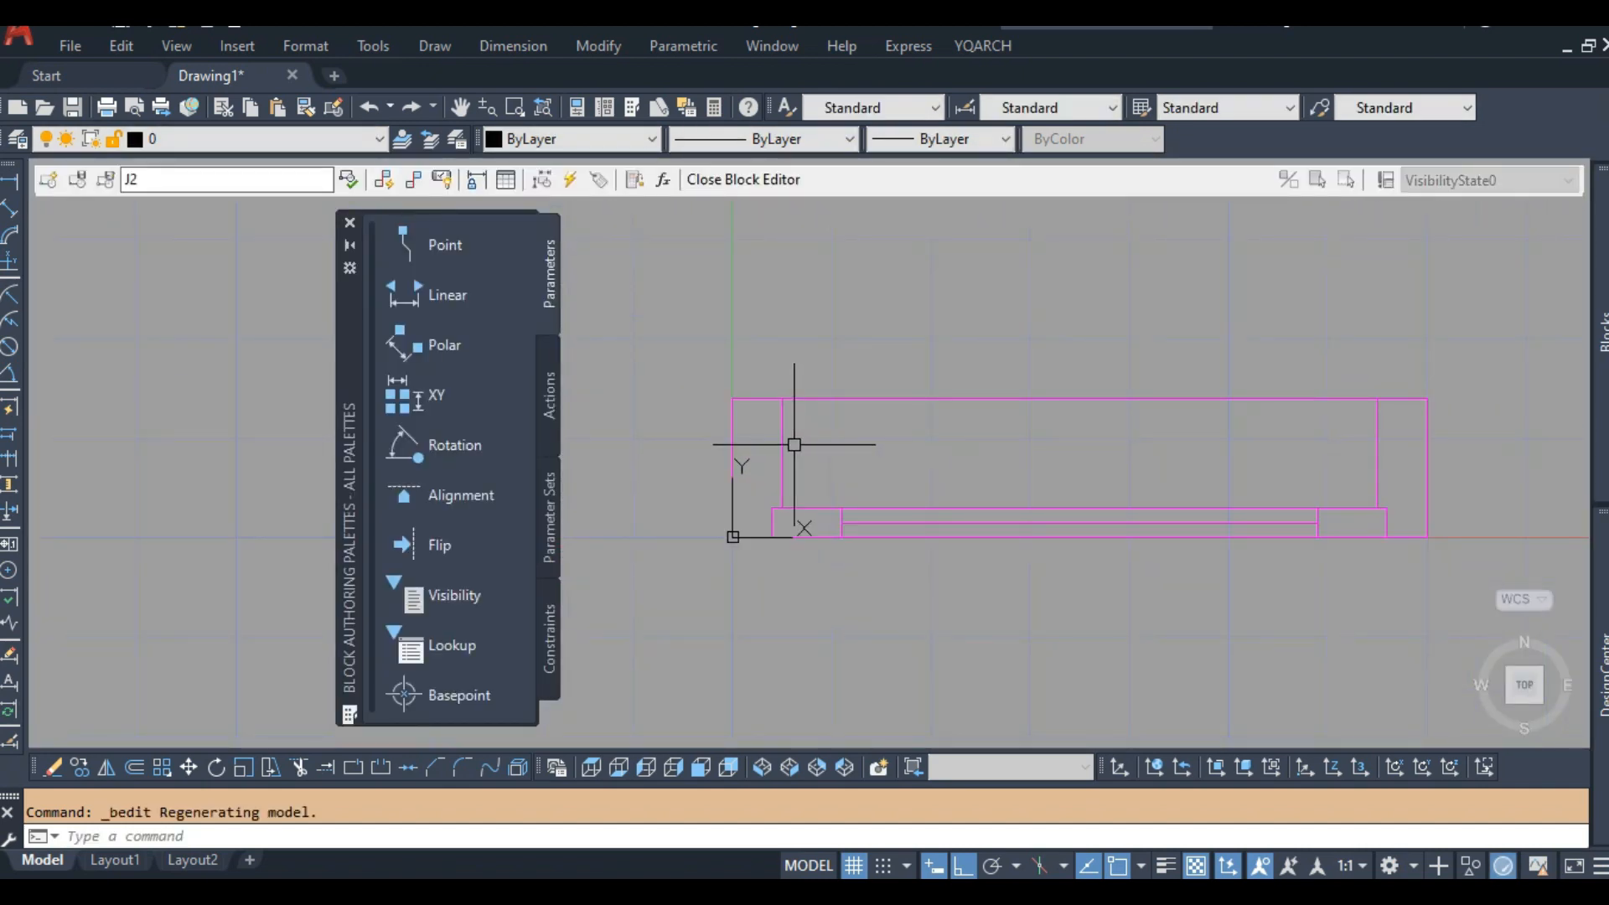
pyautogui.press('Return')
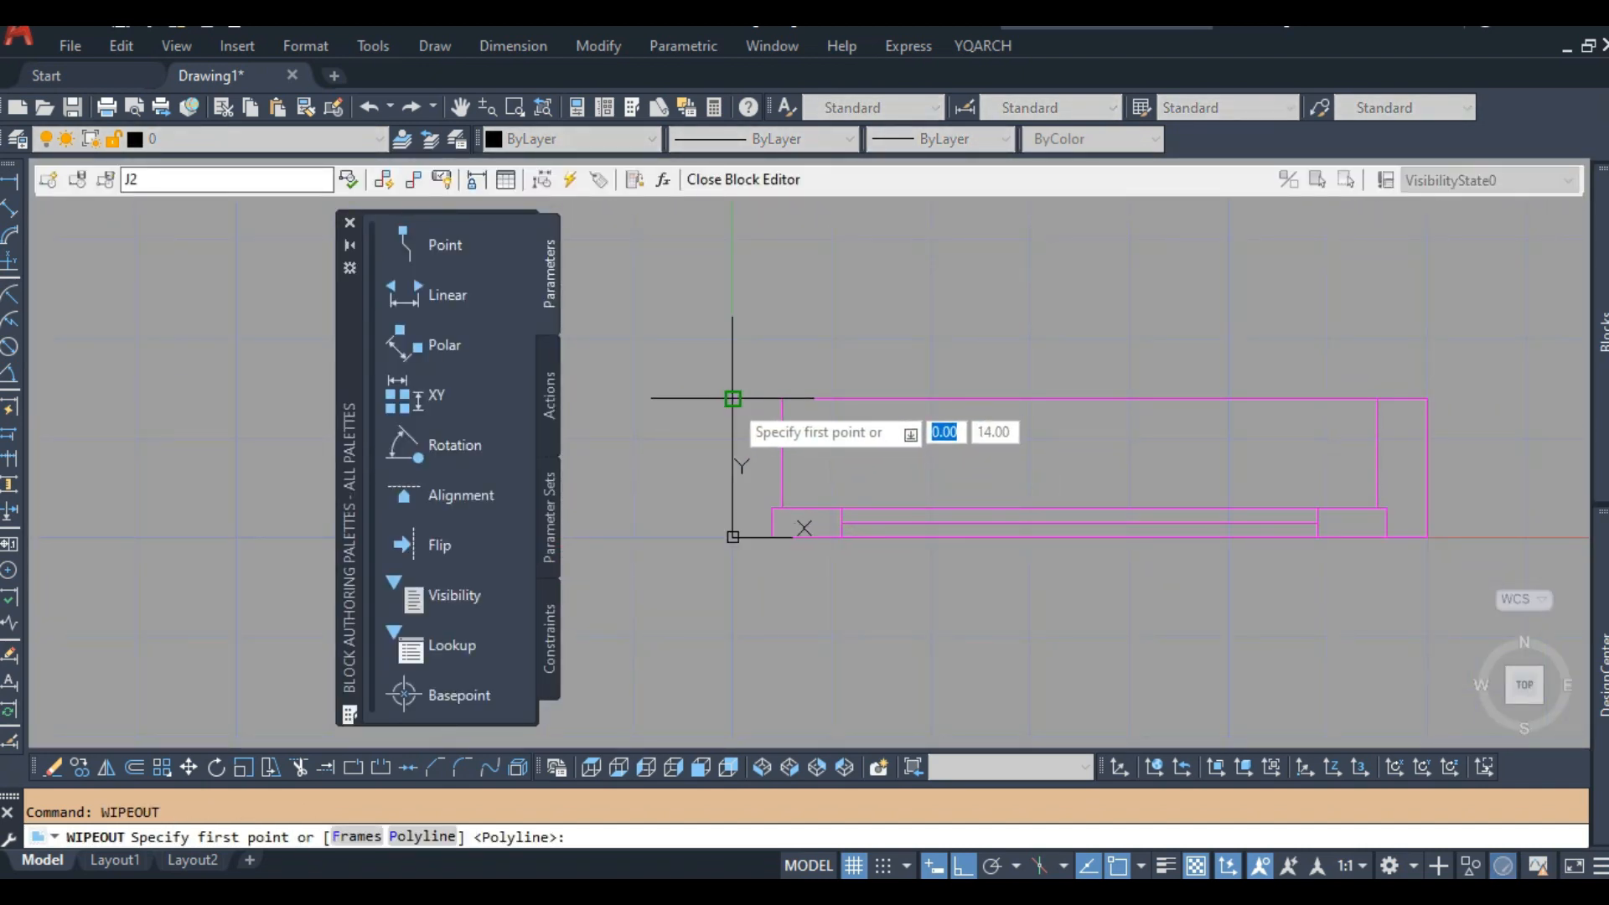
pyautogui.click(733, 398)
pyautogui.click(1427, 399)
pyautogui.click(1427, 537)
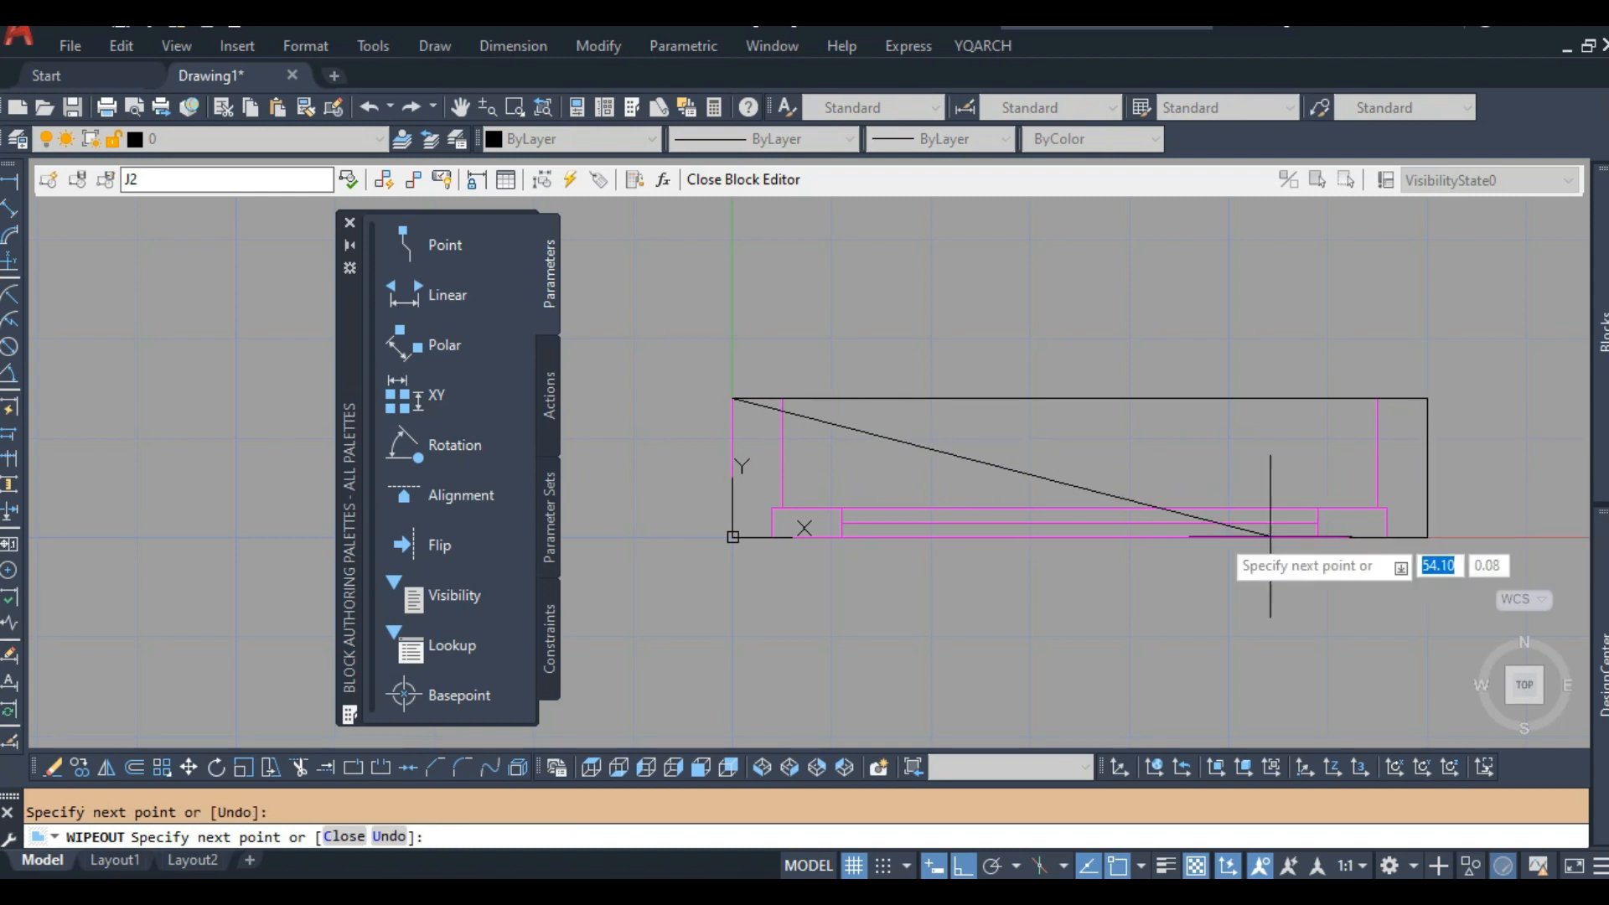
pyautogui.click(732, 538)
pyautogui.press('Return')
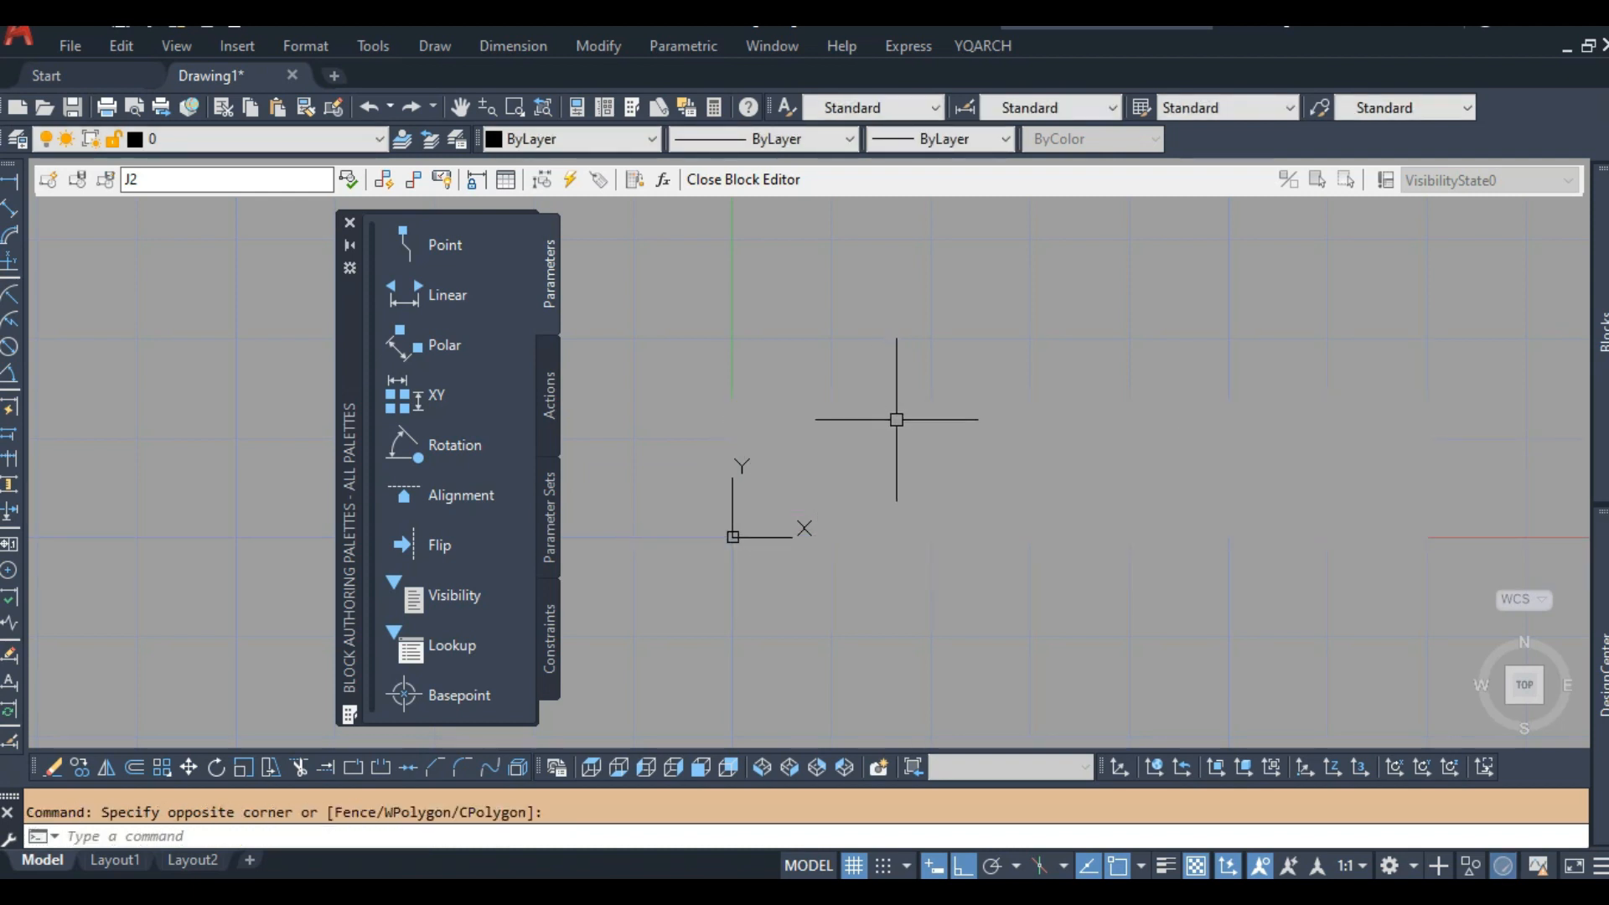
# Send the J2 wipeout to the back of the draw order.
pyautogui.scroll(-2, 902, 434)
pyautogui.scroll(3, 924, 422)
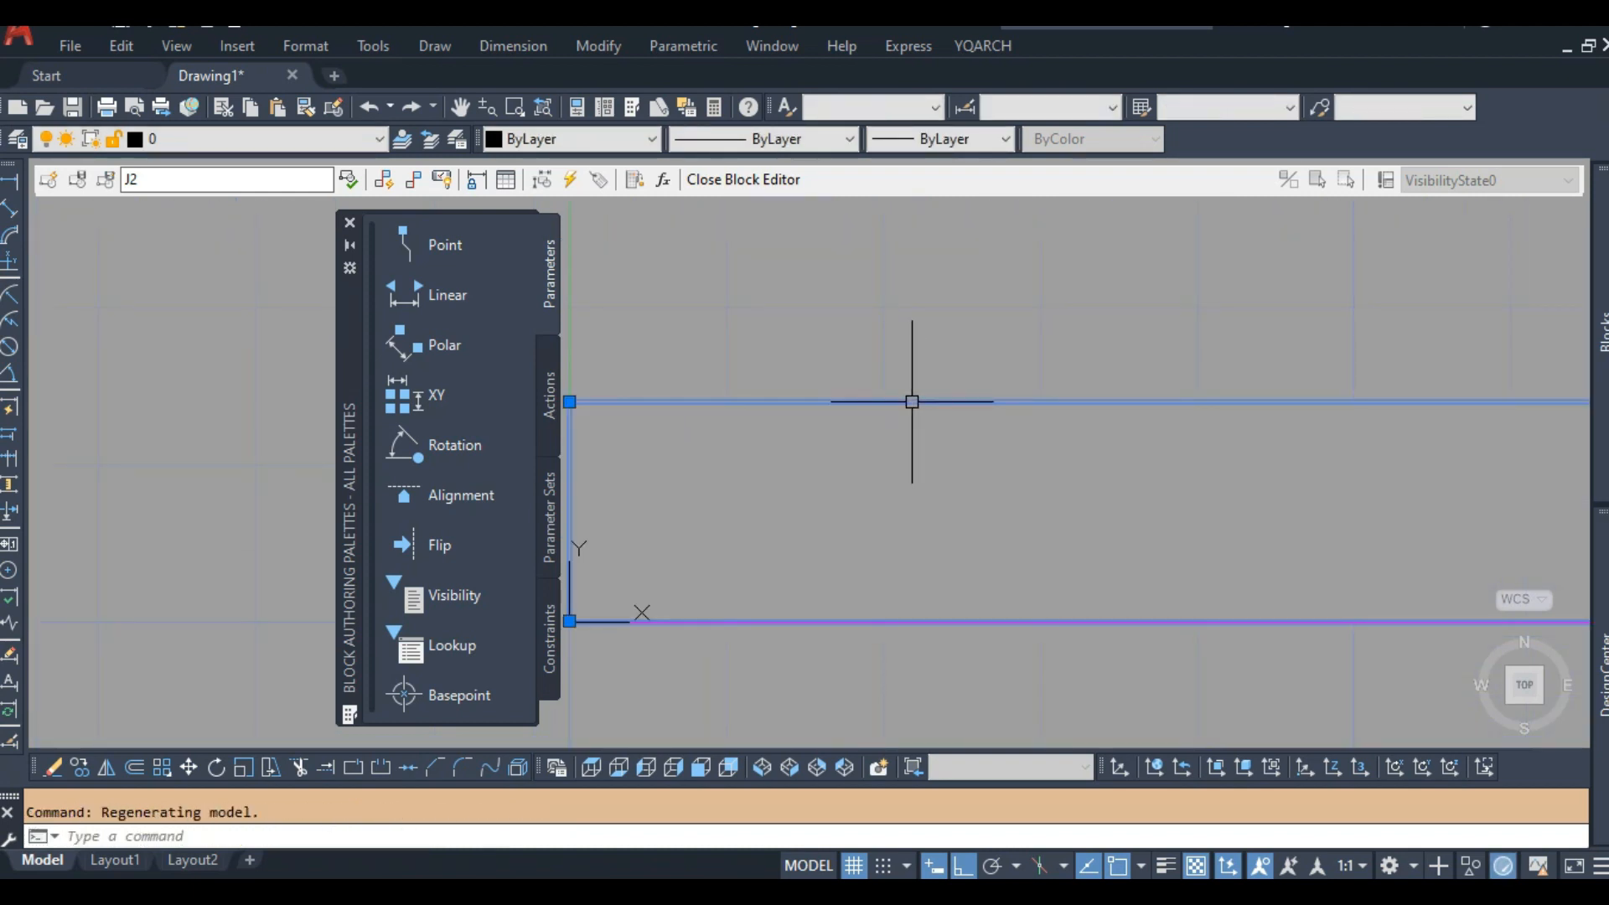
pyautogui.rightClick(912, 403)
pyautogui.moveTo(1066, 580)
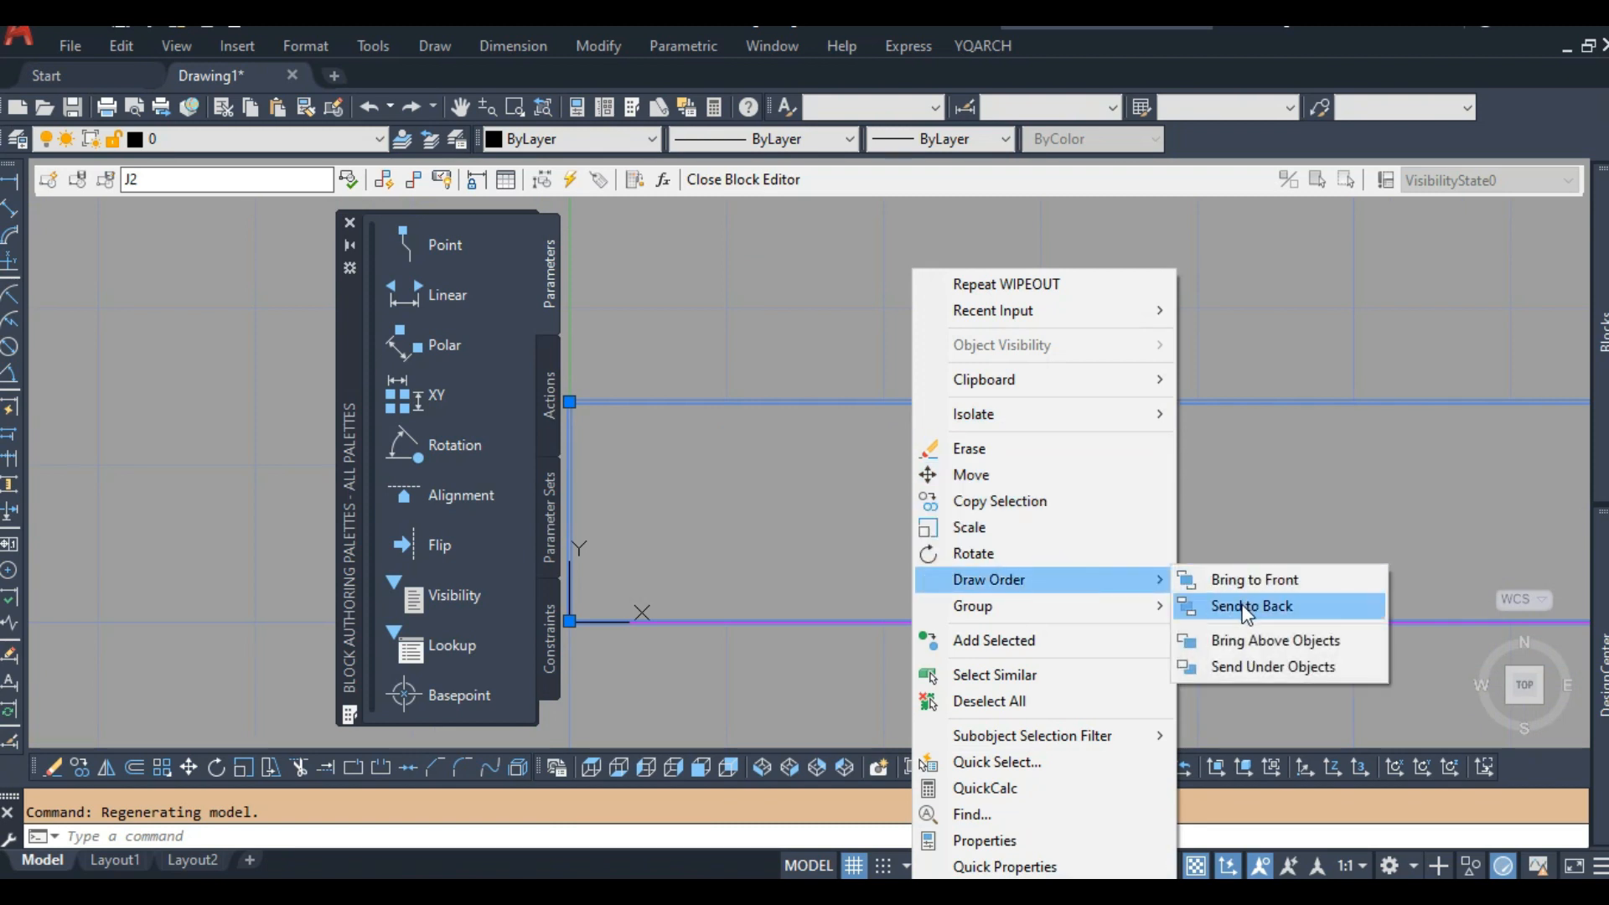
pyautogui.click(1247, 610)
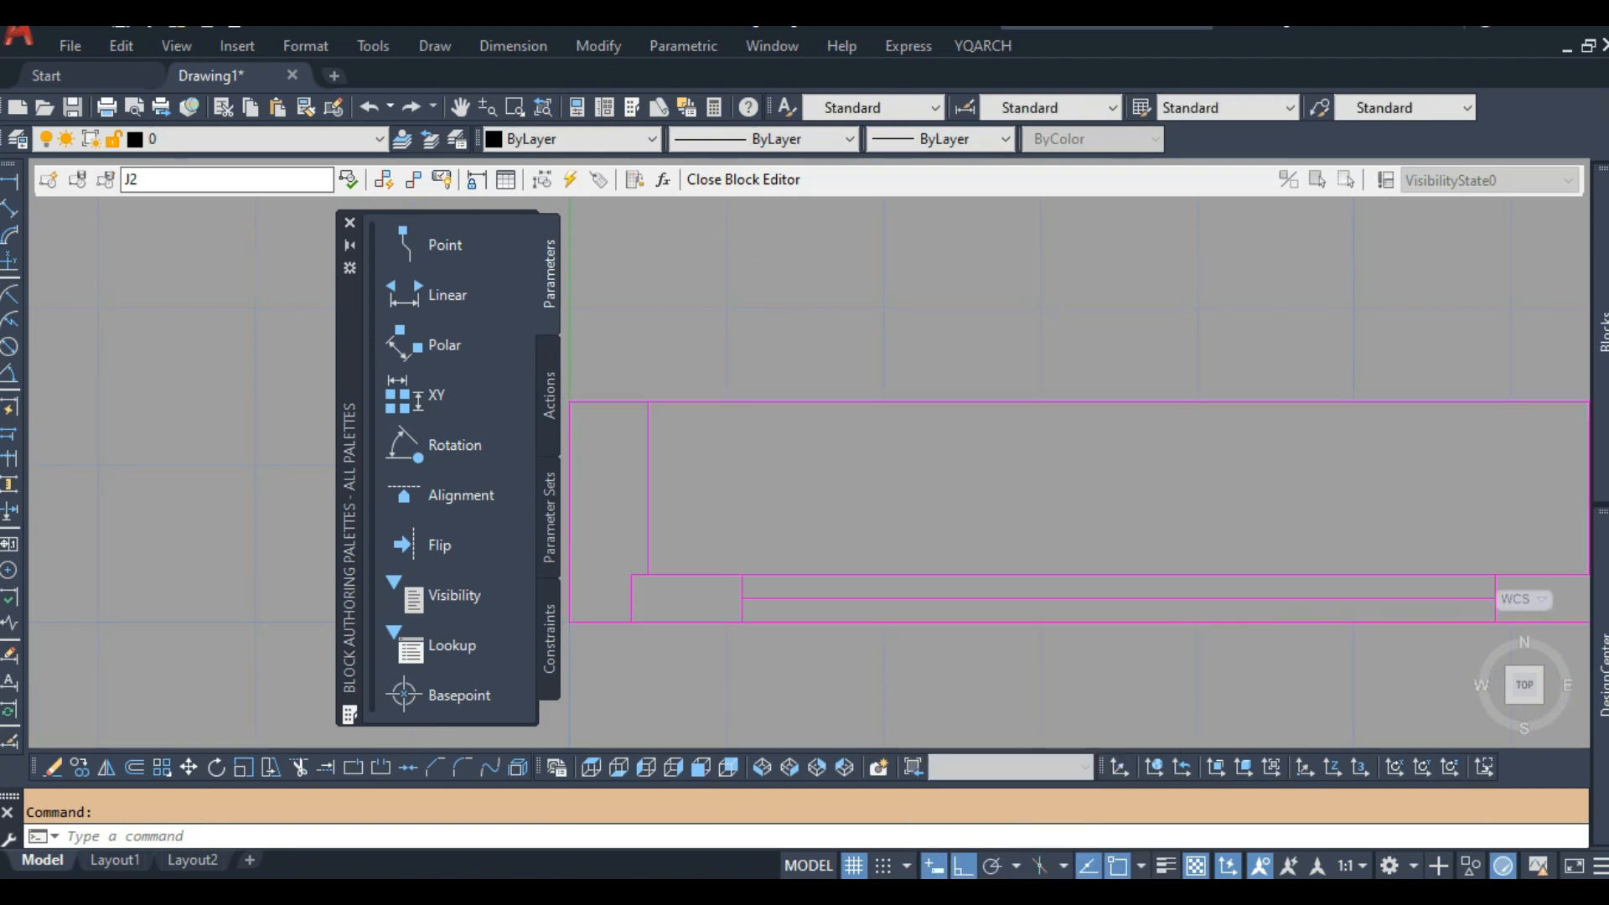
# Try to reselect the J2 wipeout behind the frame, and undo its send-to-back change.
pyautogui.scroll(-2, 851, 422)
pyautogui.click(837, 380)
pyautogui.click(771, 420)
pyautogui.scroll(4, 770, 420)
pyautogui.scroll(-2, 735, 444)
pyautogui.moveTo(734, 444); pyautogui.dragTo(916, 430, button='middle')
pyautogui.press('Escape')
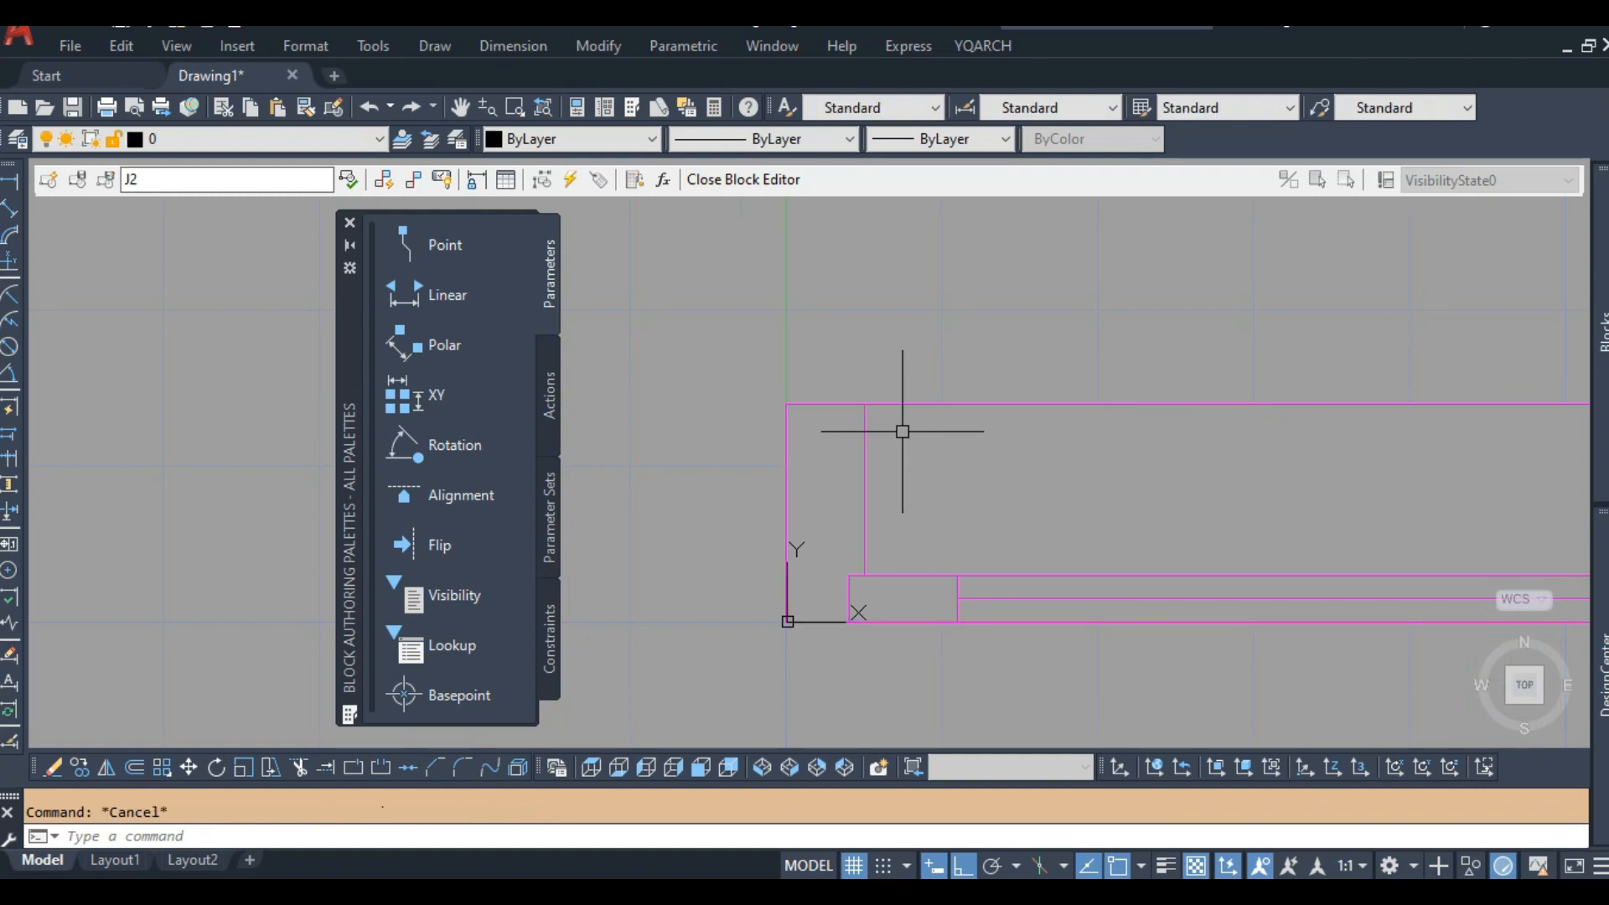
pyautogui.scroll(4, 780, 402)
pyautogui.scroll(-2, 781, 406)
pyautogui.hotkey('ctrl', 'z')
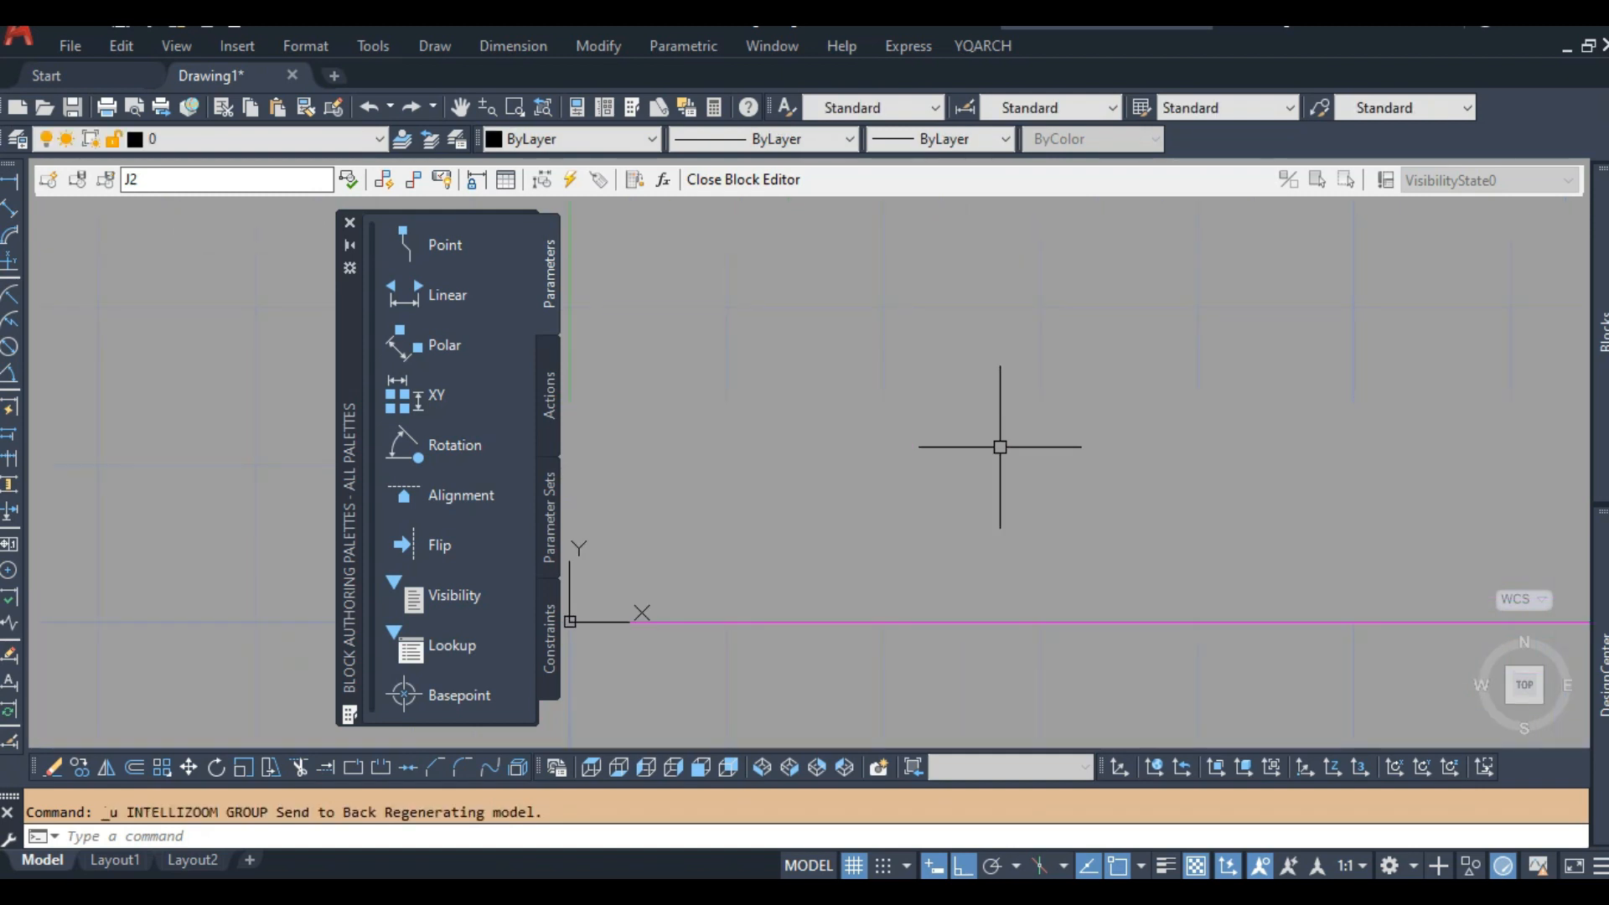
# Stretch the two upper corners of the J2 wipeout 1 unit upward beyond the window frame.
pyautogui.click(866, 448)
pyautogui.click(866, 446)
pyautogui.click(877, 448)
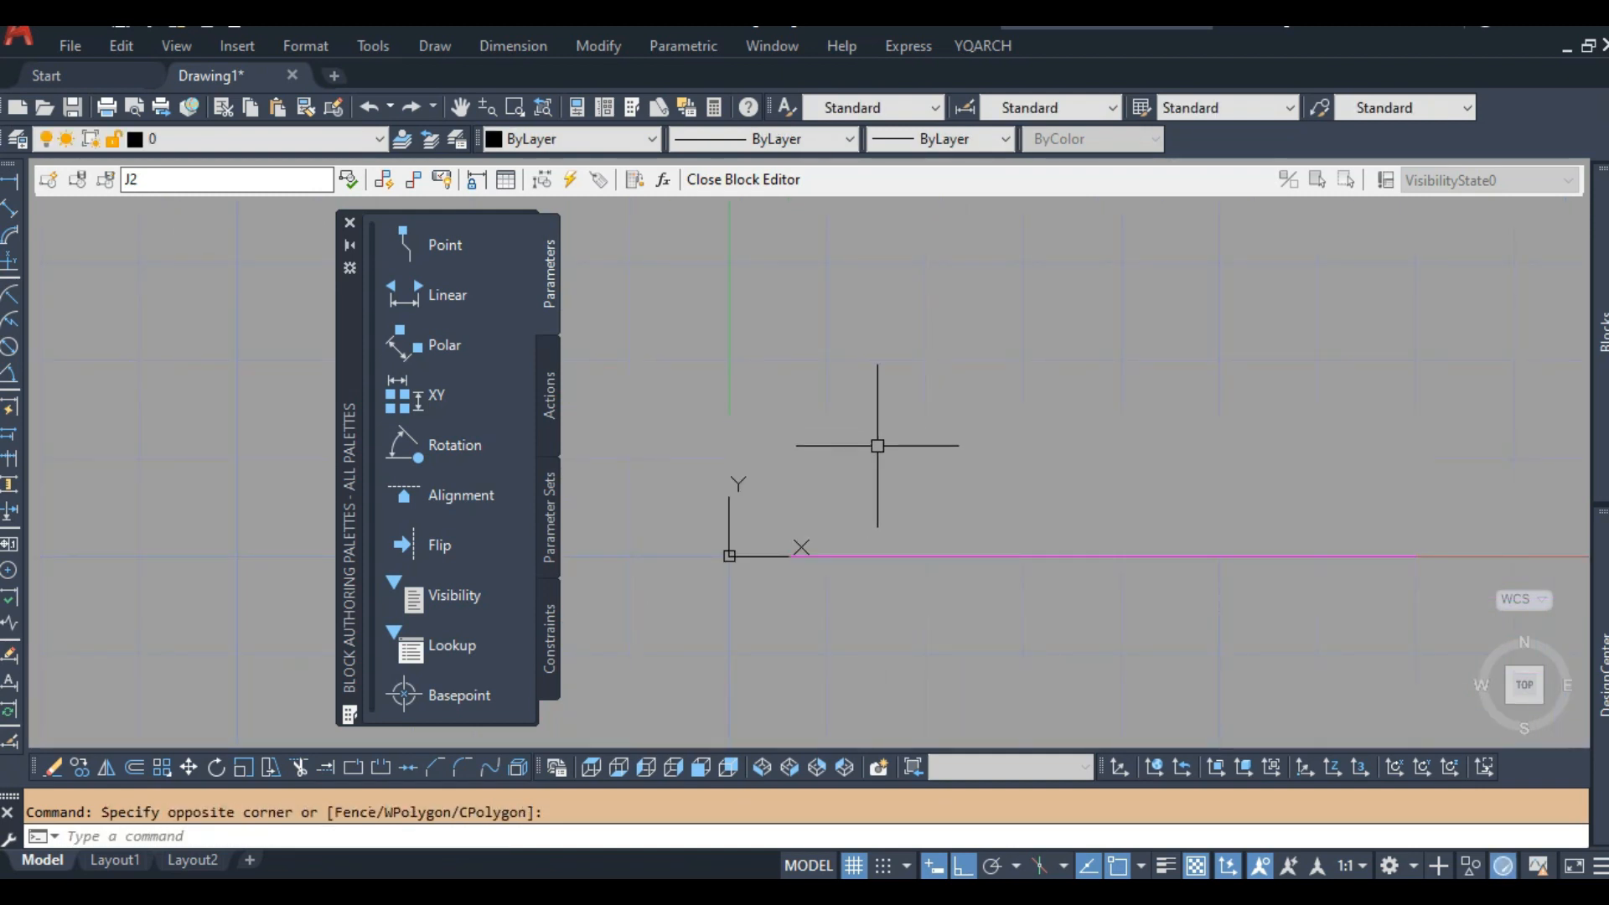
pyautogui.click(876, 450)
pyautogui.click(893, 443)
pyautogui.scroll(-2, 894, 445)
pyautogui.click(896, 447)
pyautogui.click(894, 445)
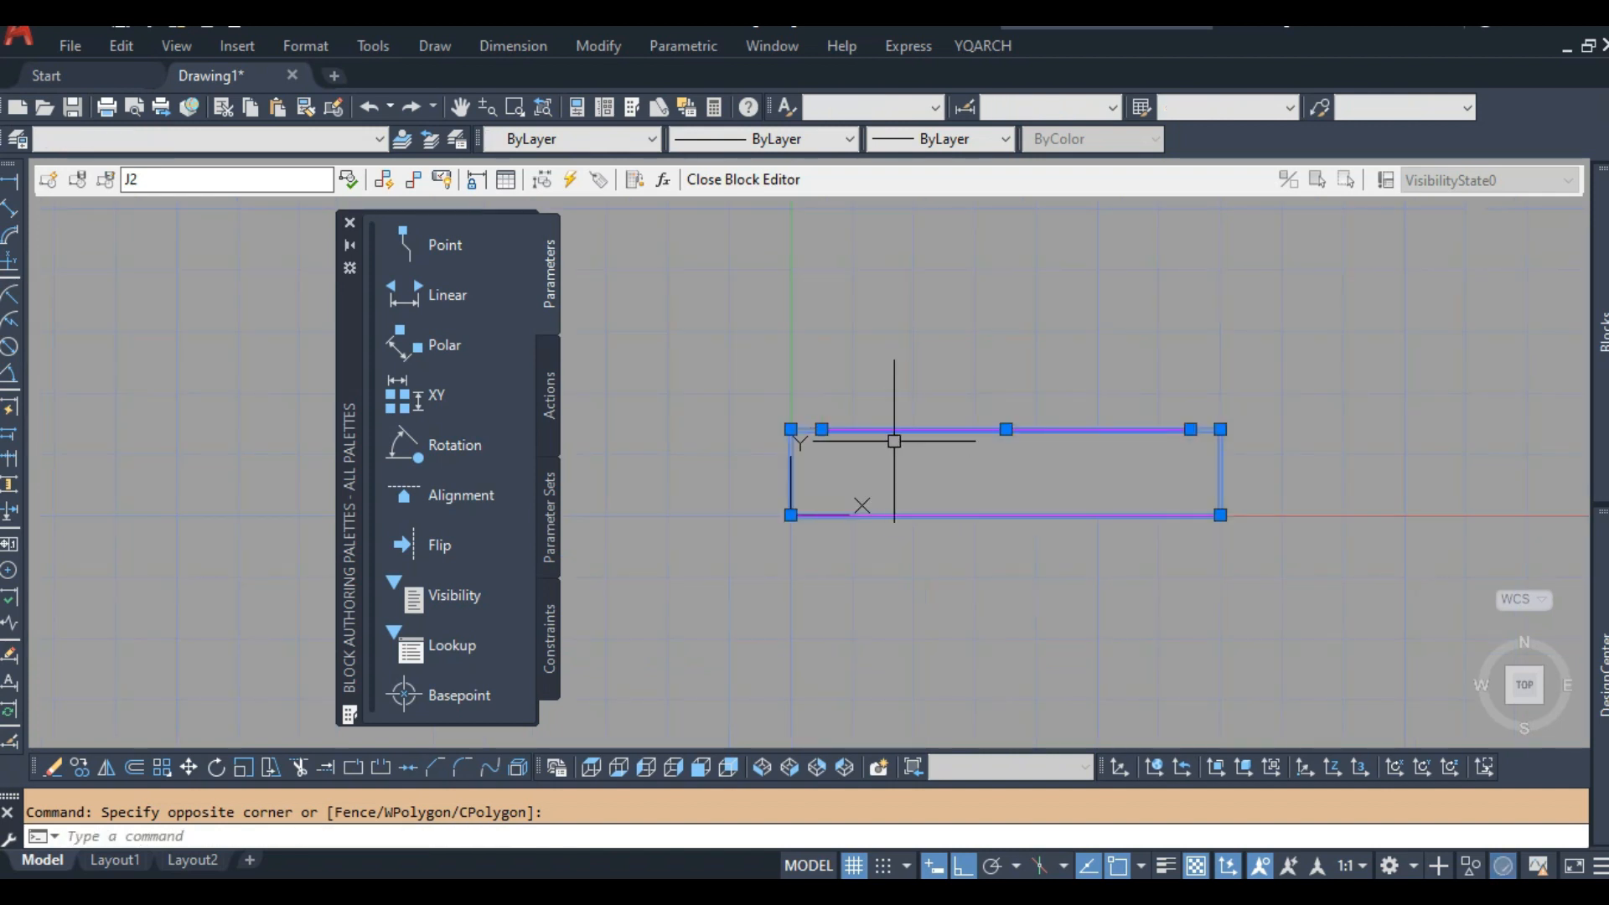
pyautogui.scroll(4, 830, 431)
pyautogui.scroll(-2, 770, 419)
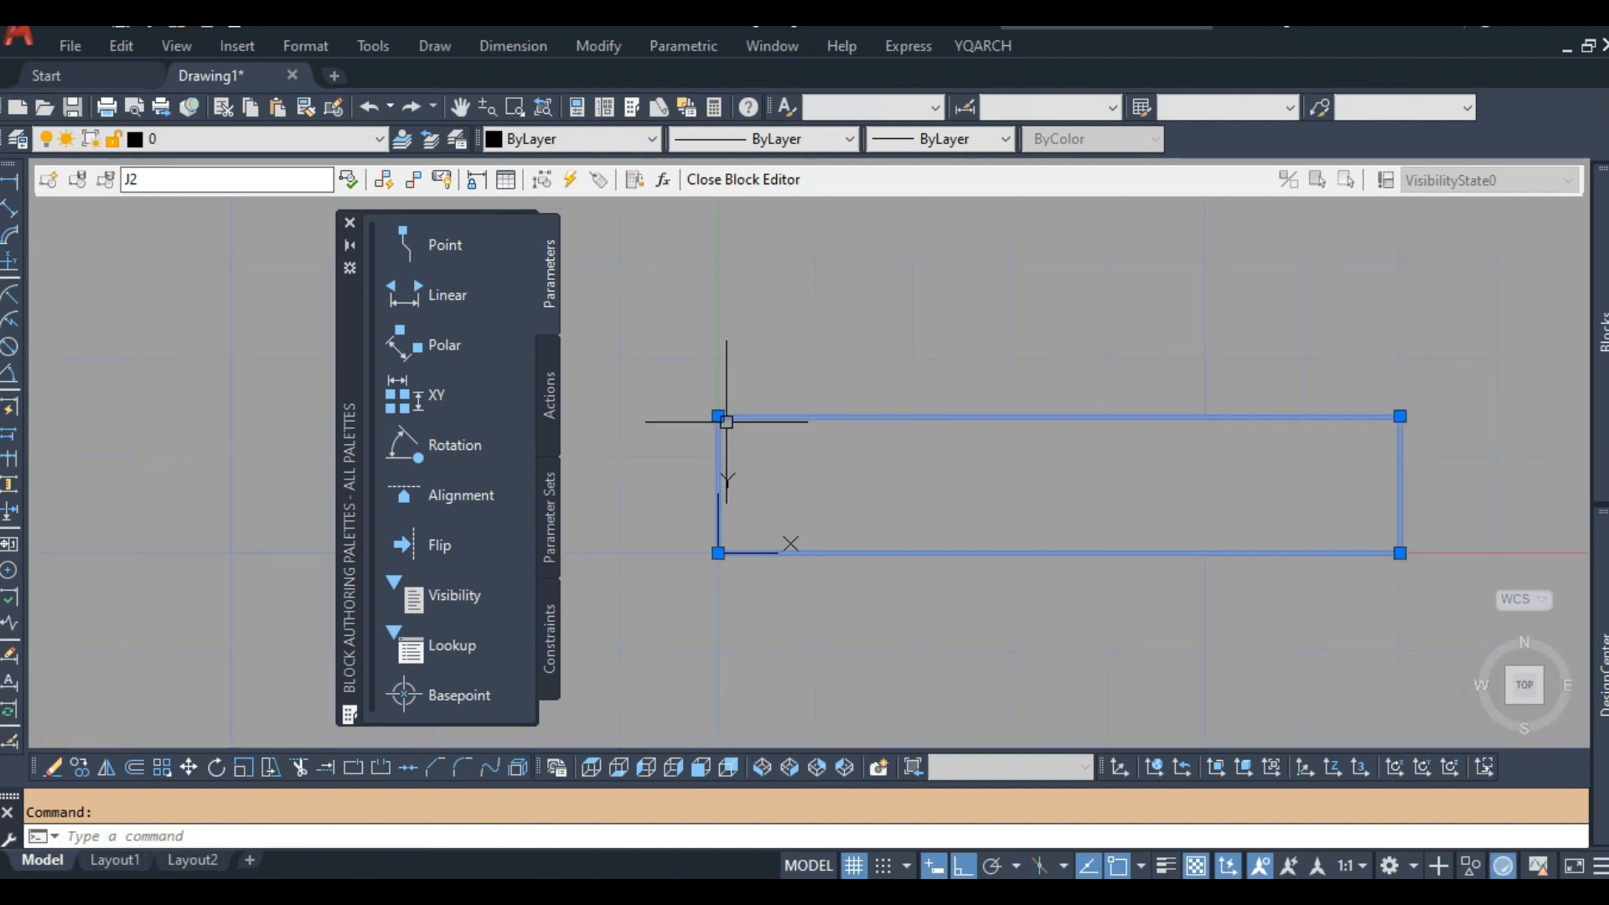
pyautogui.click(718, 409)
pyautogui.click(1400, 415)
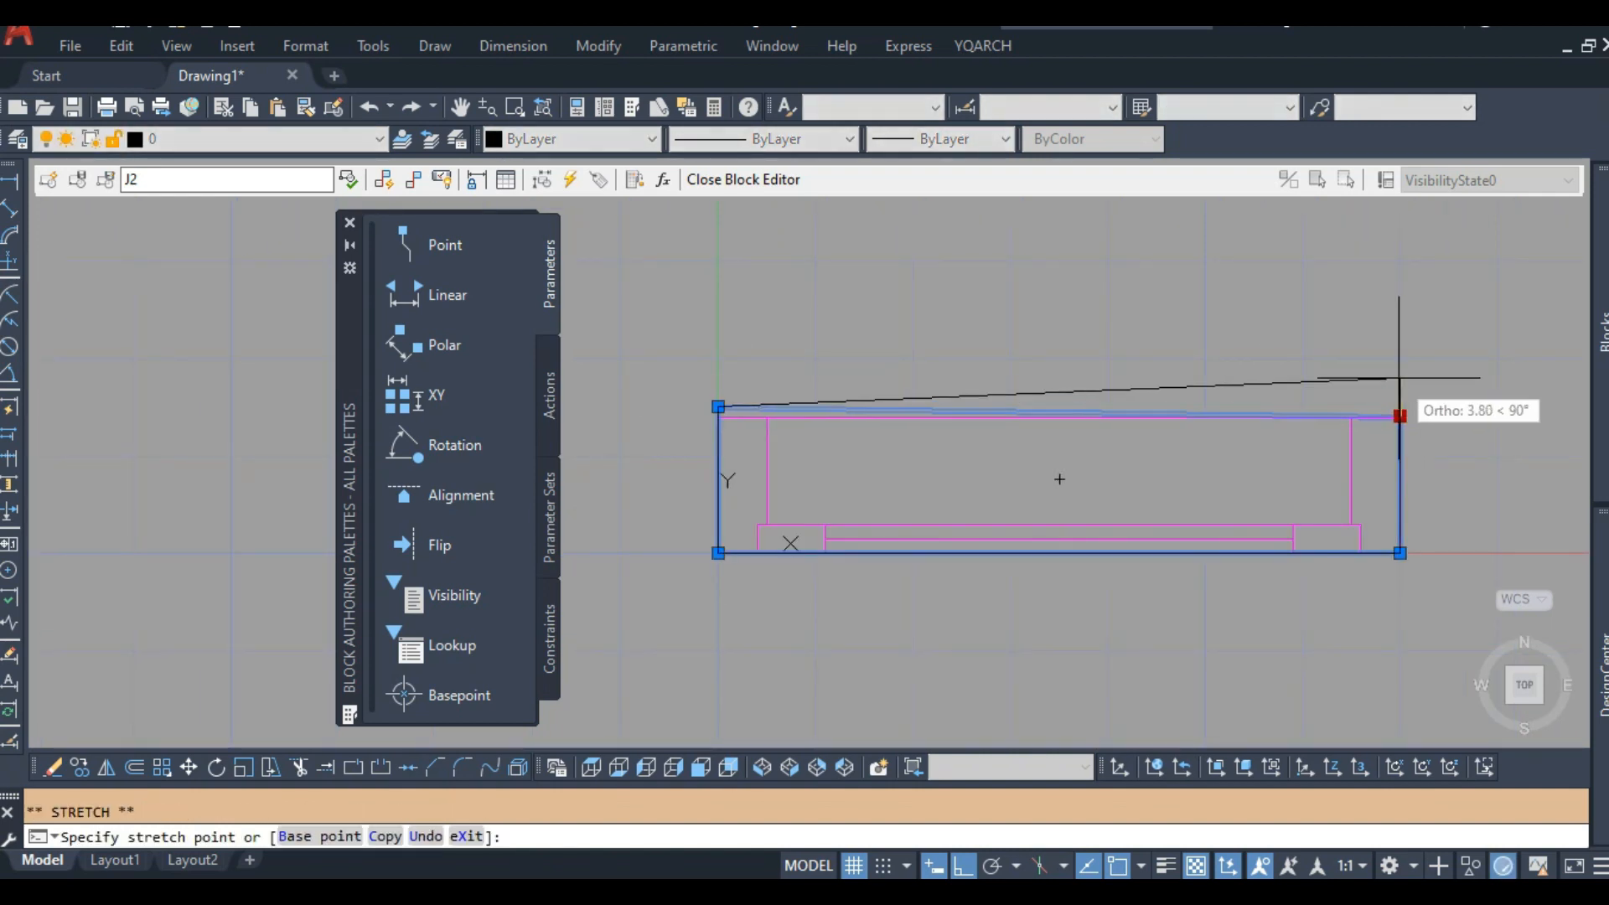
pyautogui.write('1')
pyautogui.press('Return')
# Stretch the two lower corners of the J2 wipeout 1 unit downward beyond the window frame.
pyautogui.click(1401, 553)
pyautogui.write('1')
pyautogui.press('Return')
pyautogui.click(718, 553)
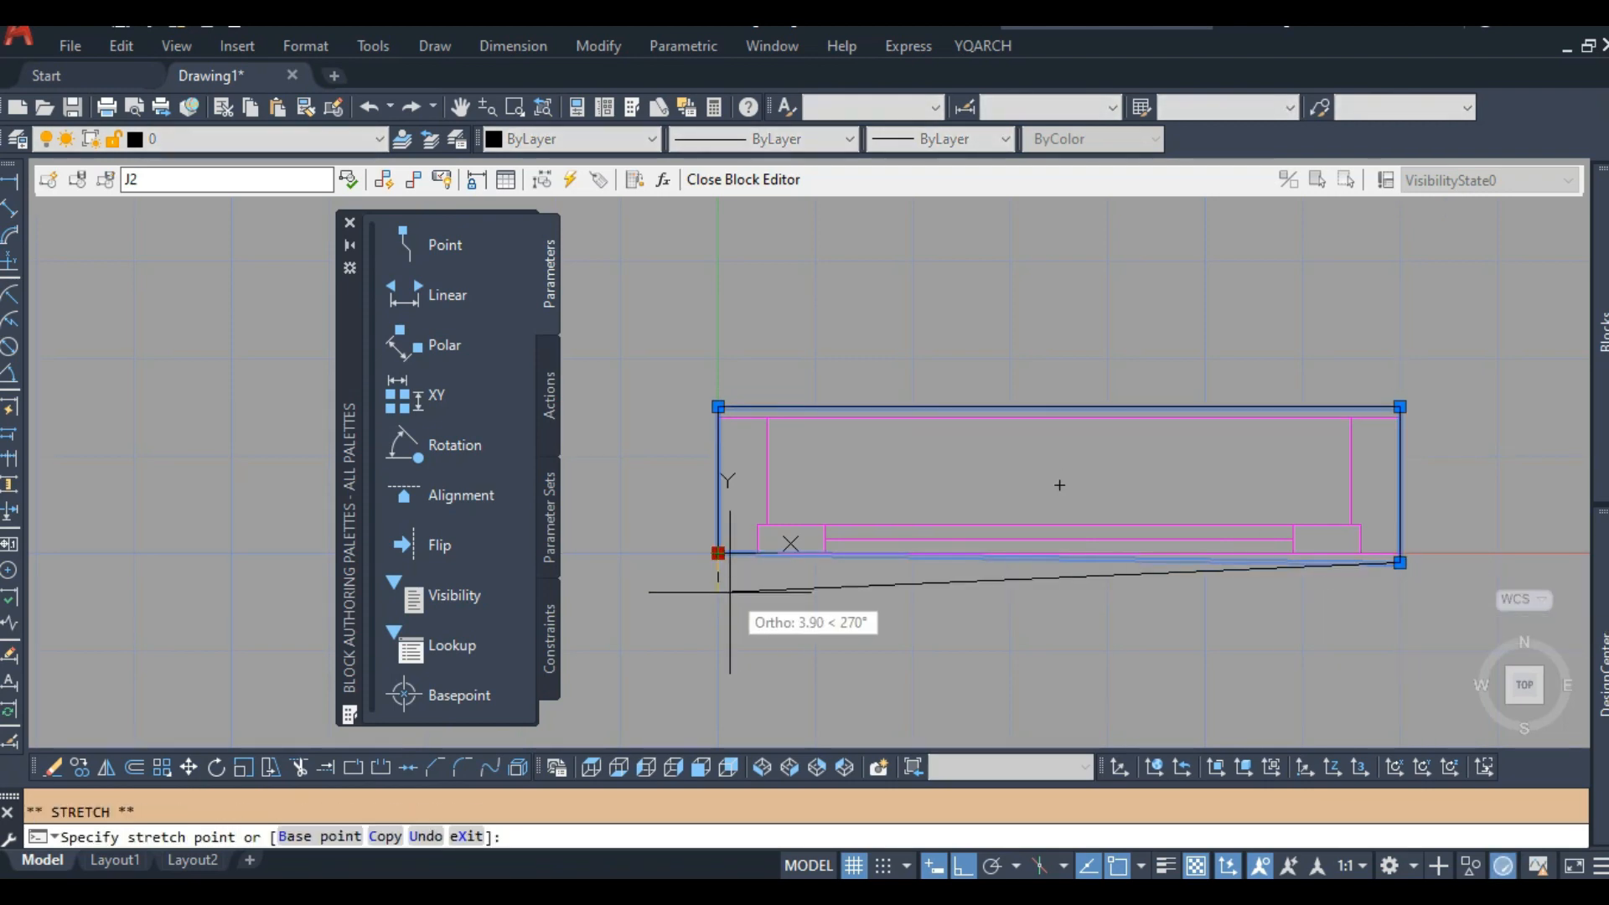
pyautogui.write('1')
pyautogui.press('Return')
# Save the changes to J2 and reopen the single window block J2 in the block editor.
pyautogui.click(766, 181)
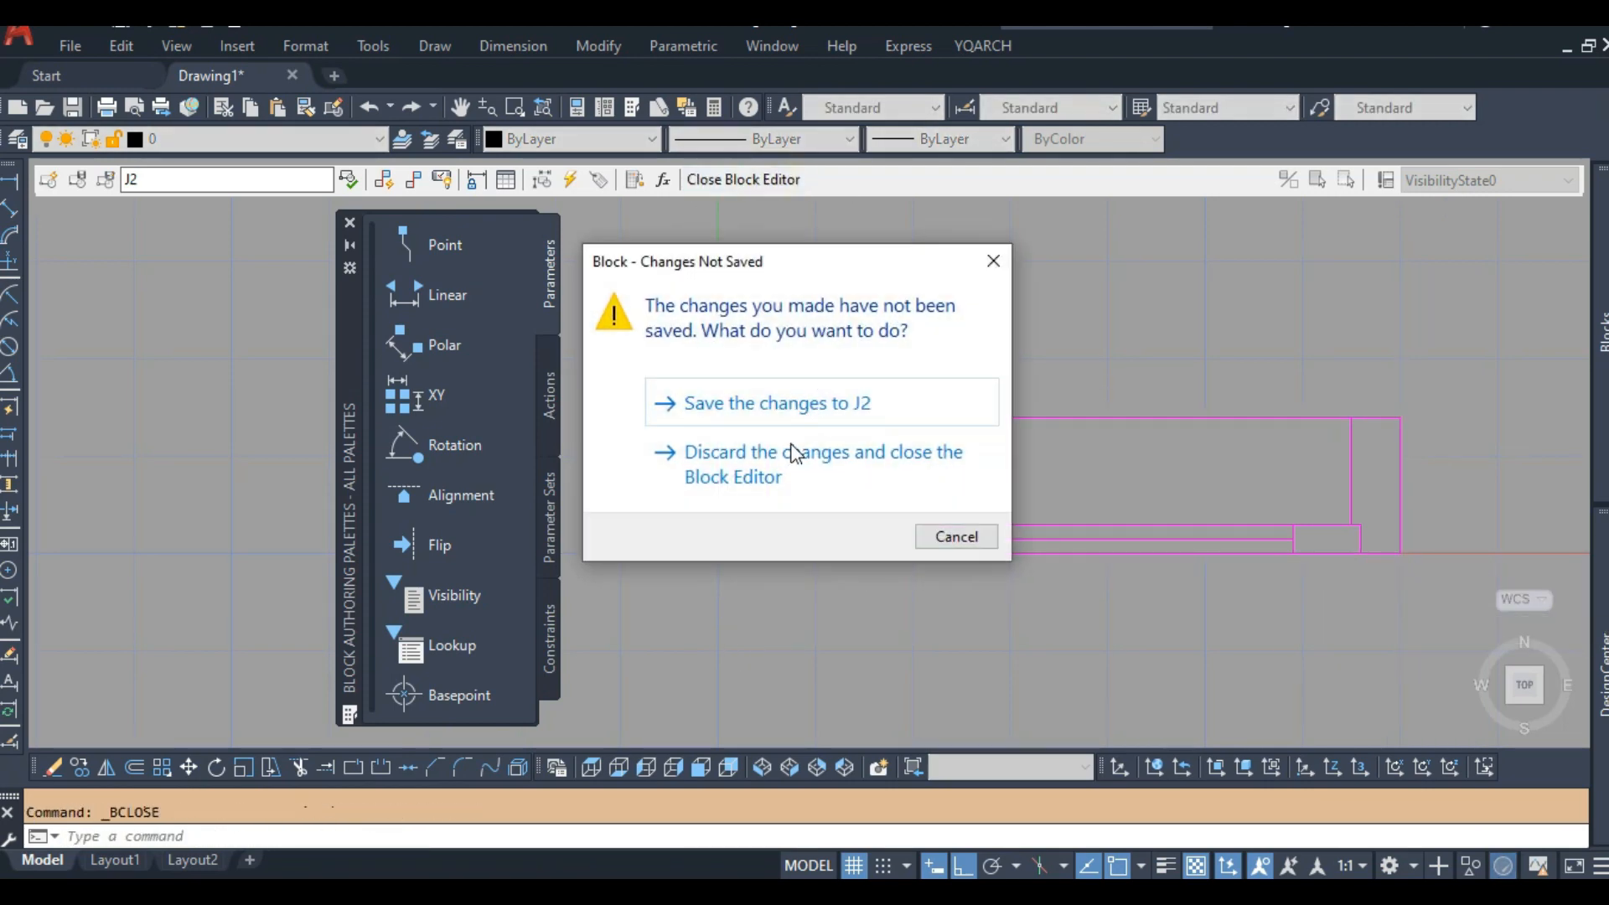
pyautogui.click(762, 406)
pyautogui.scroll(-5, 899, 426)
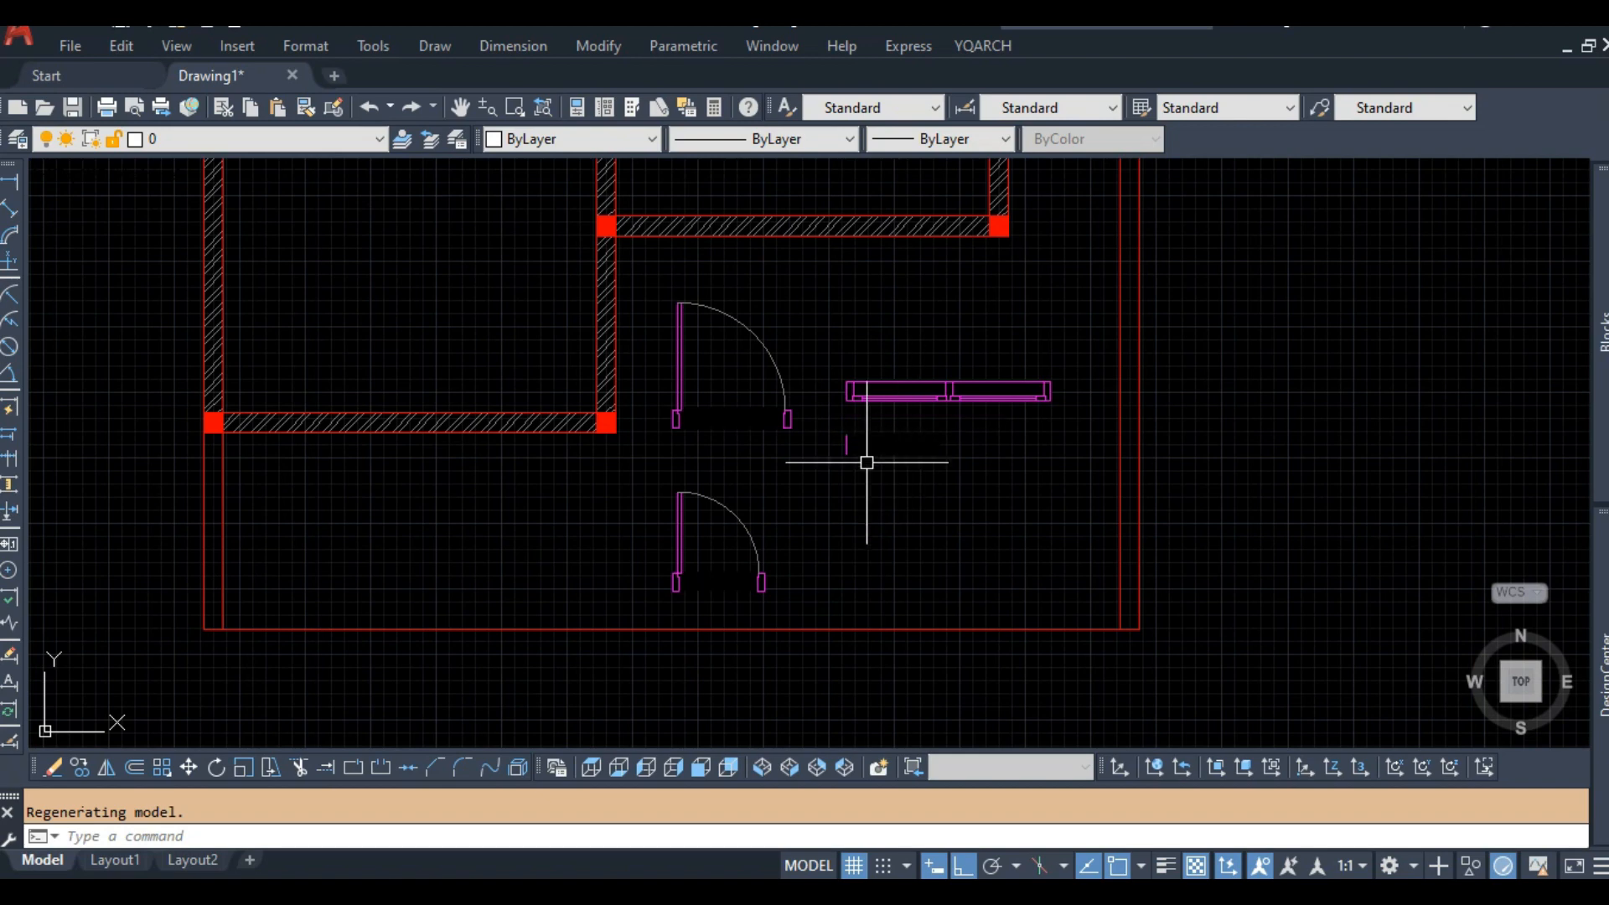
pyautogui.scroll(2, 866, 462)
pyautogui.click(856, 429)
pyautogui.click(856, 436)
pyautogui.scroll(-2, 855, 436)
pyautogui.doubleClick(893, 430)
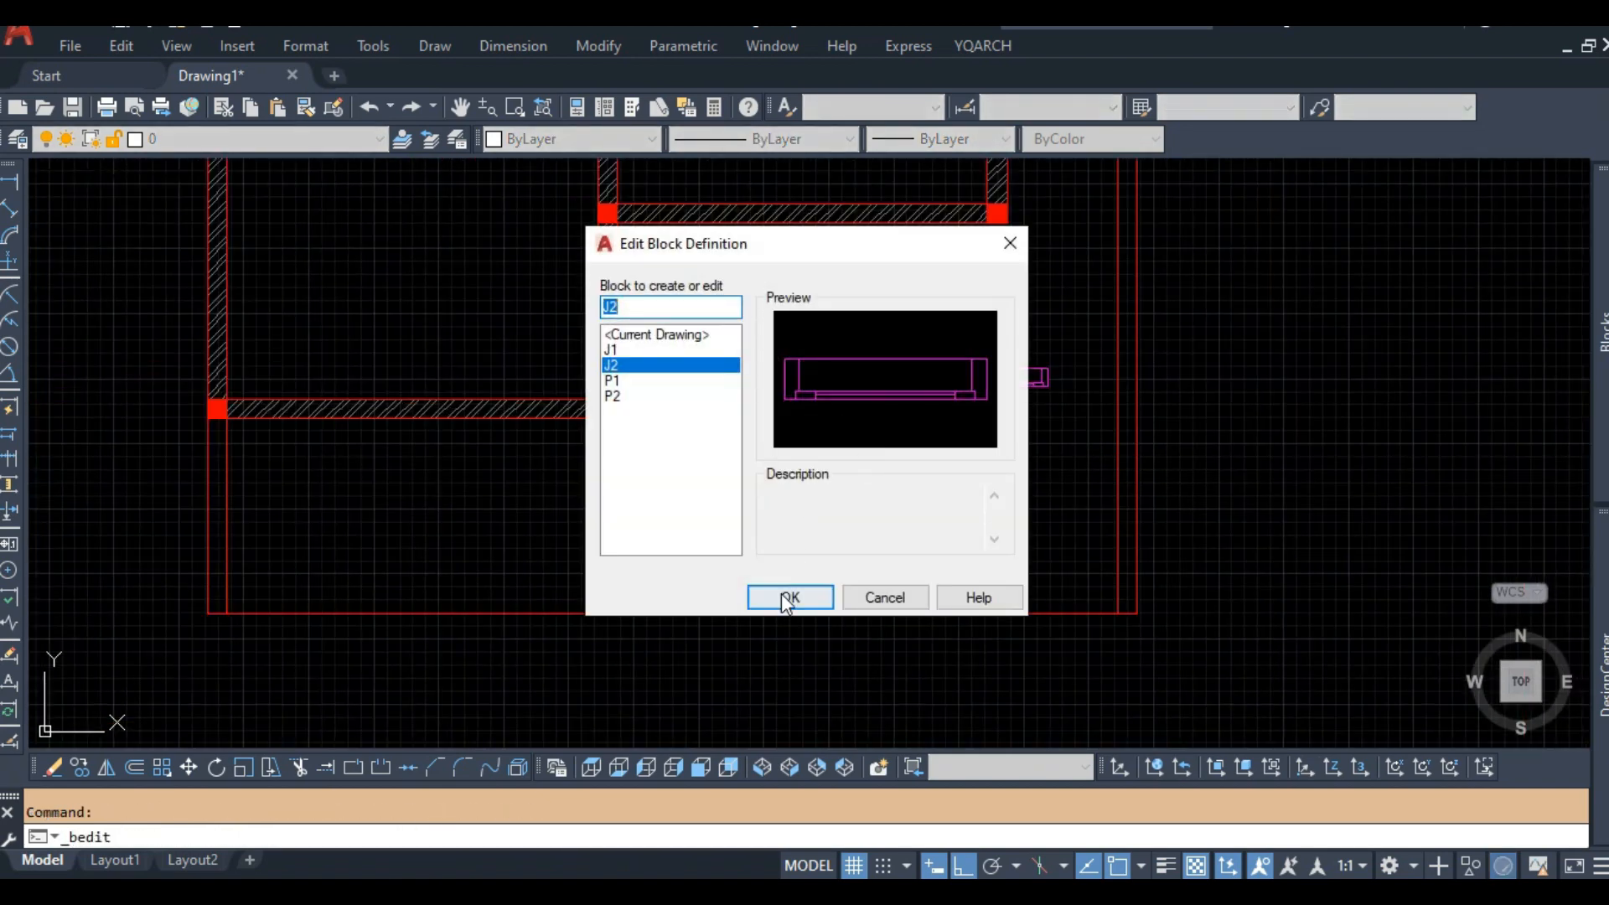
pyautogui.click(781, 595)
# Select the J2 wipeout and send it behind the window frame in the draw order.
pyautogui.click(869, 453)
pyautogui.click(819, 508)
pyautogui.press('Delete')
pyautogui.click(844, 516)
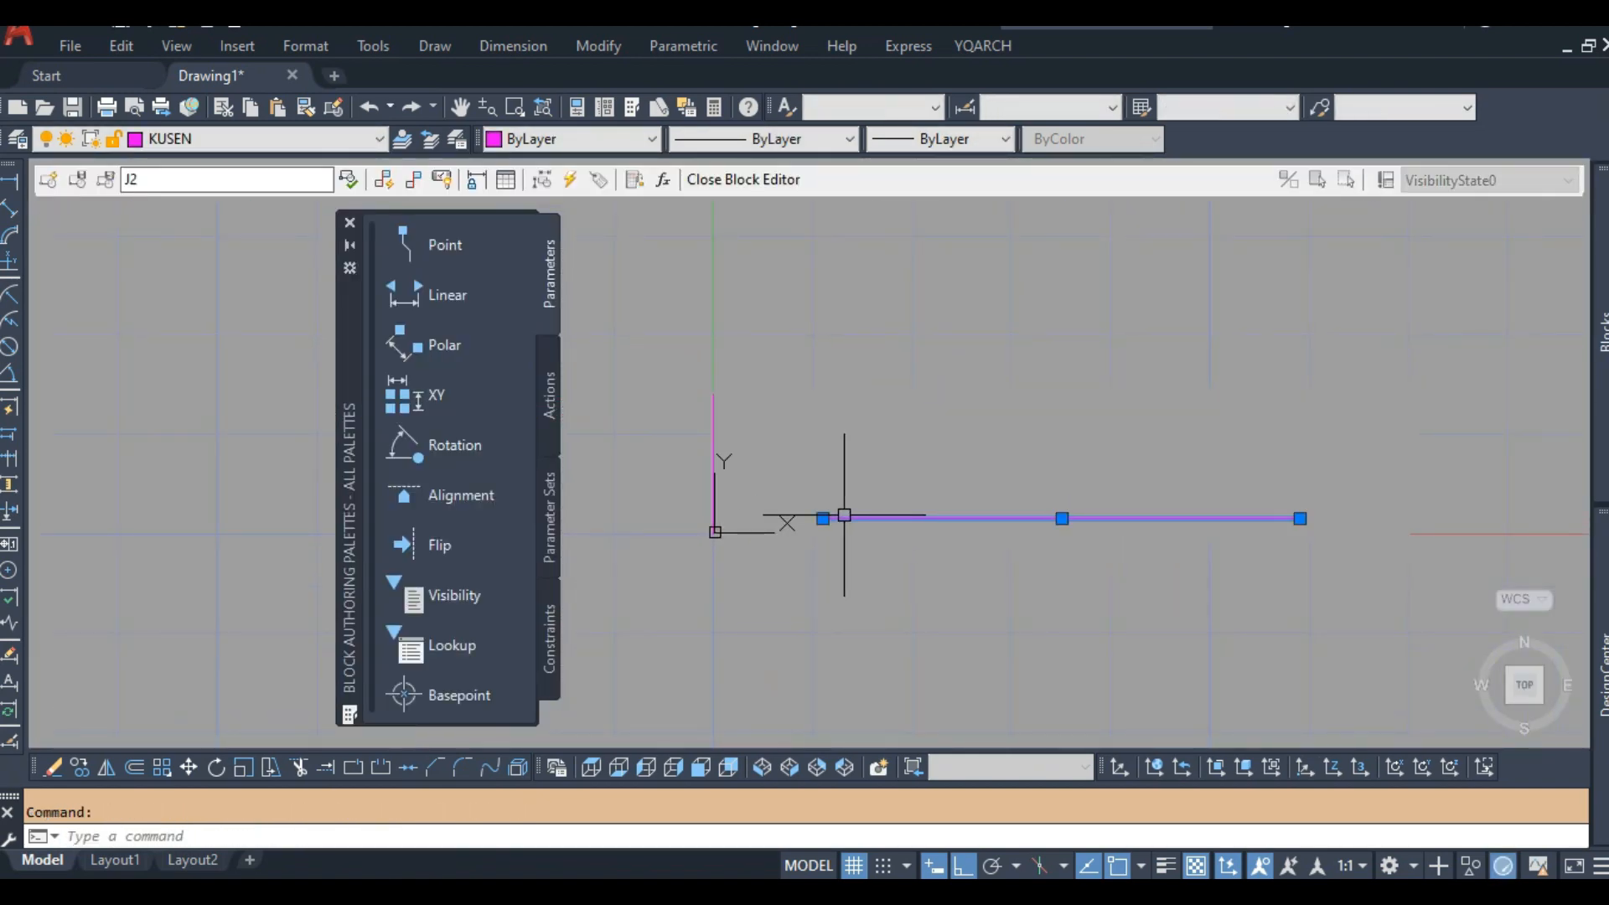
pyautogui.press('Delete')
pyautogui.press('Escape')
pyautogui.click(657, 334)
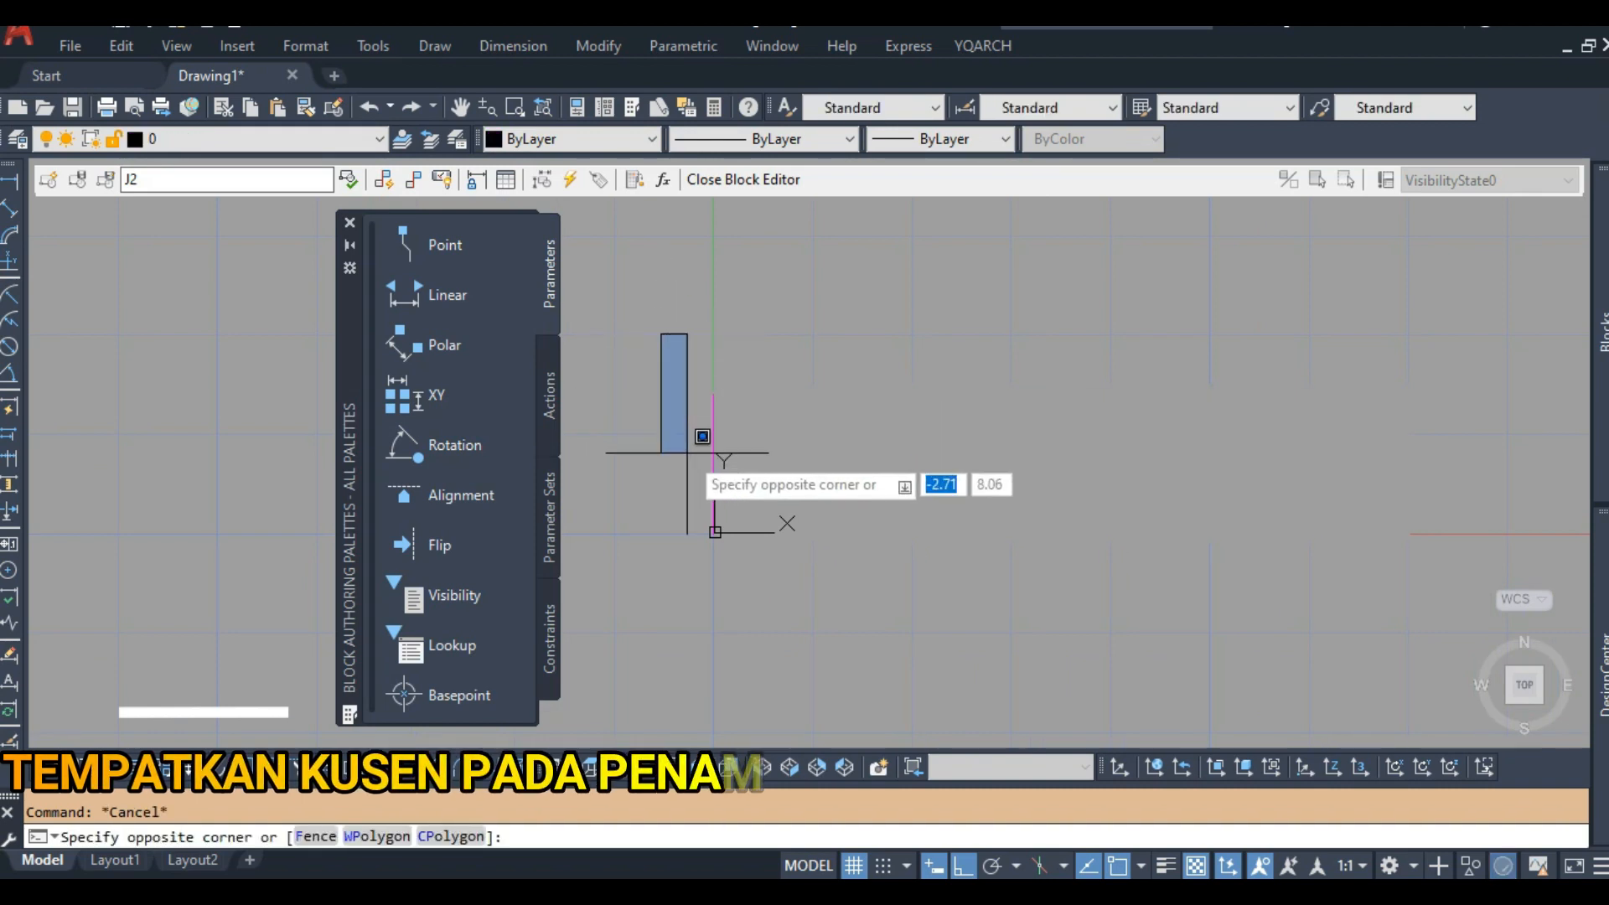
pyautogui.scroll(-4, 689, 456)
pyautogui.scroll(4, 688, 455)
pyautogui.click(742, 452)
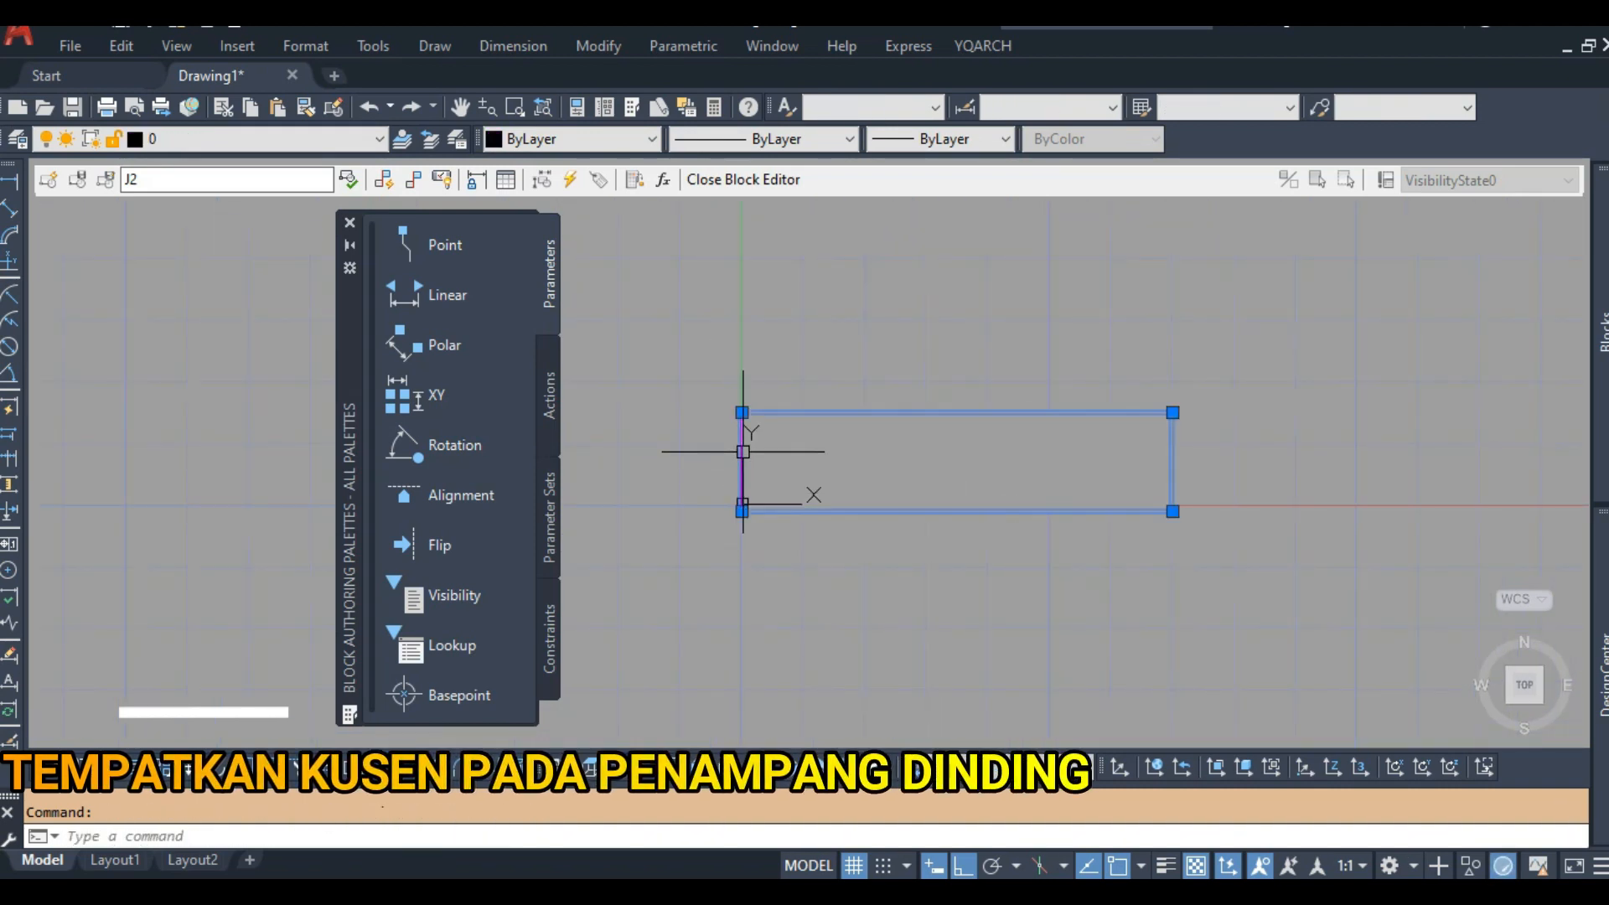
pyautogui.rightClick(769, 417)
pyautogui.moveTo(863, 578)
pyautogui.click(1190, 605)
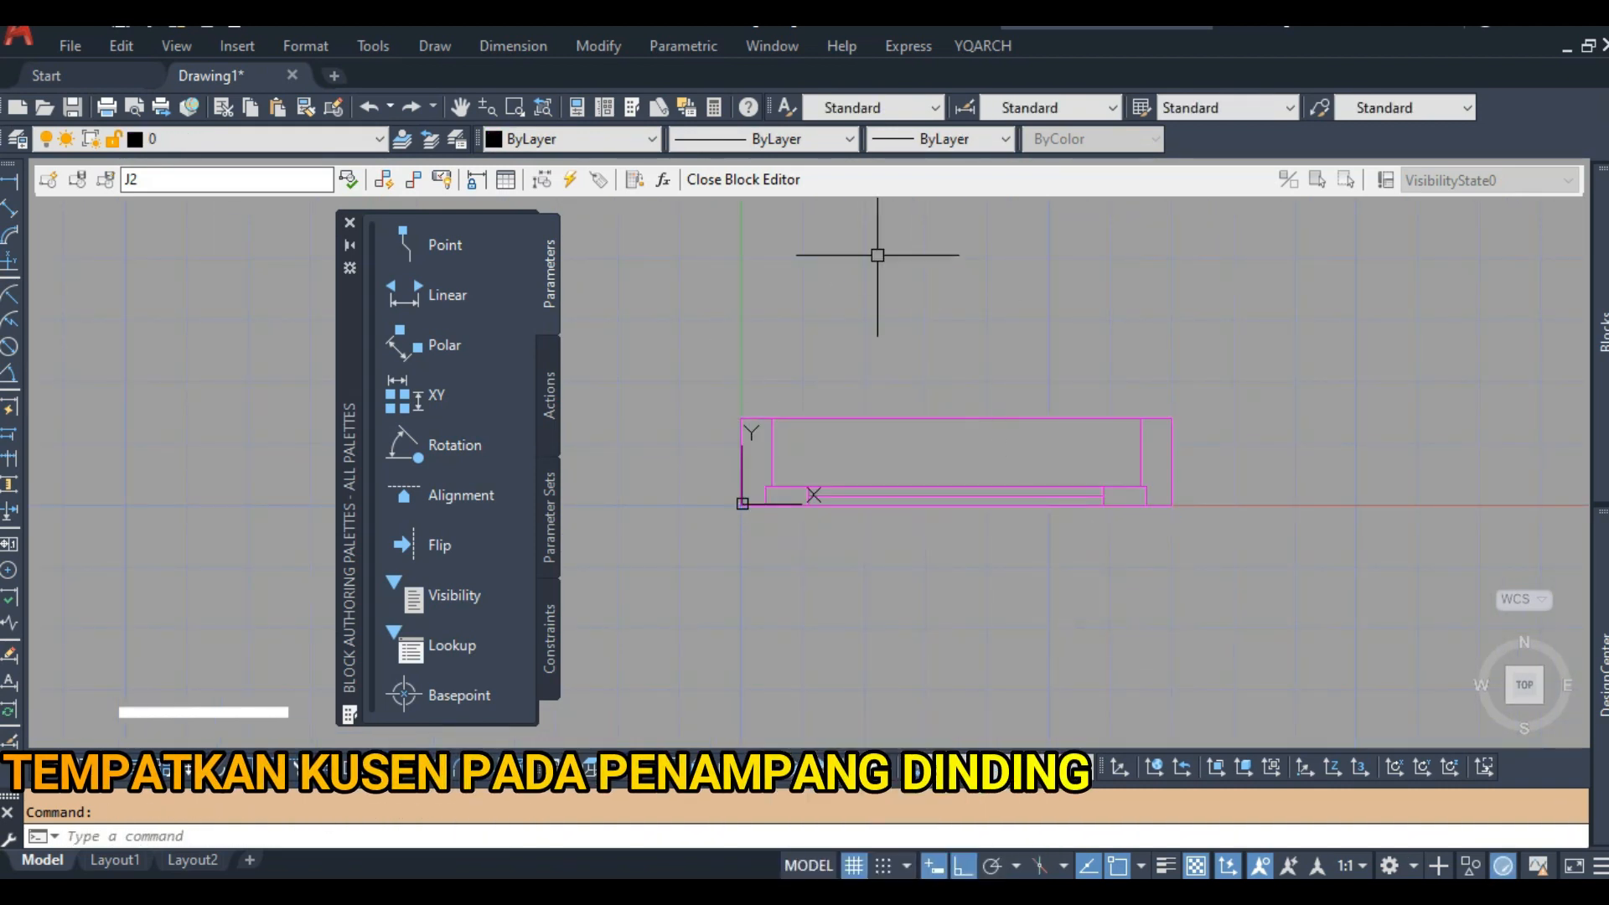
# Save the changes to J2 and close the block editor.
pyautogui.click(744, 180)
pyautogui.click(777, 403)
pyautogui.scroll(3, 830, 461)
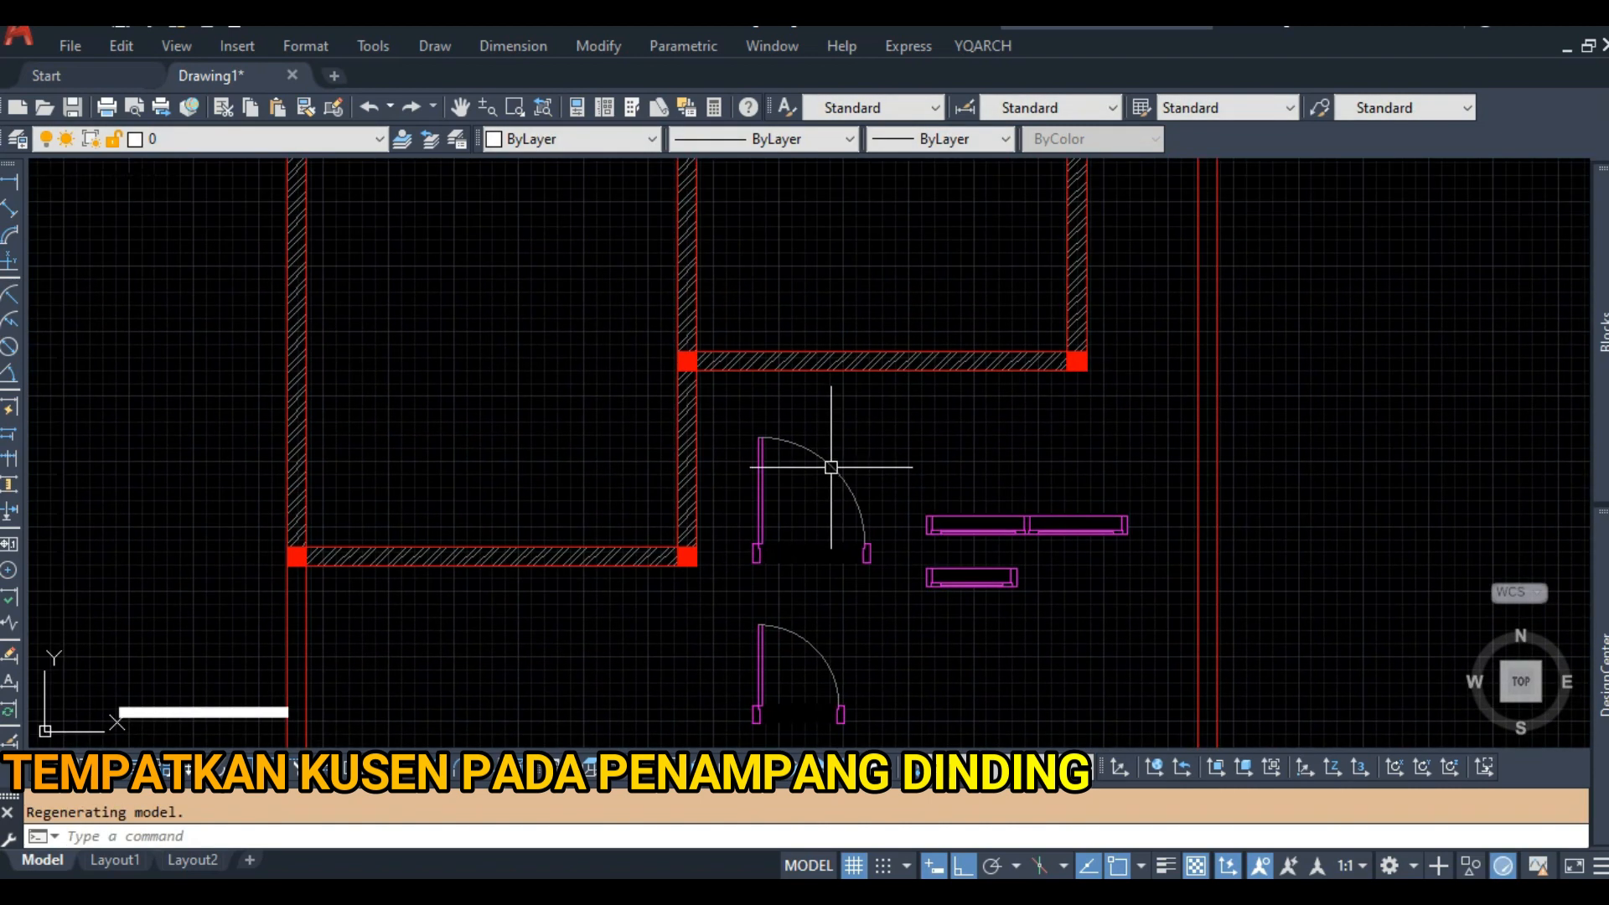
# Move the larger door P1 by its lower jamb corner into the horizontal hatched wall beside the column junction, and regenerate the drawing.
pyautogui.press('Return')
pyautogui.click(718, 612)
pyautogui.scroll(5, 721, 620)
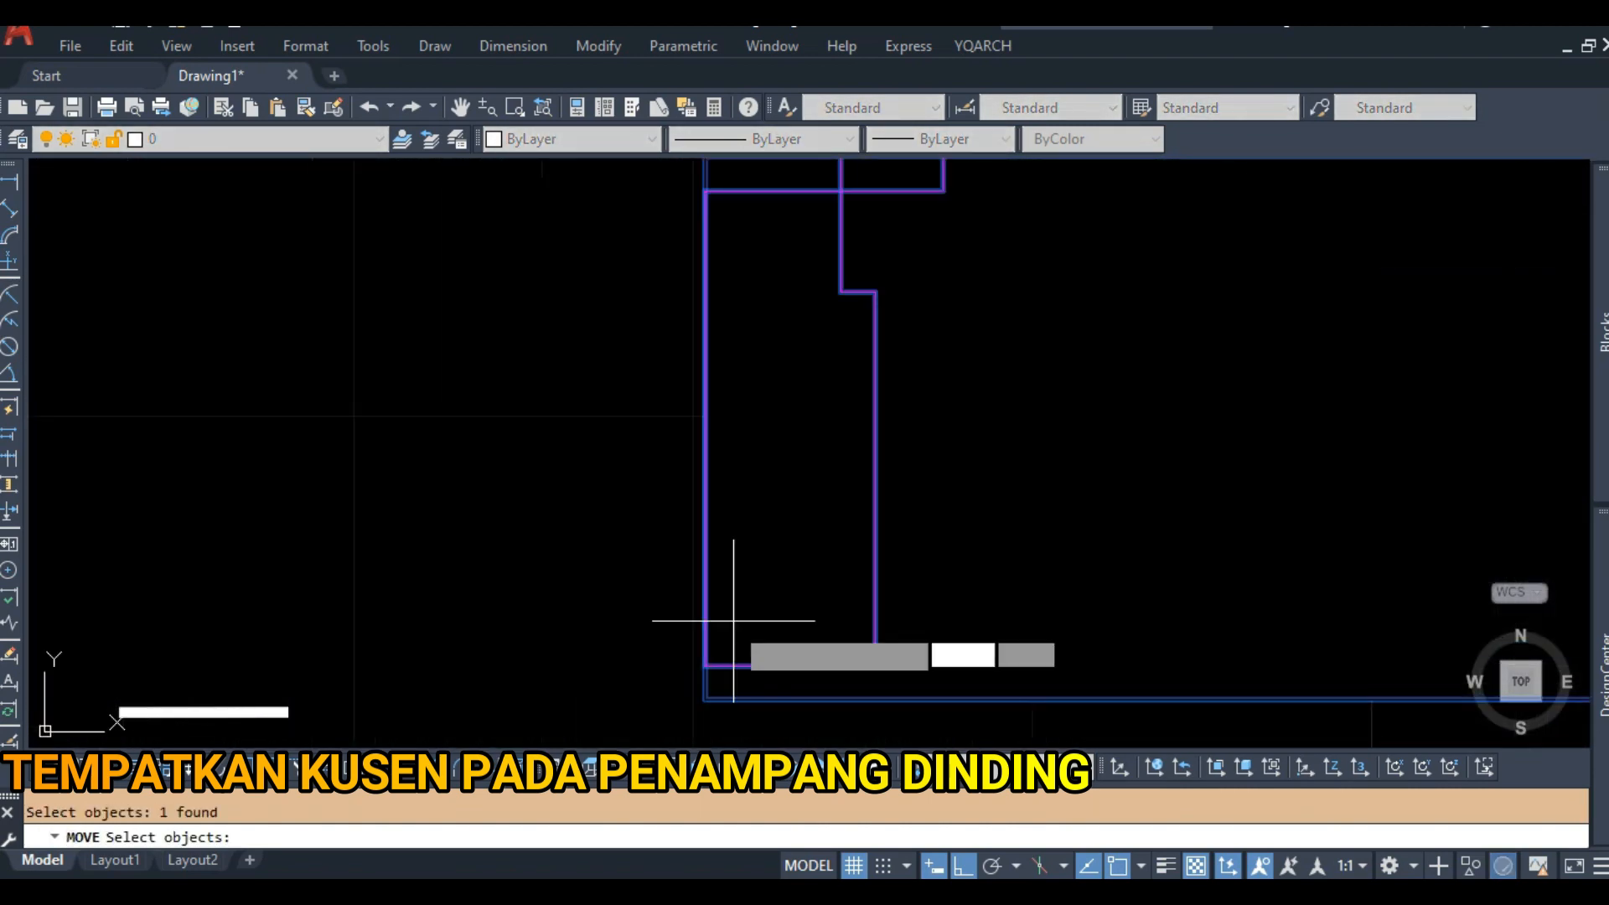
pyautogui.press('Return')
pyautogui.click(709, 597)
pyautogui.scroll(-5, 726, 646)
pyautogui.scroll(6, 675, 366)
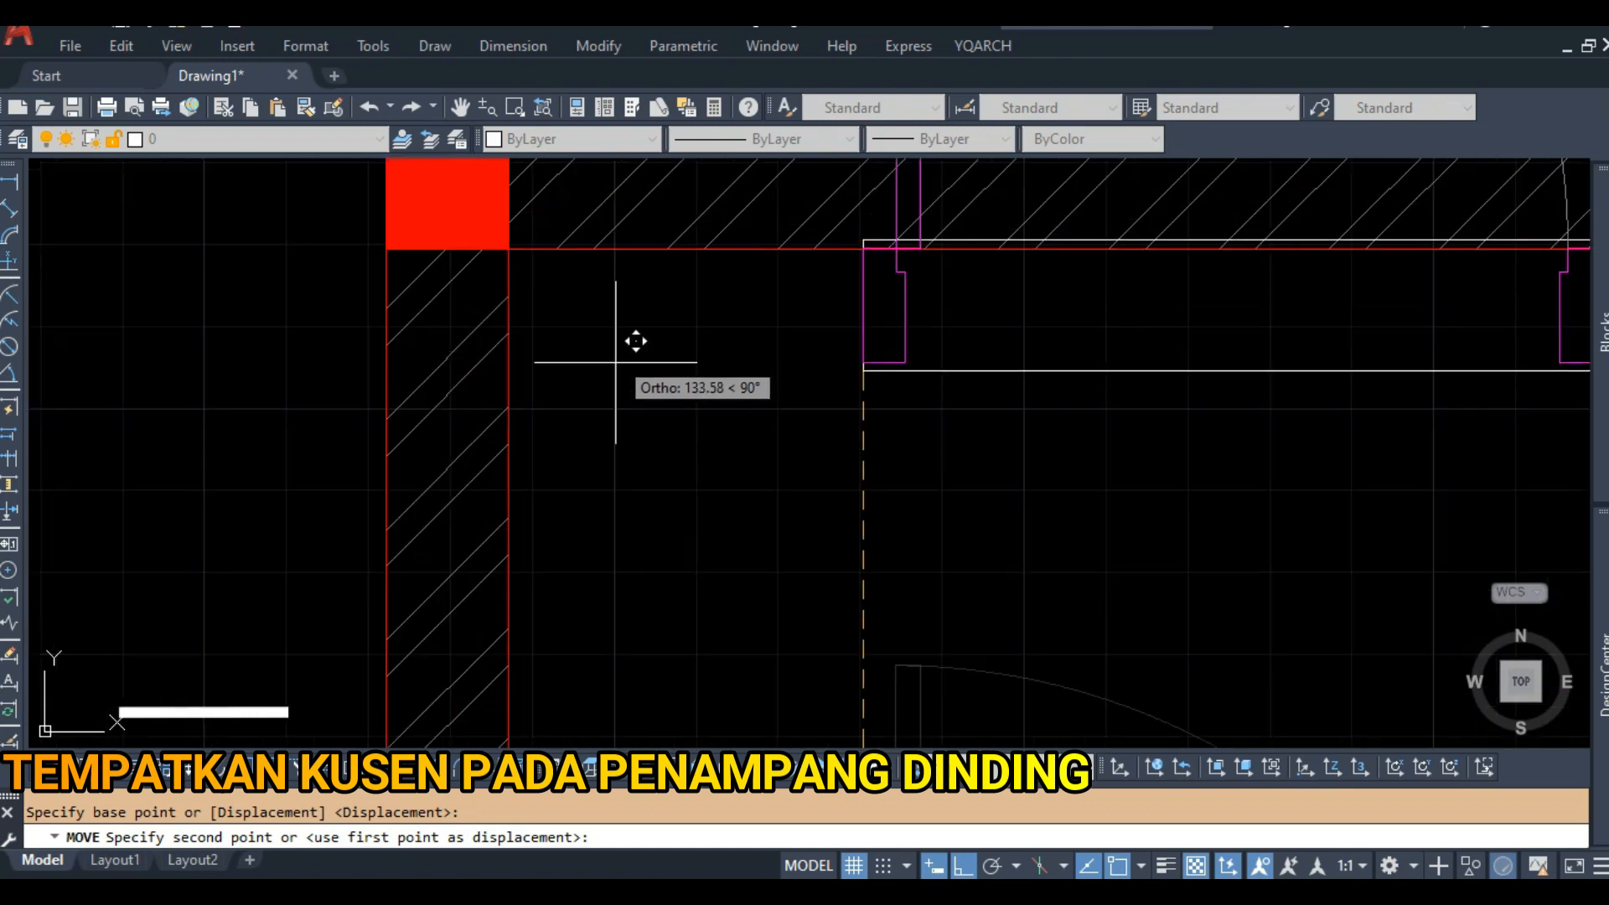
pyautogui.click(608, 388)
pyautogui.scroll(-4, 645, 419)
pyautogui.scroll(2, 684, 446)
pyautogui.write('RE')
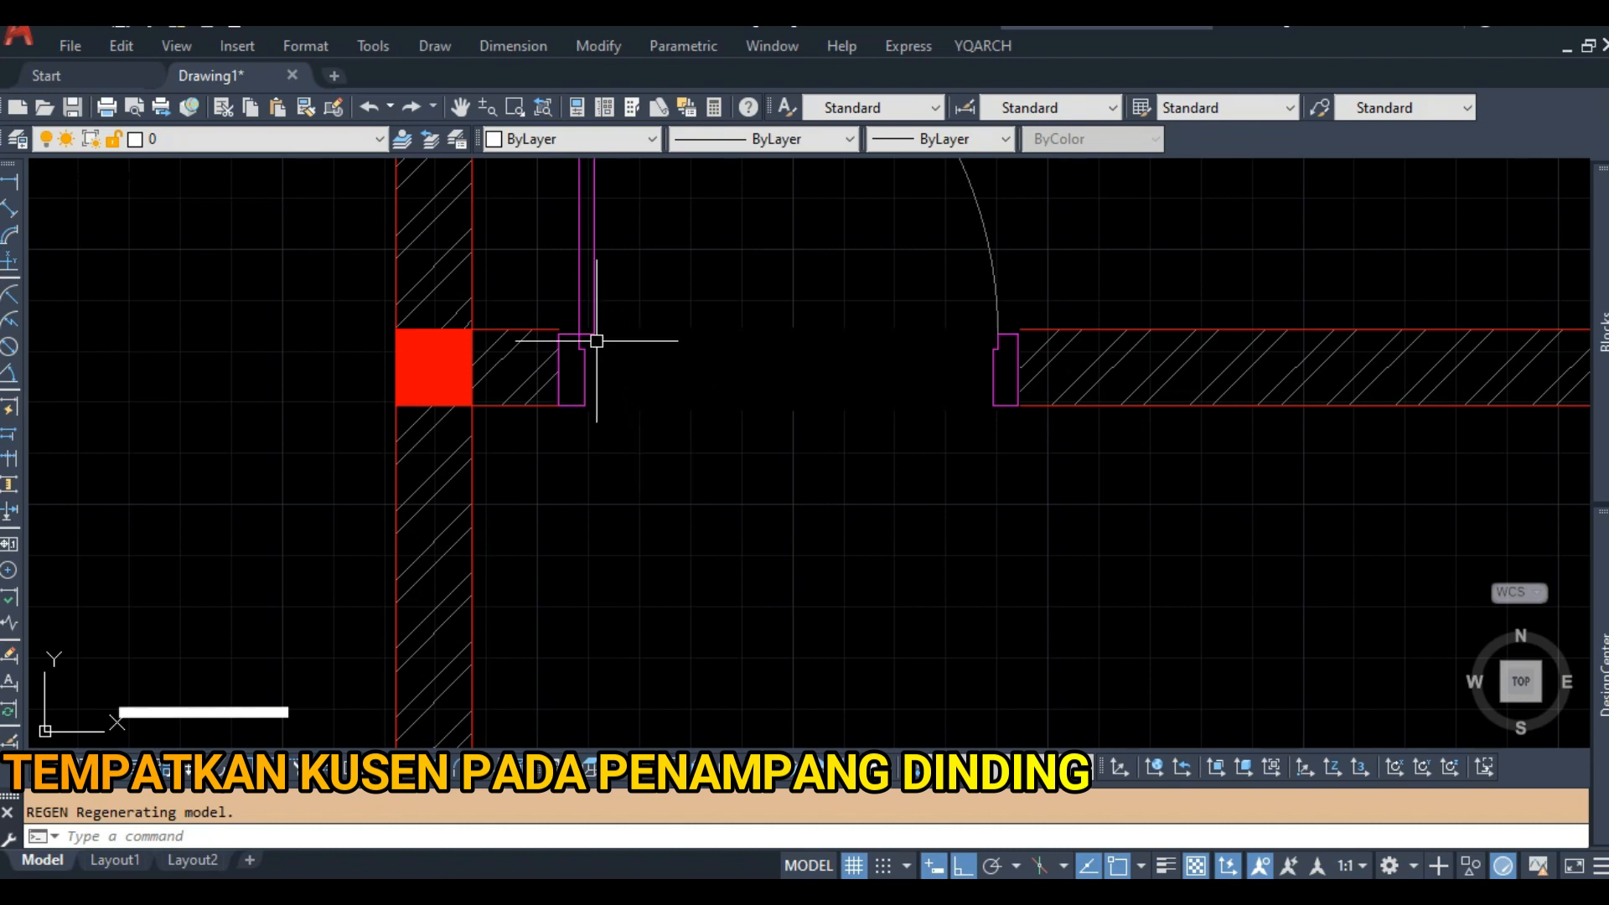
# Open the door block P1 in the block editor.
pyautogui.doubleClick(578, 323)
pyautogui.click(798, 598)
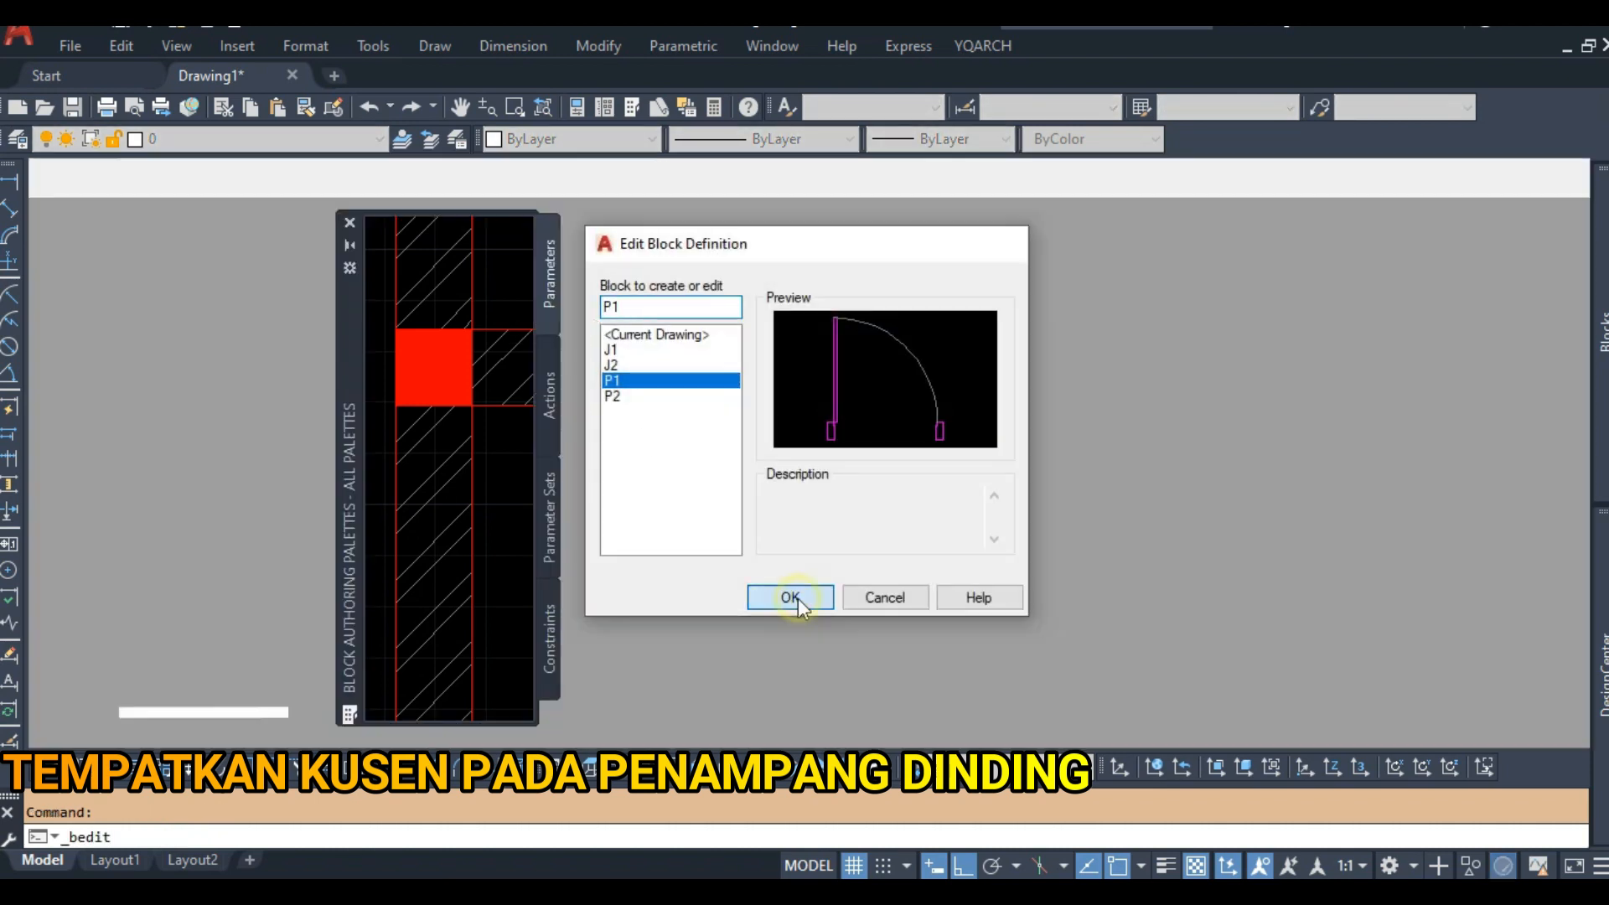
pyautogui.scroll(4, 876, 536)
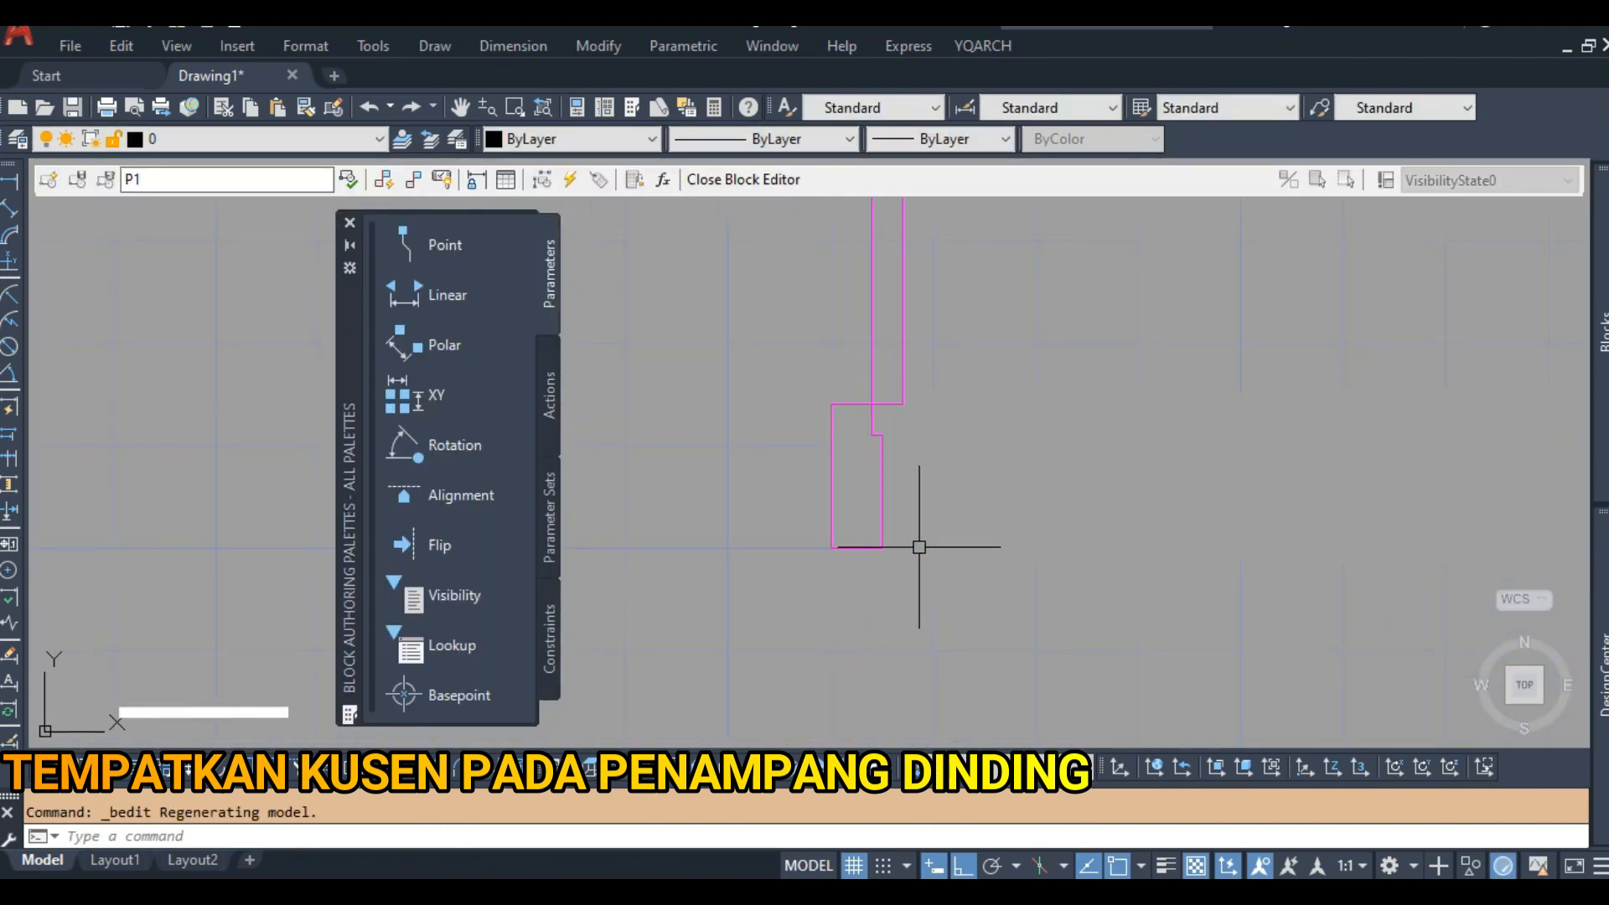
# Try to draw a 0.15-unit vertical line from the lower outer corner of P1's left jamb, and erase it.
pyautogui.write('l')
pyautogui.press('Return')
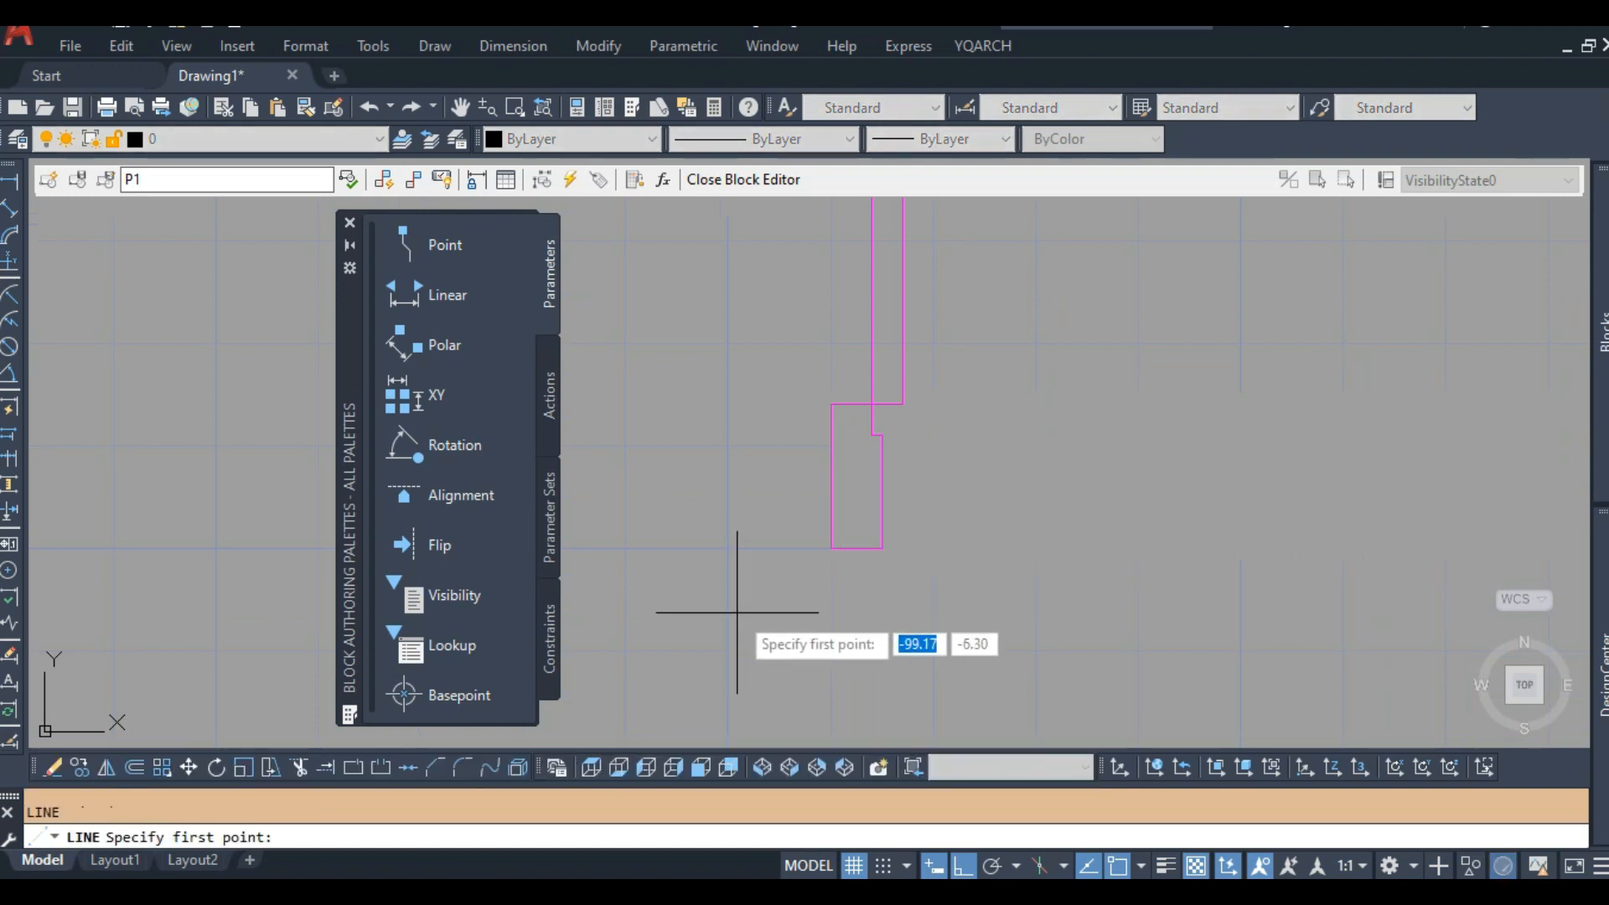
pyautogui.click(733, 635)
pyautogui.press('Escape')
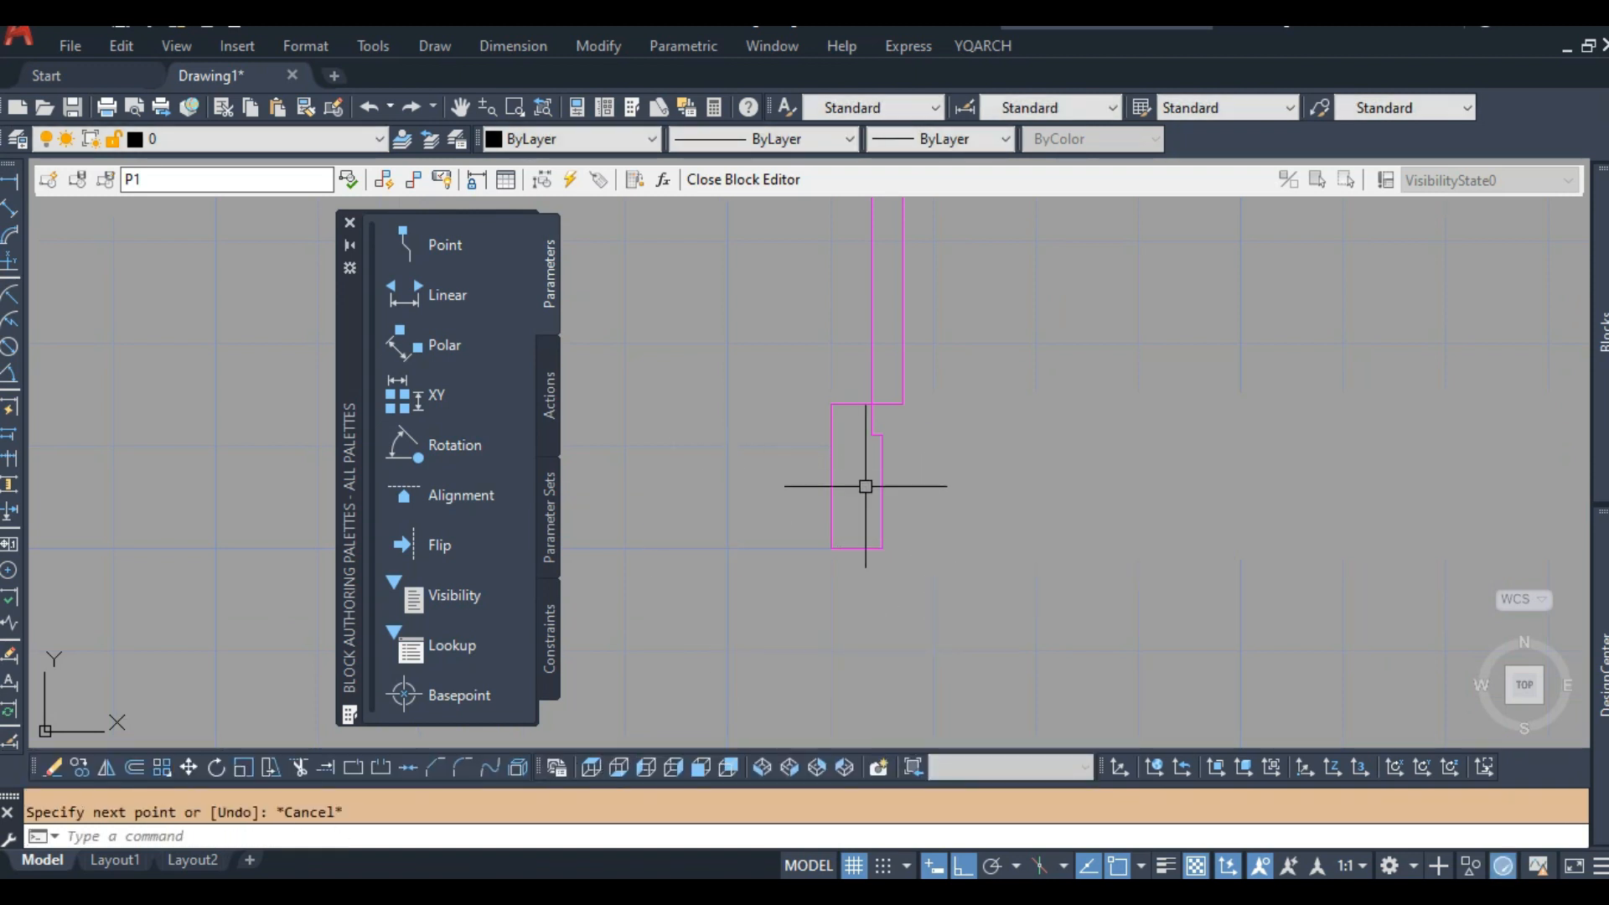
pyautogui.press('Return')
pyautogui.click(831, 549)
pyautogui.write('.15')
pyautogui.press('Return')
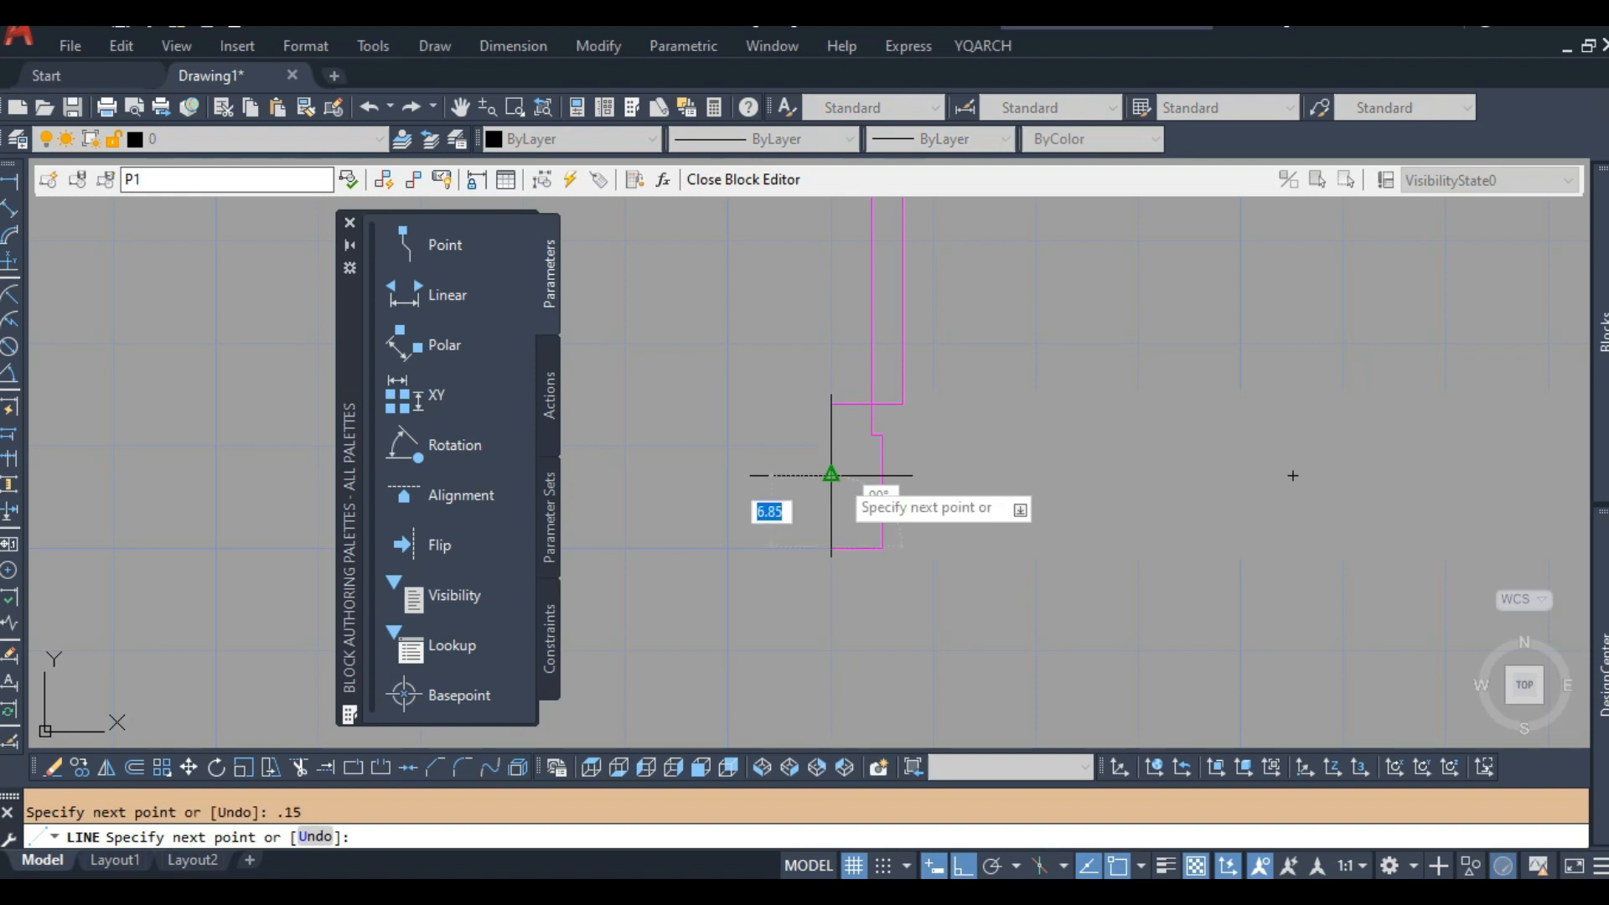
pyautogui.press('Return')
pyautogui.click(818, 549)
pyautogui.write('E')
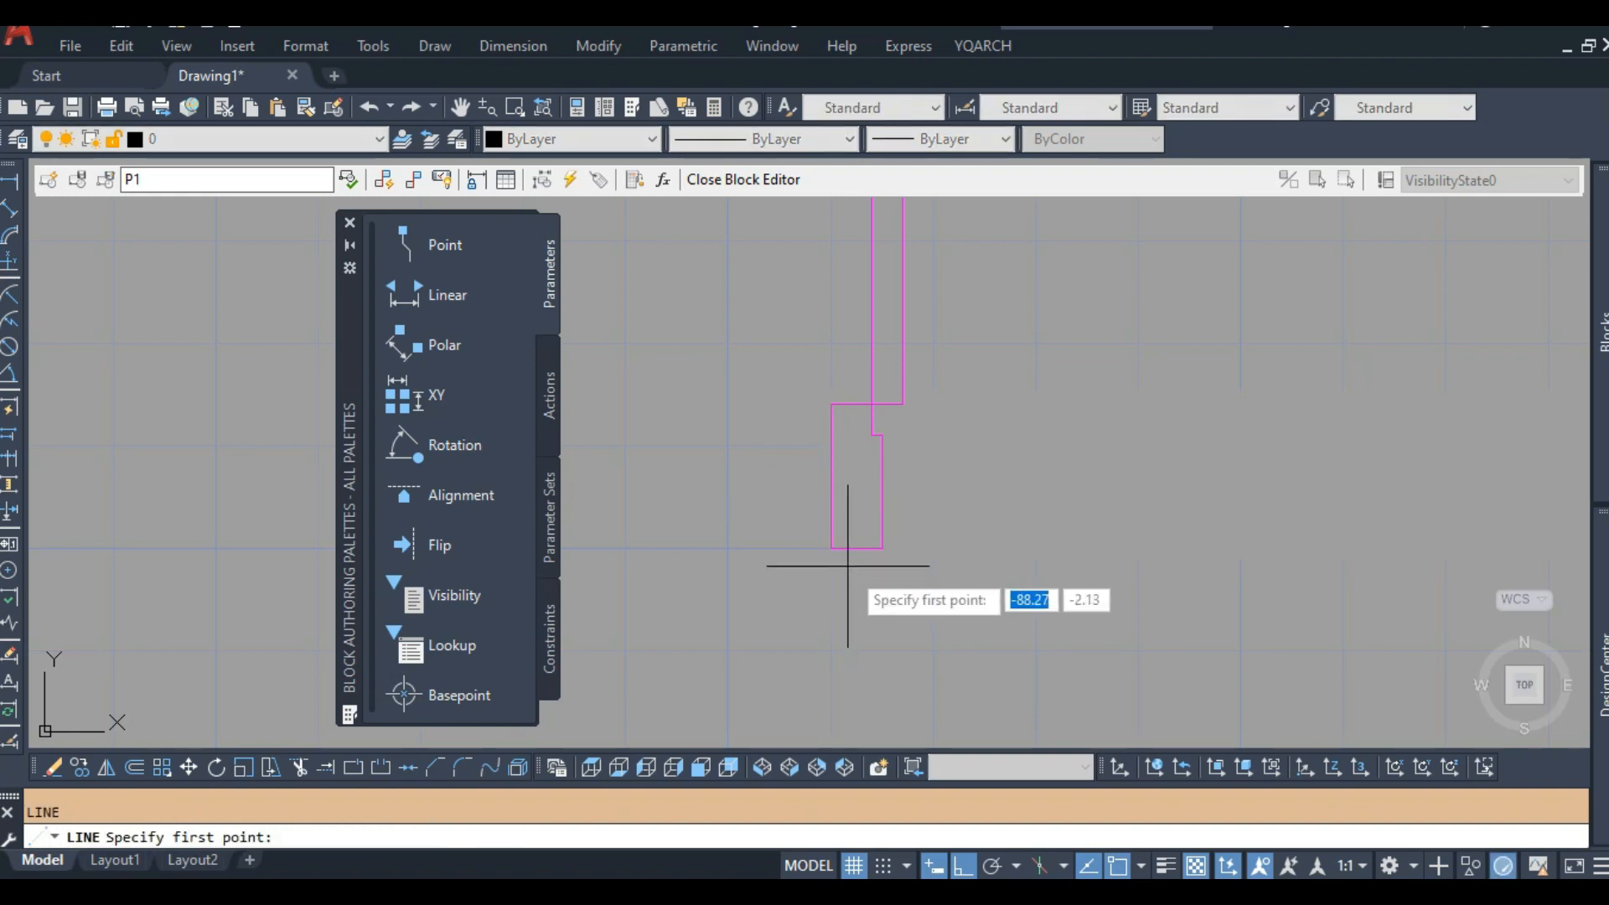
# Draw a 15-unit vertical line upward from the lower outer corner of P1's left jamb.
pyautogui.click(832, 549)
pyautogui.write('.15')
pyautogui.press('Return')
pyautogui.press('Return')
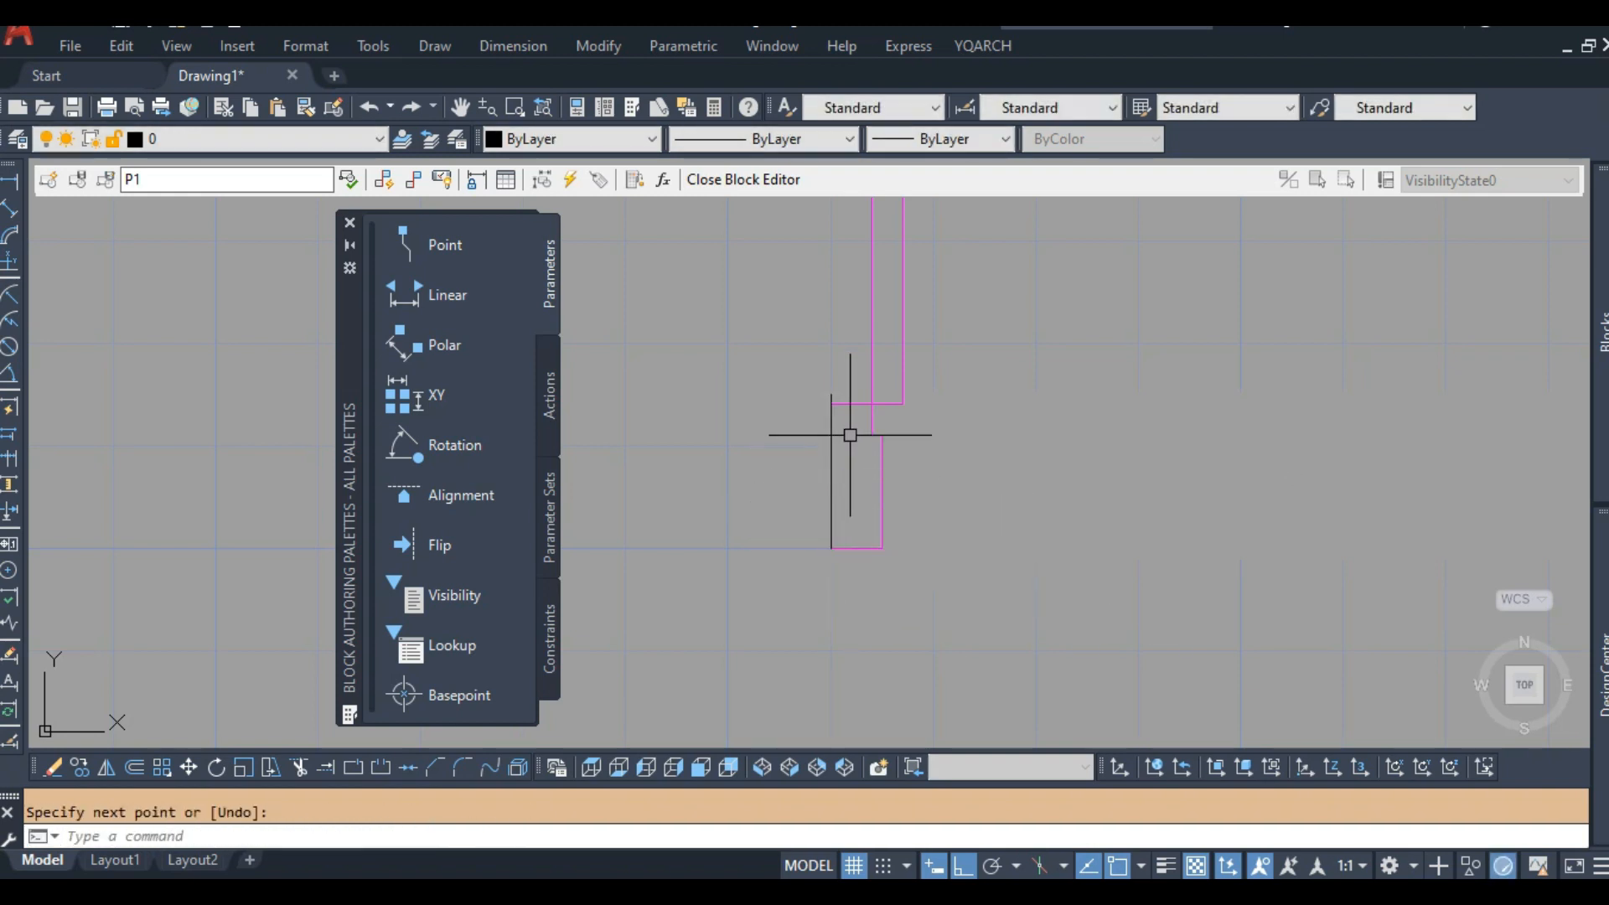
# Put the new vertical line on P1's left jamb on the DINDING layer.
pyautogui.write('MA')
pyautogui.press('Return')
pyautogui.press('Escape')
pyautogui.click(818, 389)
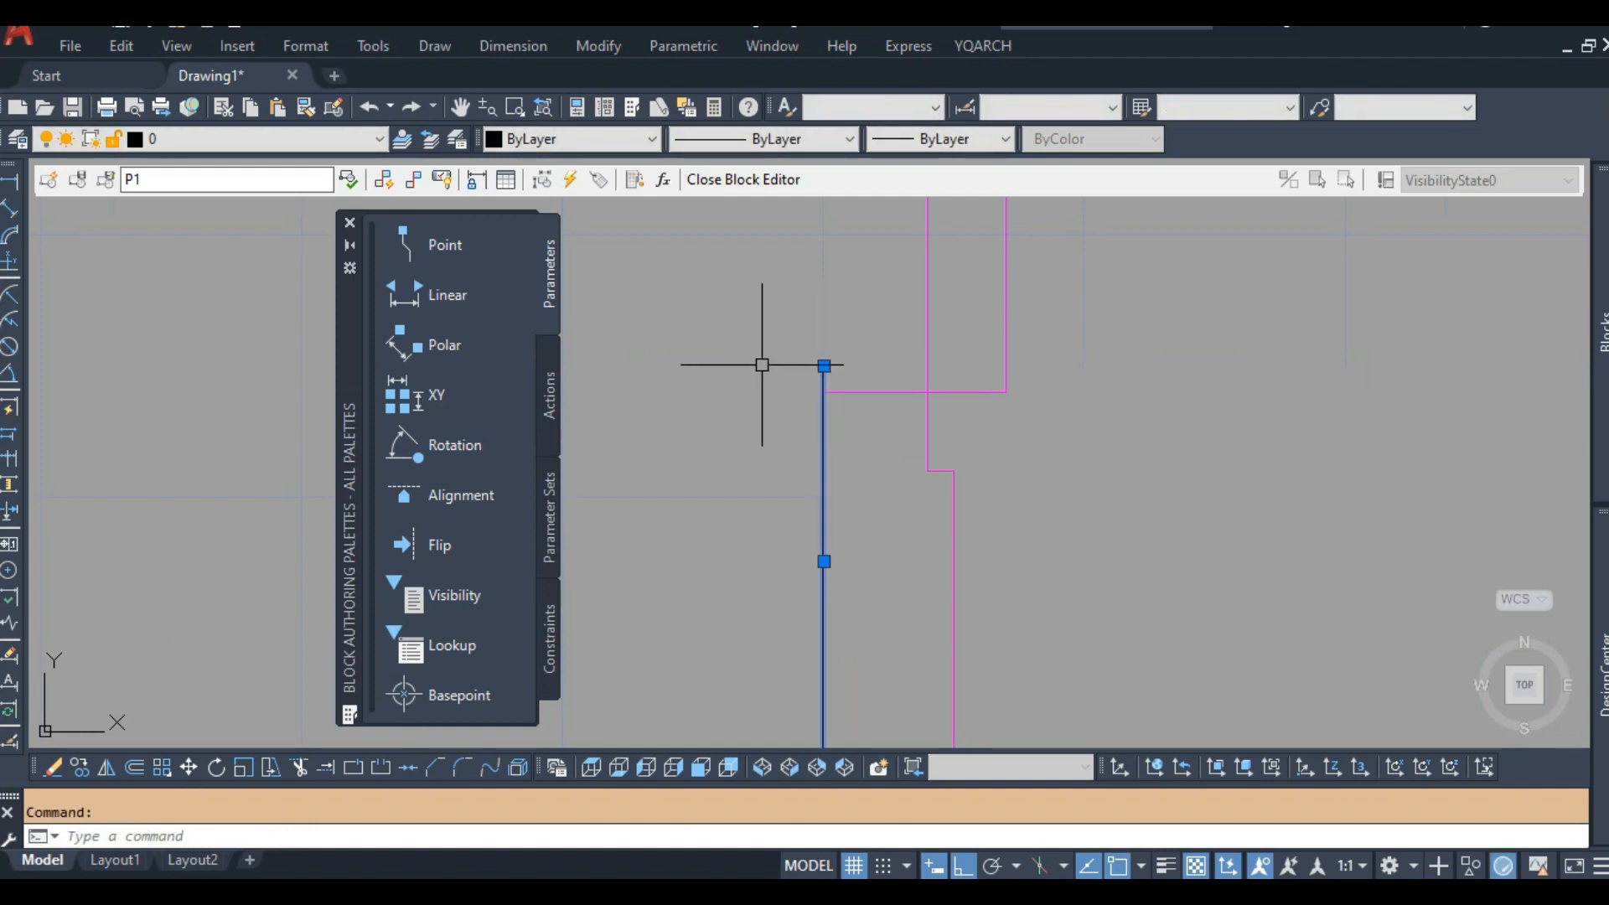
pyautogui.click(315, 144)
pyautogui.click(234, 202)
pyautogui.press('Escape')
# Copy the DINDING line from P1's left jamb to the lower outer corner of its right jamb.
pyautogui.write('C')
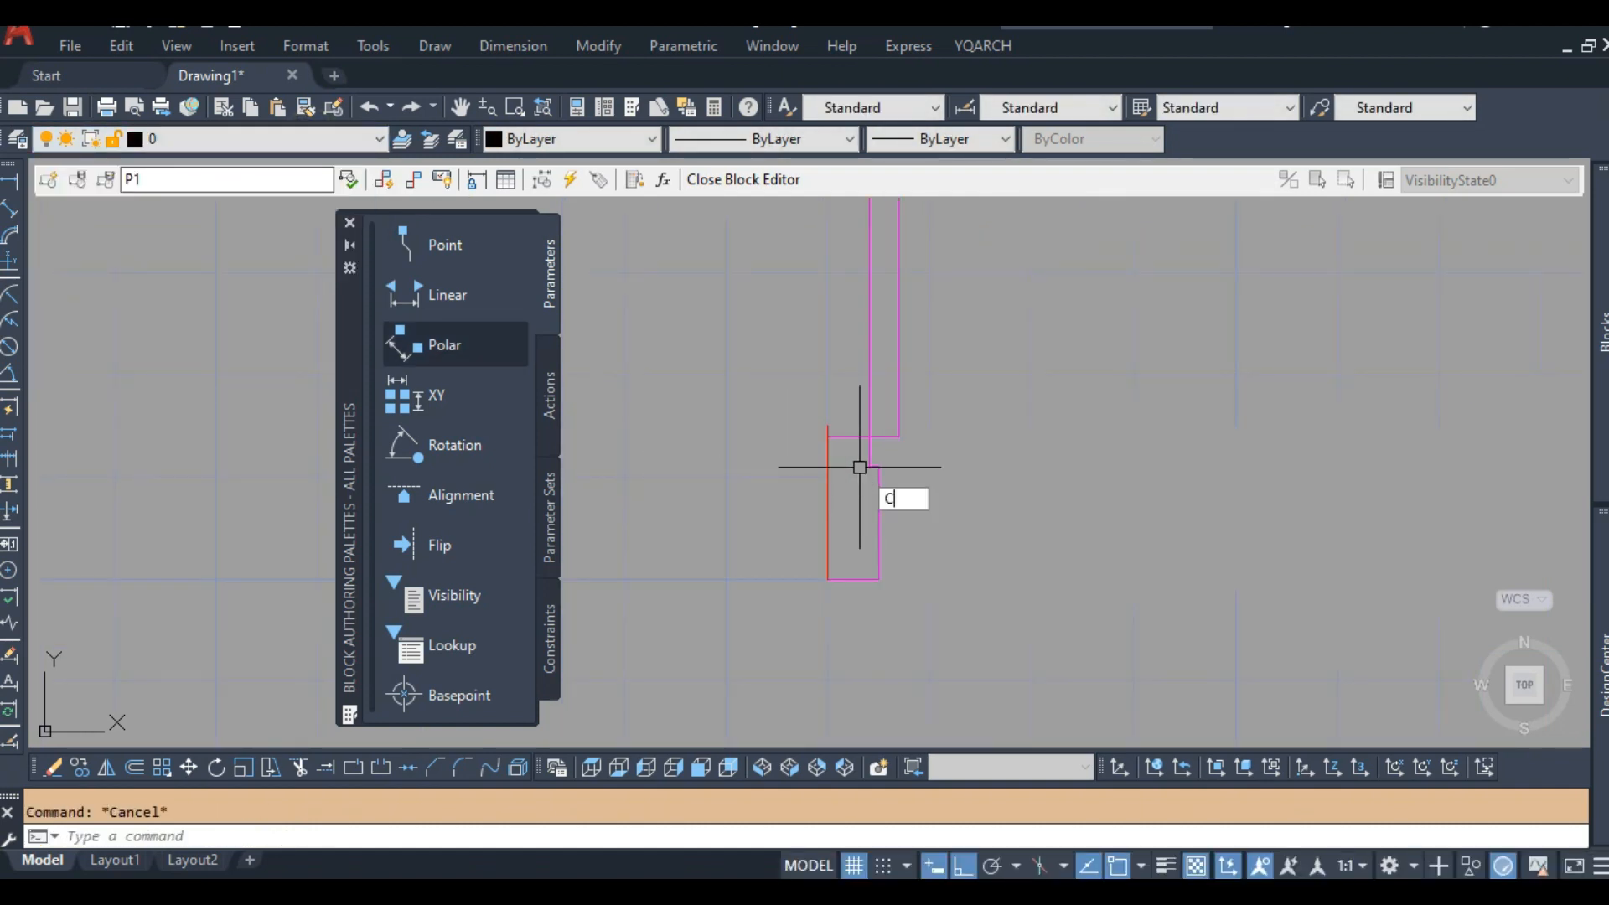
pyautogui.write('O')
pyautogui.press('Return')
pyautogui.scroll(5, 835, 448)
pyautogui.click(818, 394)
pyautogui.press('Return')
pyautogui.scroll(-6, 819, 396)
pyautogui.click(819, 526)
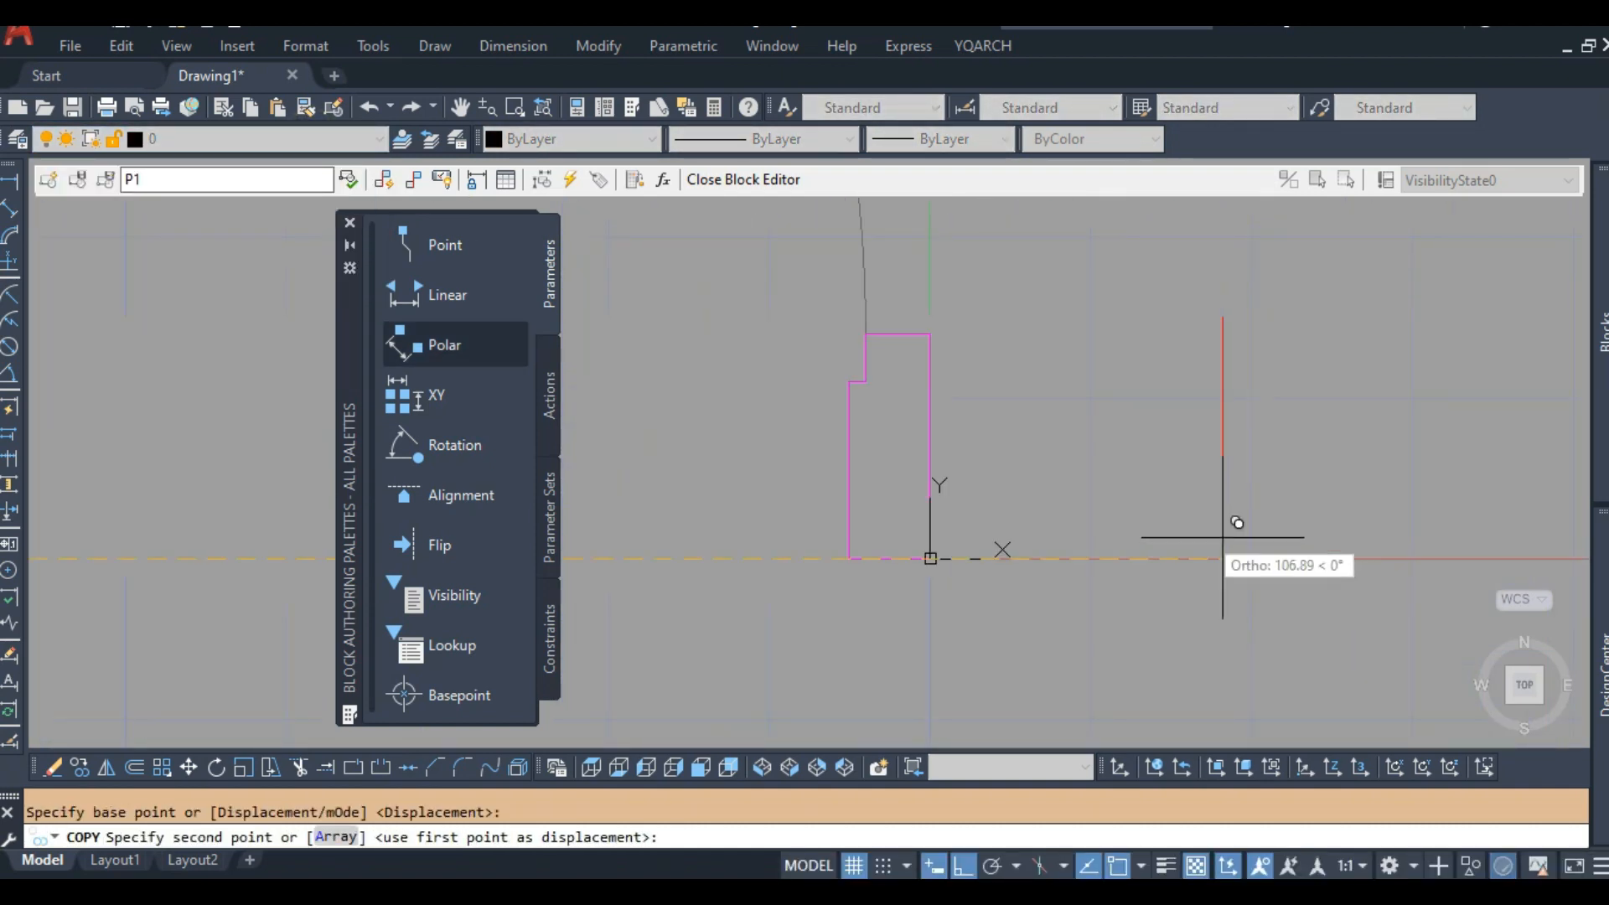
pyautogui.click(930, 557)
pyautogui.press('Return')
# Save the changes to P1 and open the smaller door block P2 in the block editor.
pyautogui.click(738, 179)
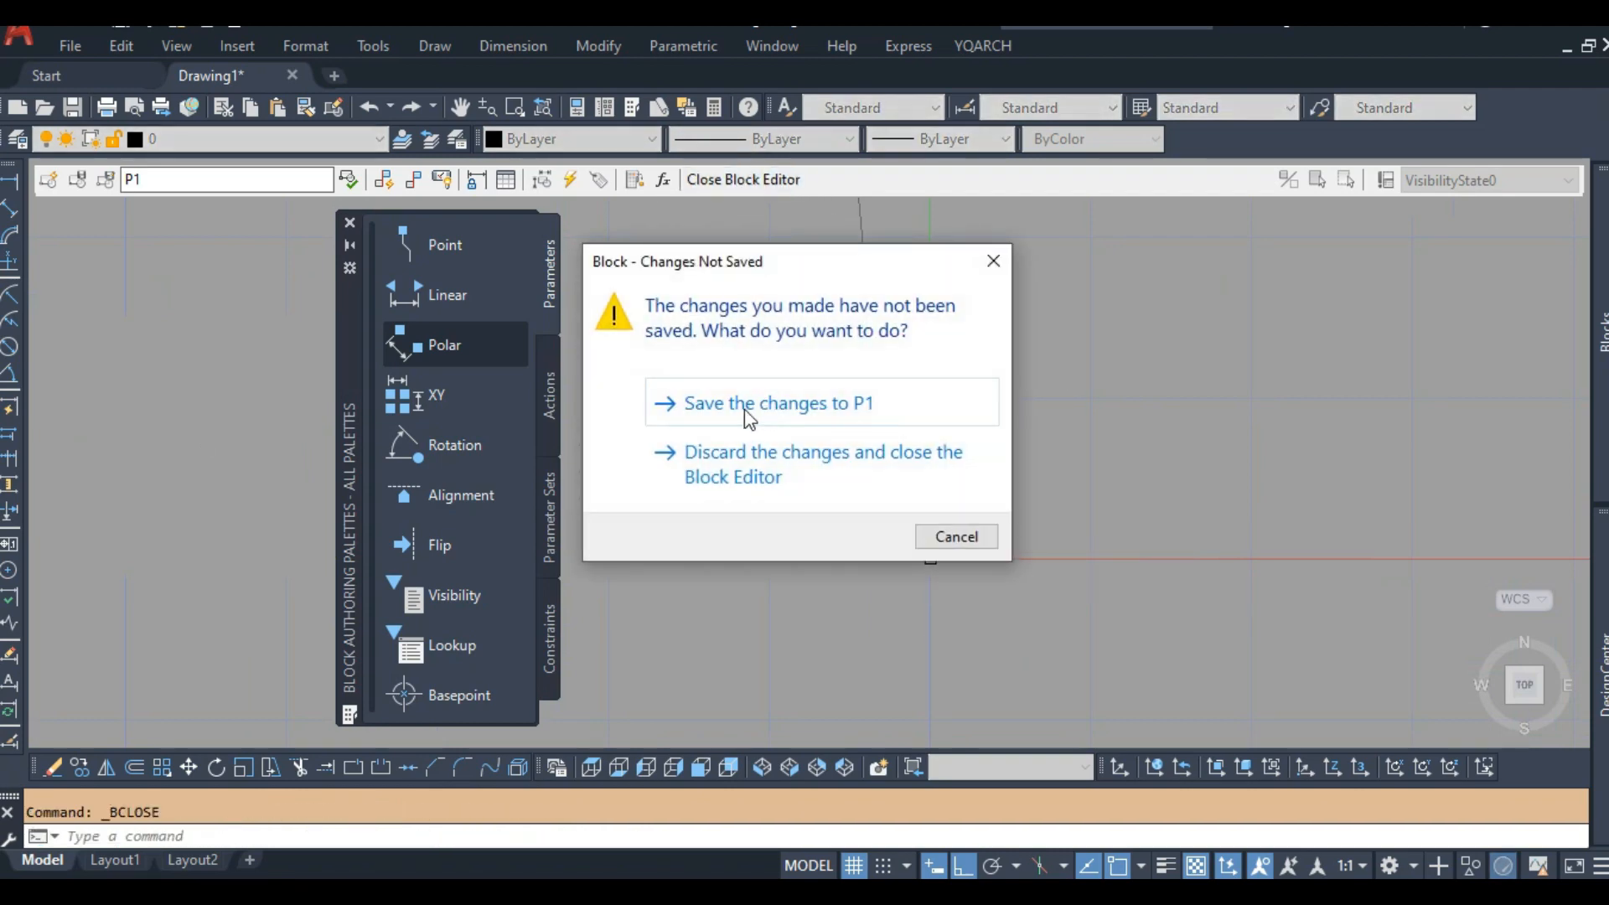
pyautogui.click(749, 411)
pyautogui.scroll(5, 851, 467)
pyautogui.scroll(-10, 610, 348)
pyautogui.scroll(4, 671, 406)
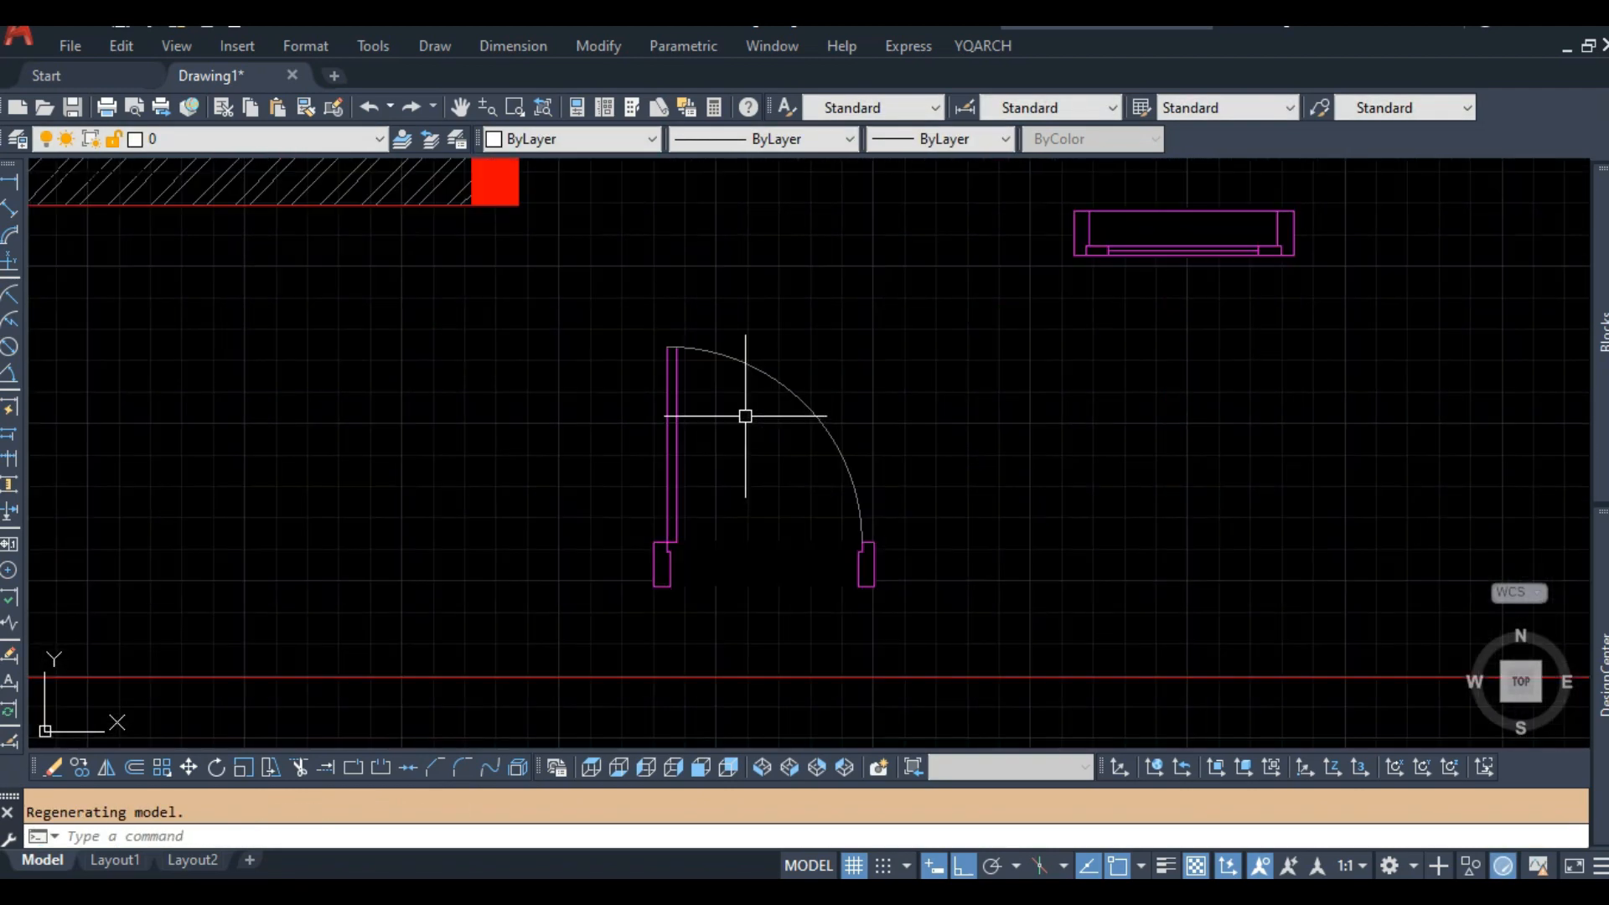
pyautogui.doubleClick(754, 373)
pyautogui.click(792, 595)
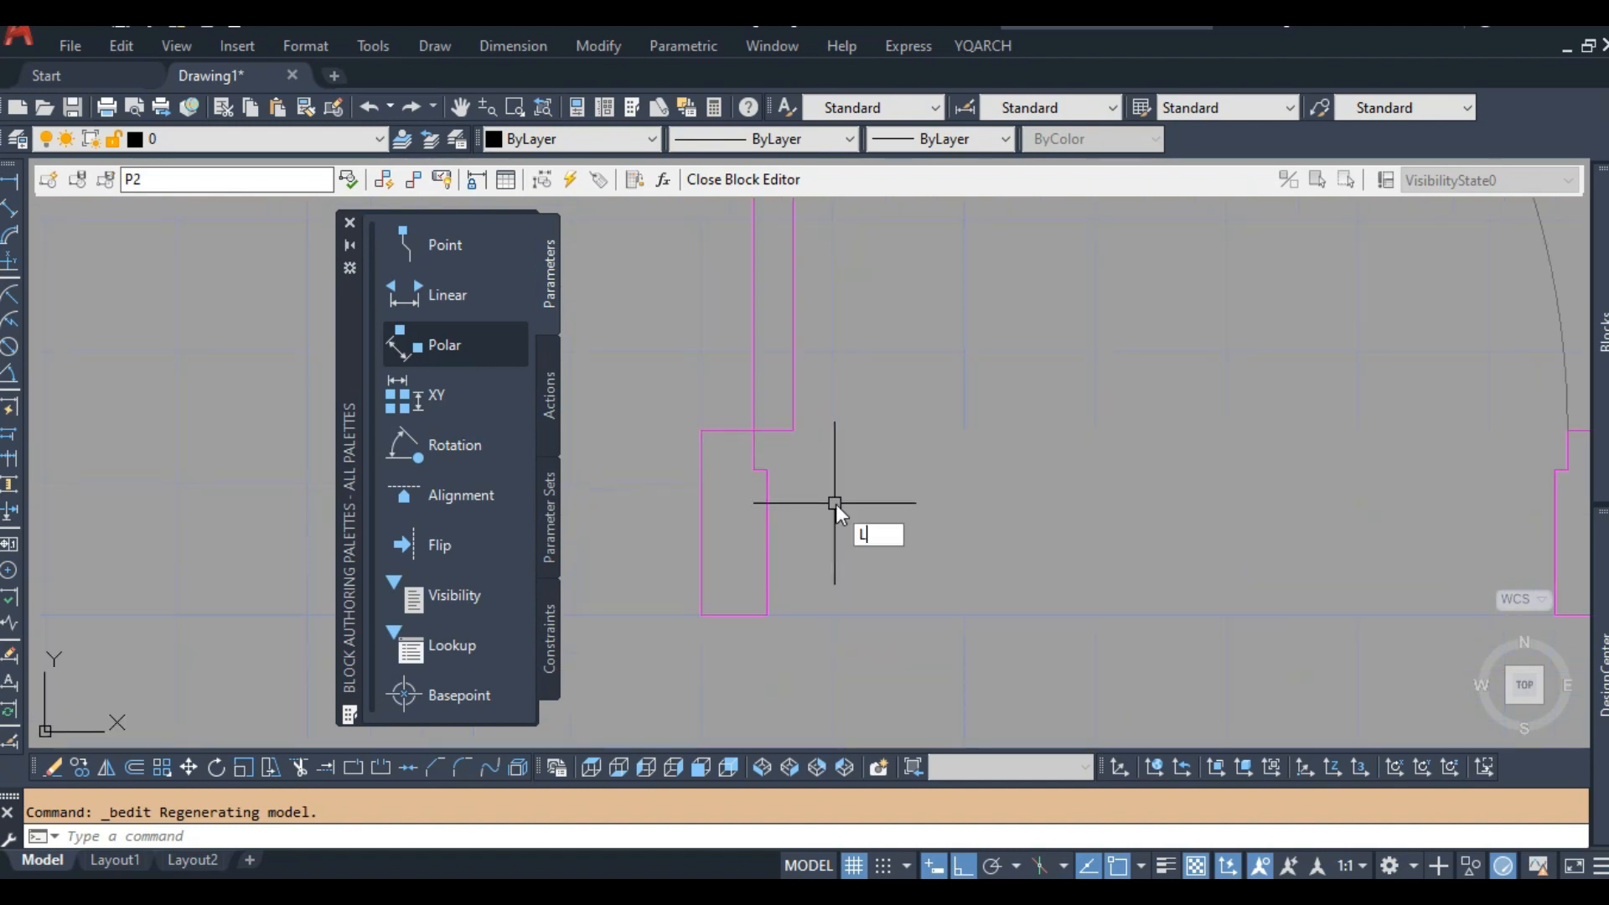
# Draw a 15-unit vertical line upward from the lower outer corner of P2's left jamb.
pyautogui.press('Return')
pyautogui.click(700, 614)
pyautogui.write('15')
pyautogui.press('Return')
pyautogui.press('Return')
pyautogui.scroll(-4, 722, 545)
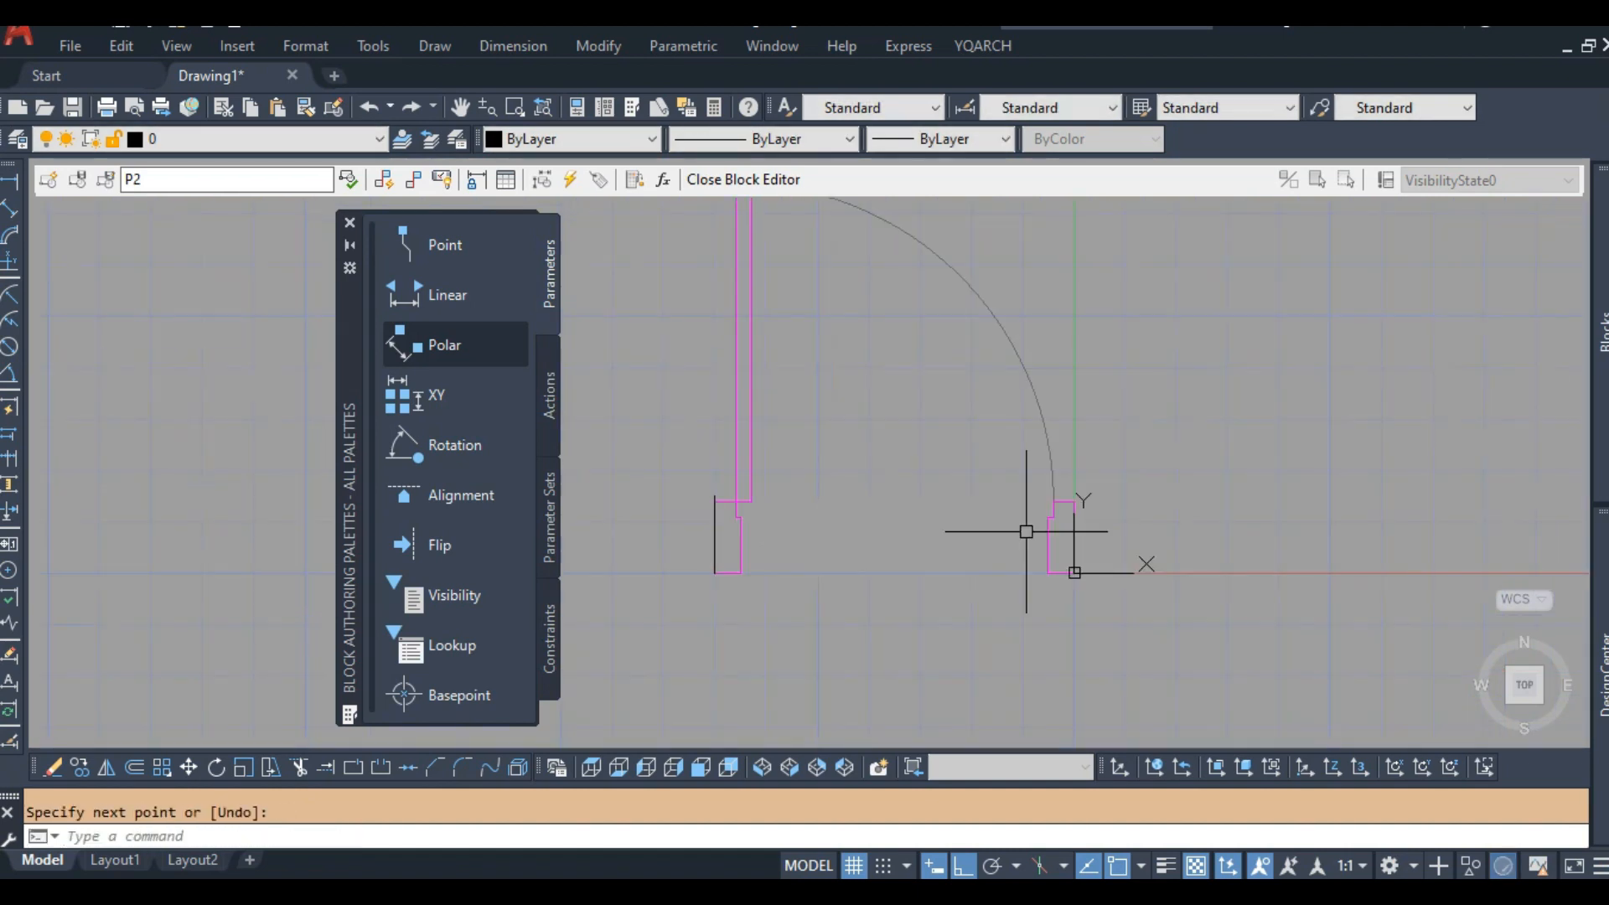
# Draw a matching 15-unit vertical line upward from the lower outer corner of P2's right jamb.
pyautogui.scroll(4, 1033, 569)
pyautogui.moveTo(1256, 553); pyautogui.dragTo(1092, 550, button='middle')
pyautogui.press('Return')
pyautogui.click(958, 549)
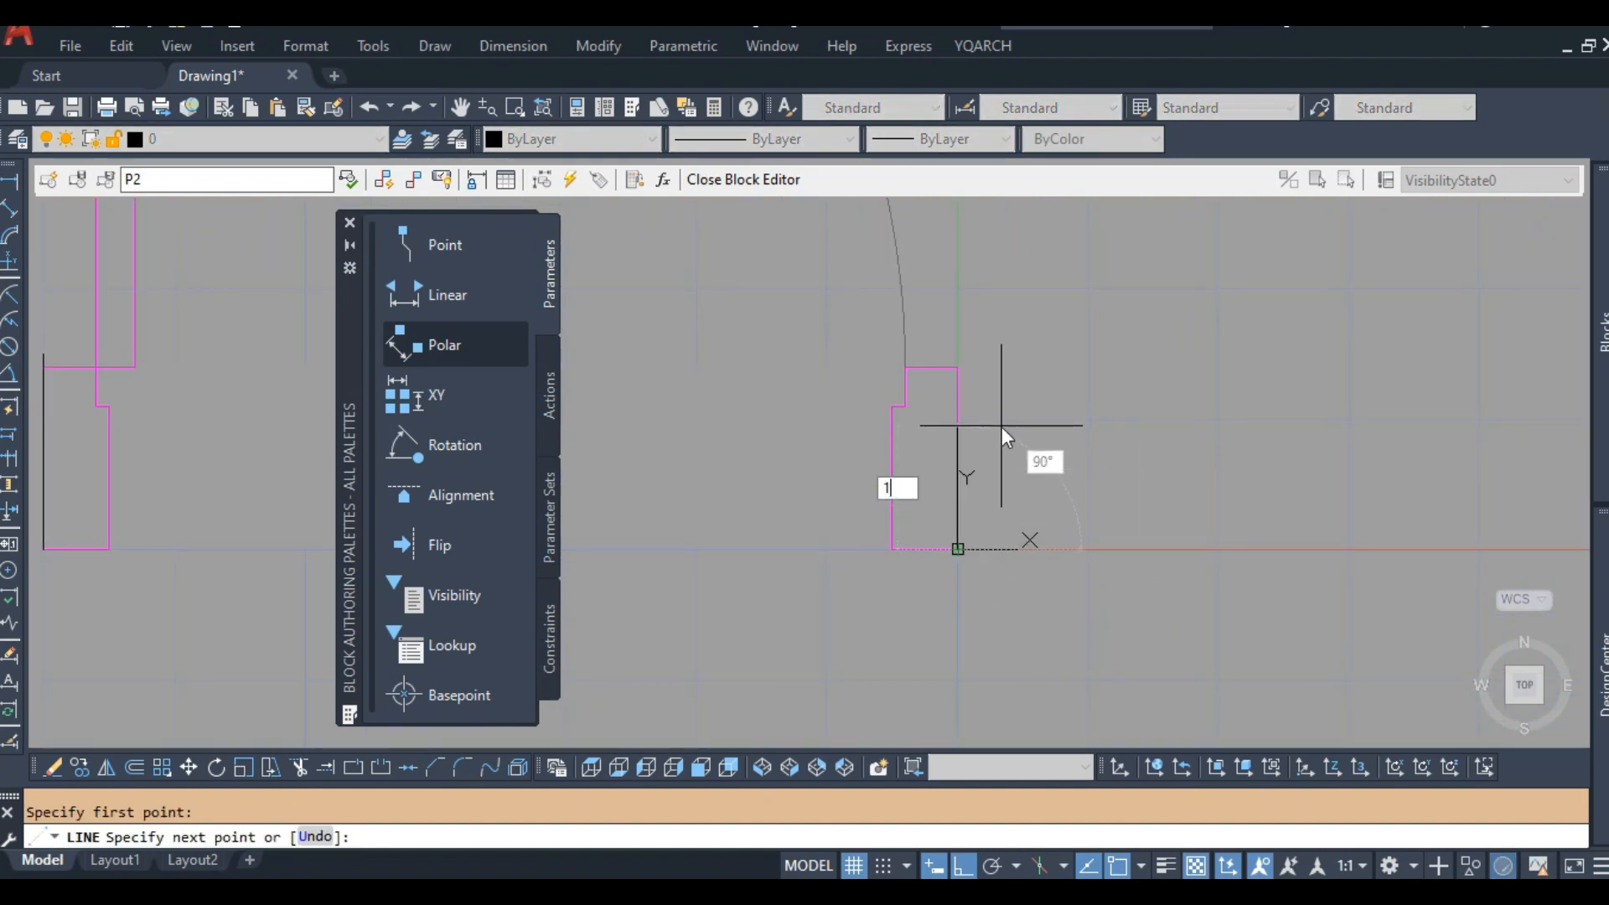
pyautogui.press('Return')
# Put both vertical jamb lines of P2 on the DINDING layer.
pyautogui.scroll(-2, 1001, 426)
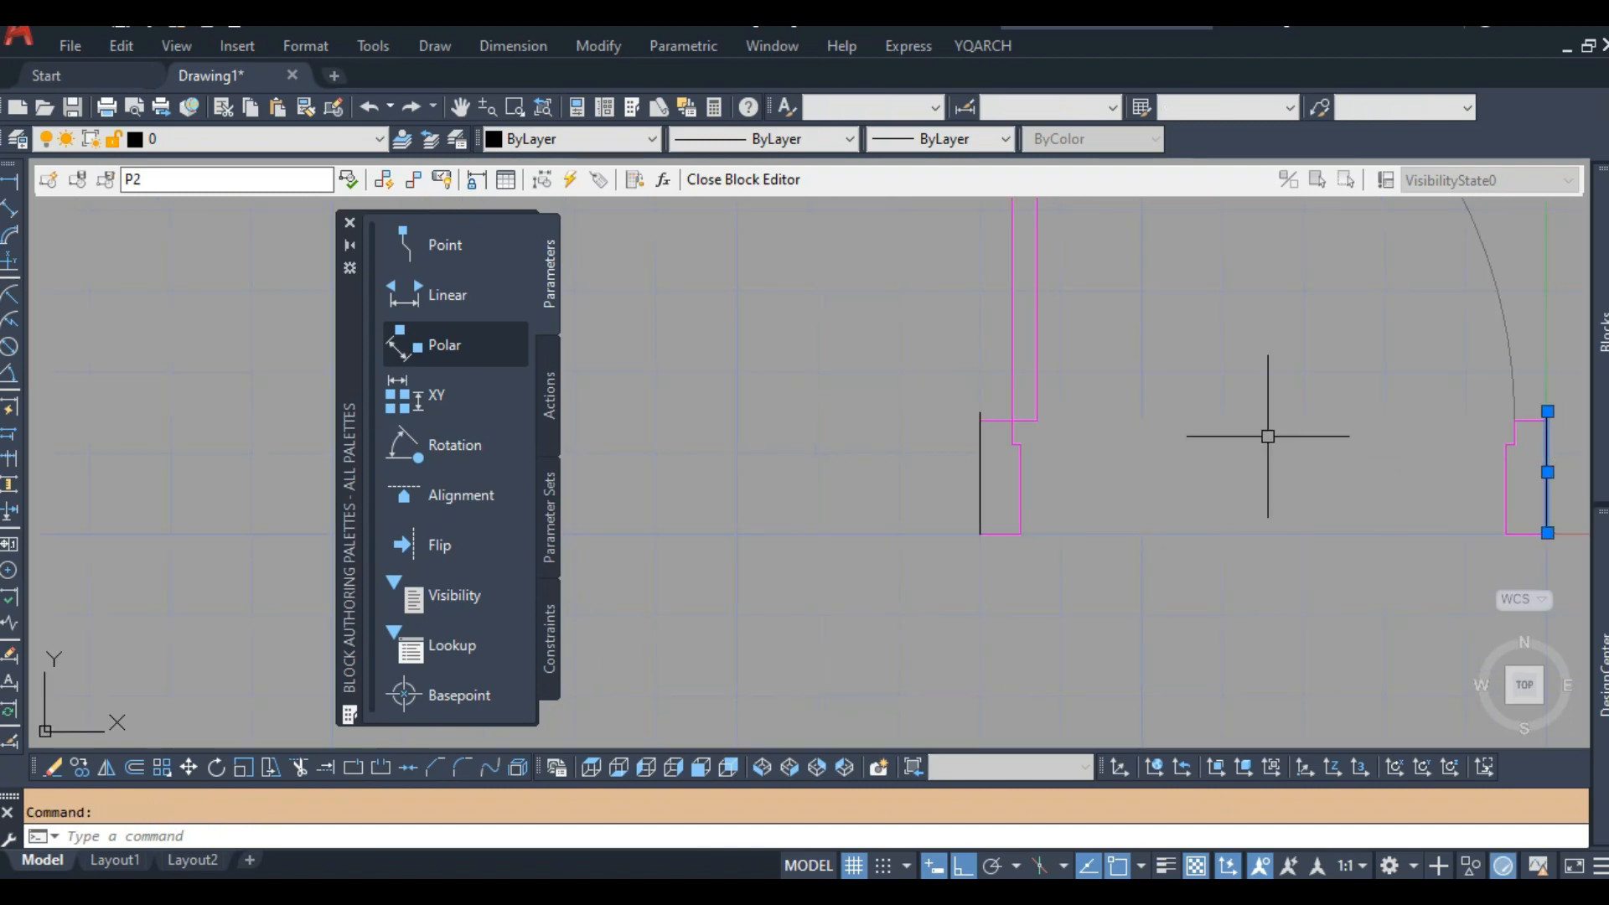
pyautogui.click(366, 144)
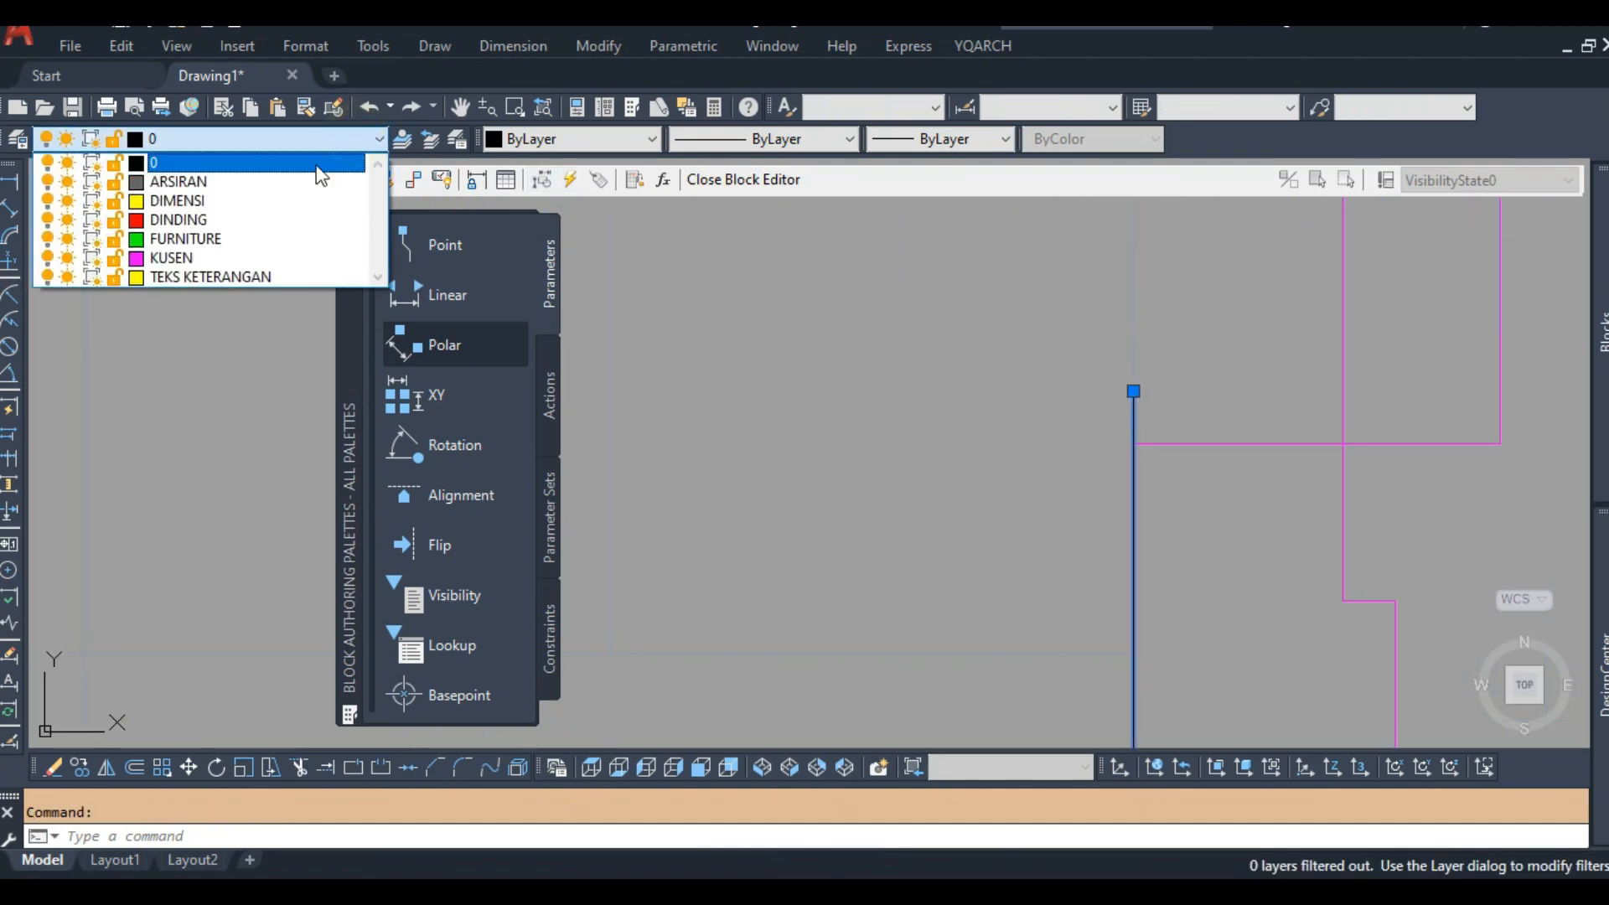
pyautogui.click(204, 221)
# Save the changes to P2 and close the block editor.
pyautogui.click(725, 182)
pyautogui.click(749, 415)
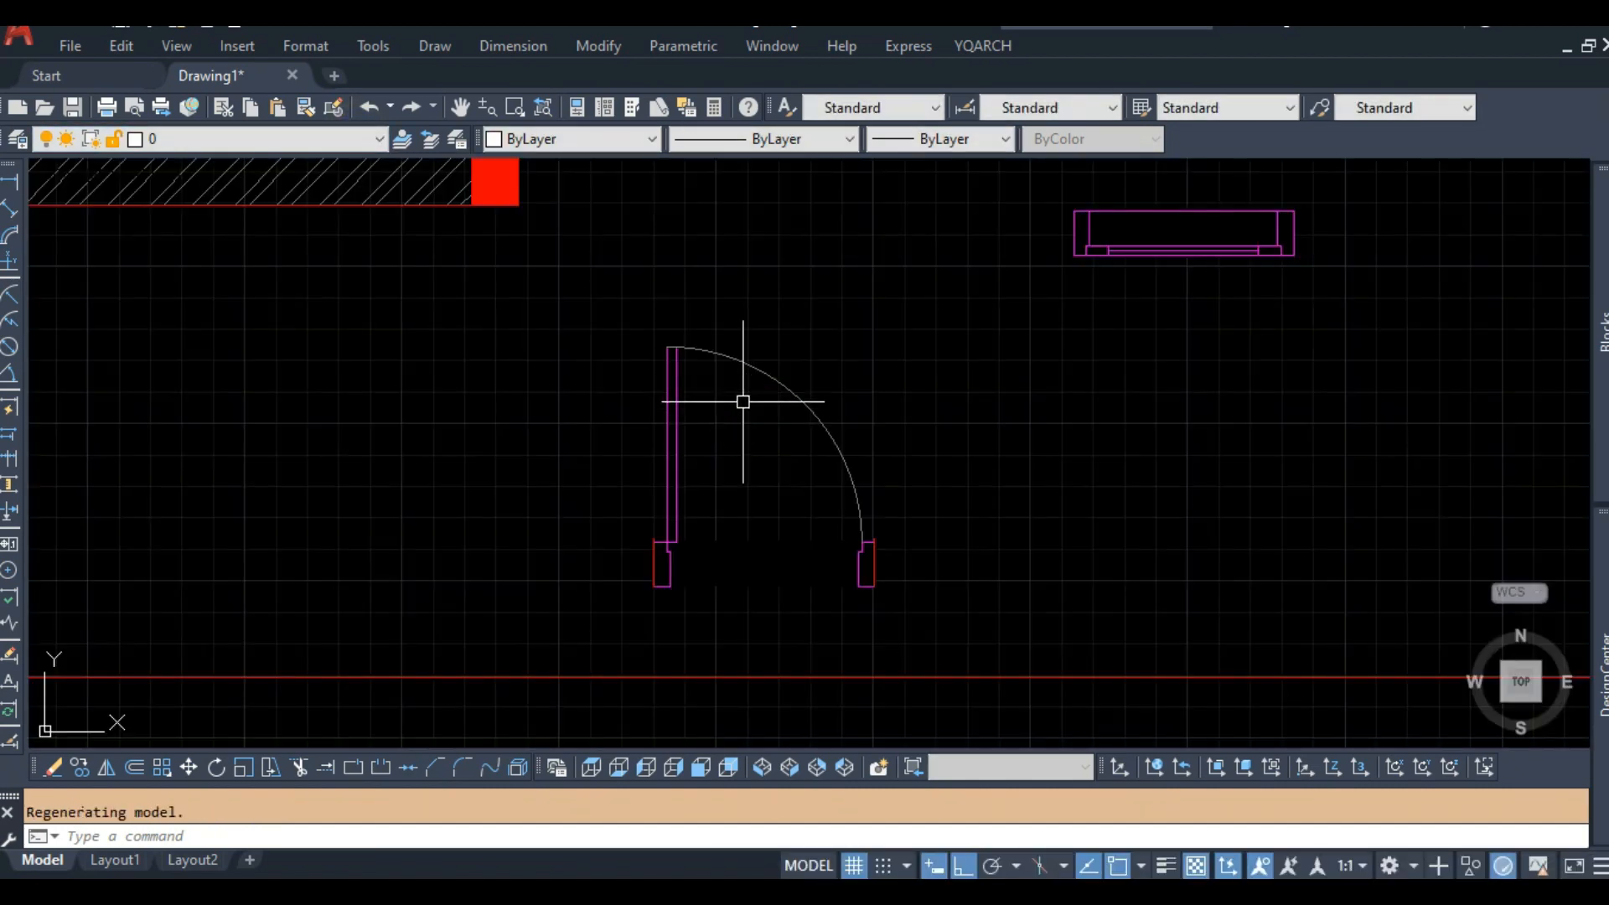
pyautogui.scroll(3, 743, 399)
pyautogui.scroll(5, 818, 535)
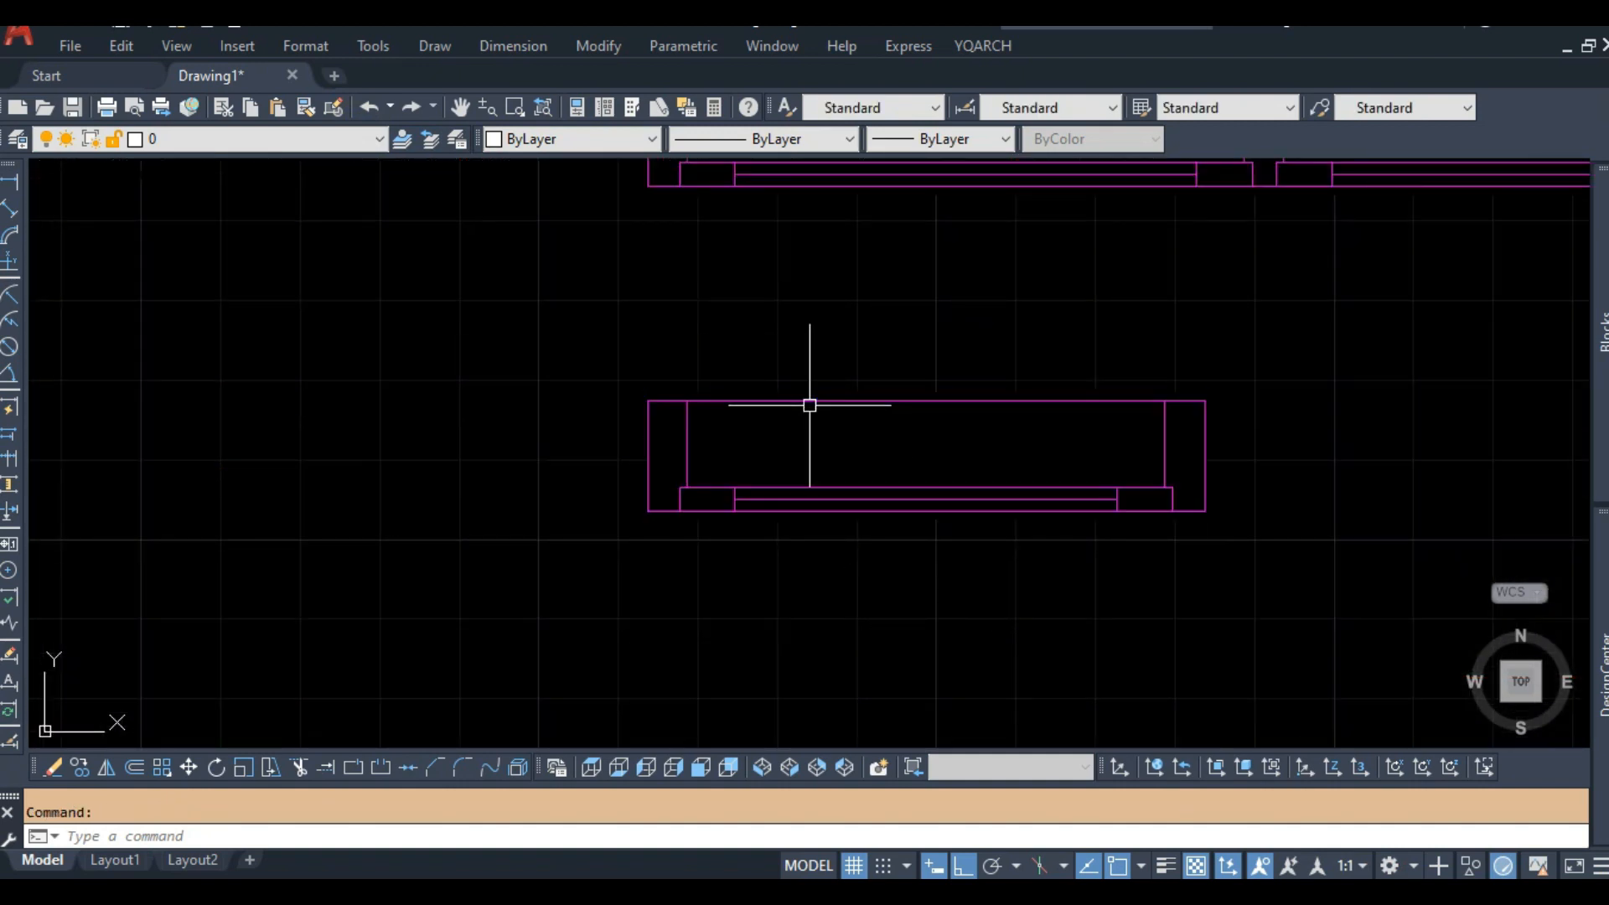
# Open block J2 for editing and draw a 15-unit vertical line downward from the window's upper left outer corner.
pyautogui.doubleClick(787, 406)
pyautogui.click(784, 594)
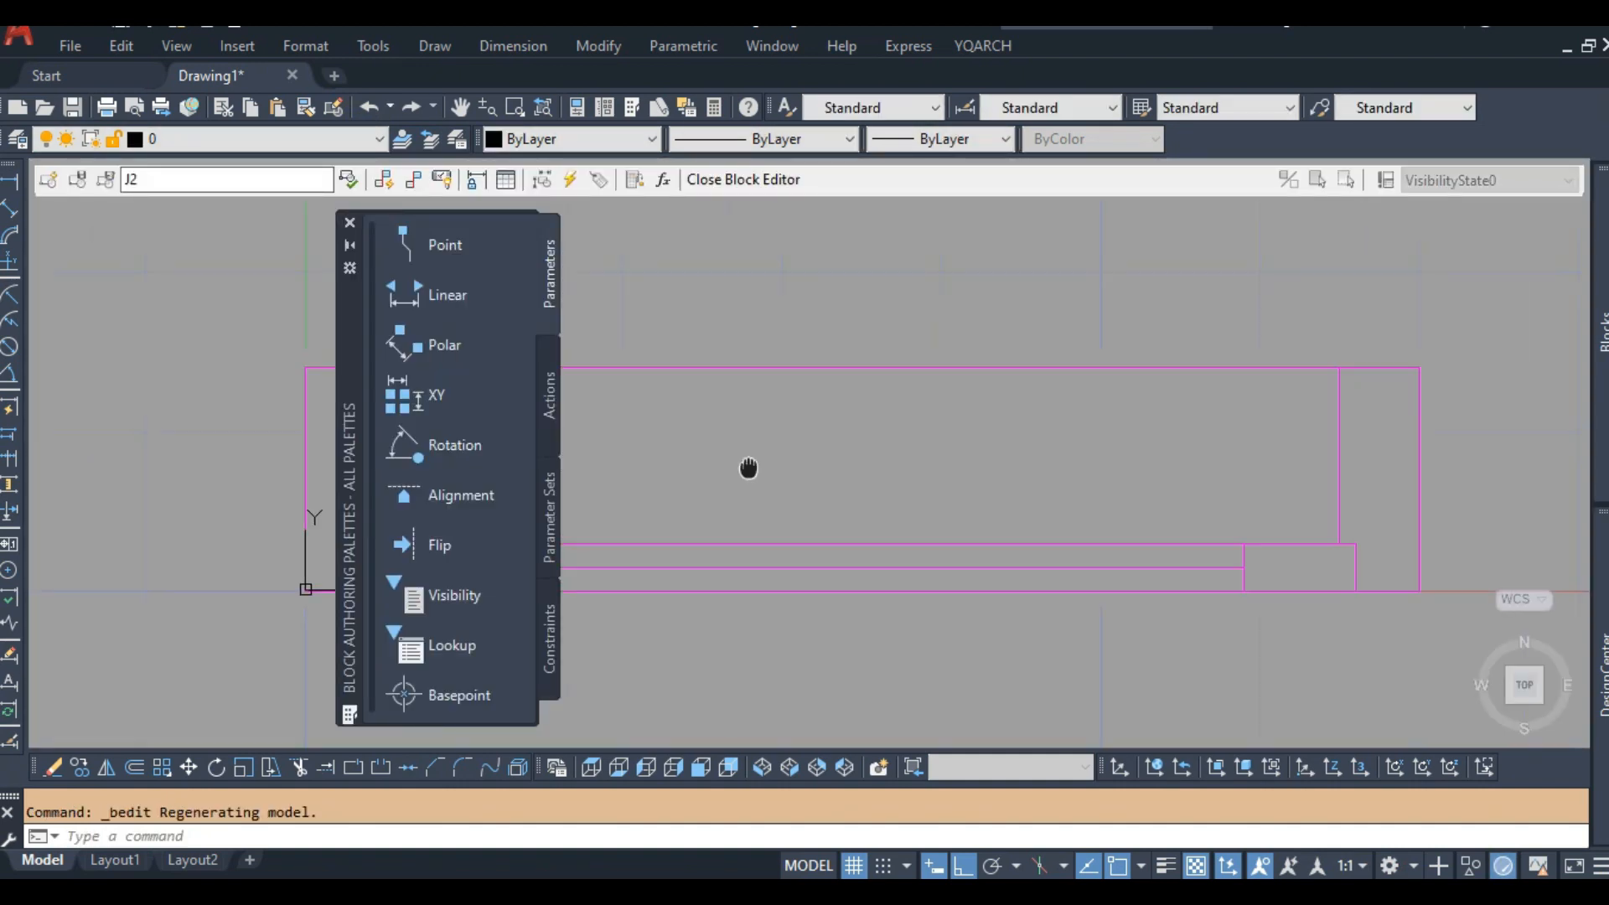
pyautogui.write('l')
pyautogui.press('Return')
pyautogui.scroll(2, 731, 417)
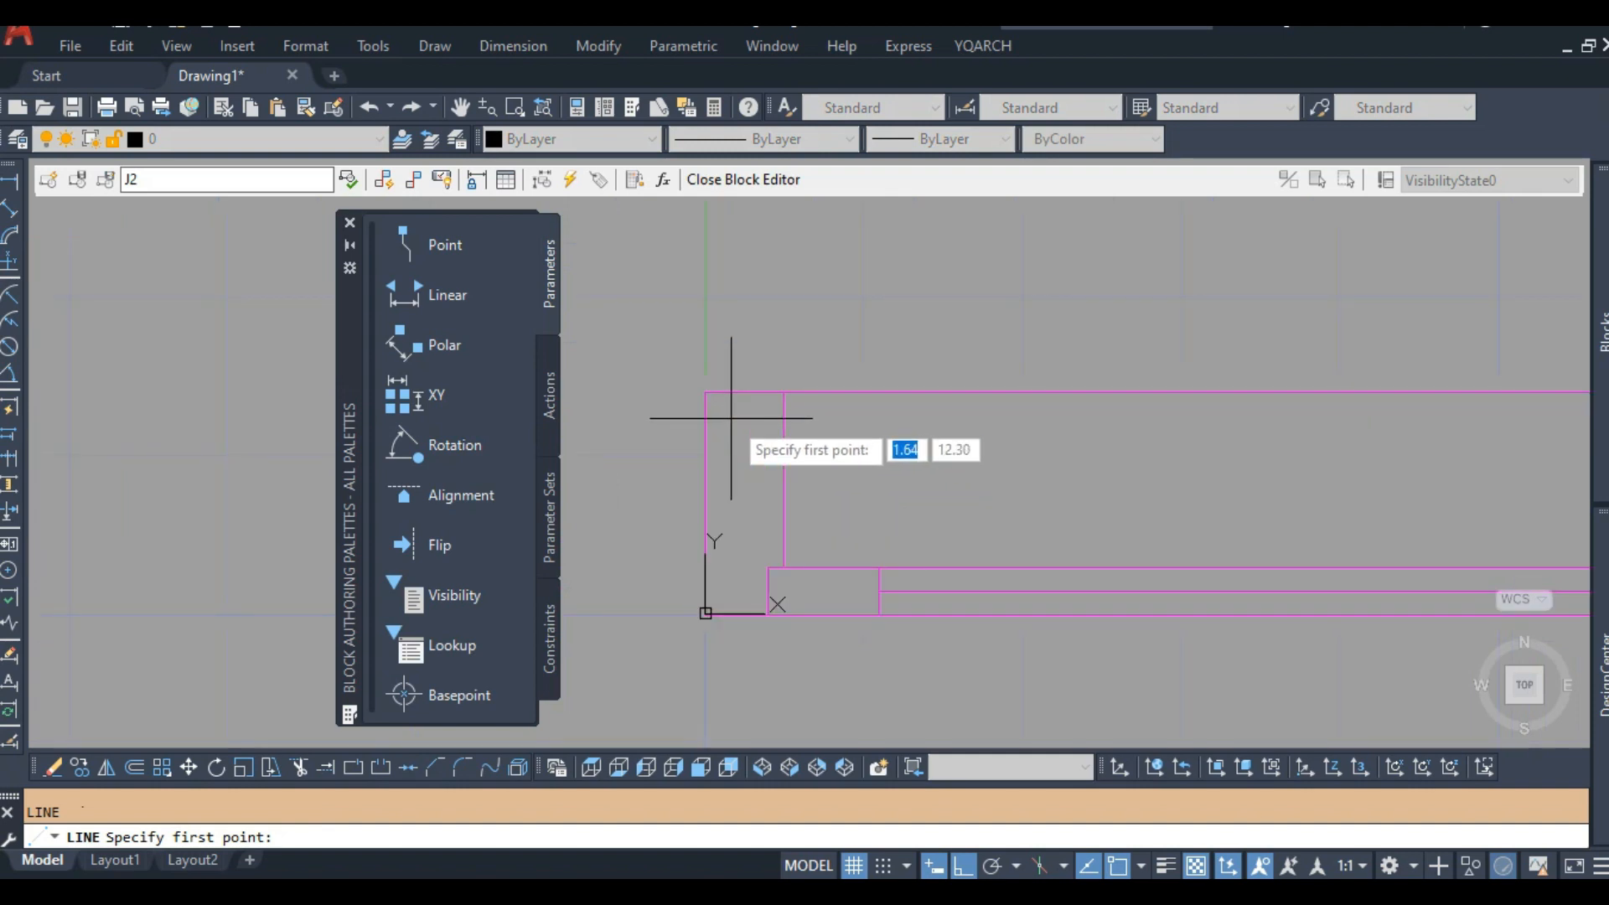
pyautogui.click(705, 392)
pyautogui.write('15')
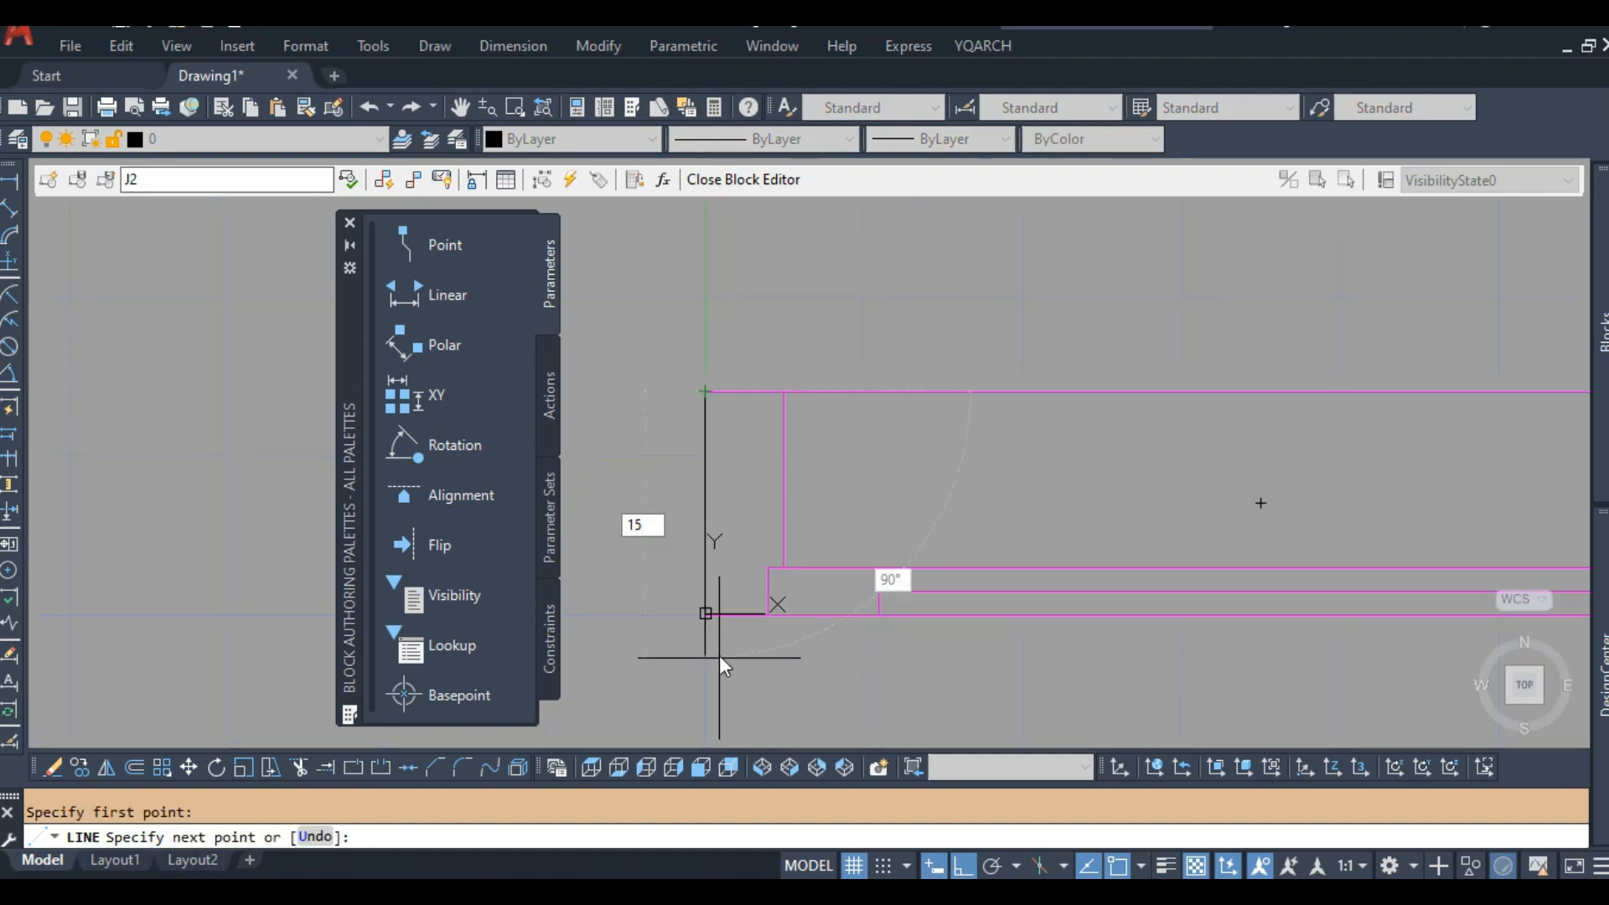
pyautogui.press('Return')
pyautogui.press('Return')
# Draw a matching vertical line downward from the upper right outer corner of window J2.
pyautogui.scroll(-3, 1257, 564)
pyautogui.moveTo(1360, 564); pyautogui.dragTo(842, 529, button='middle')
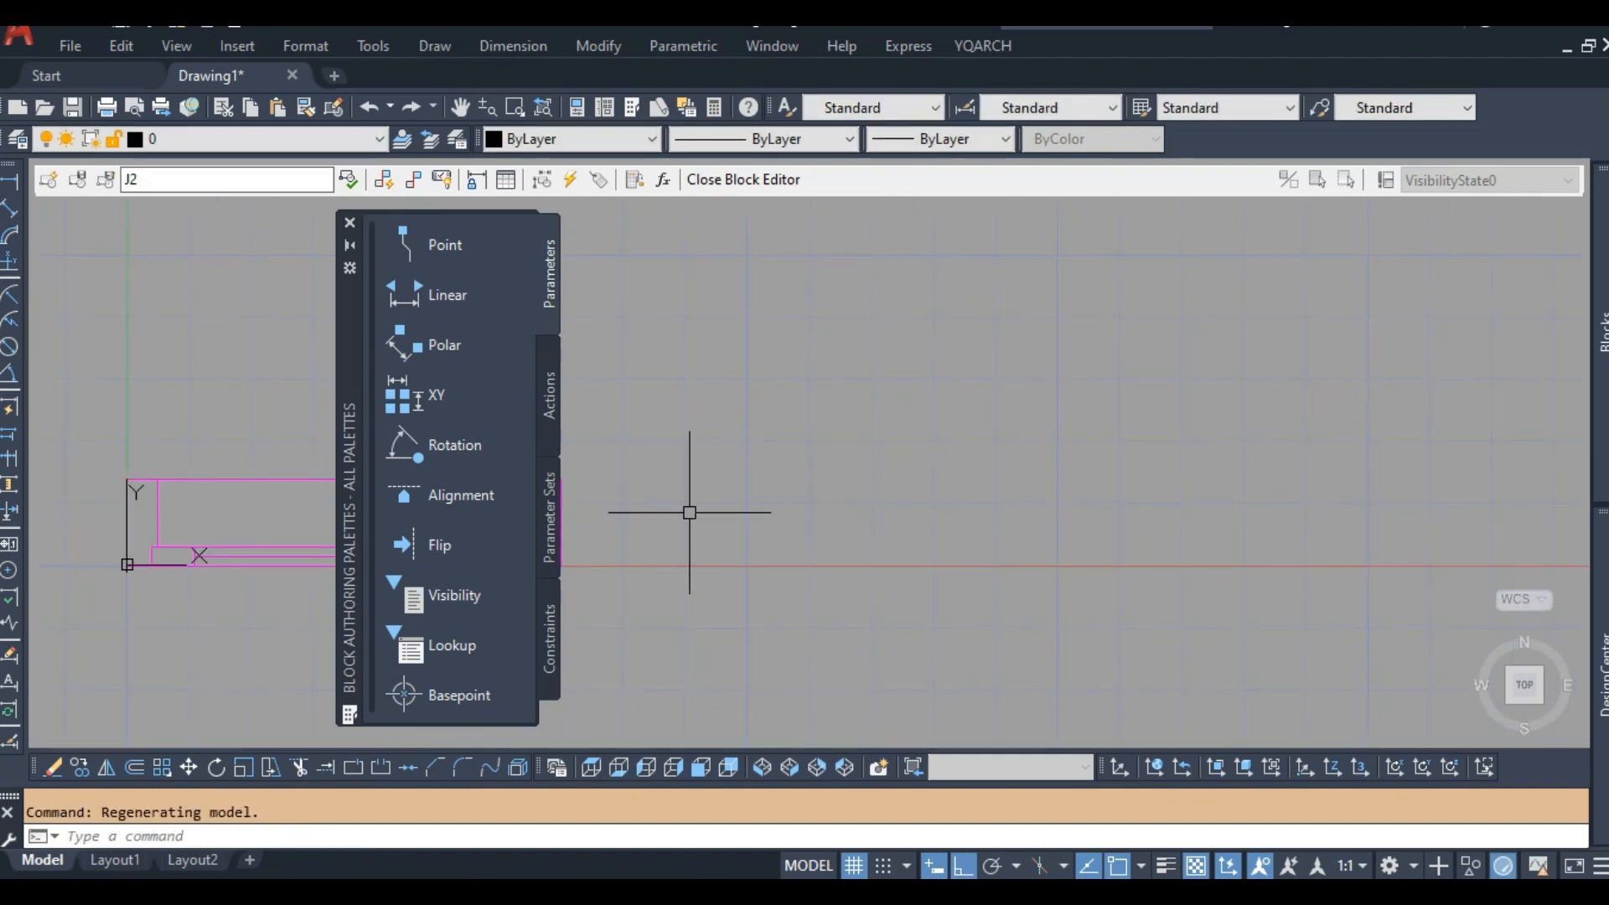
pyautogui.moveTo(568, 510); pyautogui.dragTo(939, 508, button='middle')
pyautogui.scroll(3, 938, 507)
pyautogui.write('l')
pyautogui.press('Return')
pyautogui.click(932, 427)
pyautogui.moveTo(960, 689); pyautogui.dragTo(1000, 583, button='middle')
pyautogui.write('1')
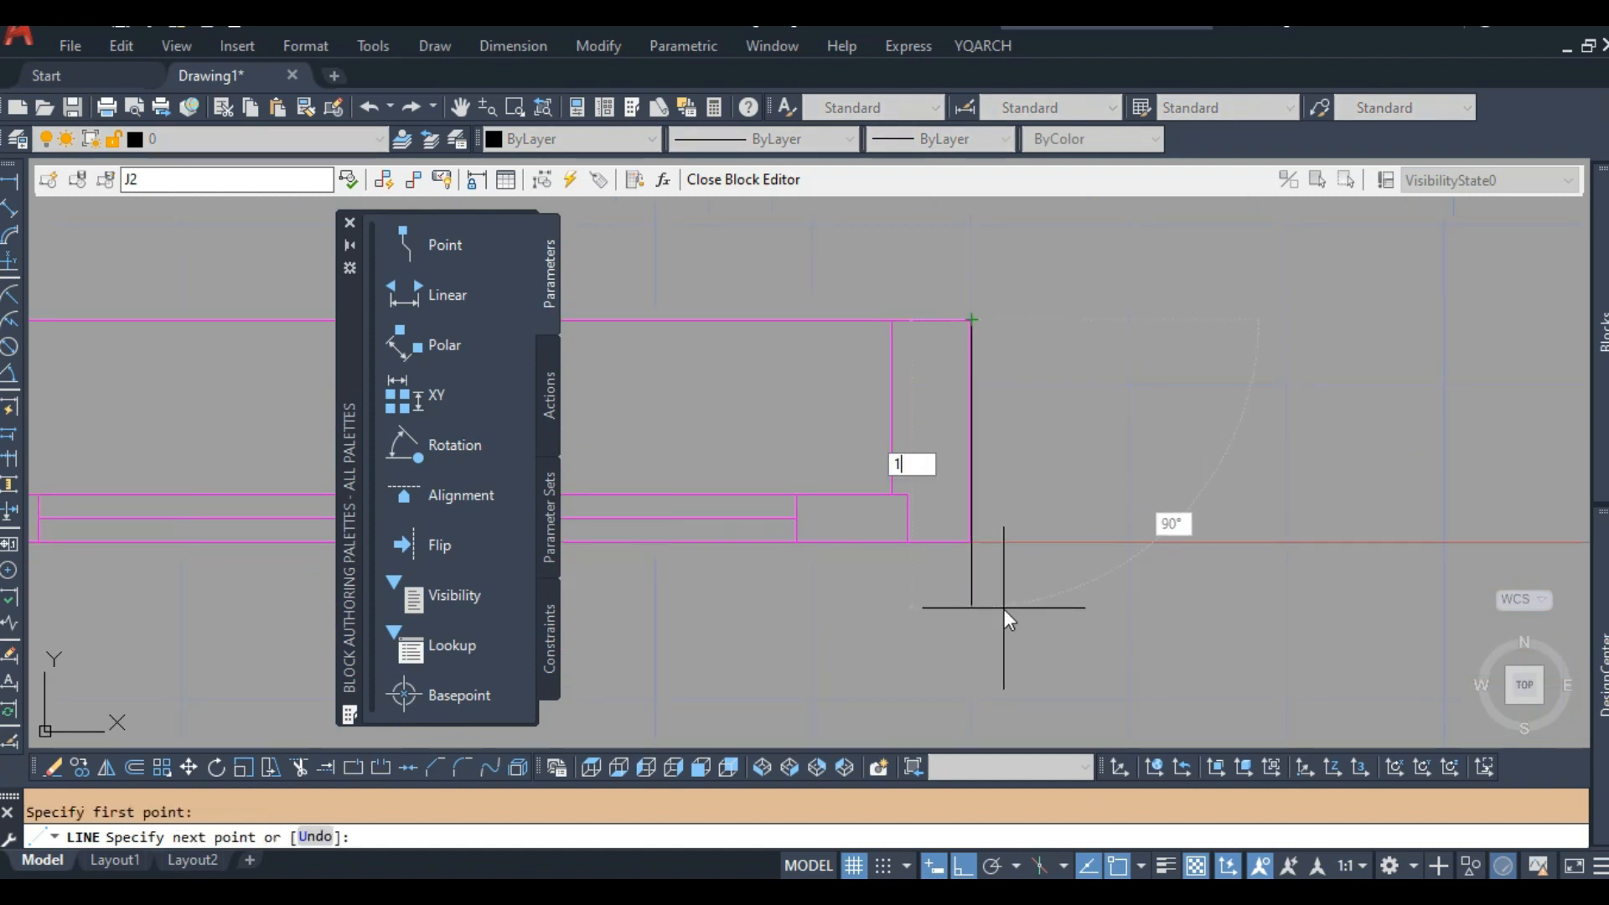
pyautogui.press('Return')
pyautogui.scroll(2, 966, 556)
pyautogui.press('Escape')
# Put both vertical end lines of J2 on the DINDING layer and save the changes to the block.
pyautogui.scroll(-3, 959, 568)
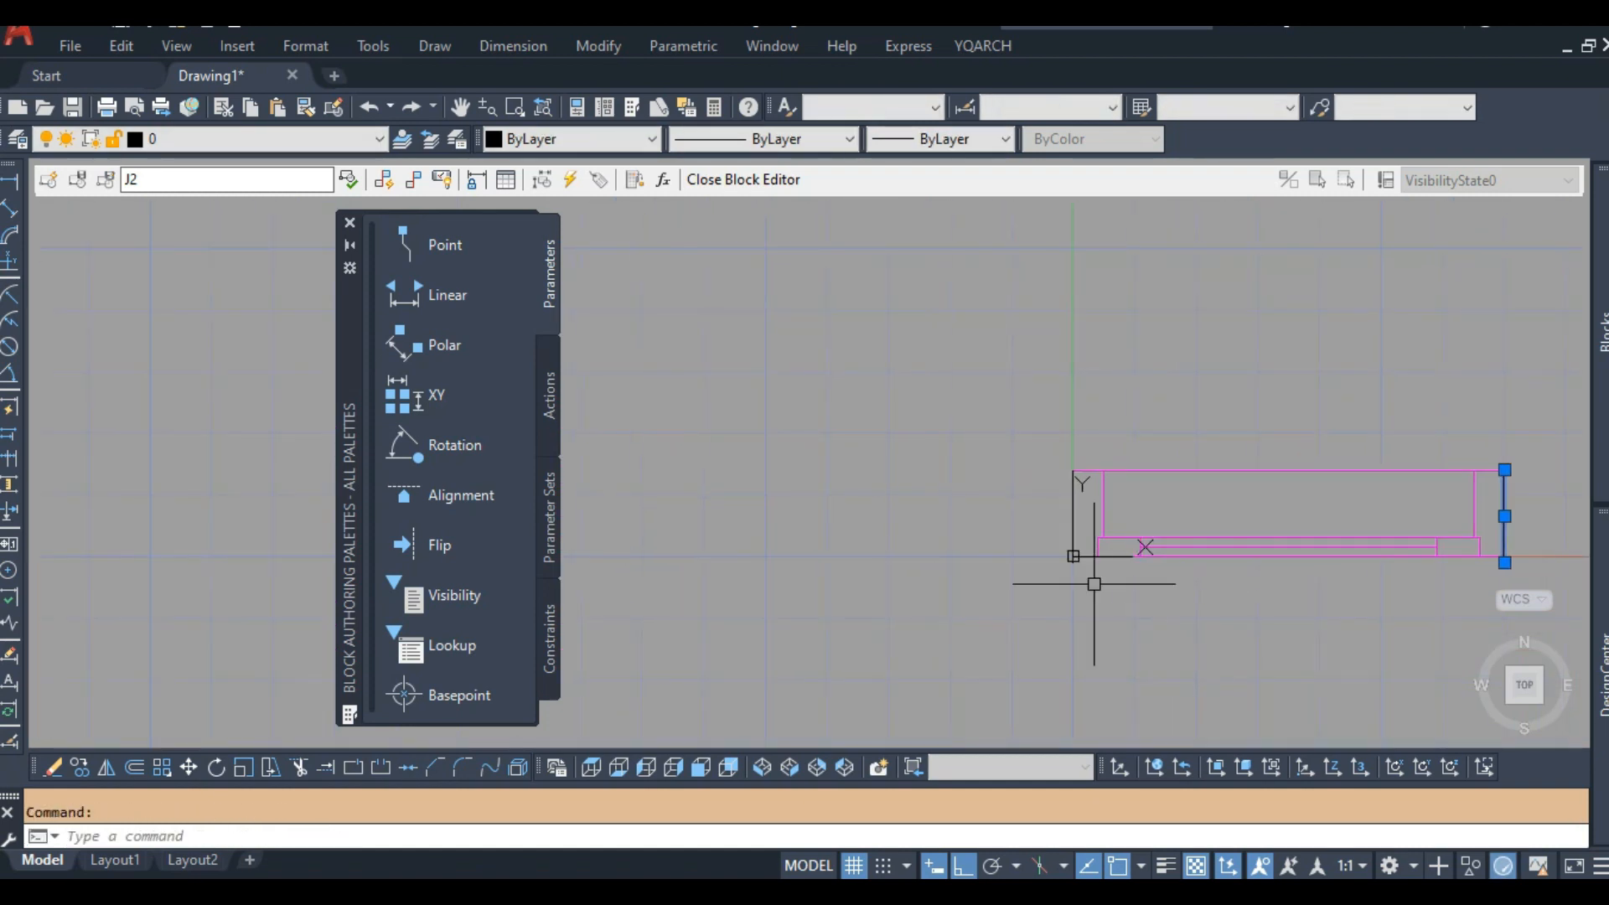
pyautogui.scroll(3, 1088, 557)
pyautogui.scroll(-2, 1022, 511)
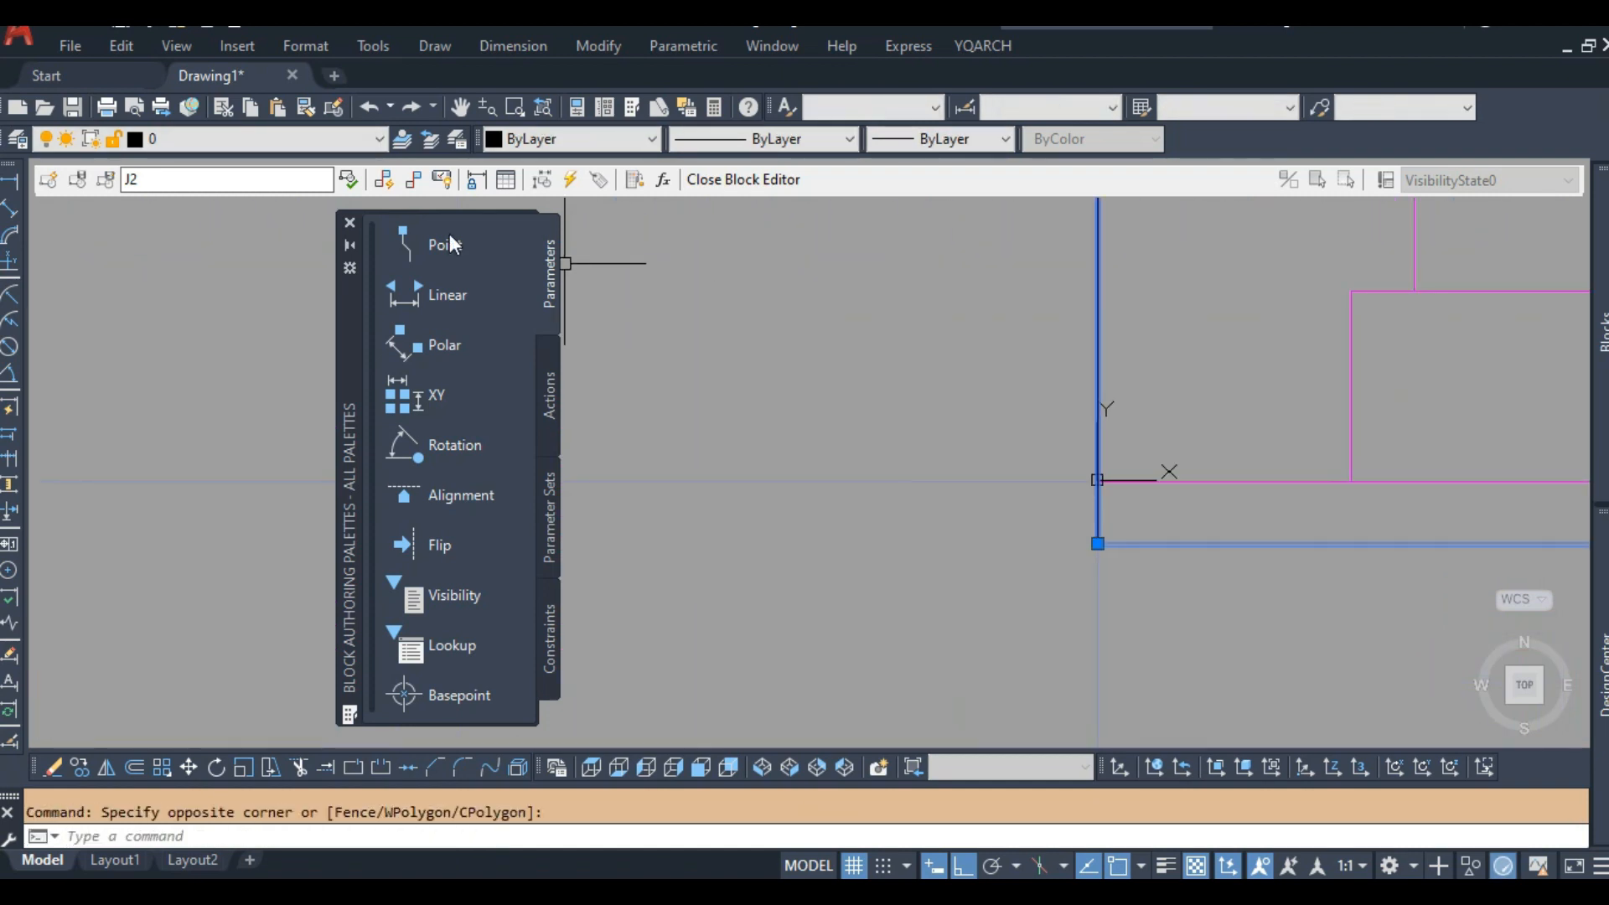
pyautogui.click(329, 155)
pyautogui.click(273, 216)
pyautogui.click(754, 181)
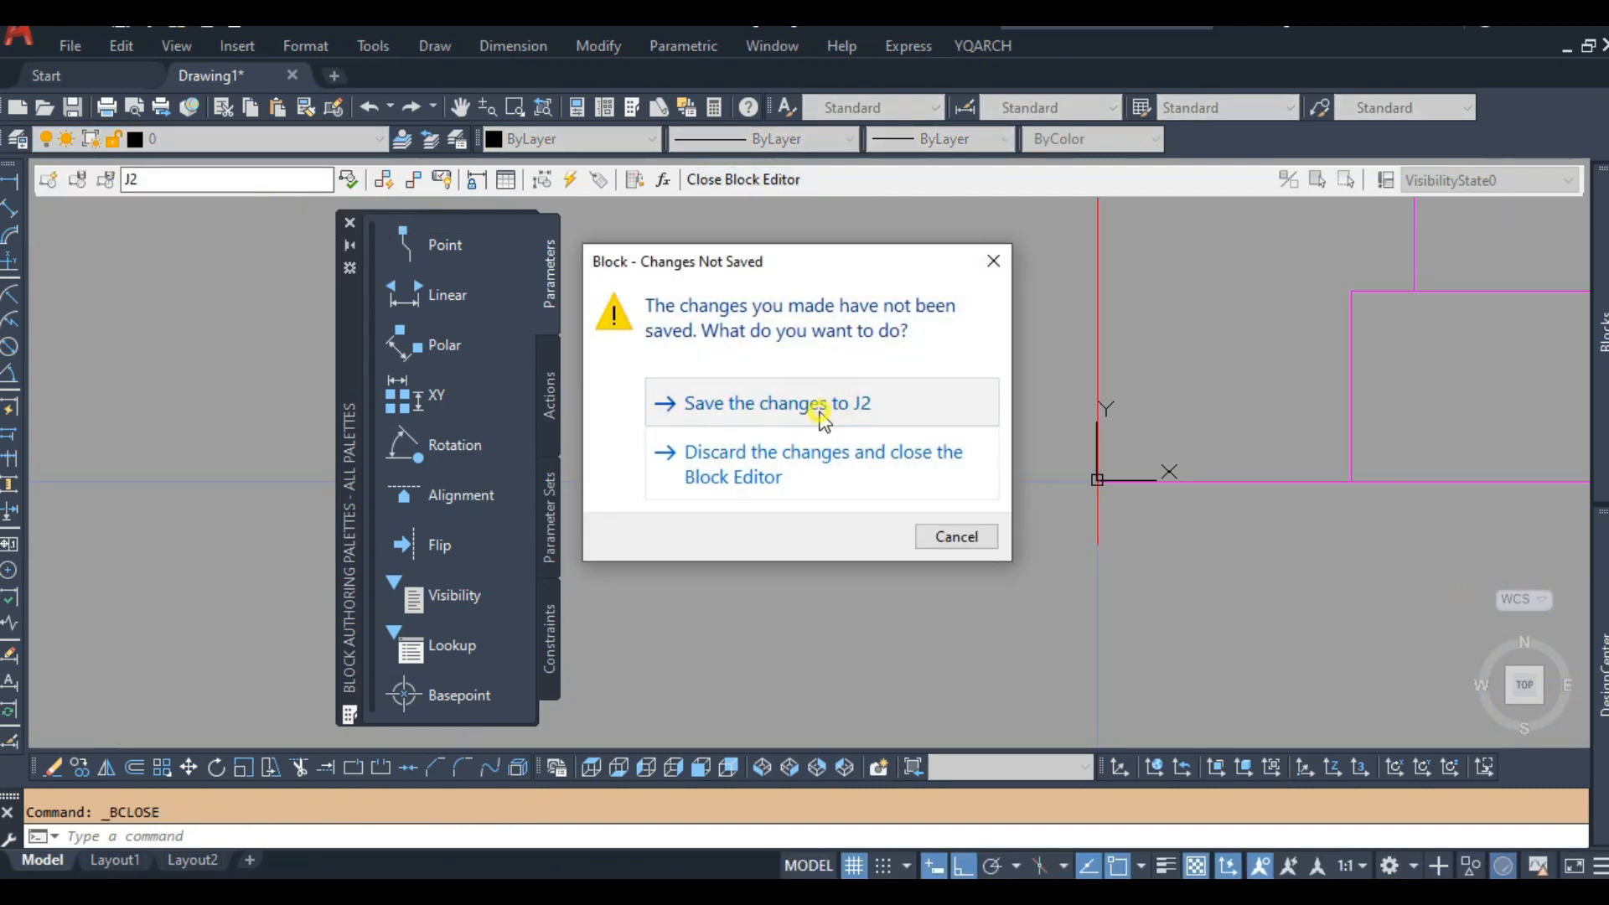
pyautogui.click(819, 413)
# Open block J1 for editing and draw a vertical line from its upper left outer corner down slightly past the lower edge.
pyautogui.scroll(-2, 973, 494)
pyautogui.doubleClick(802, 481)
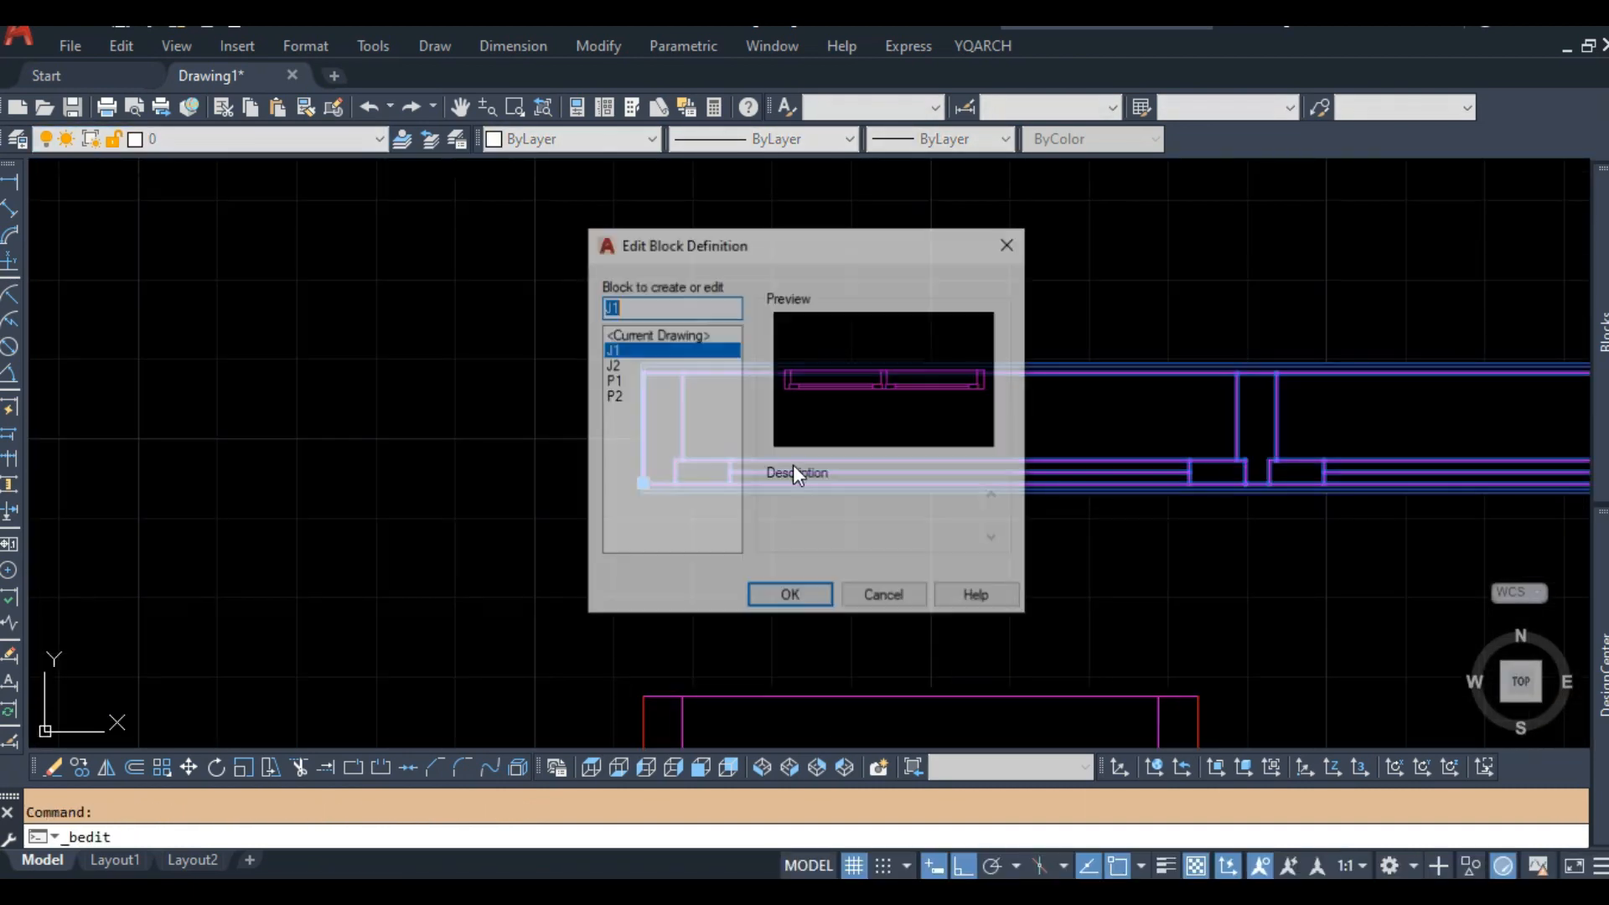
pyautogui.click(797, 598)
pyautogui.scroll(-3, 914, 490)
pyautogui.scroll(6, 719, 483)
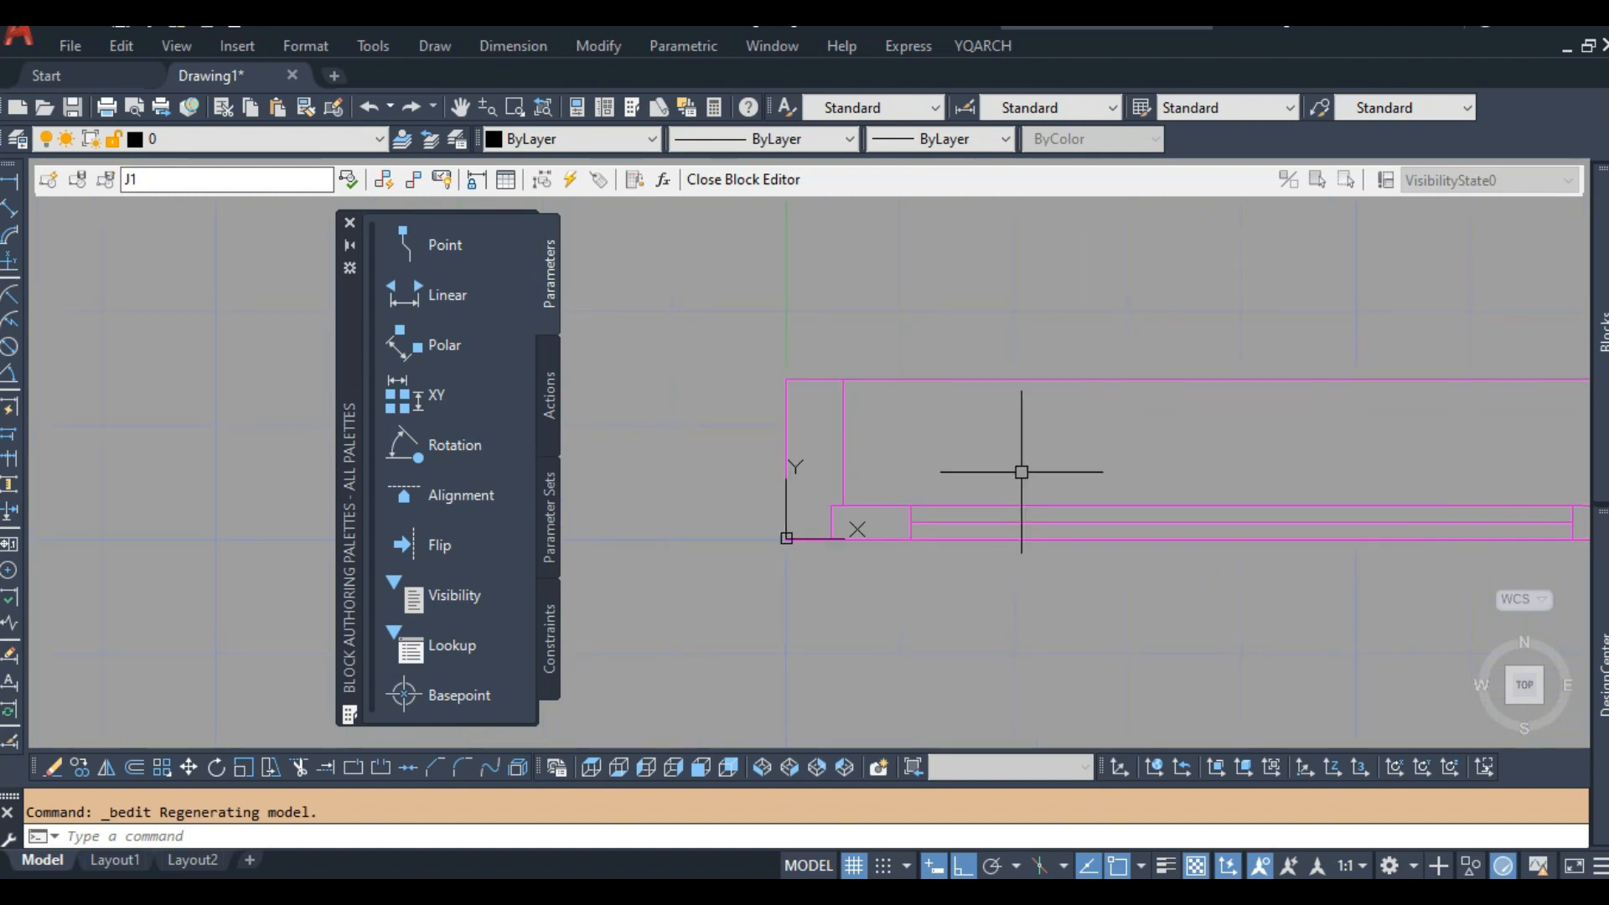
pyautogui.write('l')
pyautogui.press('Return')
pyautogui.click(816, 375)
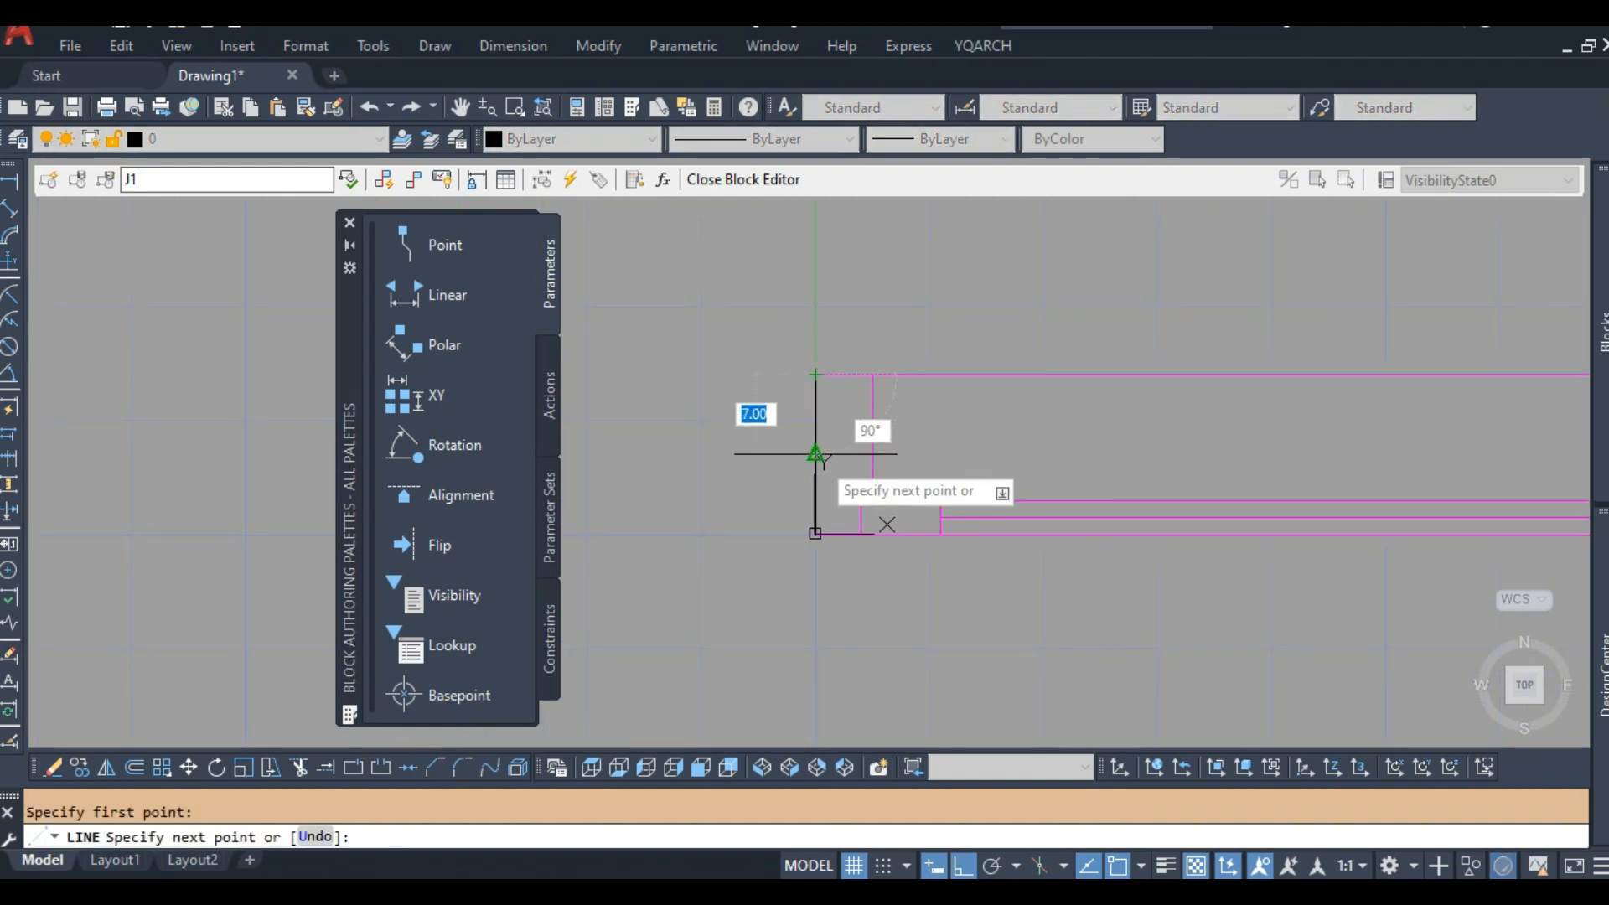
pyautogui.click(815, 375)
pyautogui.press('Return')
# Draw a matching vertical line downward from the upper right outer corner of window J1.
pyautogui.scroll(-4, 893, 468)
pyautogui.moveTo(1265, 465); pyautogui.dragTo(772, 460, button='middle')
pyautogui.scroll(4, 1076, 447)
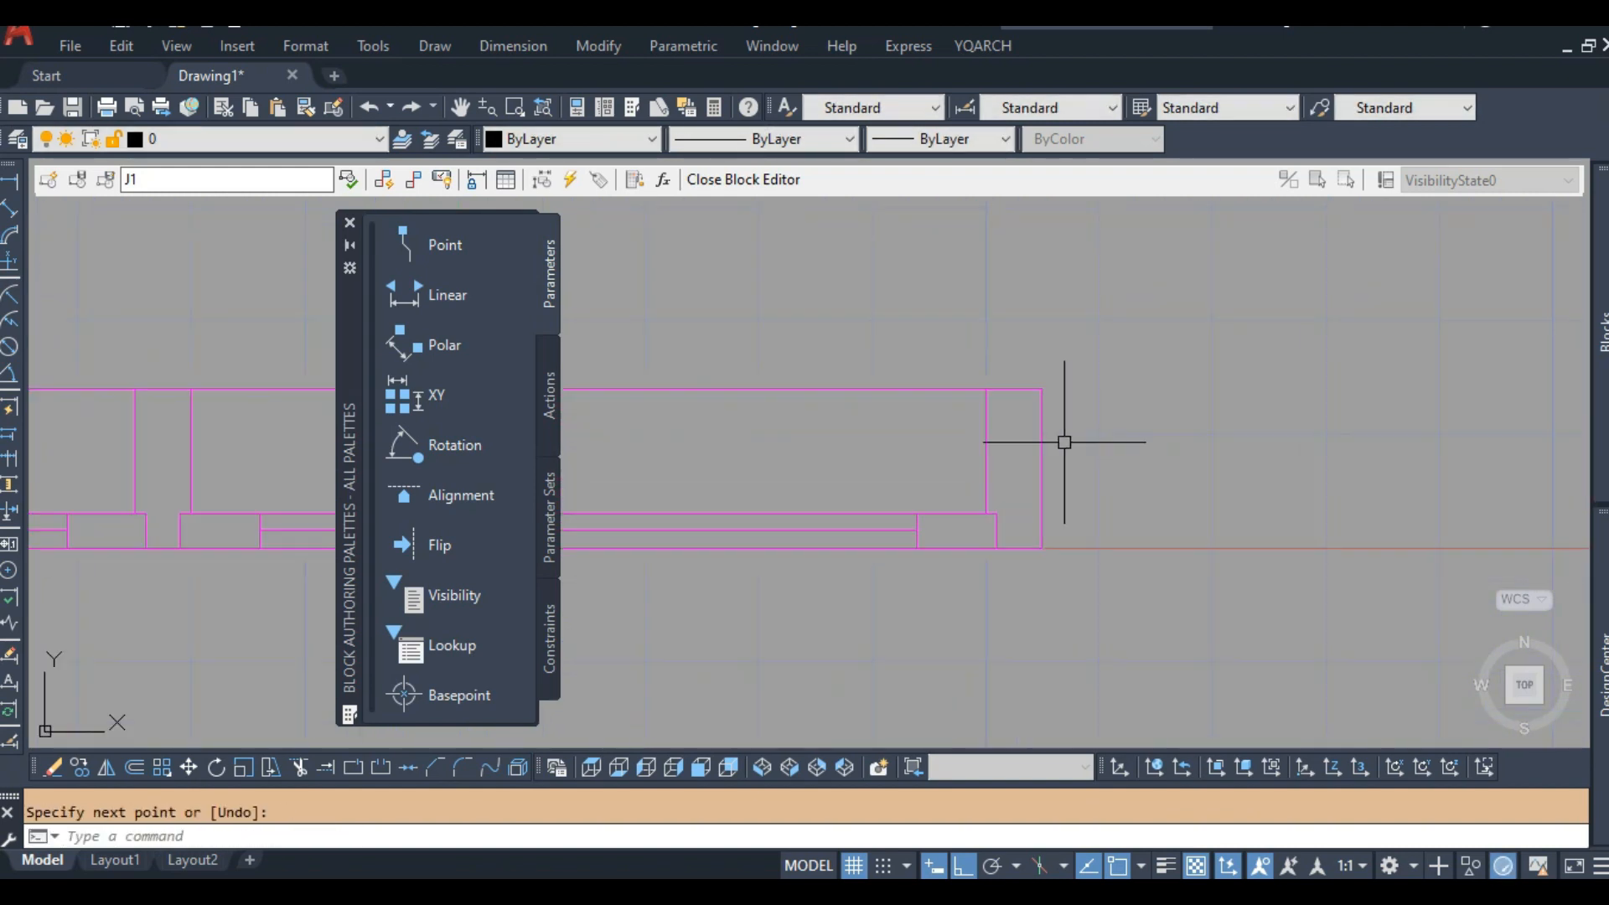
pyautogui.press('Return')
pyautogui.press('Return')
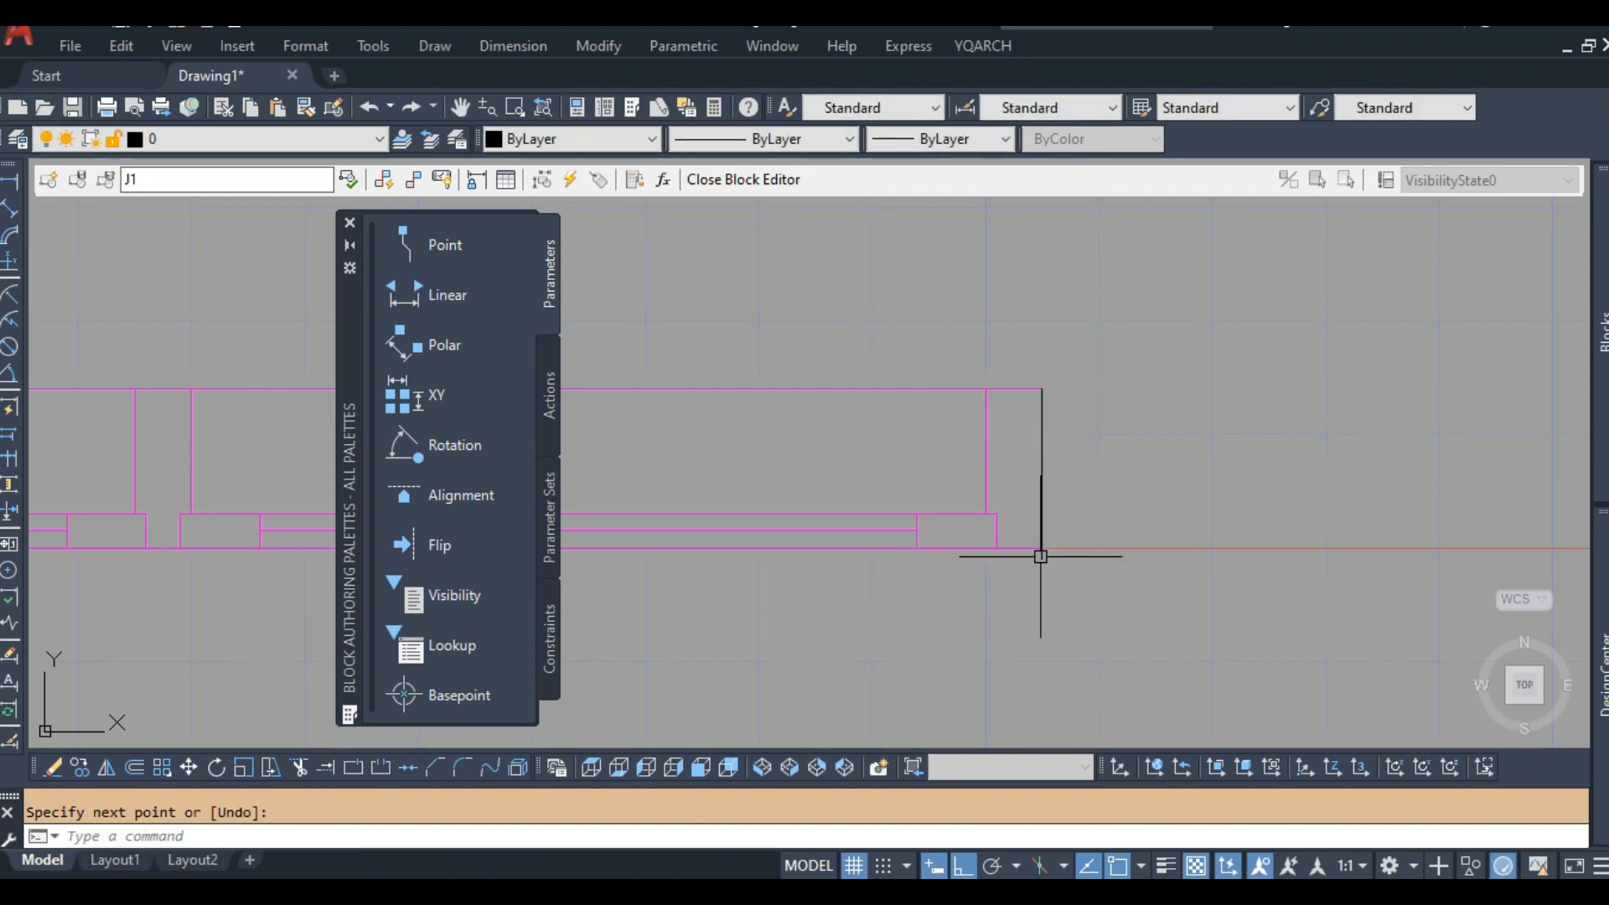
# Try to put the vertical end lines of J1 on the DINDING layer.
pyautogui.scroll(-3, 1041, 557)
pyautogui.scroll(3, 838, 557)
pyautogui.click(699, 559)
pyautogui.click(616, 538)
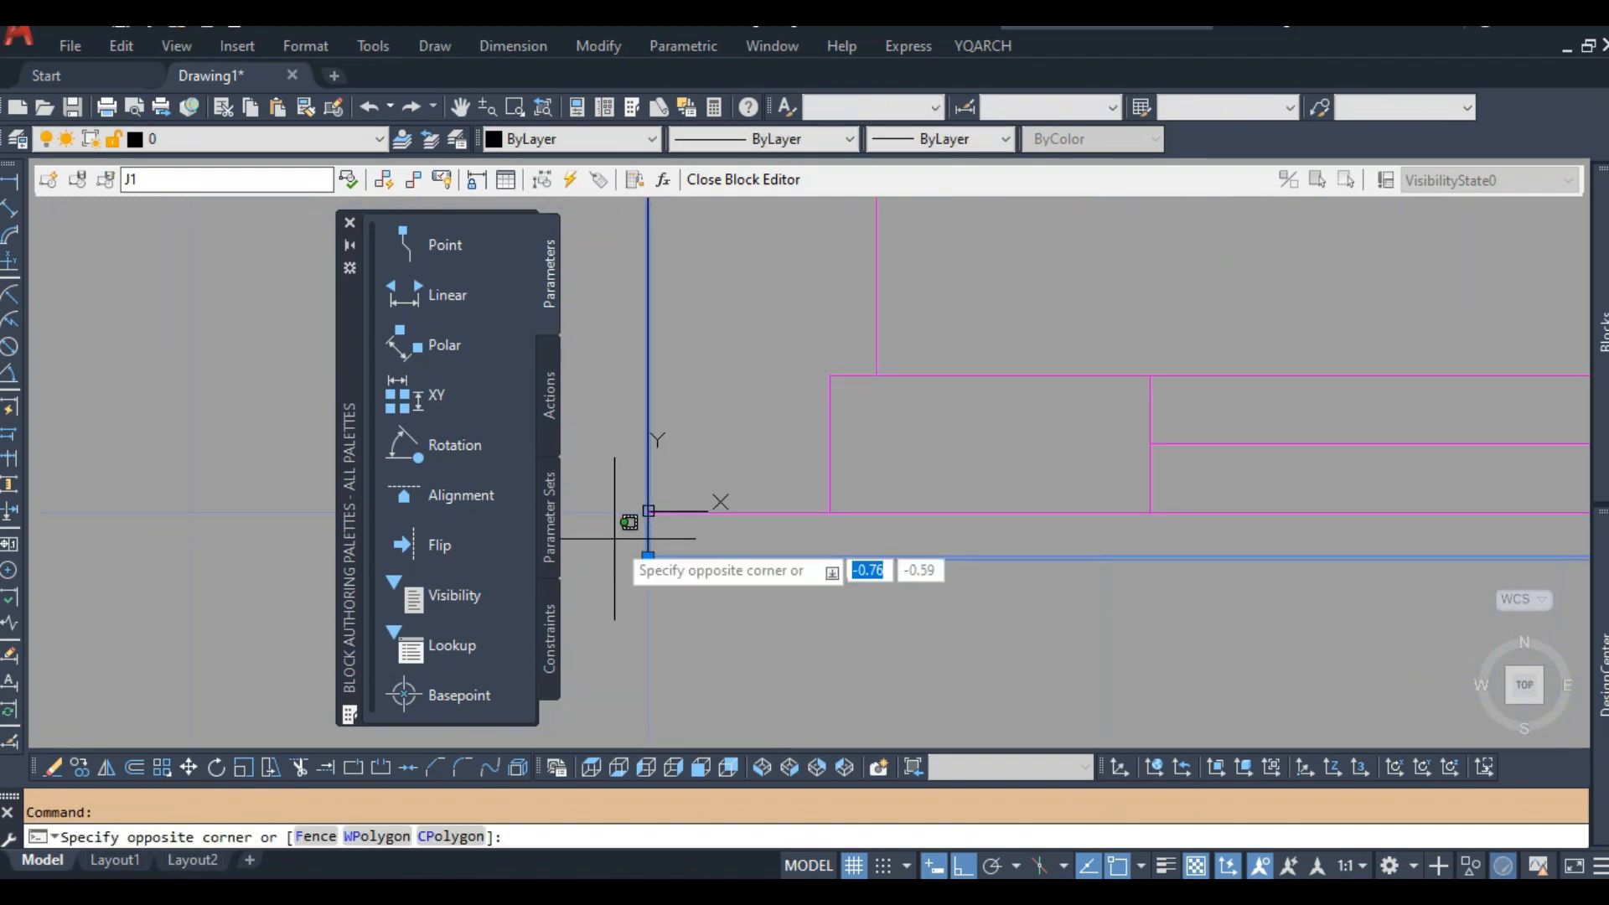
pyautogui.click(718, 536)
pyautogui.scroll(-4, 718, 536)
pyautogui.click(335, 141)
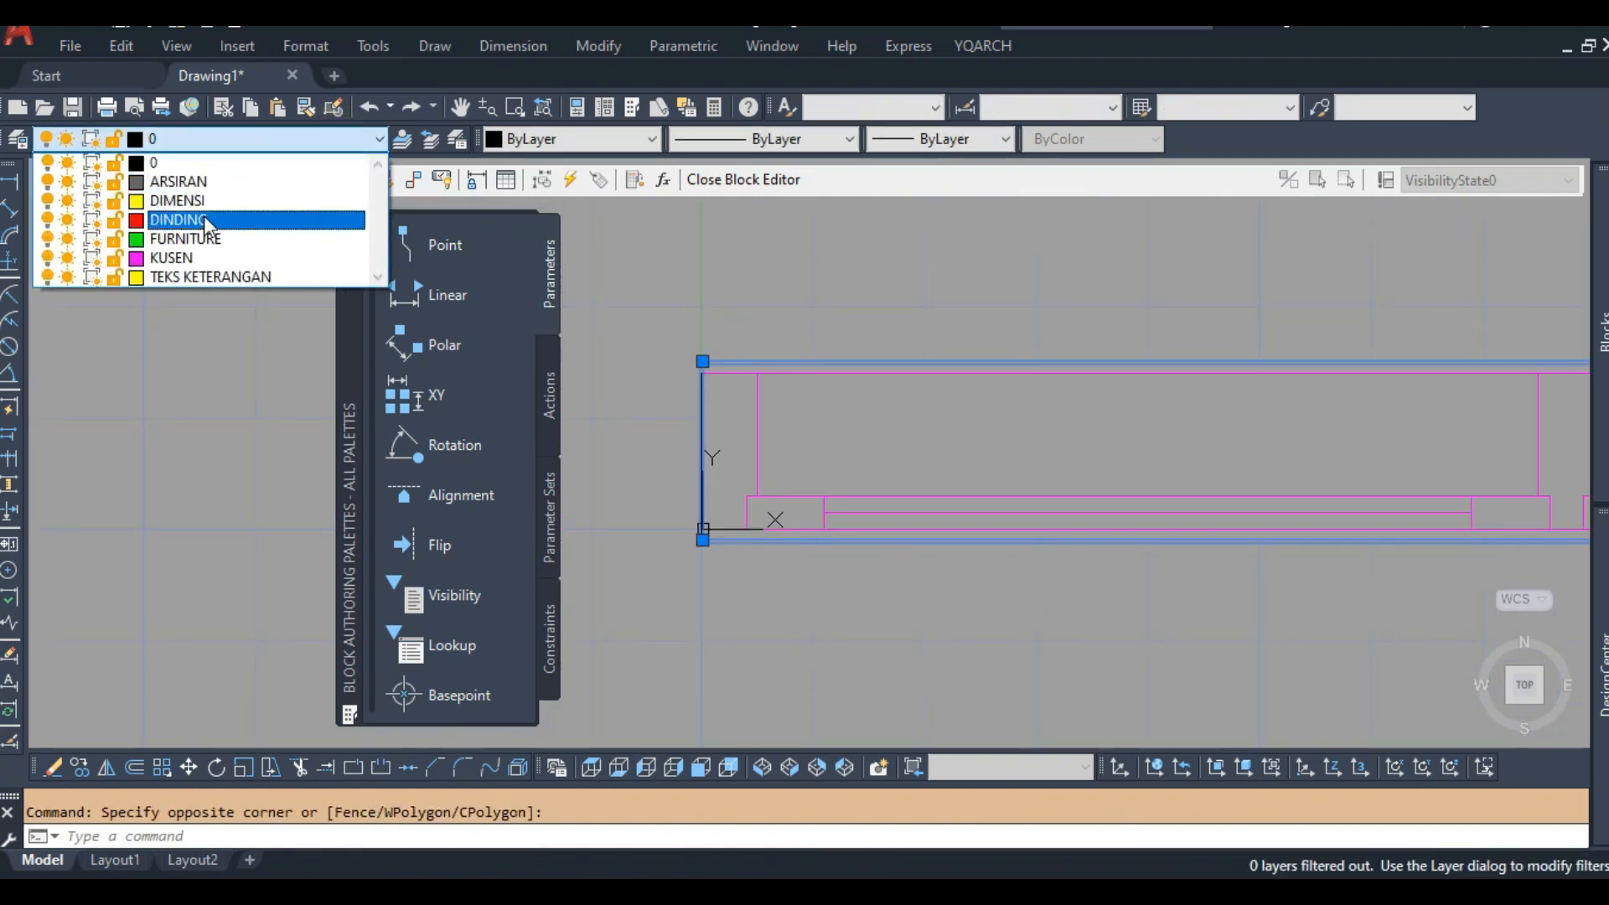
pyautogui.click(216, 224)
pyautogui.press('Escape')
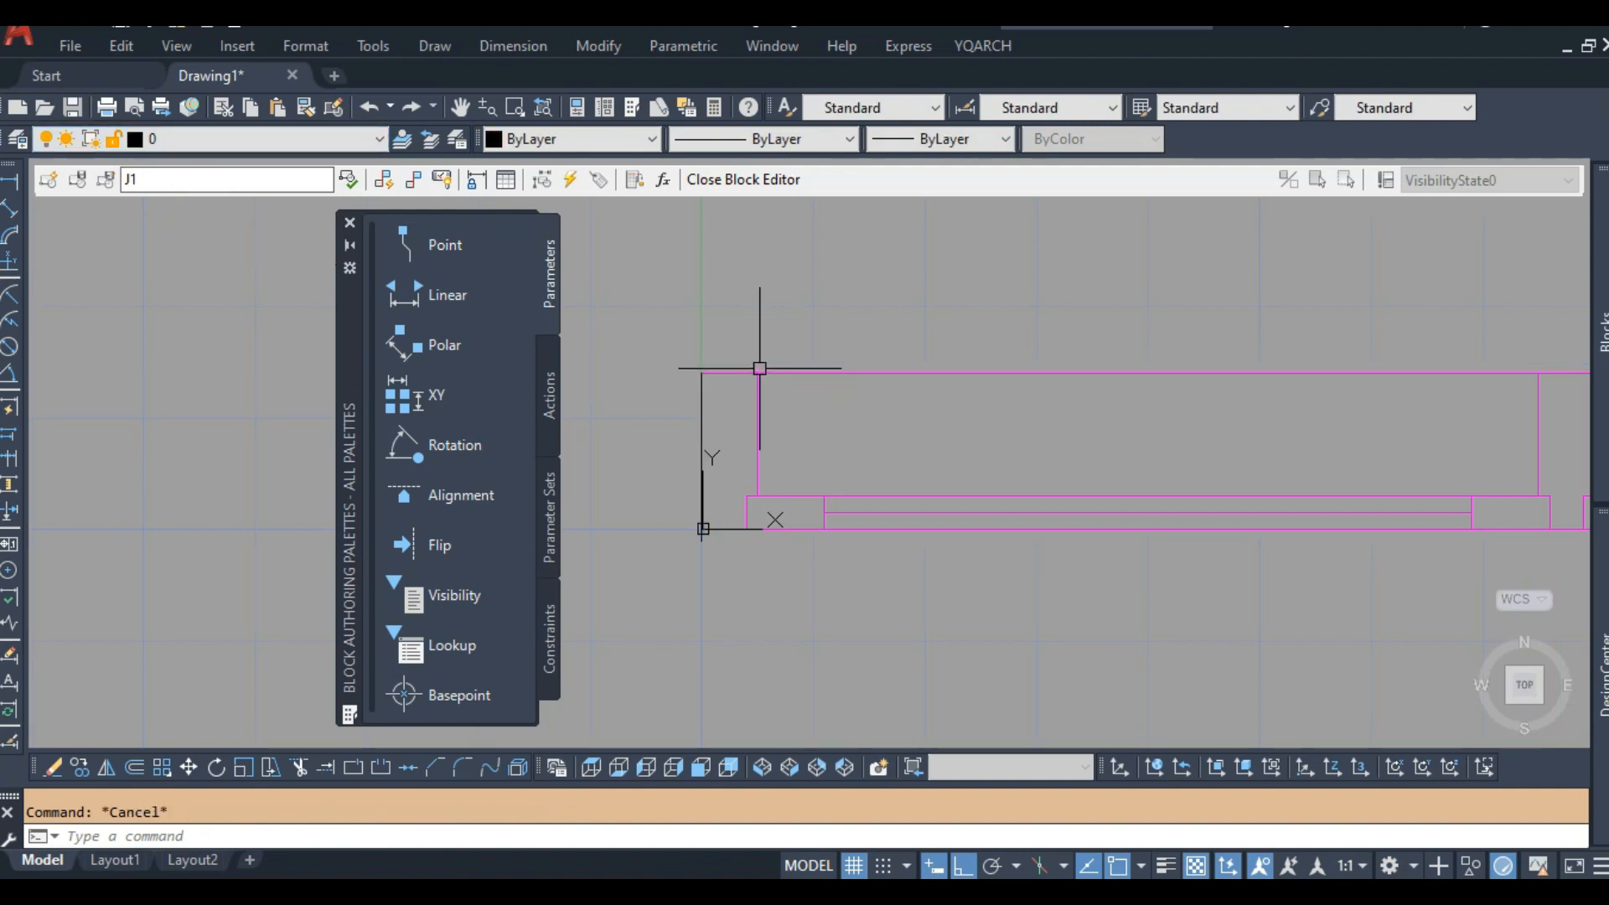
# Put the remaining vertical line at J1's left end on the DINDING layer.
pyautogui.scroll(2, 743, 369)
pyautogui.click(750, 356)
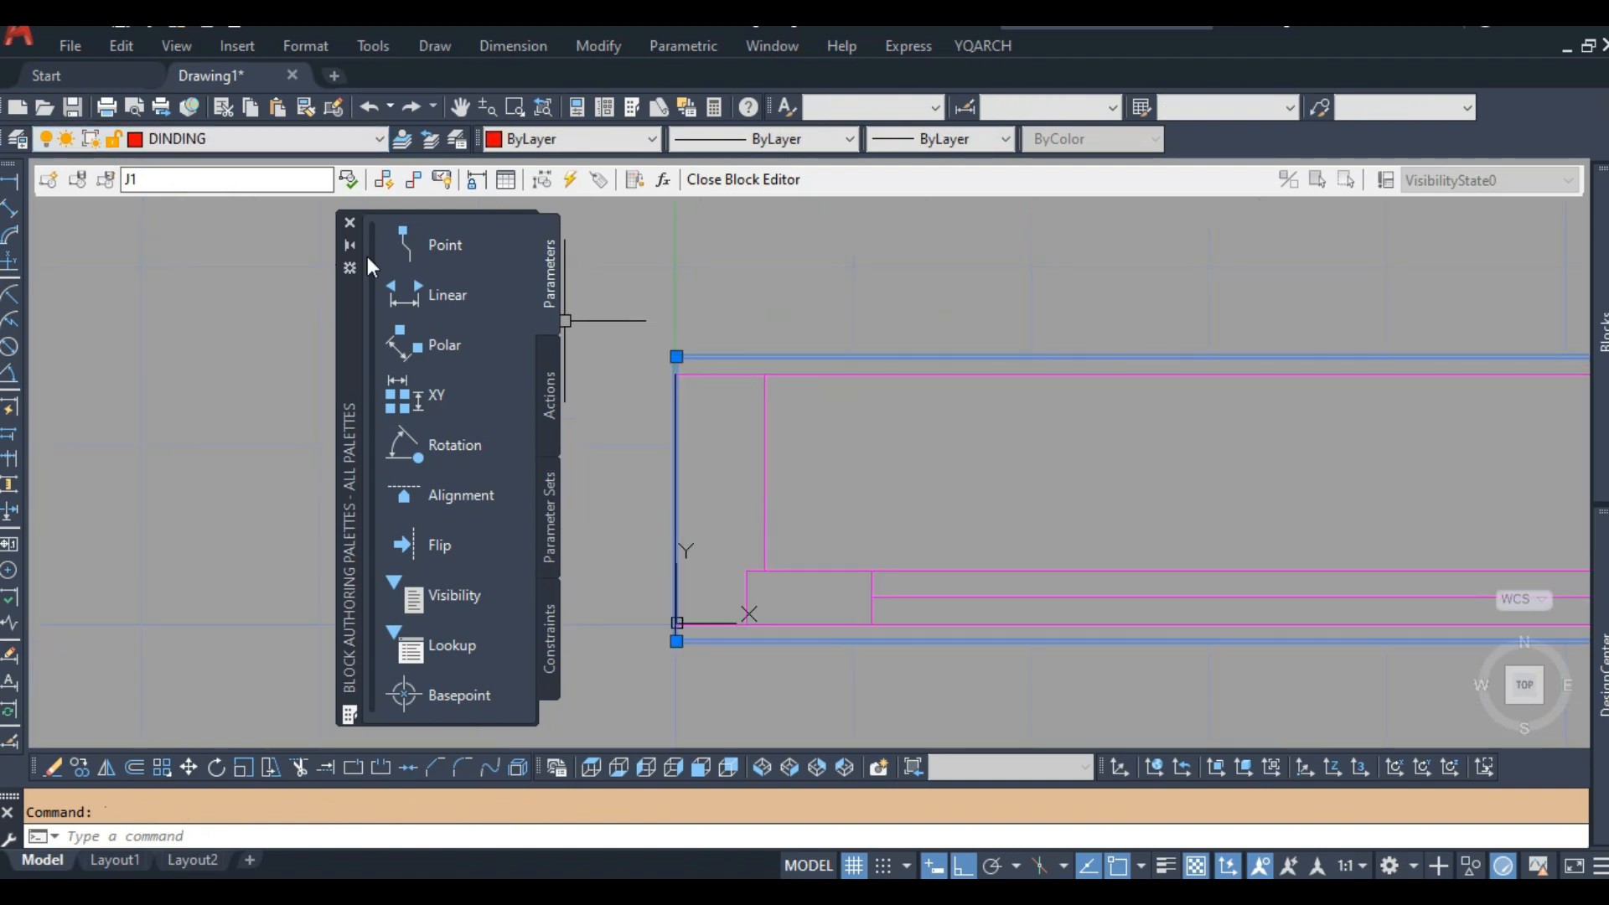
pyautogui.press('Escape')
pyautogui.scroll(2, 664, 644)
pyautogui.click(665, 643)
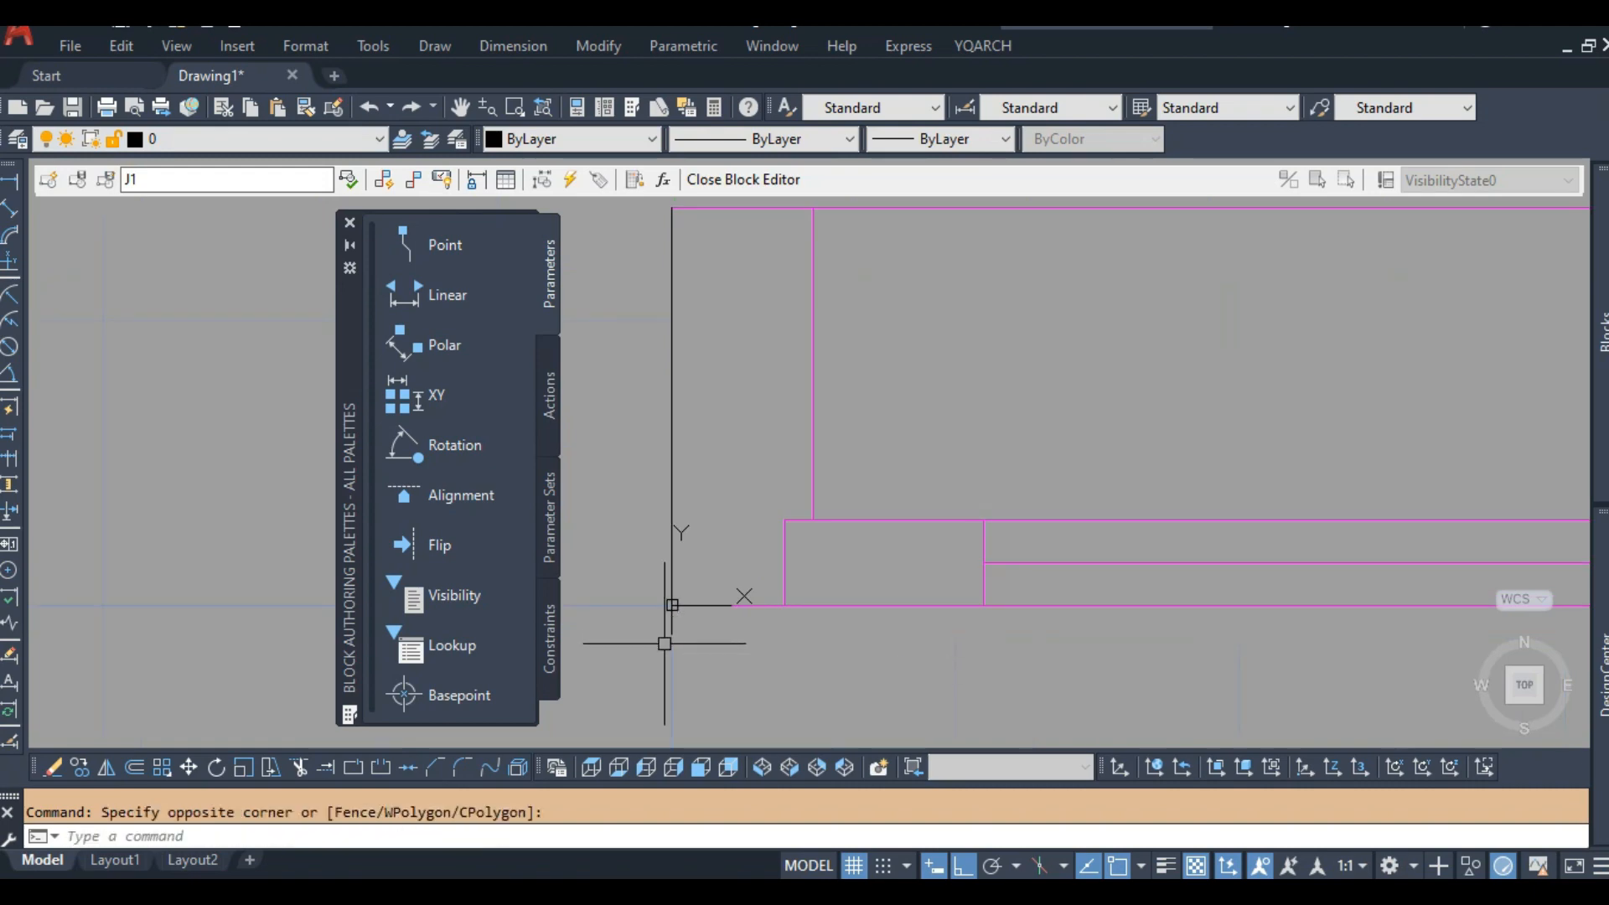
pyautogui.click(268, 140)
pyautogui.click(213, 220)
pyautogui.press('Escape')
pyautogui.scroll(-5, 646, 409)
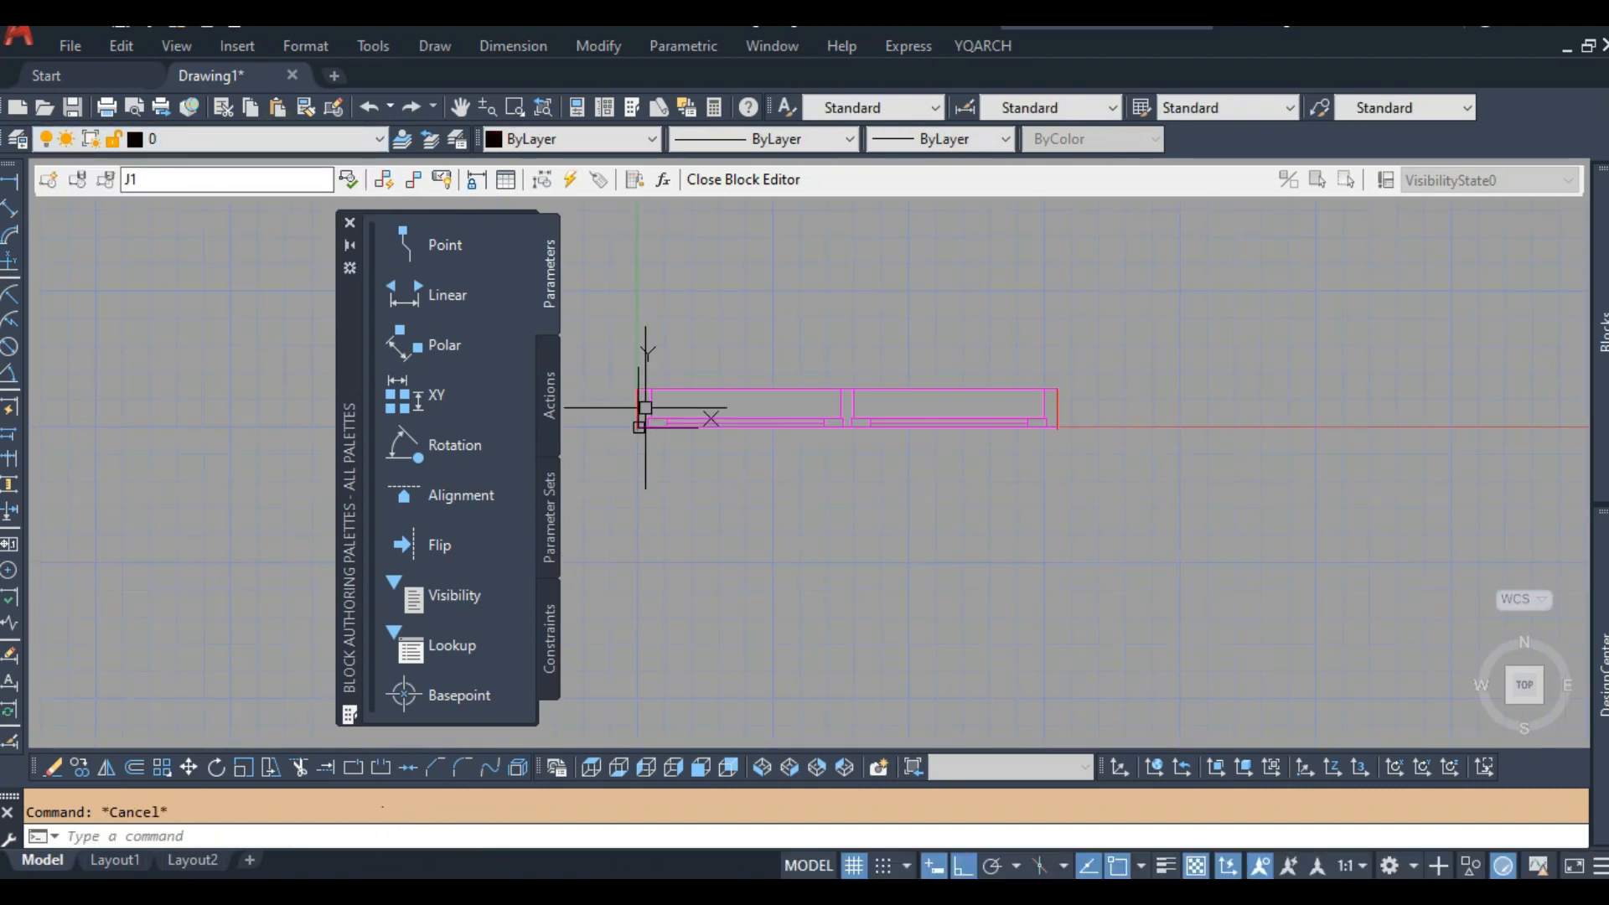
# Save the changes to J1 and close the block editor.
pyautogui.scroll(3, 1072, 418)
pyautogui.click(741, 190)
pyautogui.click(771, 402)
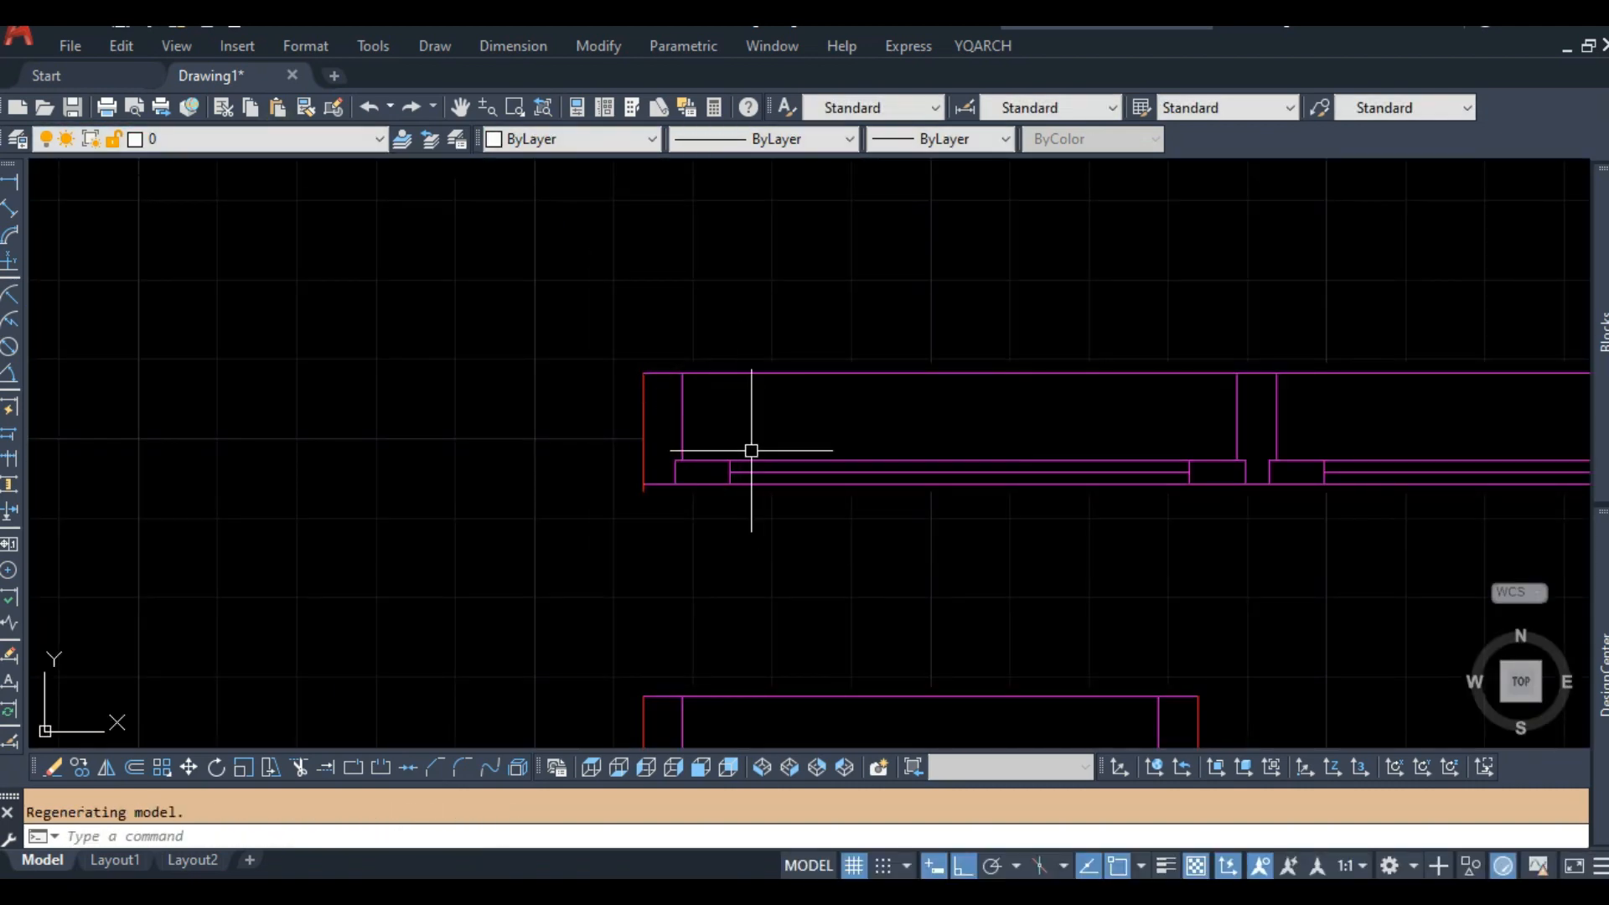
# Mirror door P2 across a vertical axis on its right side, keeping the original door.
pyautogui.scroll(-2, 751, 456)
pyautogui.scroll(4, 639, 370)
pyautogui.scroll(-1, 638, 370)
pyautogui.moveTo(638, 370); pyautogui.dragTo(641, 404, button='middle')
pyautogui.scroll(-2, 685, 313)
pyautogui.moveTo(685, 312)
pyautogui.mouseDown(button='middle')
pyautogui.moveTo(720, 629)
pyautogui.moveTo(771, 492)
pyautogui.moveTo(768, 421)
pyautogui.mouseUp(button='middle')
pyautogui.scroll(-1, 747, 545)
pyautogui.scroll(4, 747, 516)
pyautogui.write('mi')
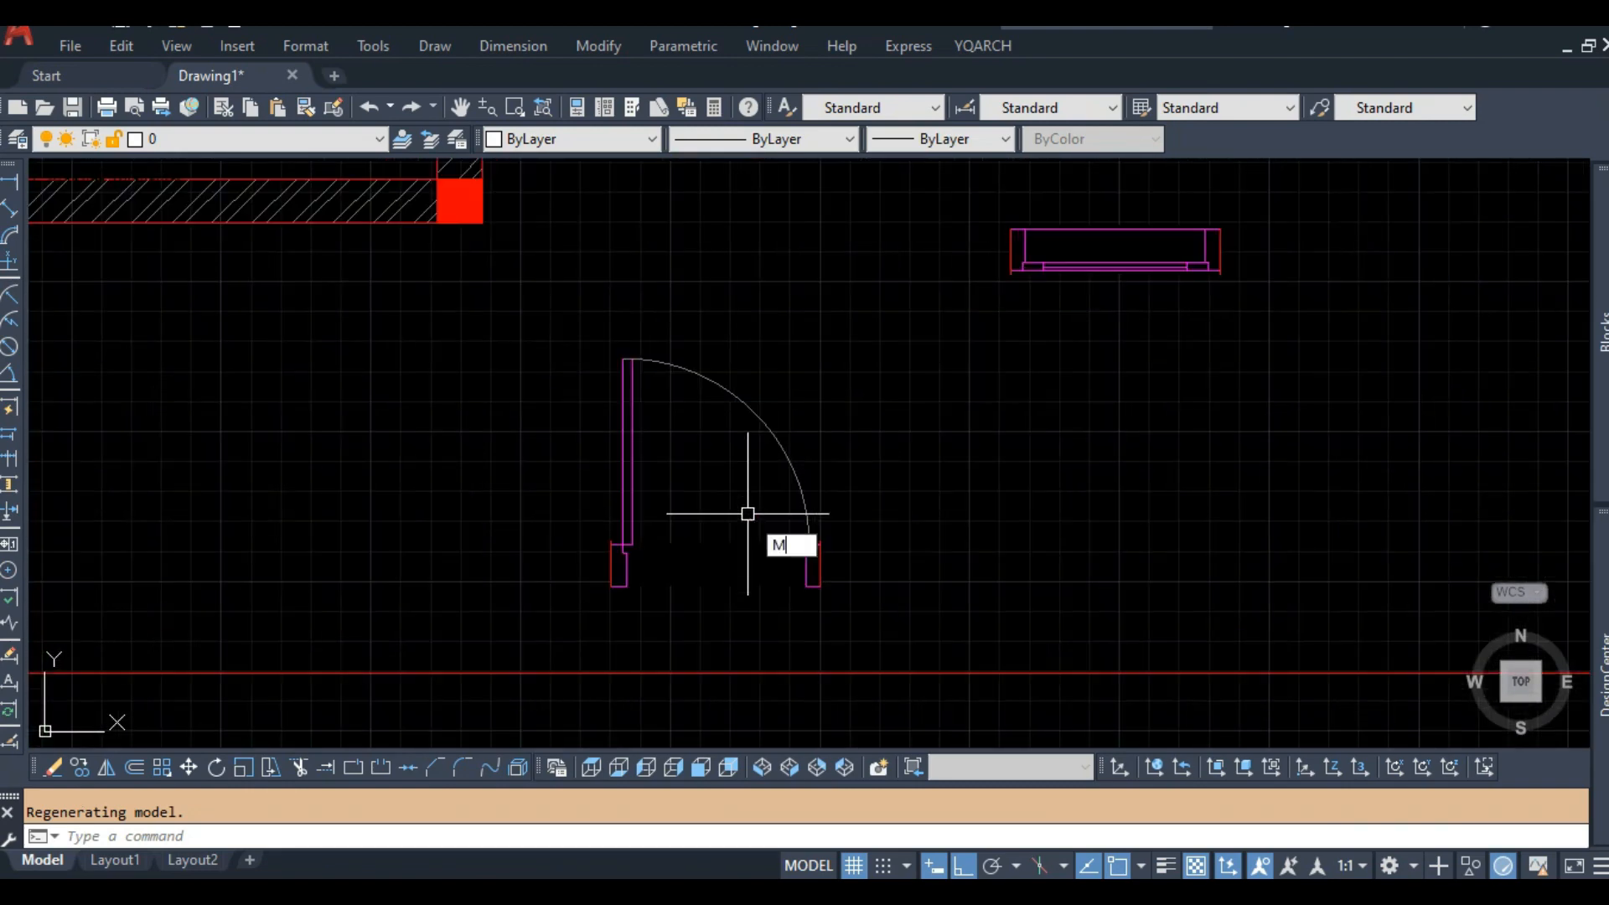
pyautogui.click(782, 393)
pyautogui.click(734, 470)
pyautogui.press('space')
pyautogui.click(876, 572)
pyautogui.click(880, 526)
pyautogui.press('space')
# Move the mirrored door by its lower right outer corner onto the hatched wall's lower edge, just left of the column.
pyautogui.moveTo(880, 526); pyautogui.dragTo(685, 523, button='middle')
pyautogui.write('m')
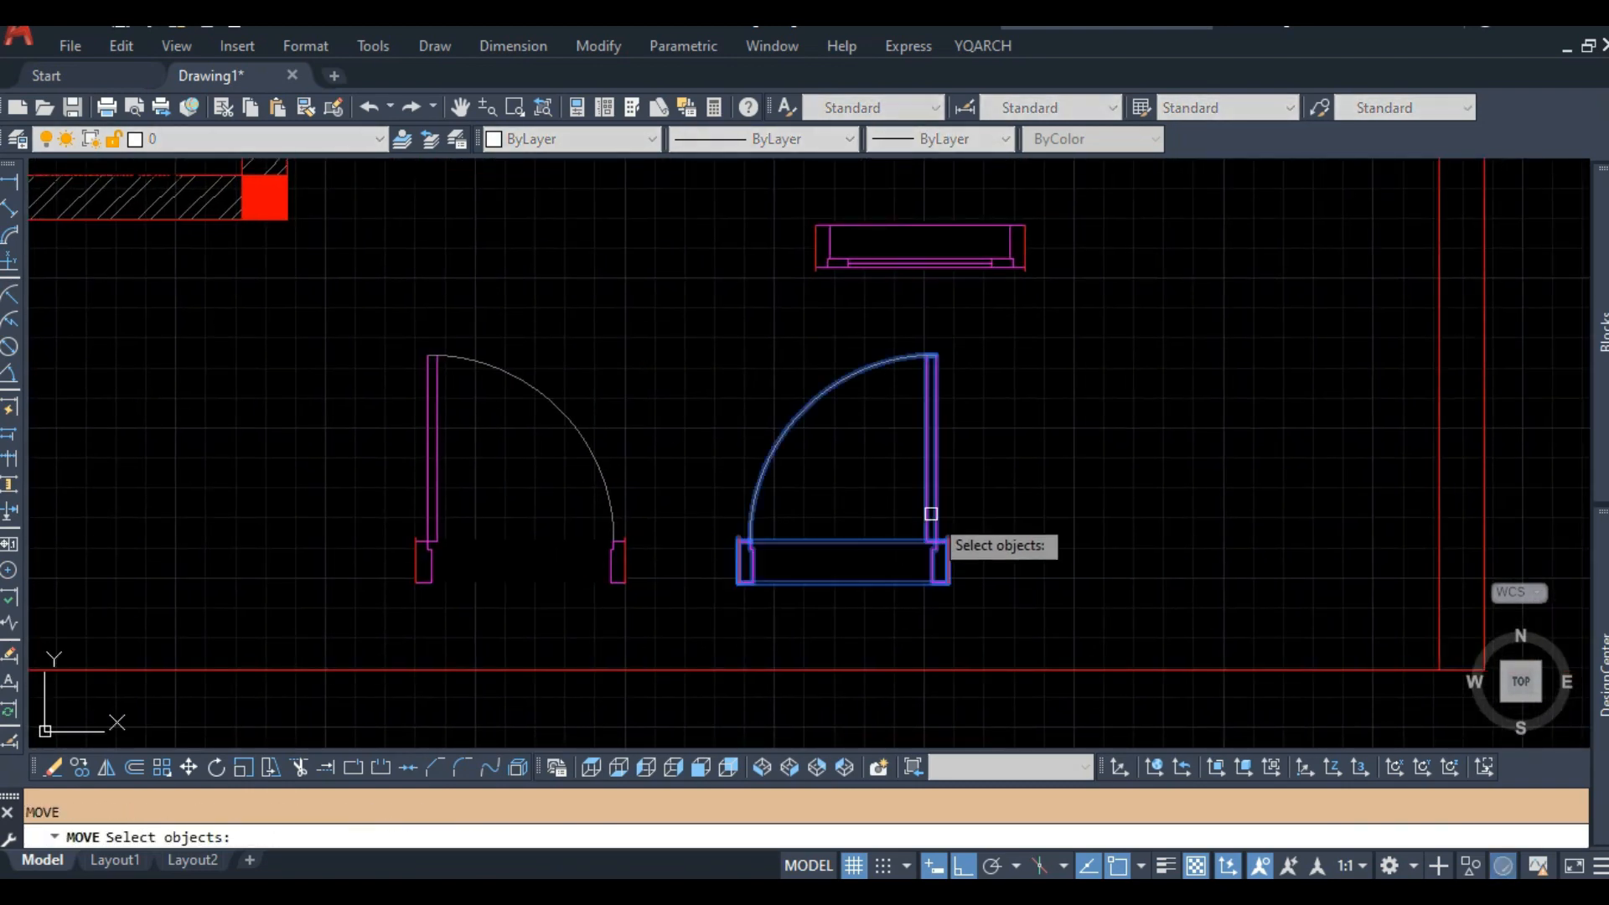
pyautogui.click(931, 510)
pyautogui.press('space')
pyautogui.scroll(3, 964, 574)
pyautogui.click(902, 615)
pyautogui.scroll(-4, 899, 617)
pyautogui.scroll(-3, 898, 618)
pyautogui.scroll(5, 908, 406)
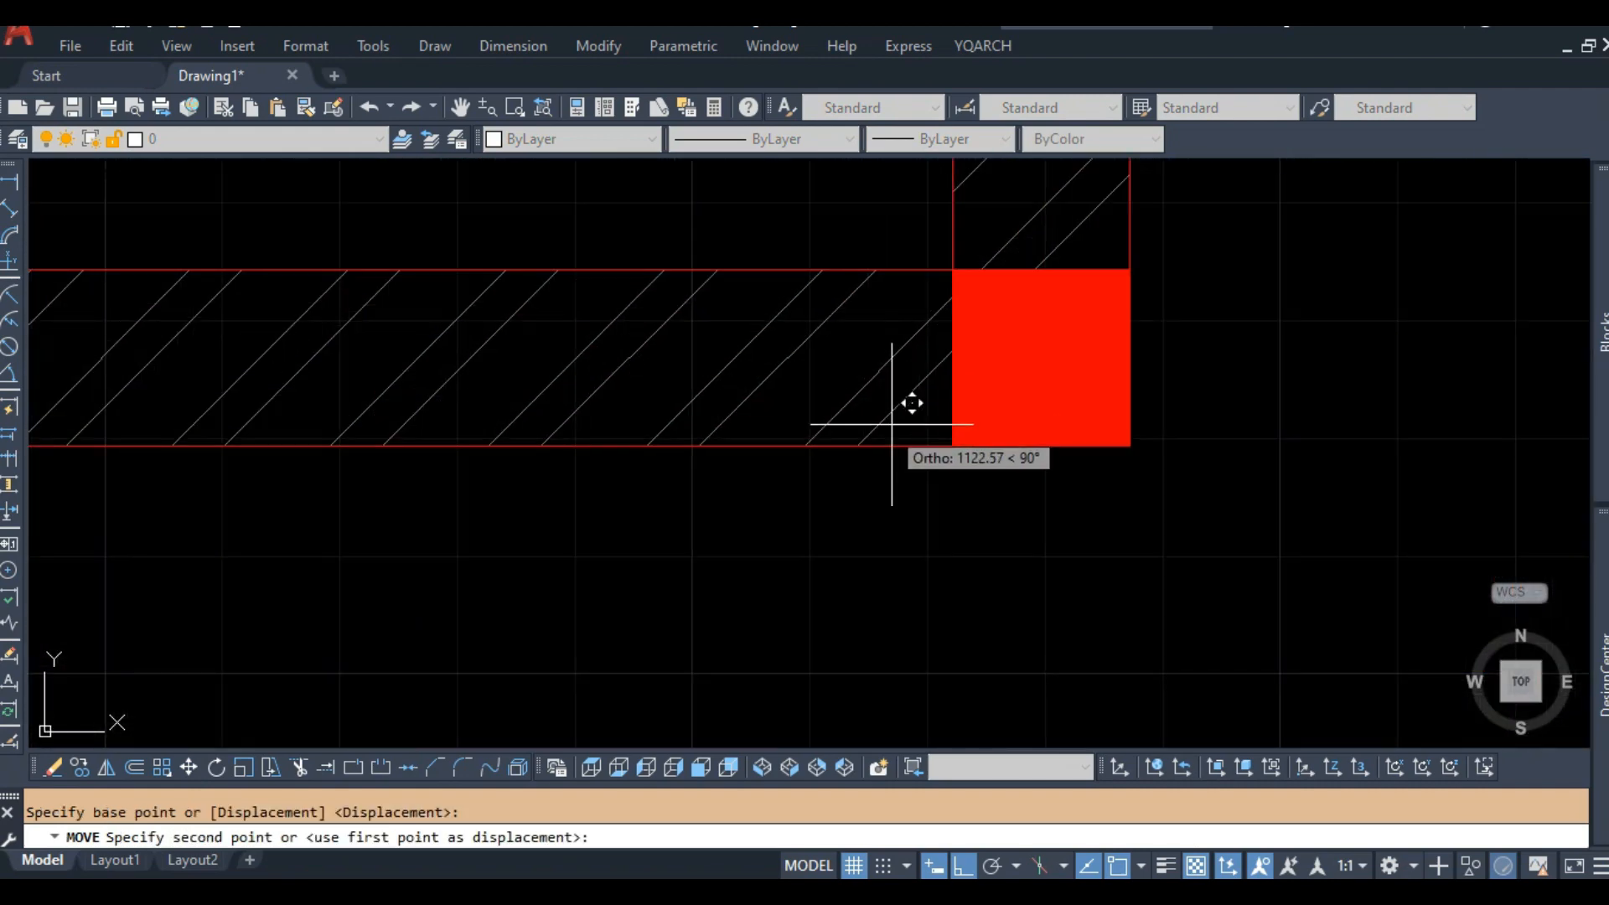
pyautogui.click(848, 446)
# Regenerate the drawing to refresh how the door's wipeout masks the wall hatch.
pyautogui.write('re')
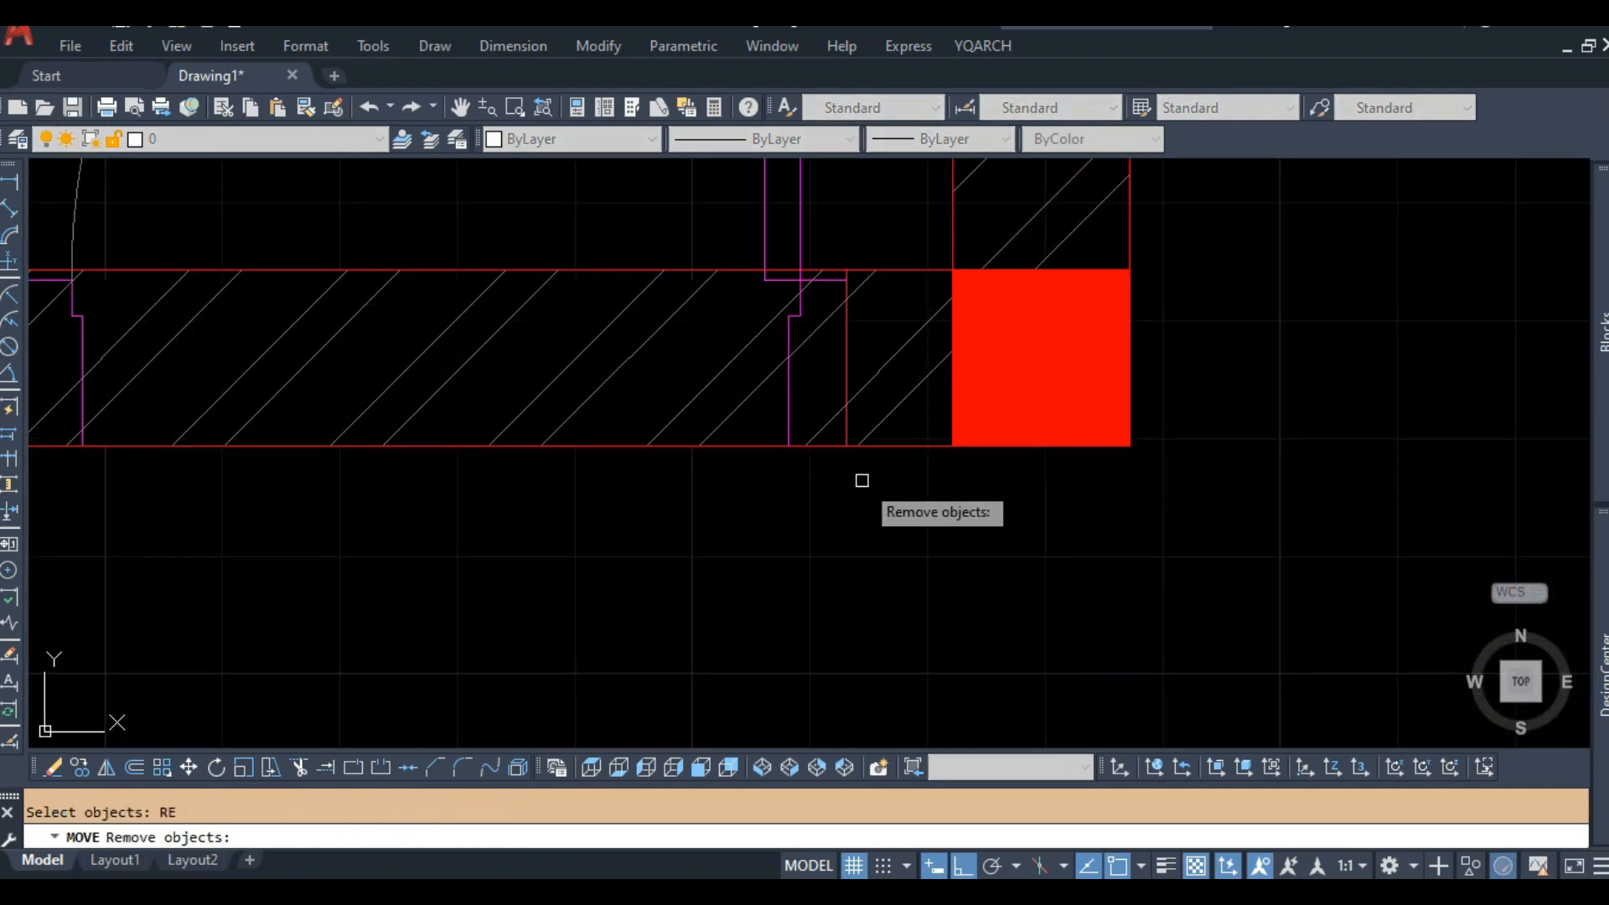
pyautogui.scroll(-2, 796, 493)
pyautogui.press('space')
pyautogui.write('r')
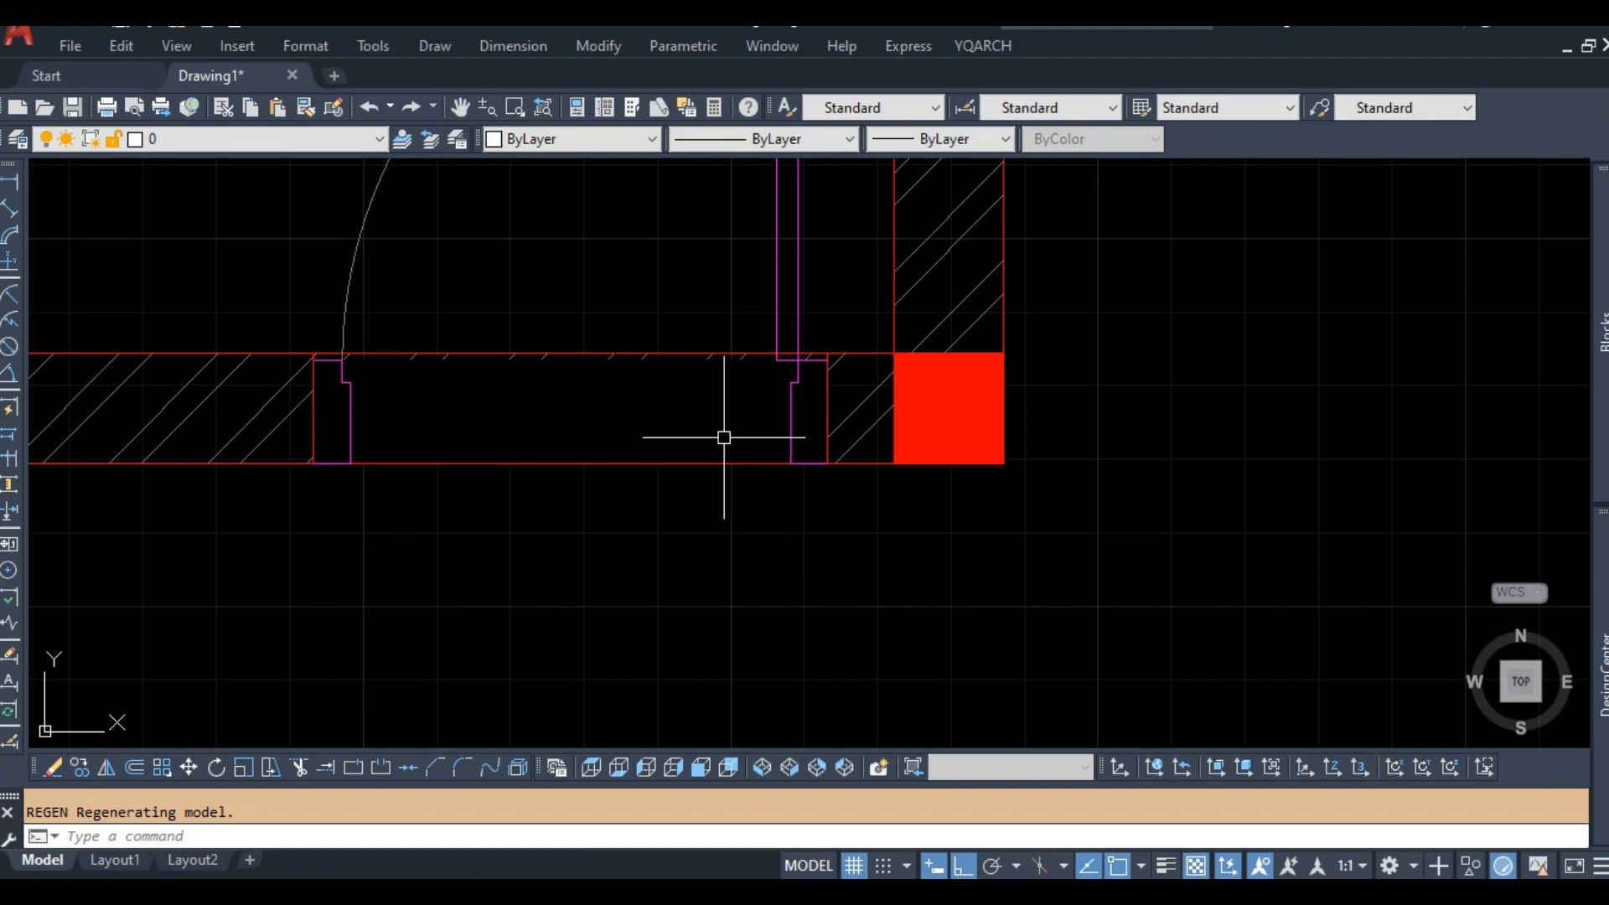
# Open block P2 for editing and stretch both upper corners of its wipeout upward by 1 unit.
pyautogui.moveTo(632, 423); pyautogui.dragTo(780, 420, button='middle')
pyautogui.scroll(2, 941, 330)
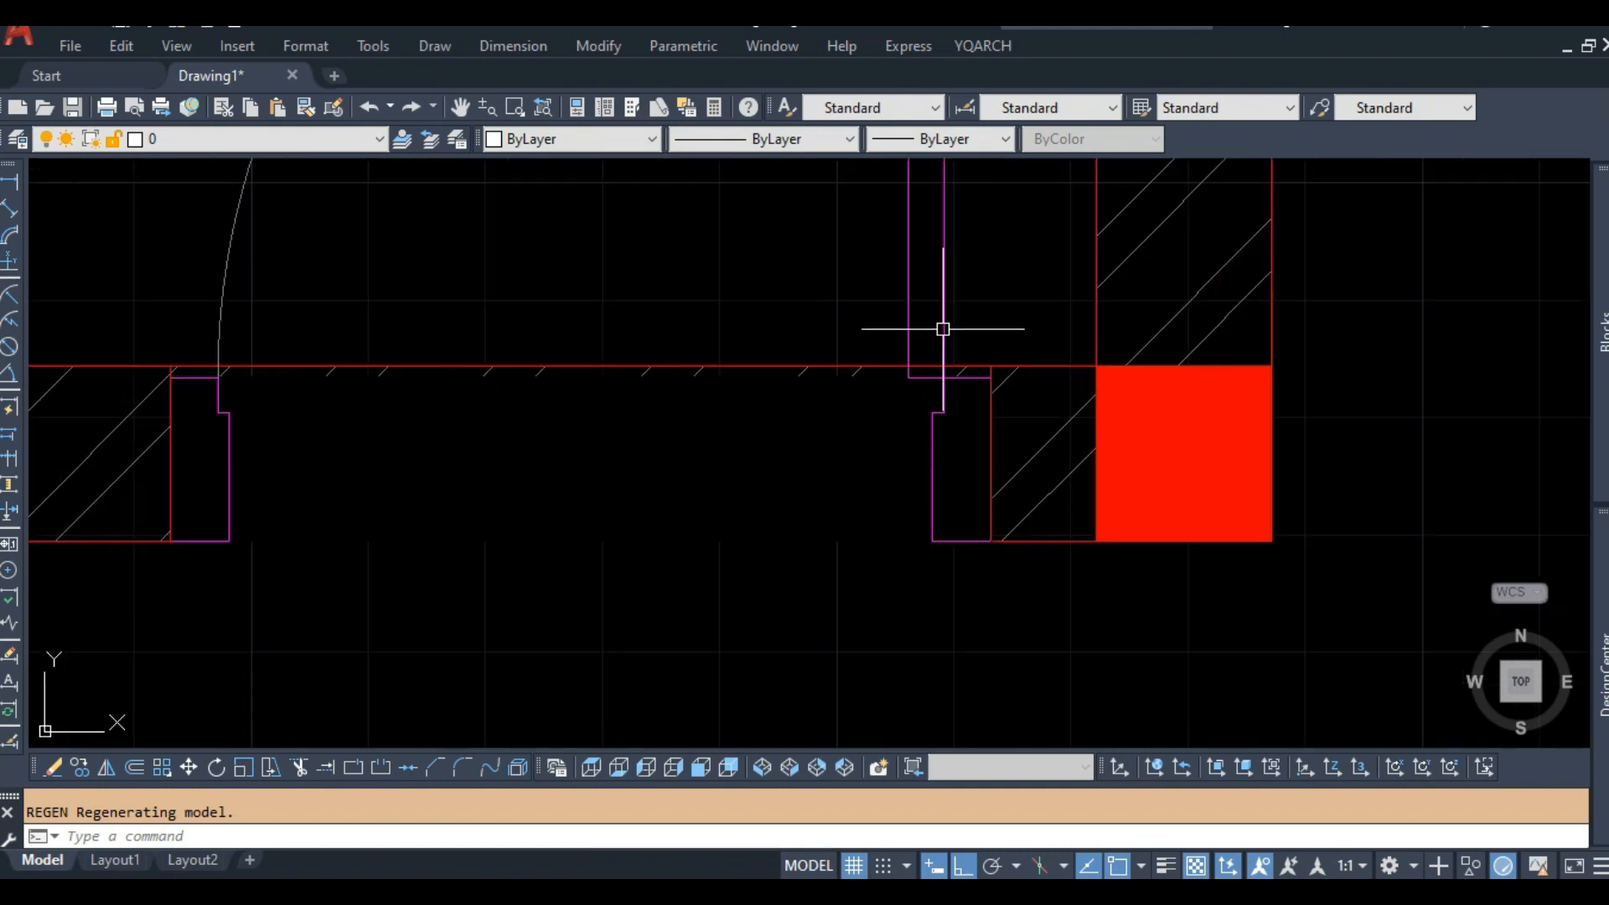
pyautogui.doubleClick(945, 335)
pyautogui.click(786, 589)
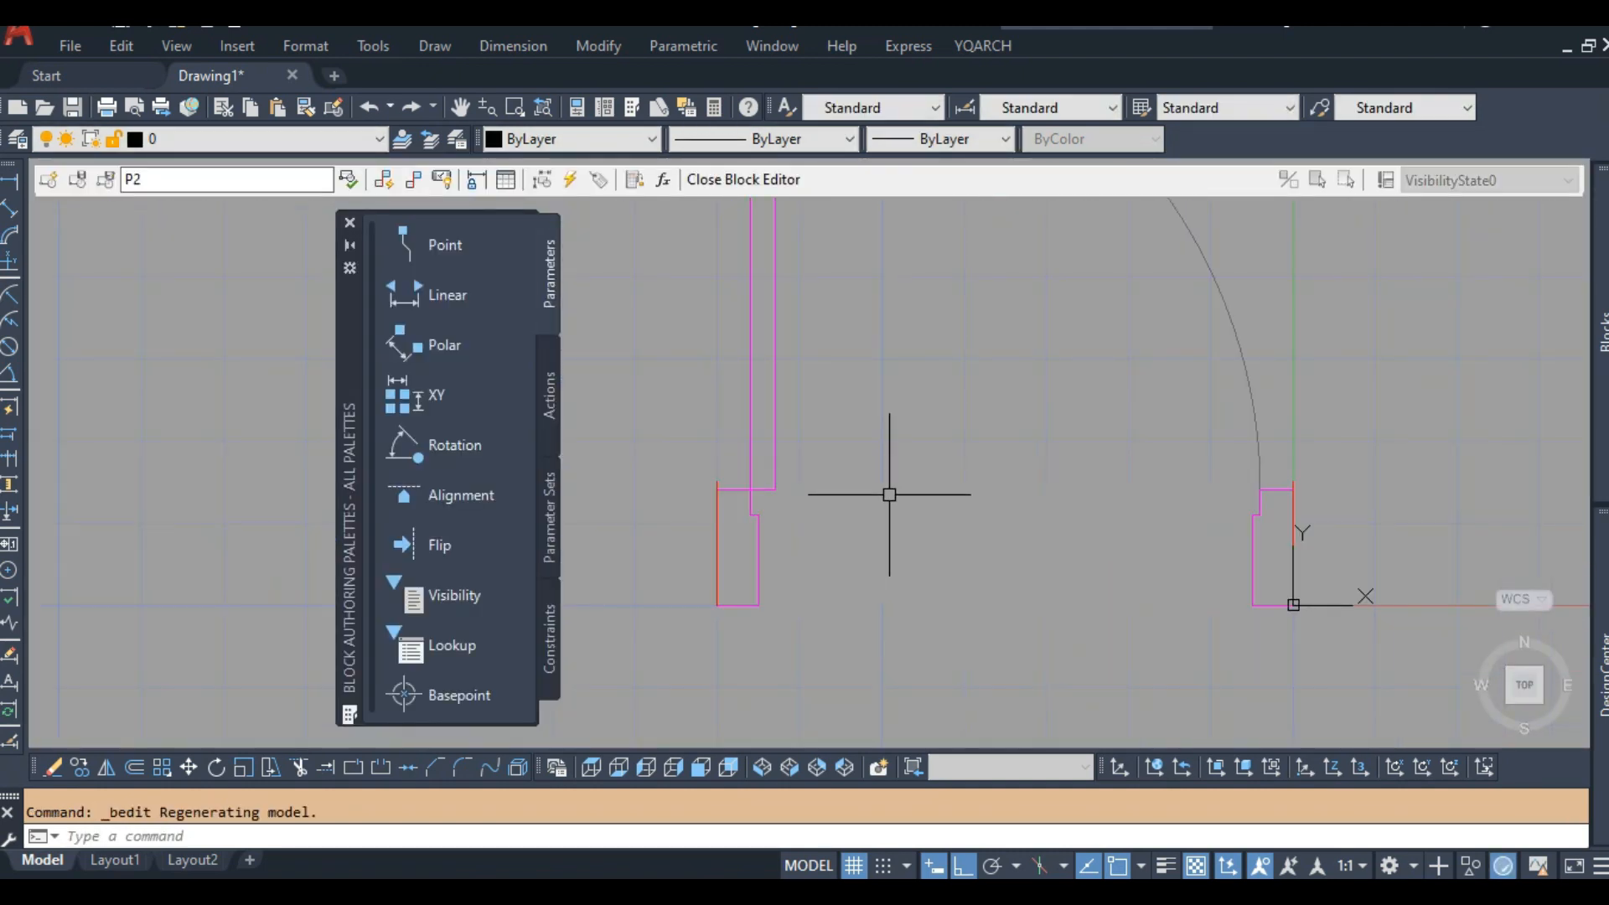
pyautogui.click(888, 491)
pyautogui.click(873, 499)
pyautogui.scroll(6, 754, 498)
pyautogui.click(600, 464)
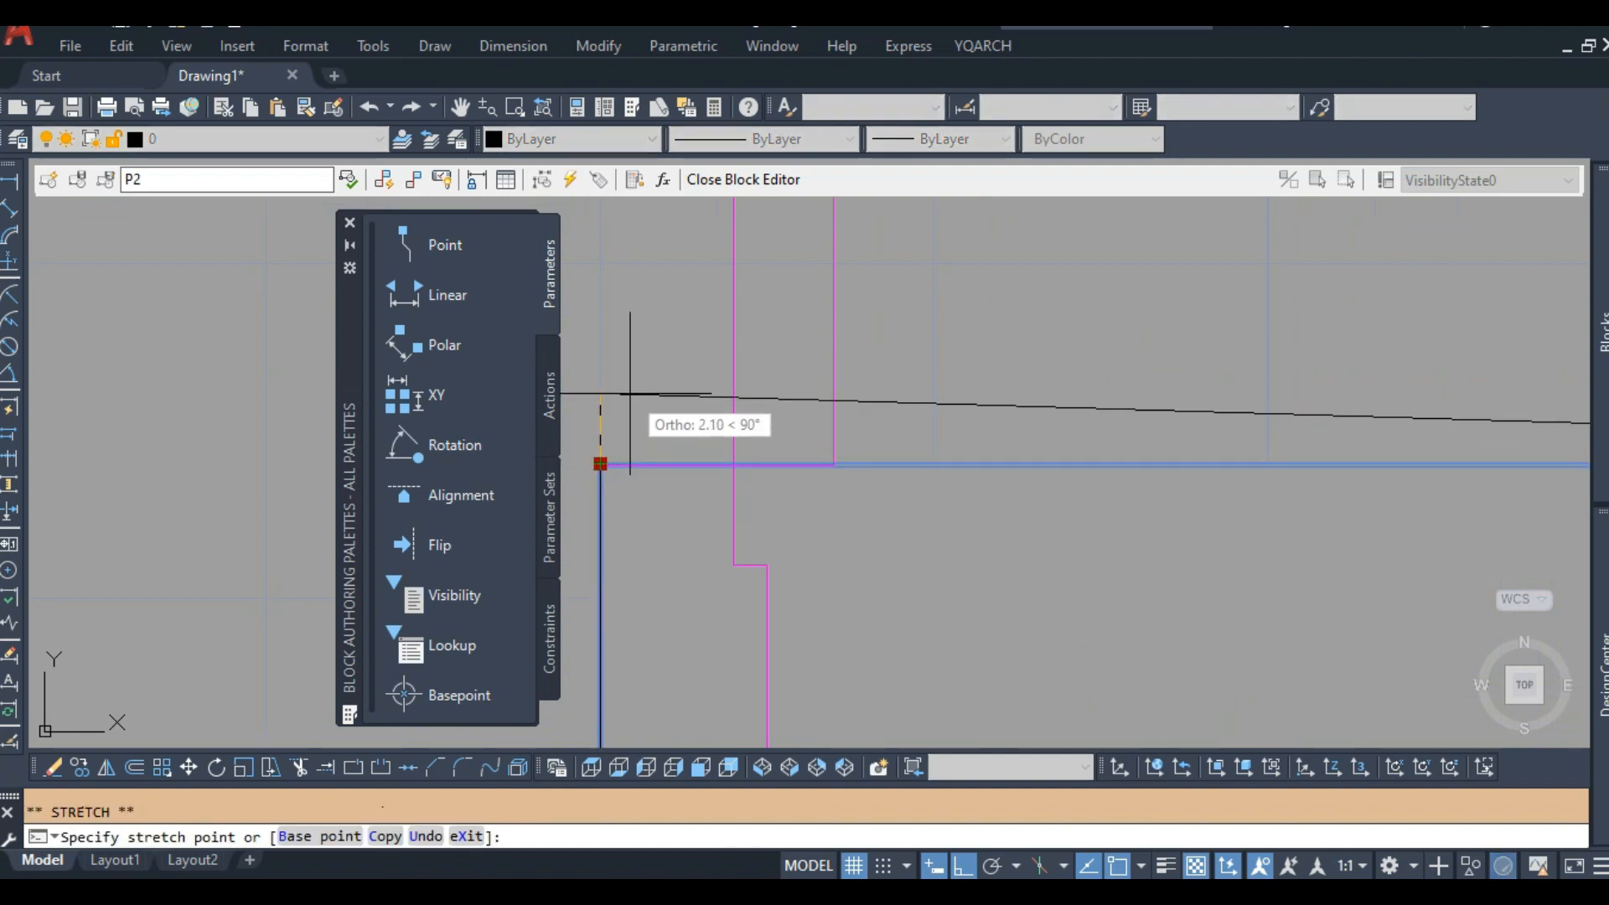
pyautogui.write('1')
pyautogui.press('Return')
pyautogui.scroll(-4, 630, 394)
pyautogui.moveTo(1047, 422); pyautogui.dragTo(786, 431, button='middle')
pyautogui.write('1')
pyautogui.press('Return')
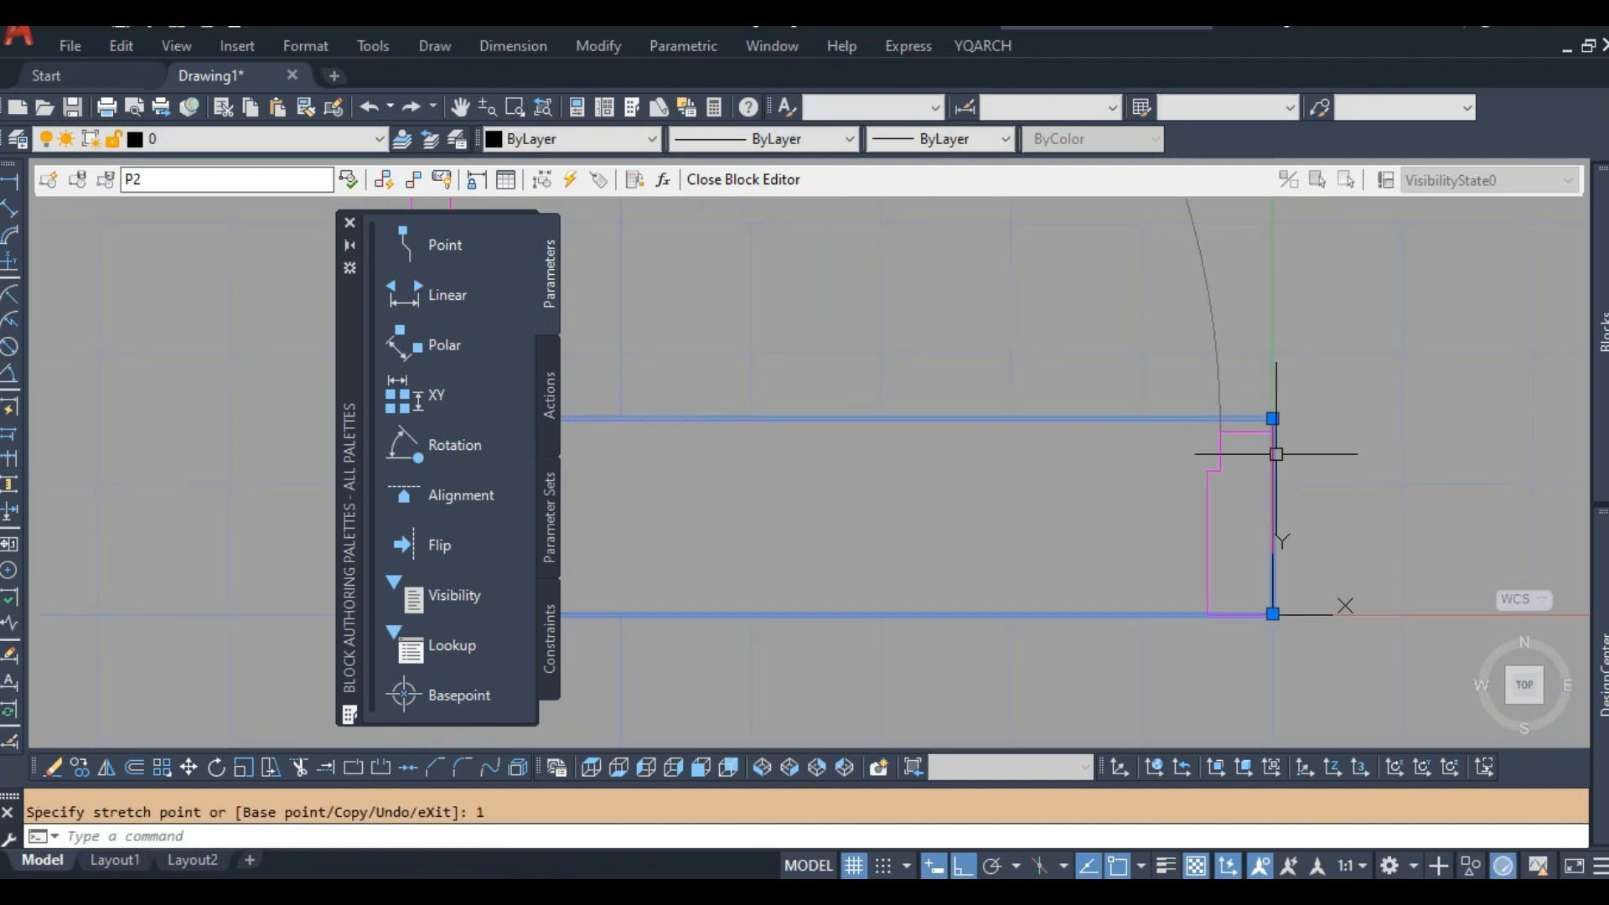
# Stretch both lower corners of P2's wipeout downward by 1 unit.
pyautogui.click(1272, 615)
pyautogui.write('1')
pyautogui.press('Return')
pyautogui.moveTo(938, 657); pyautogui.dragTo(1391, 593, button='middle')
pyautogui.click(813, 549)
pyautogui.write('1')
pyautogui.press('Return')
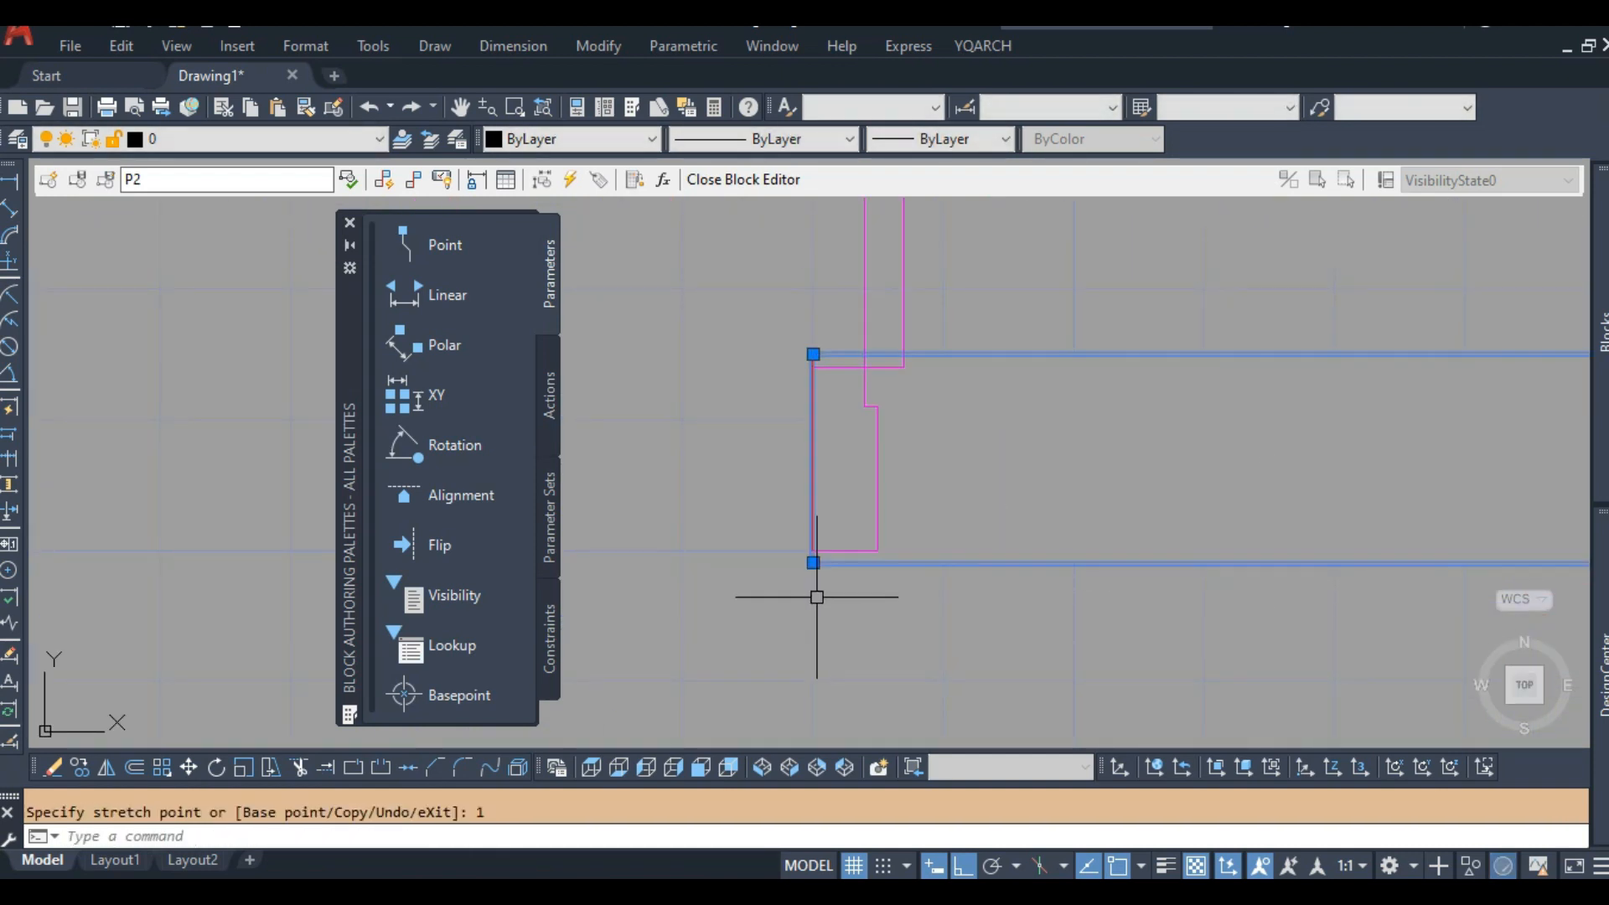
# Save the changes to P2, close the block editor and regenerate the drawing.
pyautogui.click(768, 188)
pyautogui.click(697, 402)
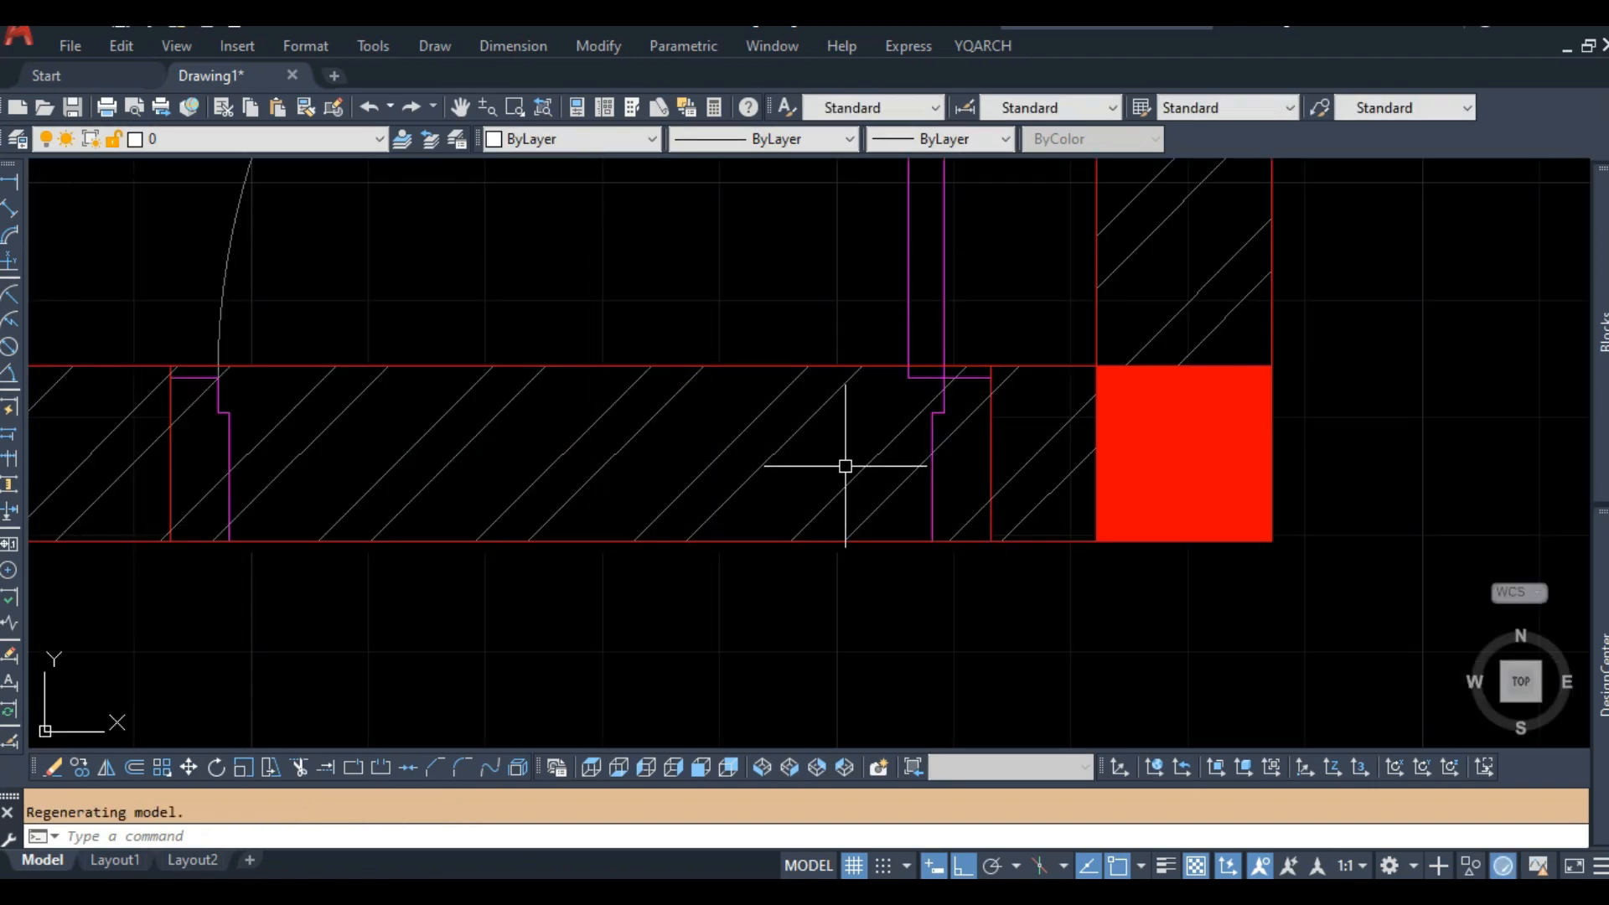
pyautogui.scroll(-8, 845, 466)
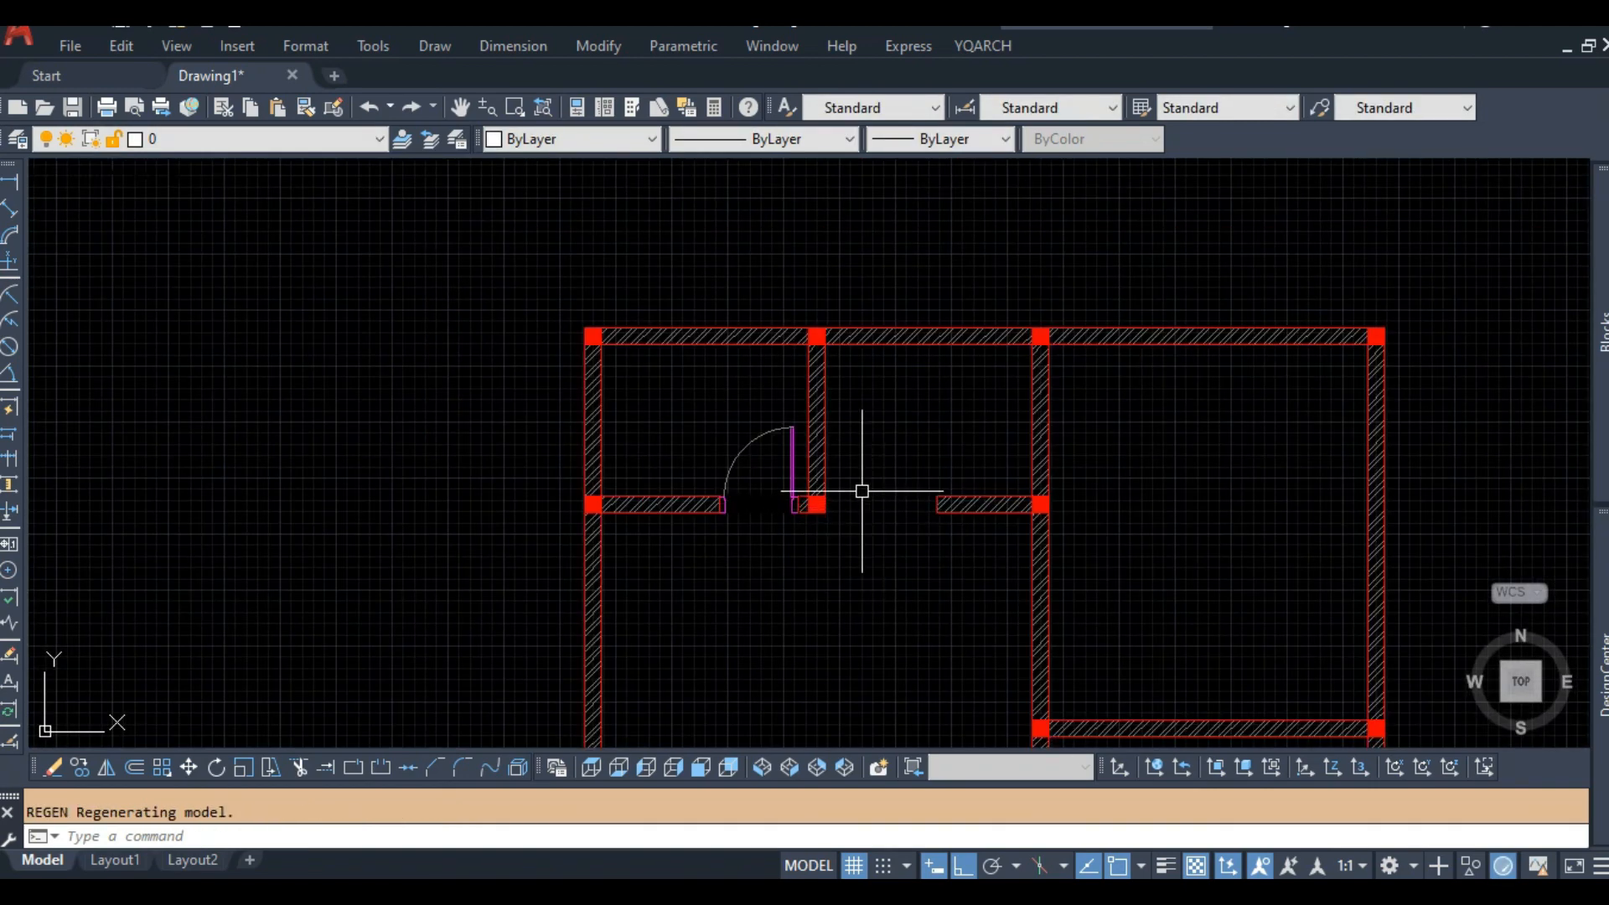
# Mirror the placed door across the vertical centreline of the adjacent wall column, keeping the source door.
pyautogui.scroll(2, 793, 489)
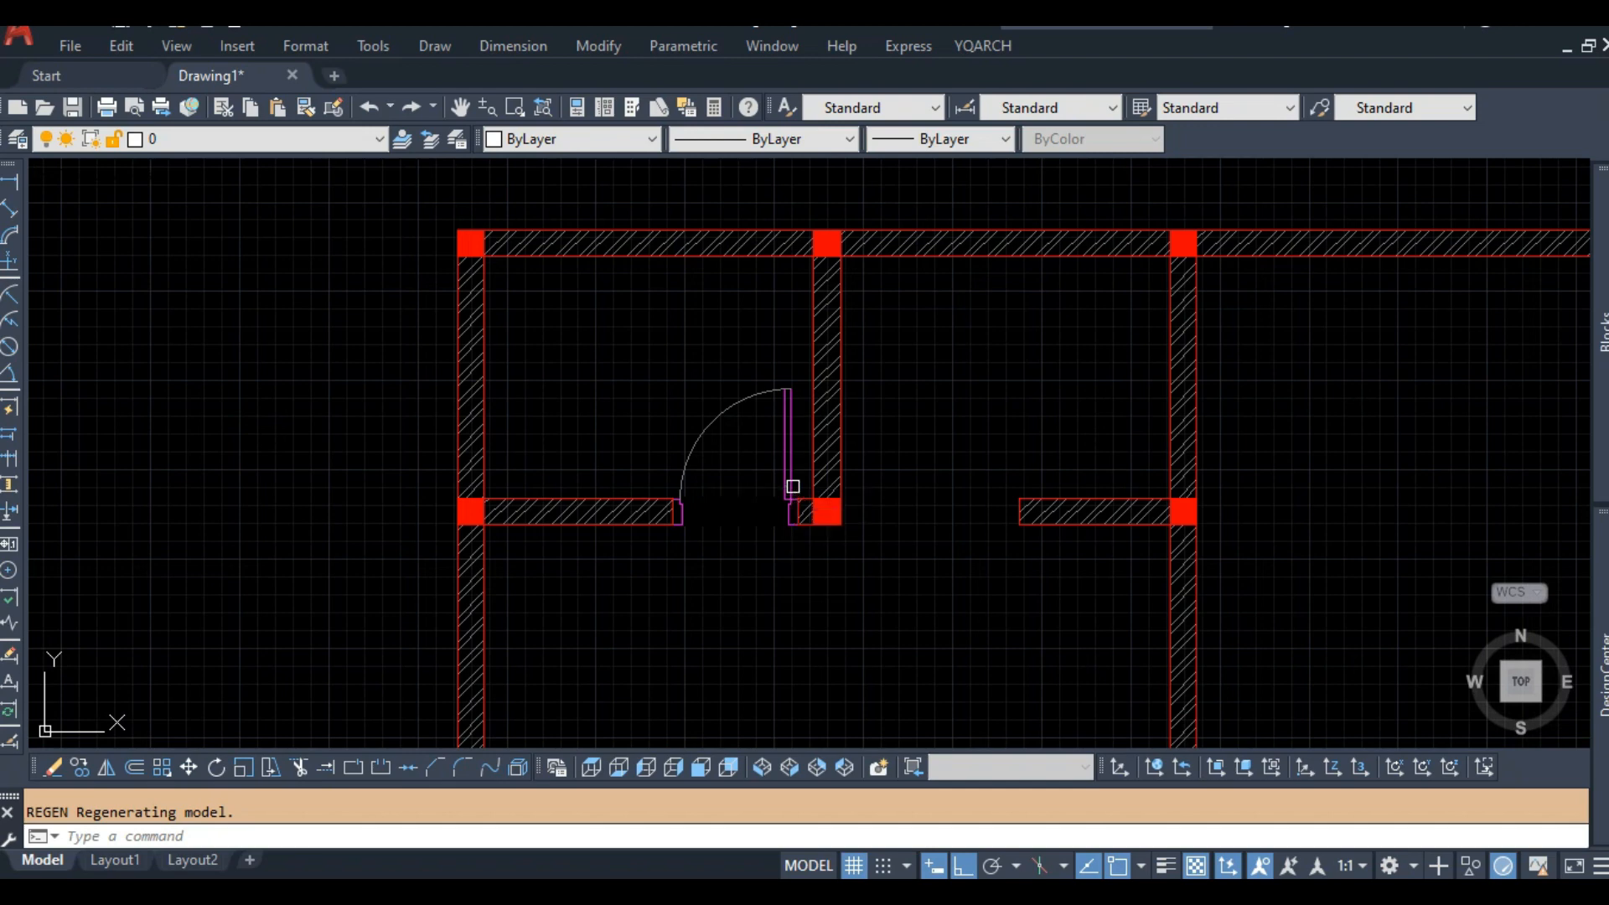
pyautogui.click(792, 486)
pyautogui.scroll(4, 835, 539)
pyautogui.press('Return')
pyautogui.click(801, 488)
pyautogui.click(795, 574)
pyautogui.press('Return')
pyautogui.scroll(-3, 799, 564)
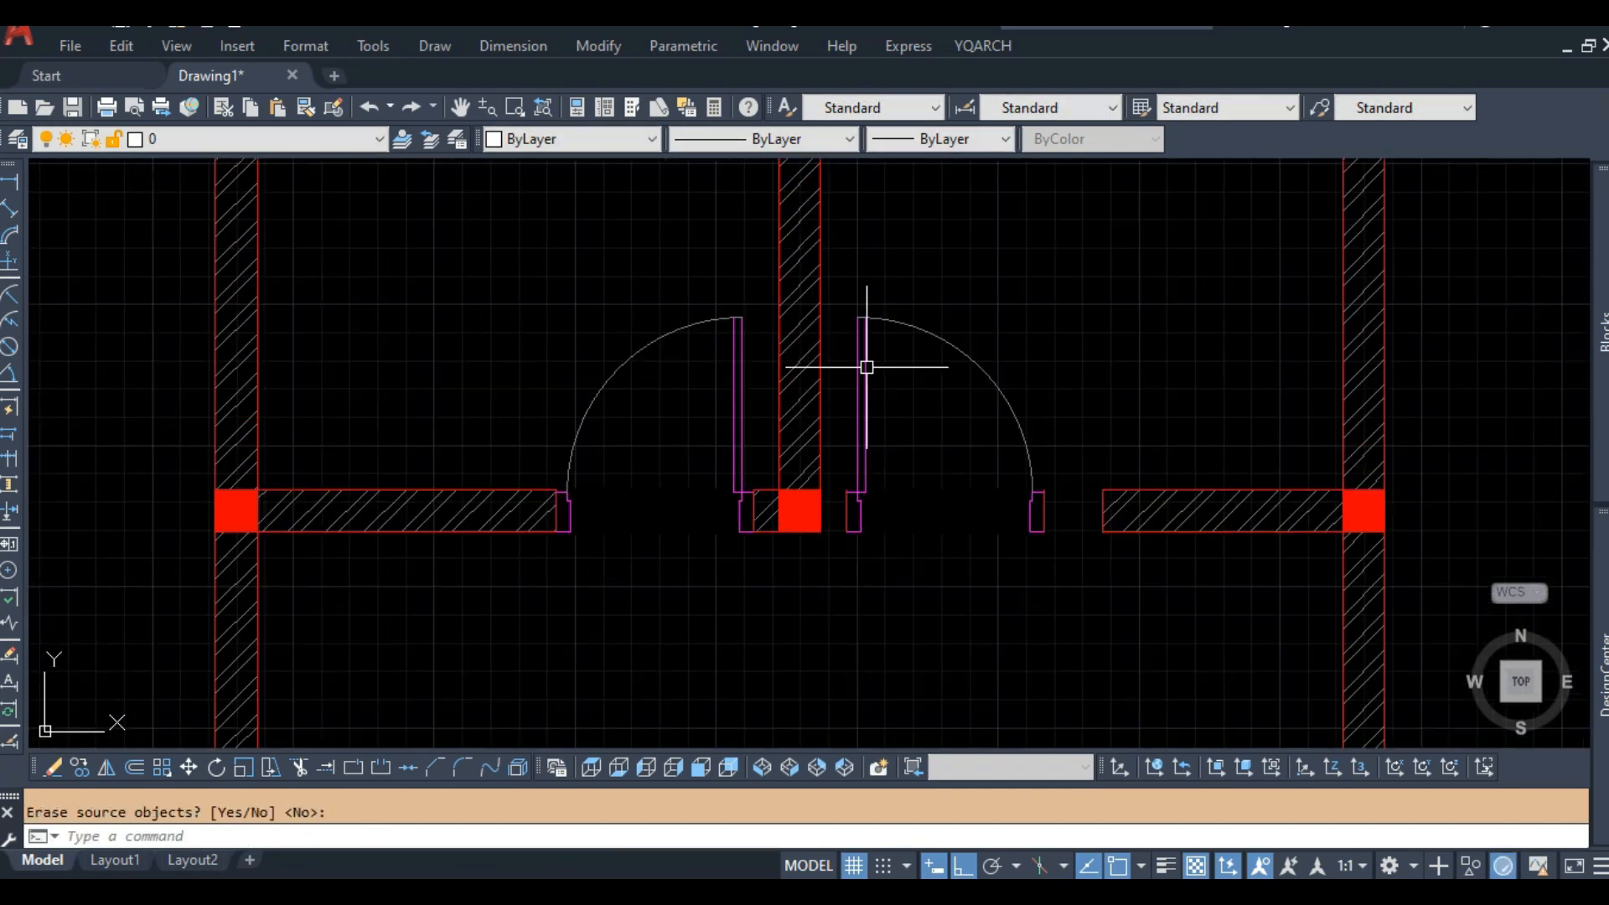
# Mirror the mirrored door across a horizontal line at the wall's midpoint into the upper exterior wall, and erase the source door.
pyautogui.press('Return')
pyautogui.click(886, 323)
pyautogui.moveTo(887, 323); pyautogui.dragTo(873, 461, button='middle')
pyautogui.press('Return')
pyautogui.click(808, 436)
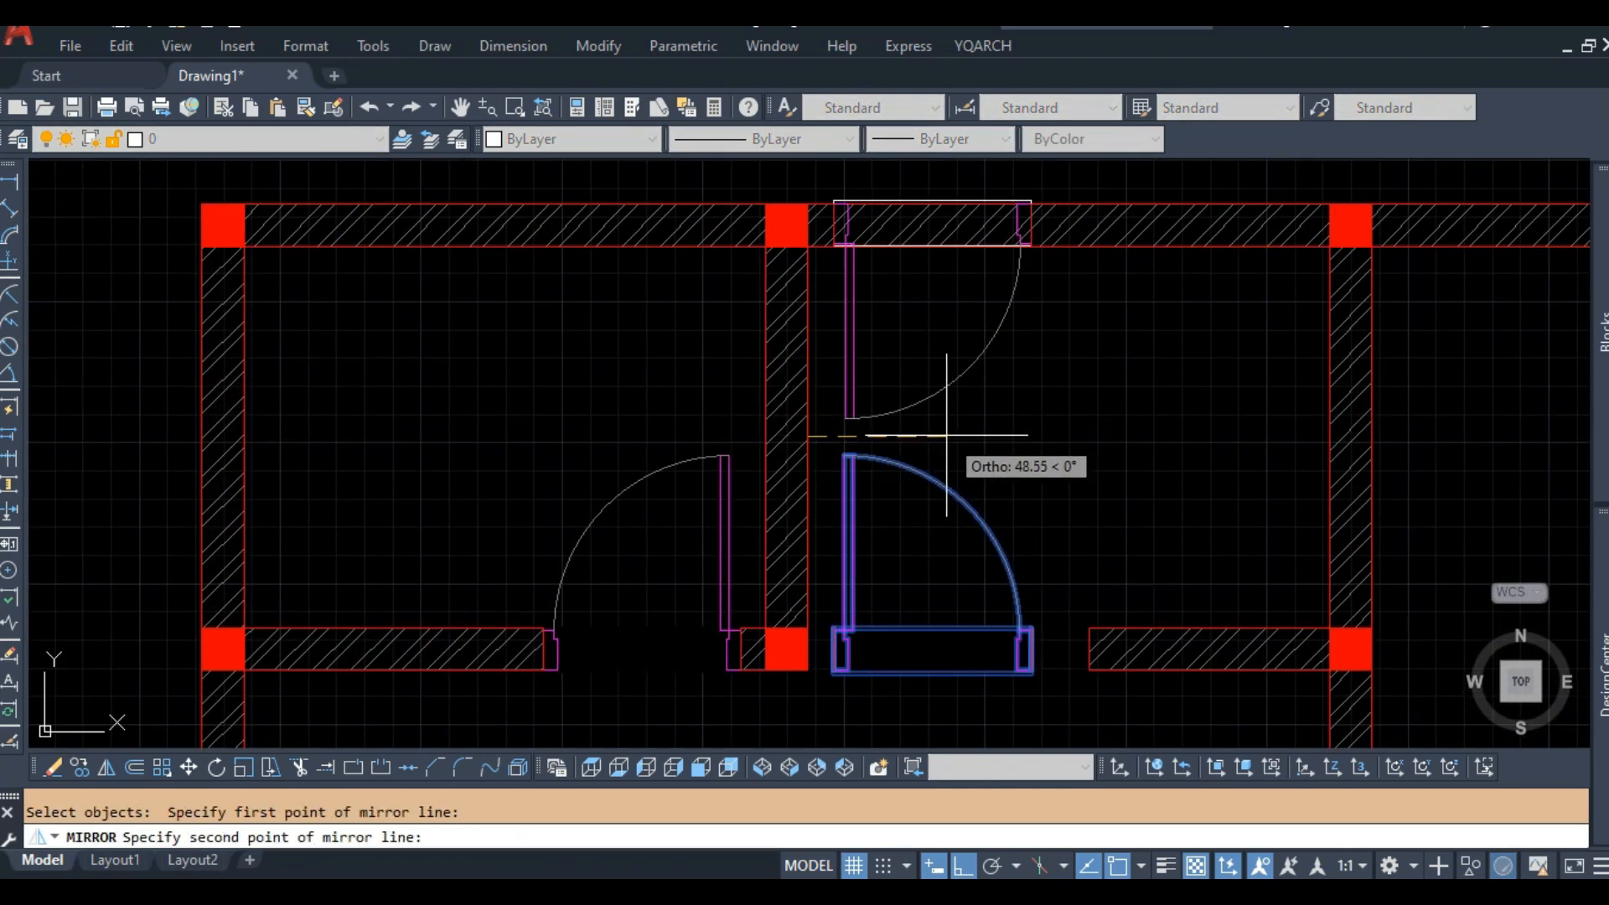
pyautogui.click(947, 435)
pyautogui.press('Return')
pyautogui.scroll(-4, 884, 222)
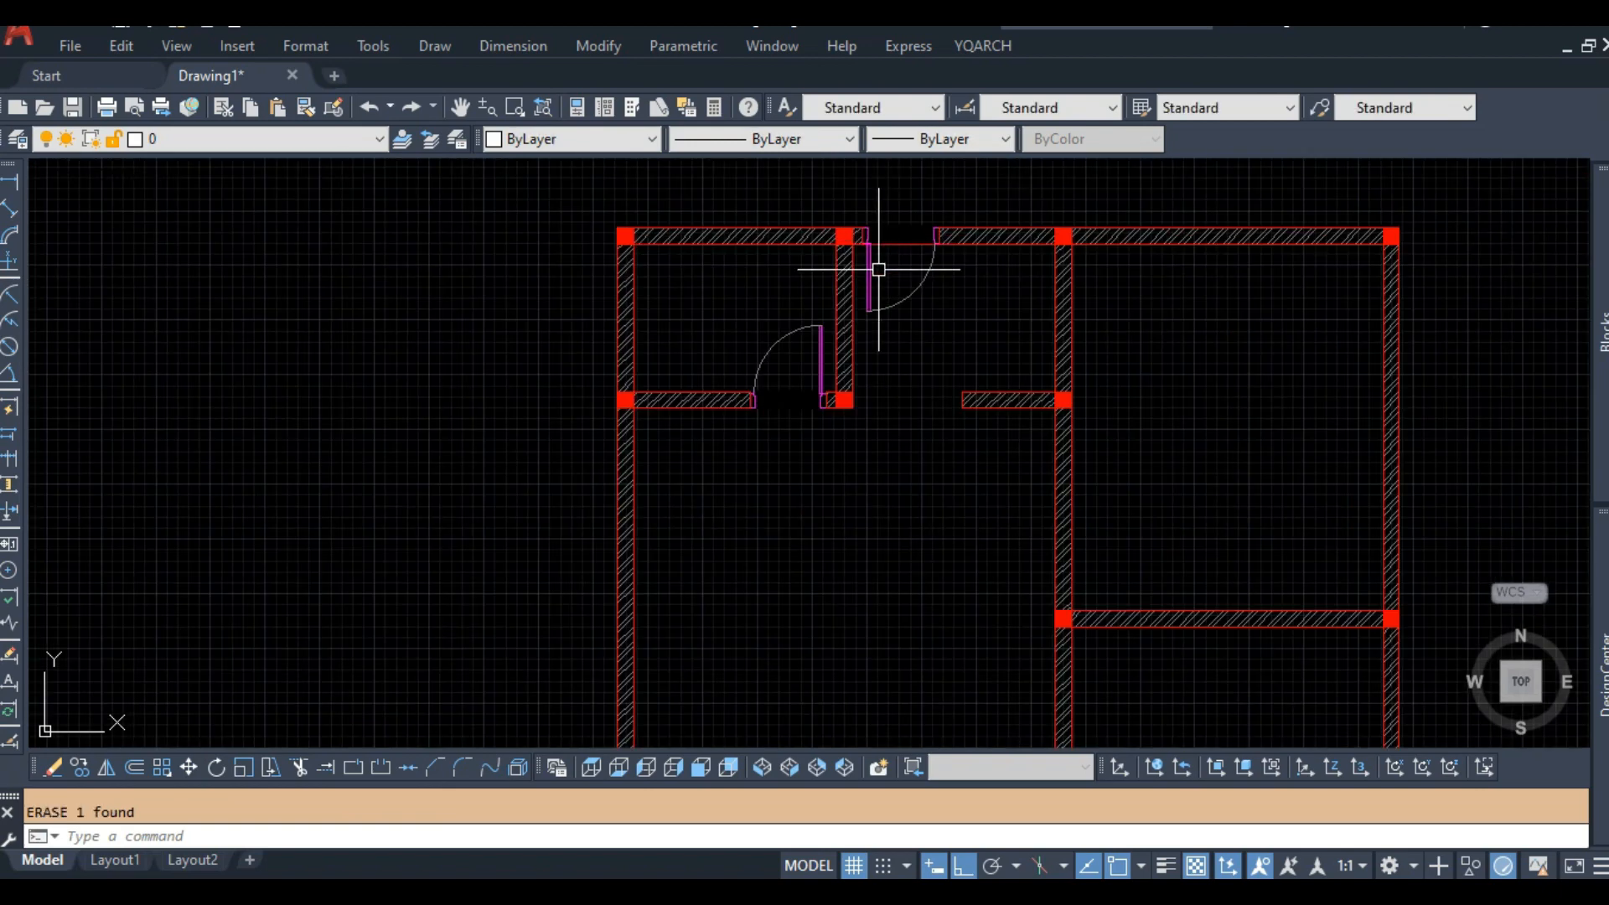
# Copy the front entrance door upward to the open space beside the middle bedroom's wall.
pyautogui.scroll(-4, 907, 378)
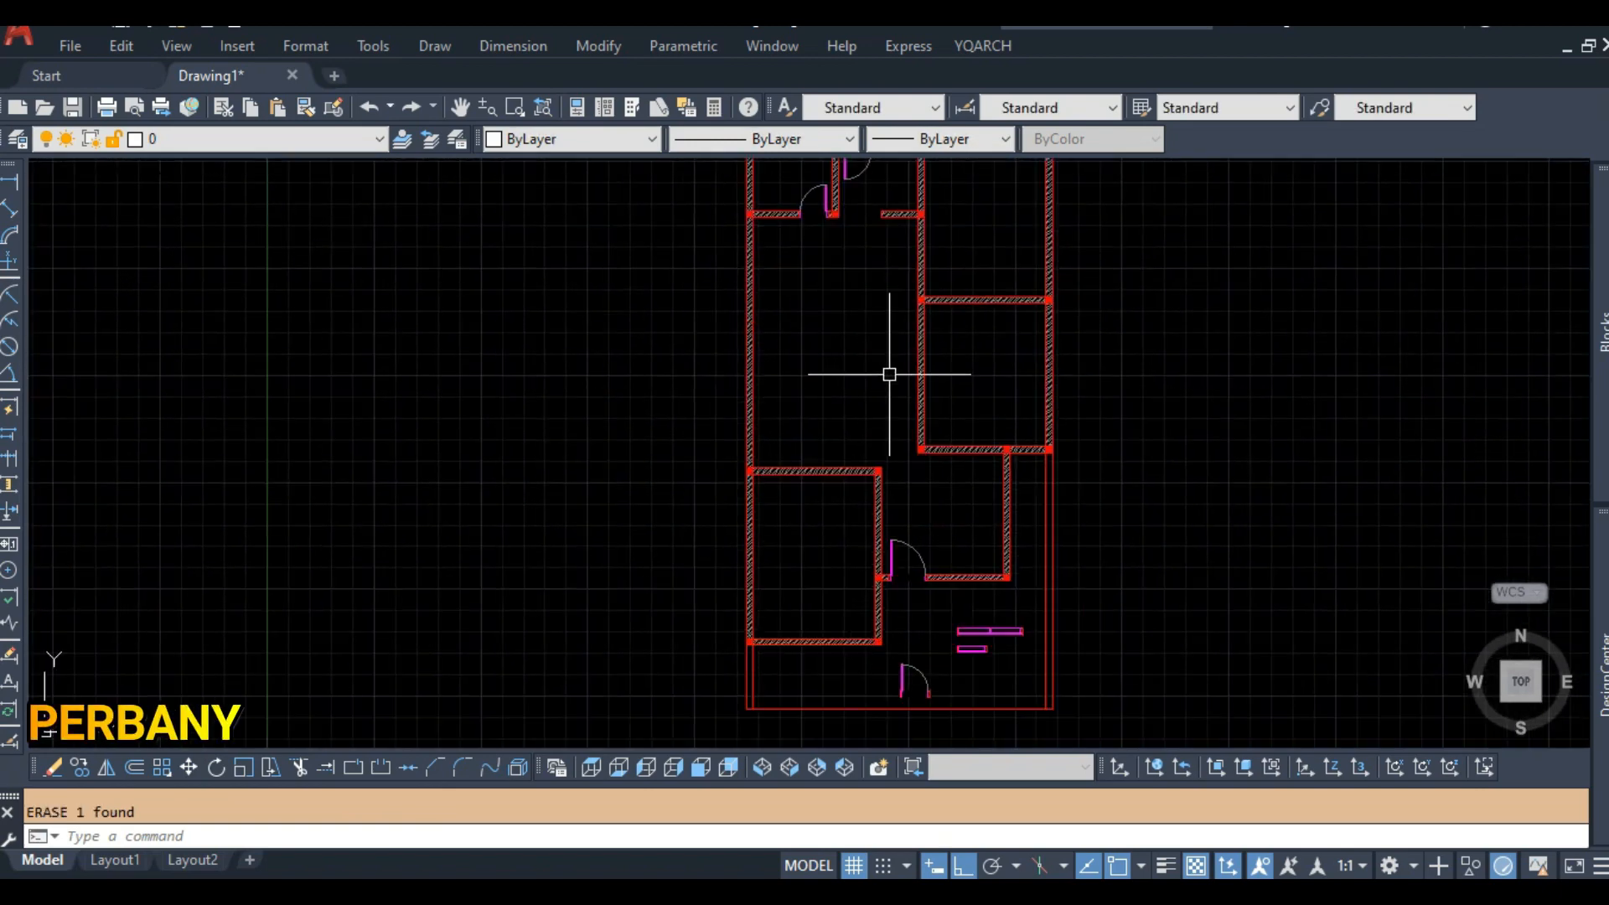
pyautogui.scroll(4, 909, 546)
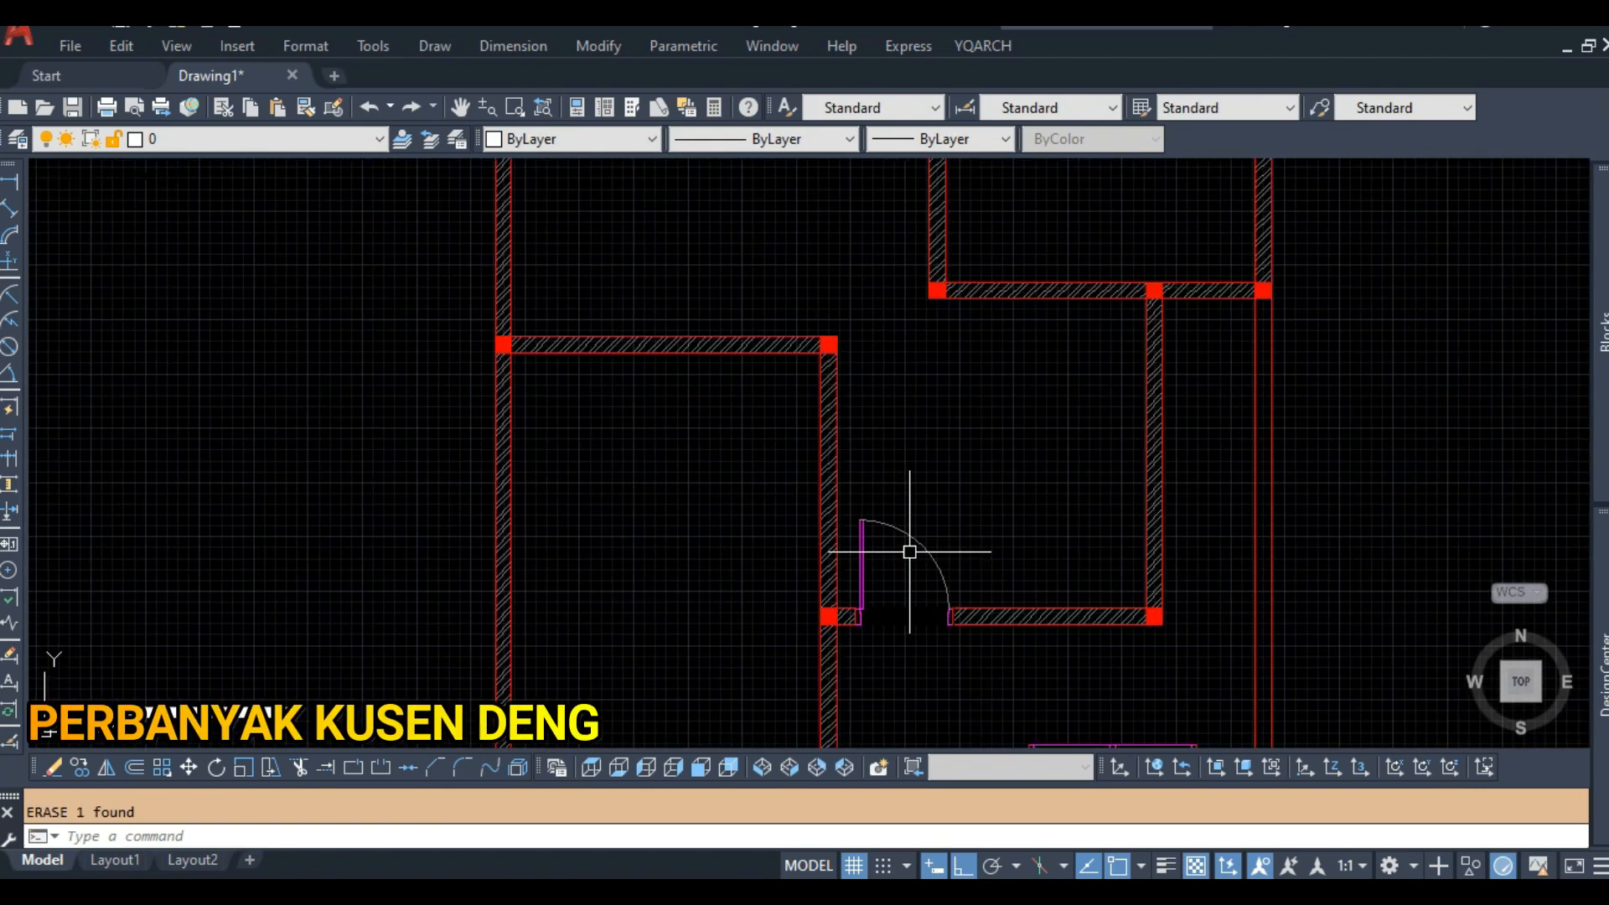
pyautogui.write('co')
pyautogui.press('Return')
pyautogui.click(906, 561)
pyautogui.press('Return')
pyautogui.click(904, 577)
pyautogui.moveTo(867, 275); pyautogui.dragTo(854, 629, button='middle')
pyautogui.click(855, 344)
pyautogui.press('Return')
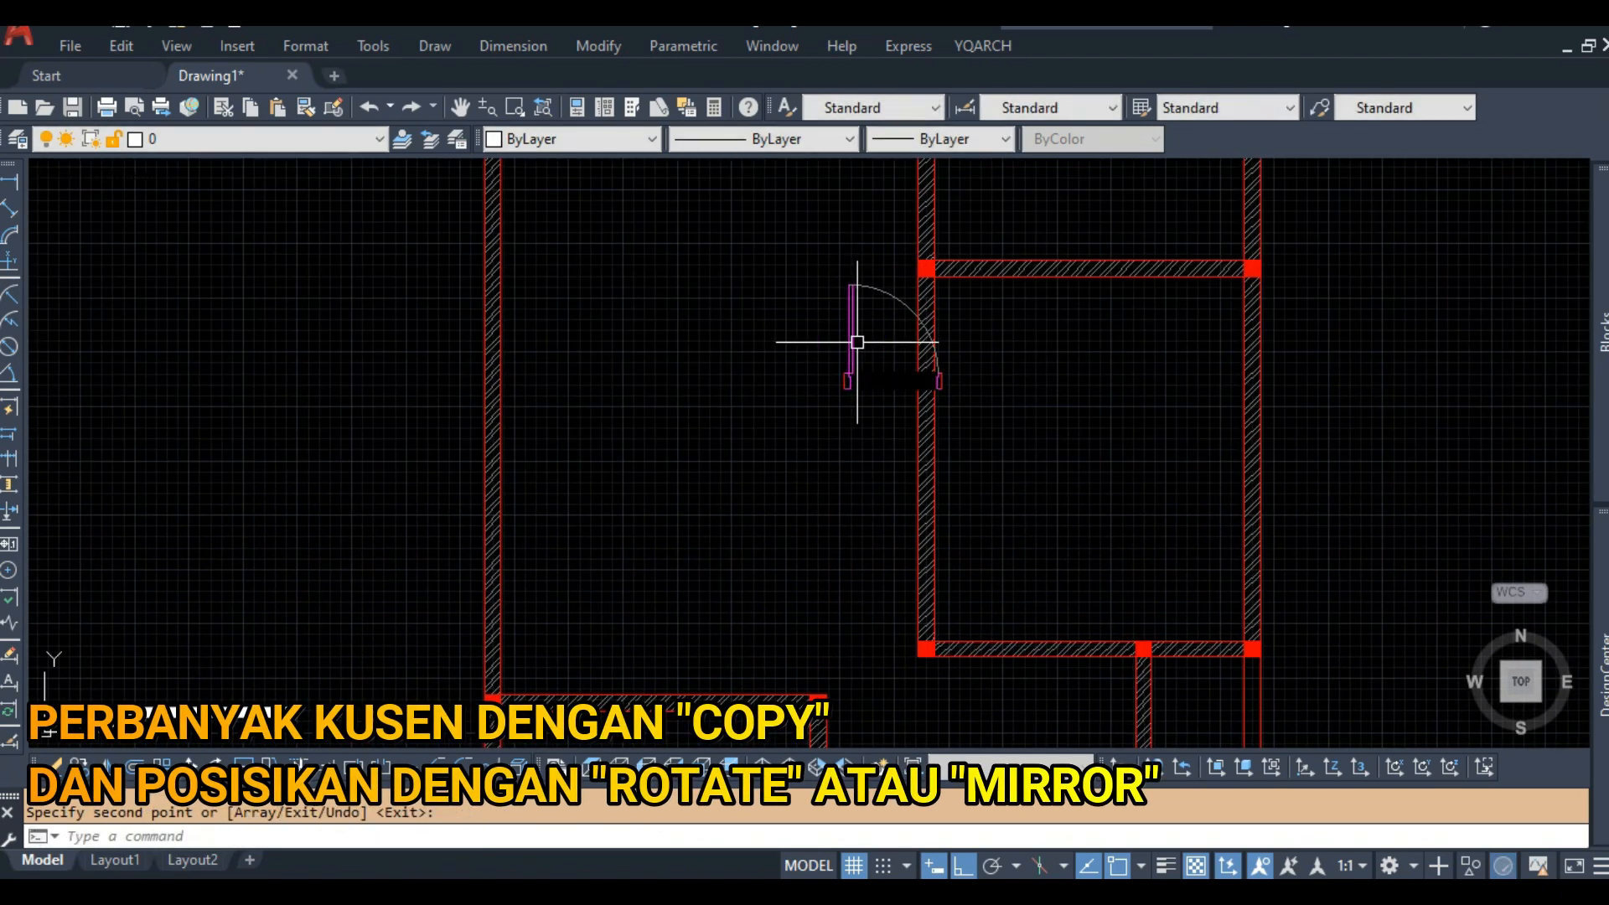
# Rotate the copied door 90 degrees clockwise so its leaf points toward the bedroom.
pyautogui.scroll(2, 856, 343)
pyautogui.write('ro')
pyautogui.press('Return')
pyautogui.press('Return')
pyautogui.scroll(2, 882, 361)
pyautogui.click(880, 333)
pyautogui.click(880, 352)
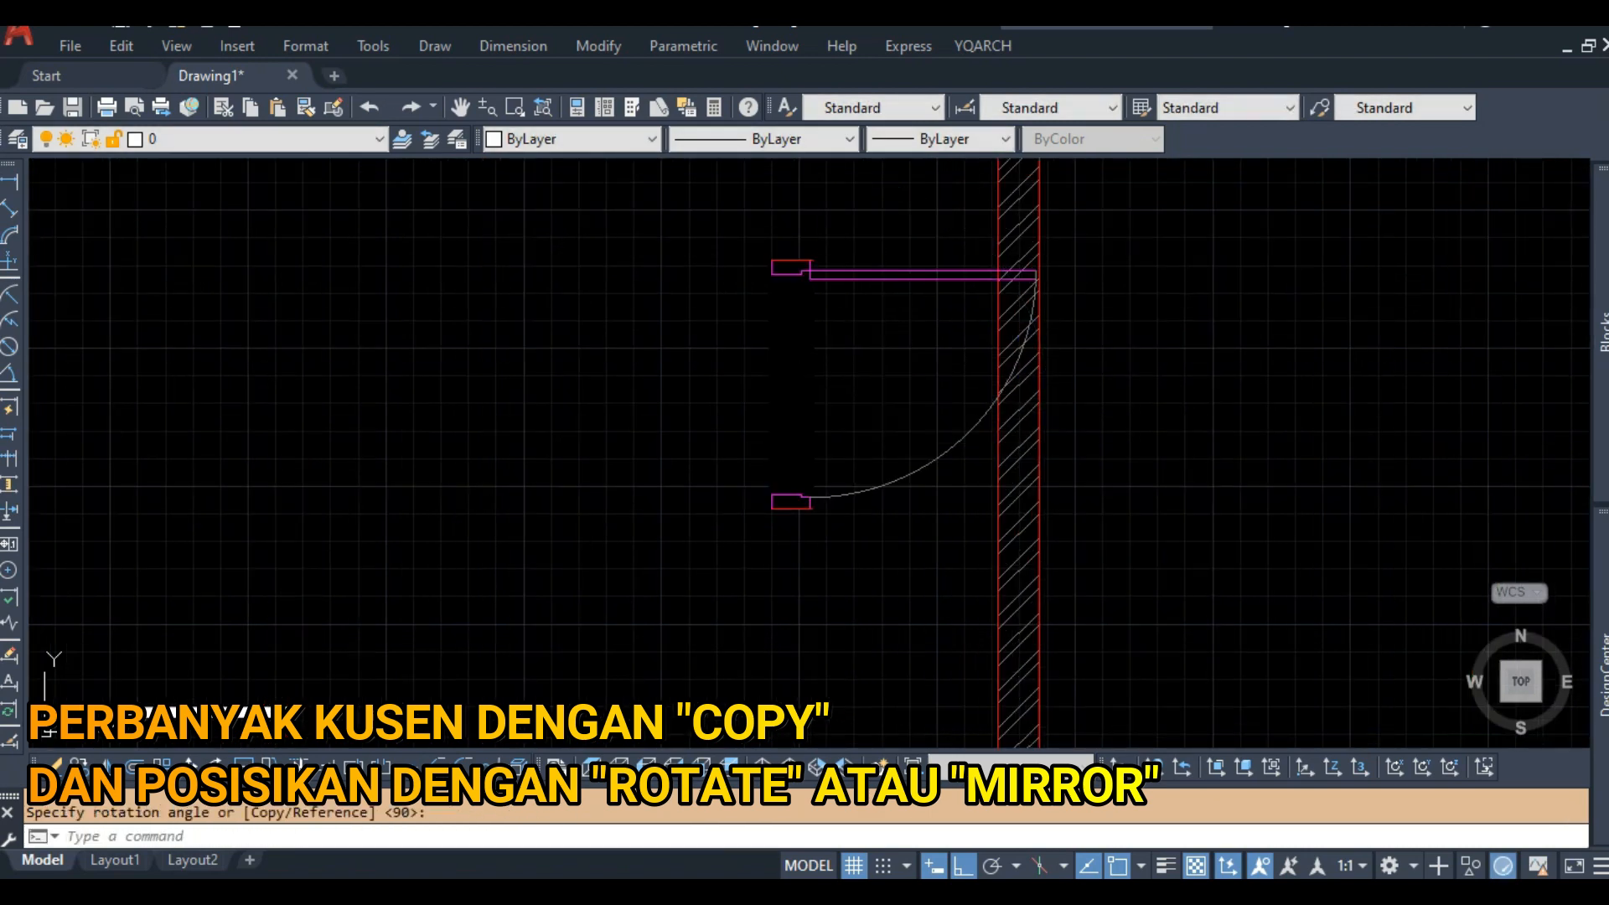
# Move the rotated door by its frame corner into the bedroom's left wall, just below the upper column.
pyautogui.write('m')
pyautogui.click(787, 254)
pyautogui.scroll(6, 787, 254)
pyautogui.scroll(4, 743, 260)
pyautogui.press('Return')
pyautogui.click(655, 294)
pyautogui.scroll(-10, 654, 339)
pyautogui.scroll(6, 838, 269)
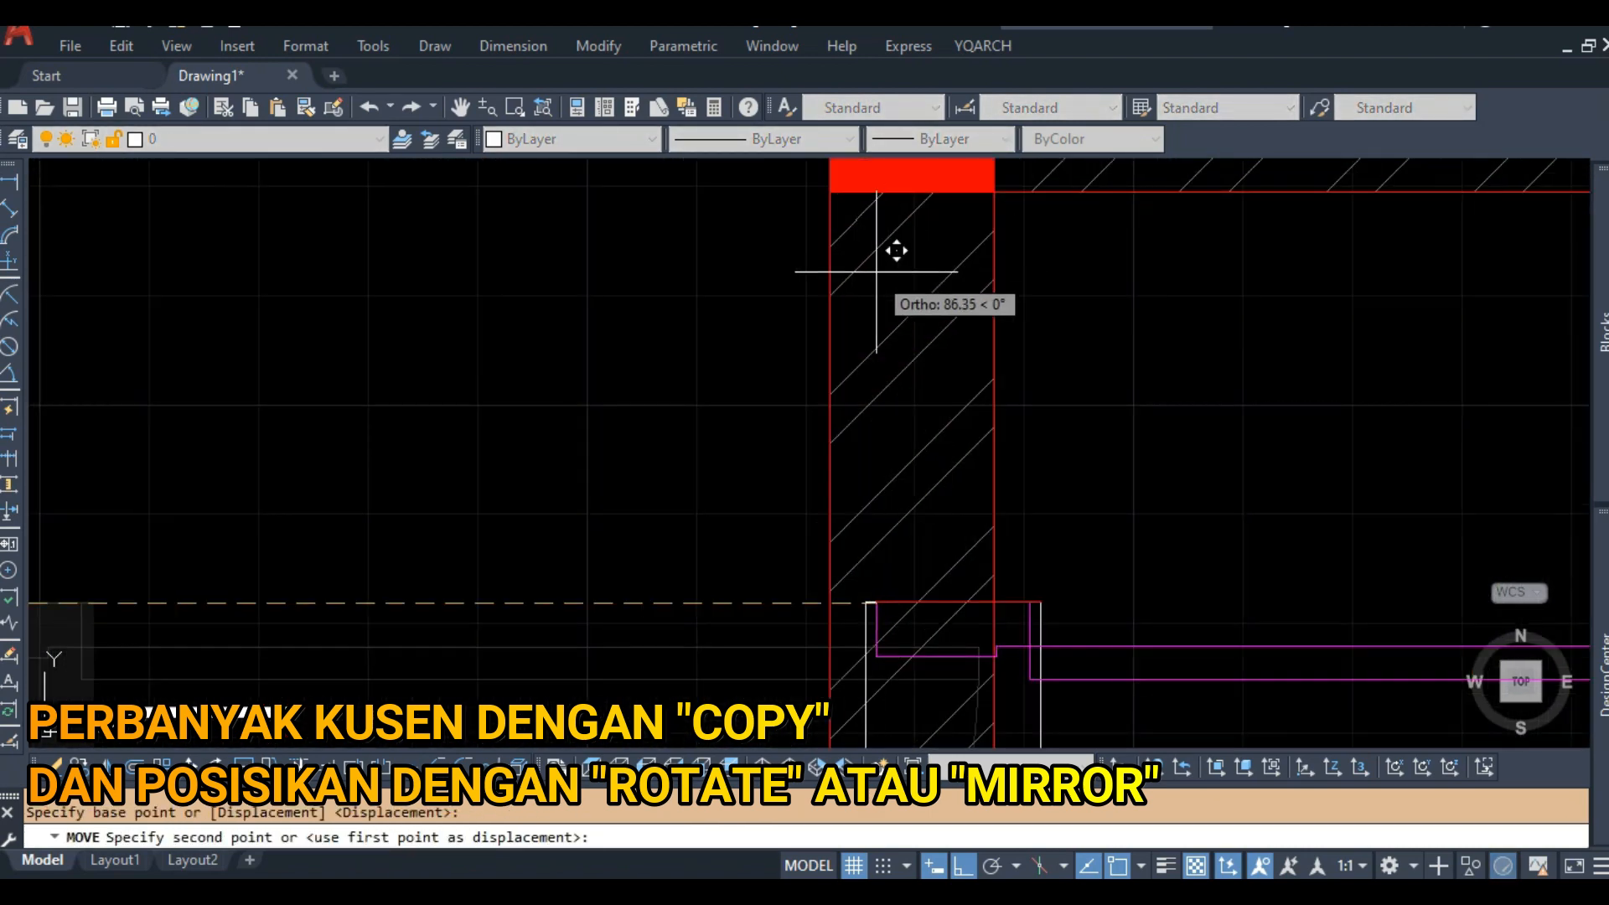
pyautogui.click(829, 302)
pyautogui.scroll(-8, 839, 368)
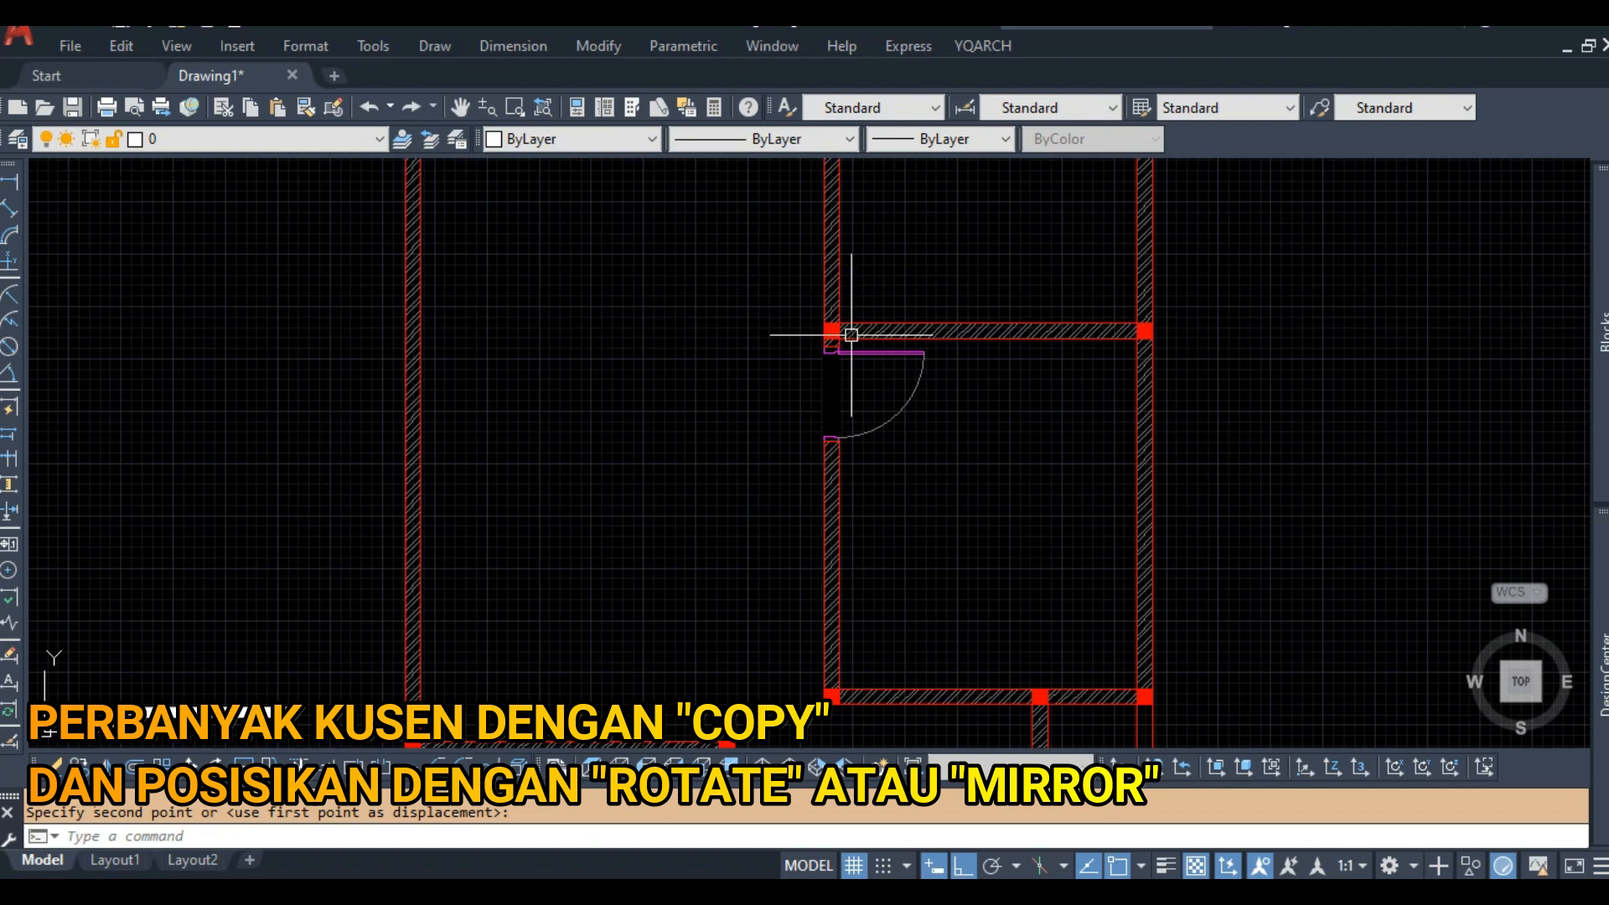
# Mirror the bedroom door across the horizontal centreline of the column above it, keeping the source door.
pyautogui.press('Return')
pyautogui.click(842, 352)
pyautogui.scroll(8, 827, 328)
pyautogui.press('Return')
pyautogui.click(854, 339)
pyautogui.click(691, 361)
pyautogui.press('Return')
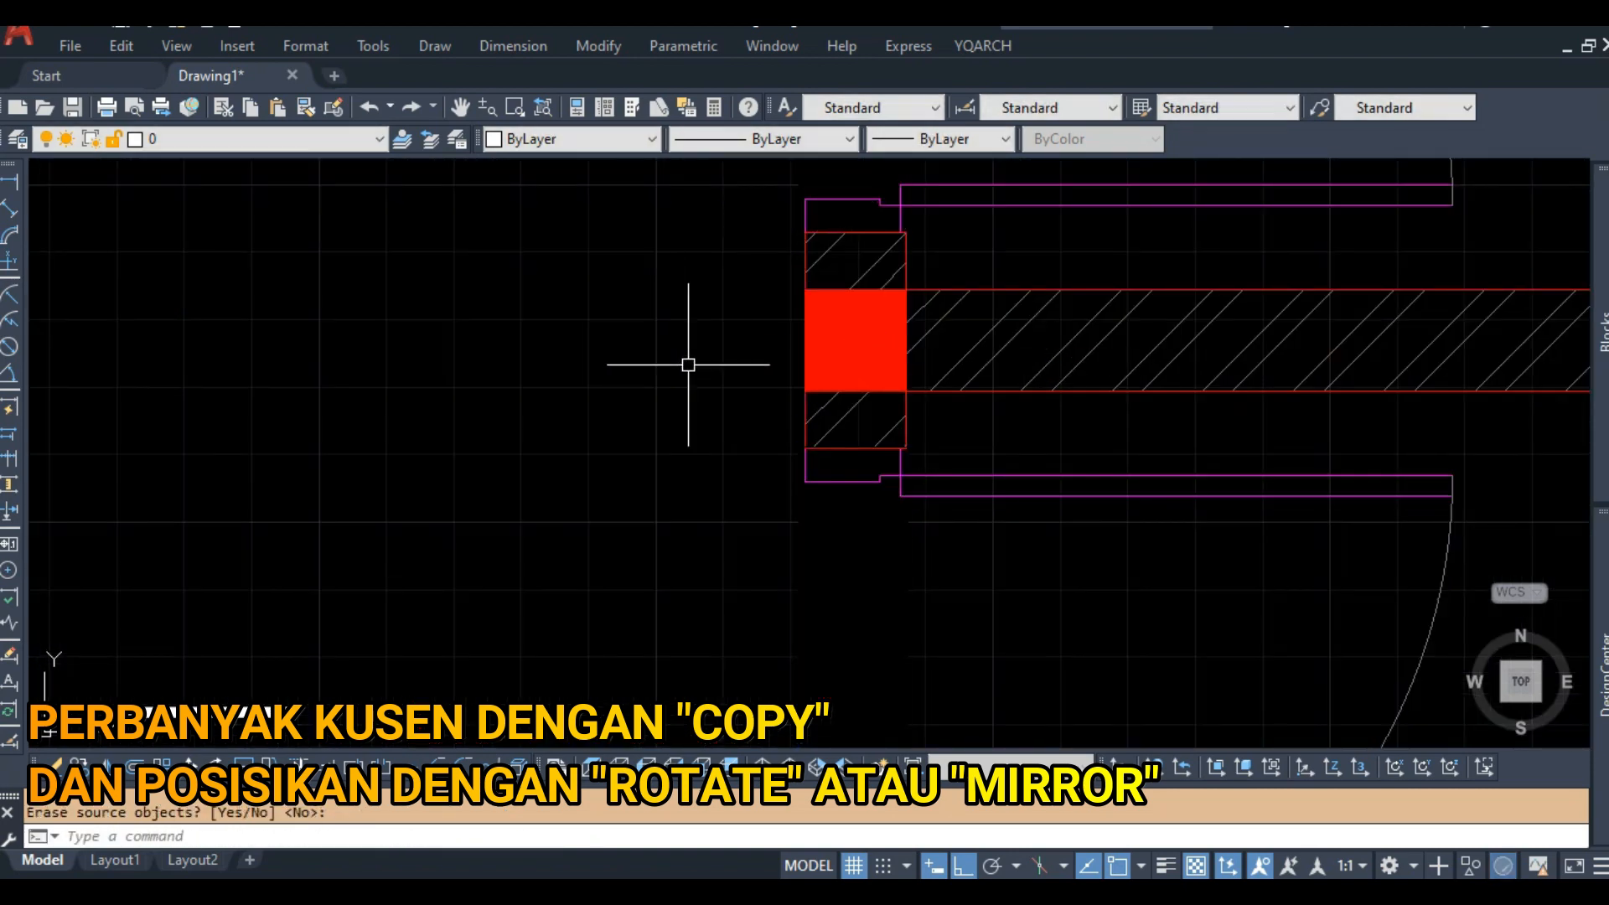
# Copy the middle bedroom's door horizontally to the left into the open central space.
pyautogui.scroll(-12, 738, 368)
pyautogui.moveTo(710, 416); pyautogui.dragTo(787, 323, button='middle')
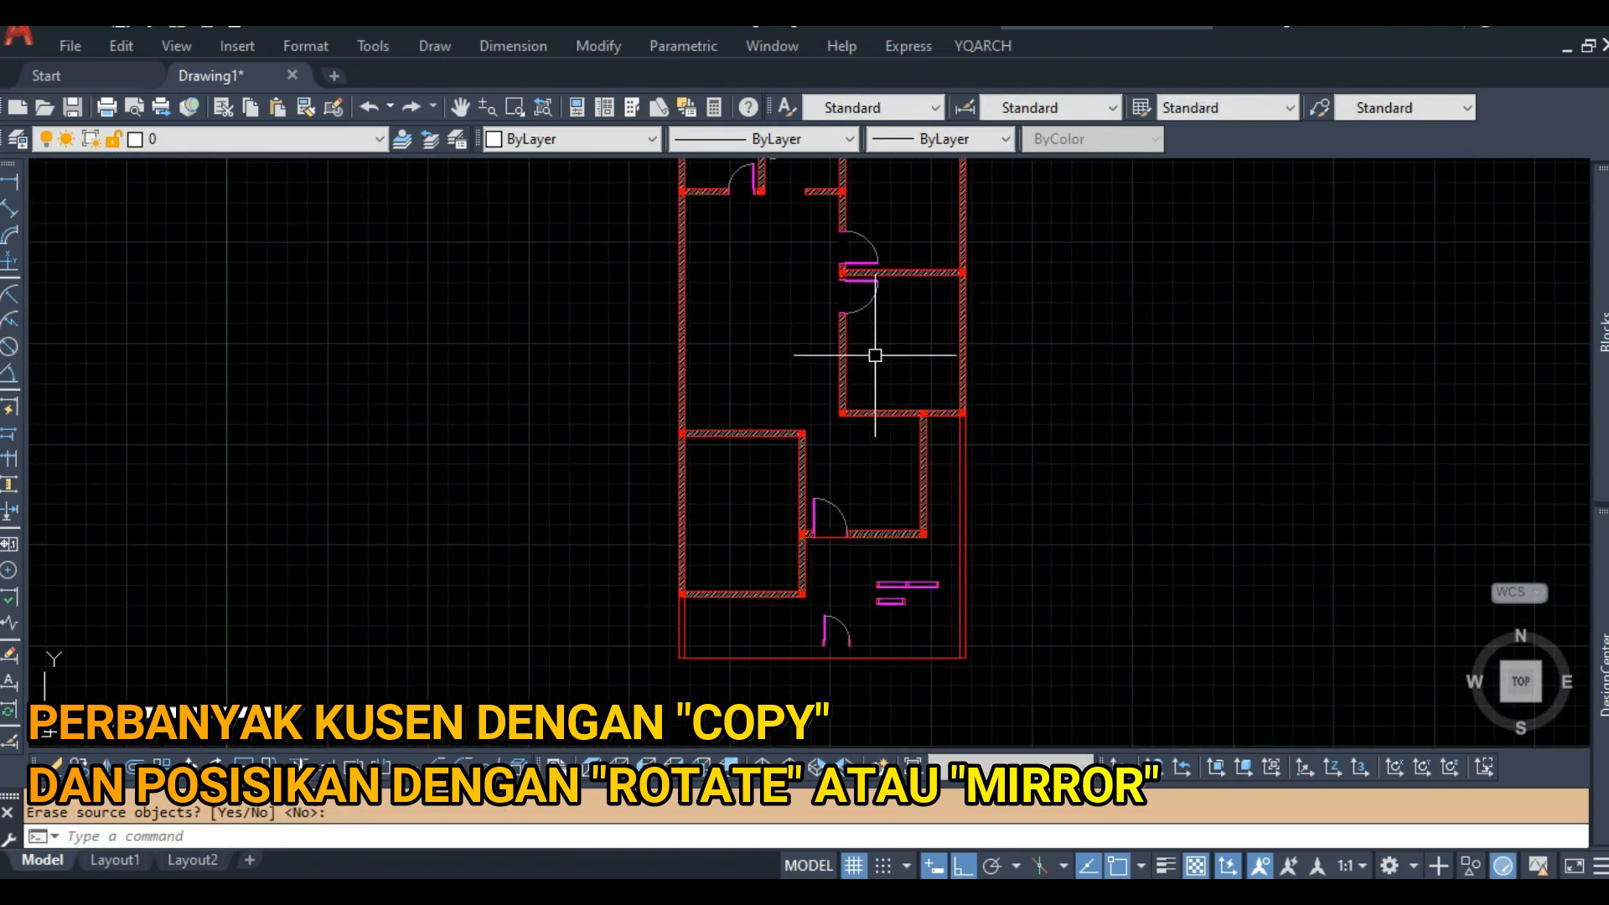
pyautogui.write('co')
pyautogui.press('Return')
pyautogui.scroll(3, 880, 335)
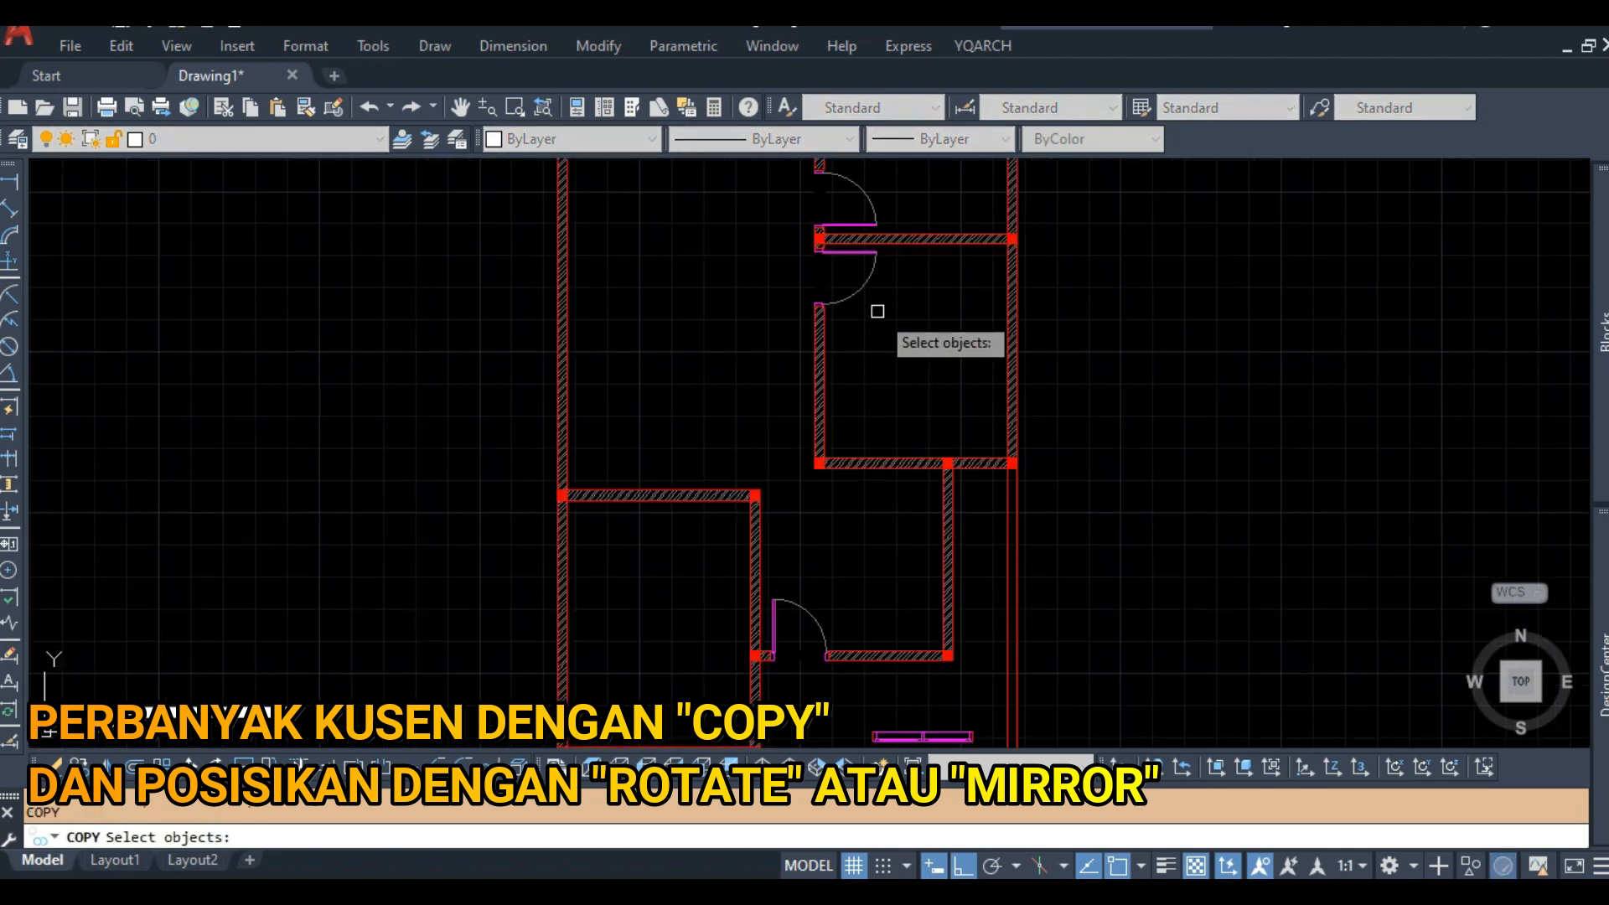
pyautogui.click(722, 367)
pyautogui.press('Return')
# Rotate the copied door in the central space 90 degrees clockwise so its leaf points down.
pyautogui.write('ro')
pyautogui.press('Return')
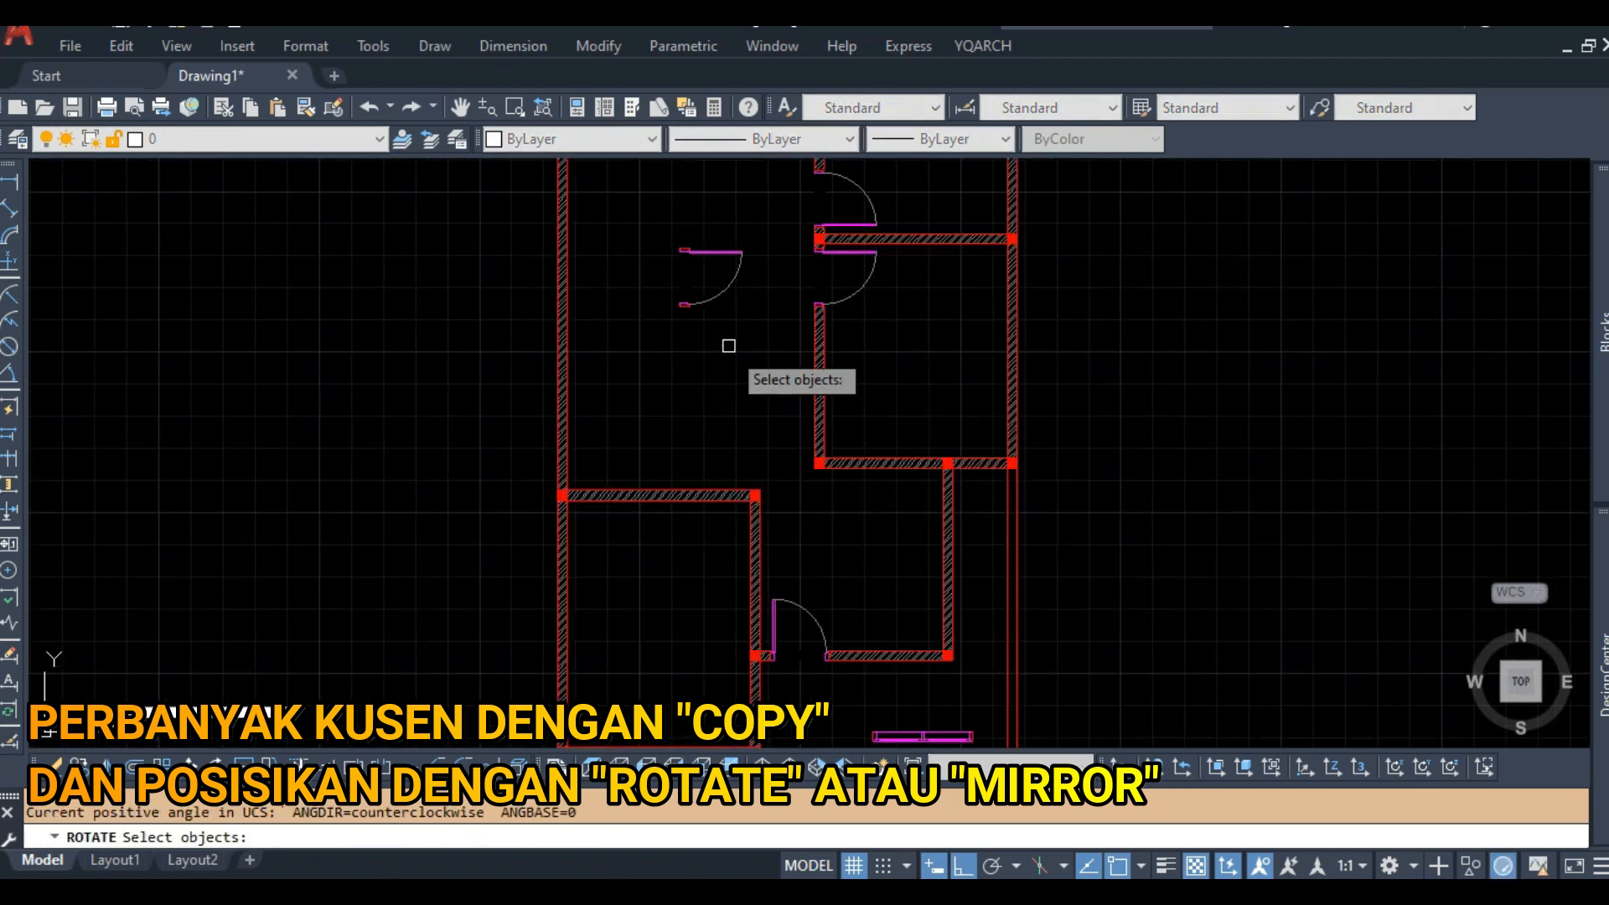
pyautogui.click(727, 290)
pyautogui.press('Return')
pyautogui.scroll(4, 725, 341)
pyautogui.click(707, 321)
pyautogui.click(714, 337)
# Move the rotated door into the upper wall of the front-left room, beside its right column.
pyautogui.write('m')
pyautogui.press('Return')
pyautogui.click(852, 301)
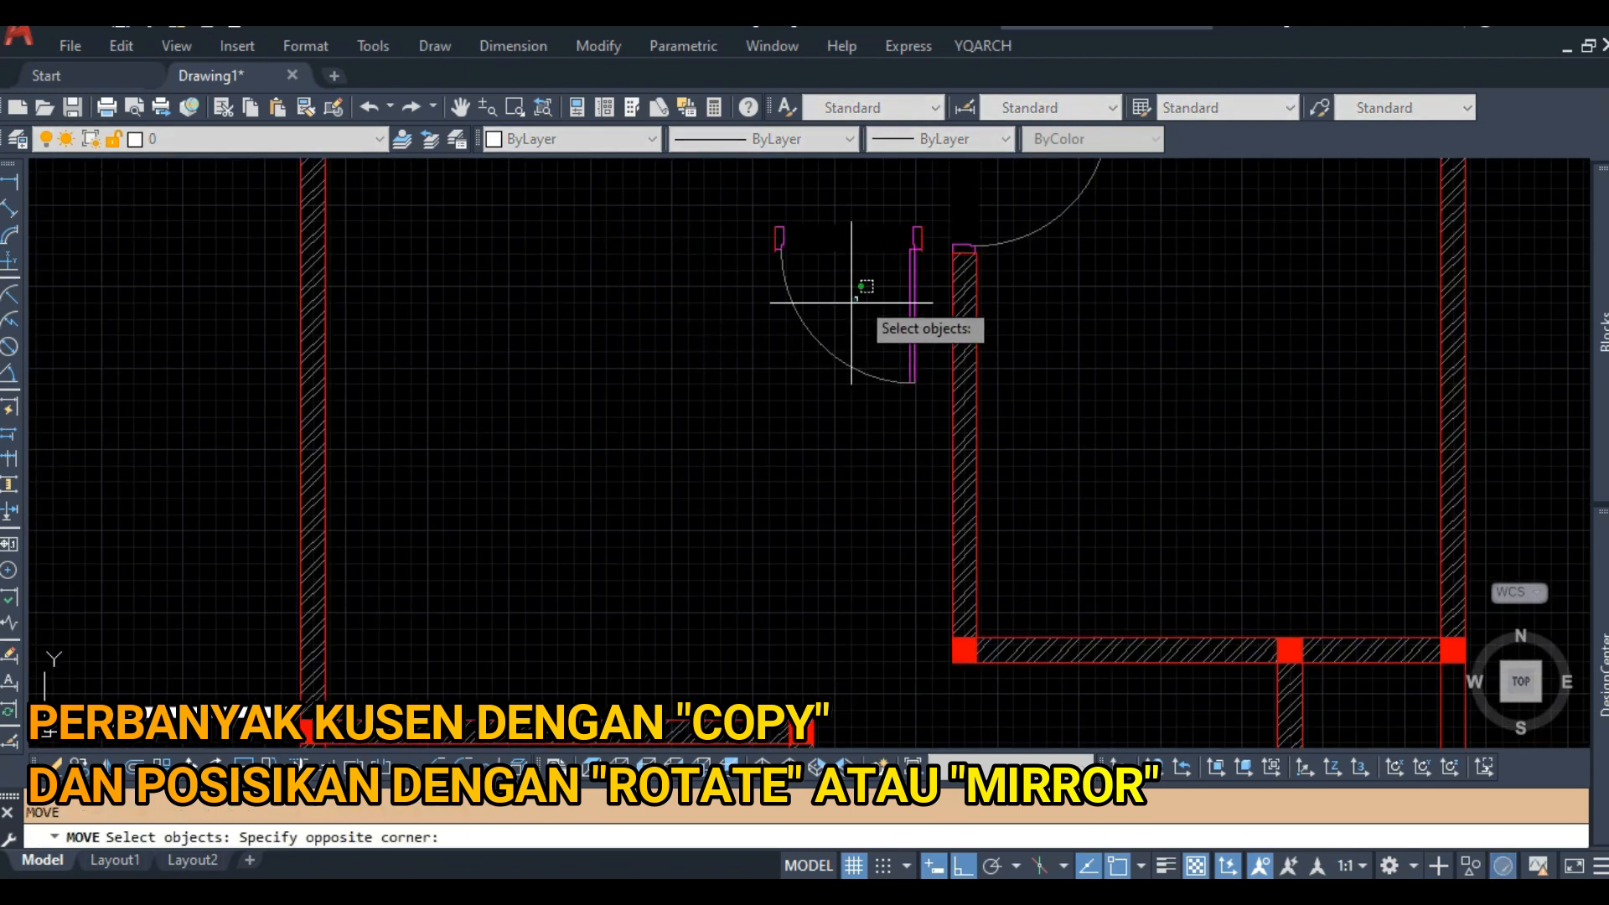
pyautogui.click(792, 272)
pyautogui.scroll(6, 943, 223)
pyautogui.press('Return')
pyautogui.scroll(6, 846, 243)
pyautogui.click(835, 248)
pyautogui.scroll(-5, 682, 456)
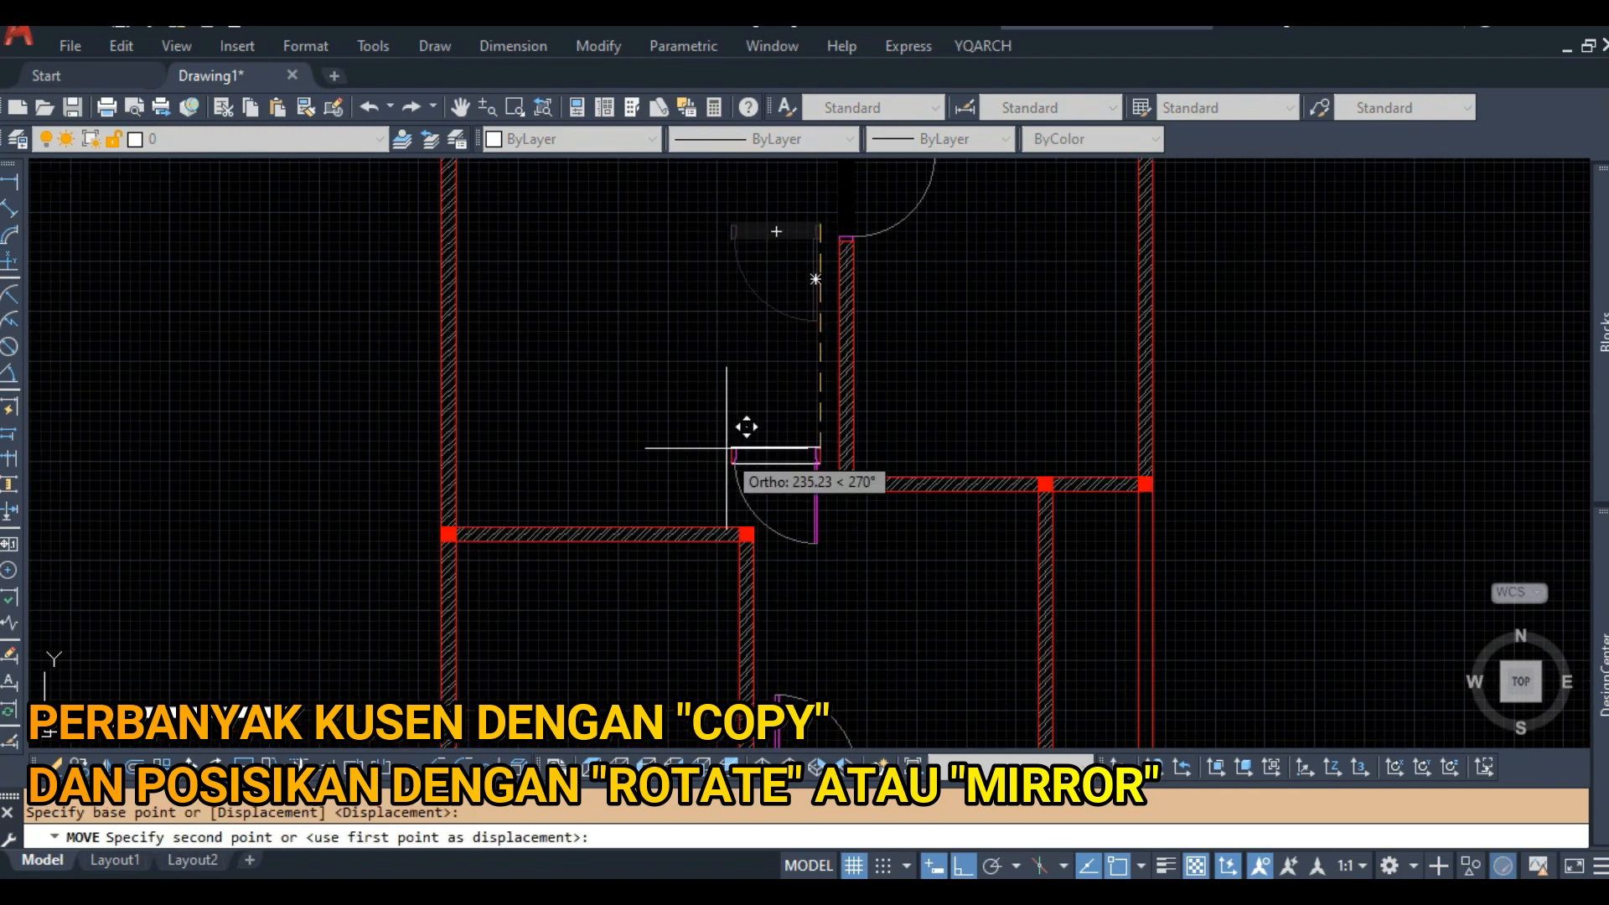
pyautogui.scroll(8, 772, 369)
pyautogui.click(843, 327)
pyautogui.scroll(-9, 846, 318)
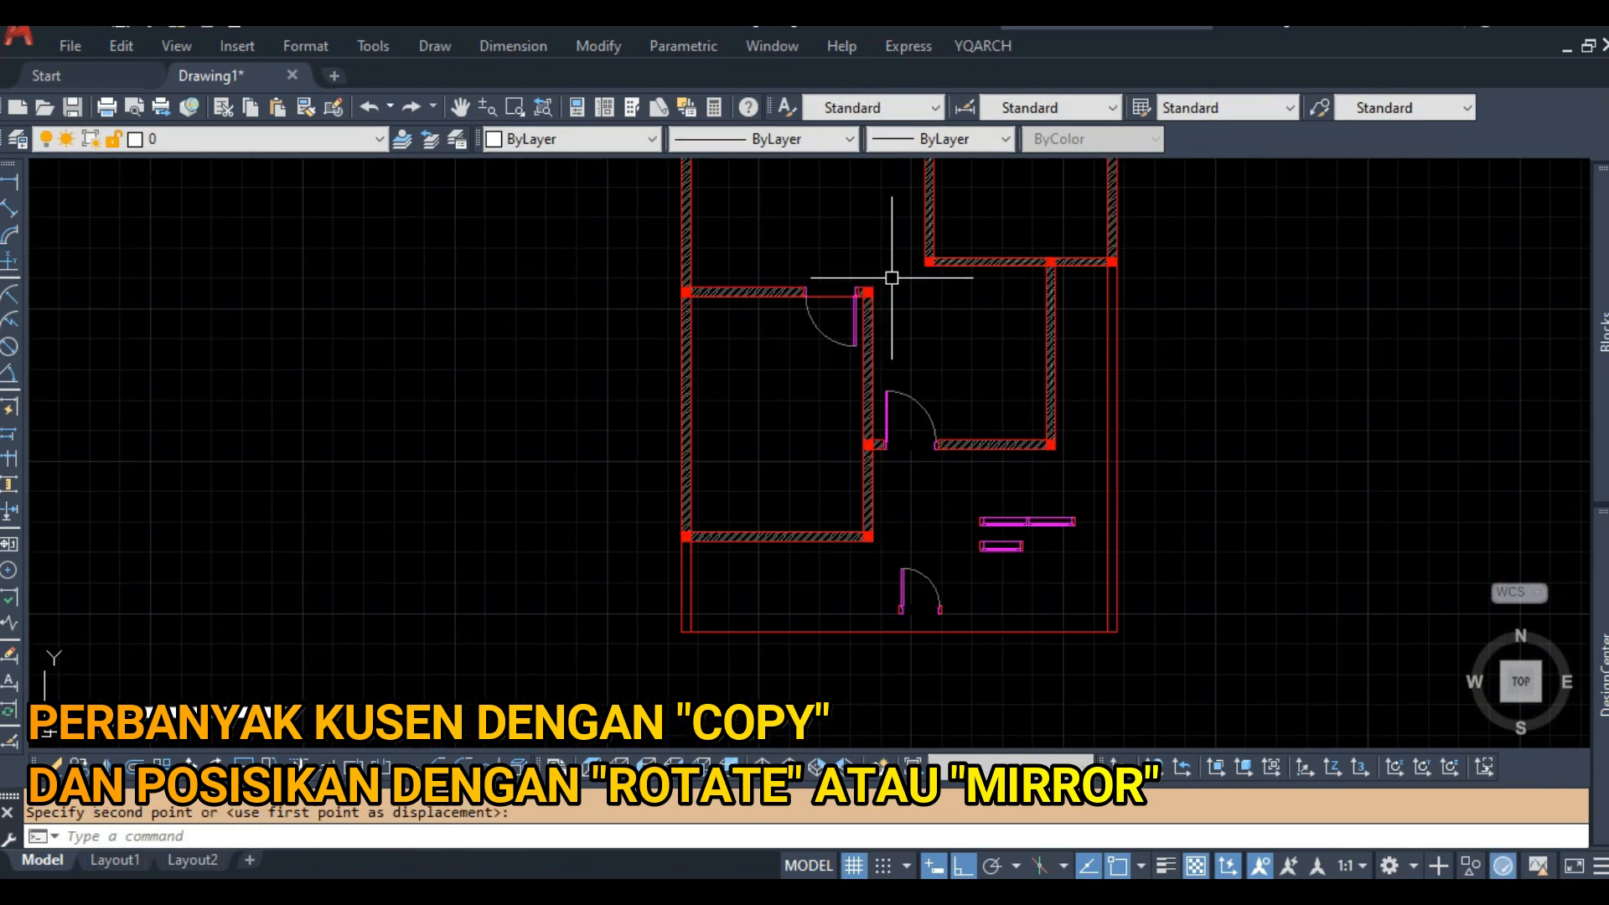
# Move the double window J1 into the front wall between the entrance door and the corner column.
pyautogui.scroll(8, 943, 620)
pyautogui.moveTo(941, 614); pyautogui.dragTo(932, 536, button='middle')
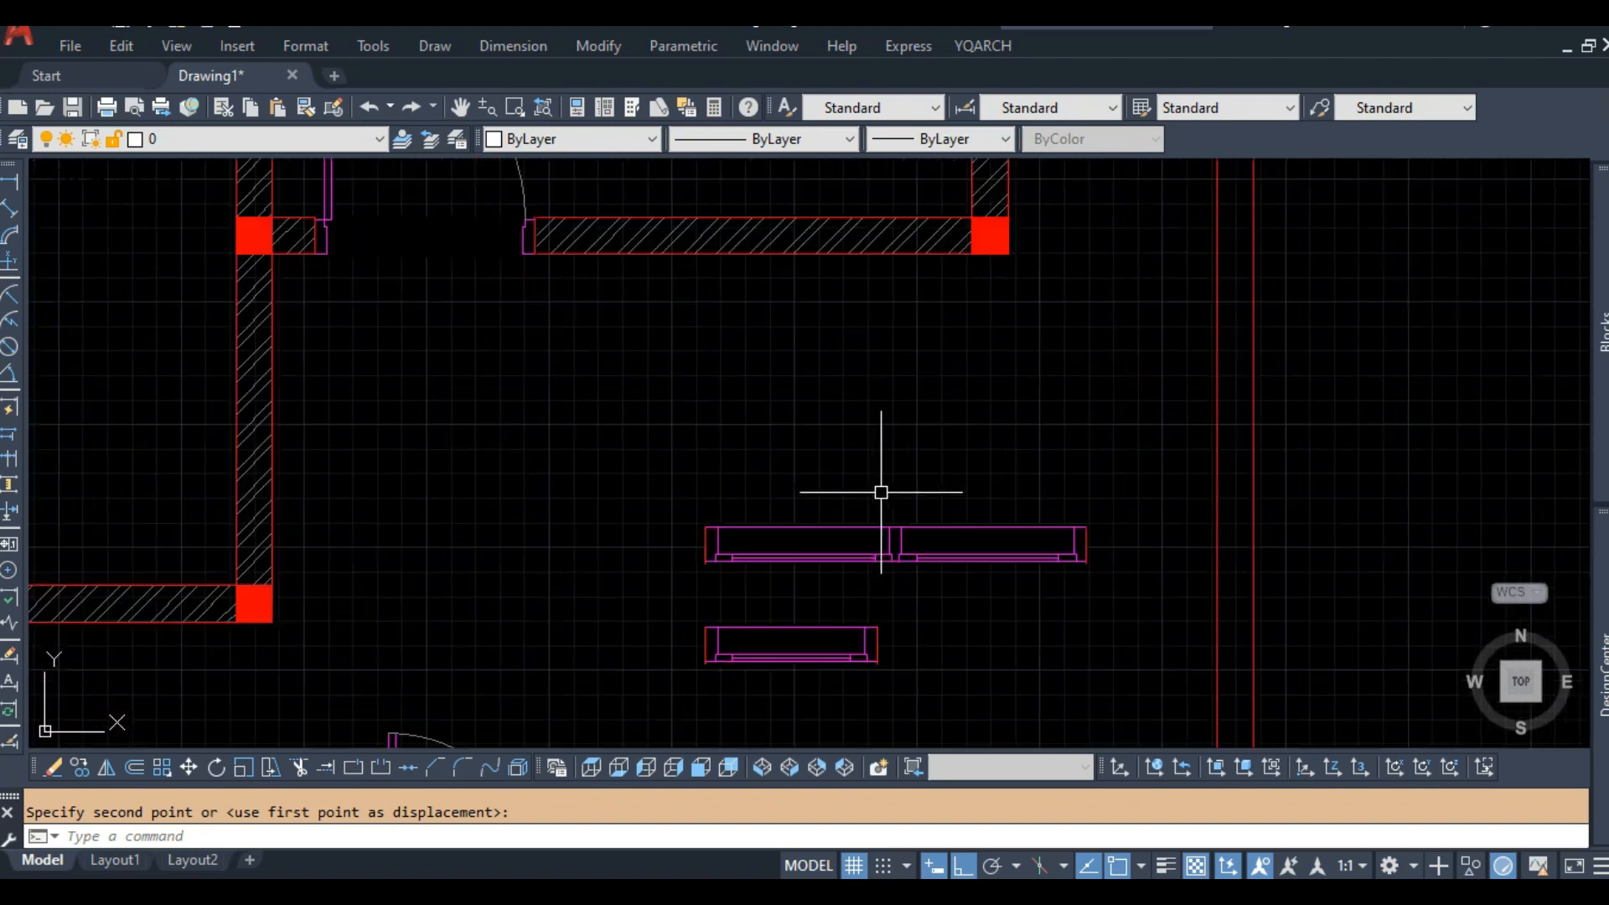
pyautogui.write('m')
pyautogui.press('Return')
pyautogui.click(880, 492)
pyautogui.click(808, 557)
pyautogui.scroll(6, 730, 536)
pyautogui.press('Return')
pyautogui.click(624, 497)
pyautogui.scroll(-6, 657, 456)
pyautogui.scroll(10, 964, 360)
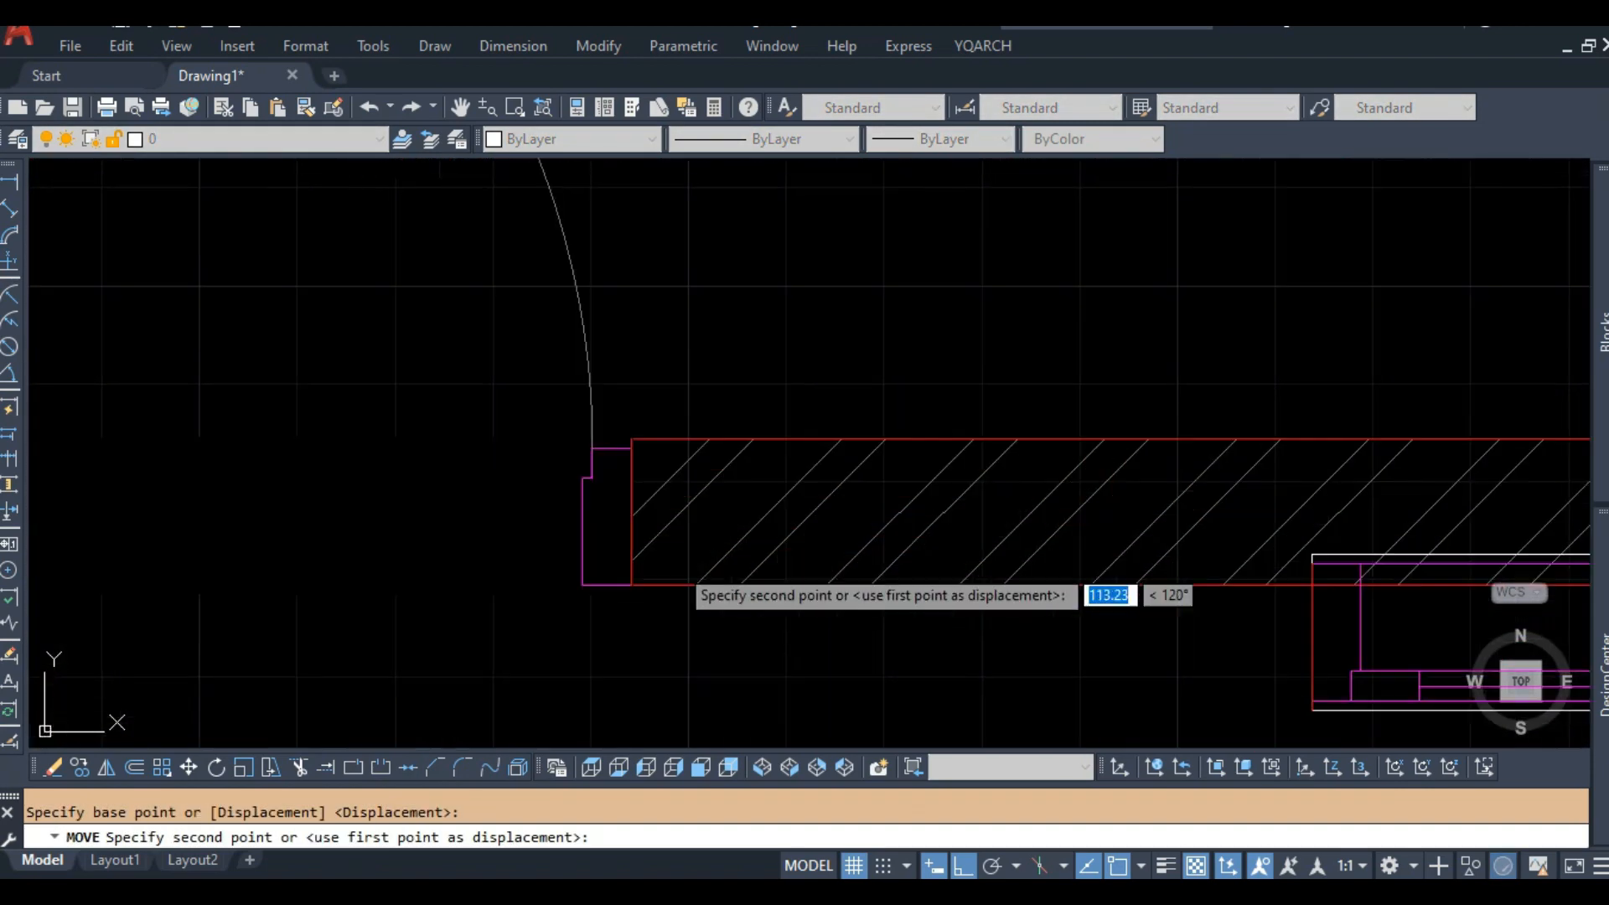
pyautogui.click(929, 285)
pyautogui.scroll(-6, 711, 478)
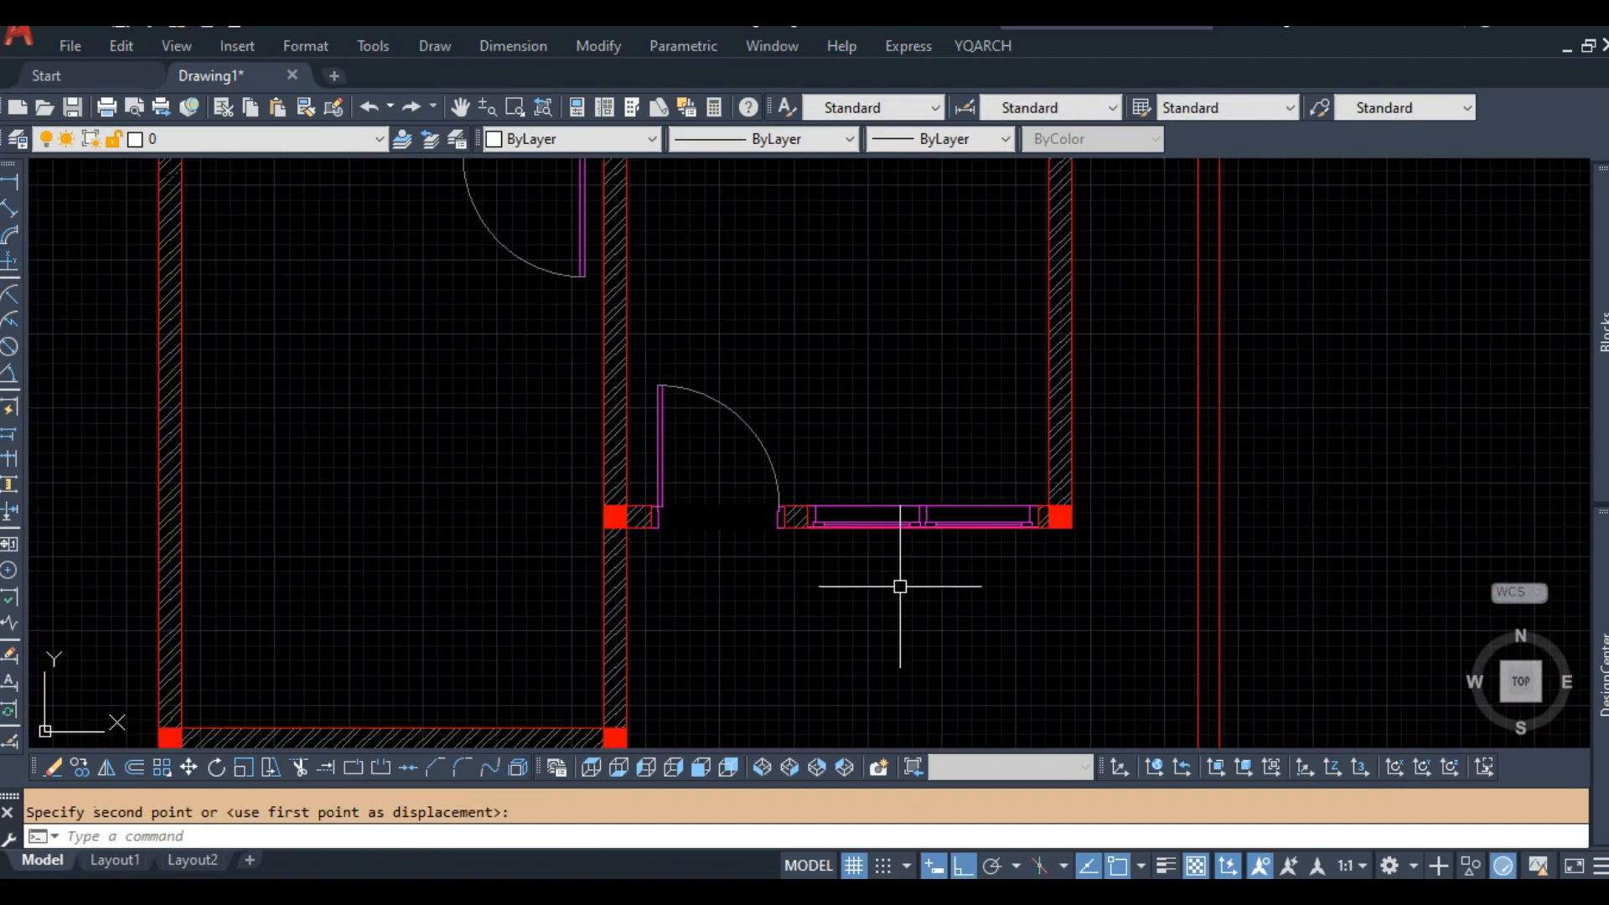
pyautogui.scroll(6, 1002, 507)
pyautogui.press('Return')
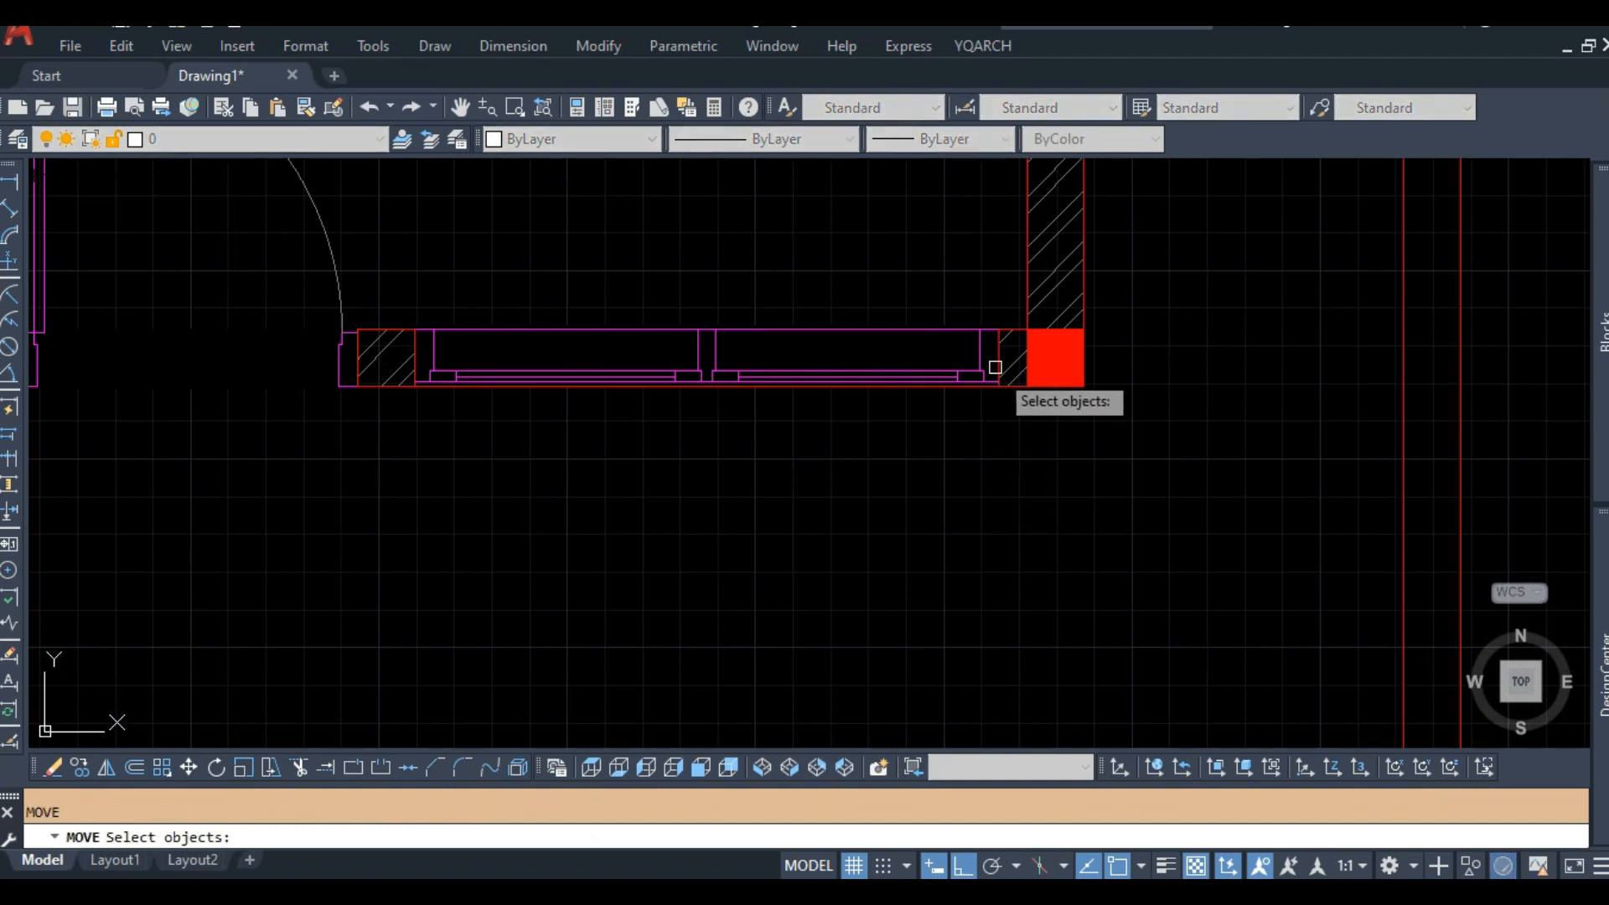
pyautogui.click(992, 363)
pyautogui.scroll(4, 978, 349)
pyautogui.press('Escape')
# Open block J1 for editing and stretch its centre mullion and right half 5 units to the left.
pyautogui.doubleClick(892, 403)
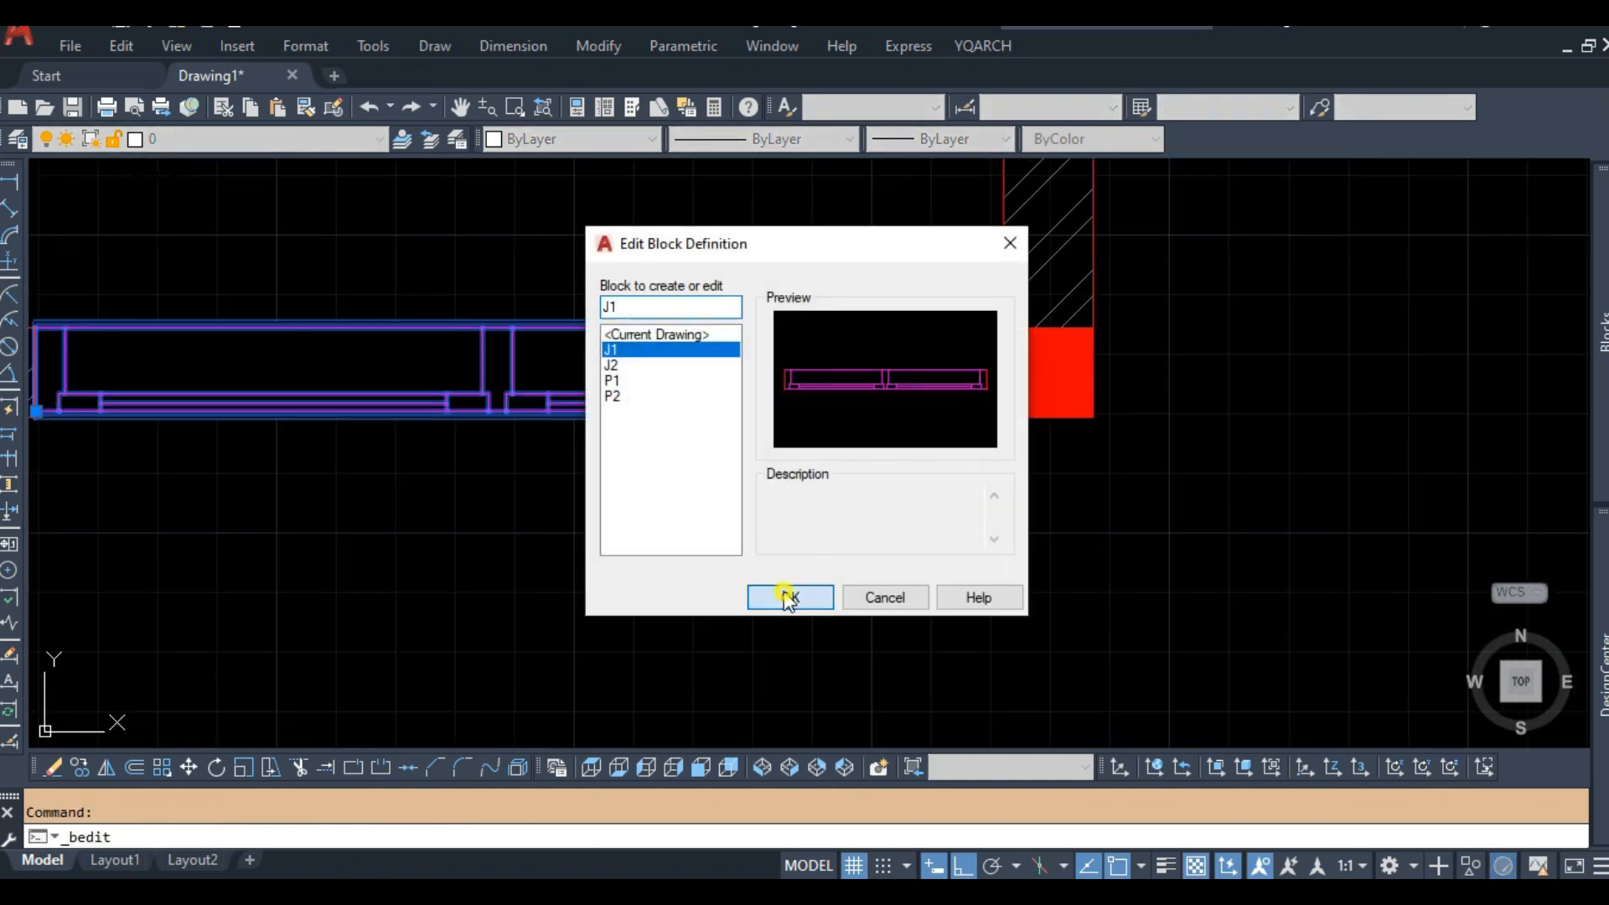
pyautogui.click(787, 596)
pyautogui.write('S')
pyautogui.press('Return')
pyautogui.click(1204, 359)
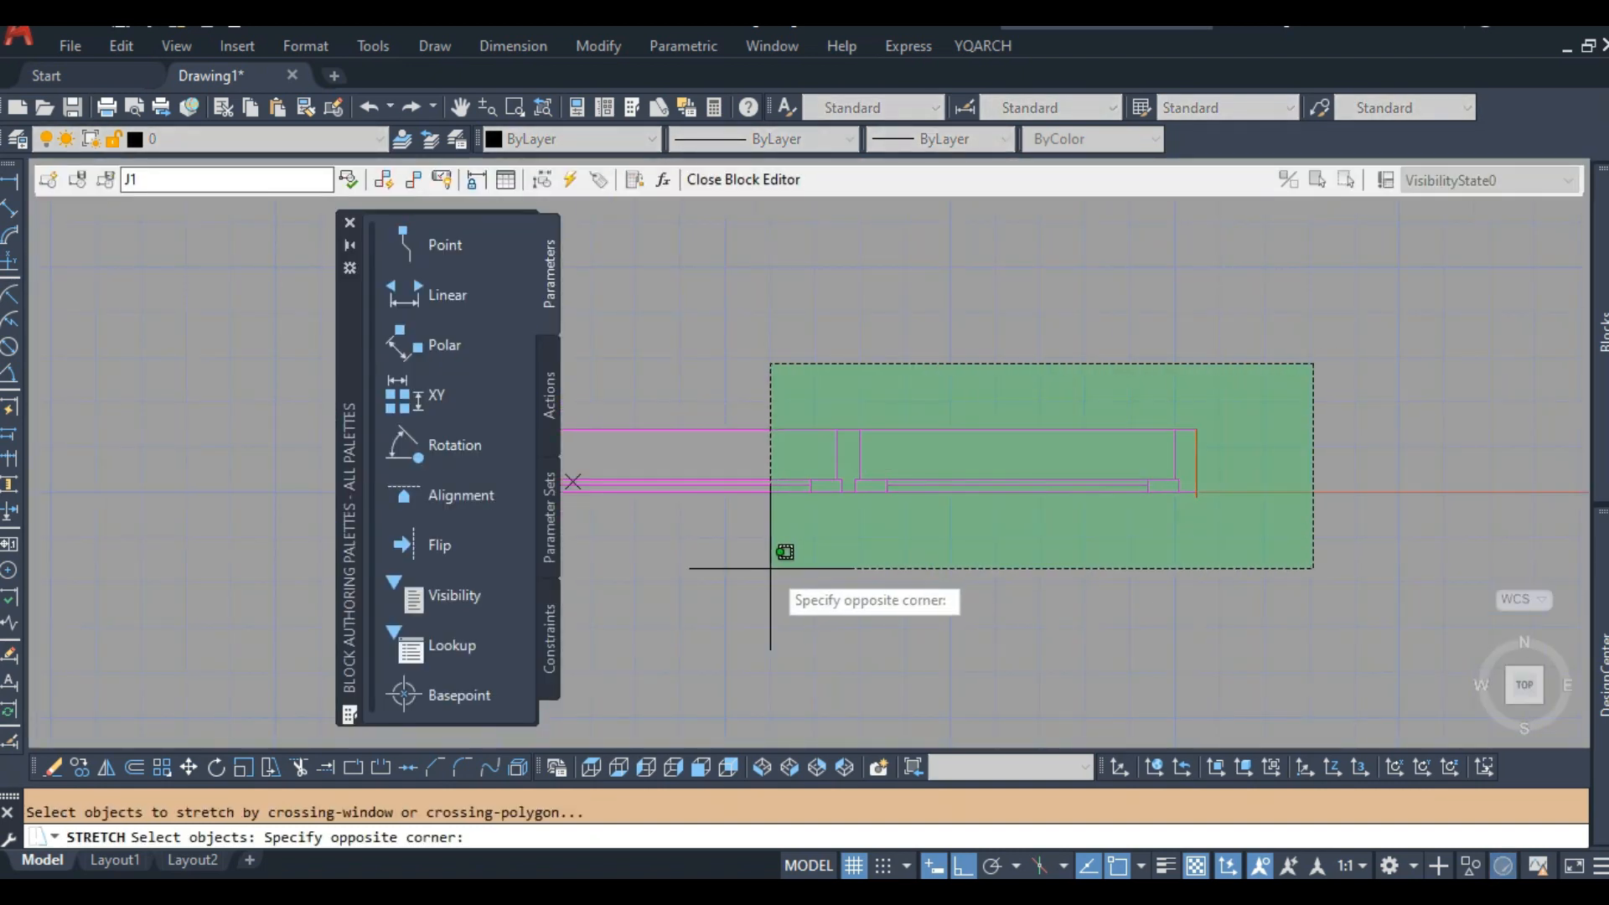
pyautogui.click(771, 557)
pyautogui.press('Return')
pyautogui.click(926, 578)
pyautogui.write('5')
pyautogui.press('Return')
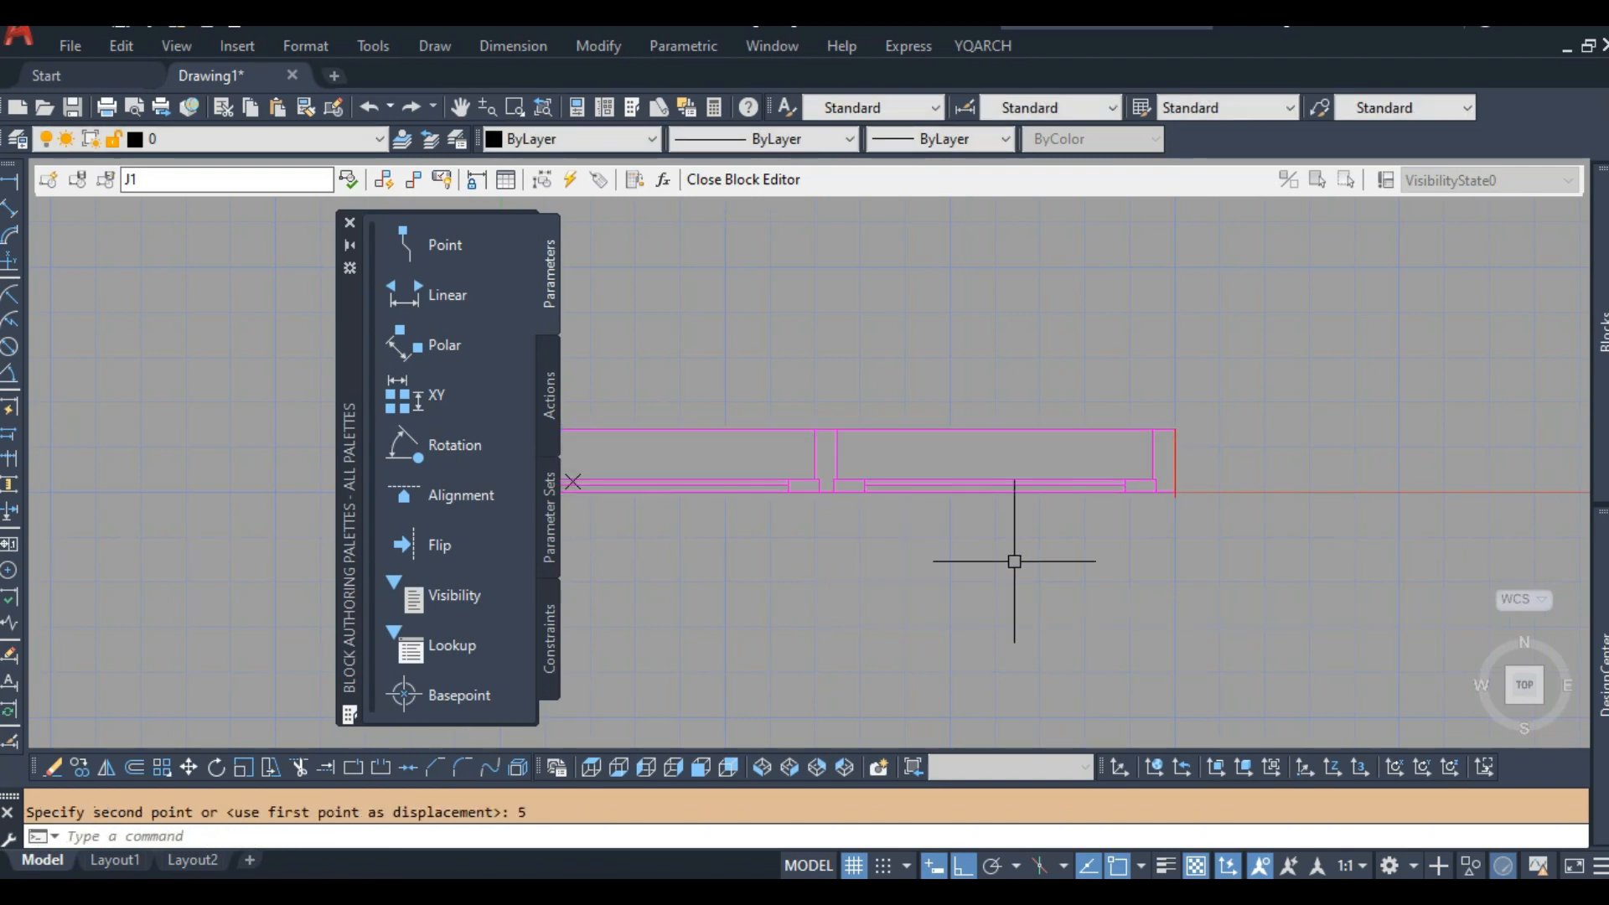
# Stretch the right end of J1 leftward by 5 units.
pyautogui.press('Return')
pyautogui.click(1236, 391)
pyautogui.click(1051, 546)
pyautogui.press('Return')
pyautogui.click(1151, 577)
pyautogui.write('5')
pyautogui.press('Return')
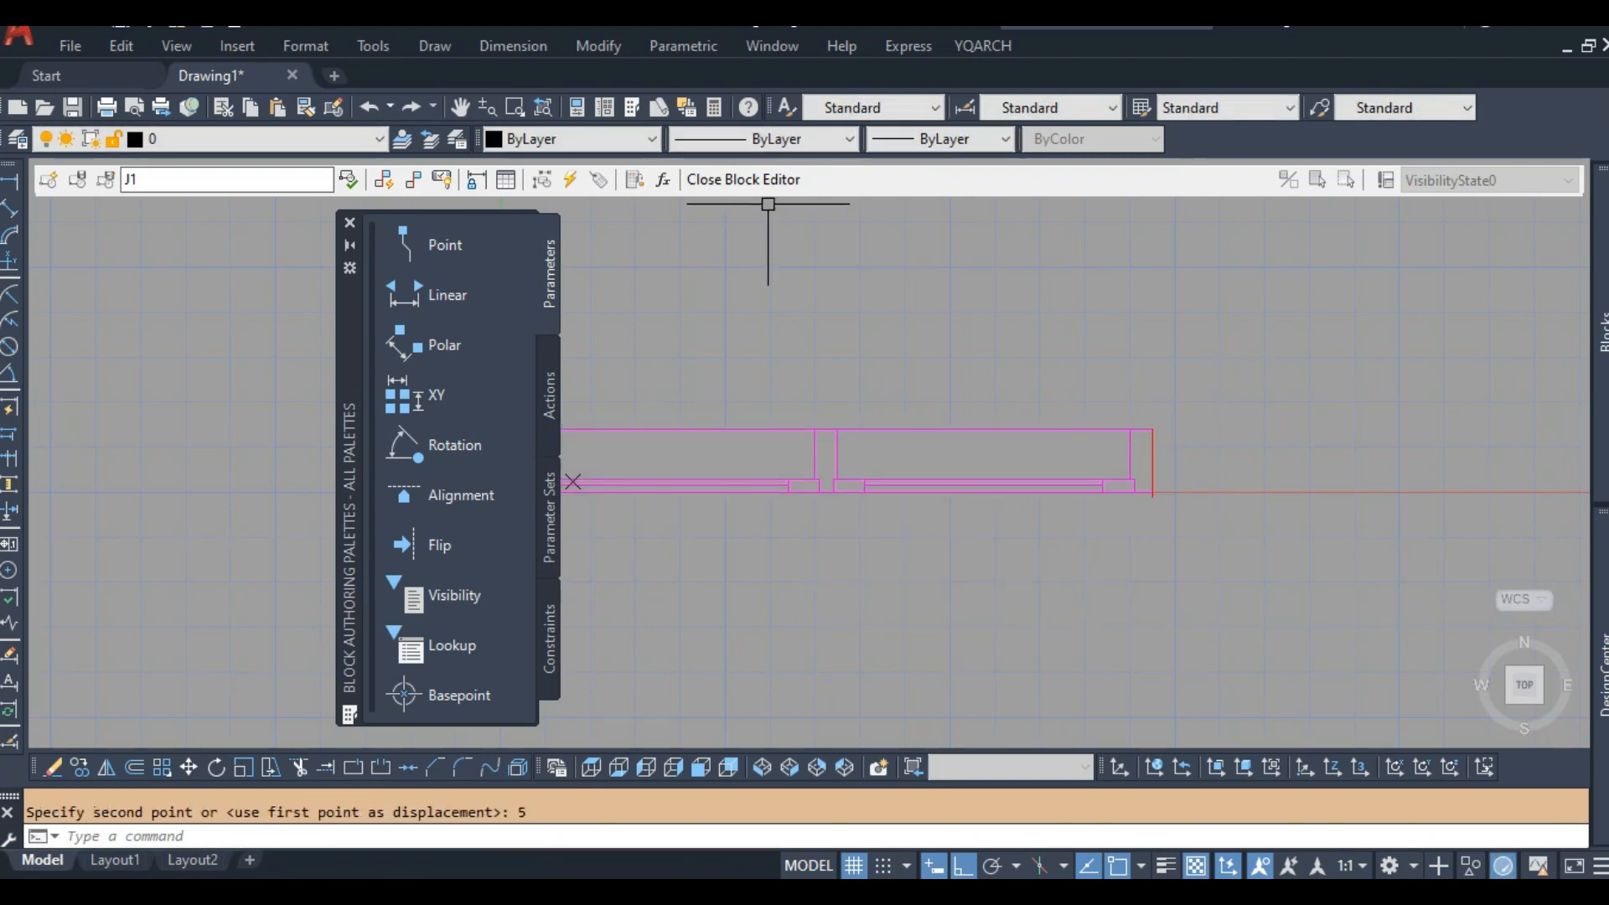
# Close the block editor and save the changes to J1.
pyautogui.click(754, 180)
pyautogui.click(726, 406)
pyautogui.scroll(2, 772, 475)
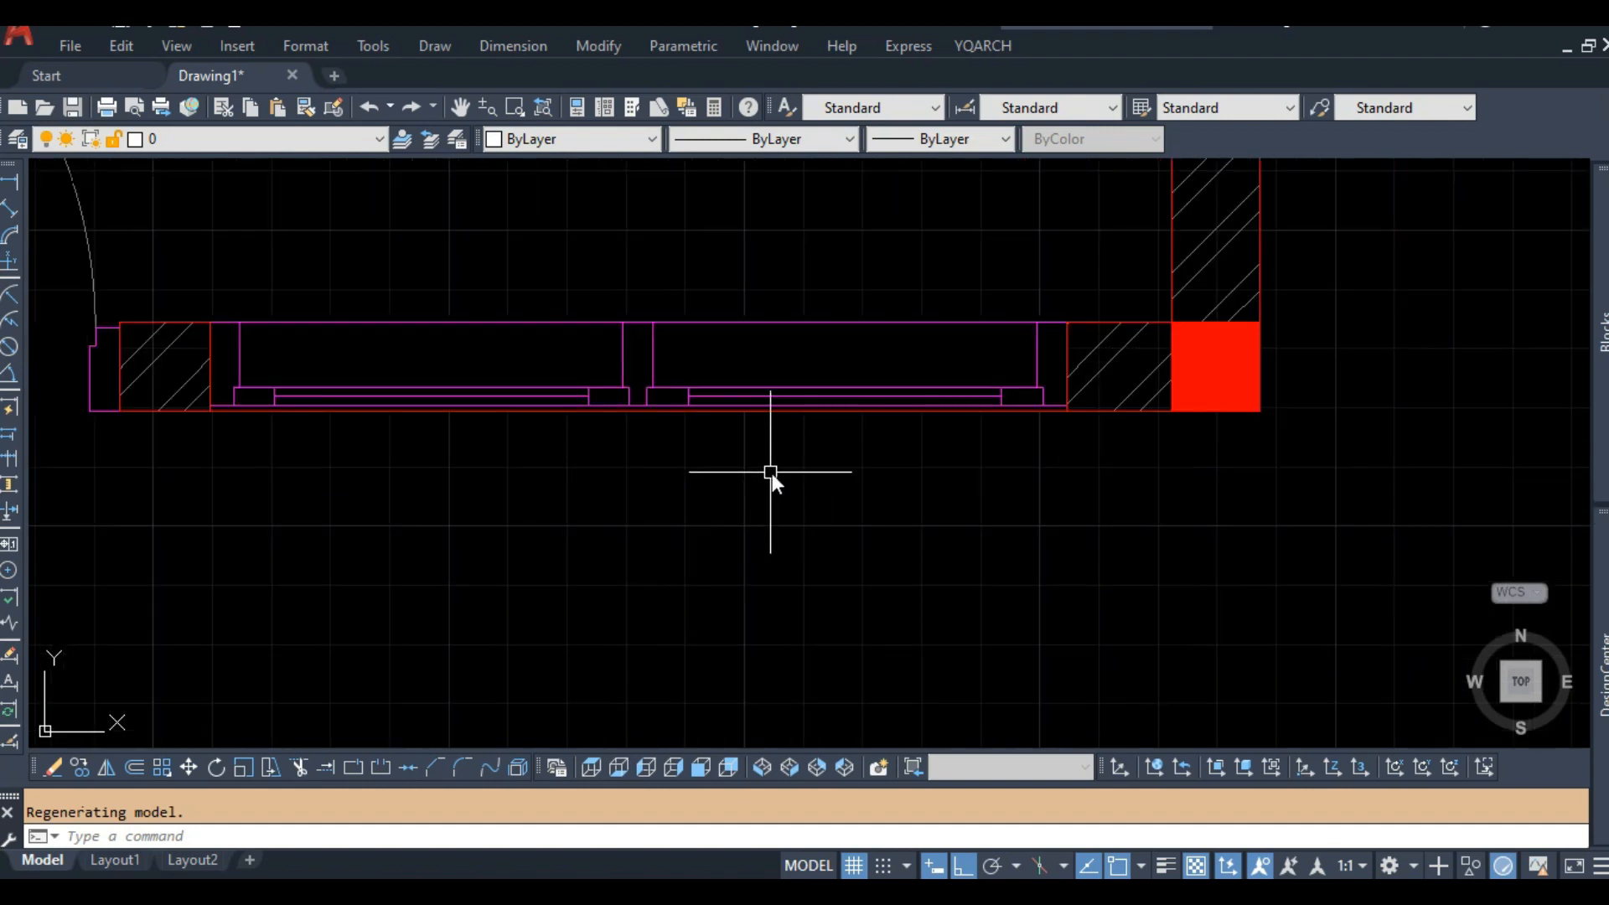
# Shift the J1 window slightly to the right along the front wall.
pyautogui.write('m')
pyautogui.press('Return')
pyautogui.scroll(-1, 857, 421)
pyautogui.click(899, 397)
pyautogui.scroll(1, 917, 431)
pyautogui.press('Return')
pyautogui.click(922, 483)
pyautogui.click(932, 484)
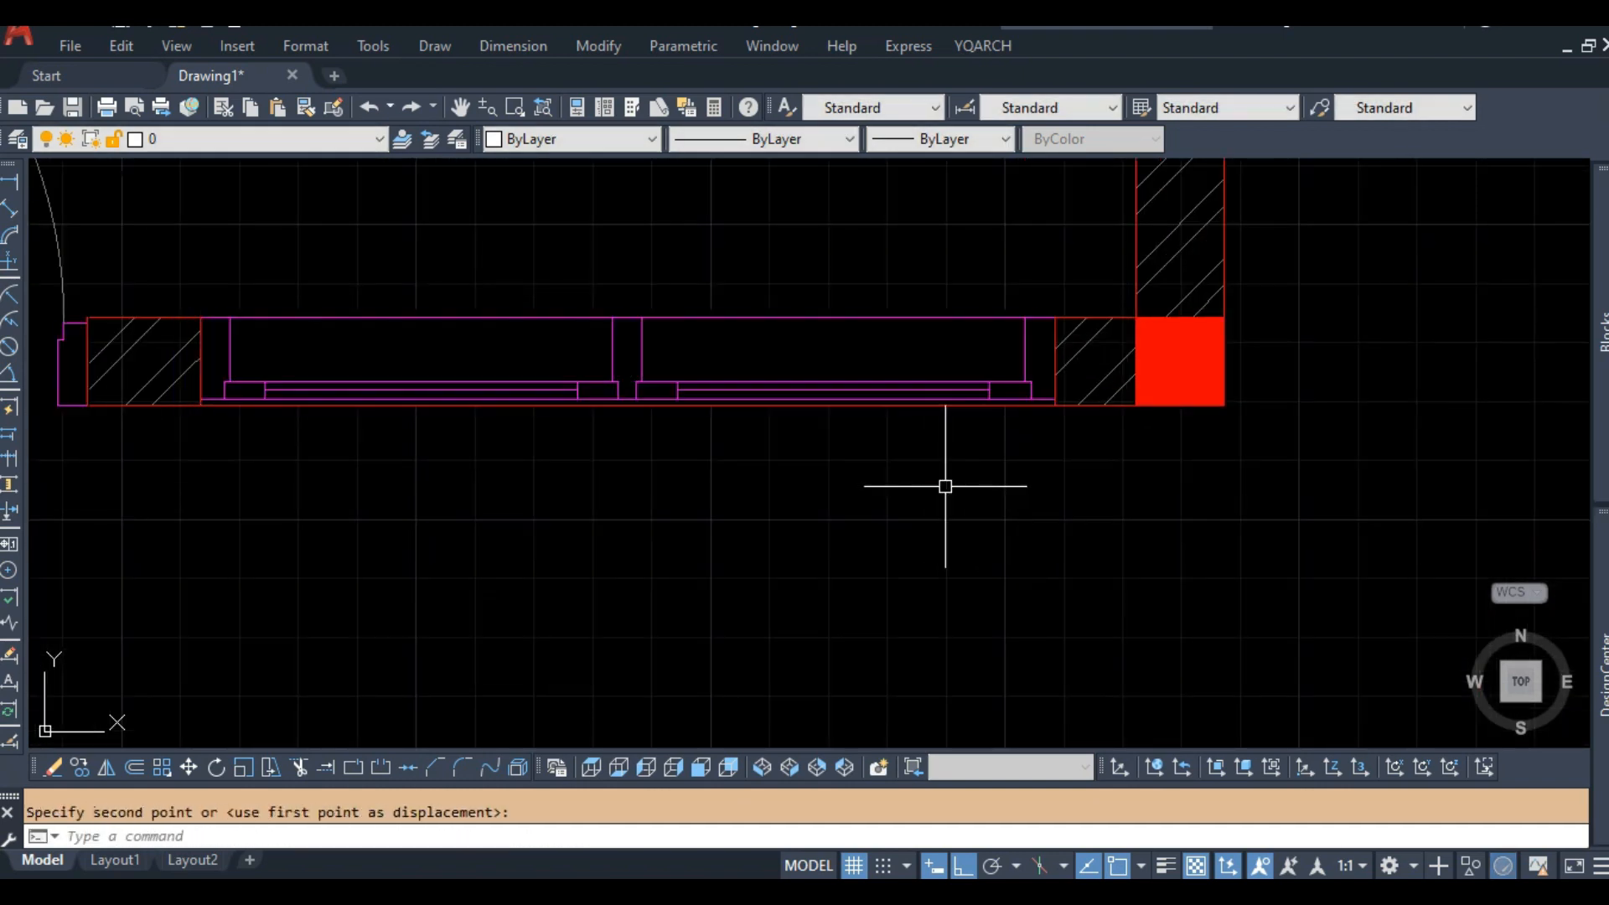
# Copy the front wall's J1 window straight up into the front room.
pyautogui.scroll(-8, 940, 476)
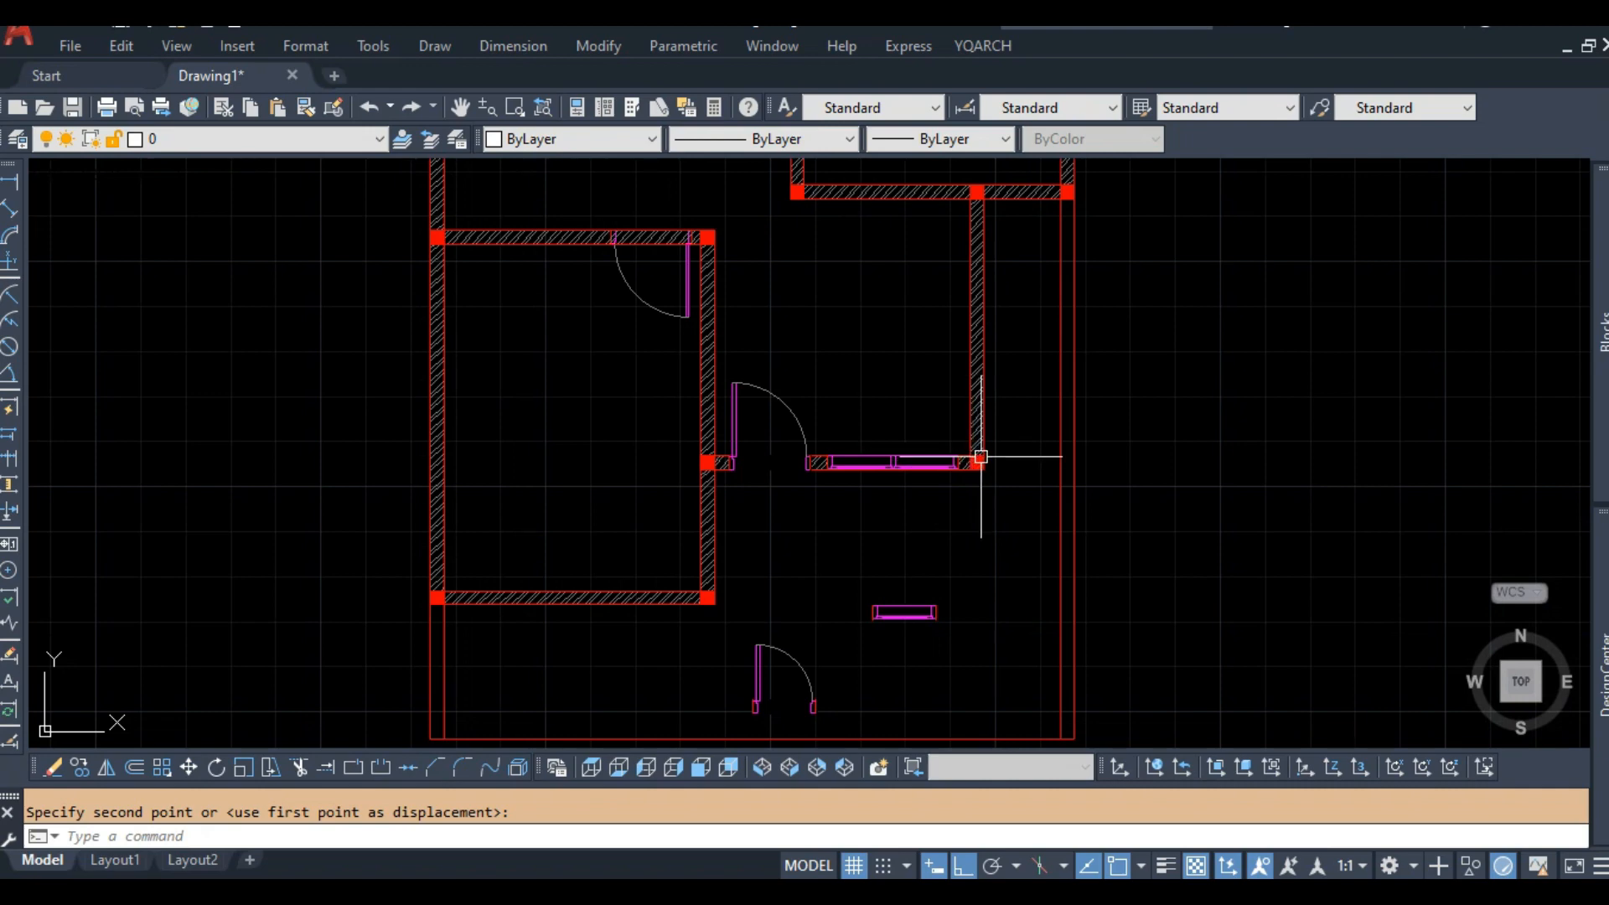
pyautogui.scroll(2, 916, 474)
pyautogui.click(912, 468)
pyautogui.press('Return')
pyautogui.click(904, 514)
pyautogui.click(899, 337)
pyautogui.press('Return')
# Rotate the copied J1 window 90 degrees counterclockwise so it stands vertical.
pyautogui.moveTo(896, 336); pyautogui.dragTo(889, 436, button='middle')
pyautogui.write('r')
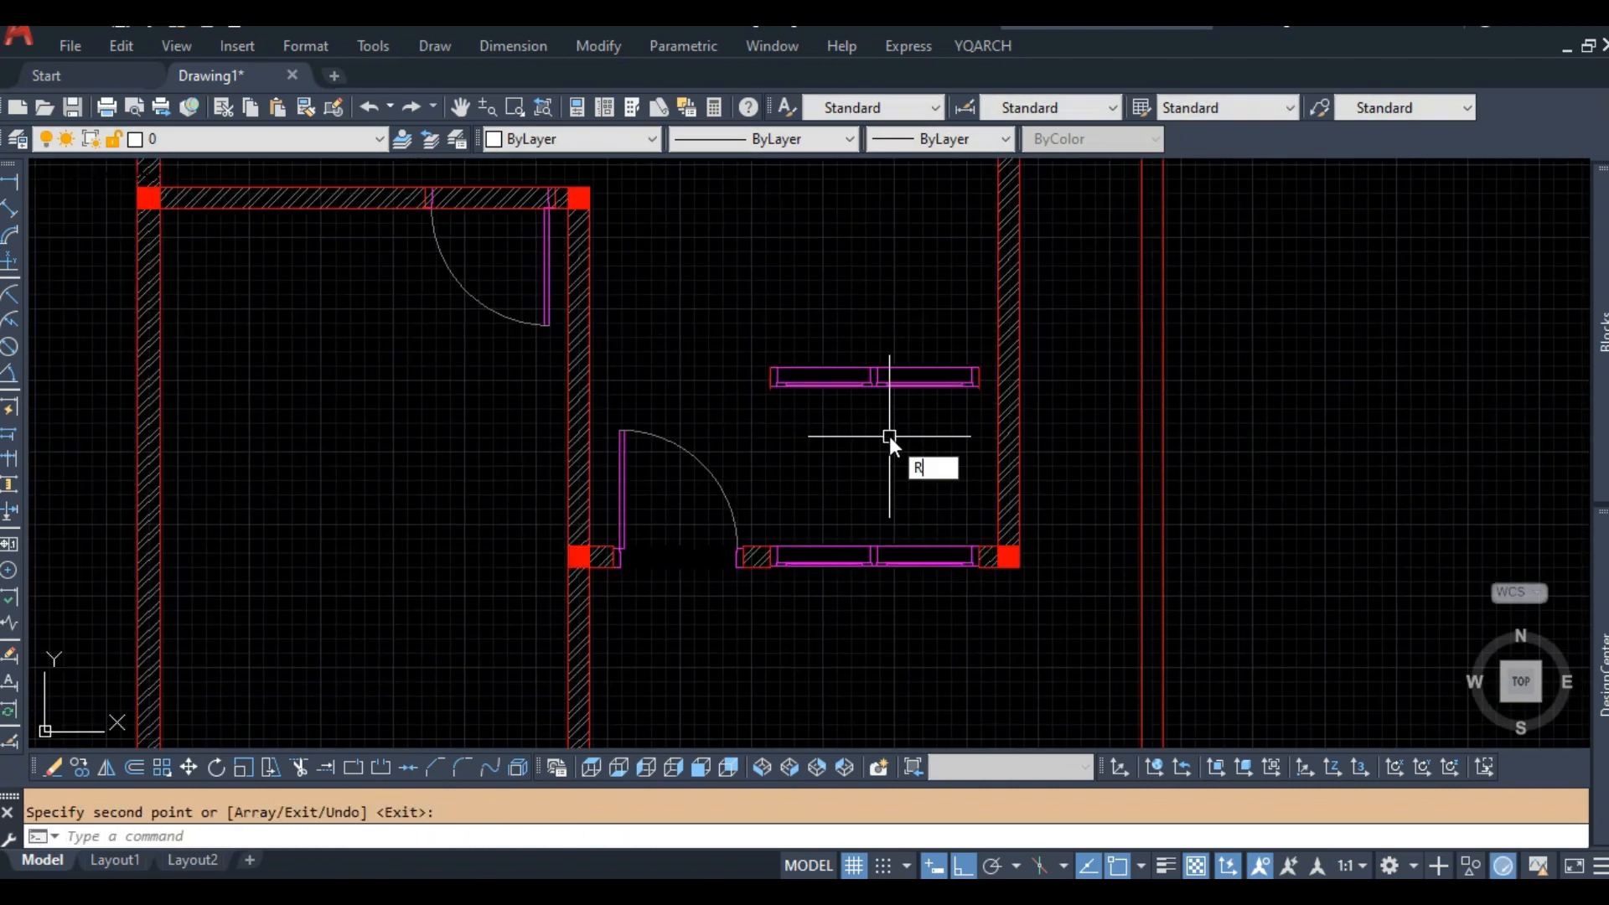
pyautogui.click(884, 387)
pyautogui.press('Return')
pyautogui.scroll(3, 878, 408)
pyautogui.click(869, 413)
pyautogui.click(867, 392)
# Move the vertical J1 window by its left edge midpoint into the front room's right wall.
pyautogui.scroll(-1, 866, 393)
pyautogui.write('m')
pyautogui.moveTo(849, 402); pyautogui.dragTo(776, 438)
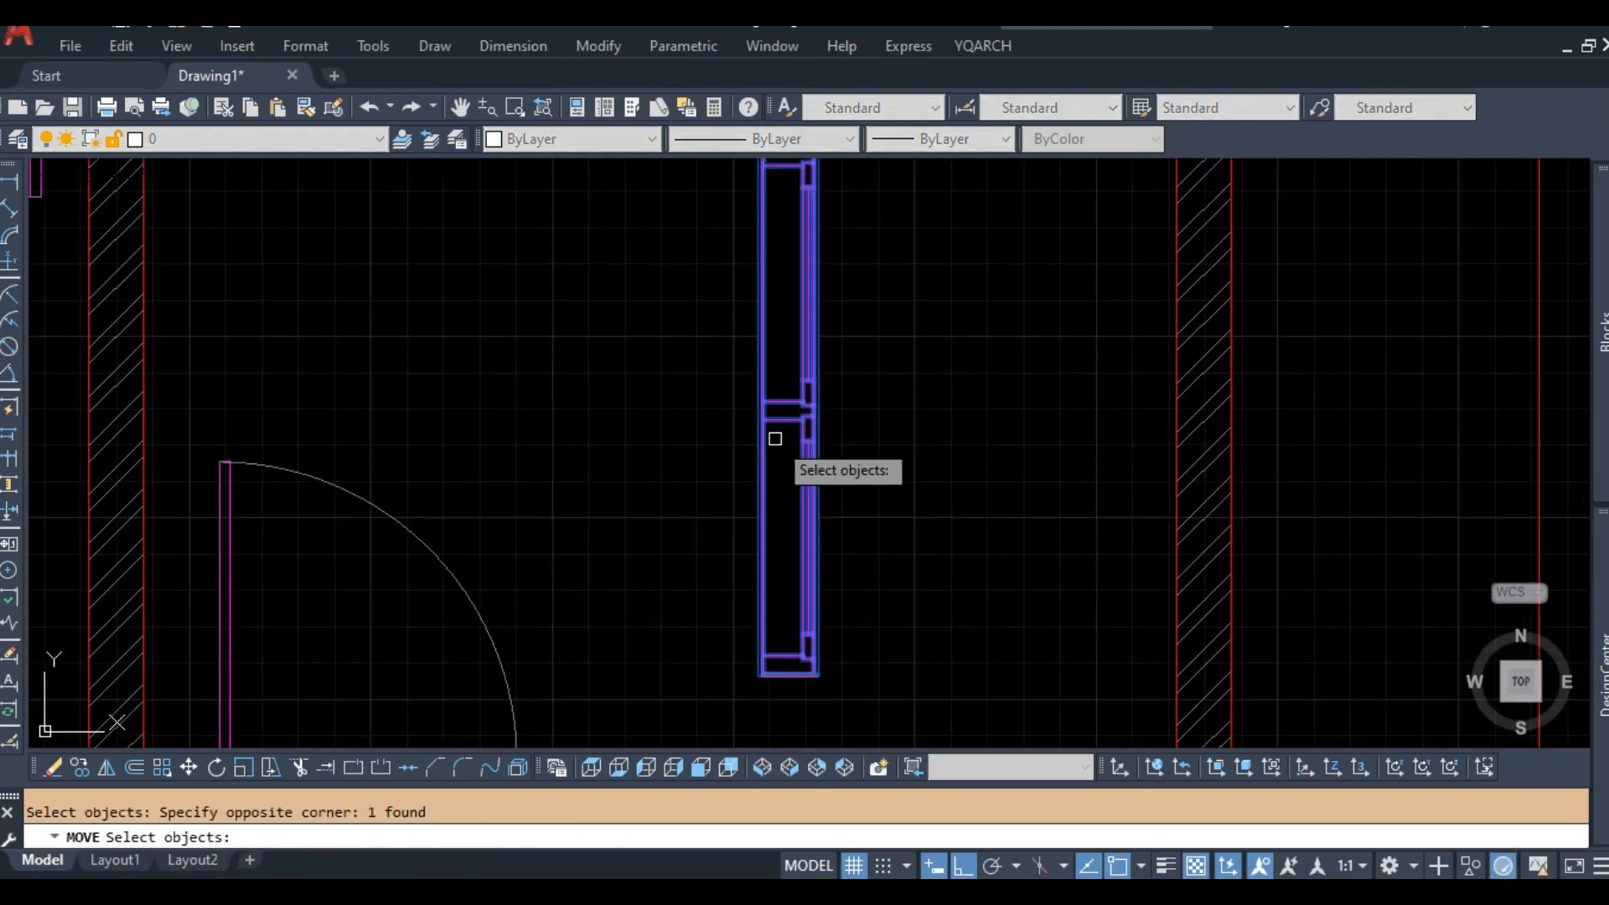
pyautogui.scroll(-6, 781, 602)
pyautogui.scroll(11, 780, 544)
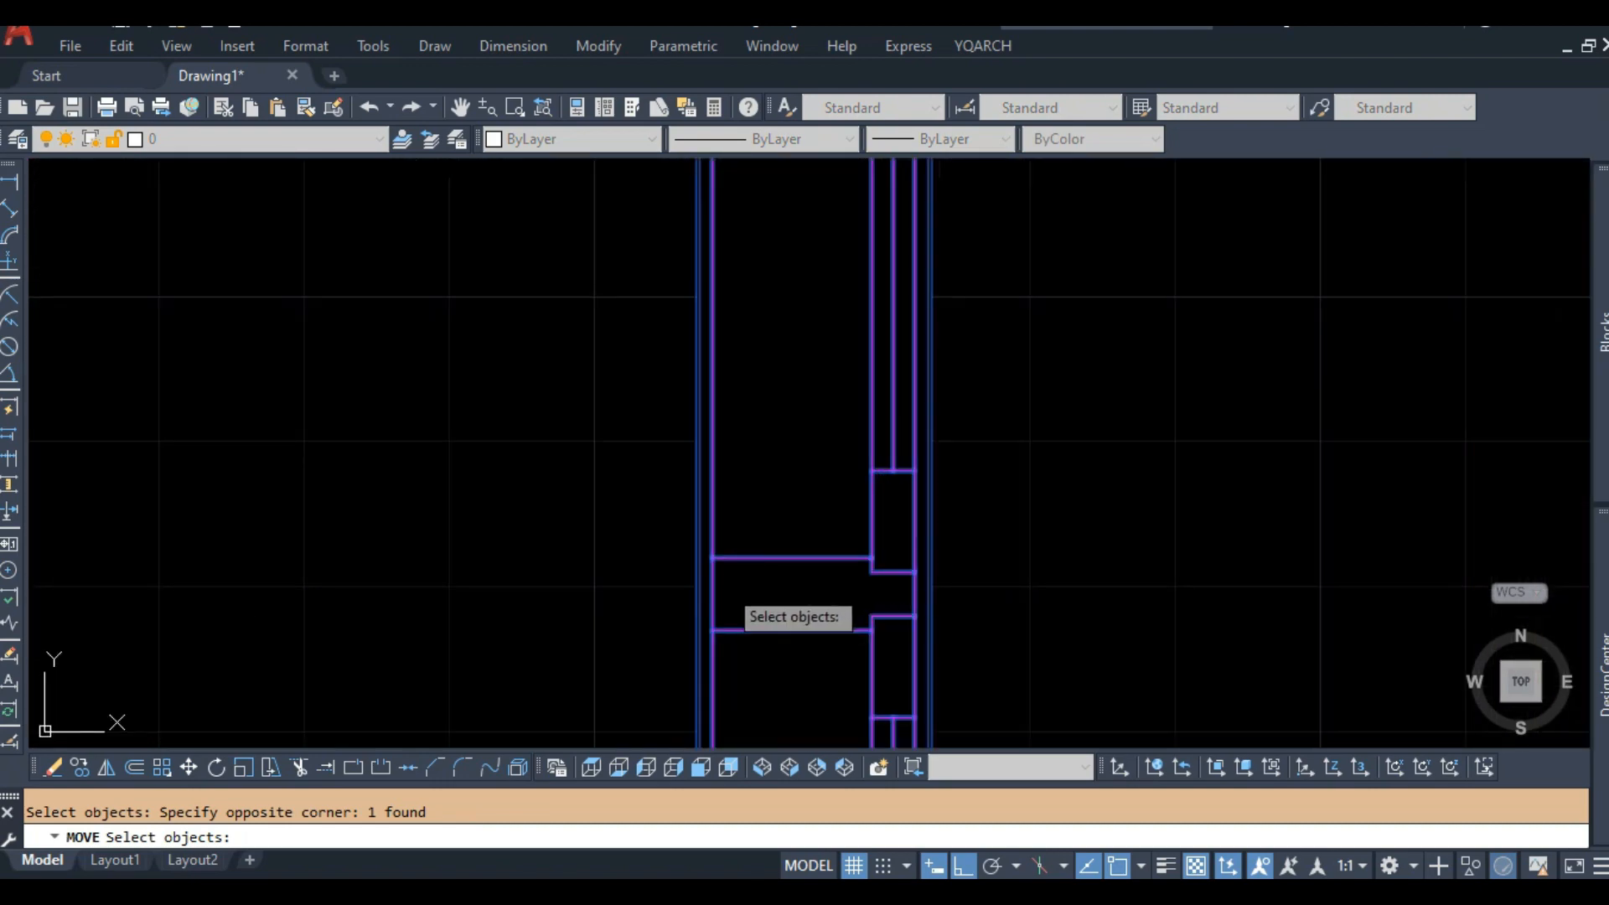
pyautogui.press('Return')
pyautogui.click(716, 589)
pyautogui.scroll(-7, 716, 590)
pyautogui.moveTo(977, 482); pyautogui.dragTo(880, 496, button='middle')
pyautogui.click(887, 470)
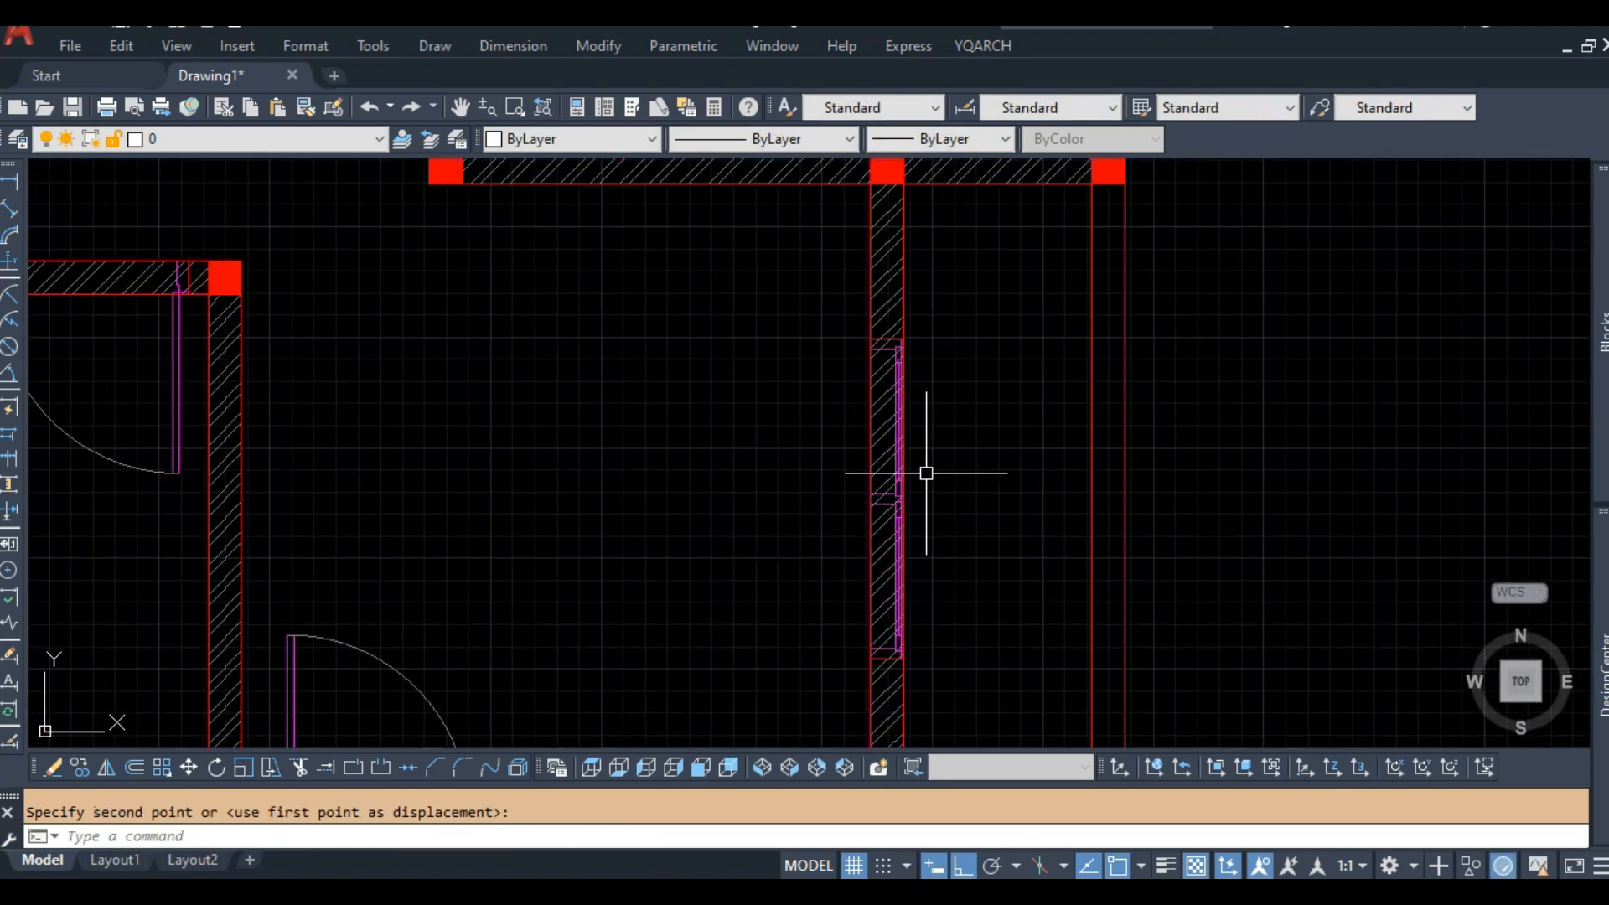
# Regenerate the drawing to refresh the wipeout over the wall hatch.
pyautogui.scroll(2, 922, 486)
pyautogui.write('re')
pyautogui.press('Return')
pyautogui.scroll(-5, 921, 492)
pyautogui.scroll(-3, 920, 488)
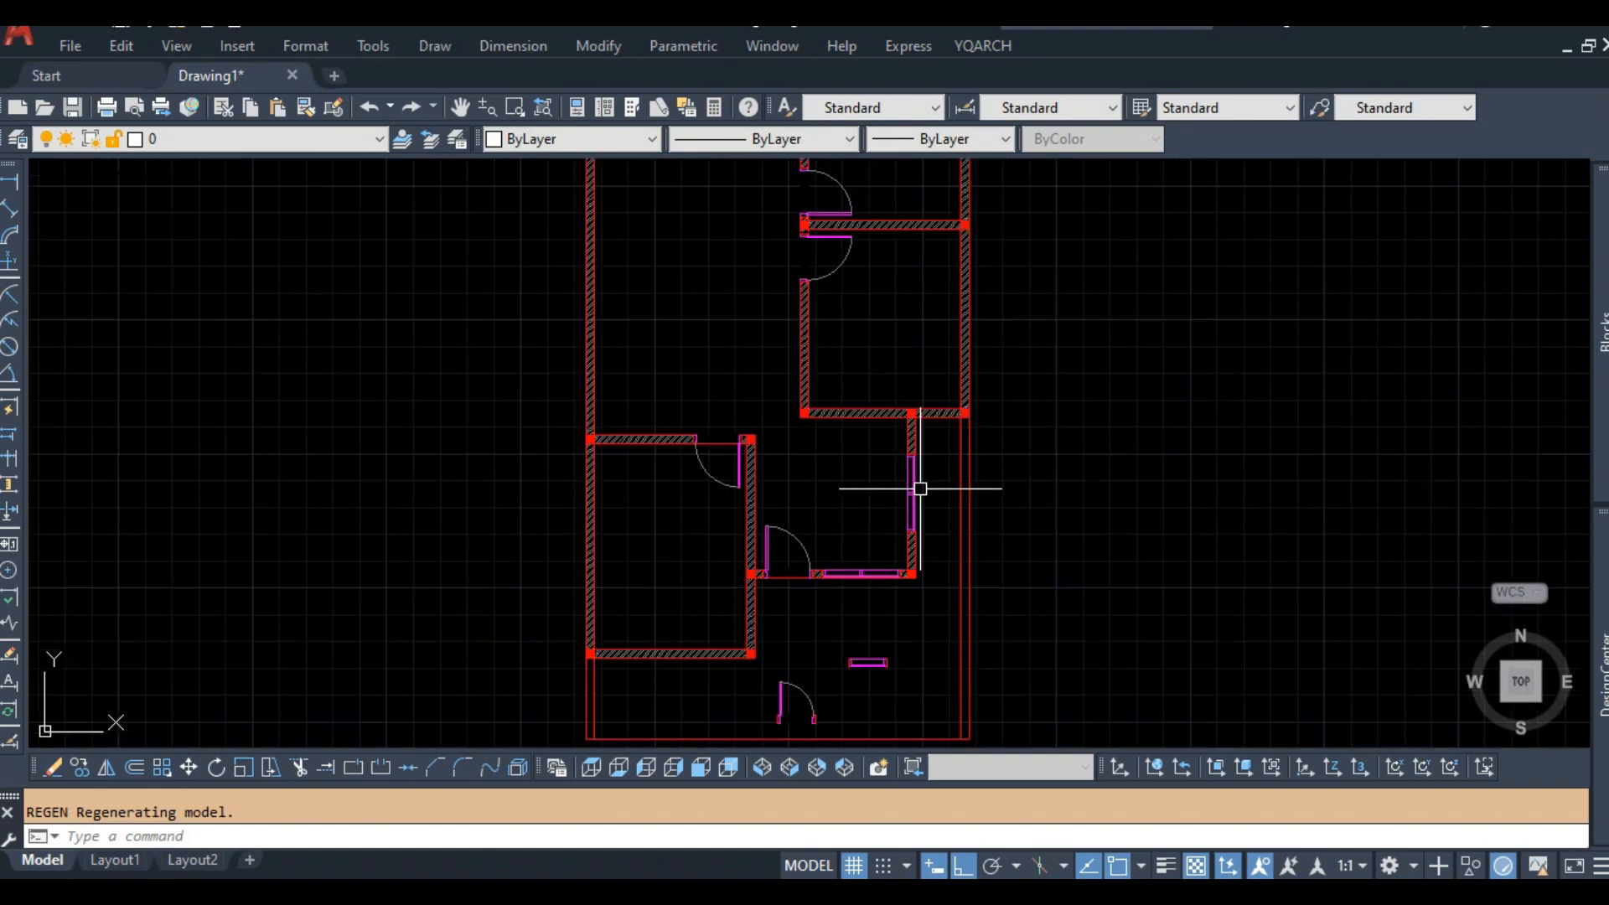
# Mirror the front wall's J1 window across a horizontal line inside the front room, keeping the source window.
pyautogui.scroll(6, 866, 539)
pyautogui.scroll(-2, 869, 524)
pyautogui.scroll(-2, 868, 541)
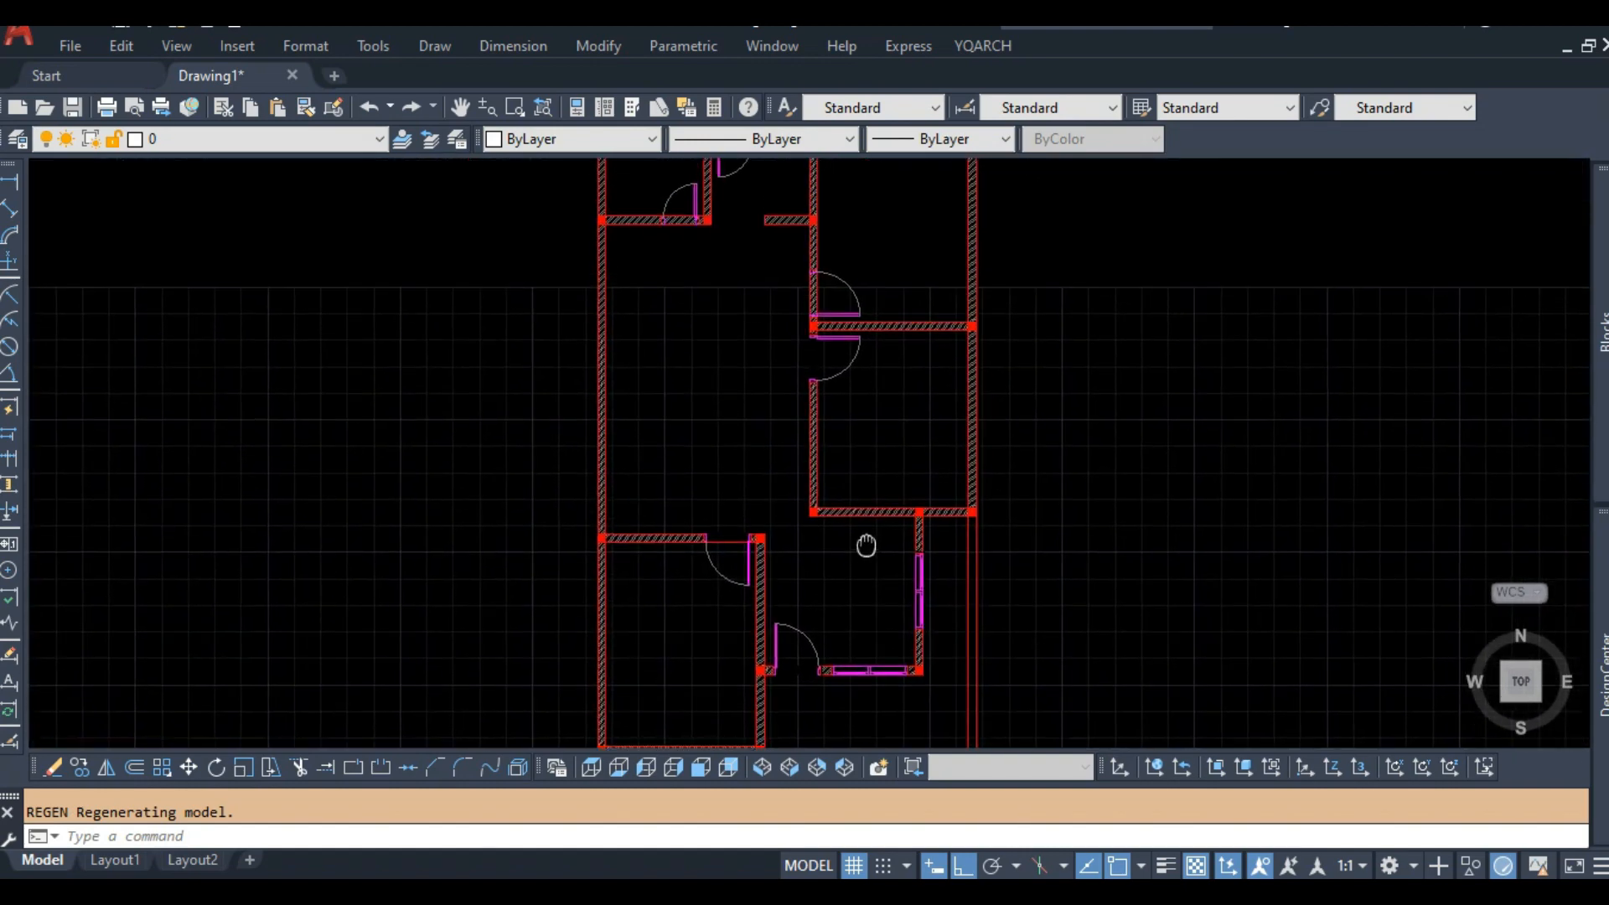
pyautogui.scroll(-2, 880, 533)
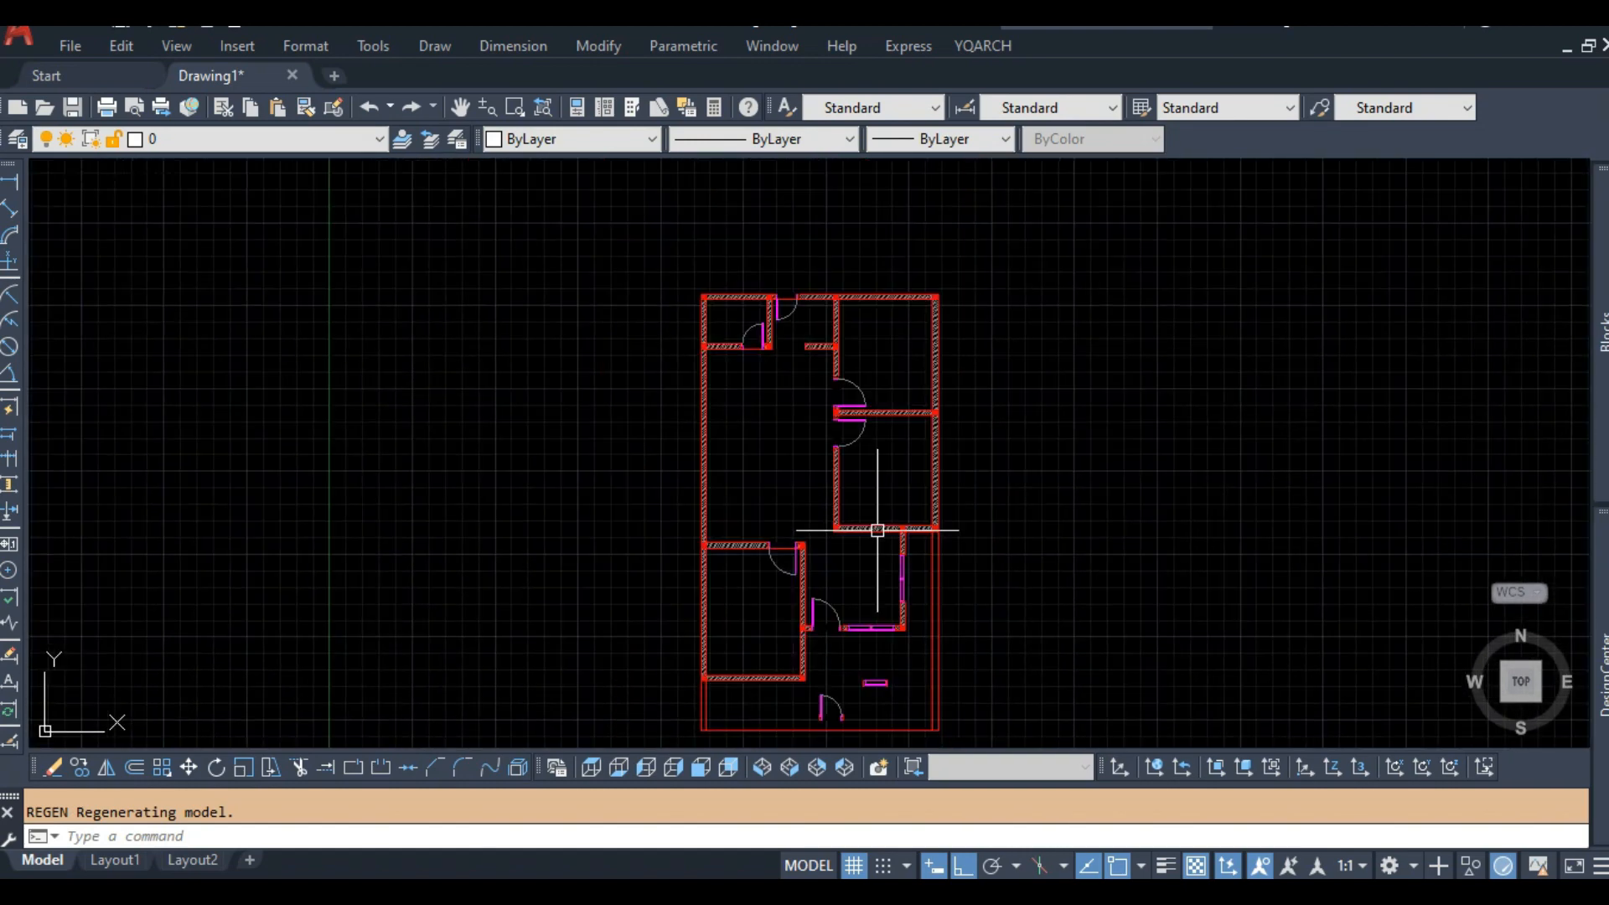
pyautogui.scroll(4, 877, 603)
pyautogui.write('MI')
pyautogui.moveTo(878, 605); pyautogui.dragTo(851, 555, button='middle')
pyautogui.press('Return')
pyautogui.scroll(2, 897, 596)
pyautogui.click(896, 596)
pyautogui.scroll(4, 876, 562)
pyautogui.click(877, 525)
pyautogui.click(793, 524)
# Move the mirrored J1 window by its lower edge midpoint into the rear wall of the upper right room.
pyautogui.write('M')
pyautogui.click(839, 486)
pyautogui.scroll(6, 835, 486)
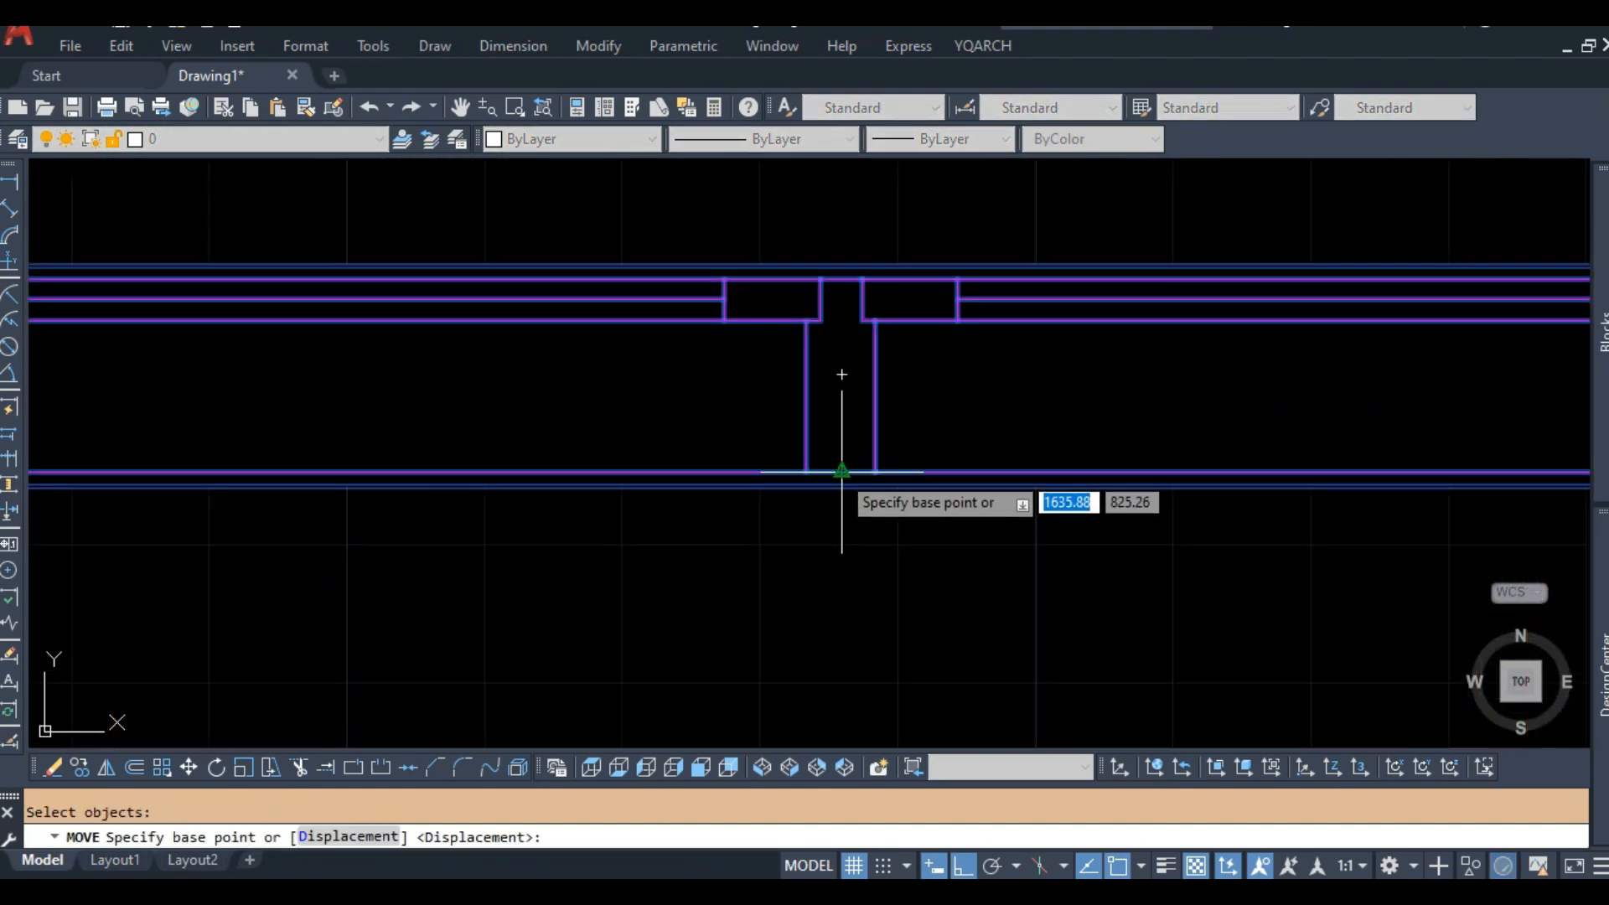
pyautogui.click(841, 471)
pyautogui.scroll(-5, 862, 456)
pyautogui.scroll(4, 876, 643)
pyautogui.scroll(2, 854, 427)
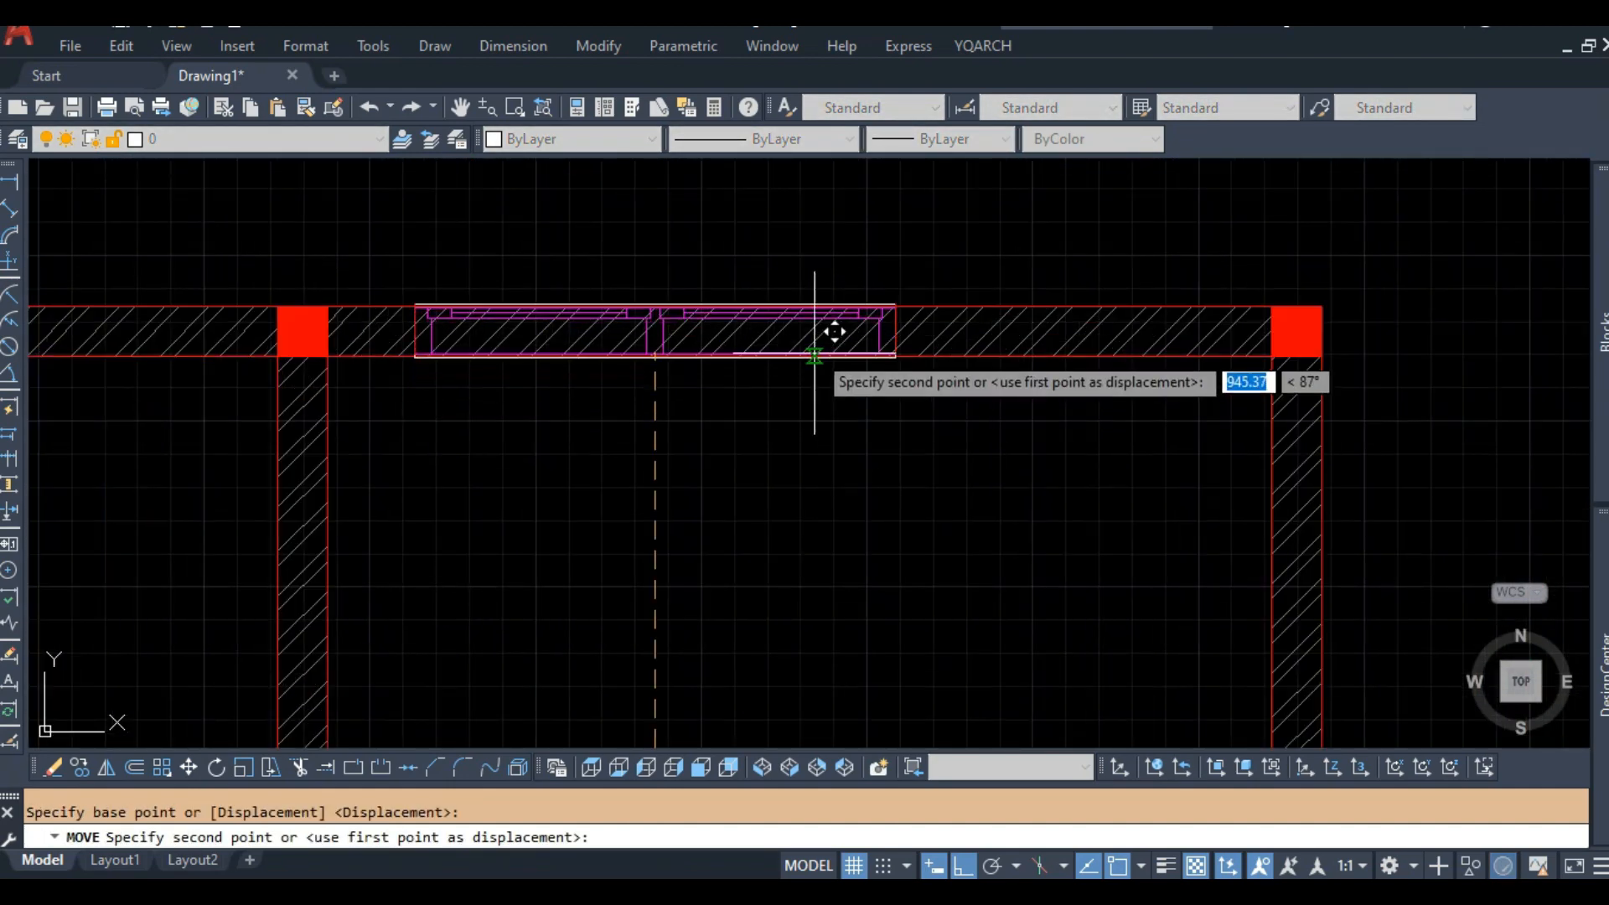
pyautogui.scroll(5, 814, 334)
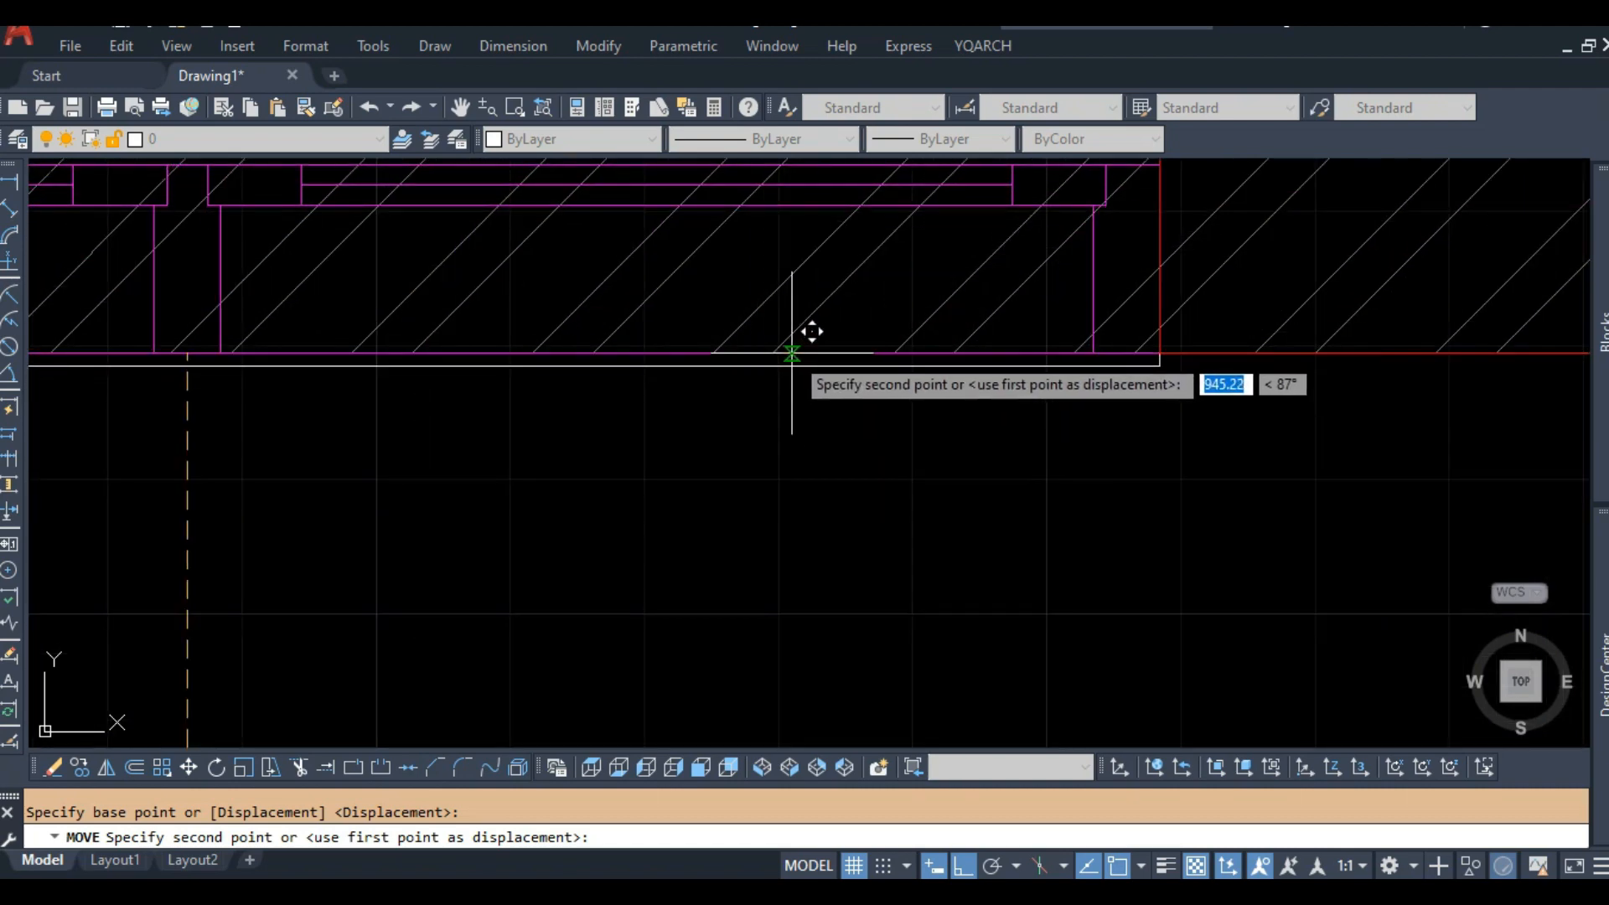
pyautogui.click(776, 352)
pyautogui.scroll(-6, 782, 436)
pyautogui.scroll(4, 772, 450)
pyautogui.scroll(-7, 761, 485)
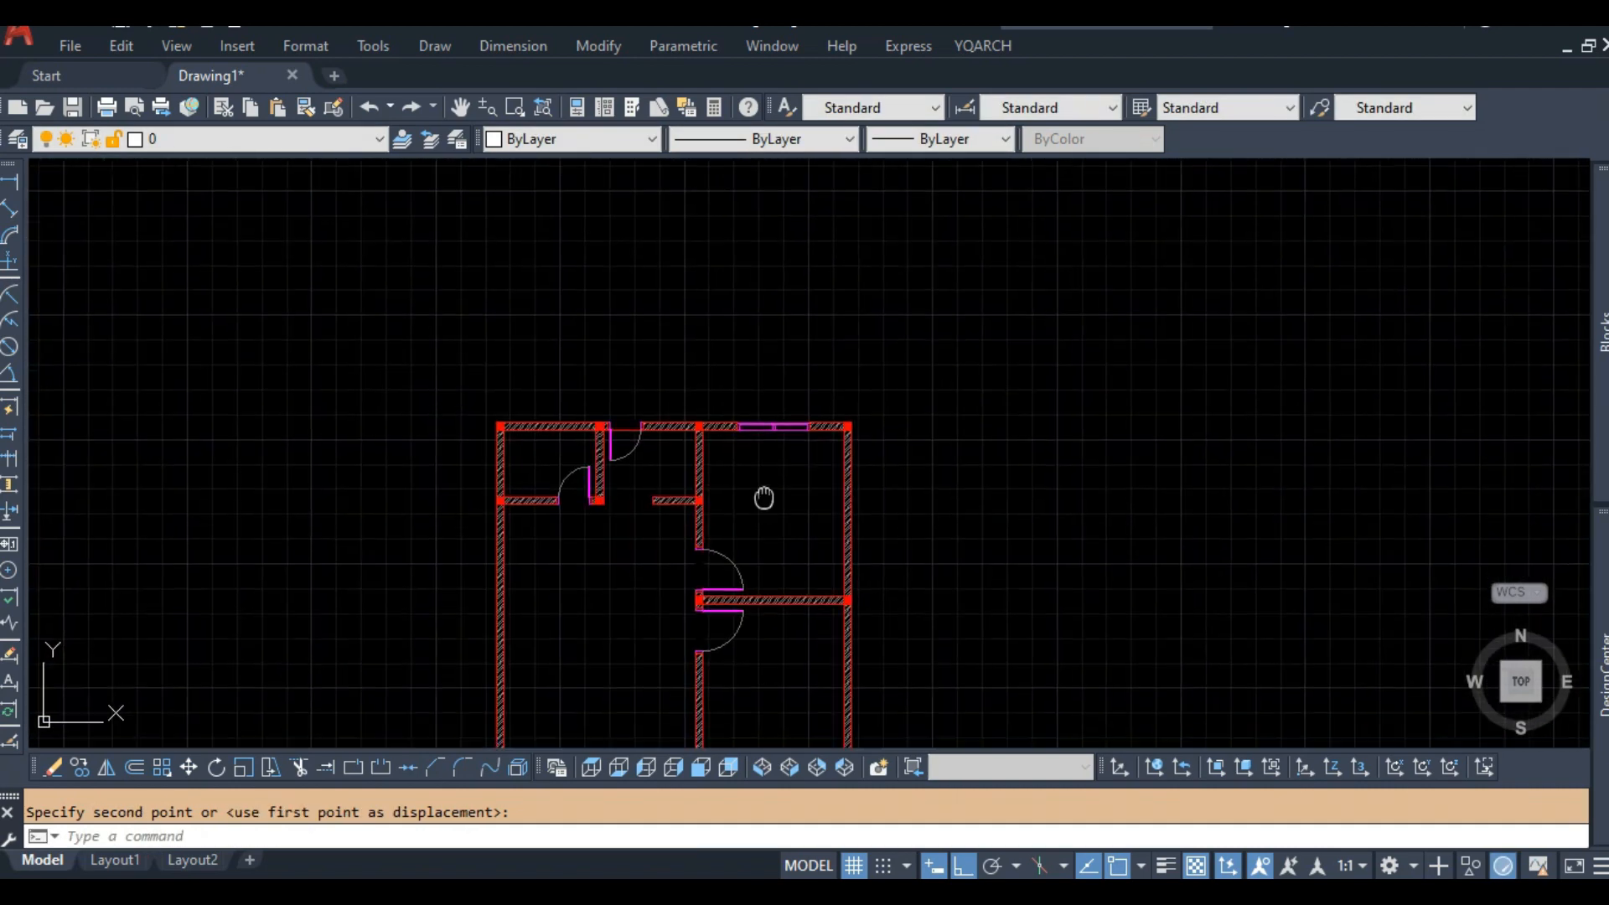
pyautogui.moveTo(762, 485); pyautogui.dragTo(844, 407, button='middle')
pyautogui.moveTo(829, 565); pyautogui.dragTo(854, 315, button='middle')
pyautogui.scroll(7, 847, 669)
pyautogui.moveTo(916, 685); pyautogui.dragTo(854, 567, button='middle')
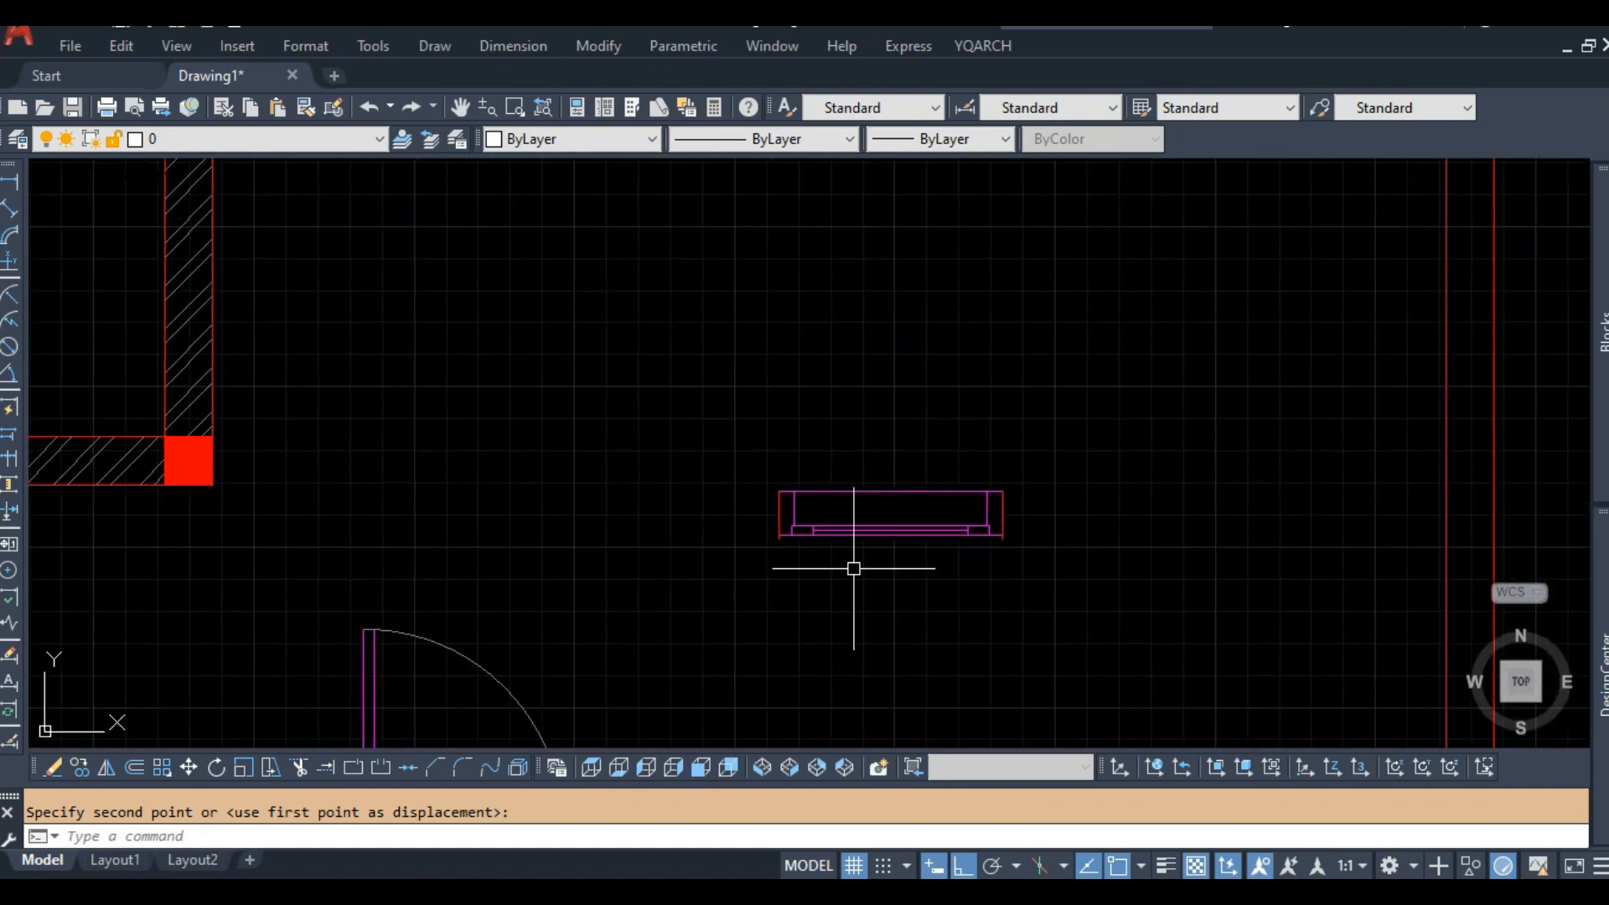
pyautogui.press('space')
pyautogui.click(855, 567)
pyautogui.click(855, 536)
pyautogui.scroll(6, 802, 511)
pyautogui.press('space')
pyautogui.click(726, 436)
pyautogui.scroll(-8, 730, 525)
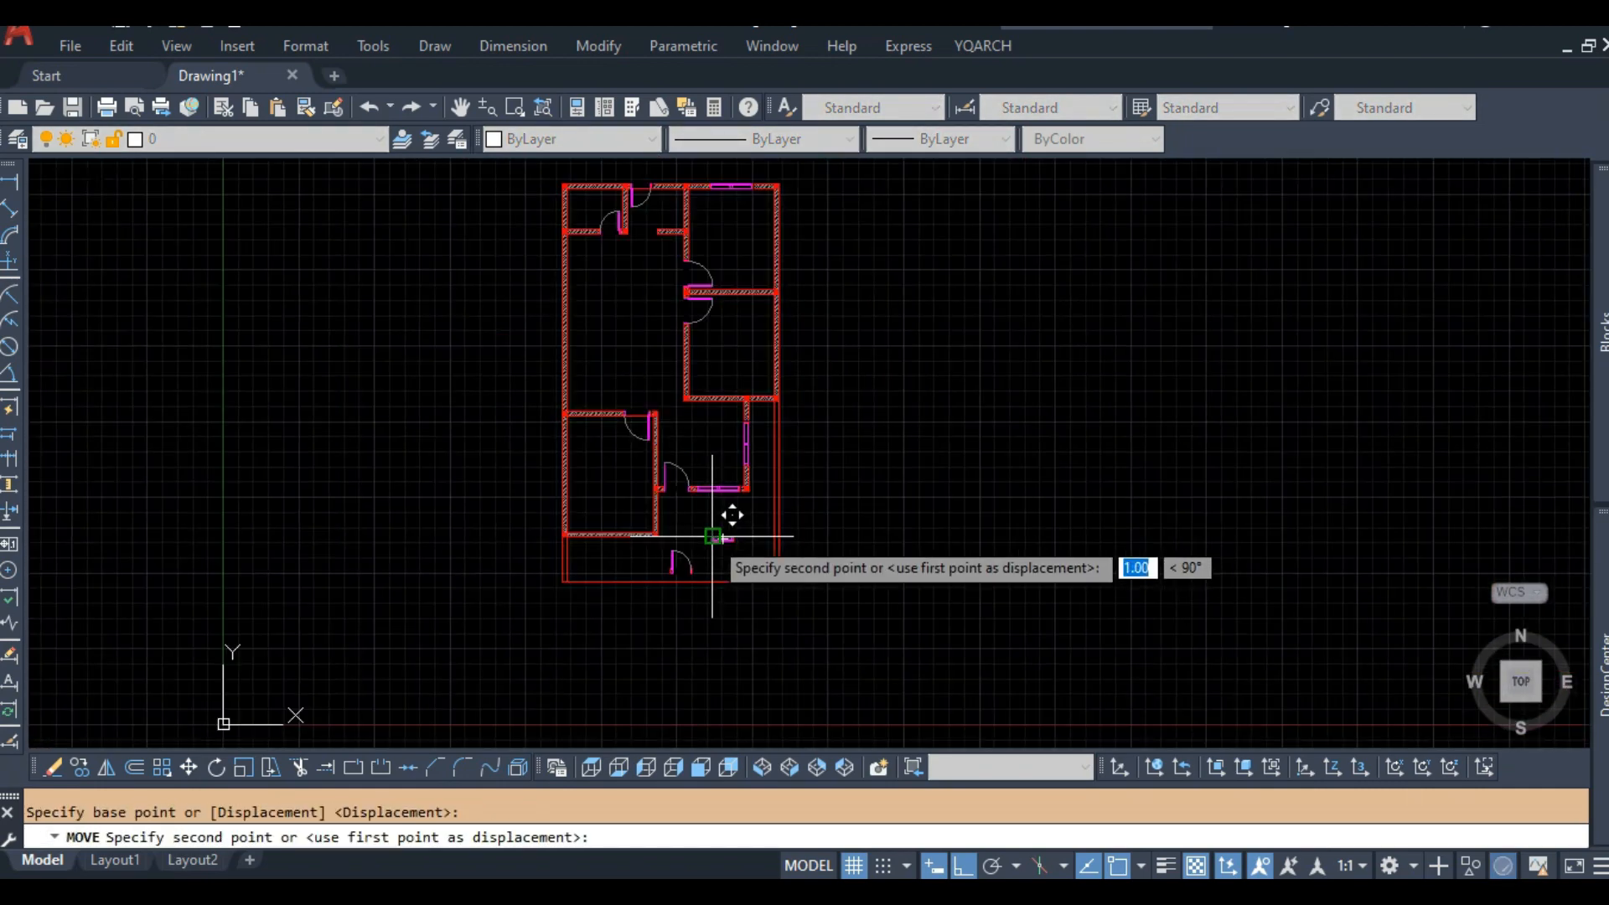
pyautogui.scroll(5, 737, 502)
# Move the J2 window by its top edge midpoint to the lower edge of the short wall beside the front room.
pyautogui.click(726, 540)
pyautogui.click(717, 588)
pyautogui.scroll(6, 716, 587)
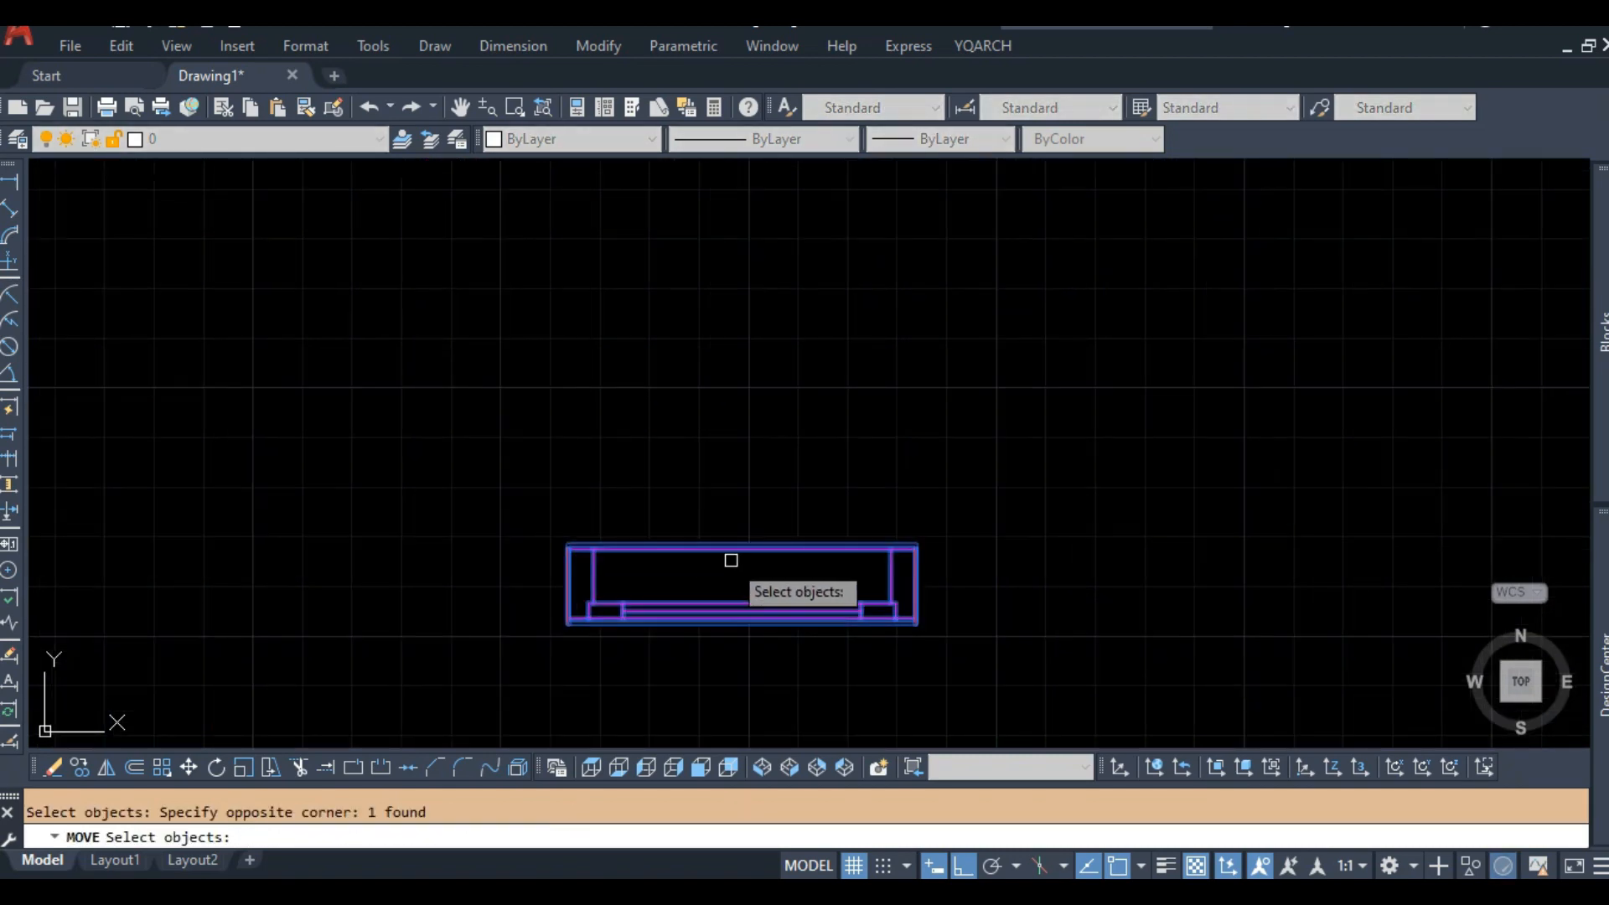
pyautogui.press('space')
pyautogui.click(742, 547)
pyautogui.scroll(-8, 745, 602)
pyautogui.scroll(10, 845, 234)
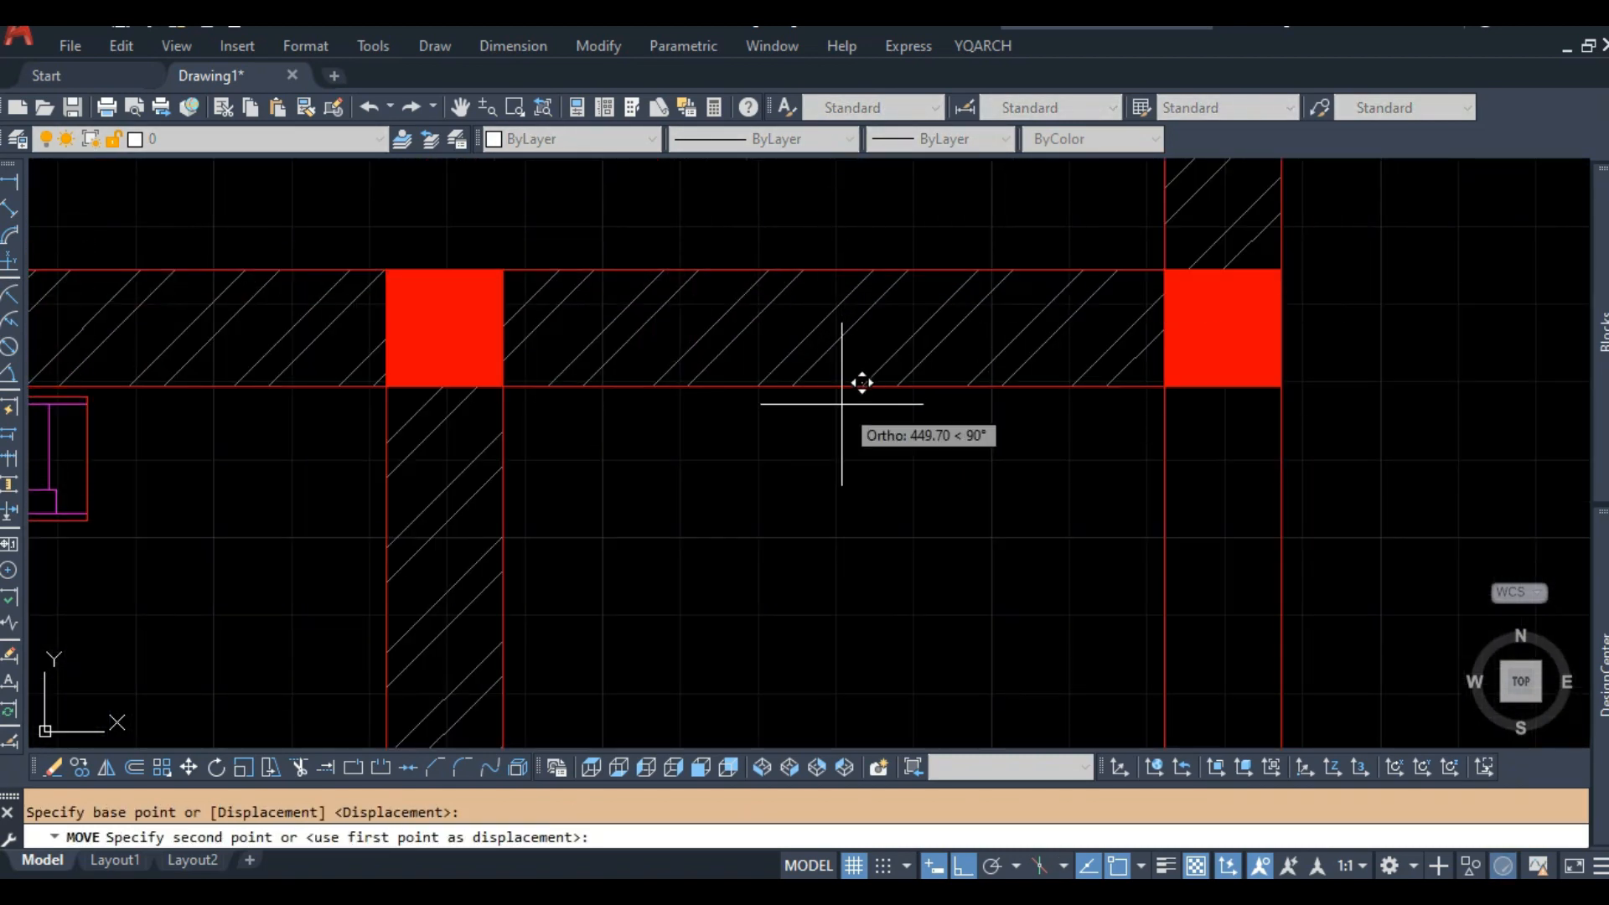
pyautogui.scroll(-4, 881, 386)
pyautogui.click(883, 385)
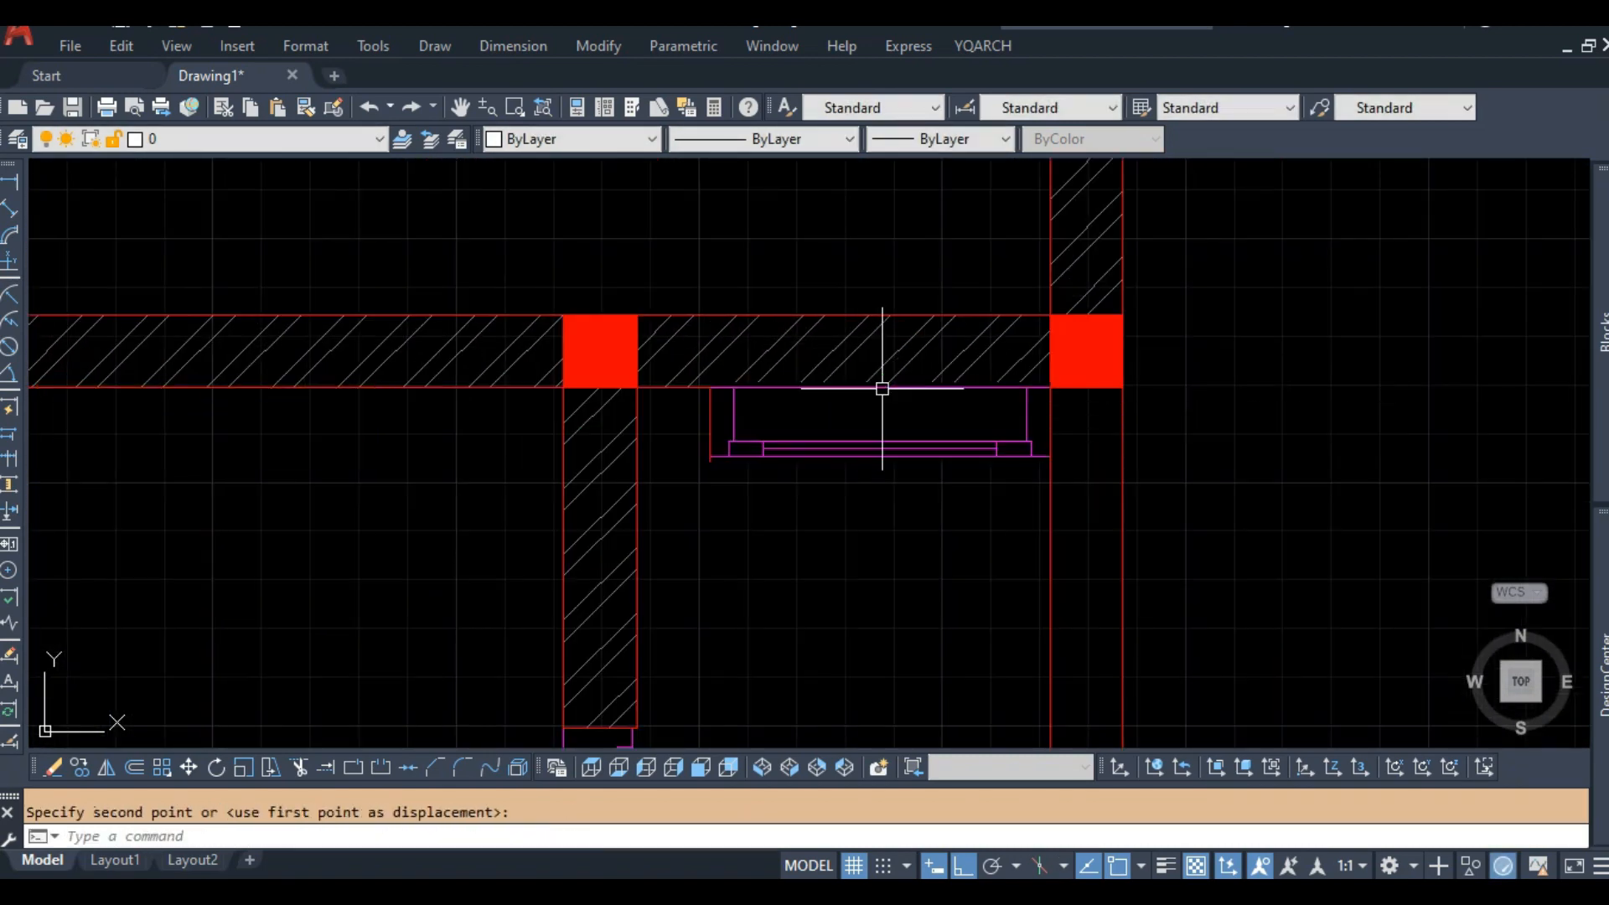
# Move the J2 window up into the short hatched wall between the two columns.
pyautogui.press('space')
pyautogui.press('Escape')
pyautogui.write('m')
pyautogui.click(711, 396)
pyautogui.scroll(8, 711, 394)
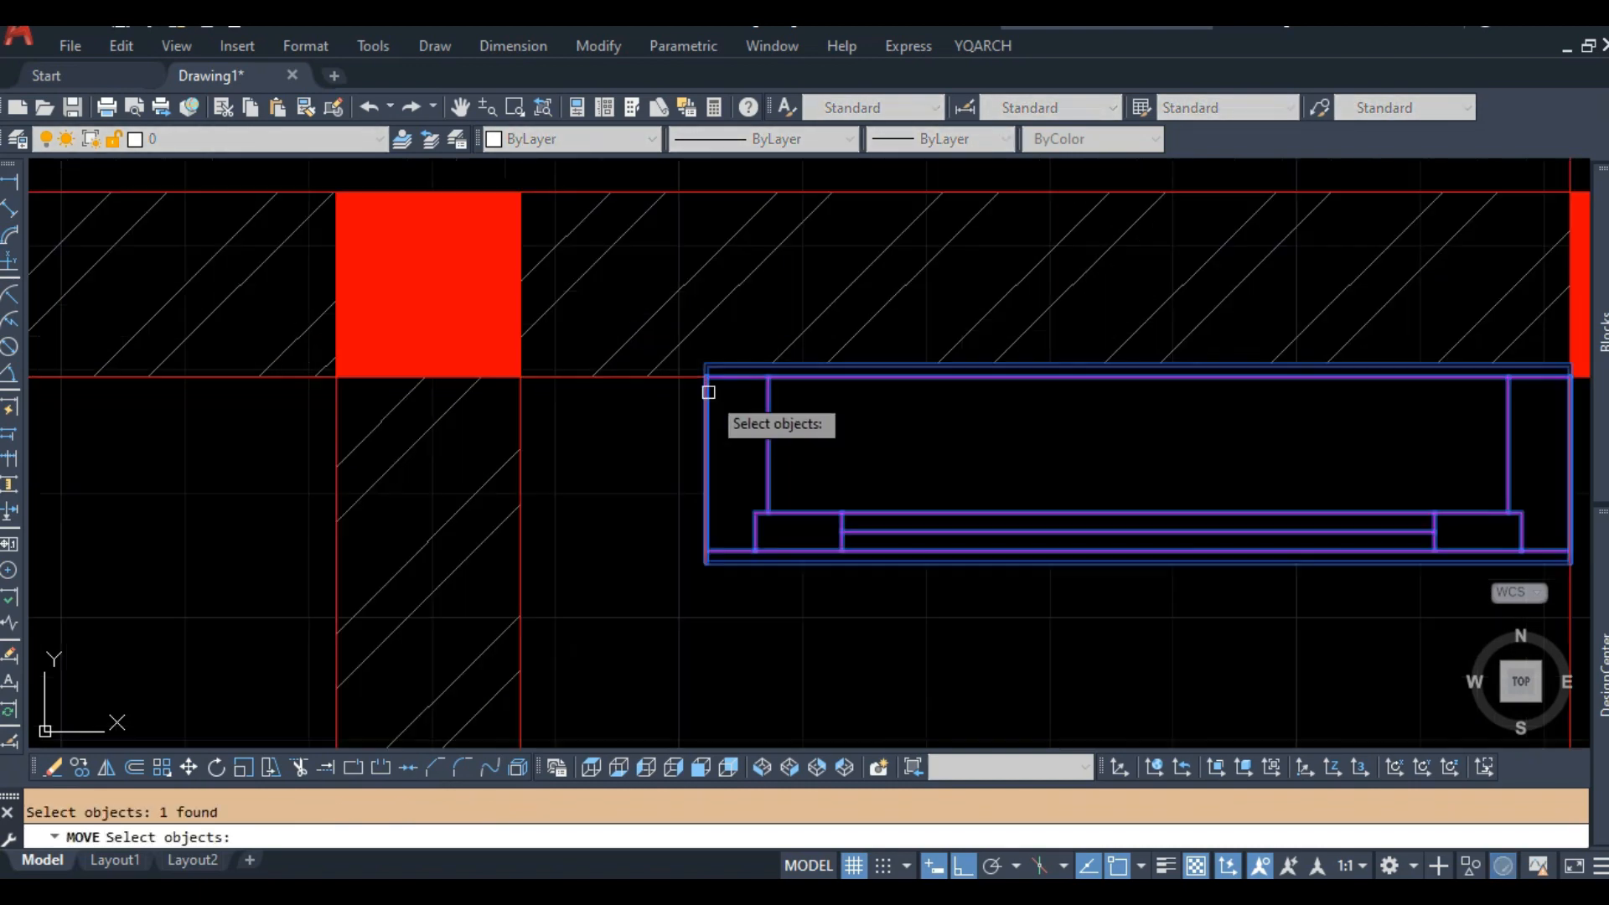
pyautogui.press('space')
pyautogui.click(696, 352)
pyautogui.scroll(-7, 697, 352)
pyautogui.scroll(7, 683, 254)
pyautogui.scroll(-6, 625, 244)
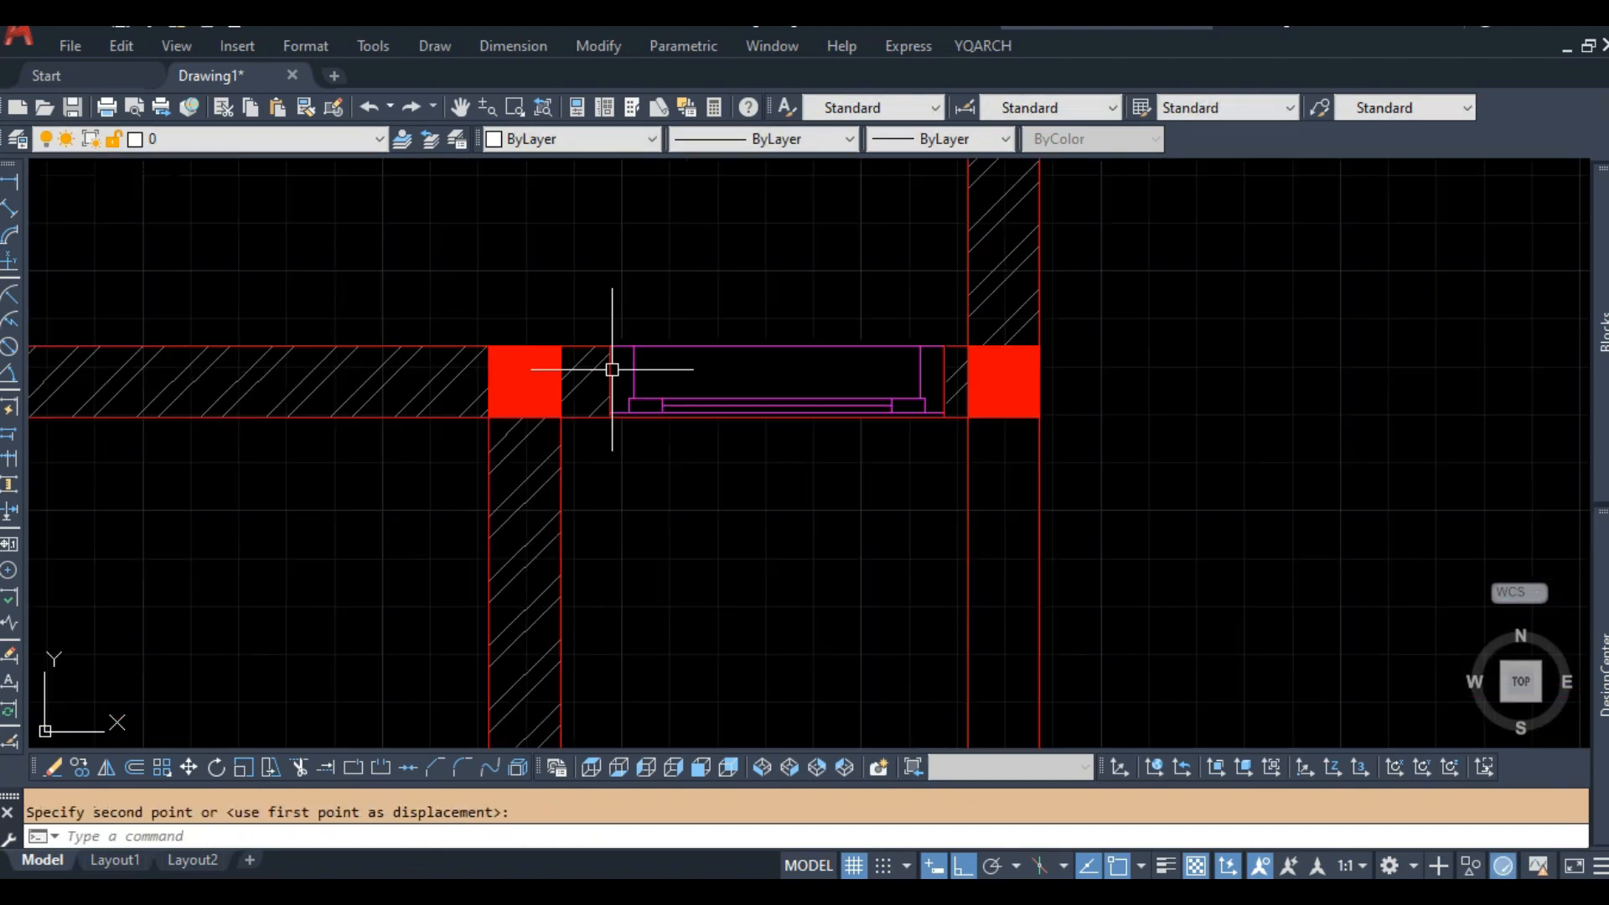
# Nudge the J2 window slightly left to roughly centre it between the columns, and regenerate the drawing.
pyautogui.scroll(-2, 729, 459)
pyautogui.write('m')
pyautogui.press('space')
pyautogui.scroll(4, 702, 410)
pyautogui.click(661, 442)
pyautogui.scroll(4, 627, 422)
pyautogui.press('space')
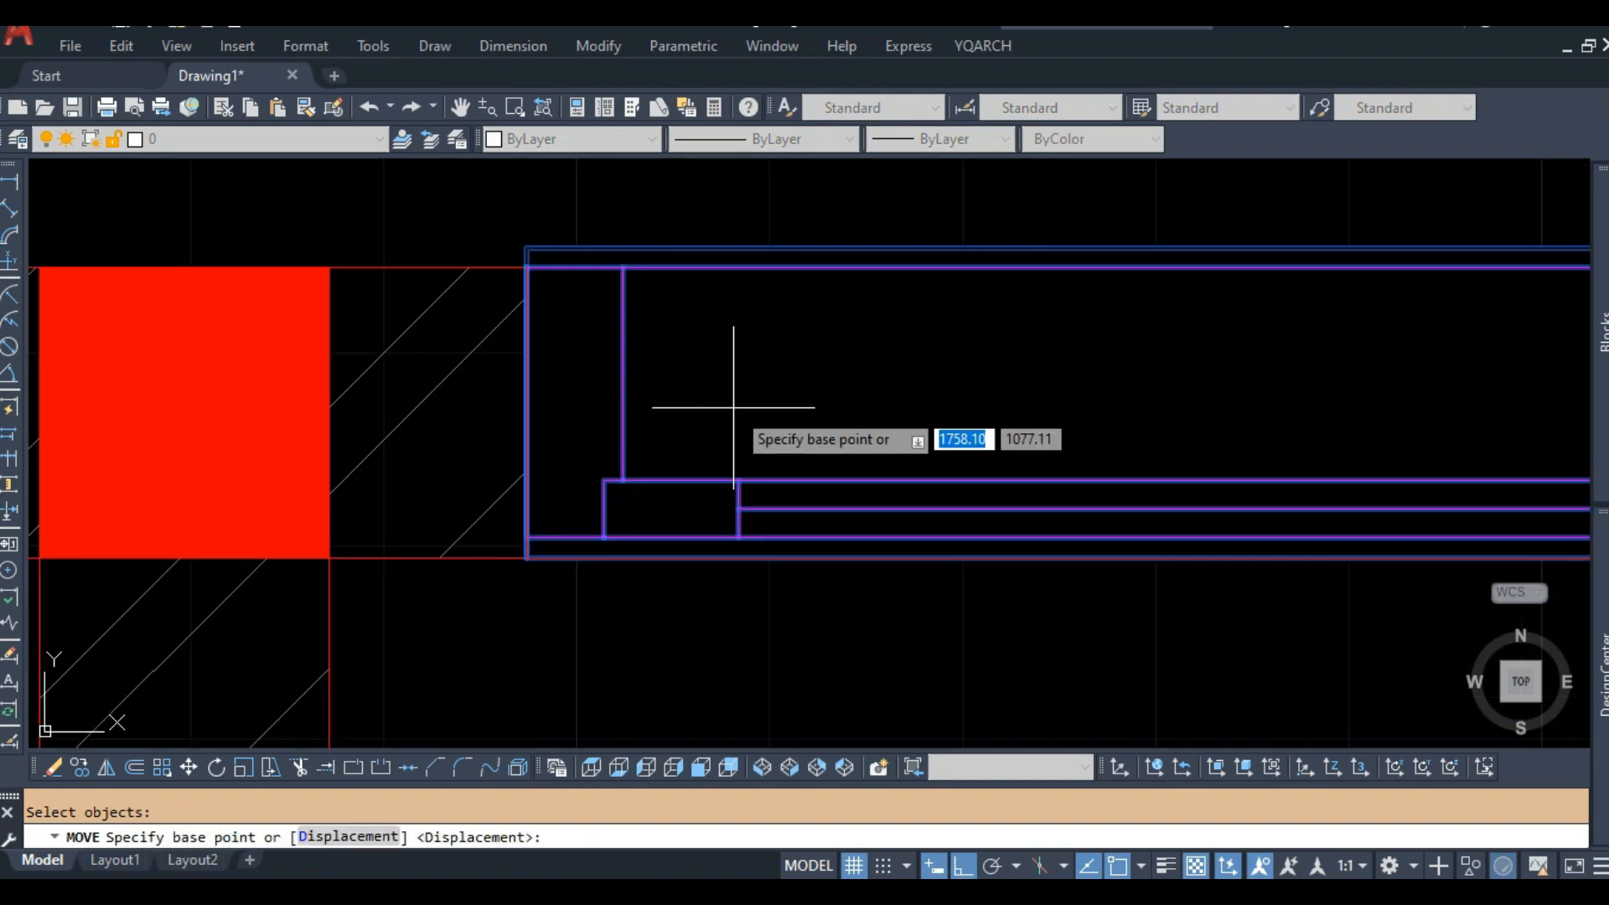
pyautogui.click(733, 408)
pyautogui.click(721, 386)
pyautogui.scroll(-4, 717, 436)
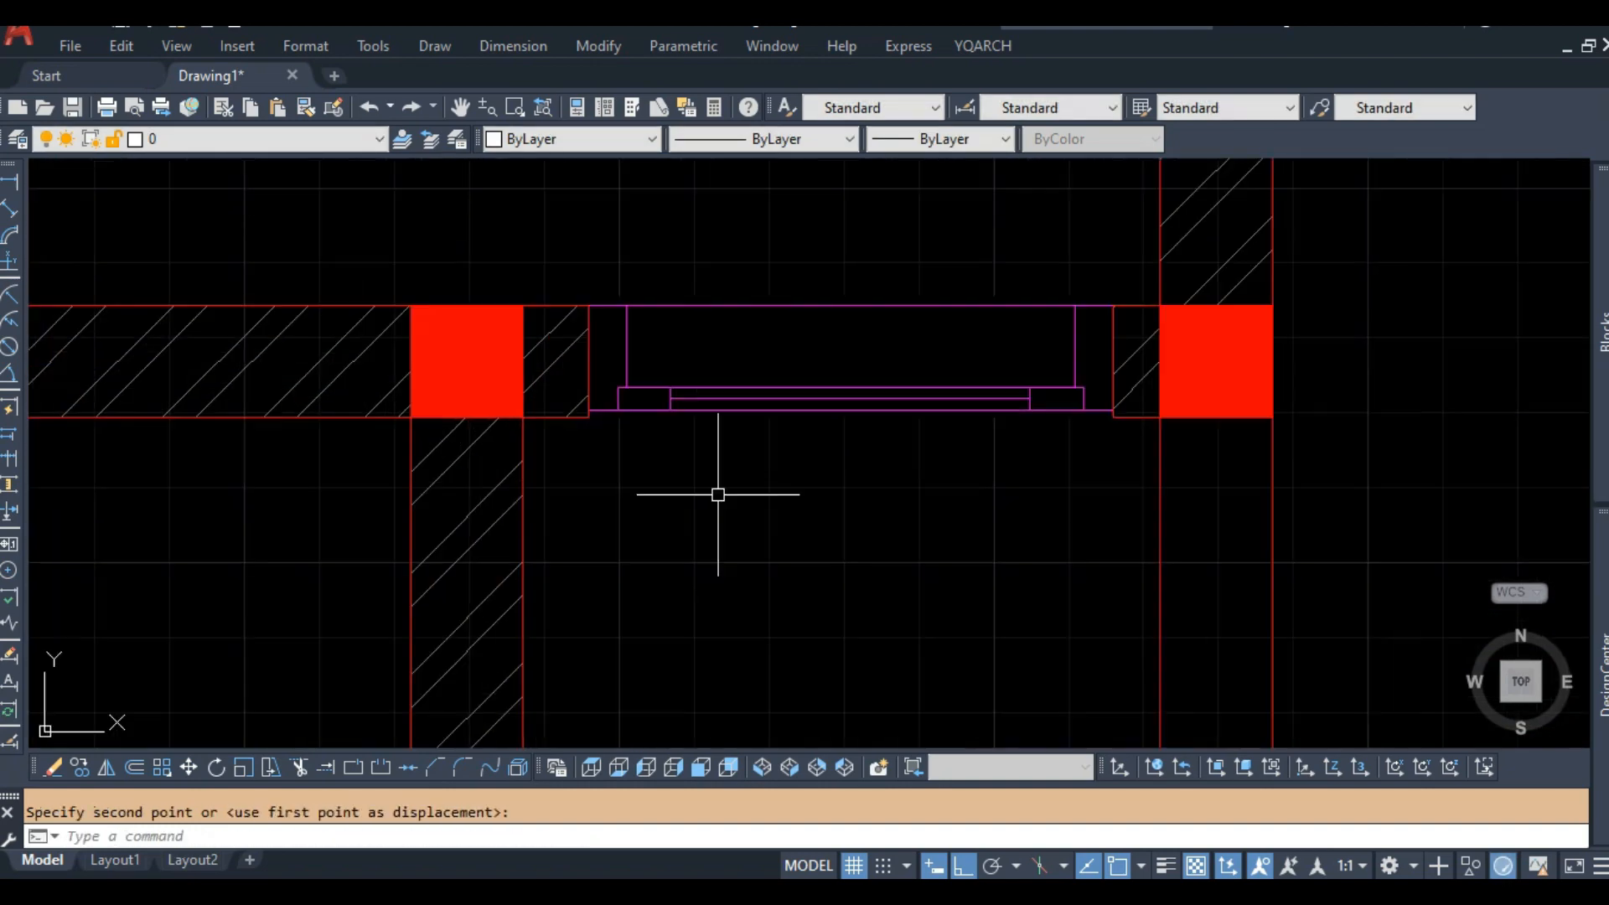
pyautogui.scroll(-5, 786, 513)
pyautogui.scroll(4, 866, 455)
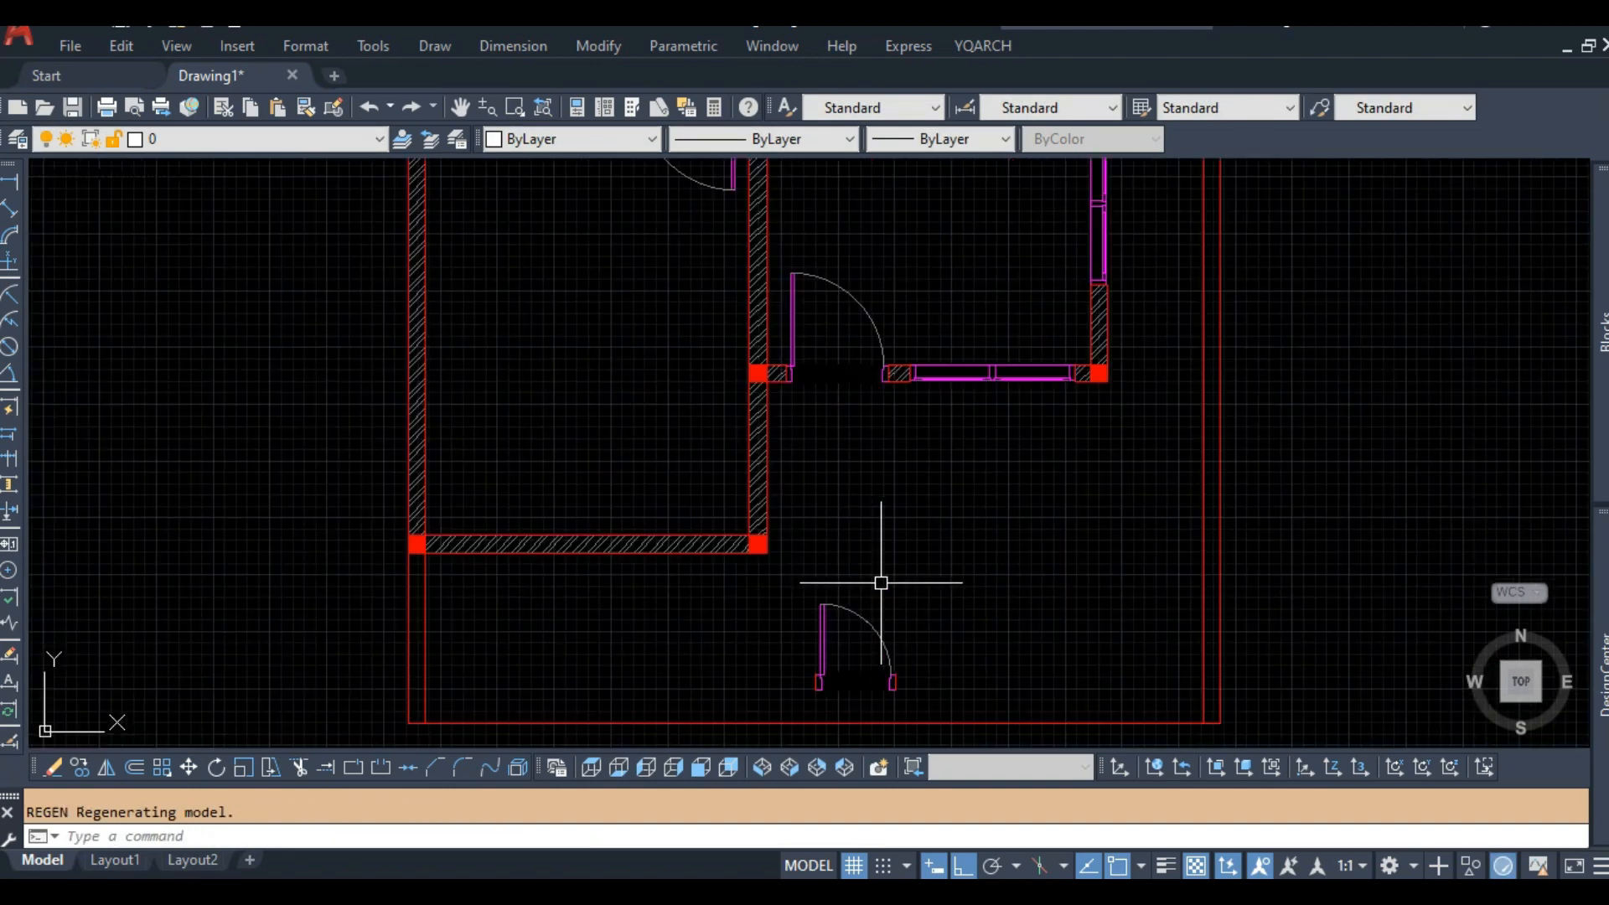
# Copy the front wall's J1 window by its top edge midpoint into the lower left room's front wall.
pyautogui.click(997, 374)
pyautogui.scroll(3, 998, 375)
pyautogui.press('space')
pyautogui.scroll(2, 997, 356)
pyautogui.click(955, 310)
pyautogui.scroll(-6, 956, 316)
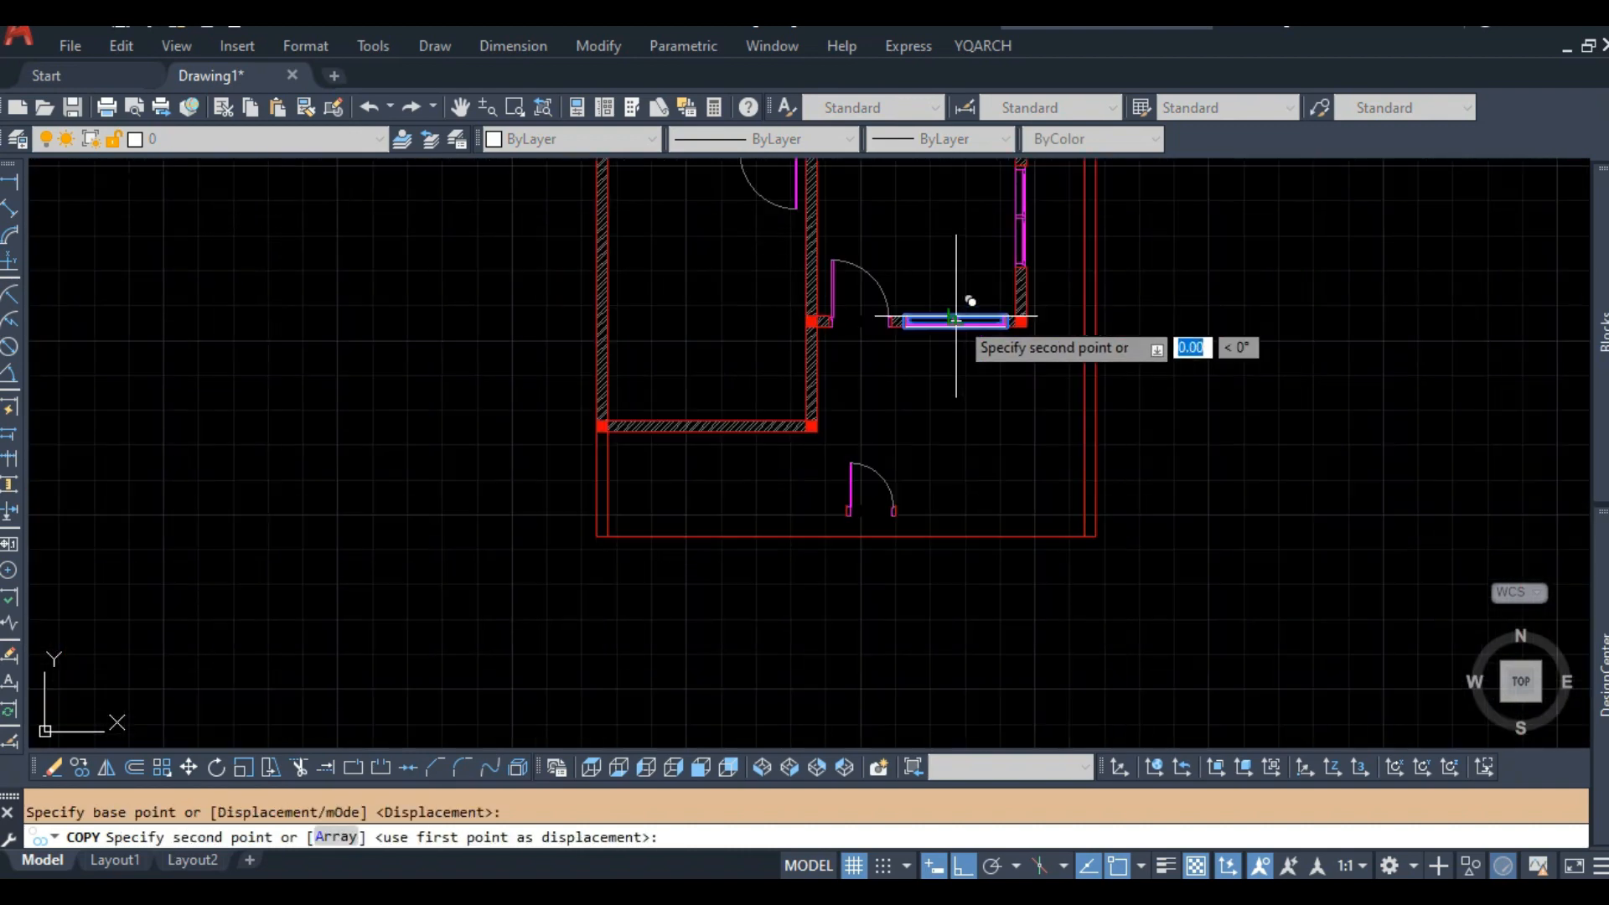
pyautogui.scroll(3, 684, 449)
pyautogui.scroll(2, 796, 424)
pyautogui.click(784, 263)
pyautogui.scroll(-3, 805, 369)
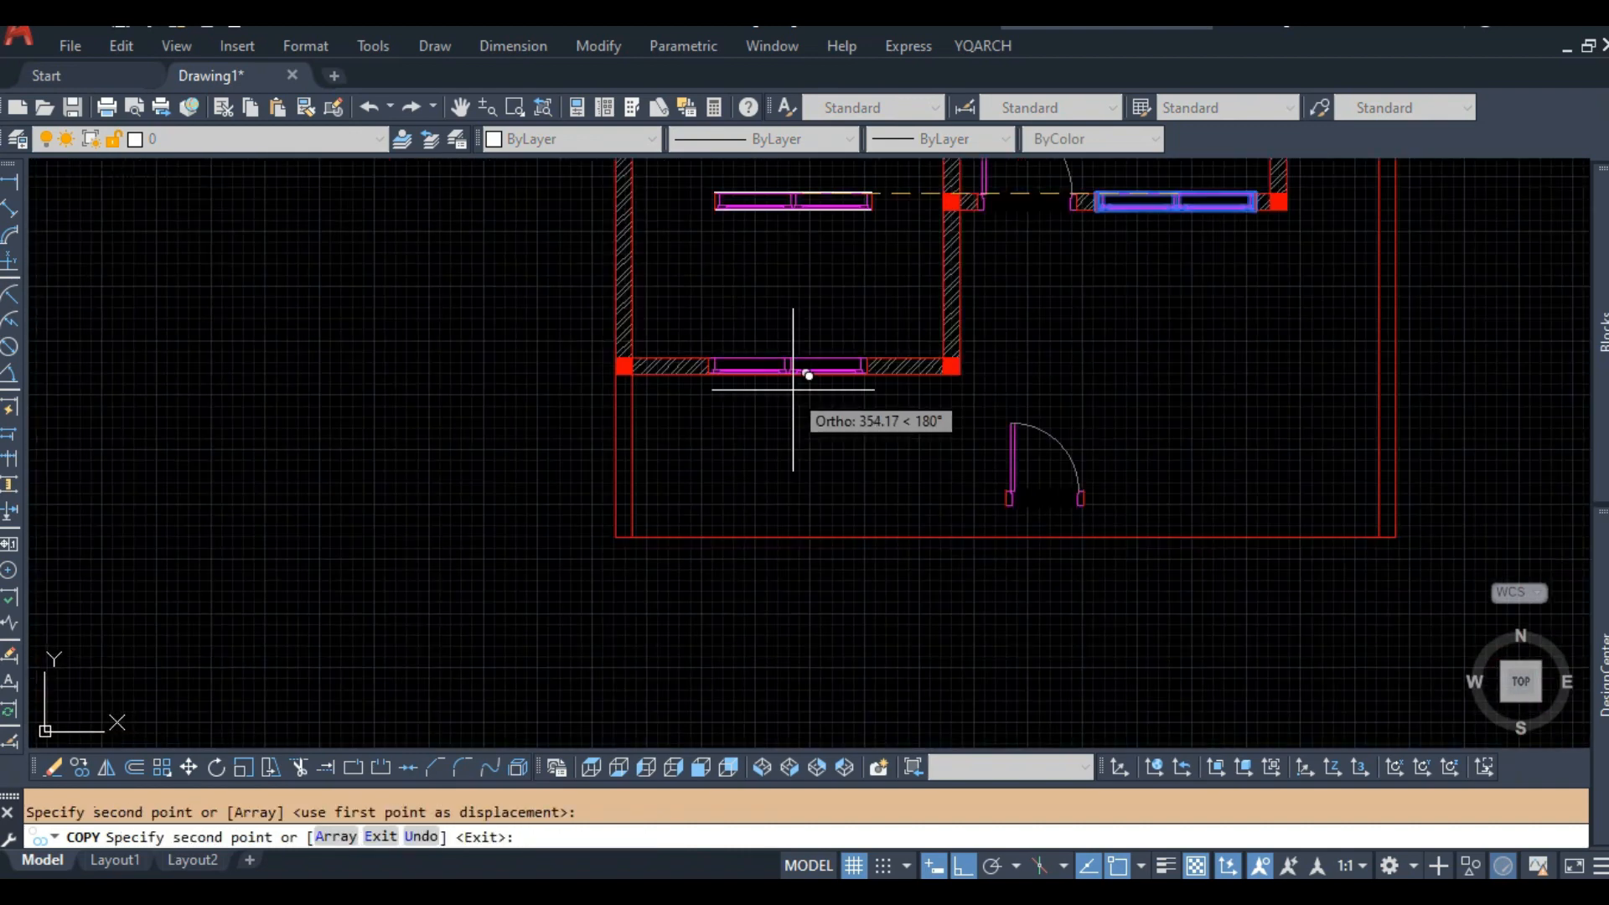
pyautogui.write('R')
# Erase the spare door block lying loose in the front yard.
pyautogui.click(1106, 503)
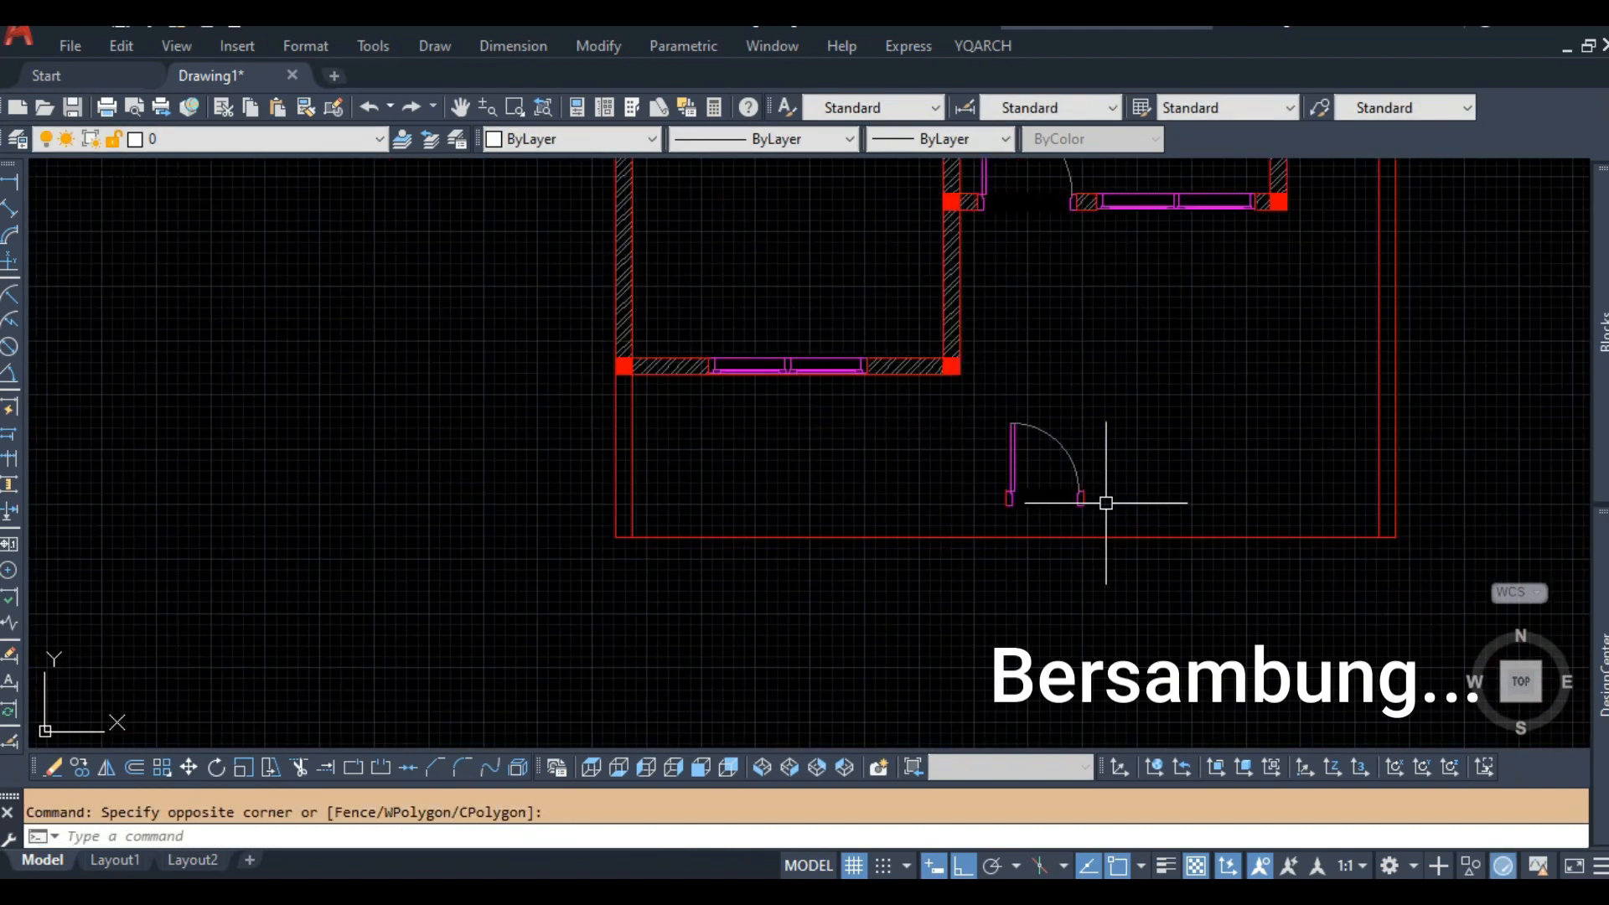
pyautogui.scroll(-4, 989, 463)
pyautogui.moveTo(942, 314)
pyautogui.mouseDown(button='middle')
pyautogui.moveTo(801, 453)
pyautogui.moveTo(766, 524)
pyautogui.mouseUp(button='middle')
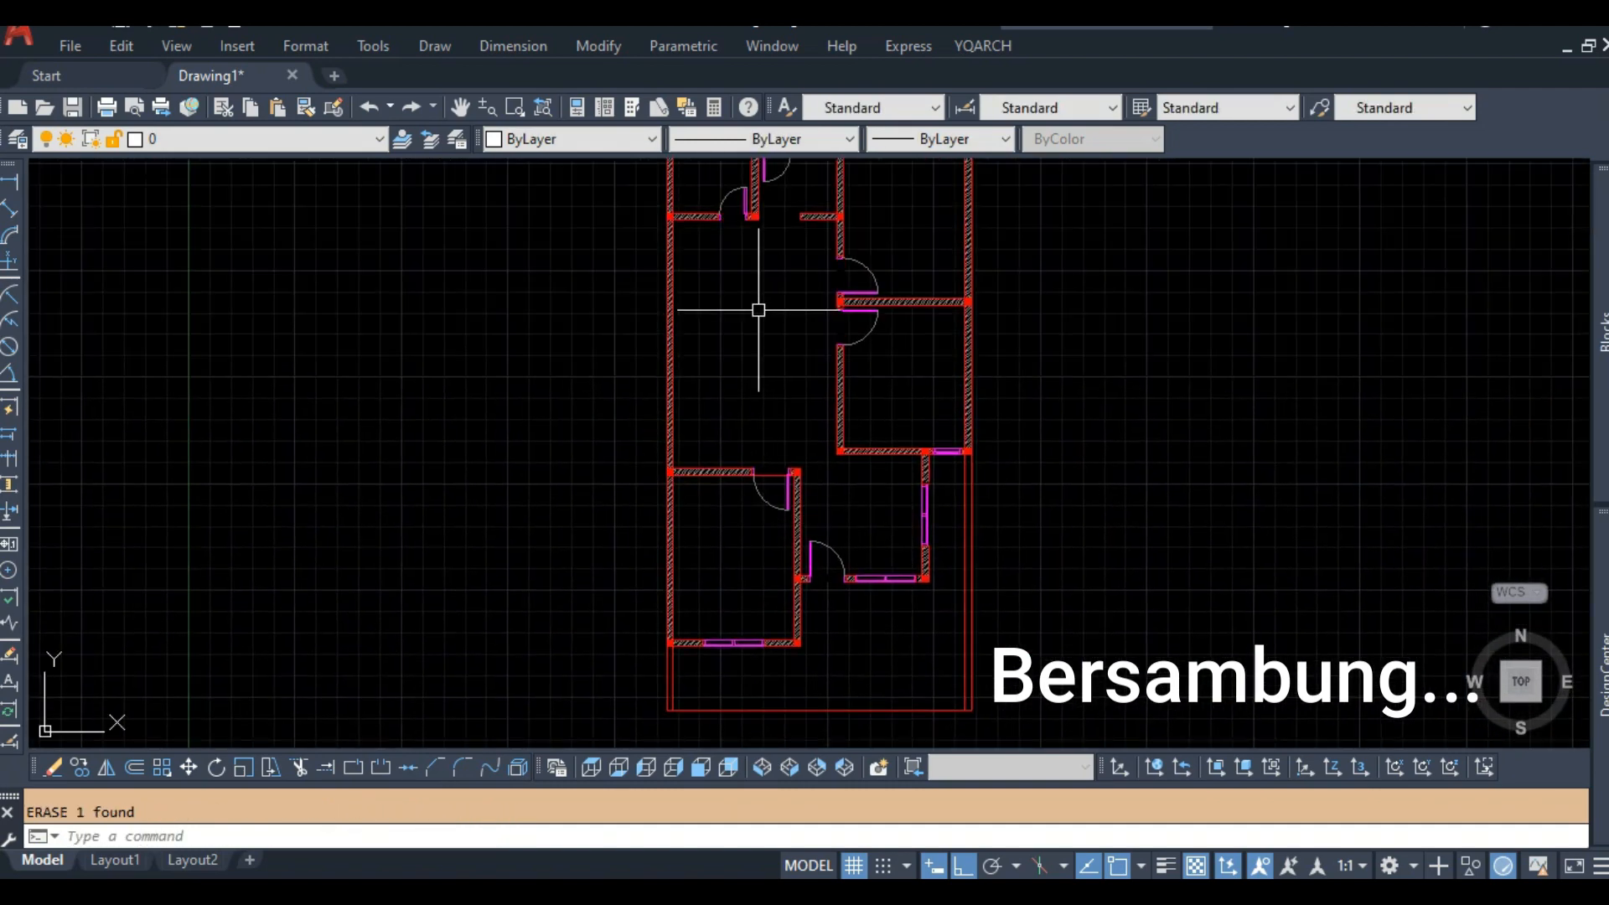
pyautogui.scroll(4, 780, 295)
pyautogui.moveTo(759, 309)
pyautogui.mouseDown(button='middle')
pyautogui.moveTo(766, 434)
pyautogui.moveTo(790, 391)
pyautogui.mouseUp(button='middle')
pyautogui.scroll(-4, 779, 295)
pyautogui.scroll(-4, 754, 335)
pyautogui.scroll(4, 734, 305)
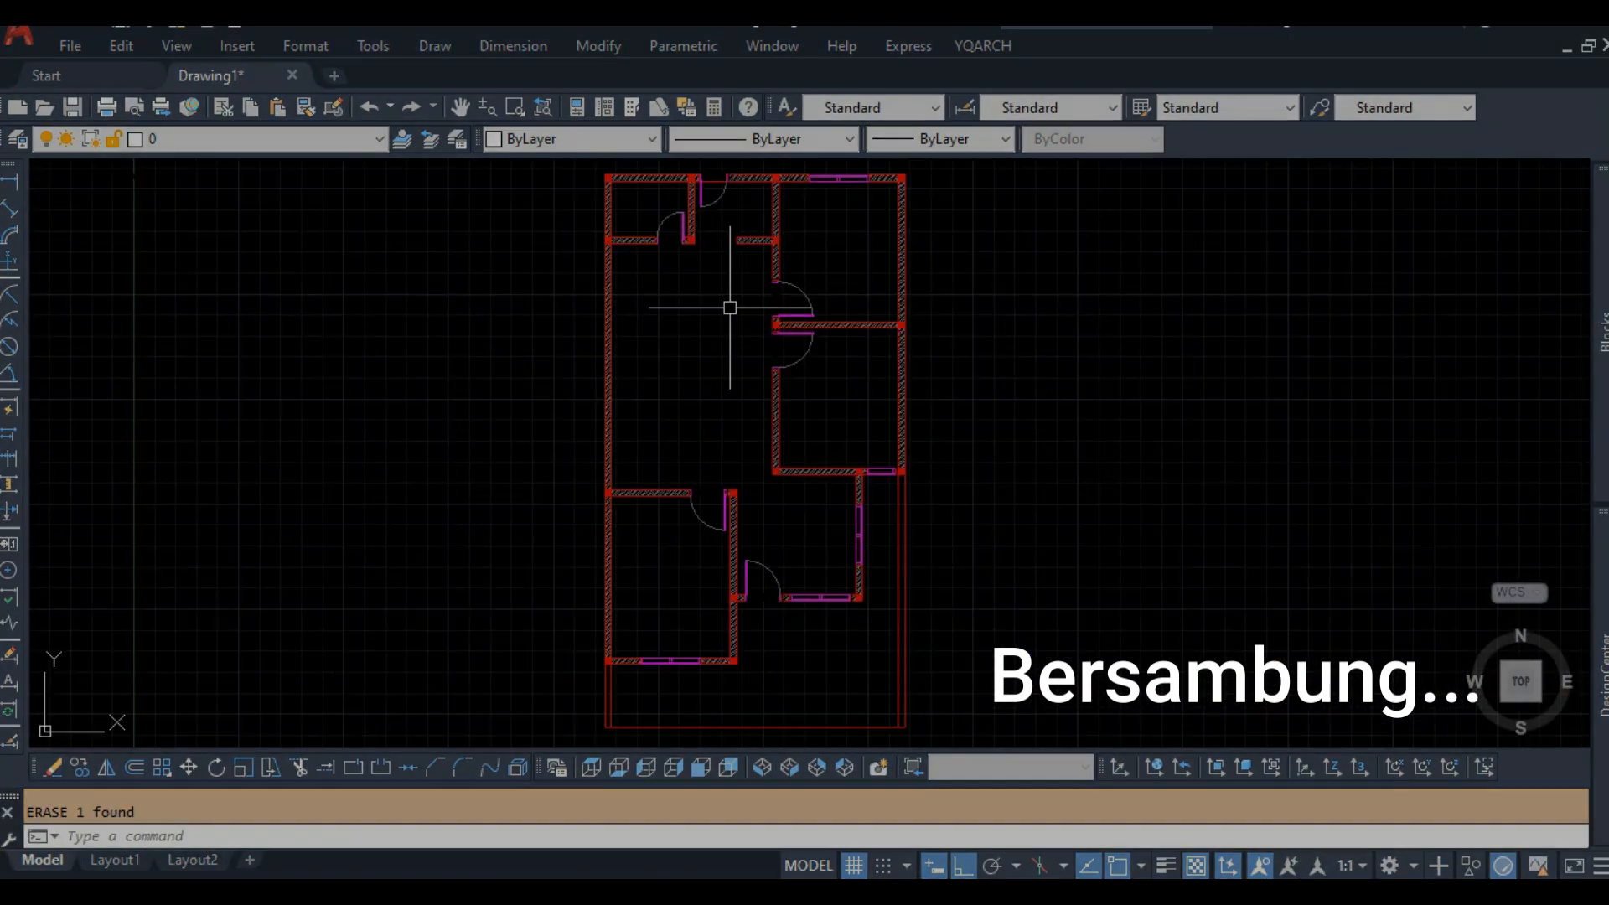